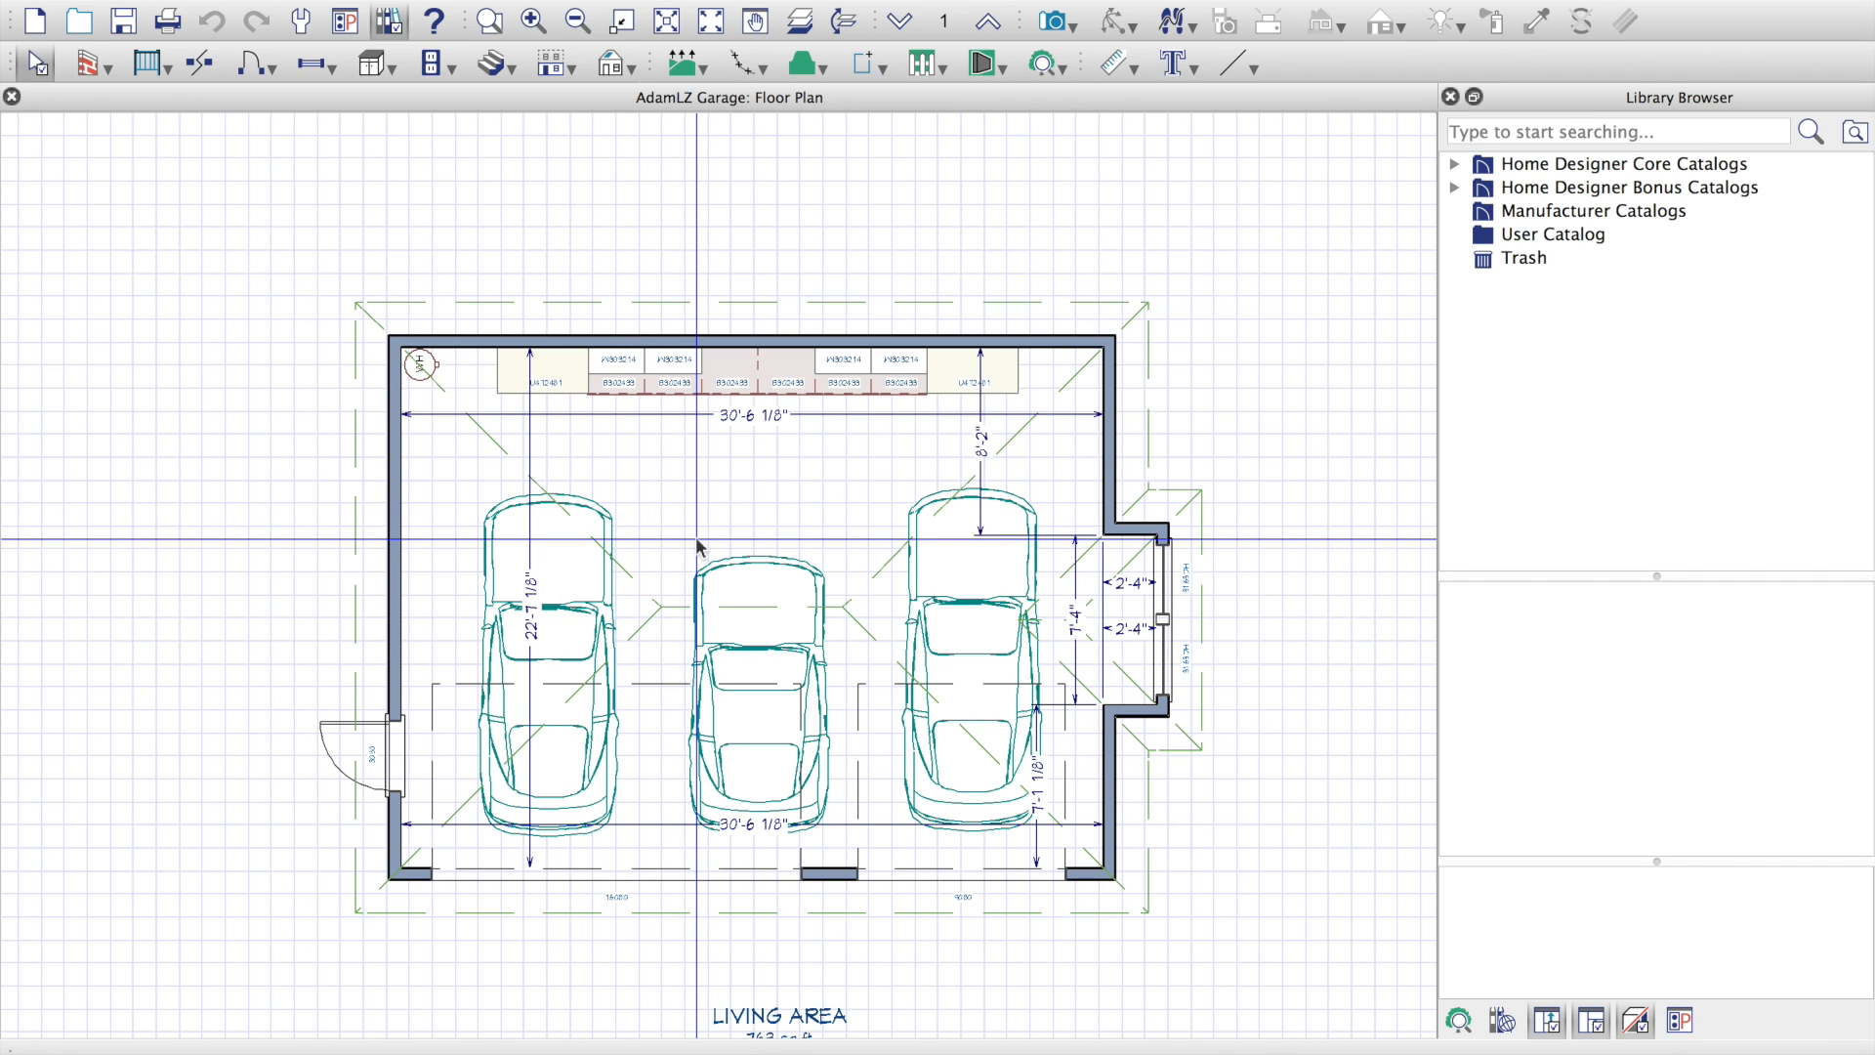
mouse_move(879, 1037)
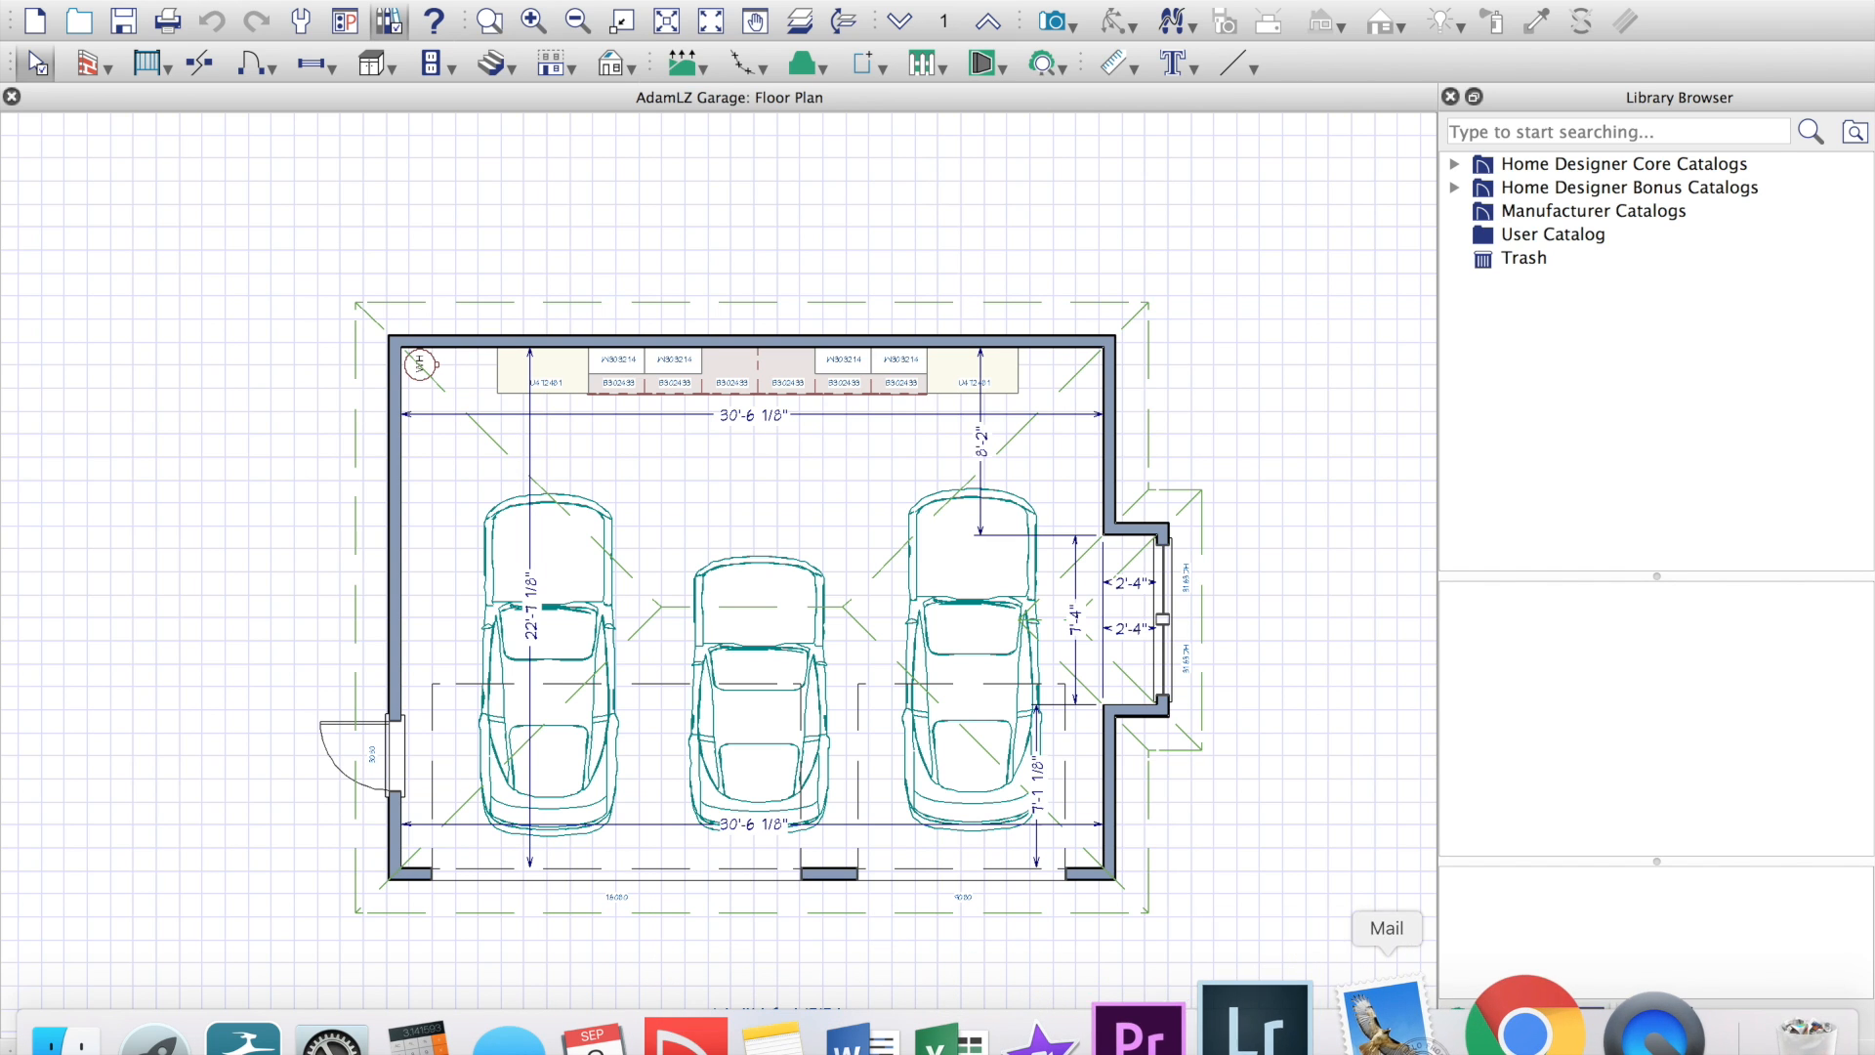
click(1485, 1048)
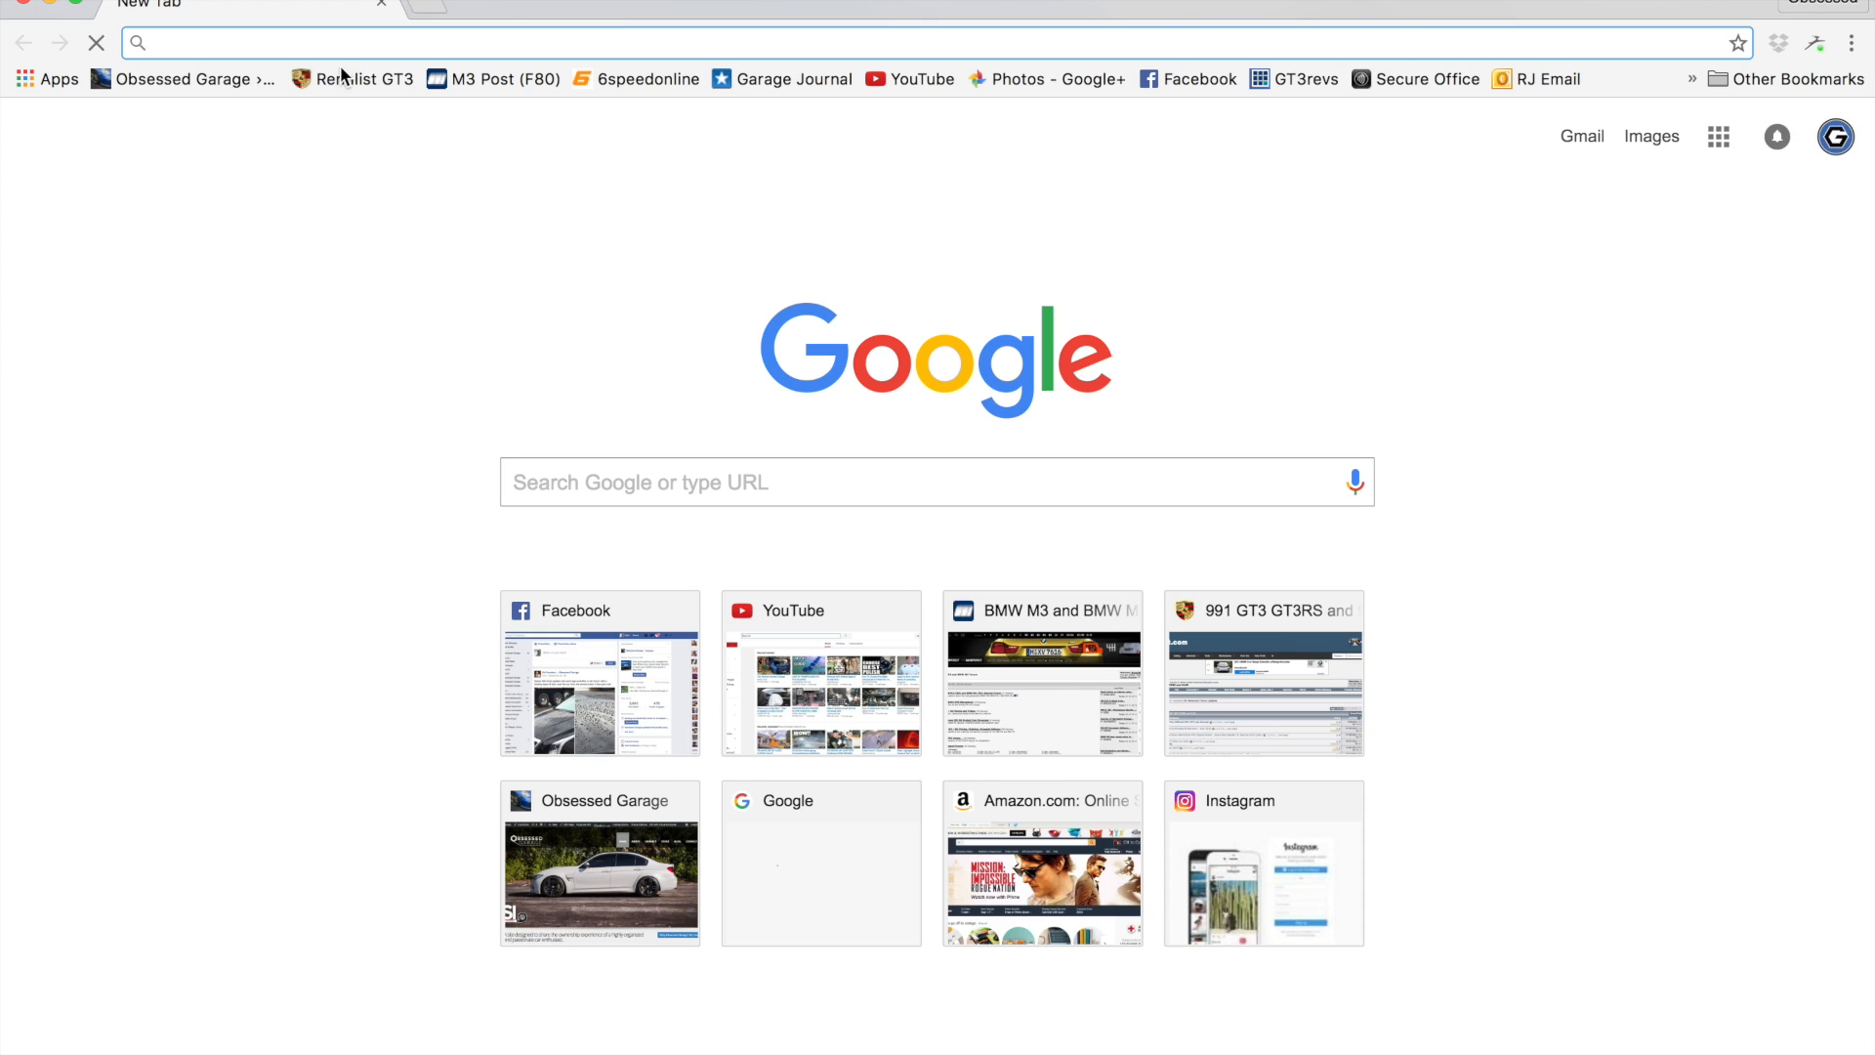
text(www.homedesignersoftware.com)
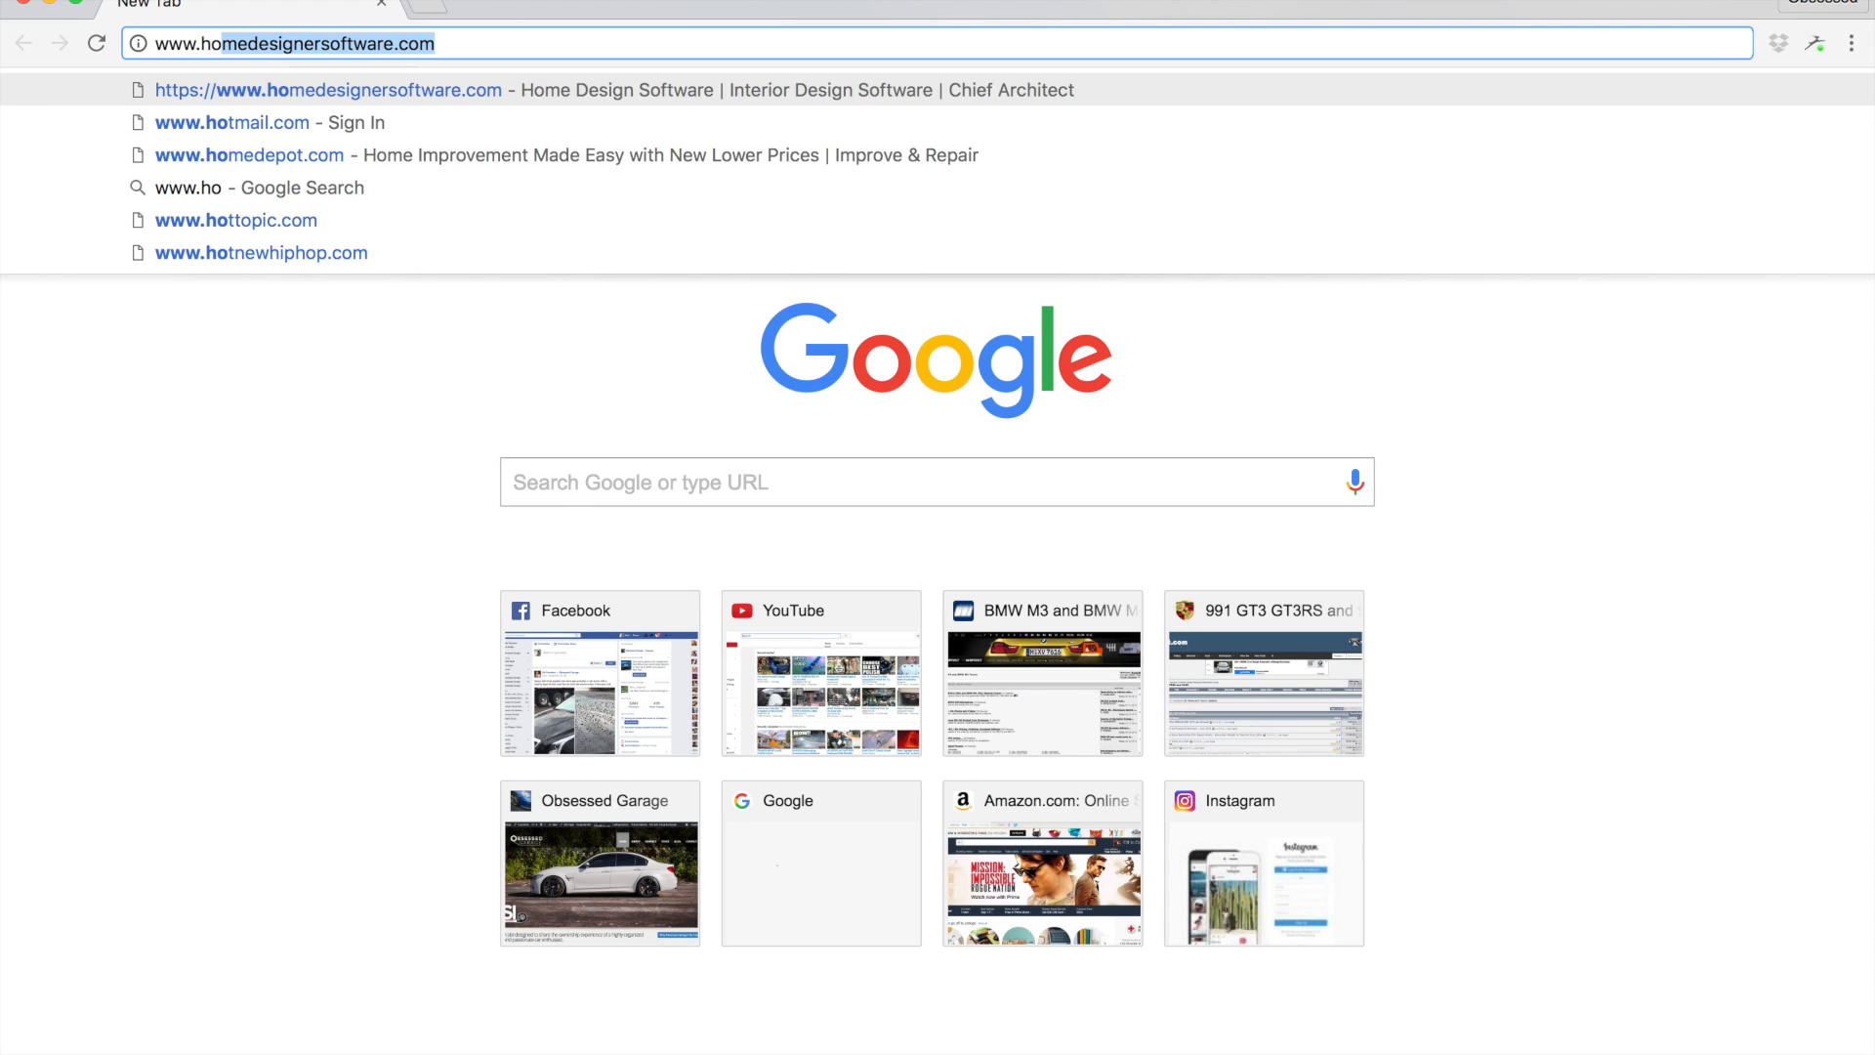
key(Return)
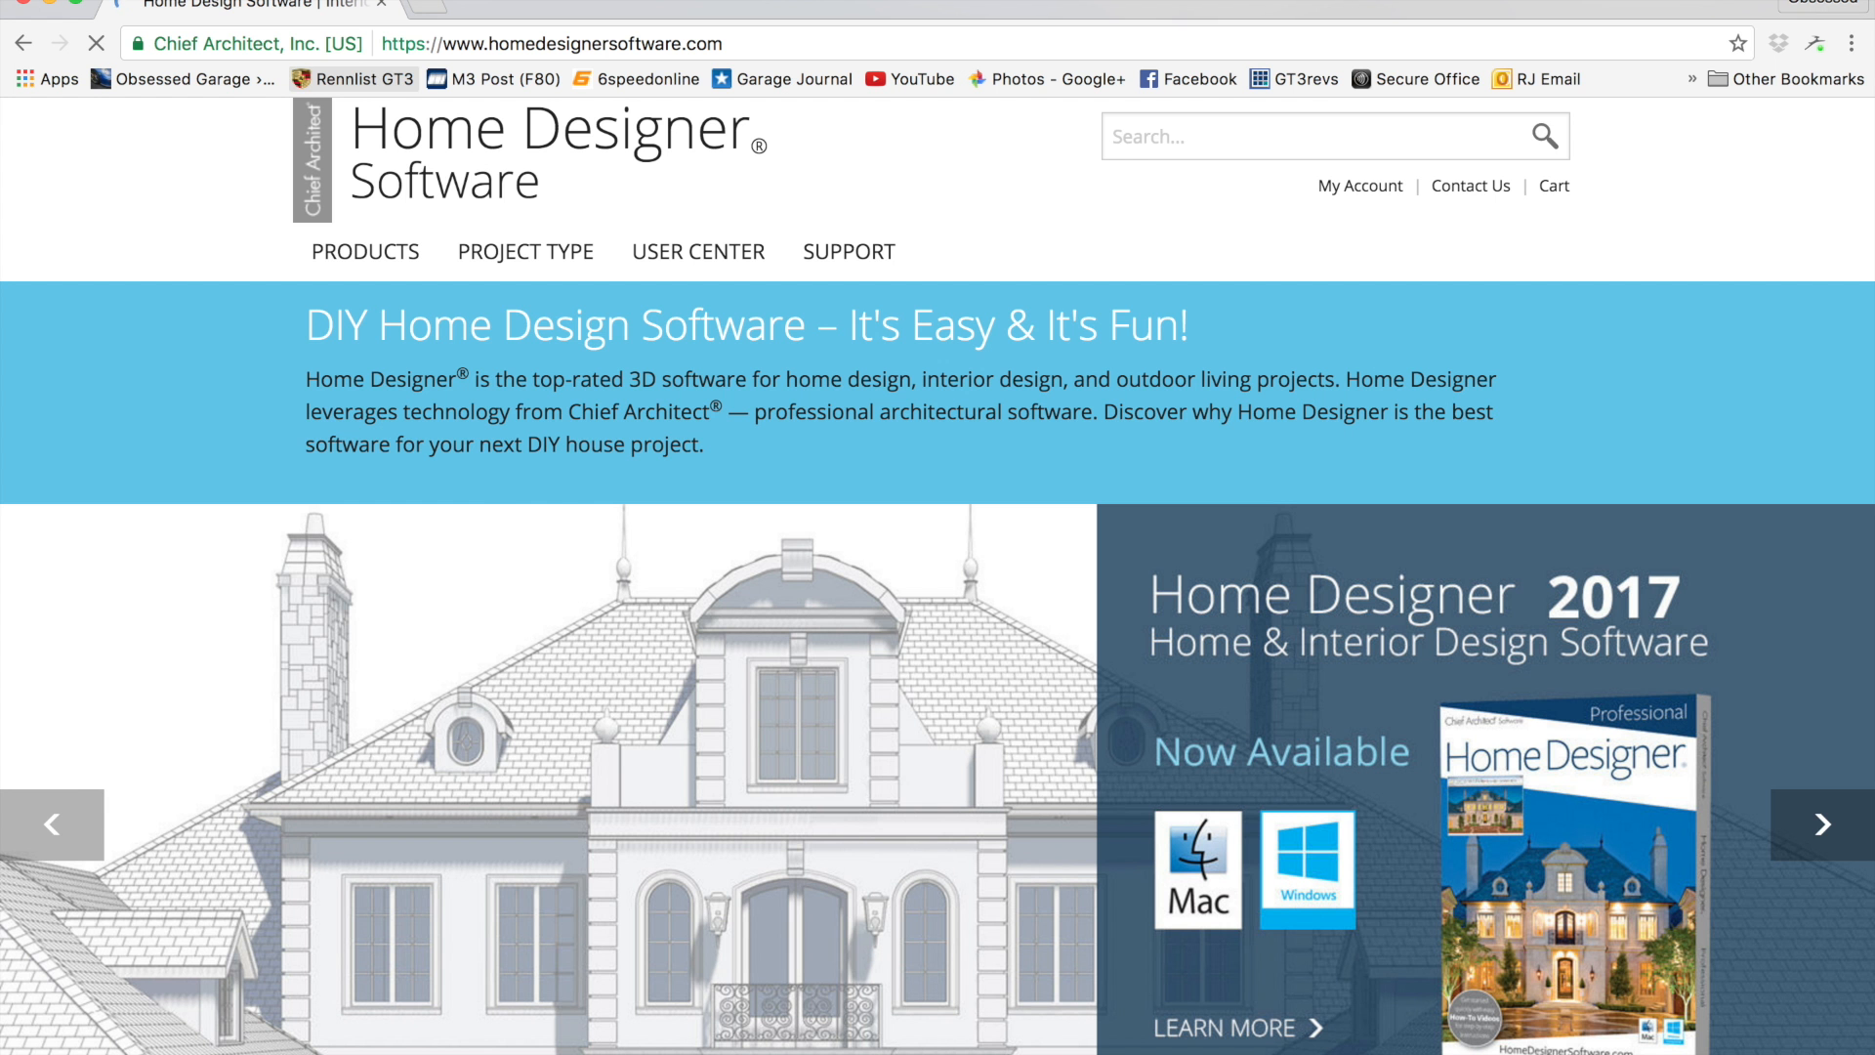
Step: Open the Home Designer Suite product page, review the editions offered under its purchase options, and close the page
mouse_move(368, 261)
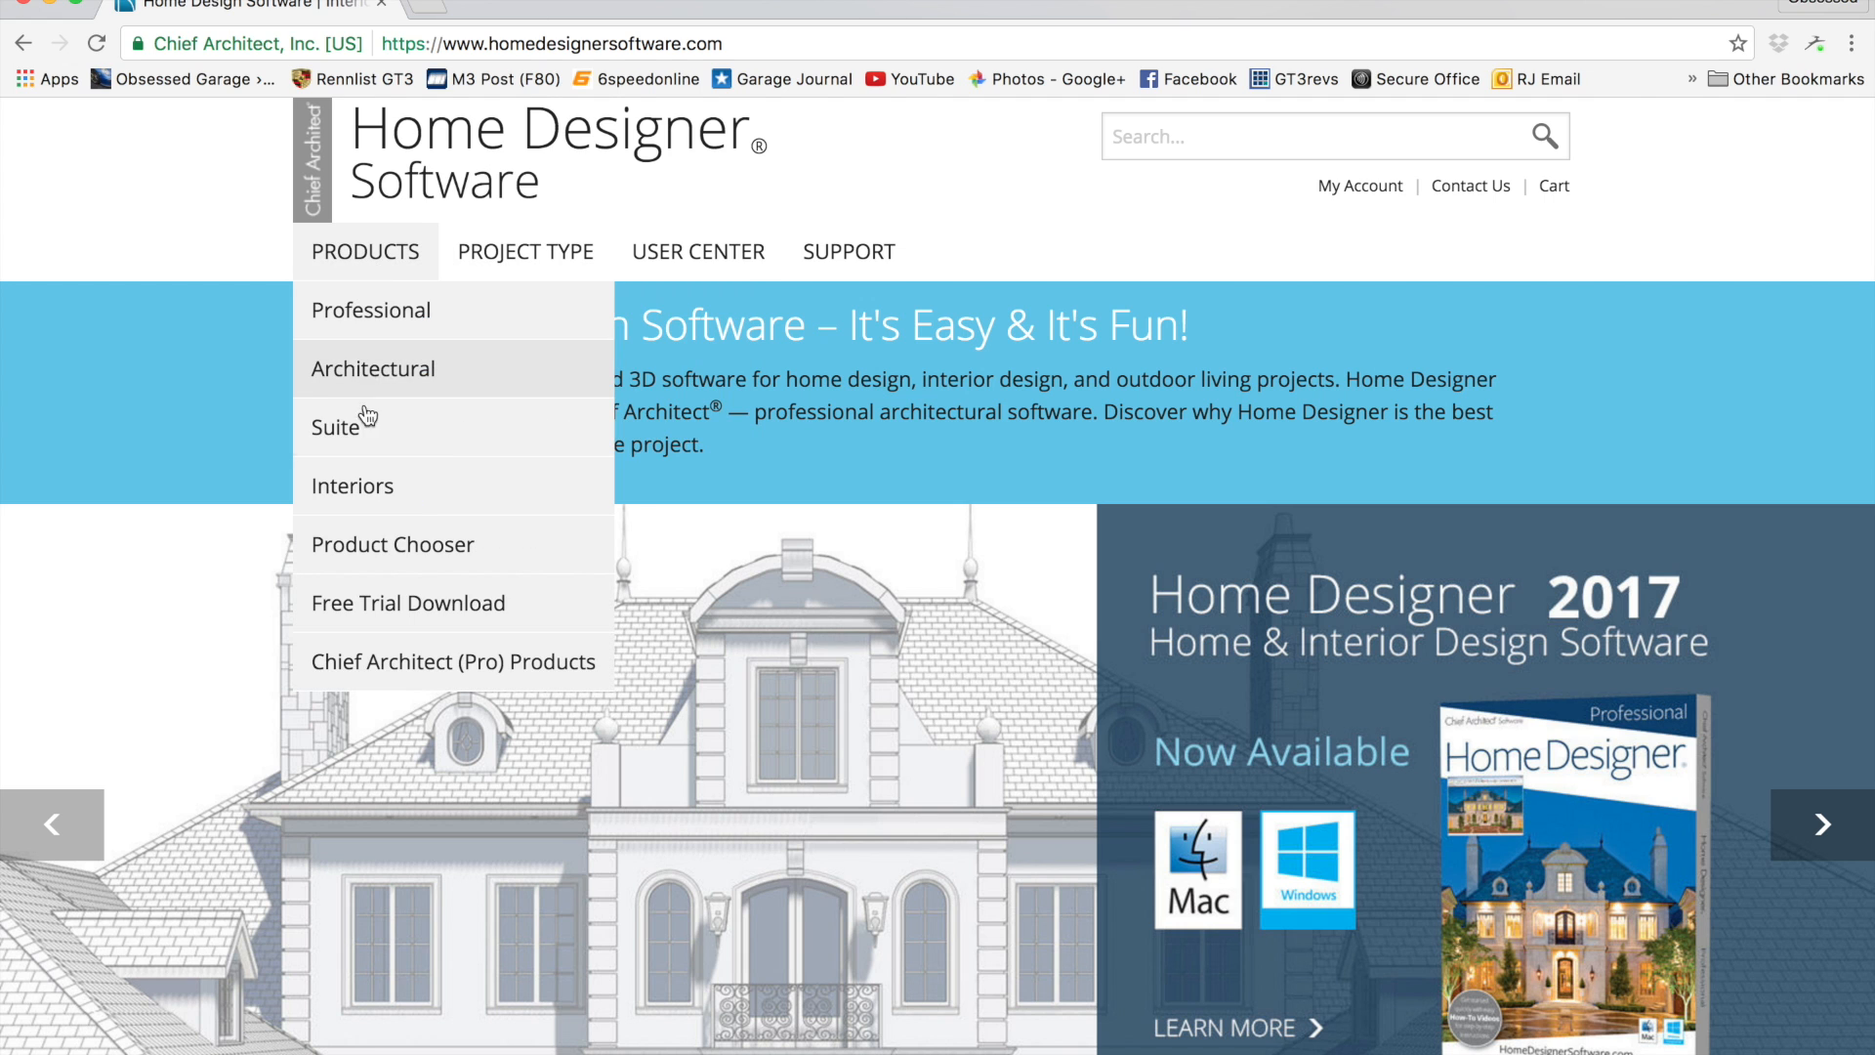
click(358, 435)
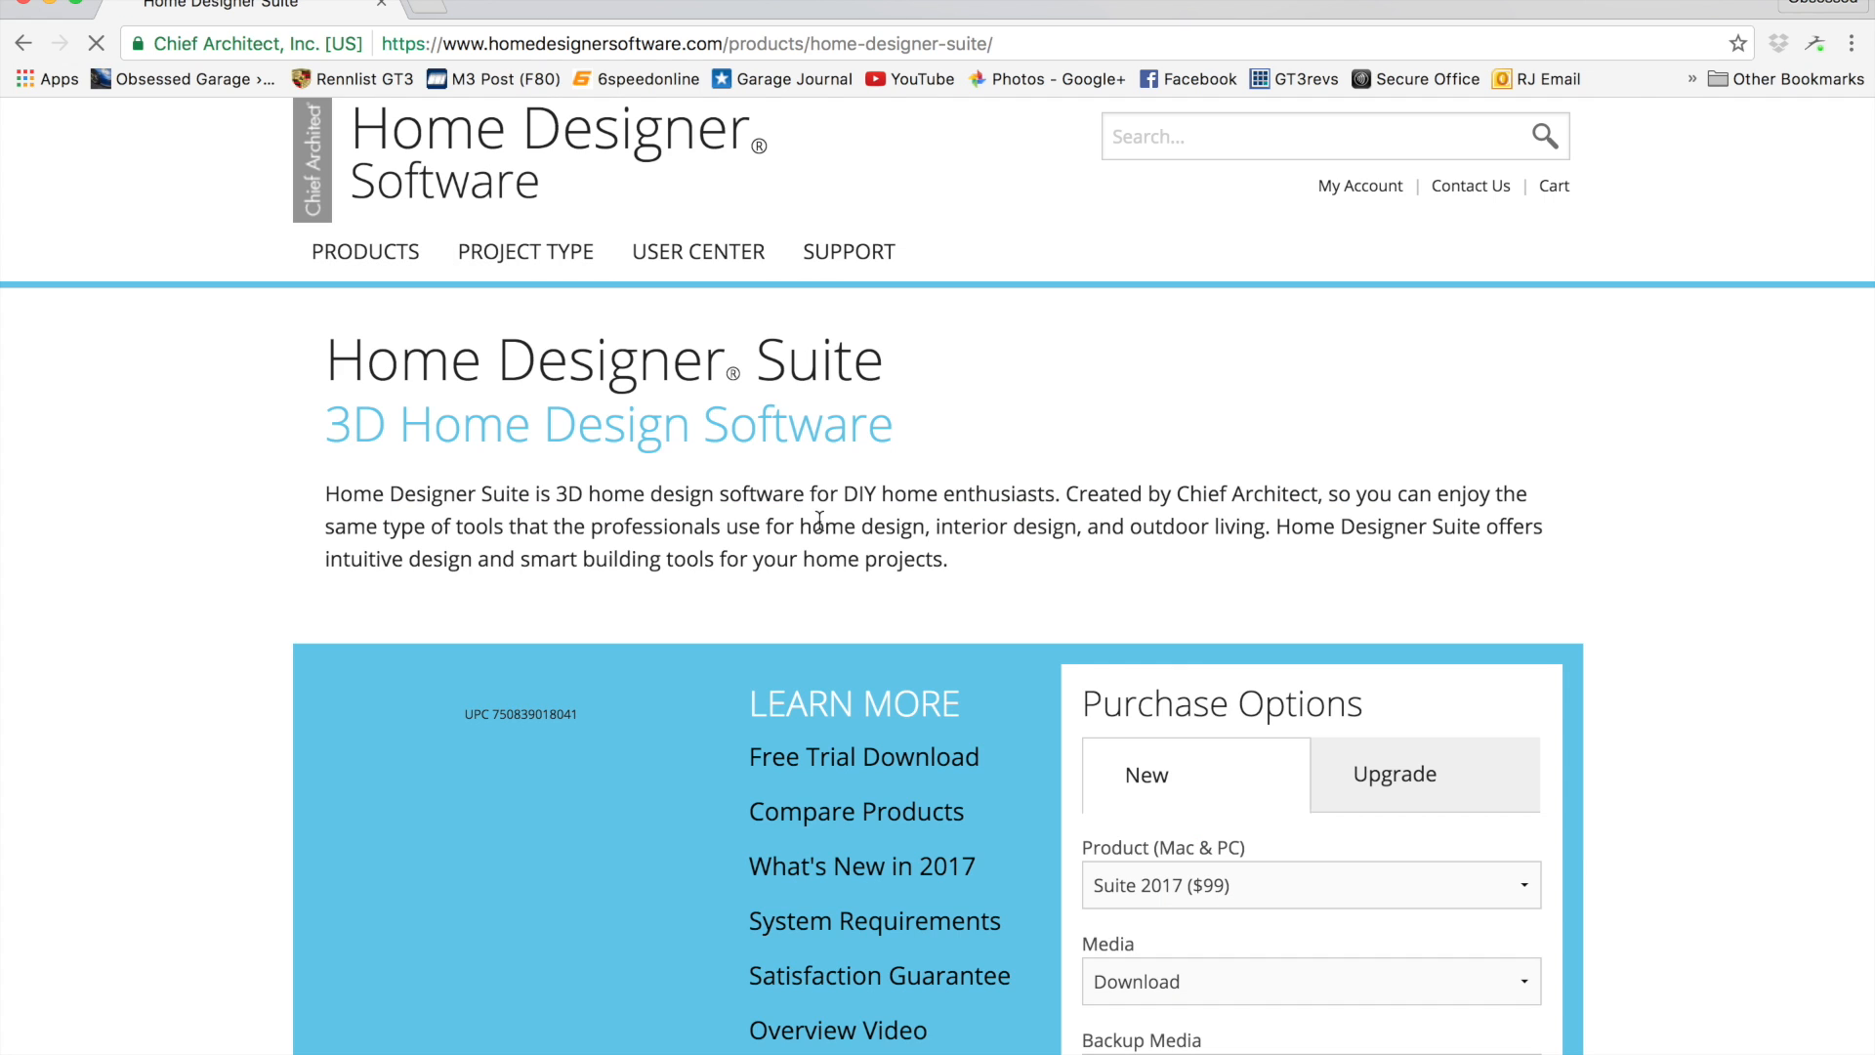
scroll(819, 520, down, 5)
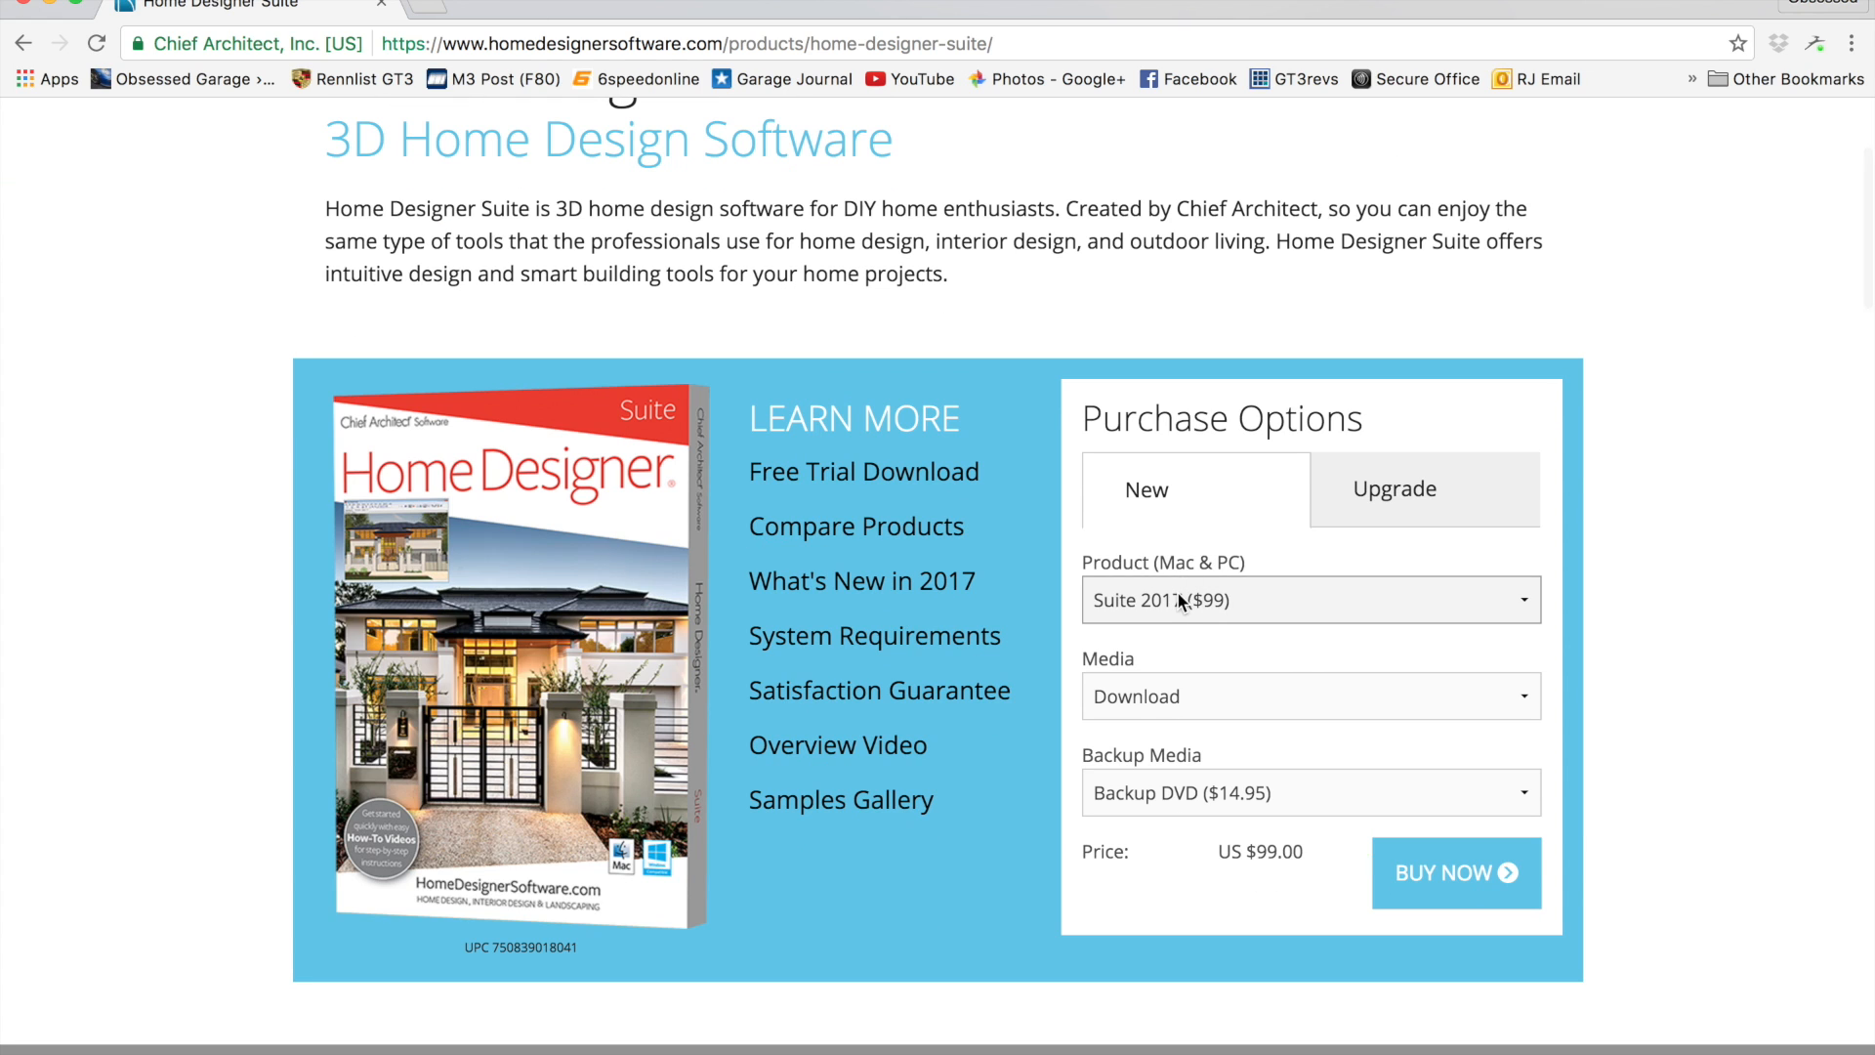
click(1179, 600)
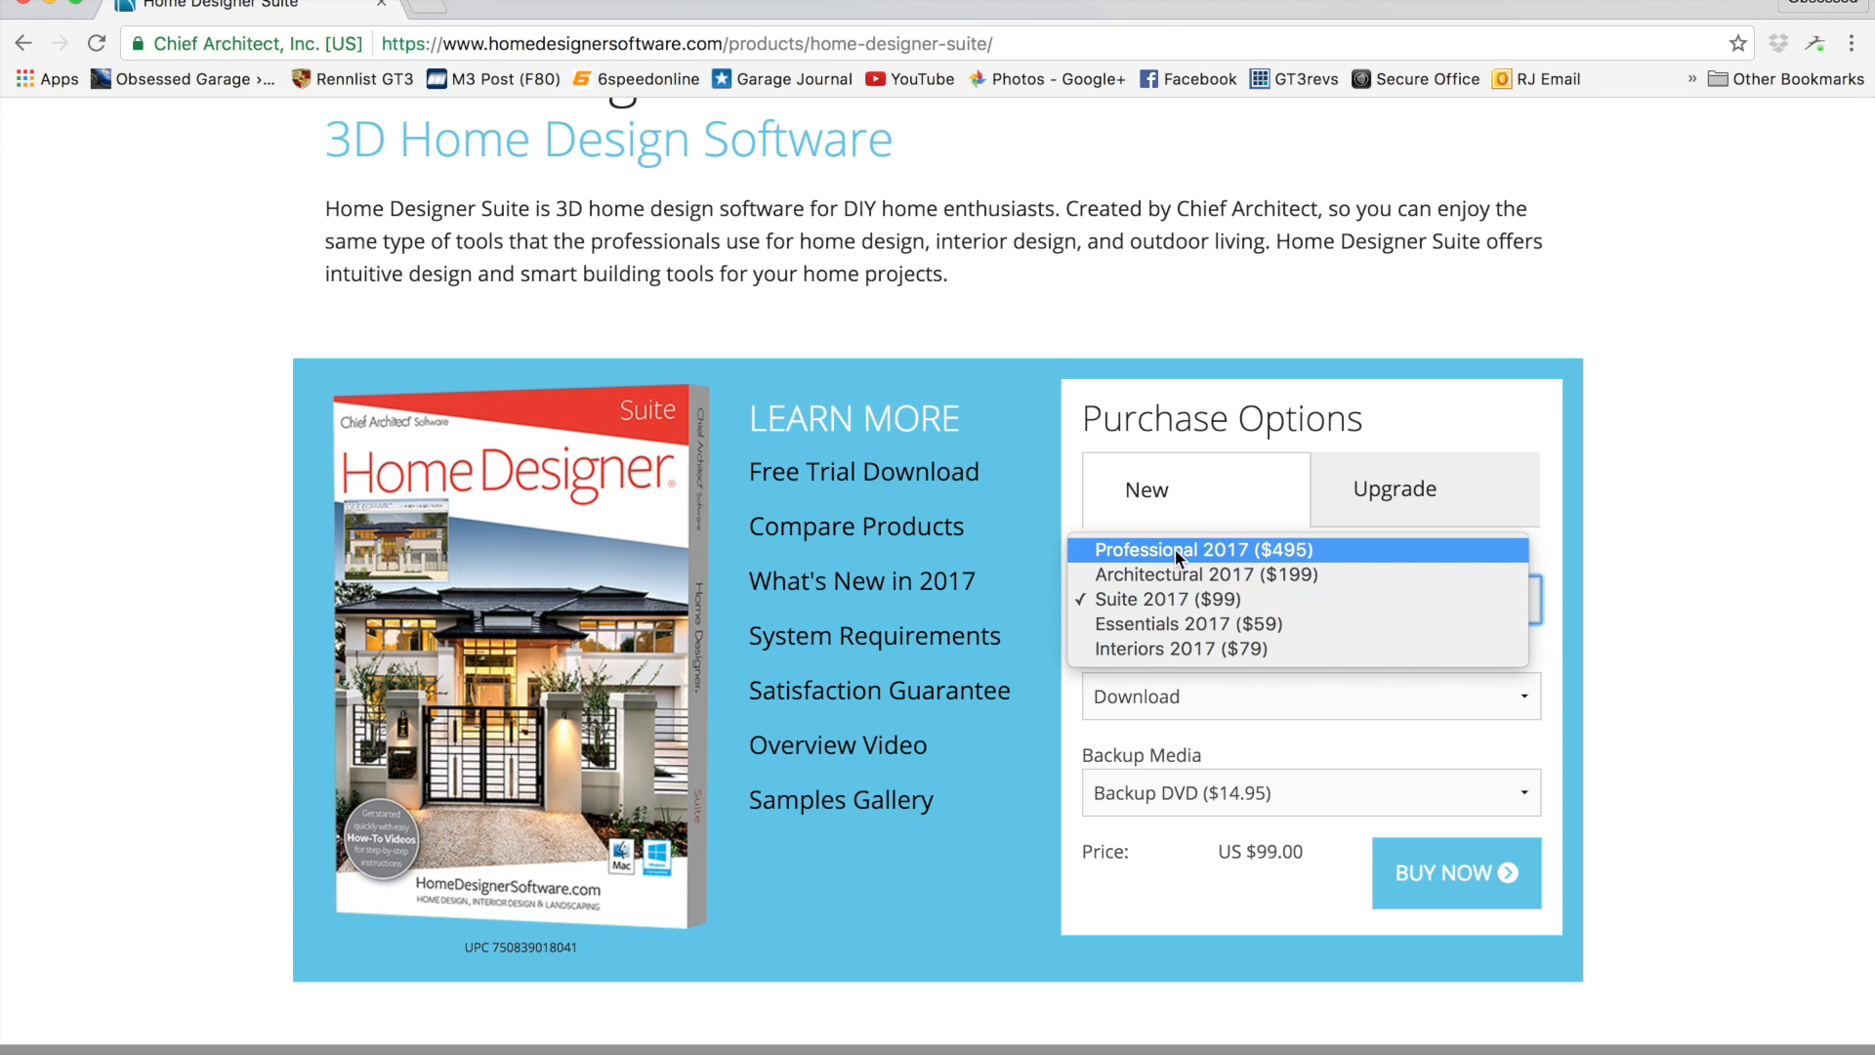
click(1170, 600)
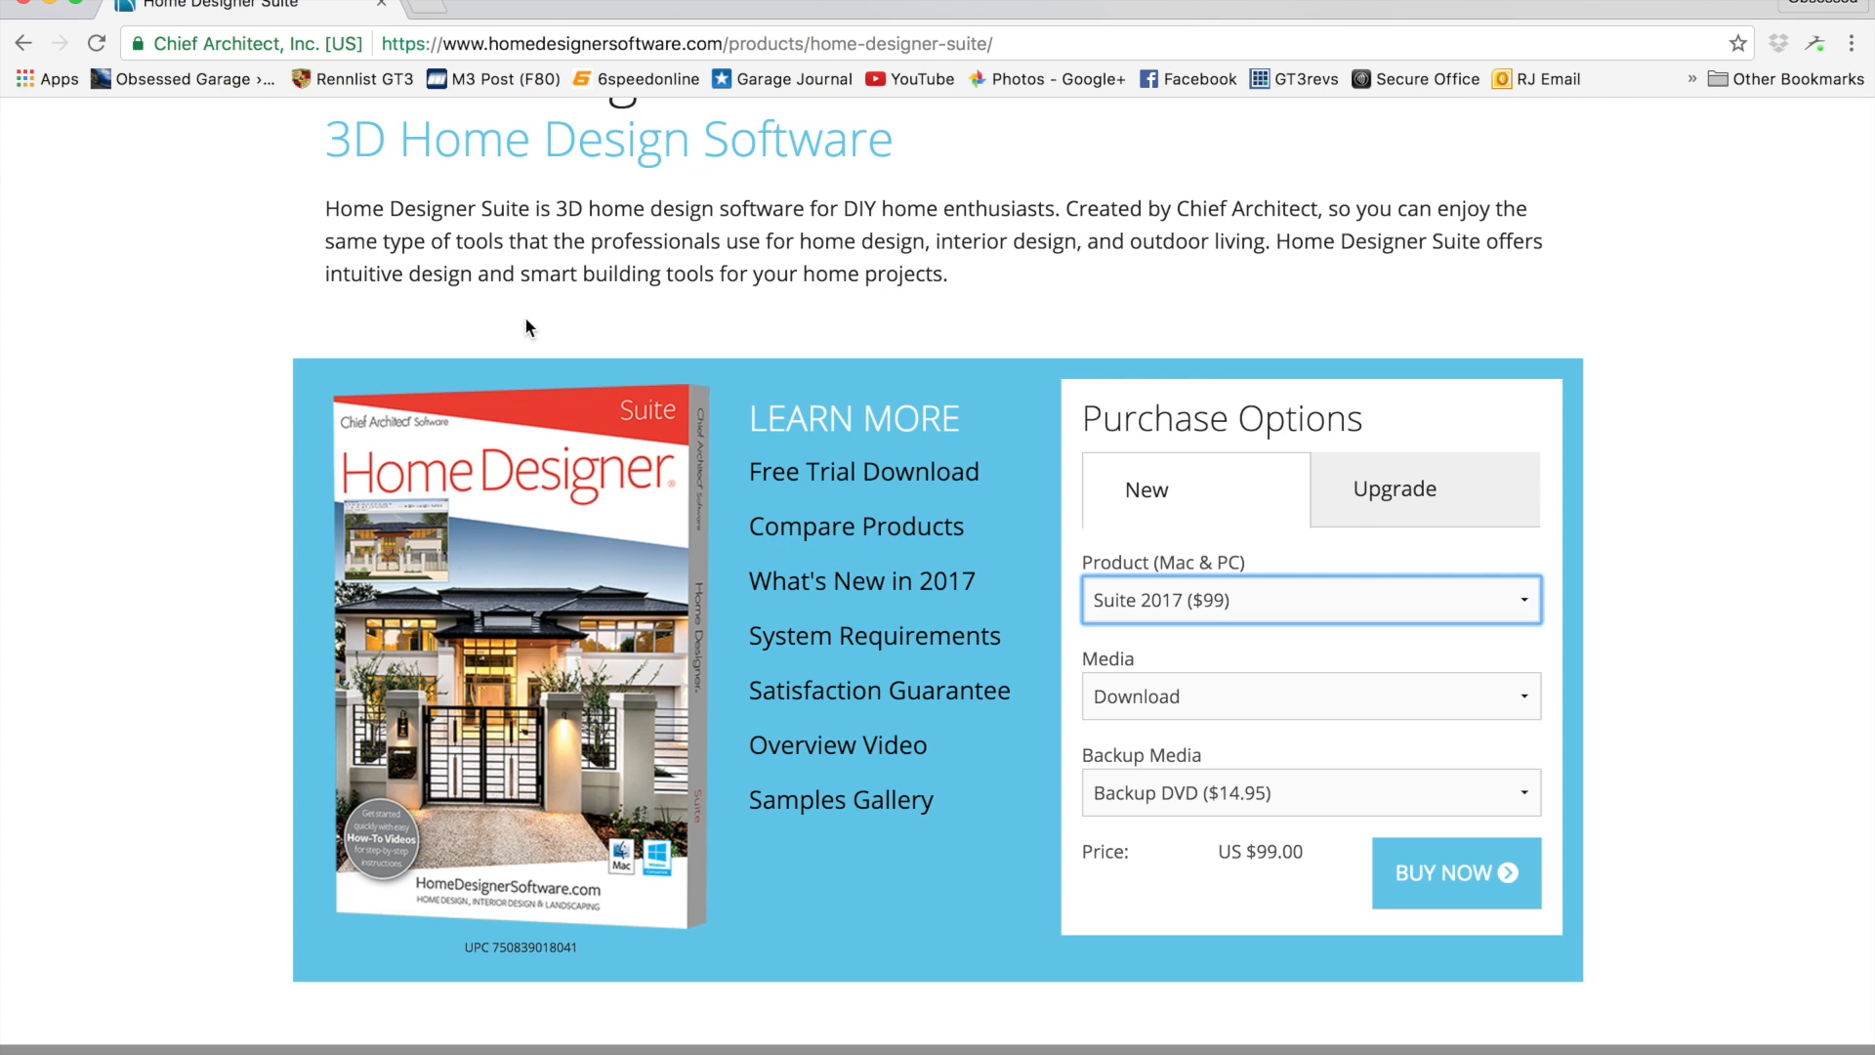
click(382, 8)
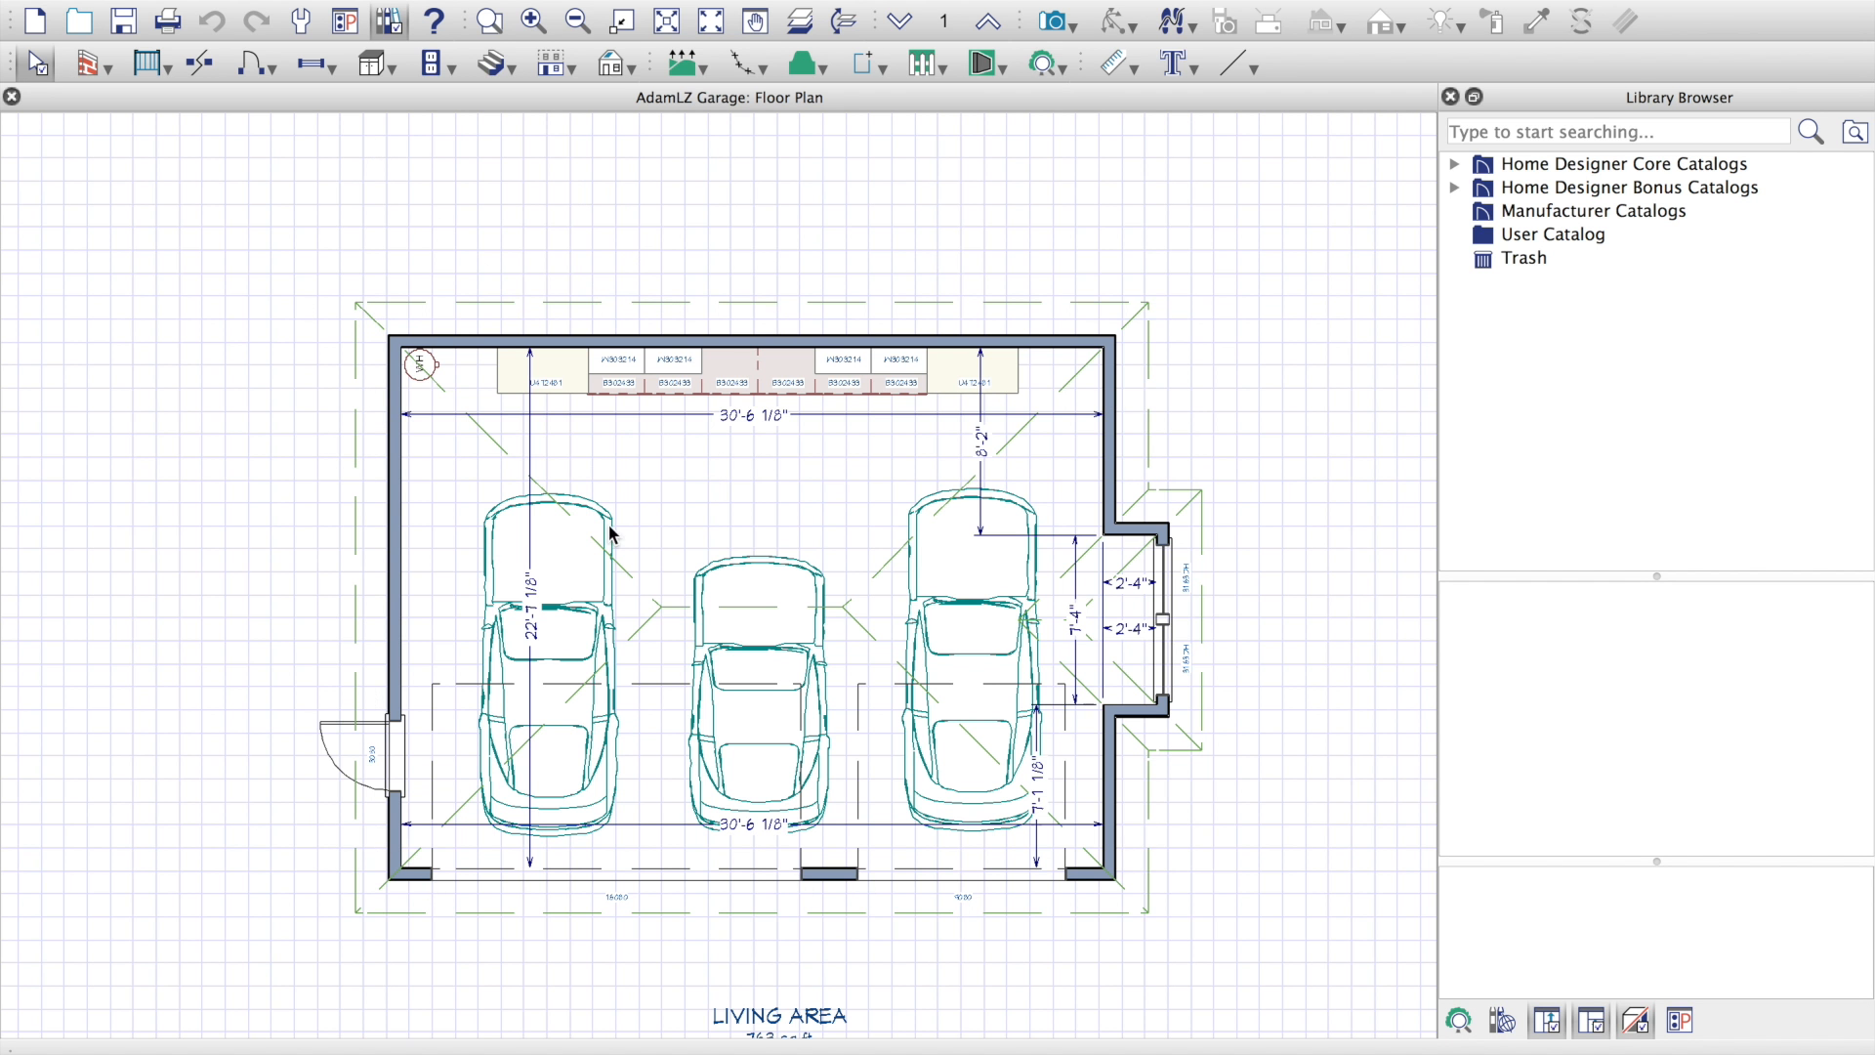
Step: Open a perspective full overview of the garage, examine the building up close in 3D, and close the camera view
click(1070, 29)
click(1109, 178)
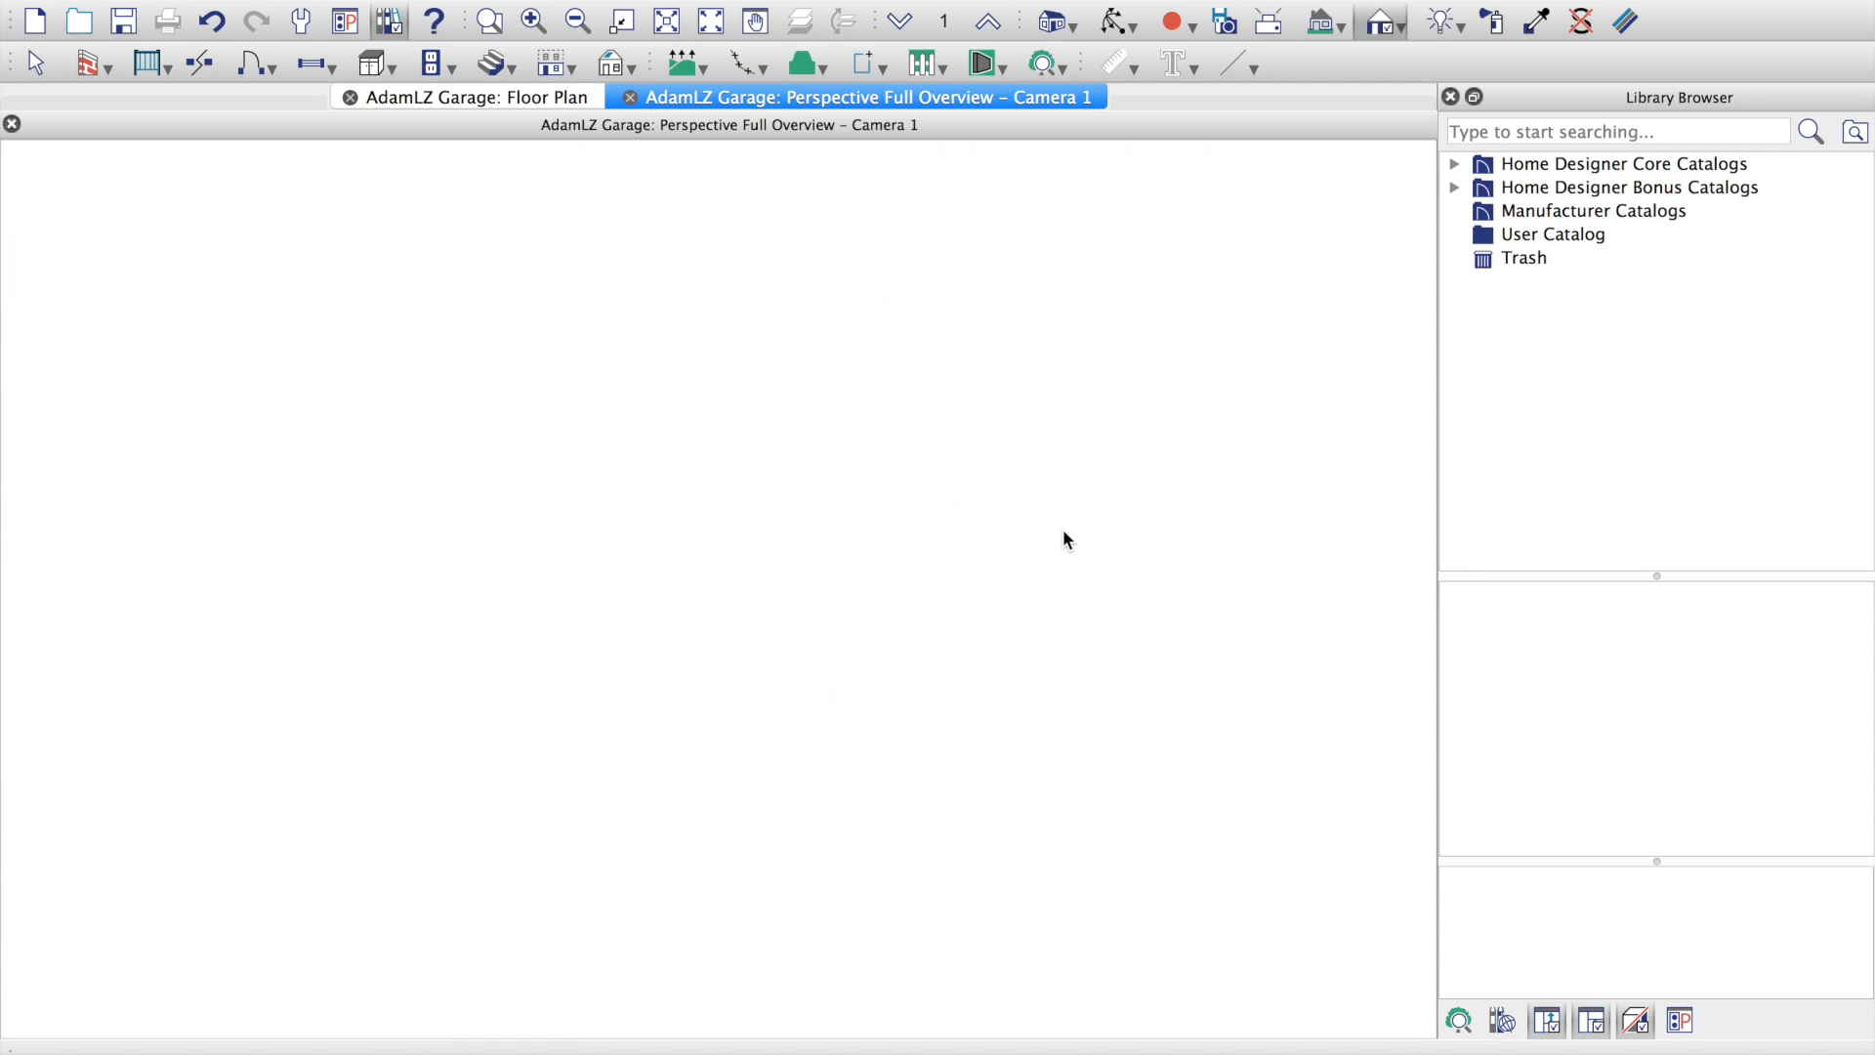
scroll(607, 561, up, 10)
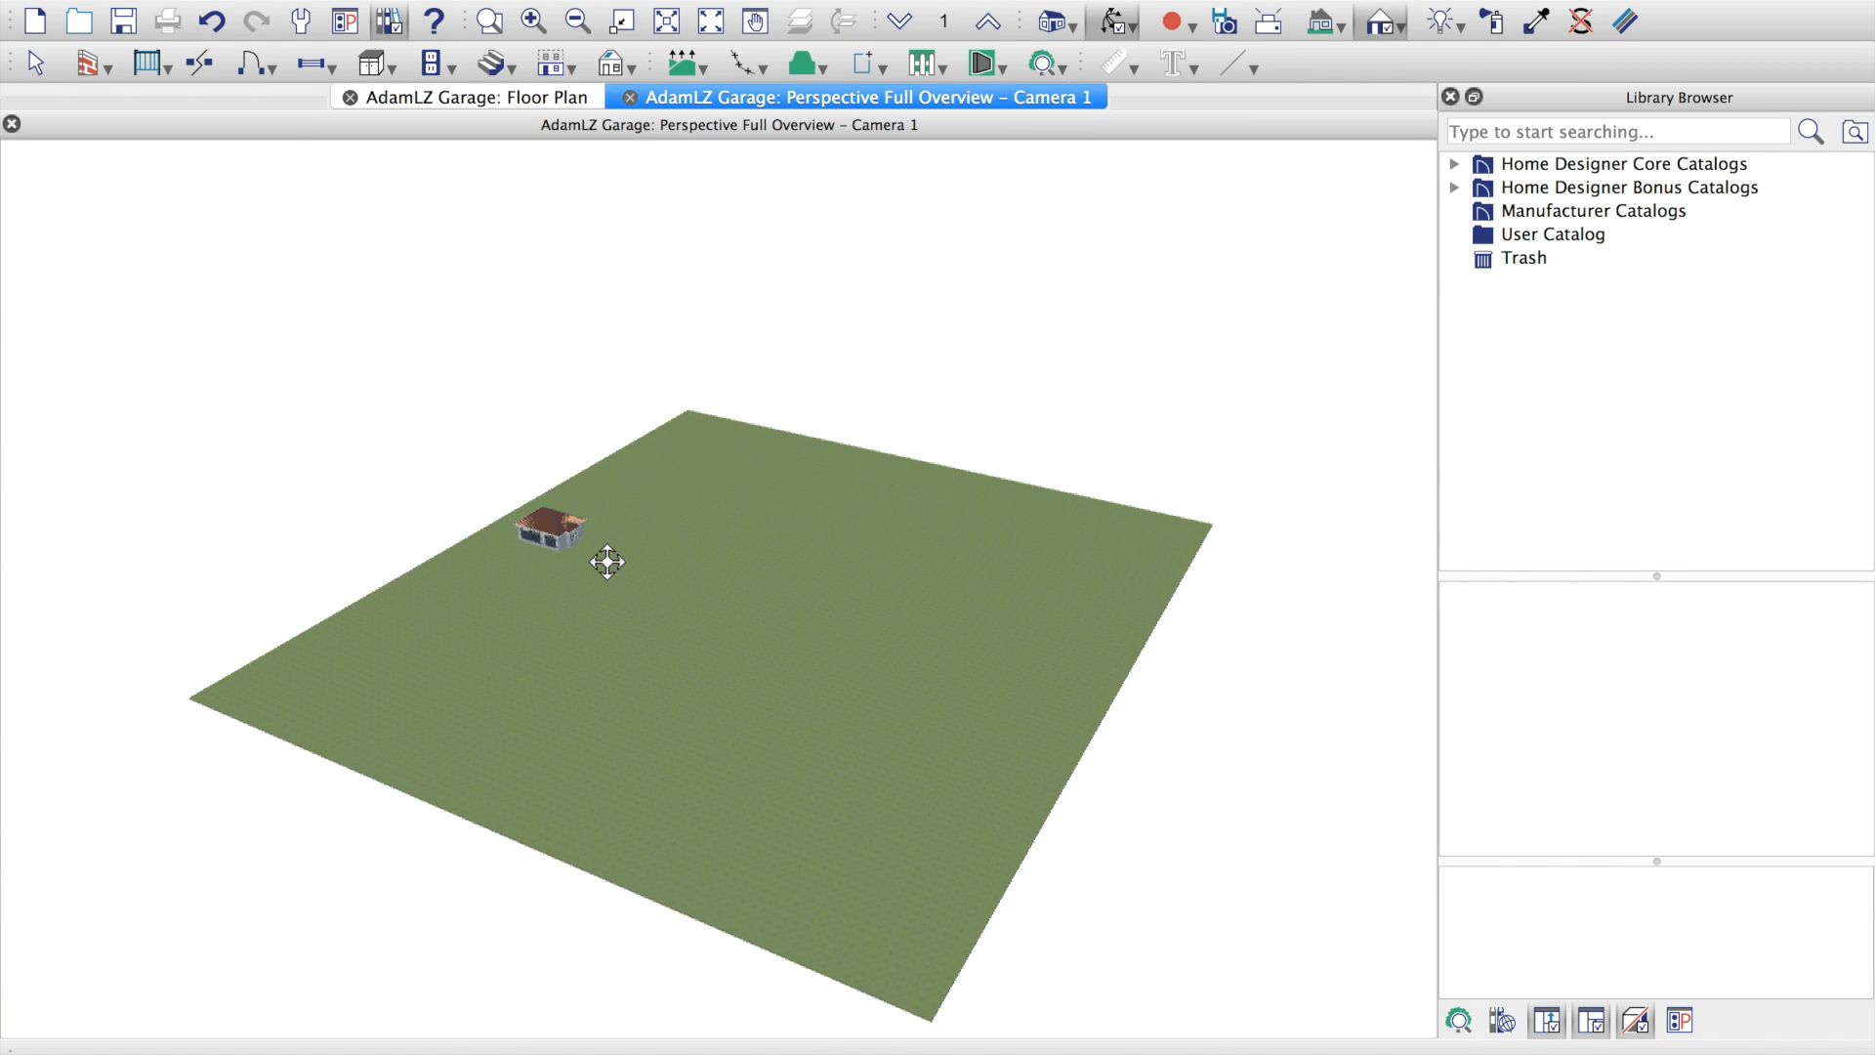
scroll(607, 562, up, 1)
mouse_move(288, 459)
mouse_down()
mouse_move(342, 499)
mouse_move(288, 468)
mouse_move(272, 410)
mouse_move(293, 429)
mouse_up()
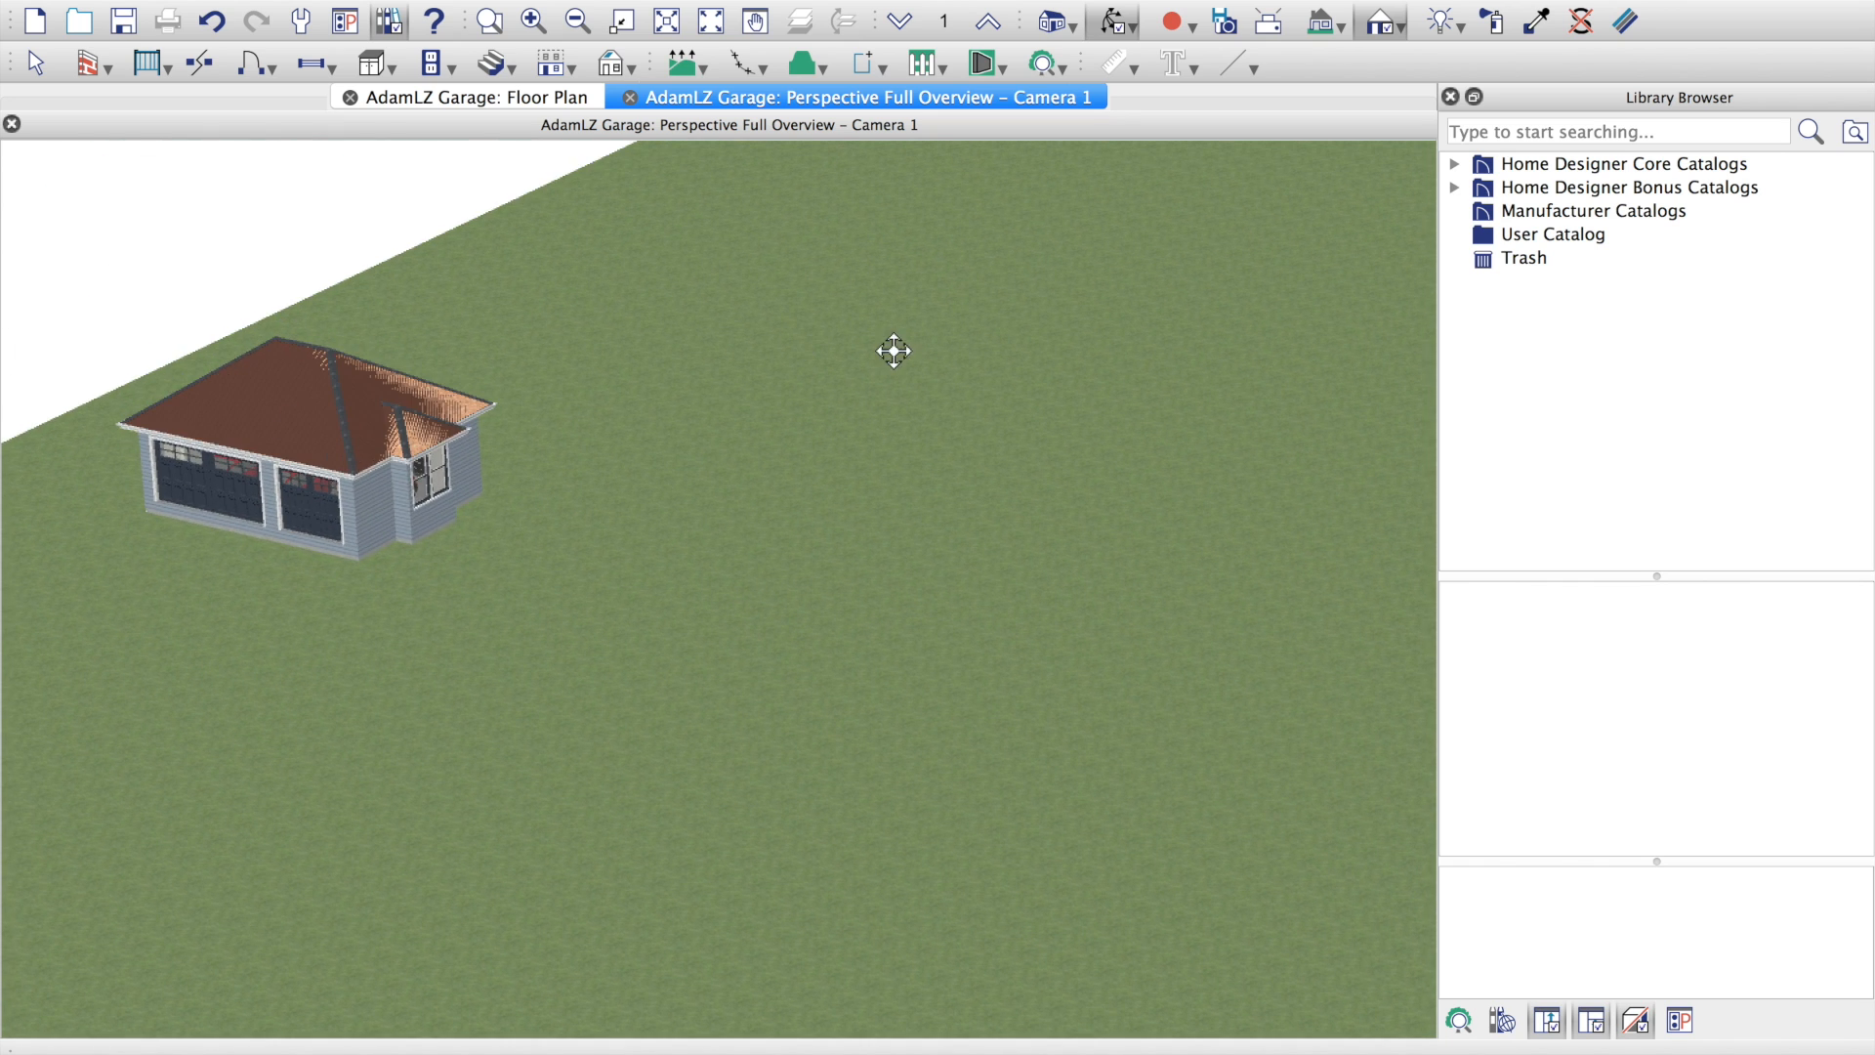
click(630, 97)
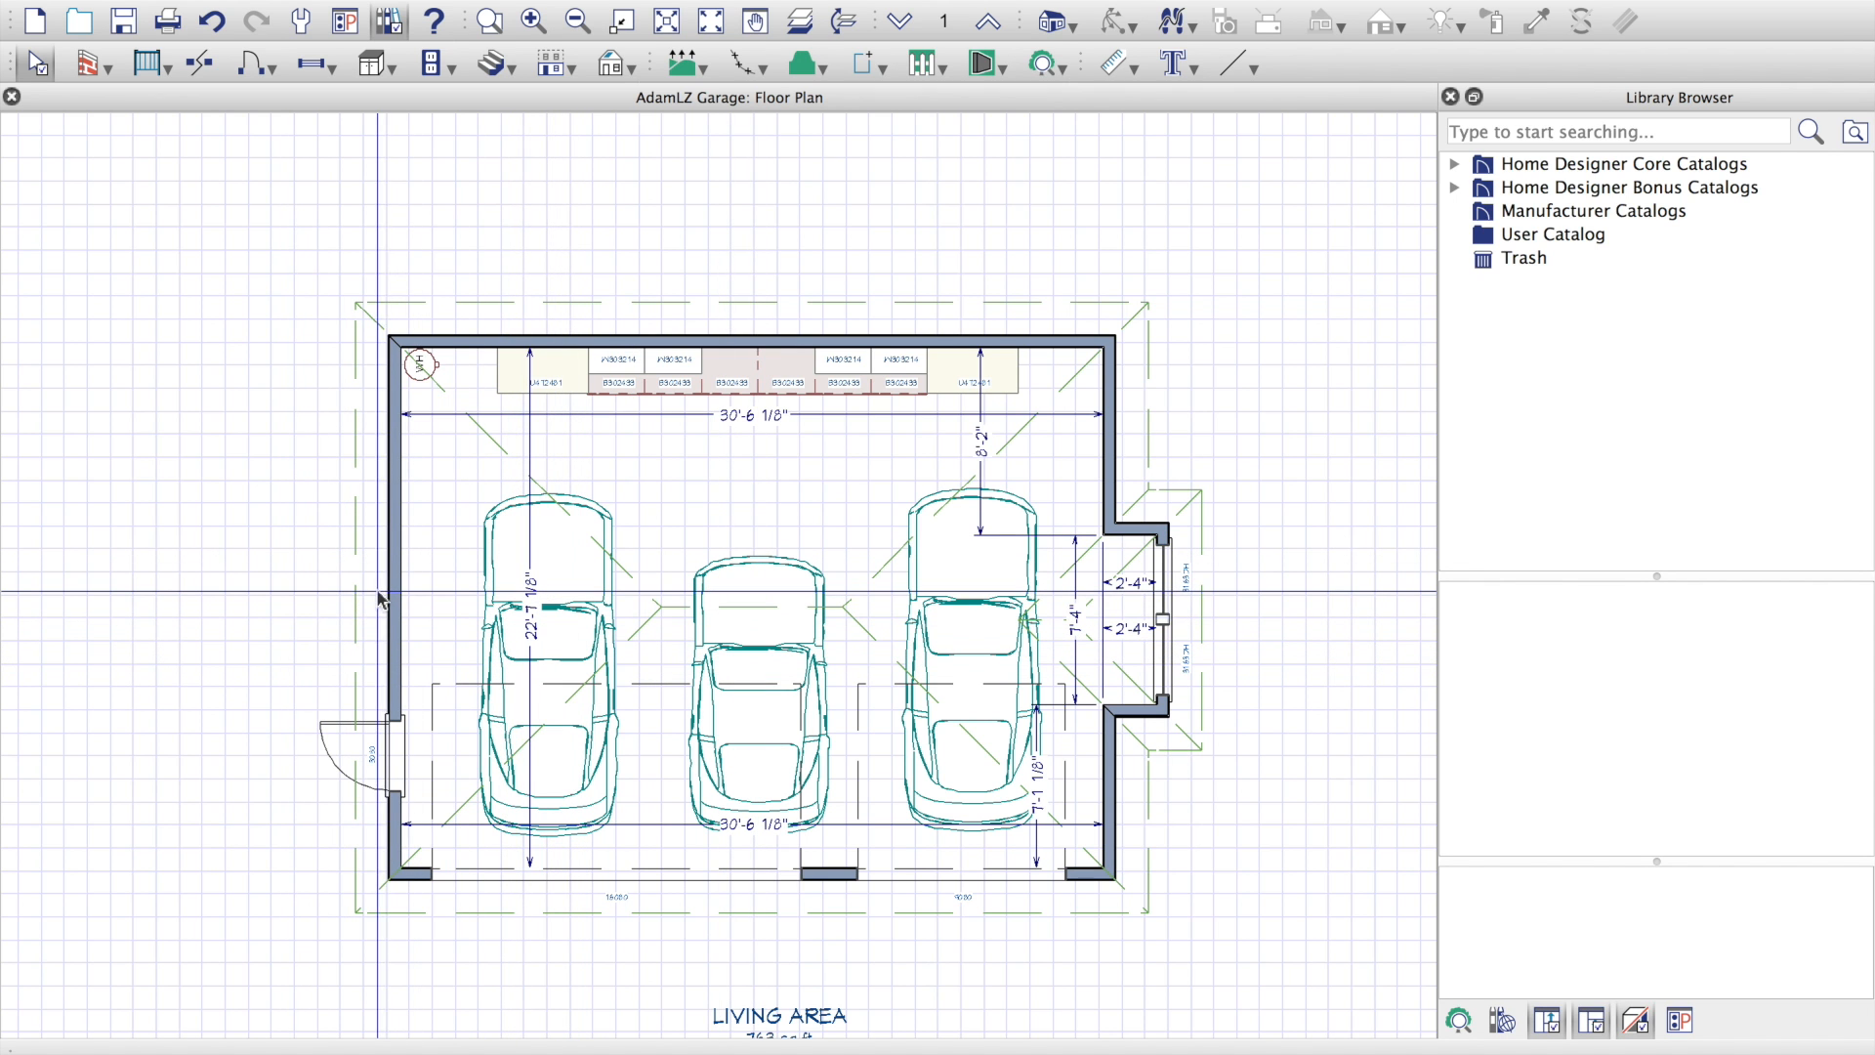
Step: Draw a vertical exterior wall about 23'-8" long in the empty space to the right of the existing garage
scroll(291, 598, up, 1)
scroll(291, 598, down, 3)
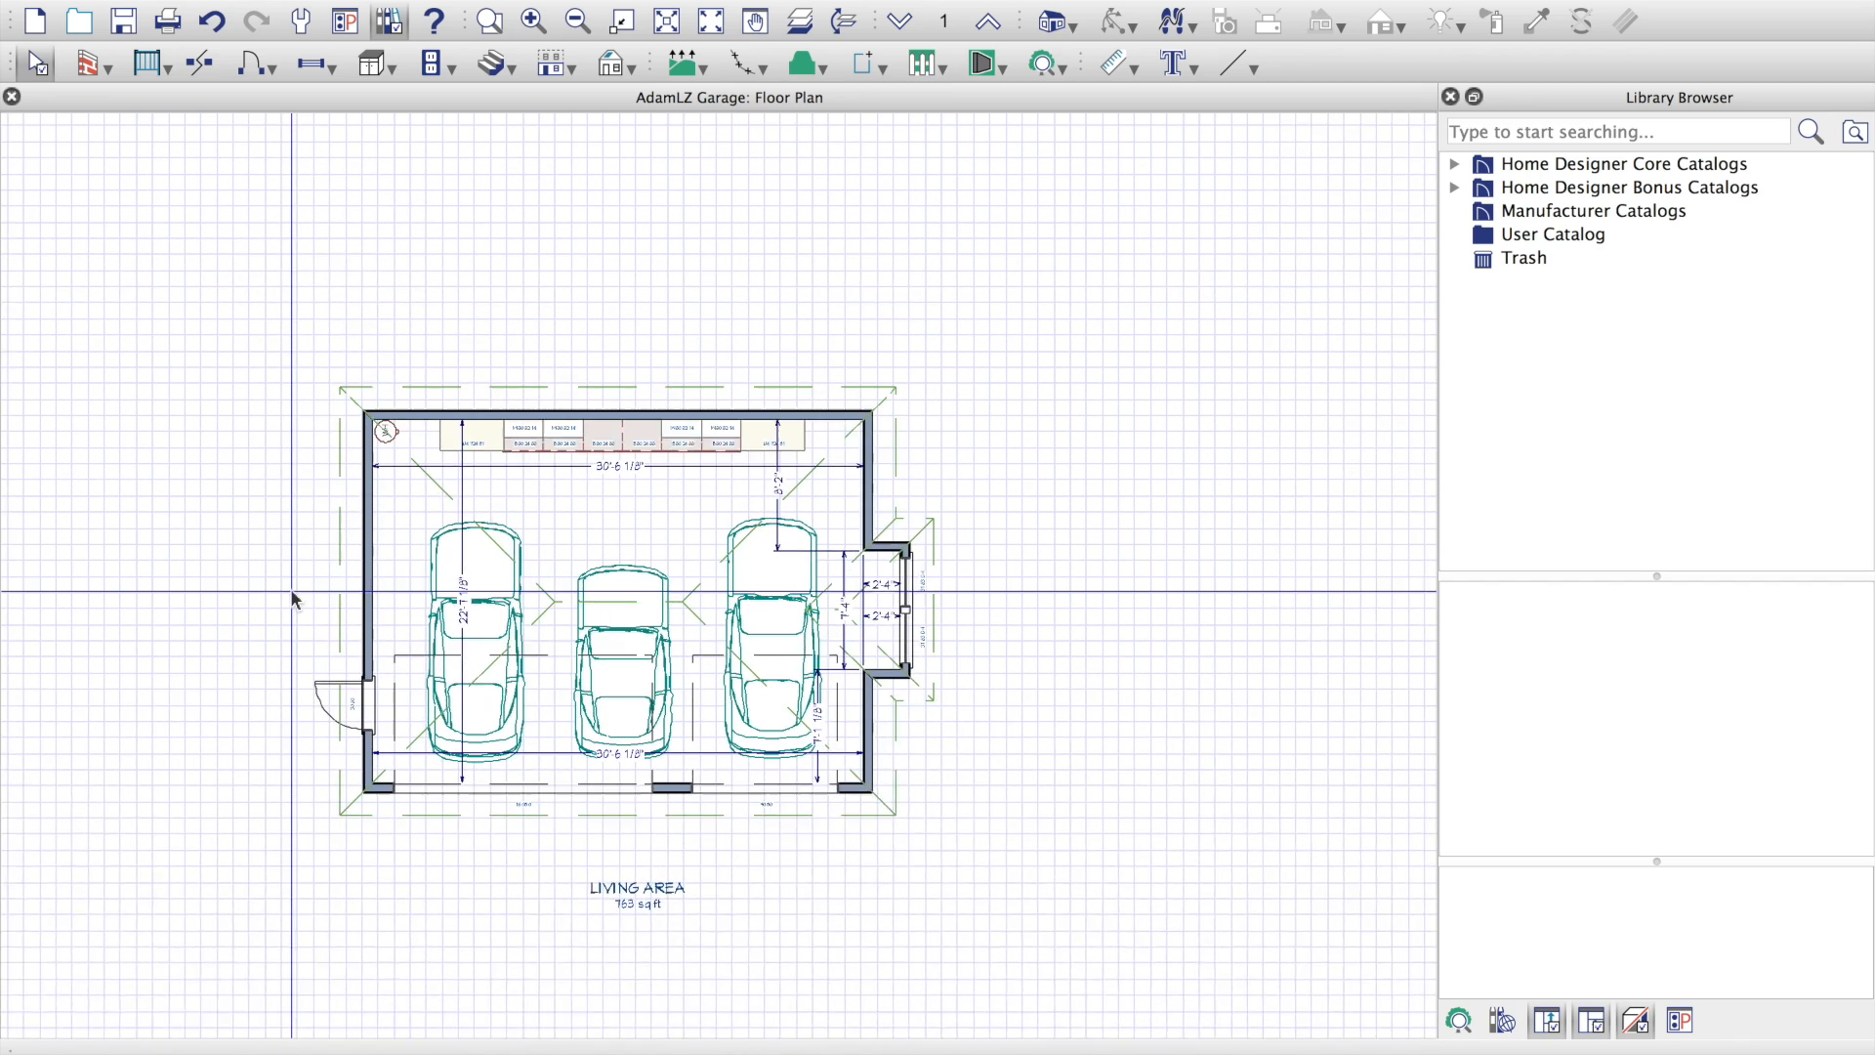
scroll(279, 617, down, 1)
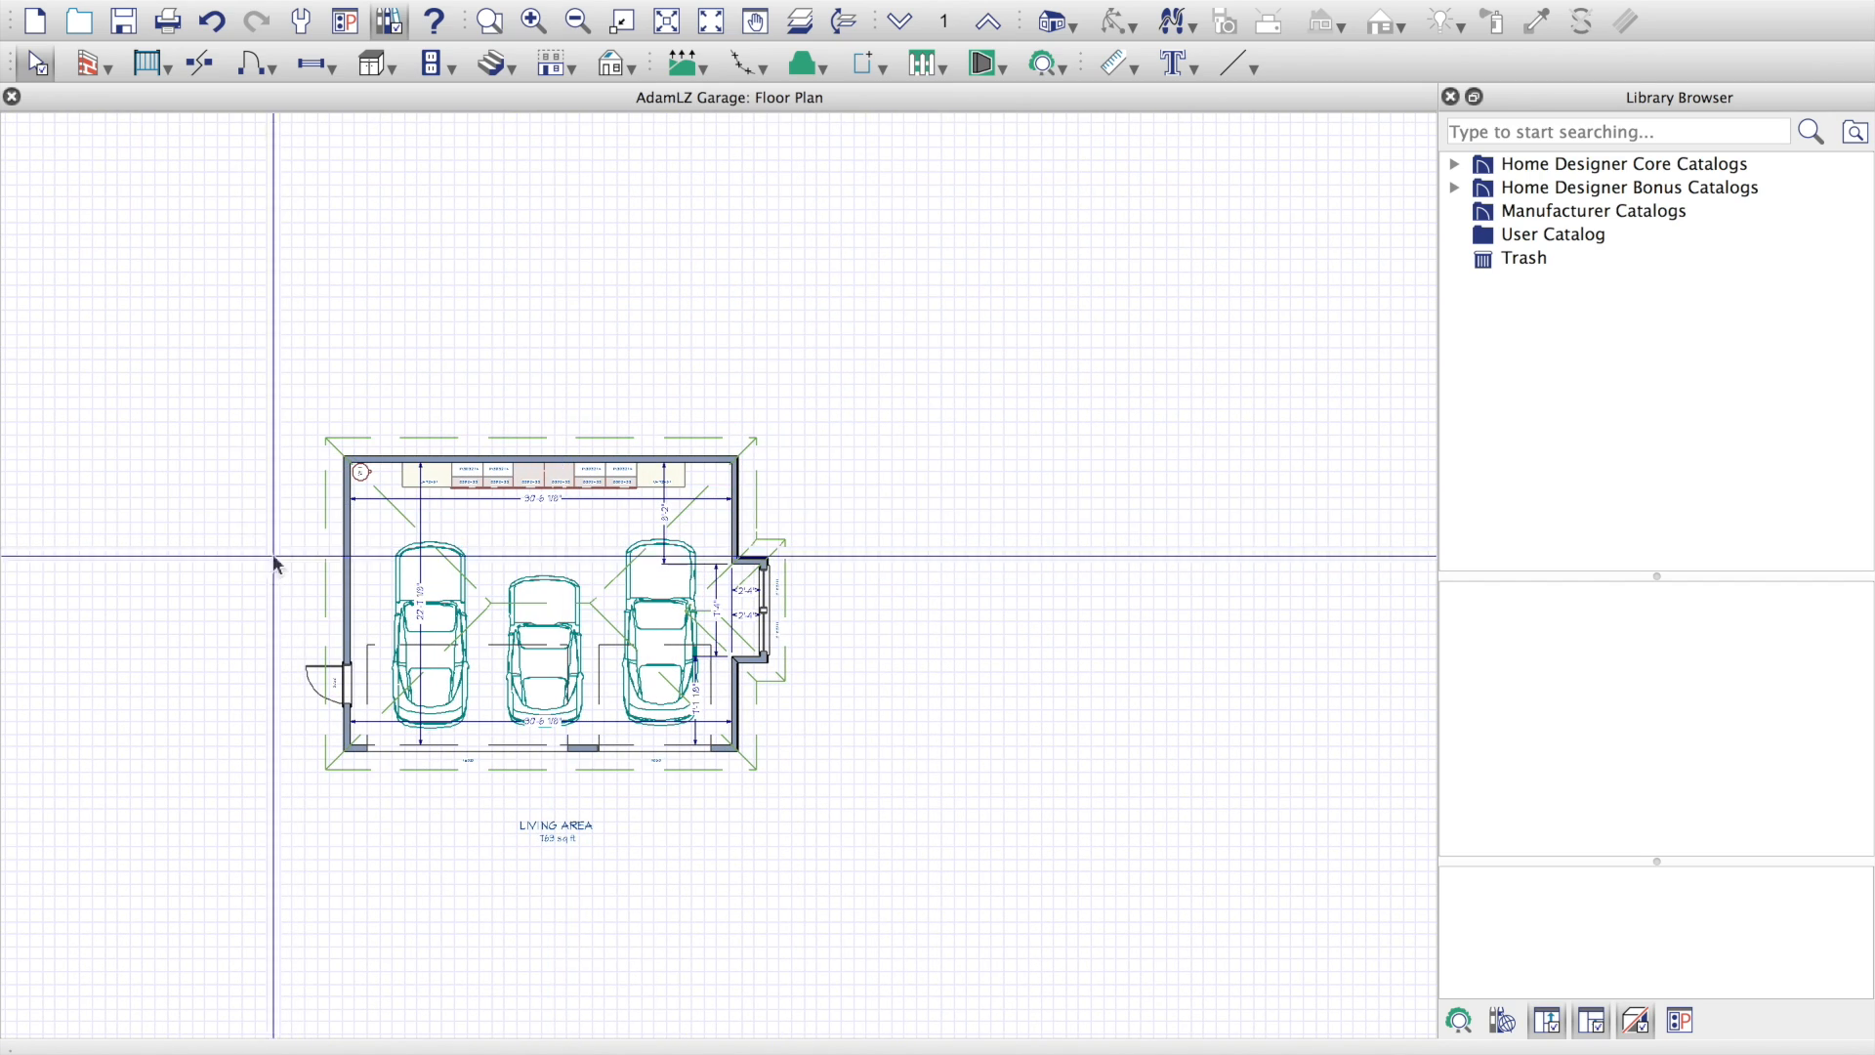
scroll(247, 586, down, 1)
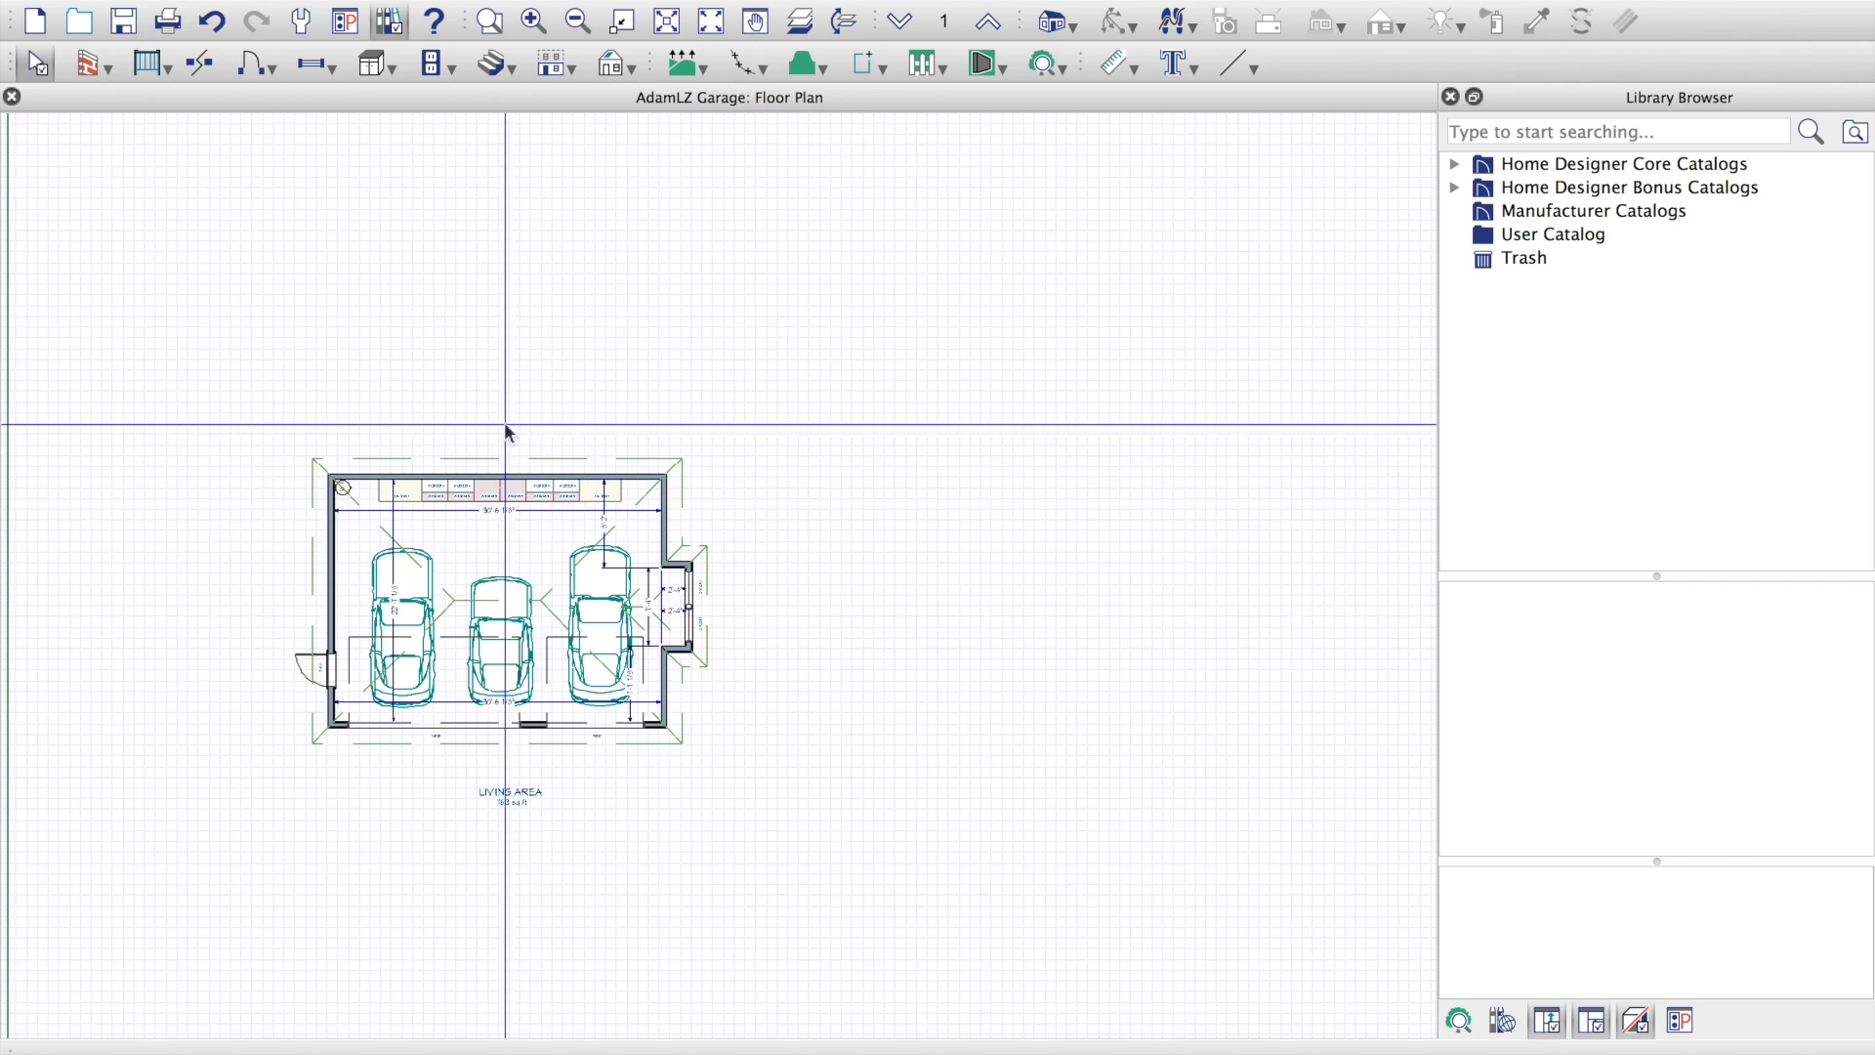
click(80, 64)
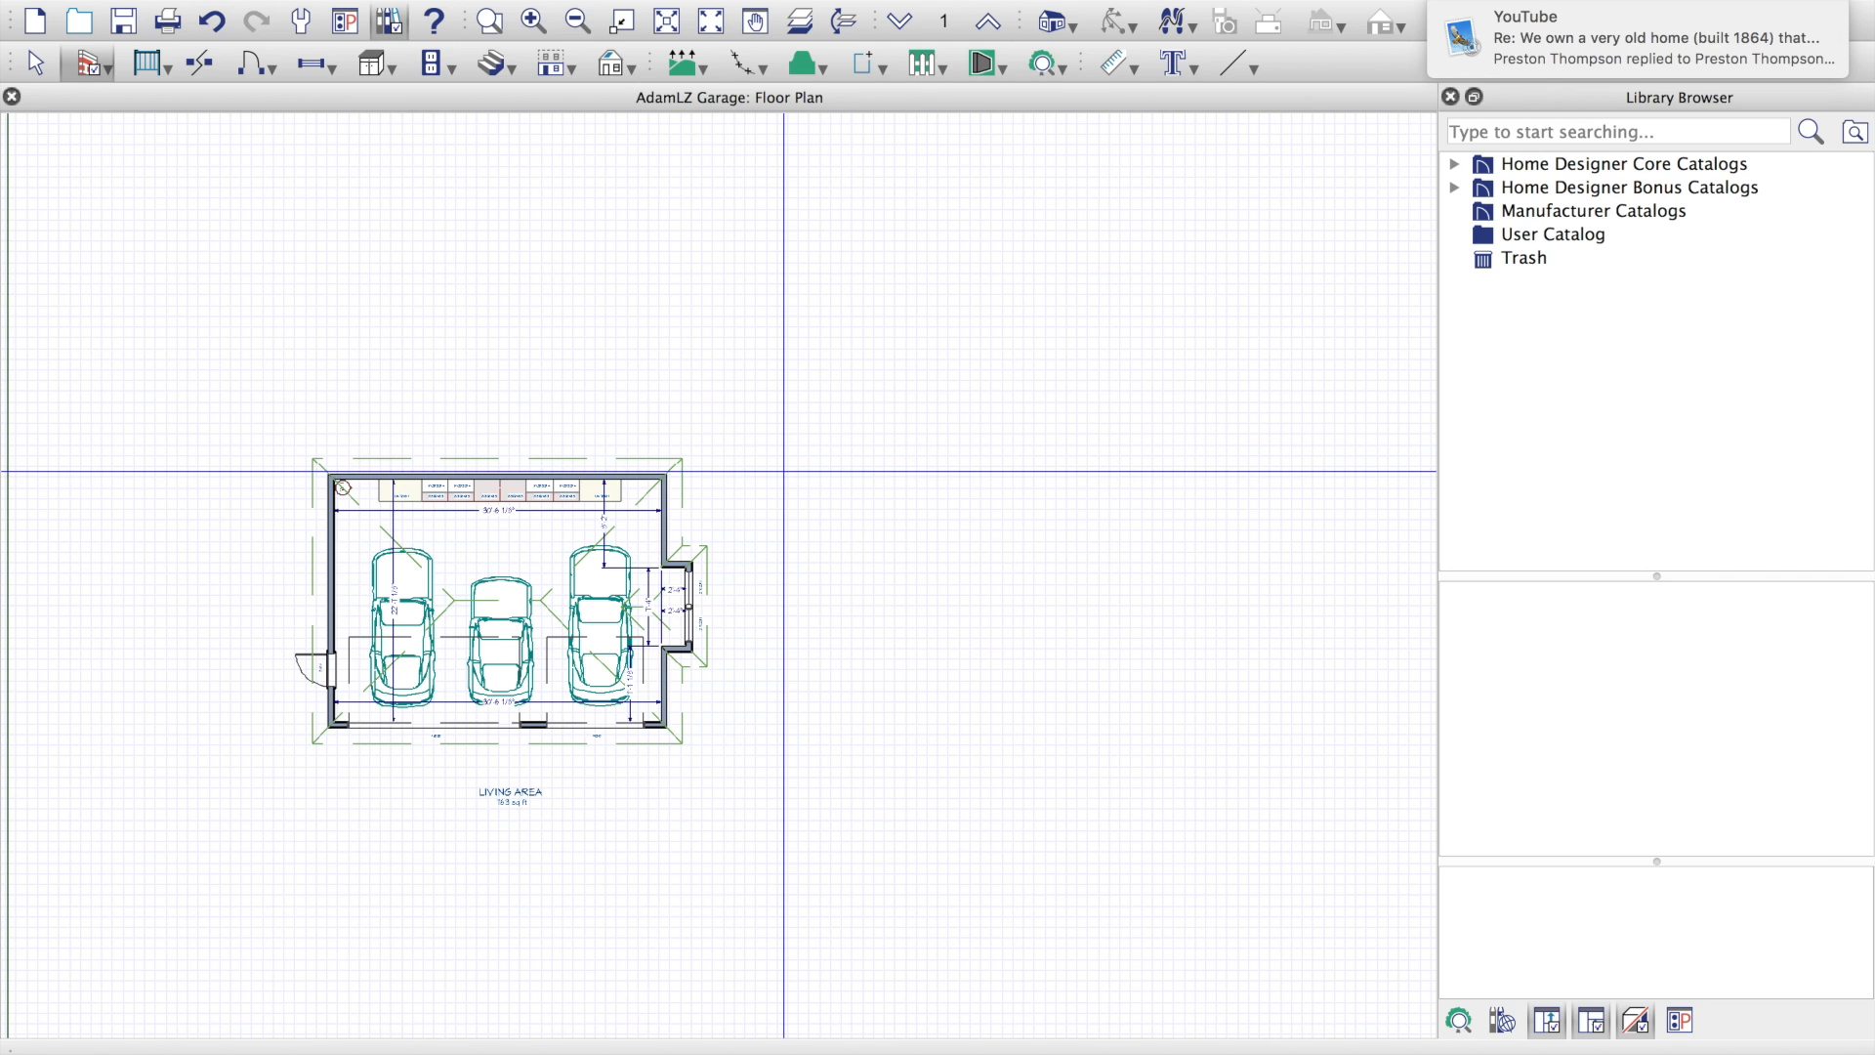
drag(783, 471, 788, 726)
scroll(810, 642, up, 5)
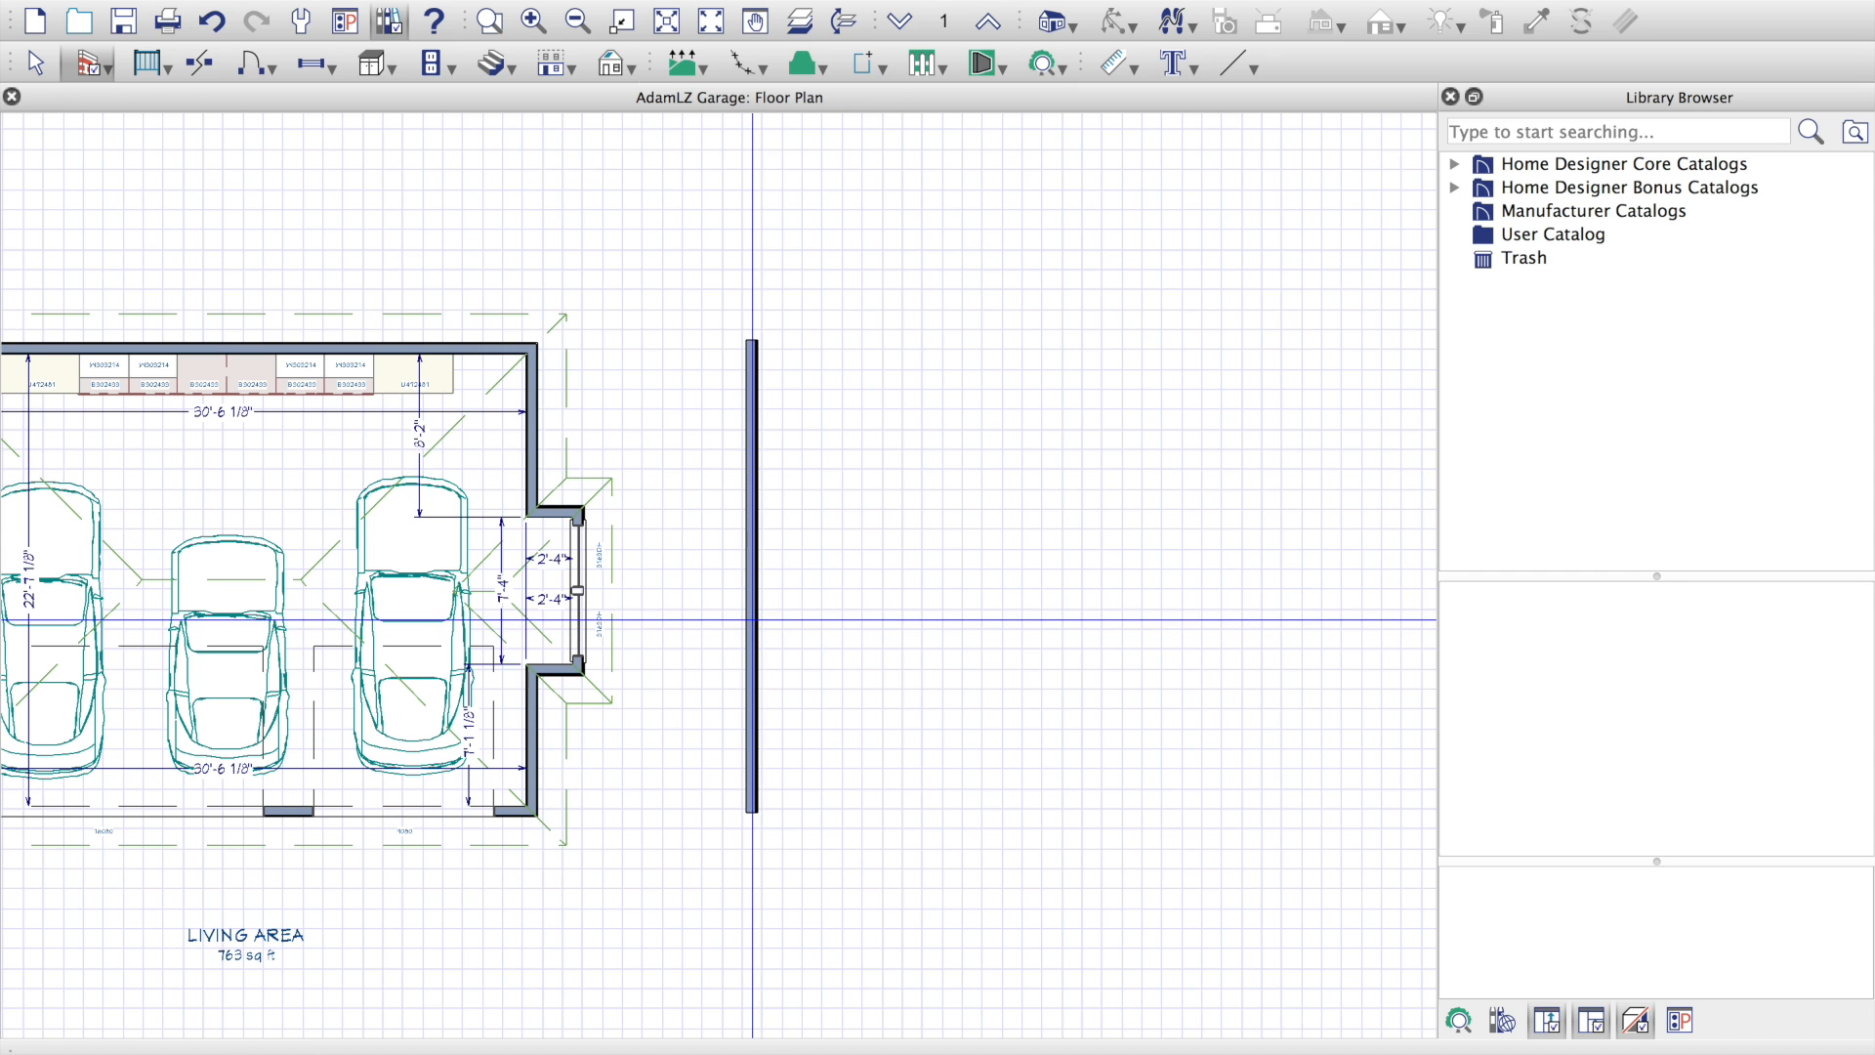
click(751, 621)
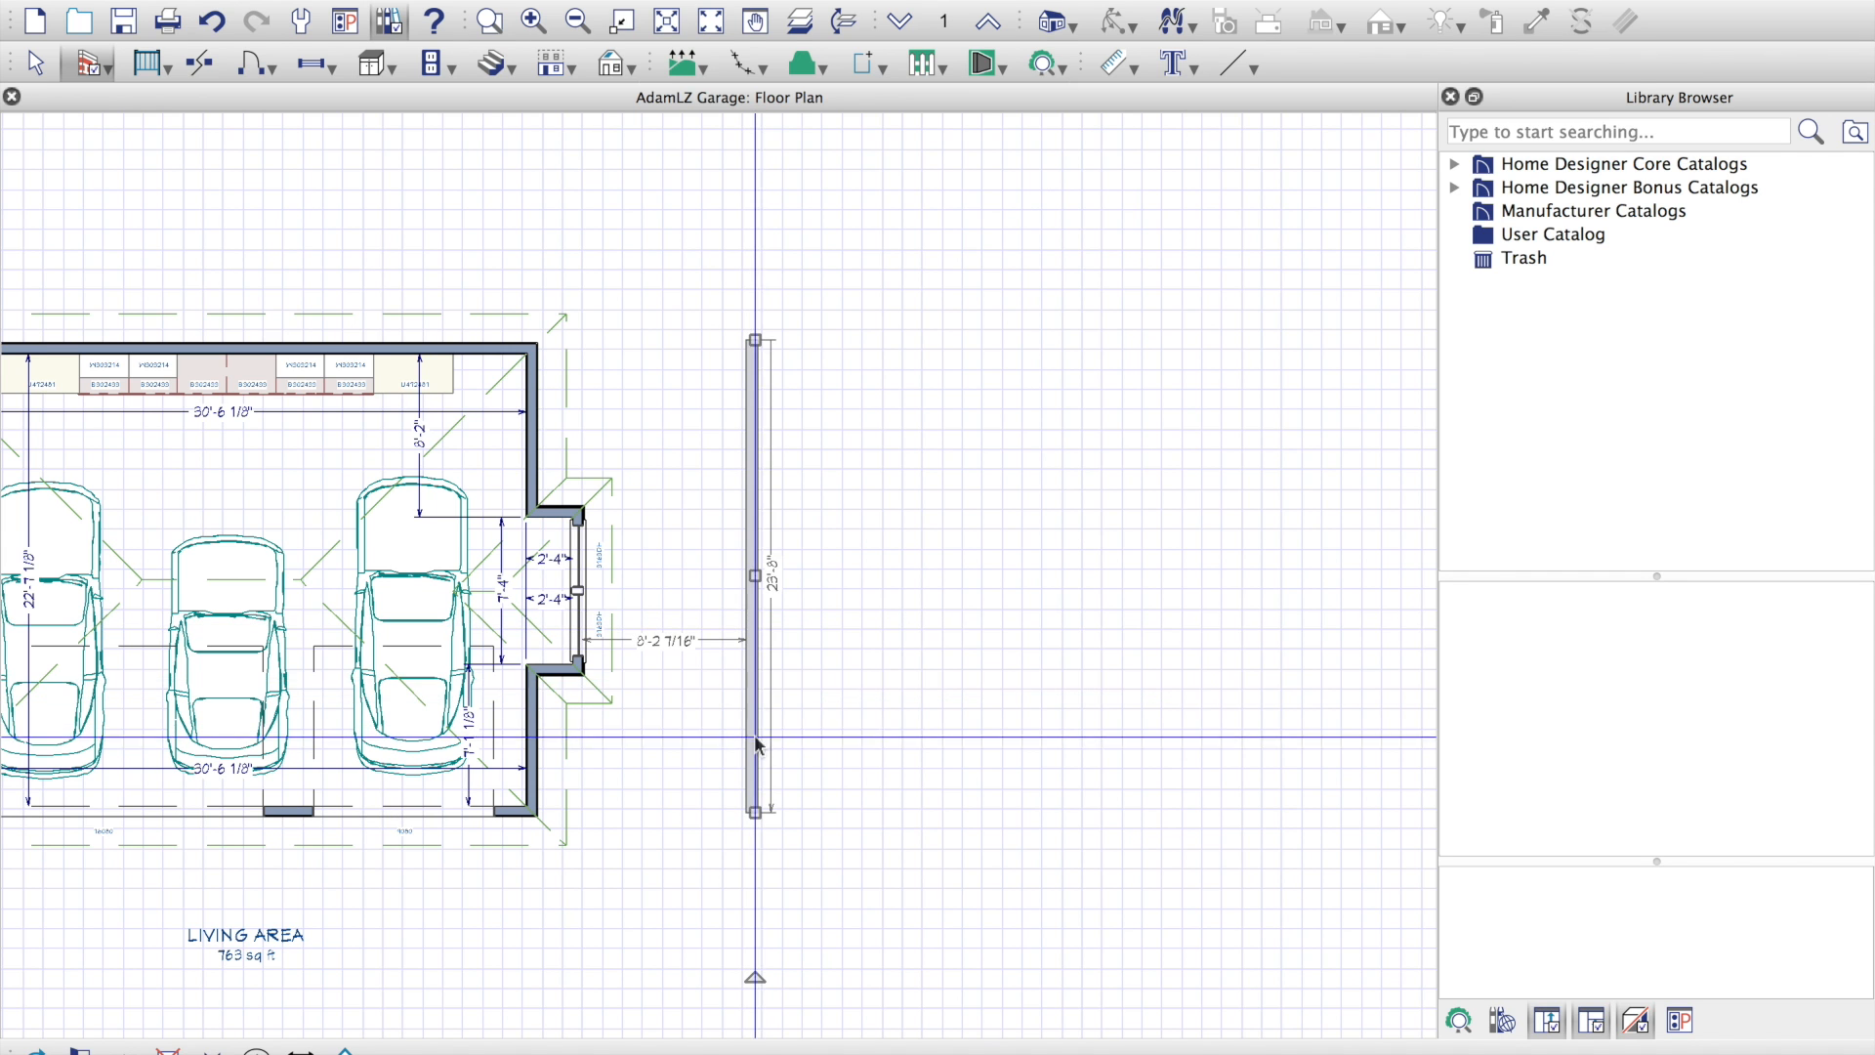
scroll(770, 690, up, 2)
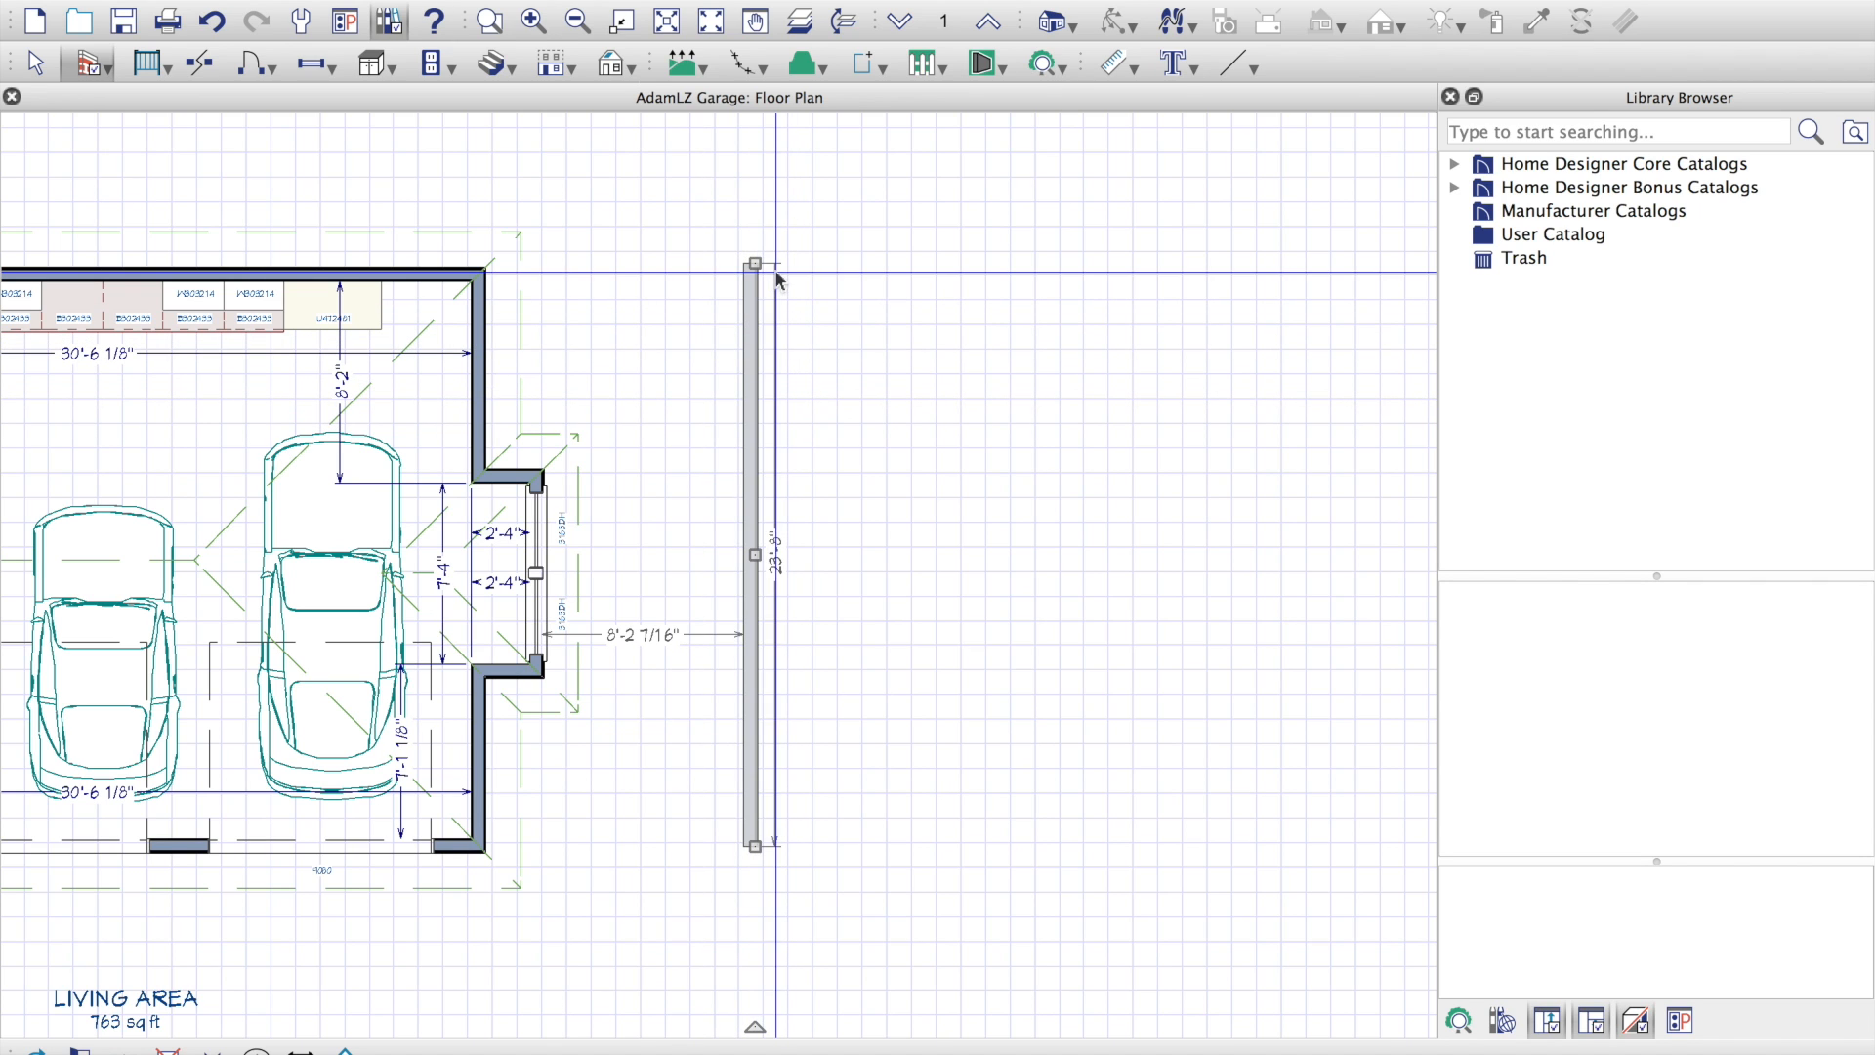
Step: Draw a horizontal exterior wall about 31 feet long to the right from the upper end of the new vertical wall
click(95, 65)
drag(758, 267, 1433, 237)
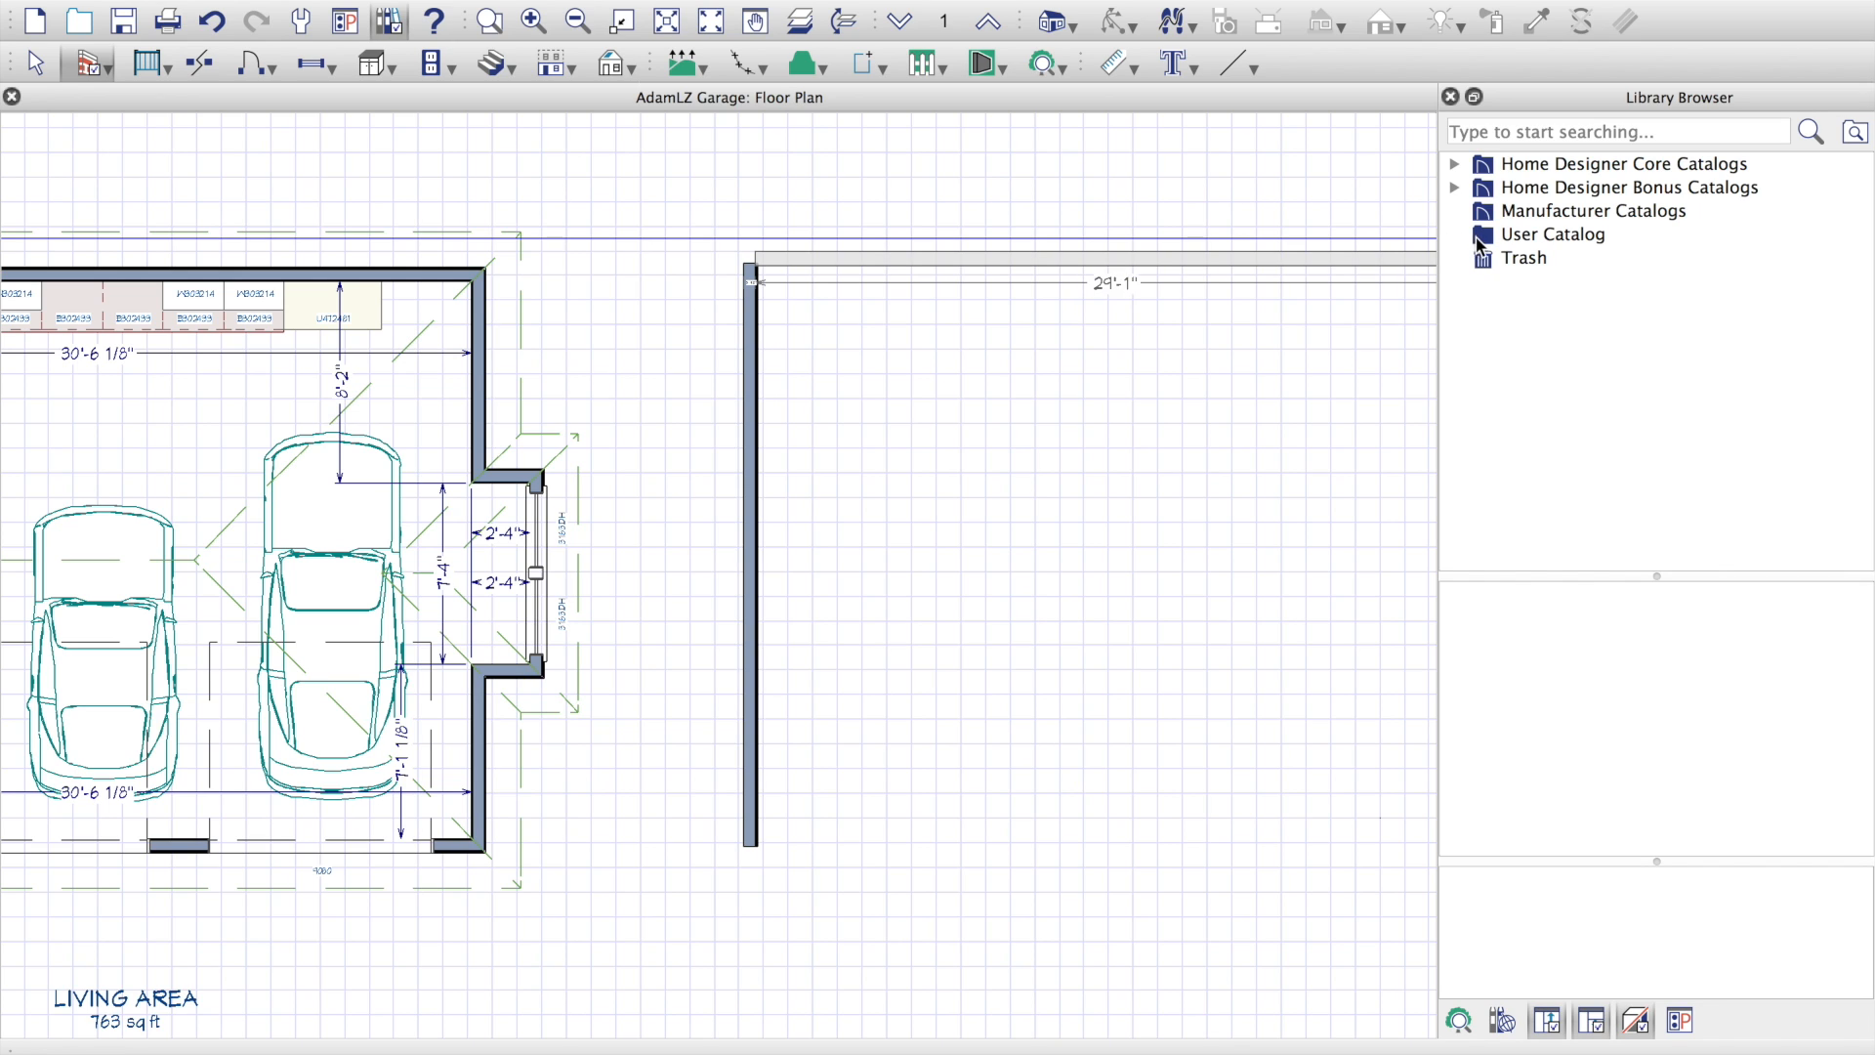
drag(1487, 242, 1520, 242)
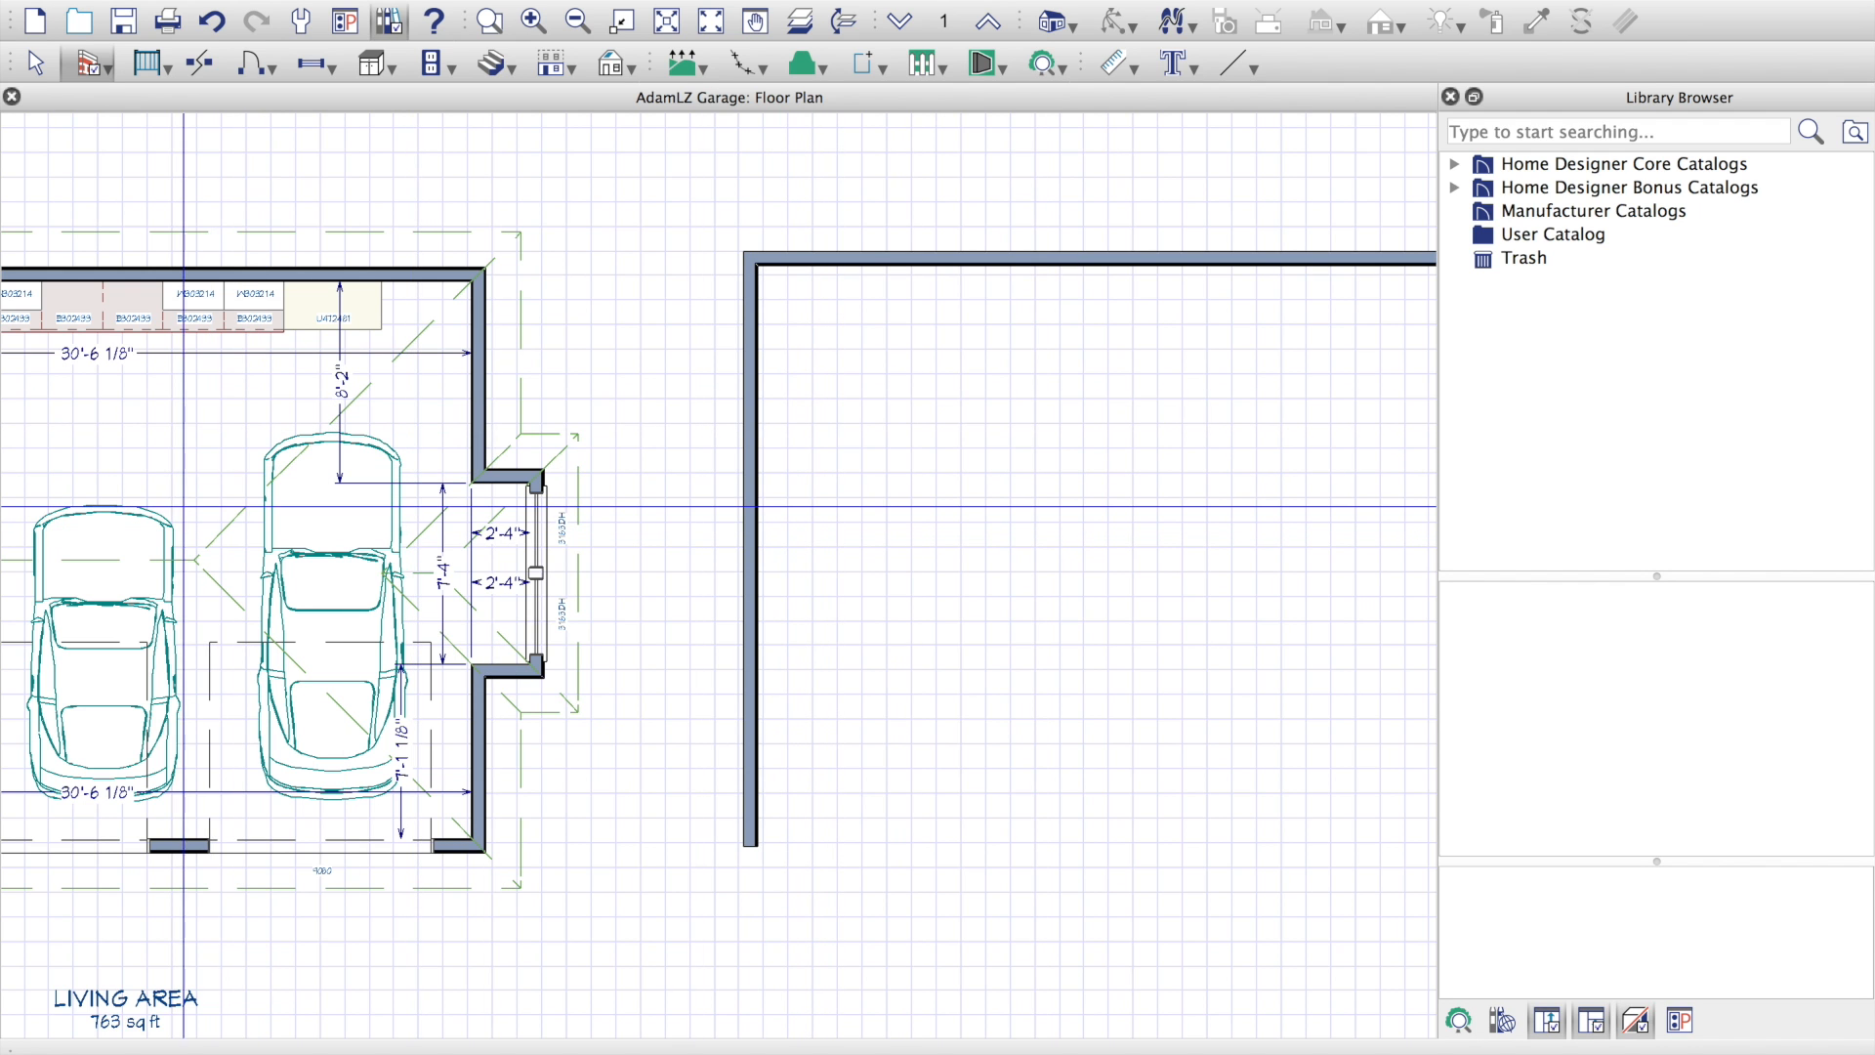
scroll(160, 506, down, 3)
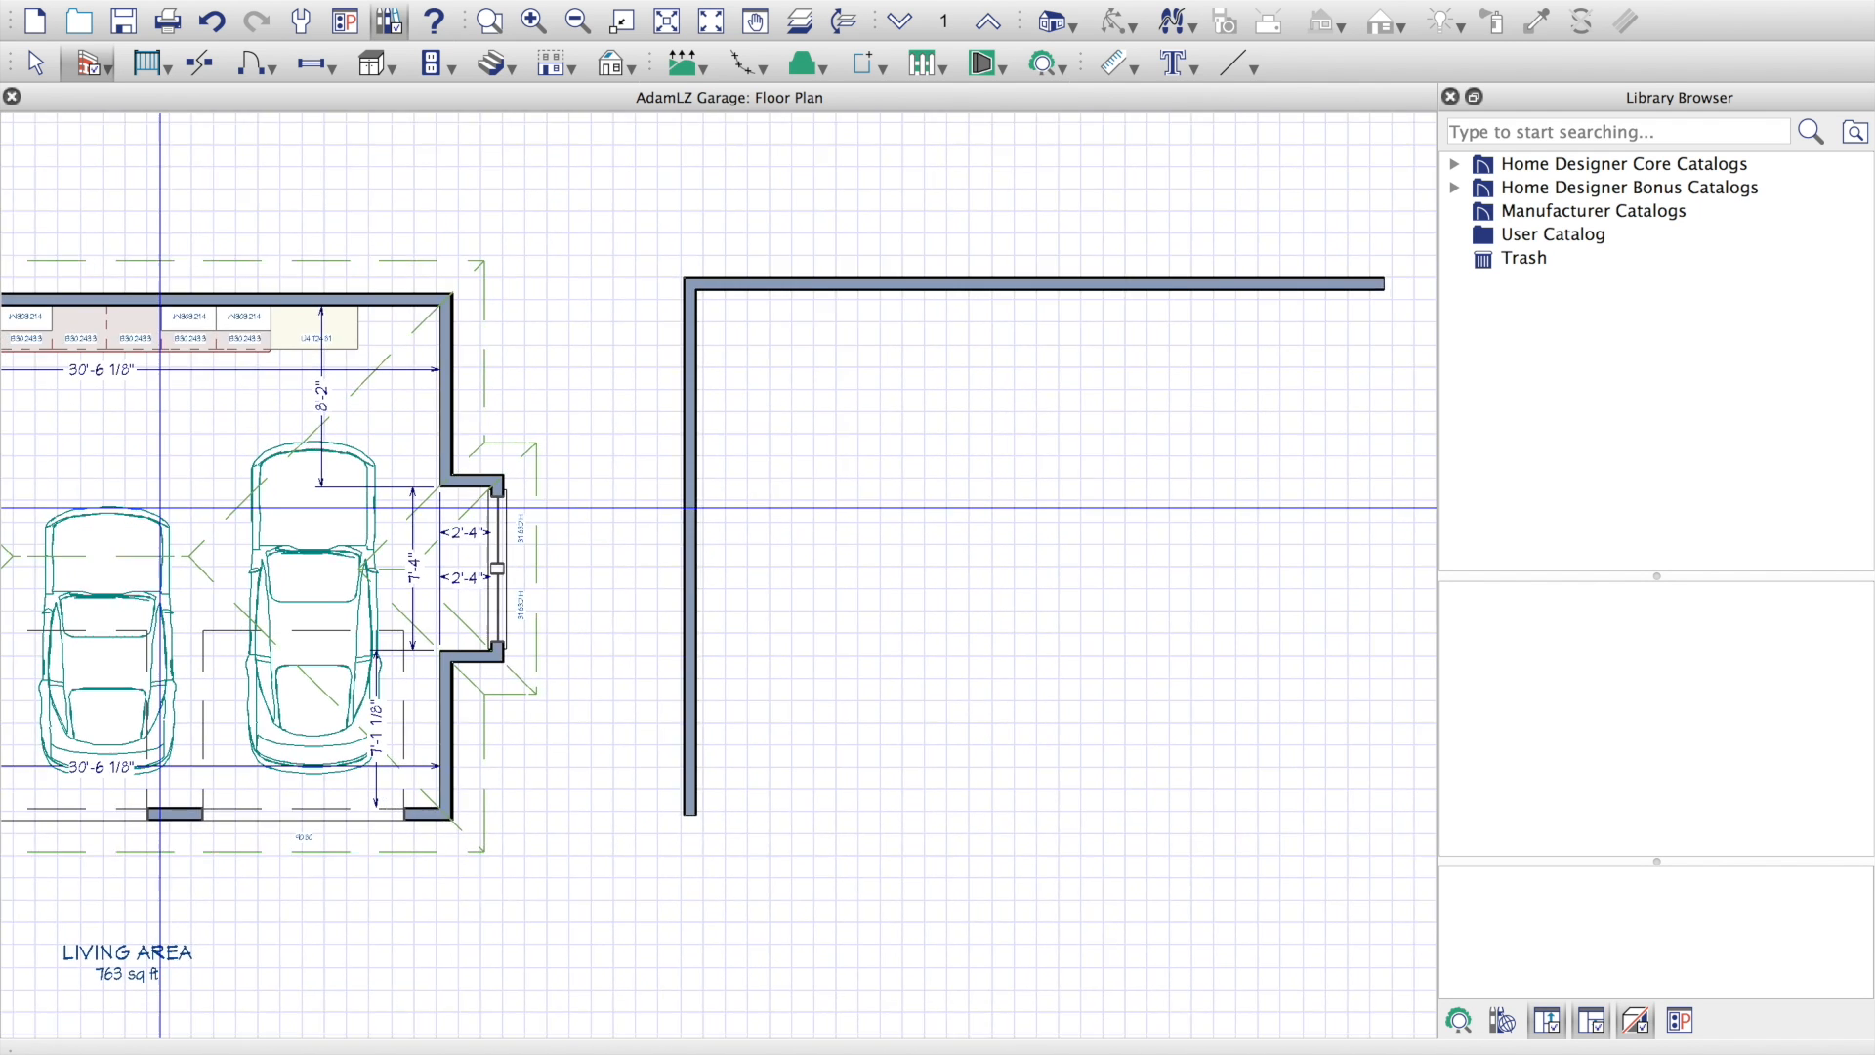
scroll(161, 507, down, 1)
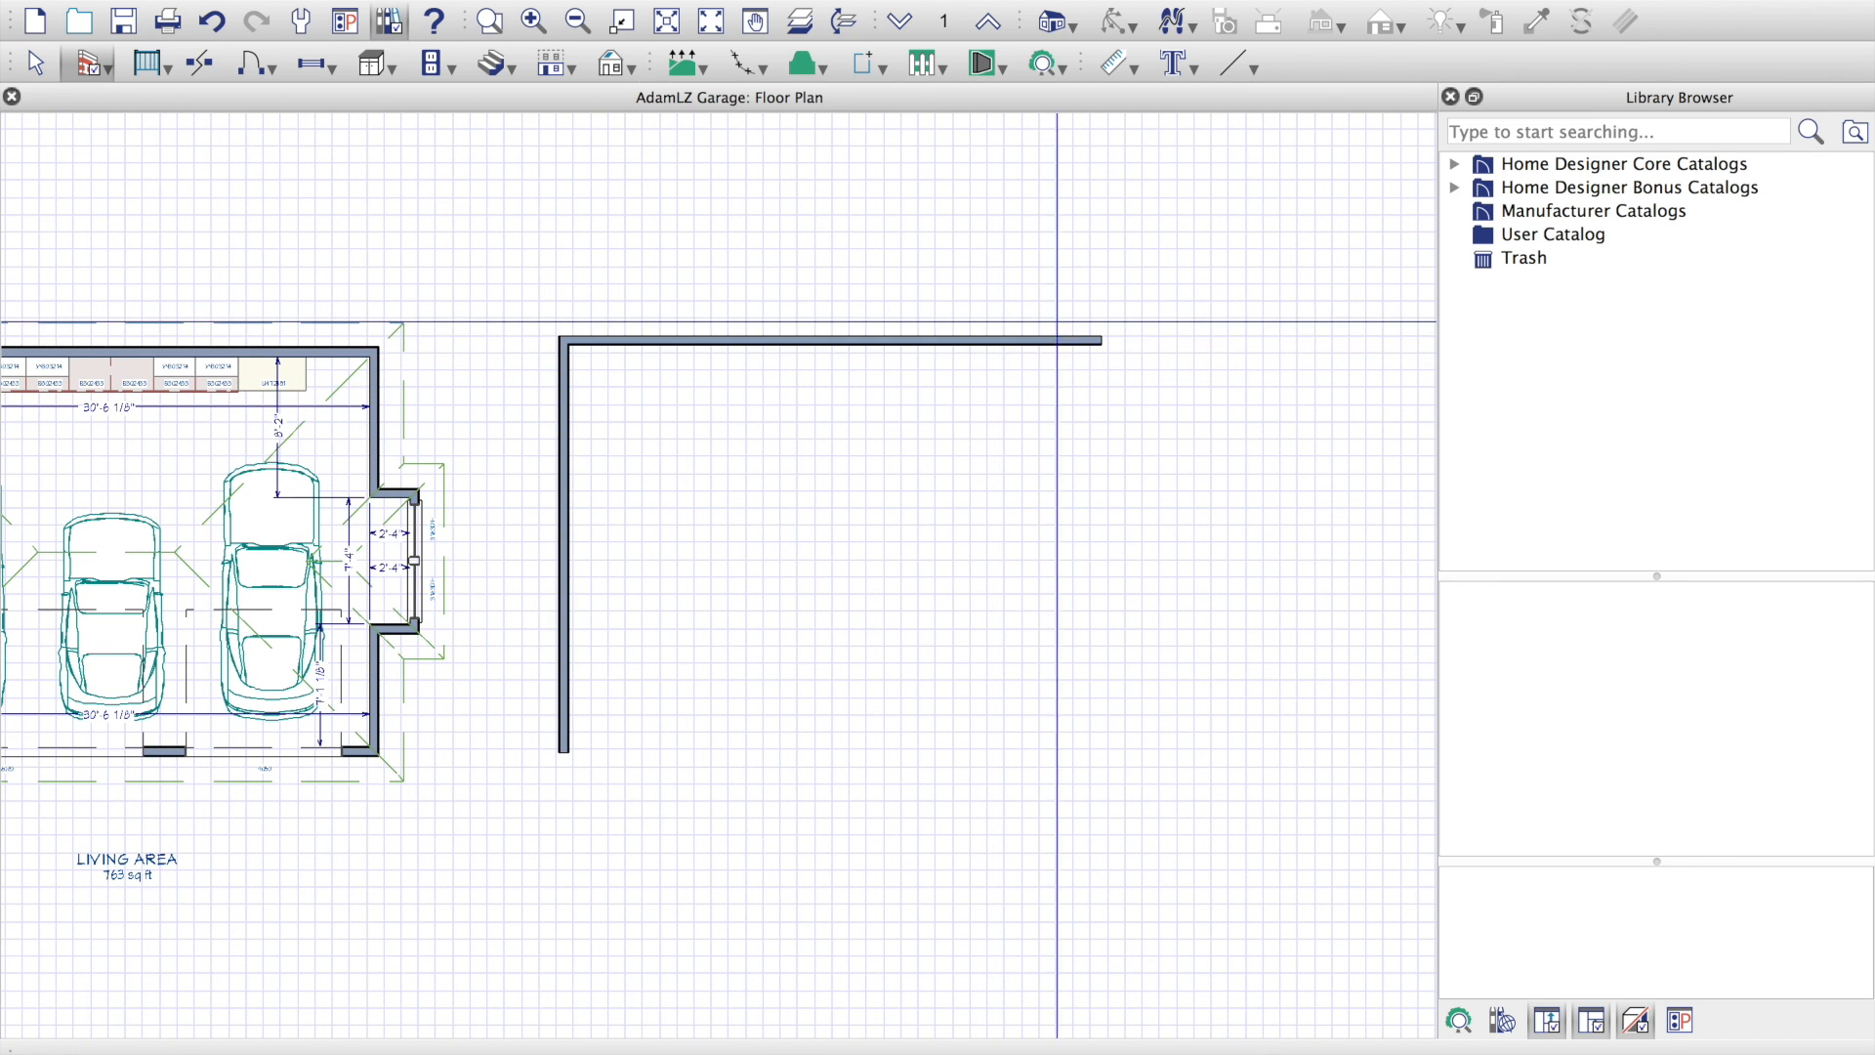
drag(1101, 340, 1123, 755)
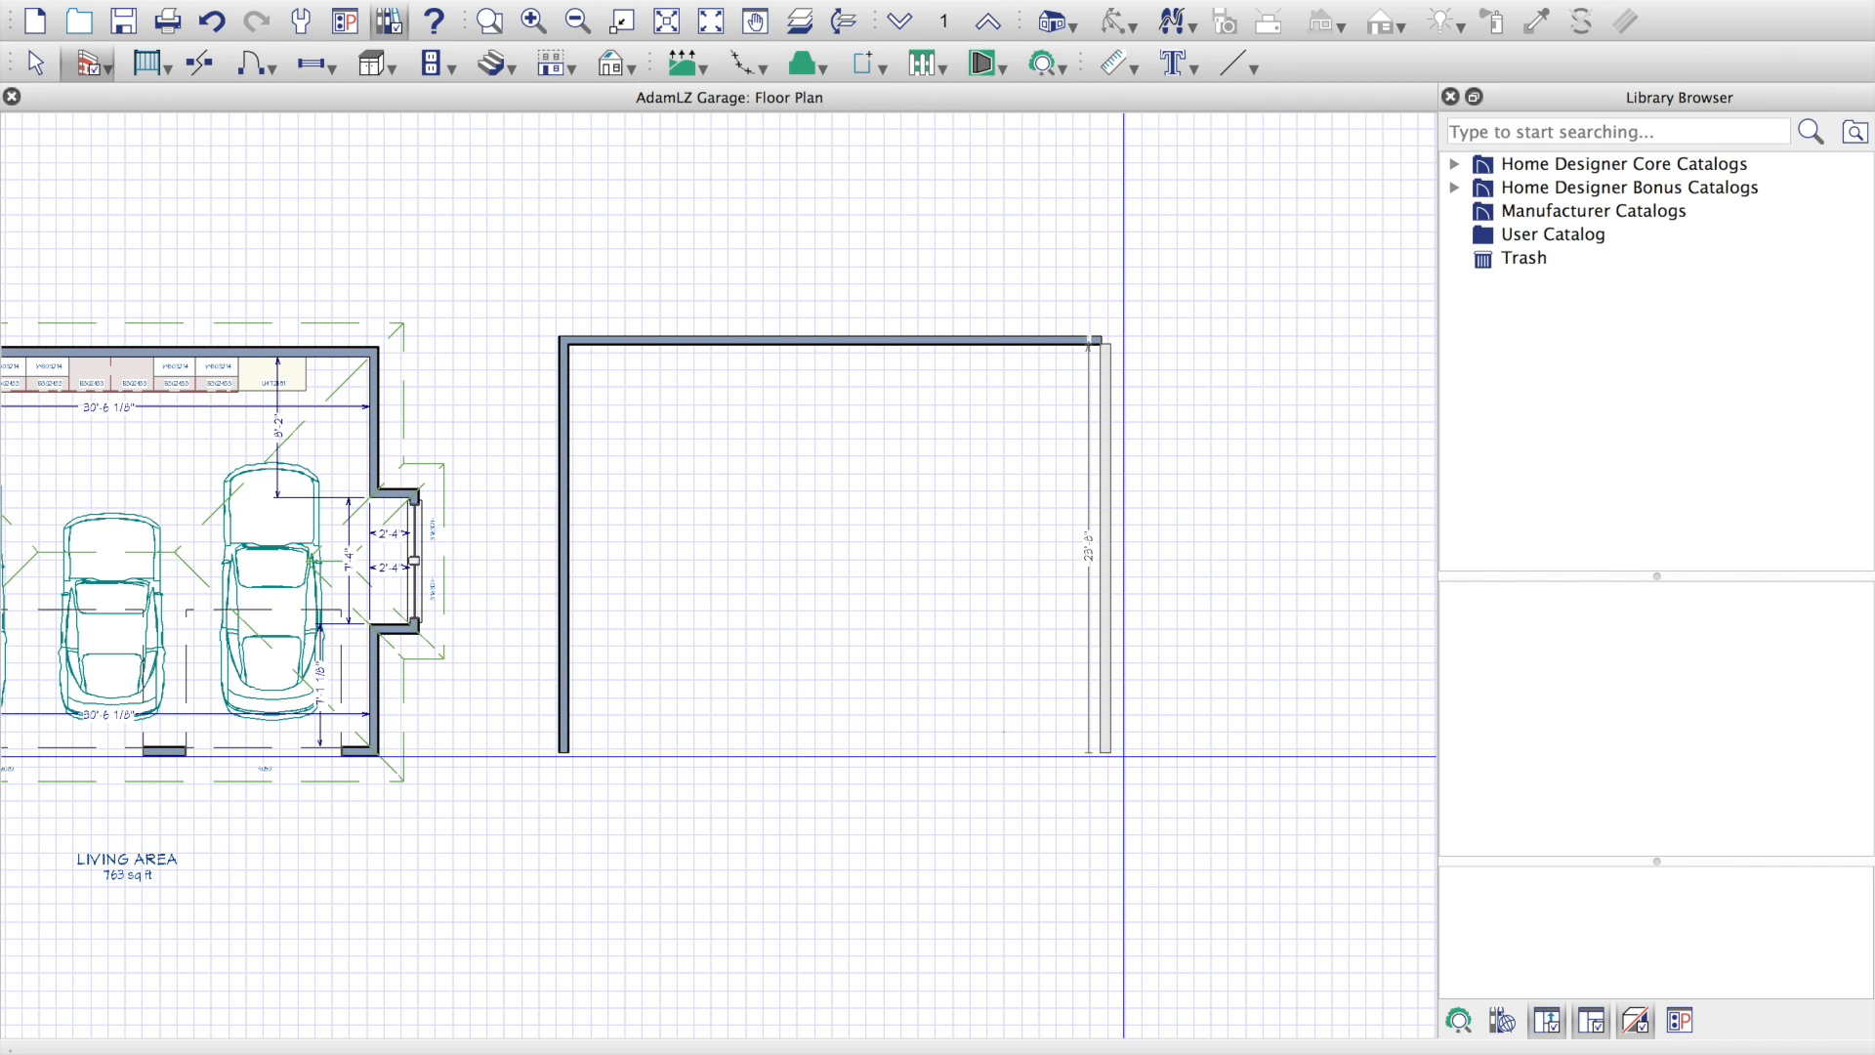
drag(1123, 755, 1098, 370)
click(212, 22)
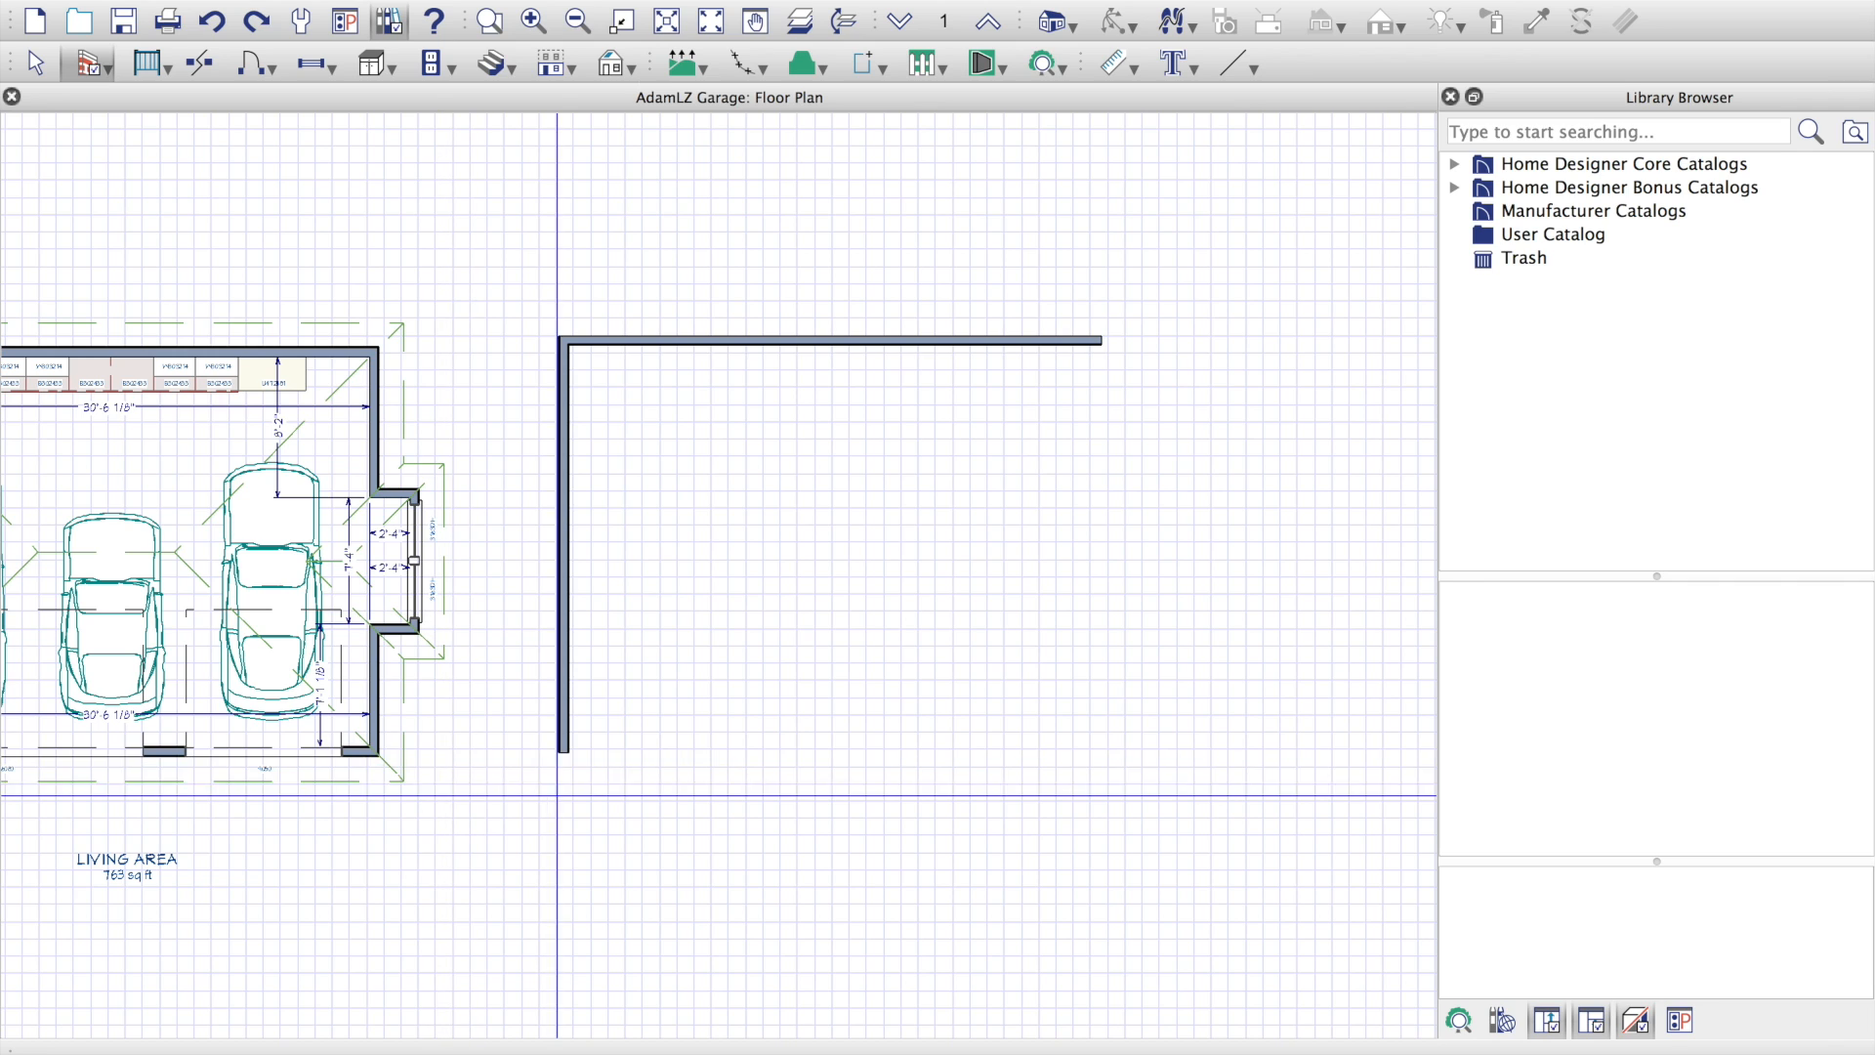
Step: Close the new garage outline with a lower wall about 31 feet long and a right side containing a bump-out about 2'-10" deep
mouse_move(564, 751)
mouse_down()
mouse_move(1144, 720)
mouse_move(1117, 722)
mouse_up()
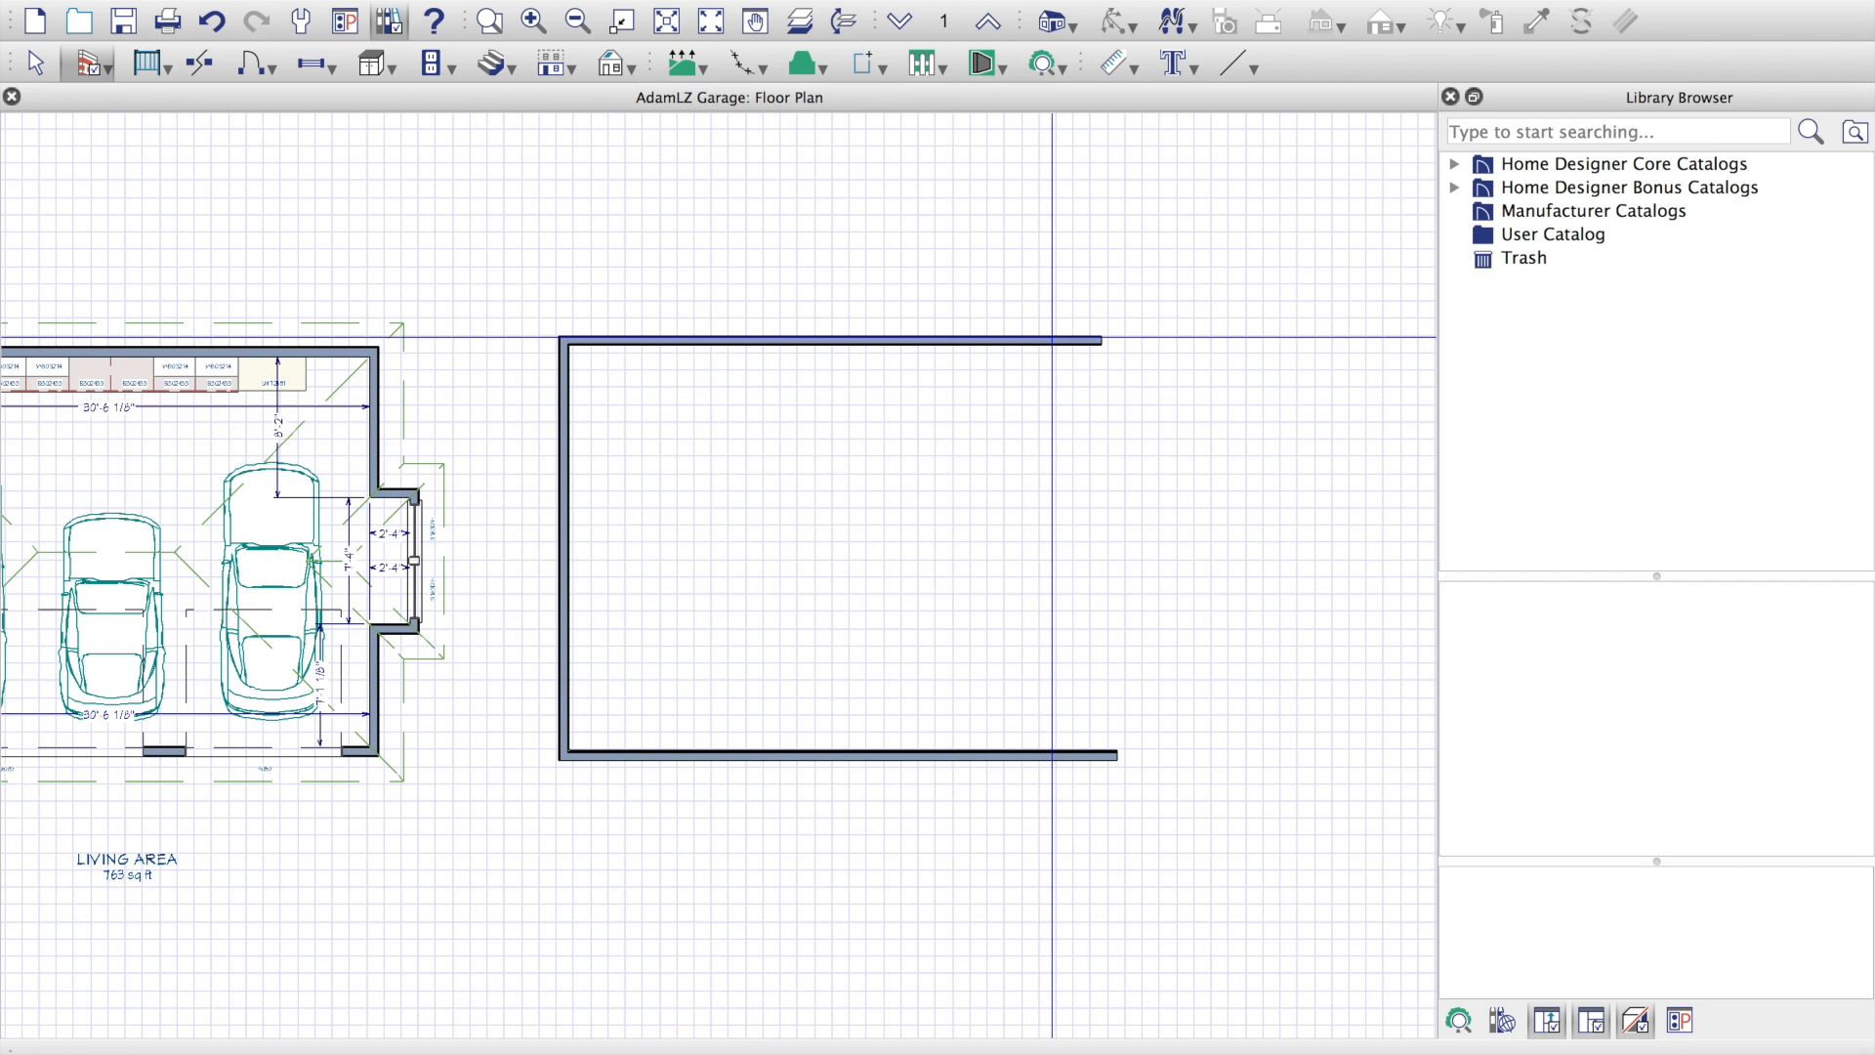
mouse_move(1104, 342)
mouse_down()
mouse_move(1107, 515)
mouse_move(1109, 496)
mouse_up()
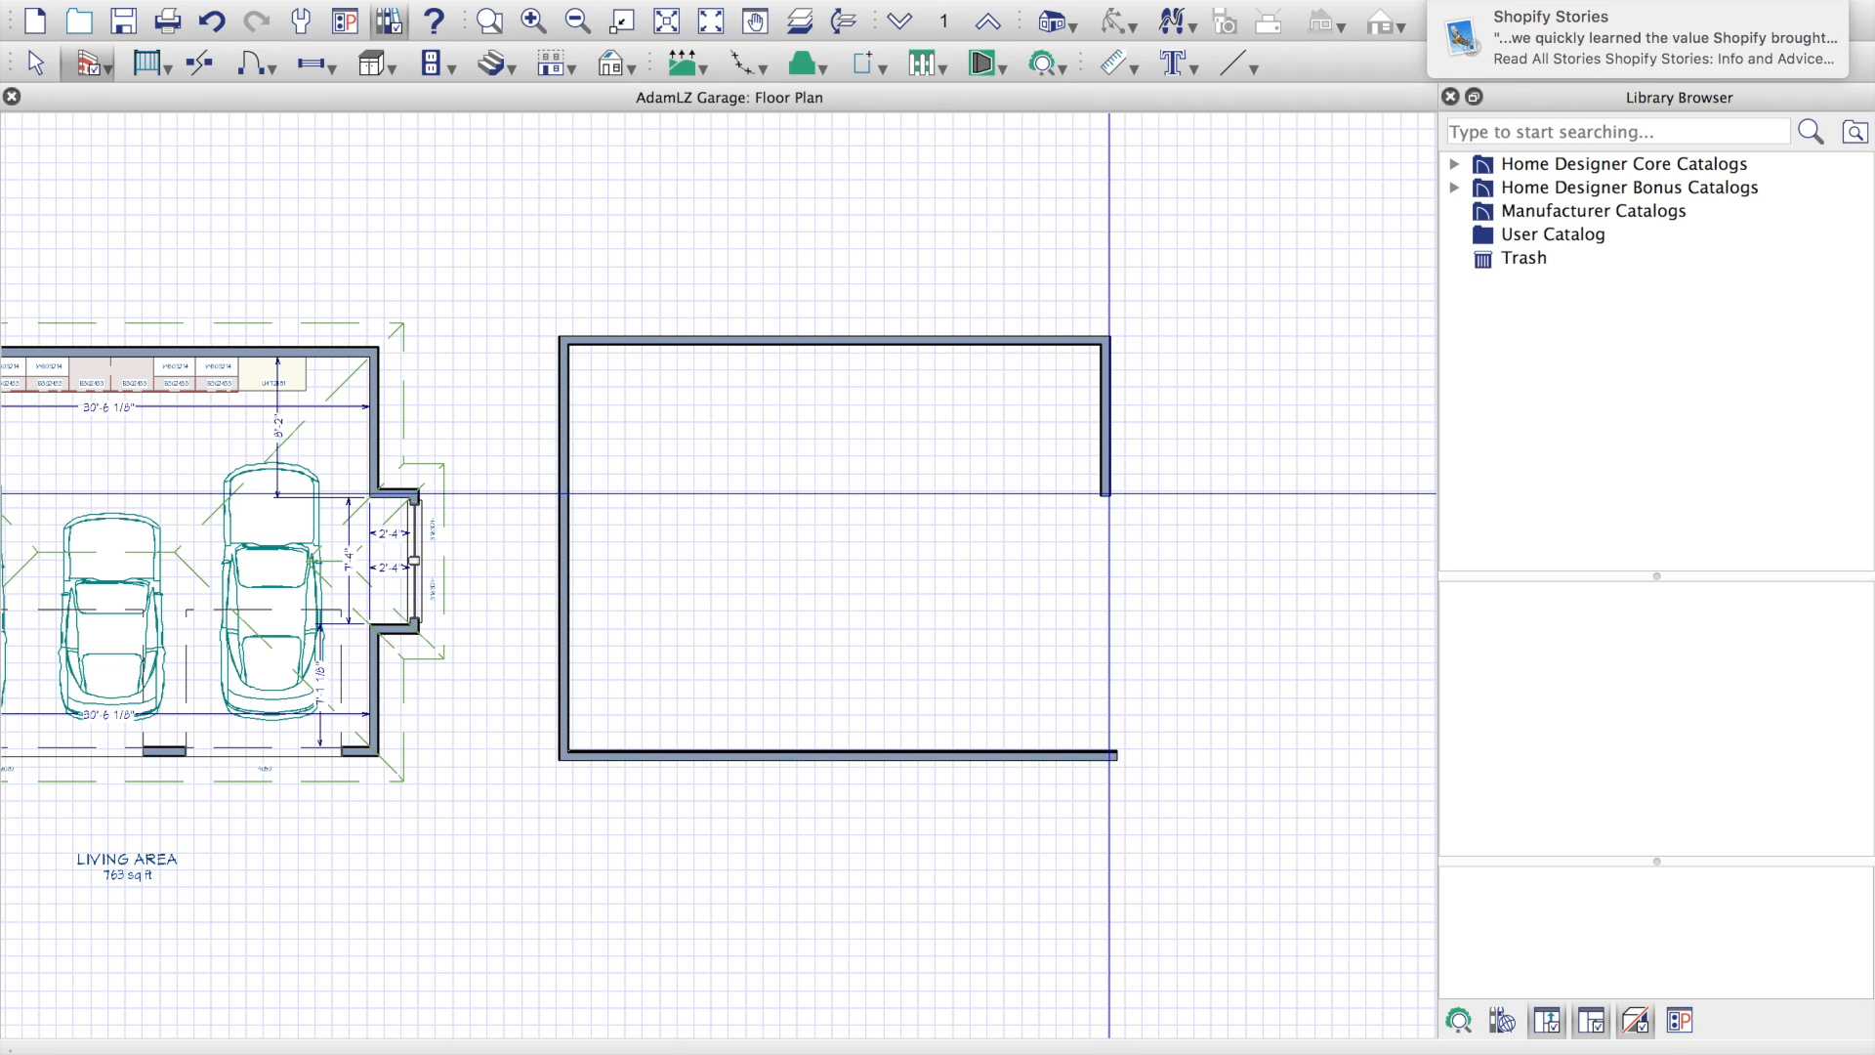
drag(1138, 492, 1156, 589)
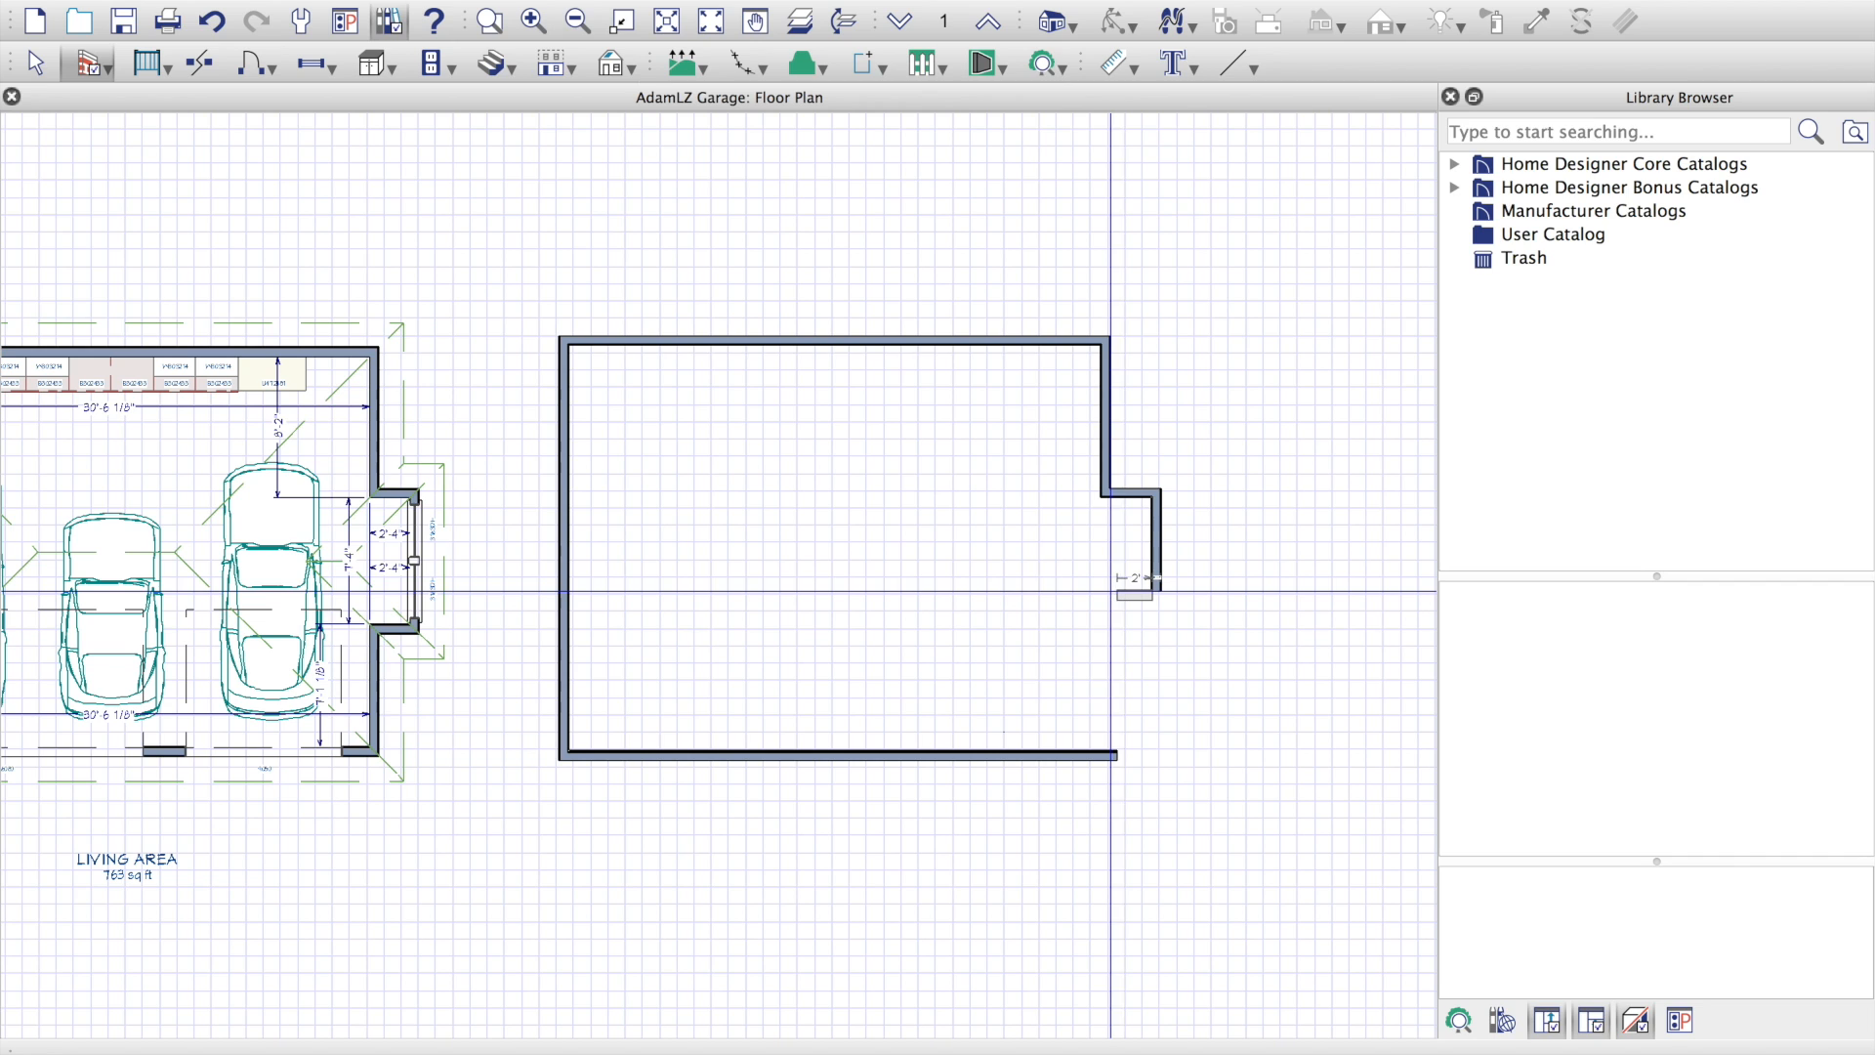
drag(1103, 607, 1118, 732)
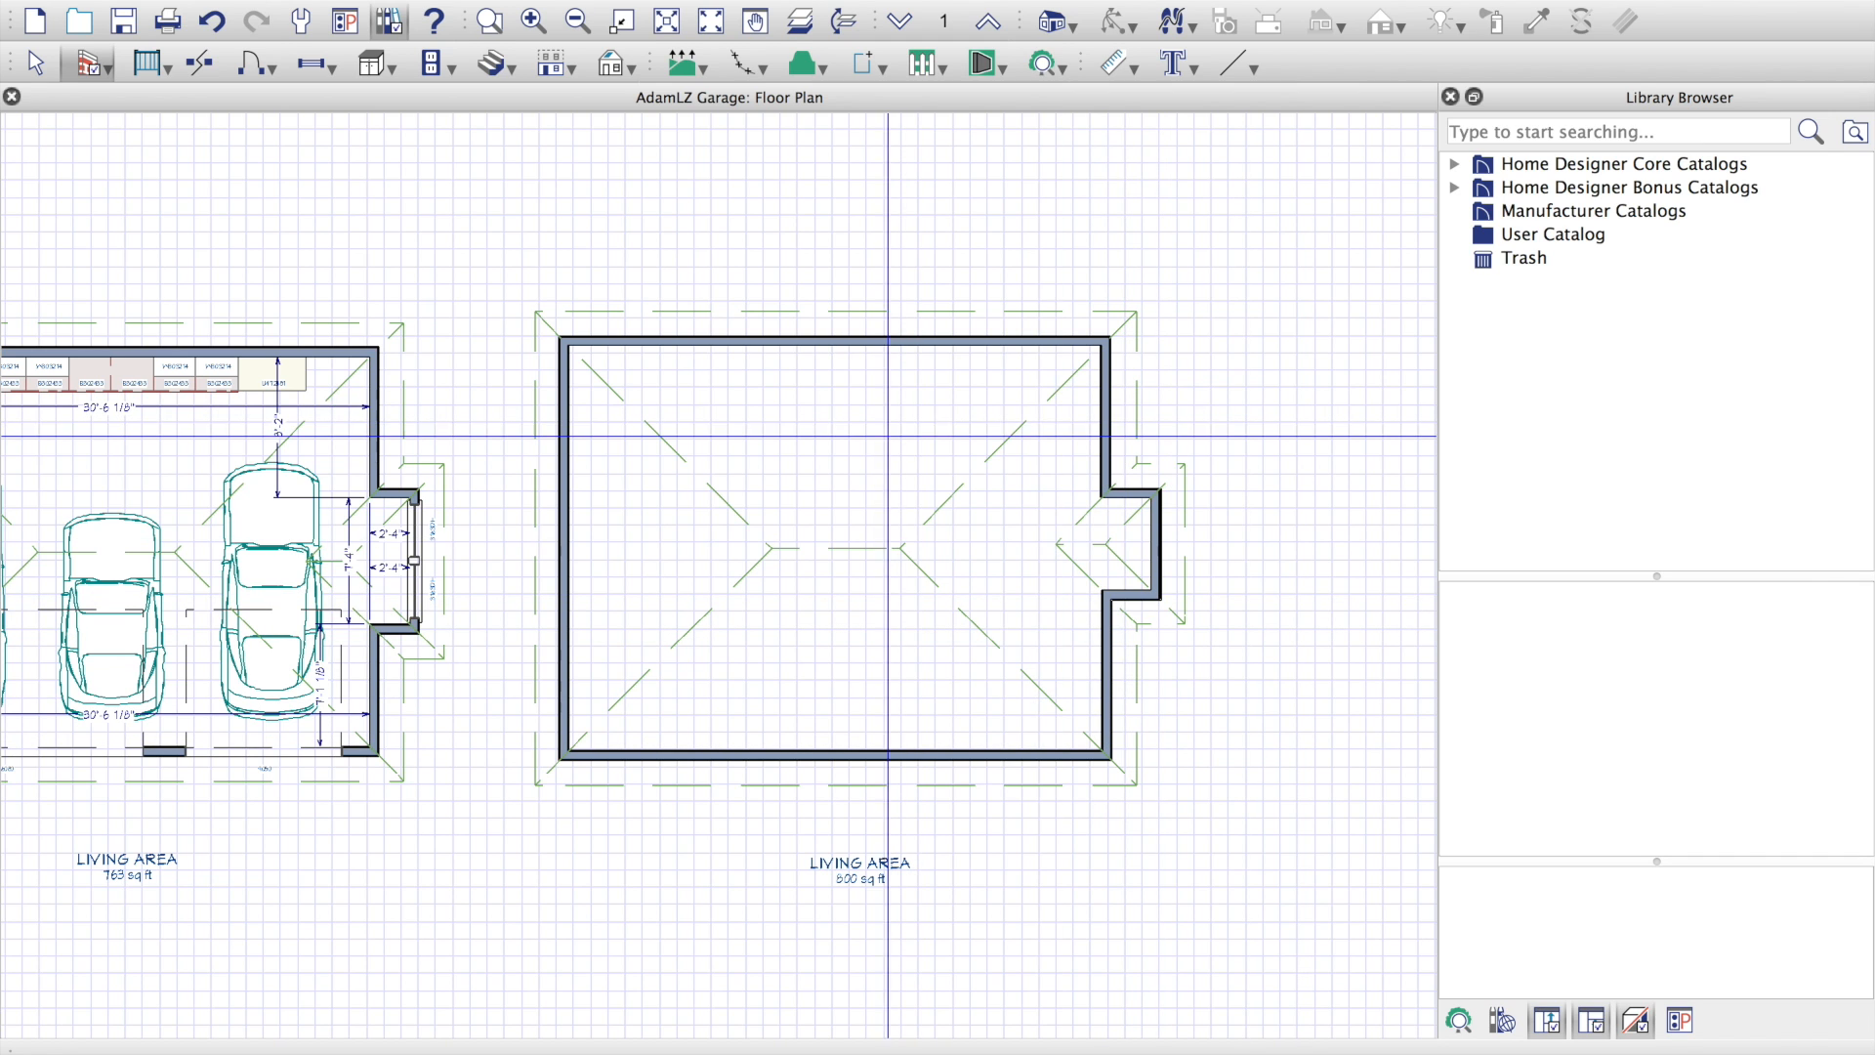
Step: Move the lower short wall of the new bump-out down so that its inside opening is about 7'-4"
click(35, 66)
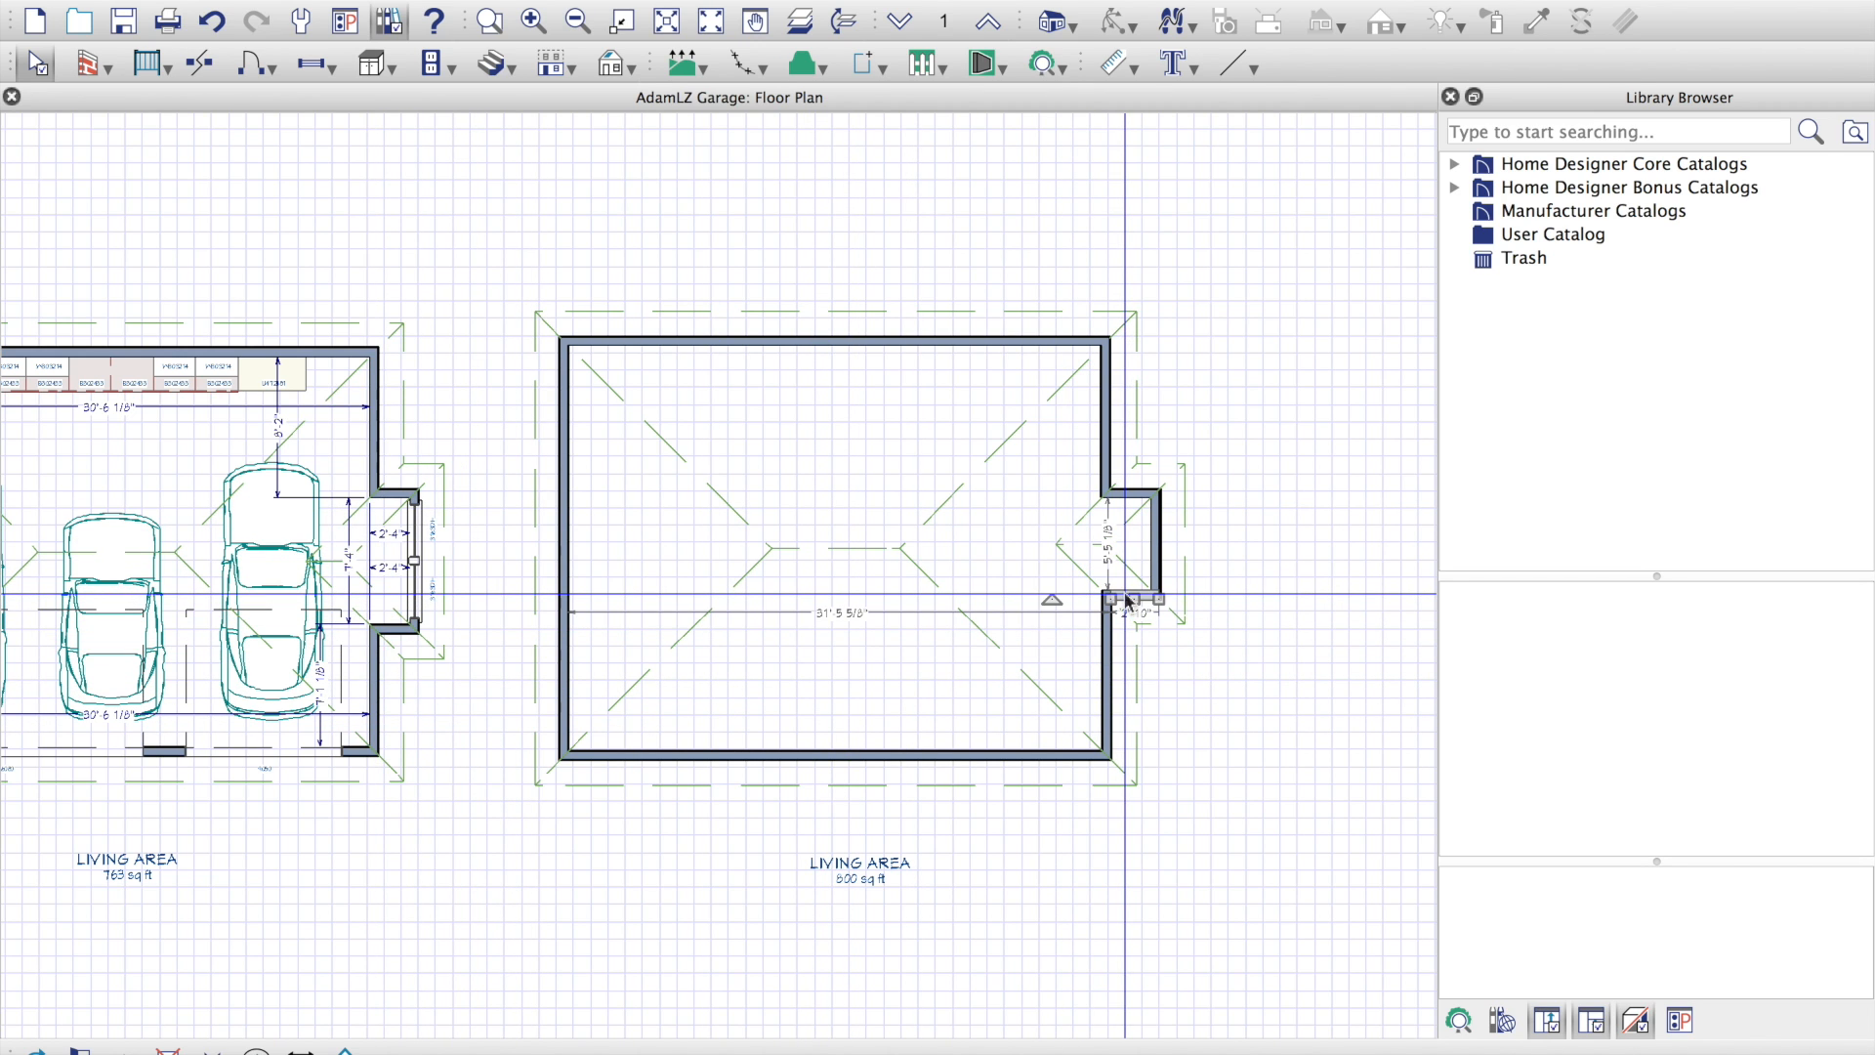
click(1102, 597)
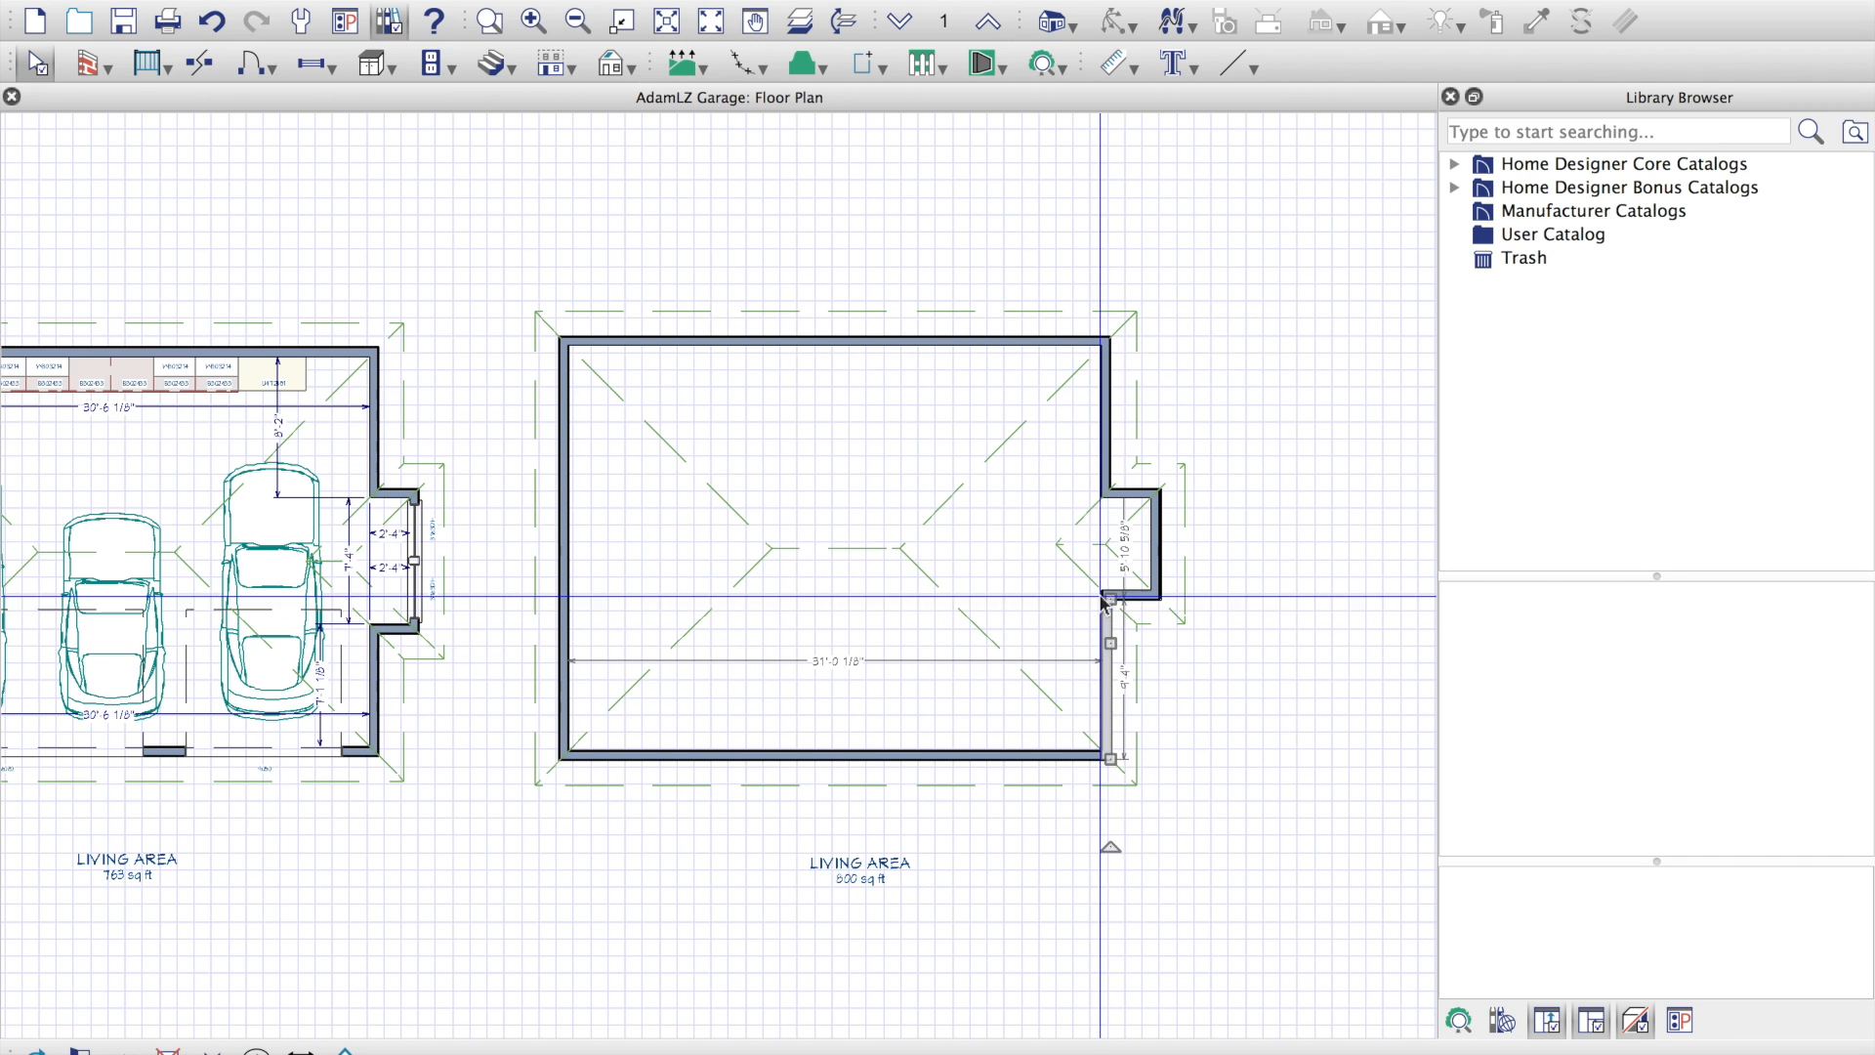
click(1135, 595)
drag(1134, 595, 1140, 656)
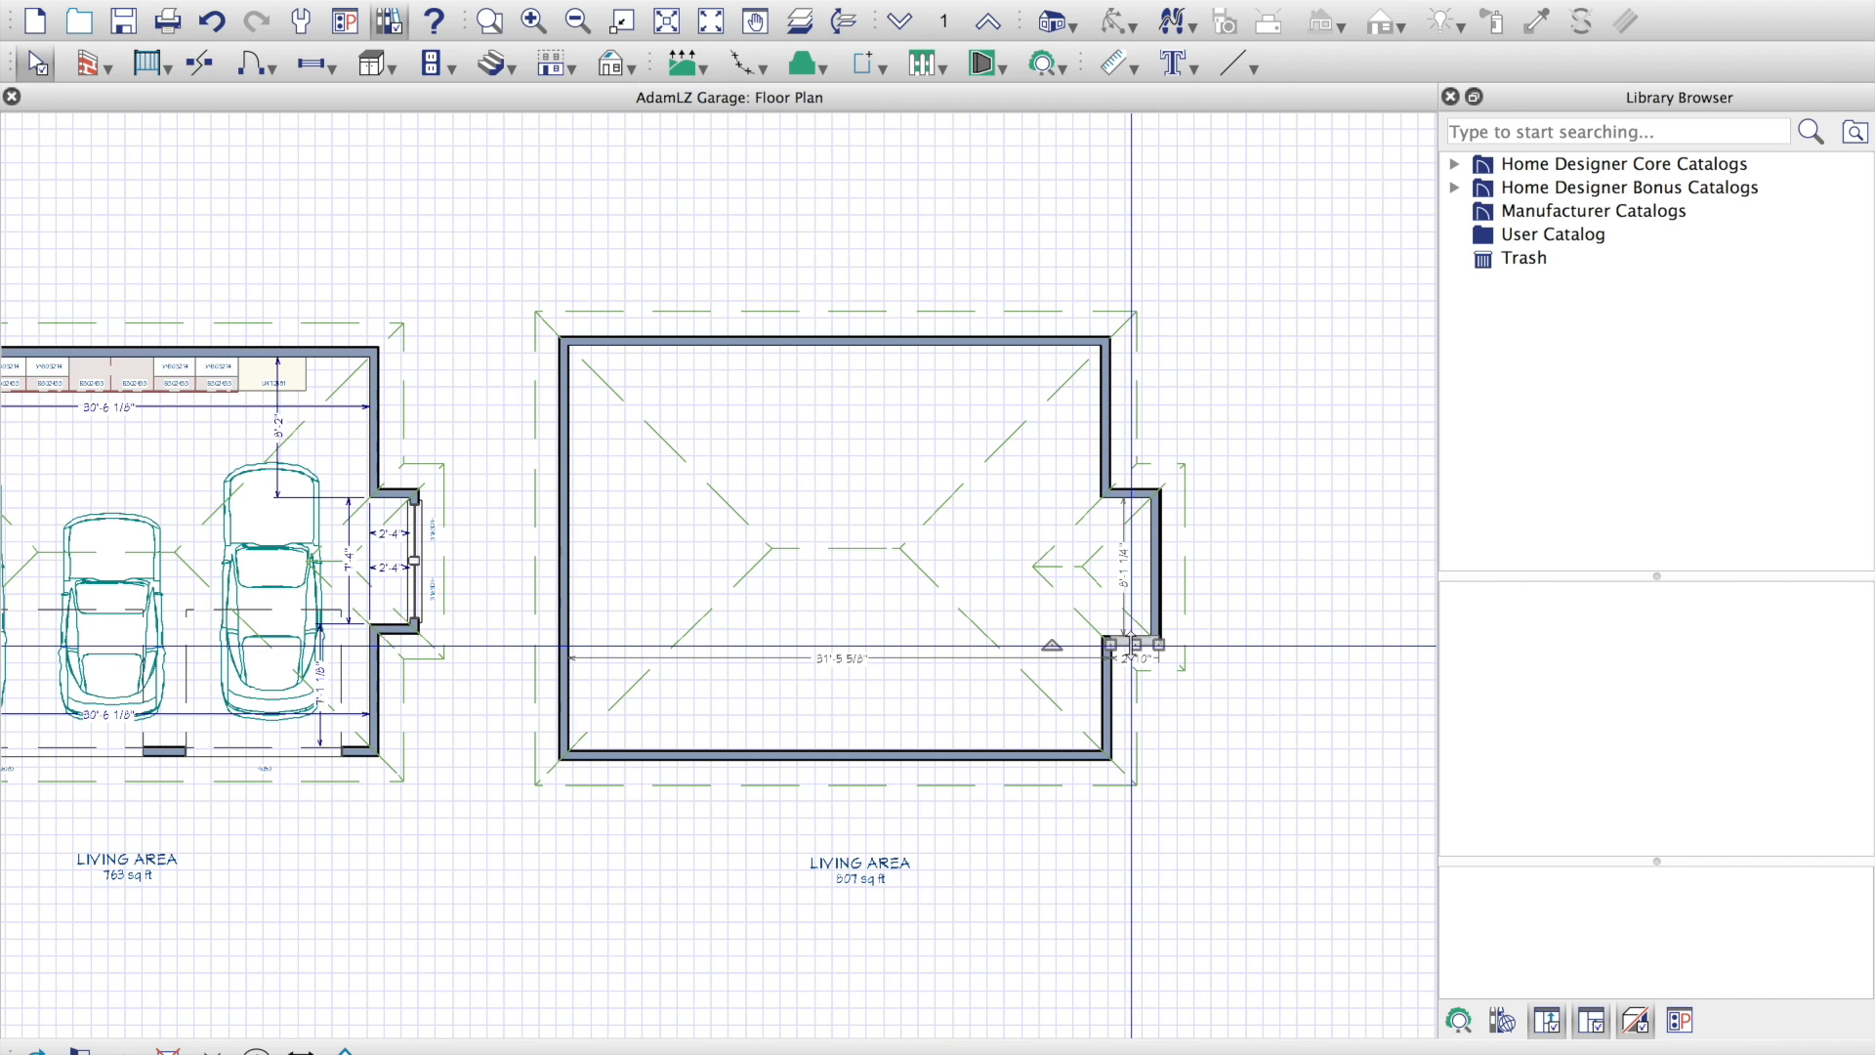
drag(1132, 635, 1130, 628)
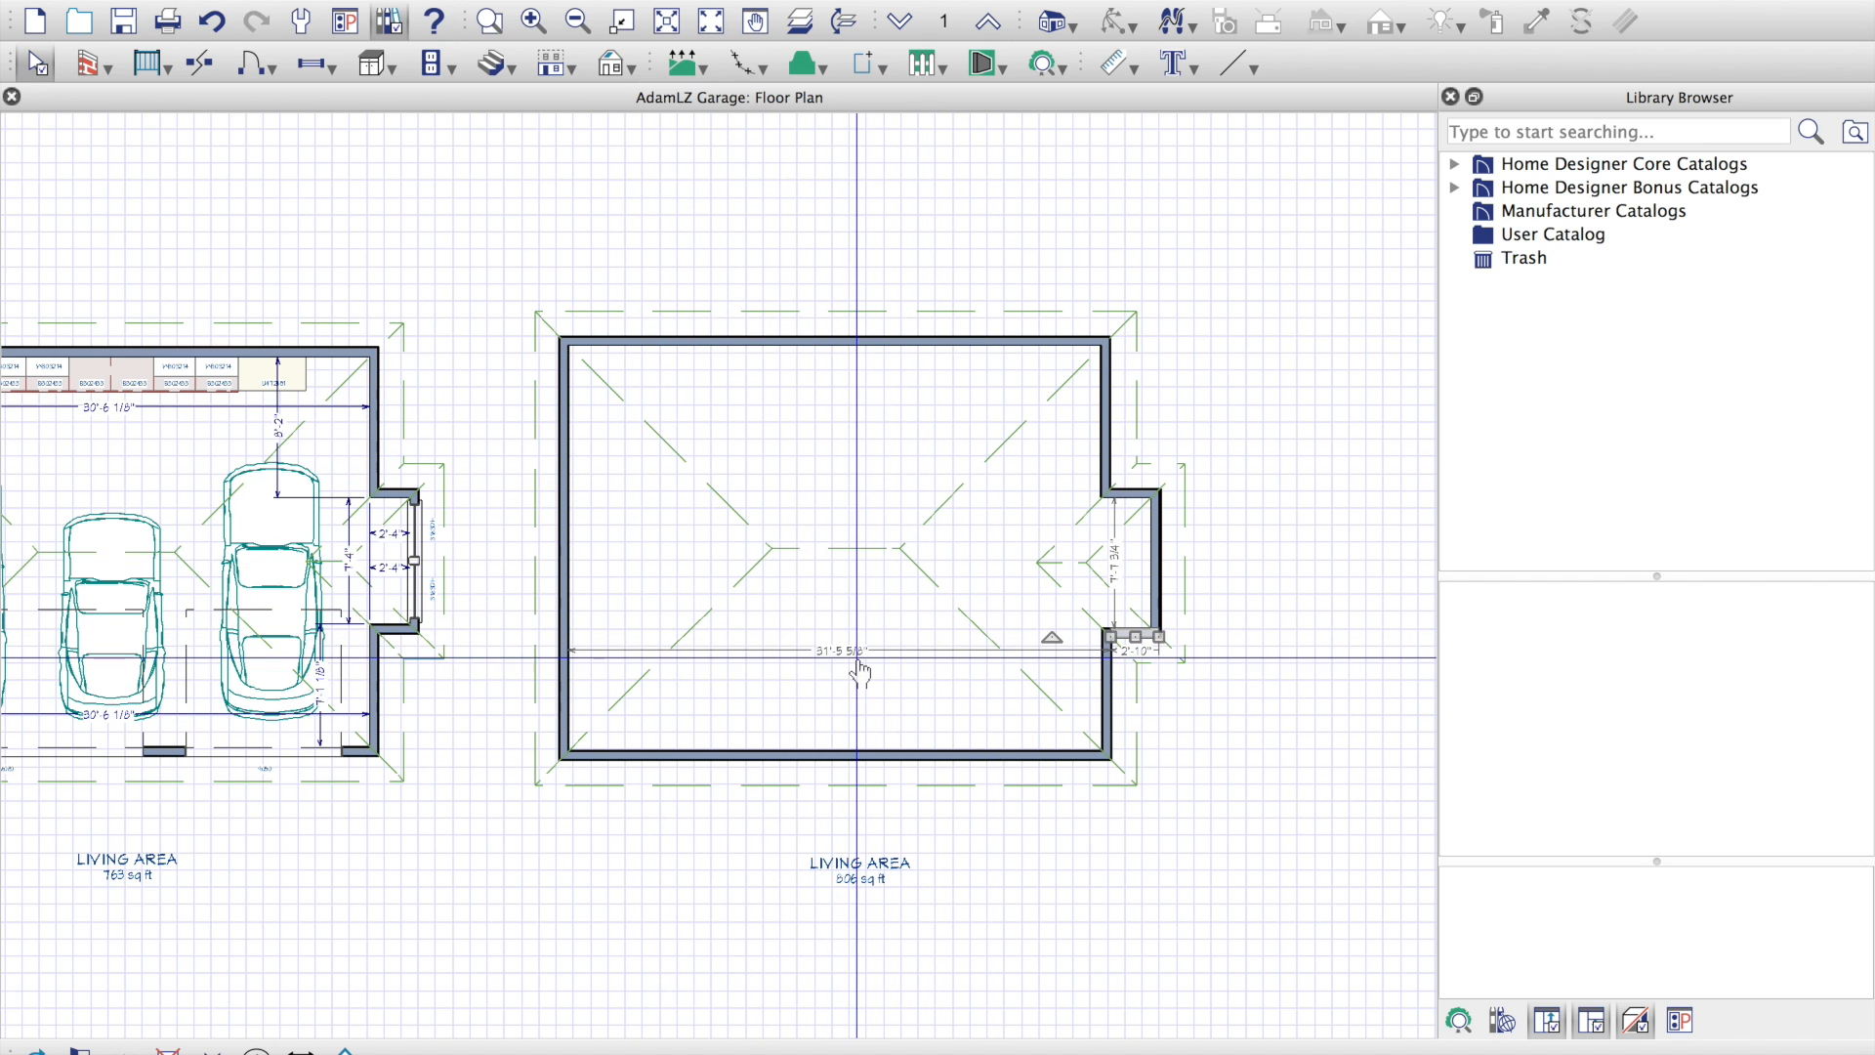
Step: Move the new garage's left wall inward until it is about 30'-6" from the bump-out's outer wall, and check the upper wall's specification
scroll(854, 654, up, 3)
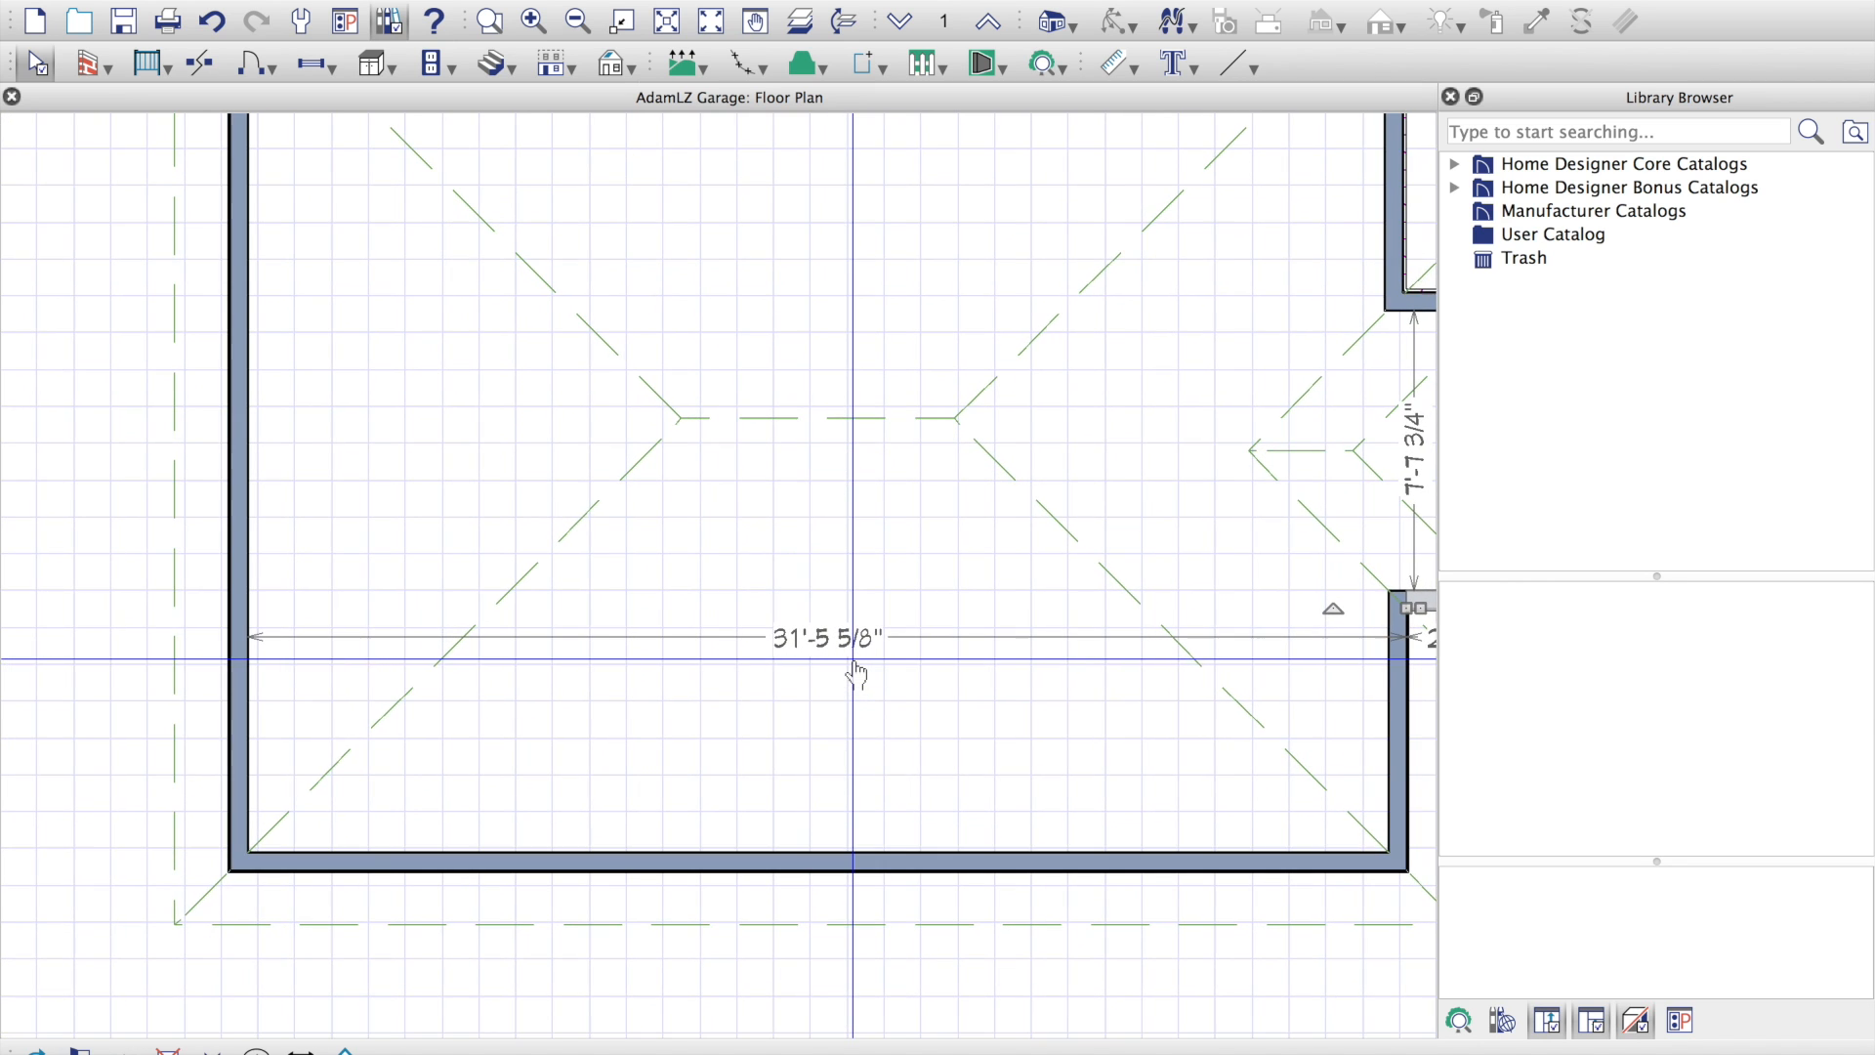
scroll(855, 672, down, 3)
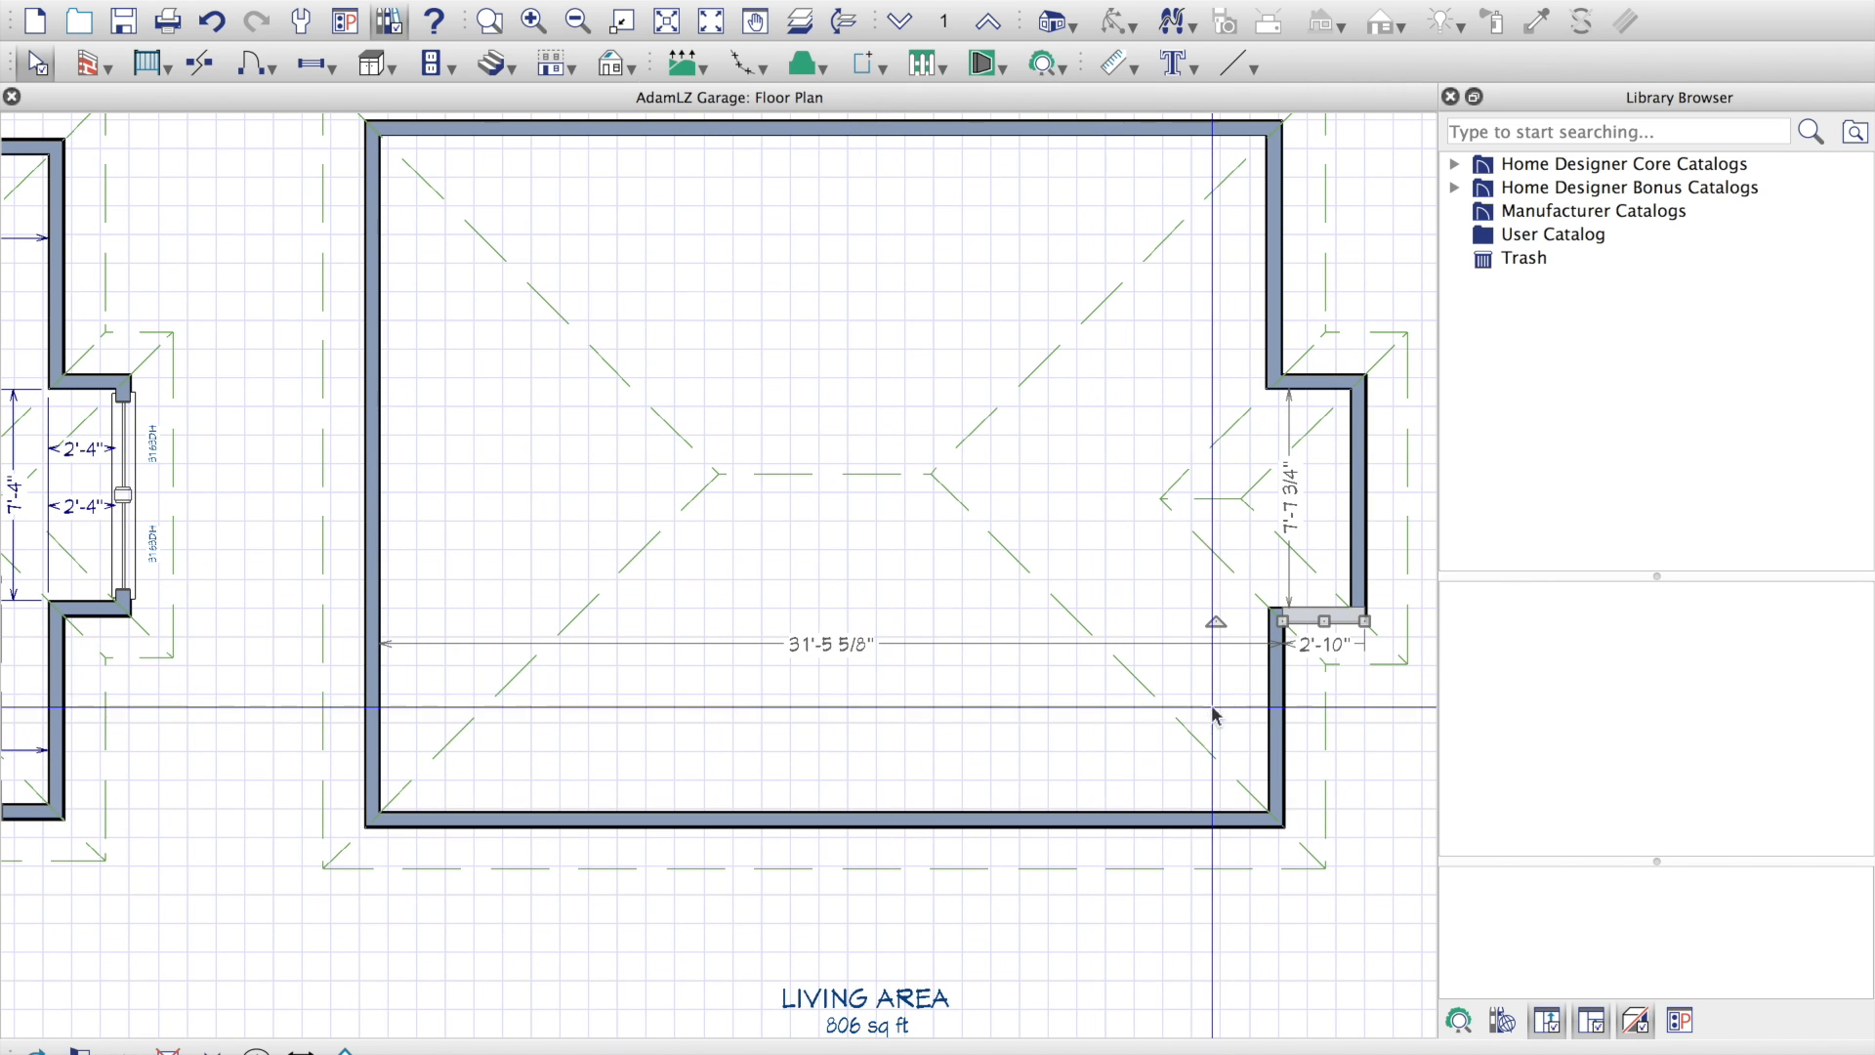
click(1275, 705)
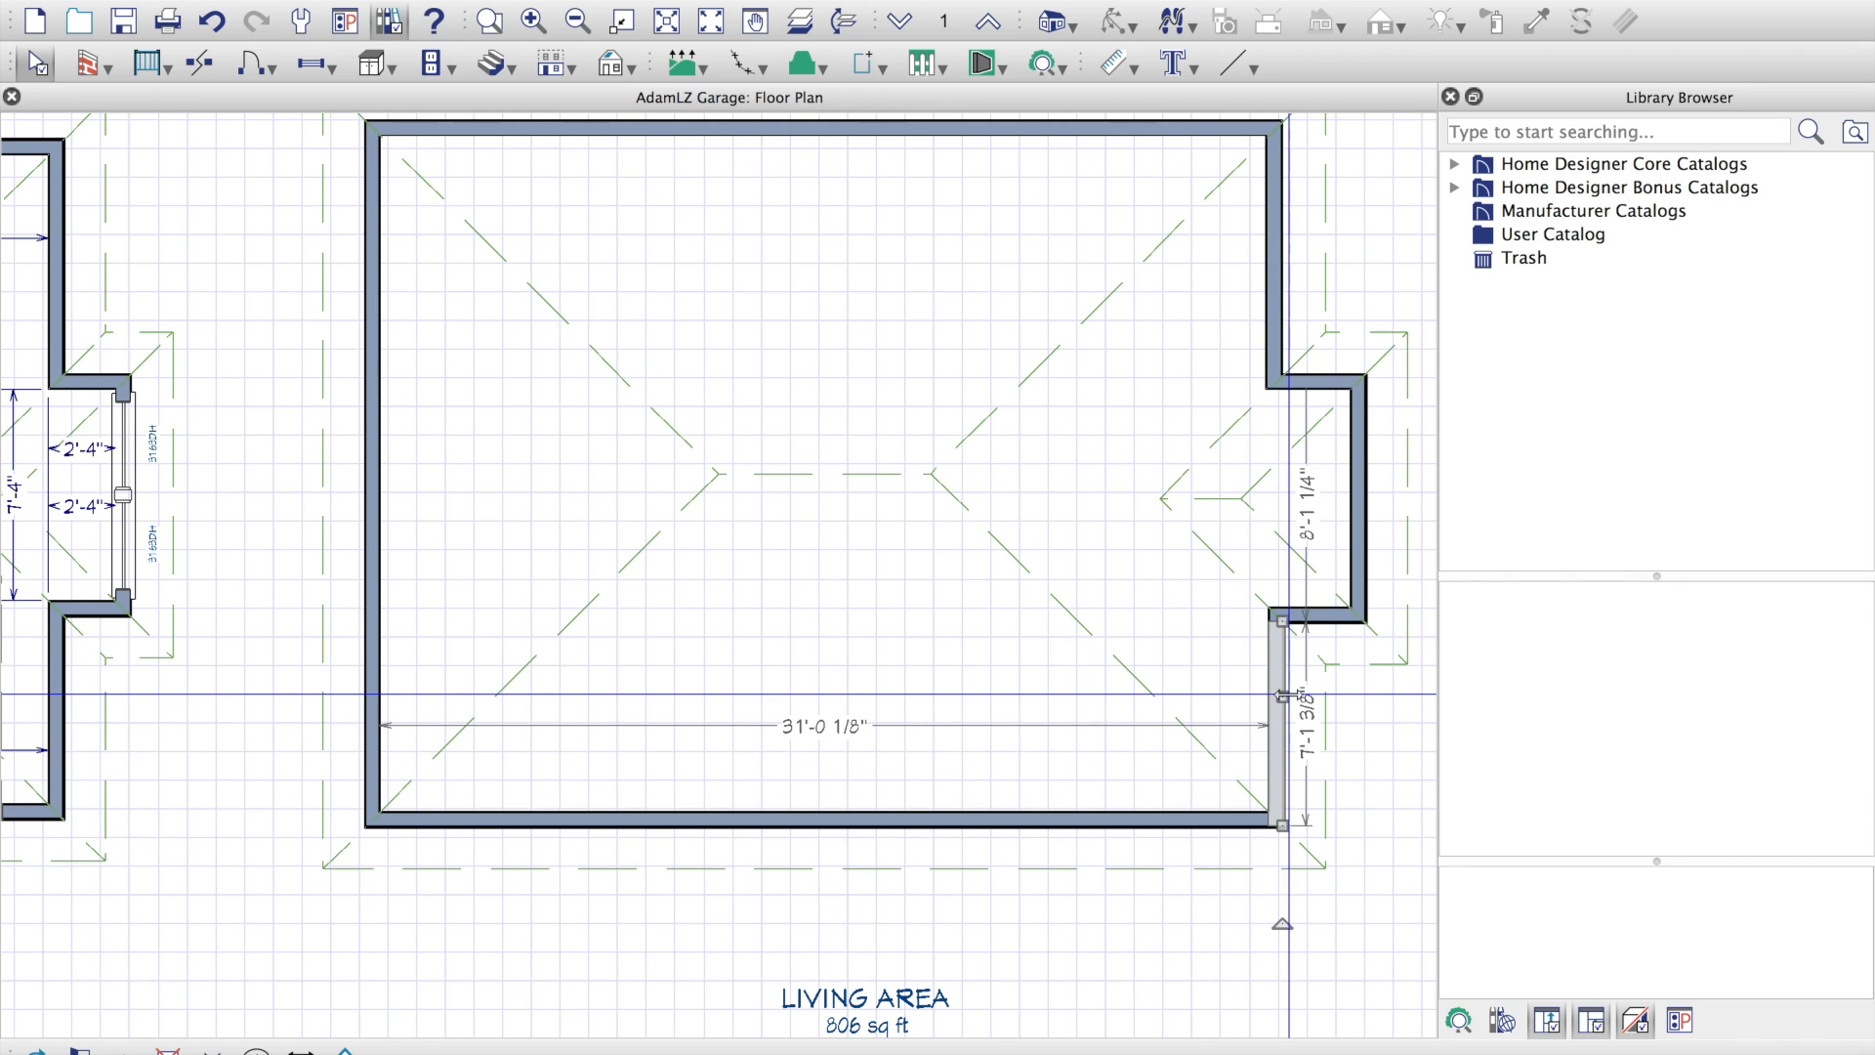
mouse_move(1286, 694)
mouse_down()
mouse_move(1242, 696)
mouse_move(1282, 696)
mouse_up()
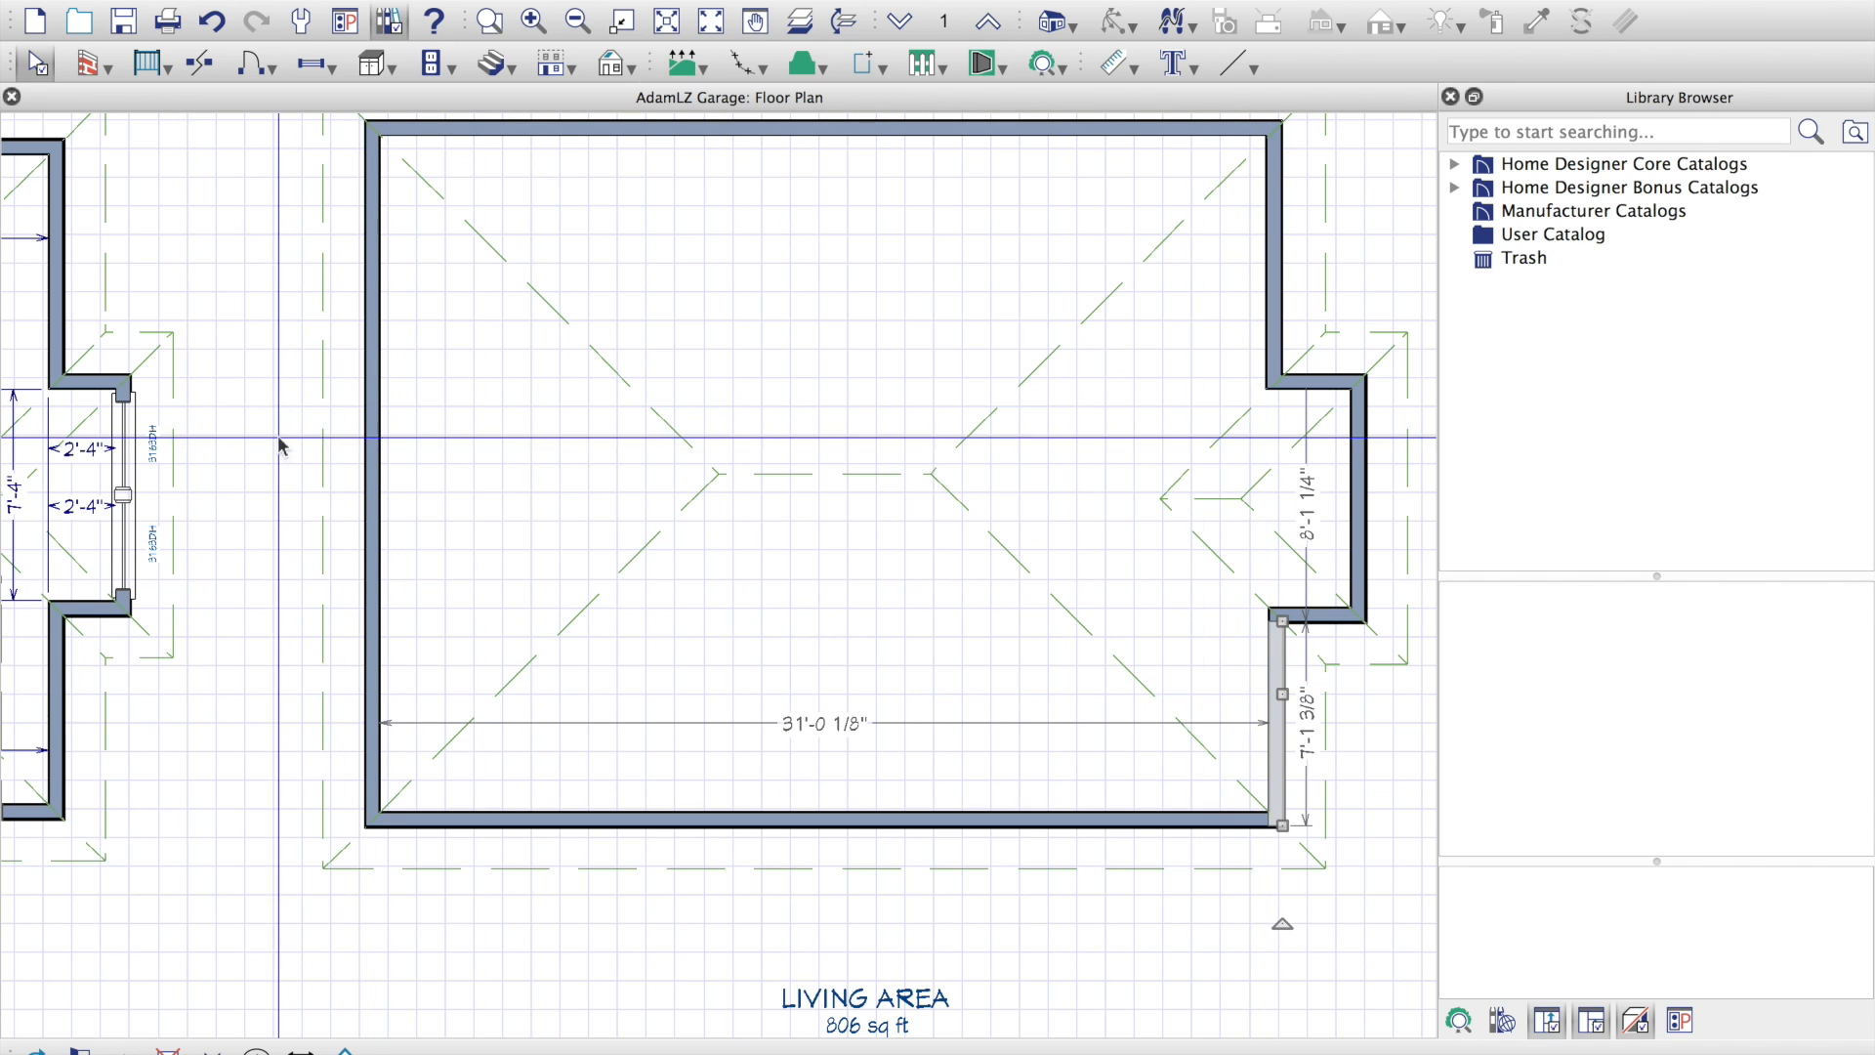
click(381, 429)
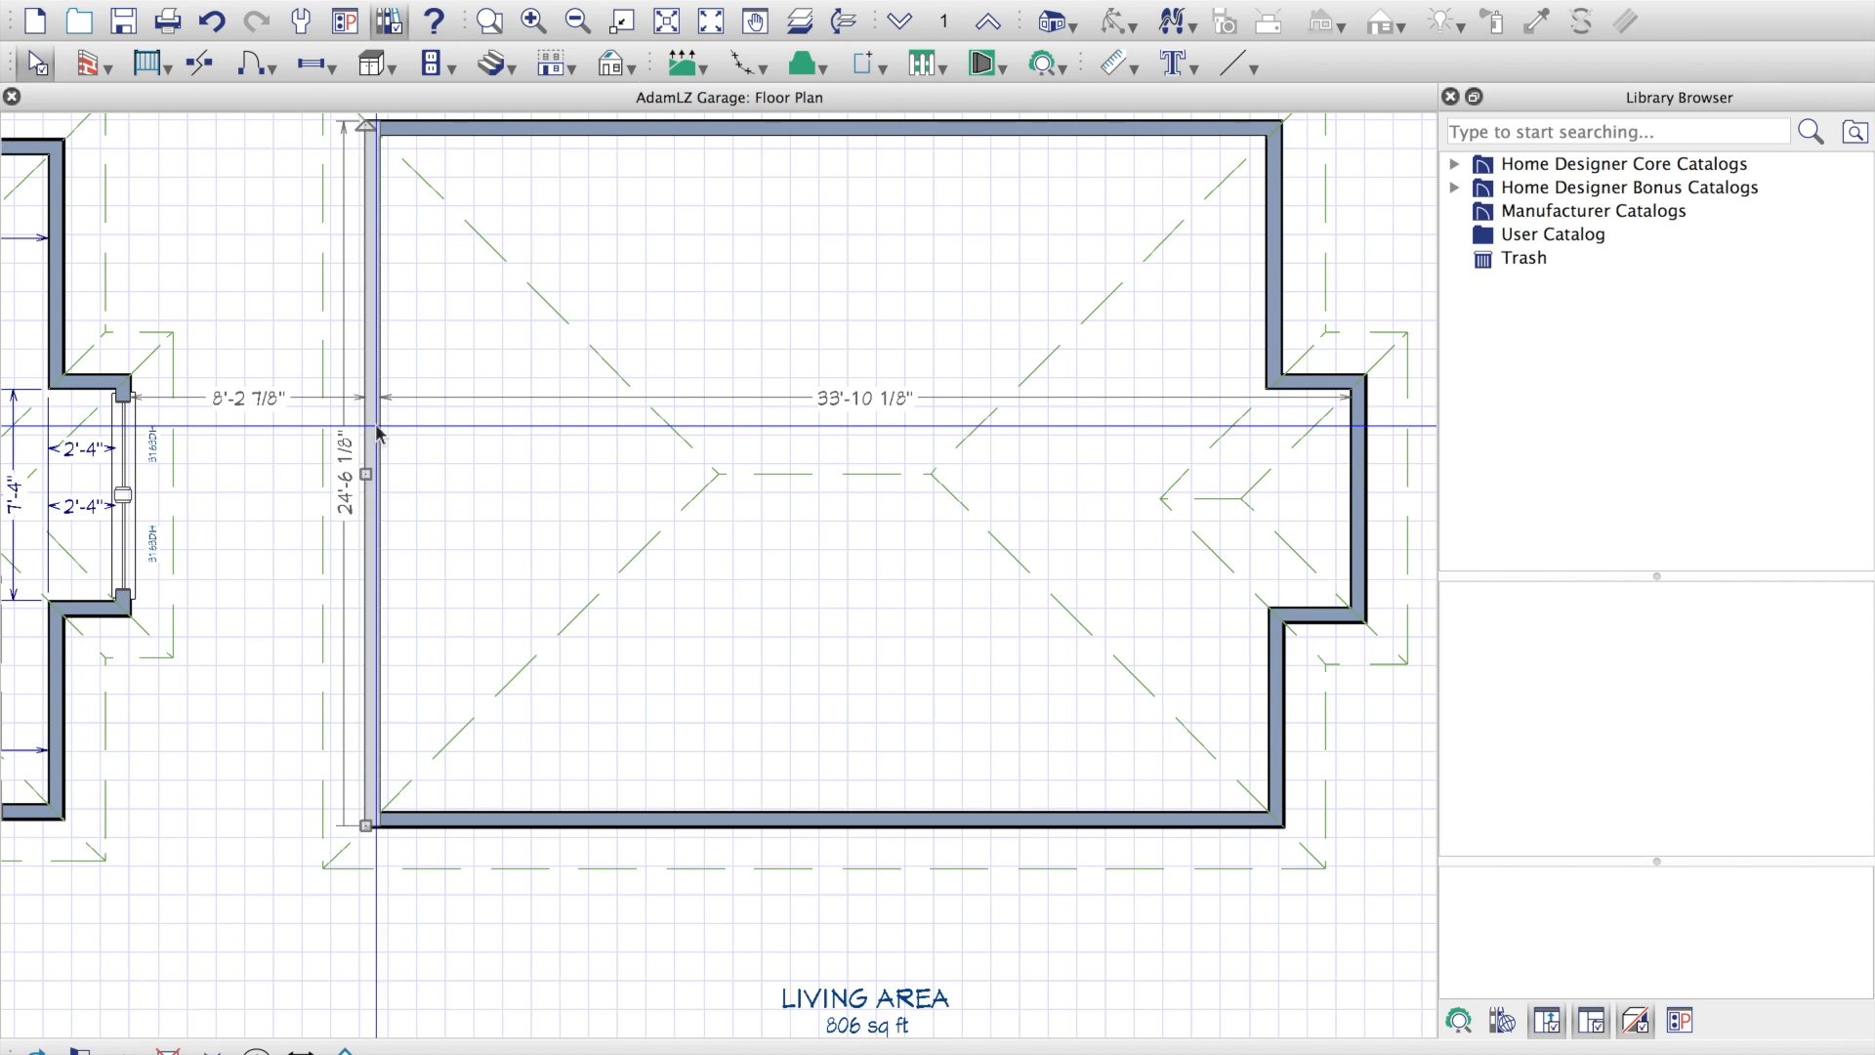
drag(367, 475, 461, 459)
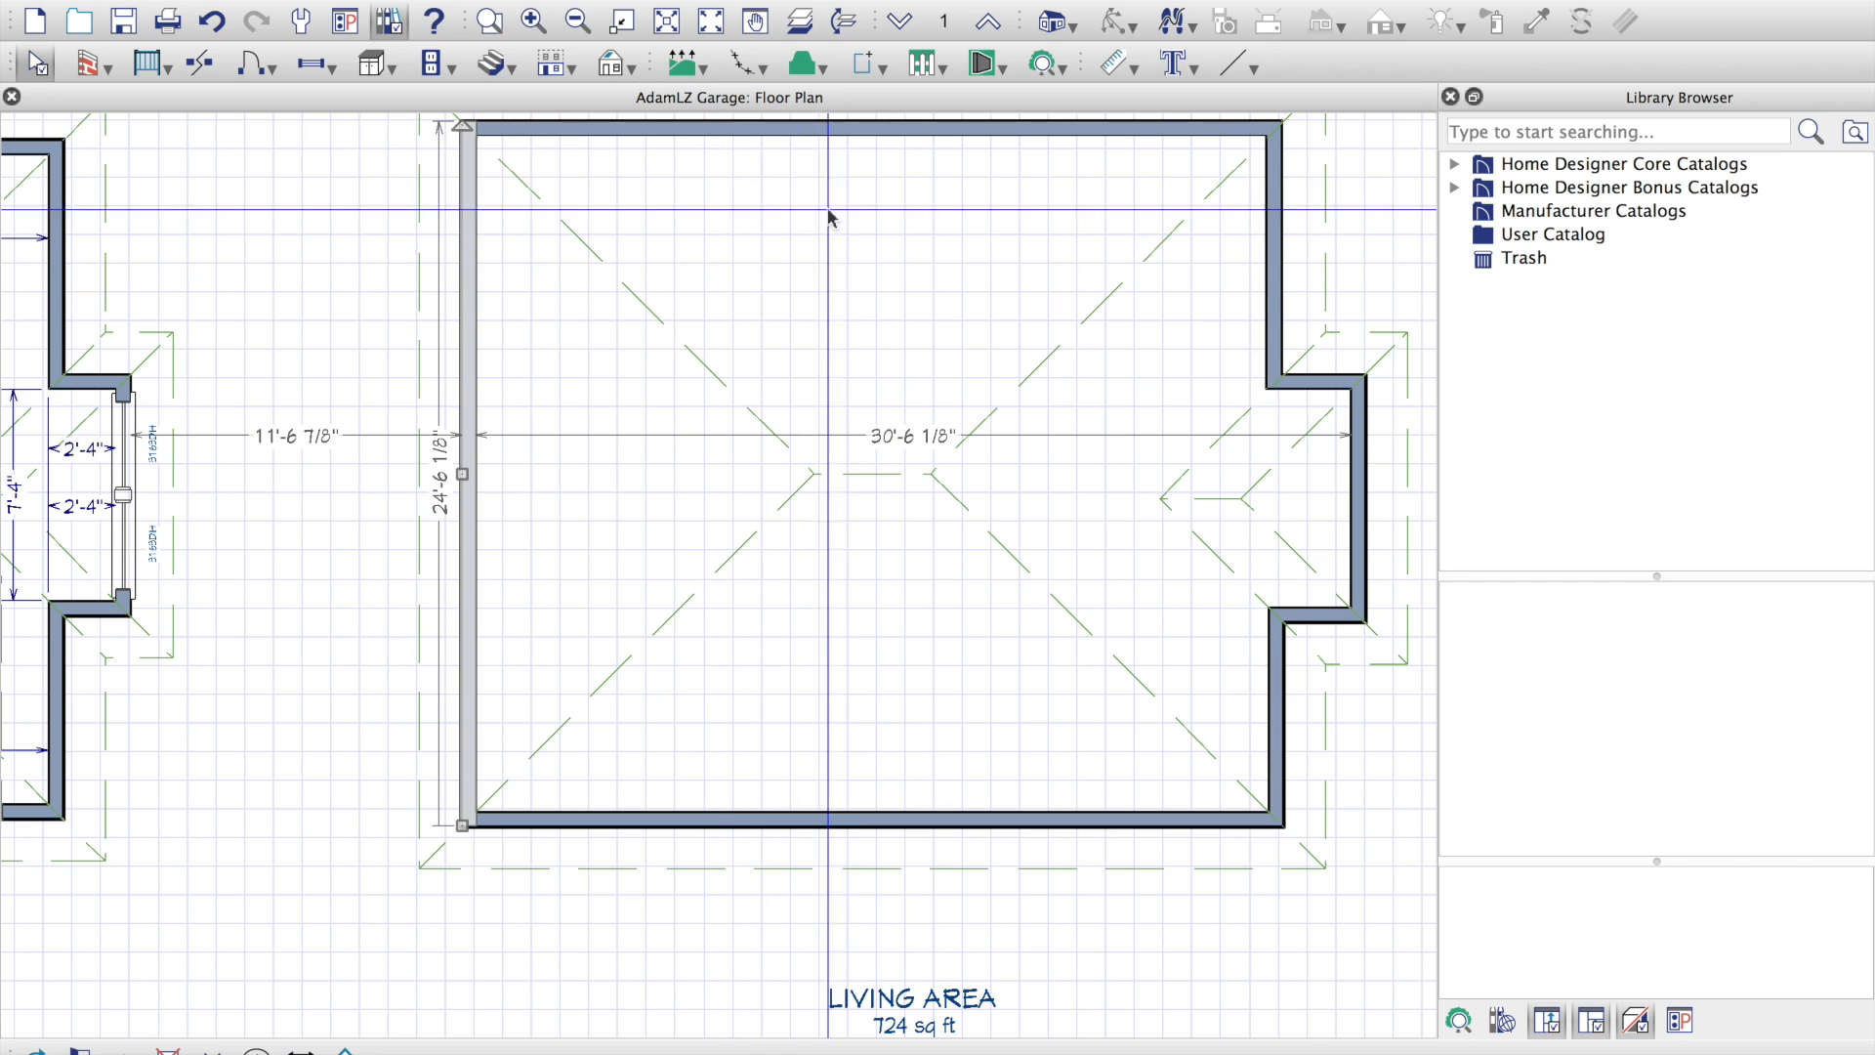
double_click(866, 128)
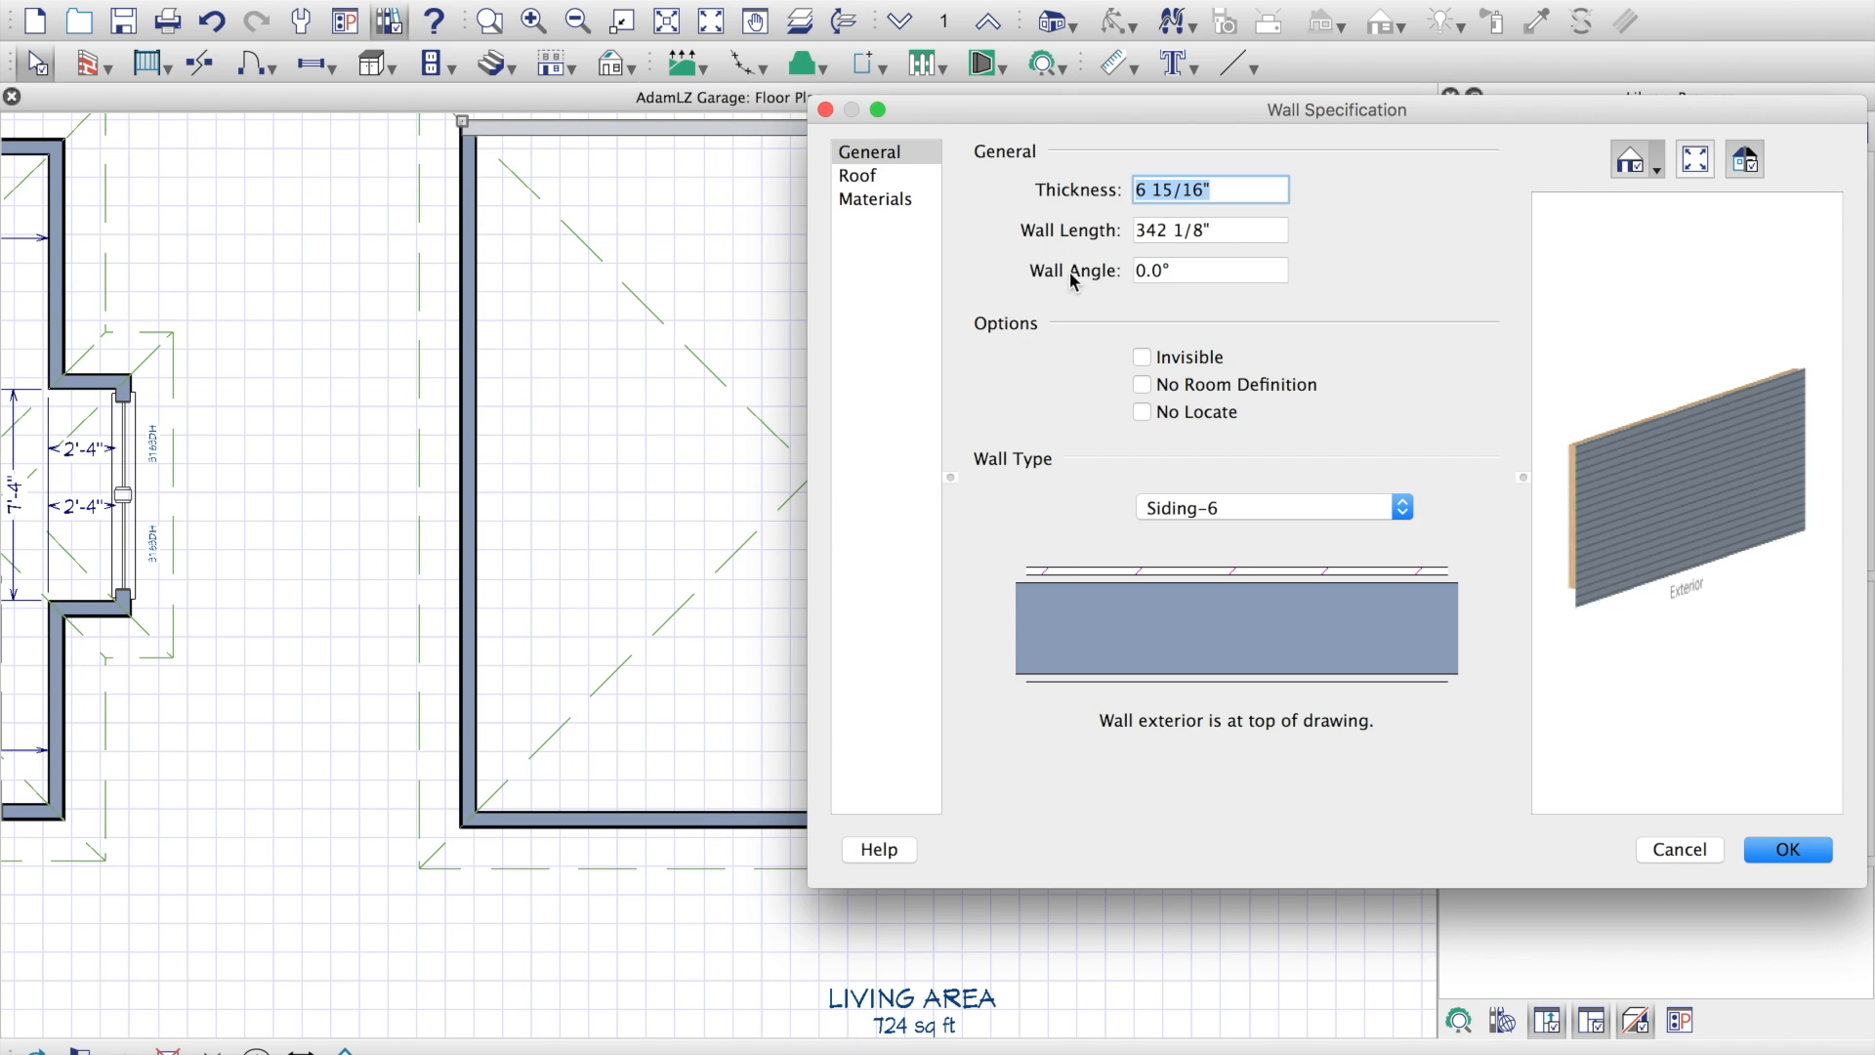
click(1700, 849)
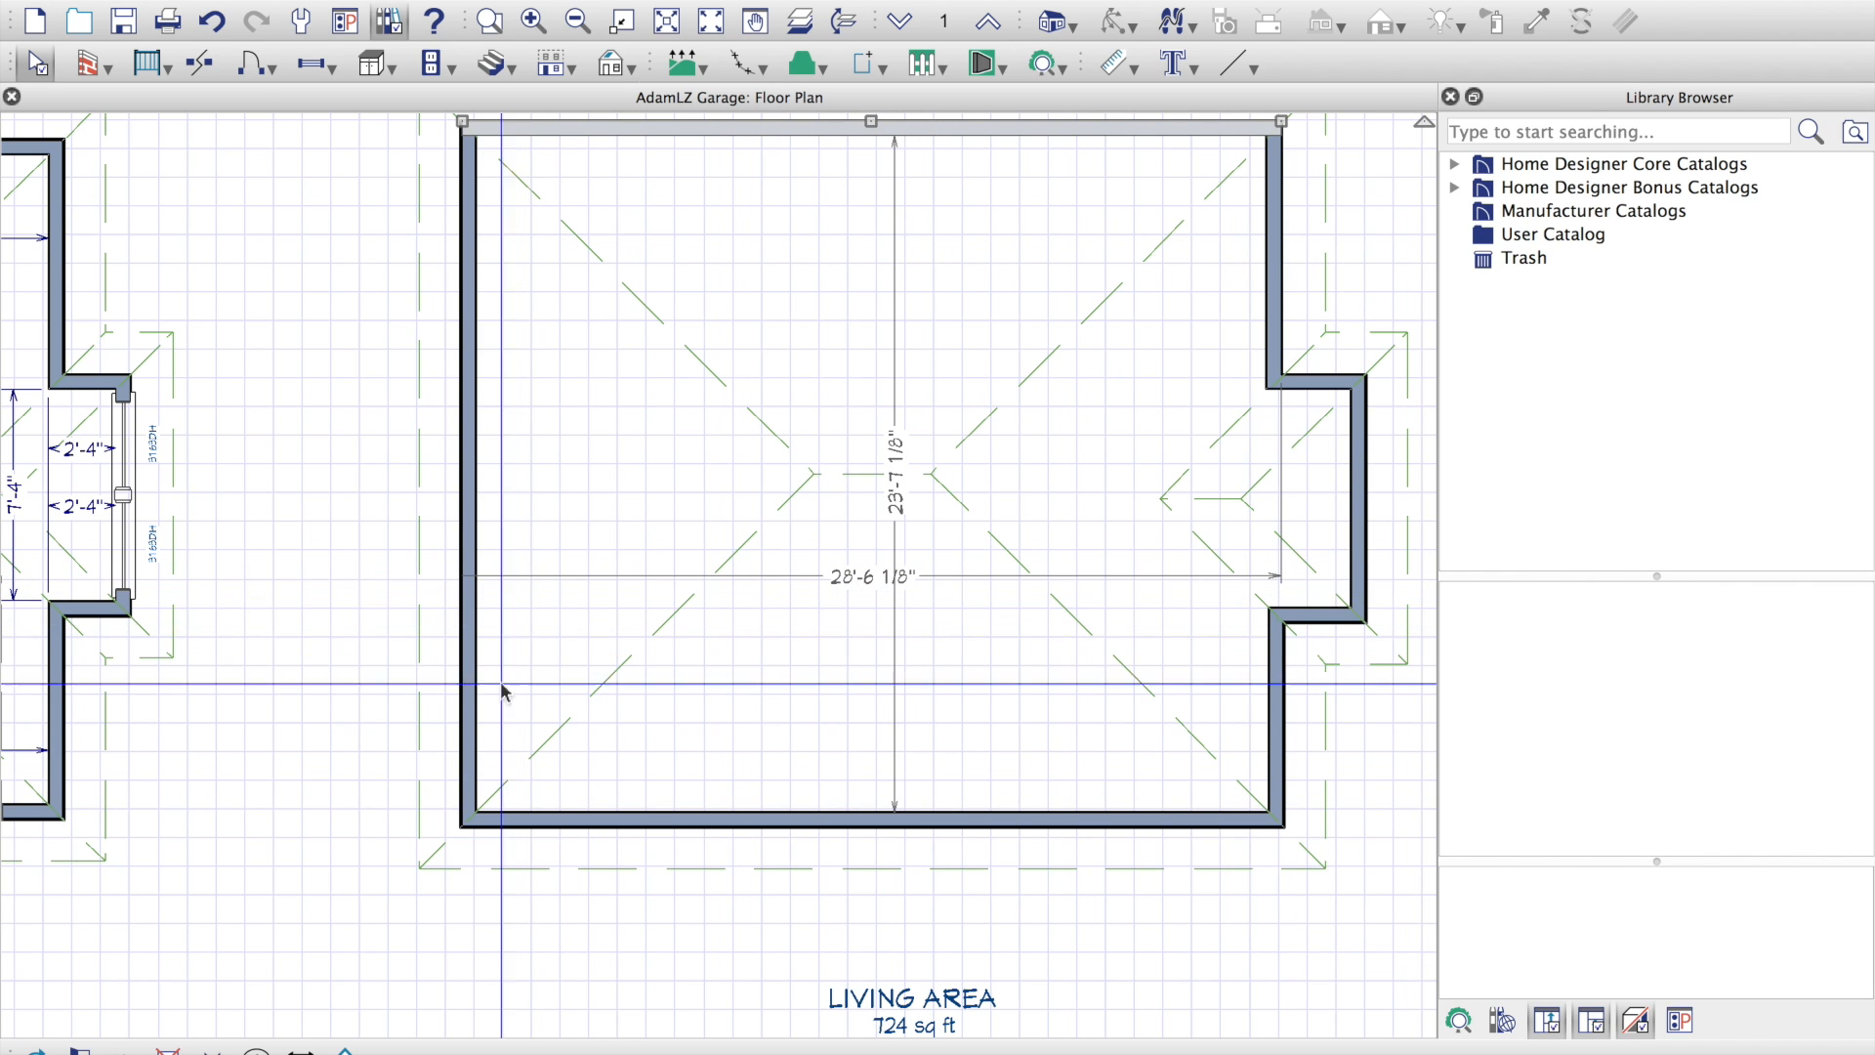
Step: Move the new garage's lower wall up so that the inside depth is about 22'-5"
scroll(498, 705, down, 1)
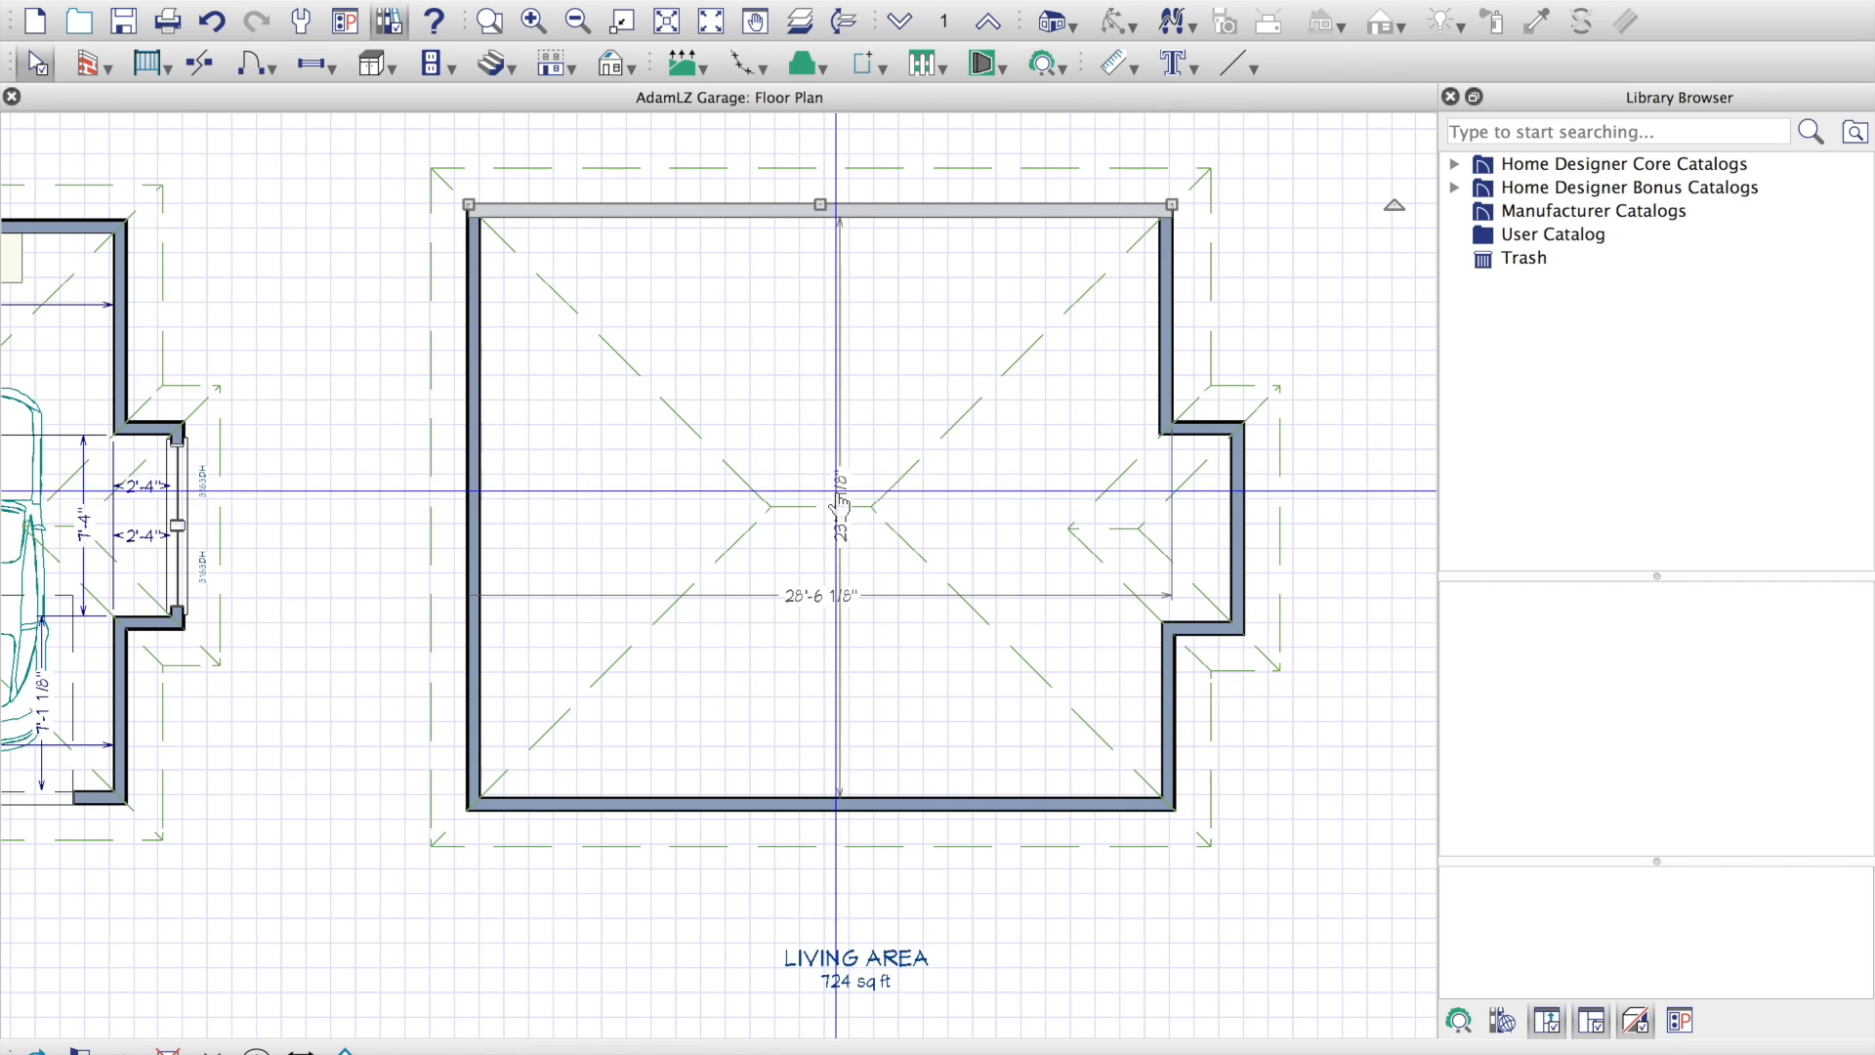
click(840, 803)
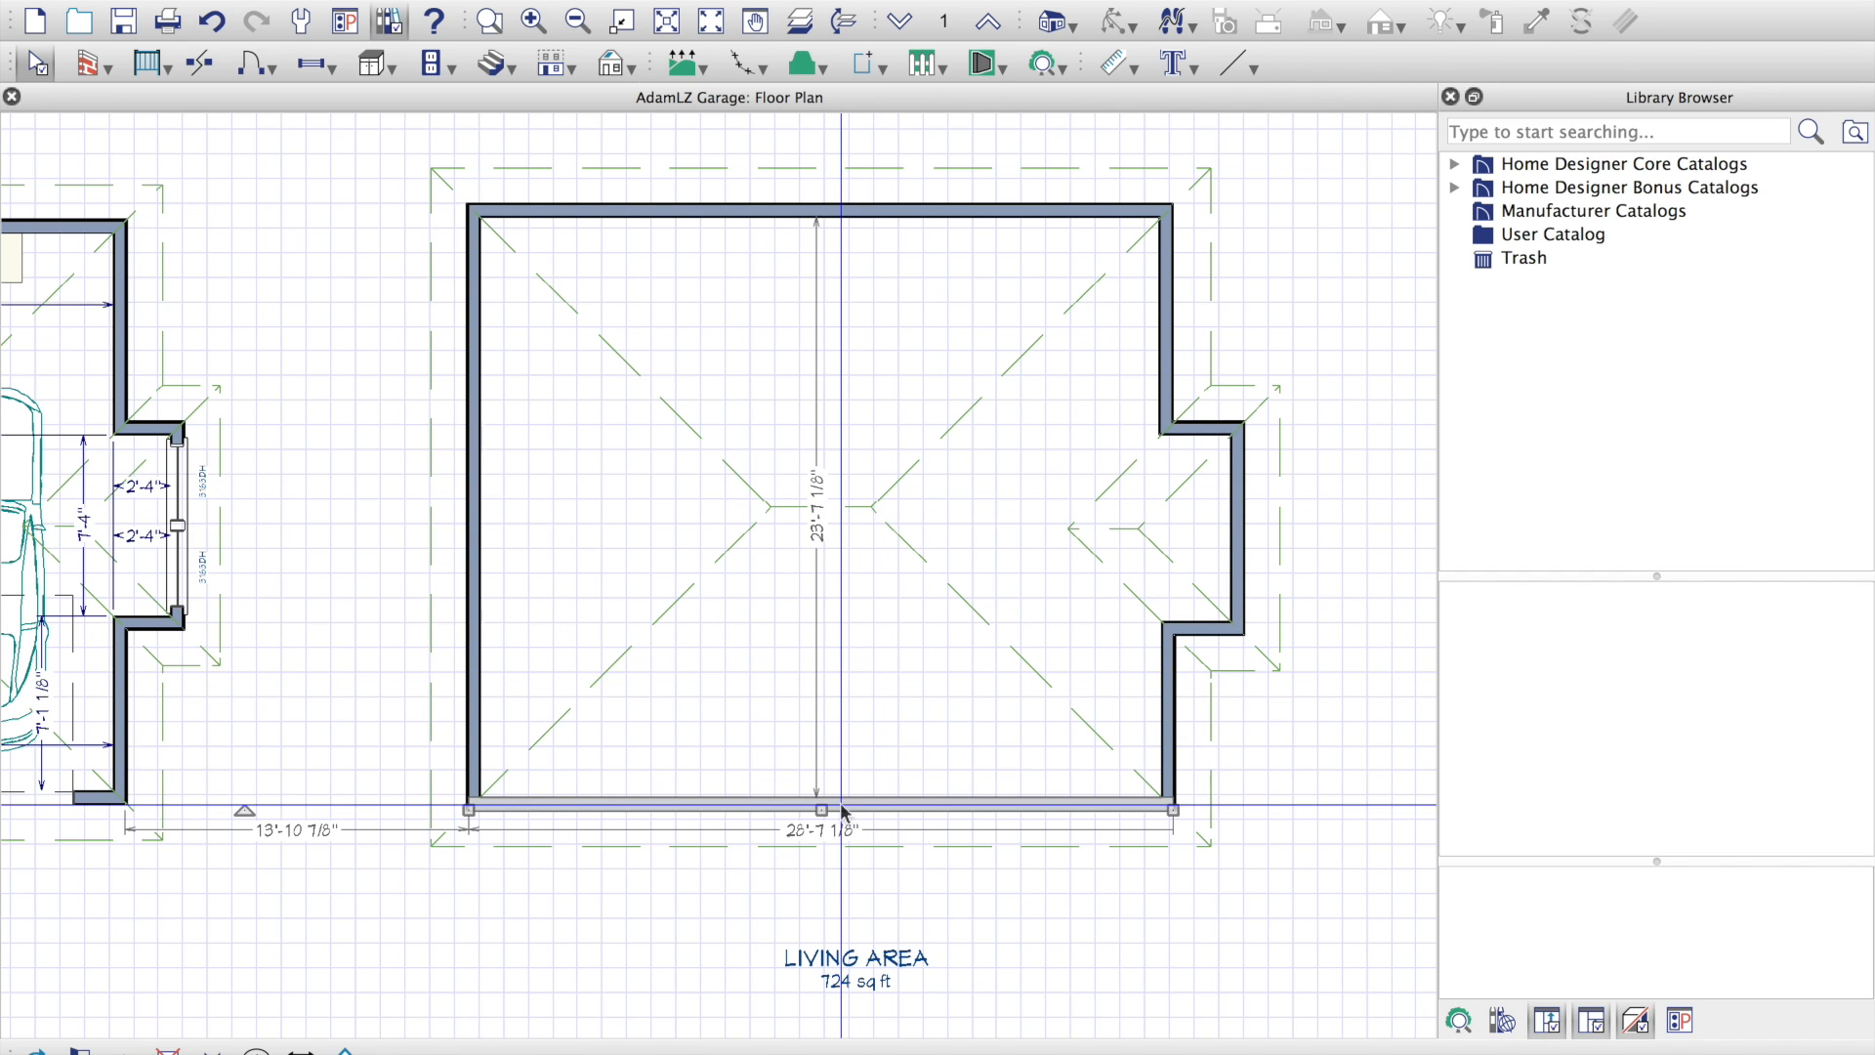
drag(823, 810, 820, 778)
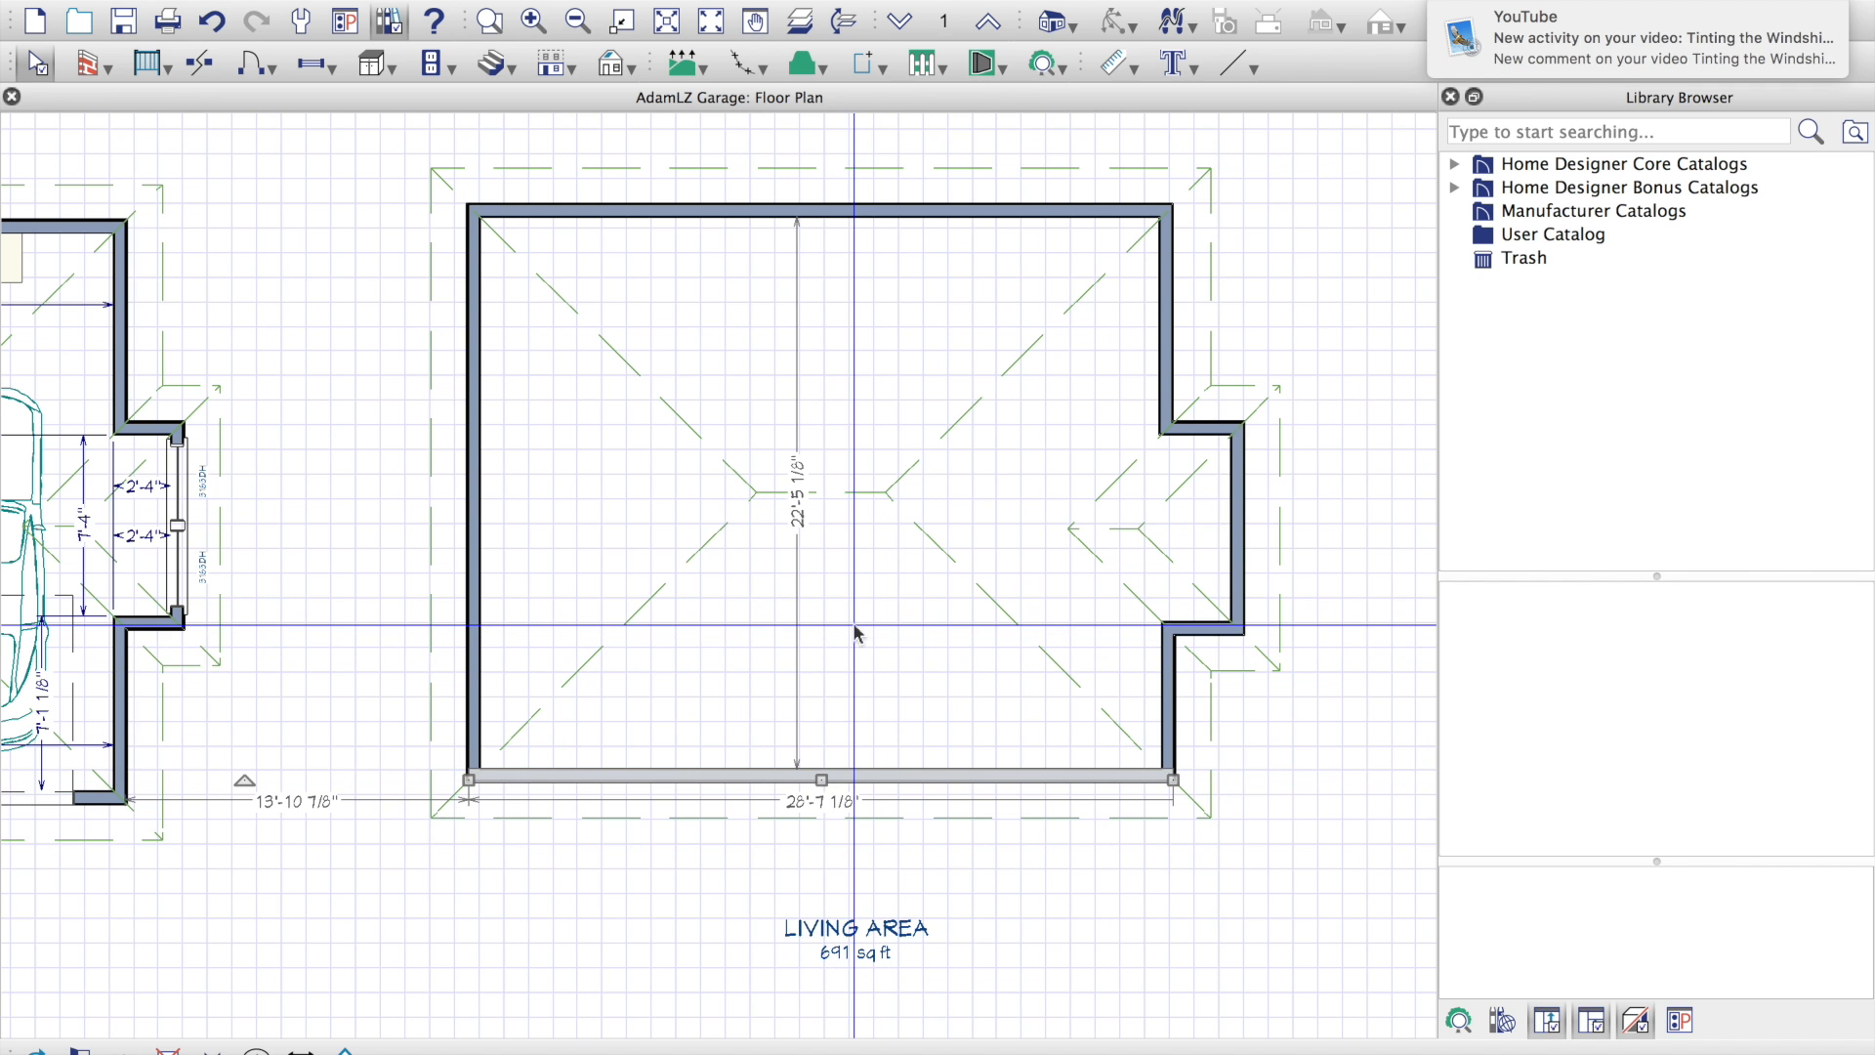
scroll(856, 634, up, 4)
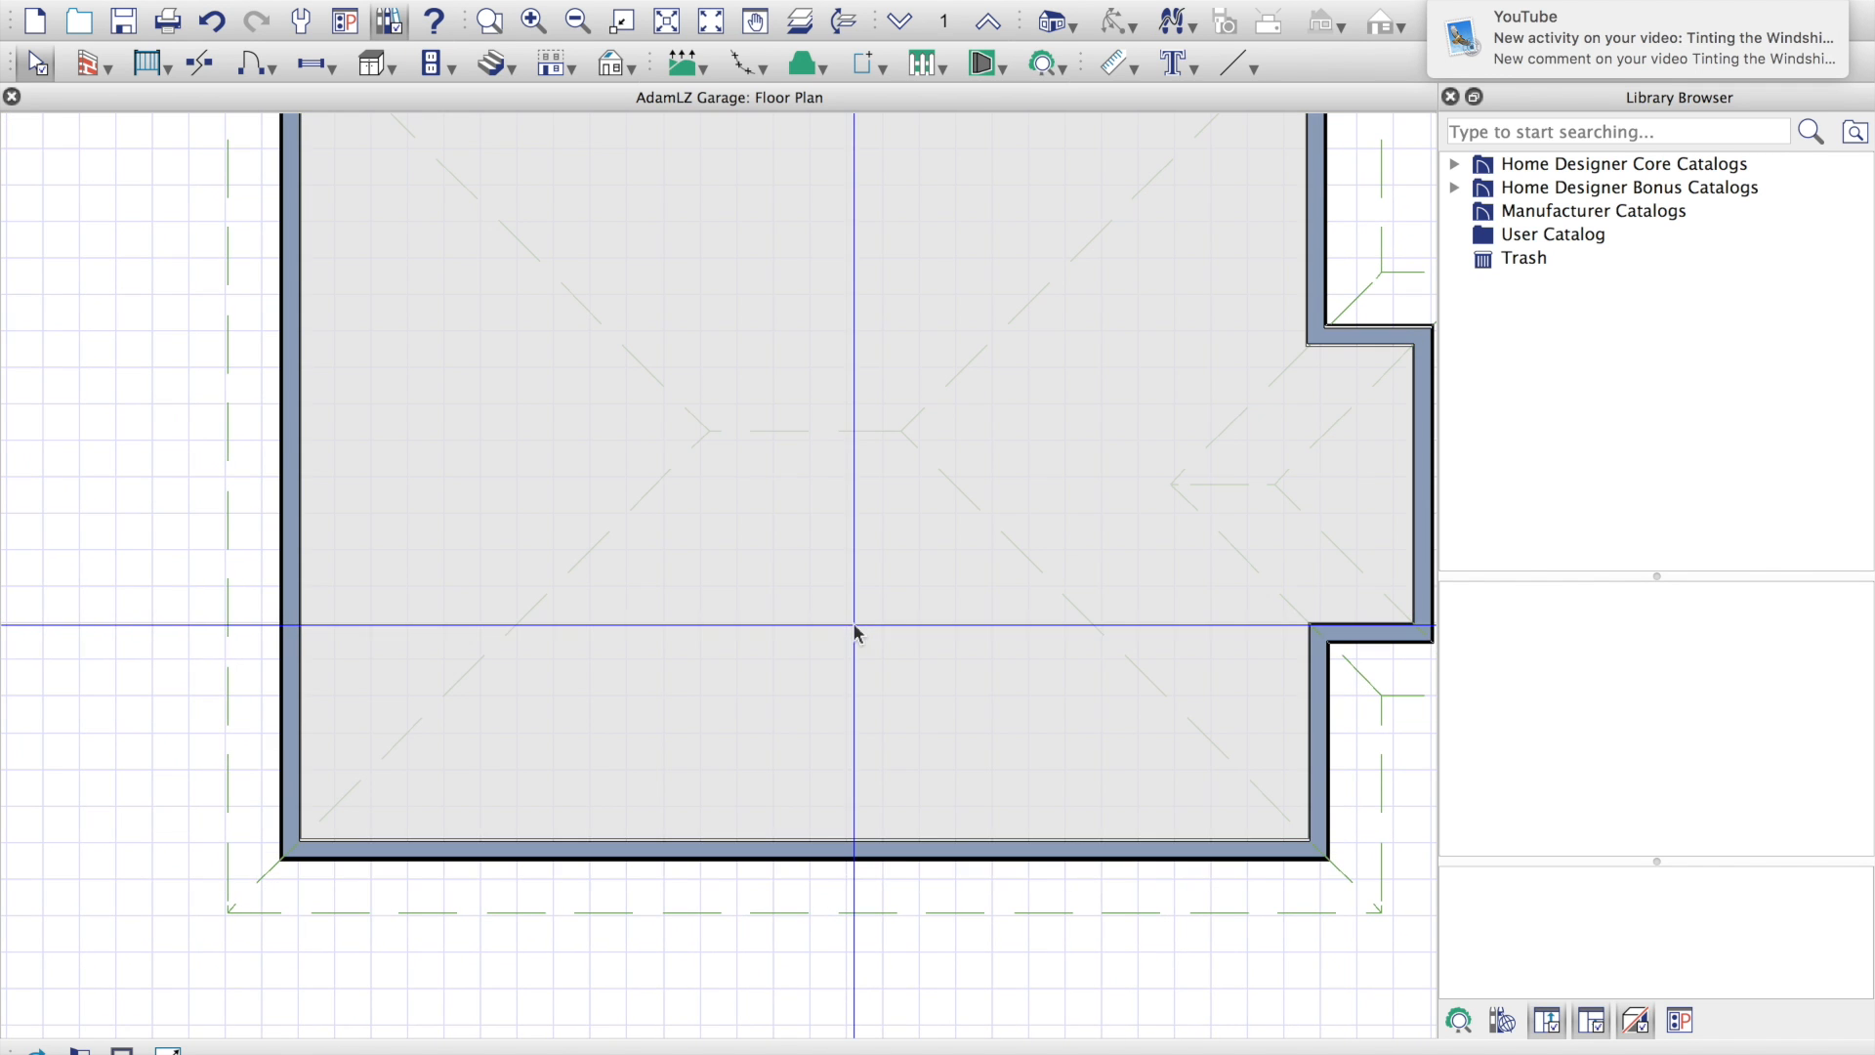
click(779, 858)
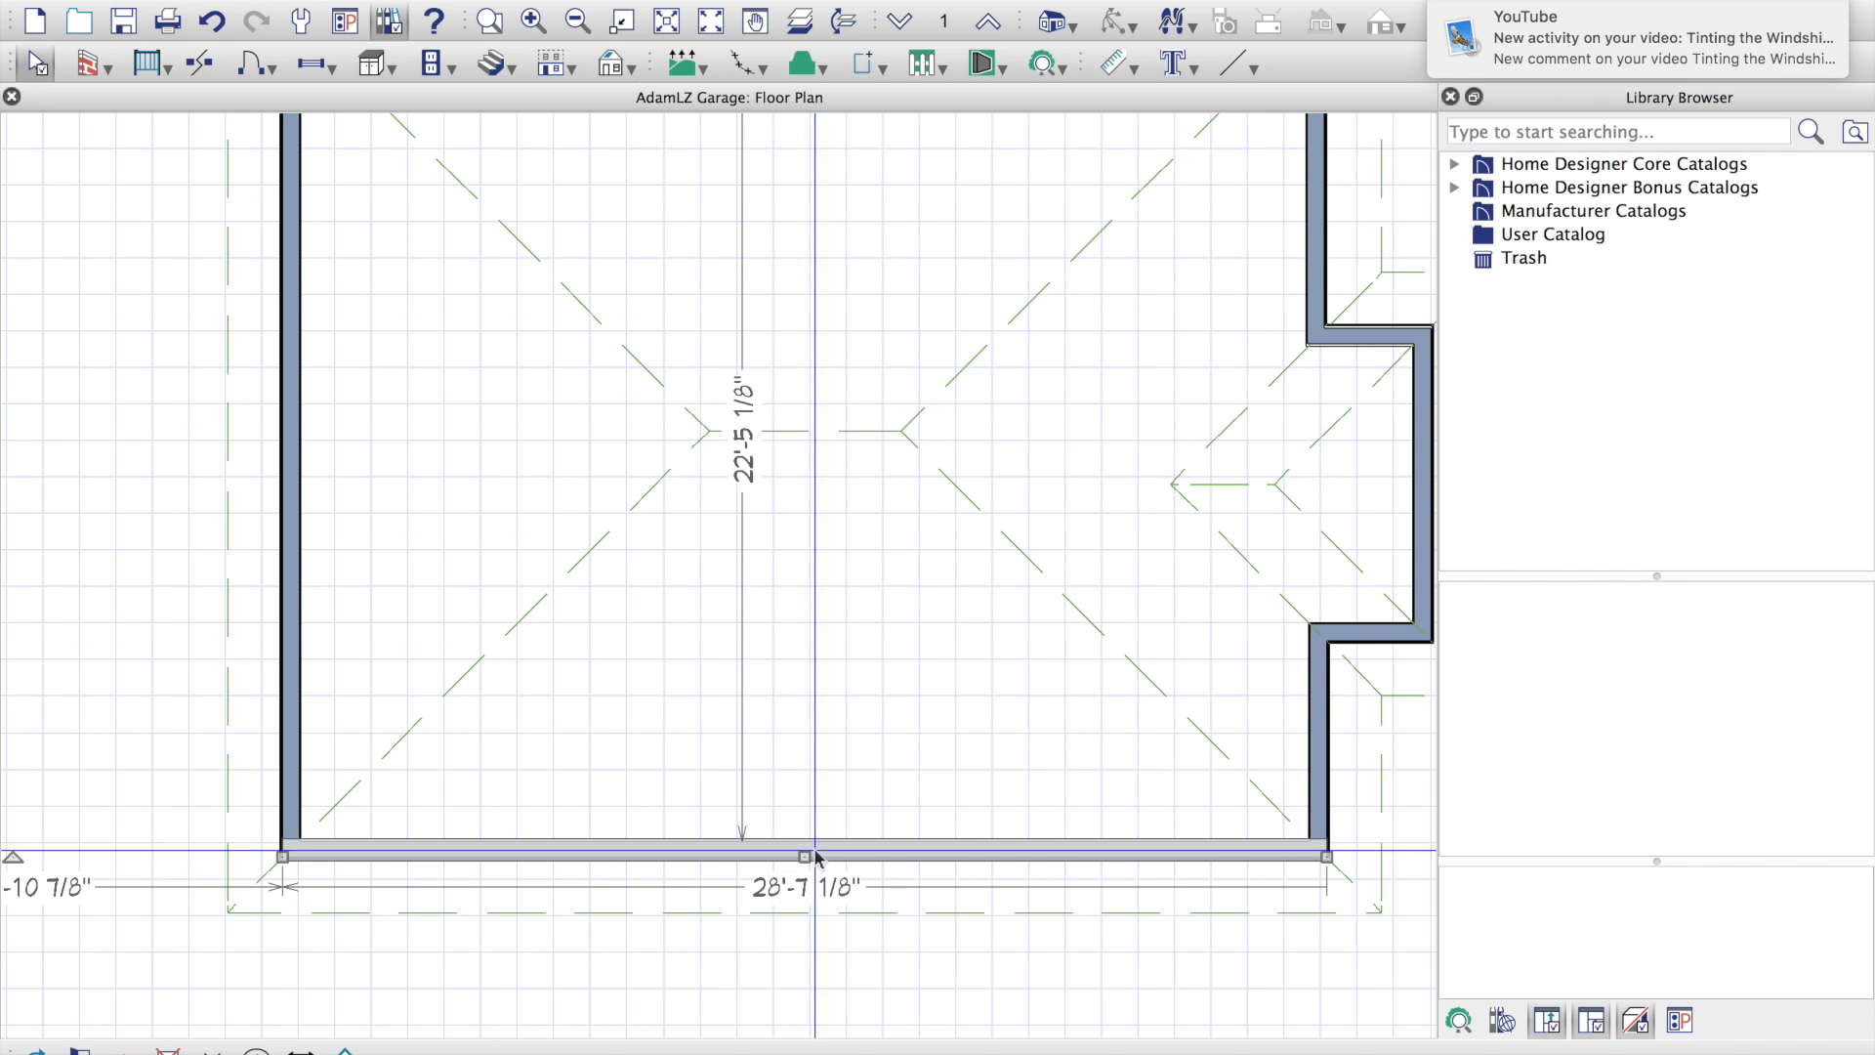
mouse_move(806, 856)
mouse_down()
mouse_move(771, 928)
mouse_move(770, 1030)
mouse_move(802, 852)
mouse_move(803, 869)
mouse_up()
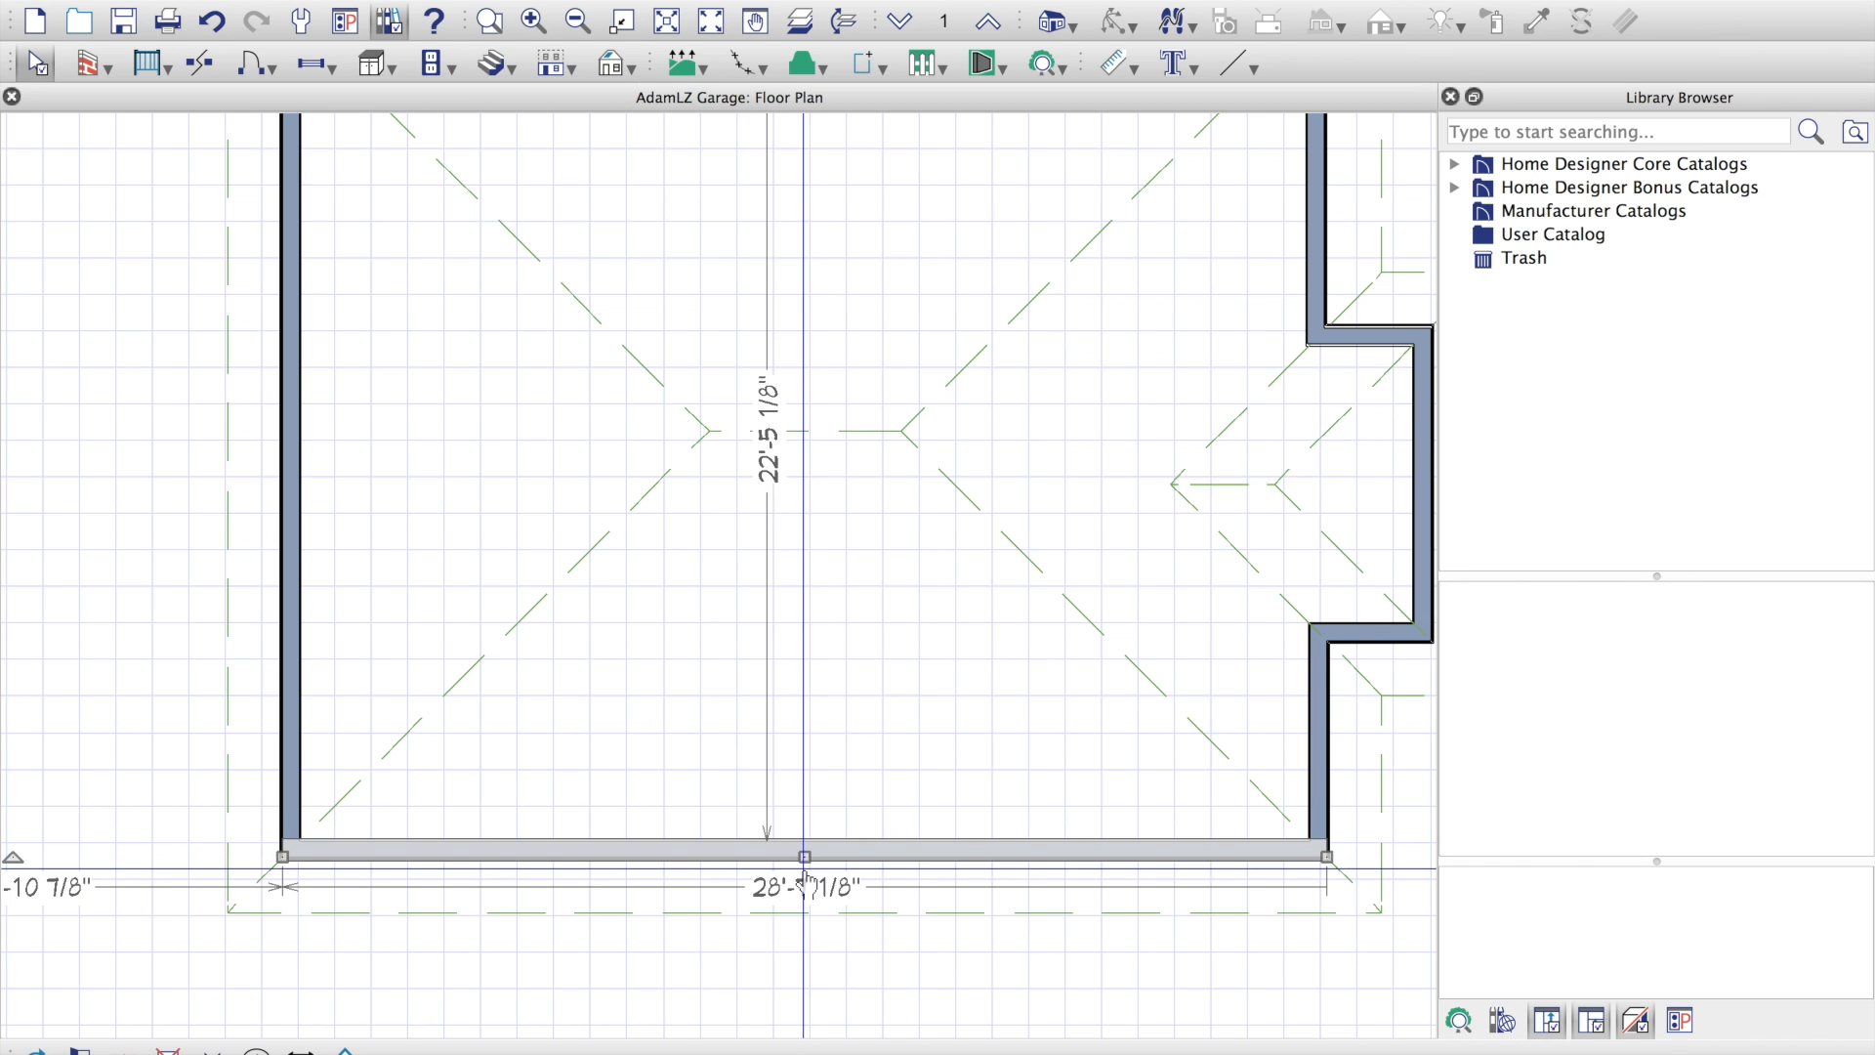
click(937, 738)
click(1489, 767)
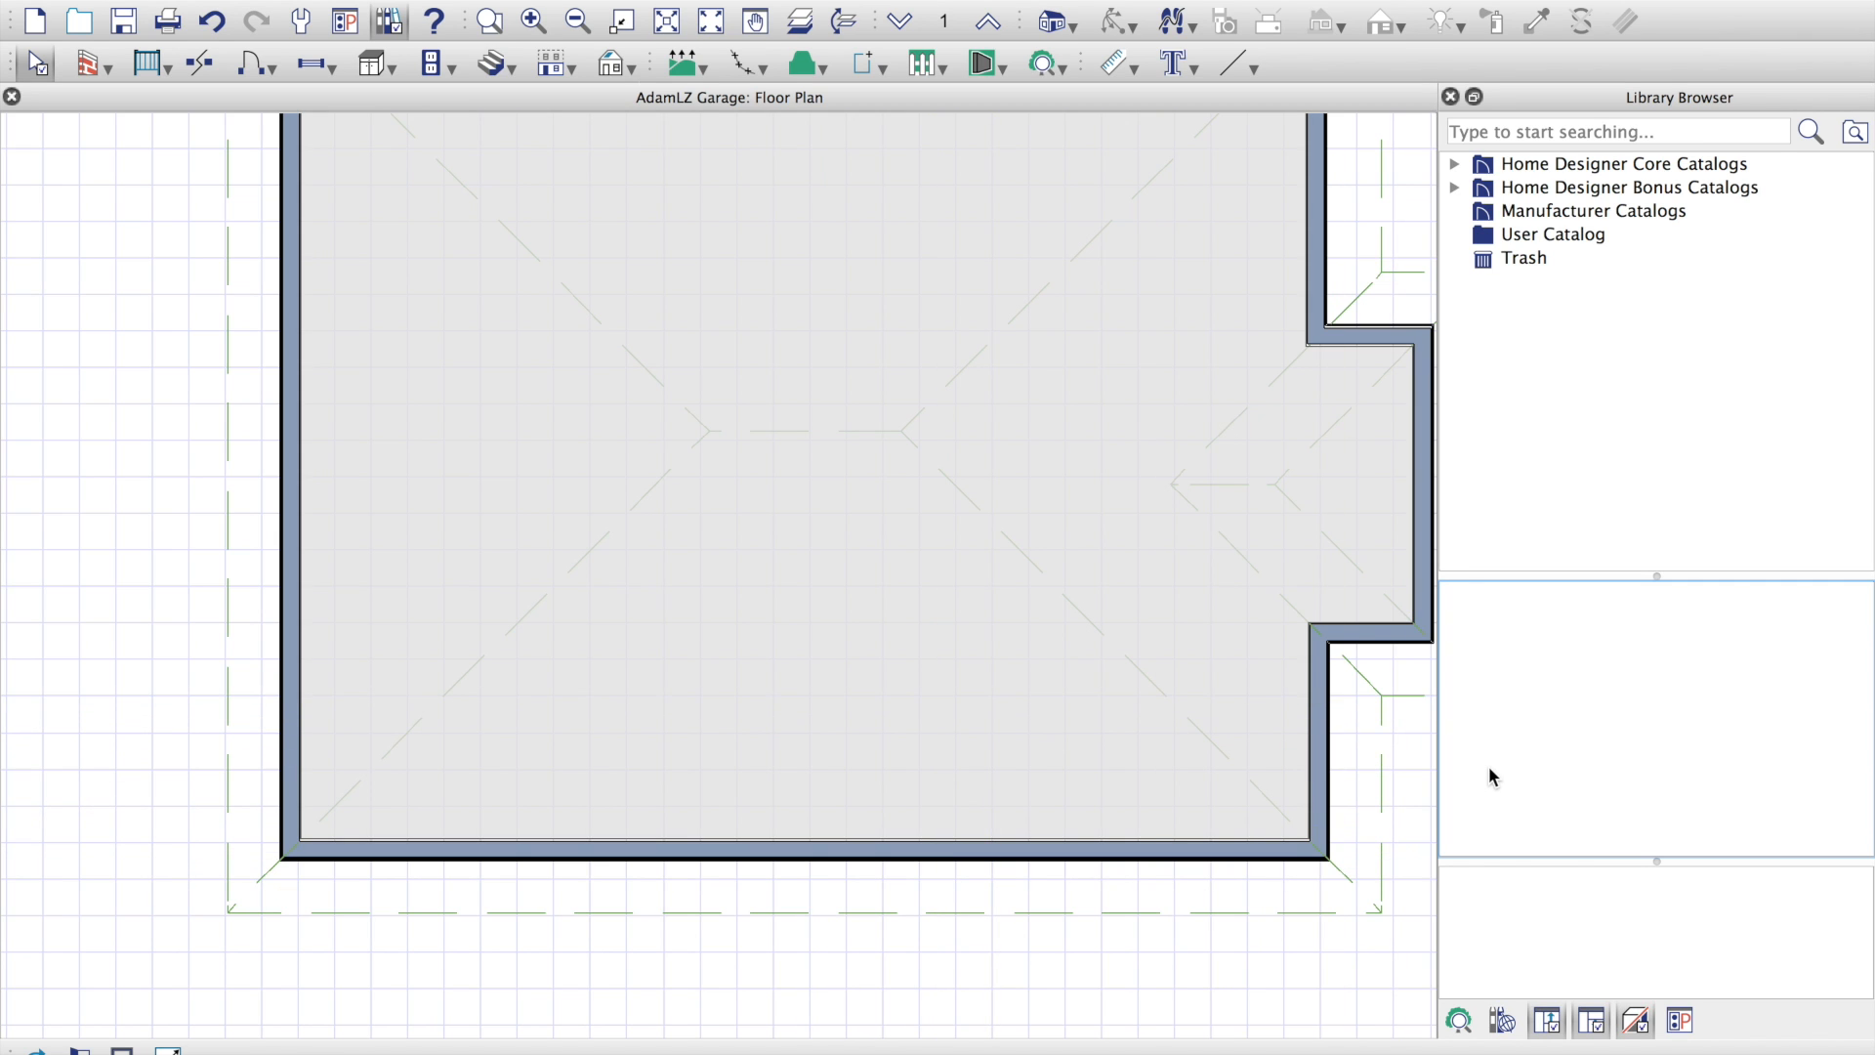
click(1387, 764)
Step: Shift both short walls of the bump-out up along the right side, leaving an inside opening of about 7'-5"
scroll(910, 471, down, 1)
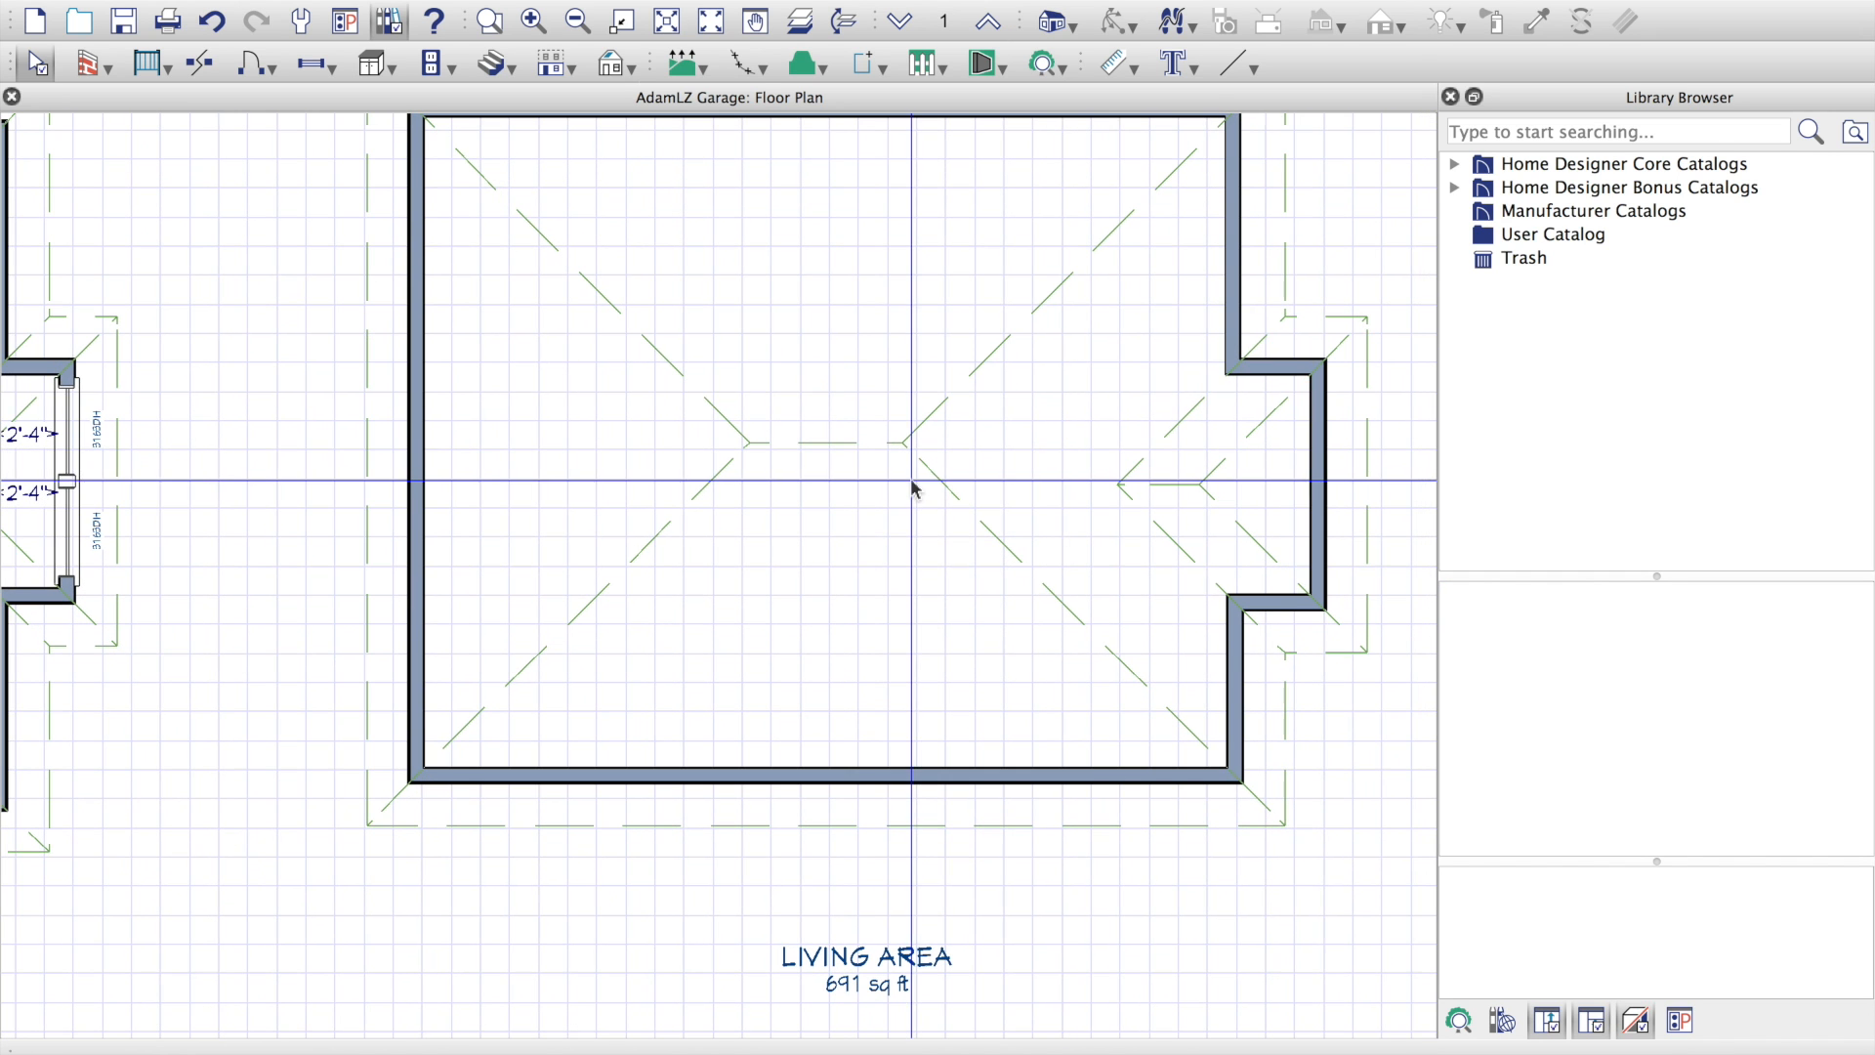
scroll(332, 381, down, 2)
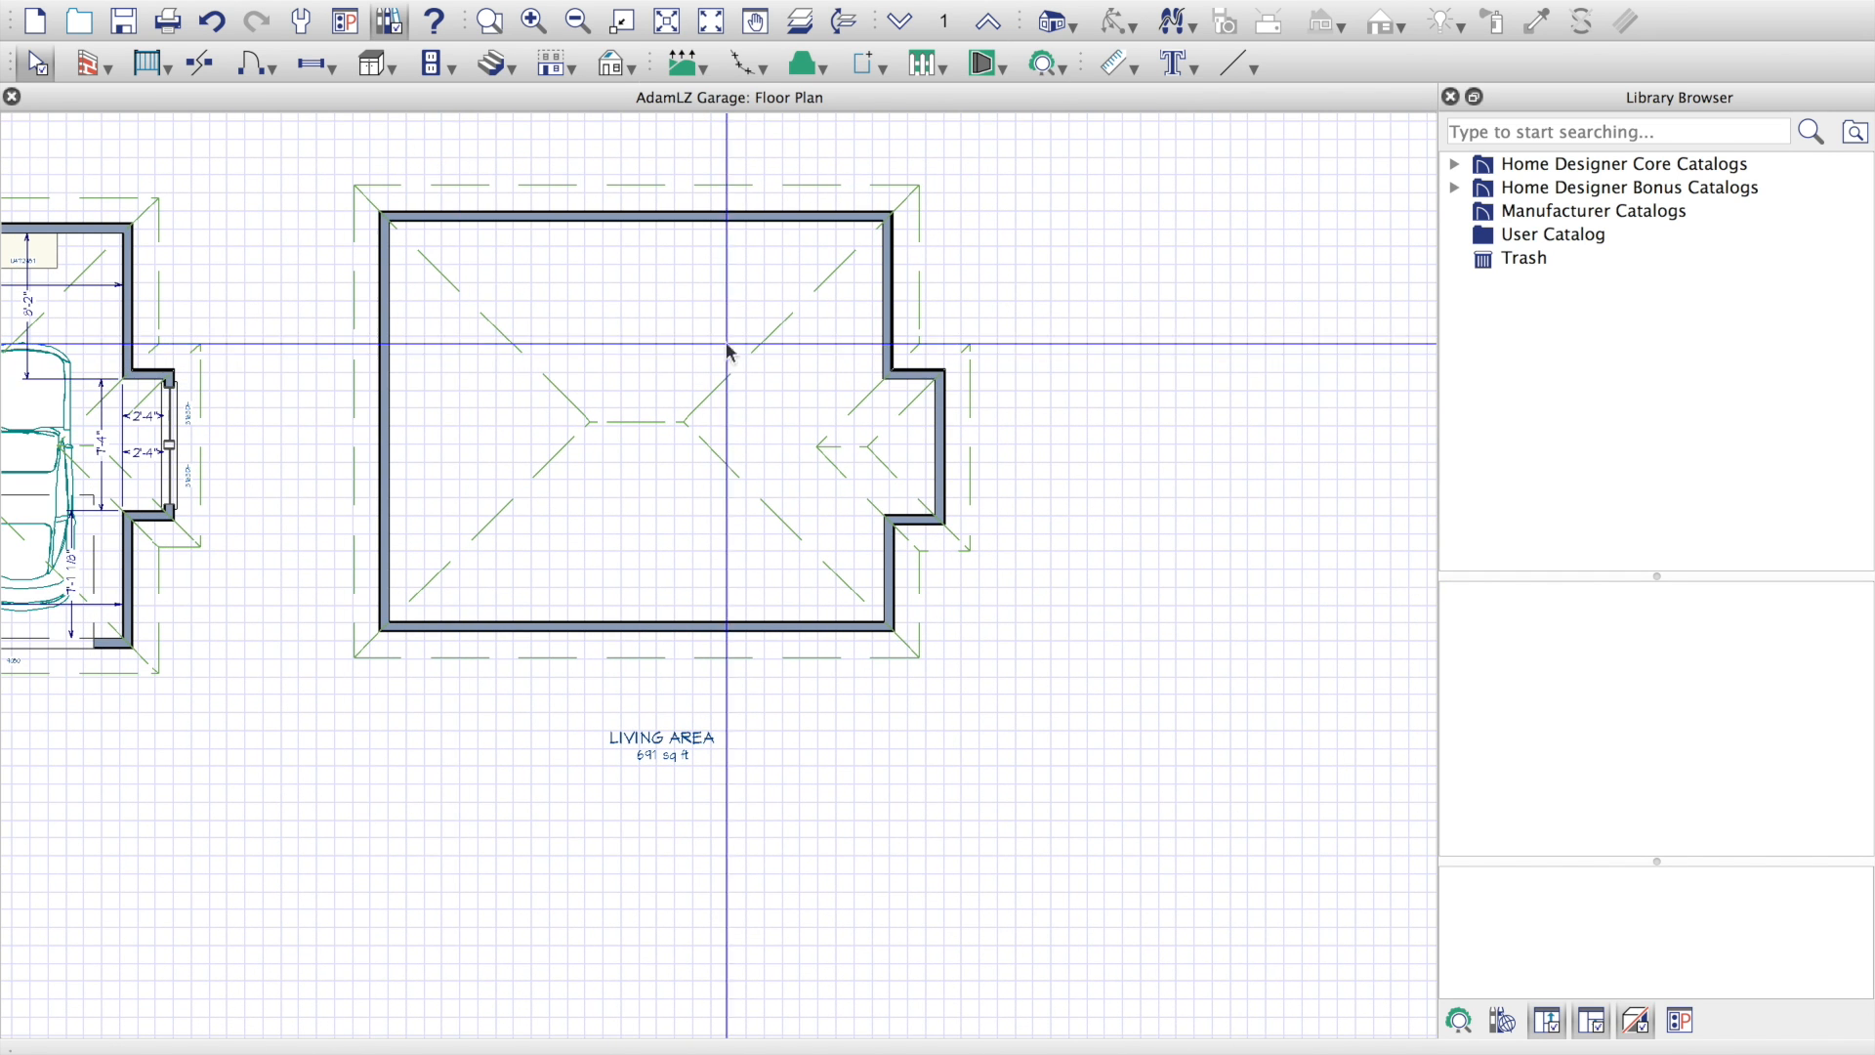
click(915, 372)
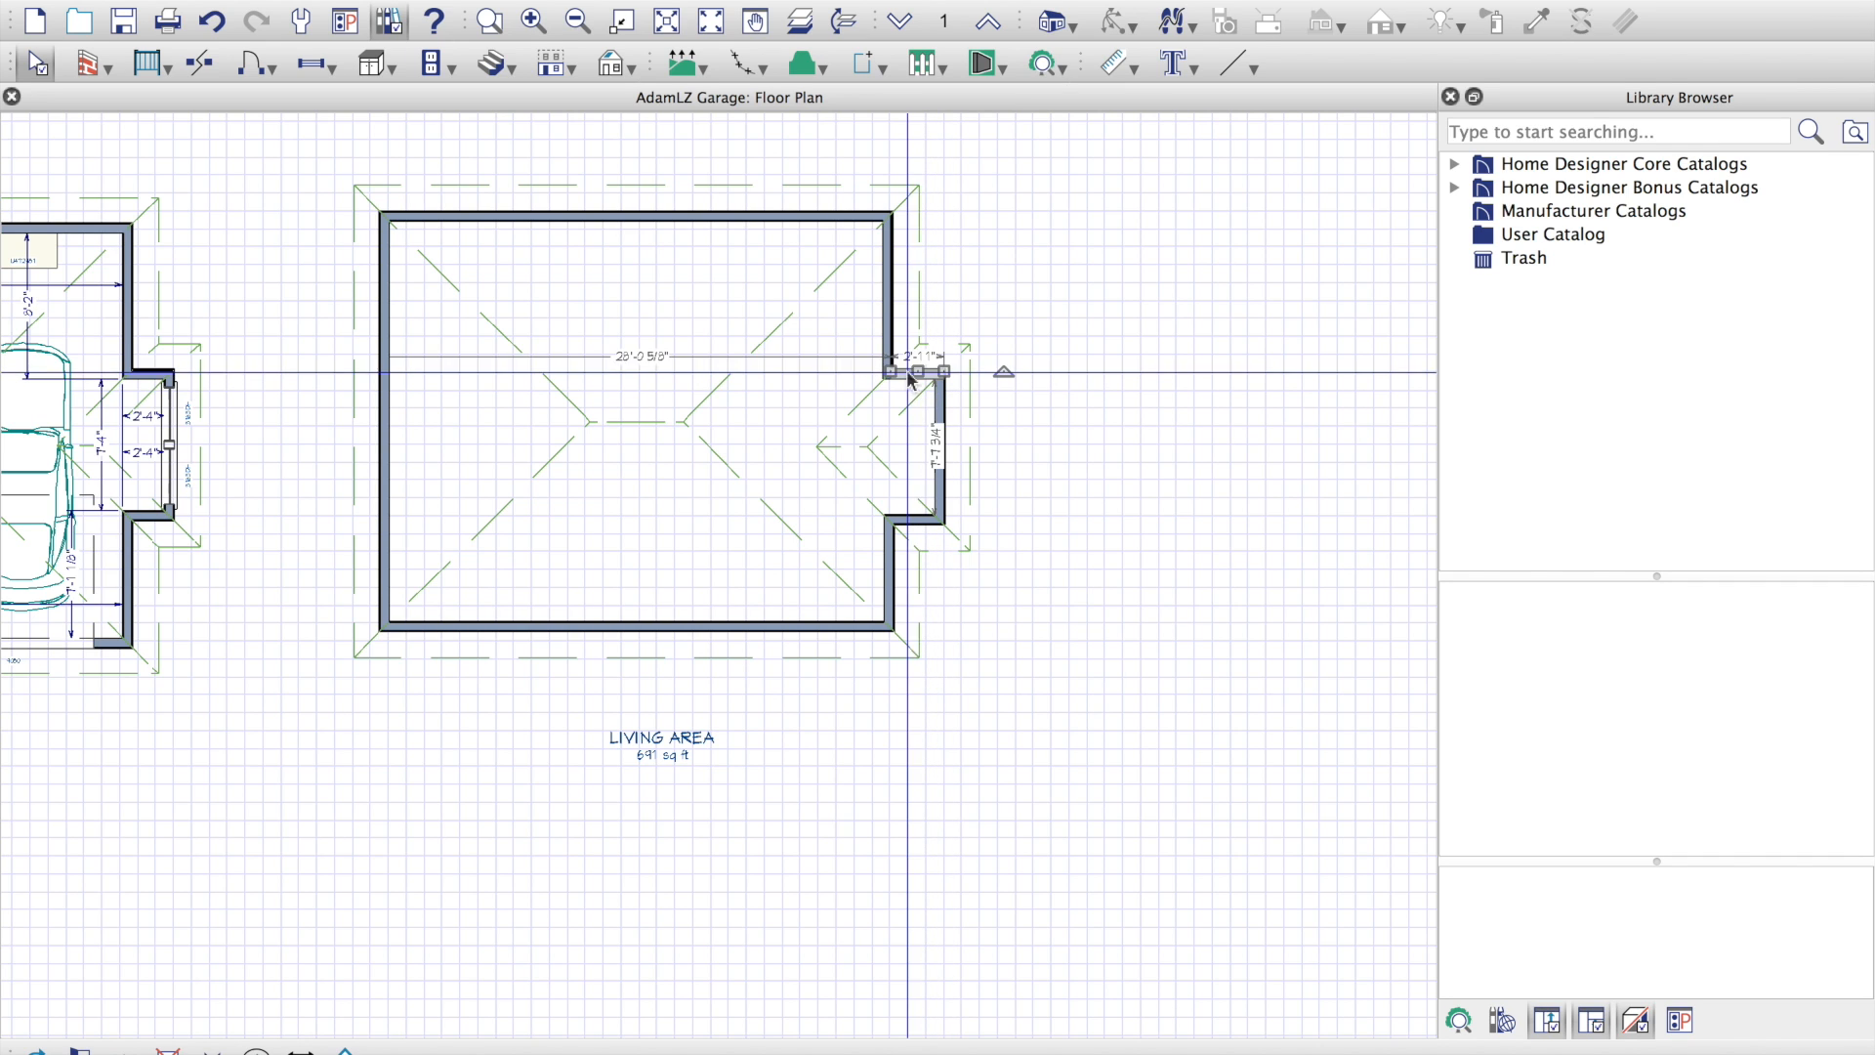
drag(921, 372, 920, 325)
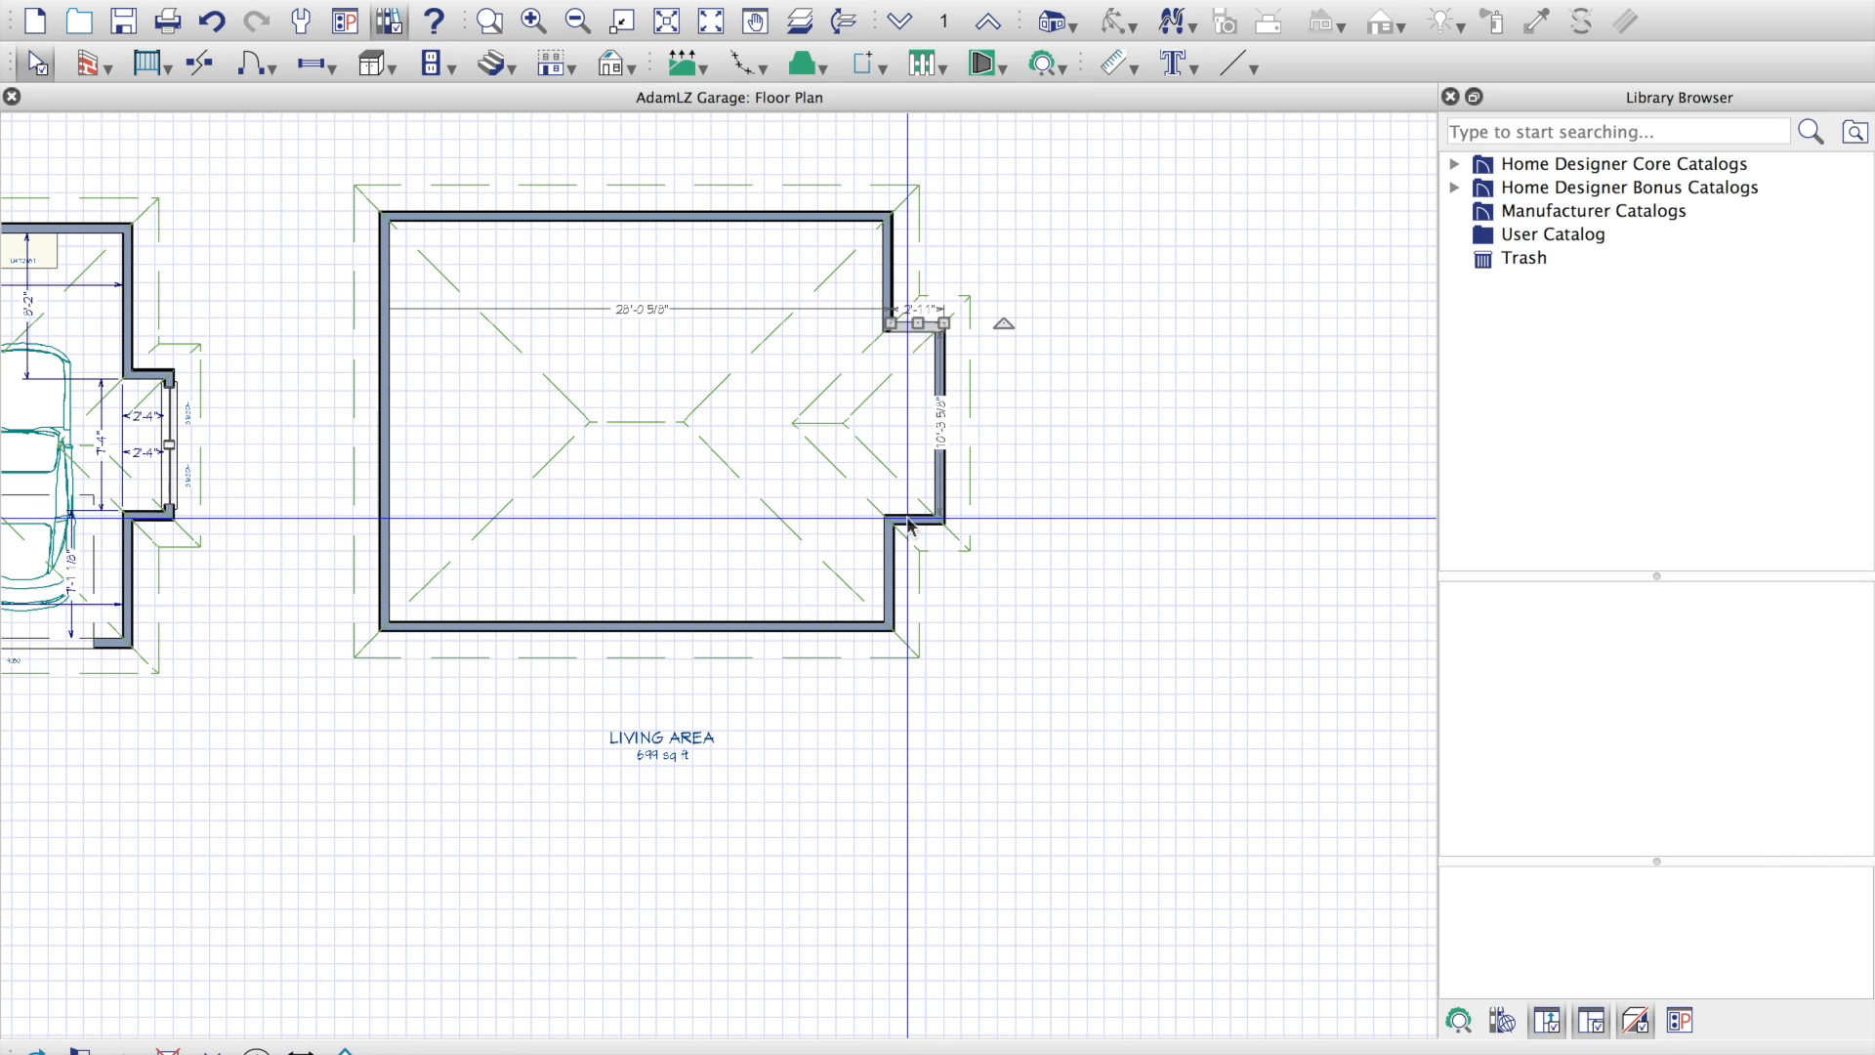
drag(916, 518, 922, 496)
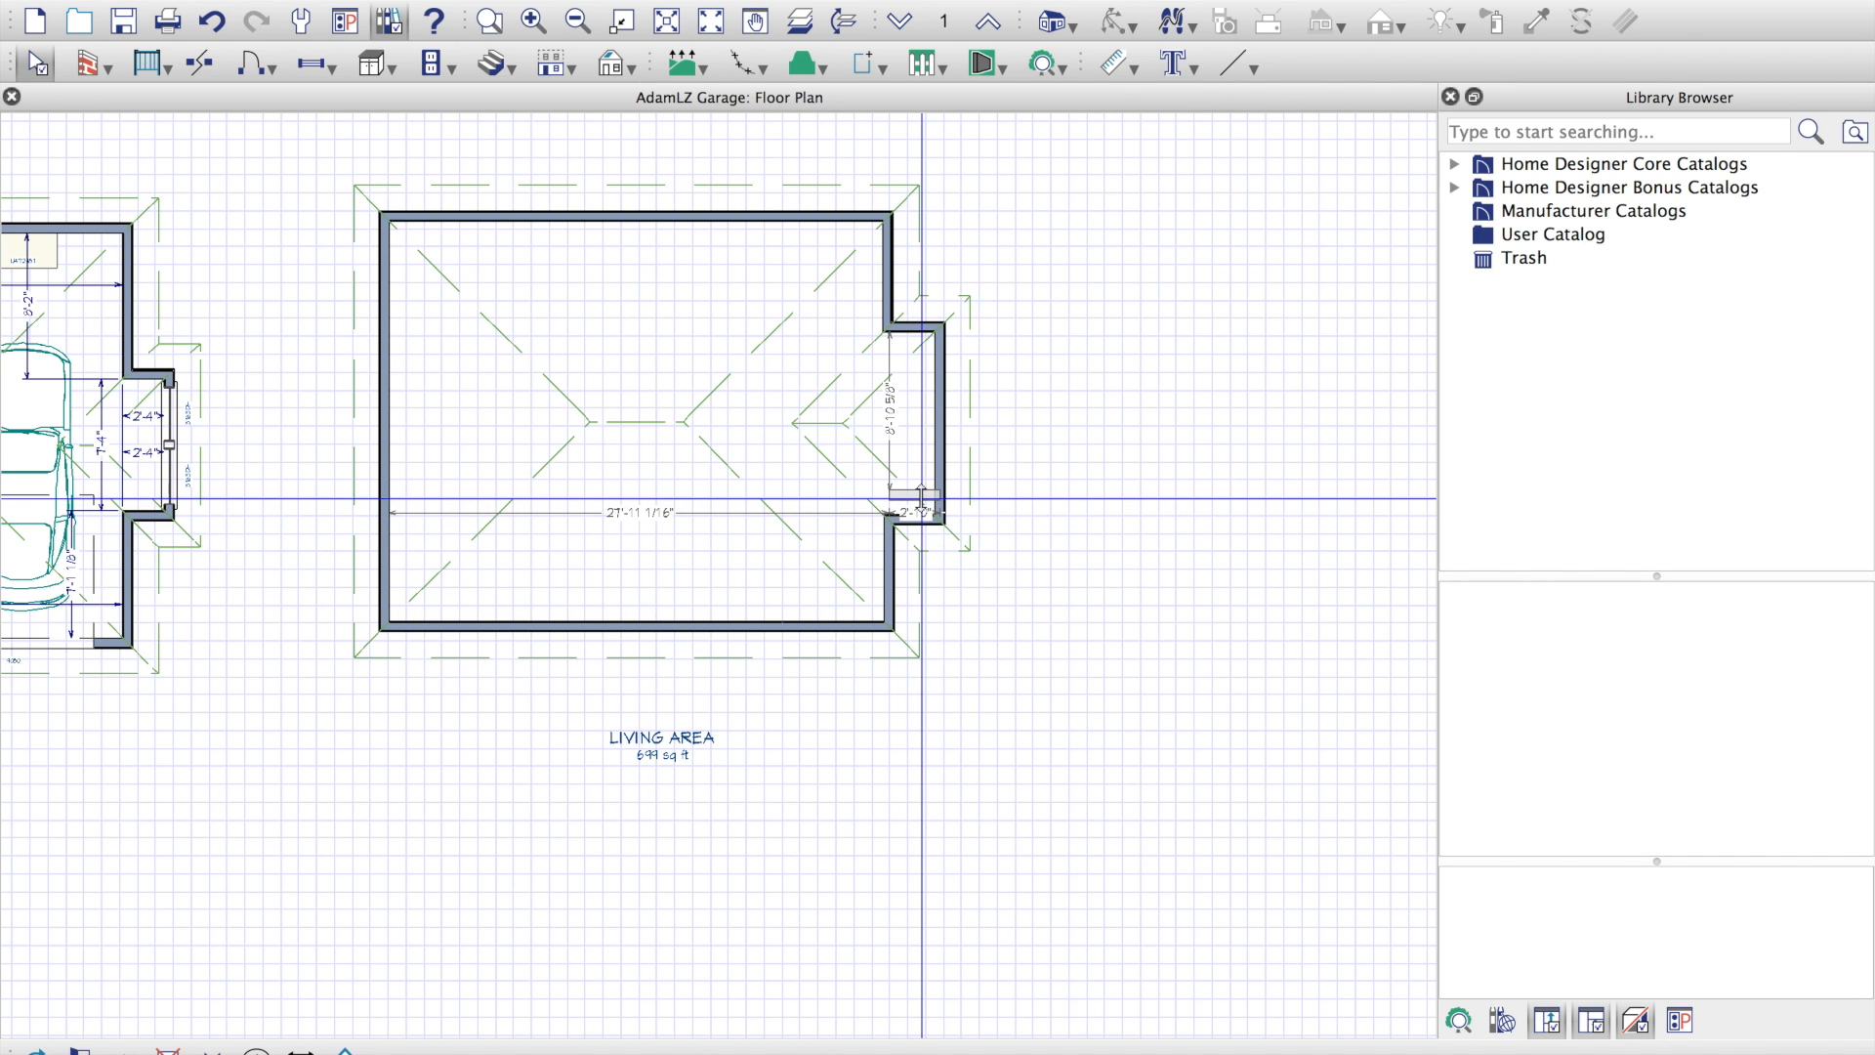
click(911, 322)
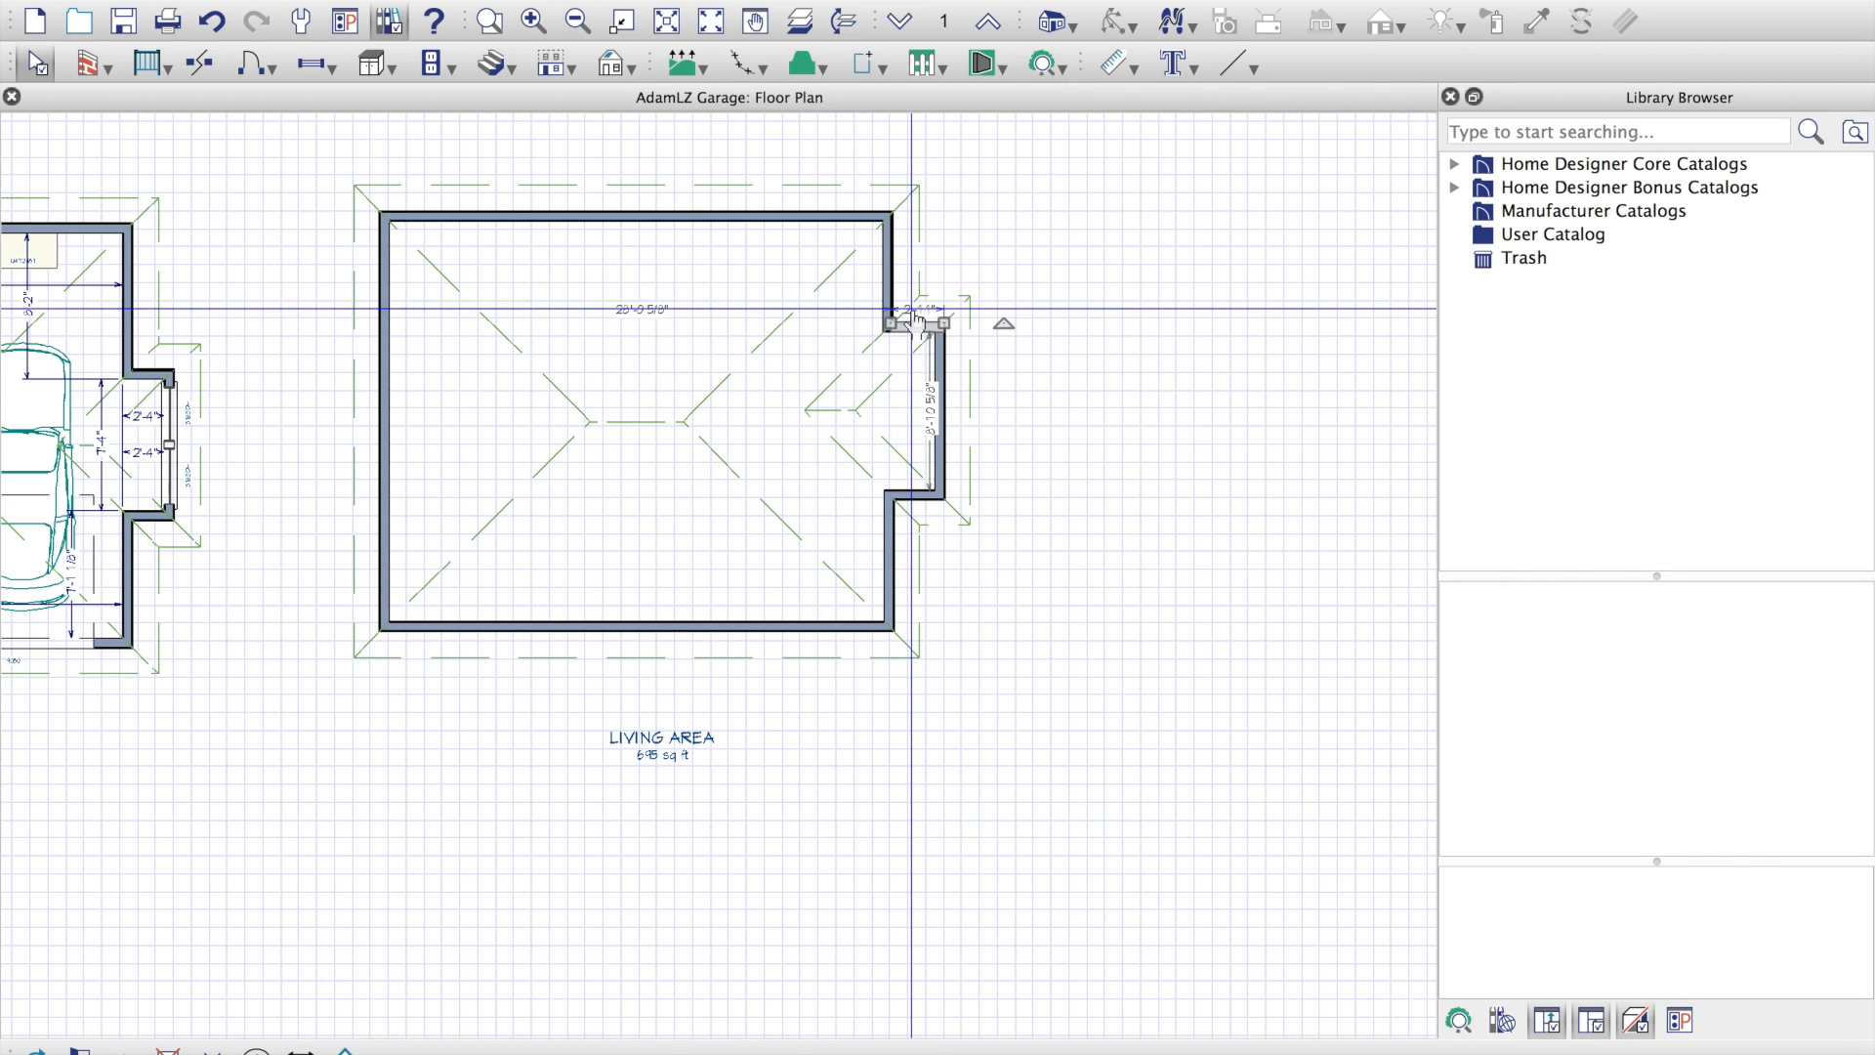
drag(917, 314, 920, 339)
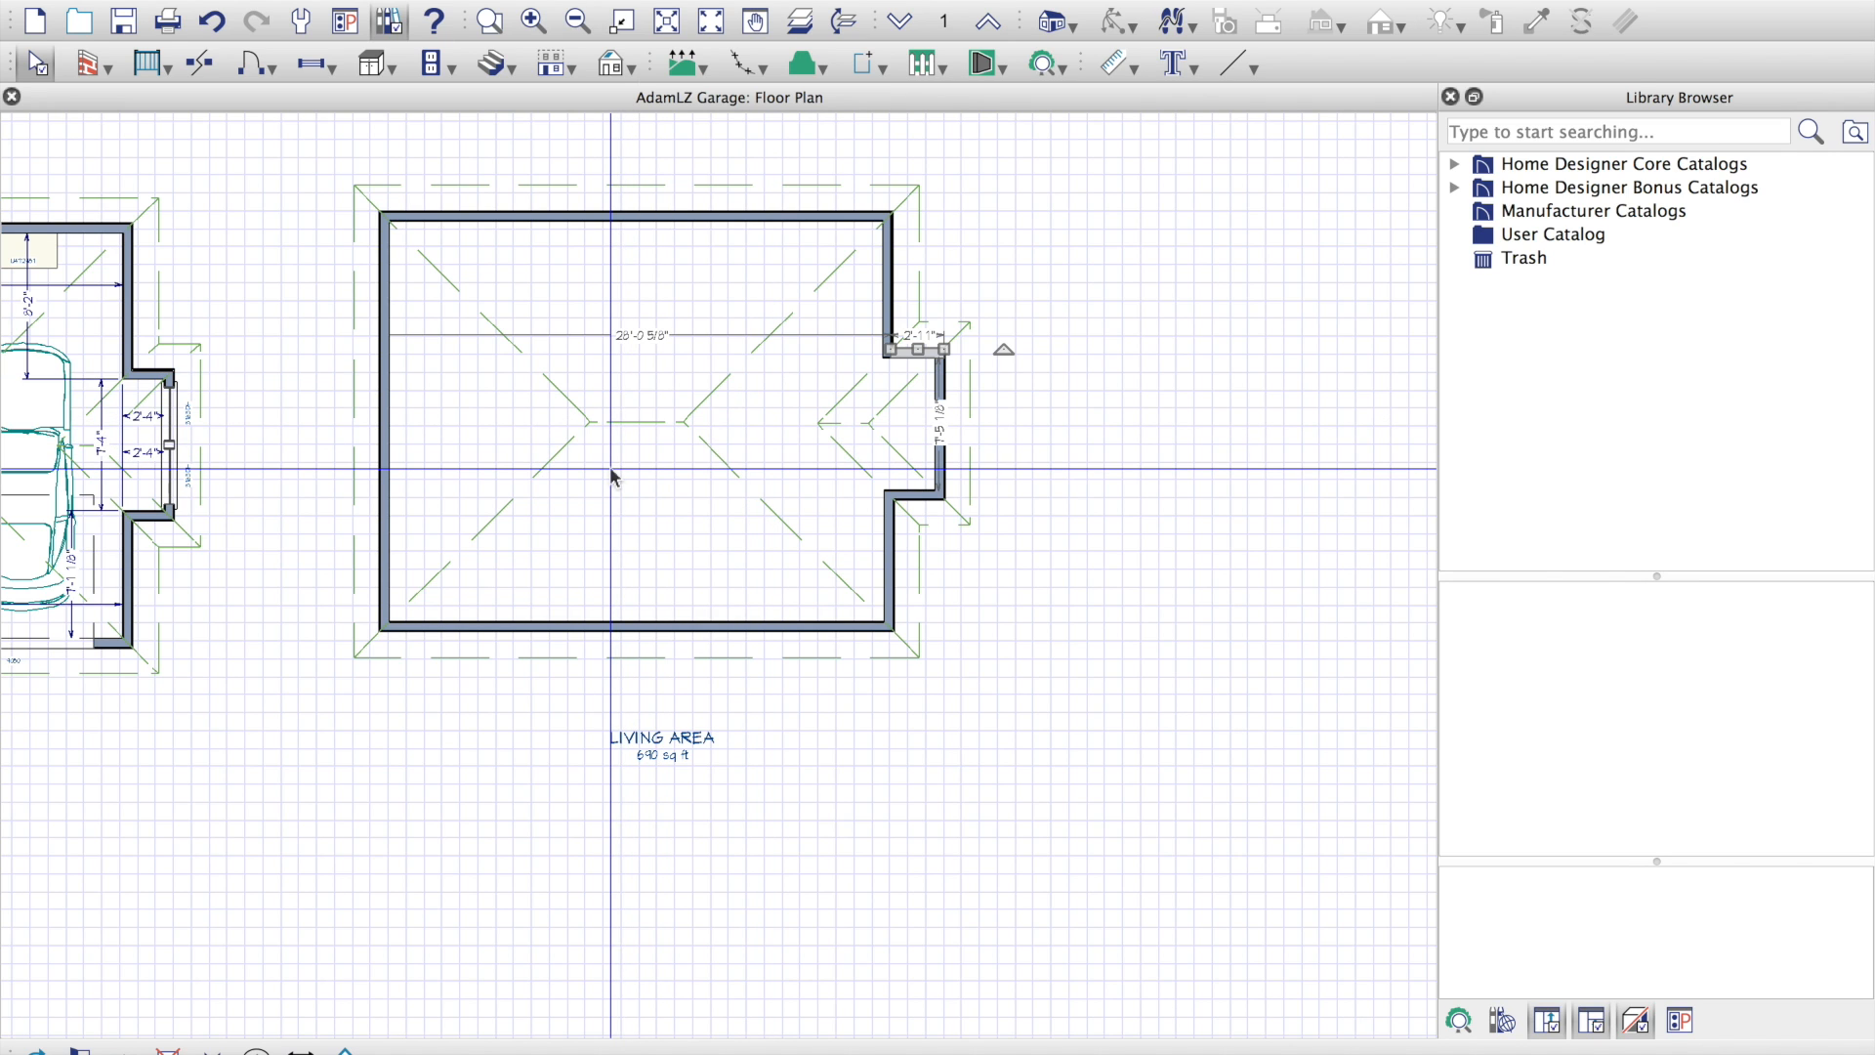
Step: Add automatic interior dimensions to the new garage room
click(649, 425)
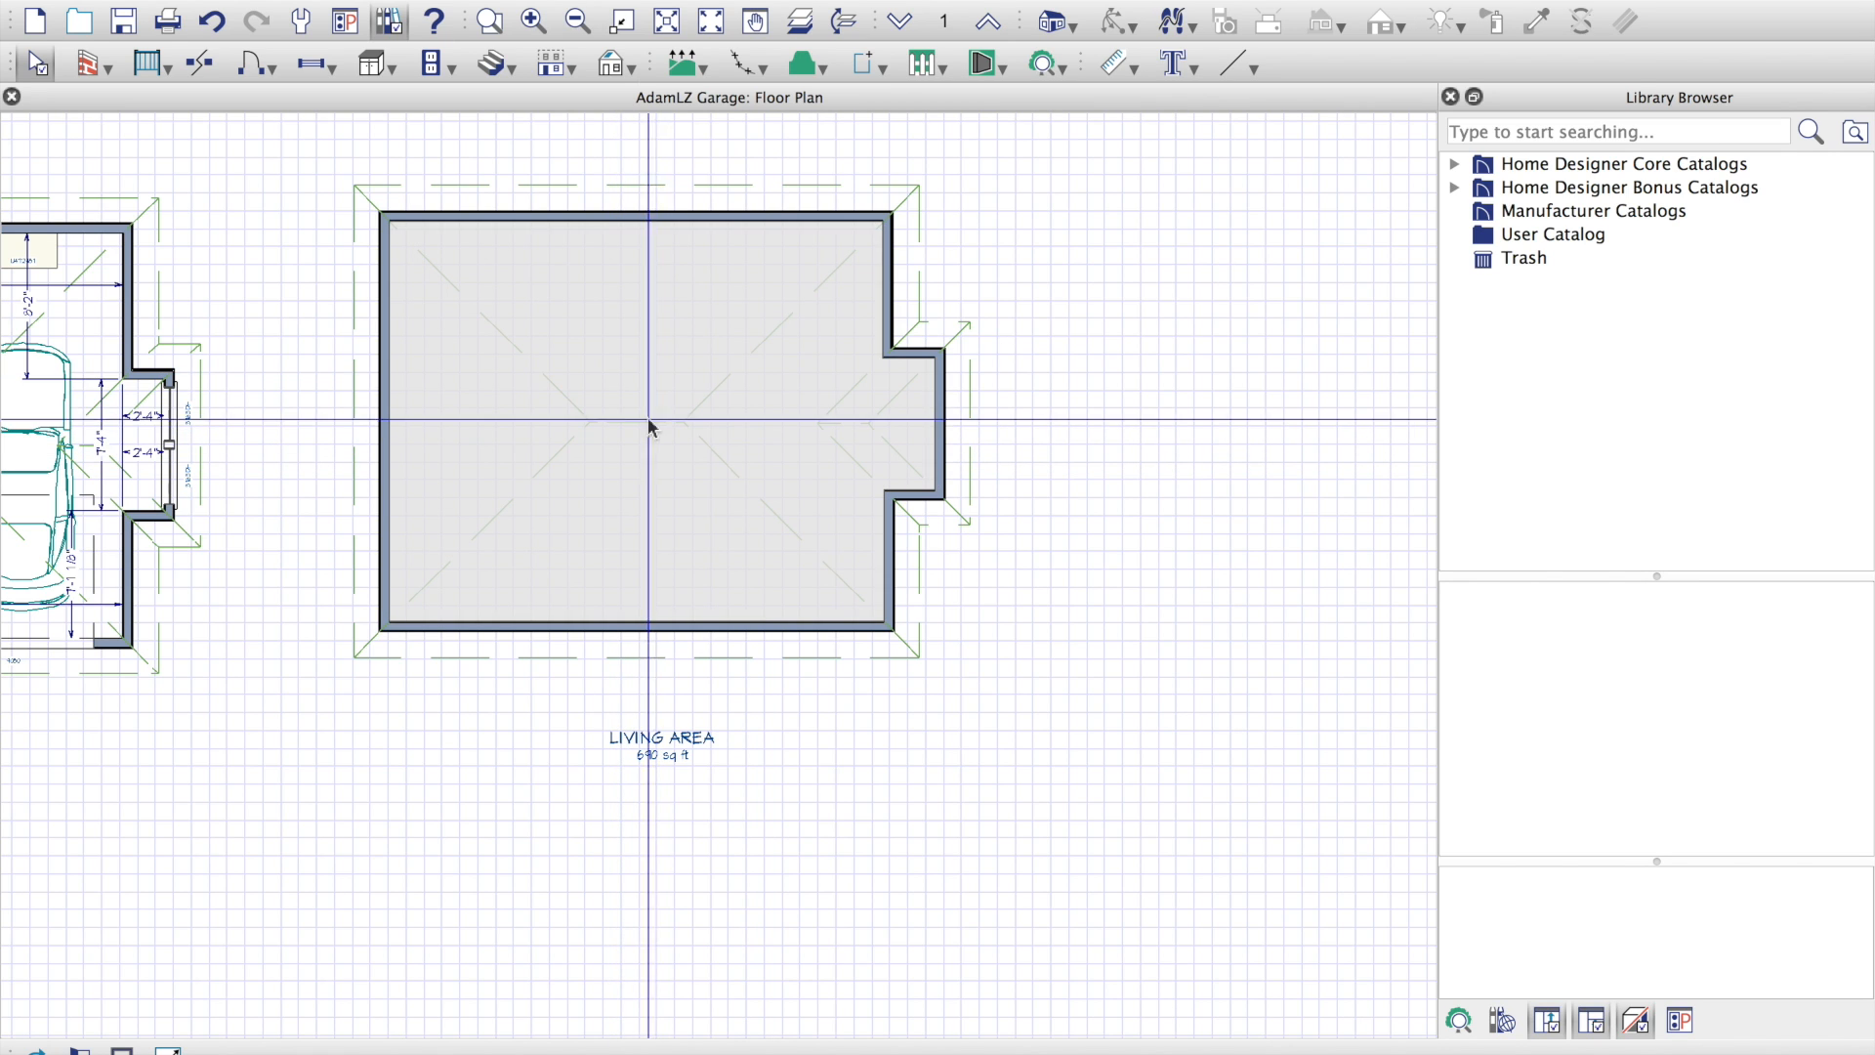
click(1134, 71)
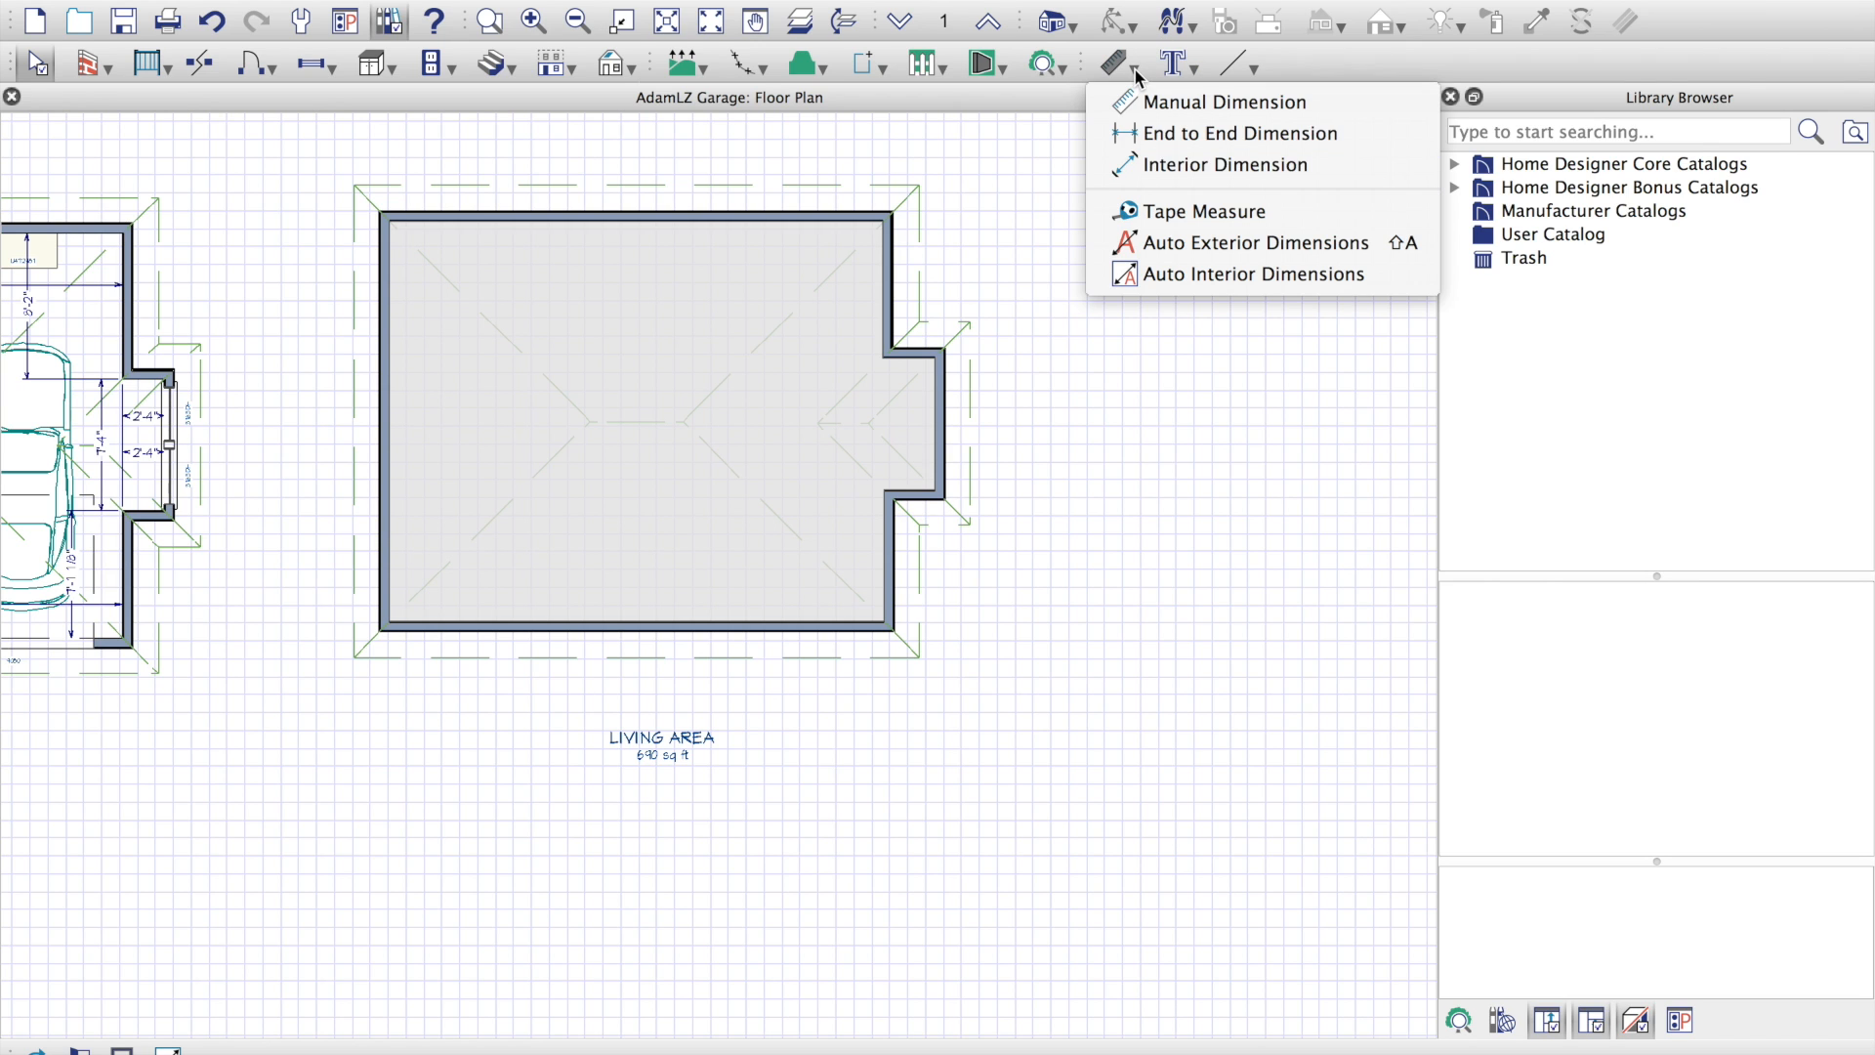
click(1175, 275)
scroll(745, 377, up, 3)
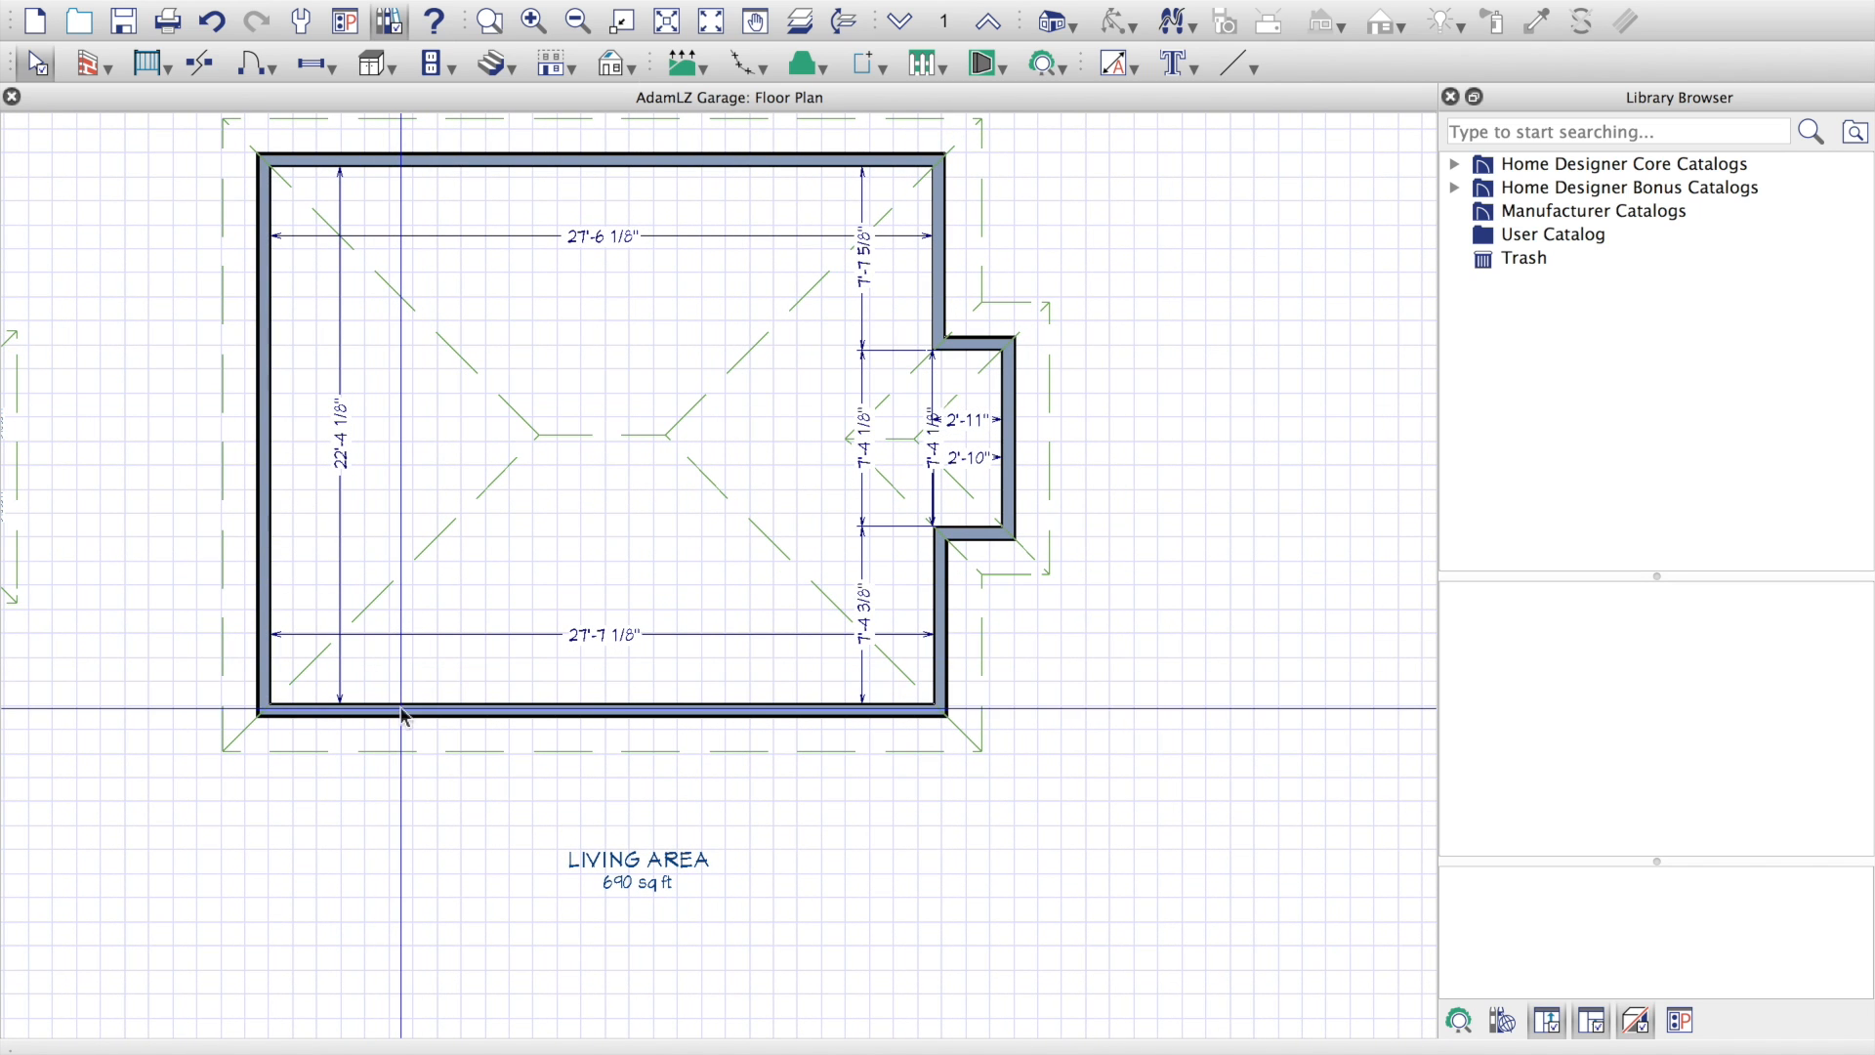
Step: Move the new garage's left wall outward so that the upper inside width is about 30'-6"
click(262, 394)
drag(262, 435, 186, 436)
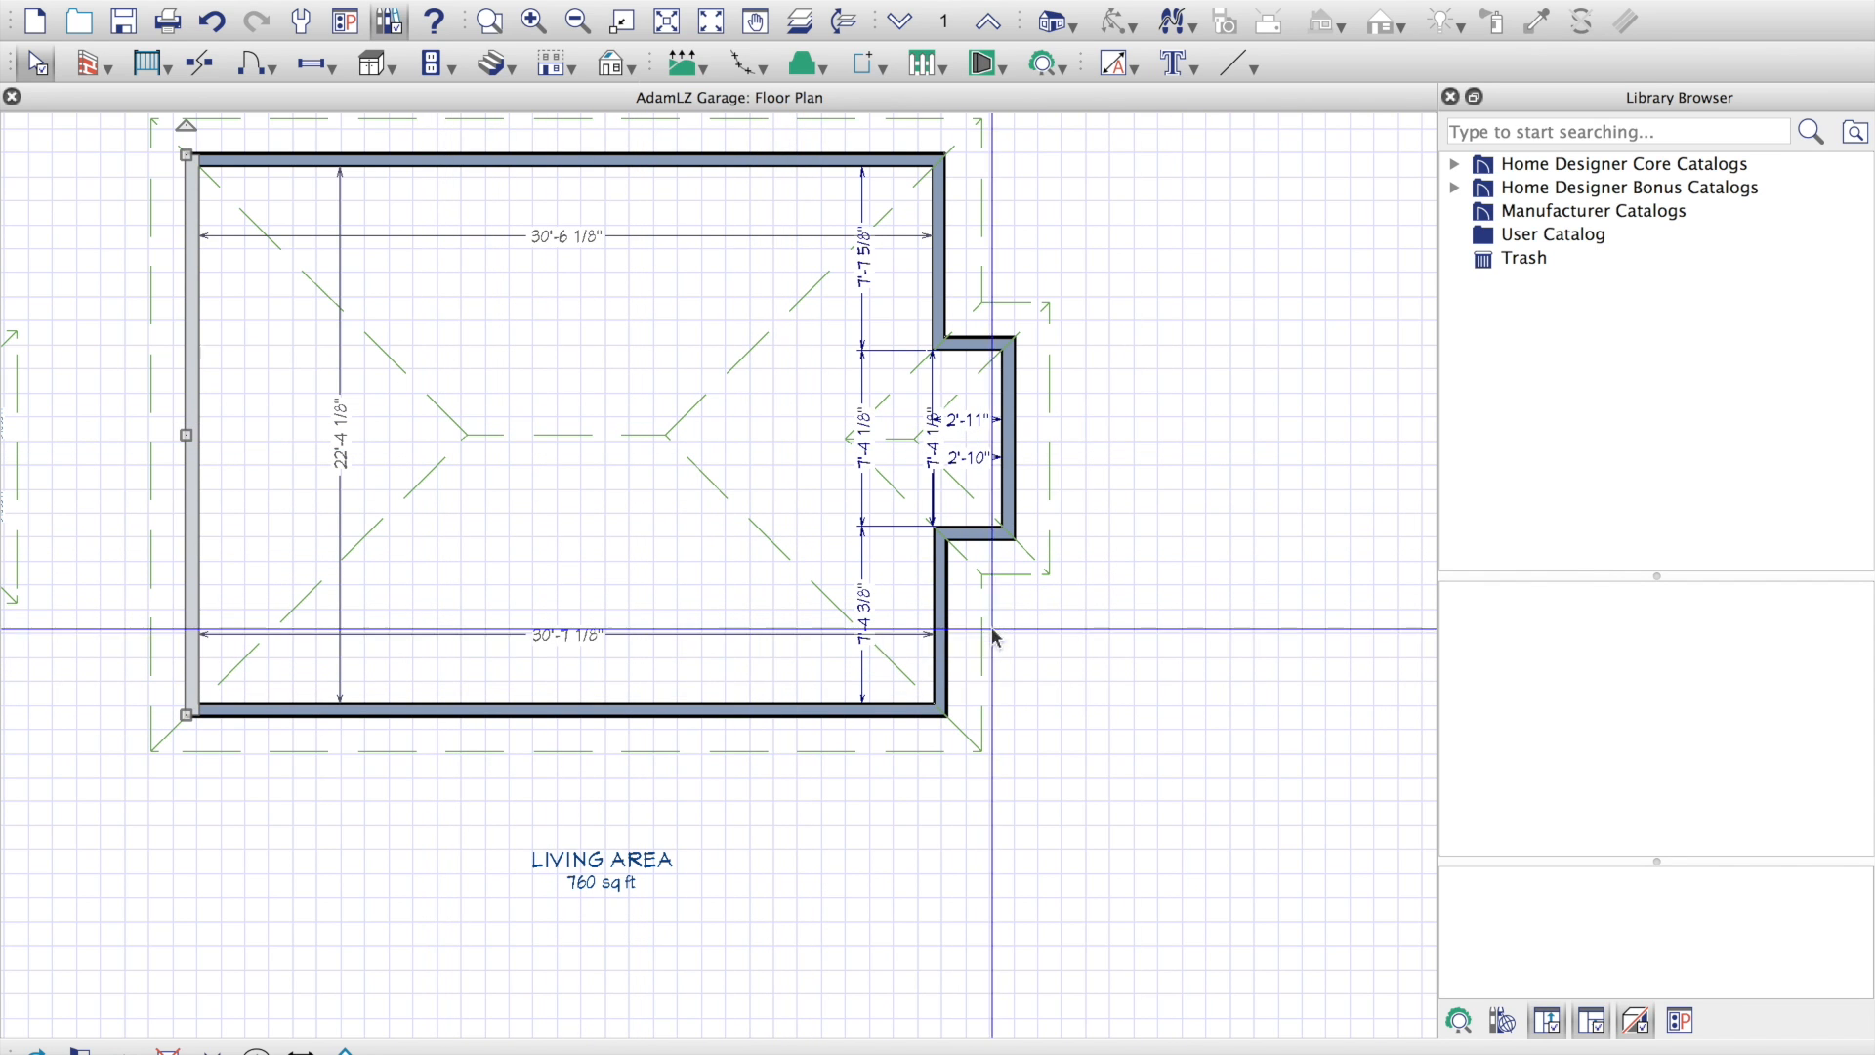
click(1079, 694)
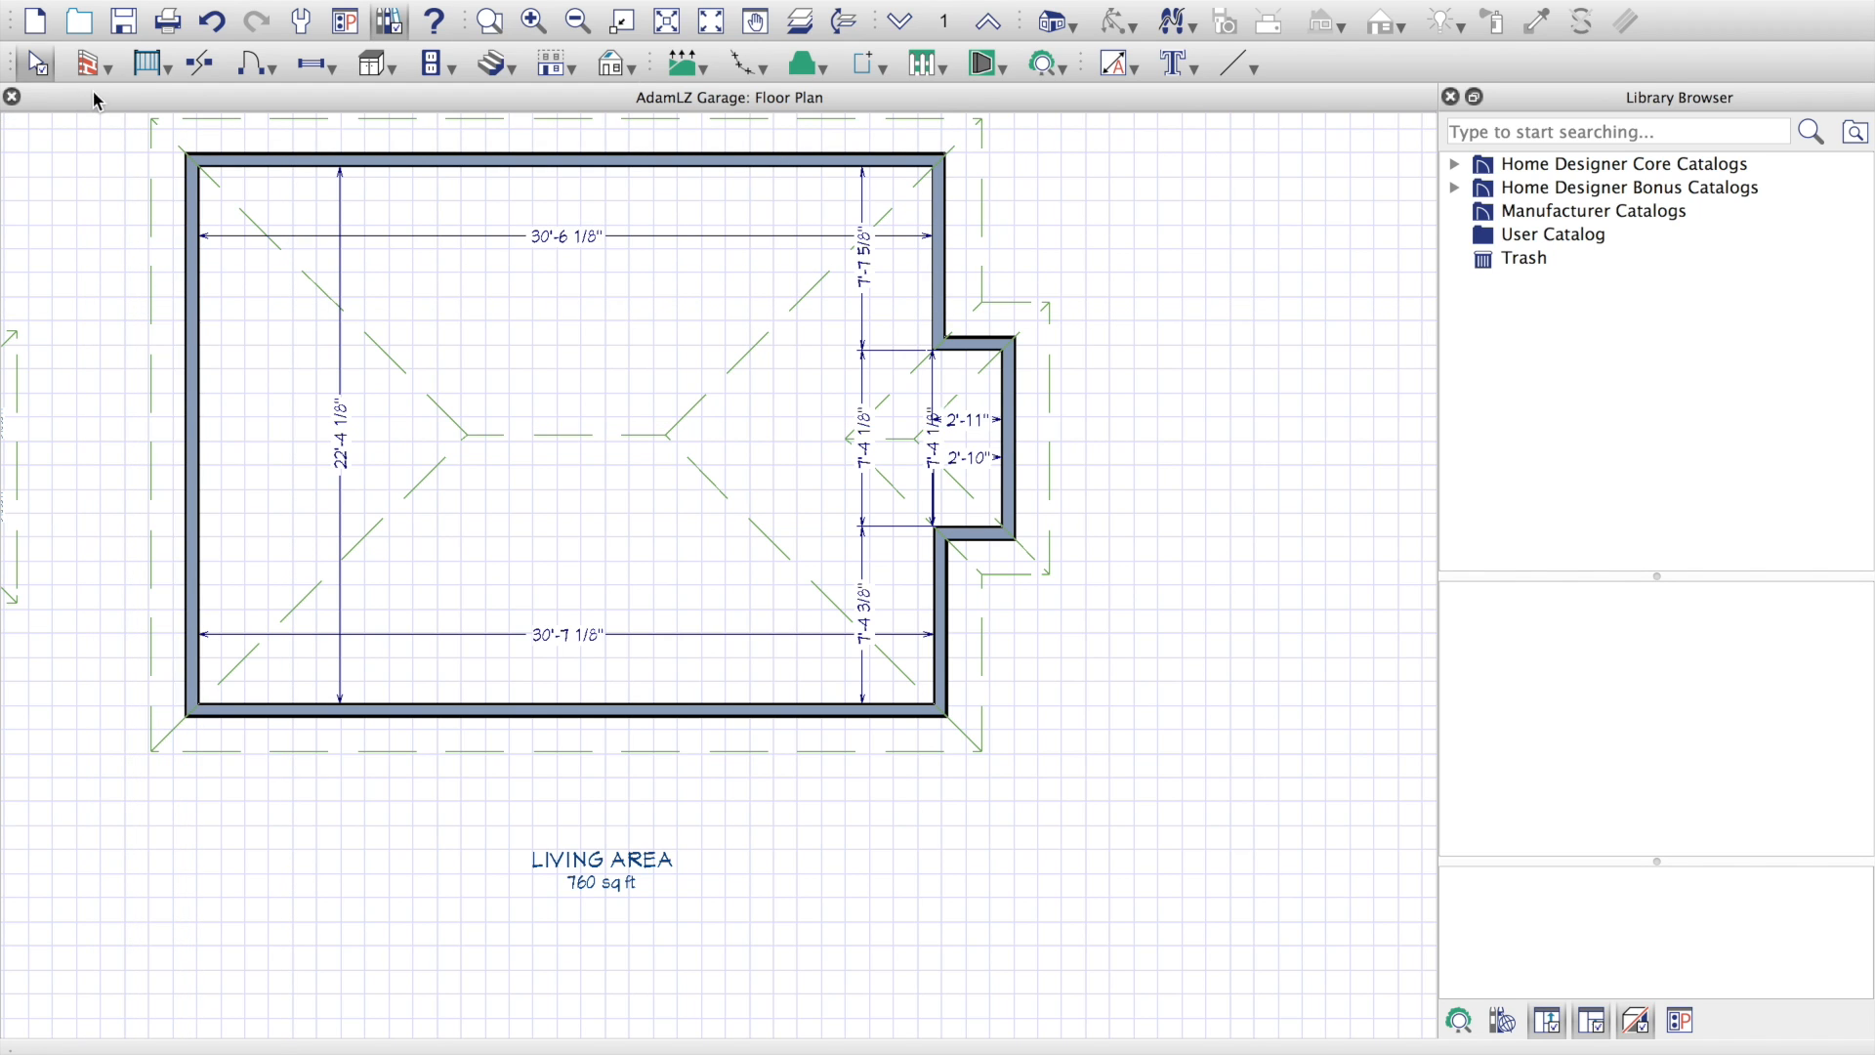
Step: Place a hinged door in the left wall near its lower end, swinging outward
click(151, 65)
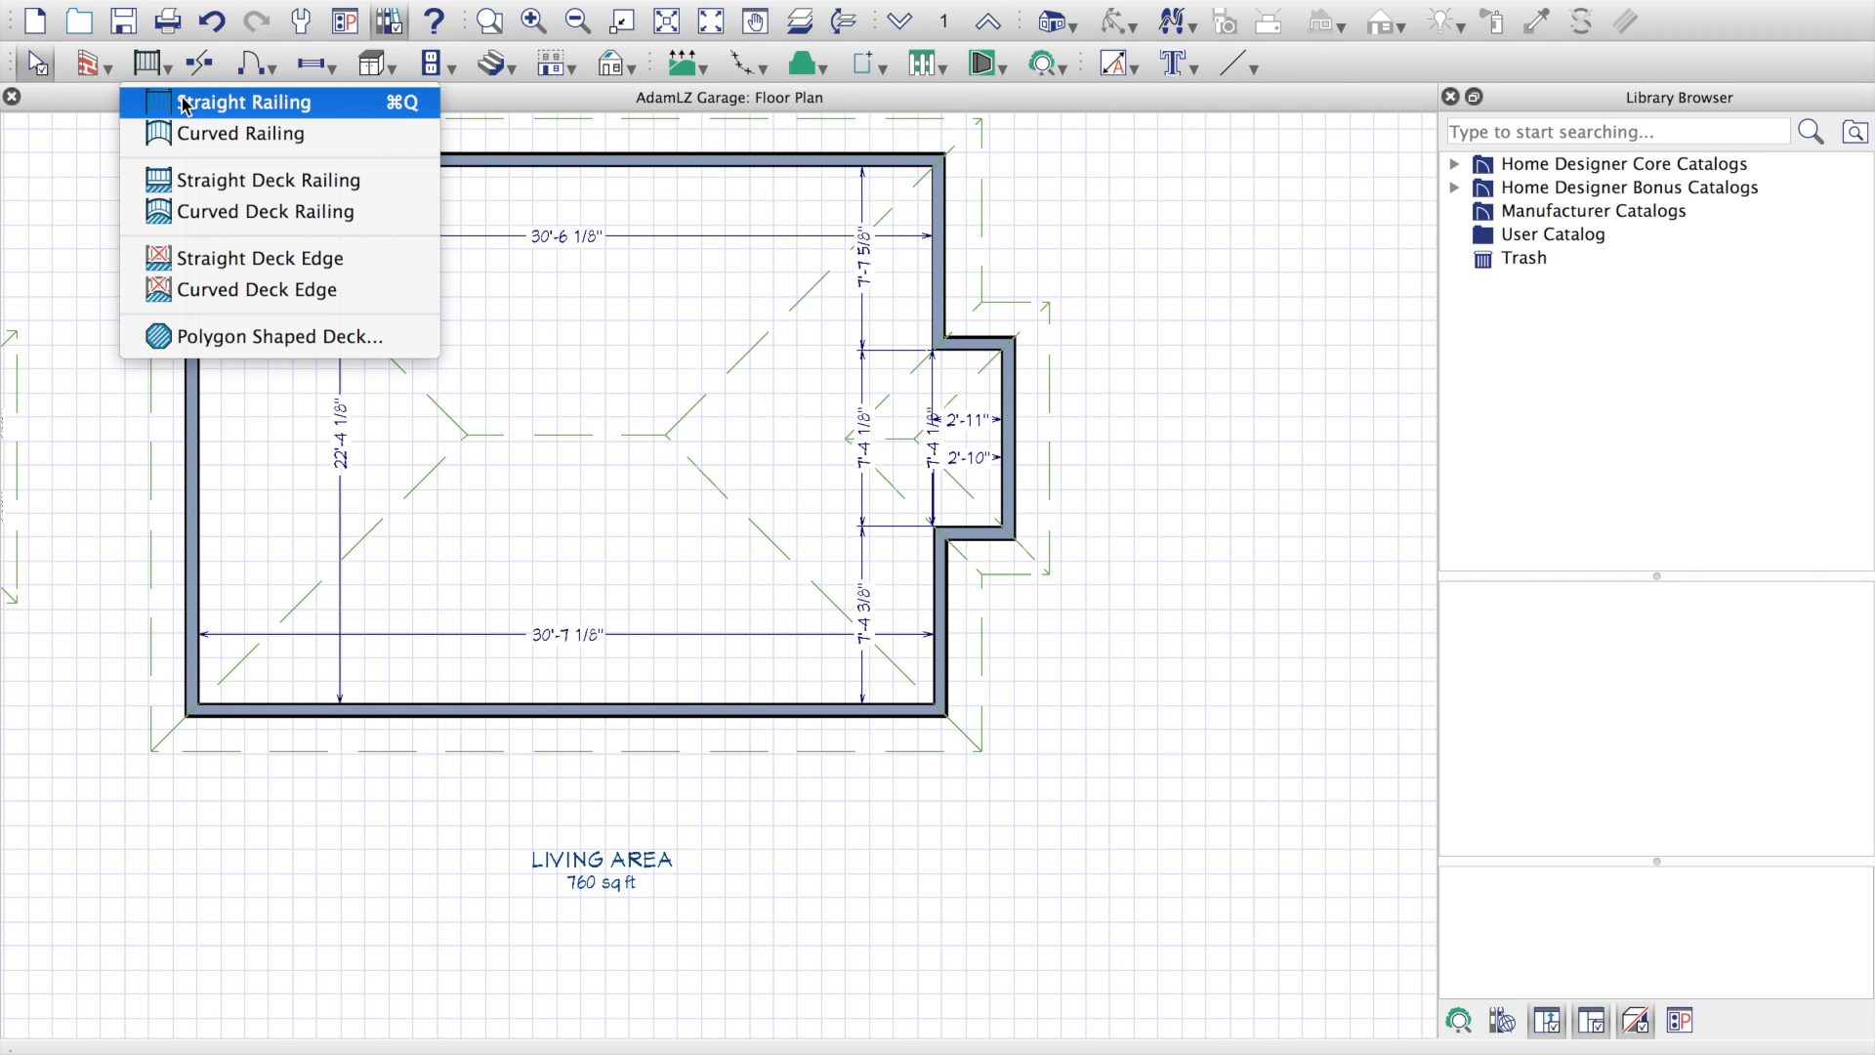
click(278, 69)
click(289, 103)
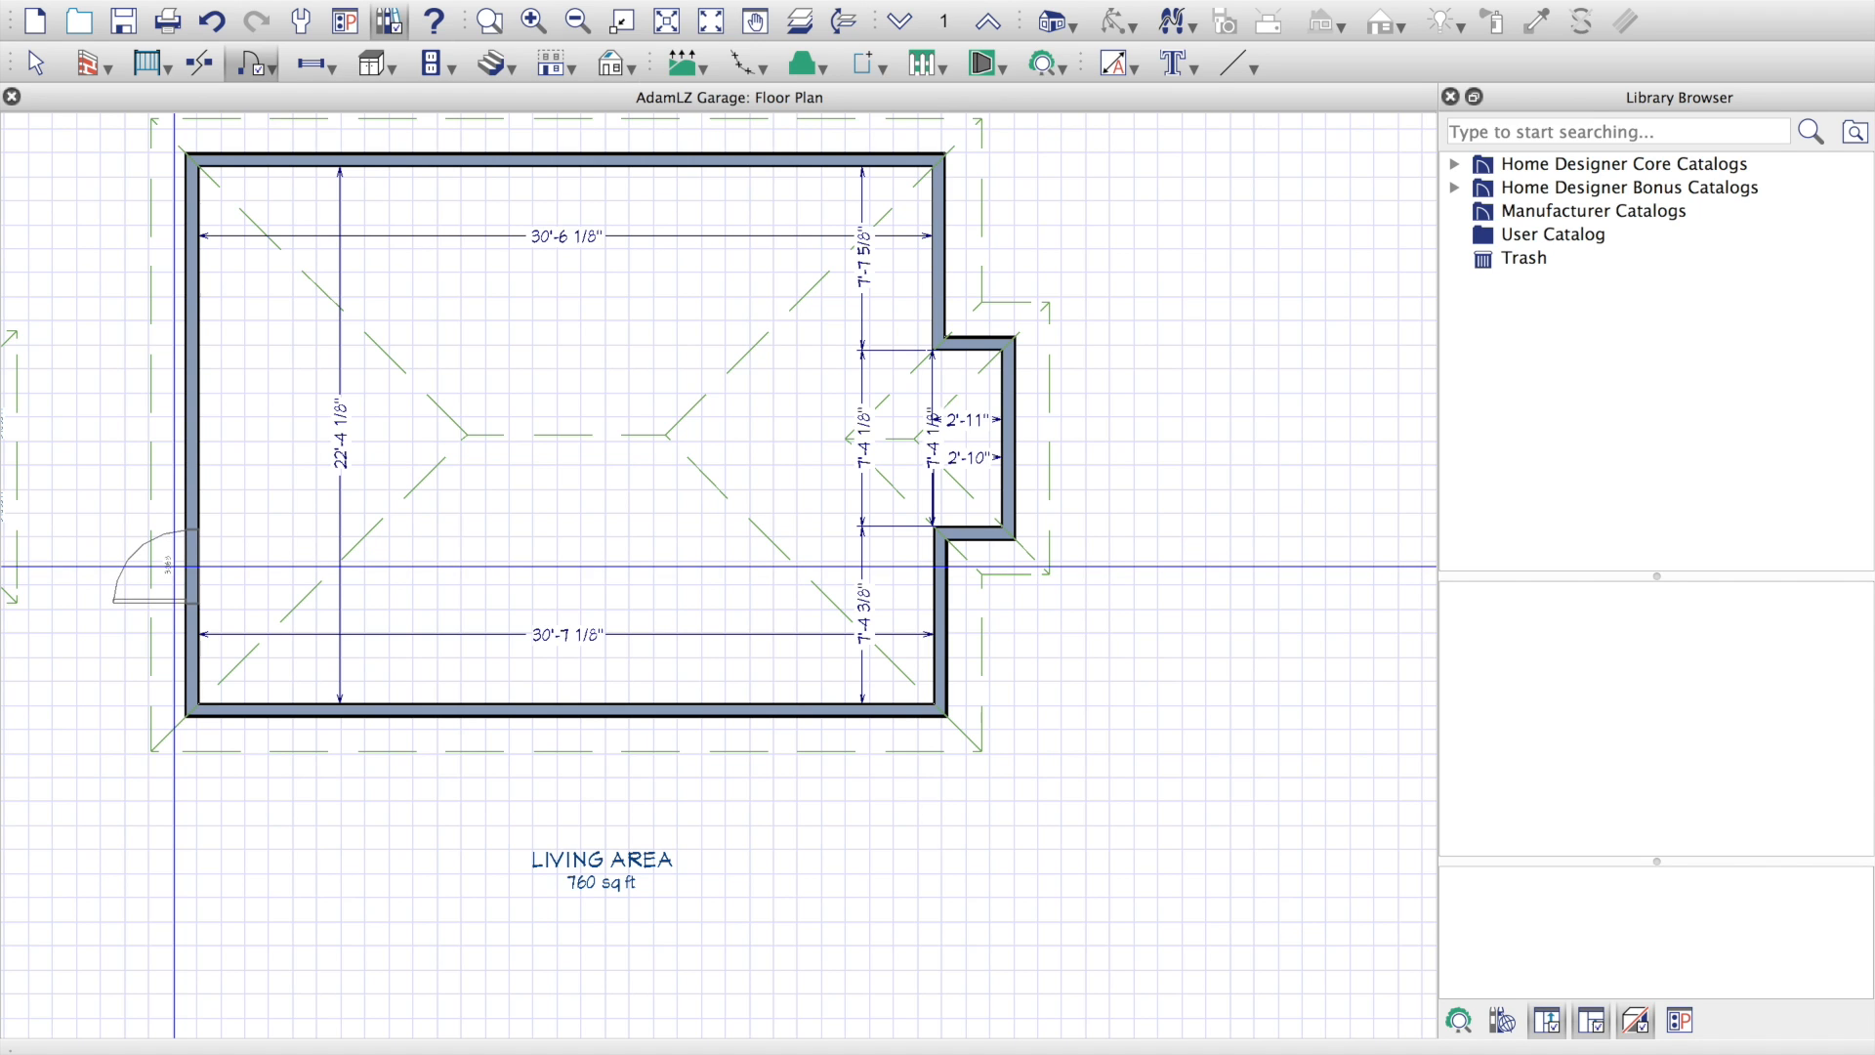
Step: Place a garage door about 9 feet wide in the lower wall, near the left corner
click(272, 69)
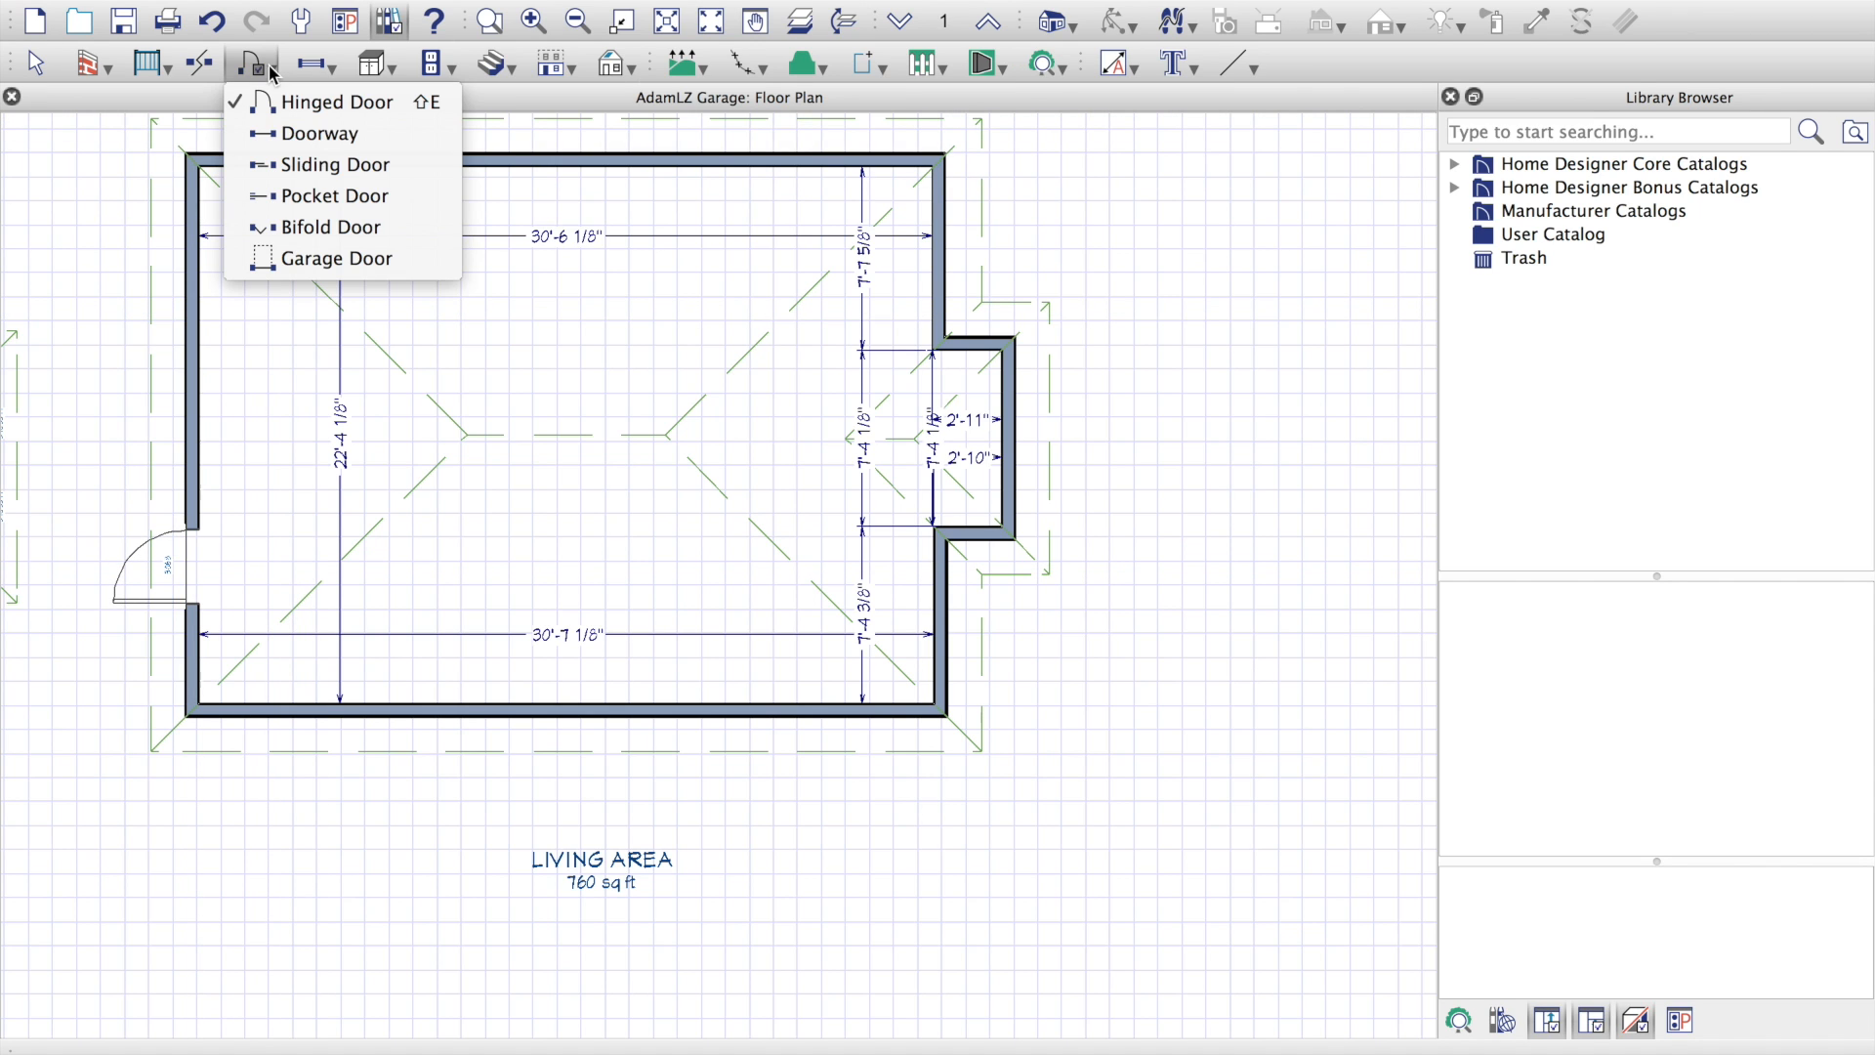
click(301, 258)
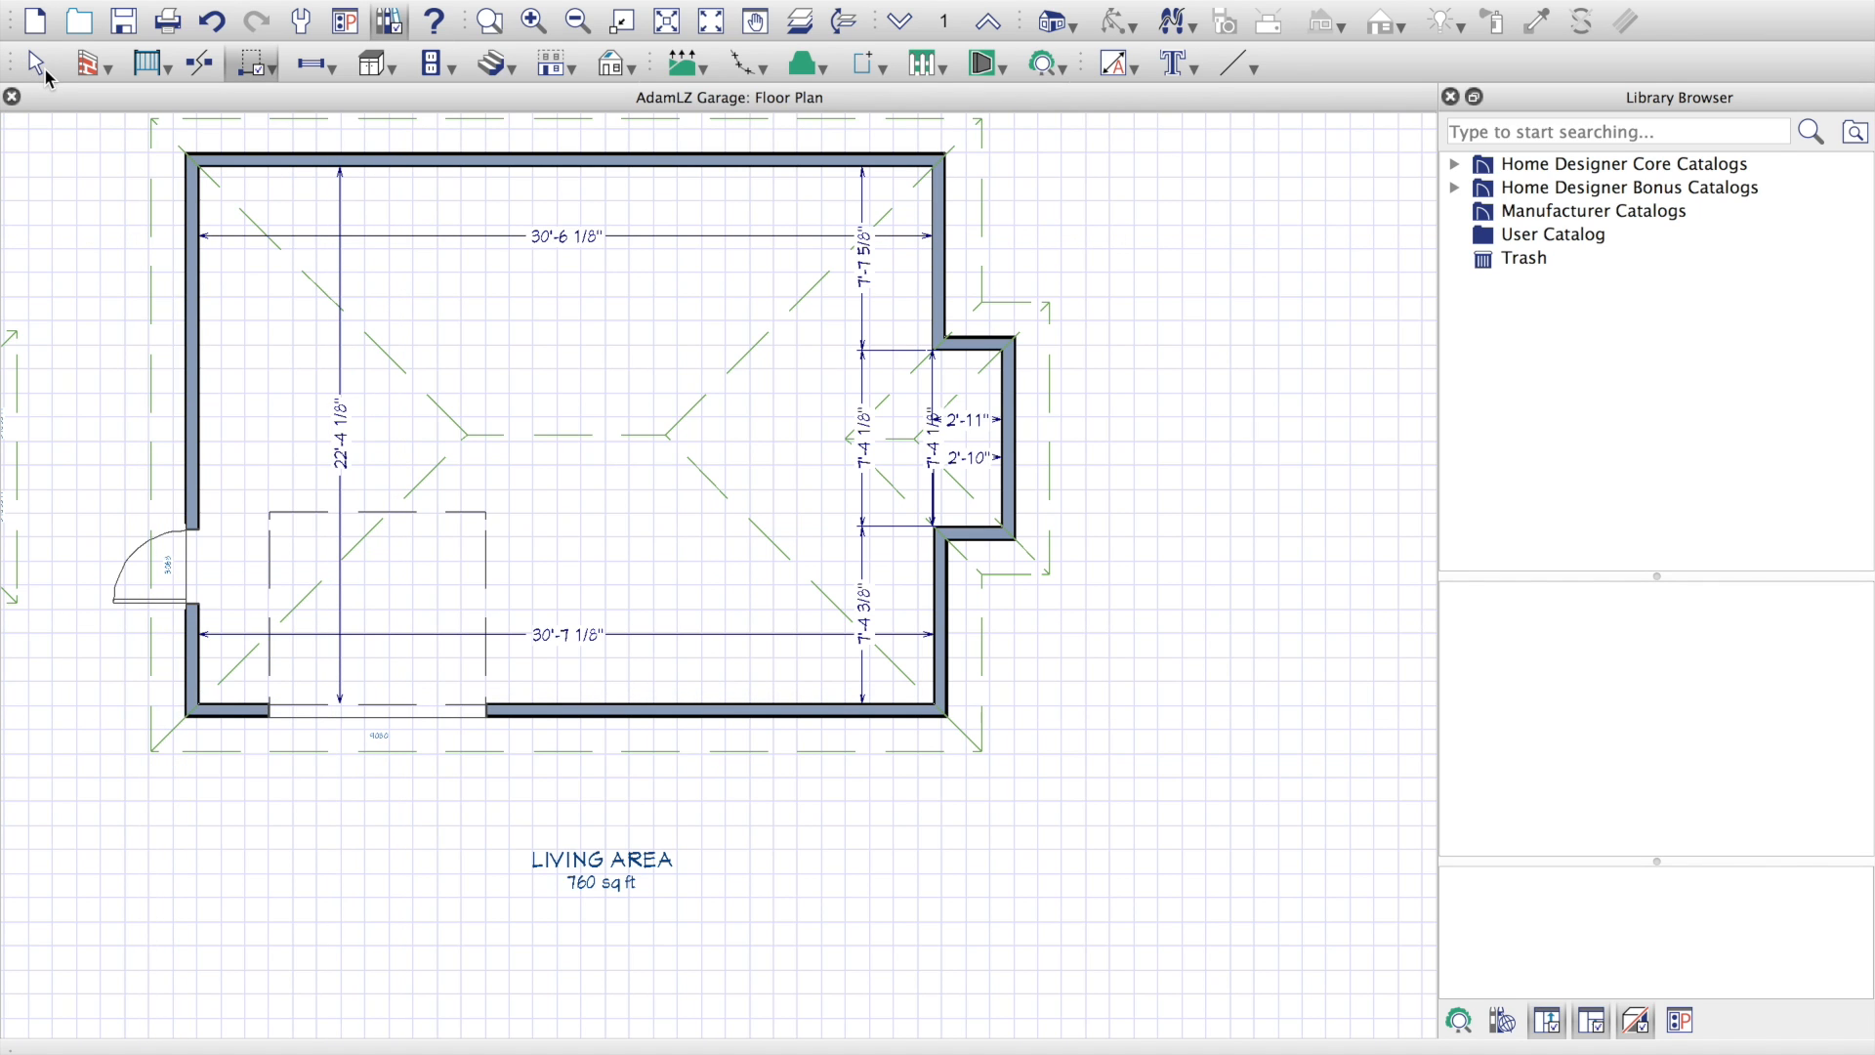
click(39, 71)
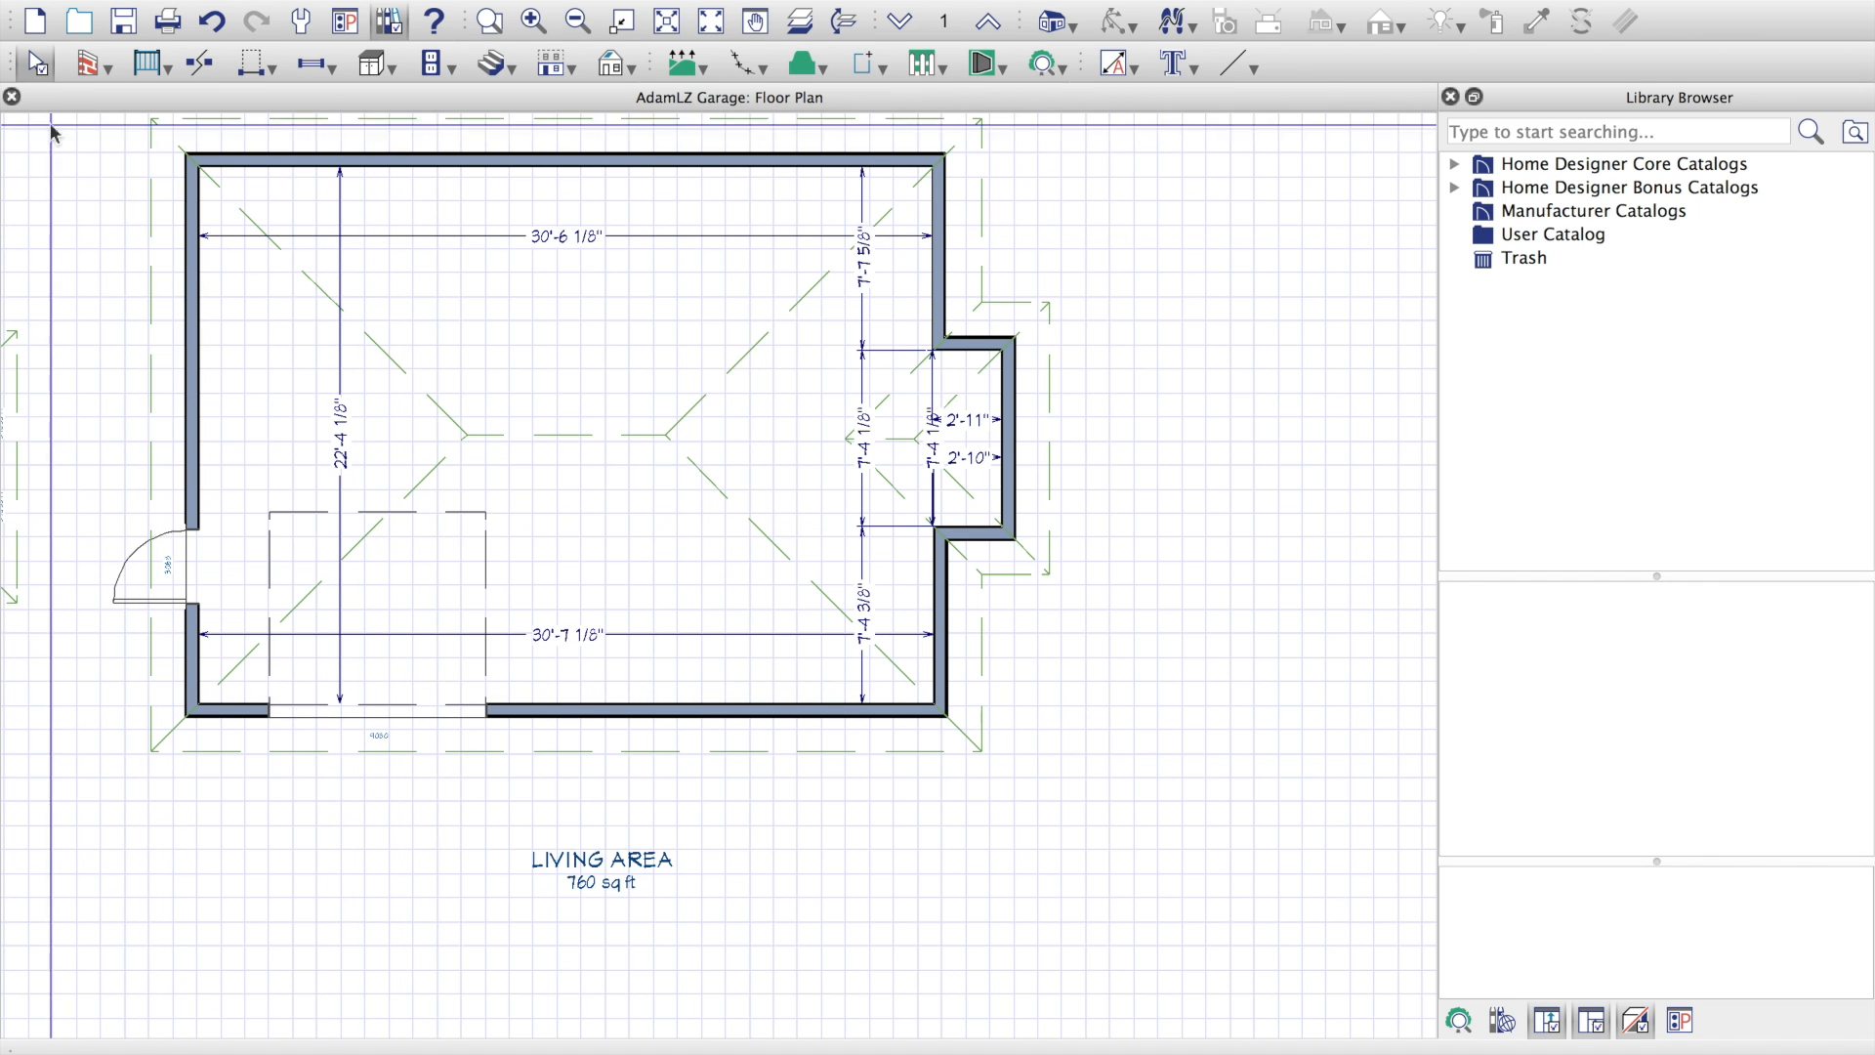
Step: Set the garage door's width to 216" and move it along the lower wall to about 3' from the left corner
click(376, 722)
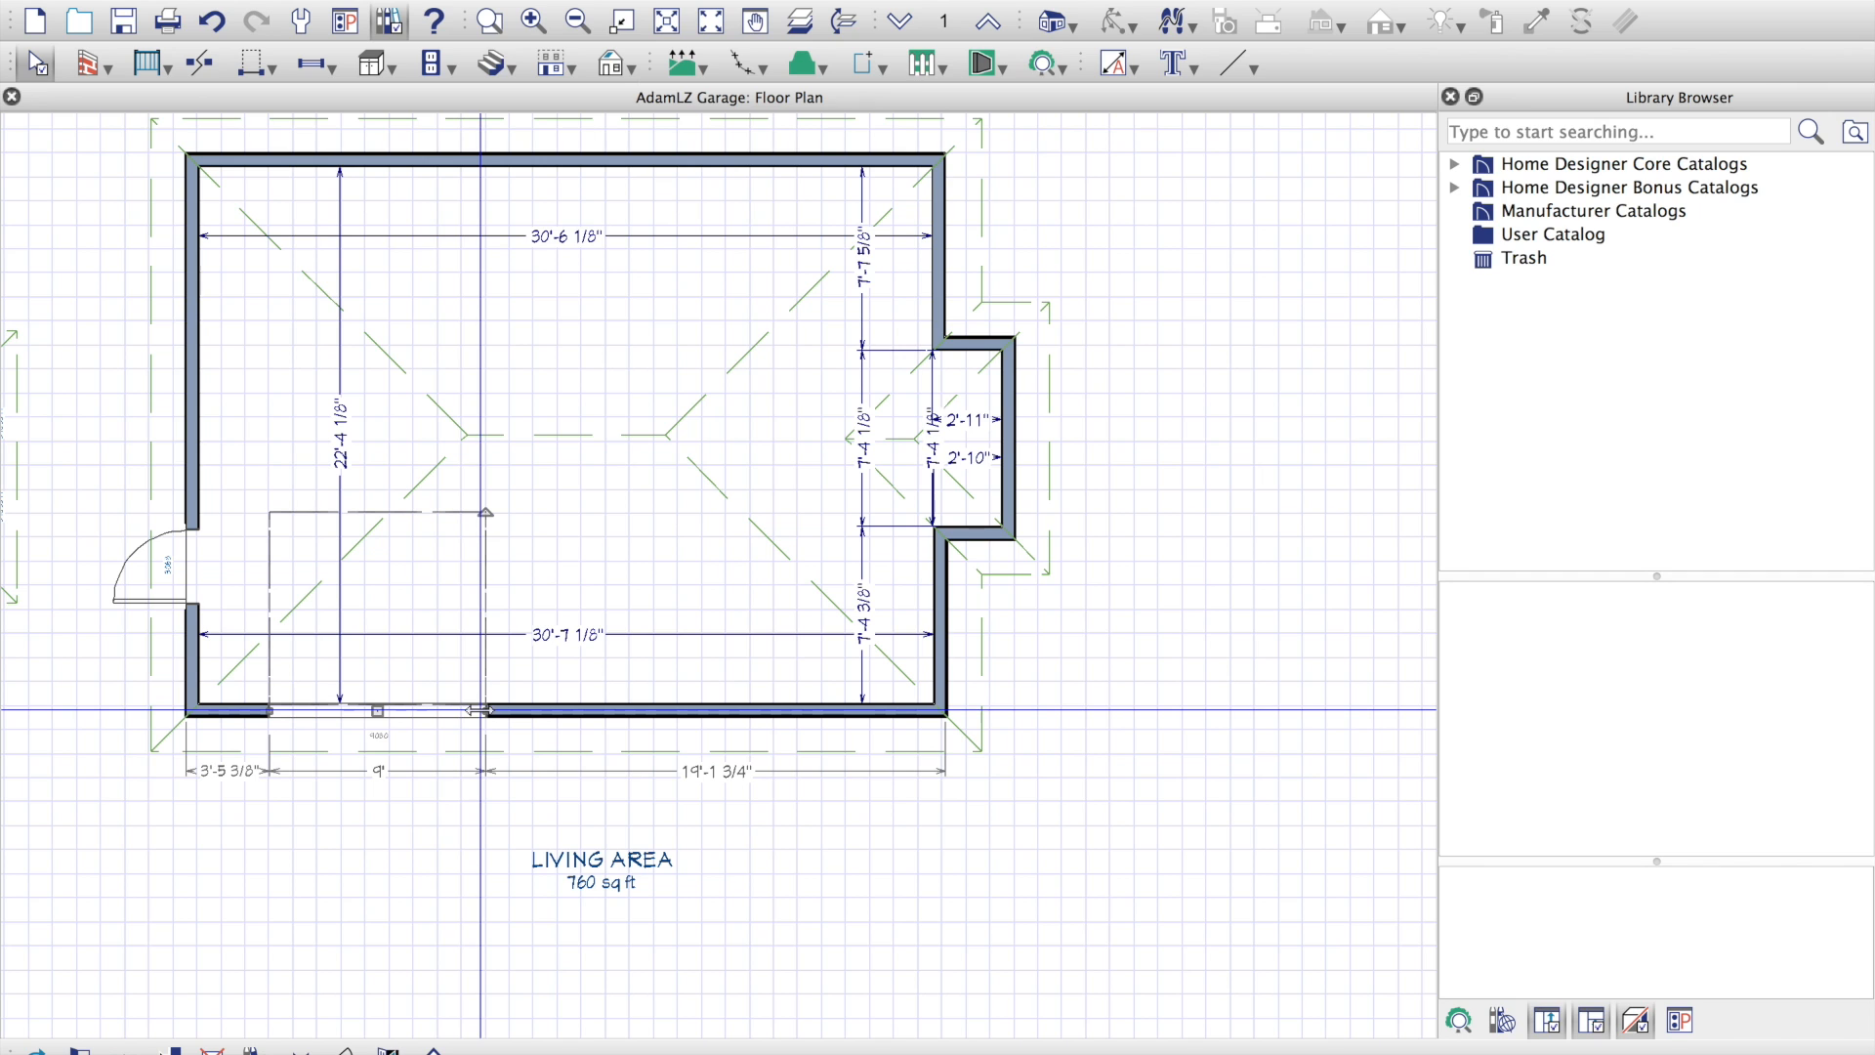
drag(482, 710, 545, 711)
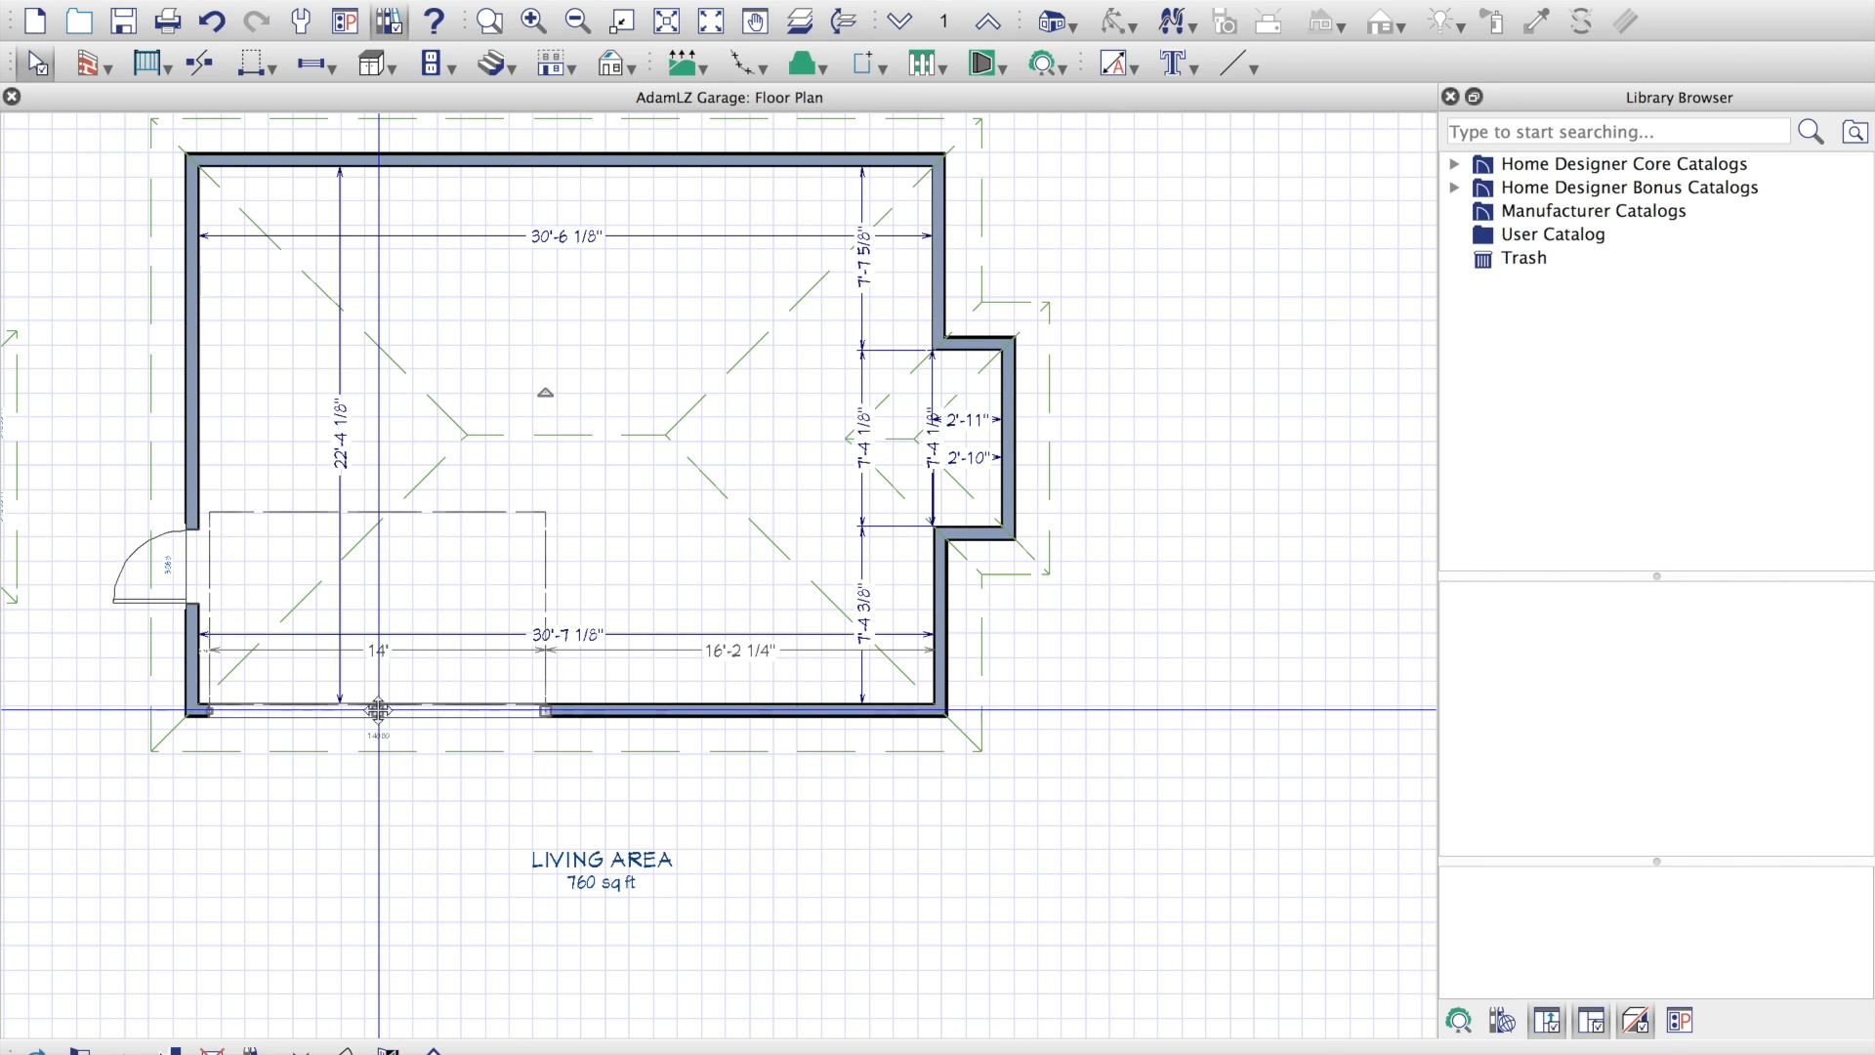
double_click(379, 711)
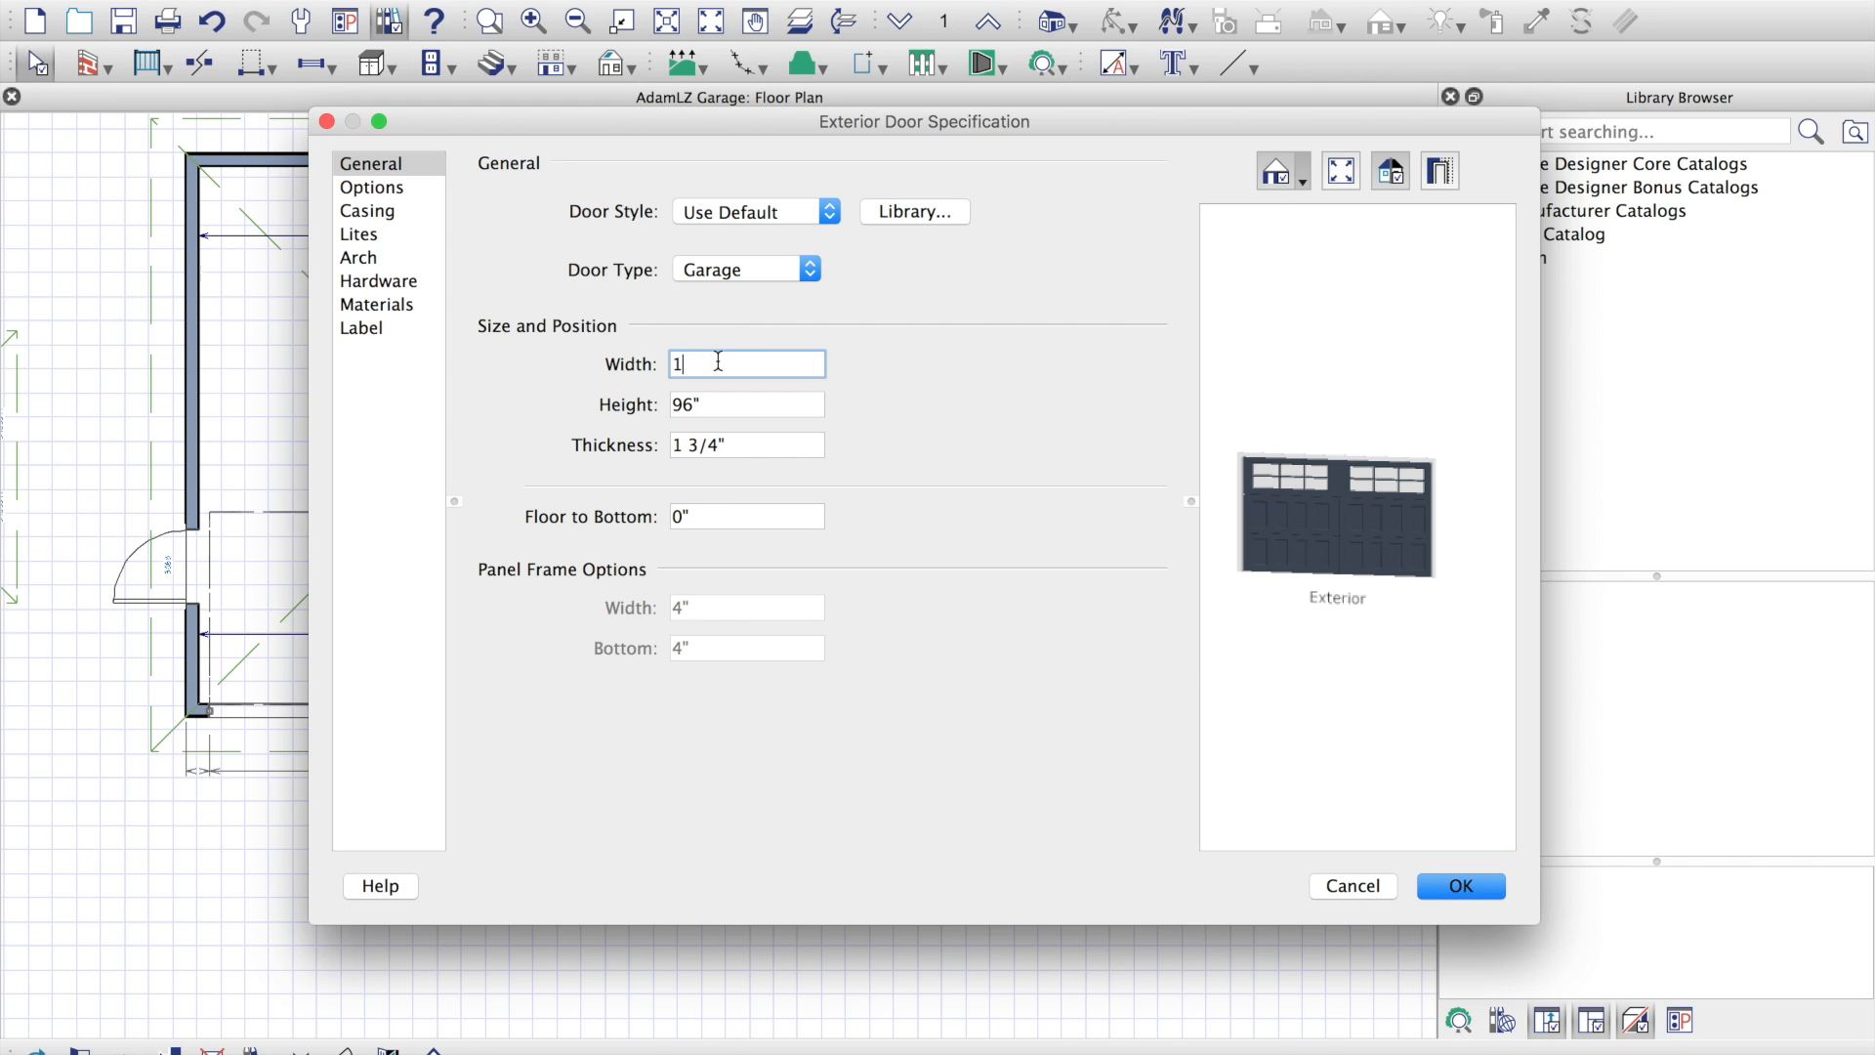
click(770, 445)
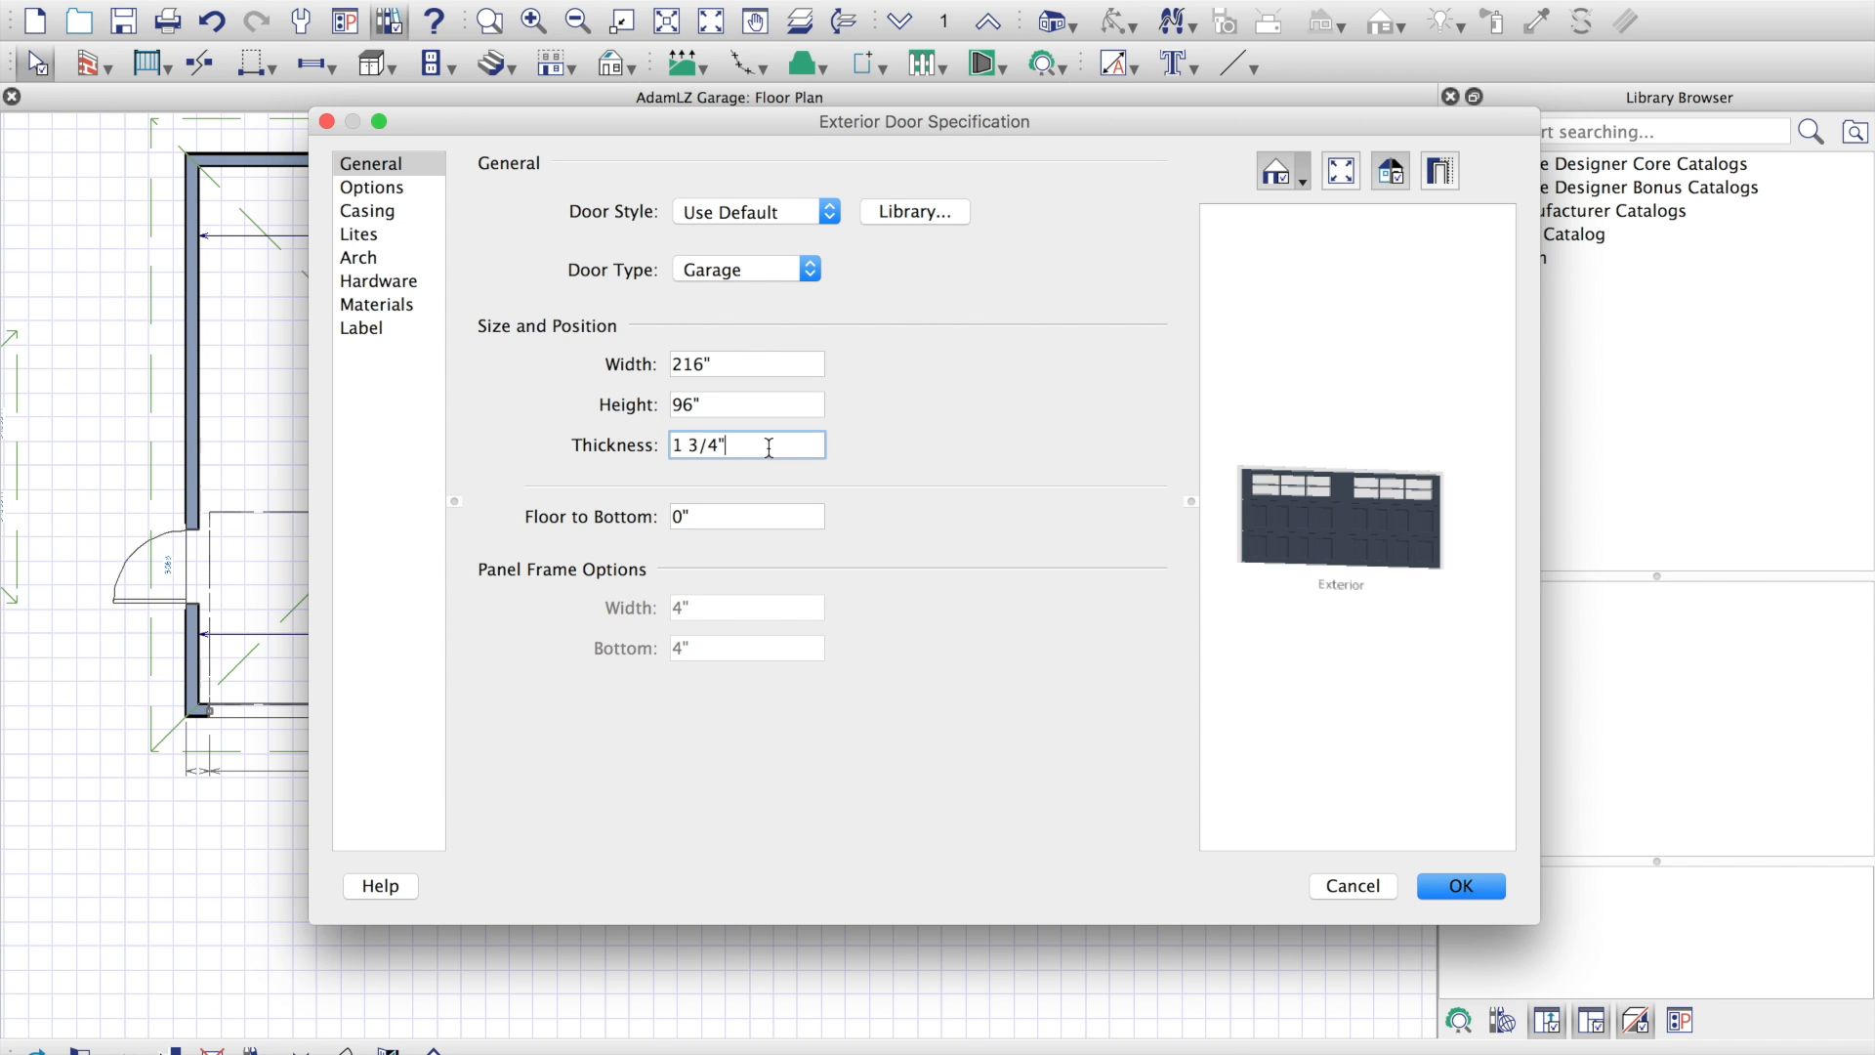
click(1442, 887)
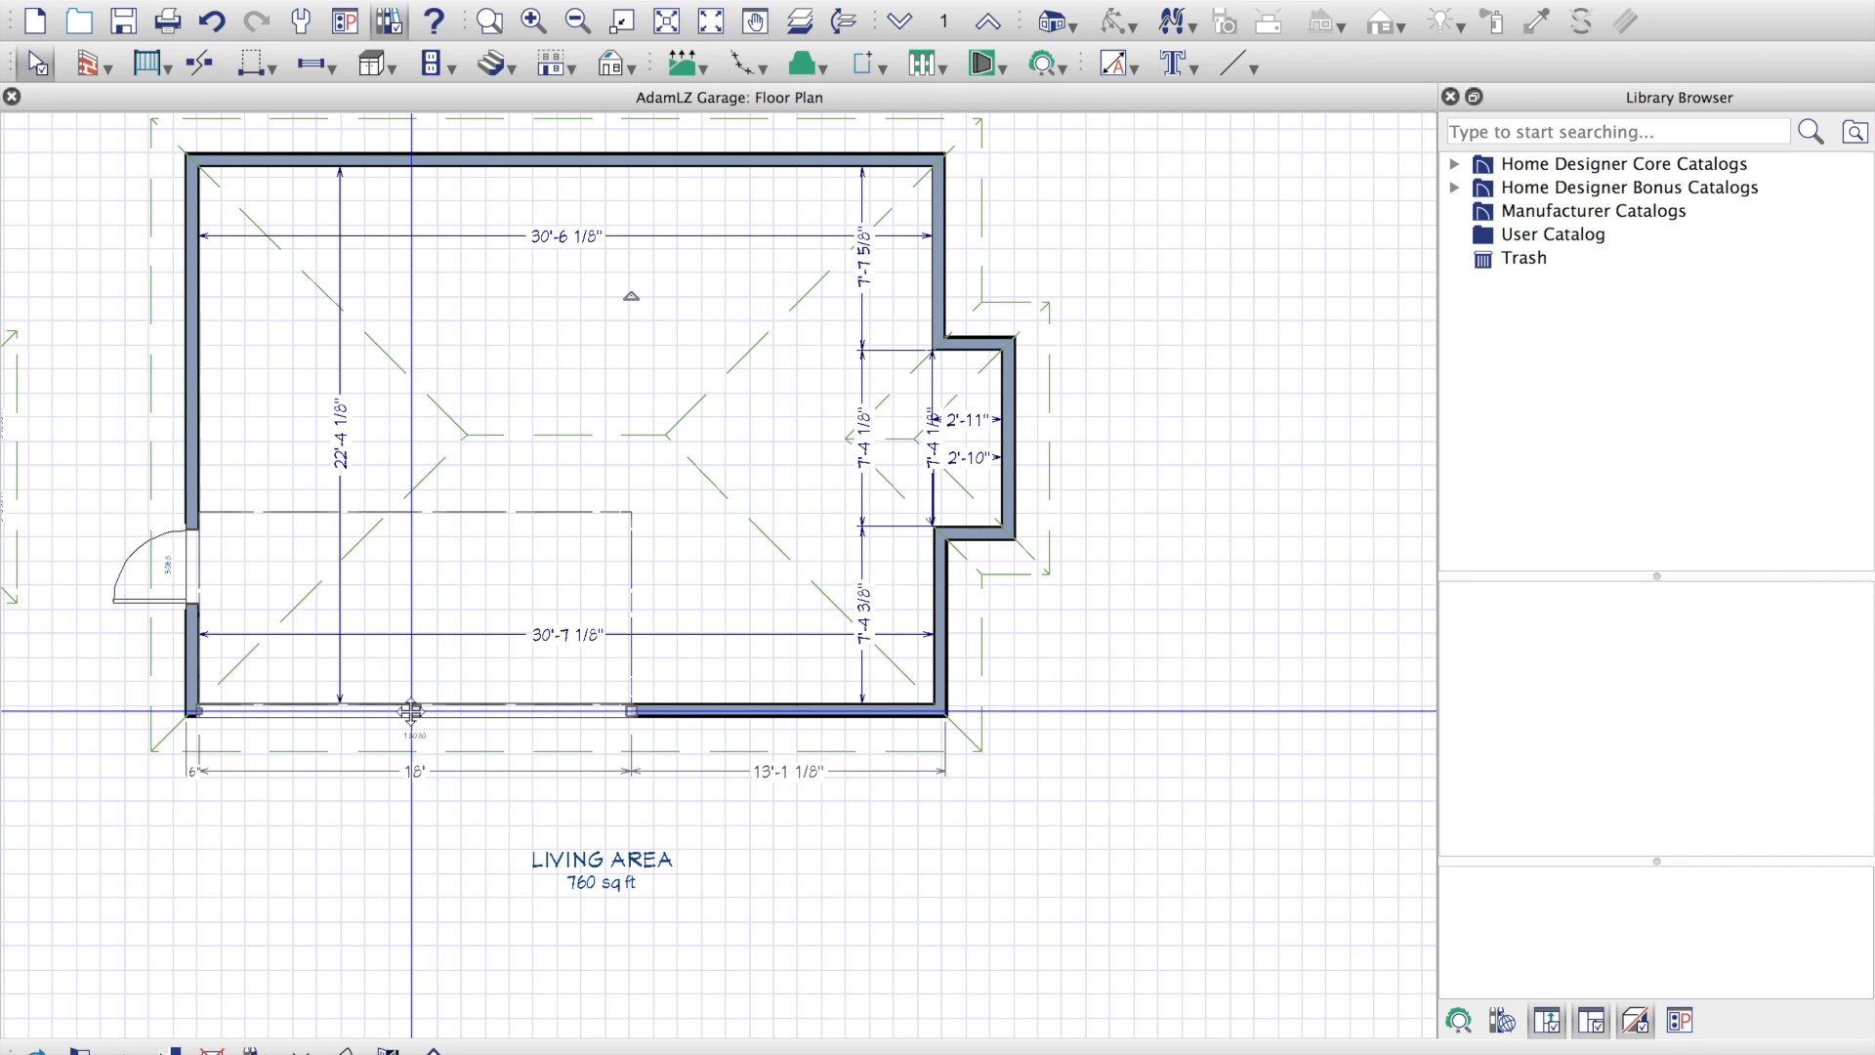
drag(411, 710, 478, 710)
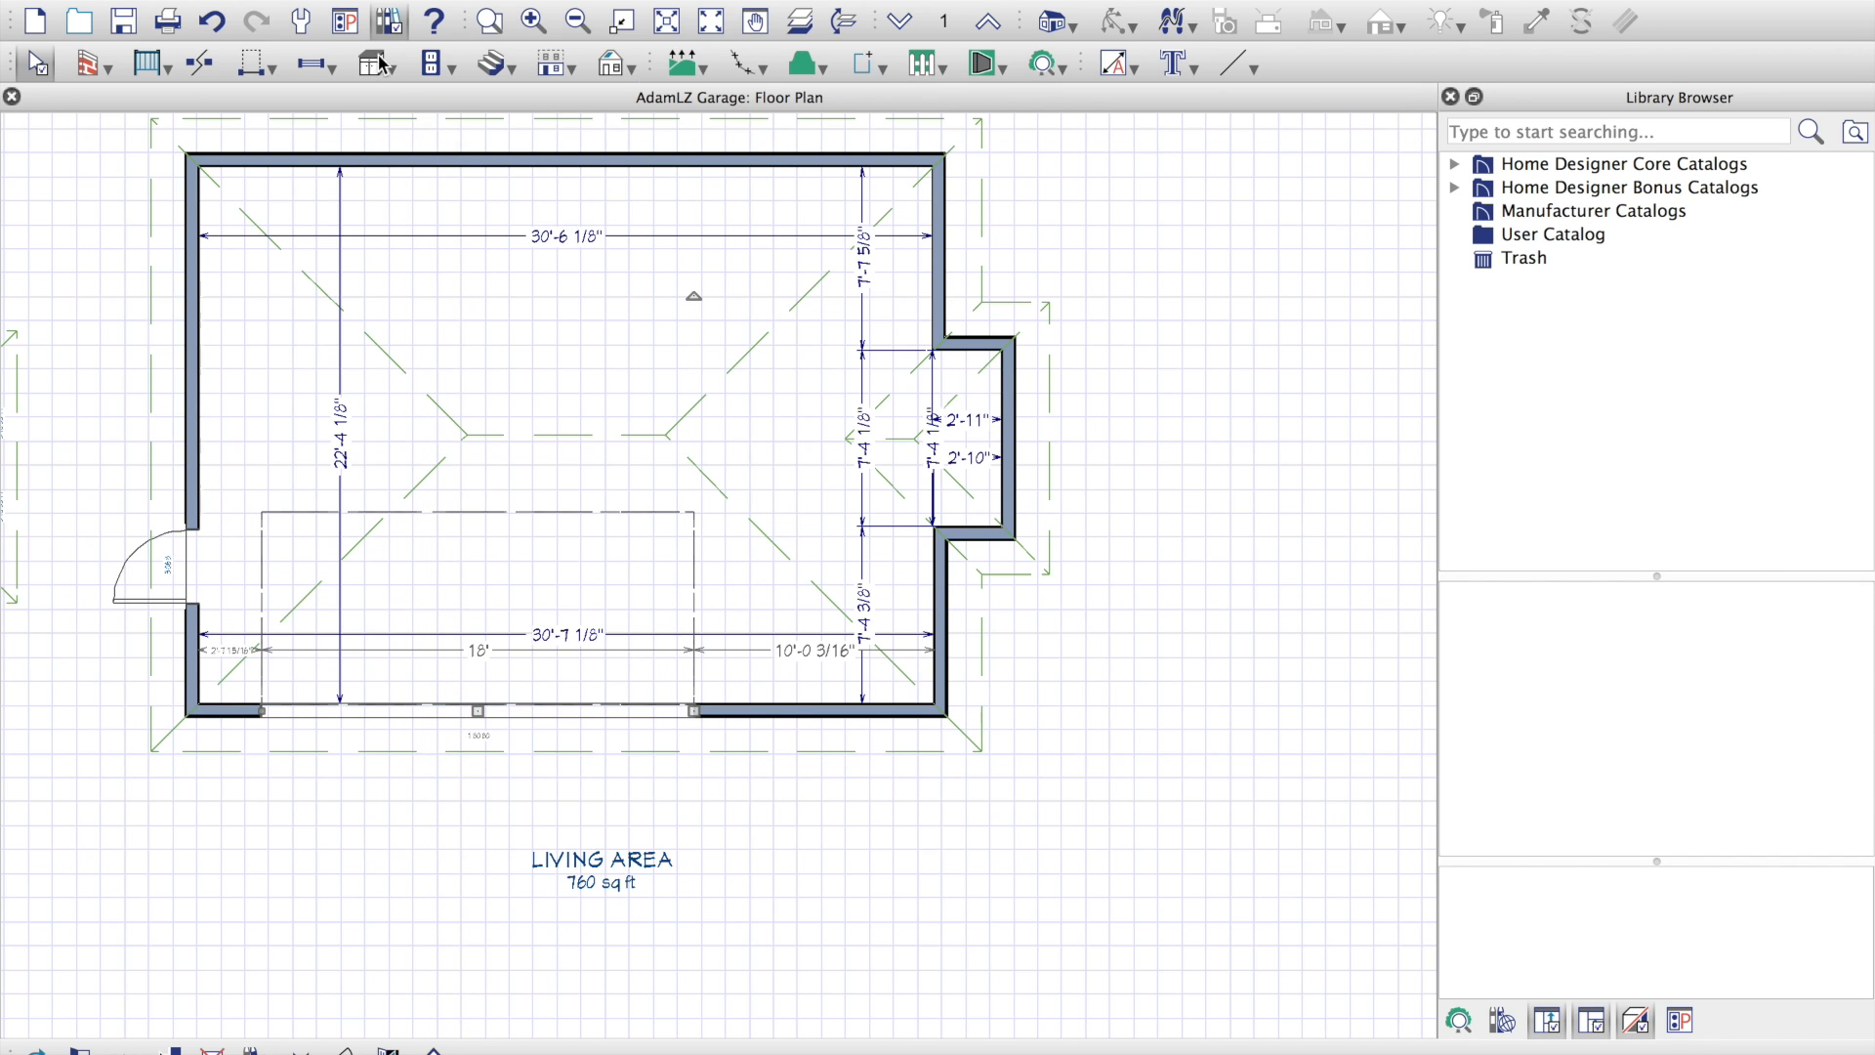
Step: Place a second garage door in the lower wall near the right corner and set its width to 96"
click(253, 71)
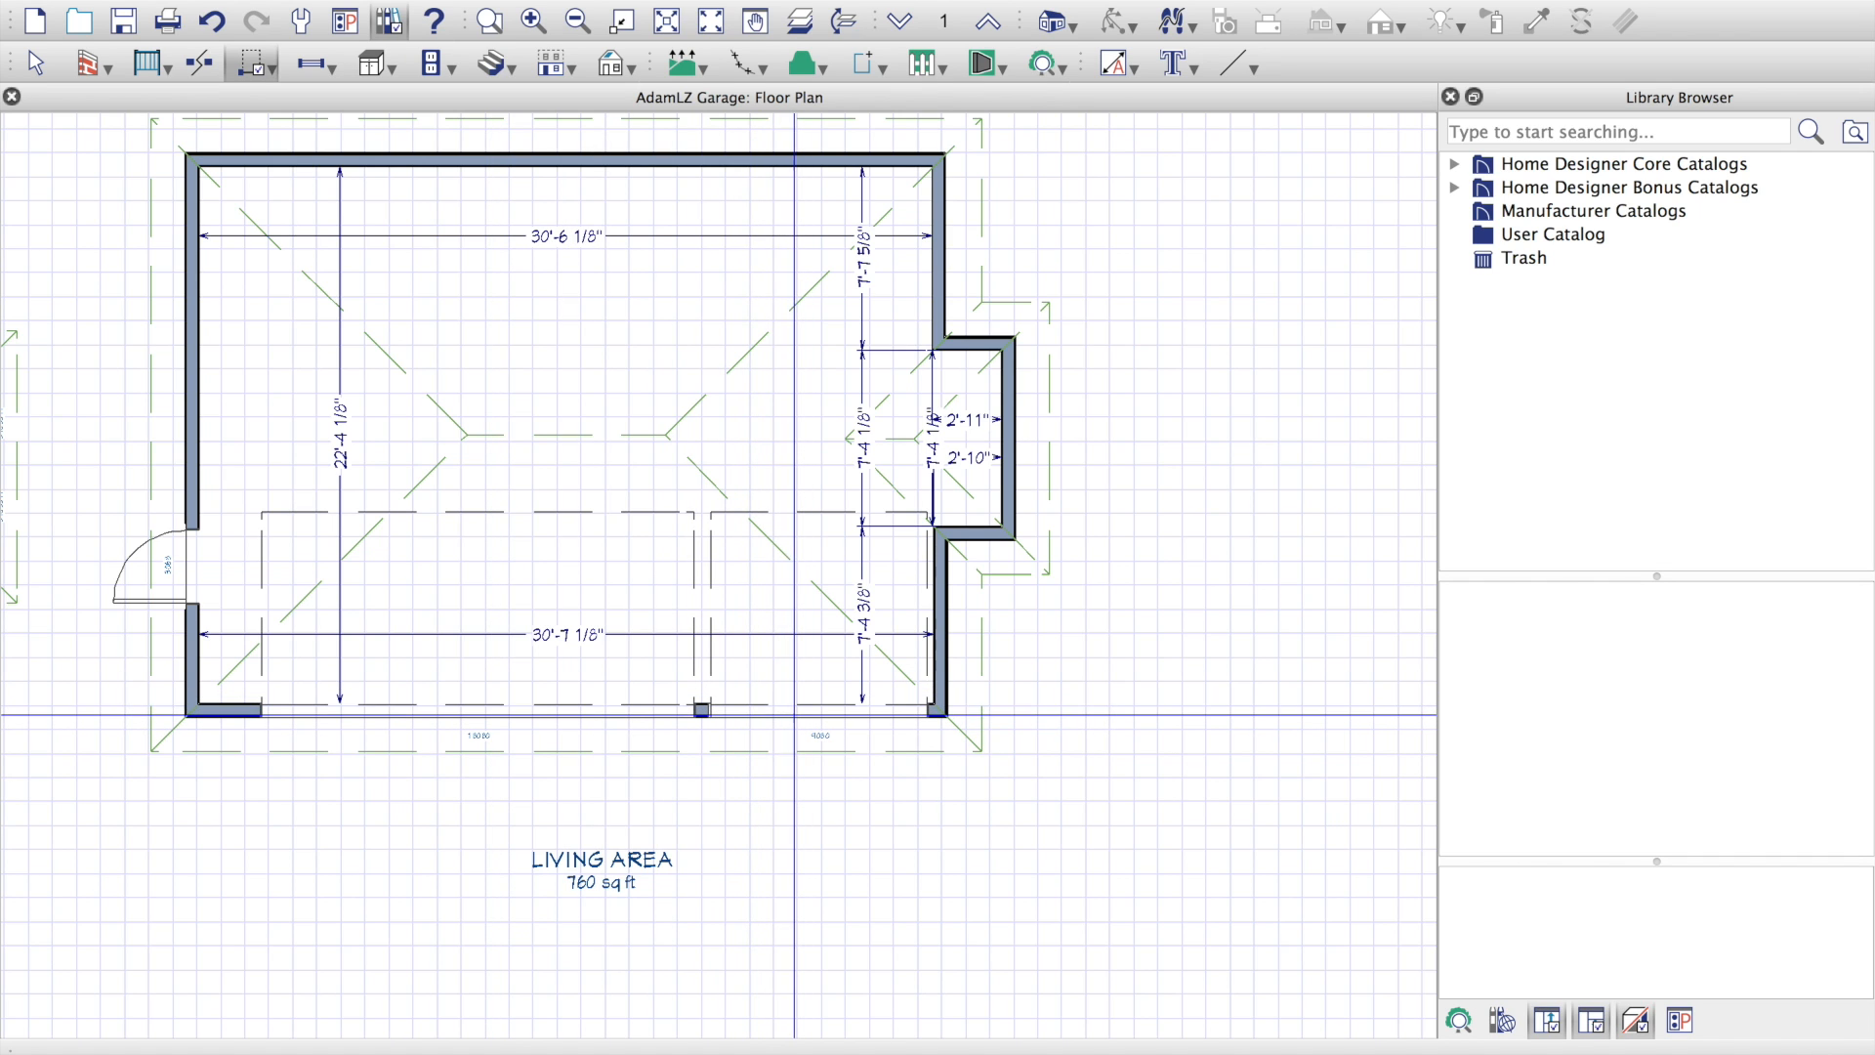
click(800, 709)
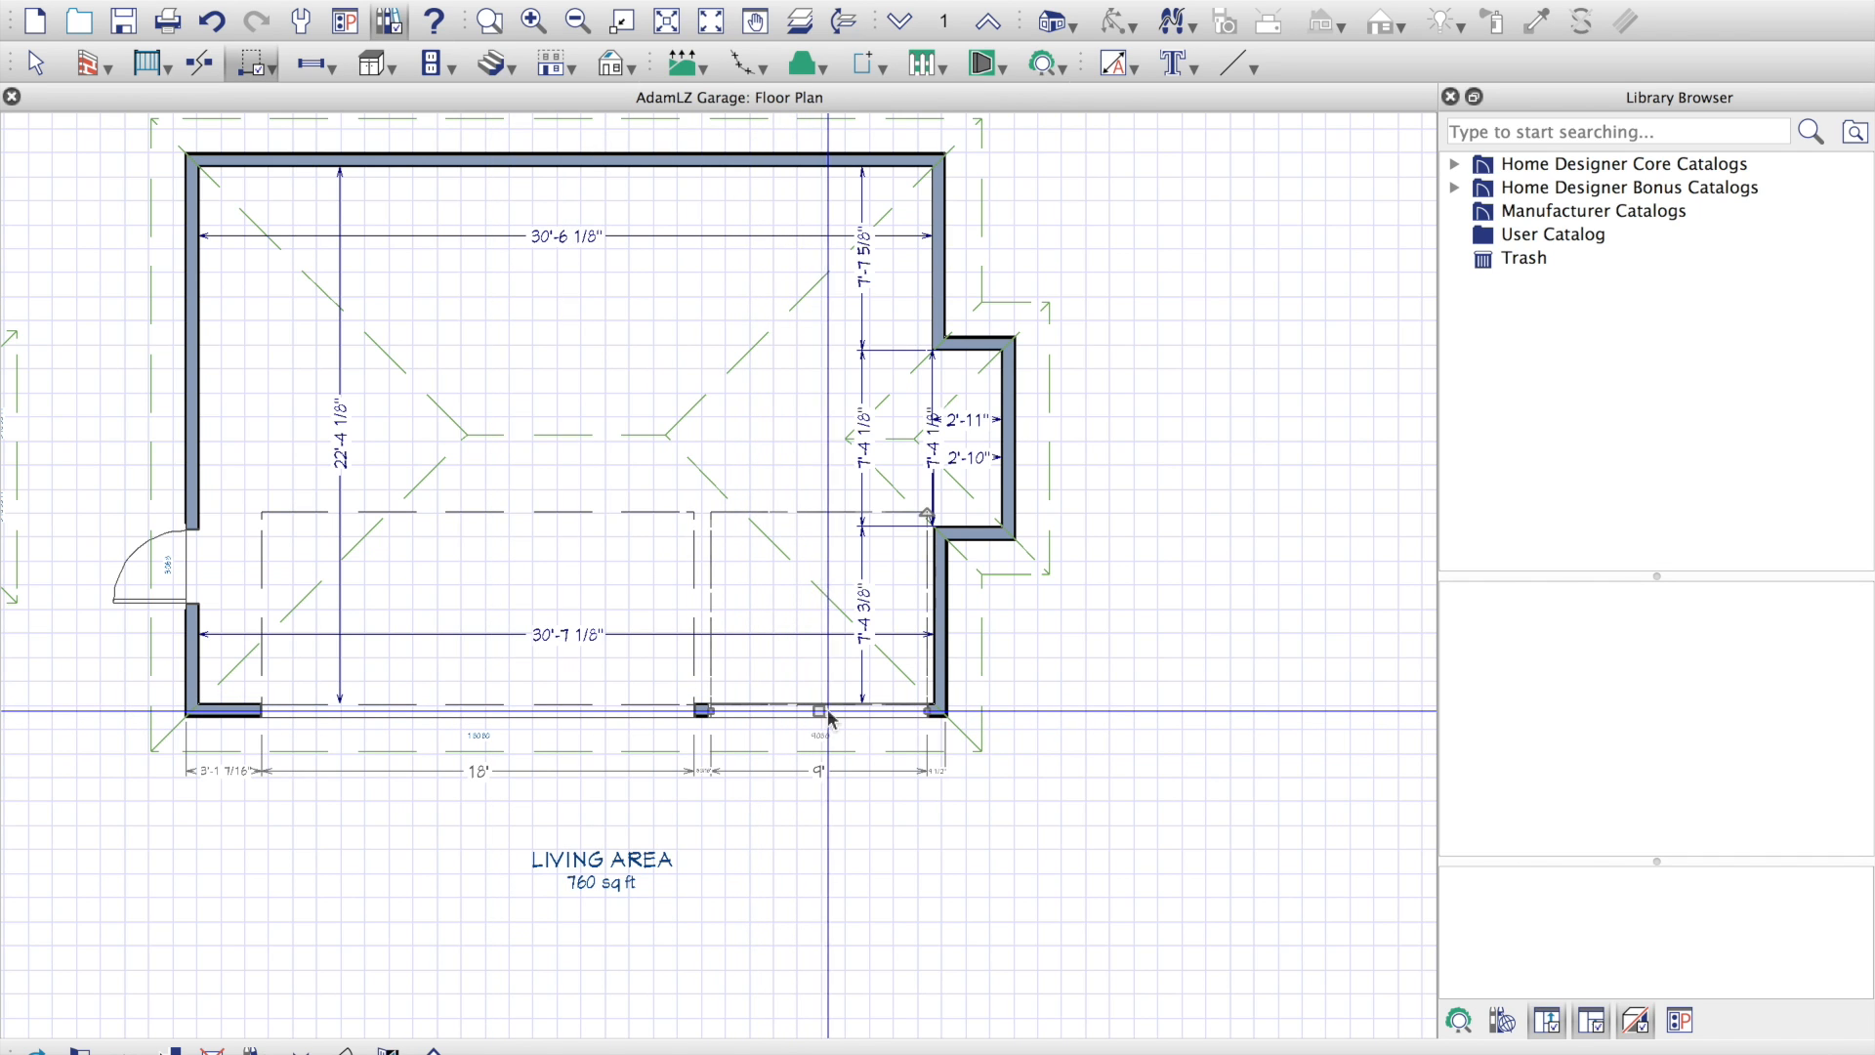
double_click(820, 711)
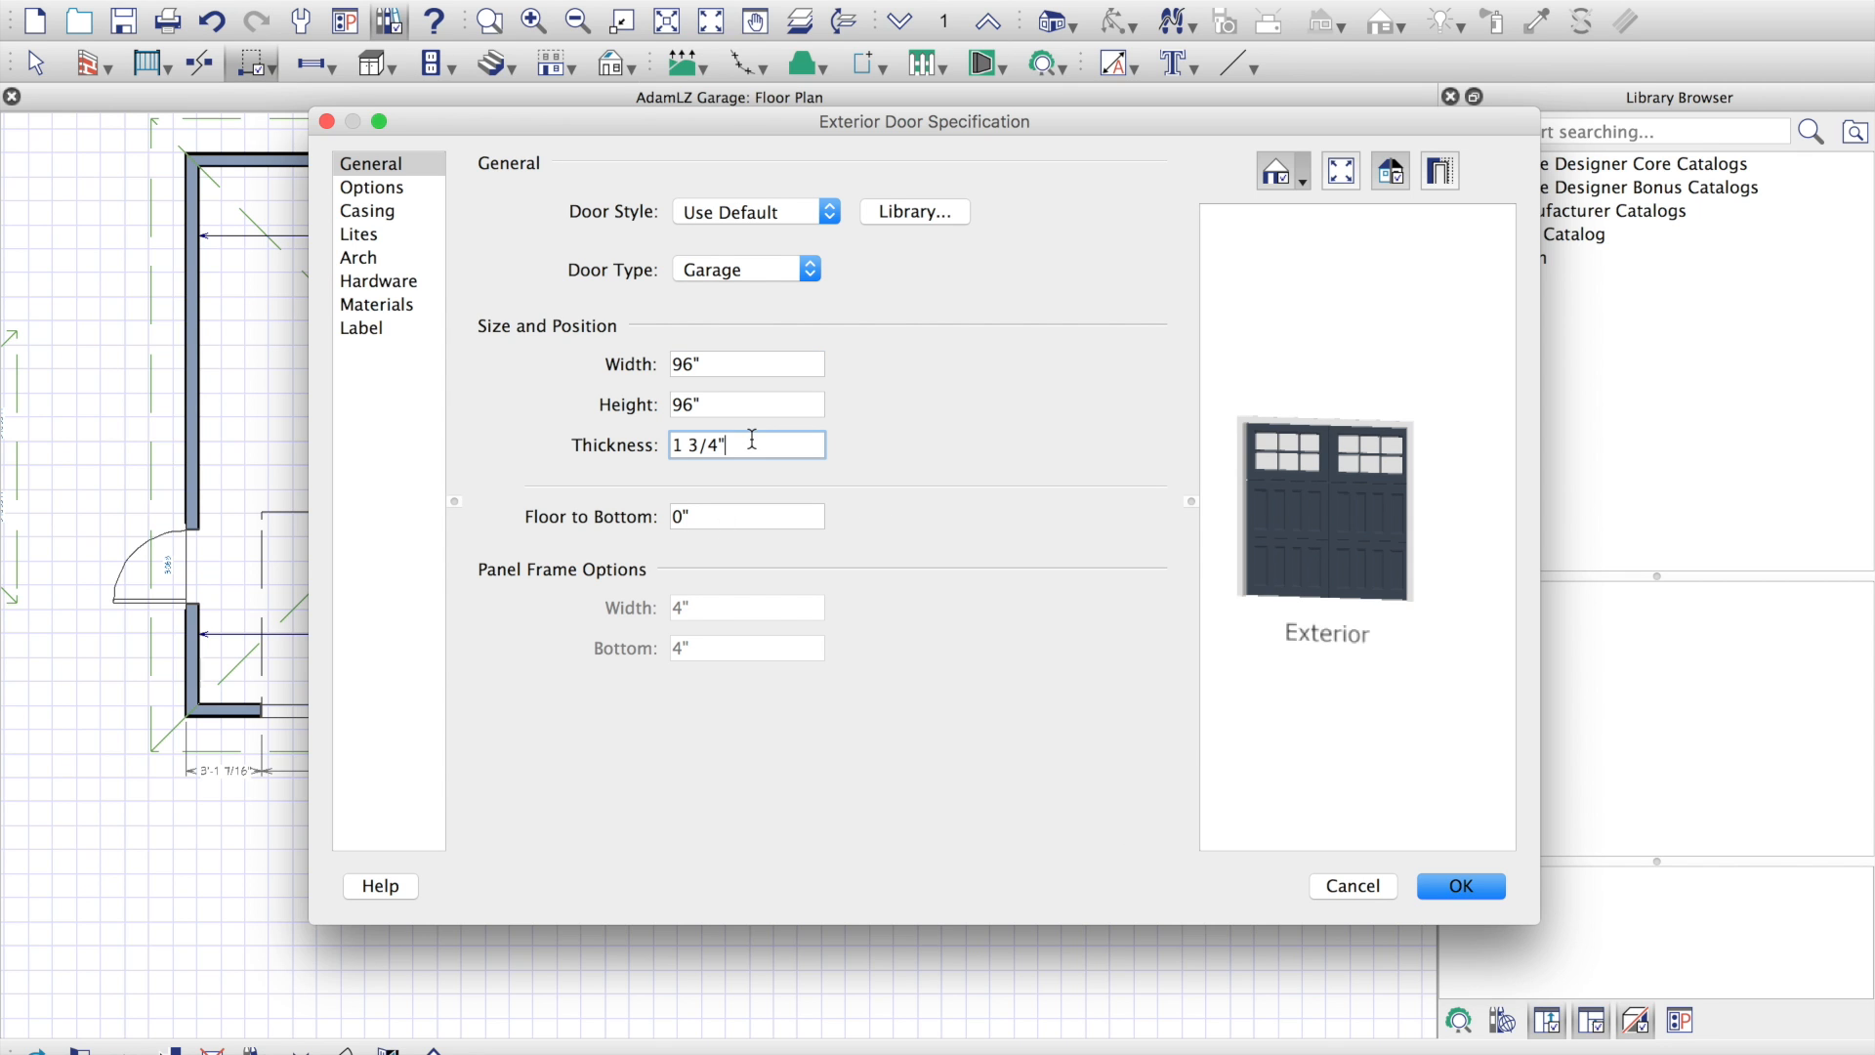
click(1446, 886)
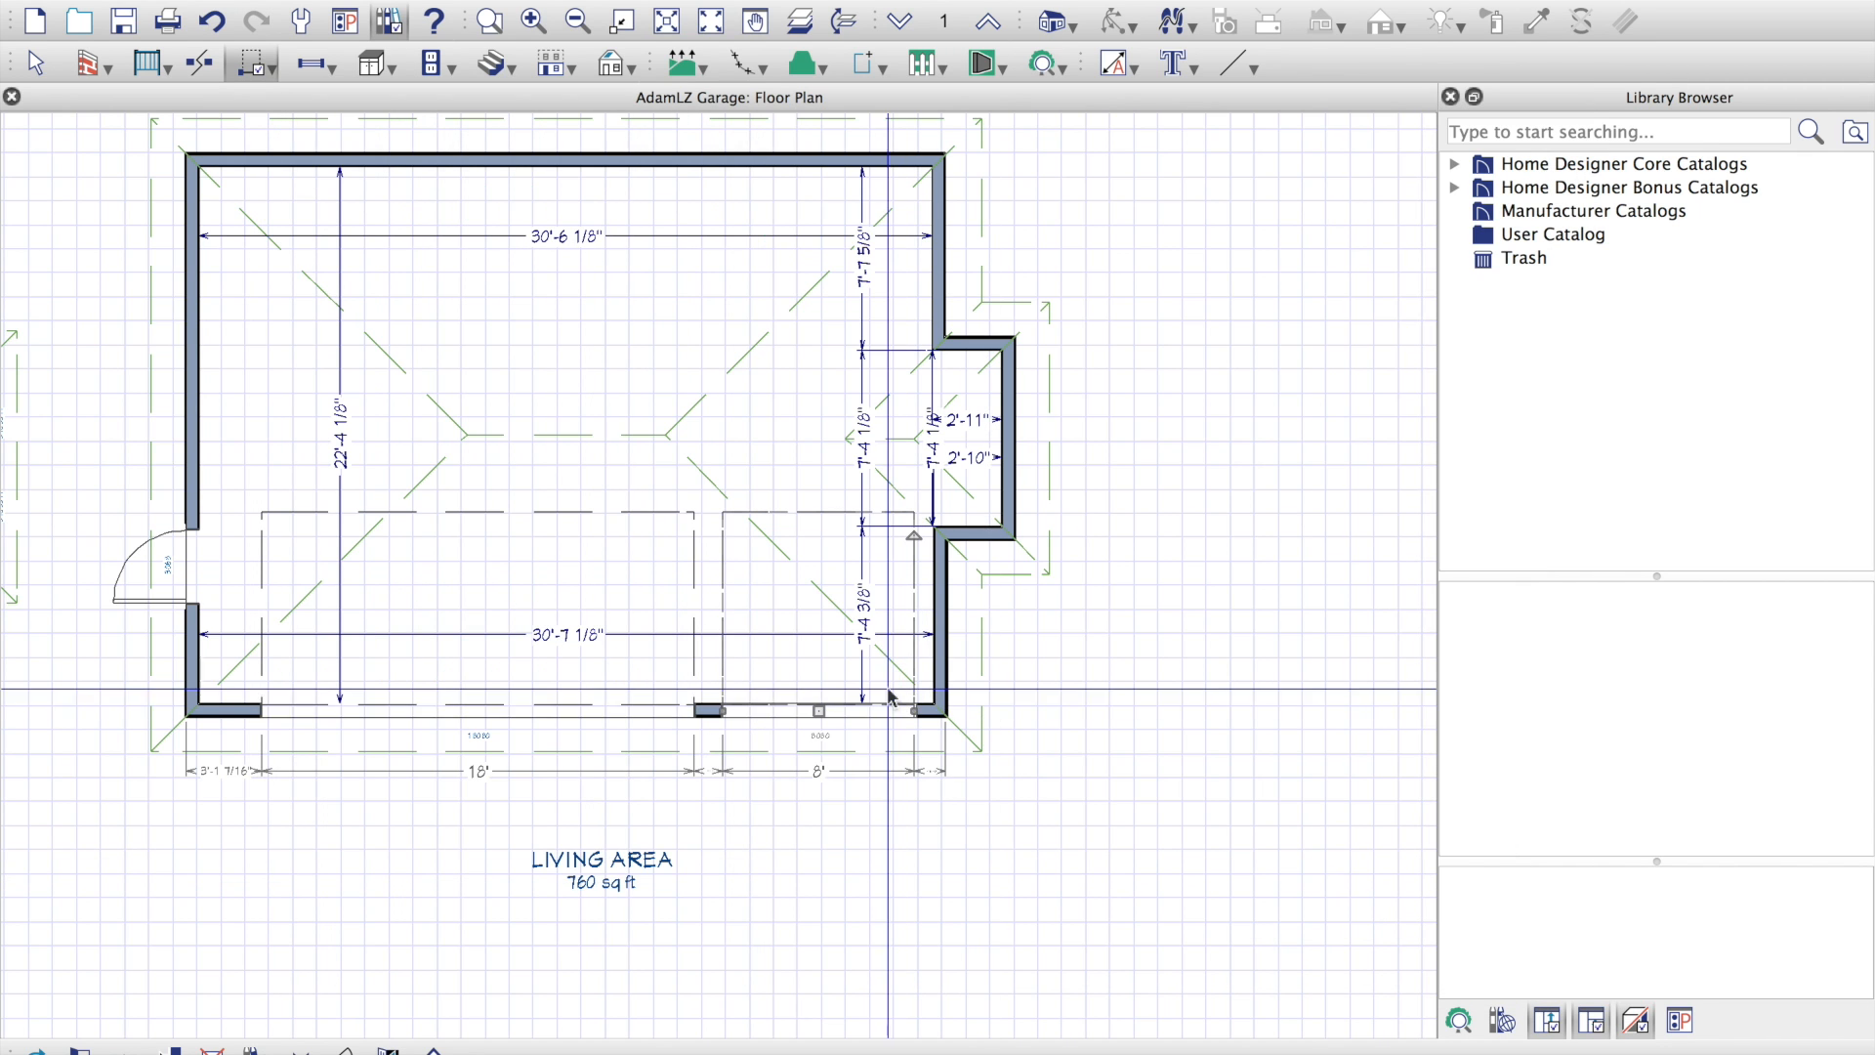
Step: Shift both garage doors slightly left along the lower wall, the wide one first and the single one after it
scroll(335, 787, down, 5)
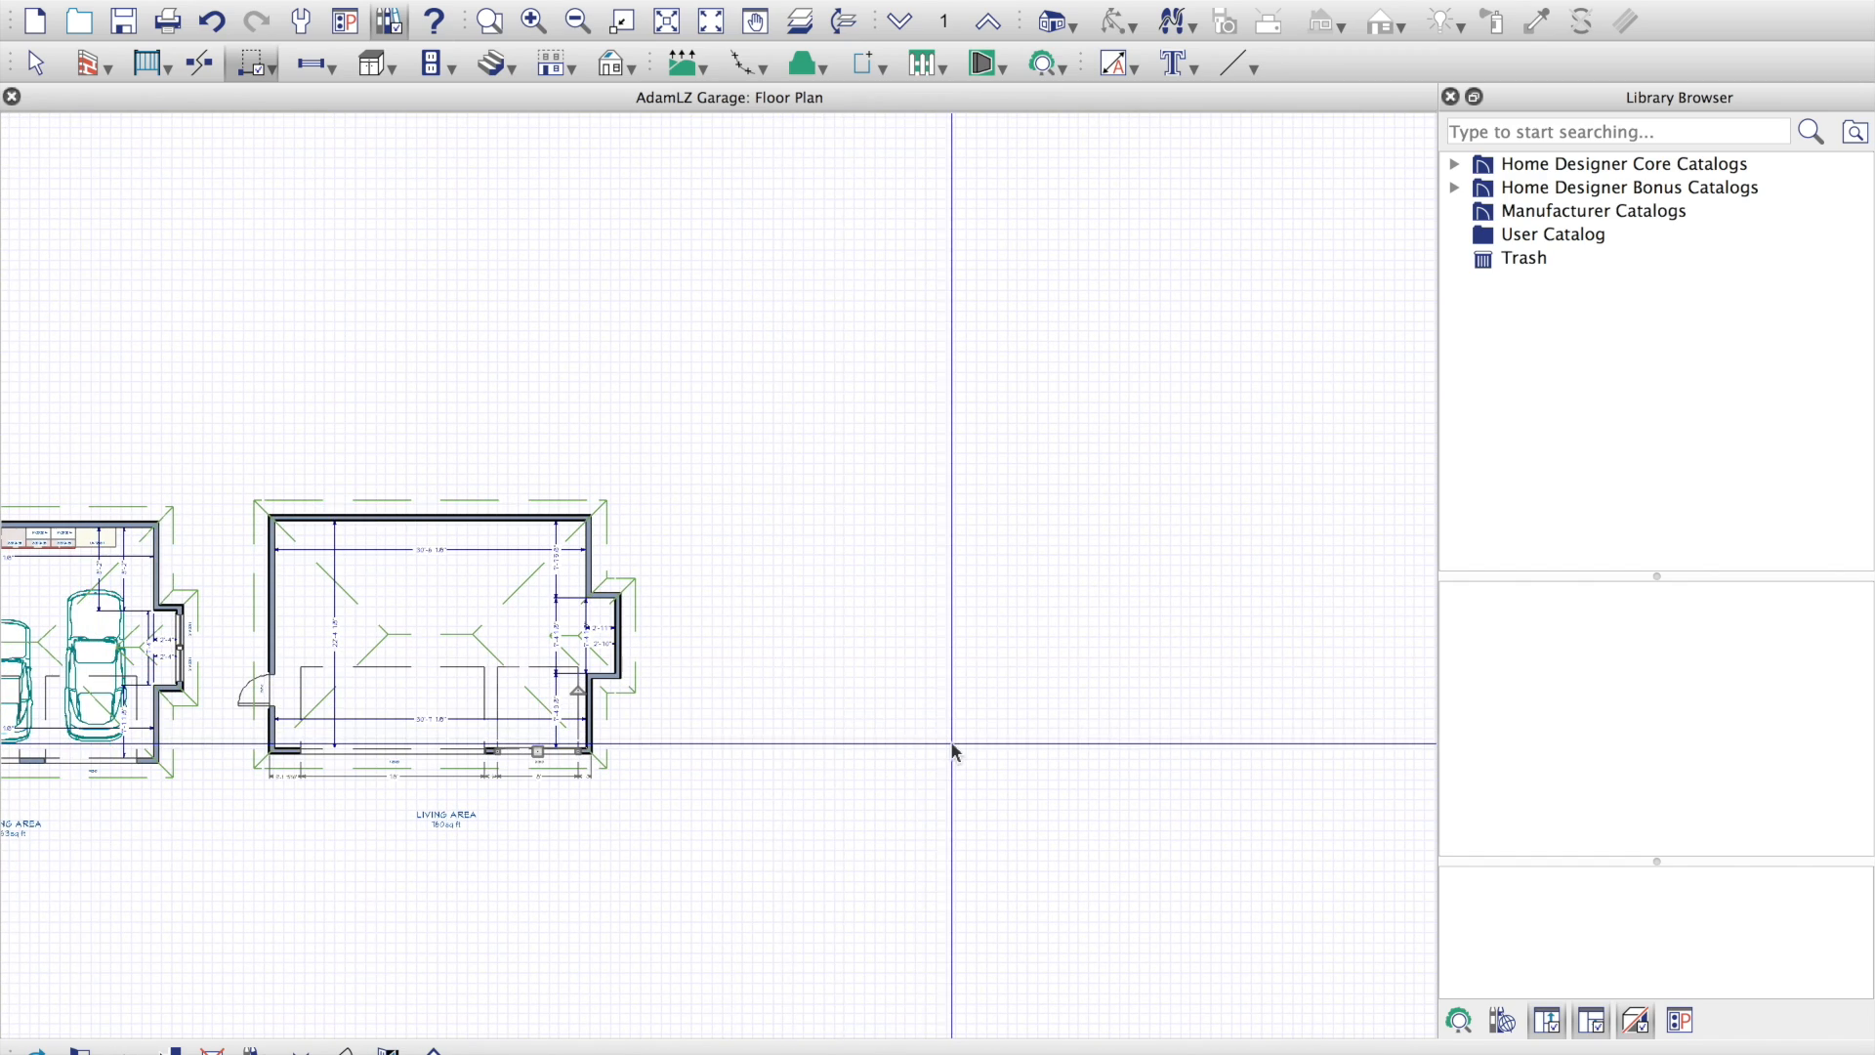
scroll(951, 742, down, 2)
scroll(451, 676, up, 5)
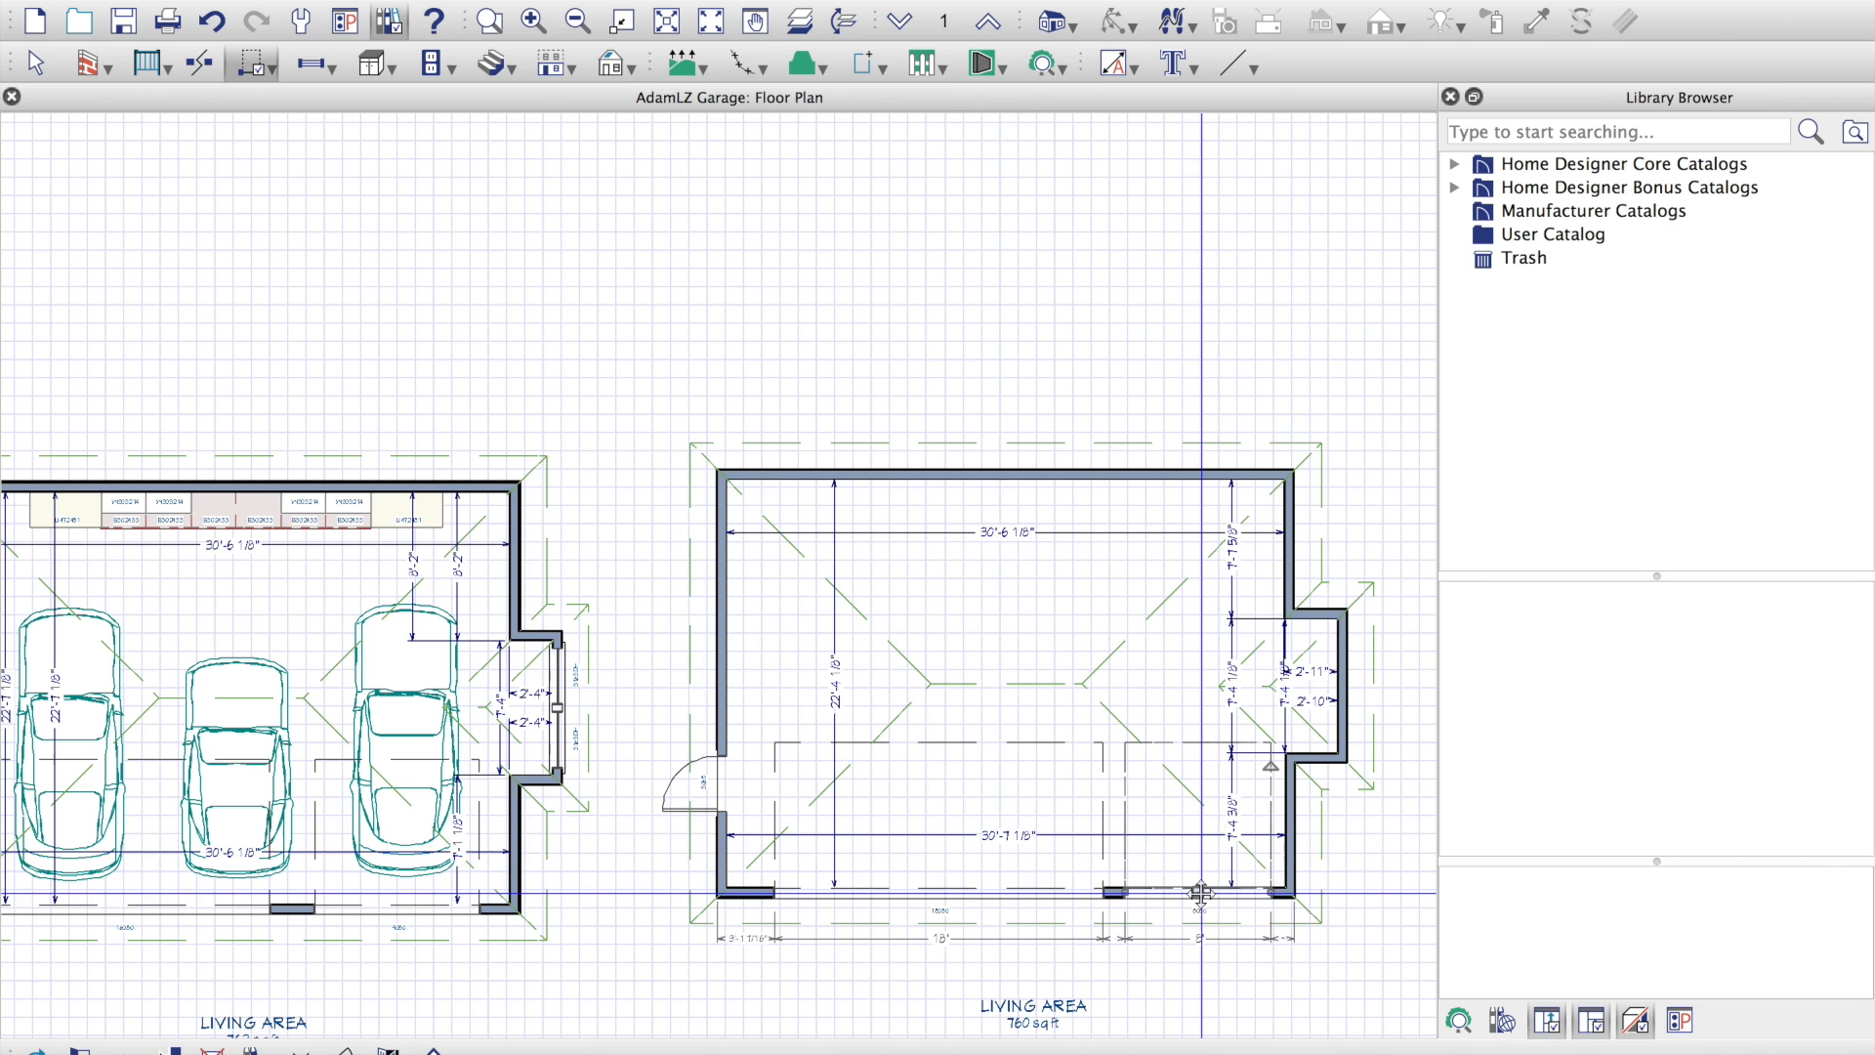
click(927, 886)
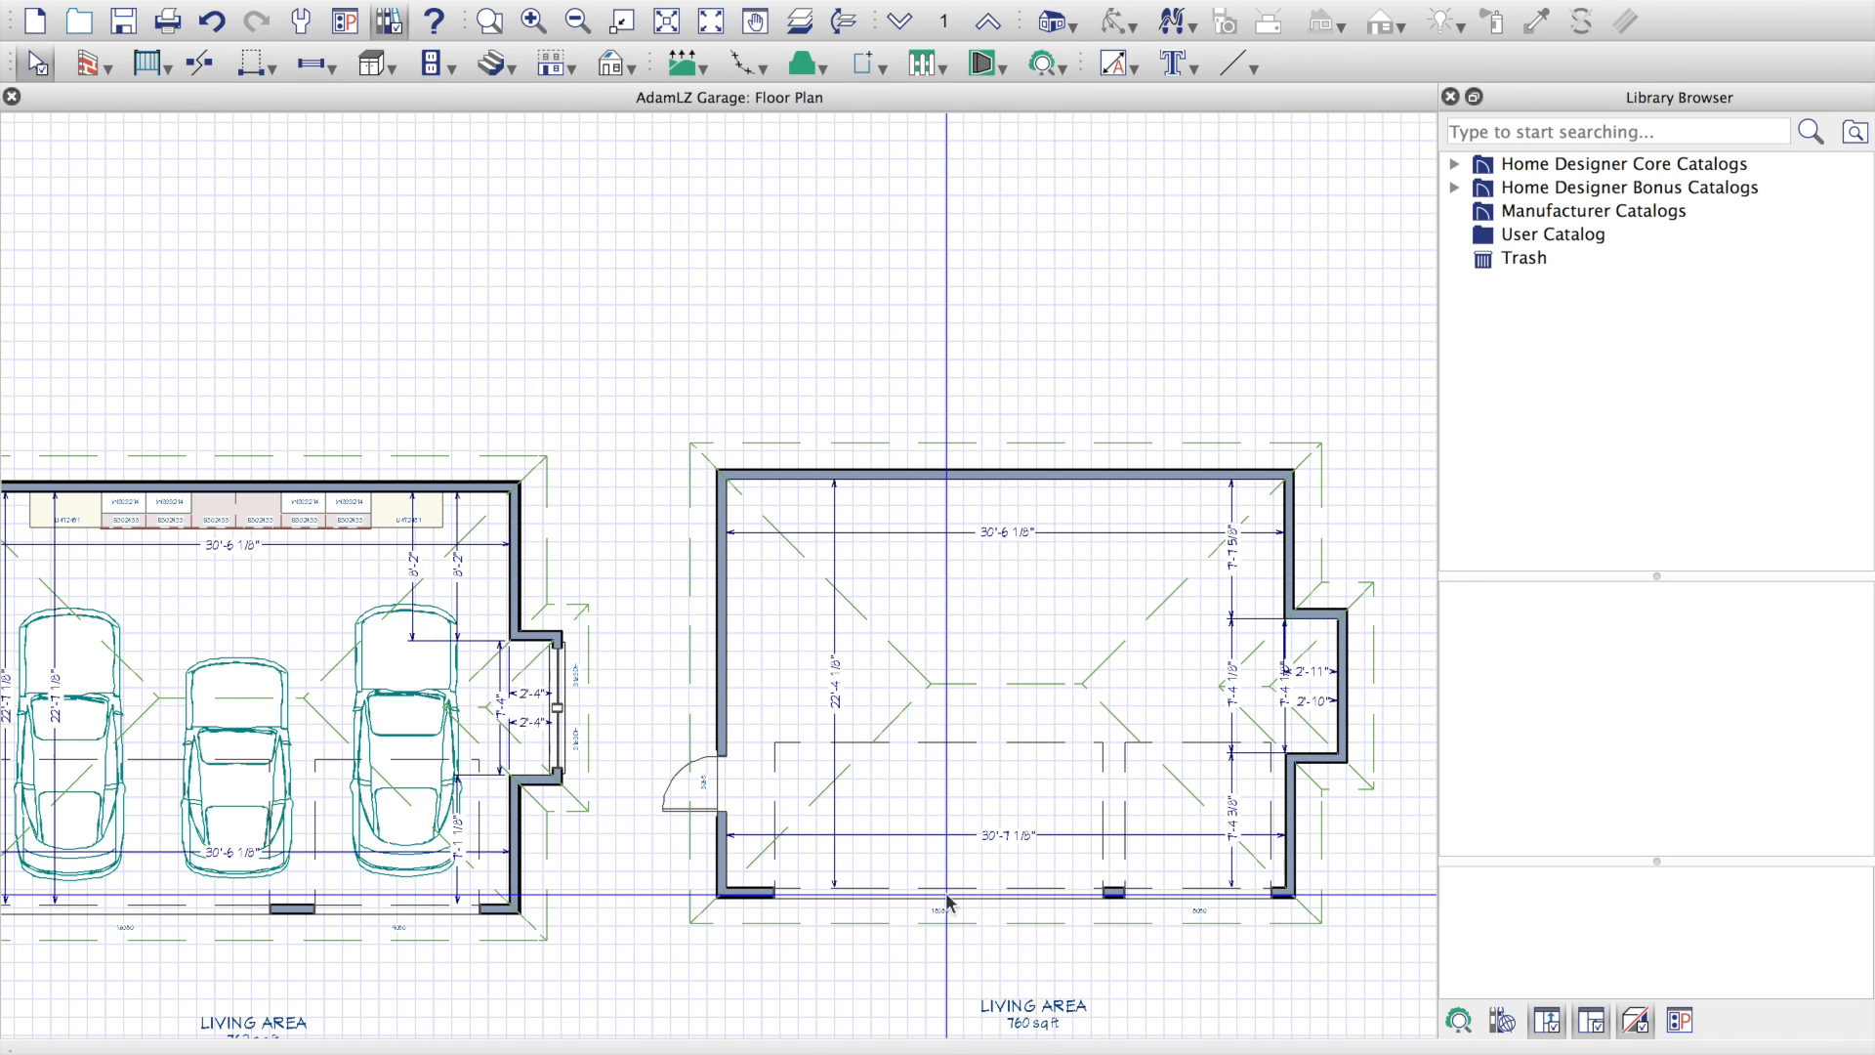
drag(934, 890, 916, 890)
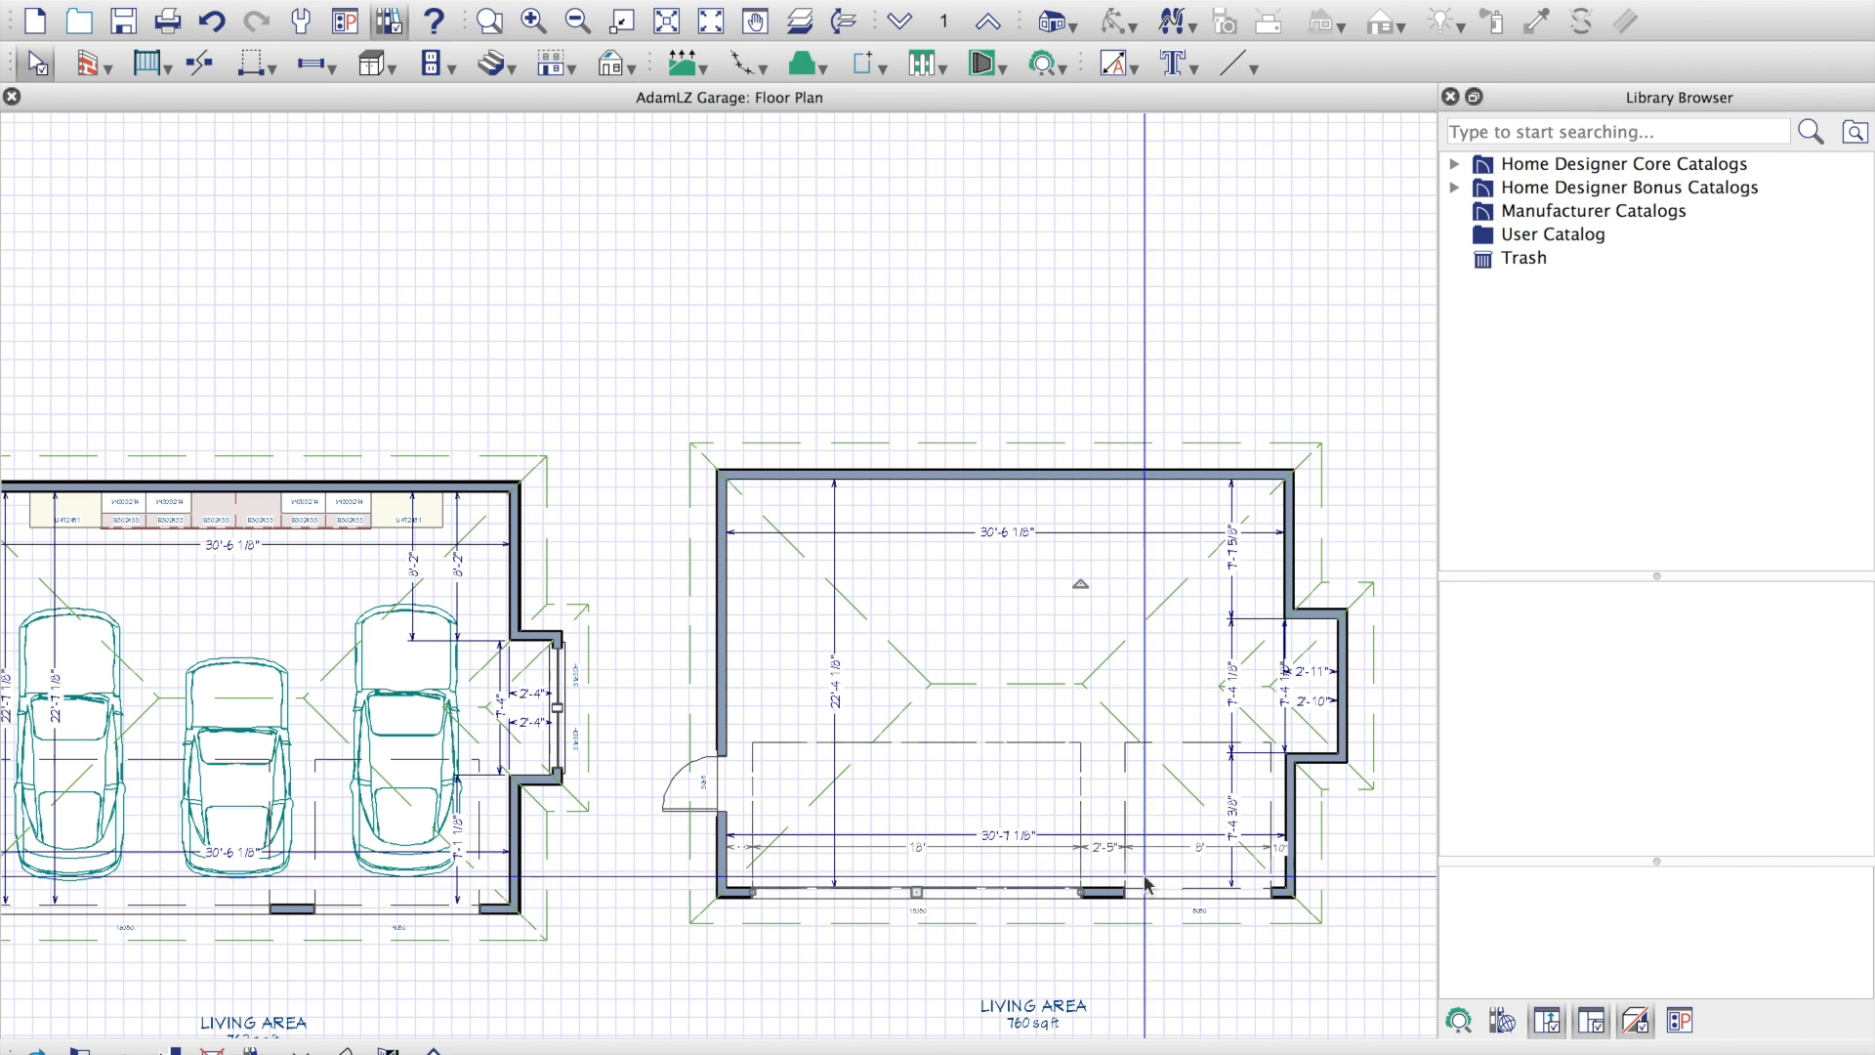
click(1198, 835)
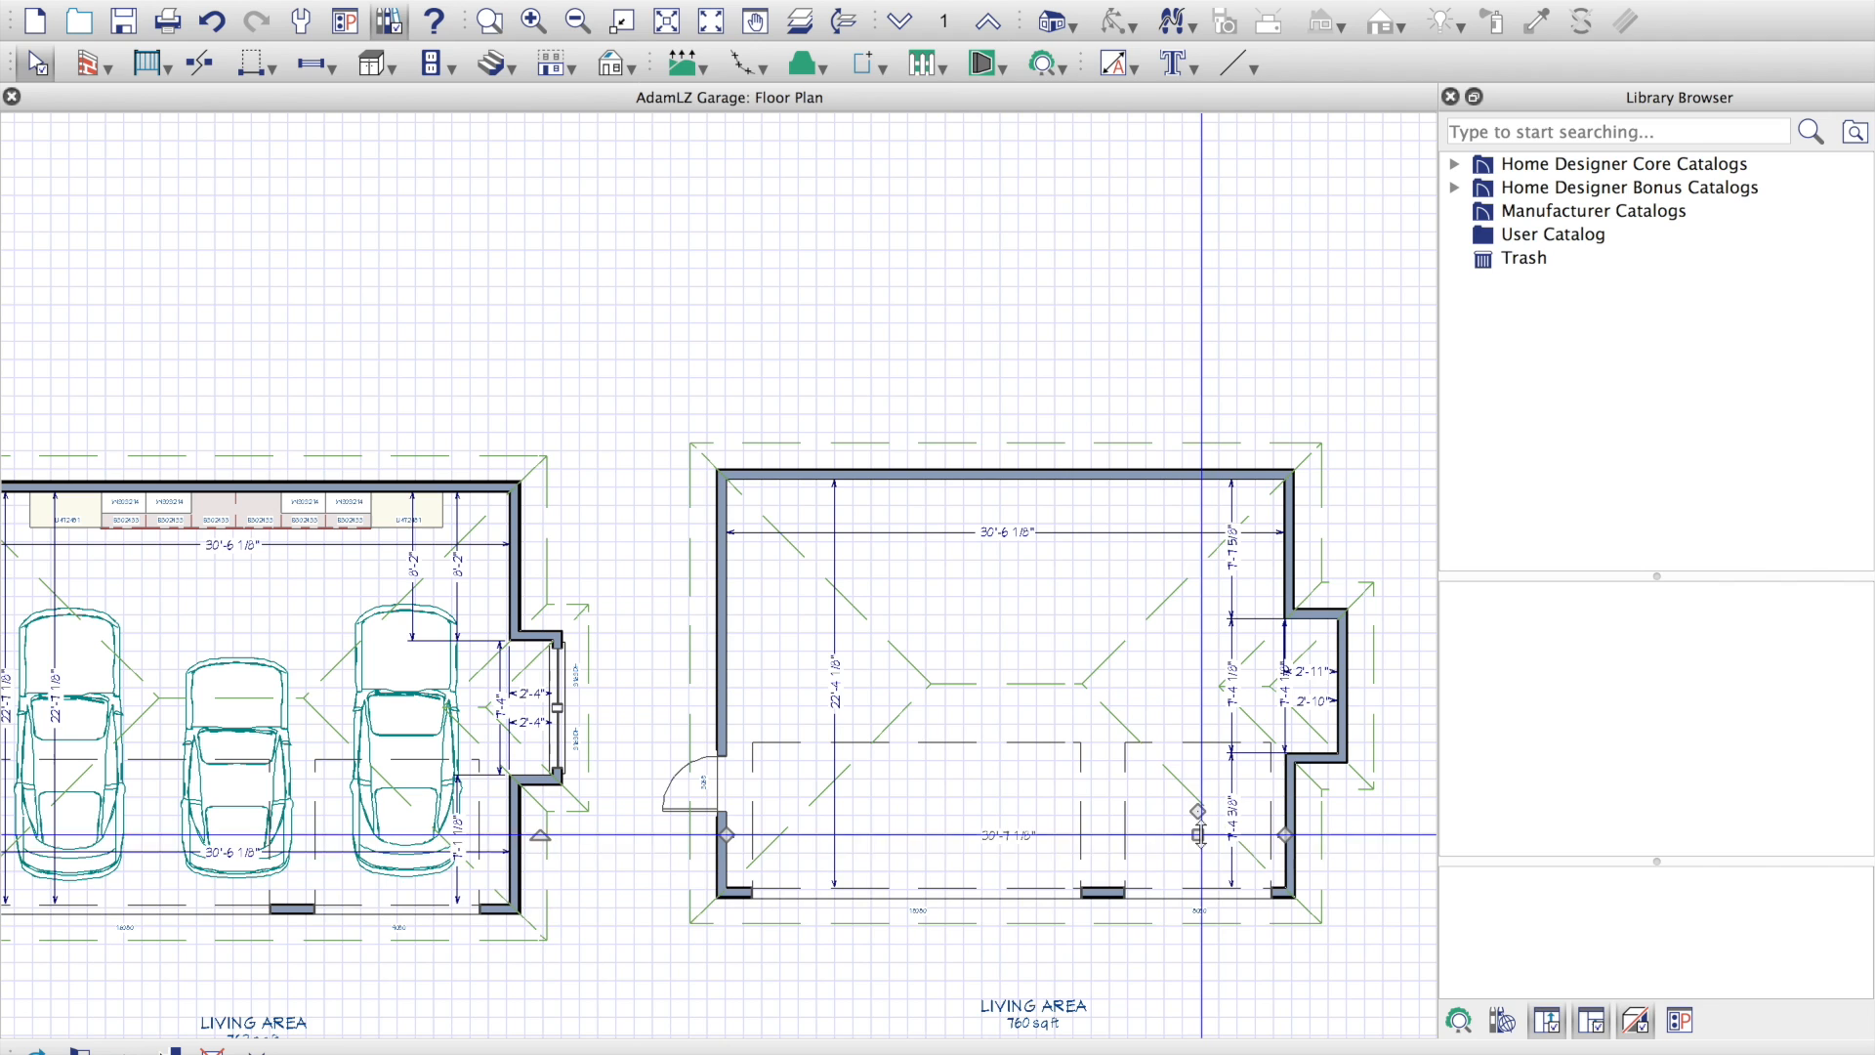
click(1195, 893)
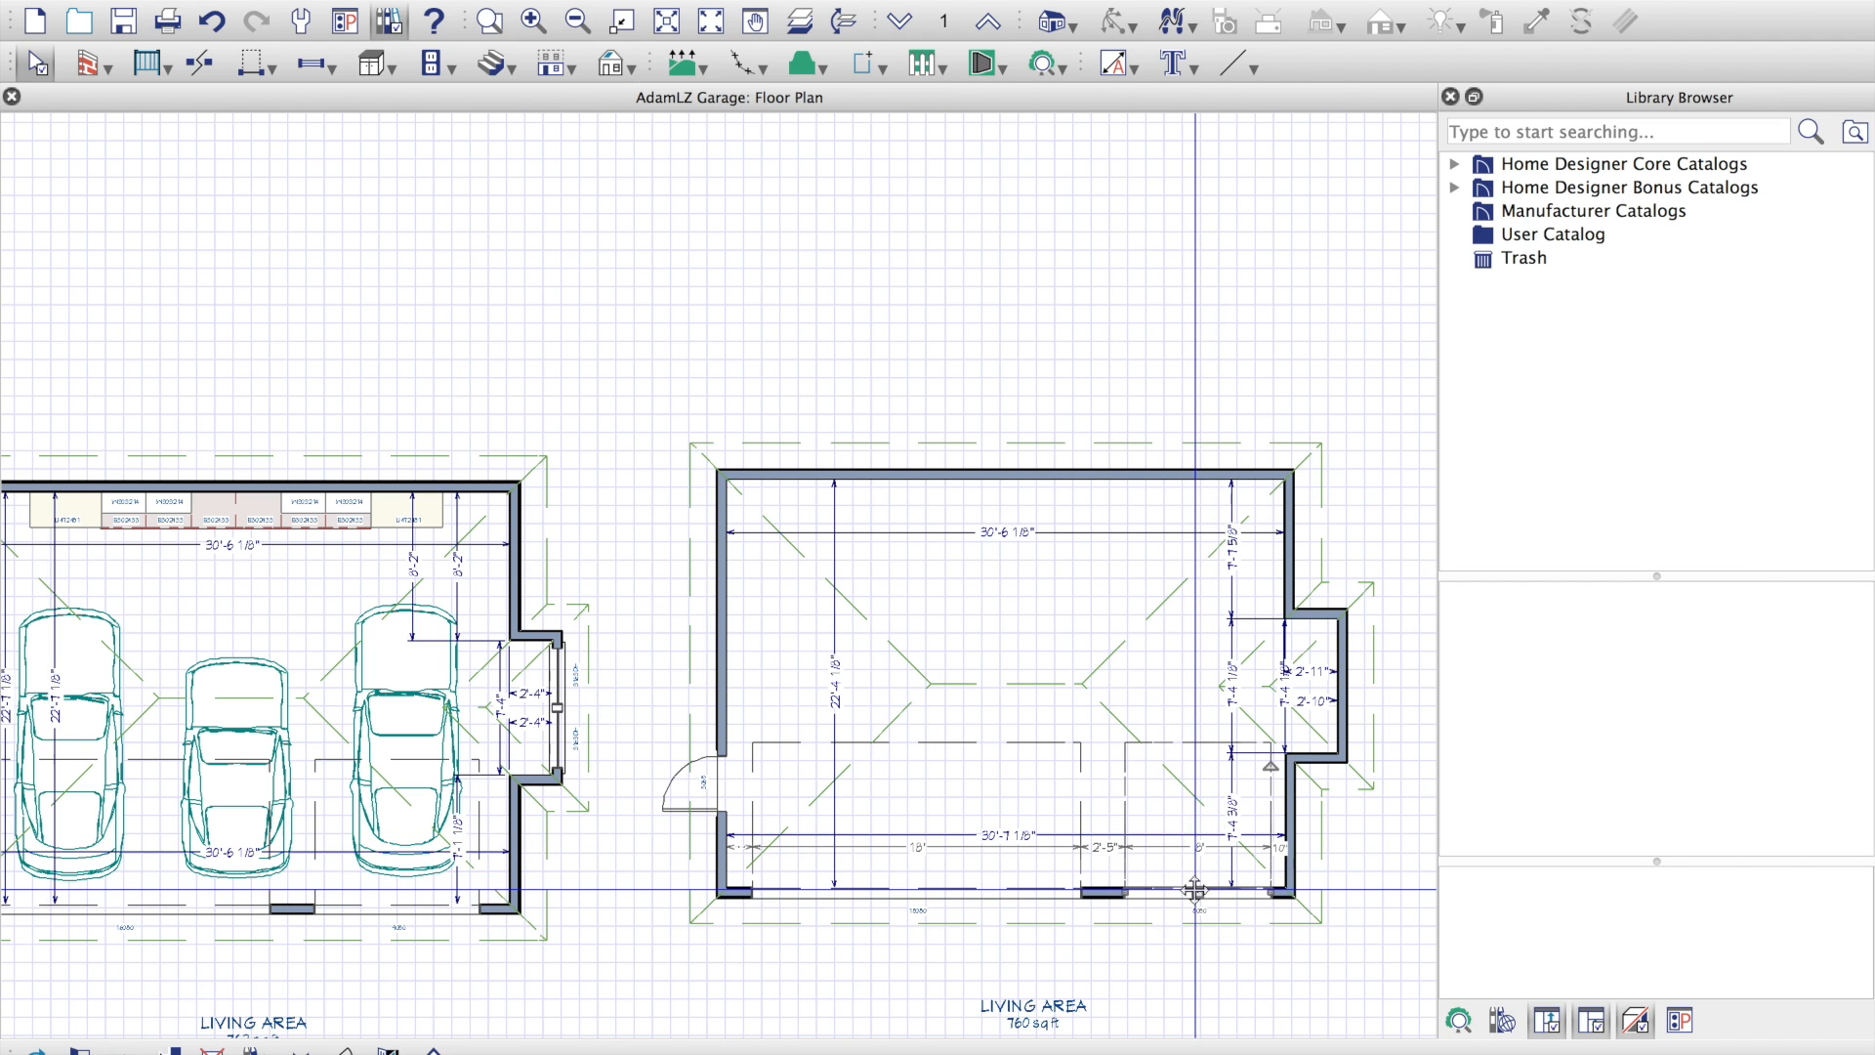
drag(1195, 893, 1179, 893)
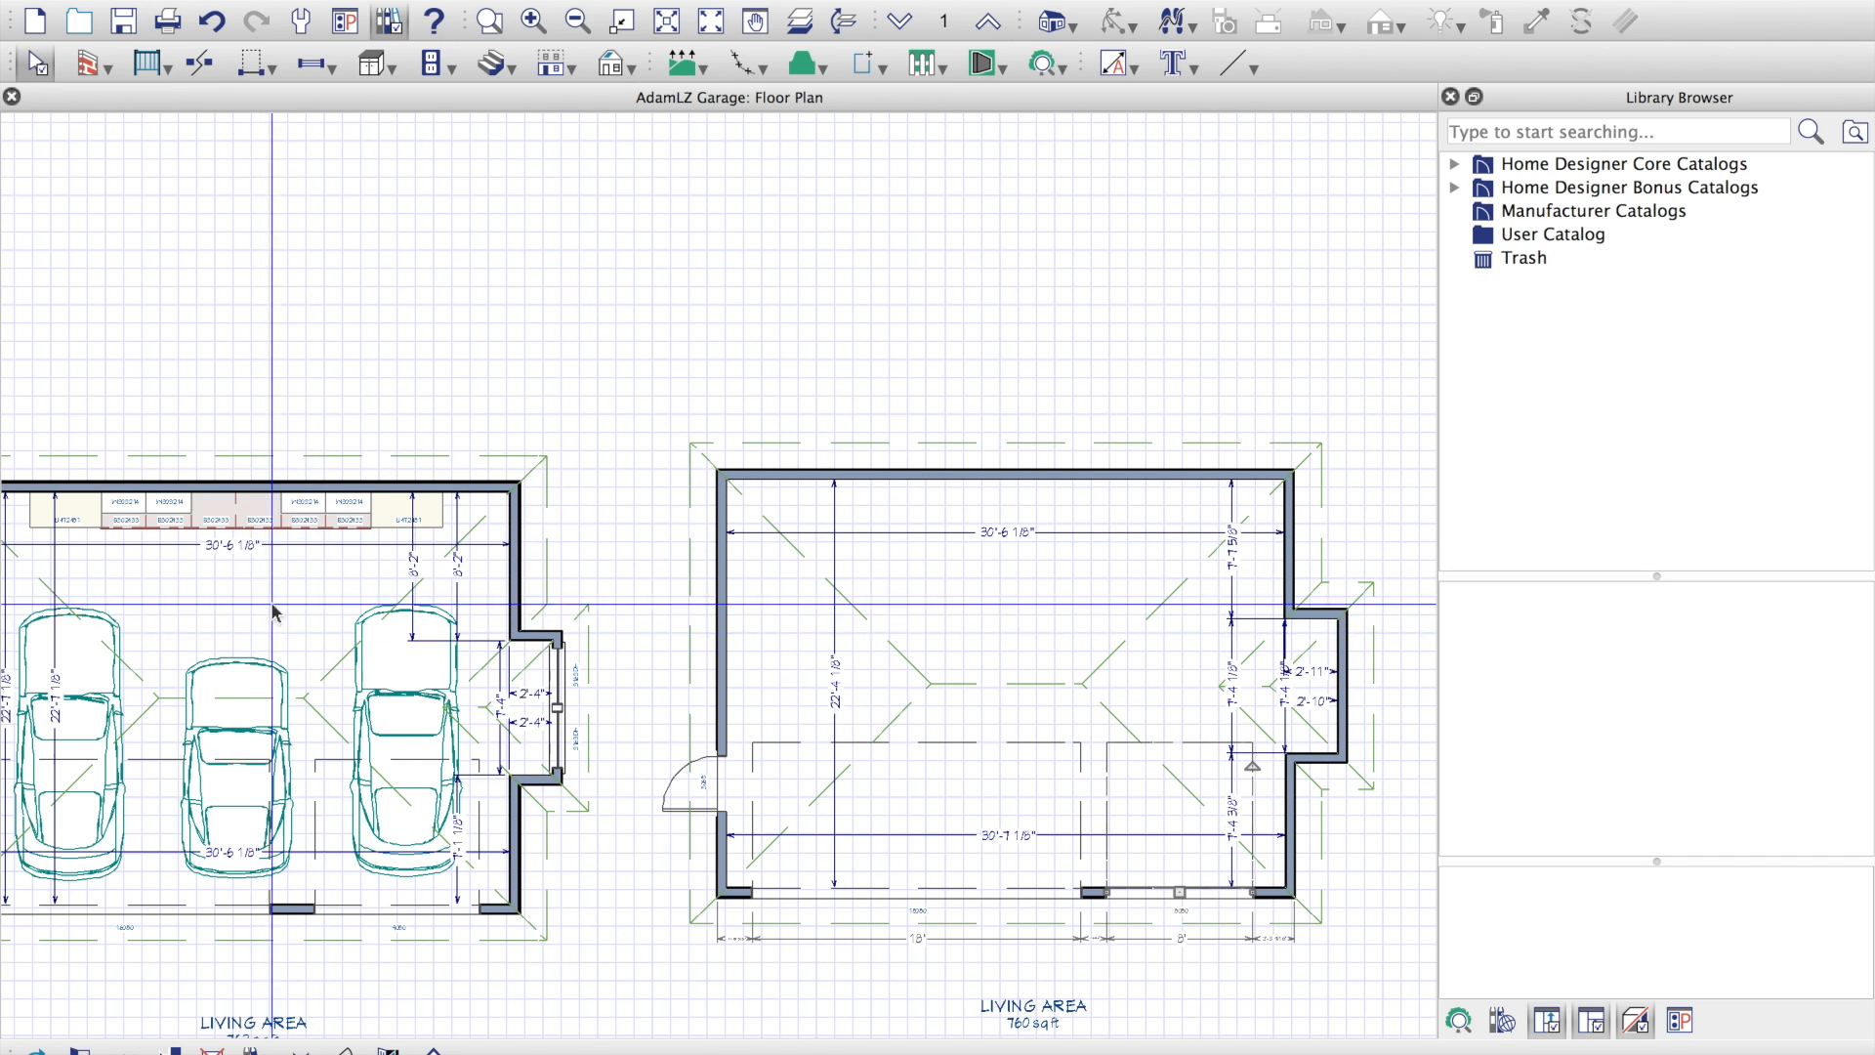
Step: Delete the new garage's redundant dimensions: the lower 30'-7 1/8" width, the alcove's 2'-10" depth and its duplicate 7'-4 1/8" height
scroll(281, 617, up, 1)
scroll(238, 630, down, 3)
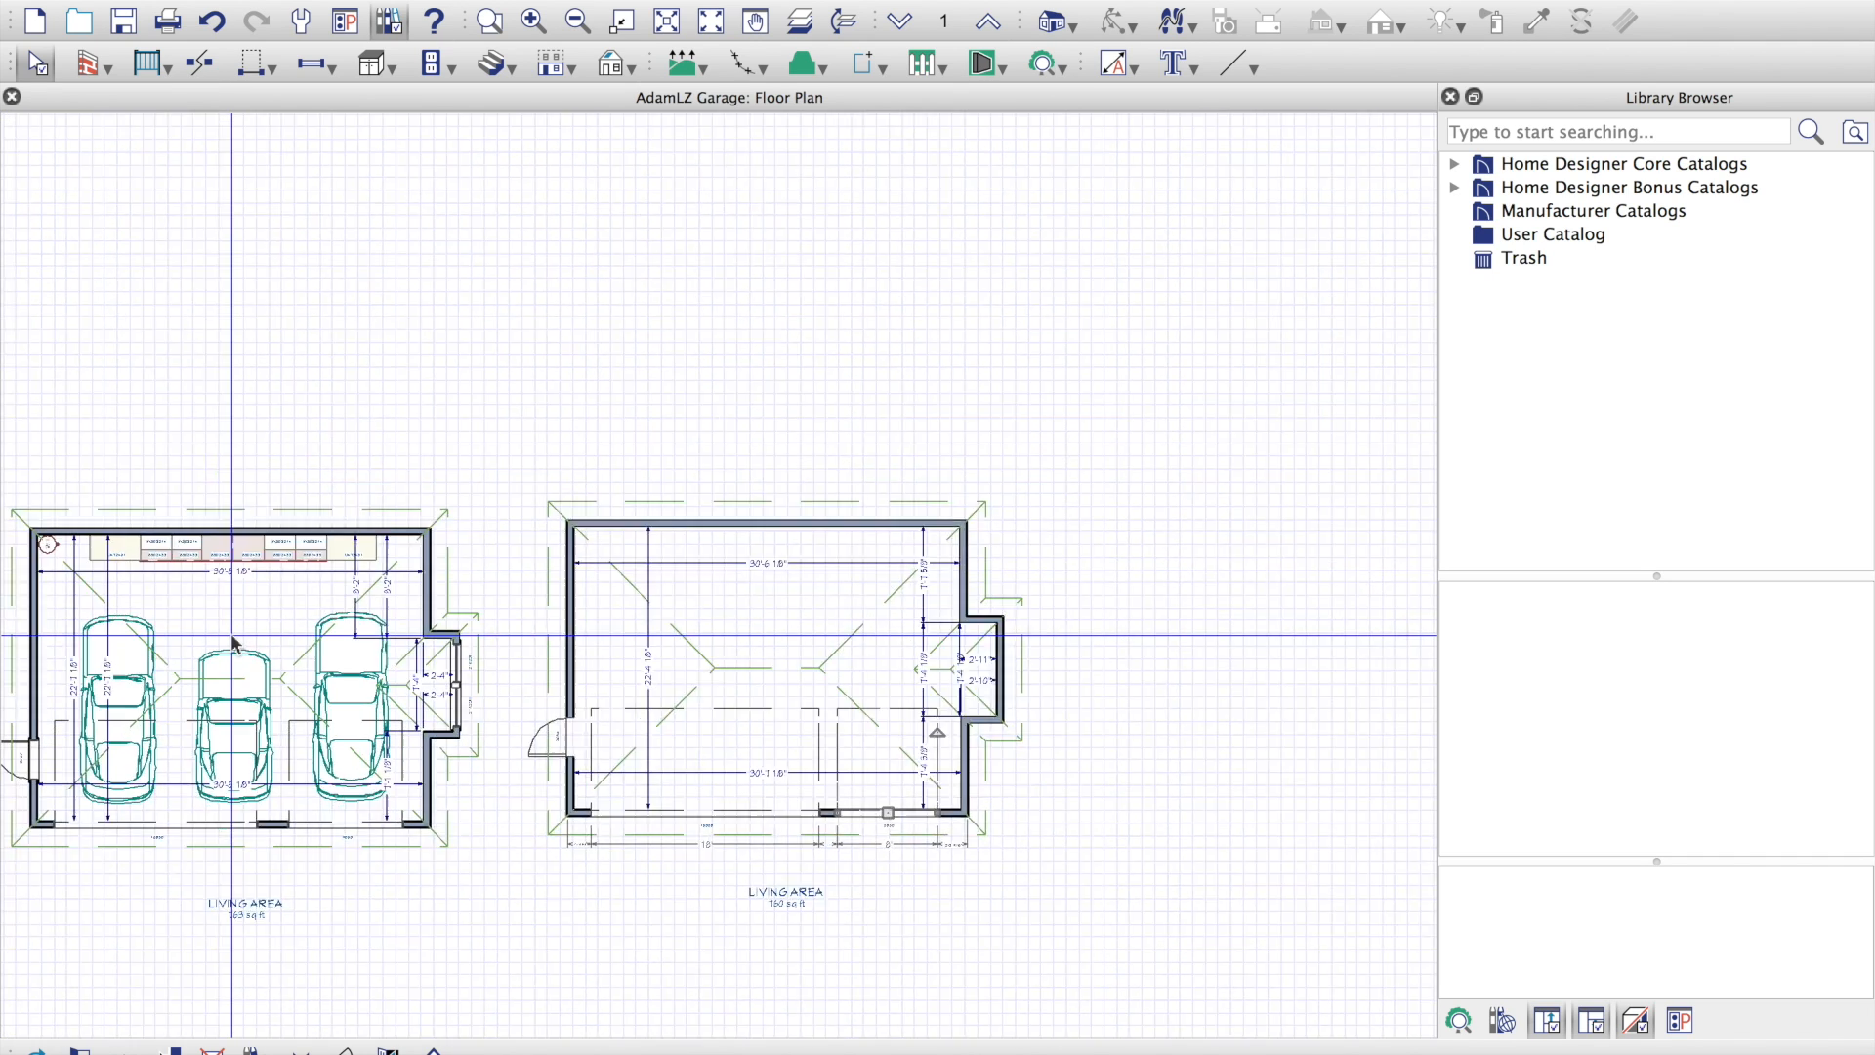
scroll(694, 632, up, 3)
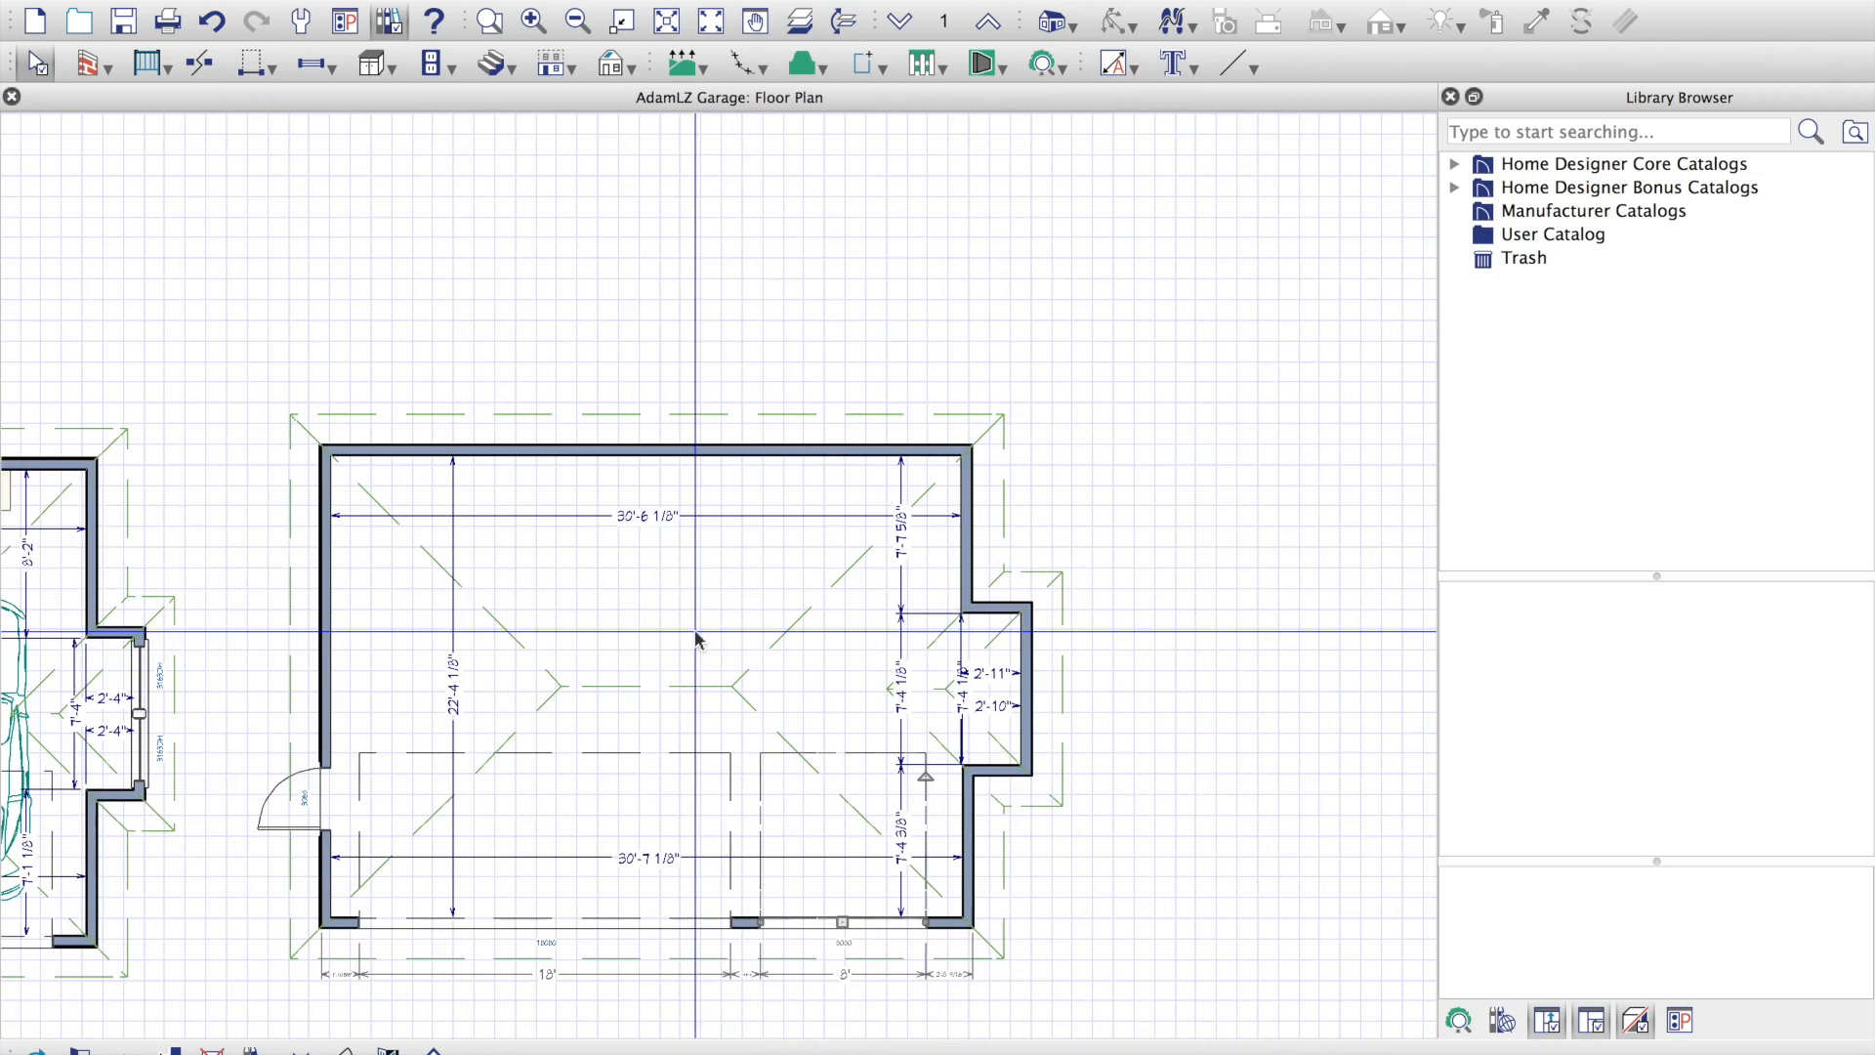
scroll(1318, 670, down, 1)
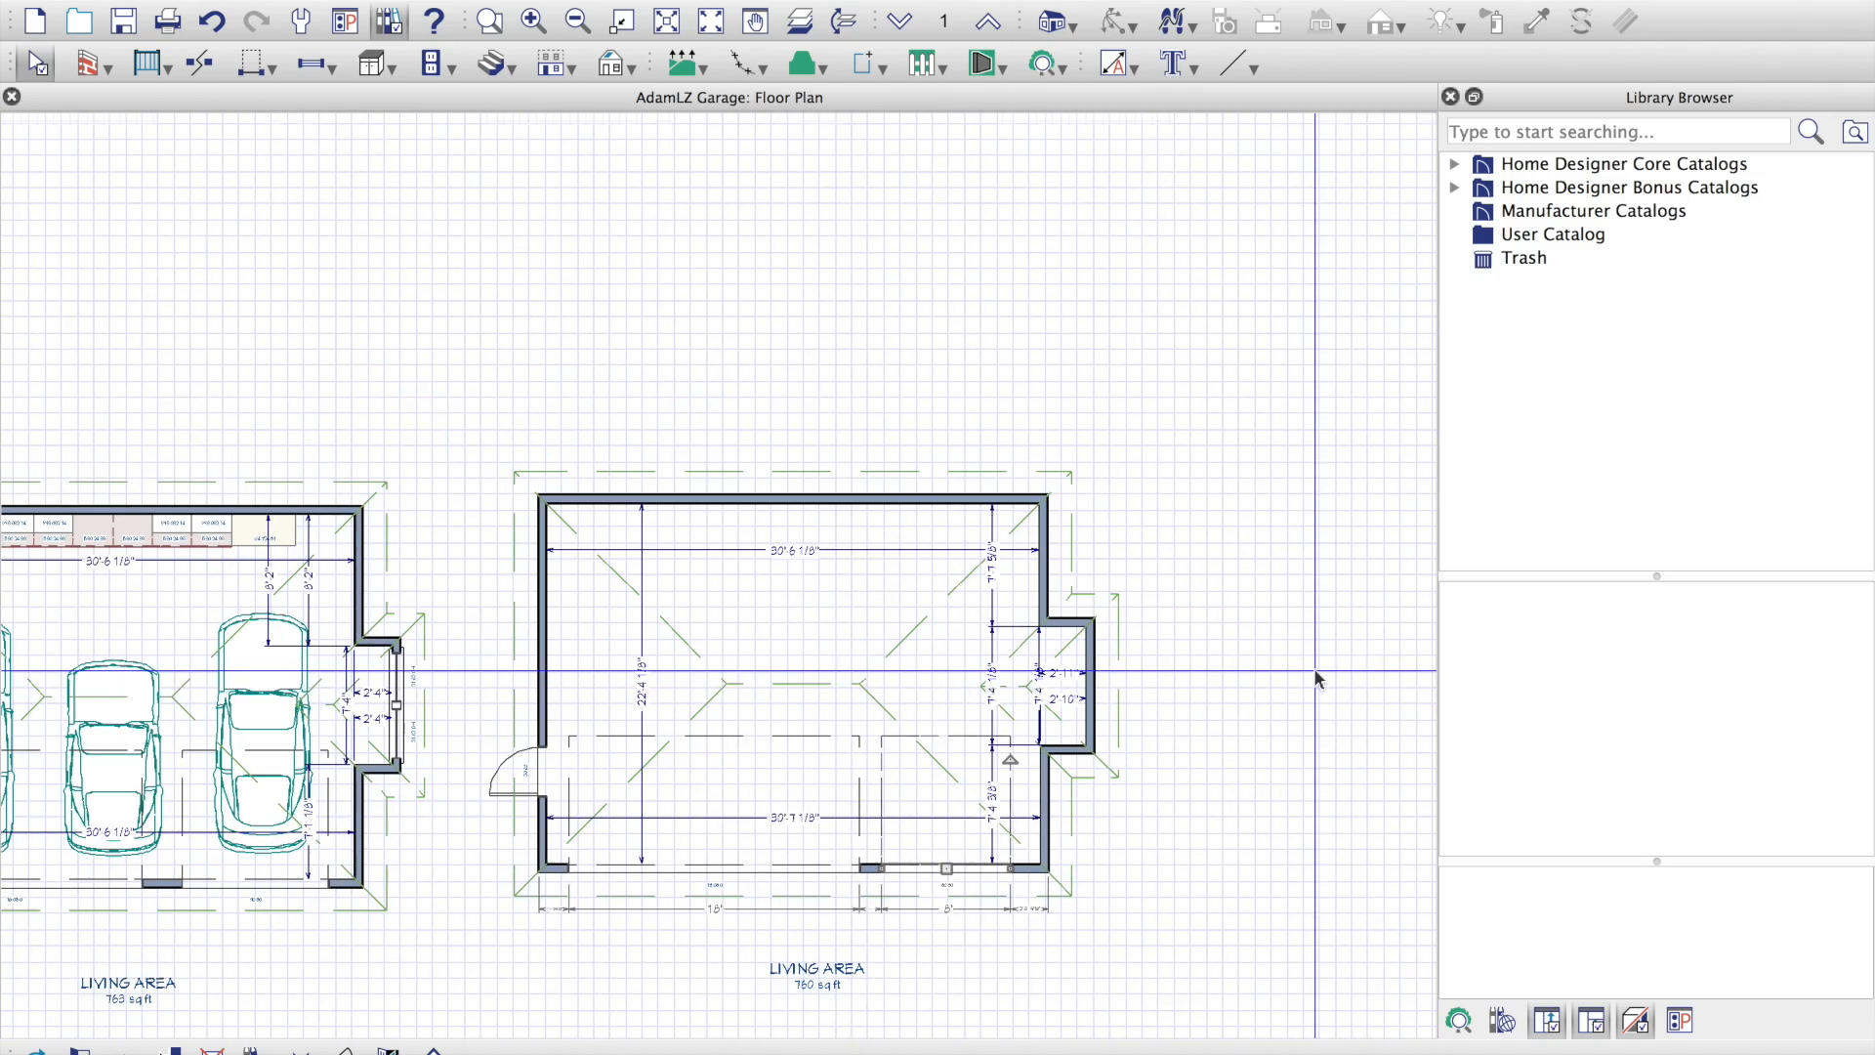
scroll(794, 695, up, 3)
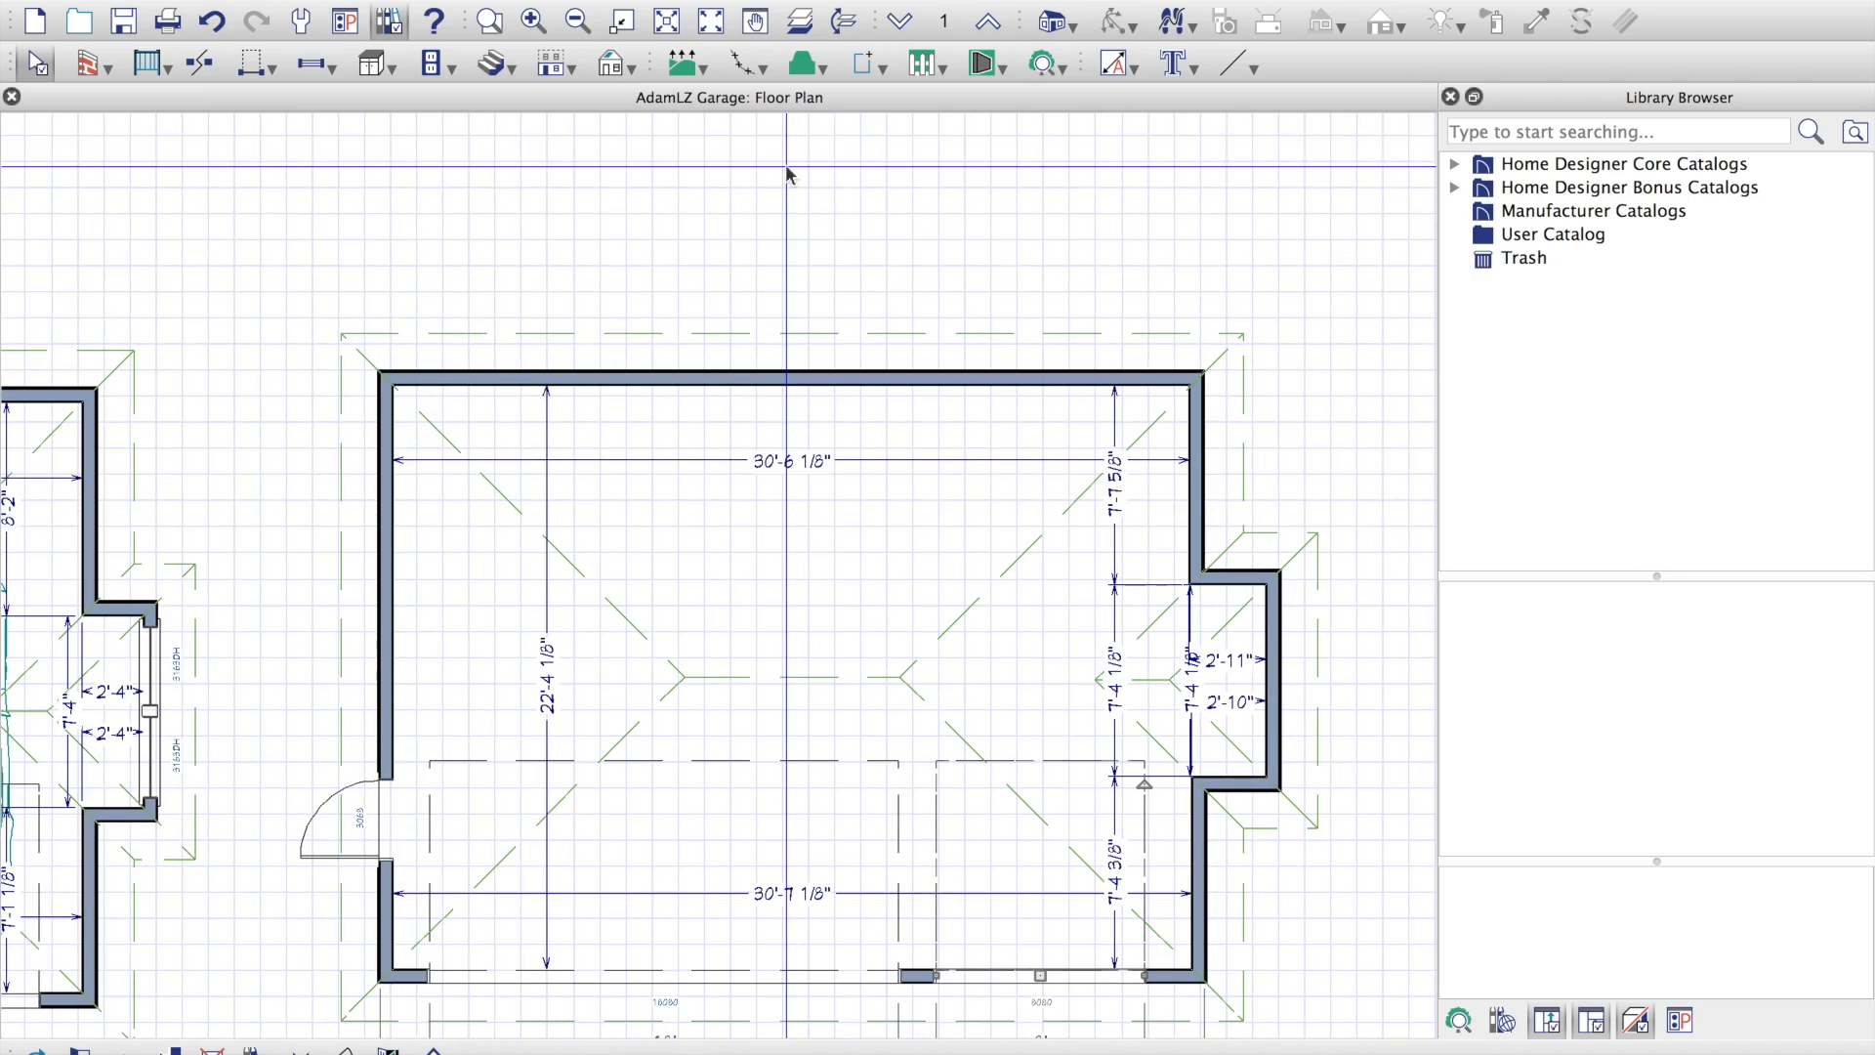
scroll(787, 172, down, 1)
scroll(773, 490, up, 2)
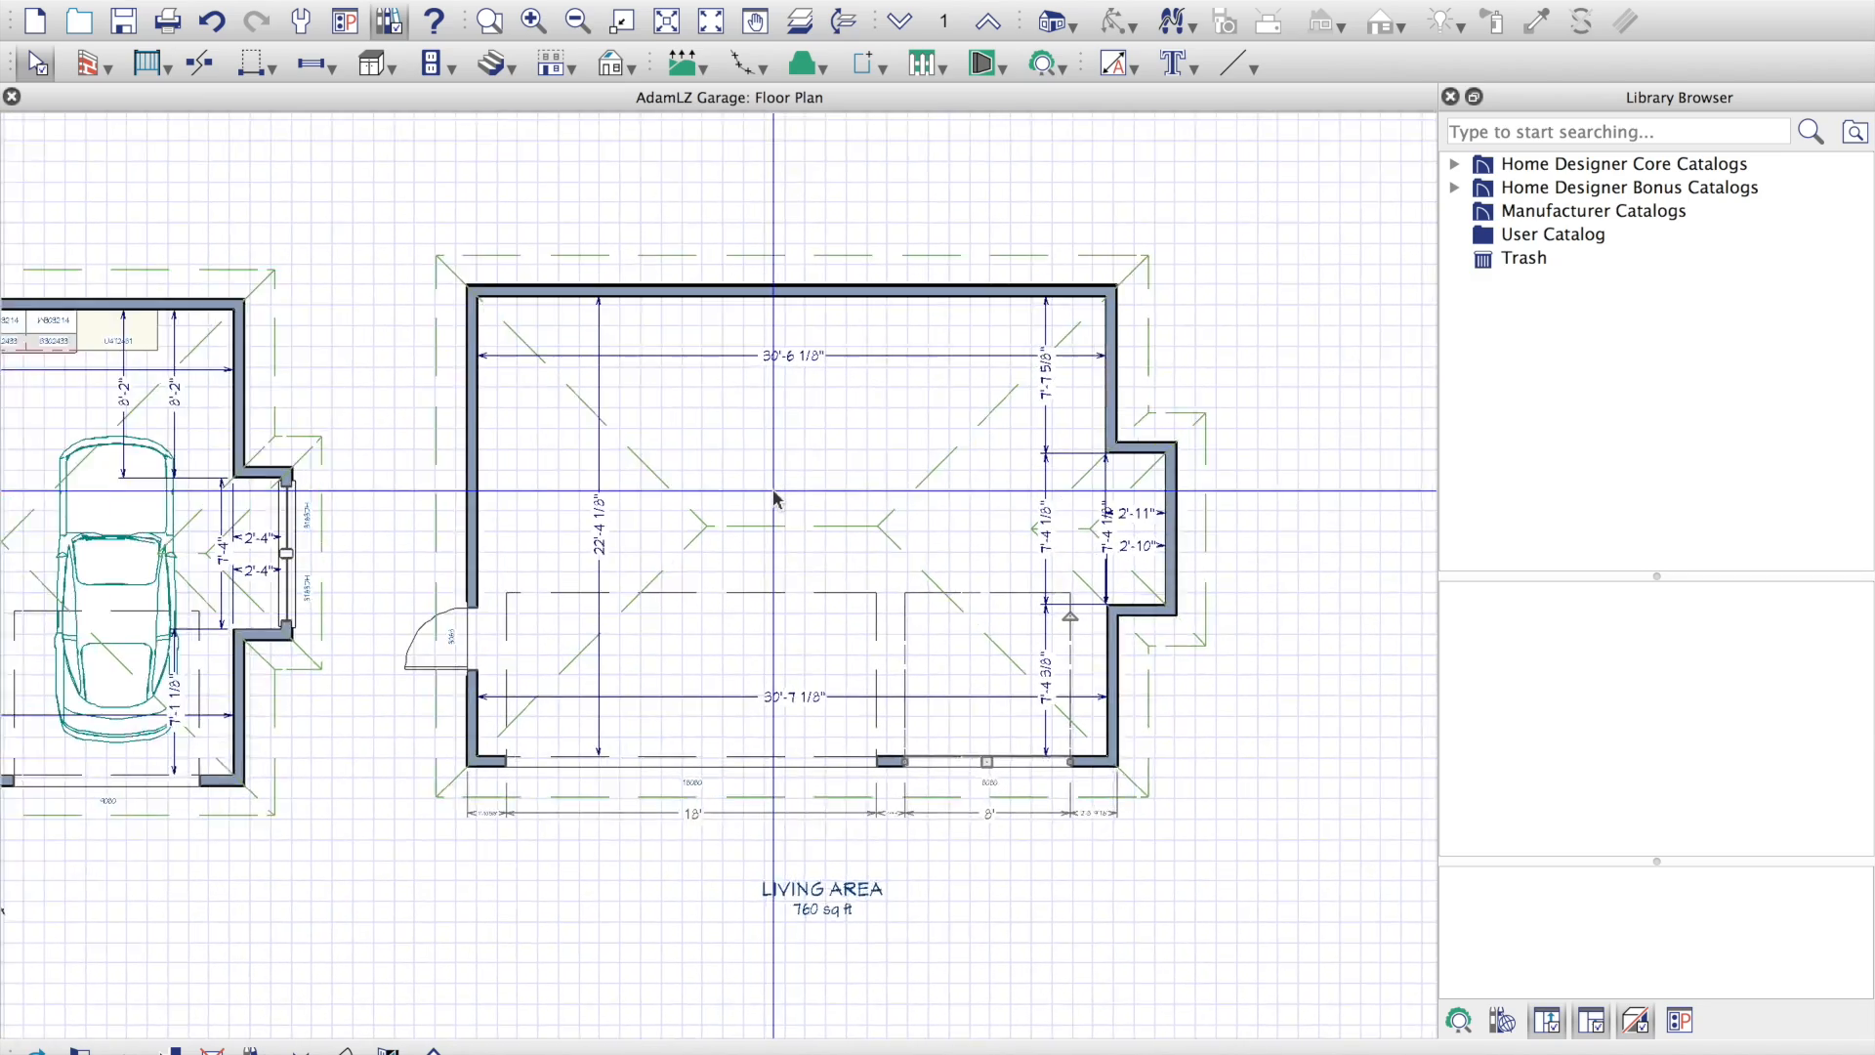
scroll(774, 493, up, 1)
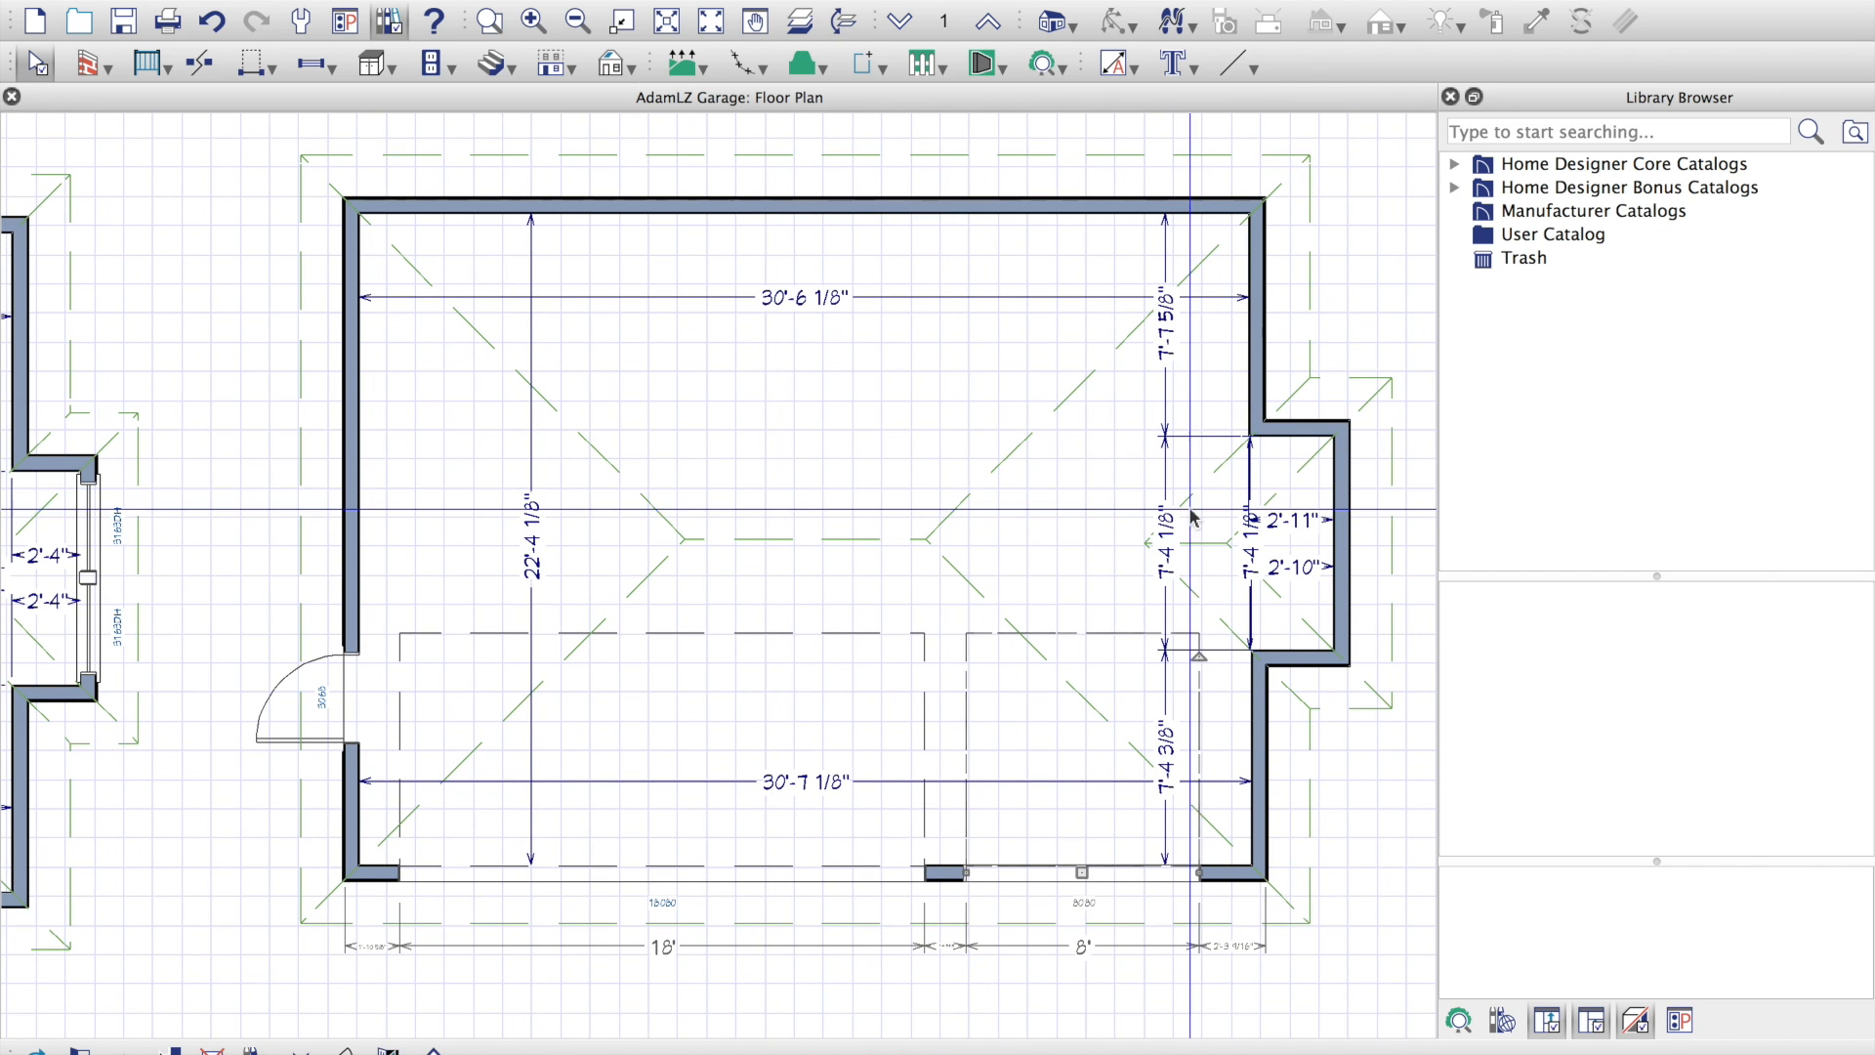
click(1248, 580)
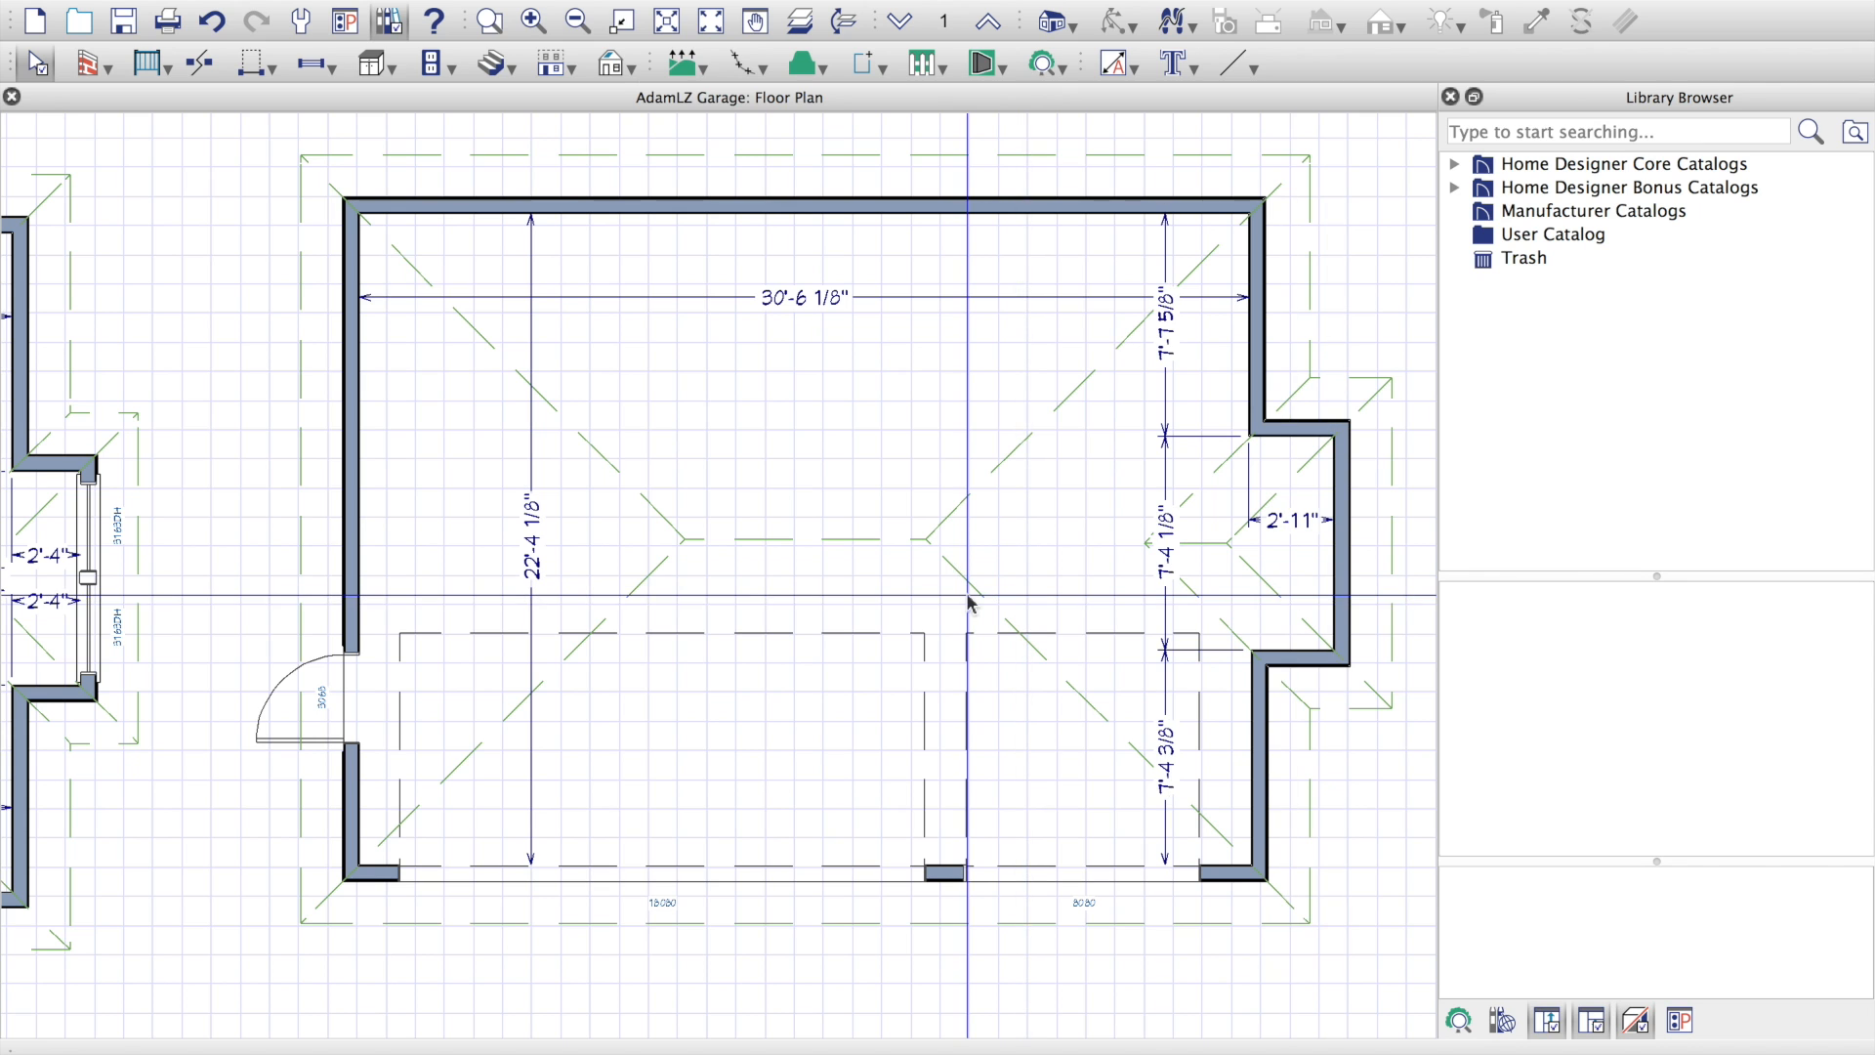
Step: Place two standard windows side by side in the outer wall of the new garage's right-hand alcove
scroll(966, 603, down, 1)
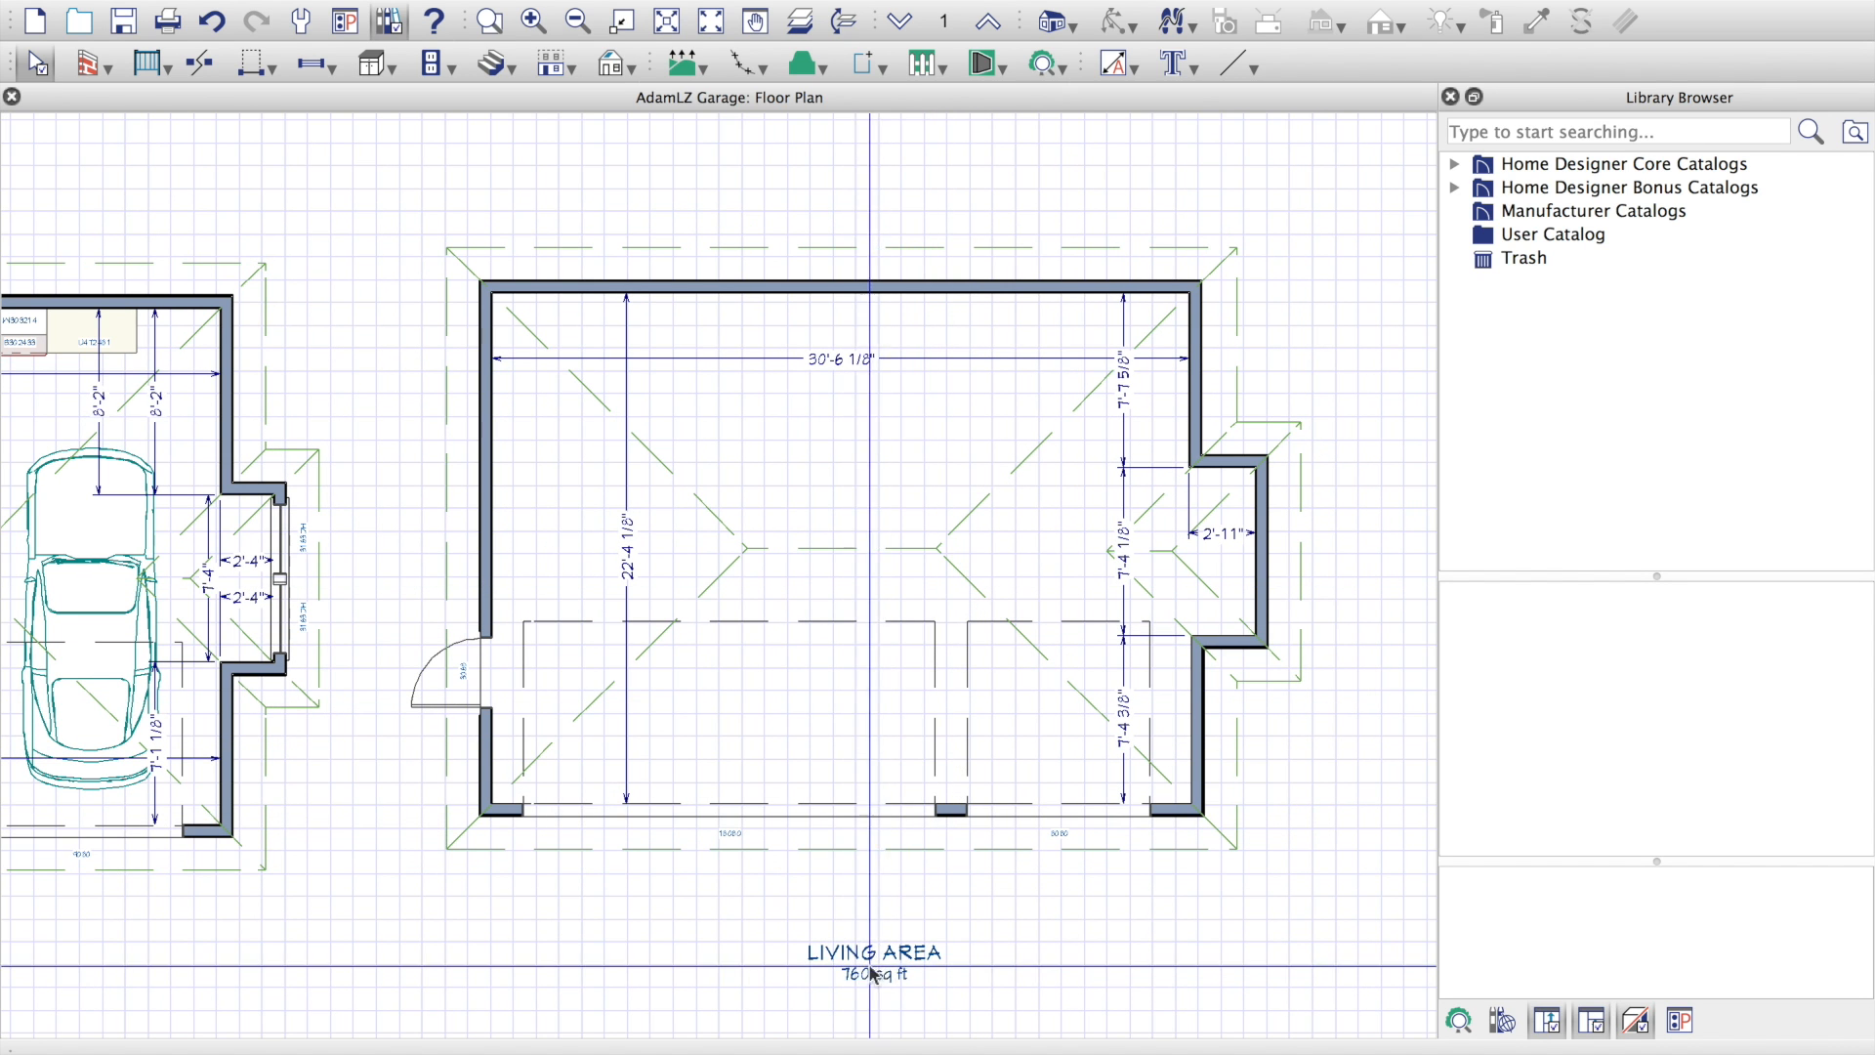
scroll(874, 972, up, 2)
scroll(875, 971, down, 1)
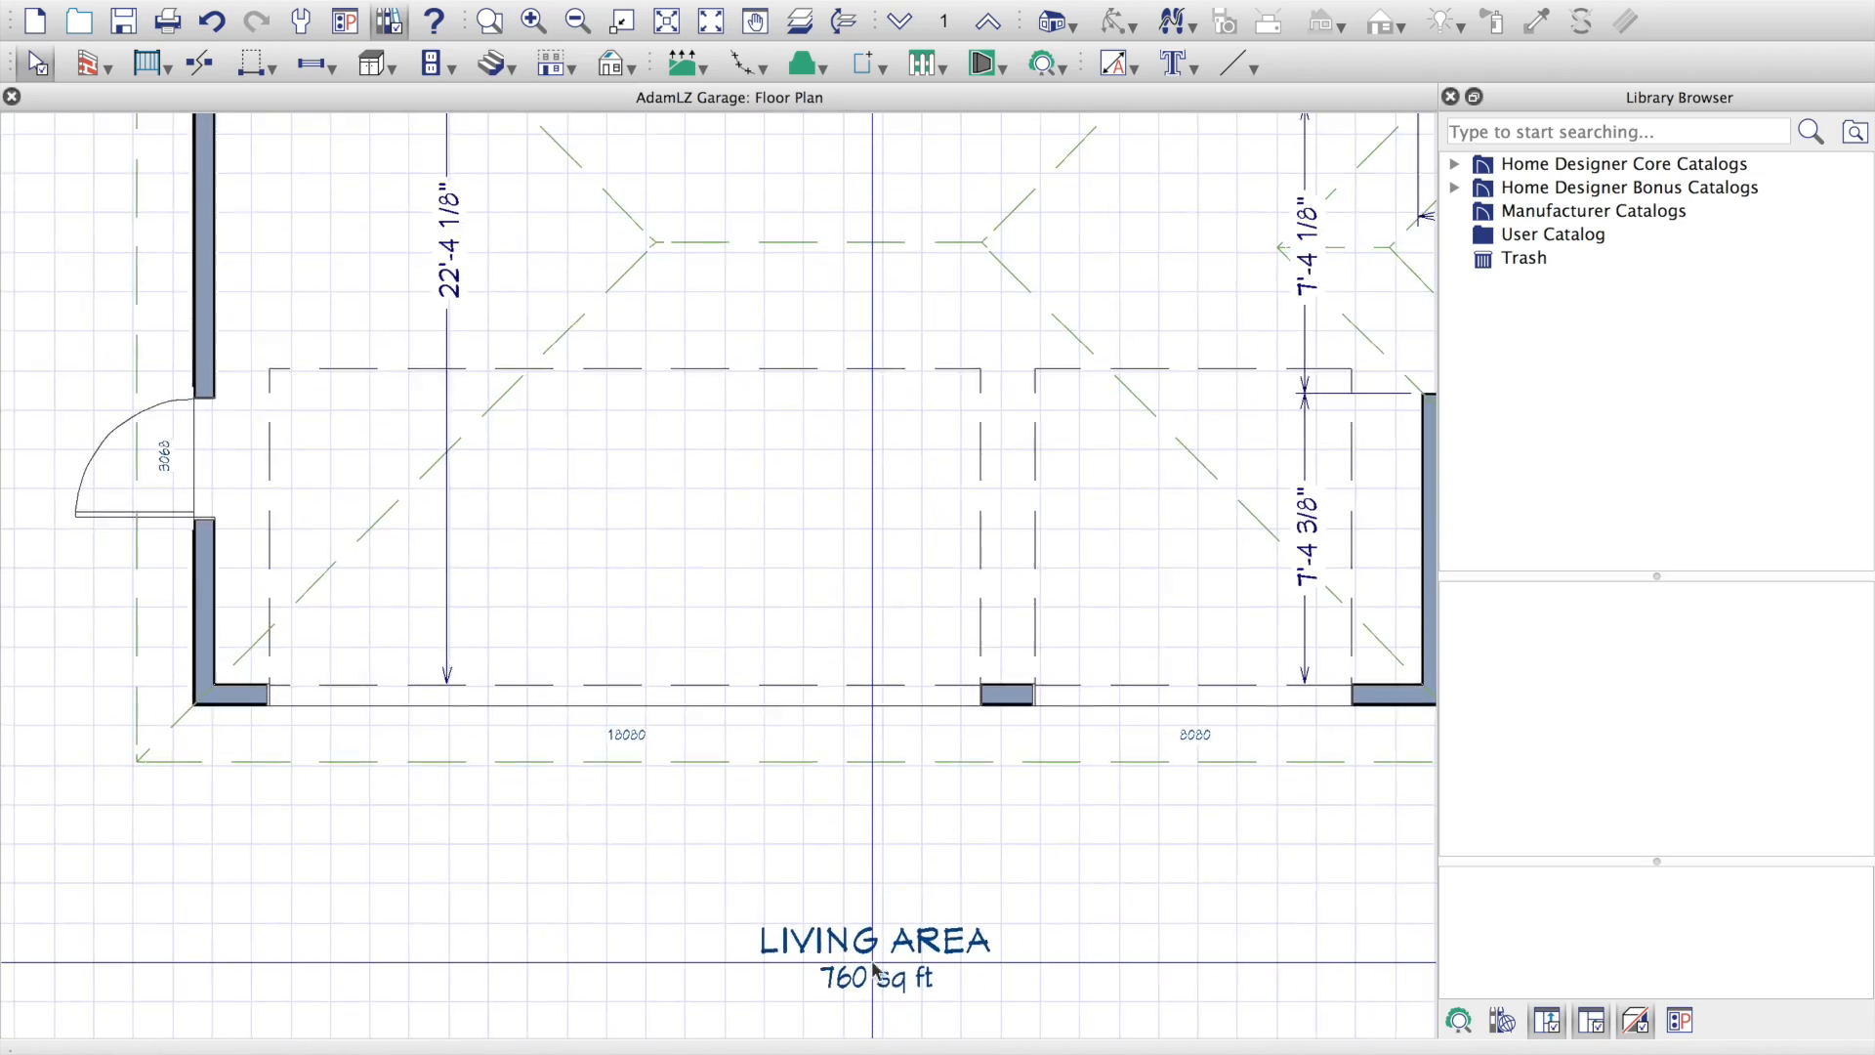
scroll(874, 970, down, 1)
scroll(875, 970, up, 1)
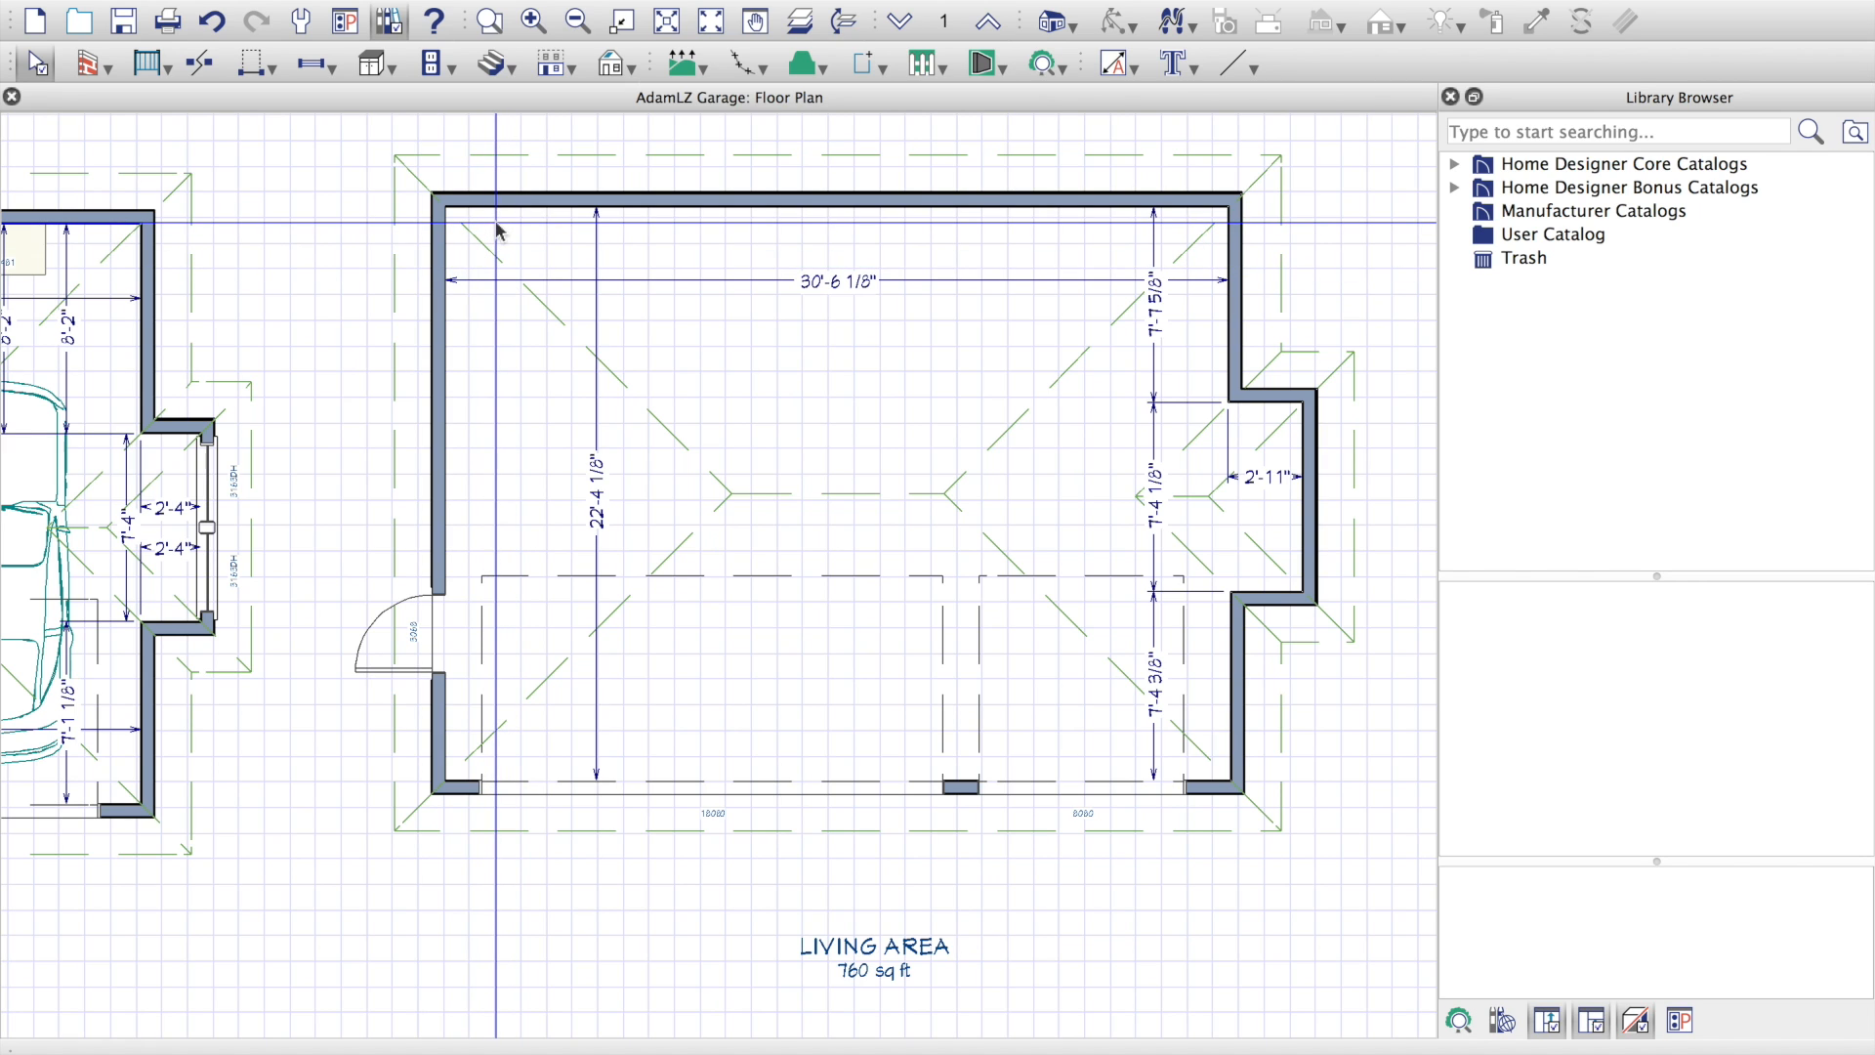
click(333, 69)
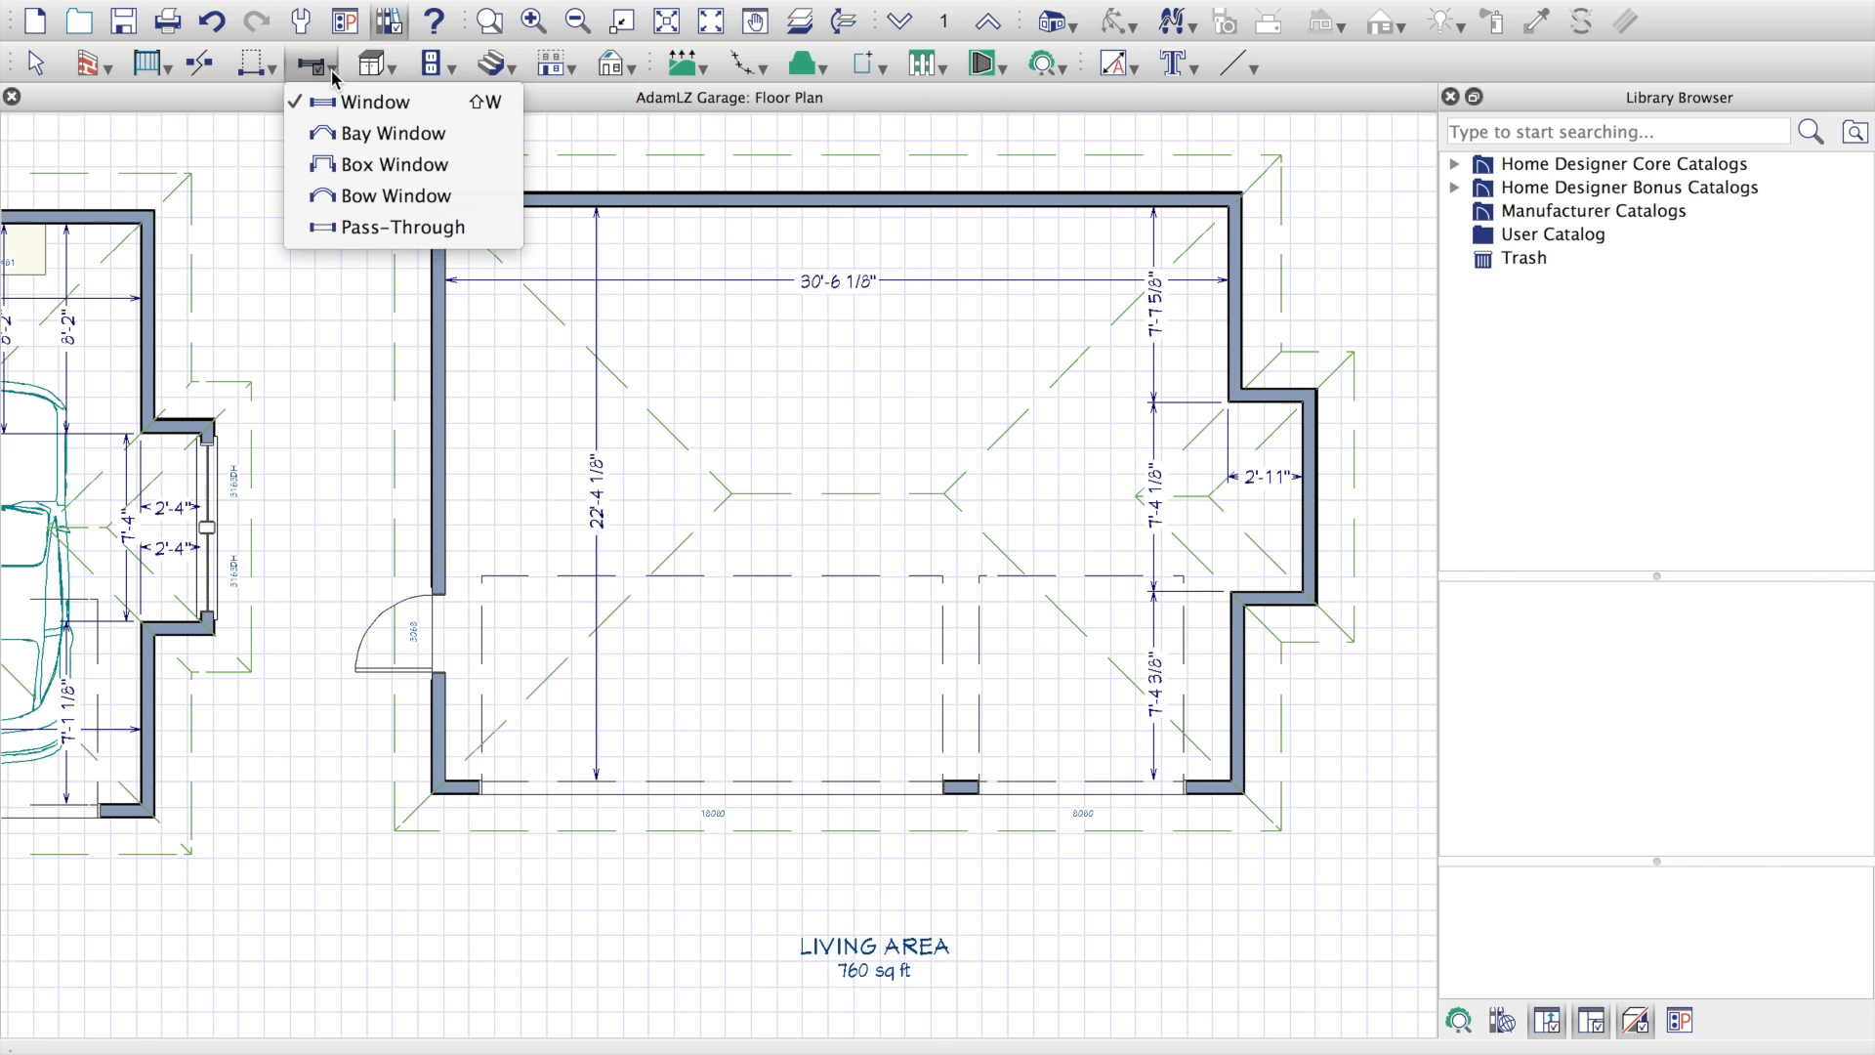
click(349, 103)
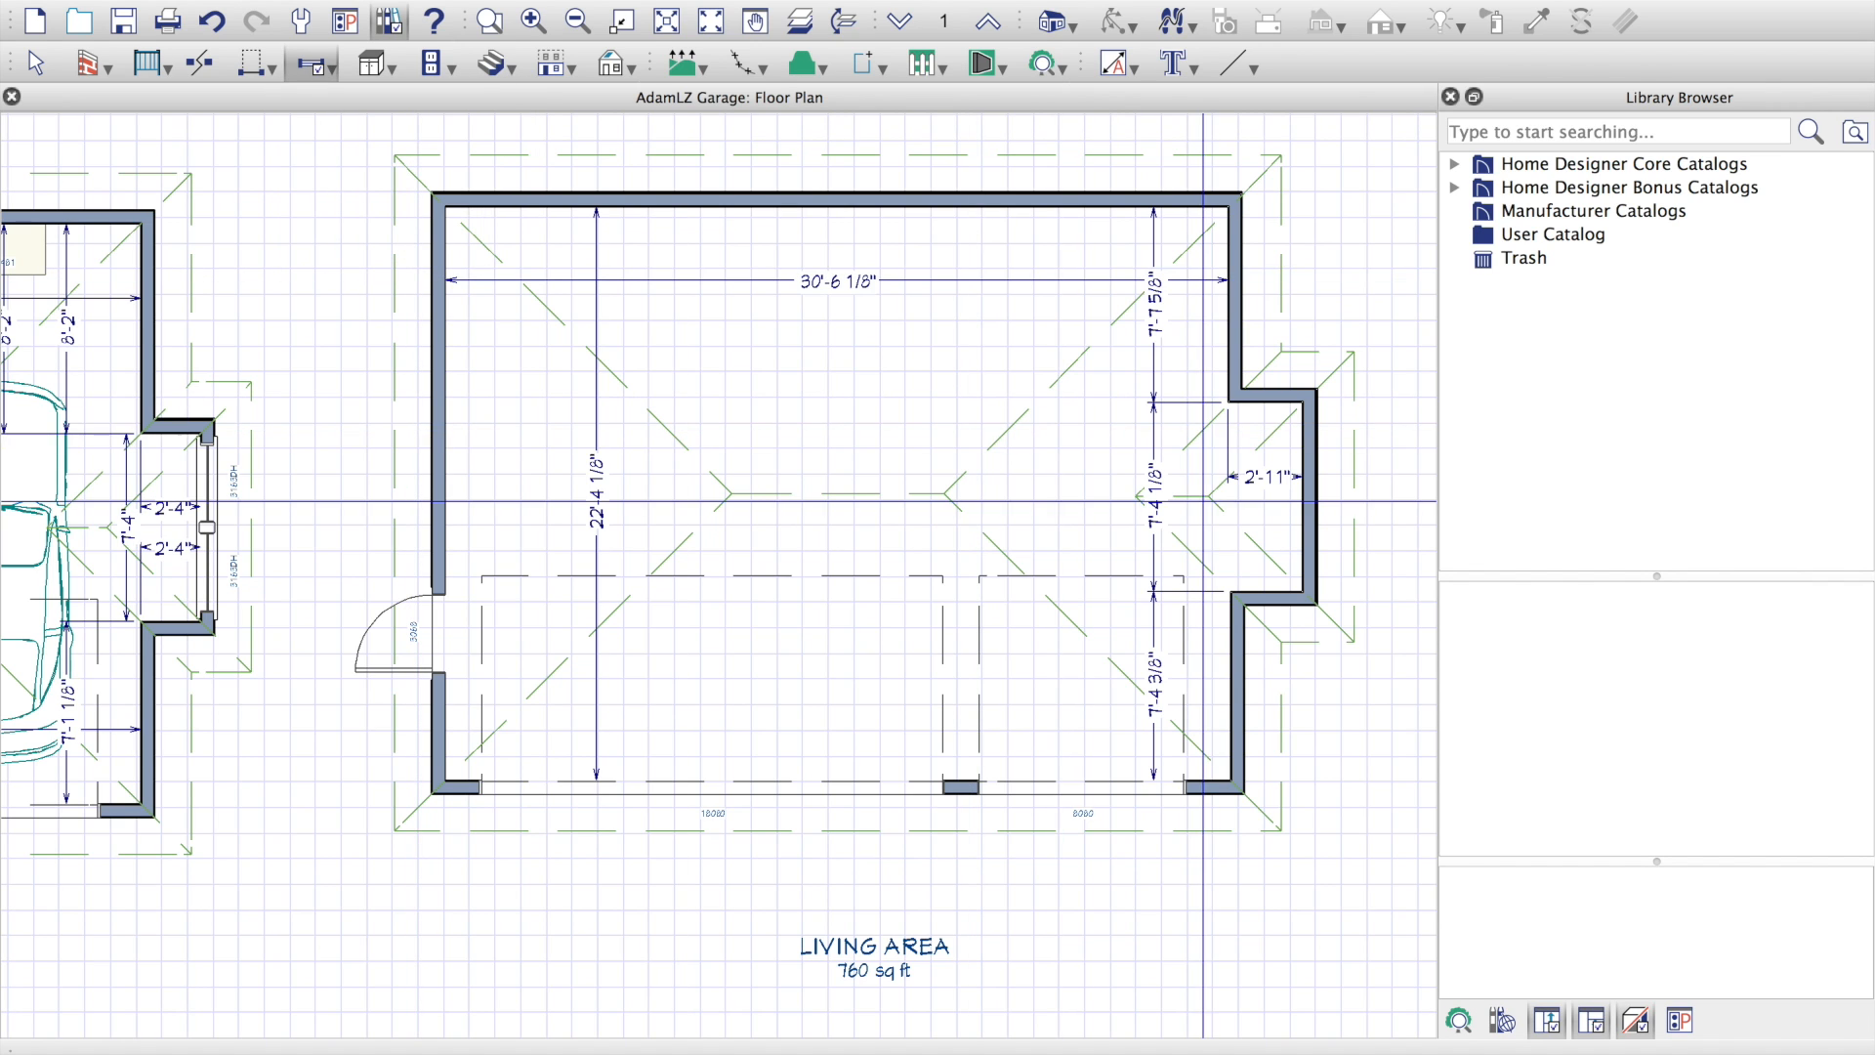
click(1302, 449)
click(1313, 512)
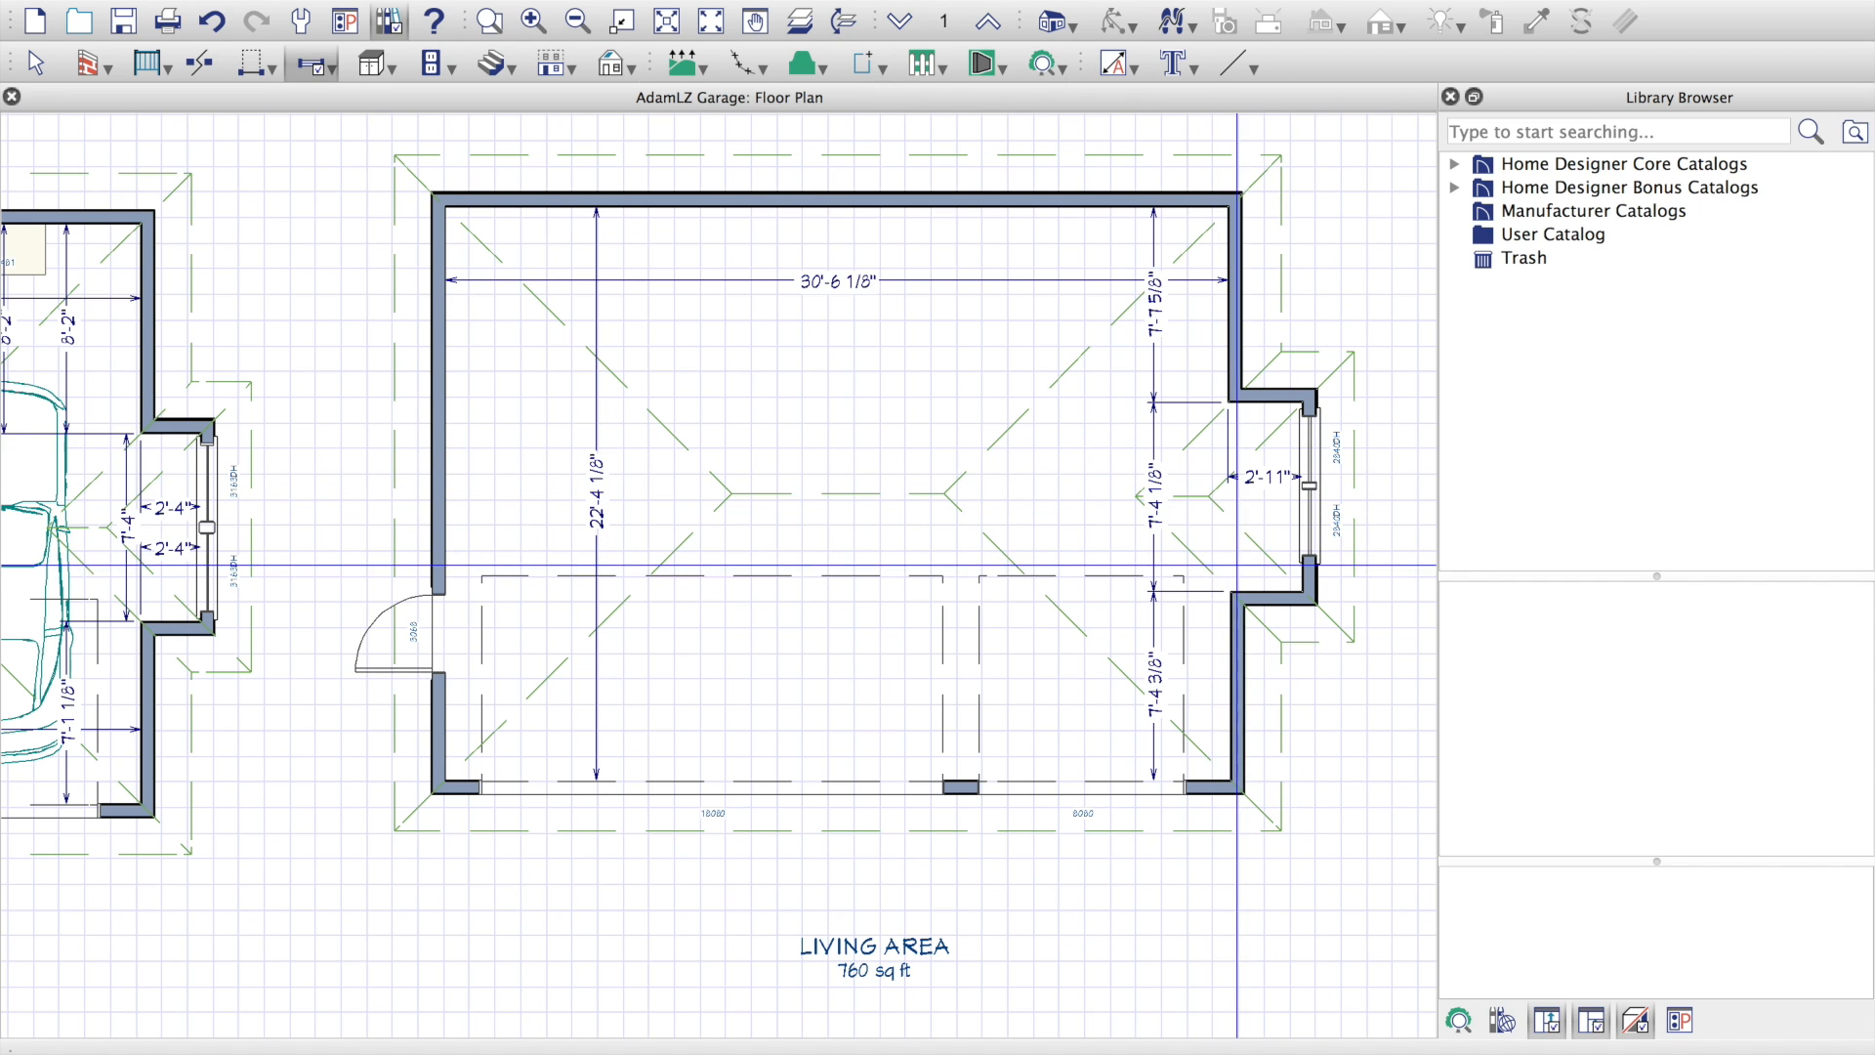
Step: Create a Full Camera view from the middle of the new garage, looking toward the alcove windows
click(1074, 30)
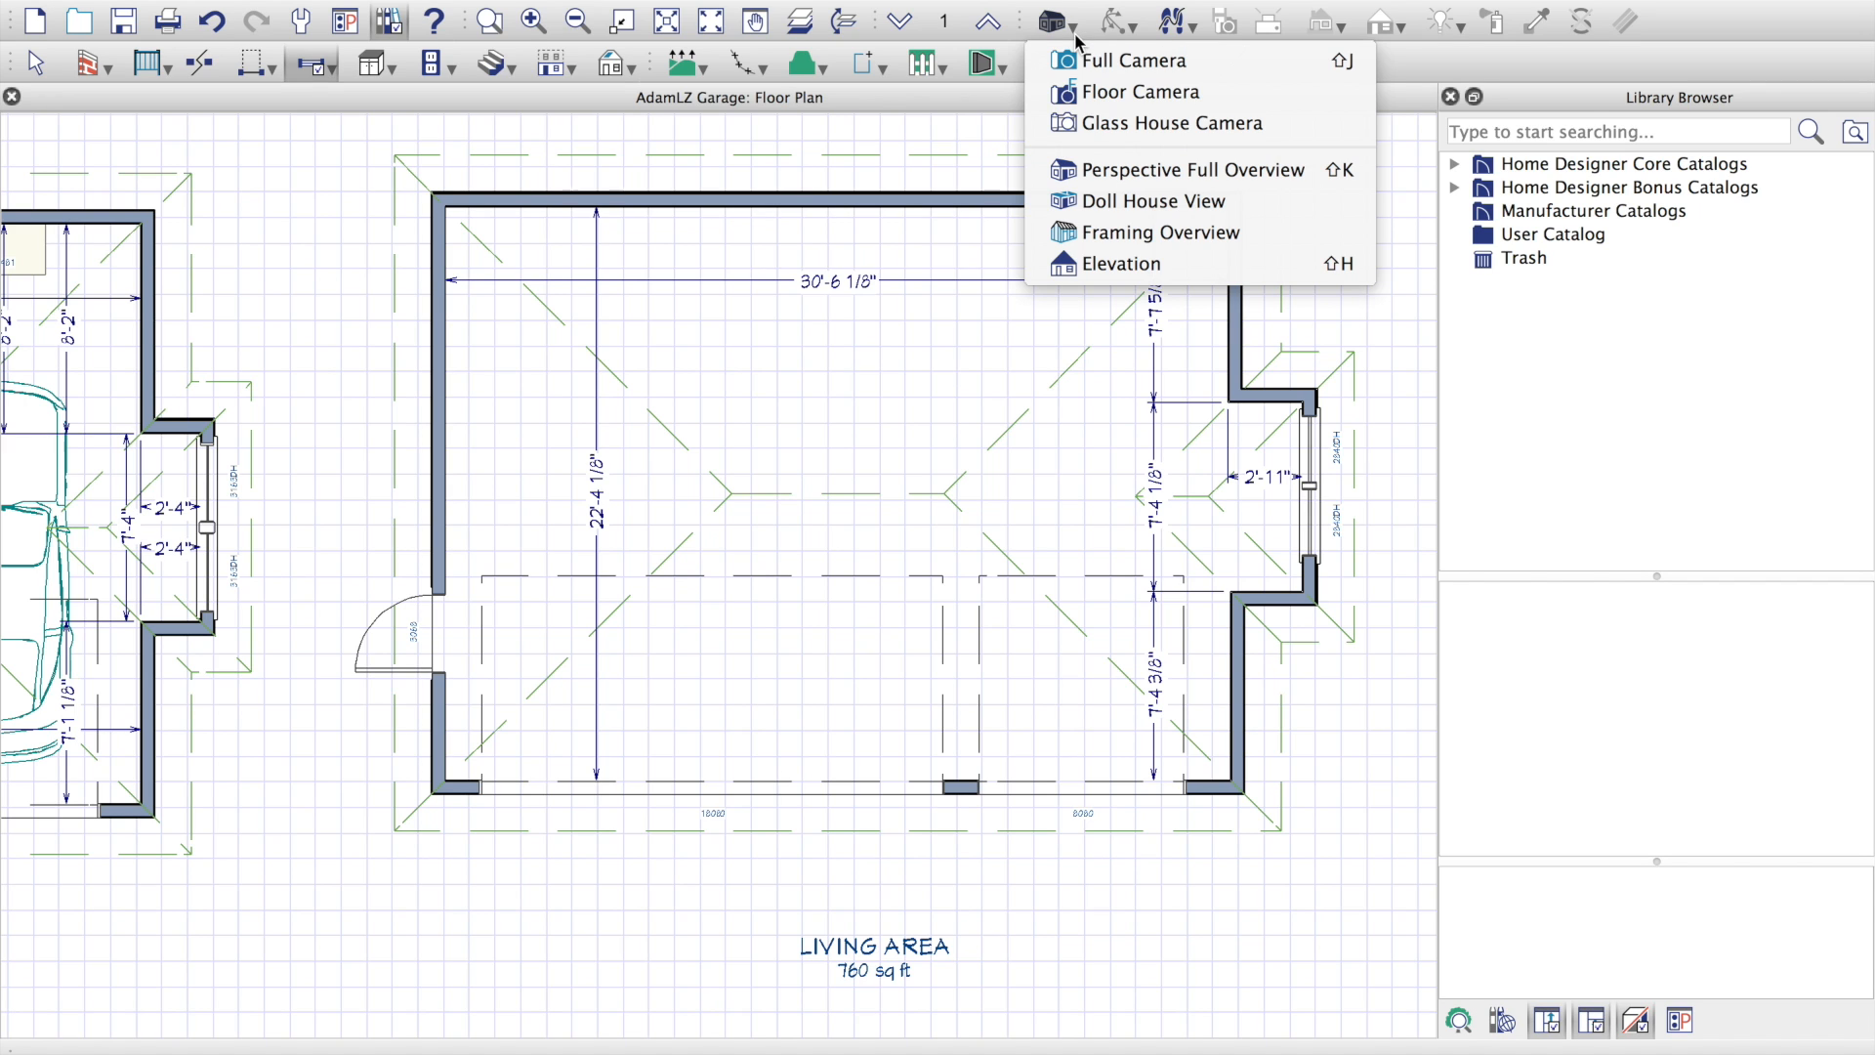
click(1116, 75)
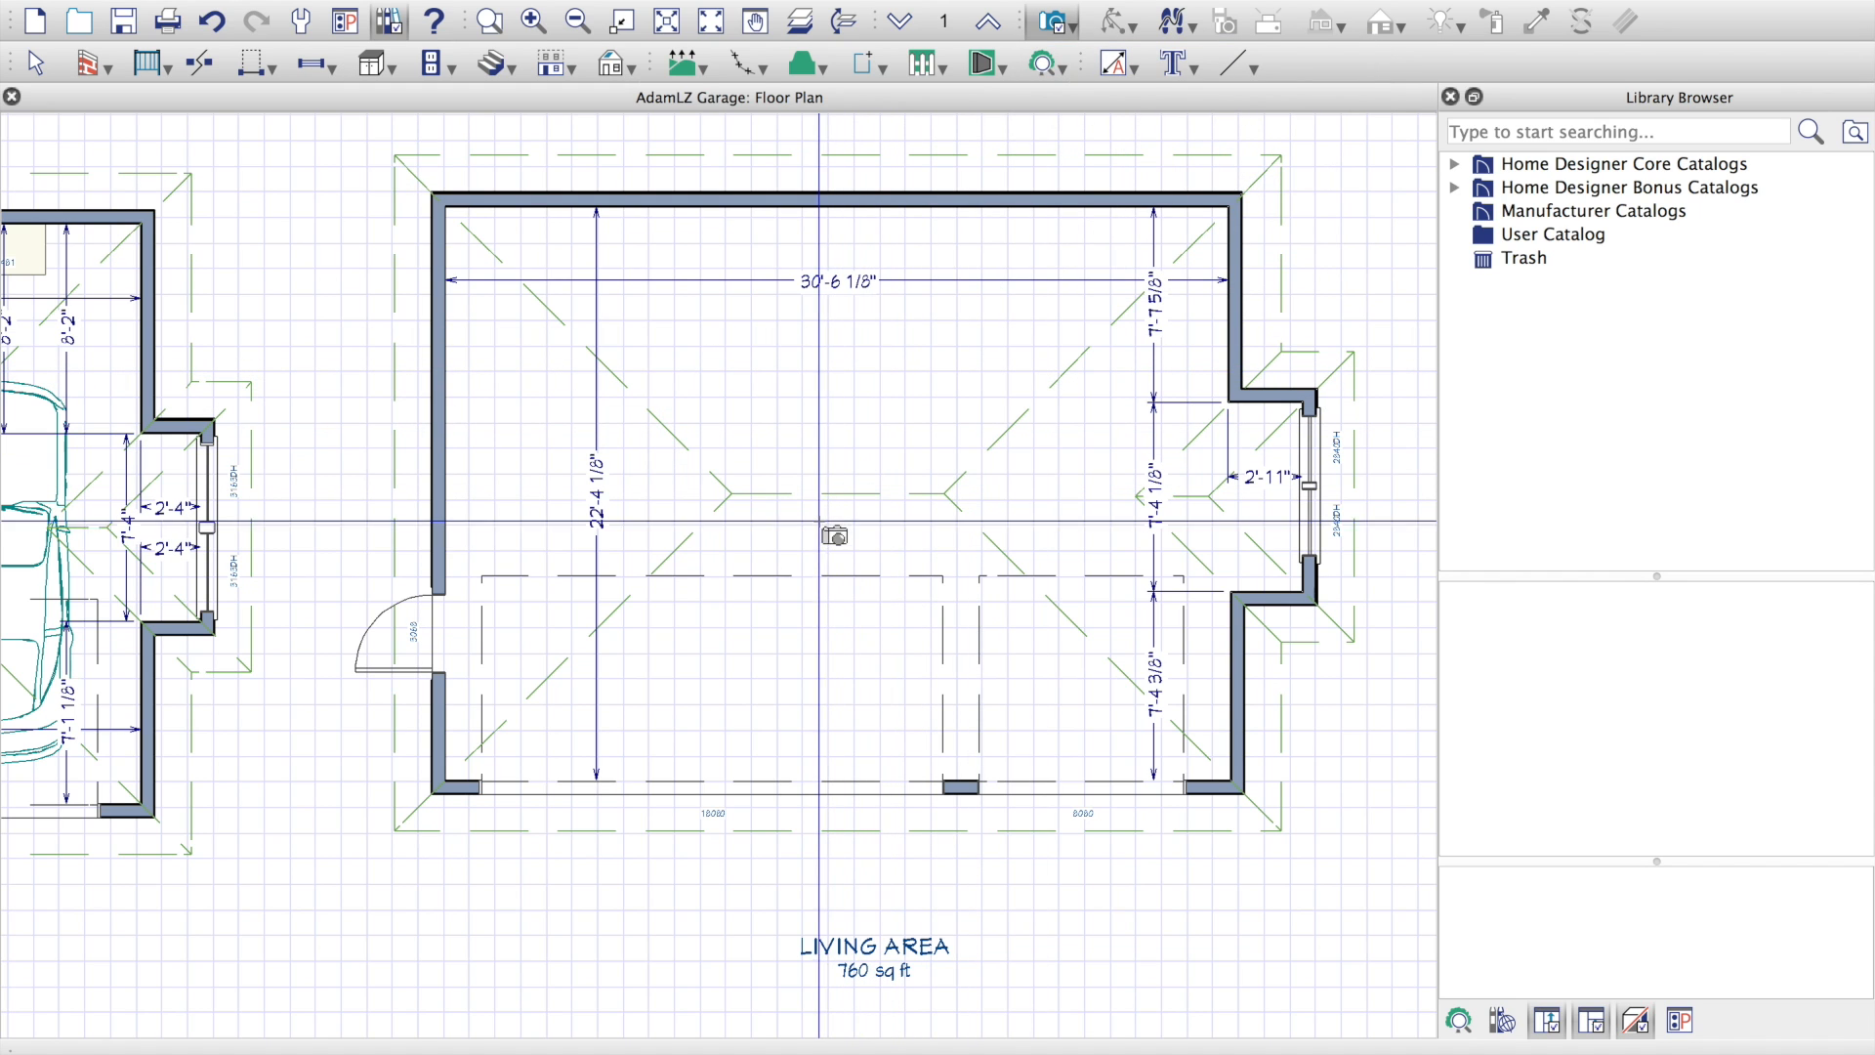
drag(840, 507, 980, 502)
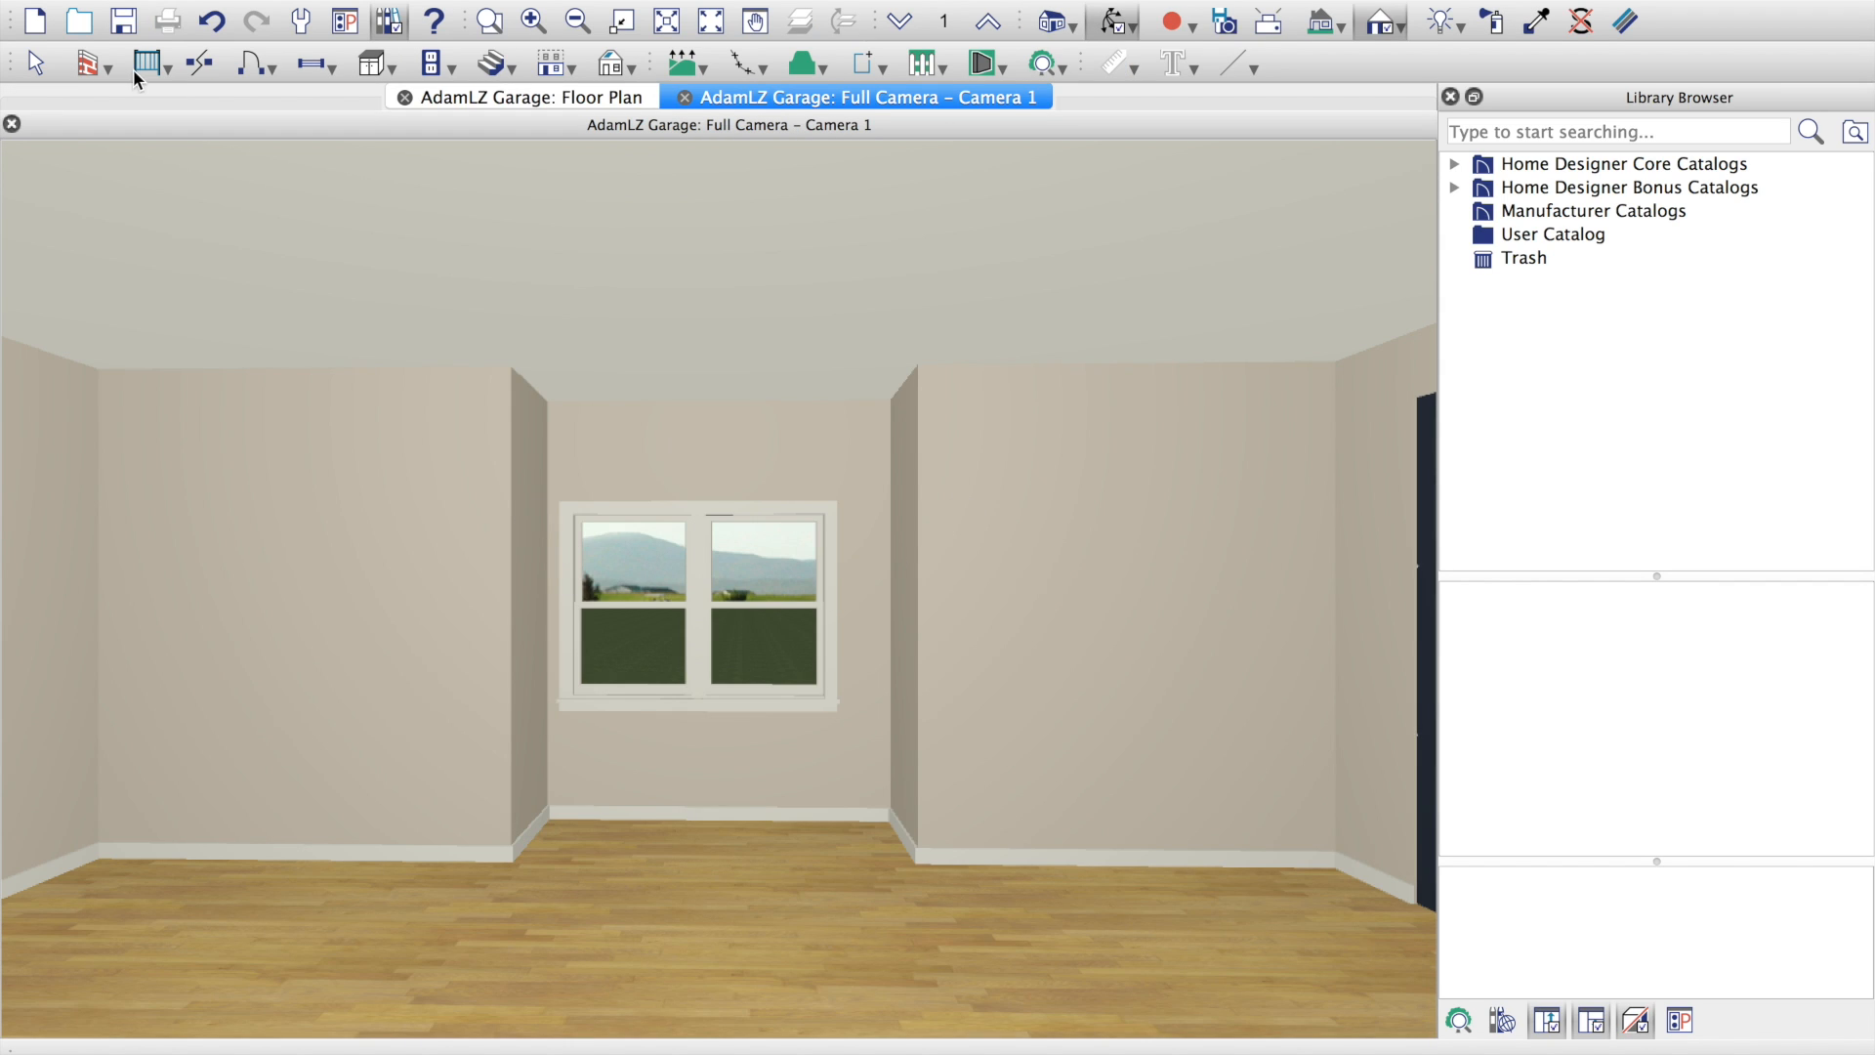
Step: Raise the tops of both alcove windows until each window is 70" tall
click(761, 614)
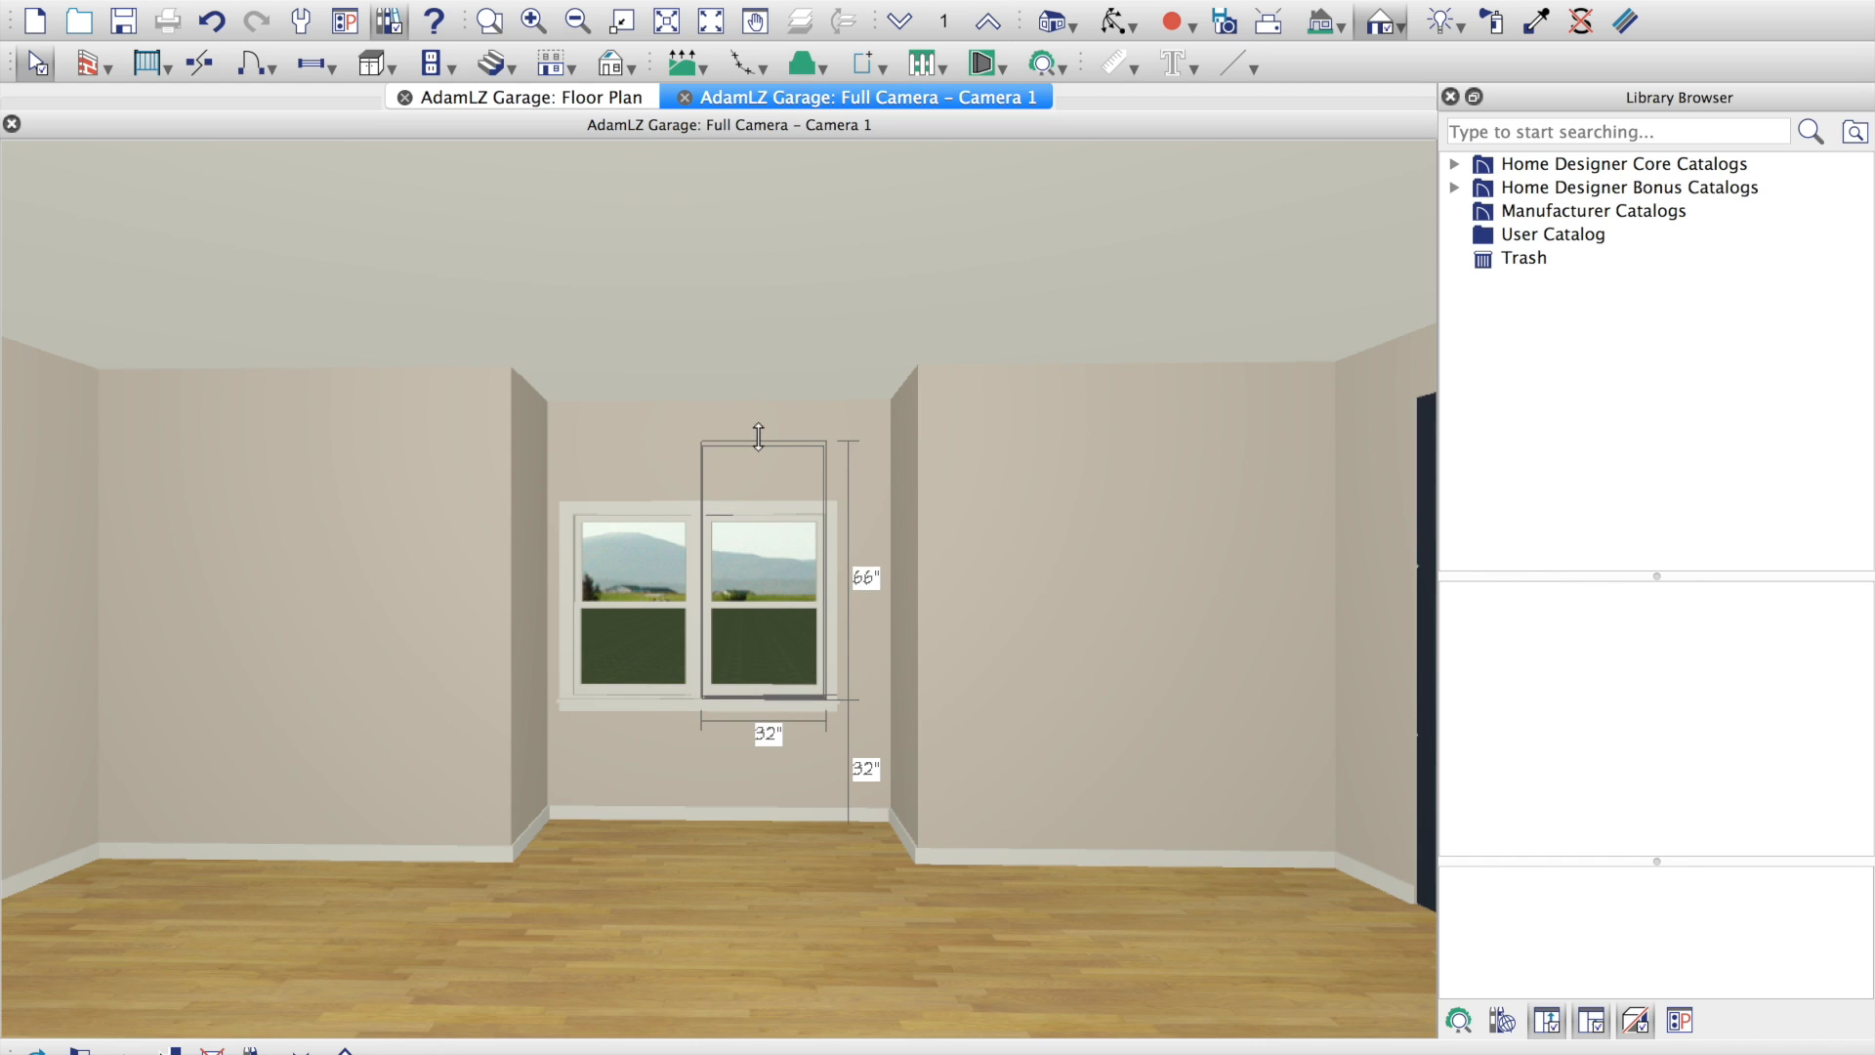
drag(757, 439, 758, 432)
click(630, 504)
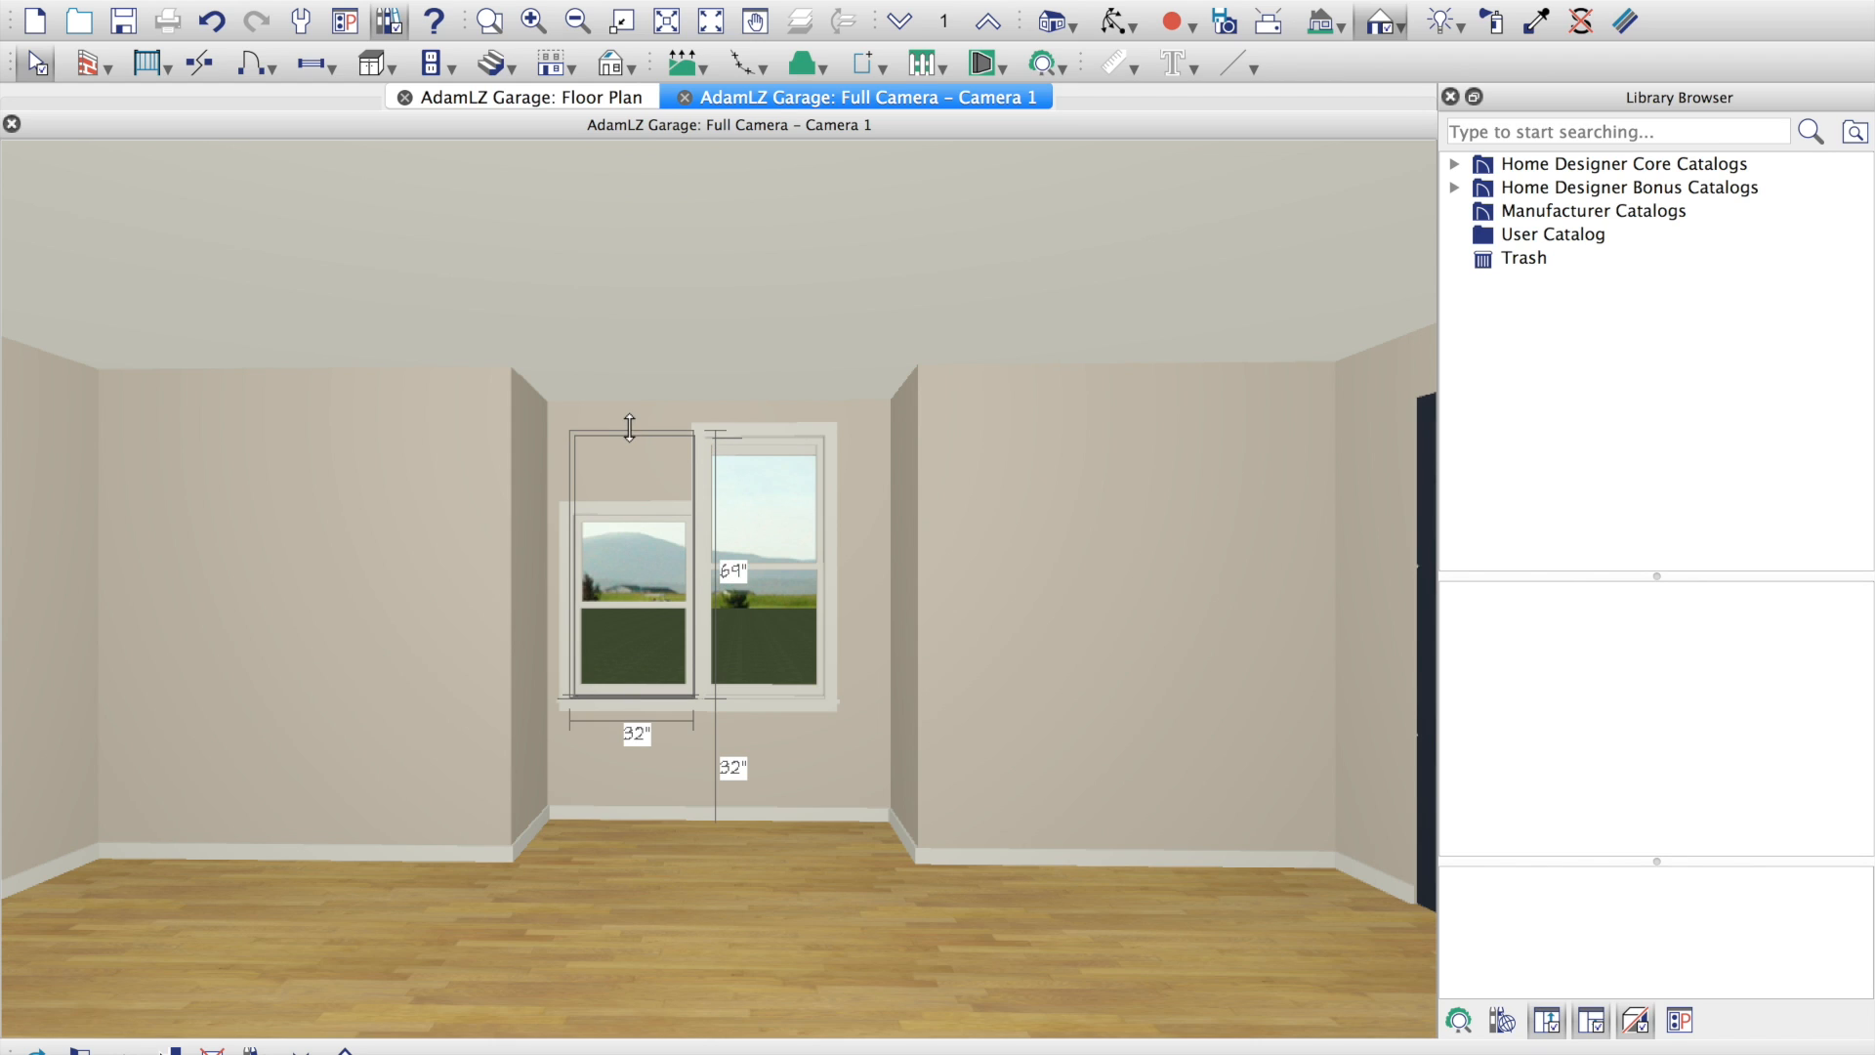
drag(629, 427, 629, 426)
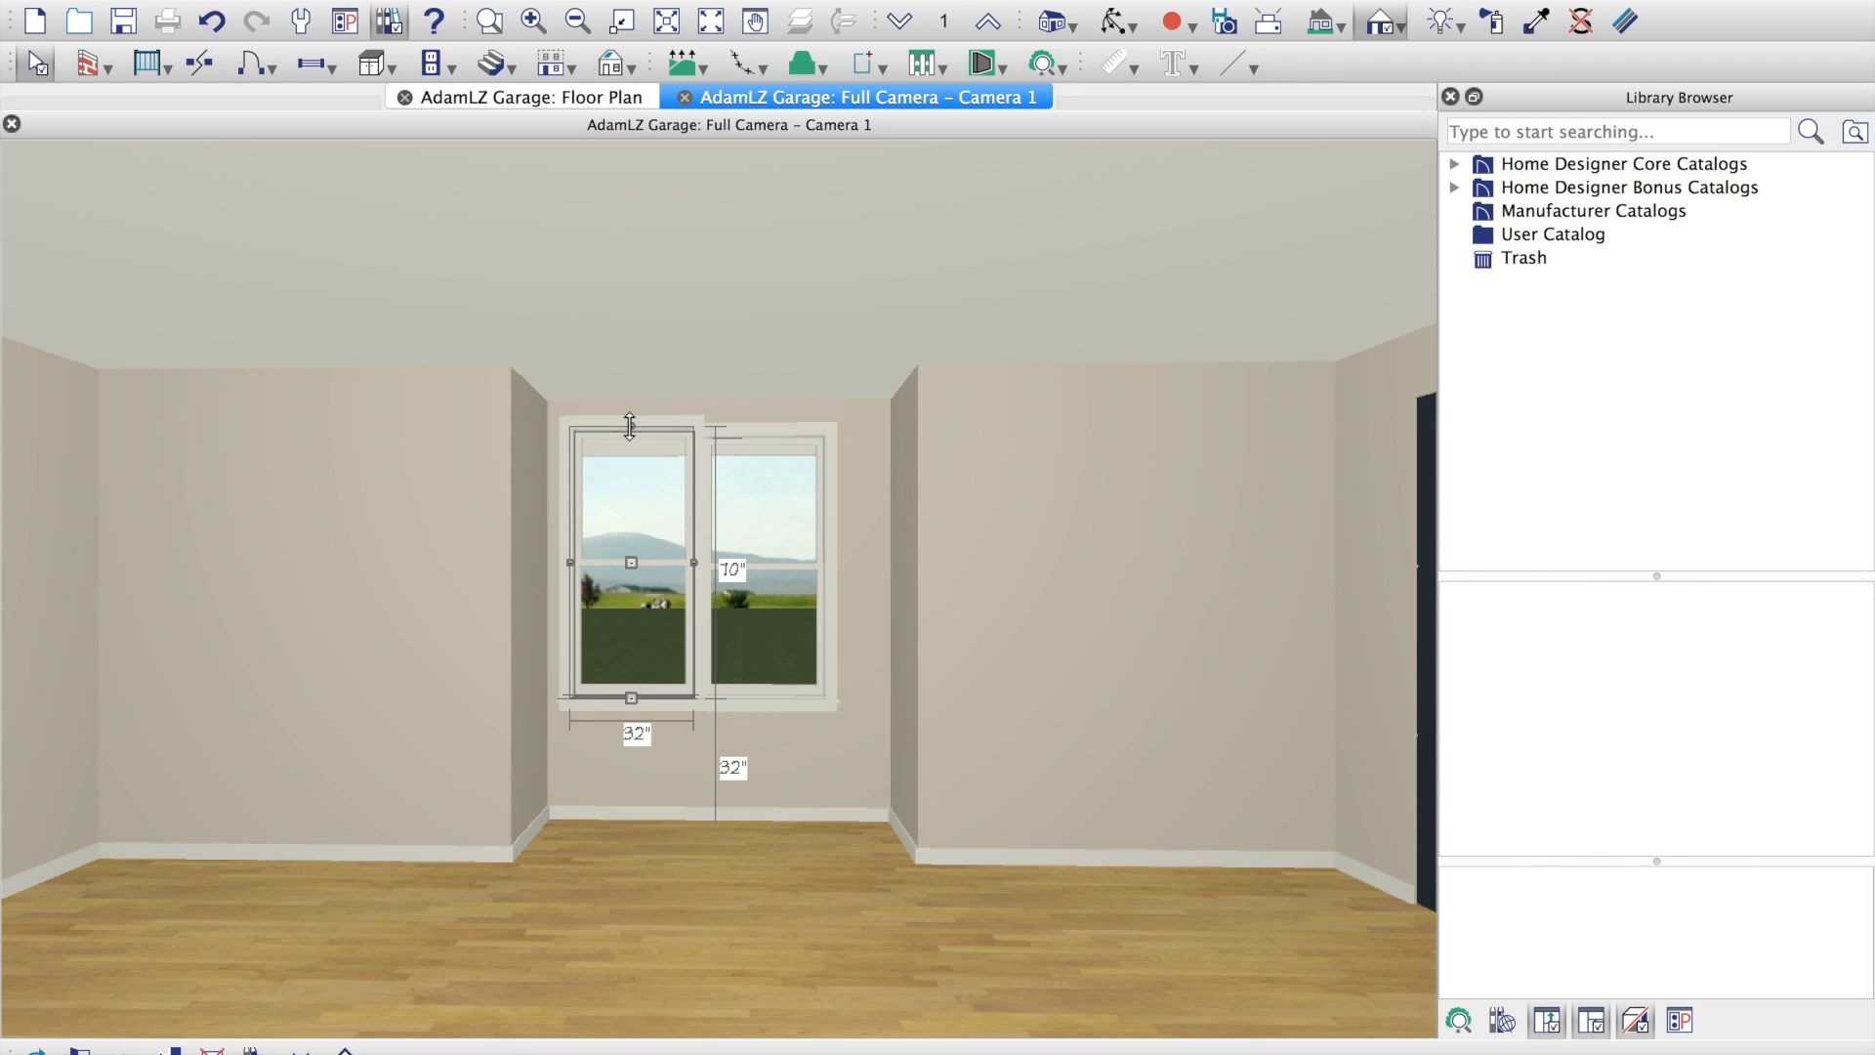
click(772, 534)
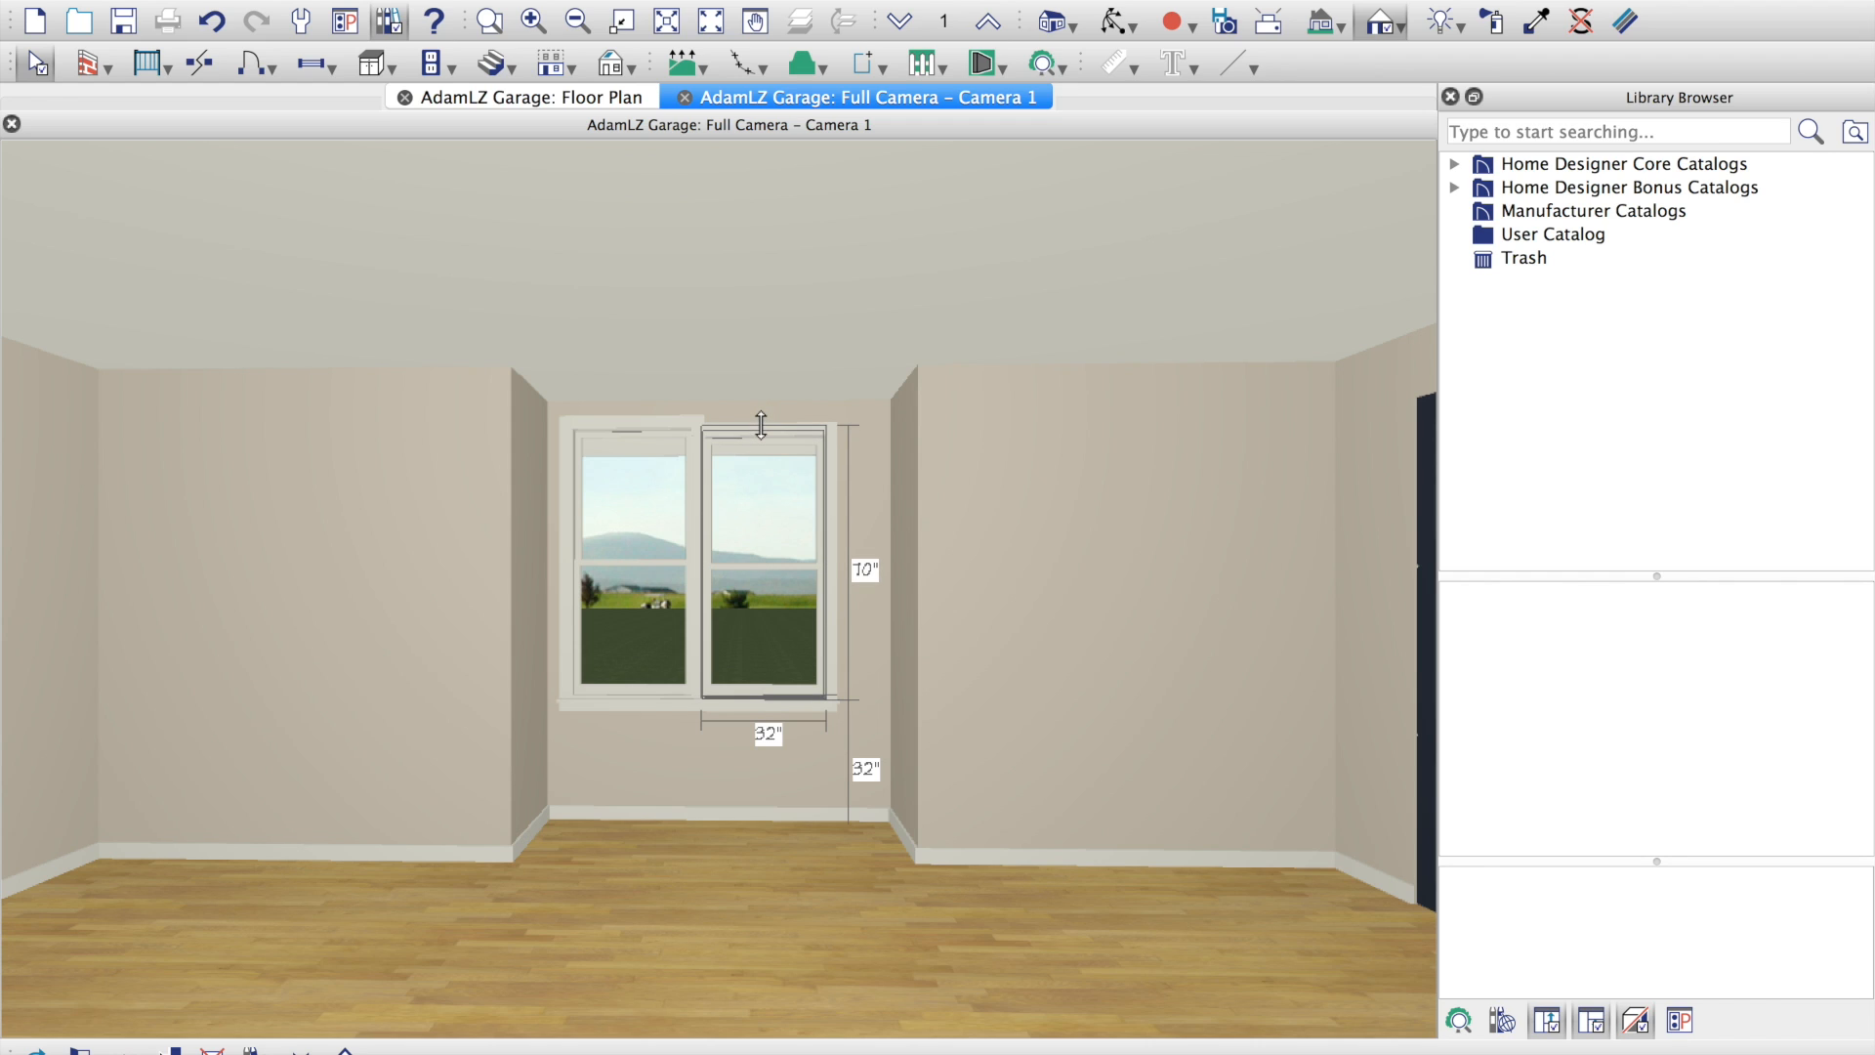
Step: Widen the right alcove window to 38" and shift both windows to the right
drag(824, 561, 847, 561)
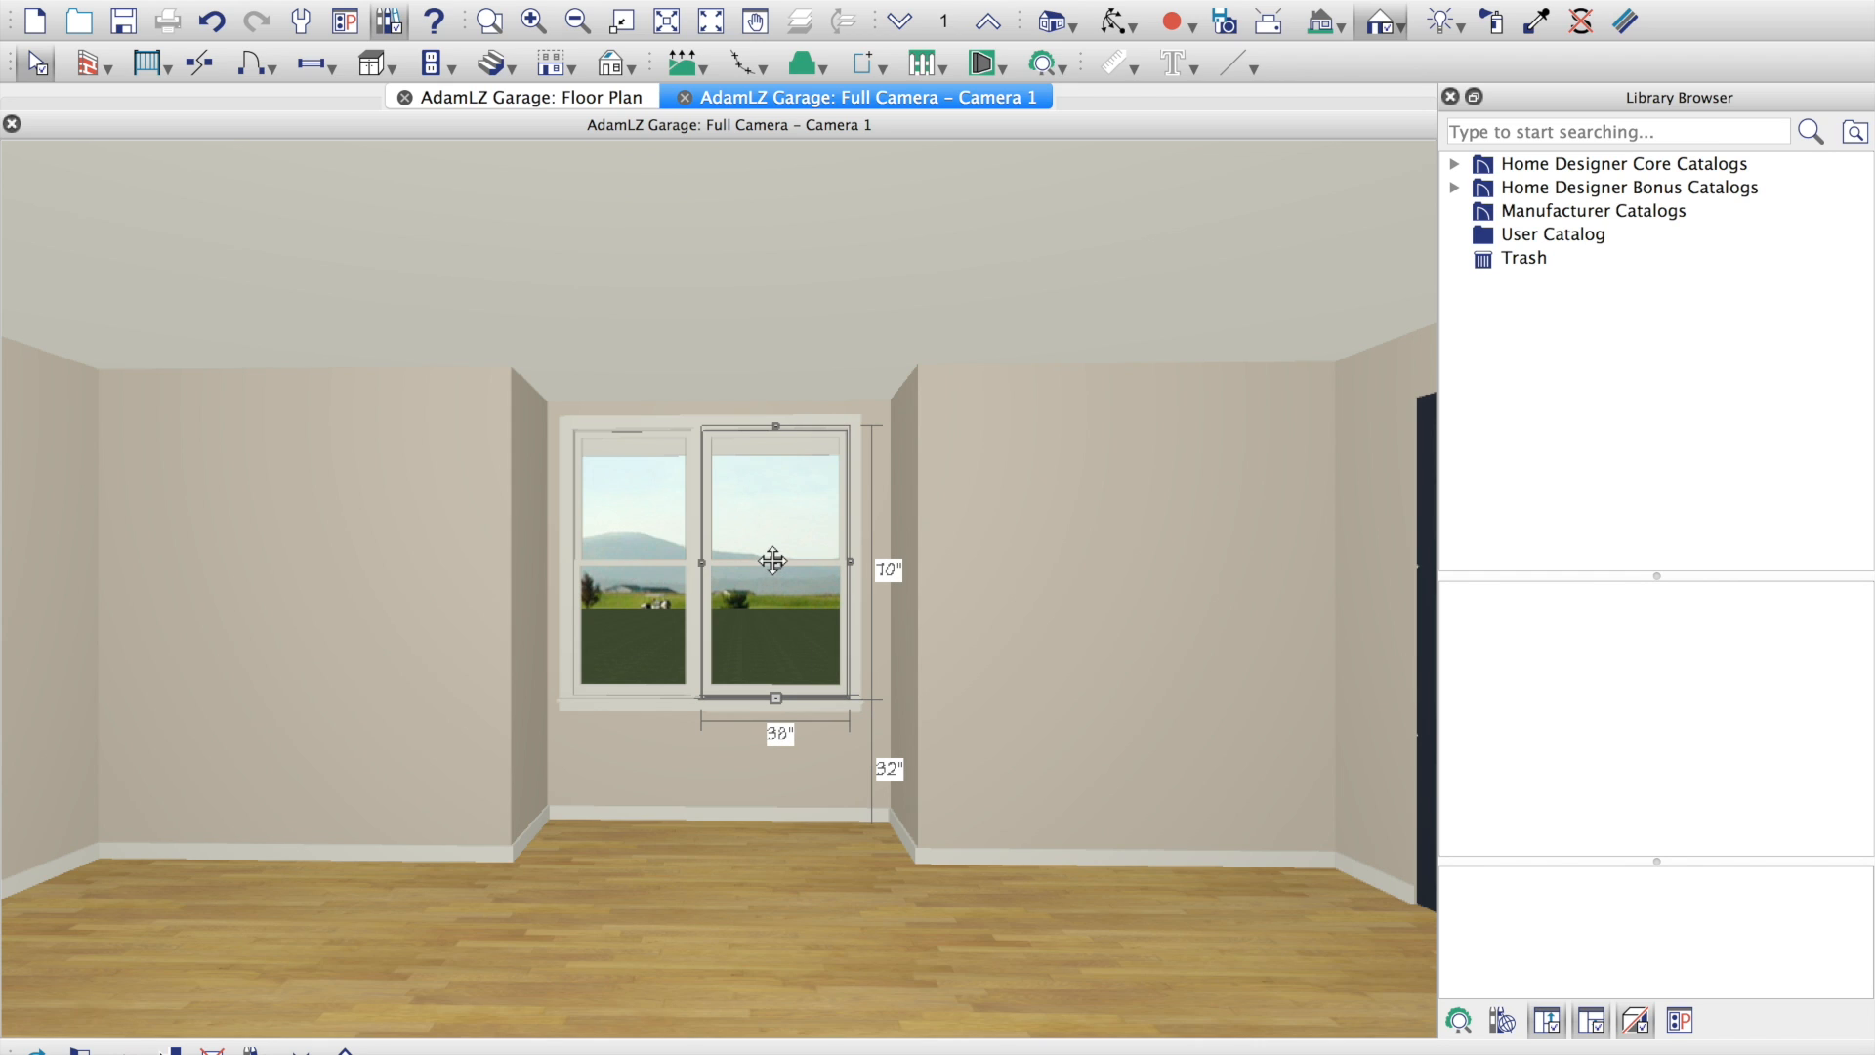
drag(772, 559, 800, 560)
click(635, 576)
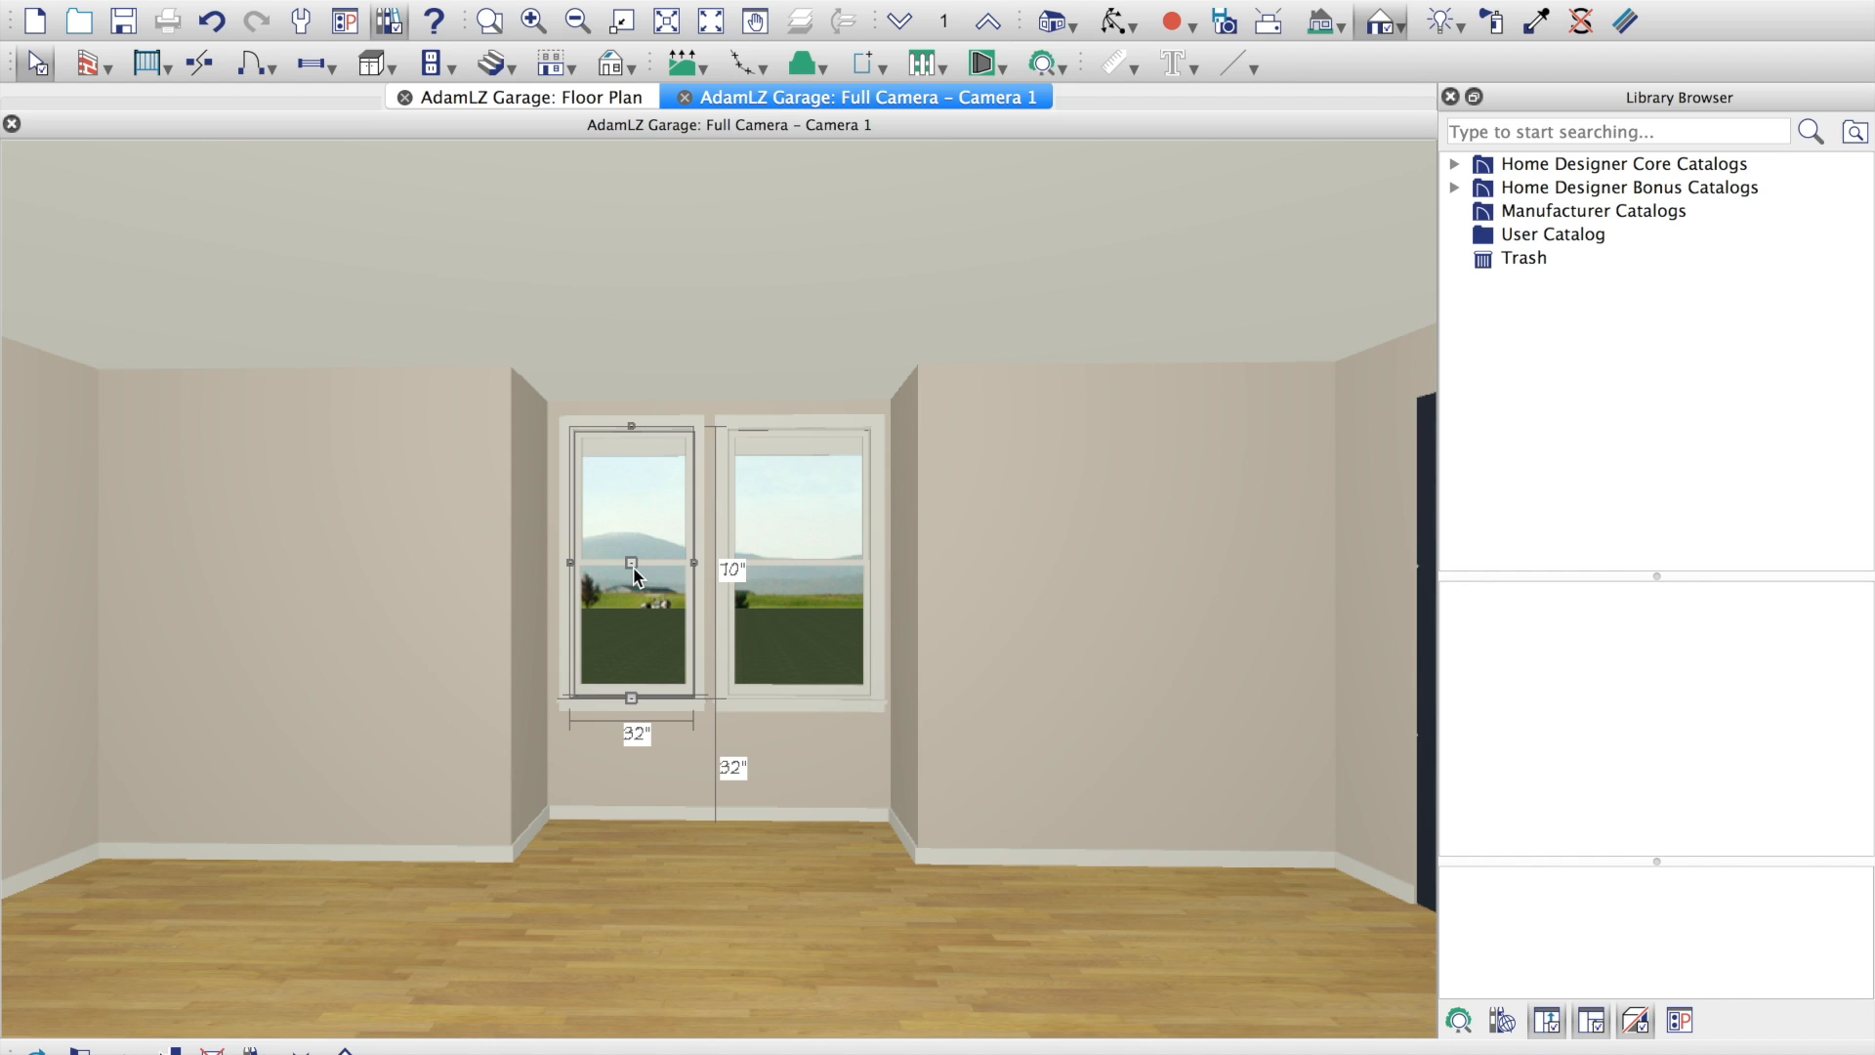
drag(627, 565, 646, 558)
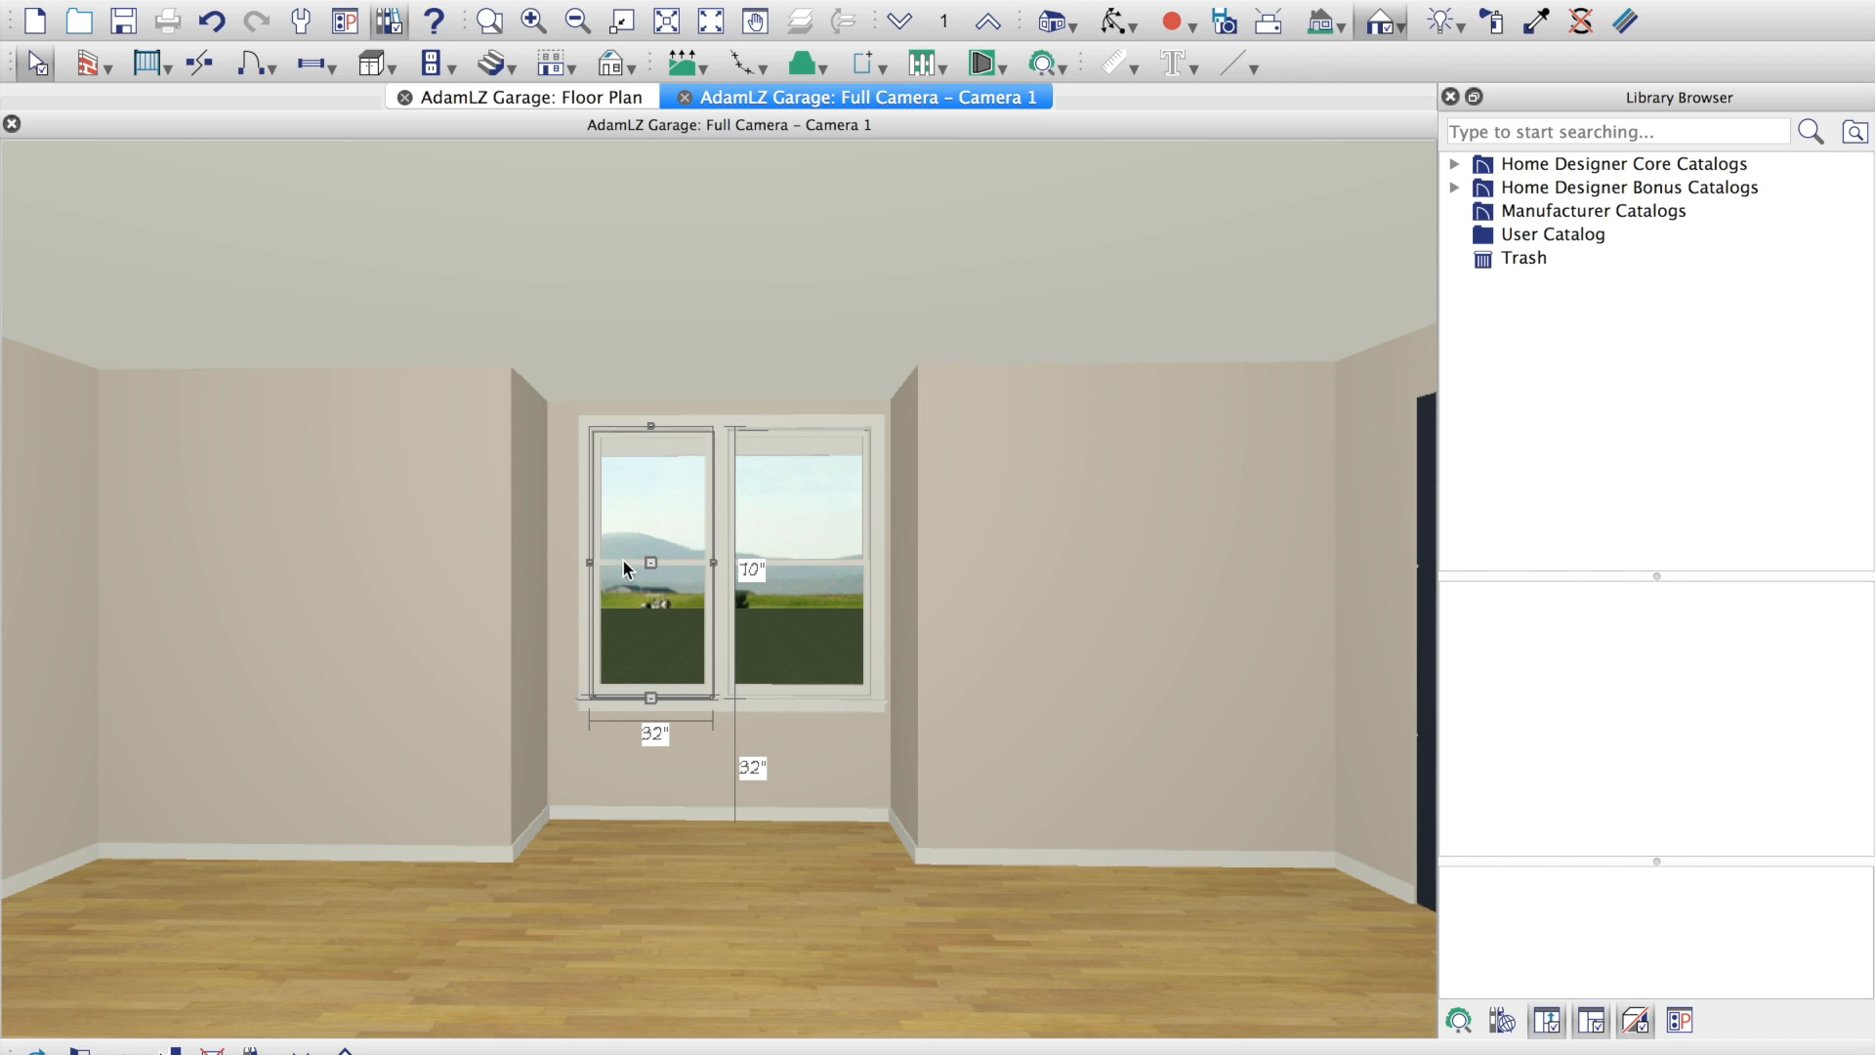
Step: Widen the left alcove window to 38" by extending its left edge
click(782, 565)
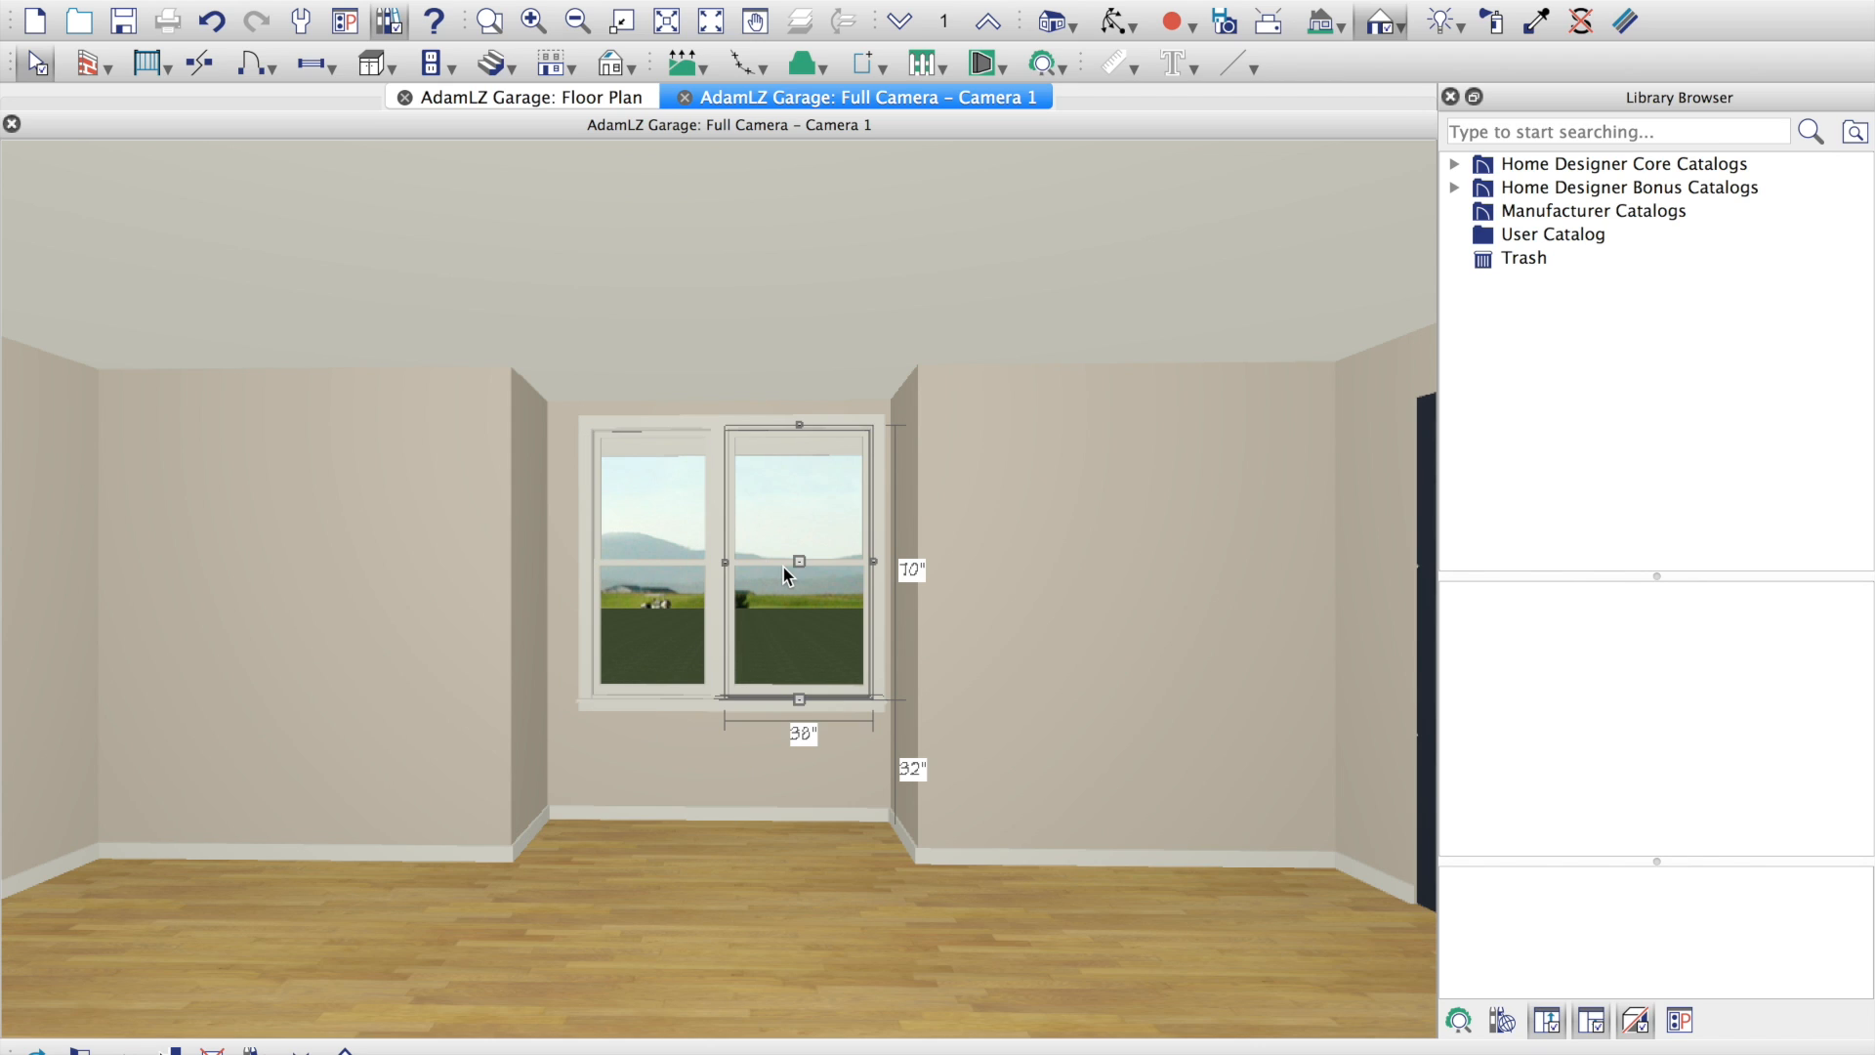
click(587, 563)
drag(590, 564, 569, 565)
click(676, 793)
click(1077, 642)
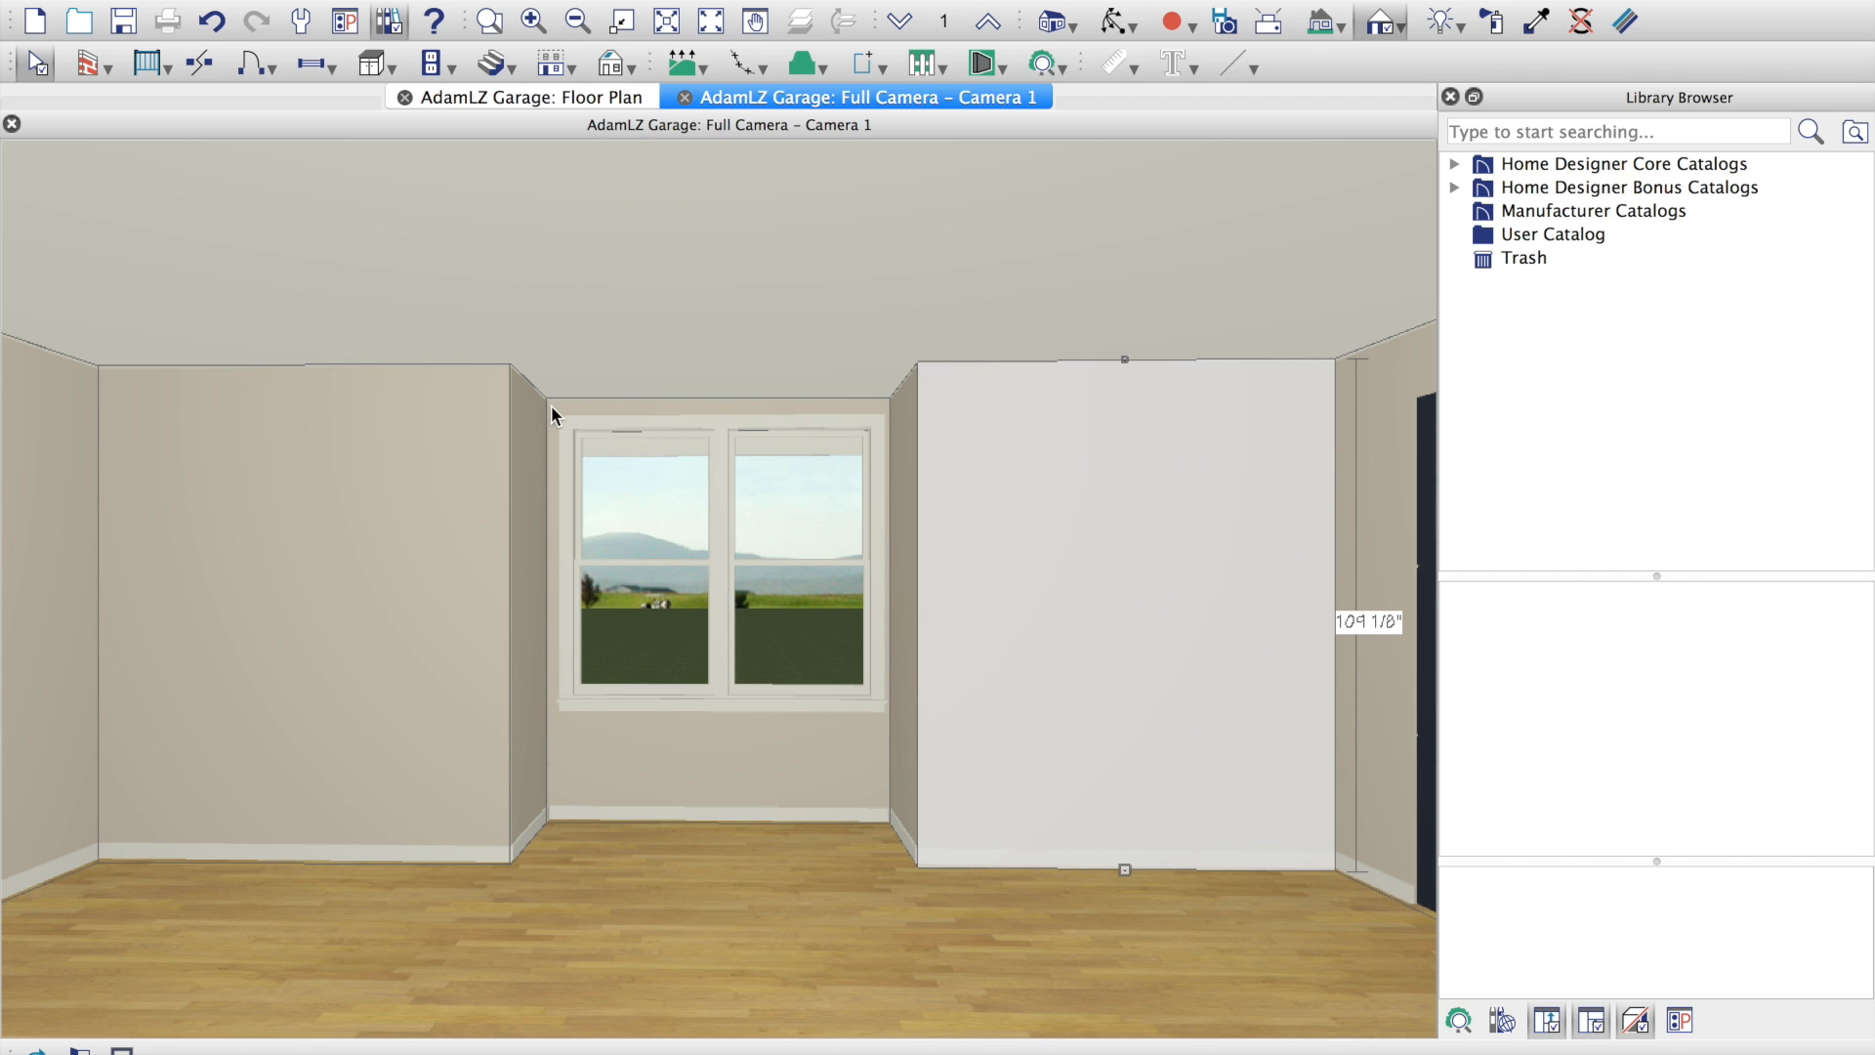
Step: Shift both alcove windows slightly left to centre the pair in the alcove wall
click(662, 556)
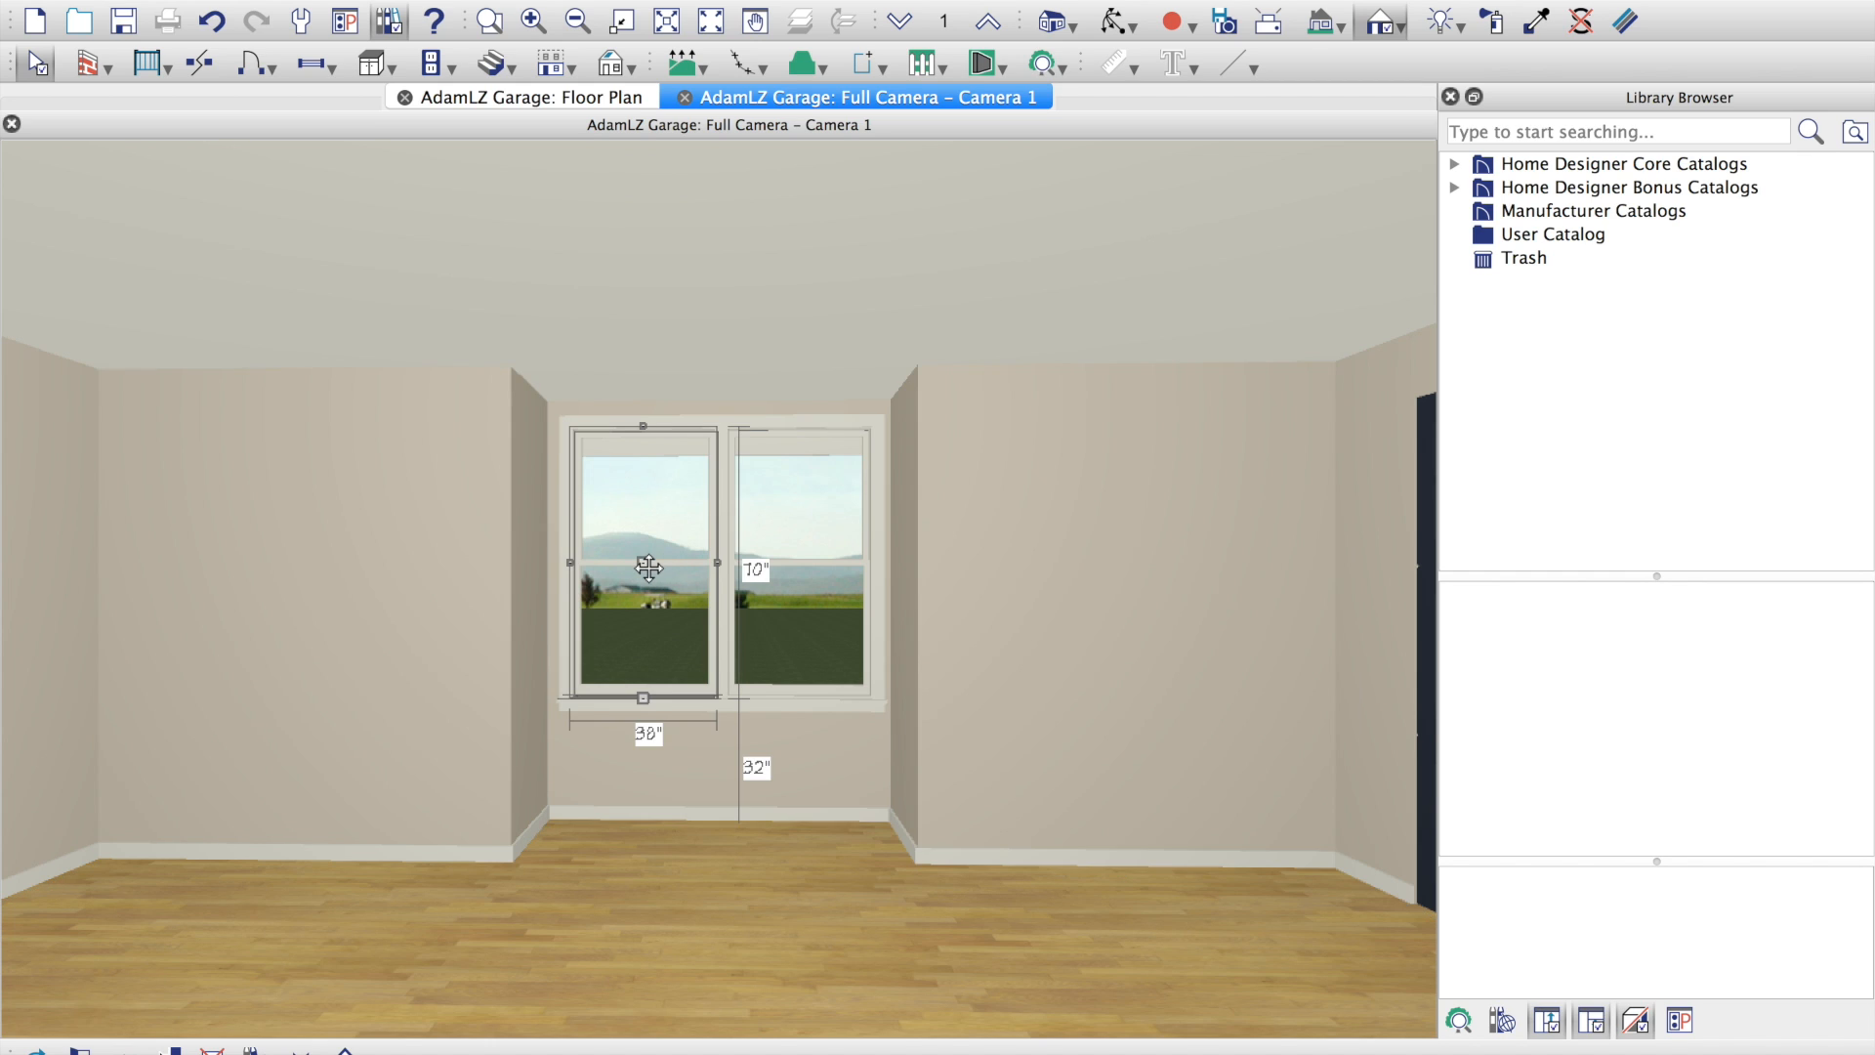
drag(648, 567, 636, 567)
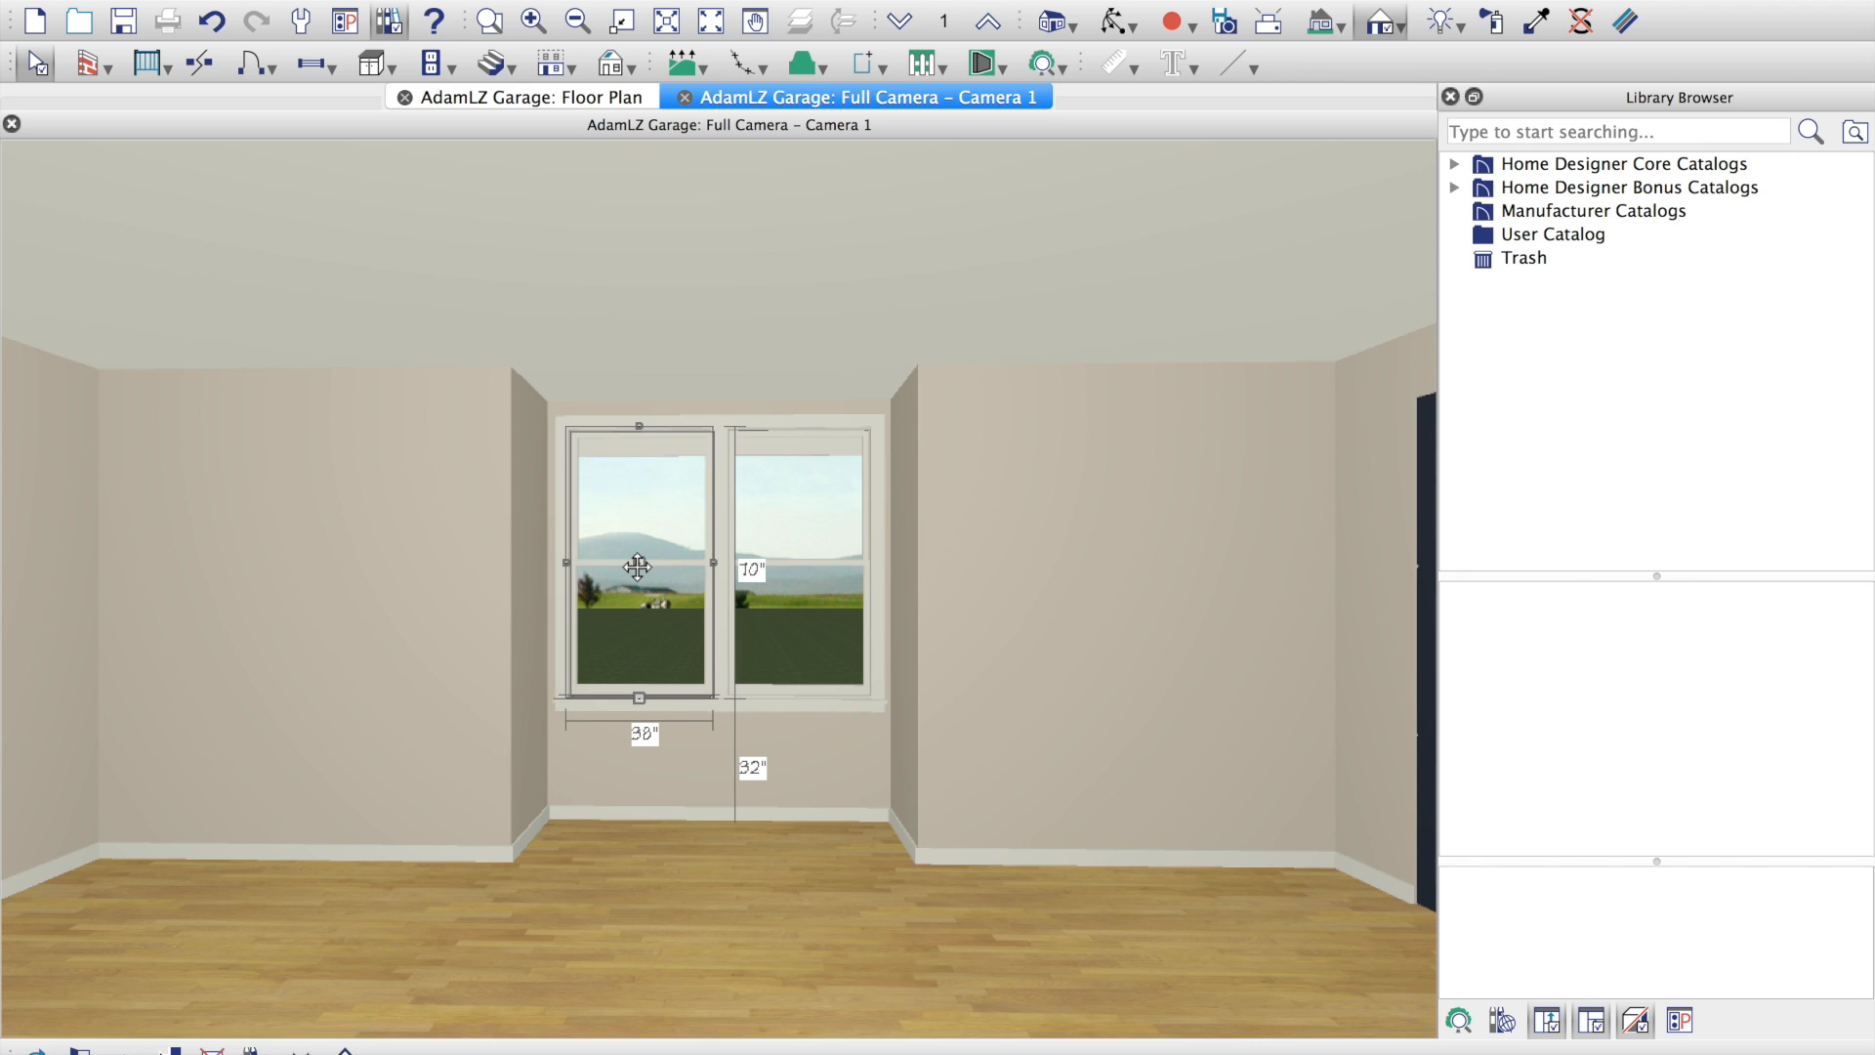
click(796, 565)
drag(796, 564, 793, 559)
click(1038, 733)
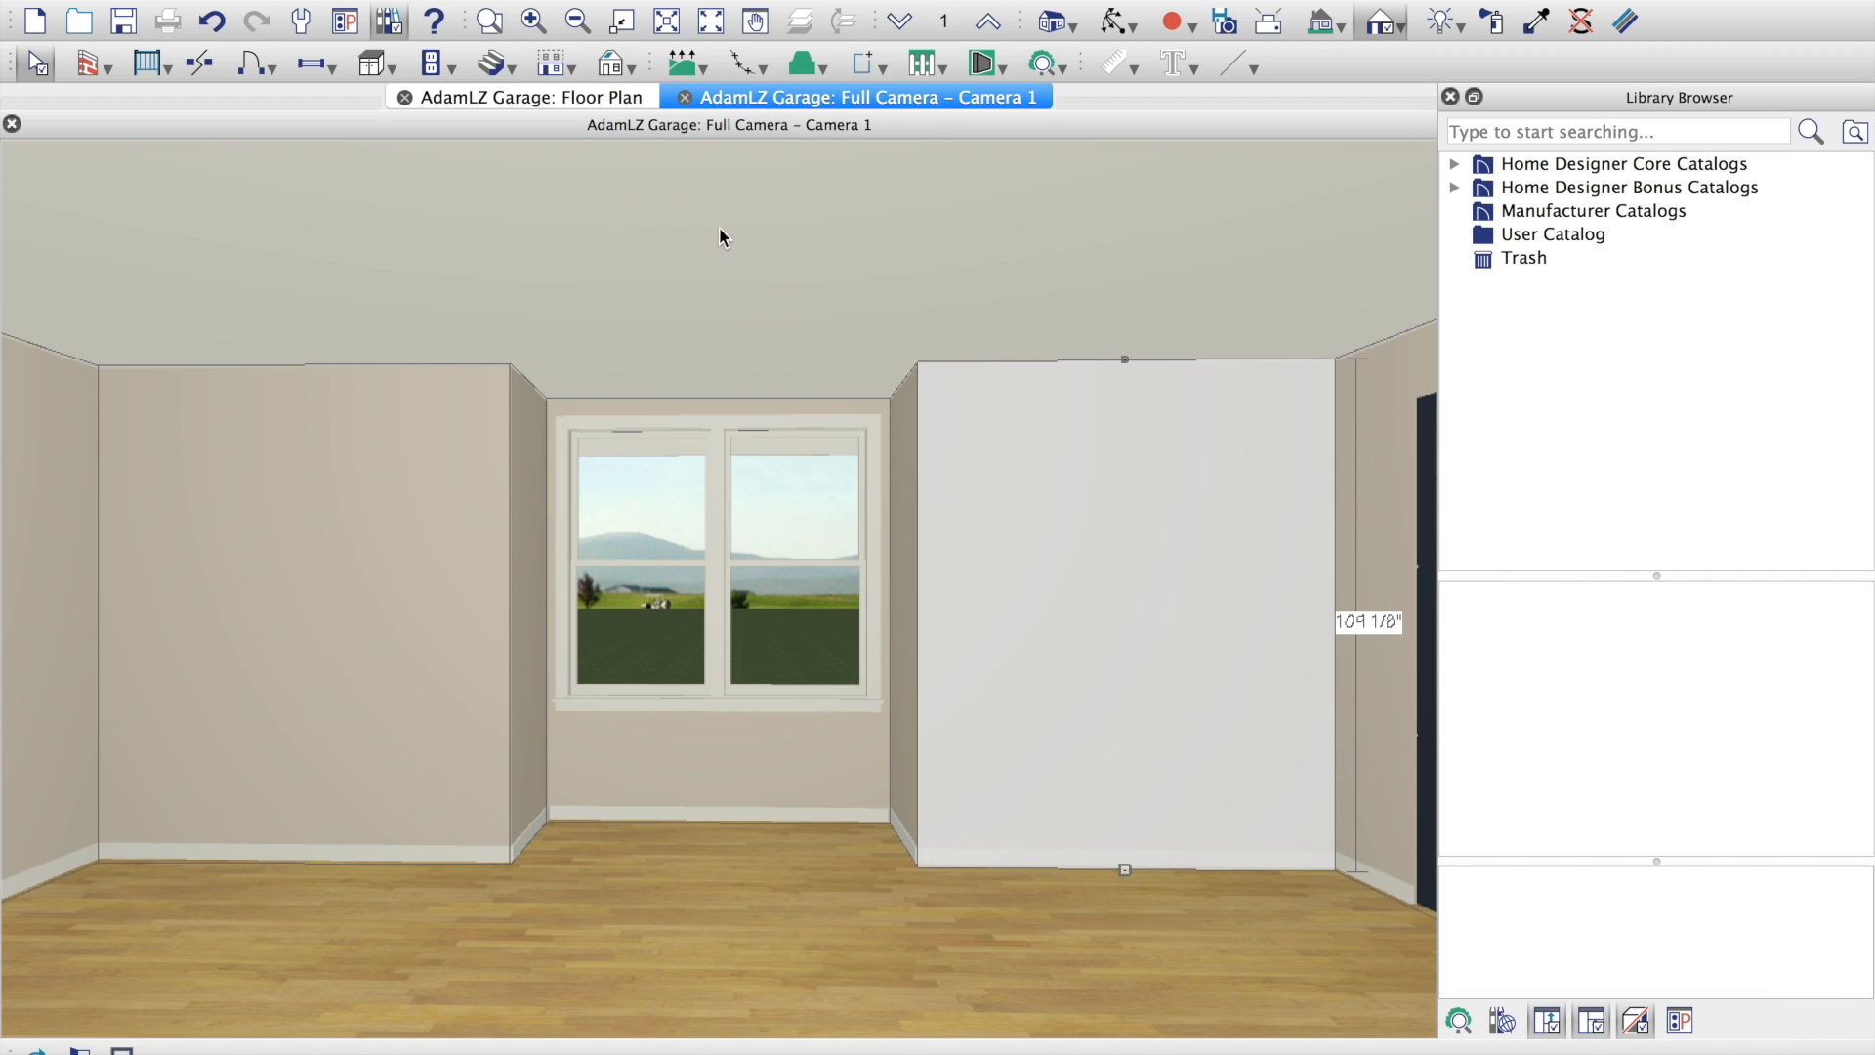
click(718, 255)
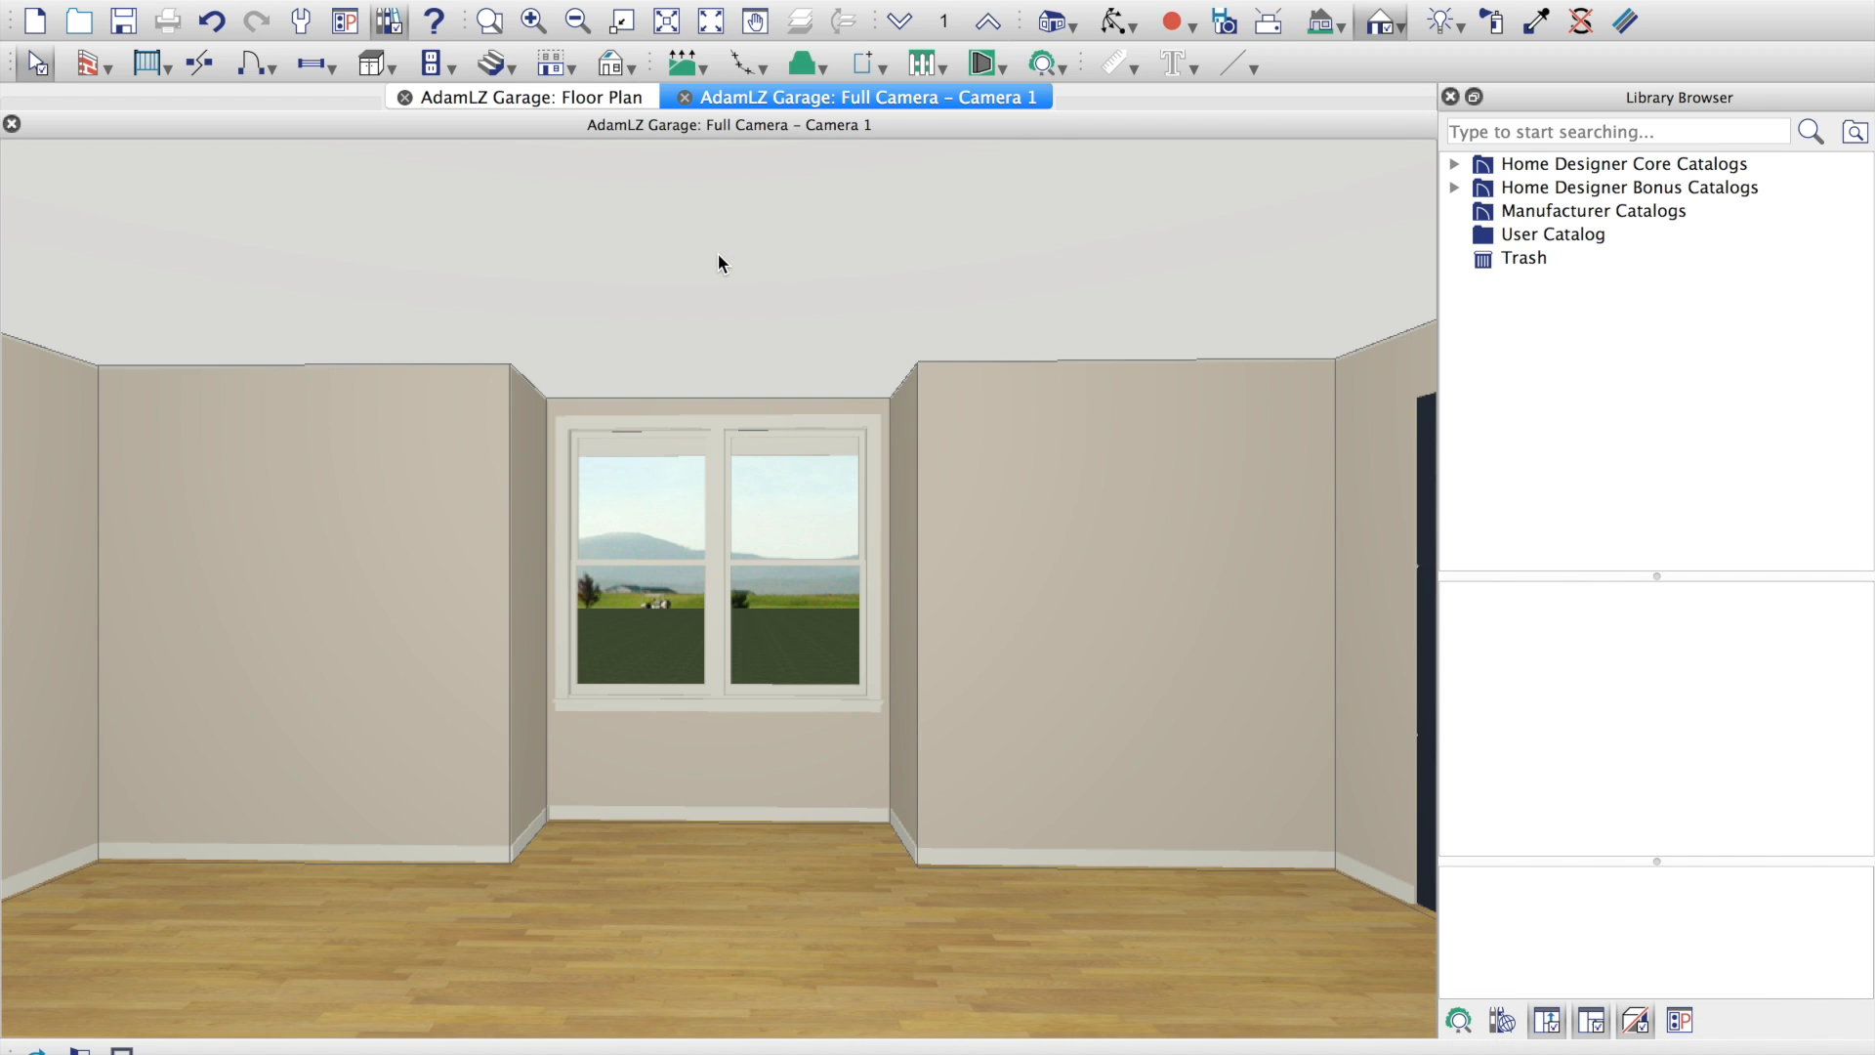
Step: Replace the interior camera with a Full Camera view of the garage doors from outside, inspect them, and return to the floor plan
click(682, 98)
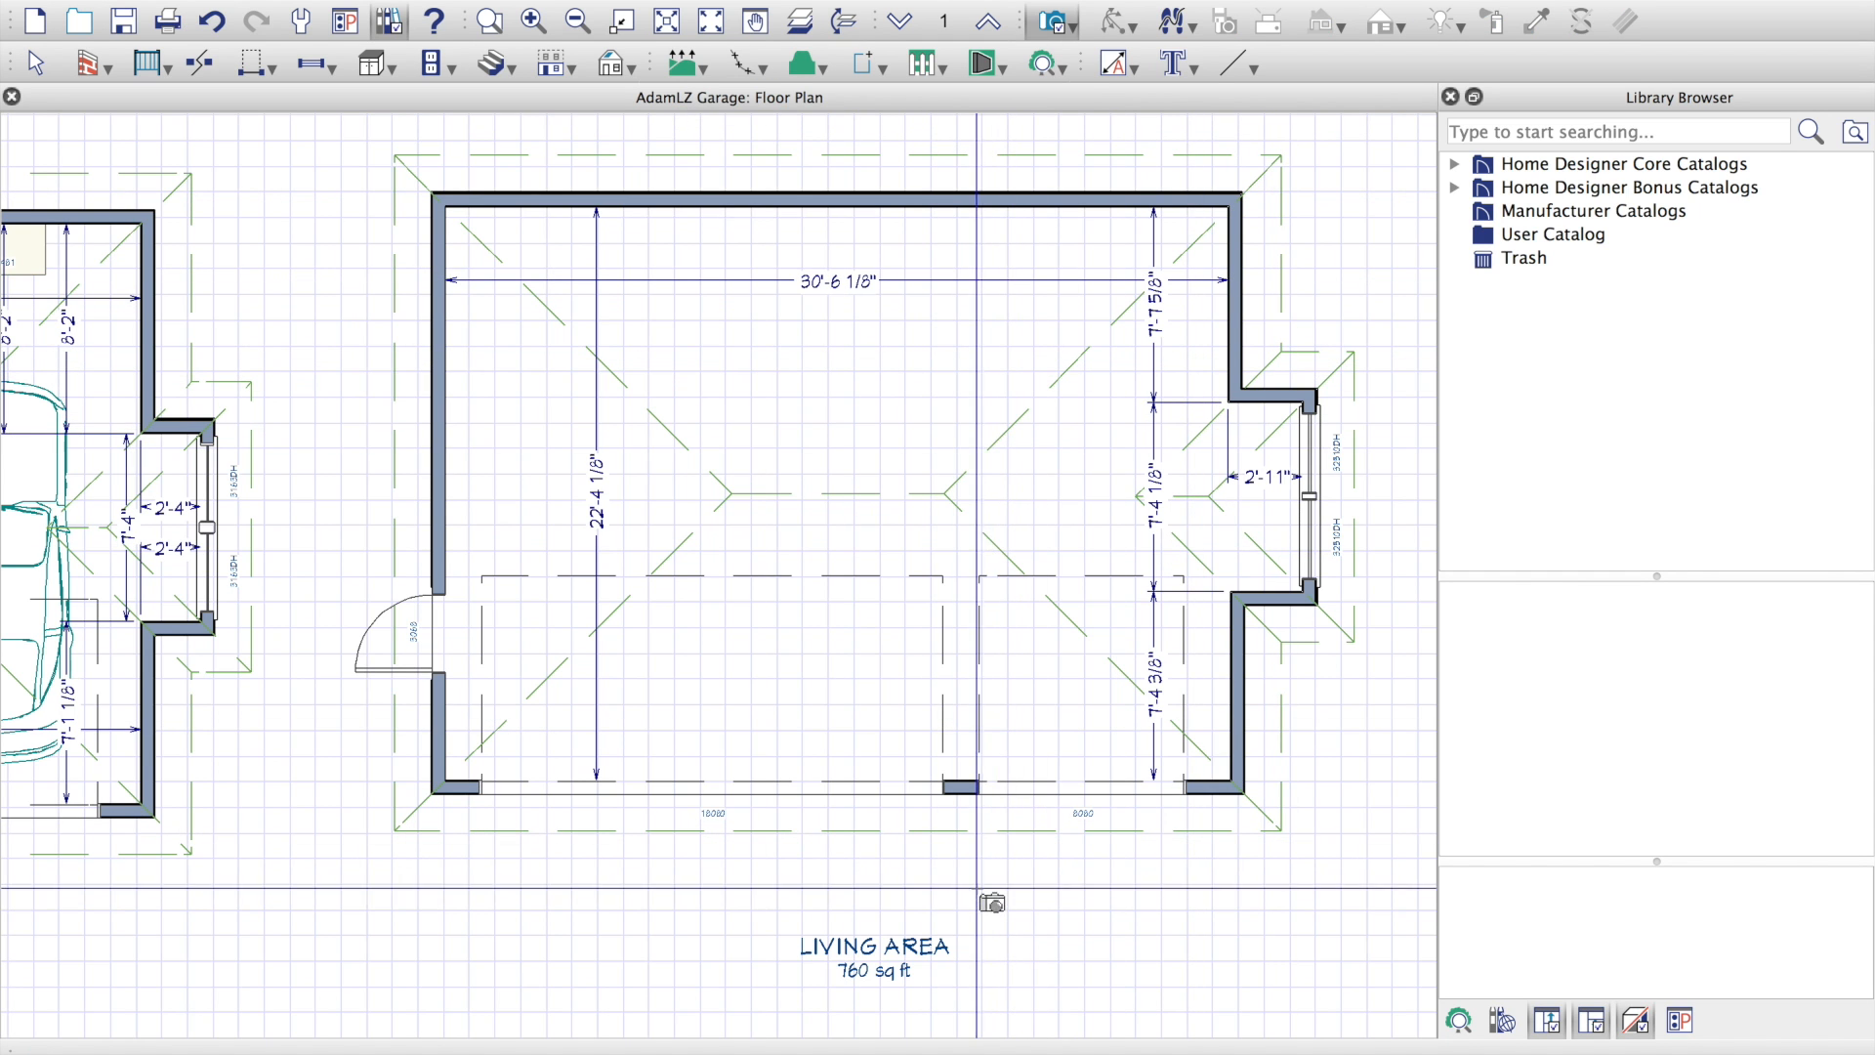
drag(631, 981, 657, 945)
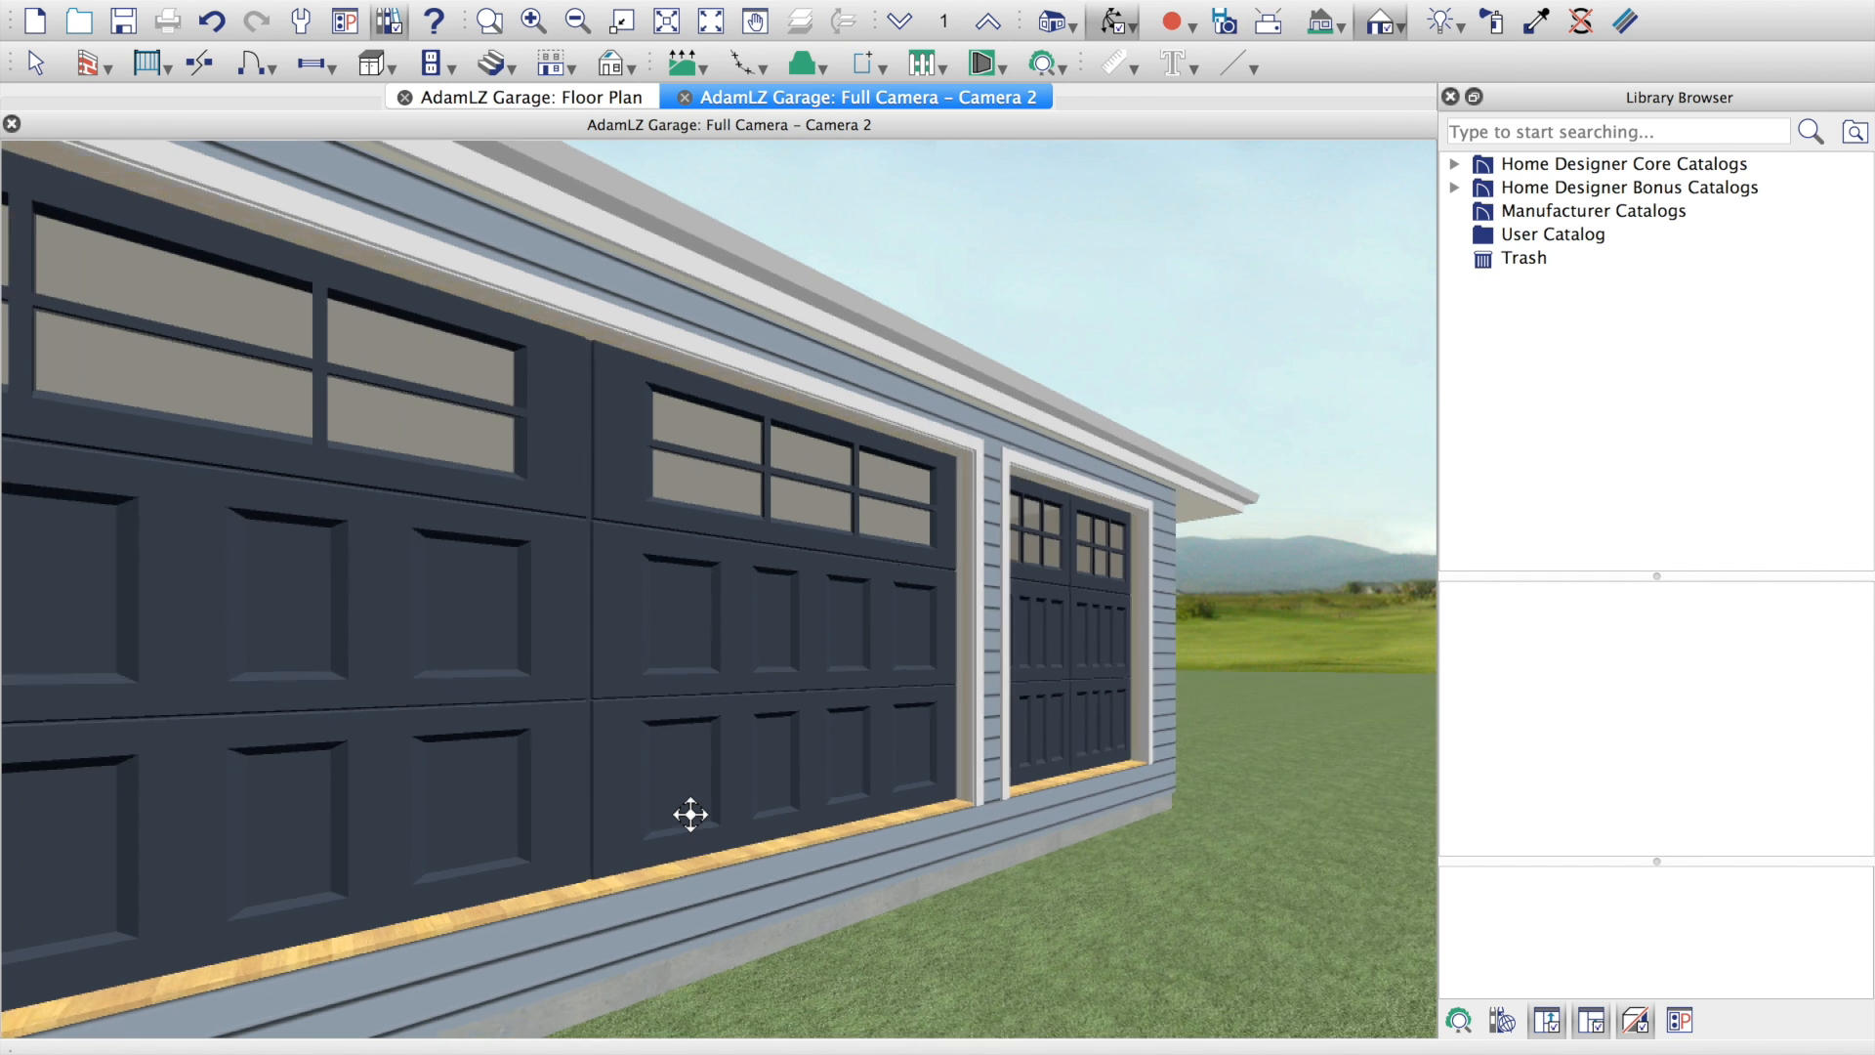
drag(691, 814, 632, 792)
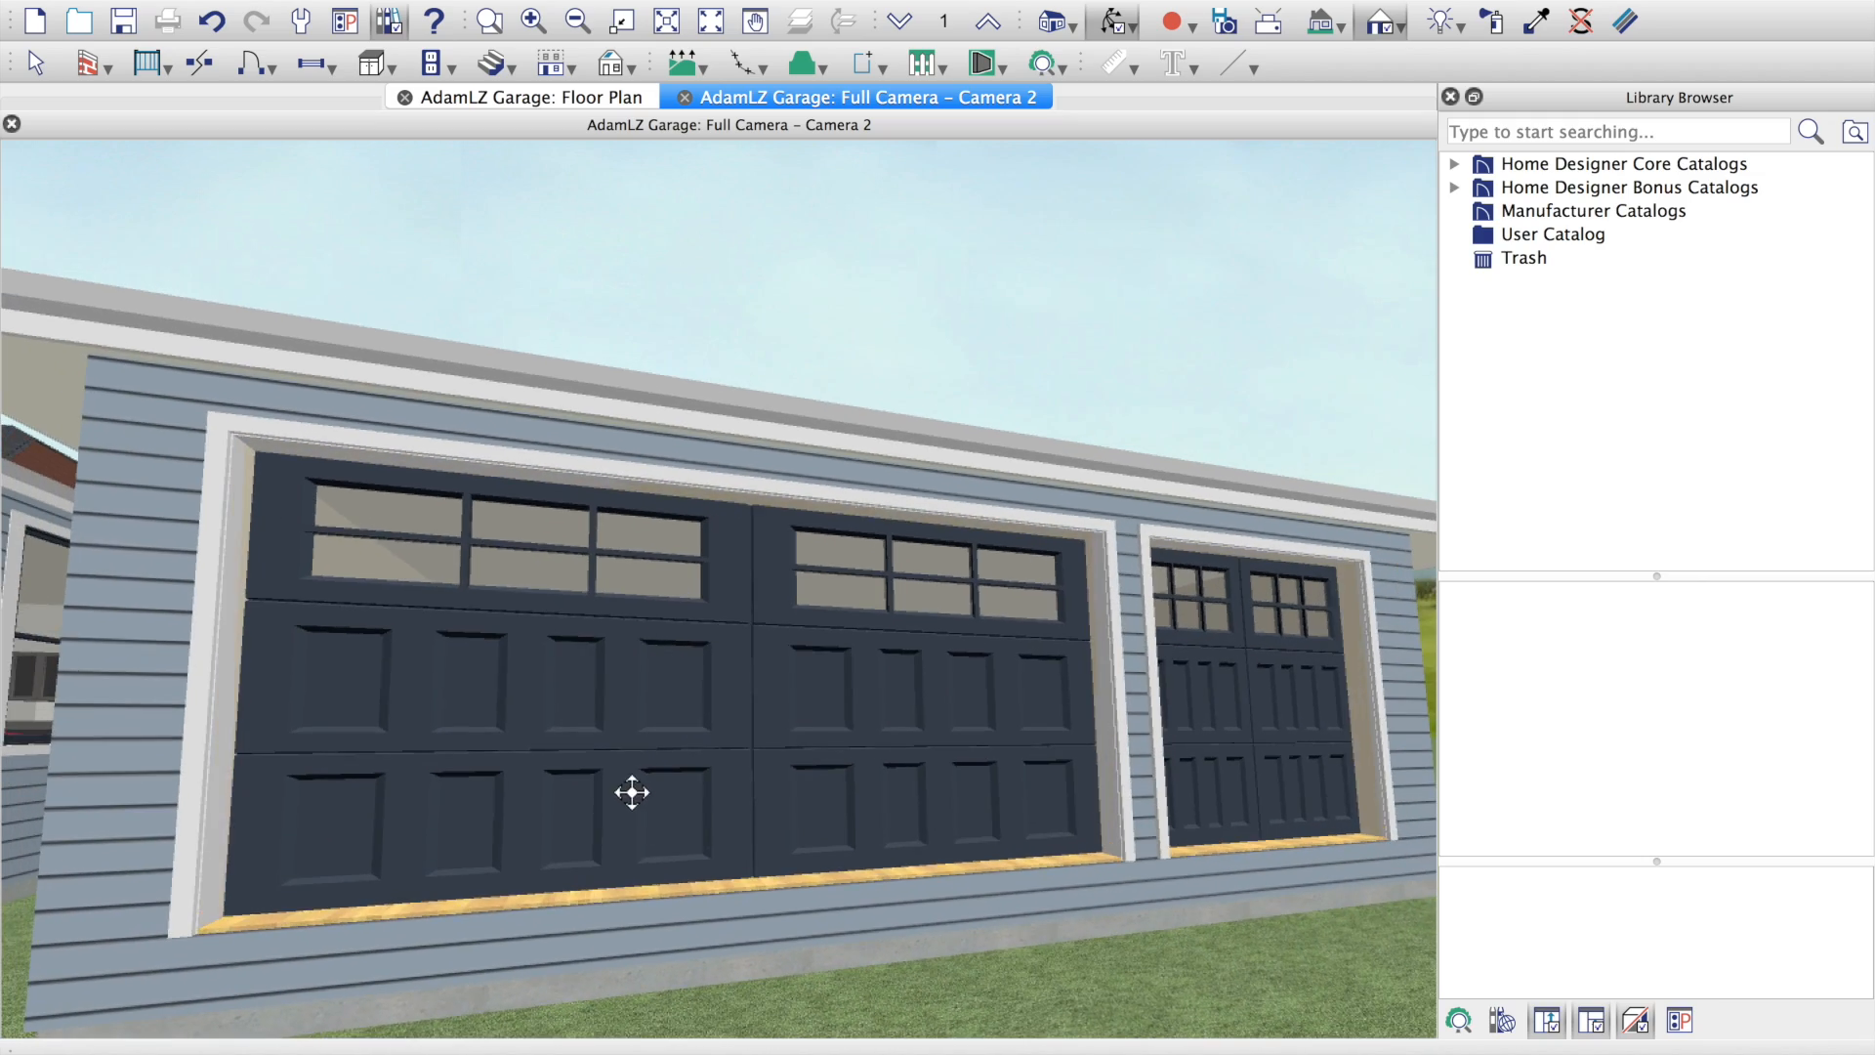
click(688, 101)
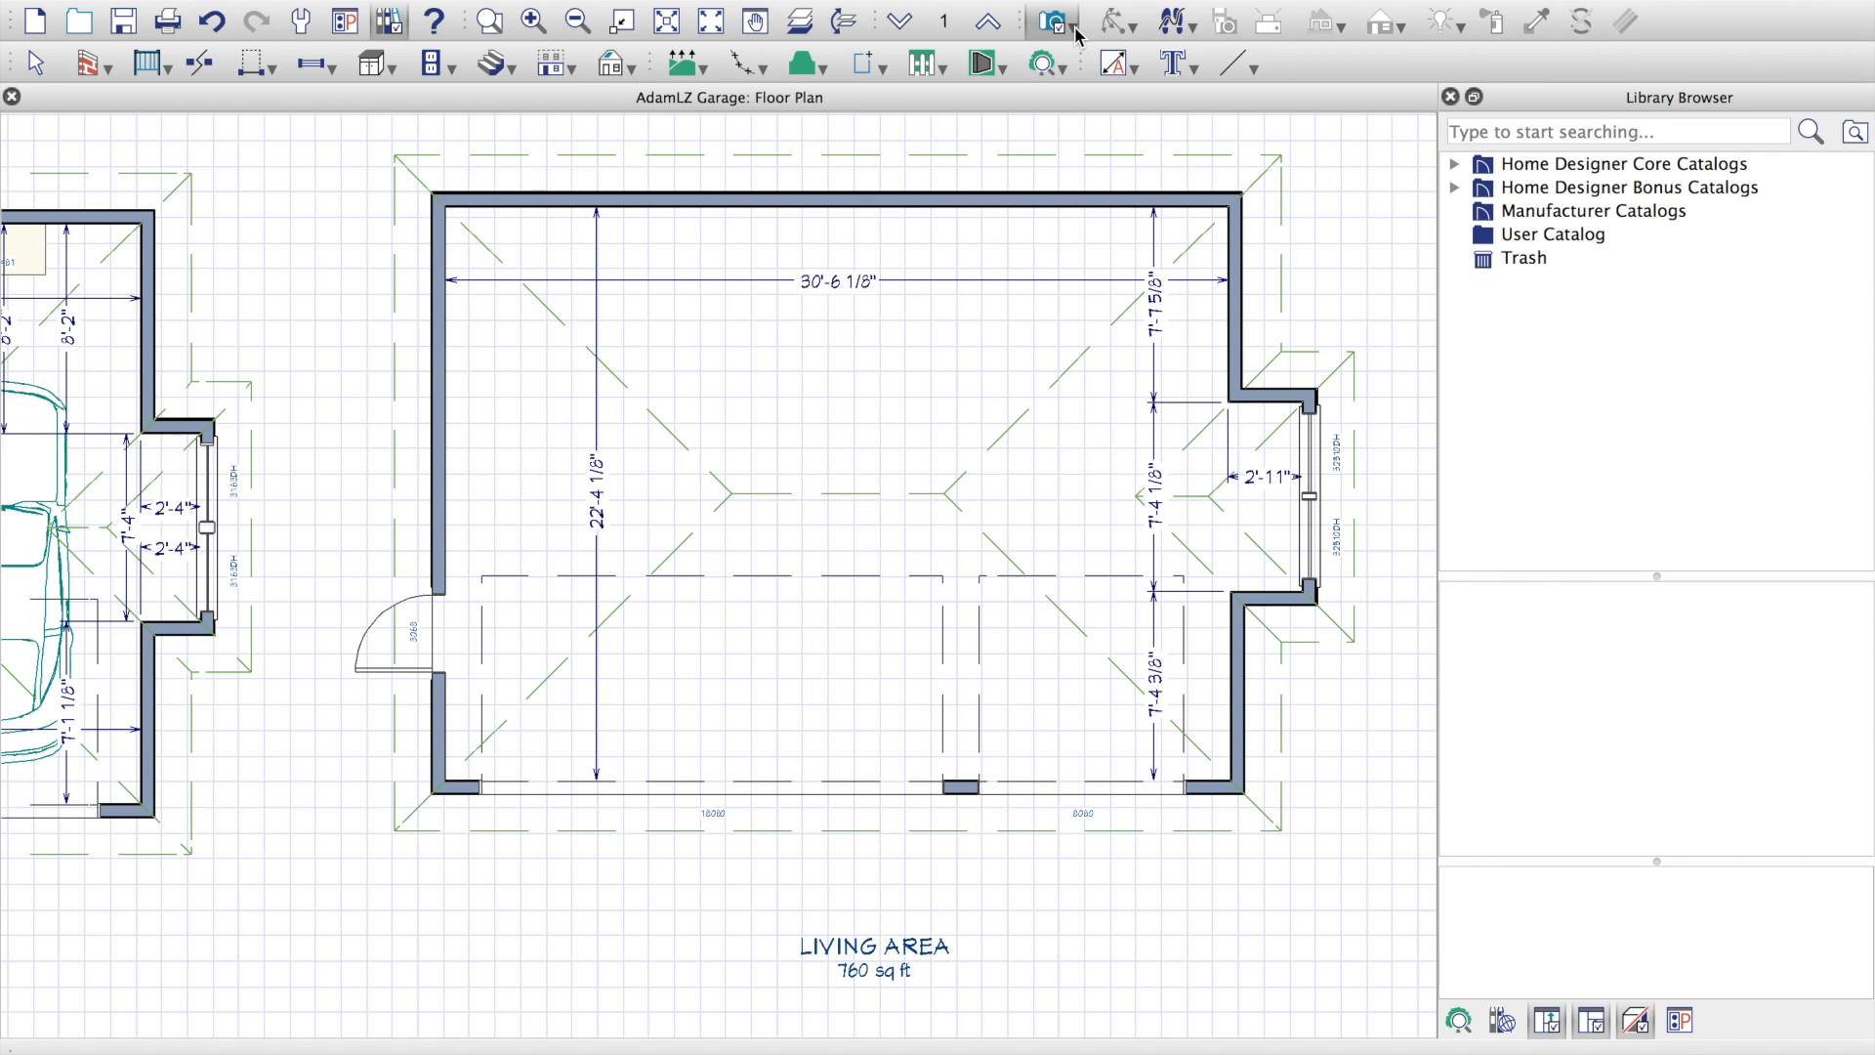
Step: Create a Doll House View of the plan and bring the two garages into close view
click(1075, 28)
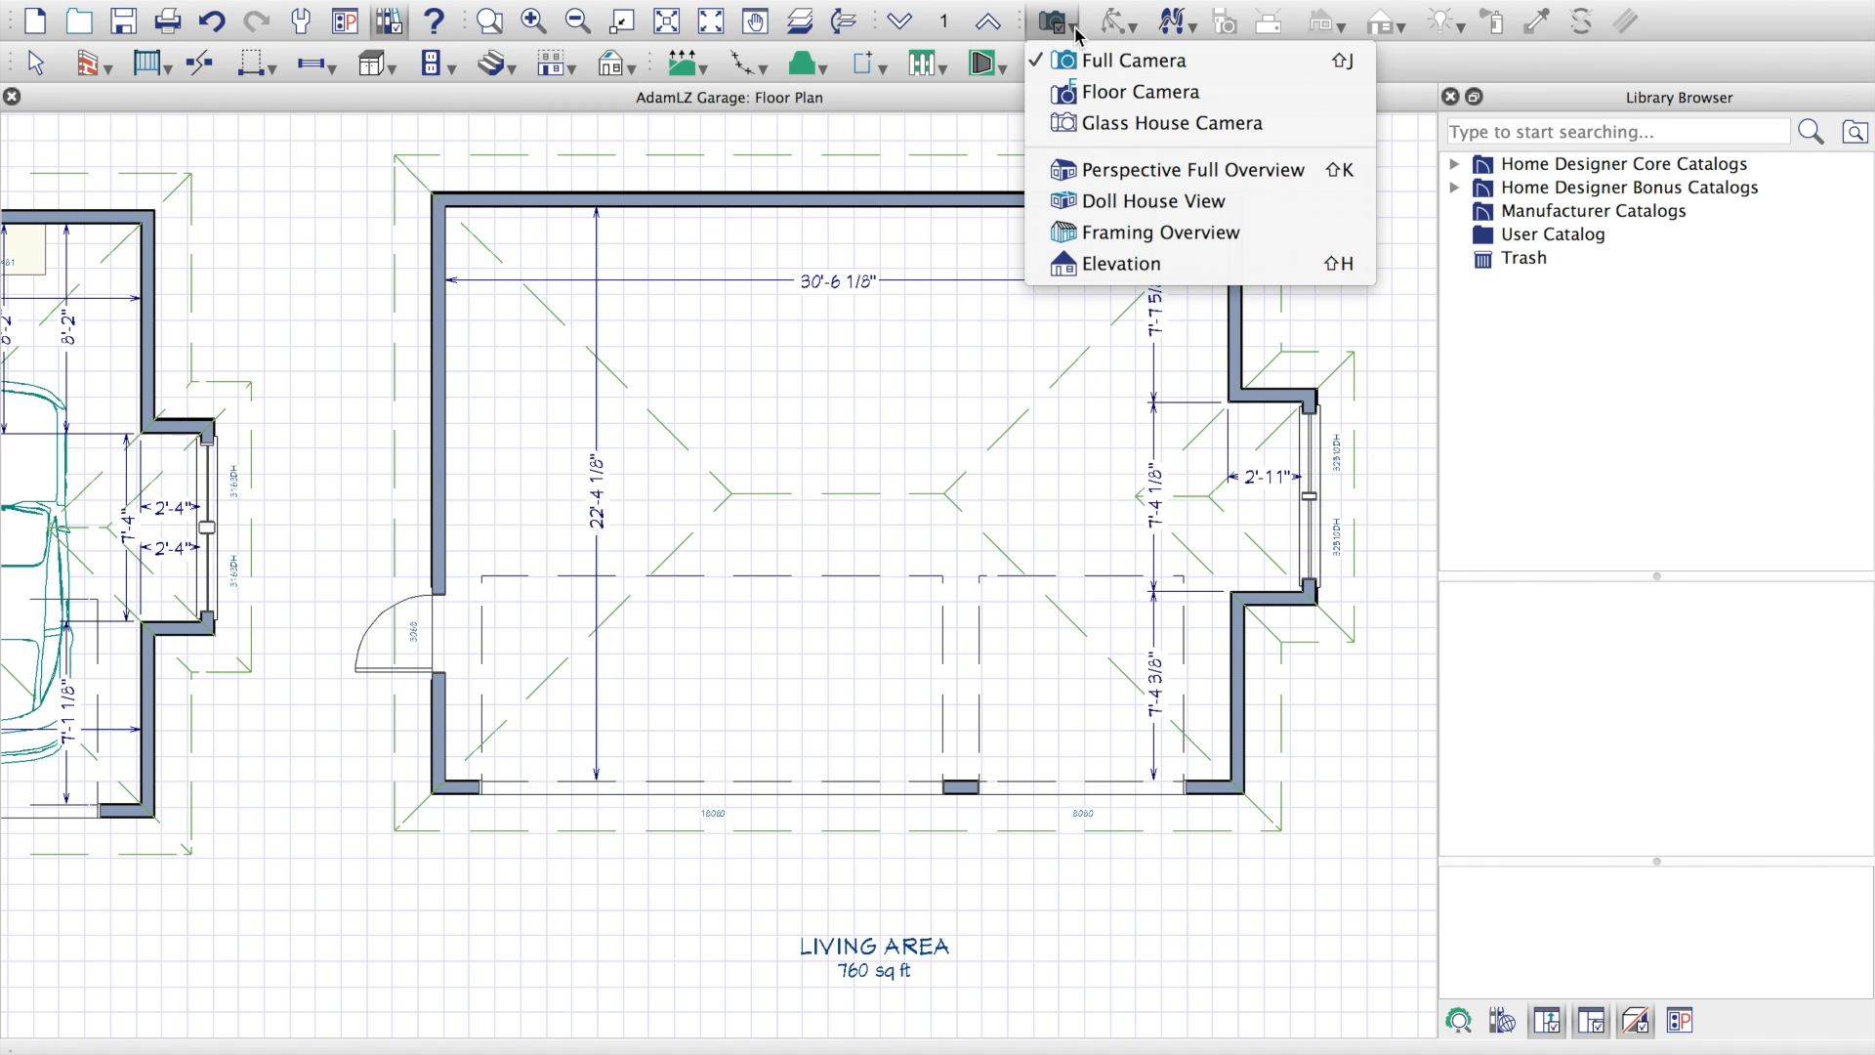
click(1093, 201)
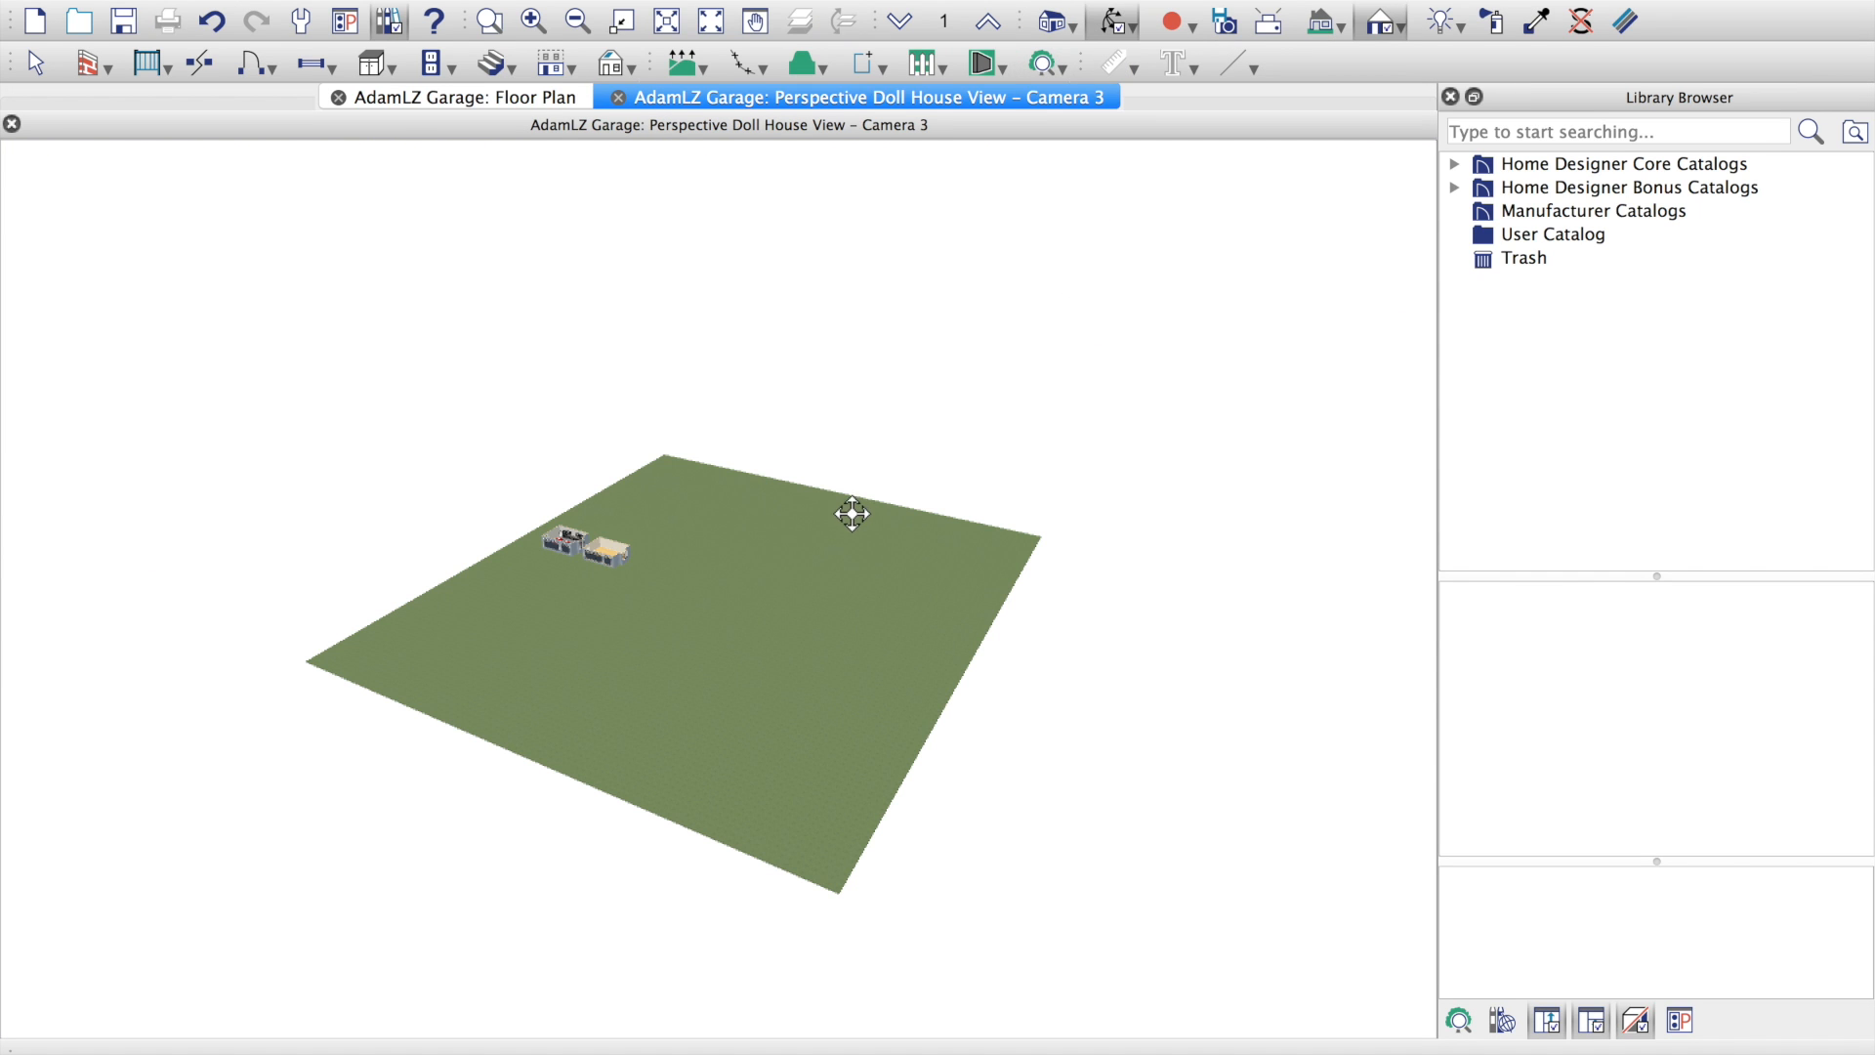
scroll(612, 557, up, 6)
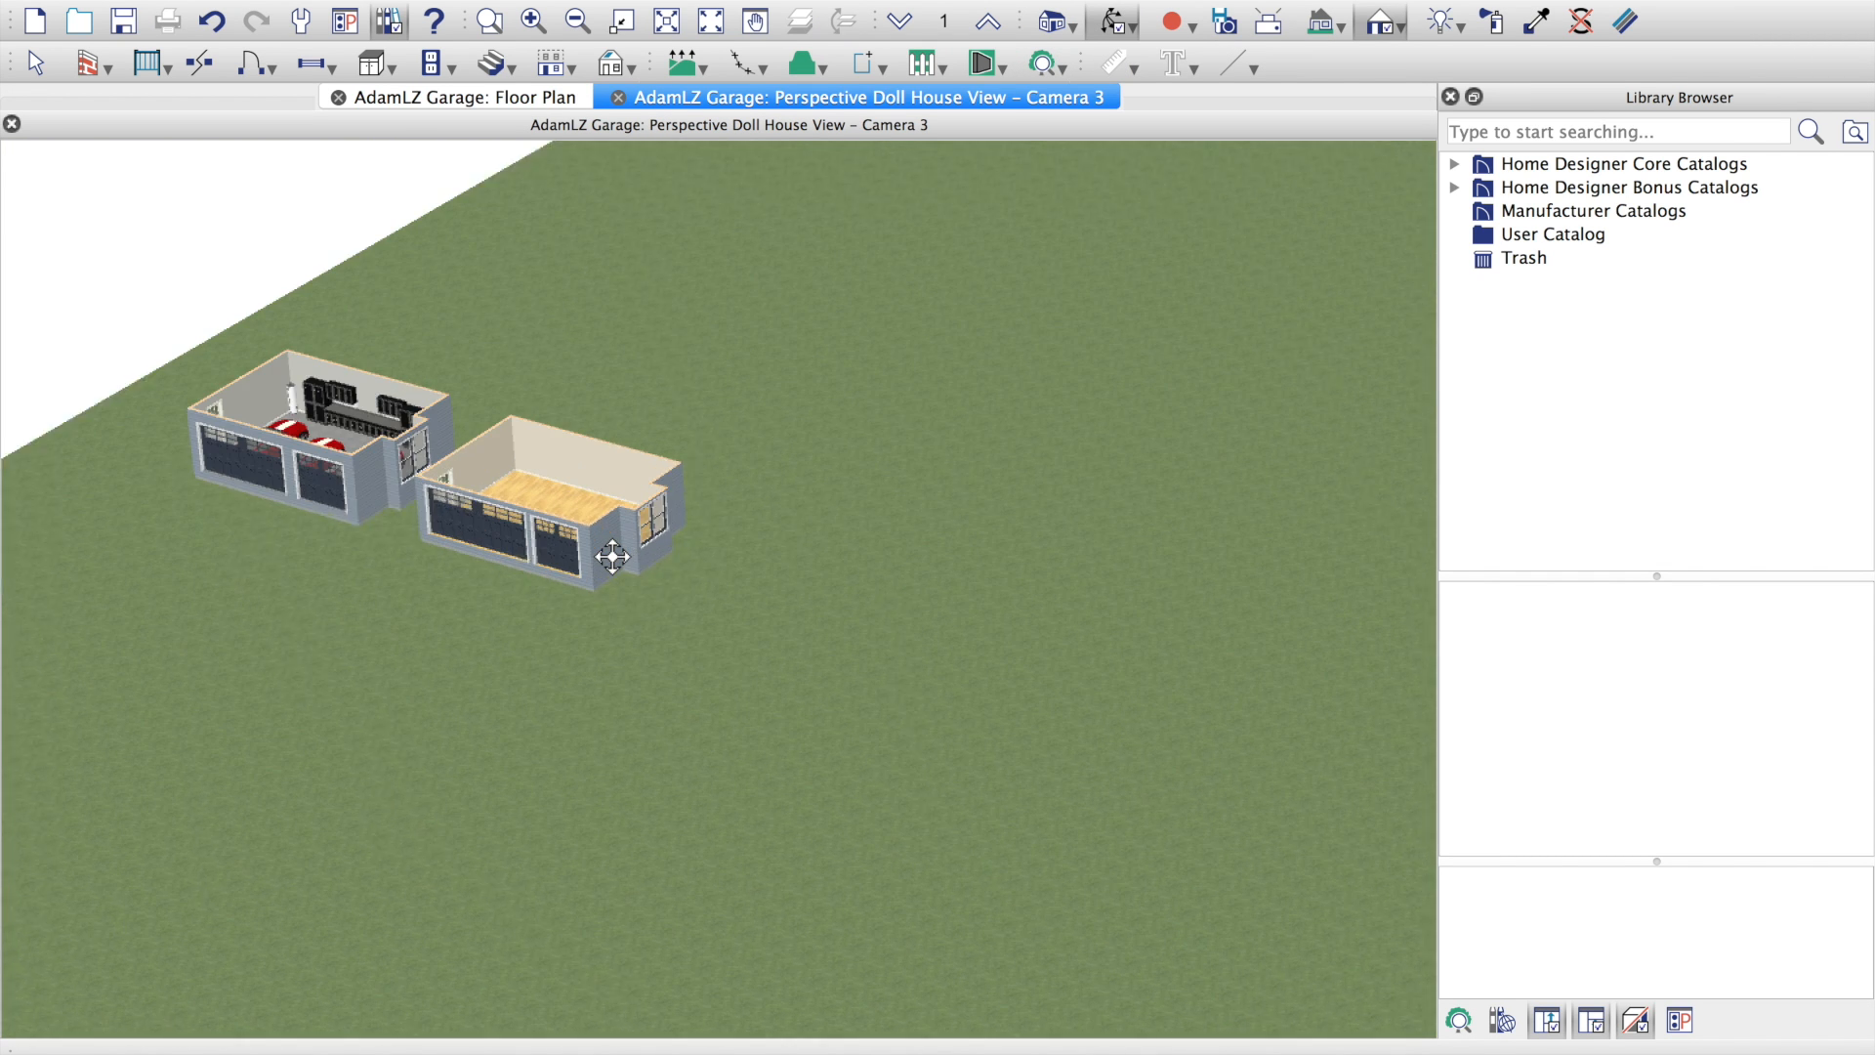
scroll(612, 557, up, 1)
drag(348, 507, 205, 436)
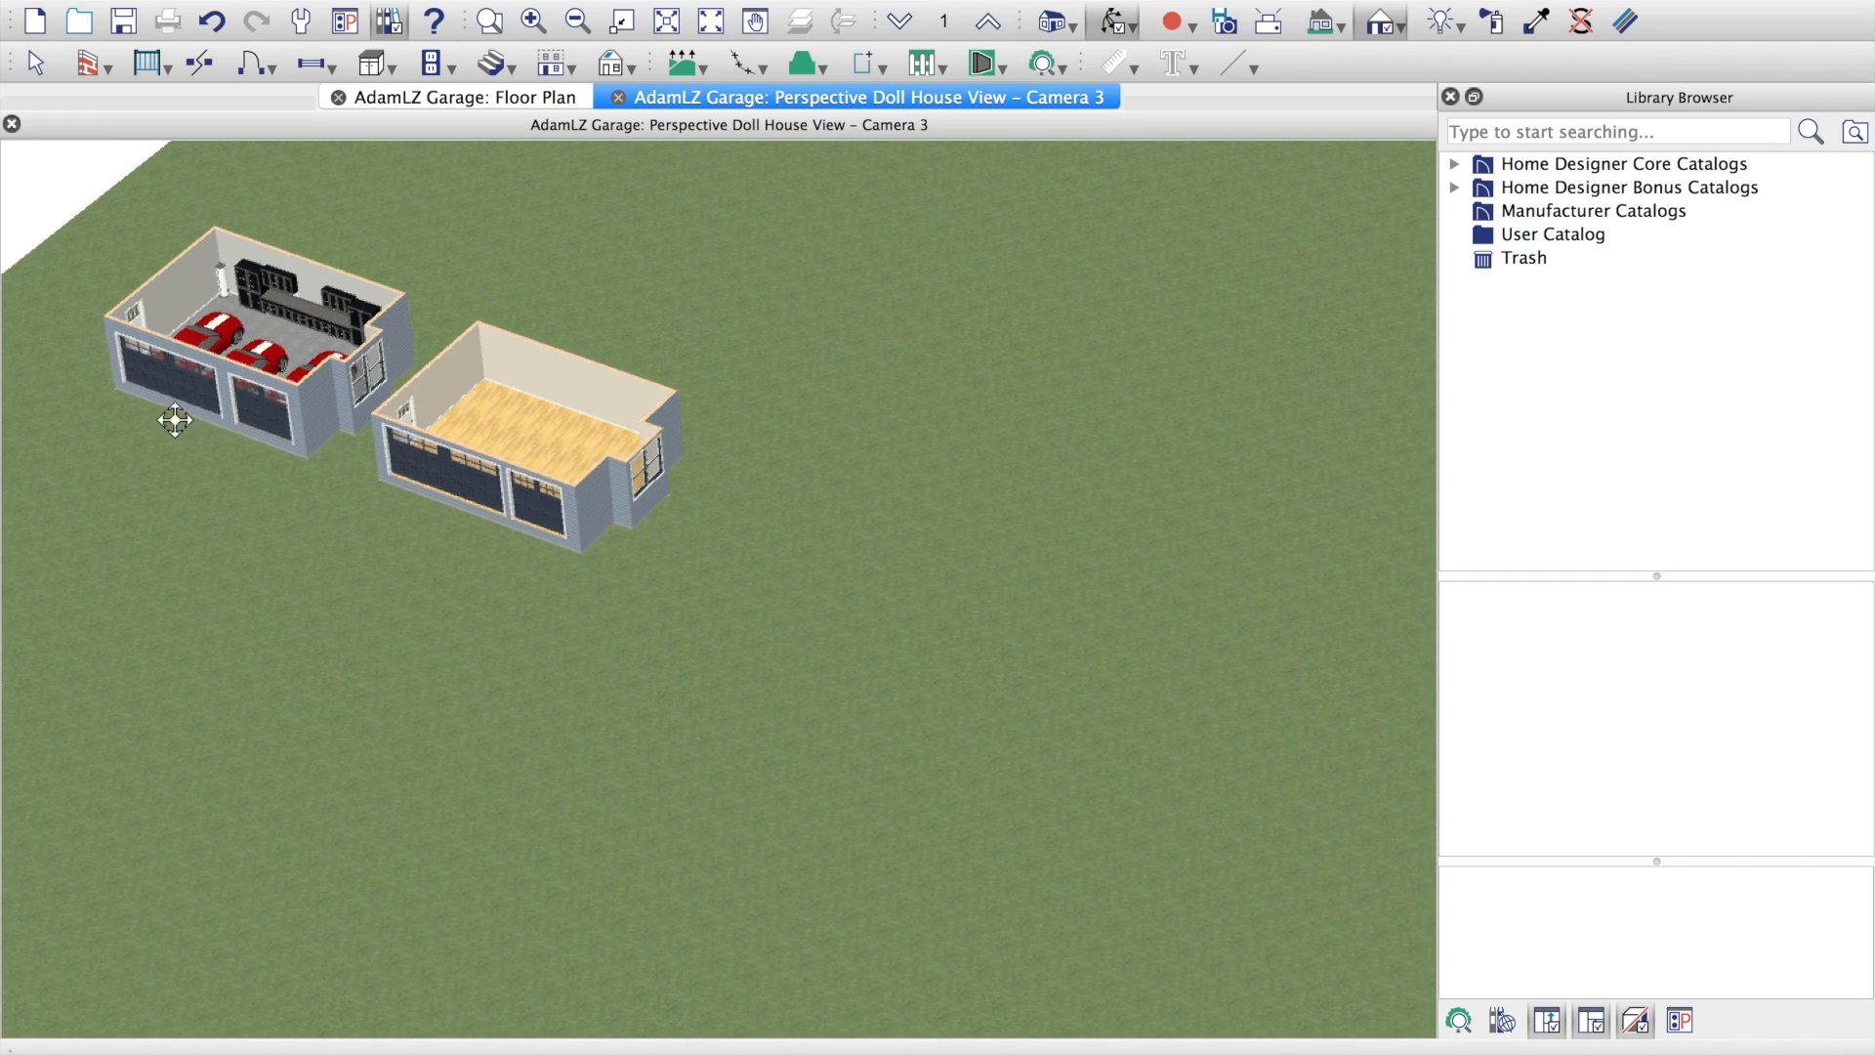
scroll(175, 420, up, 3)
scroll(1194, 825, down, 1)
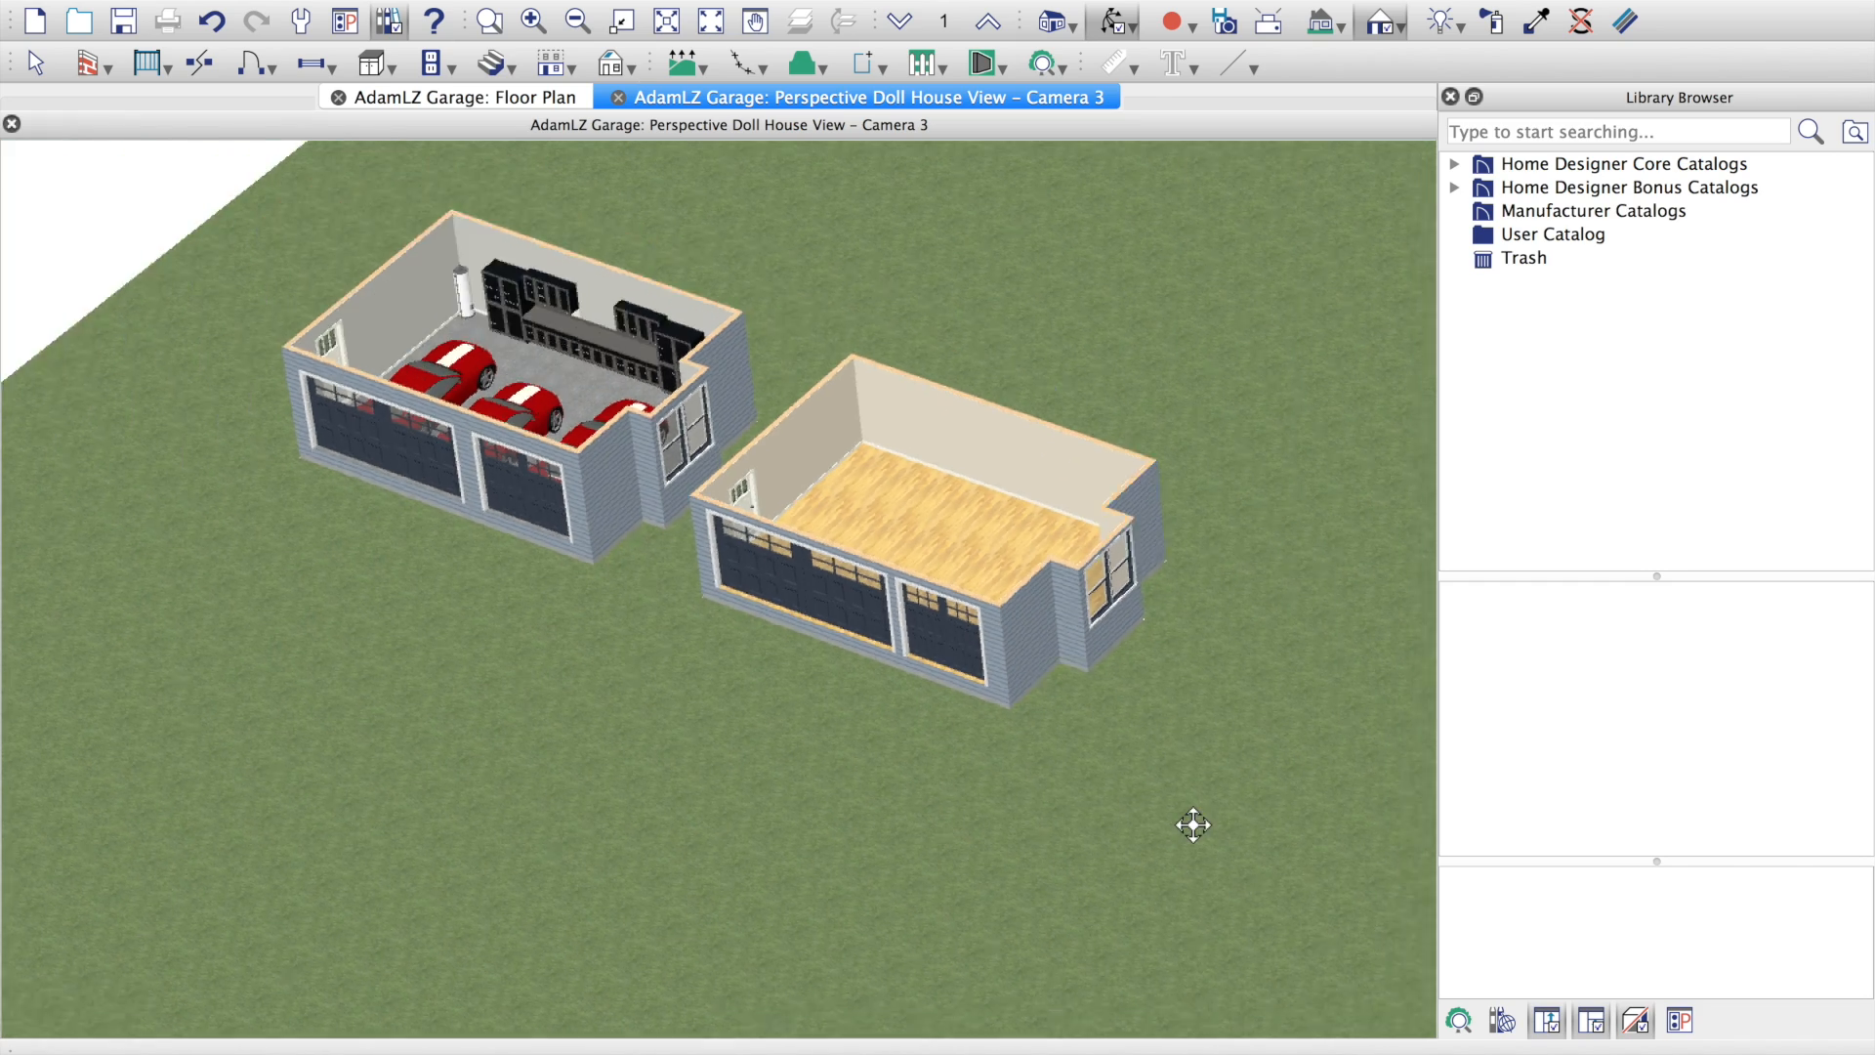
Step: Compare the new garage with the furnished original from different distances and from above, and close the Doll House View
scroll(1193, 826, down, 1)
scroll(668, 293, down, 1)
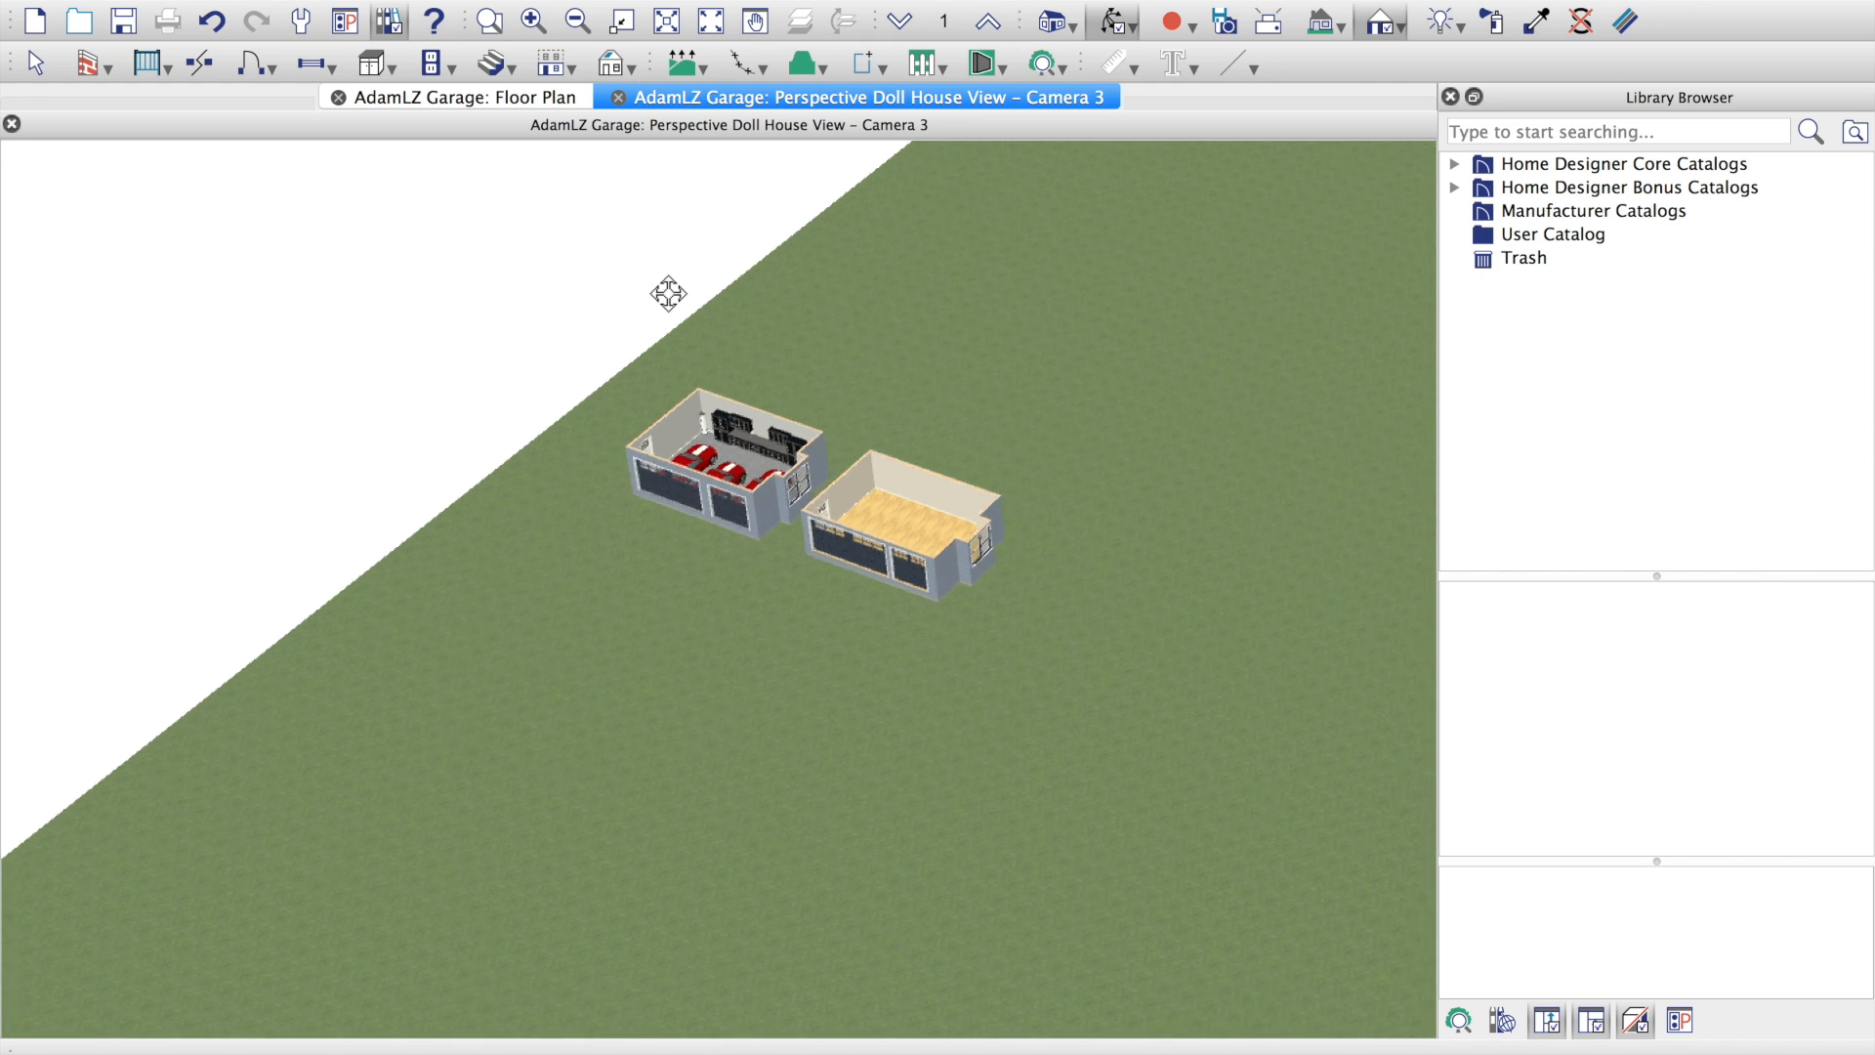
scroll(668, 293, down, 1)
scroll(388, 753, down, 1)
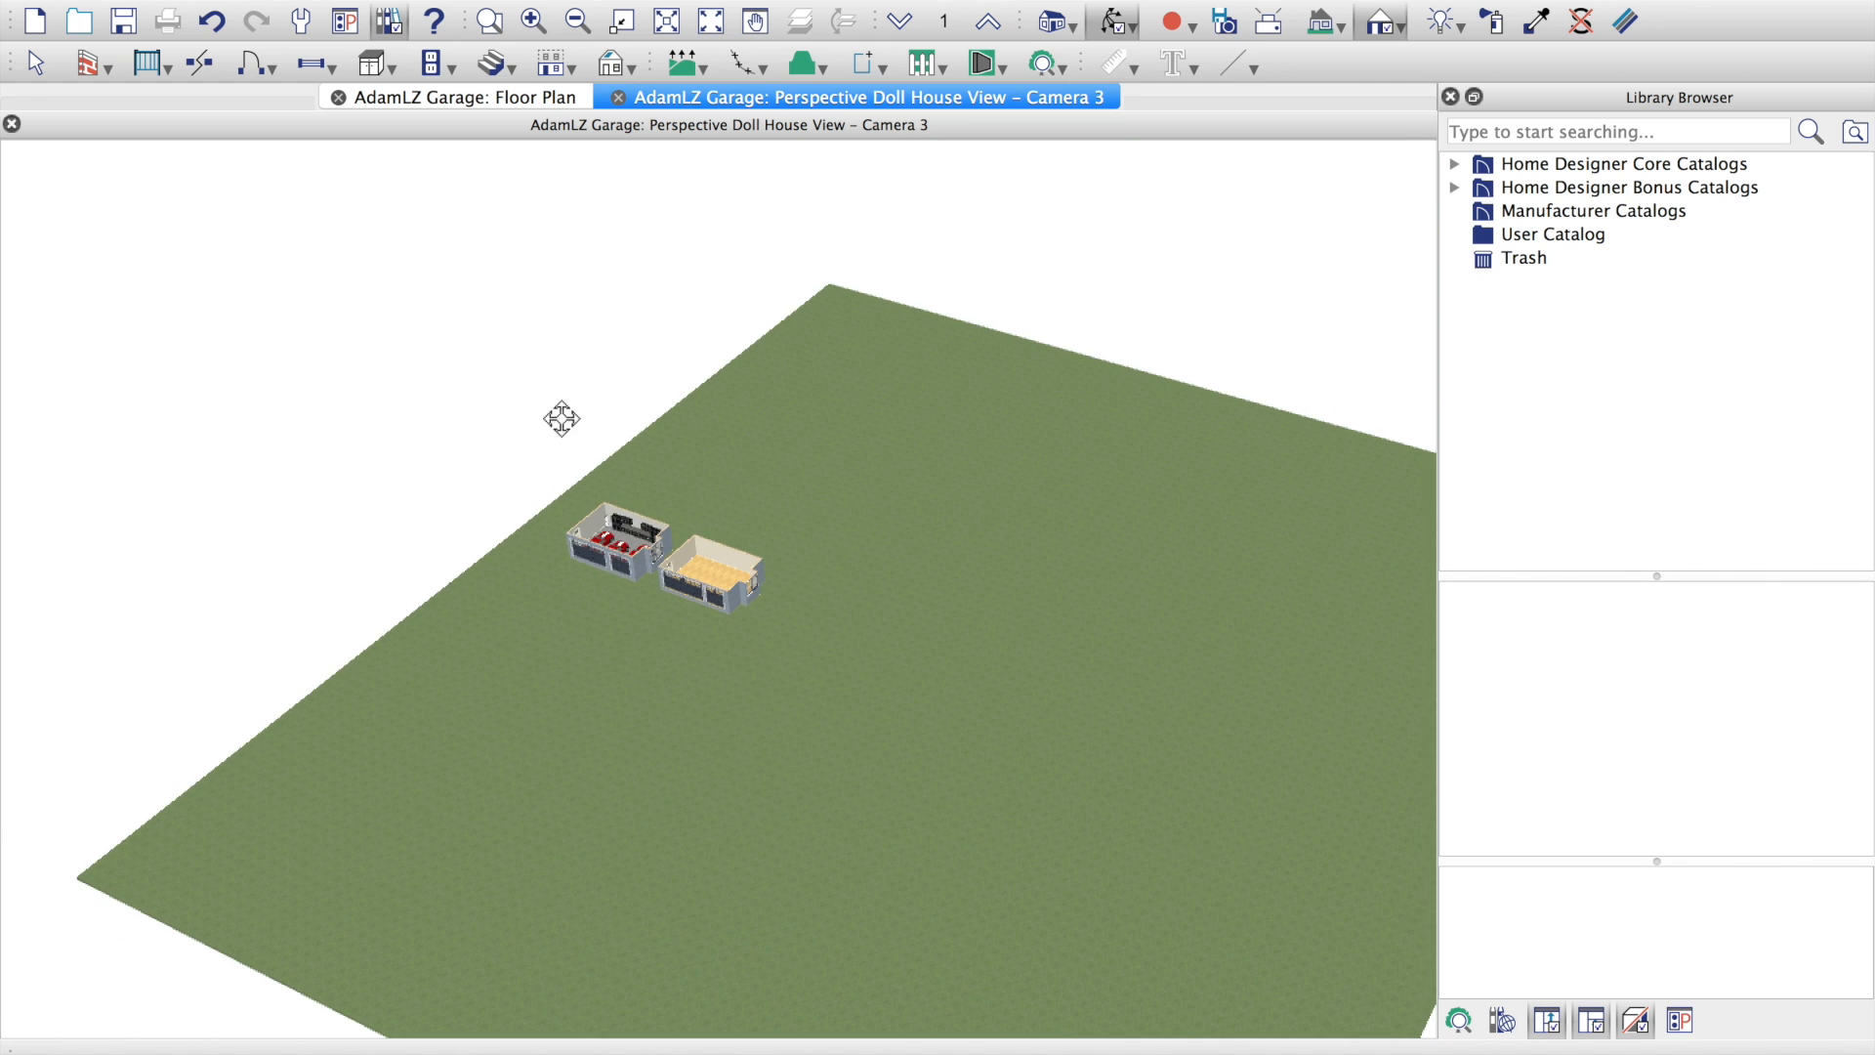
scroll(691, 372, up, 2)
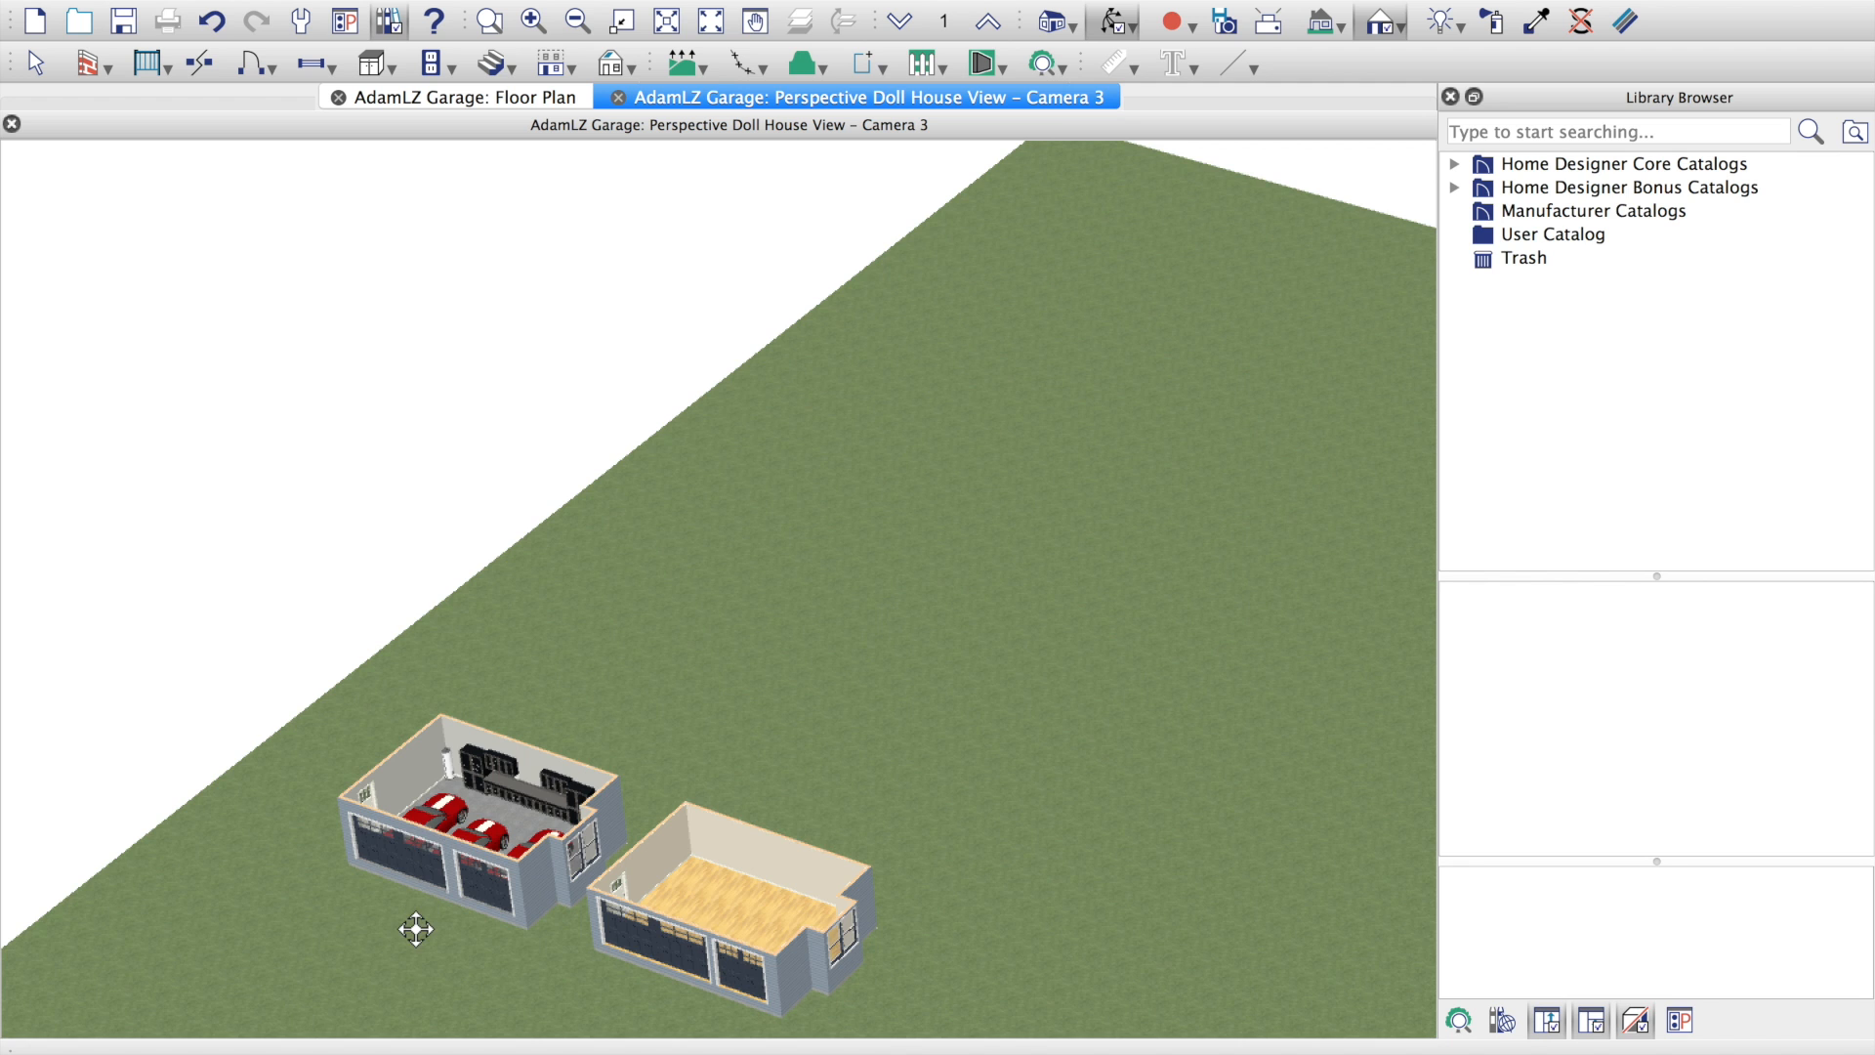
scroll(416, 930, down, 2)
scroll(741, 553, down, 1)
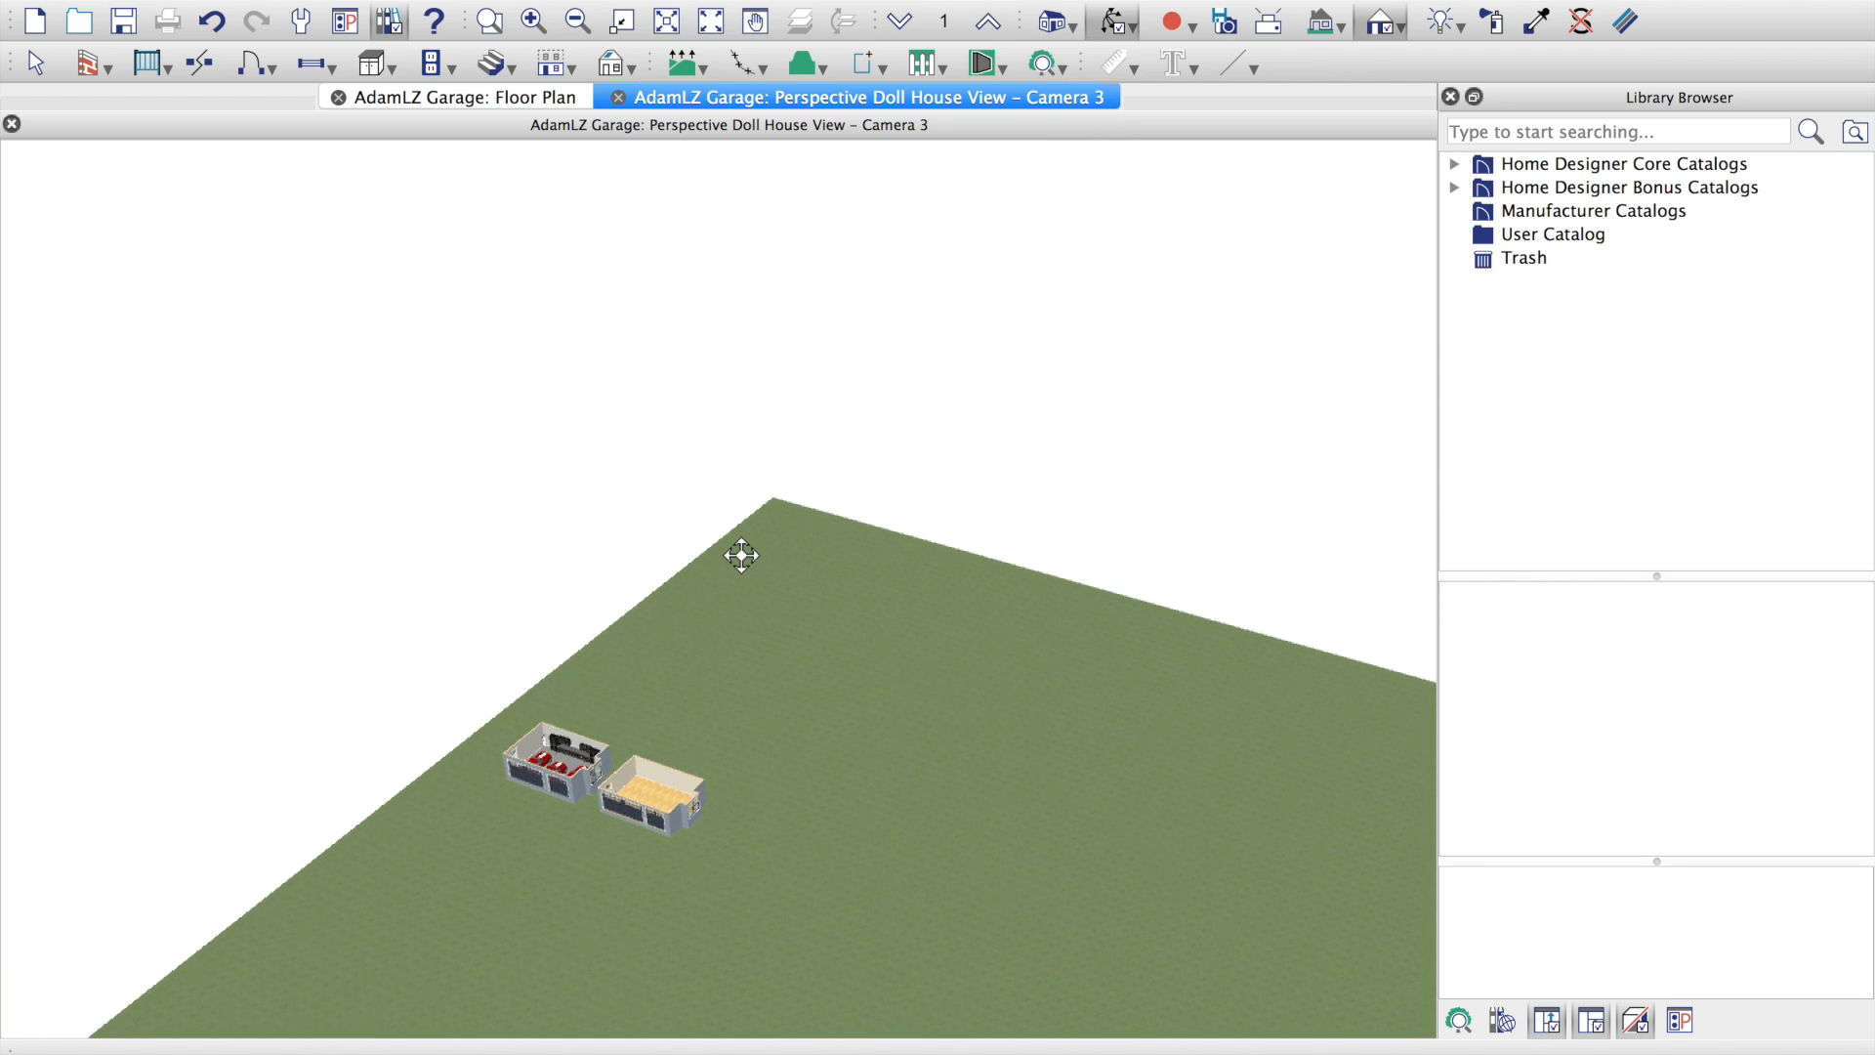
scroll(560, 771, up, 2)
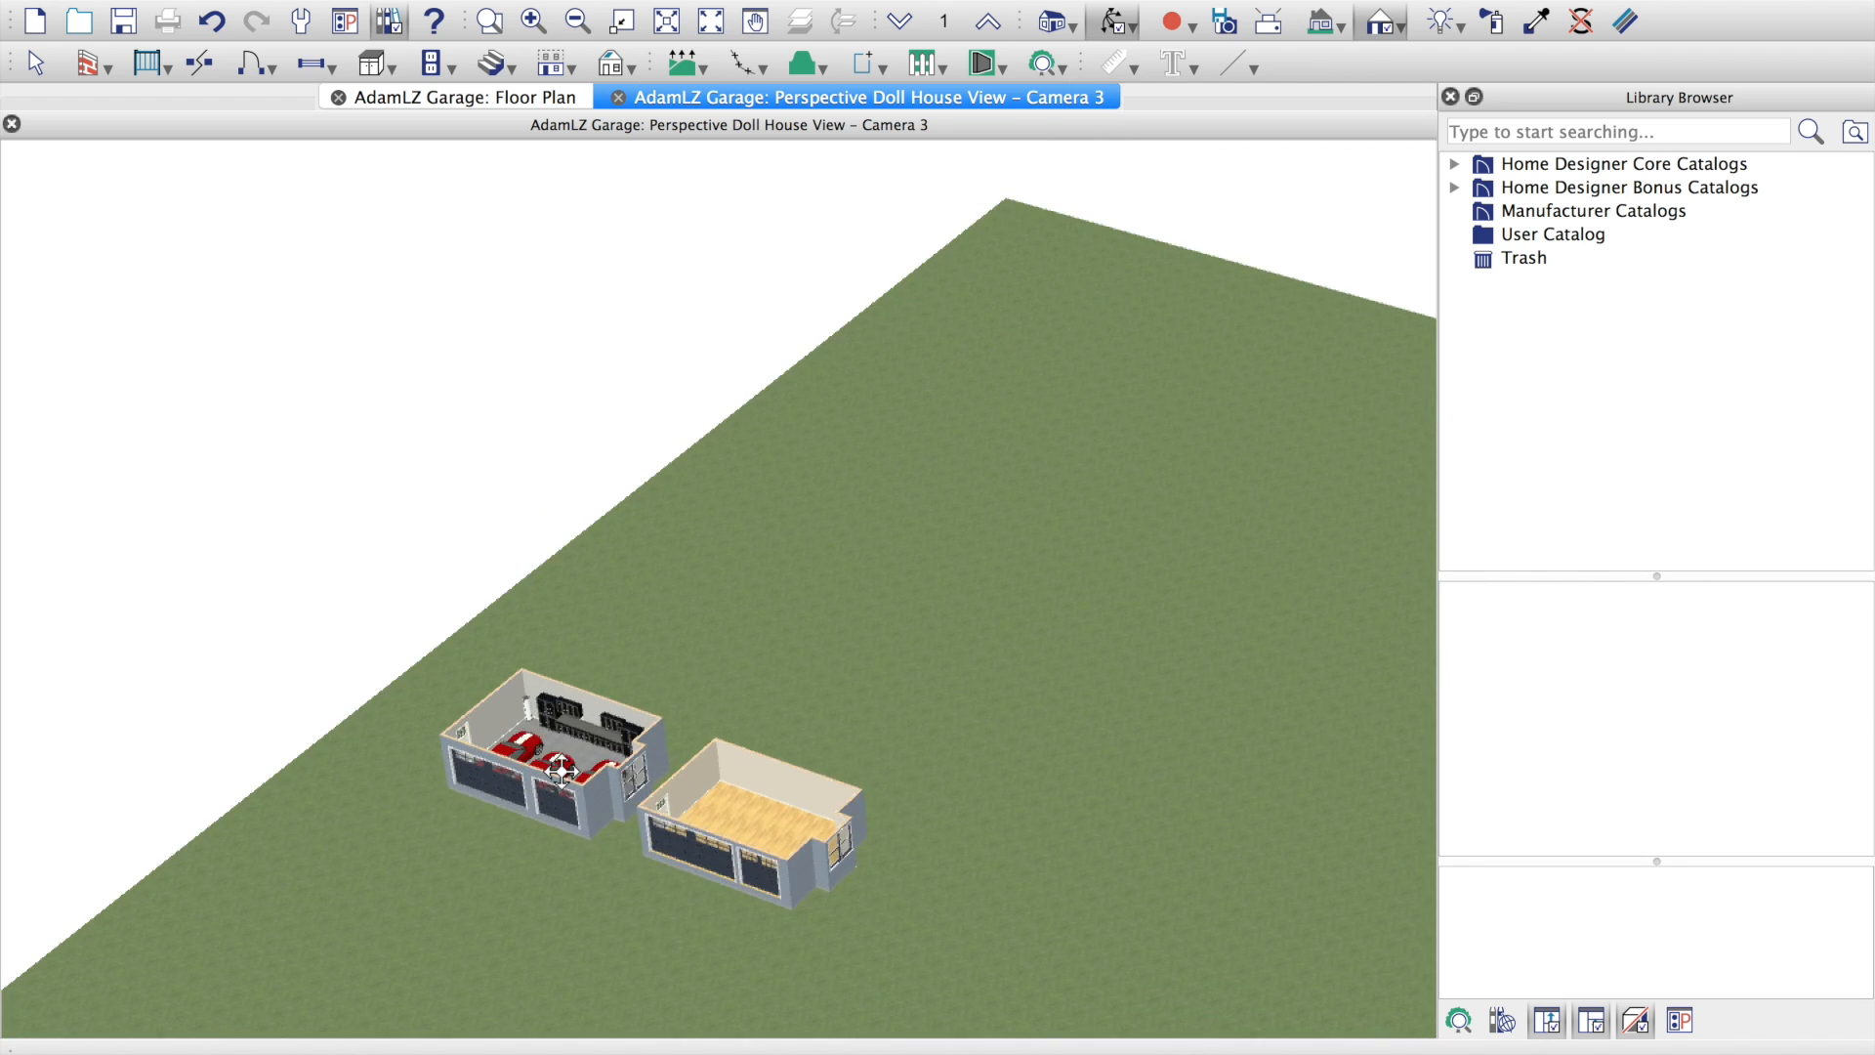
scroll(561, 771, up, 3)
drag(560, 772, 734, 833)
scroll(390, 434, down, 3)
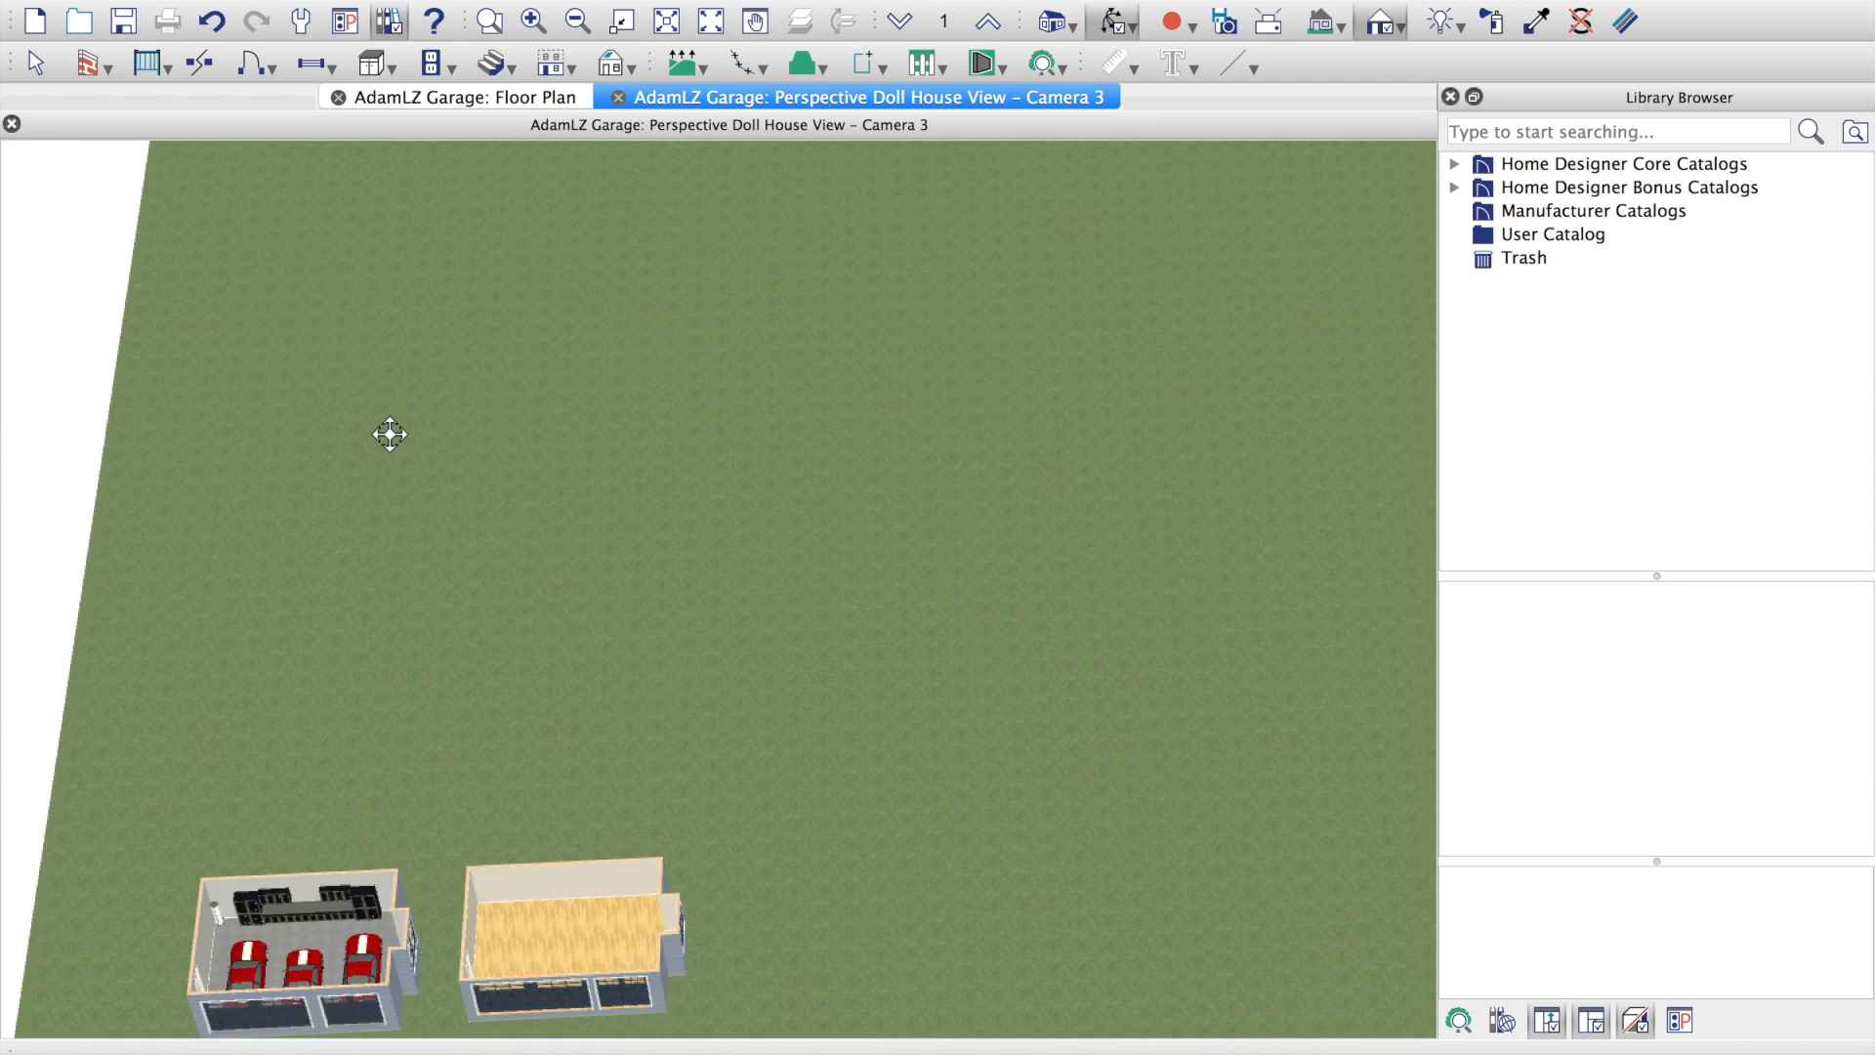
scroll(389, 434, down, 2)
scroll(438, 337, down, 2)
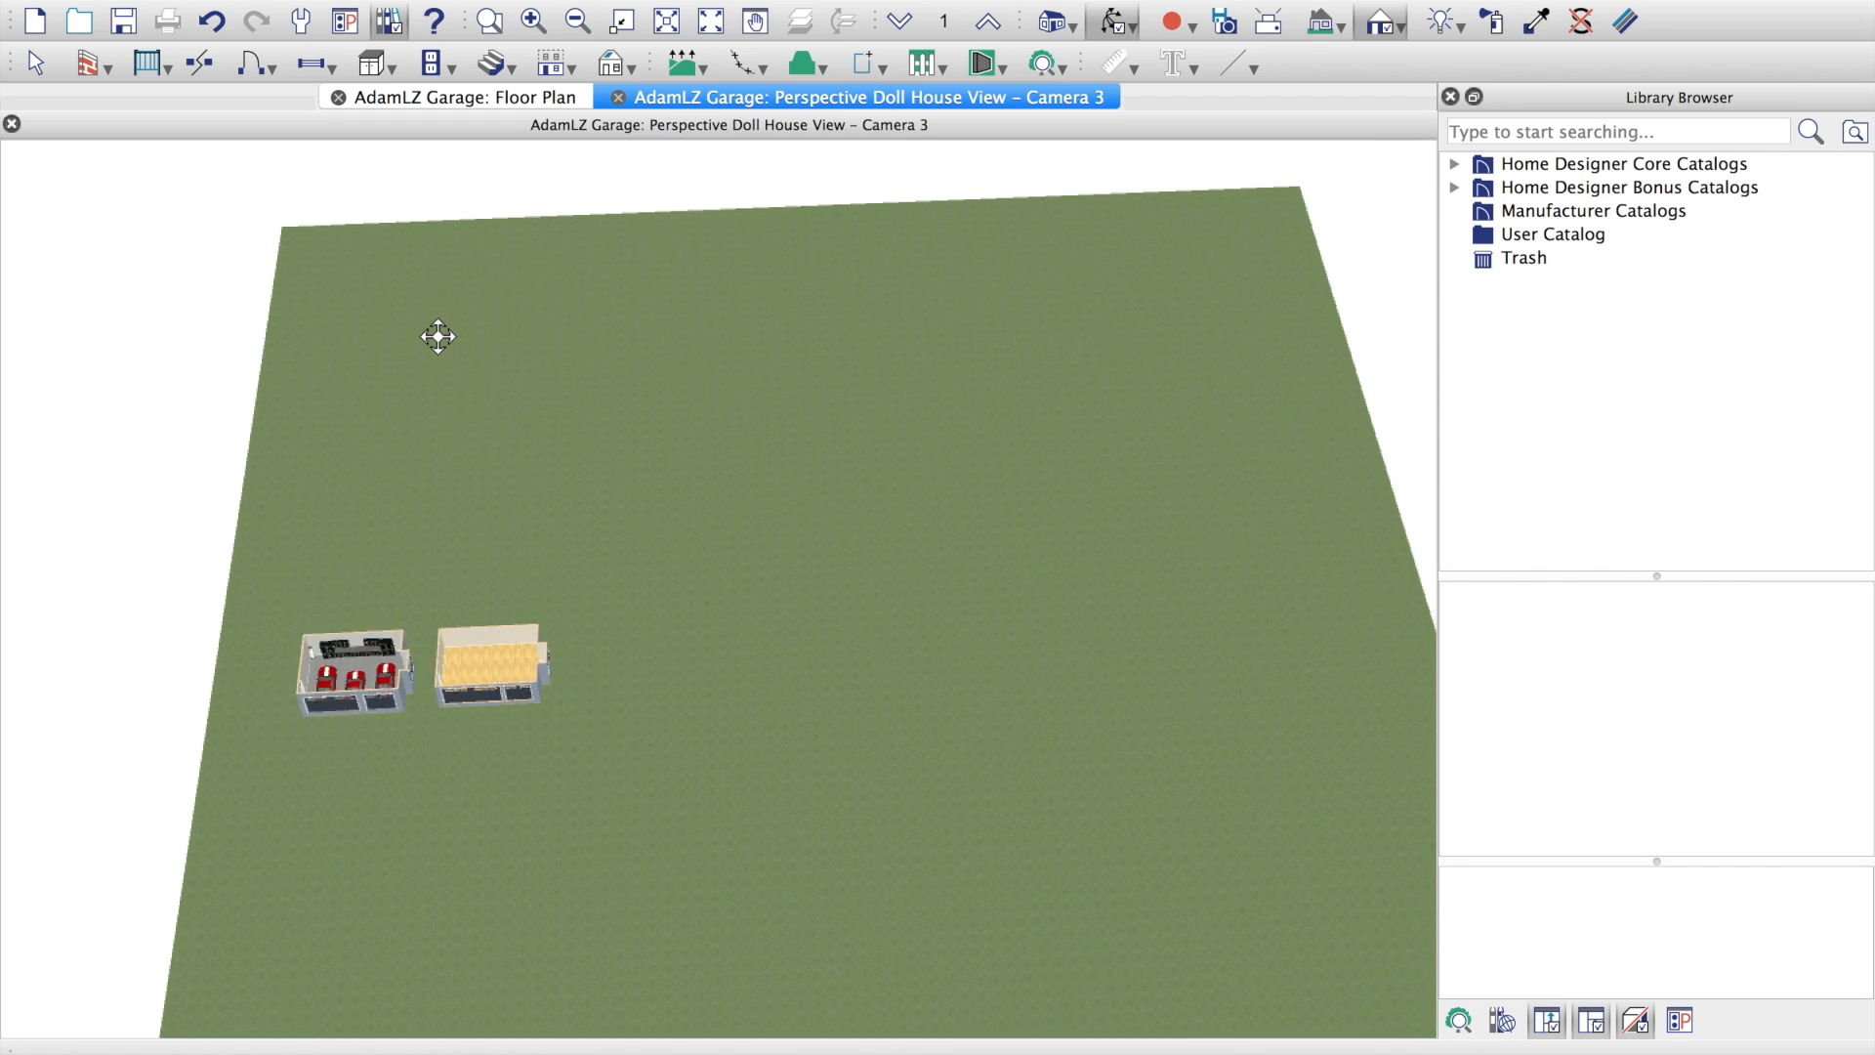
scroll(388, 566, up, 4)
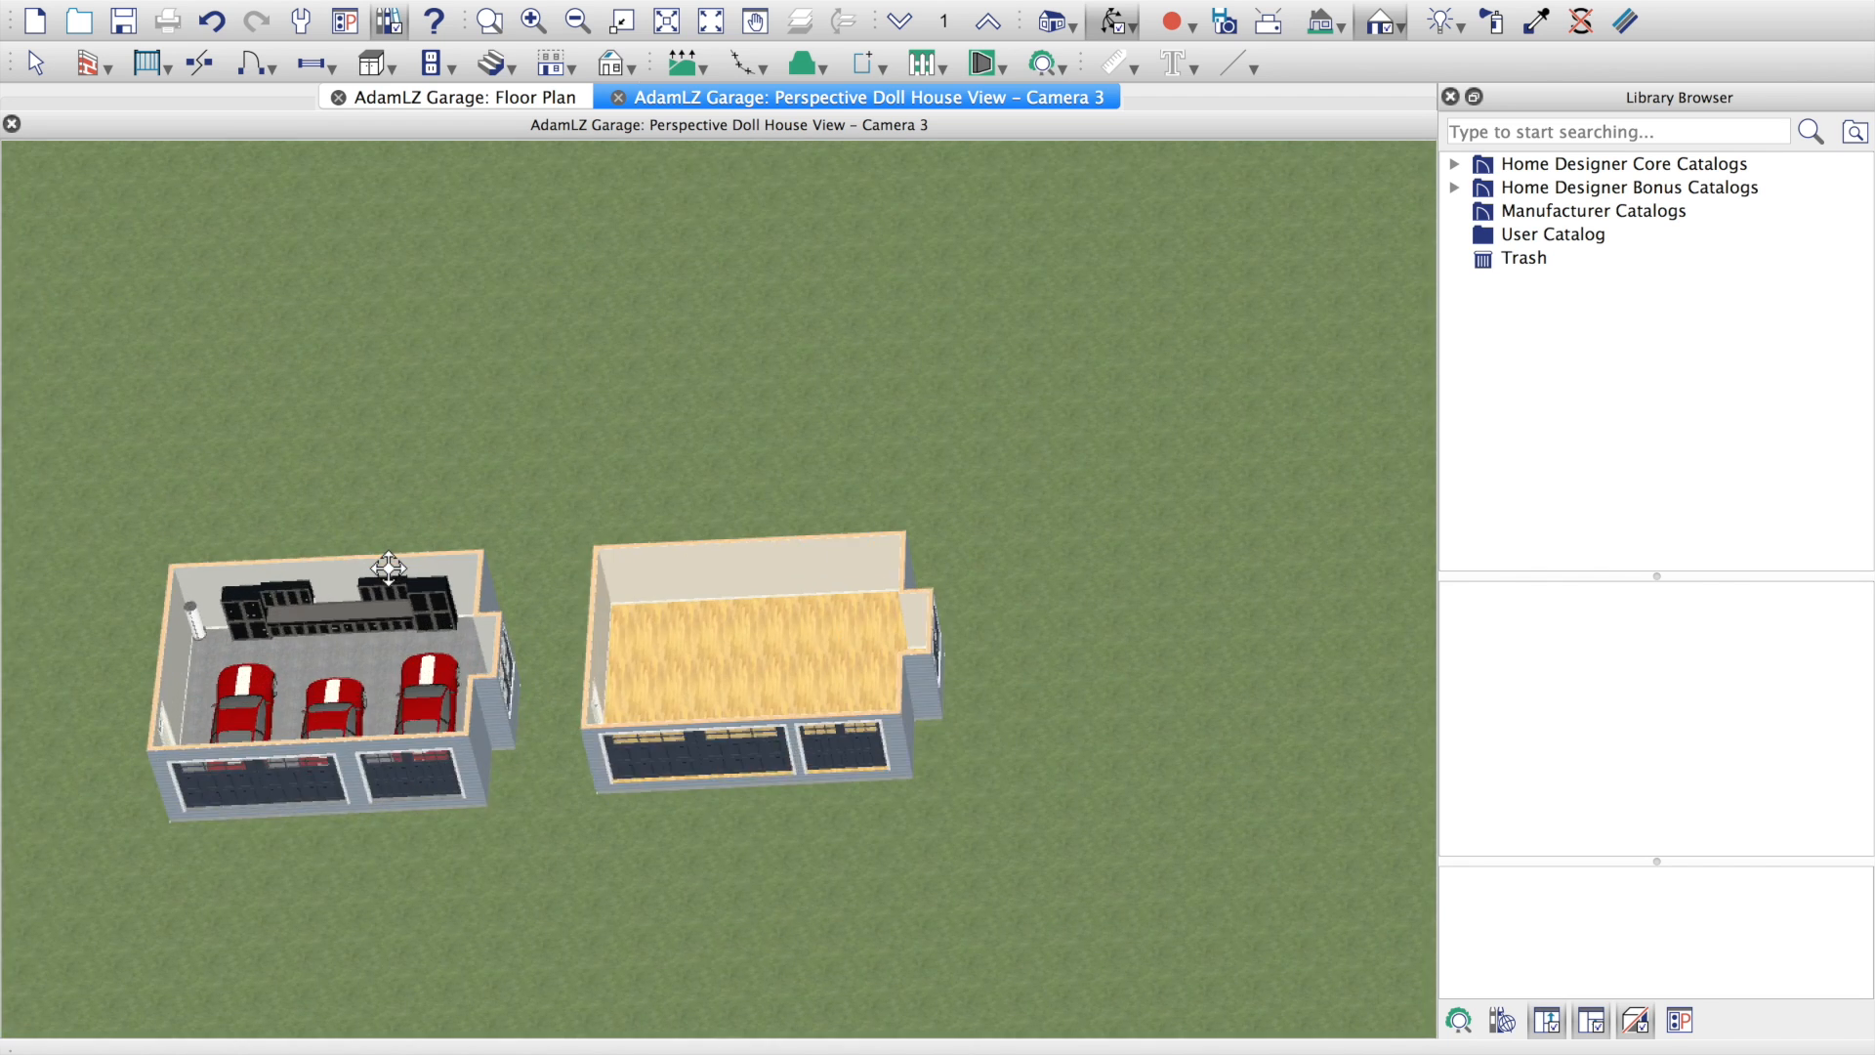
scroll(506, 639, up, 3)
drag(506, 652, 470, 661)
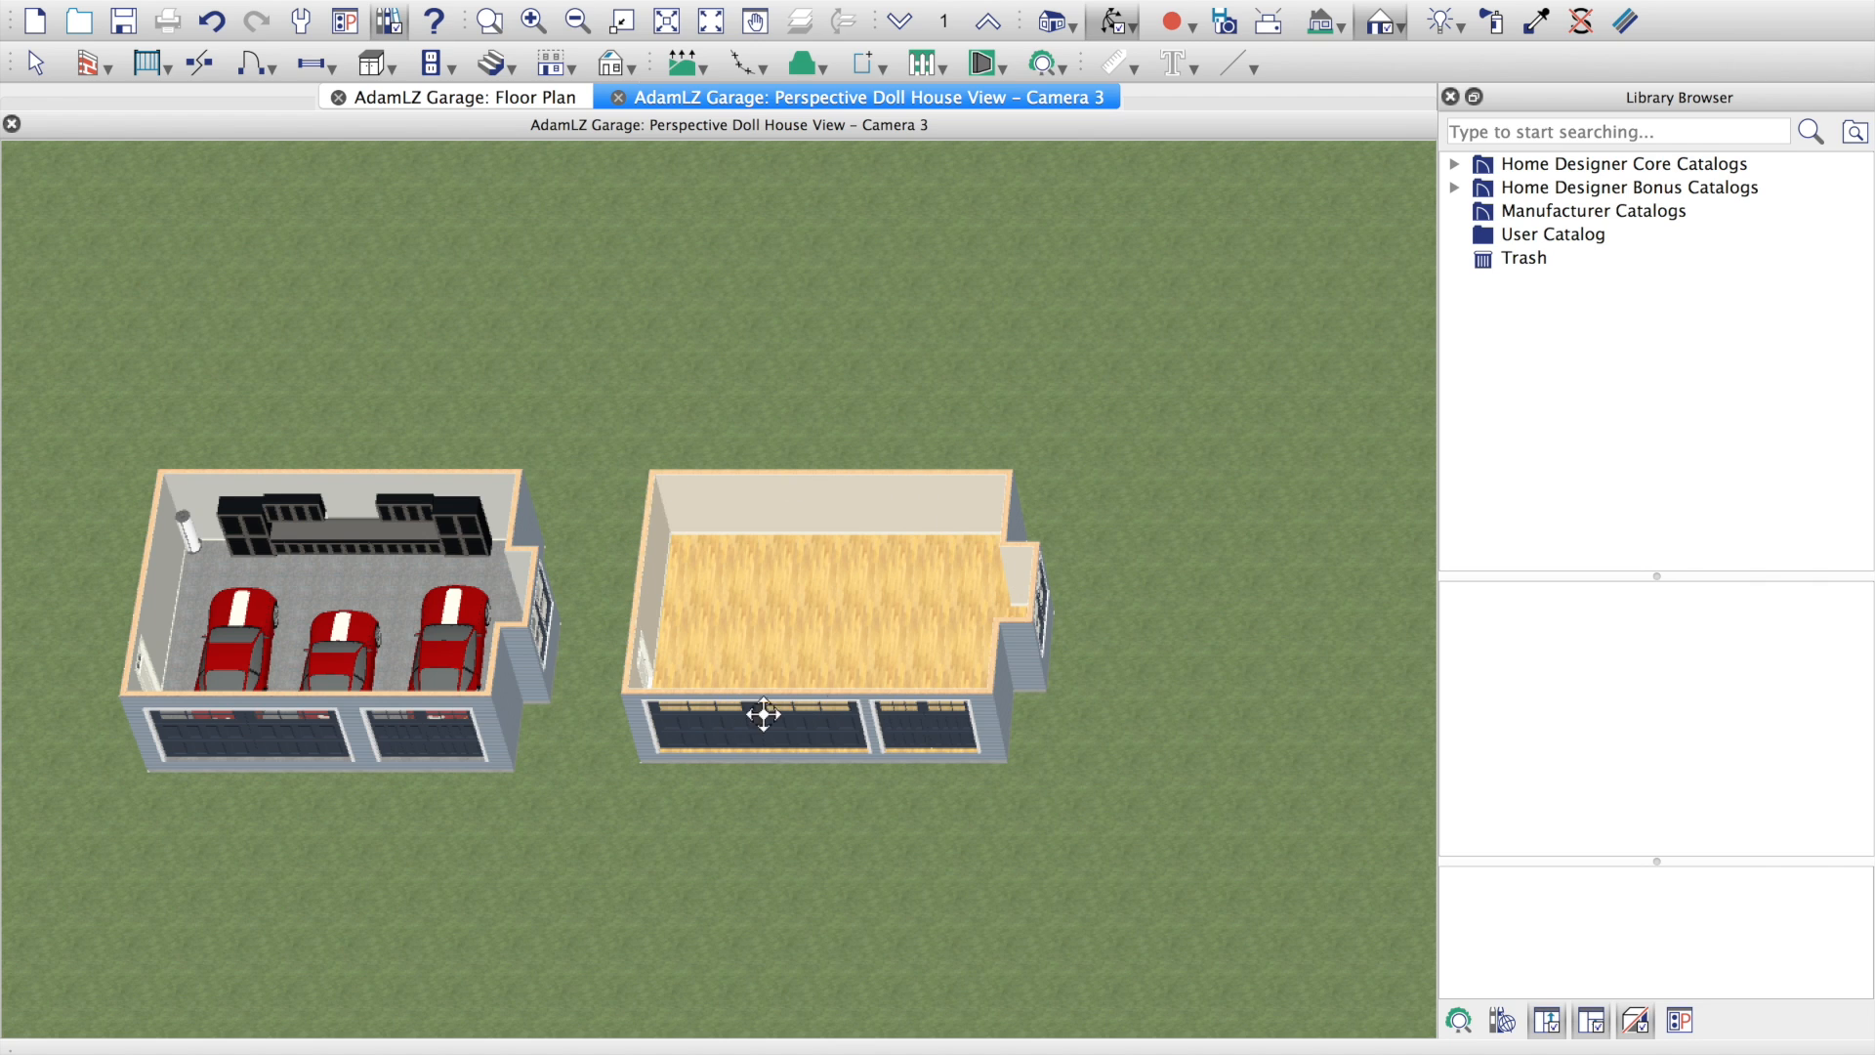
click(618, 98)
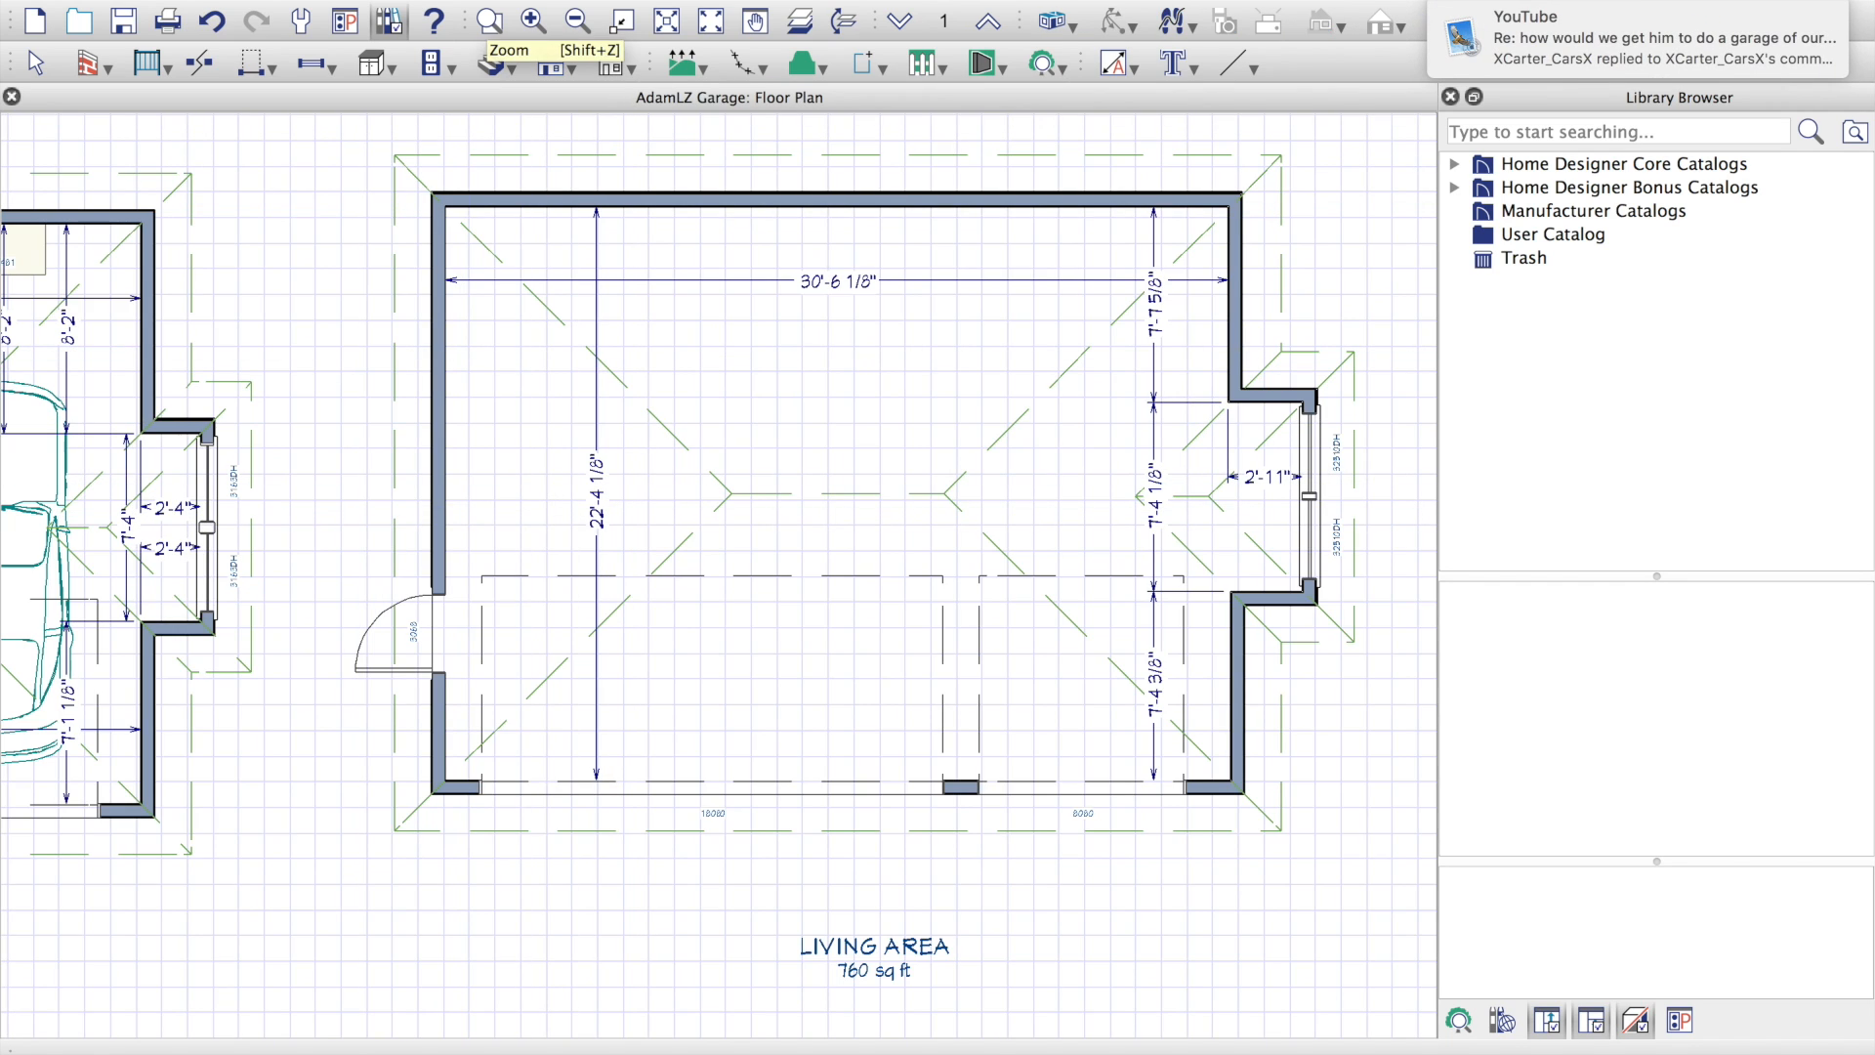
click(37, 62)
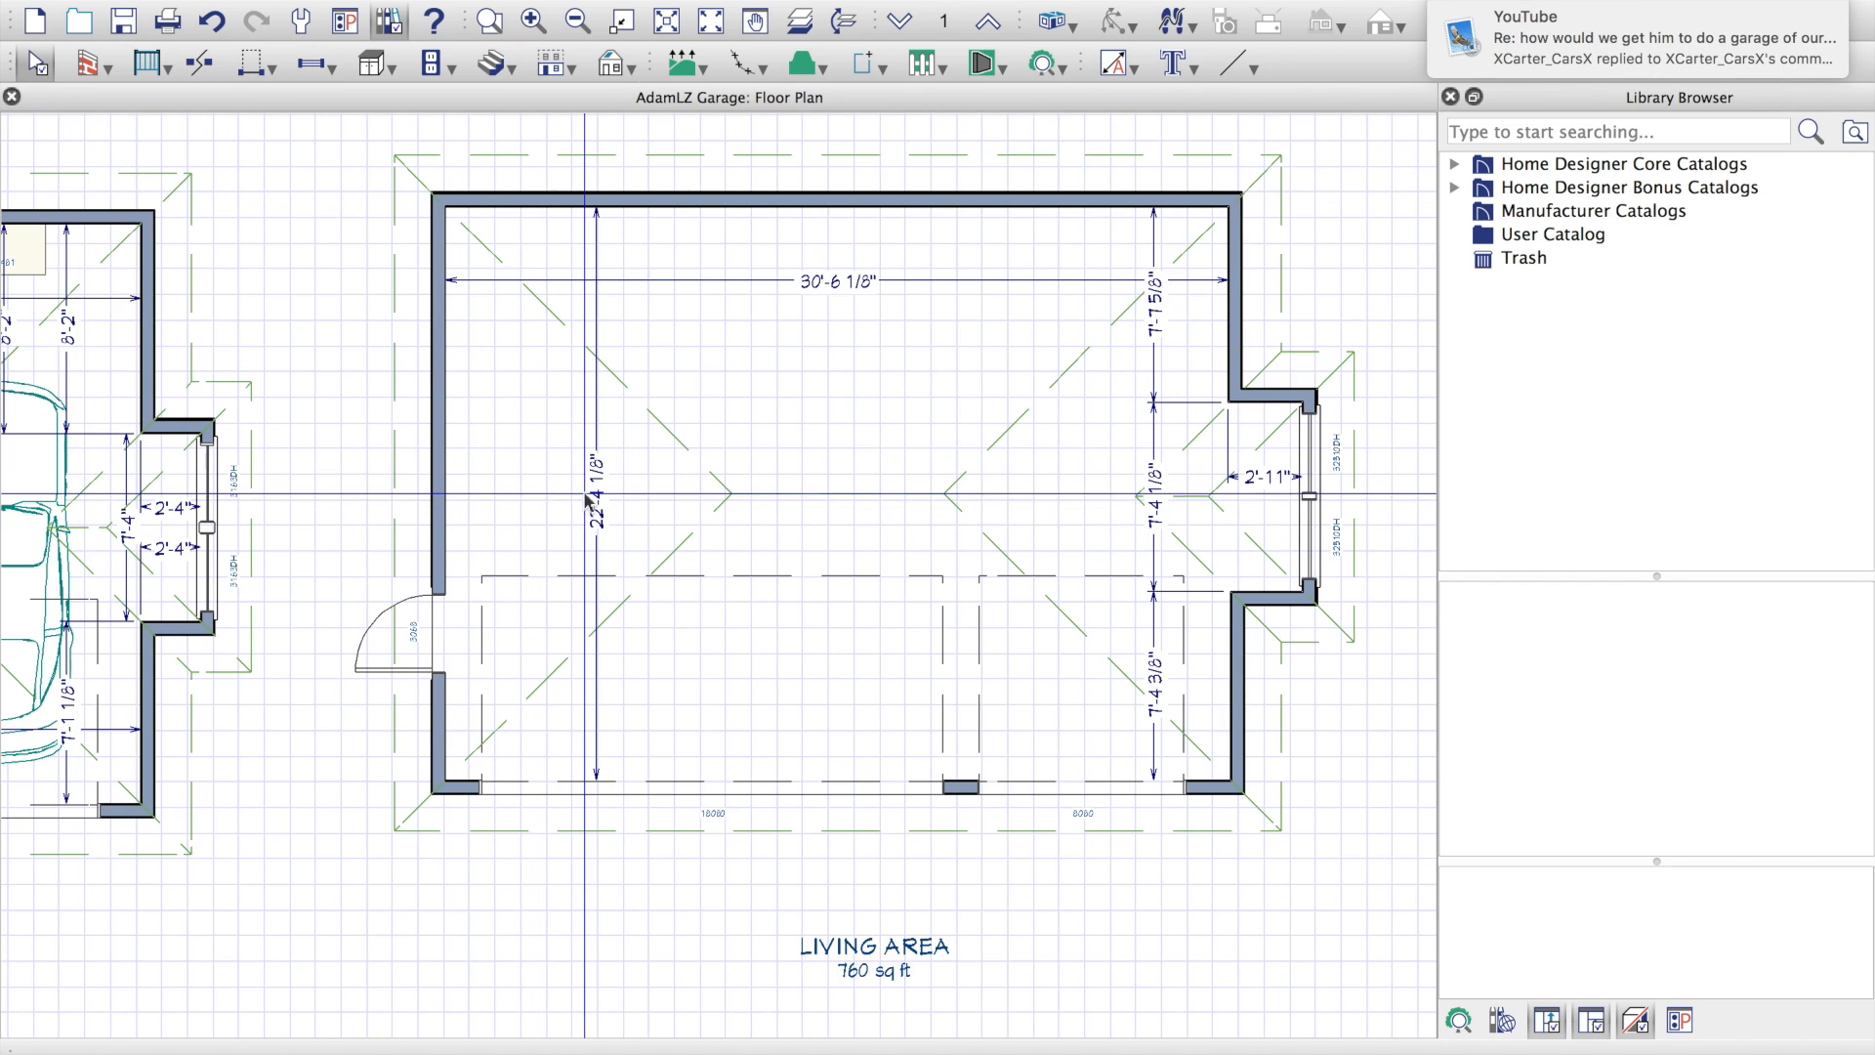
click(848, 495)
double_click(848, 495)
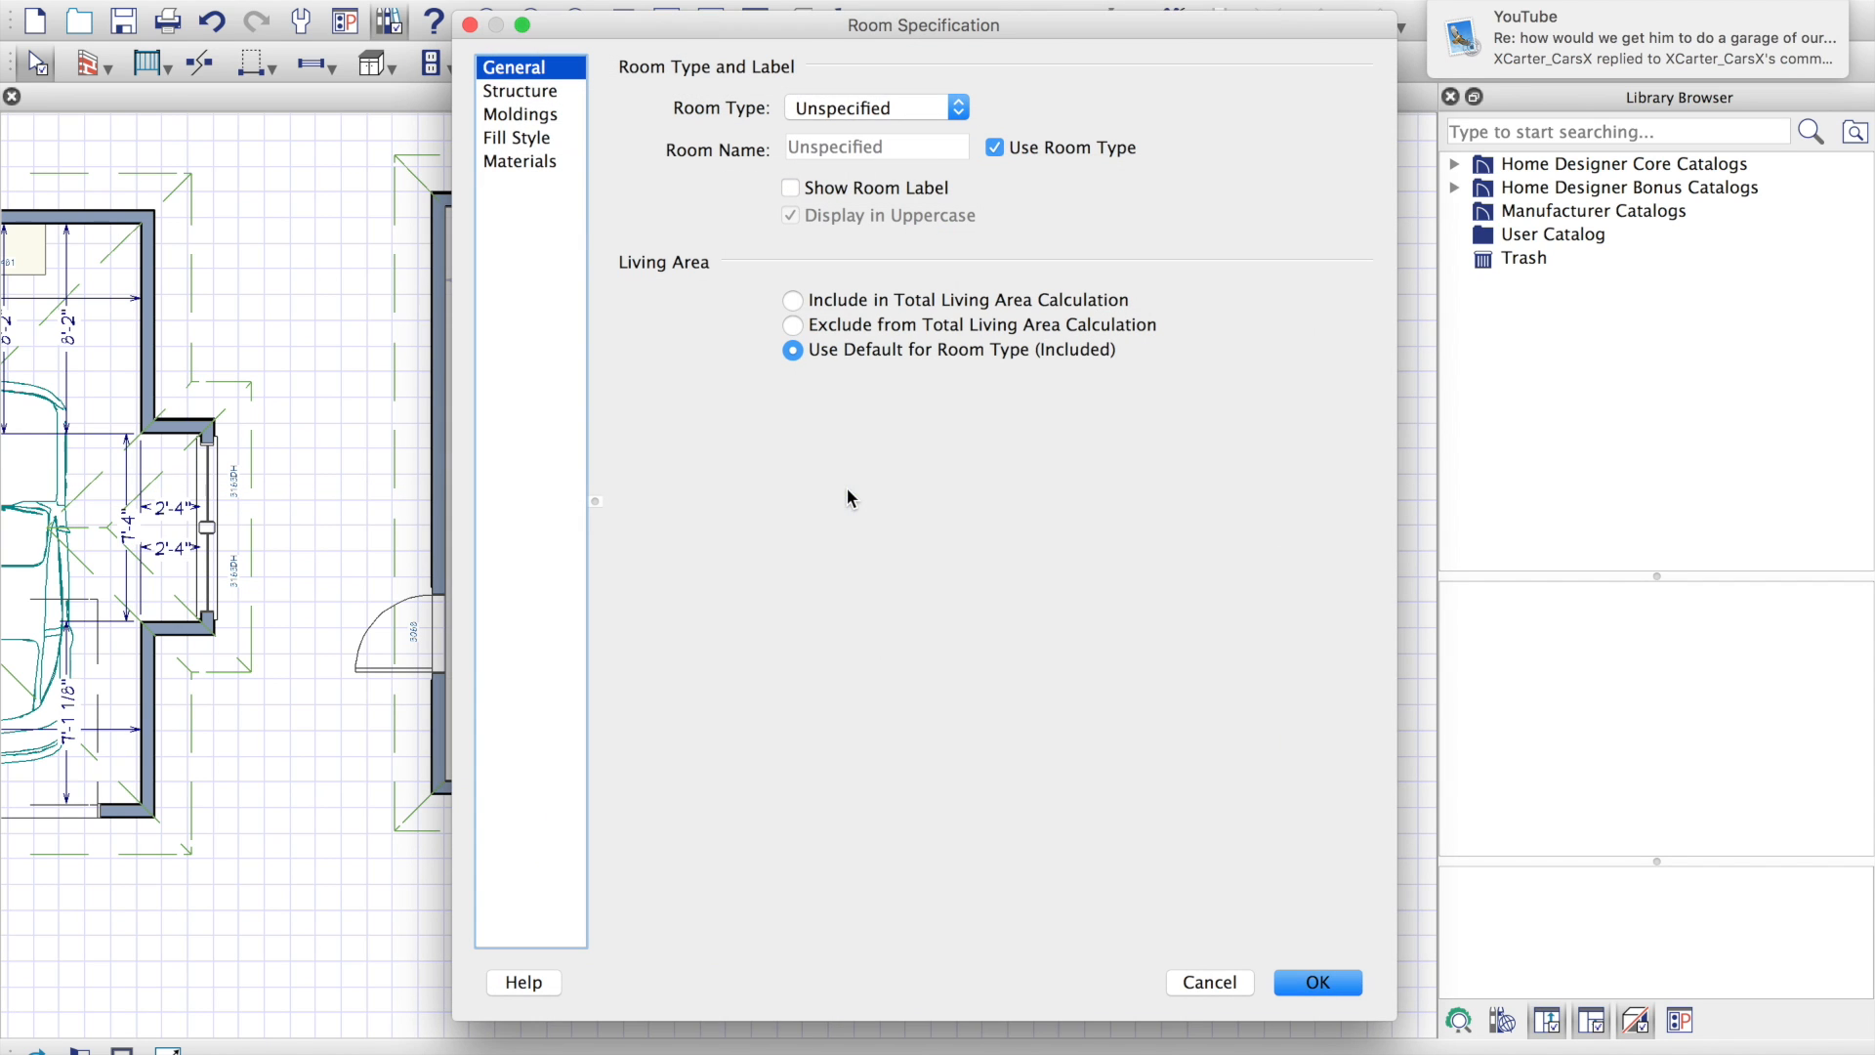
click(1207, 983)
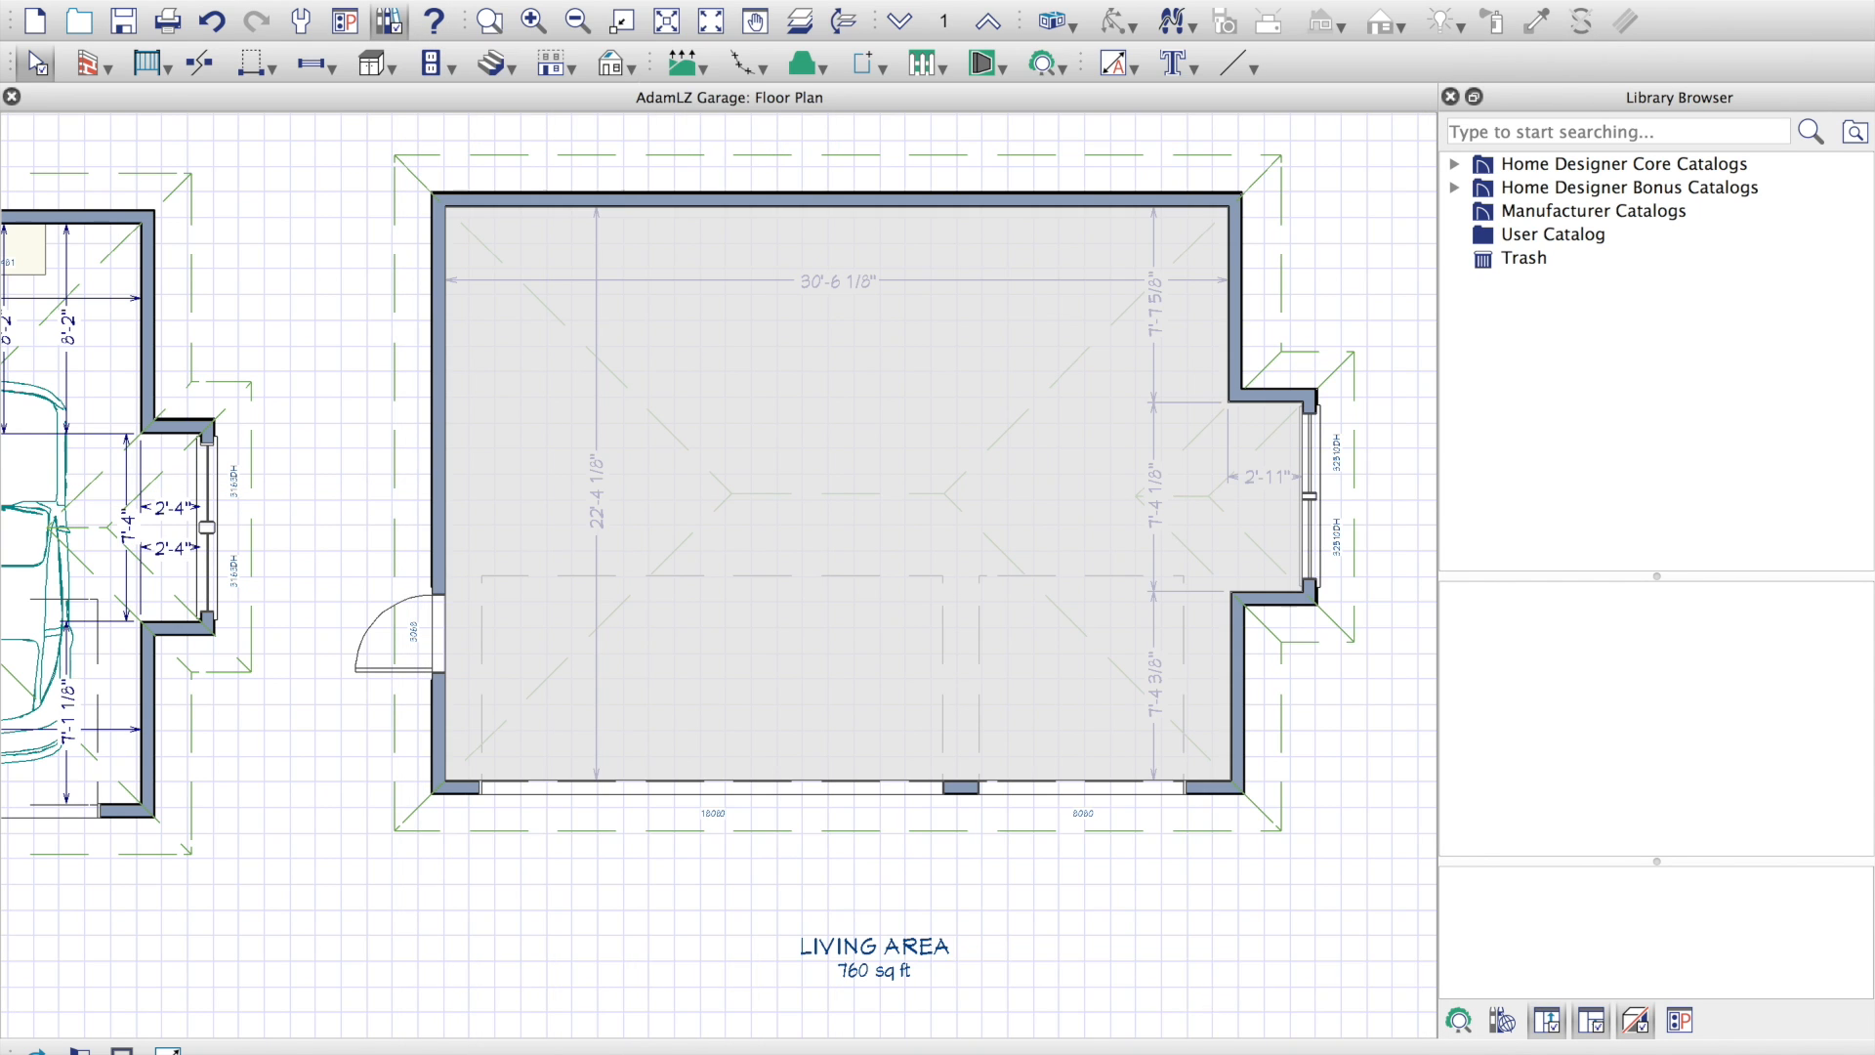
Step: Set the new garage room's finished ceiling height to 10.5 feet
double_click(774, 486)
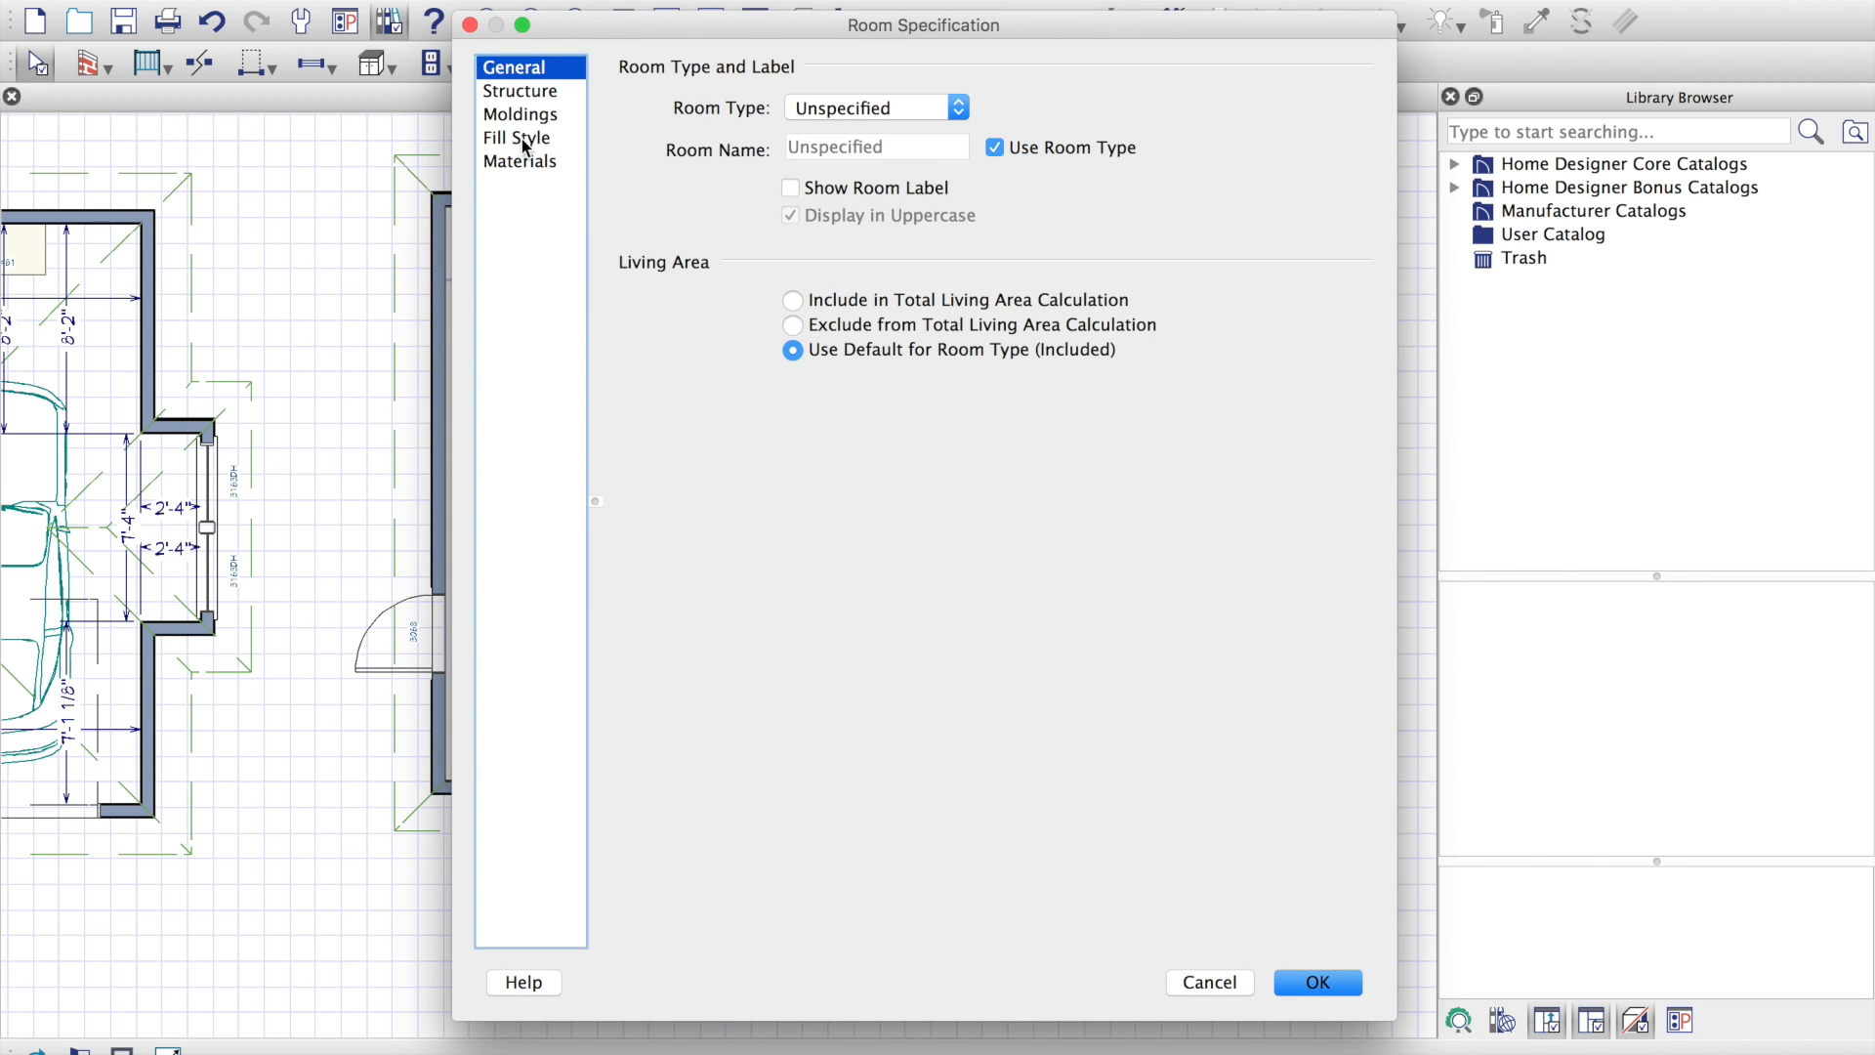
click(520, 95)
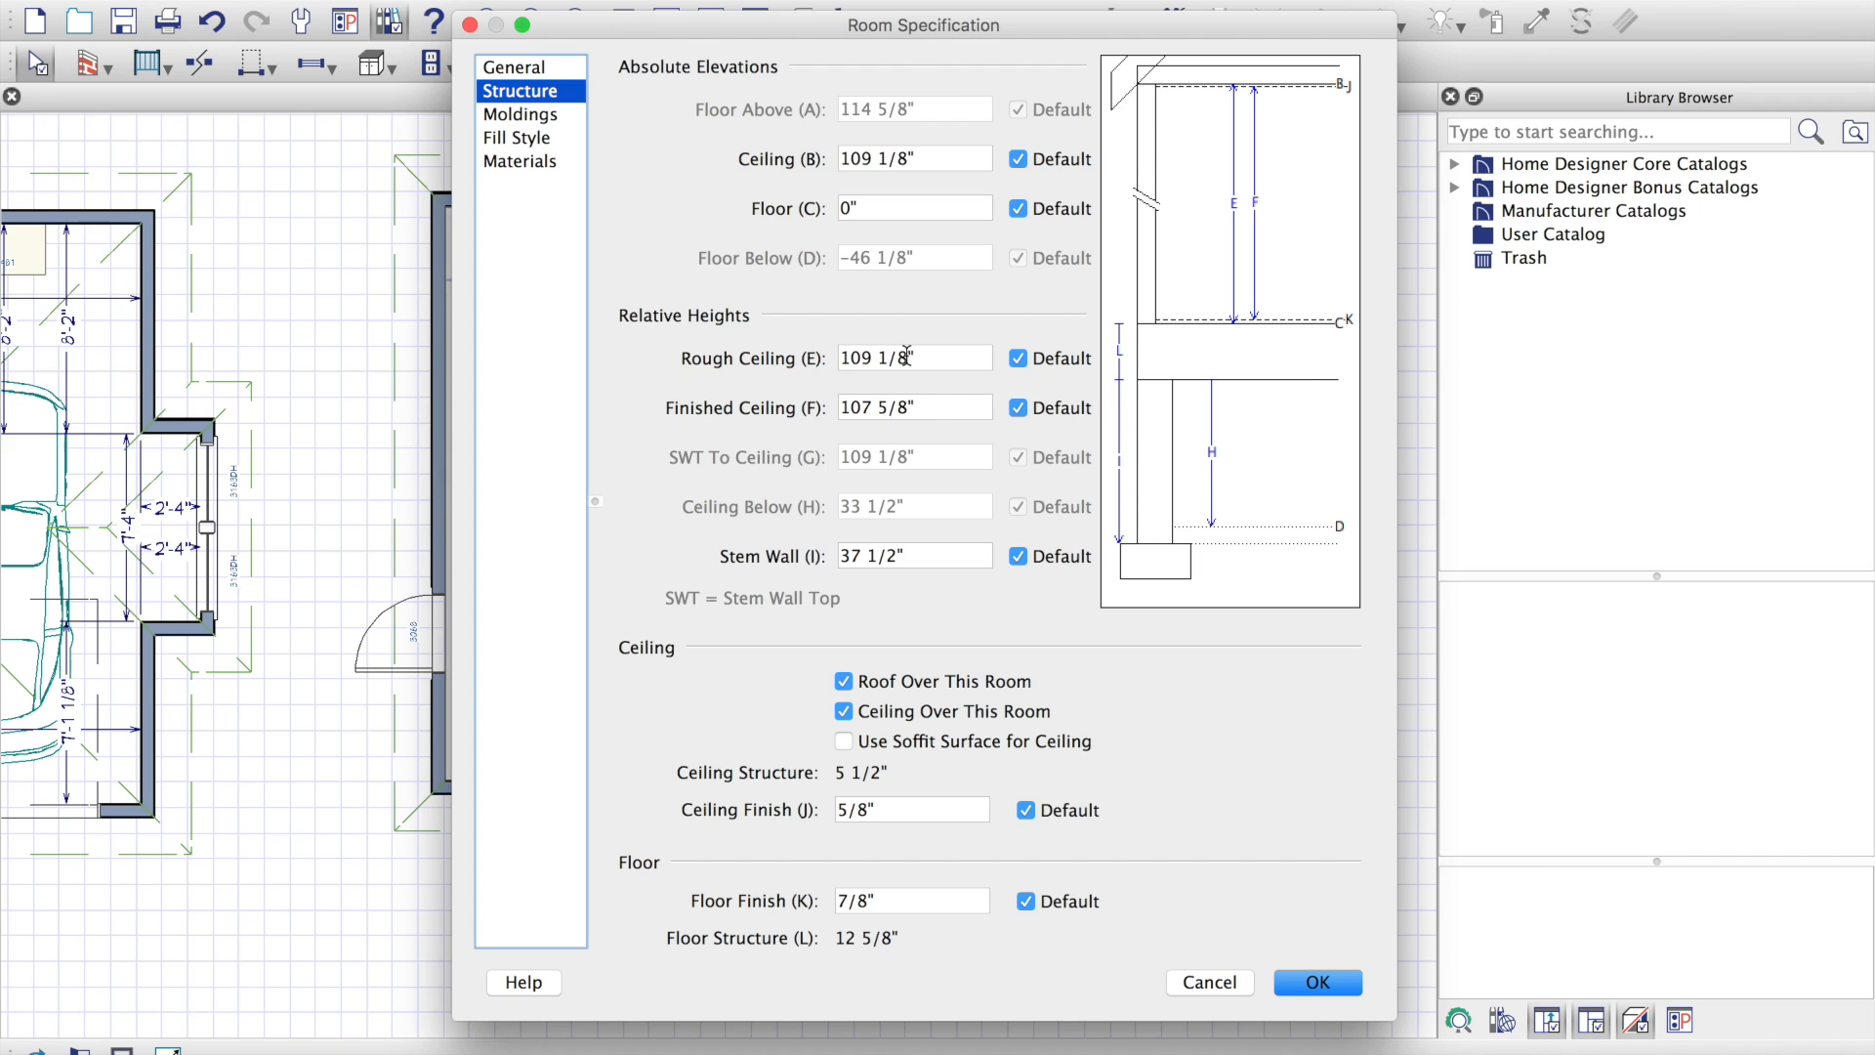
click(914, 406)
triple_click(914, 406)
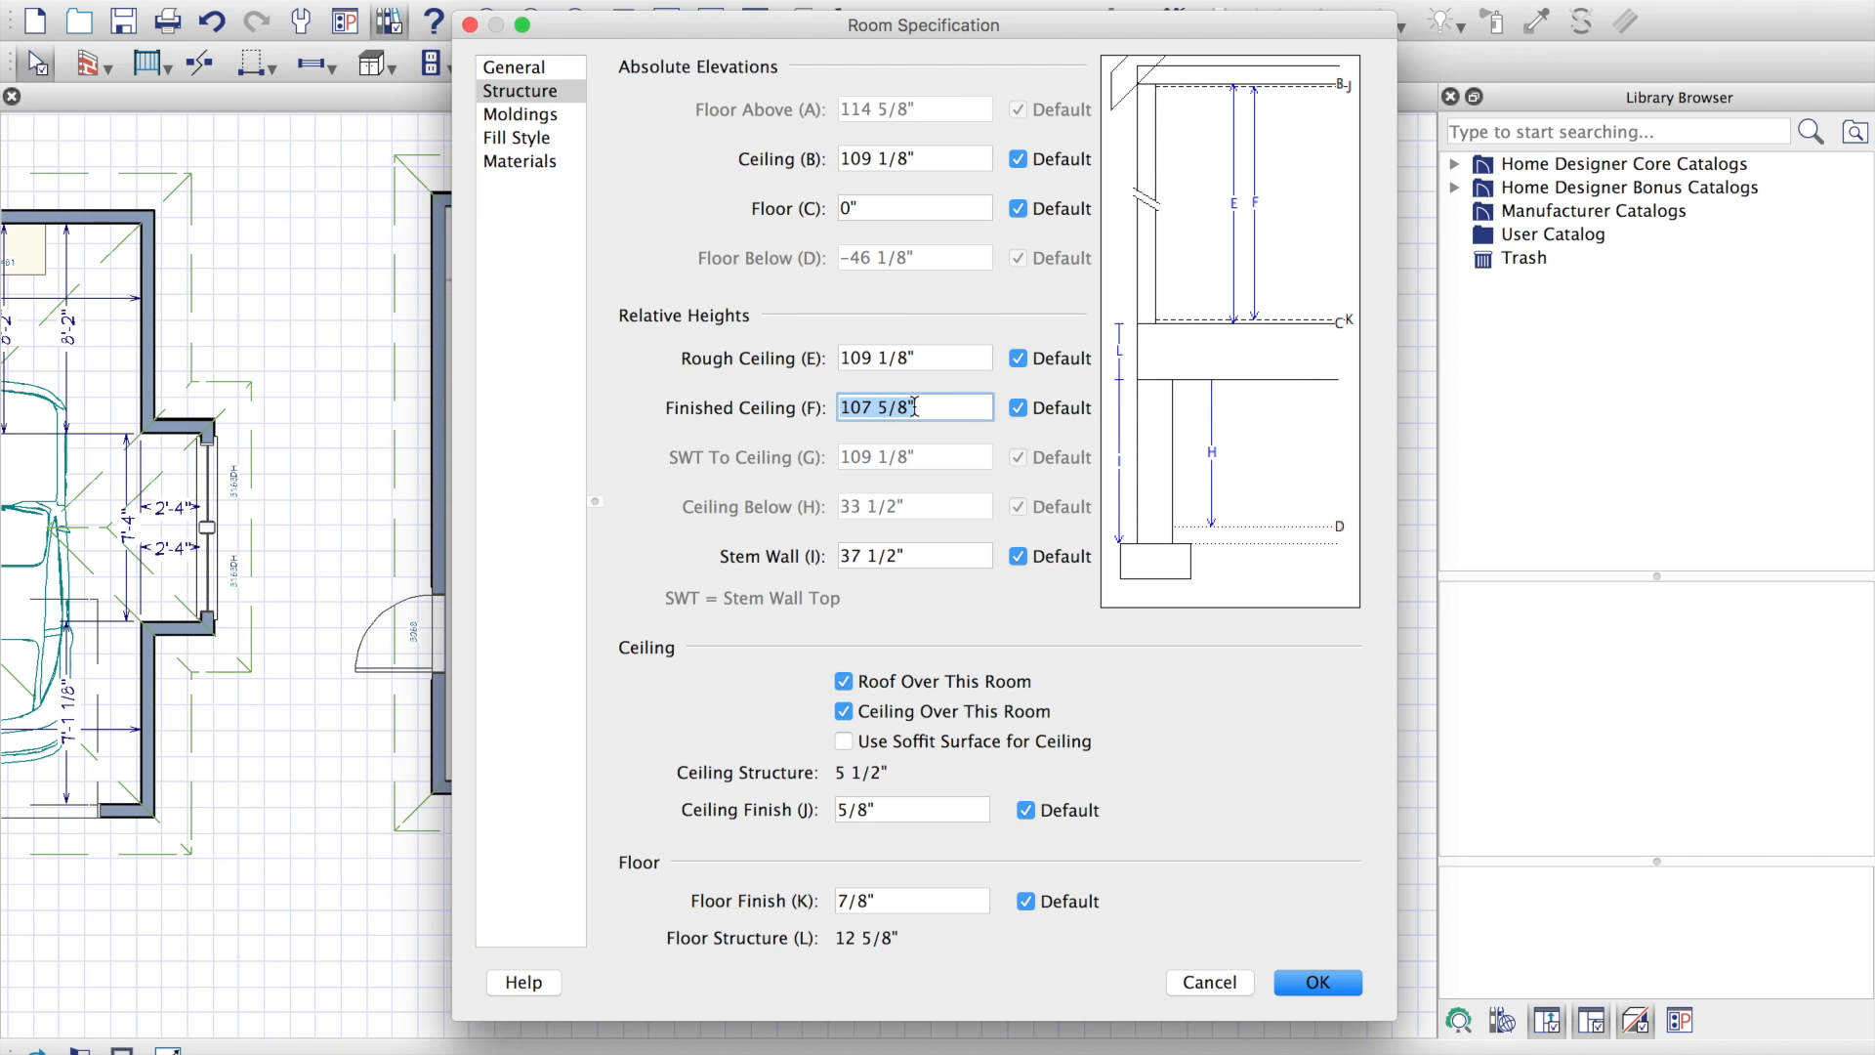
text(10.5')
click(936, 555)
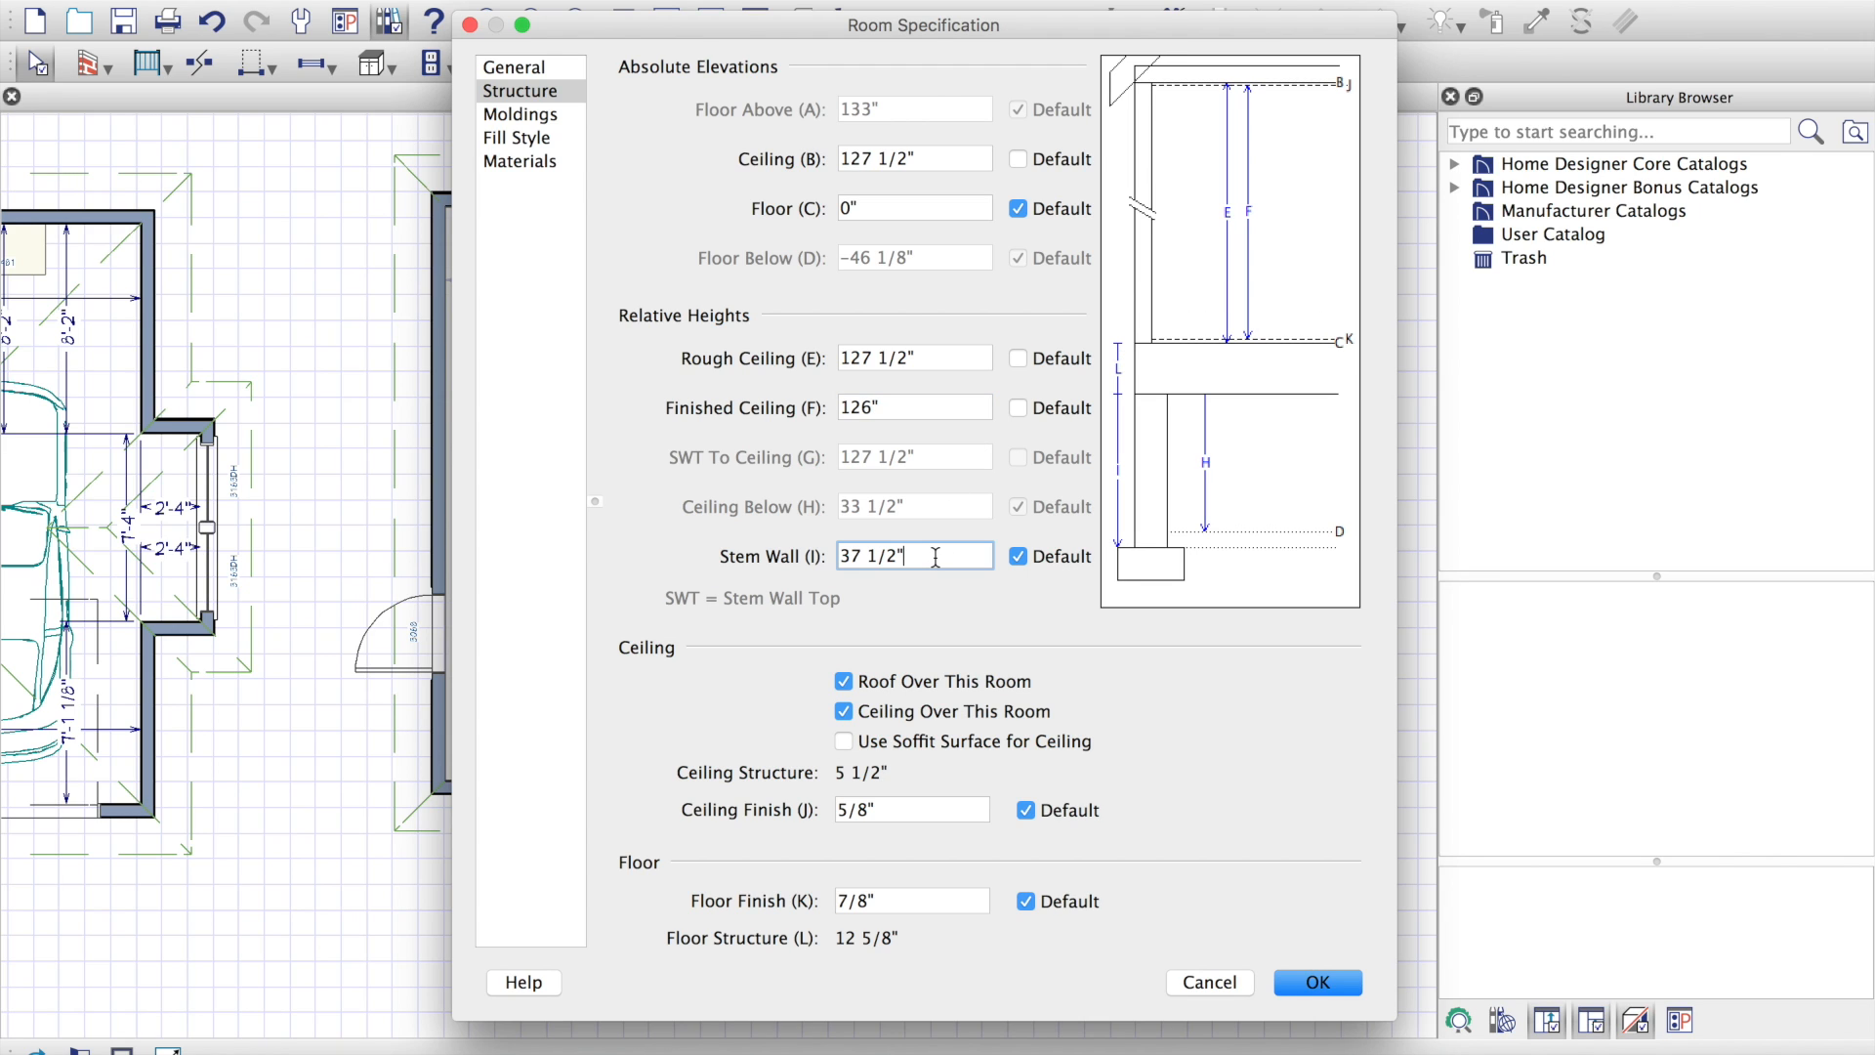
click(1316, 979)
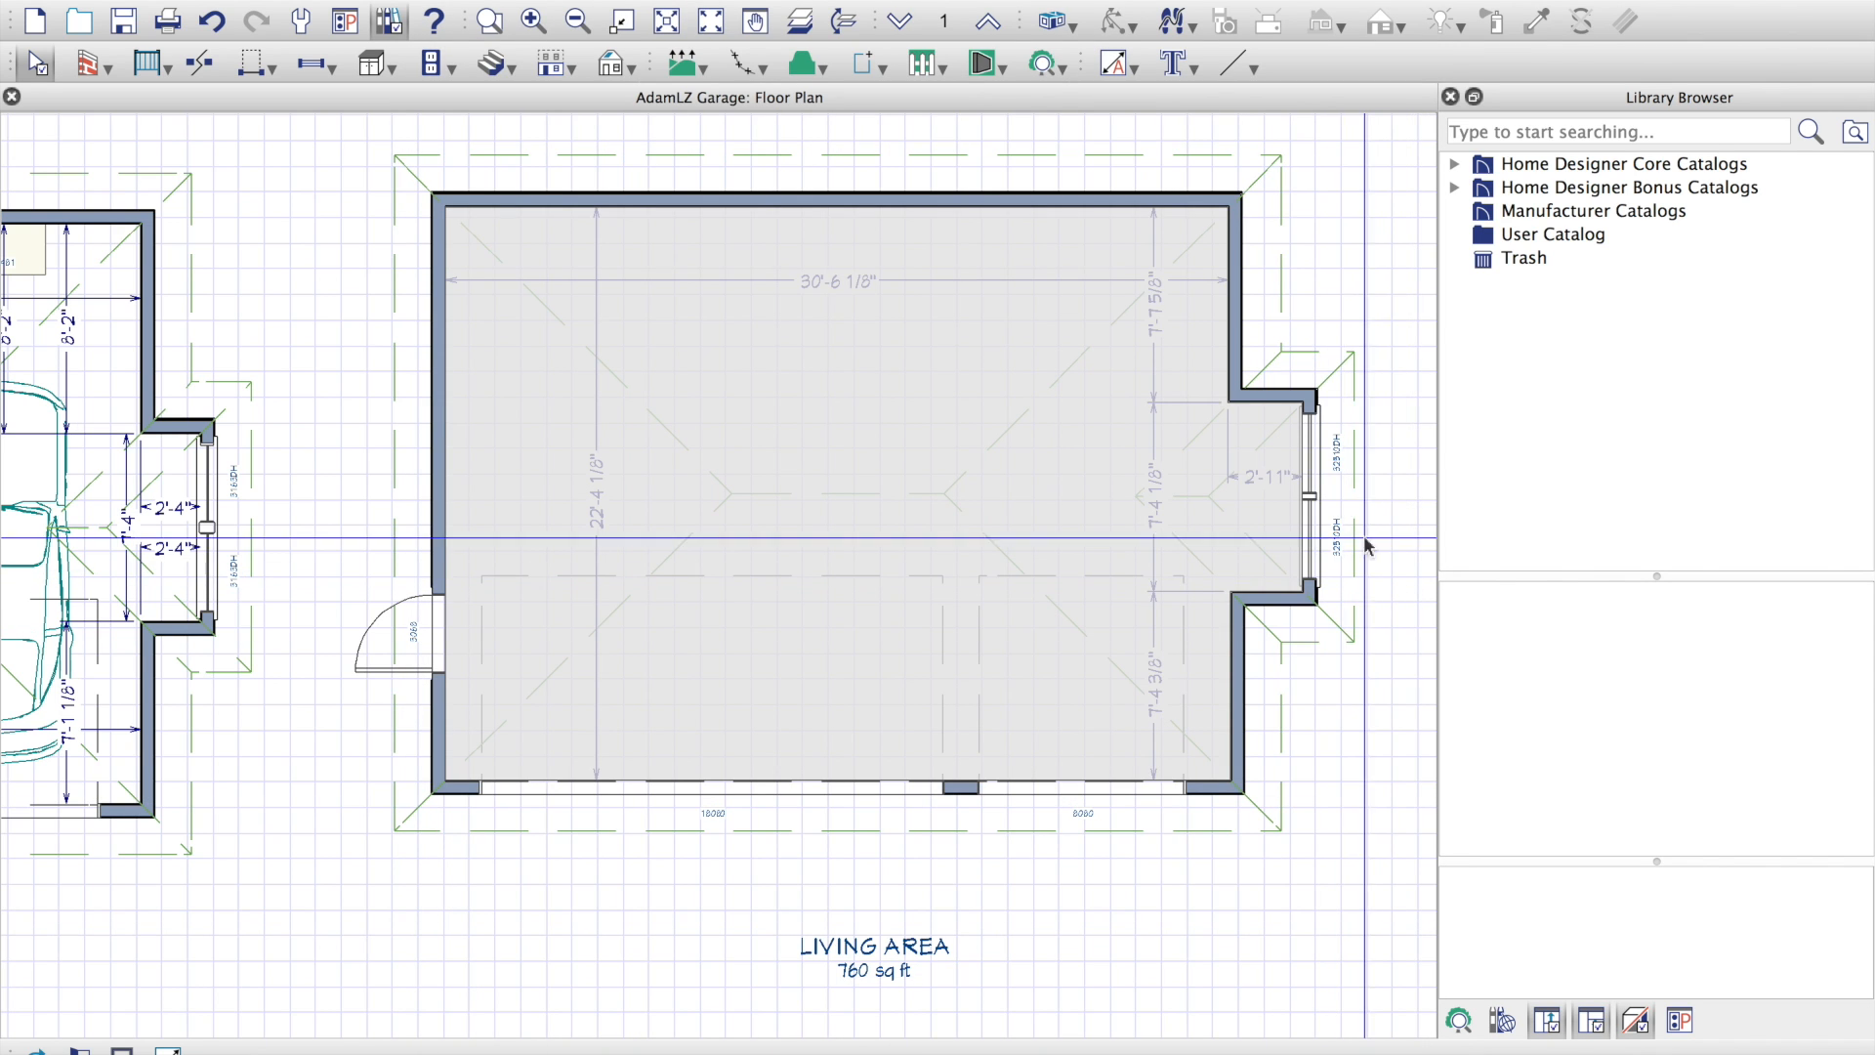
click(1330, 262)
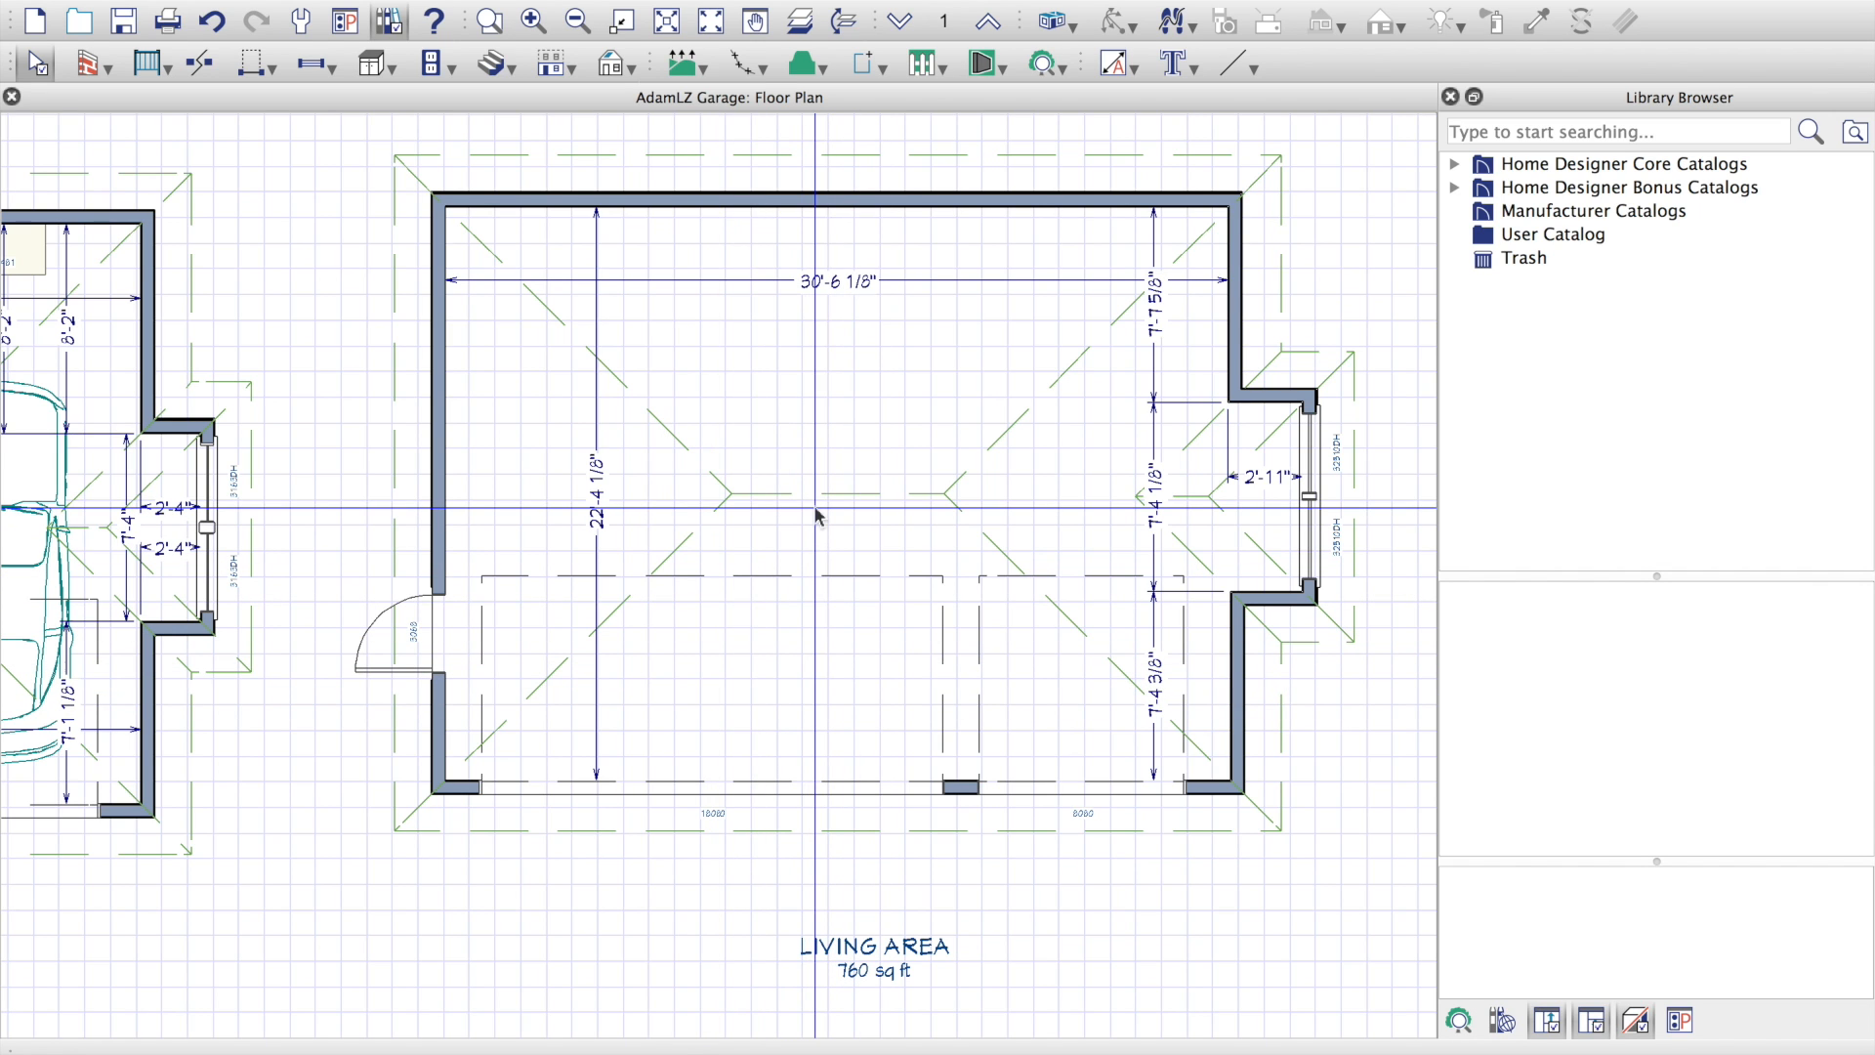
Step: Search the library for a water heater
click(1488, 131)
text(hot wate)
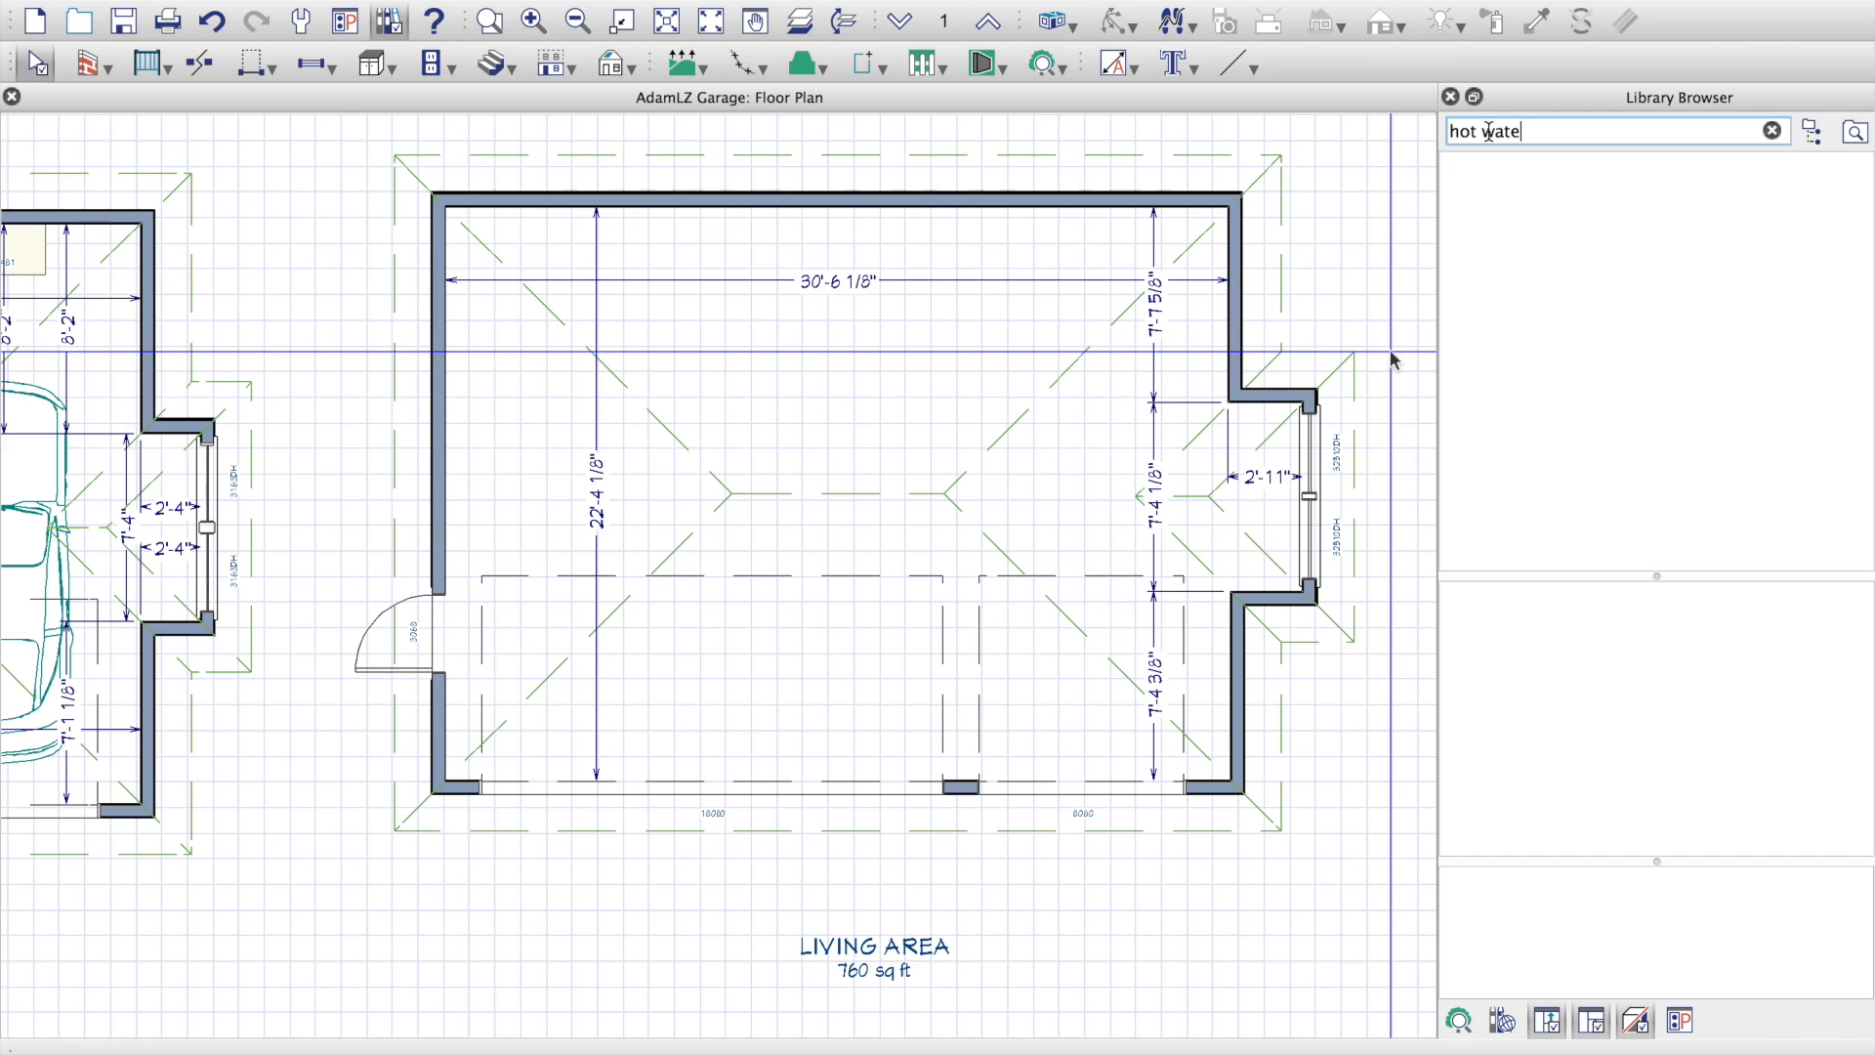
key(BackSpace)
key(BackSpace)
key(BackSpace)
key(BackSpace)
text(w)
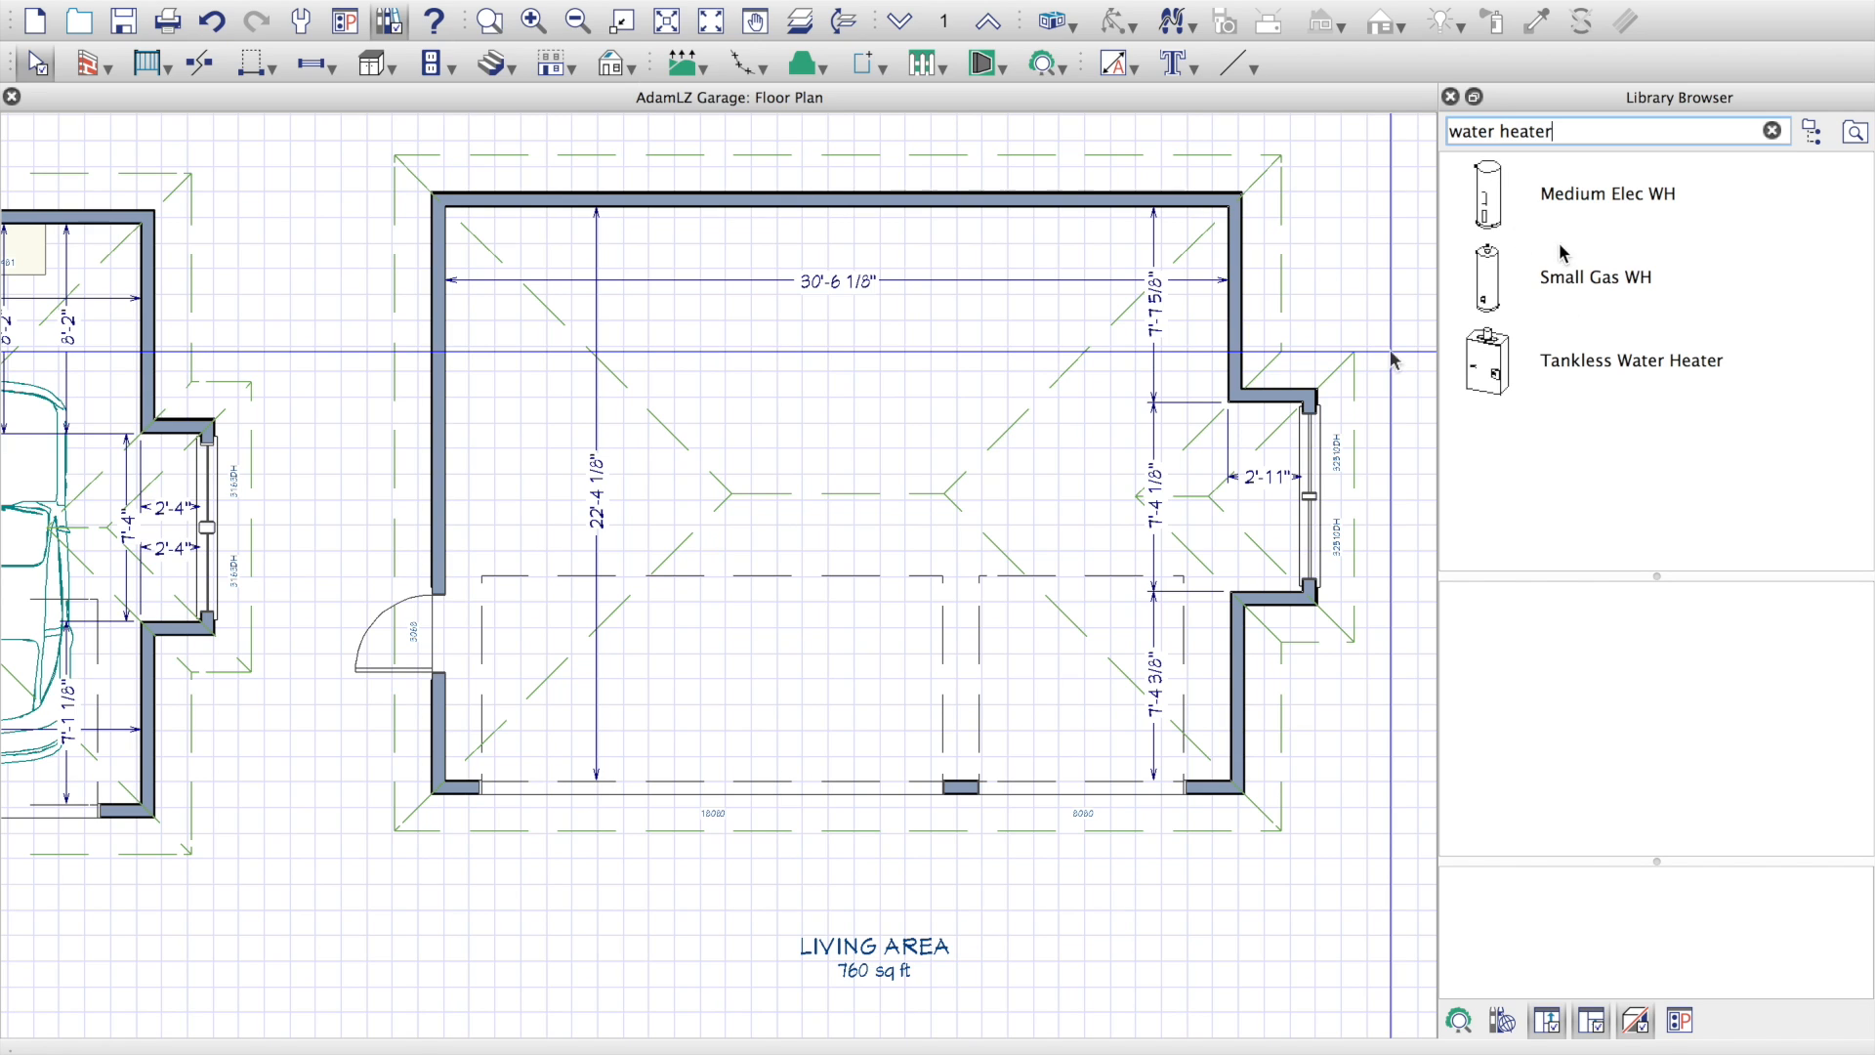
Step: Place the Medium Elec WH water heater in the back corner of the new garage, on the entry-door side
click(1591, 198)
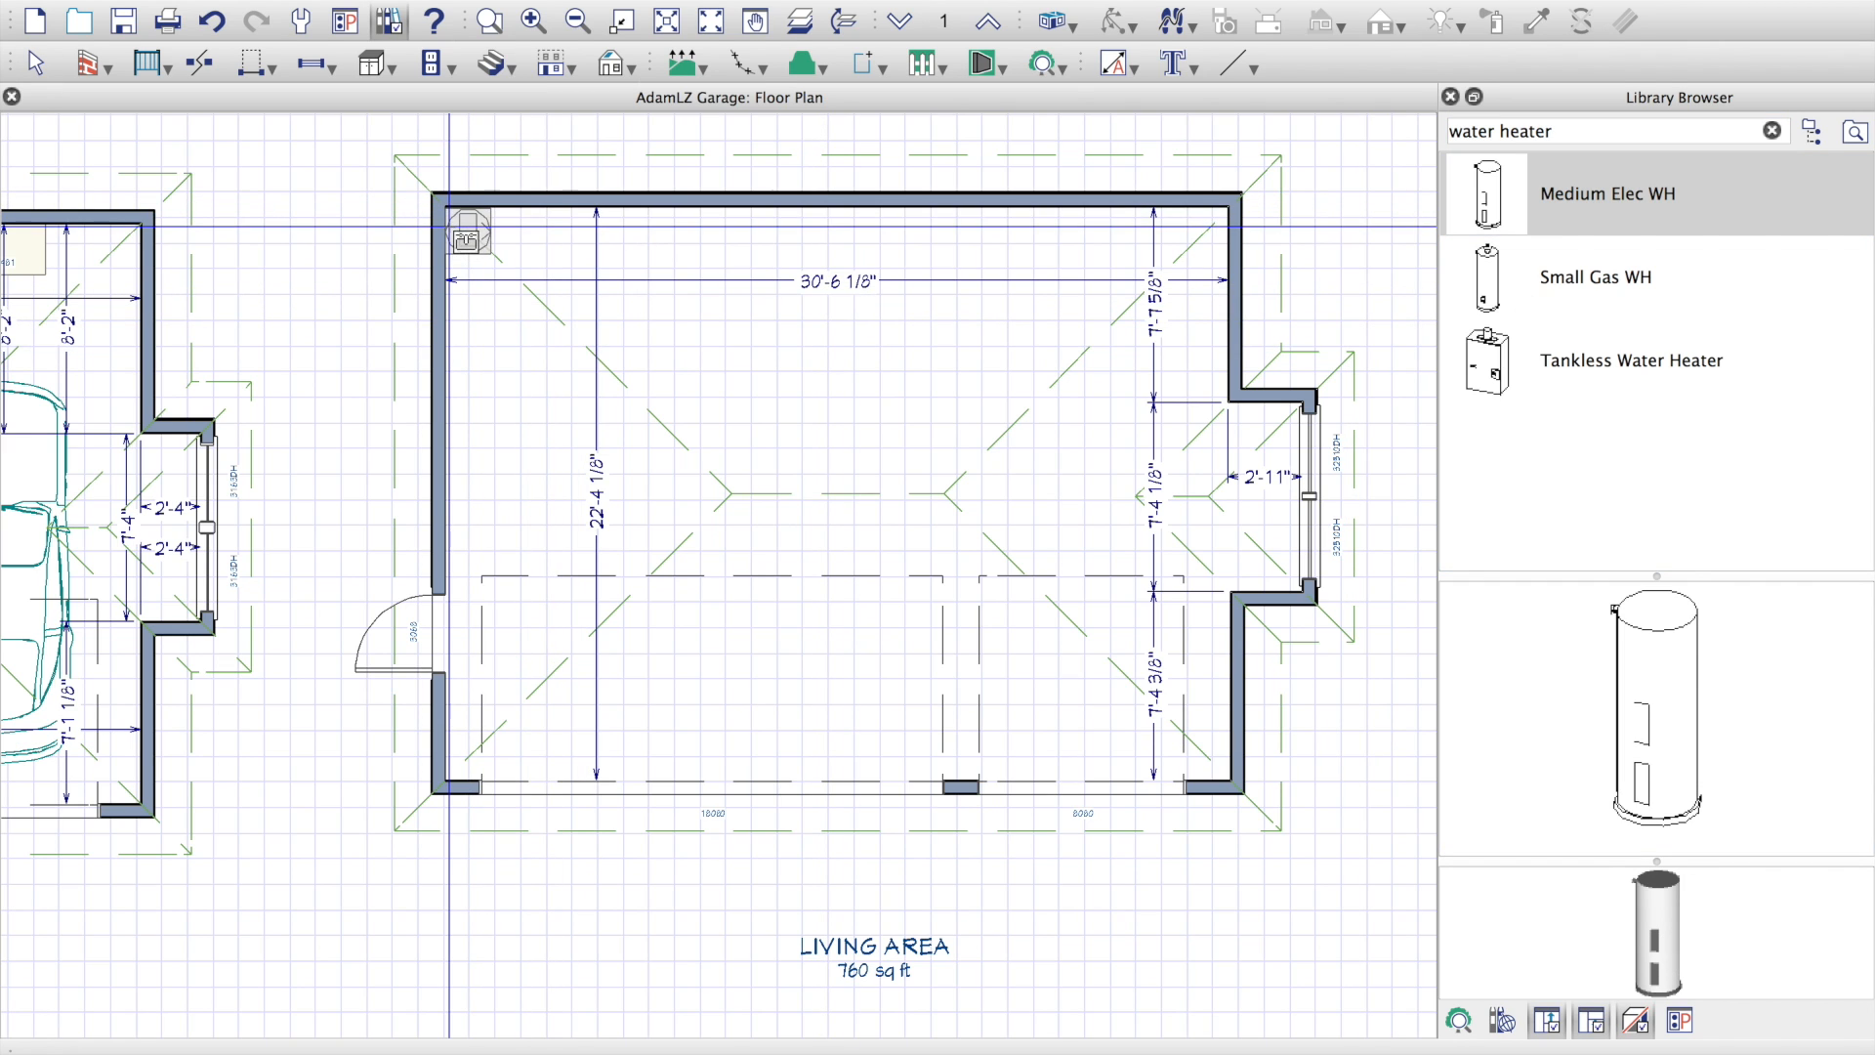
click(465, 245)
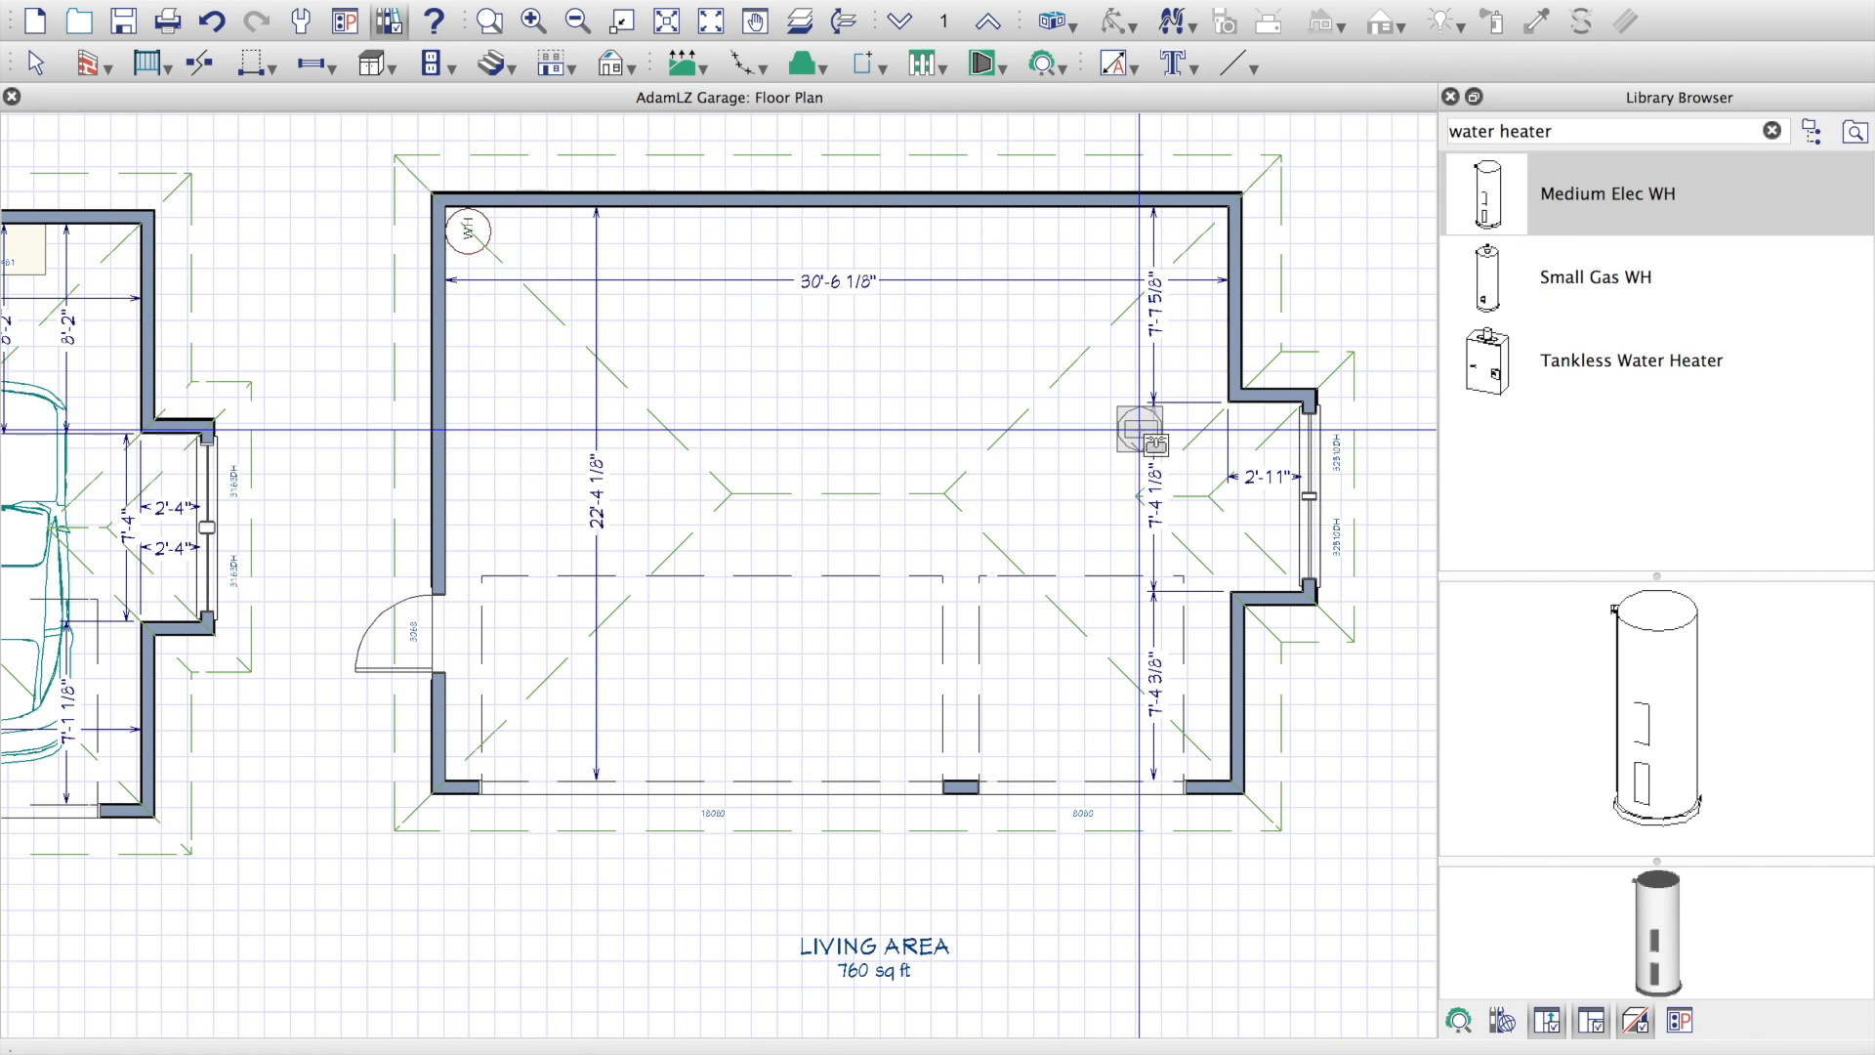
click(31, 70)
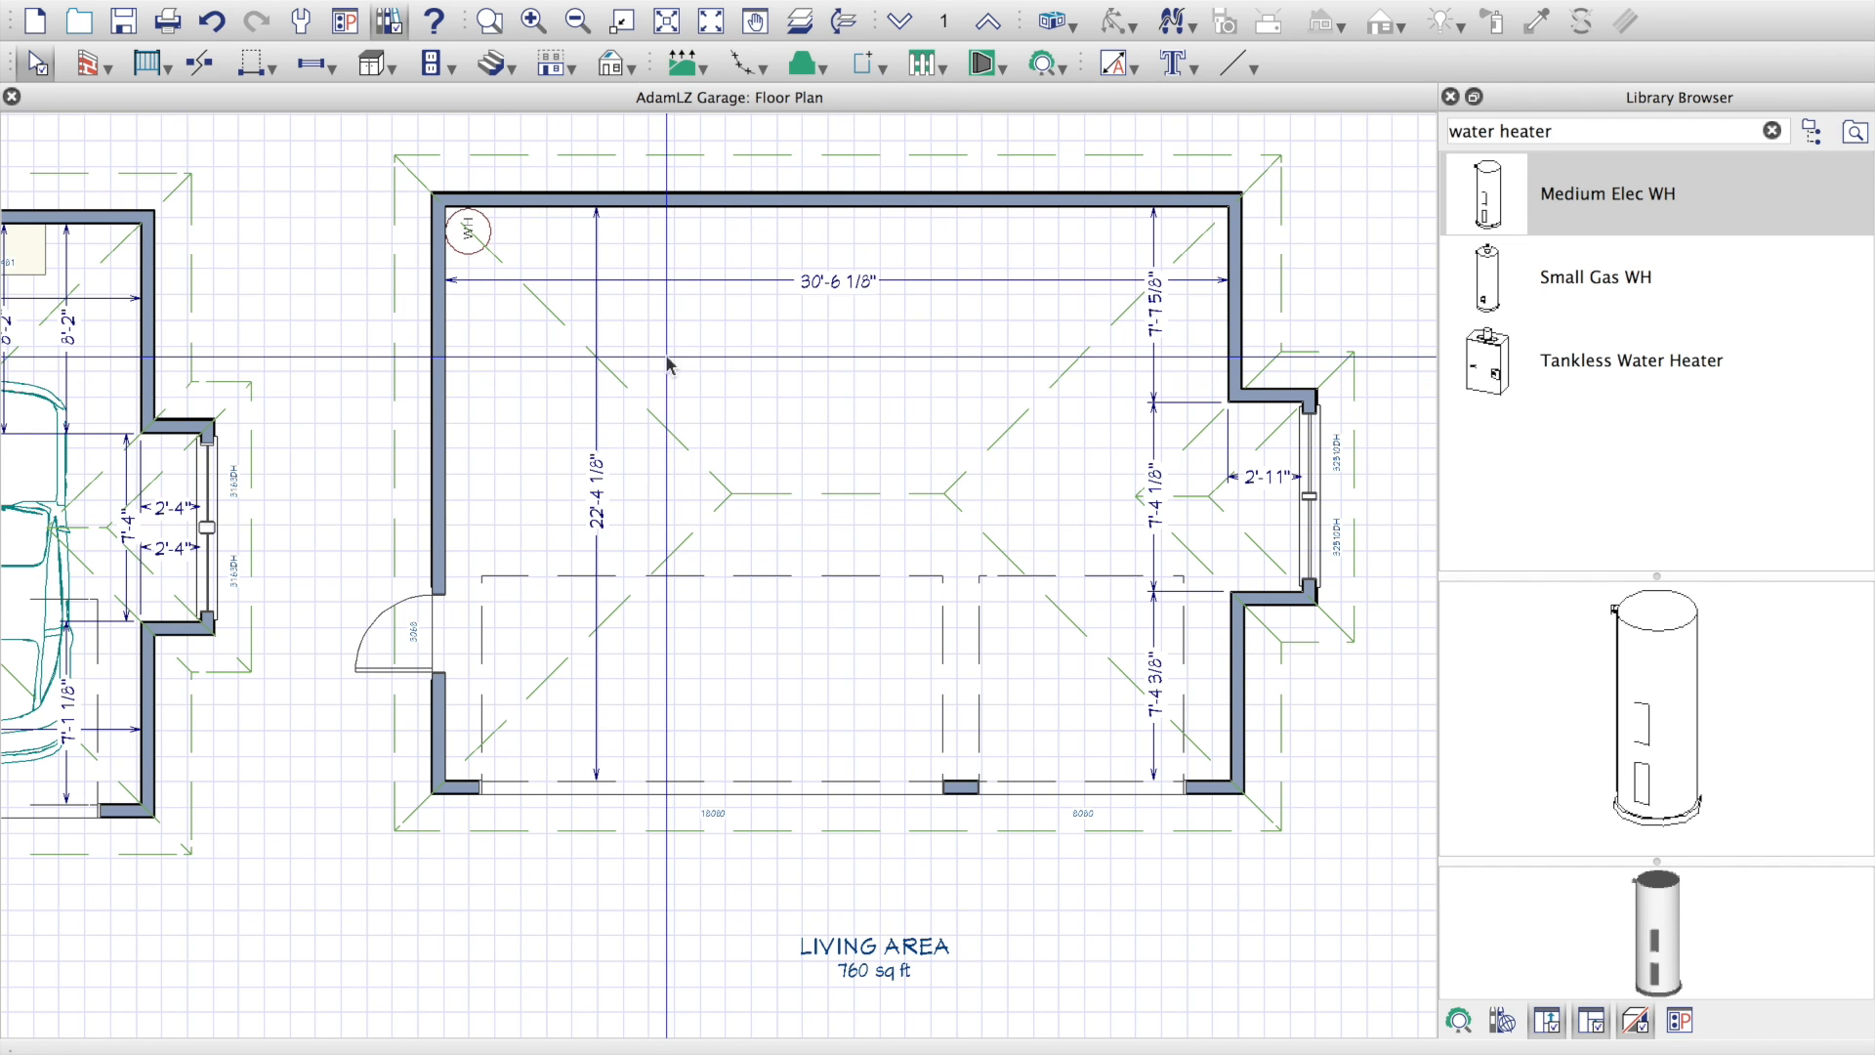
Step: Bring both garages into view and inspect the new garage room's current wall and base molding materials
scroll(332, 408, down, 2)
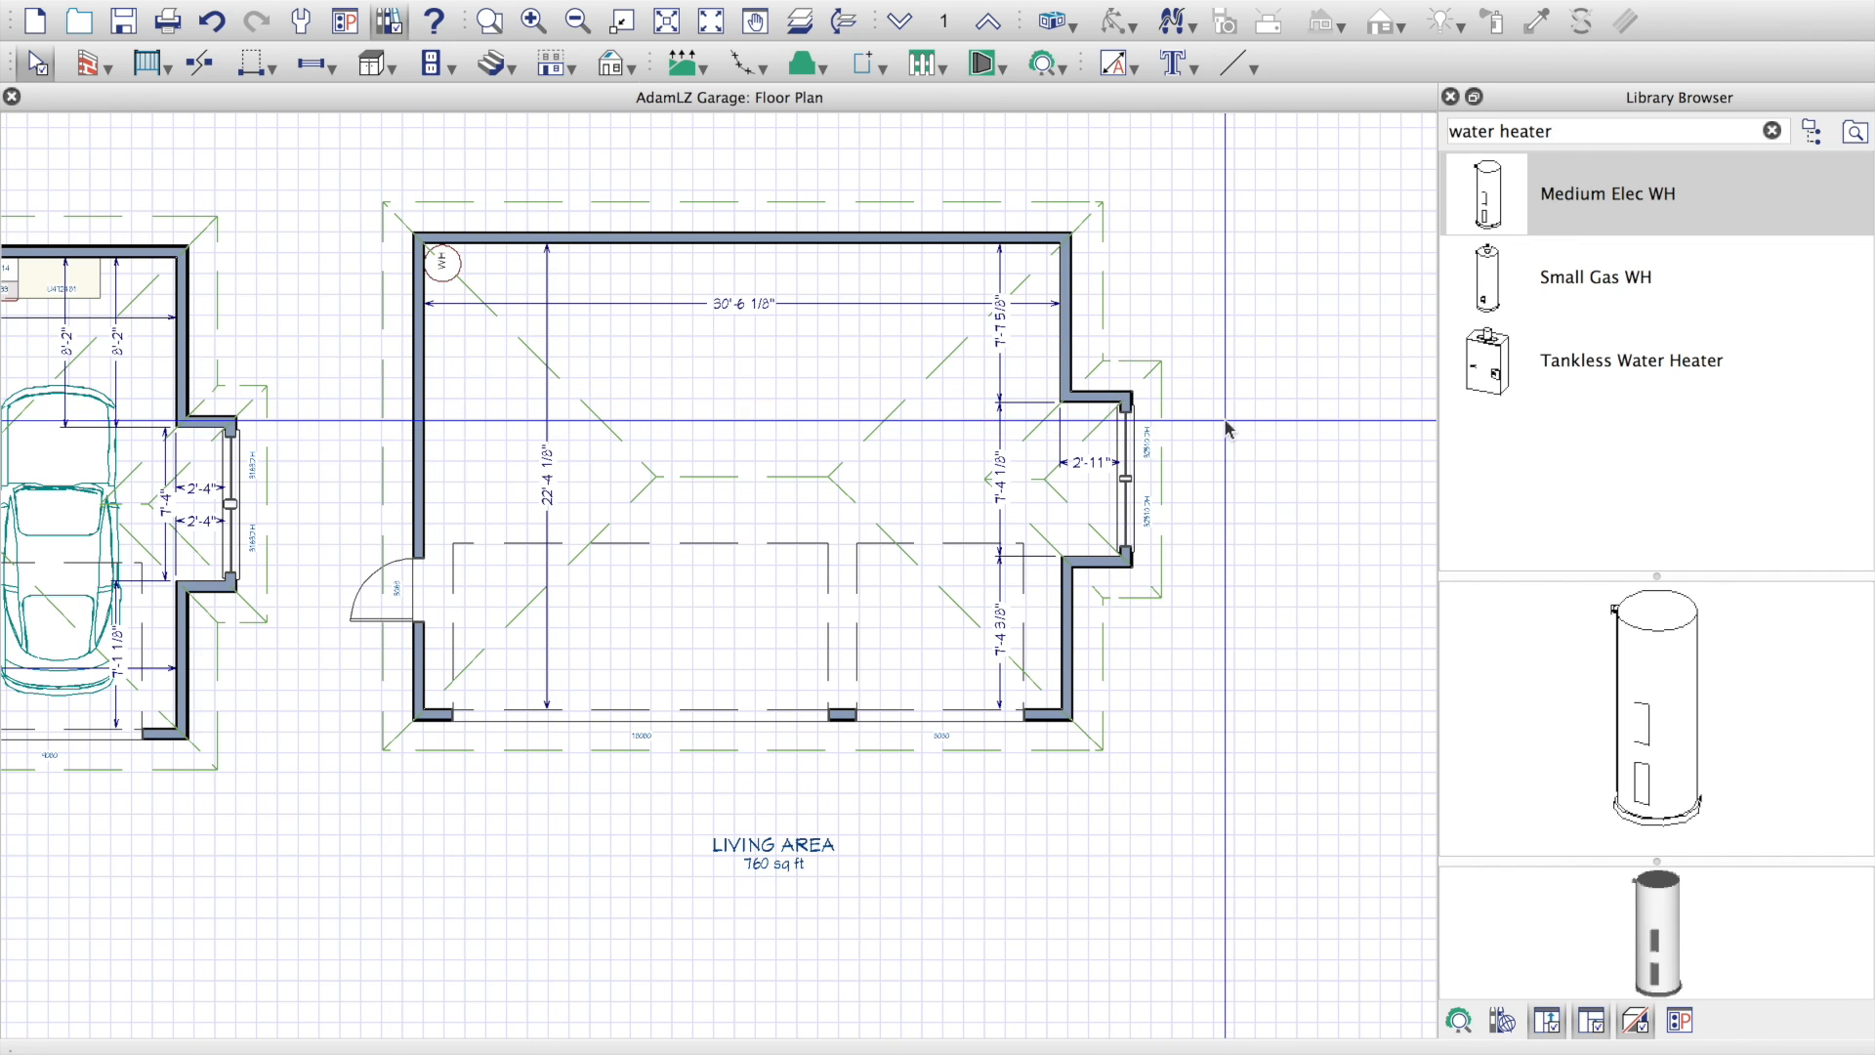
scroll(1223, 419, down, 3)
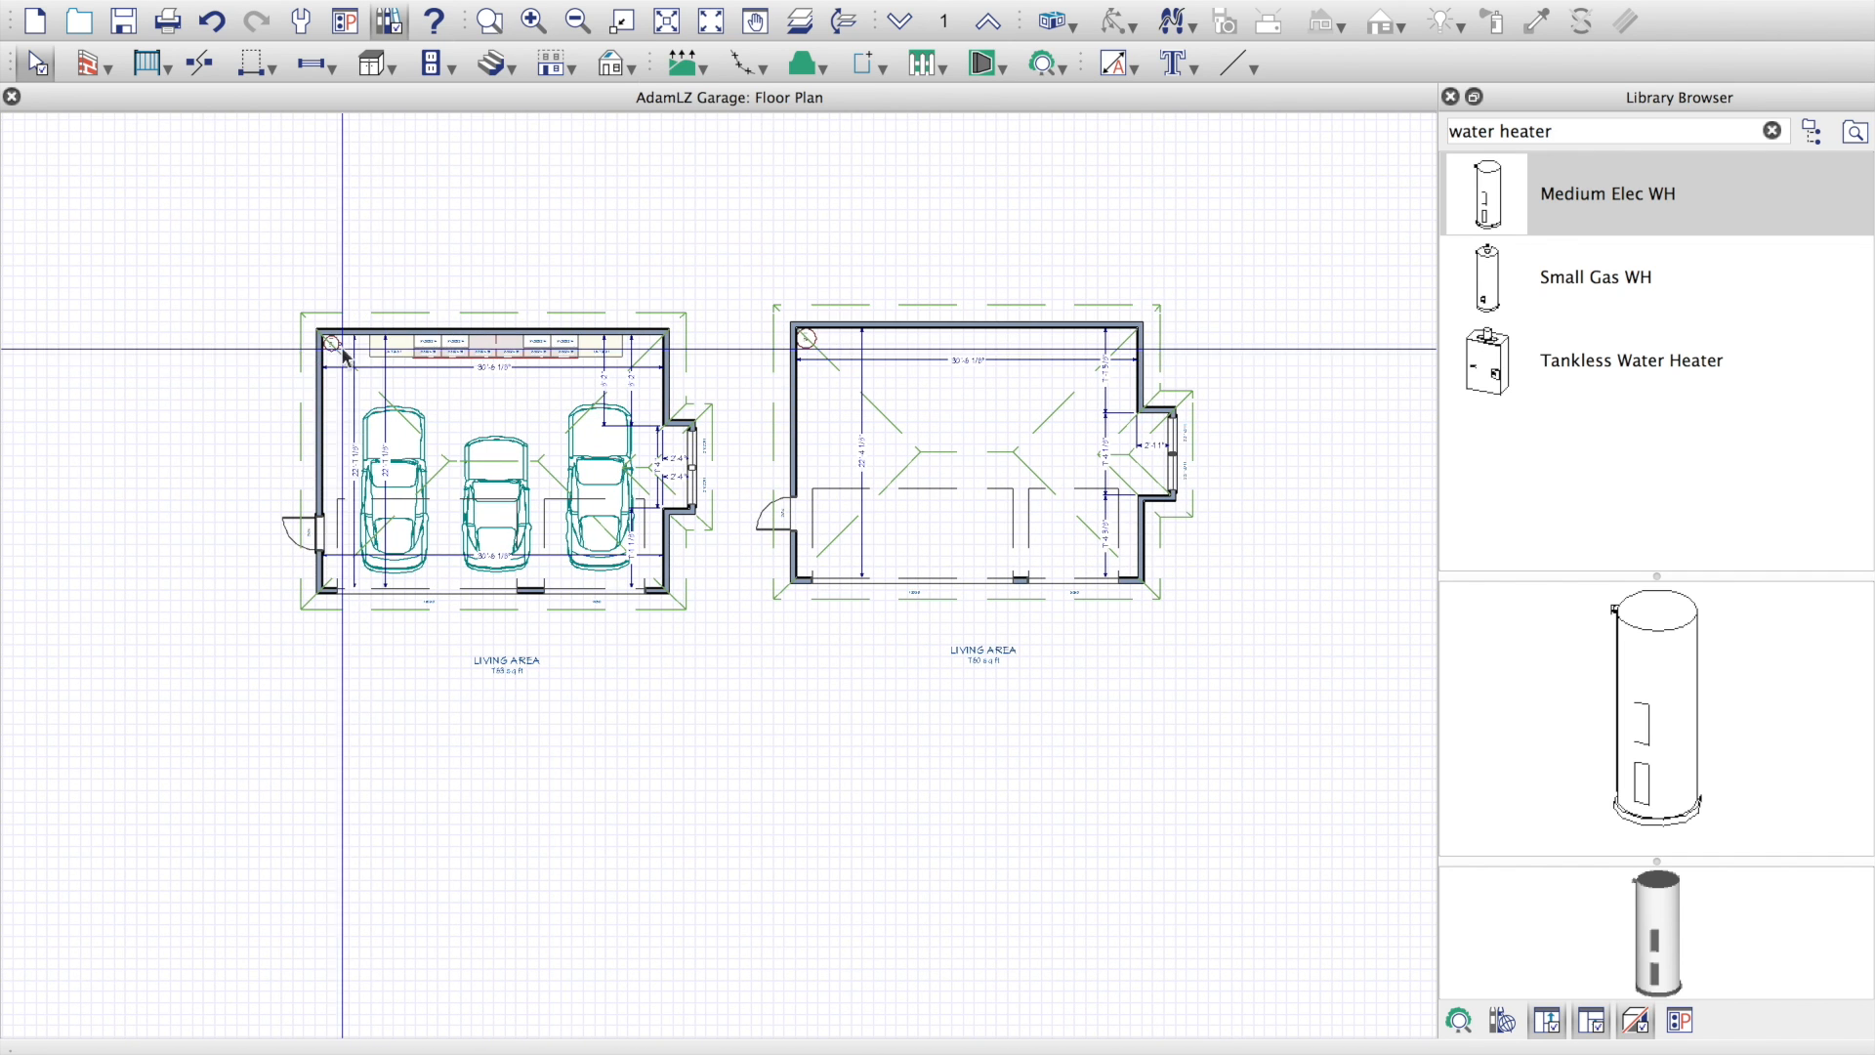
click(402, 369)
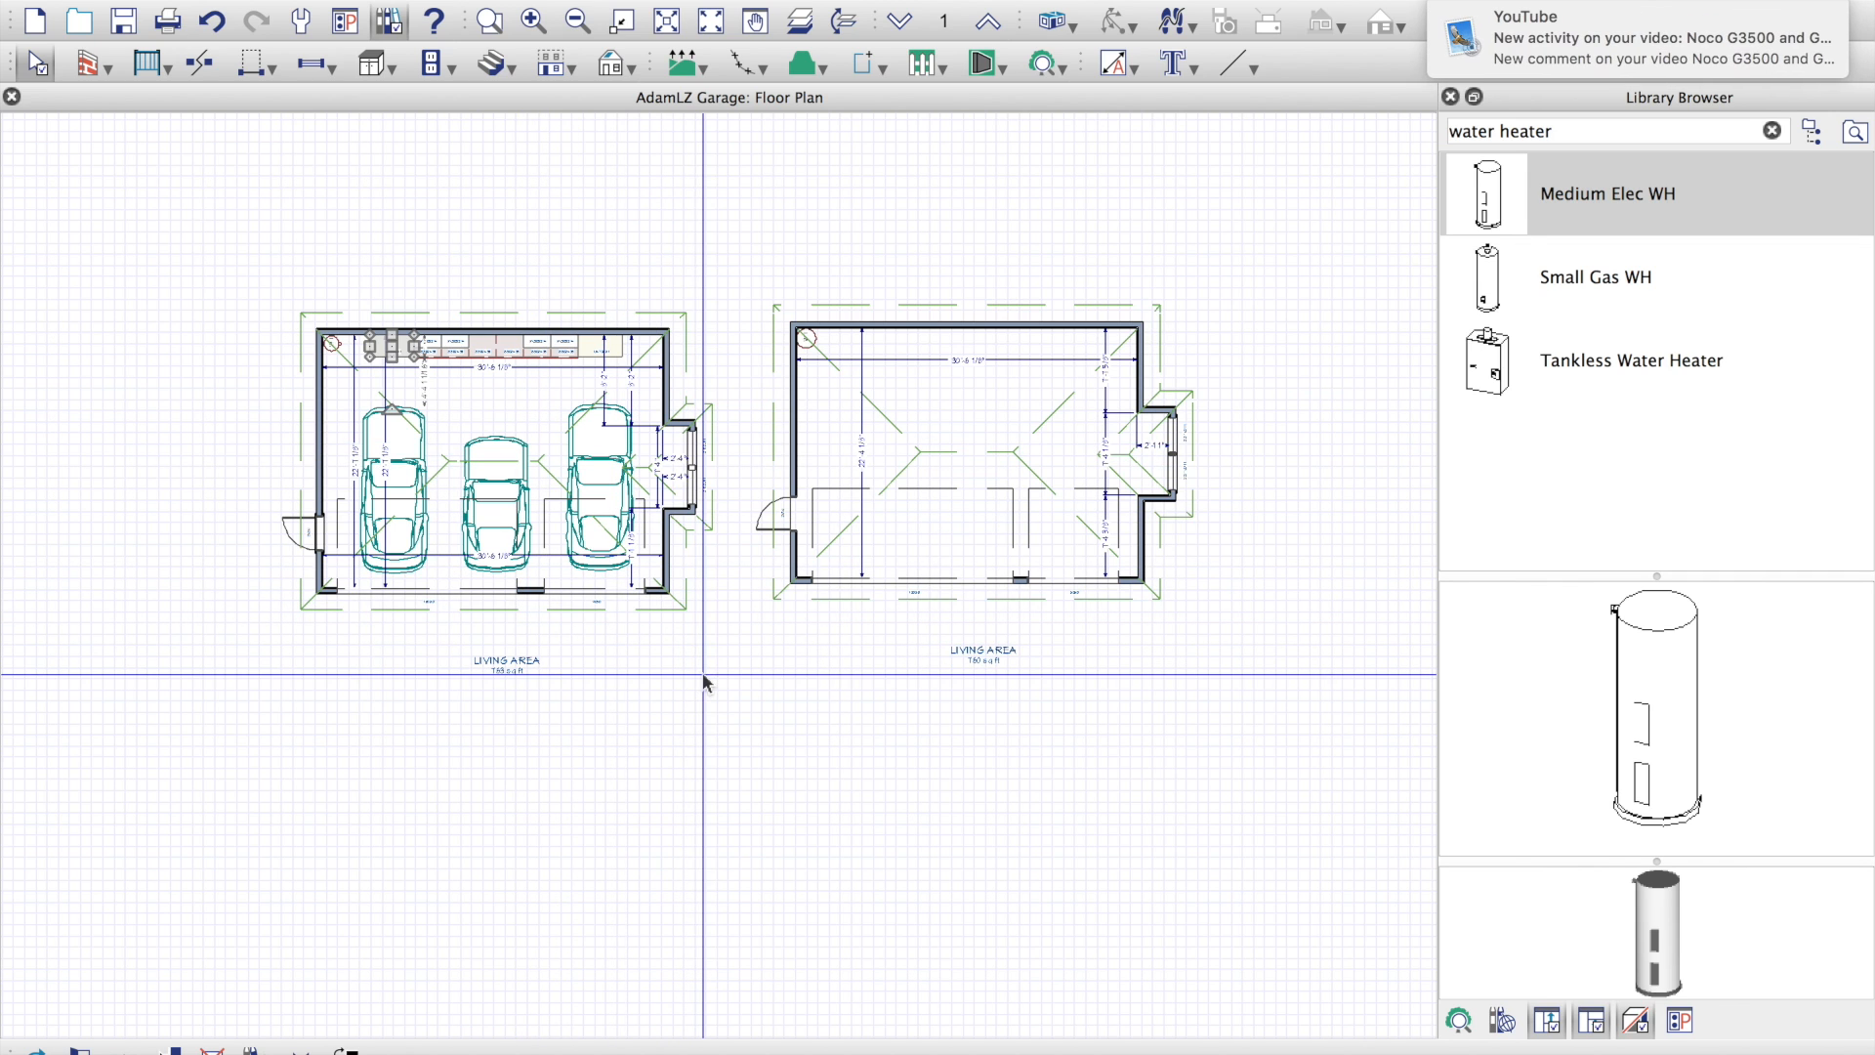
double_click(959, 427)
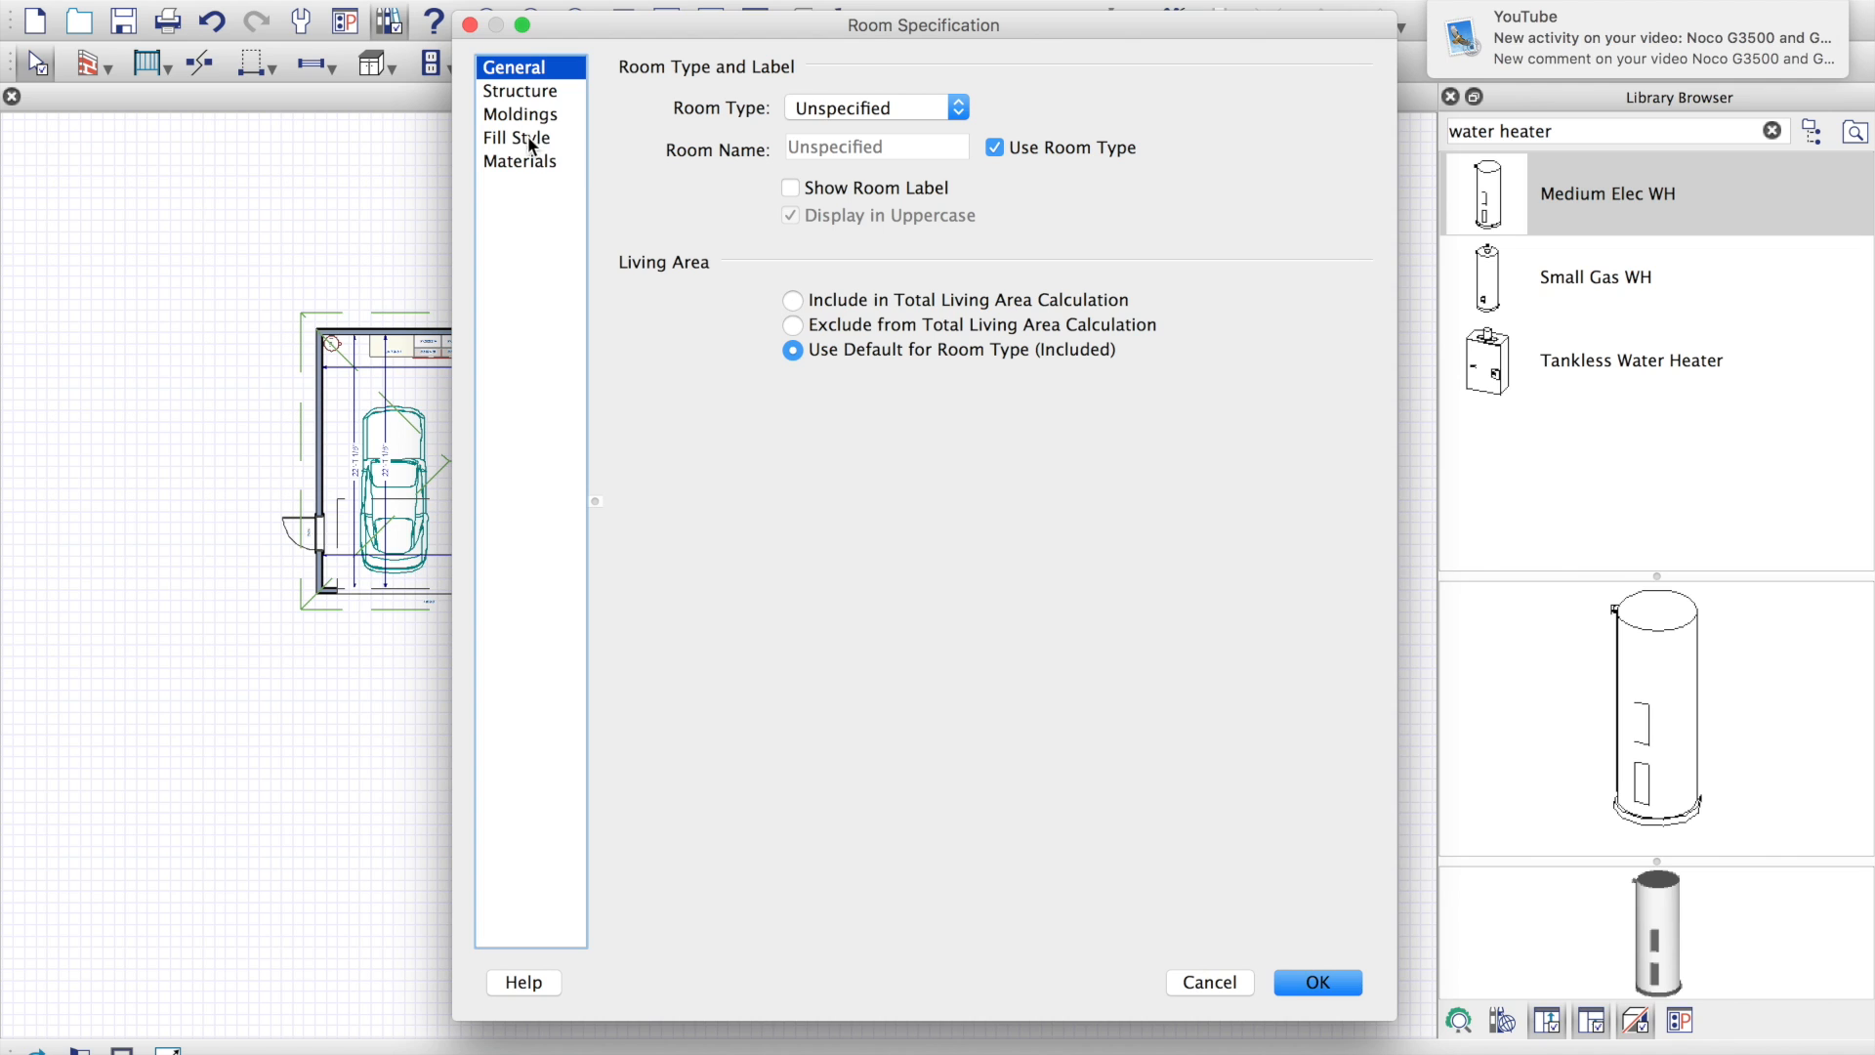
click(527, 162)
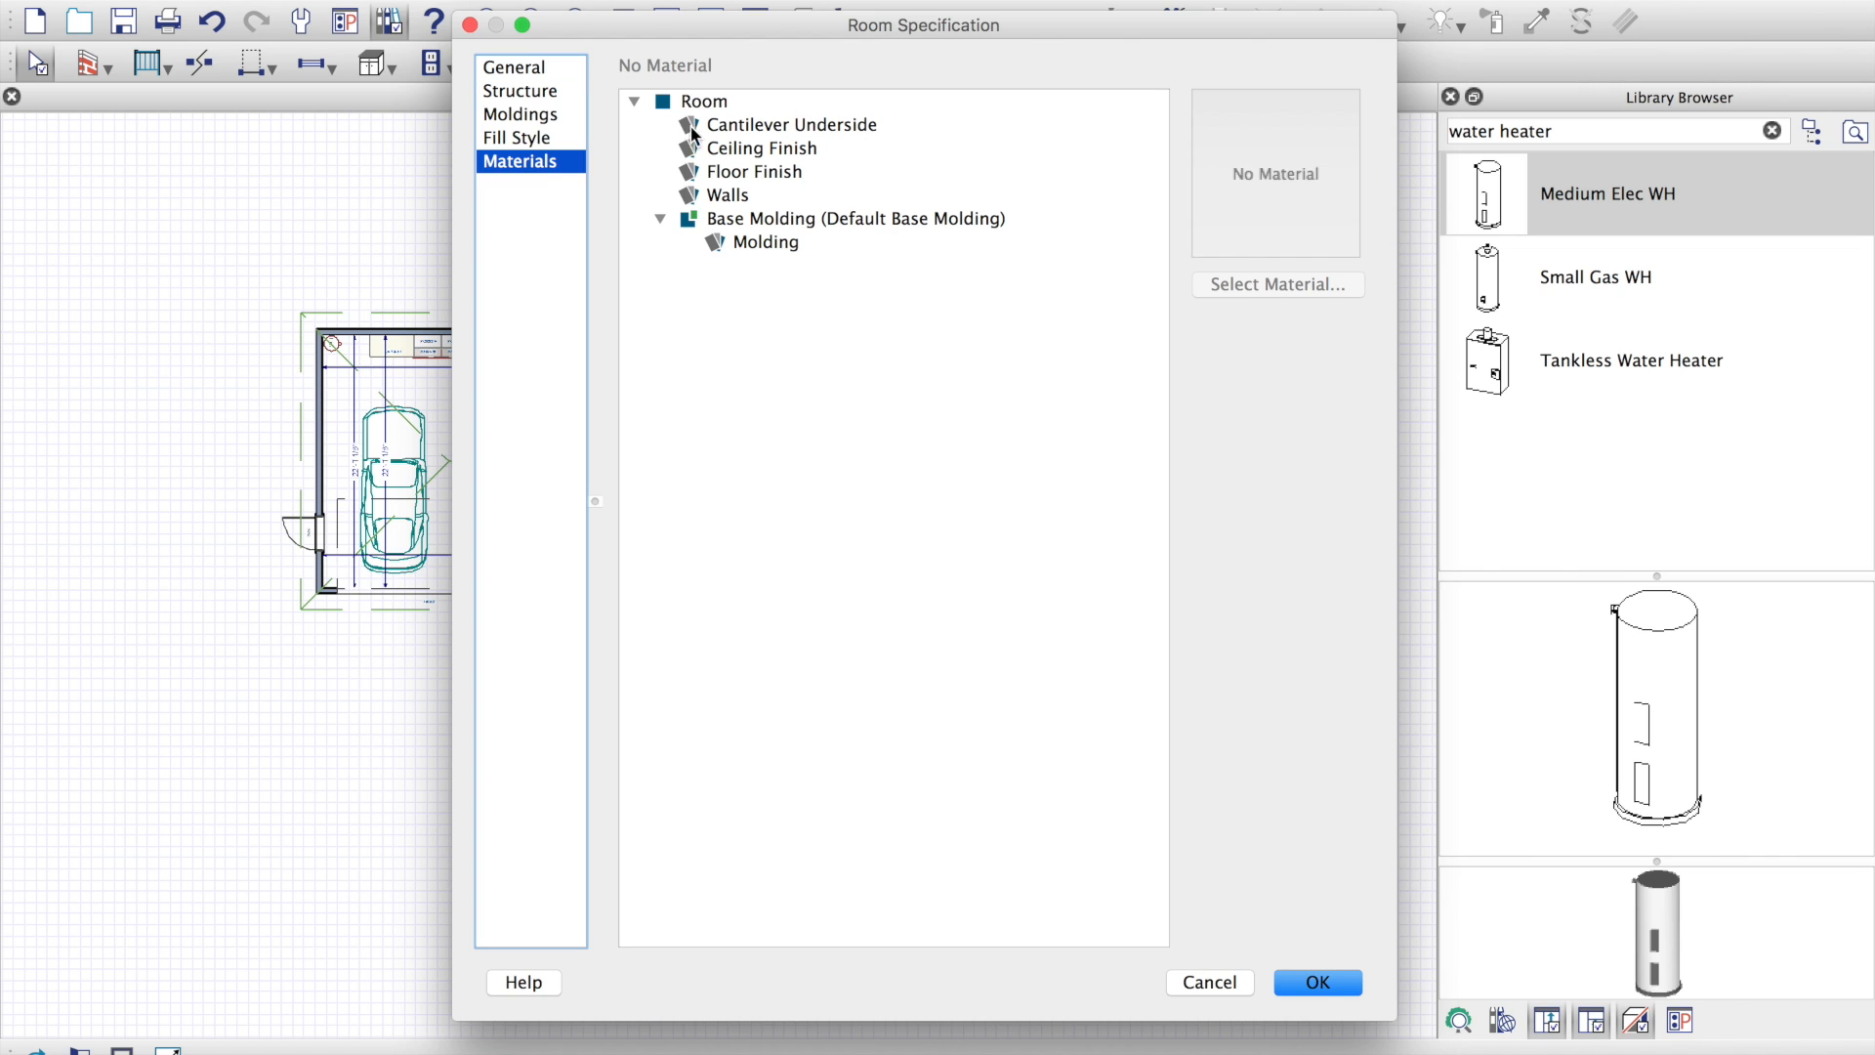
click(726, 198)
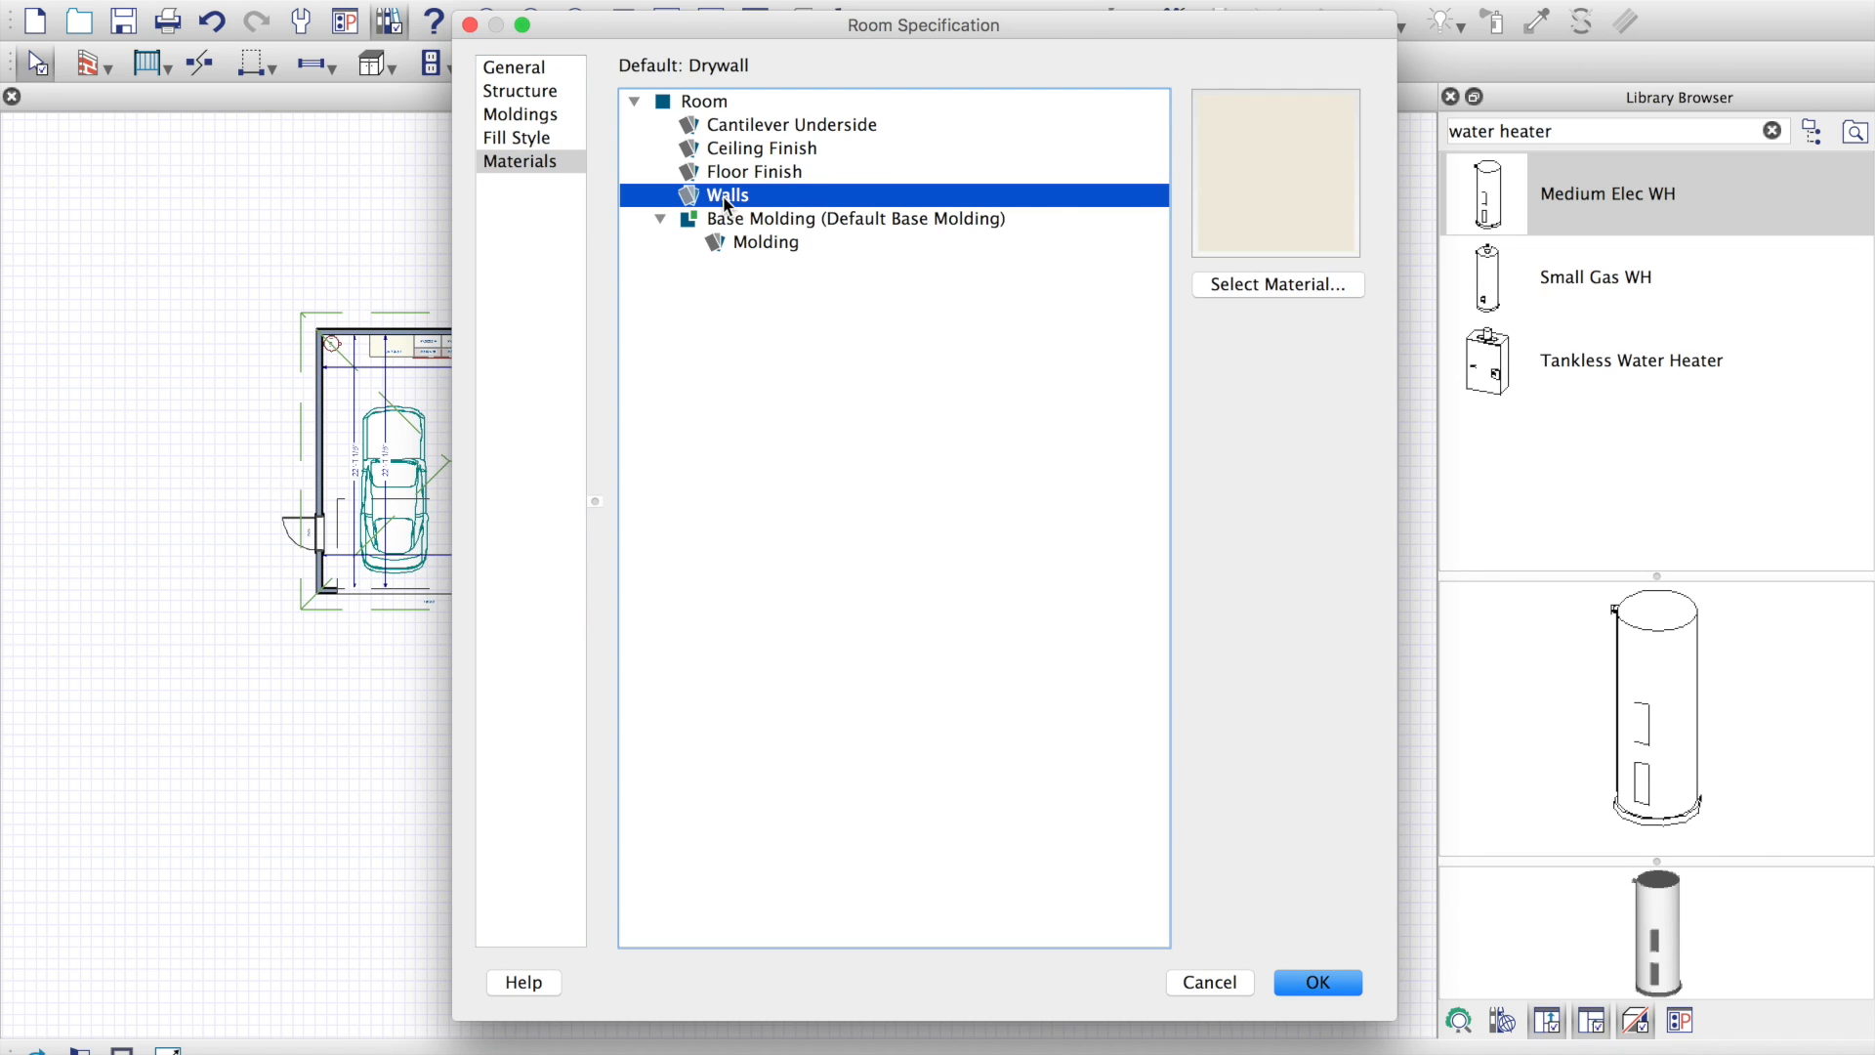
click(752, 244)
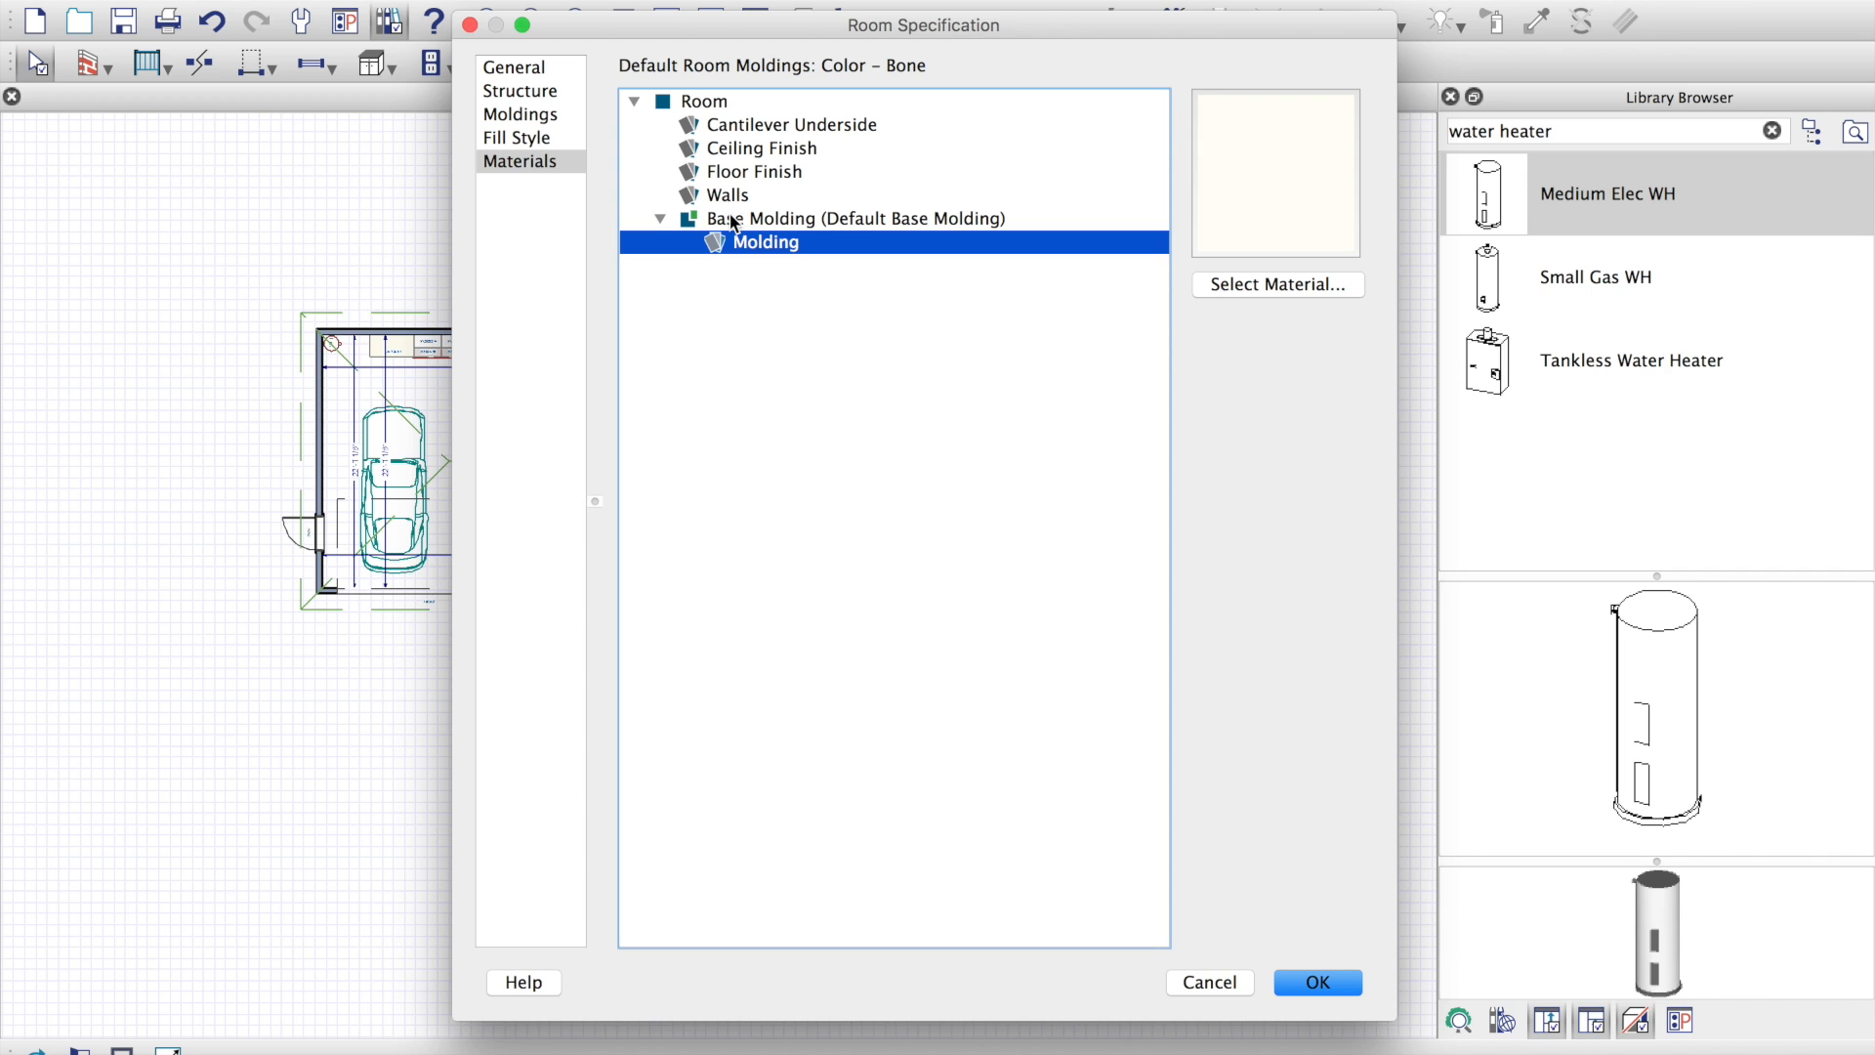
Step: Change the new garage's floor finish to Aggregate2 from the Masonry & Stone concrete floor materials
click(740, 173)
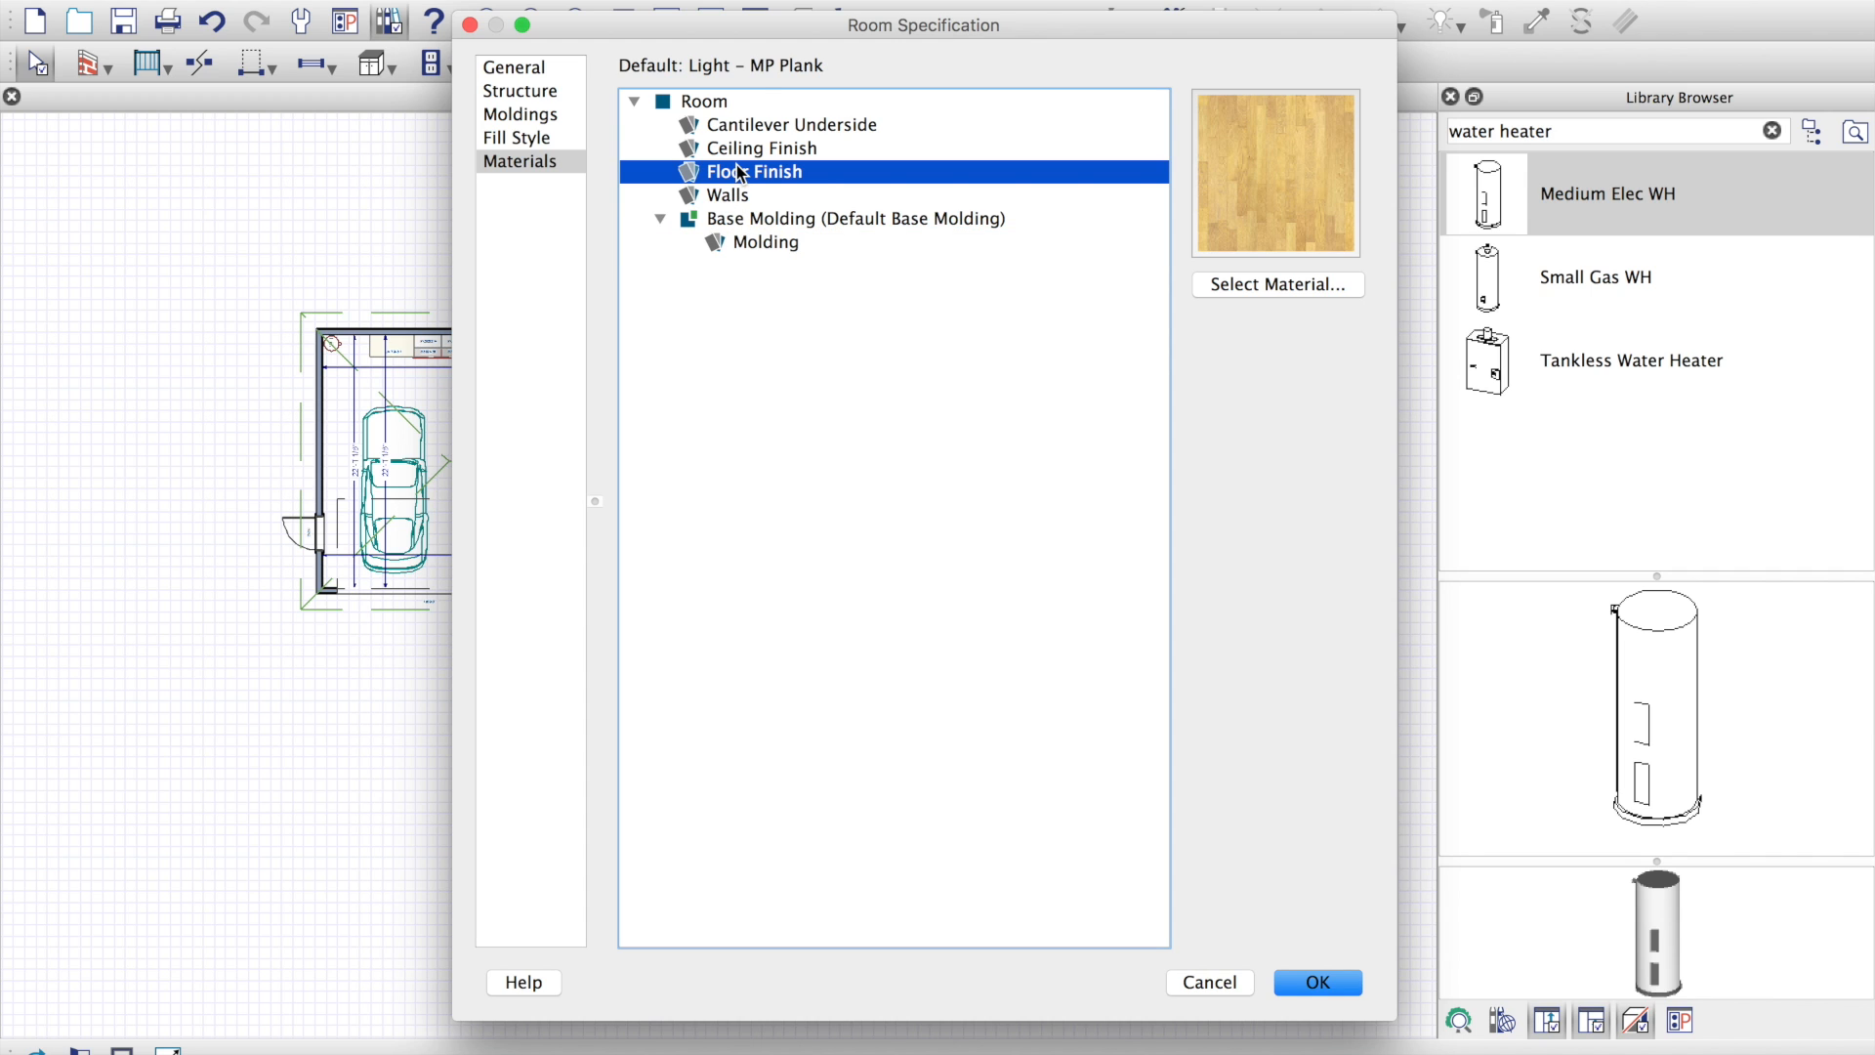
click(1252, 283)
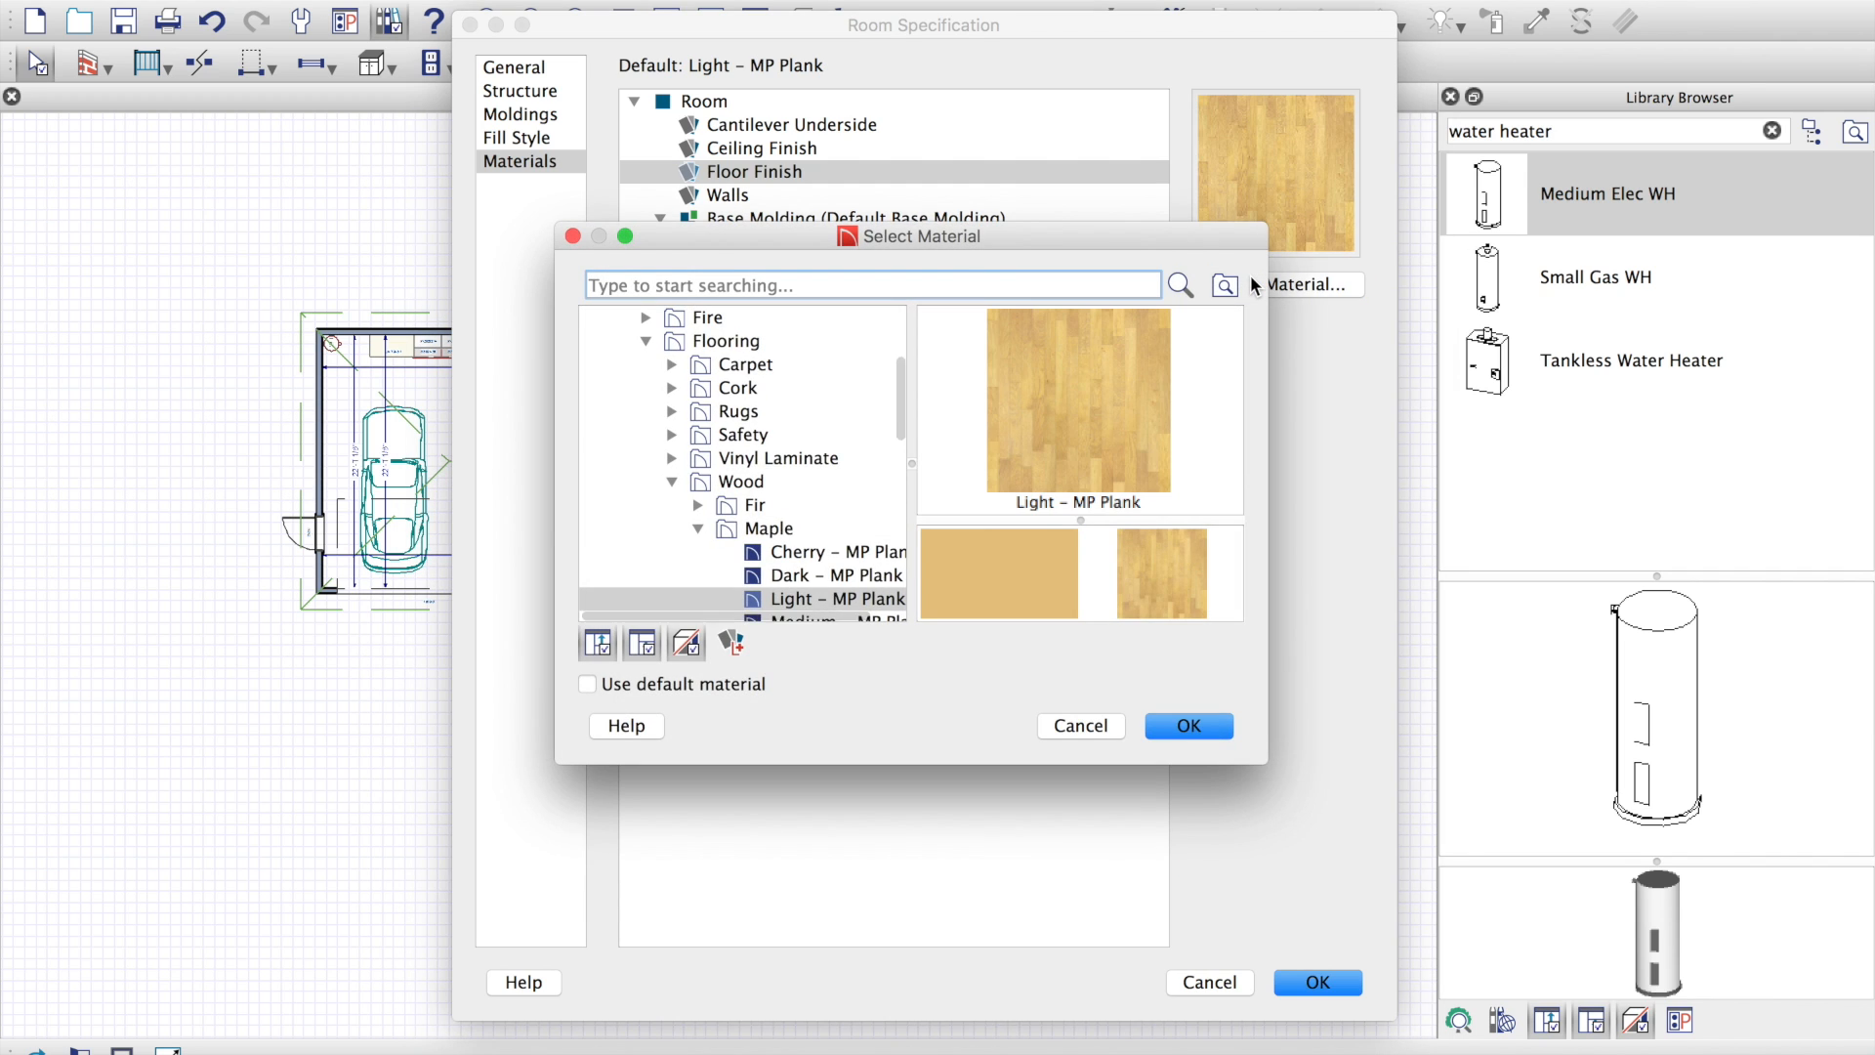
scroll(783, 510, down, 1)
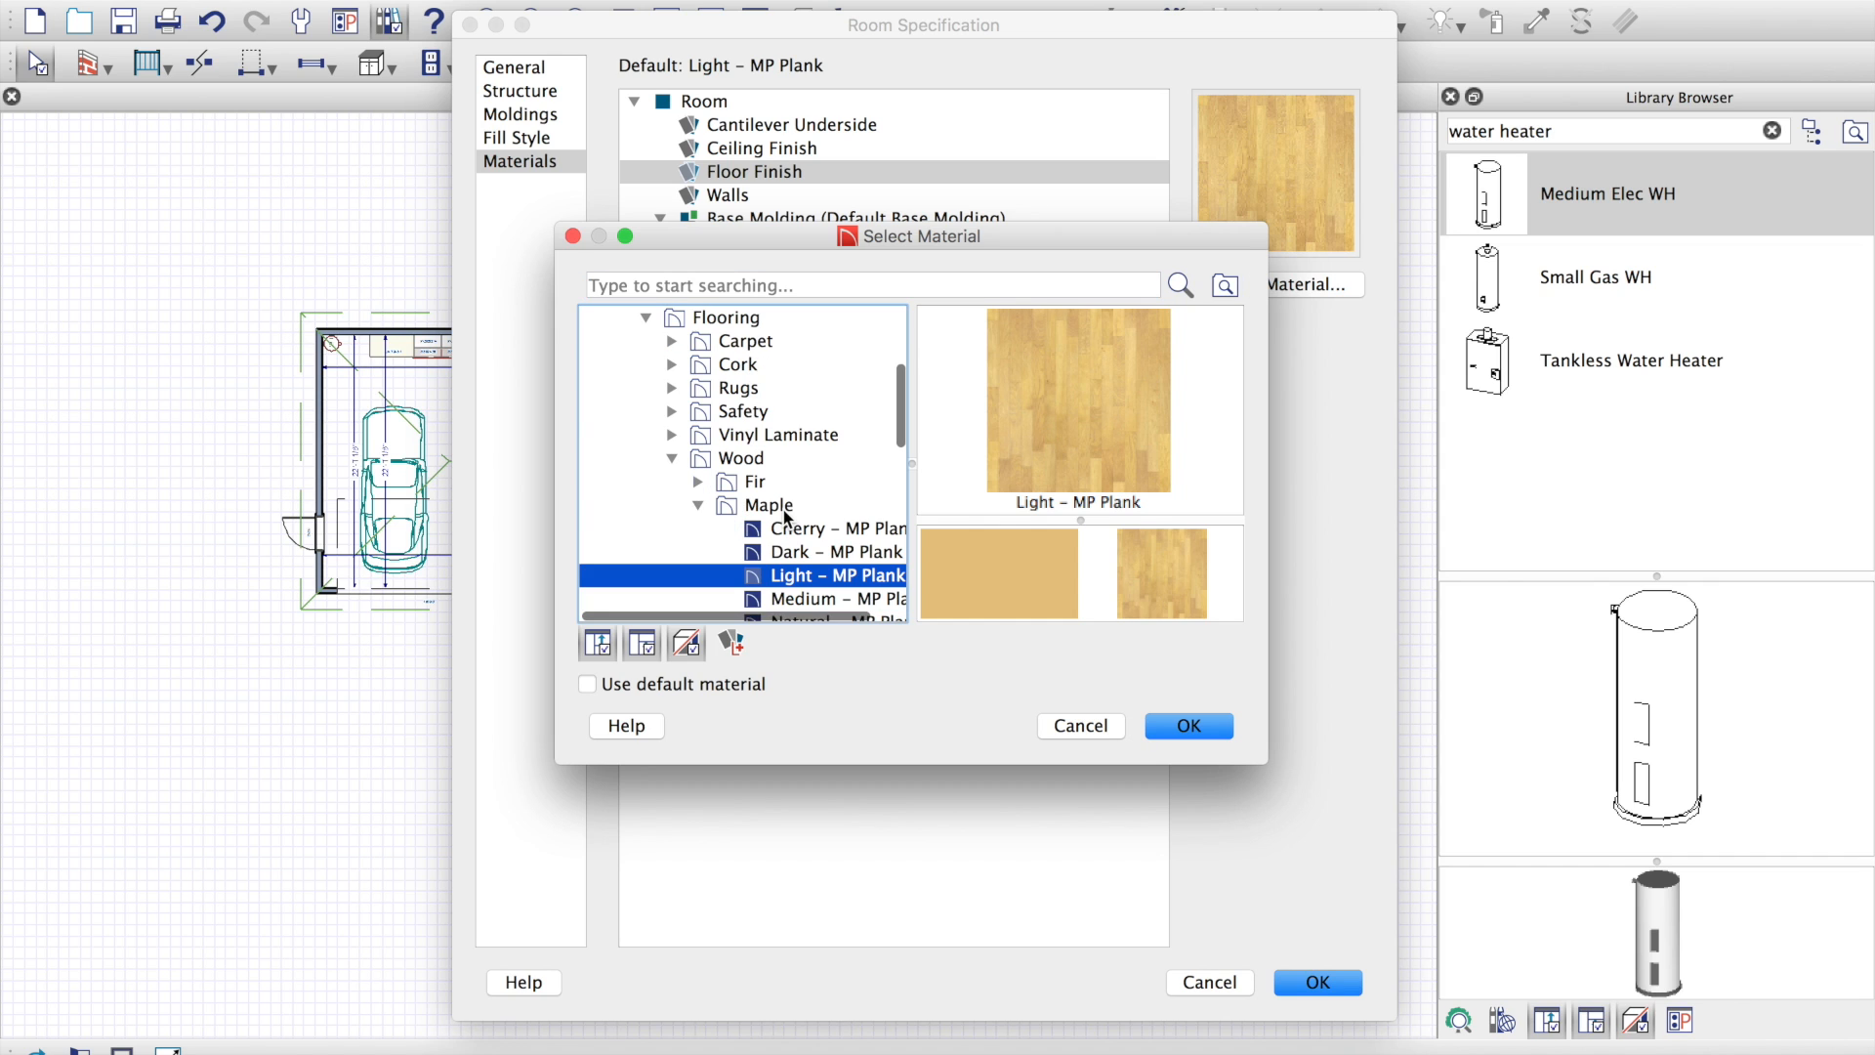
click(672, 458)
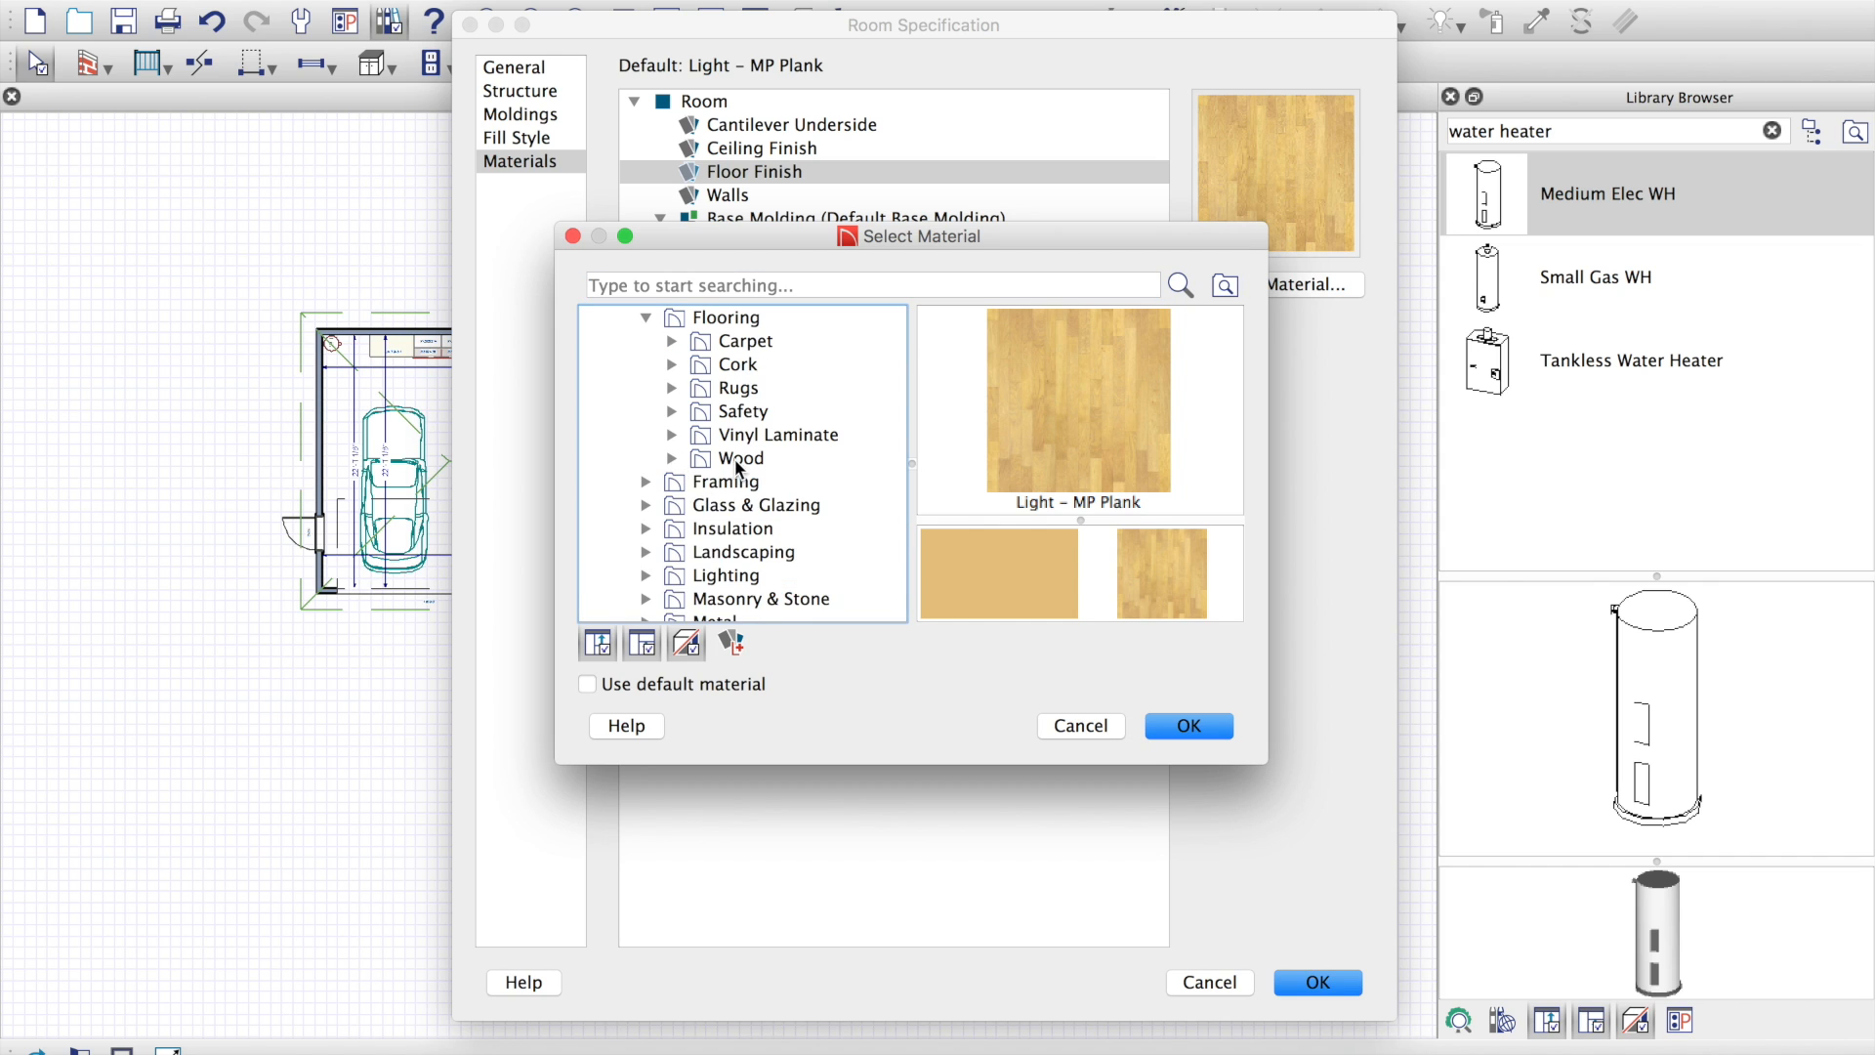
scroll(737, 467, down, 3)
scroll(737, 467, down, 4)
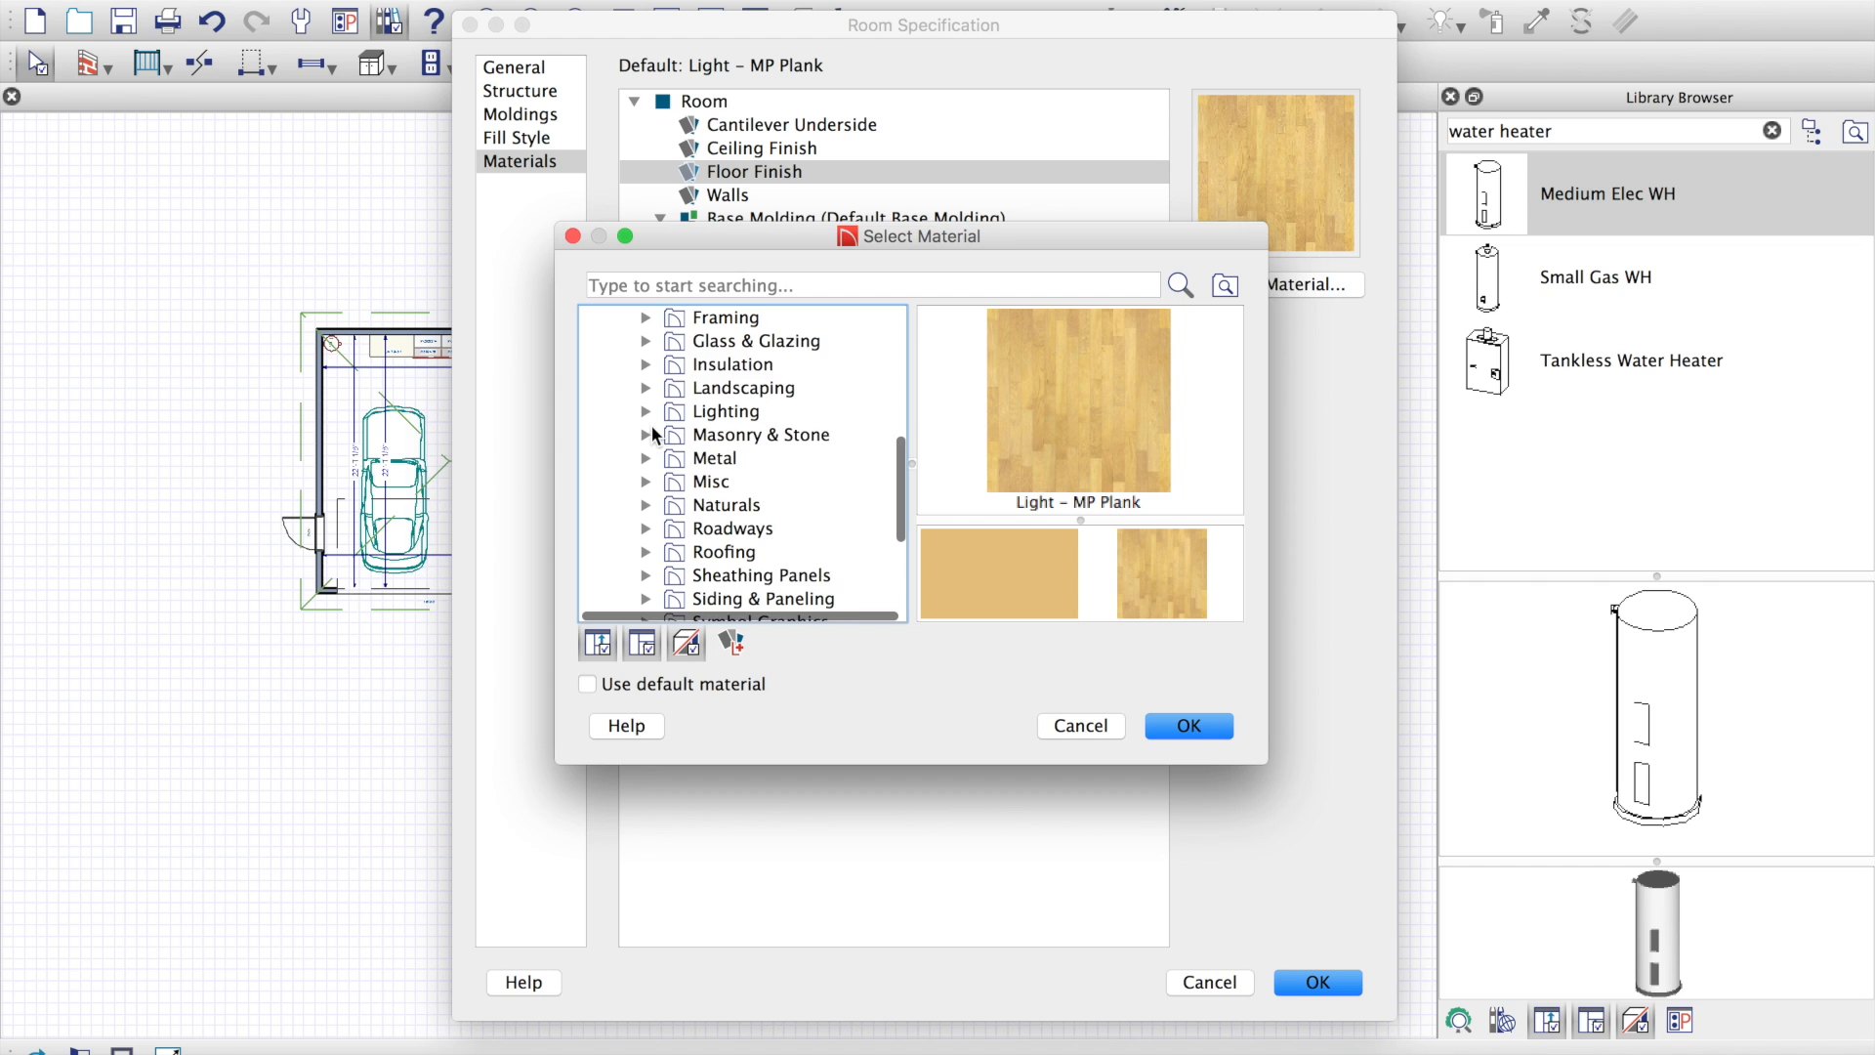
click(646, 434)
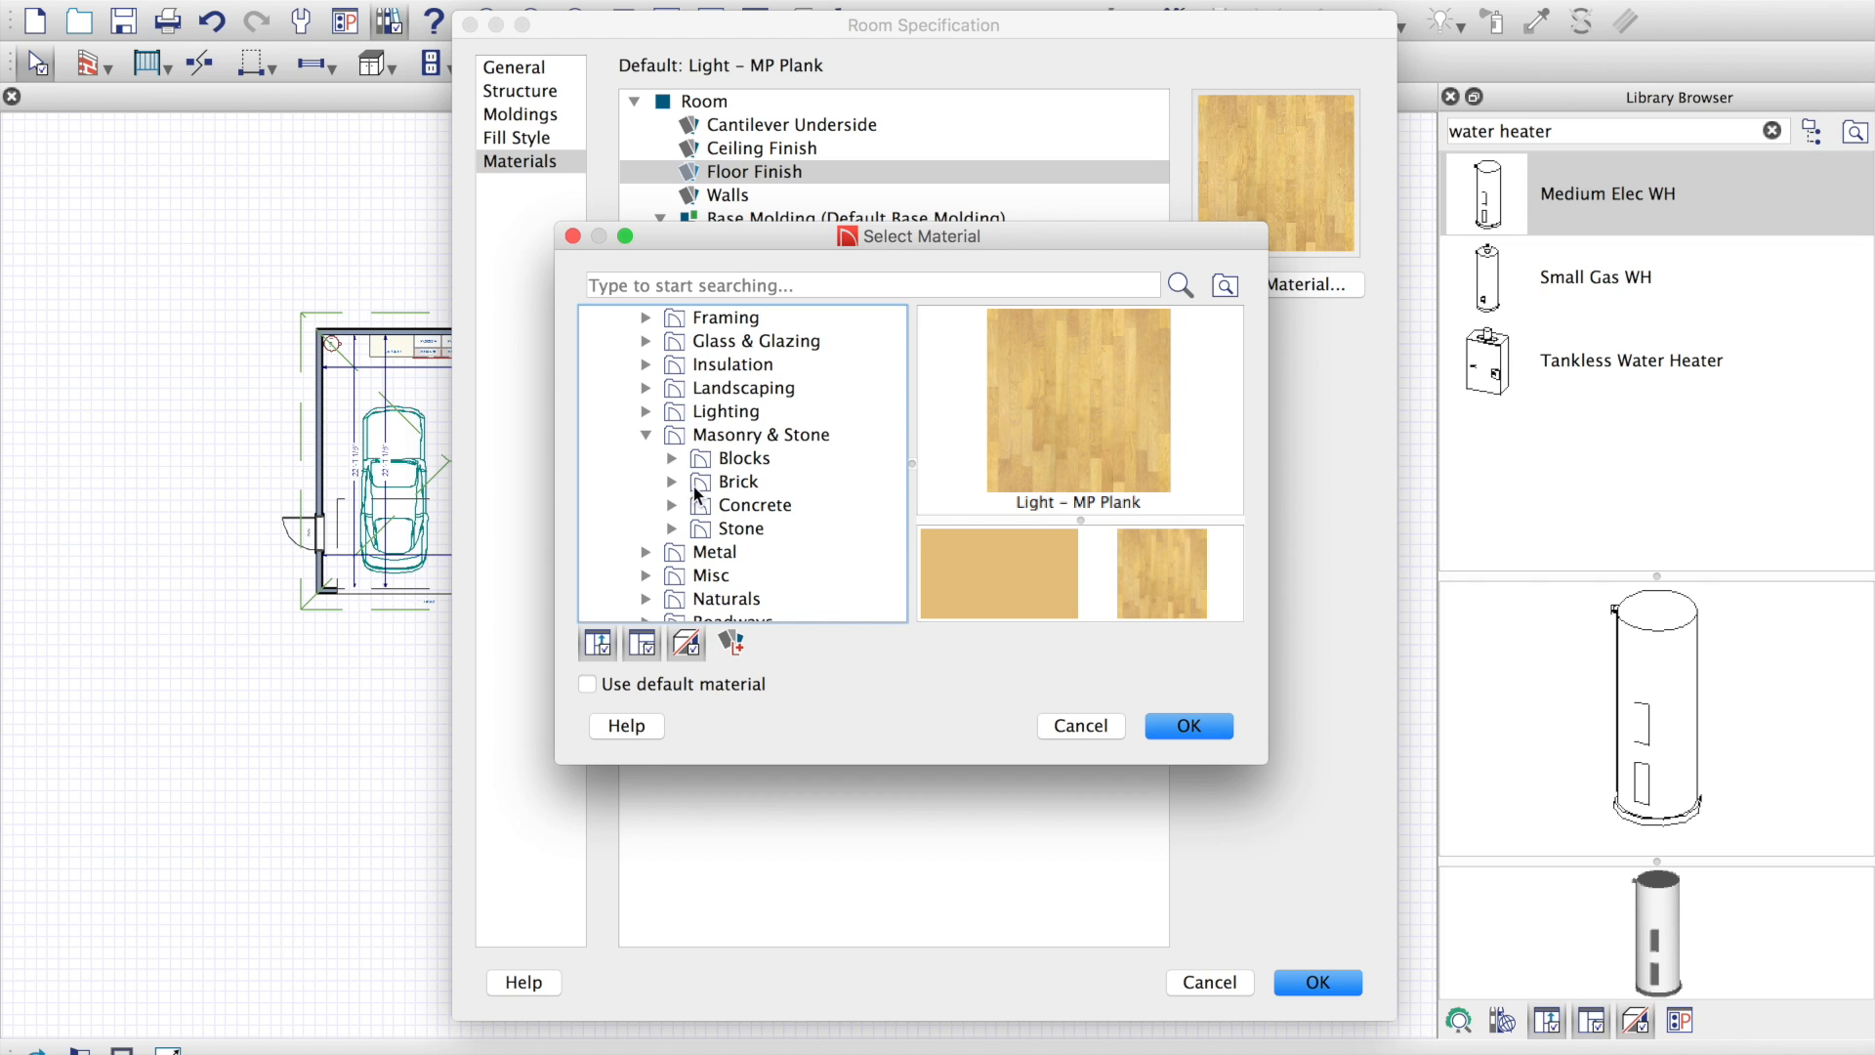
click(672, 506)
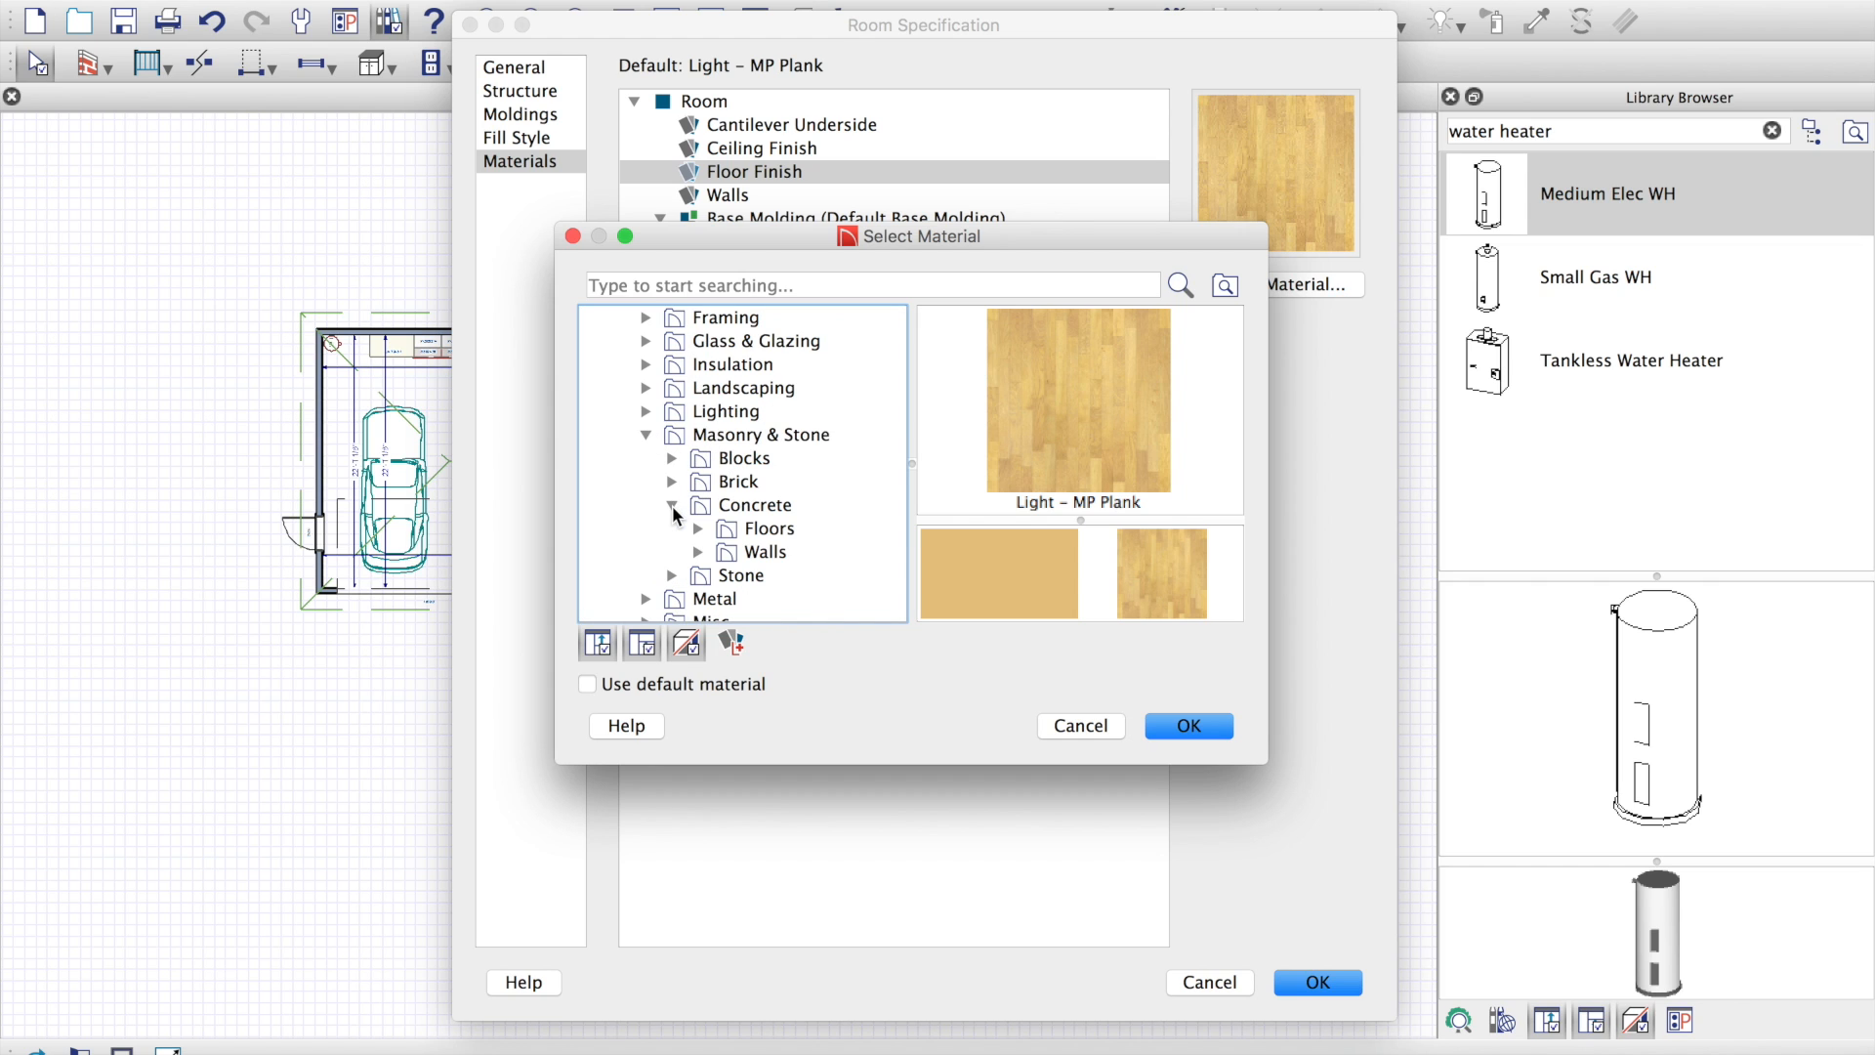
click(772, 531)
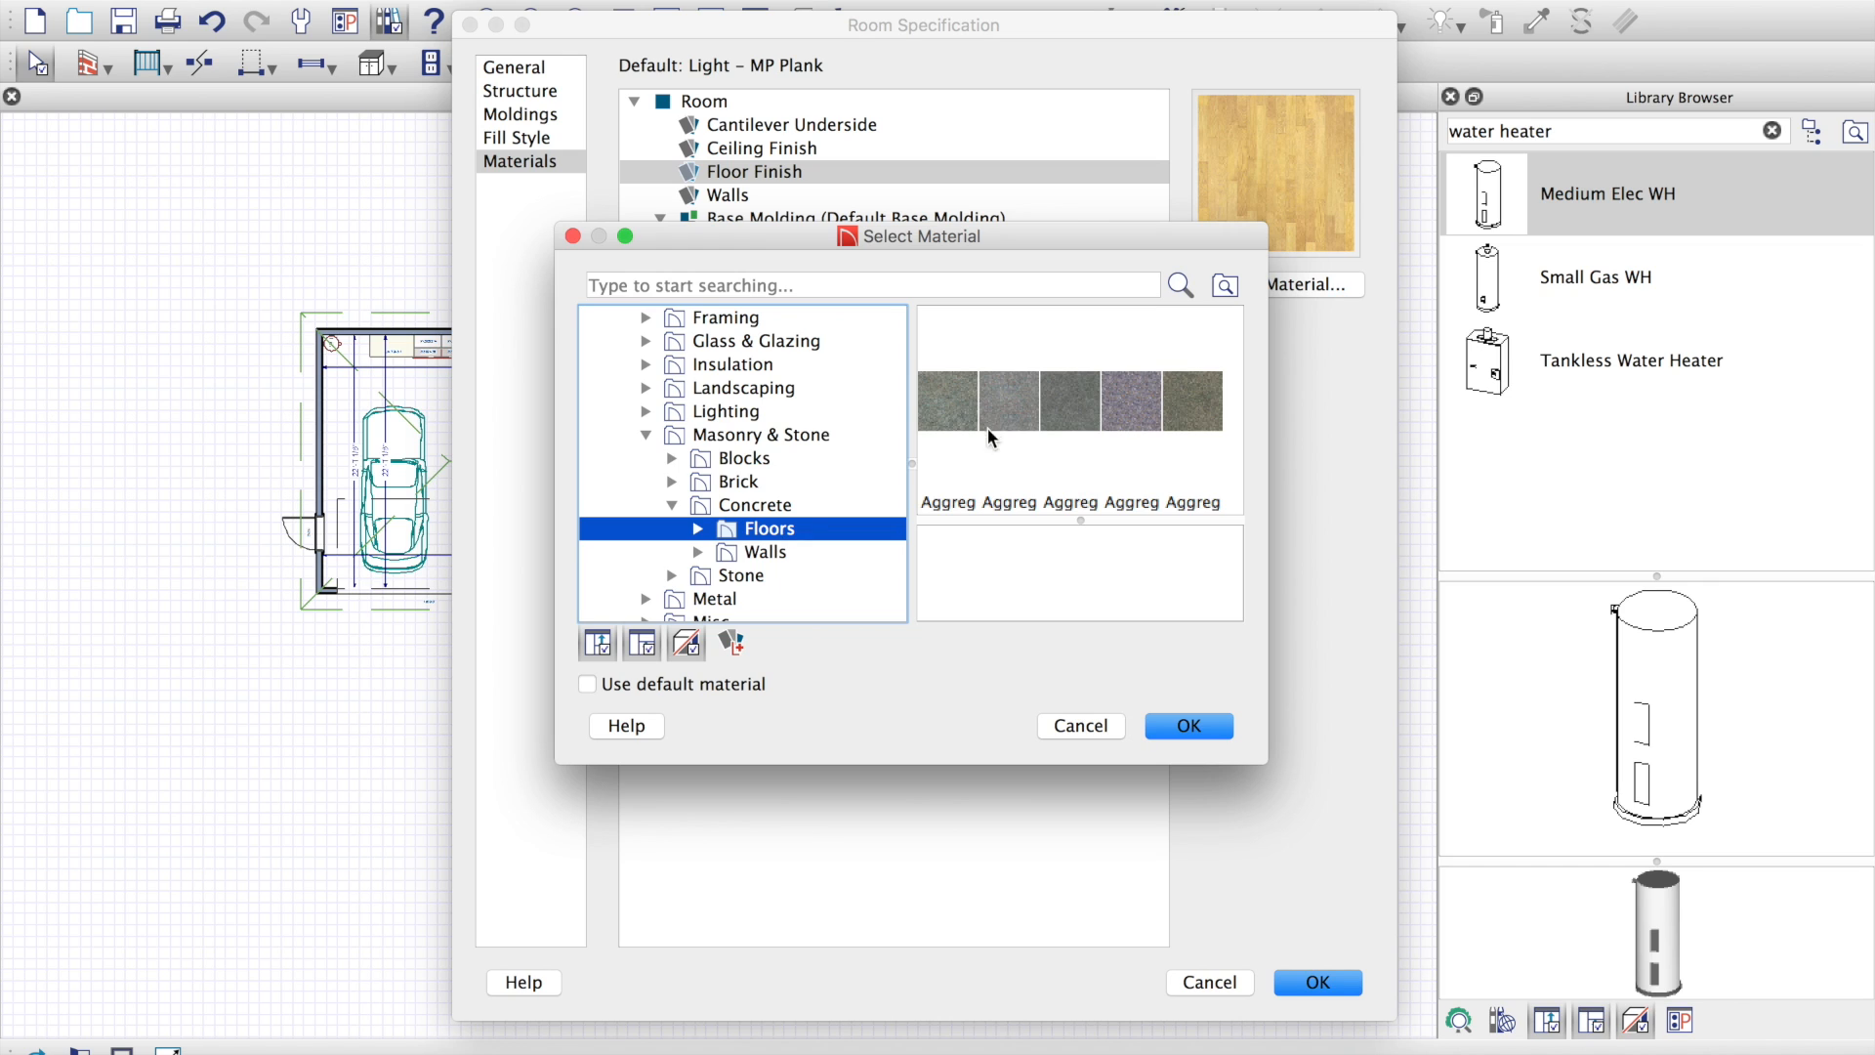
click(947, 408)
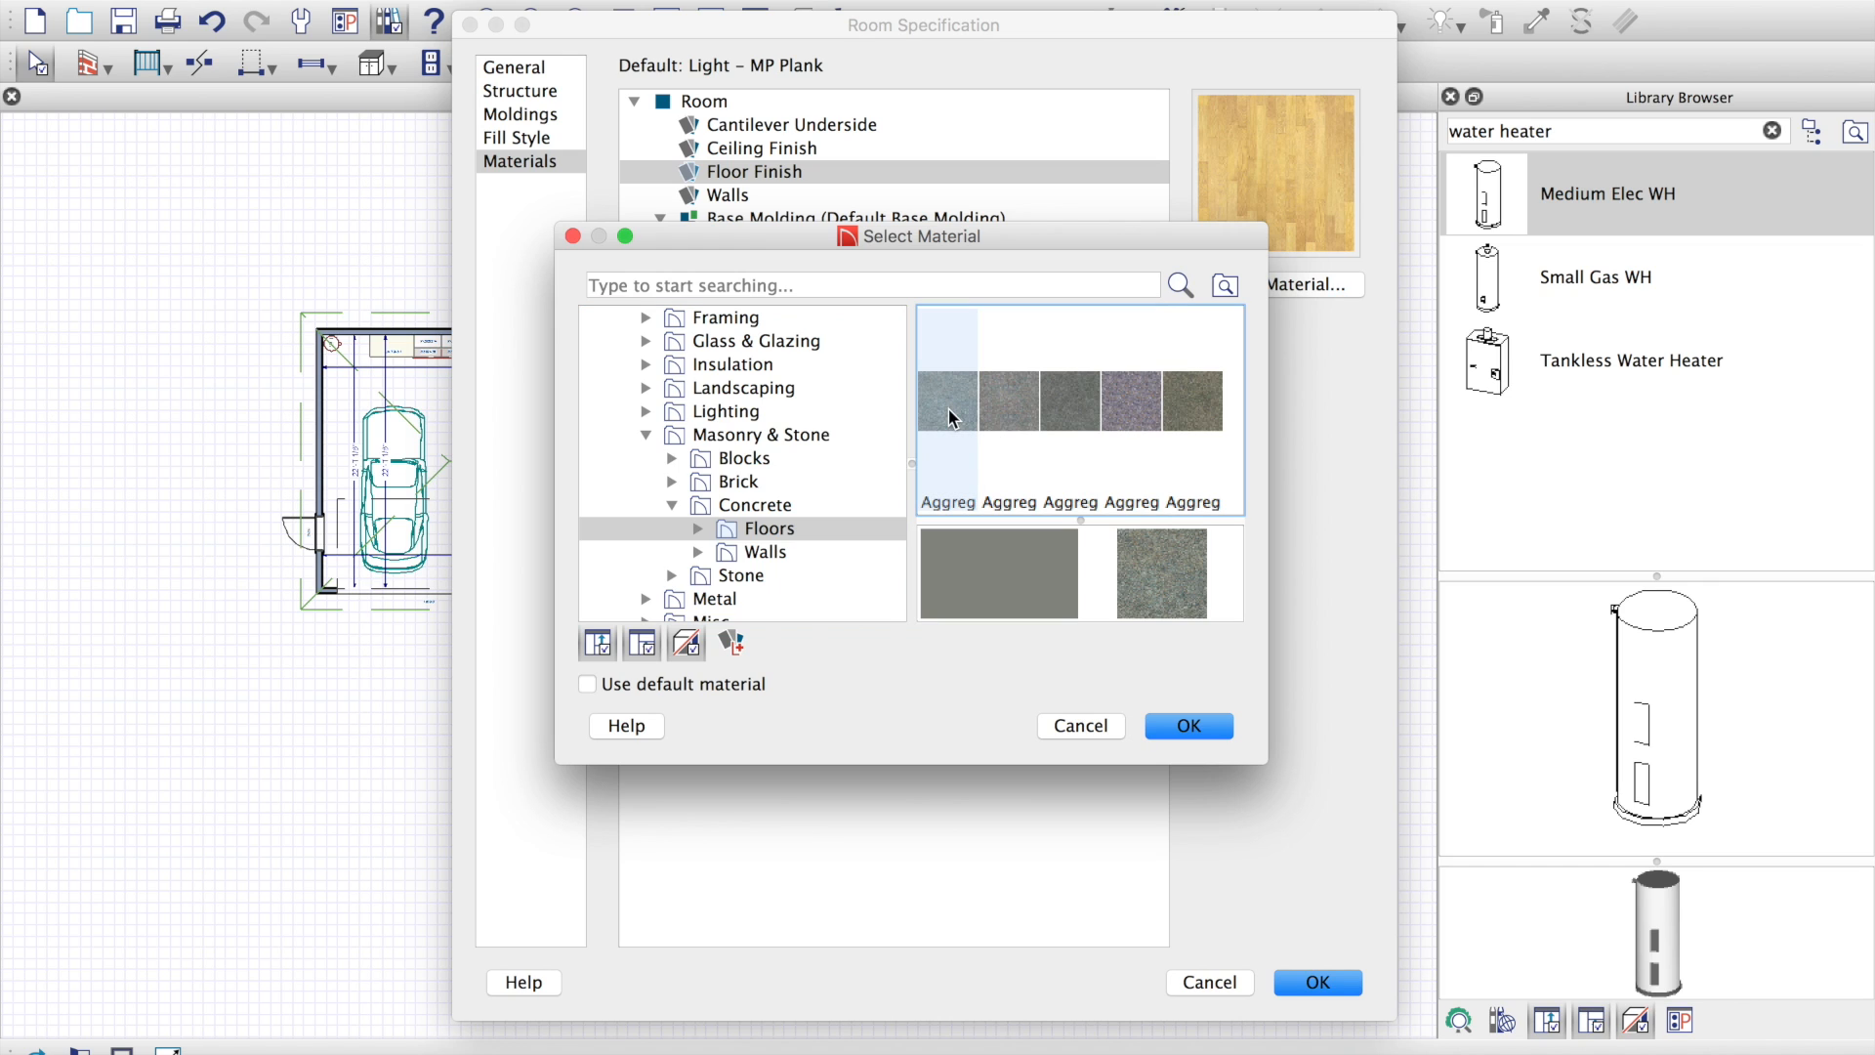
double_click(1015, 408)
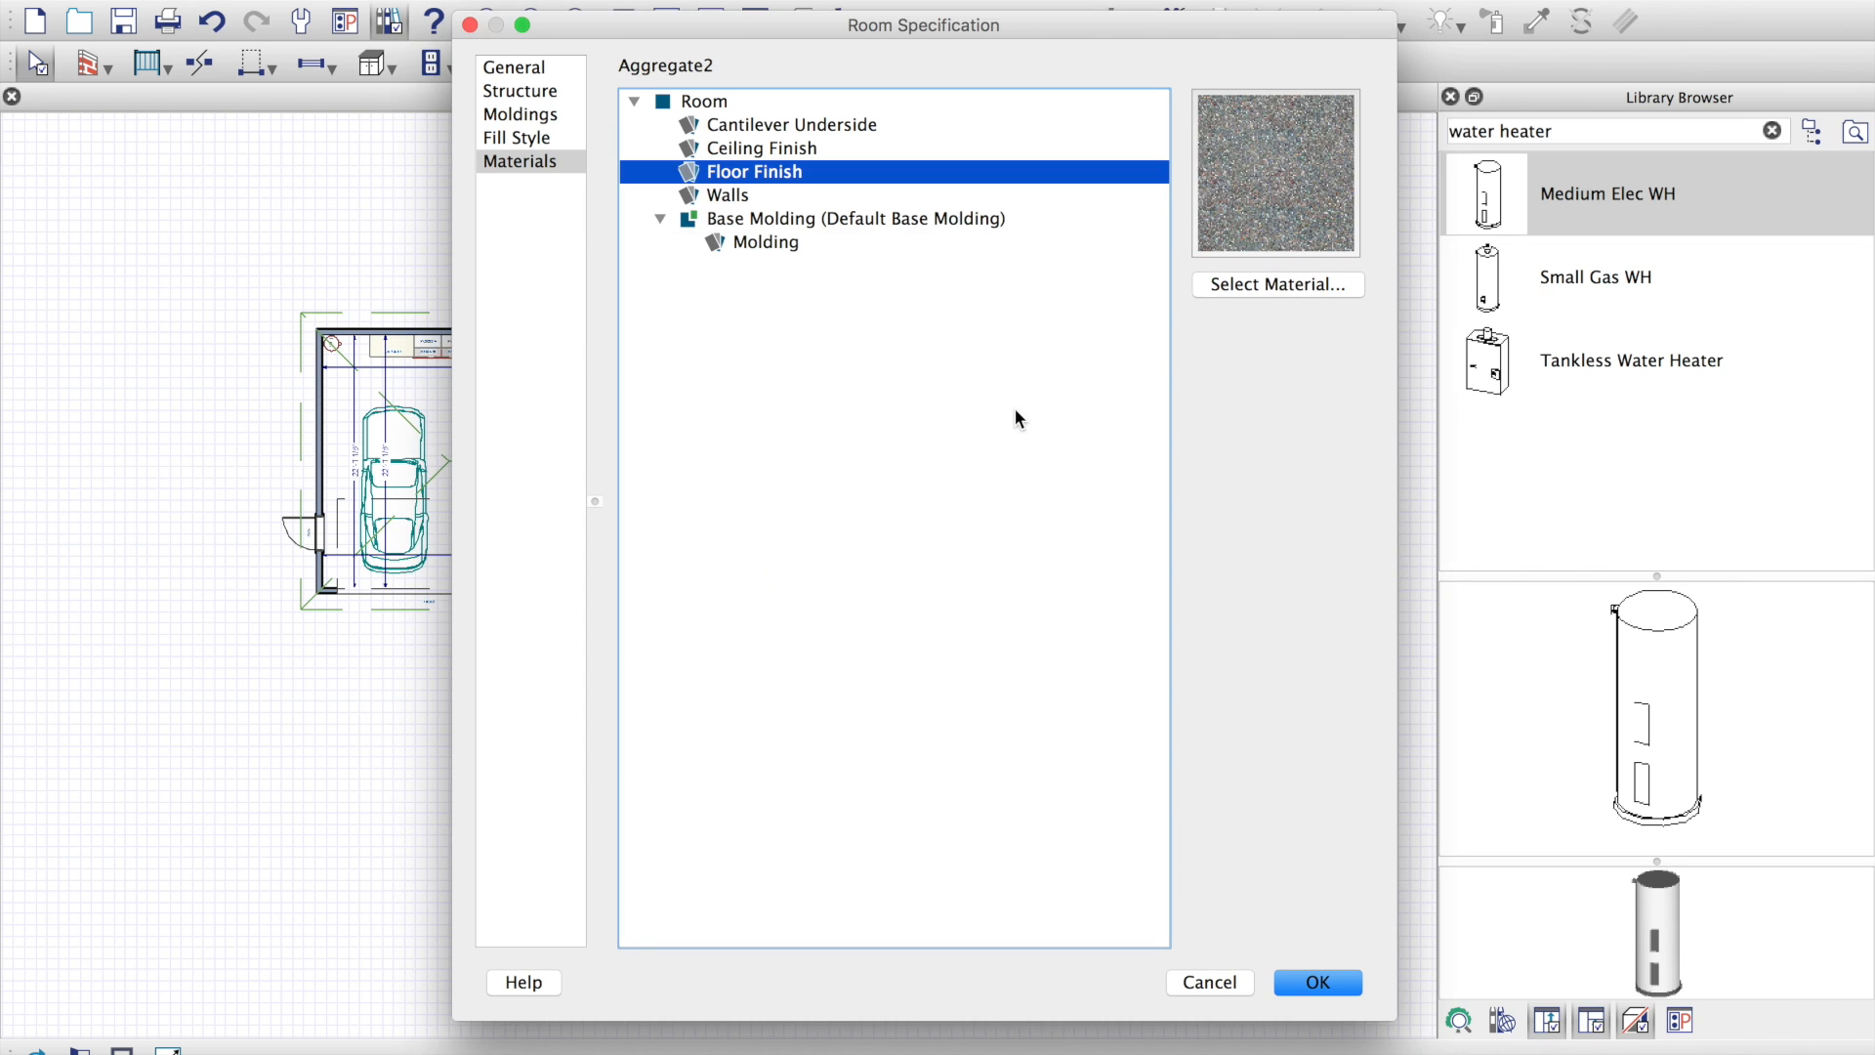
click(1318, 981)
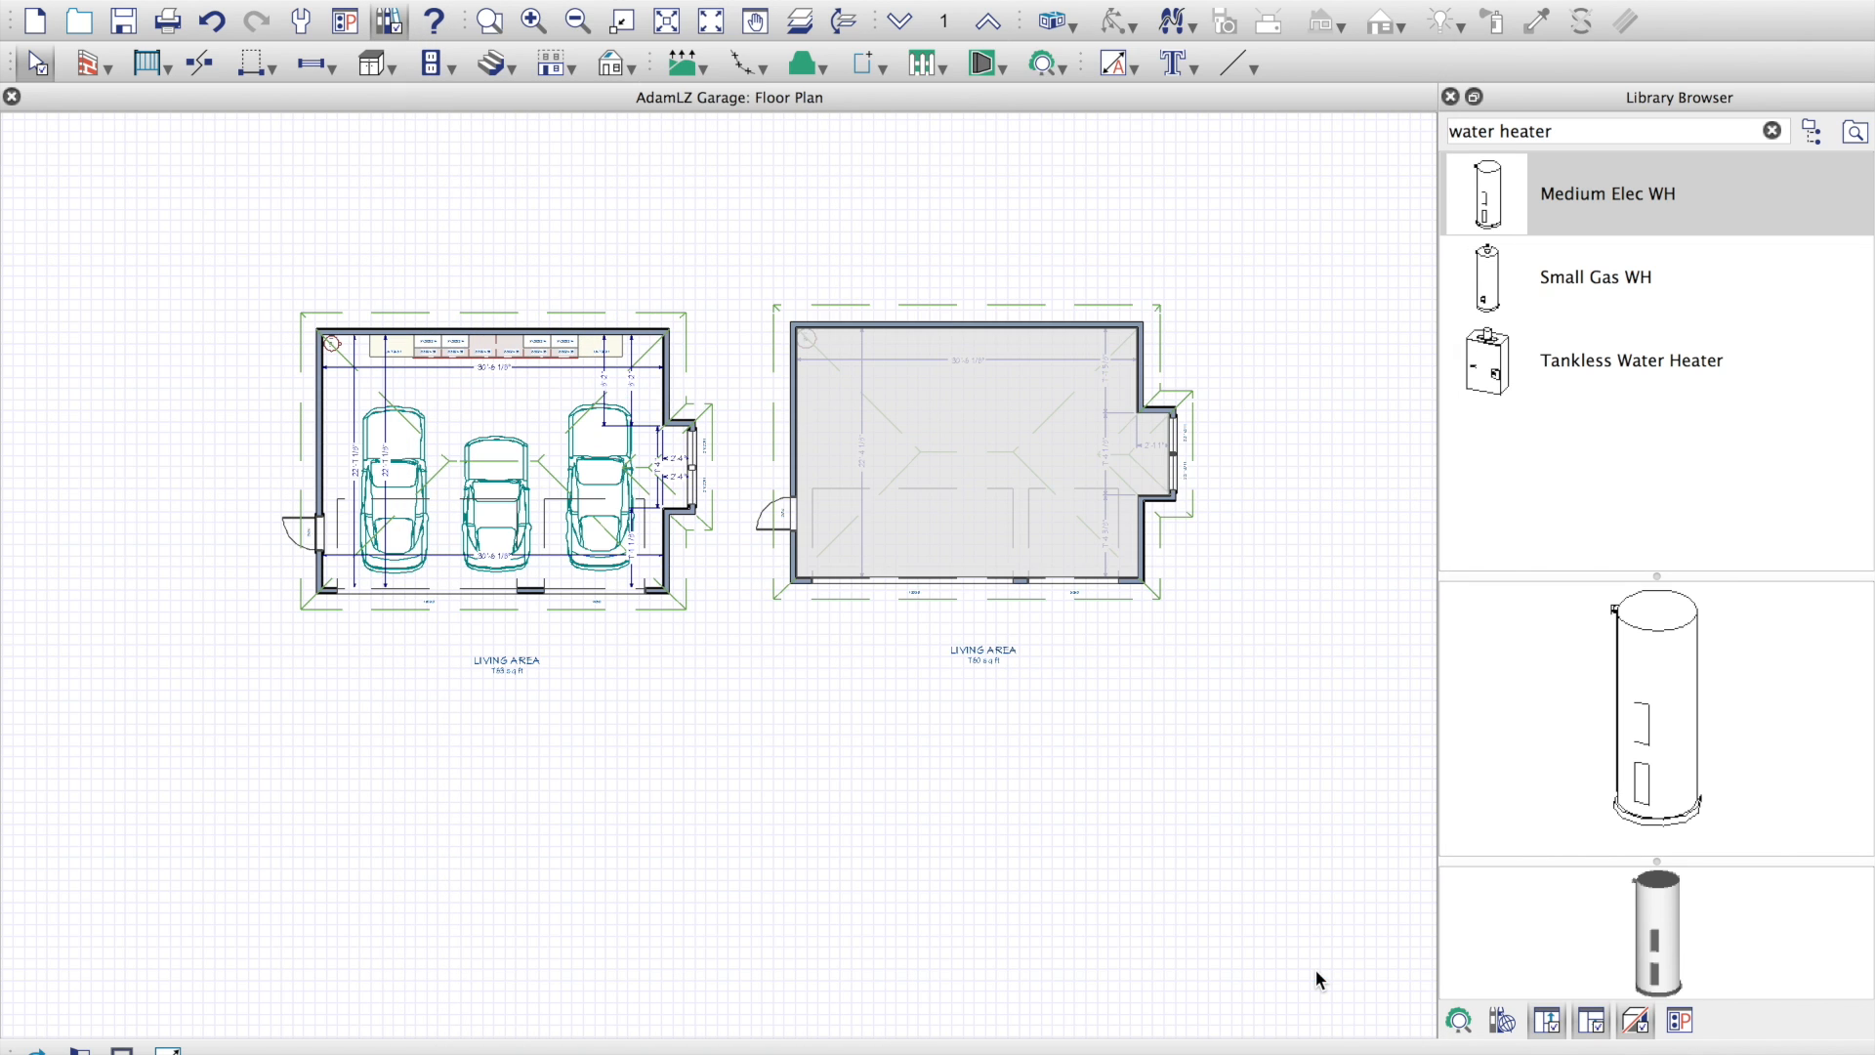
Step: Create a Doll House View, inspect the new garage's floor and water heater from above, and close the view
click(1047, 20)
scroll(663, 540, up, 10)
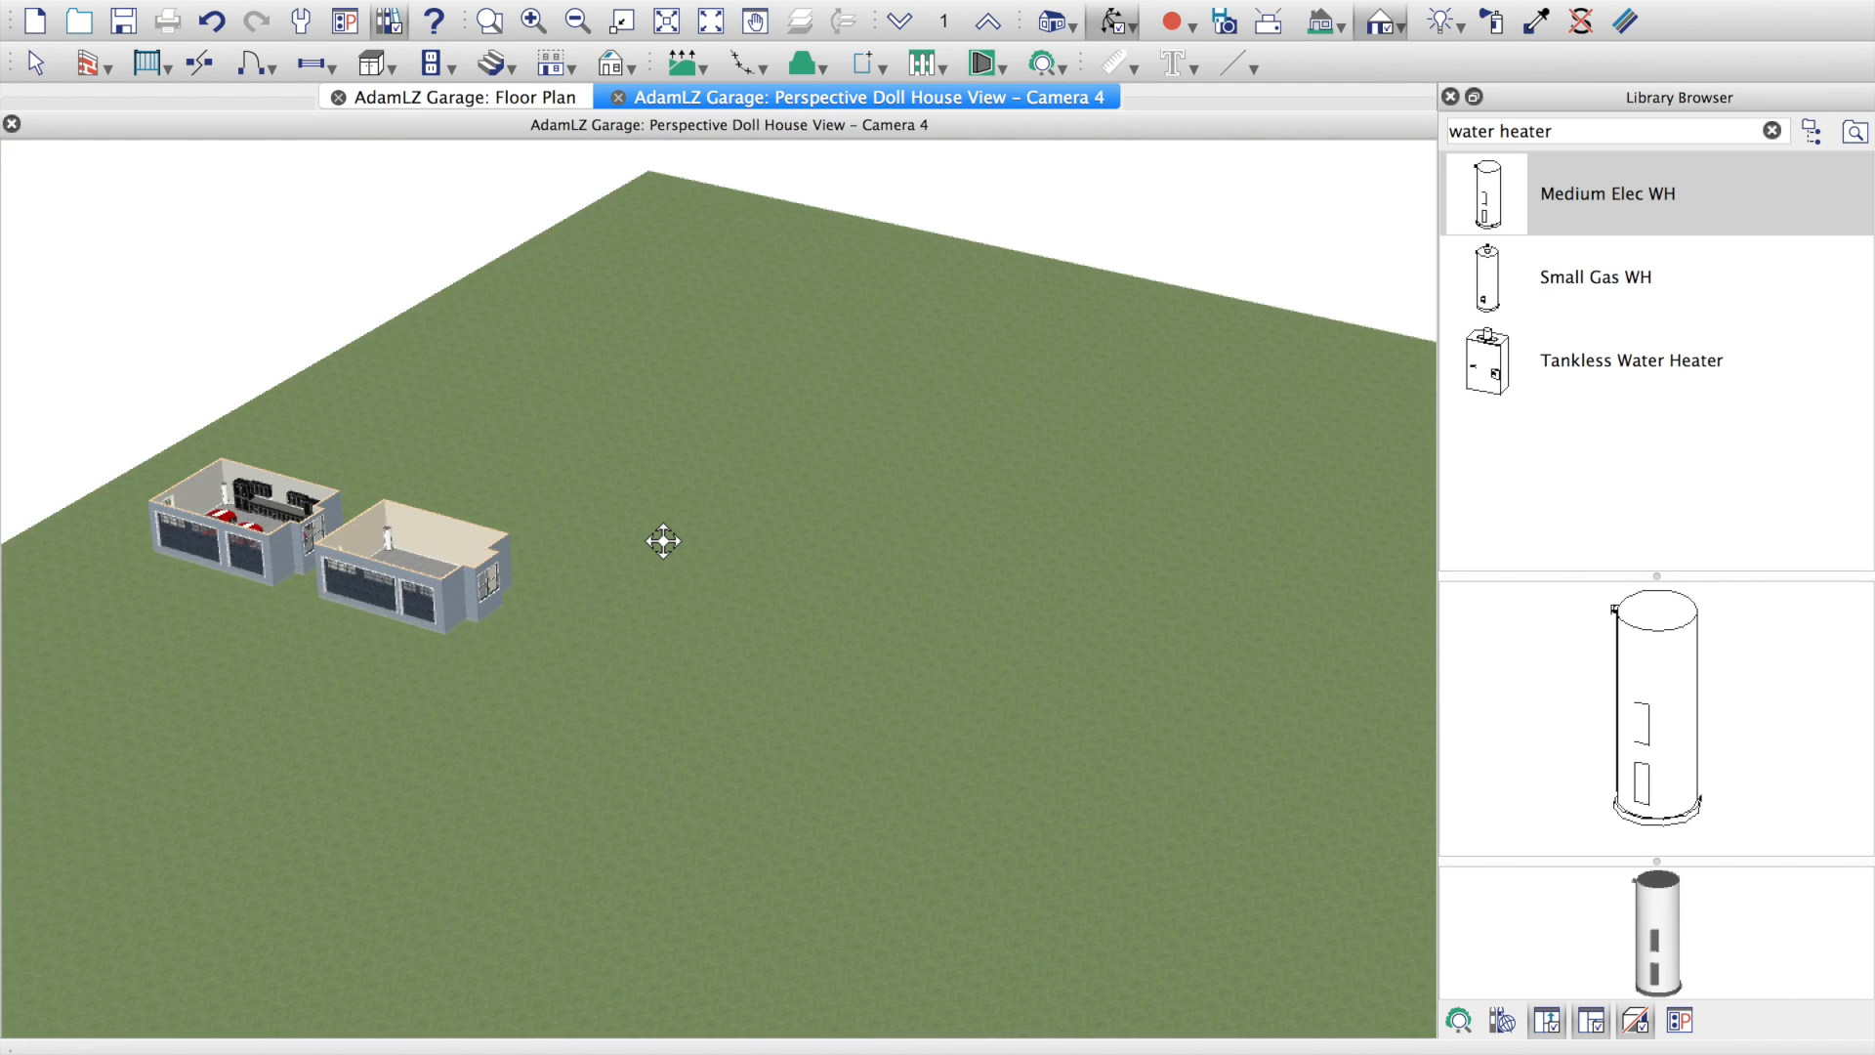
scroll(251, 628, up, 5)
drag(370, 722, 258, 811)
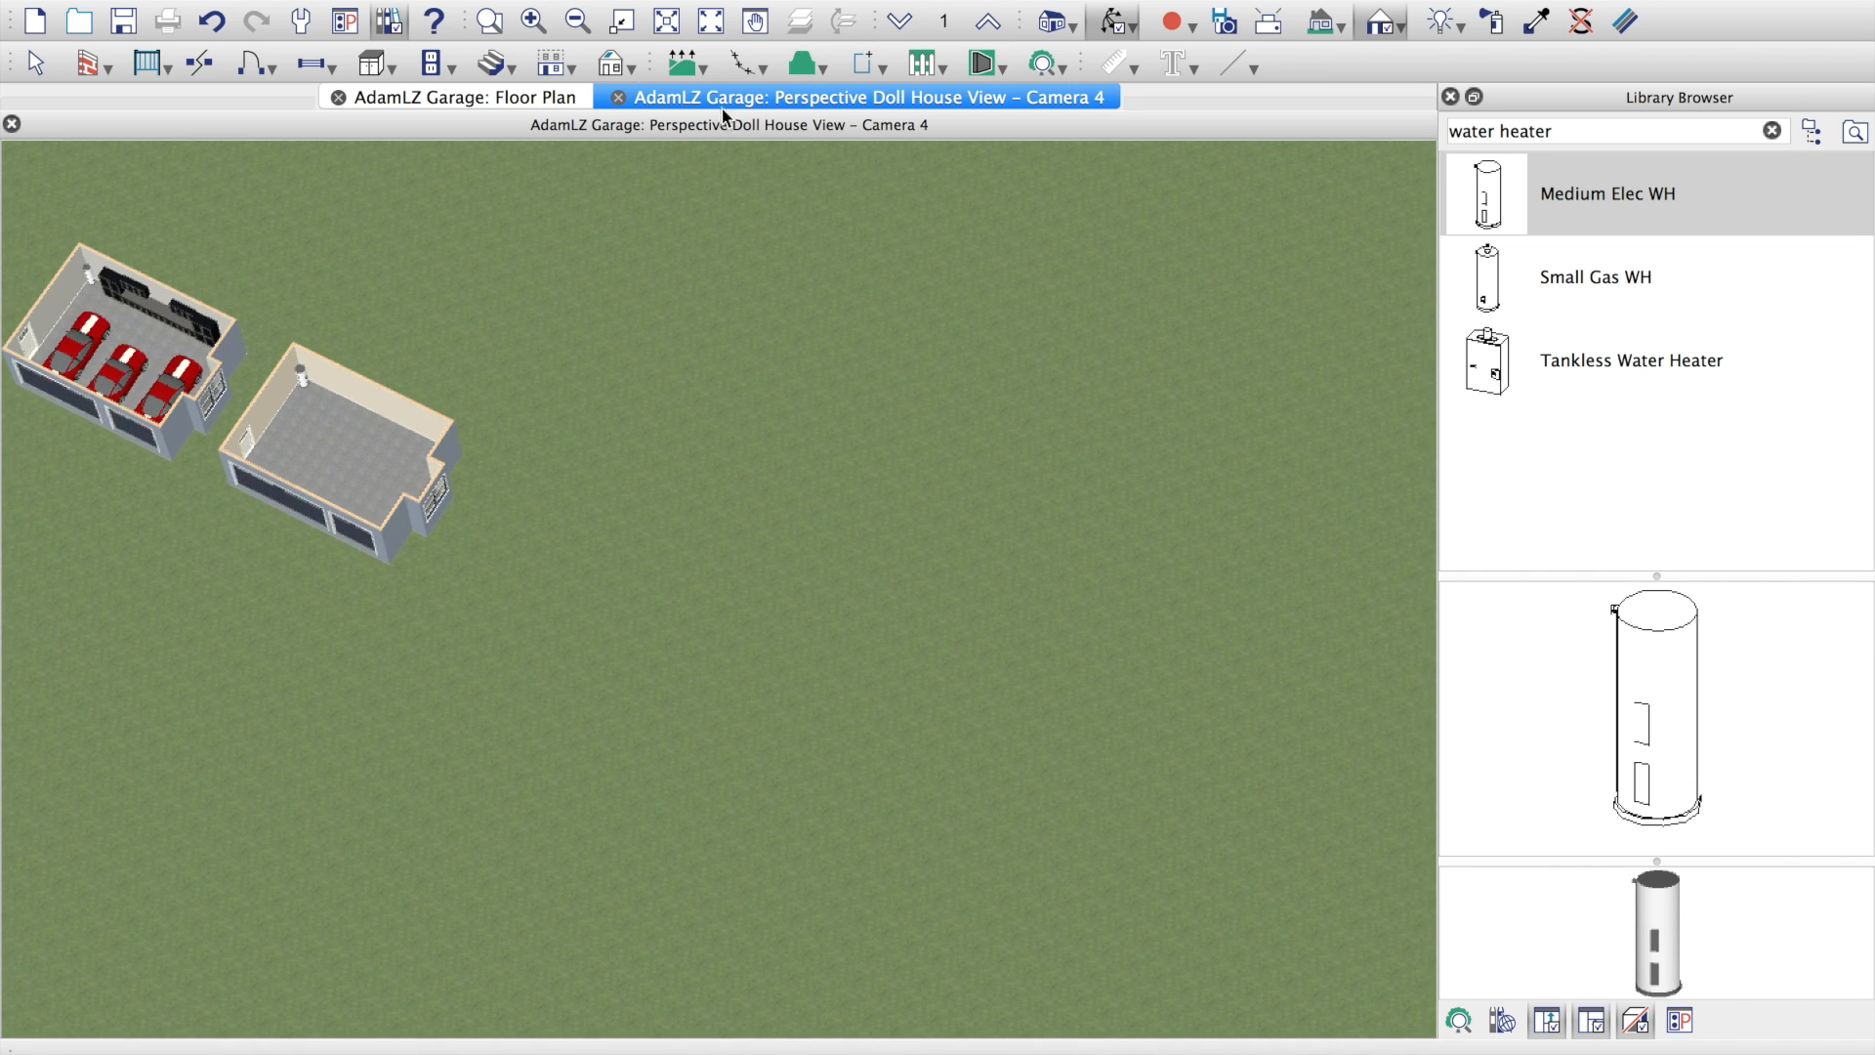
click(619, 96)
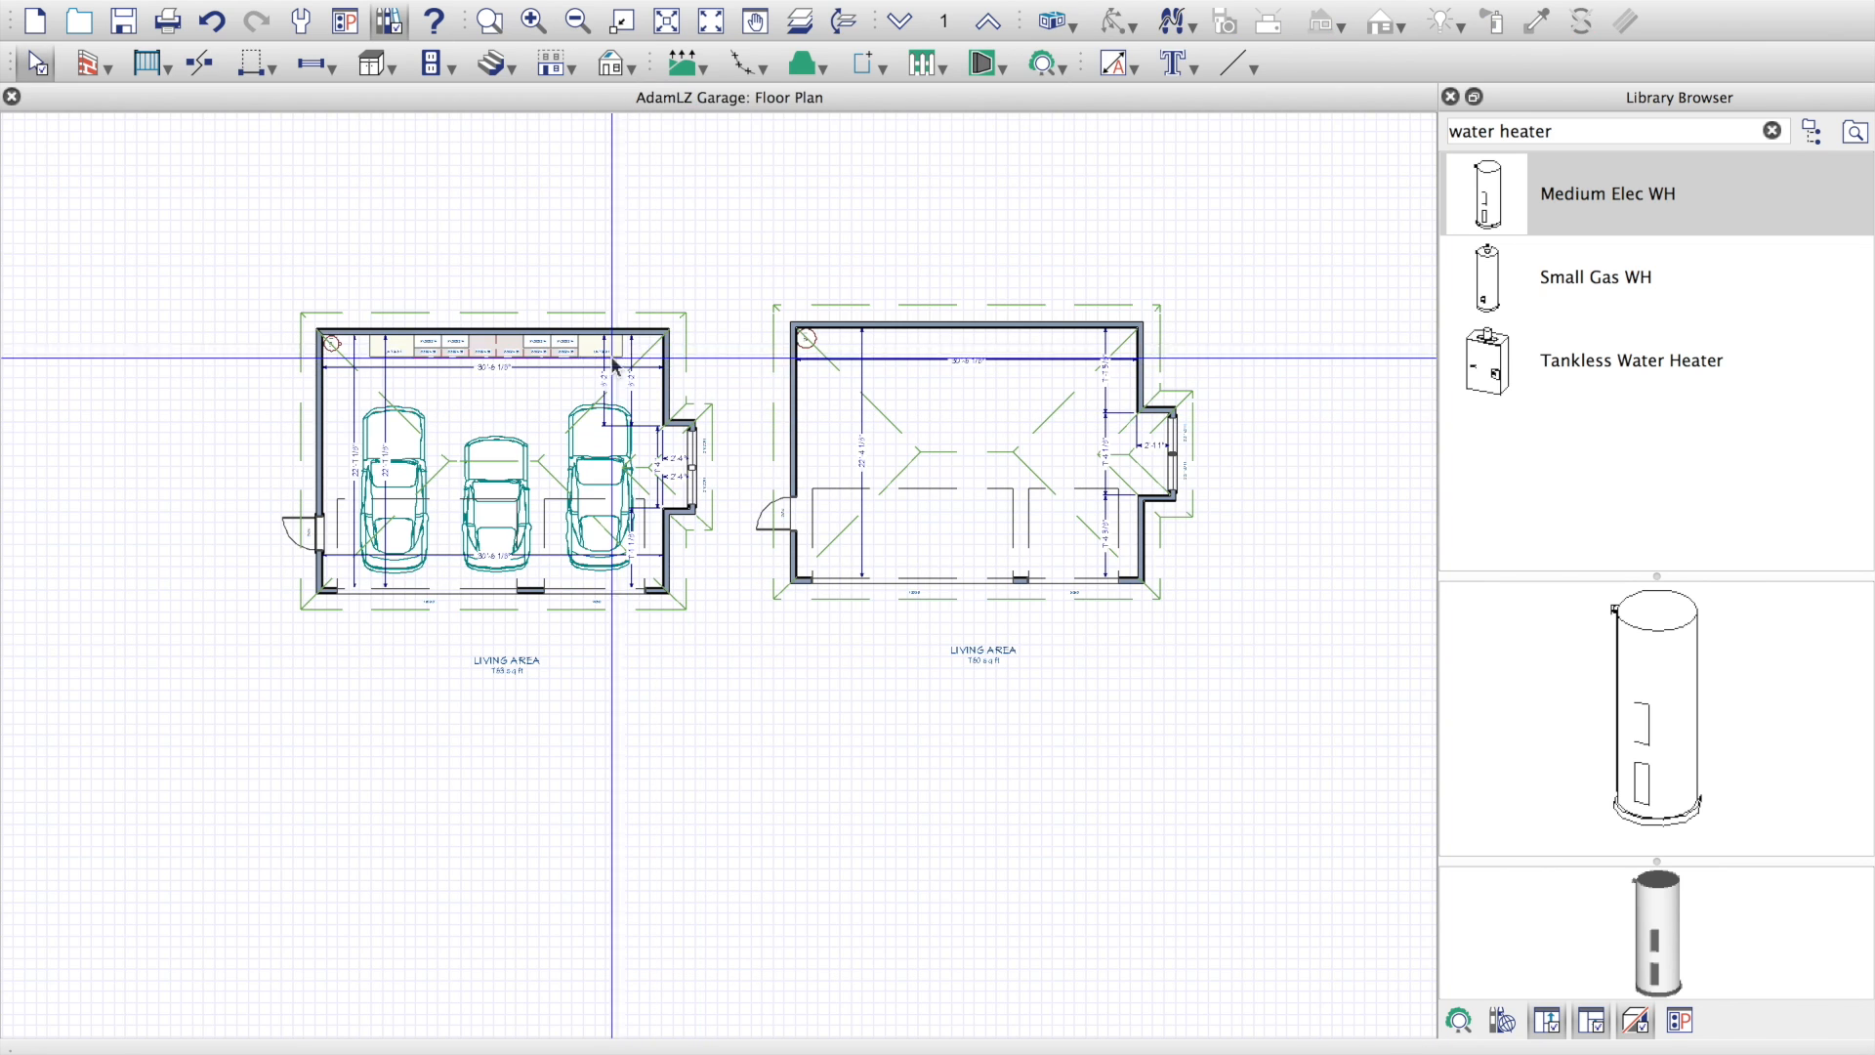
Step: Select the end cabinet in the existing garage for reference and activate the Full Height cabinet tool
click(594, 354)
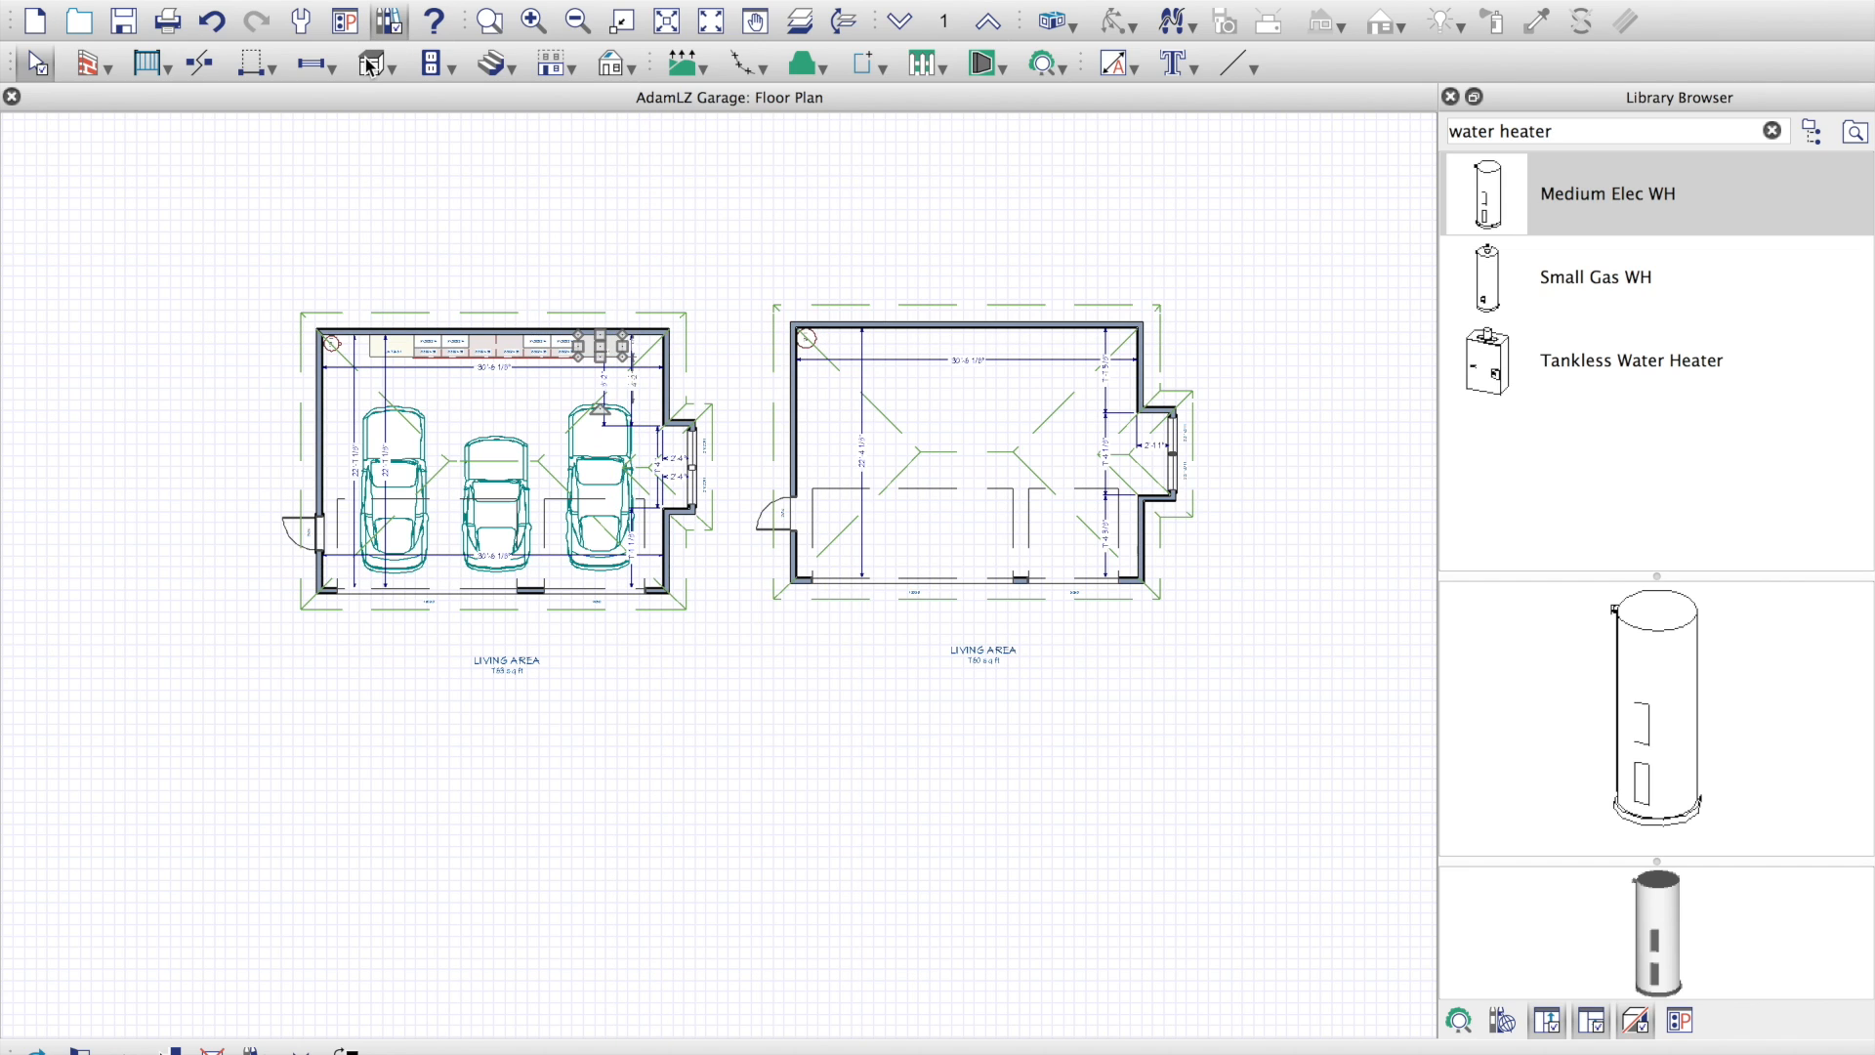
click(390, 68)
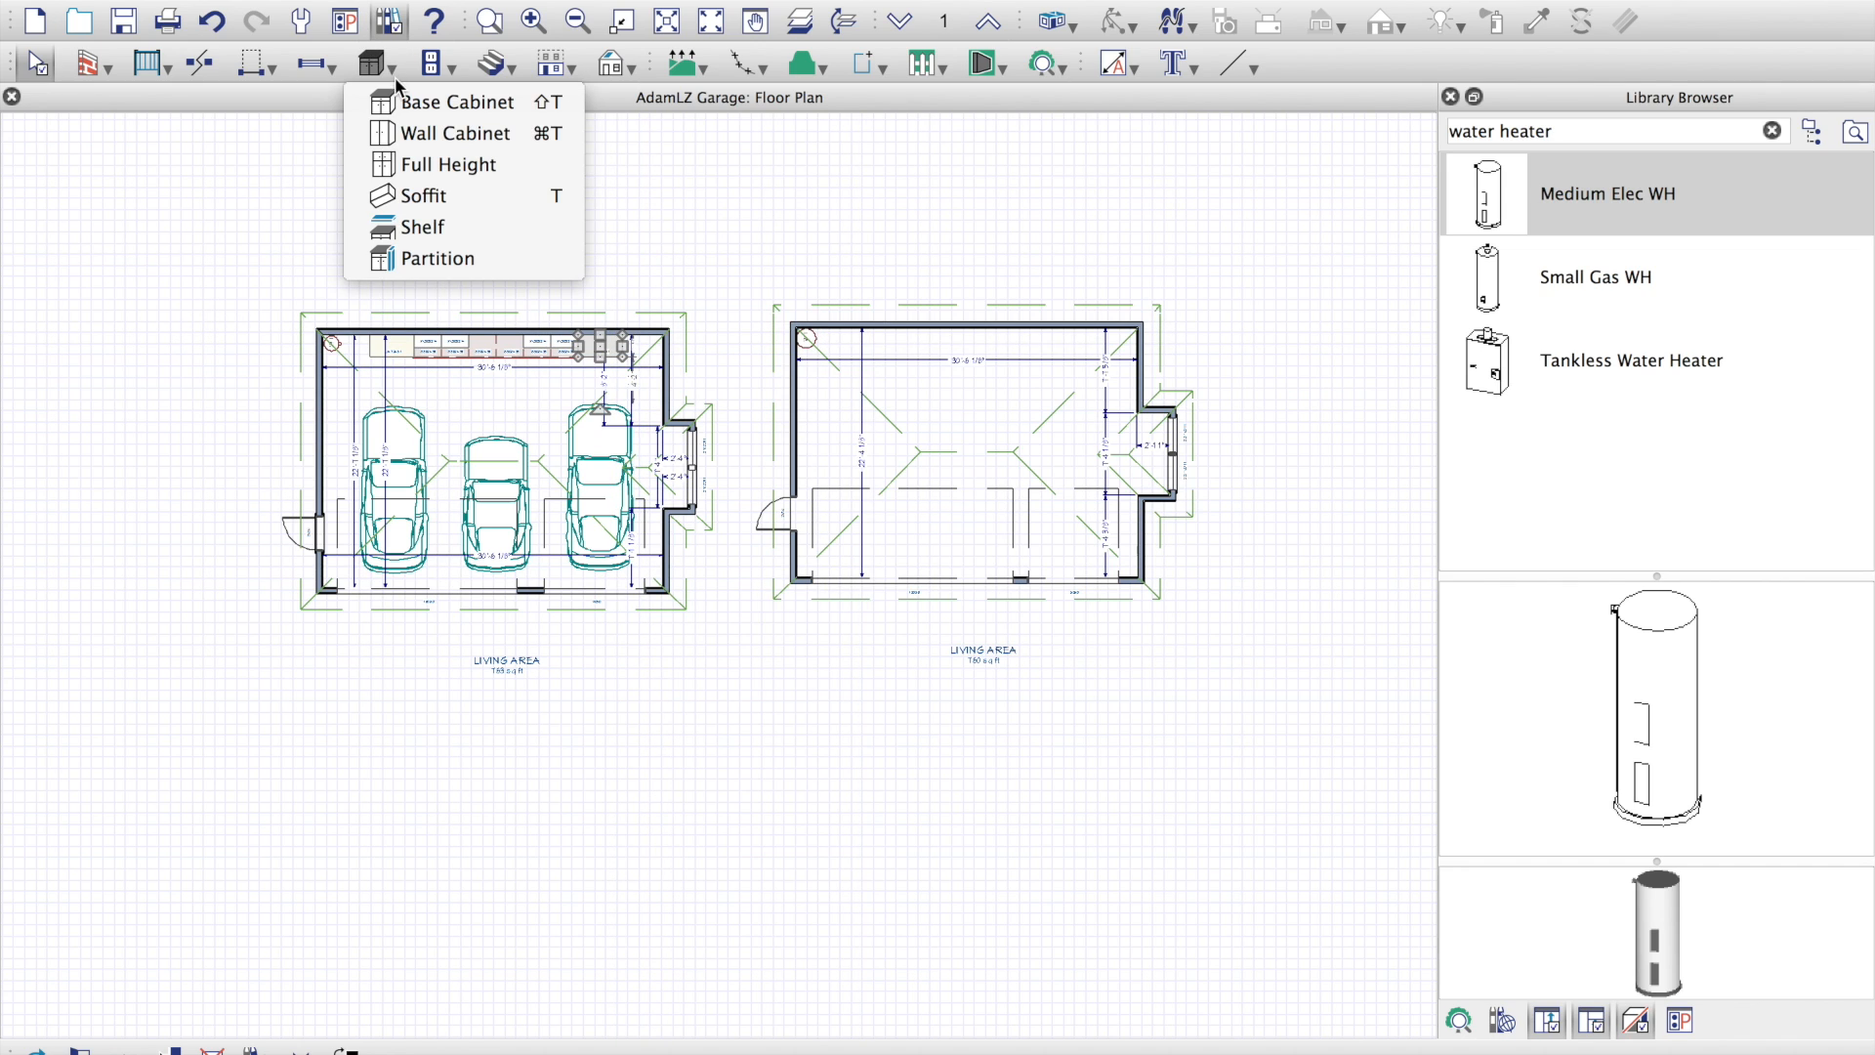
click(426, 164)
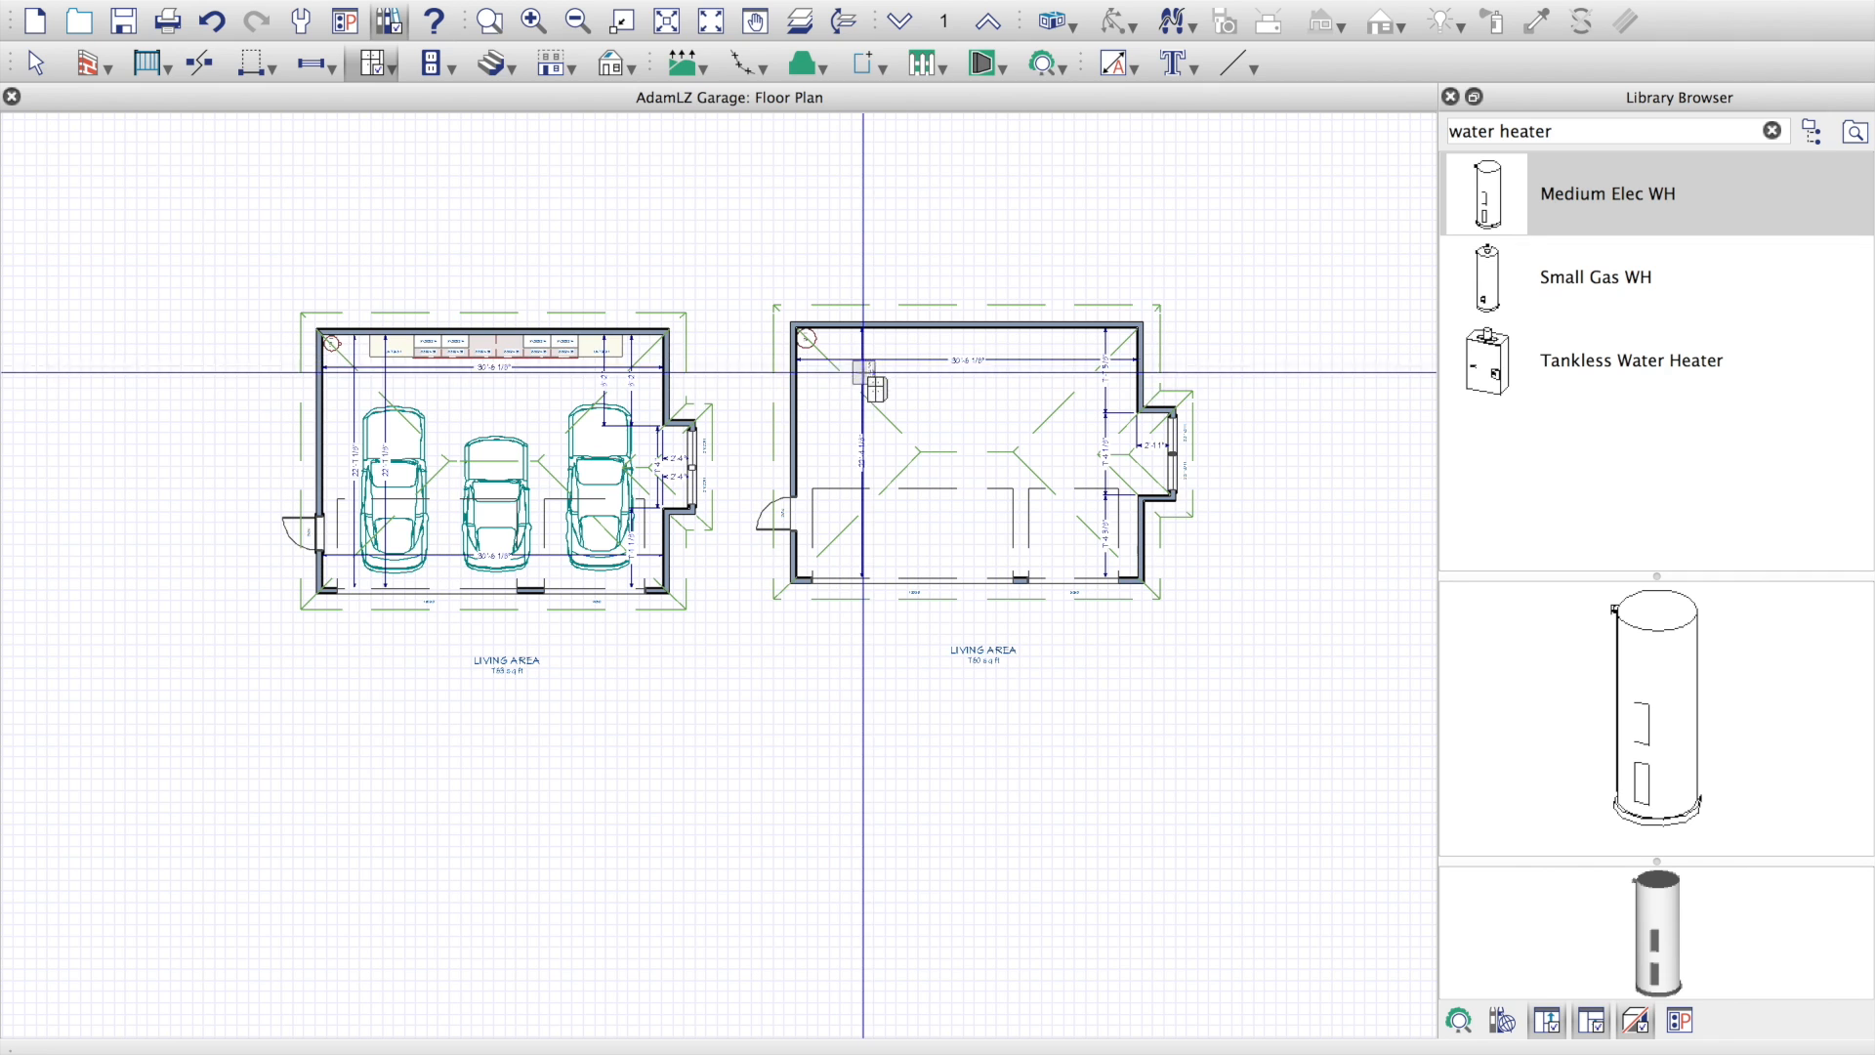
mouse_move(1314, 1052)
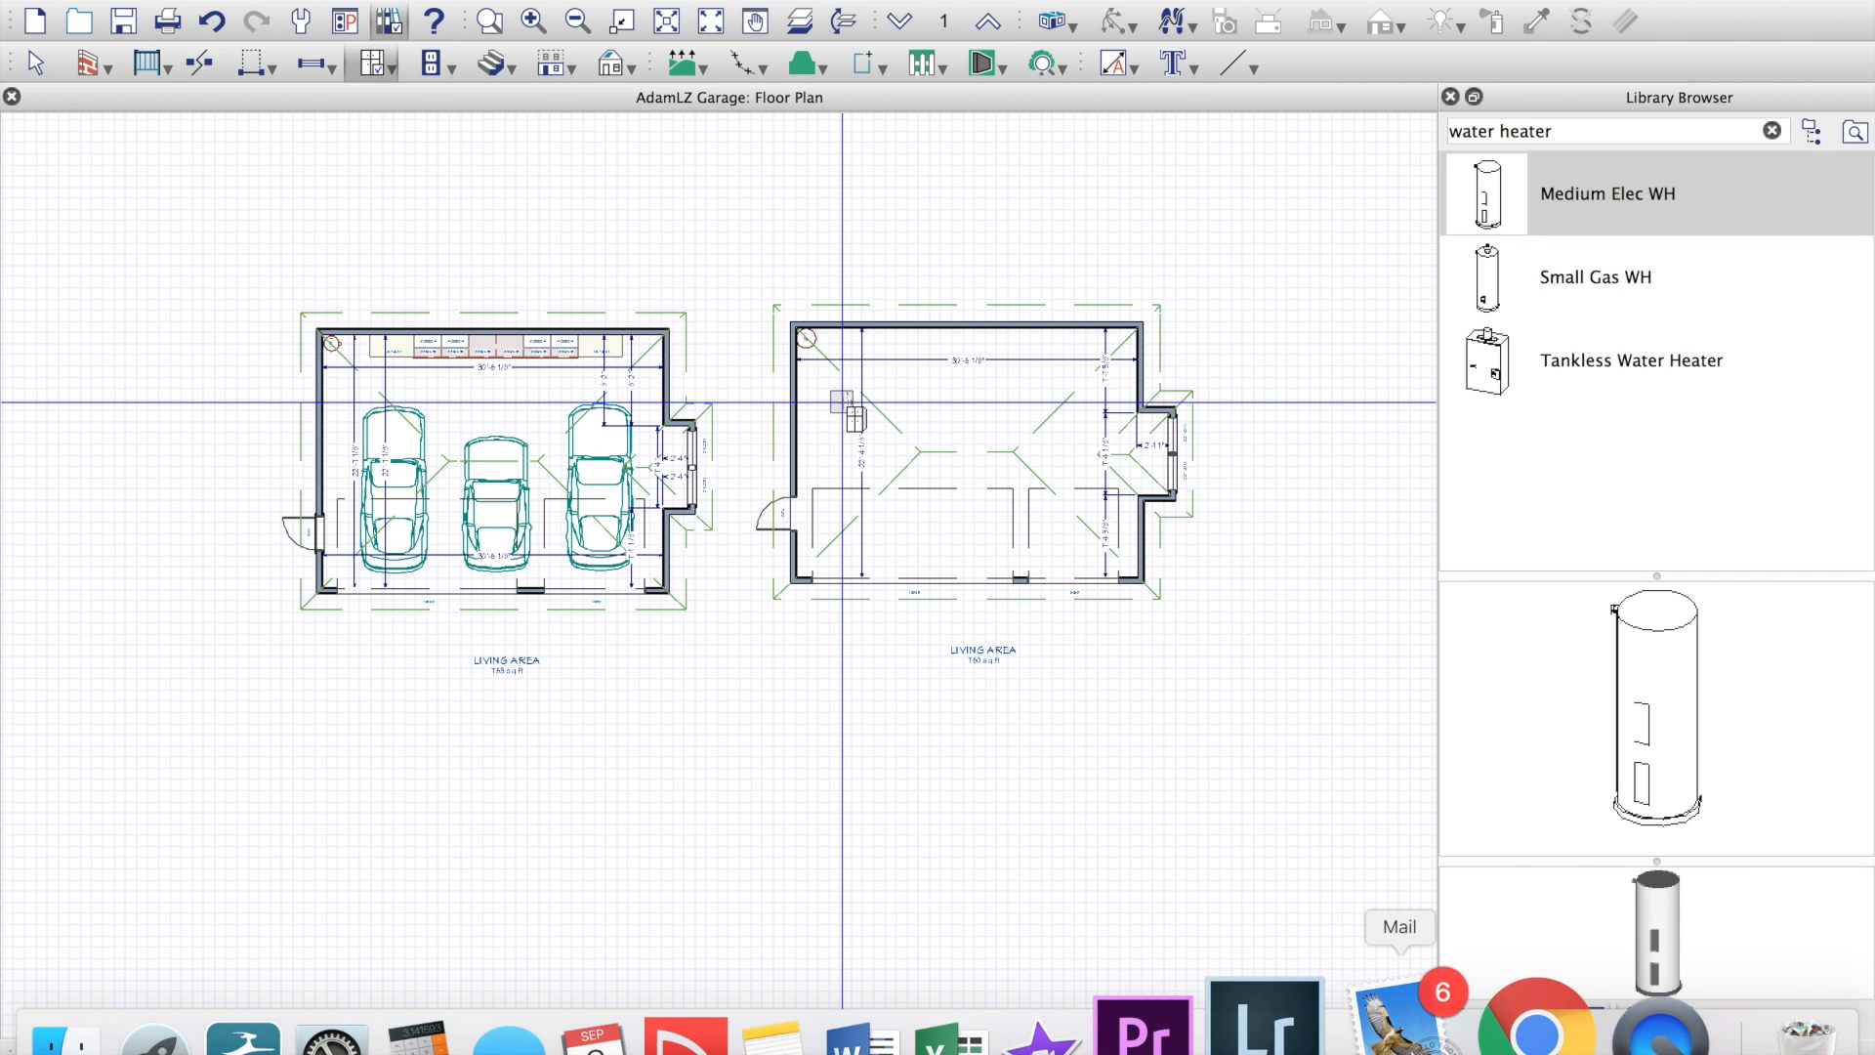
click(1406, 1049)
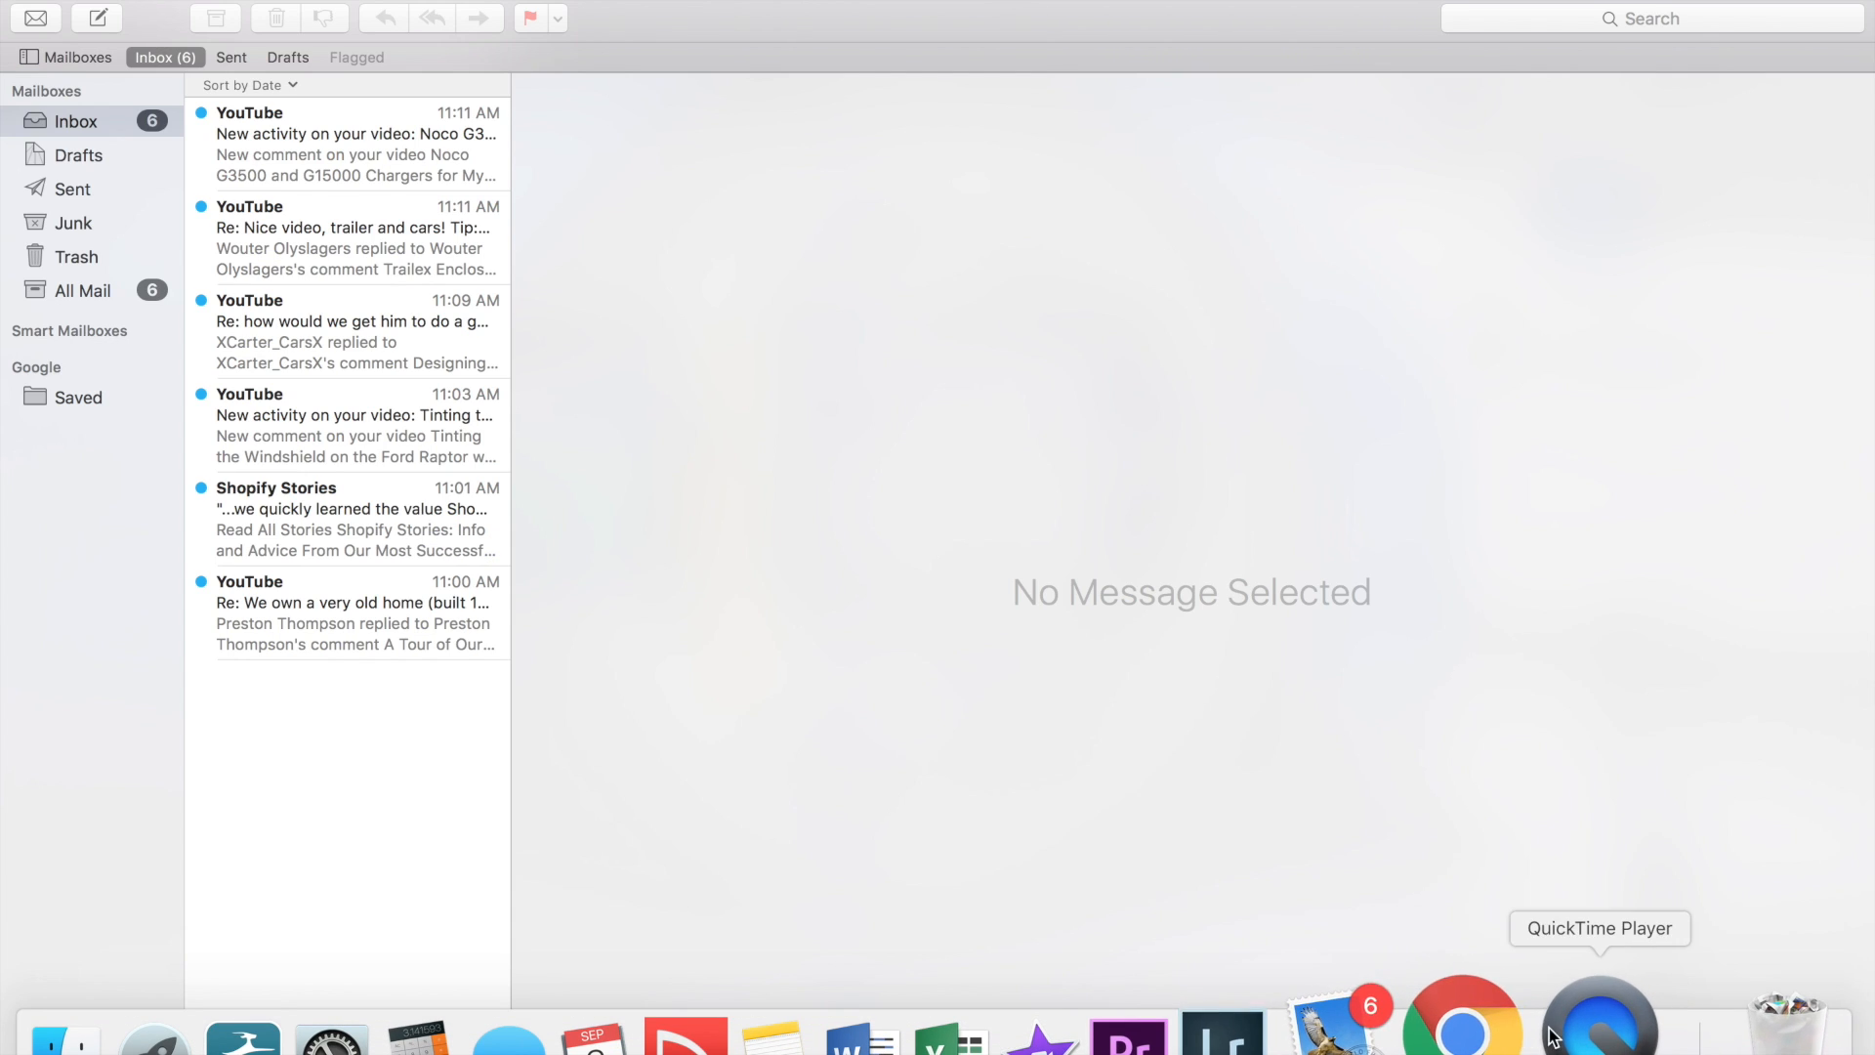
click(1483, 1033)
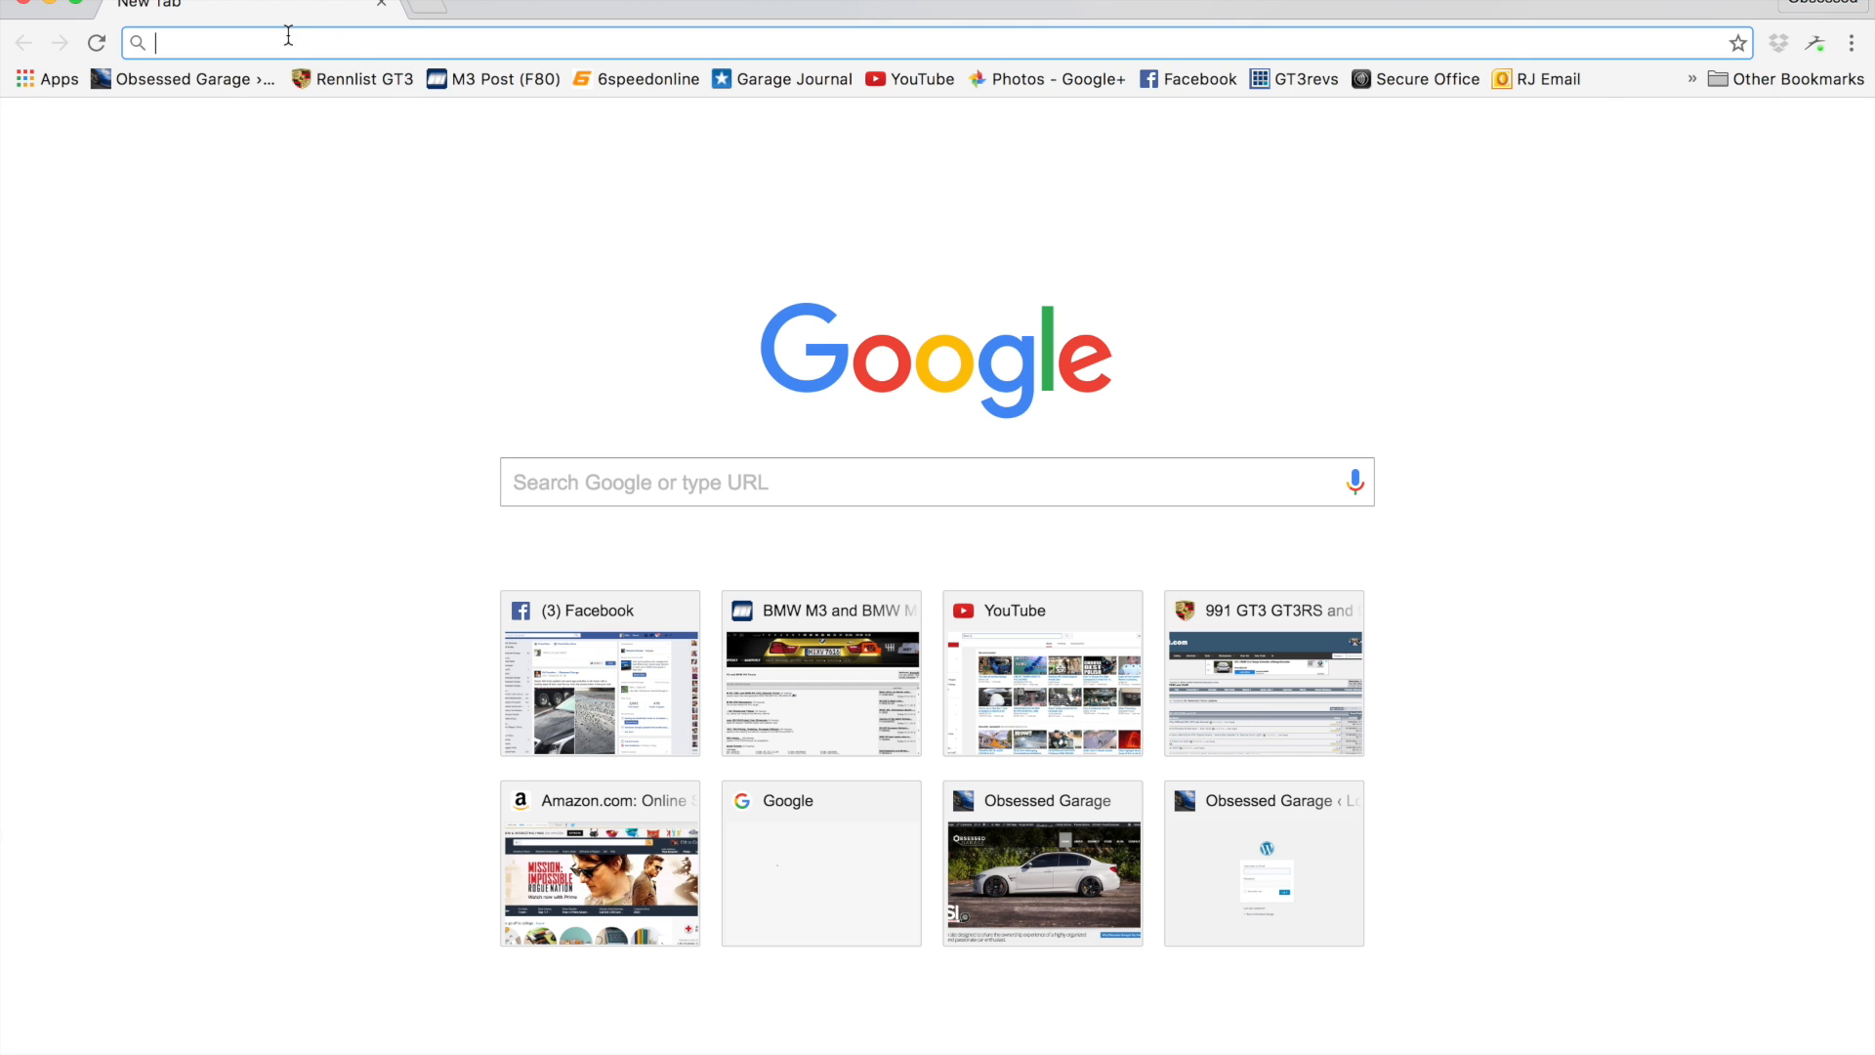
text(www.sabercabinets.com)
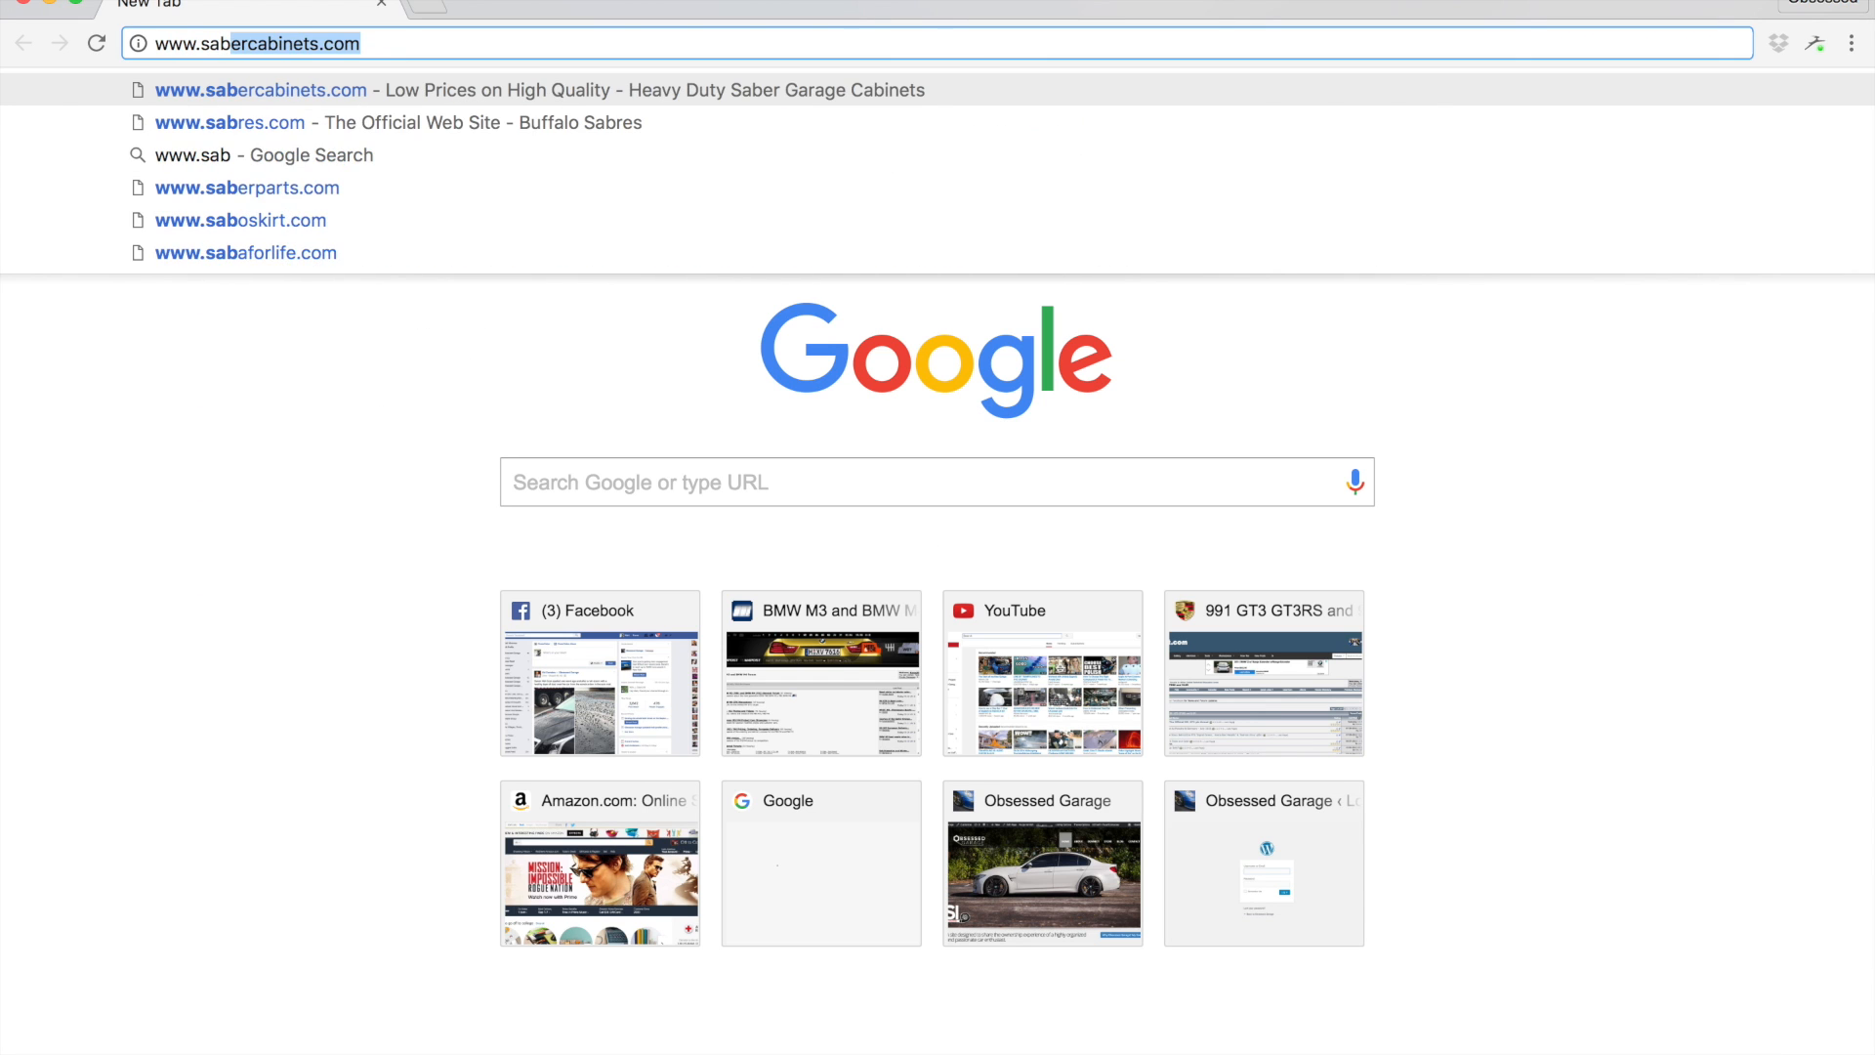
key(Return)
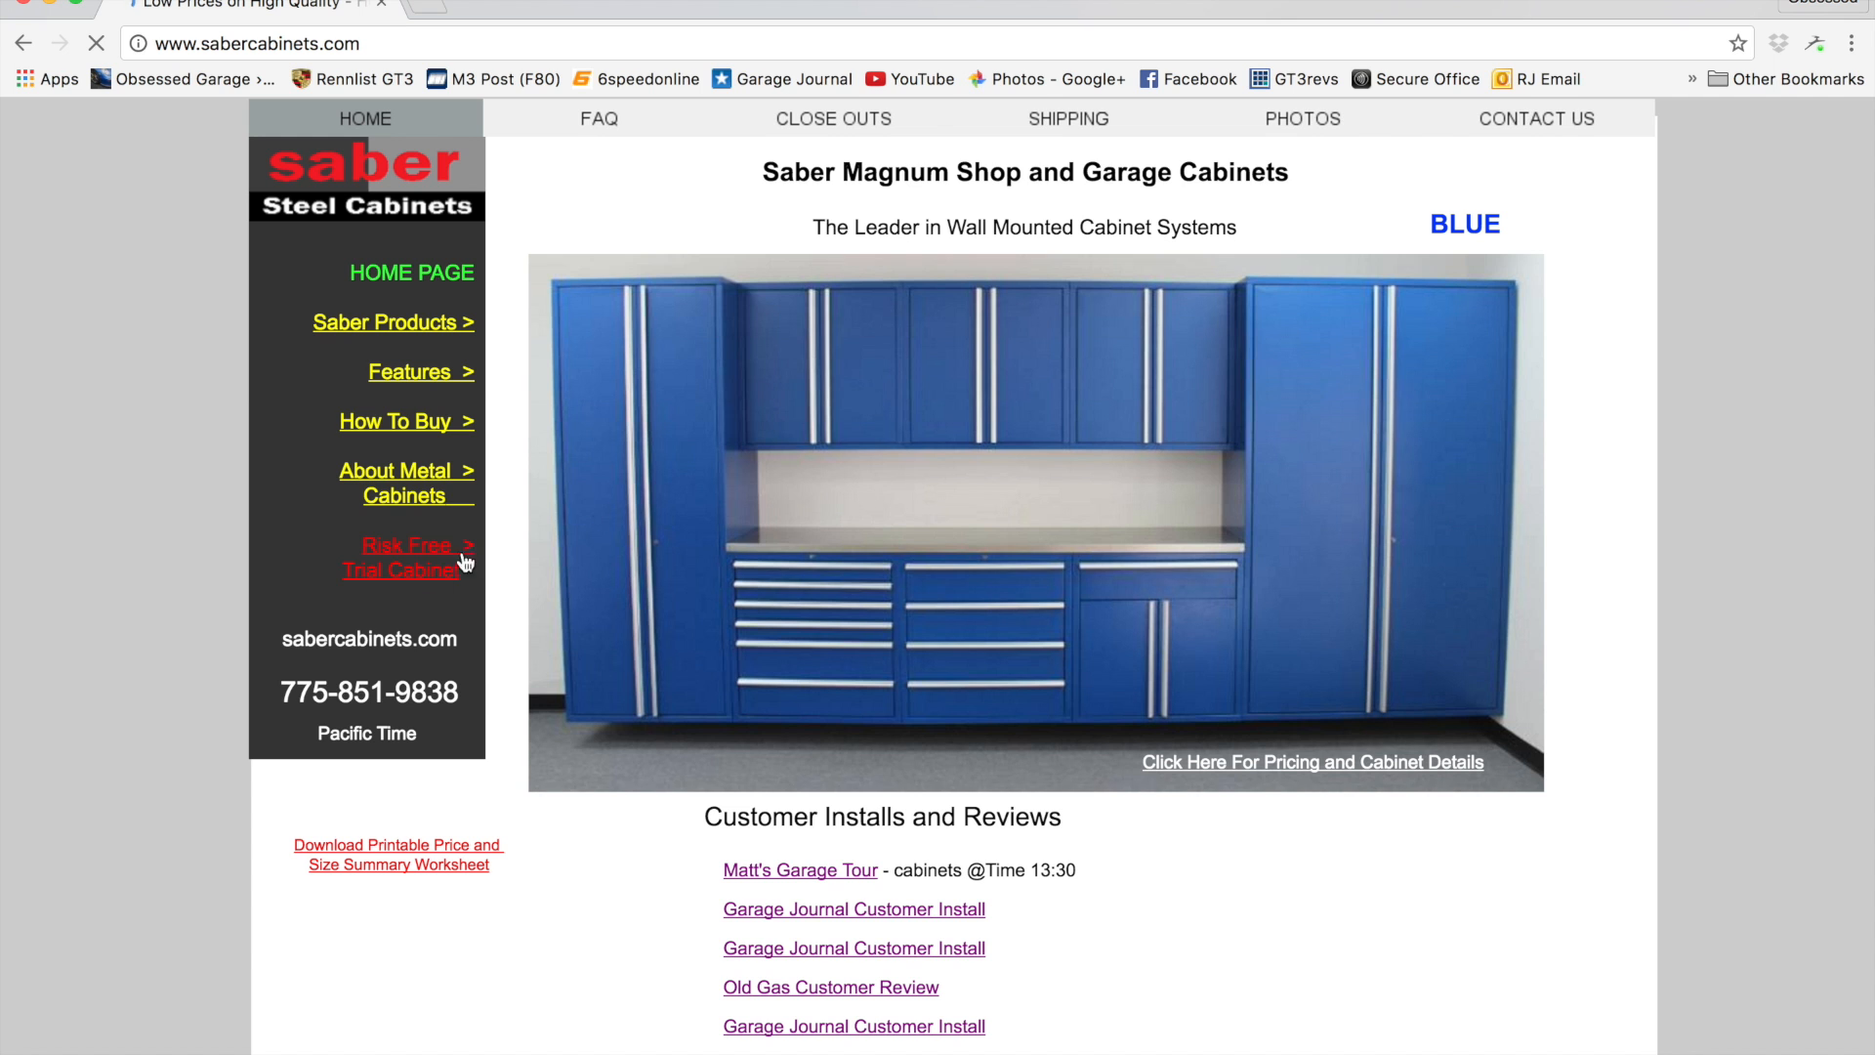
click(440, 332)
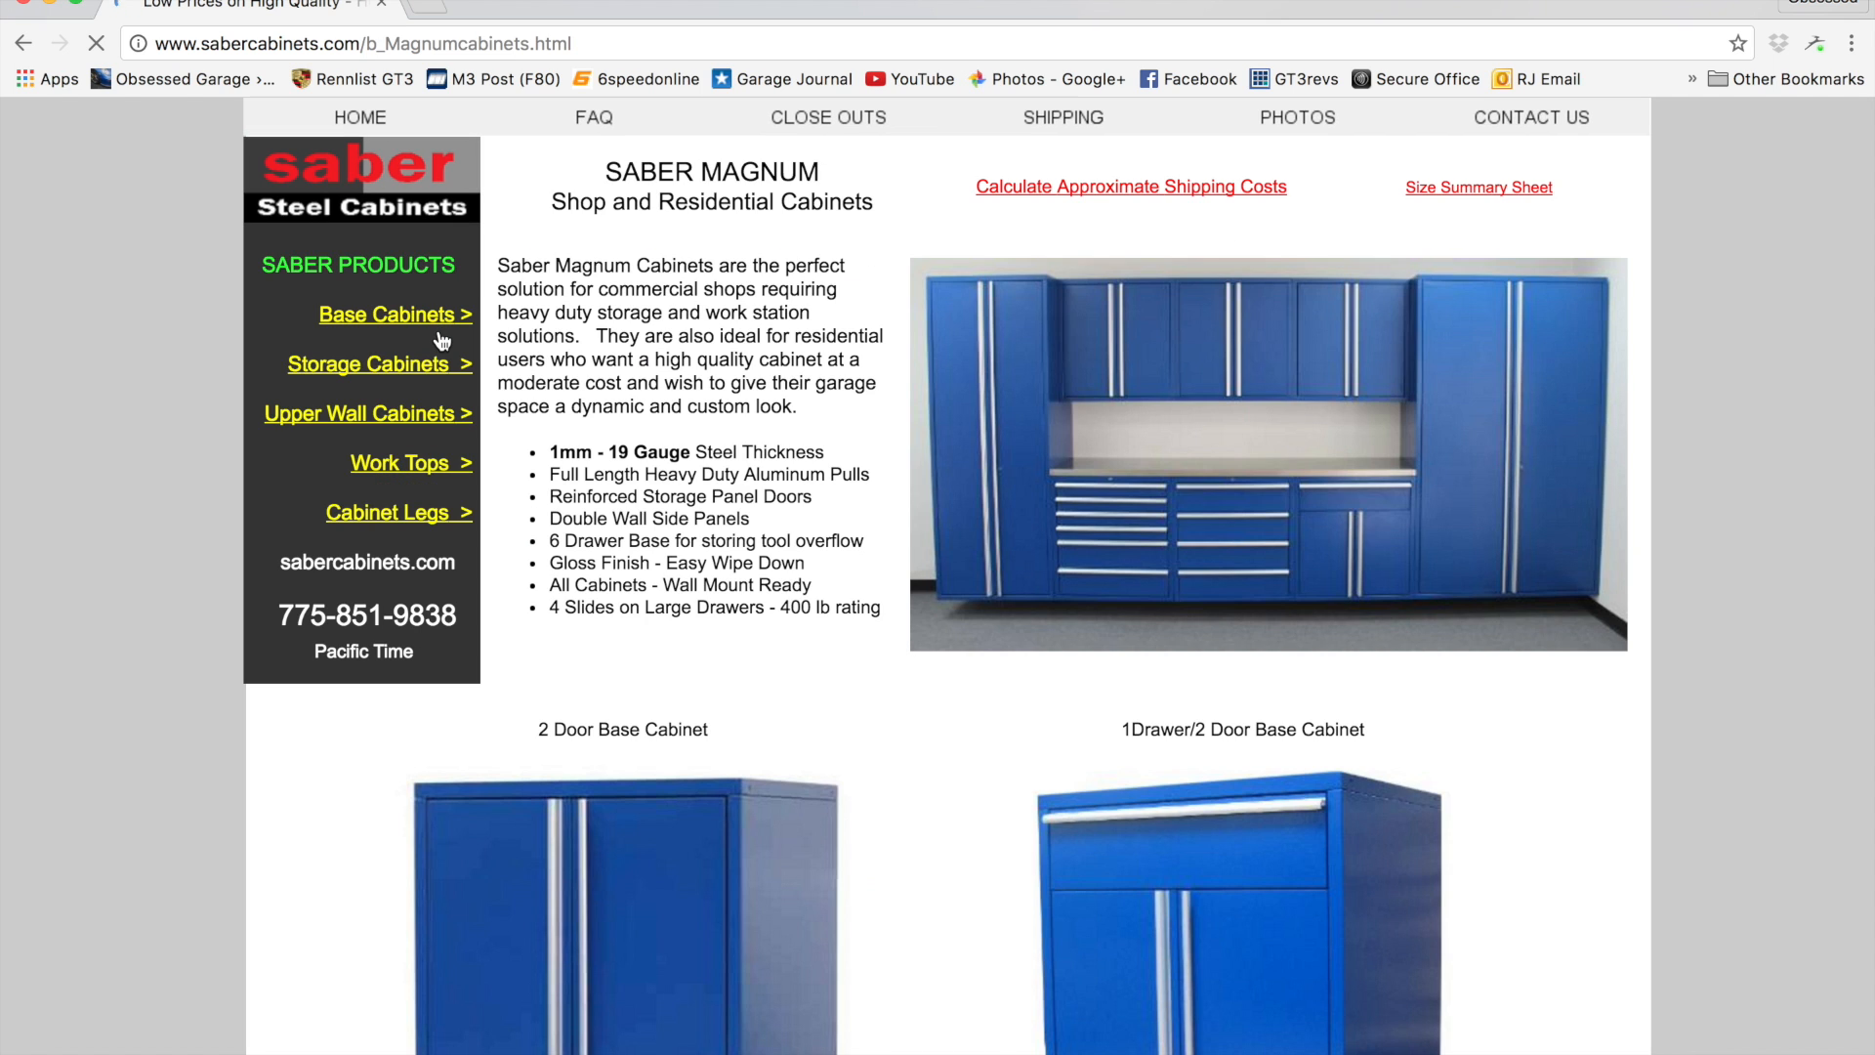
Step: Look through the Saber Magnum base, upper and storage cabinets and work tops with their prices
scroll(703, 552, down, 10)
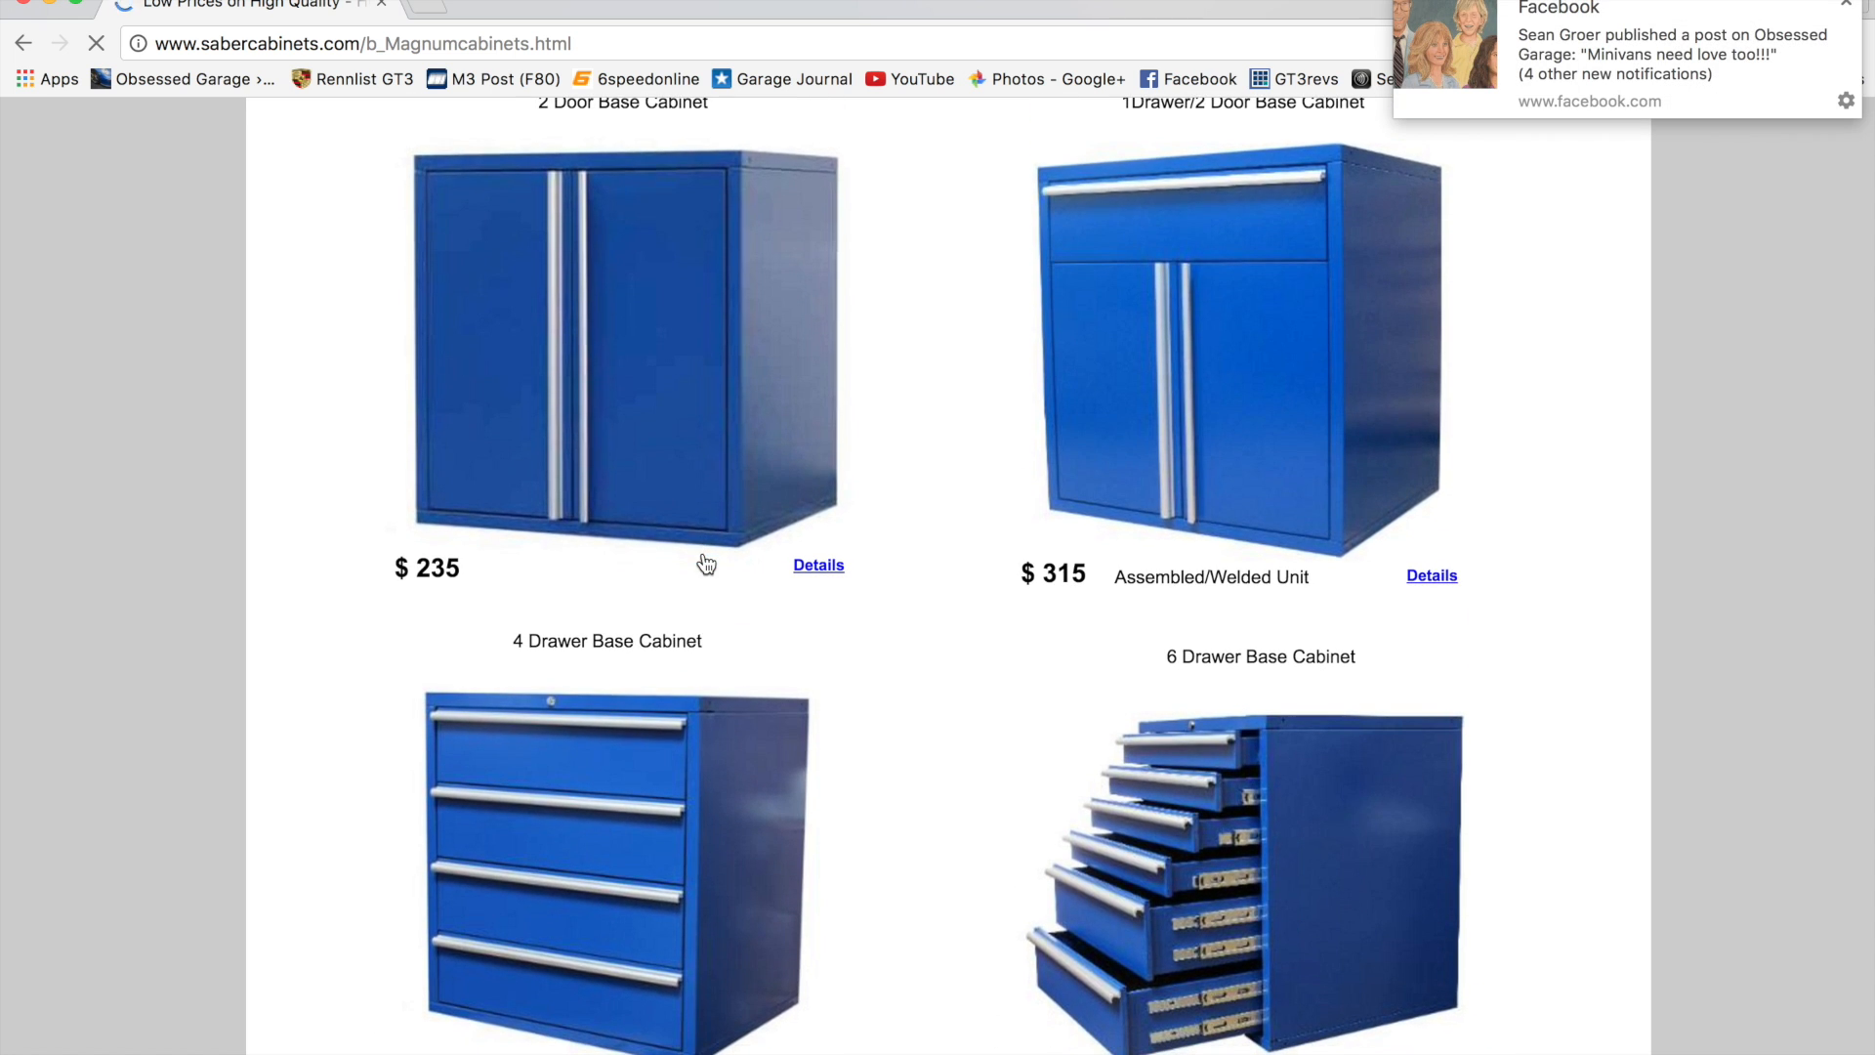
scroll(706, 564, down, 12)
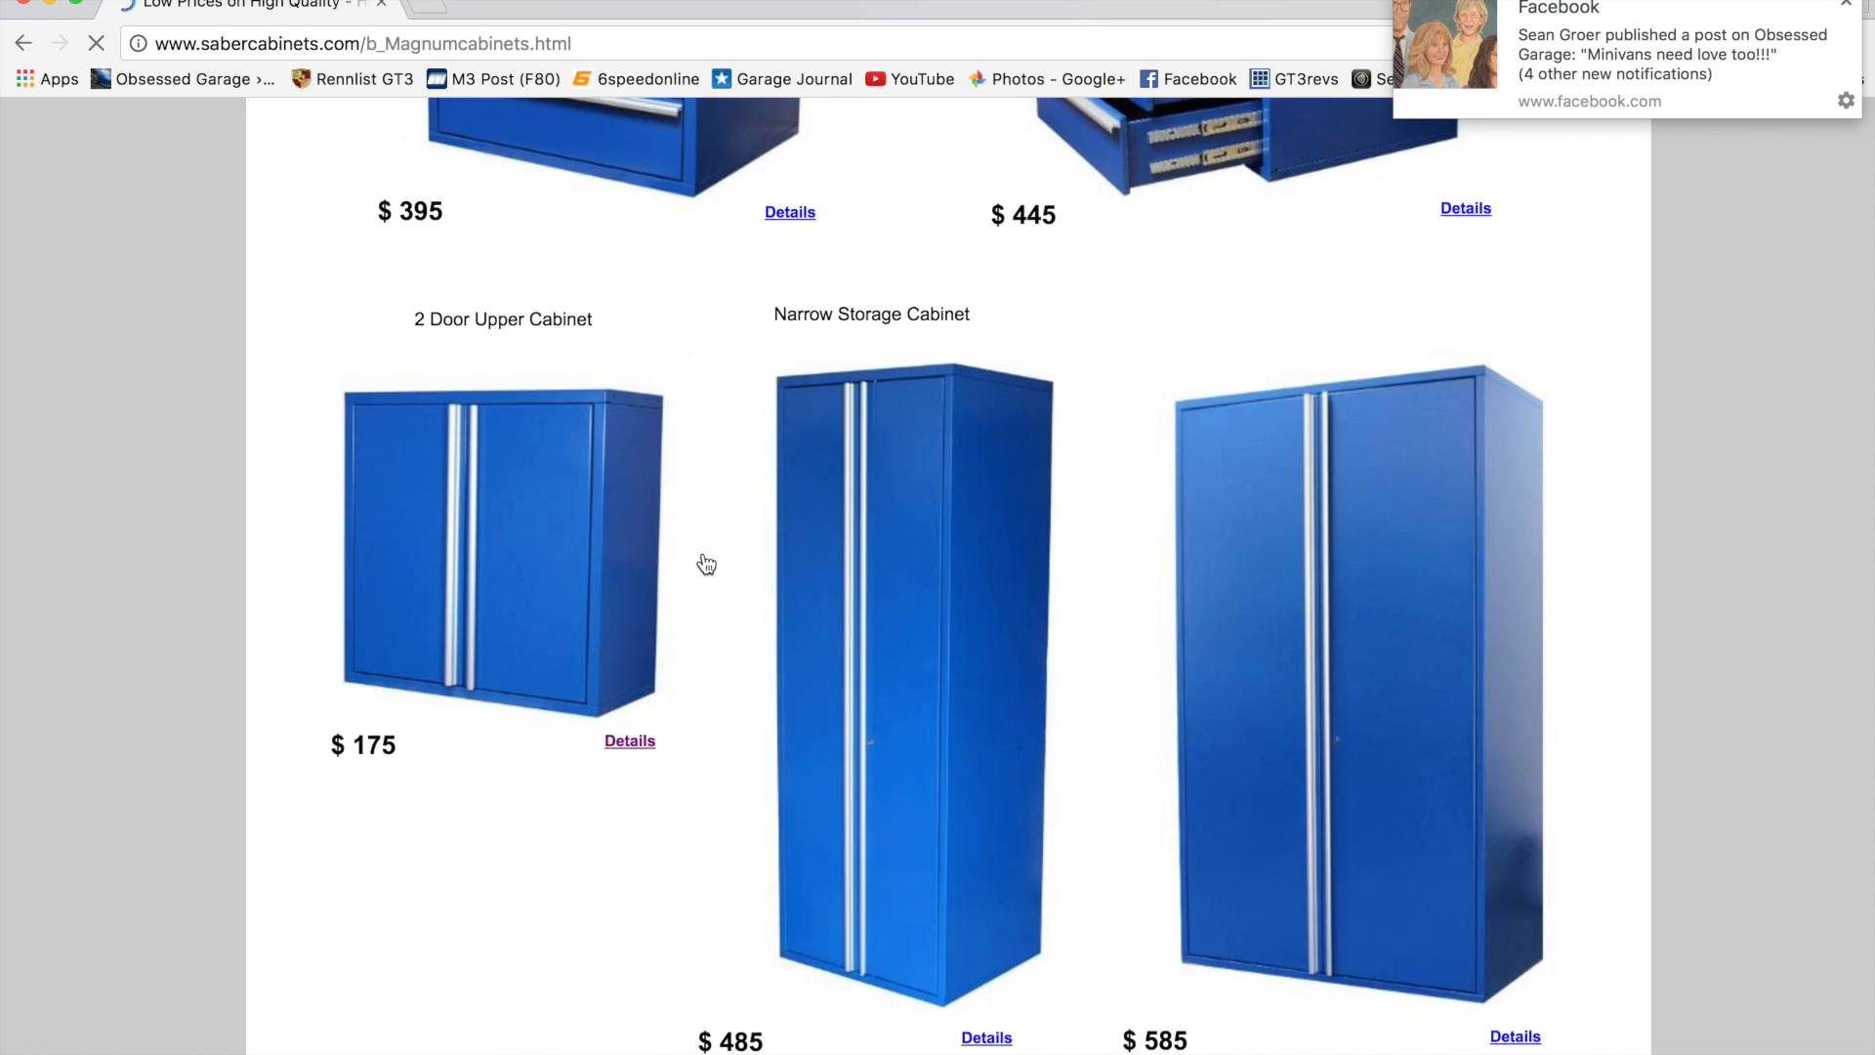
scroll(702, 569, down, 4)
scroll(702, 569, up, 11)
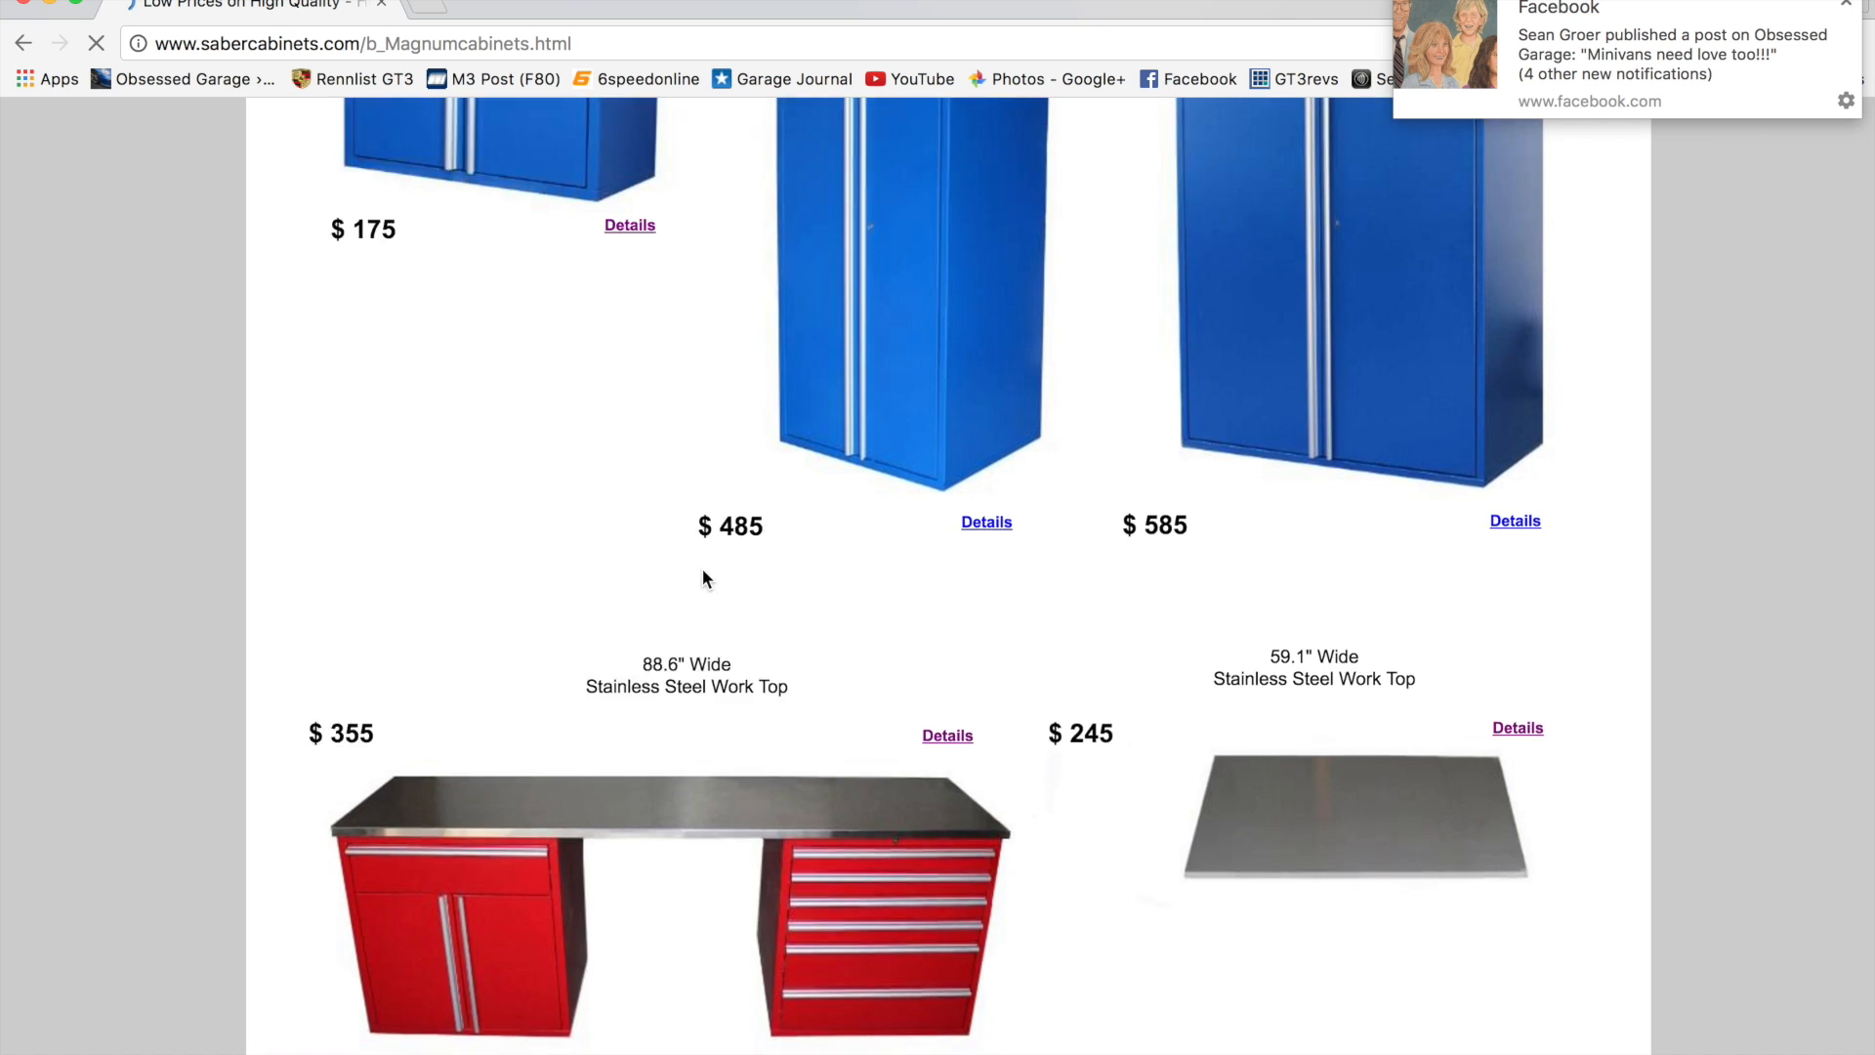
scroll(701, 570, up, 5)
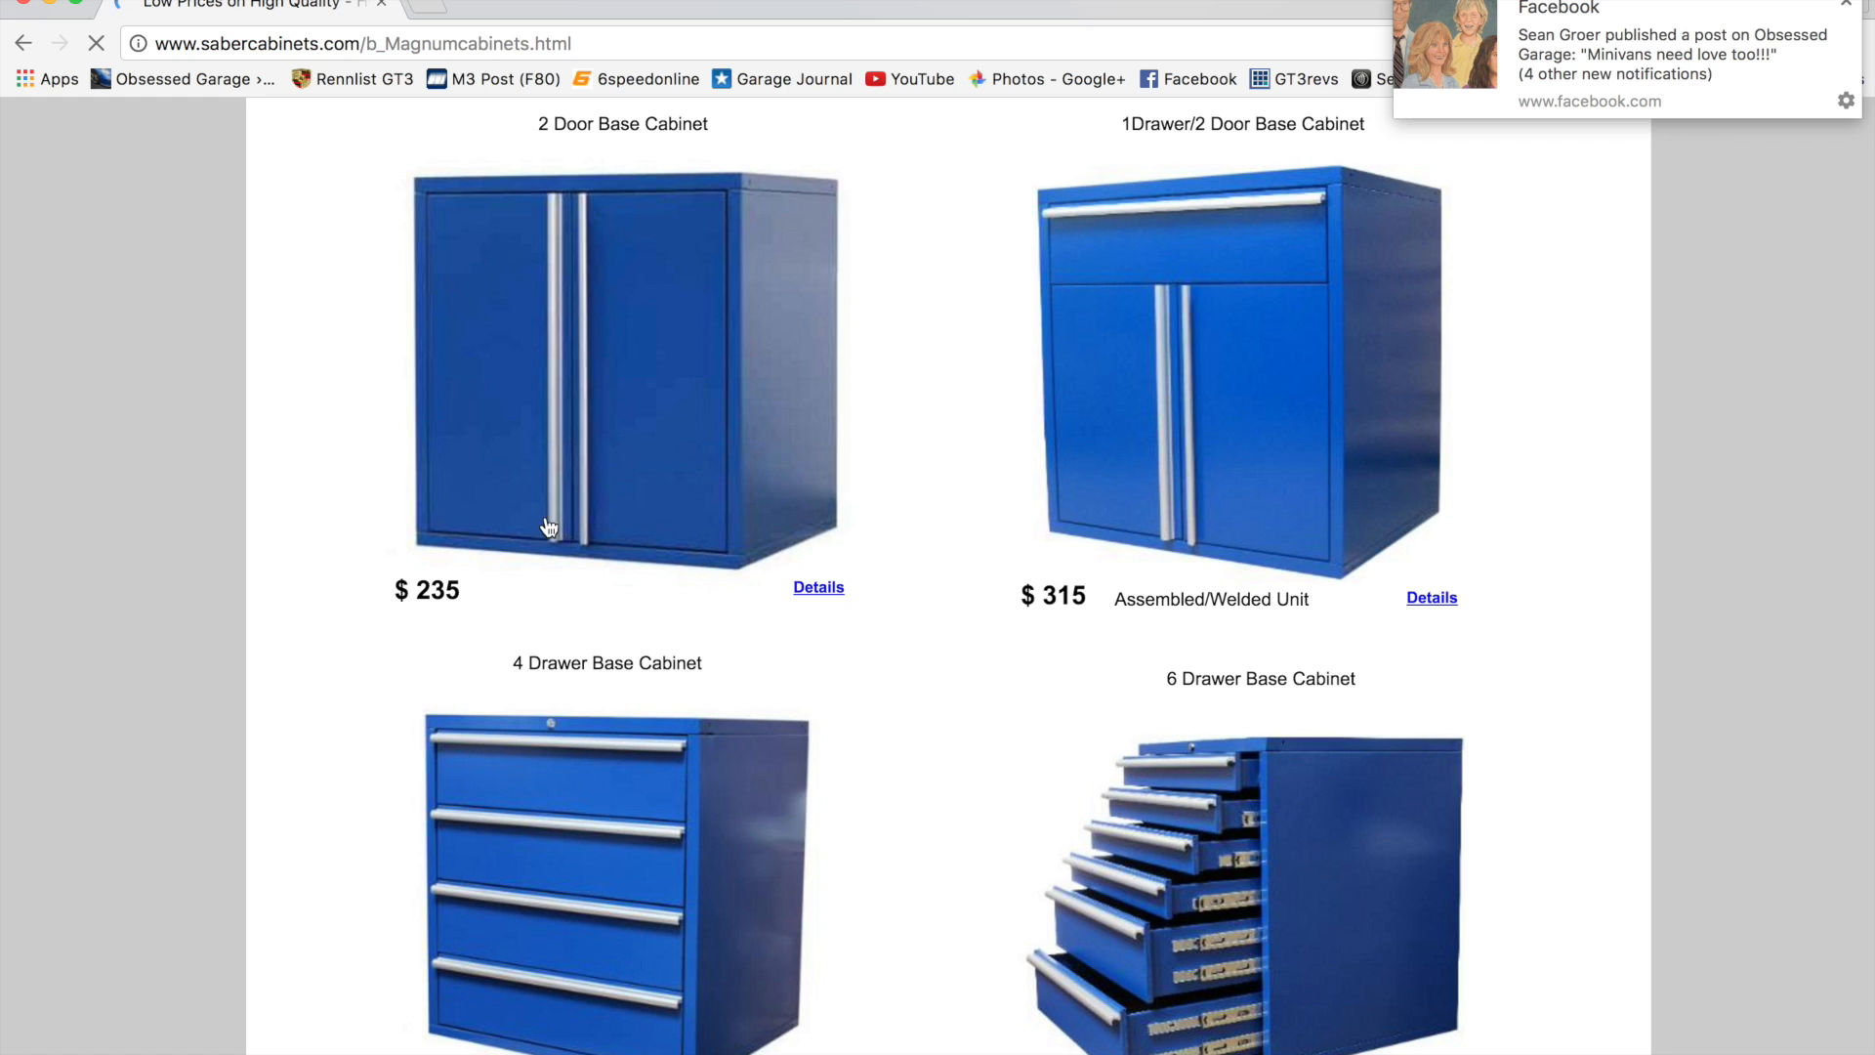
click(1844, 6)
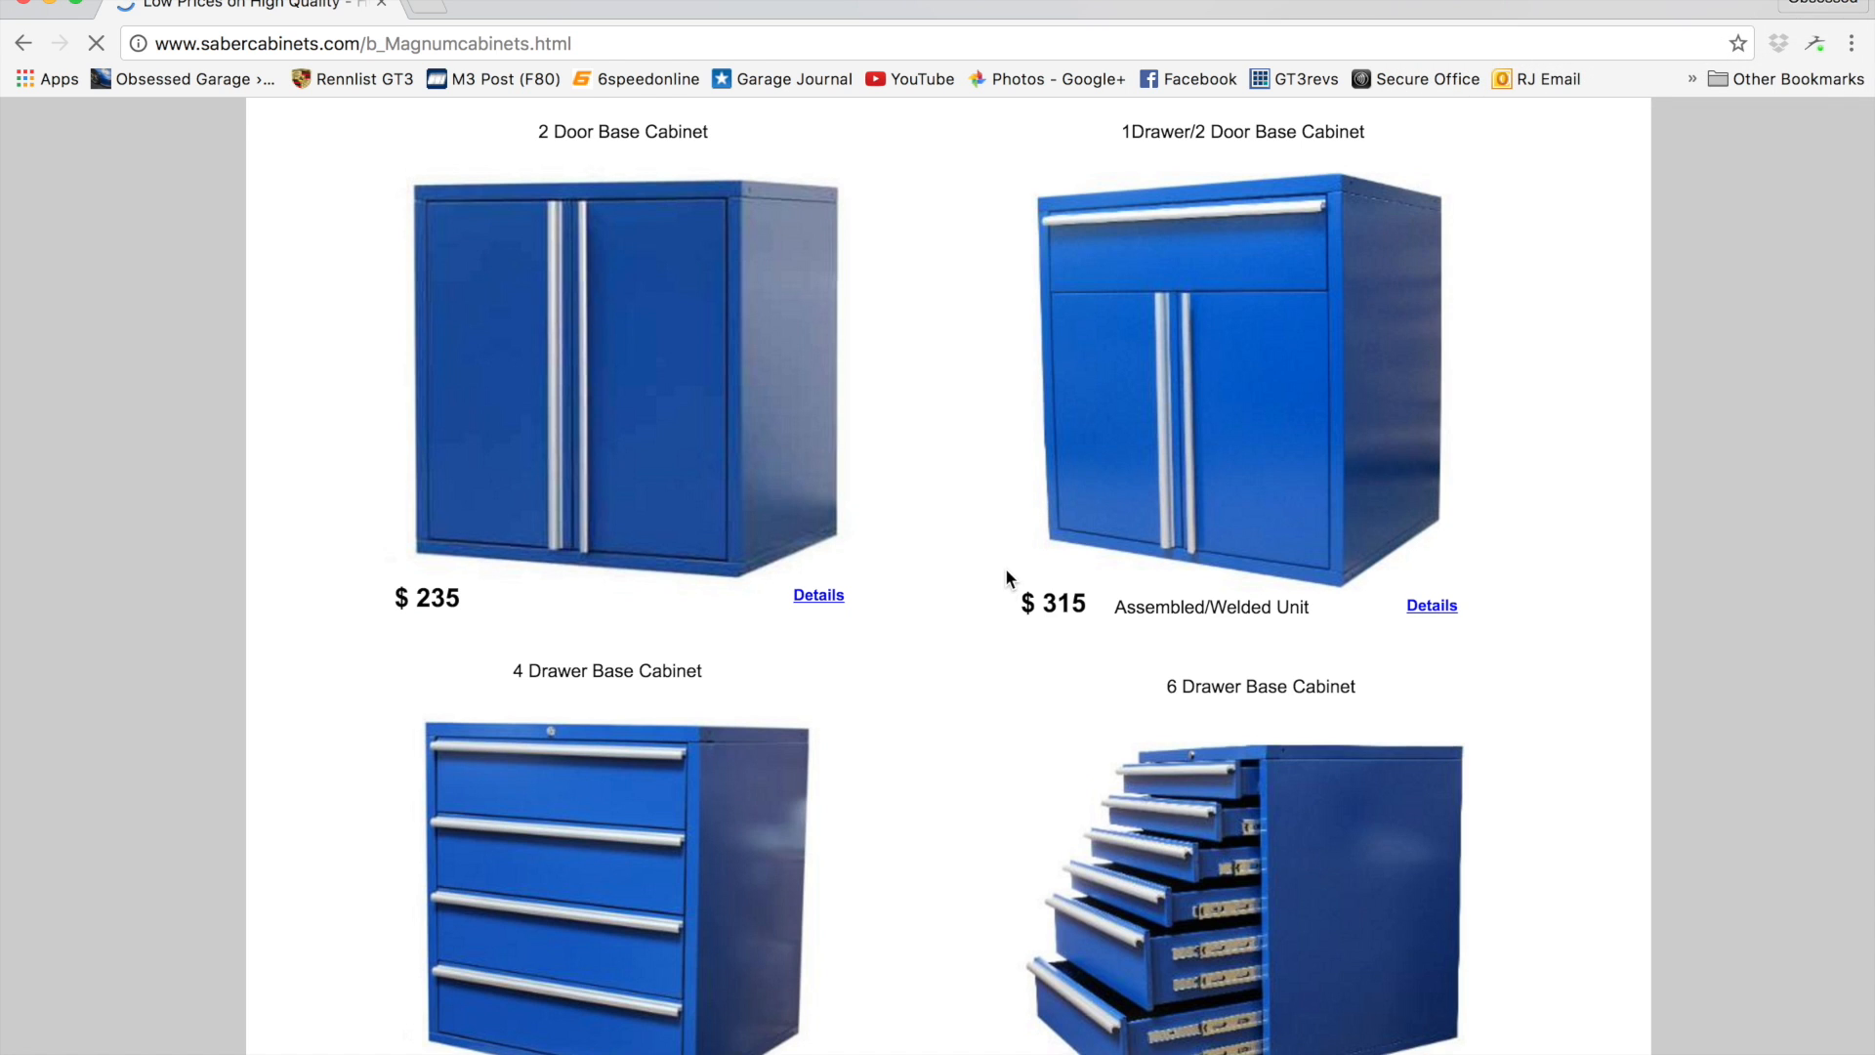
scroll(1005, 572, up, 6)
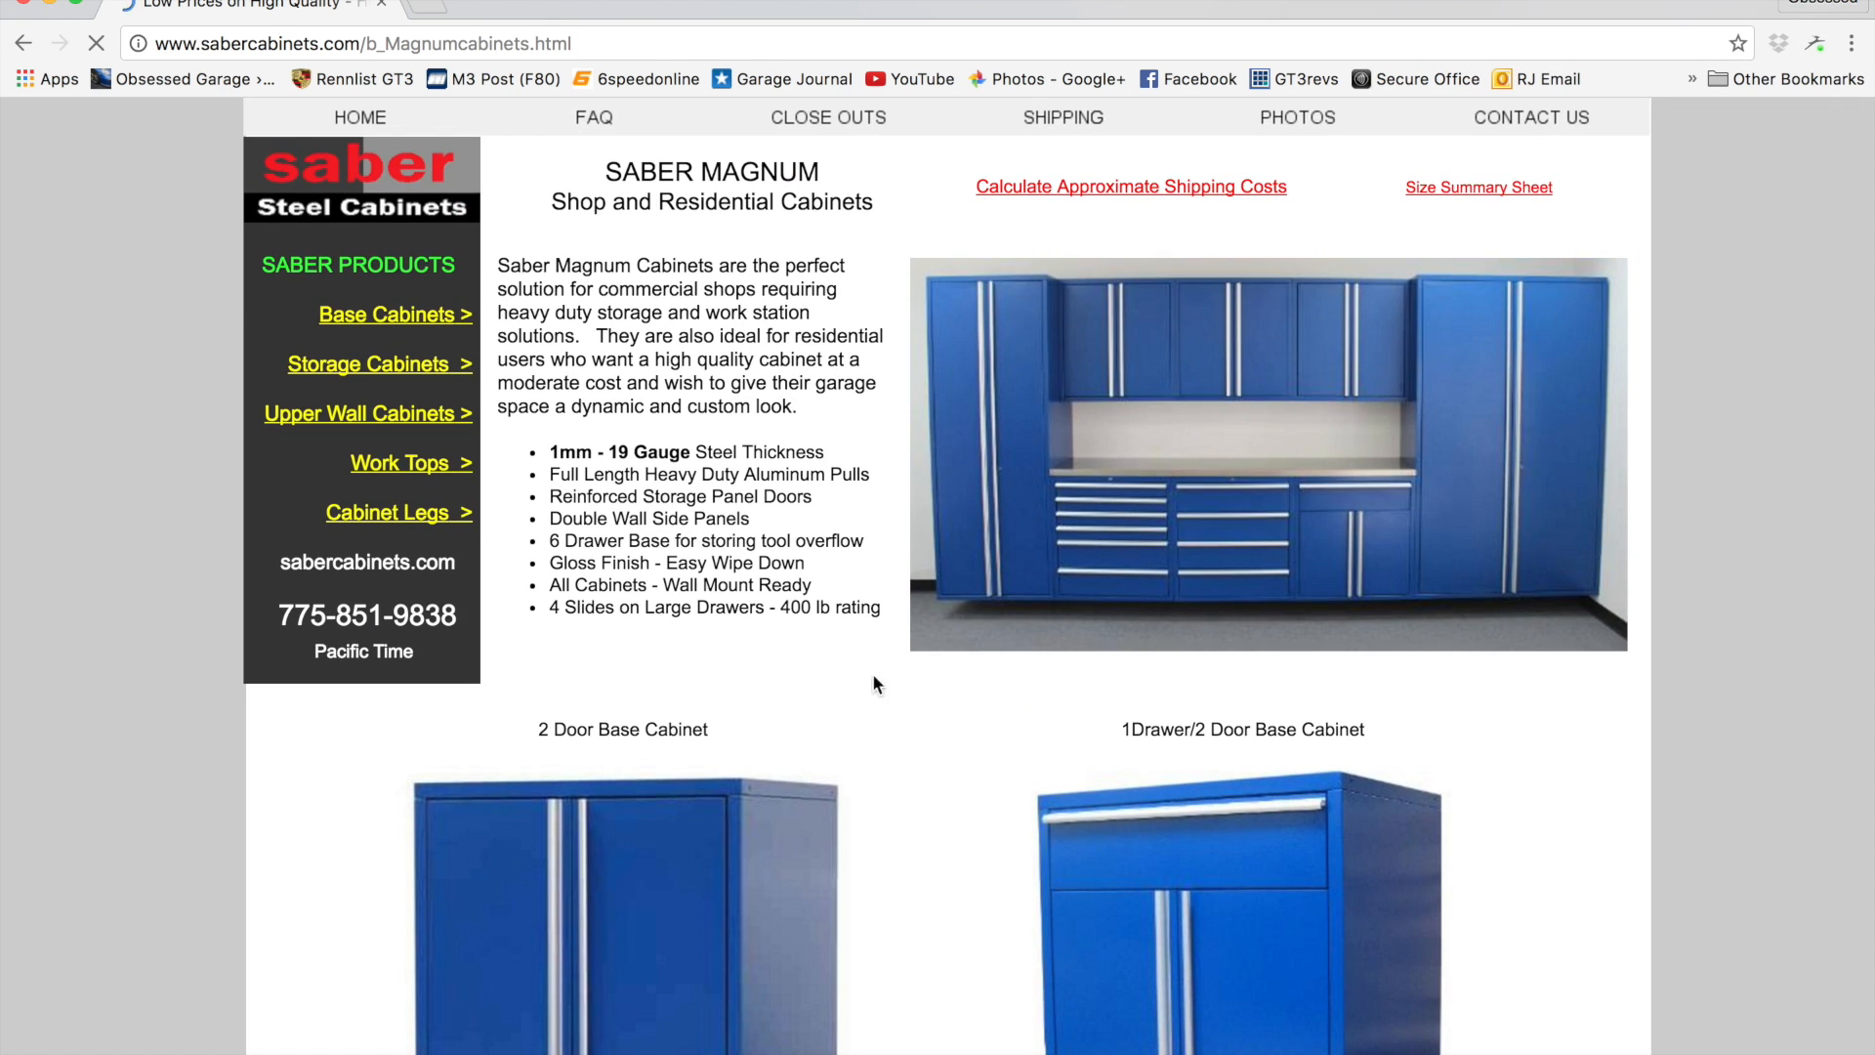
scroll(1045, 709, down, 3)
scroll(1064, 488, up, 3)
click(418, 2)
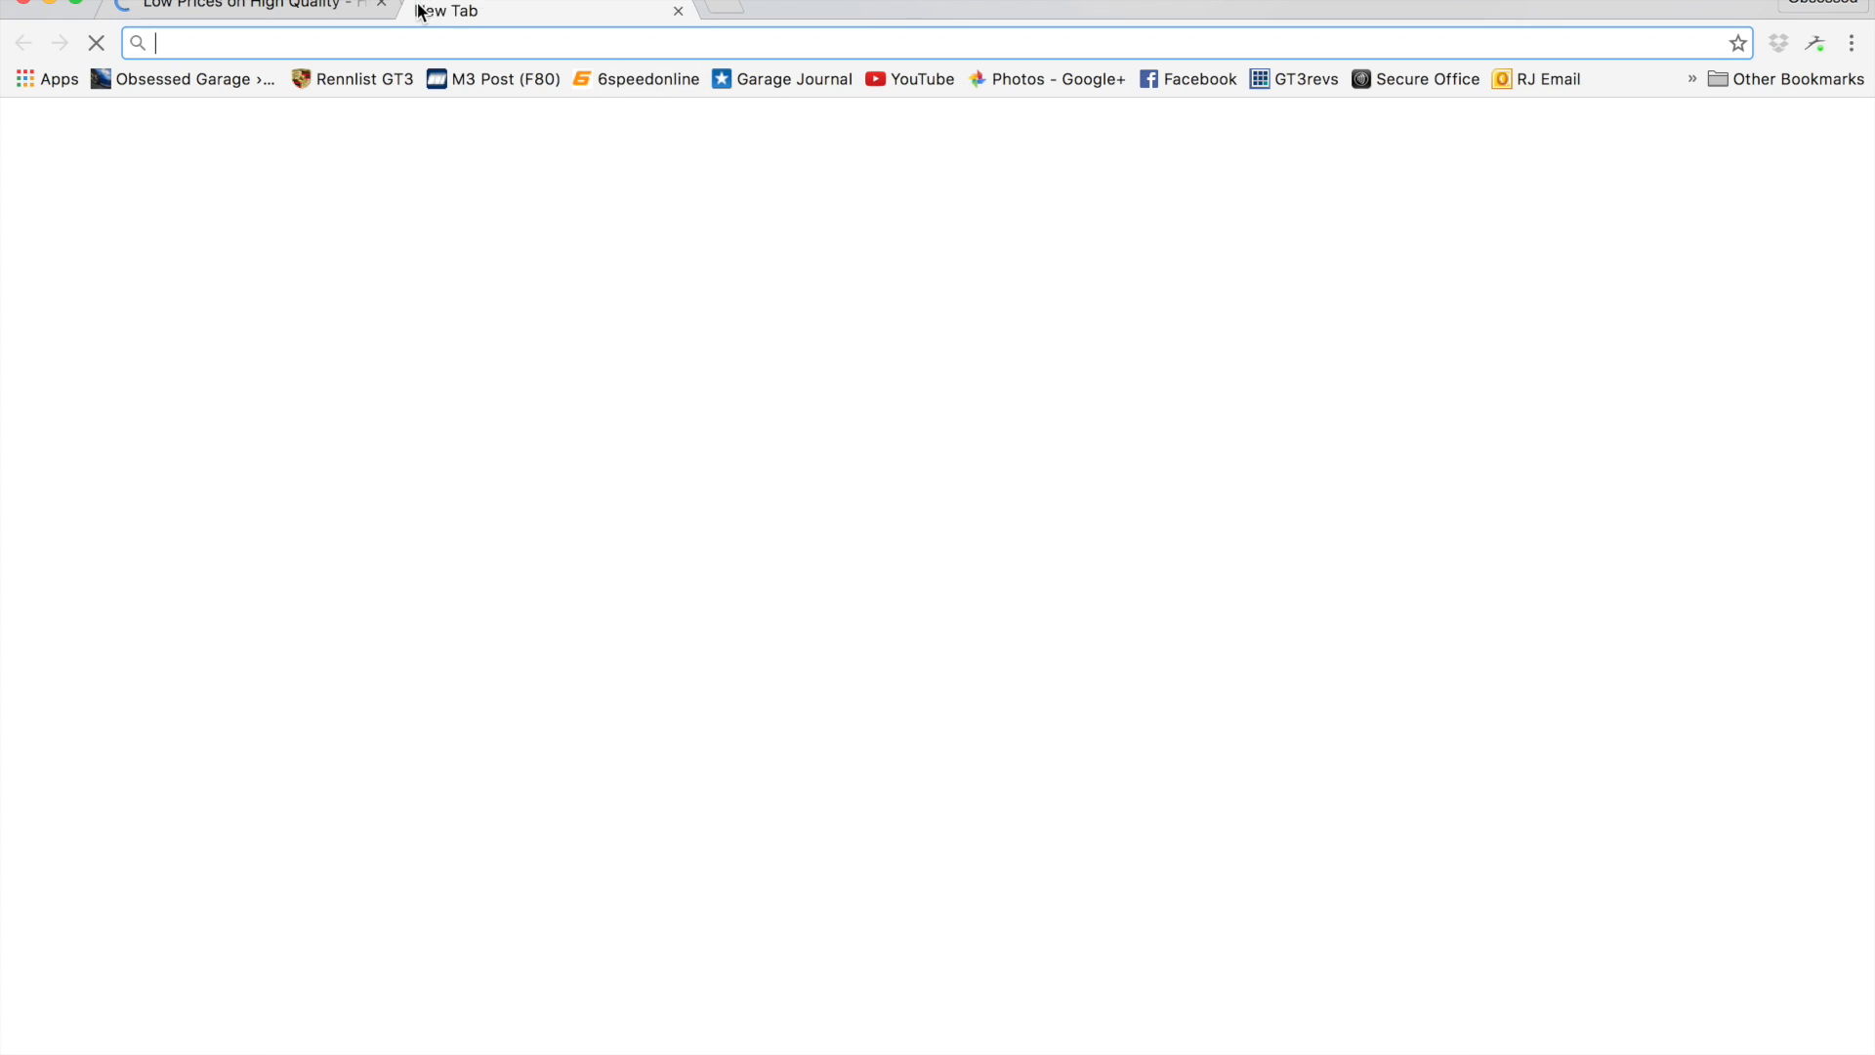
text(www.o)
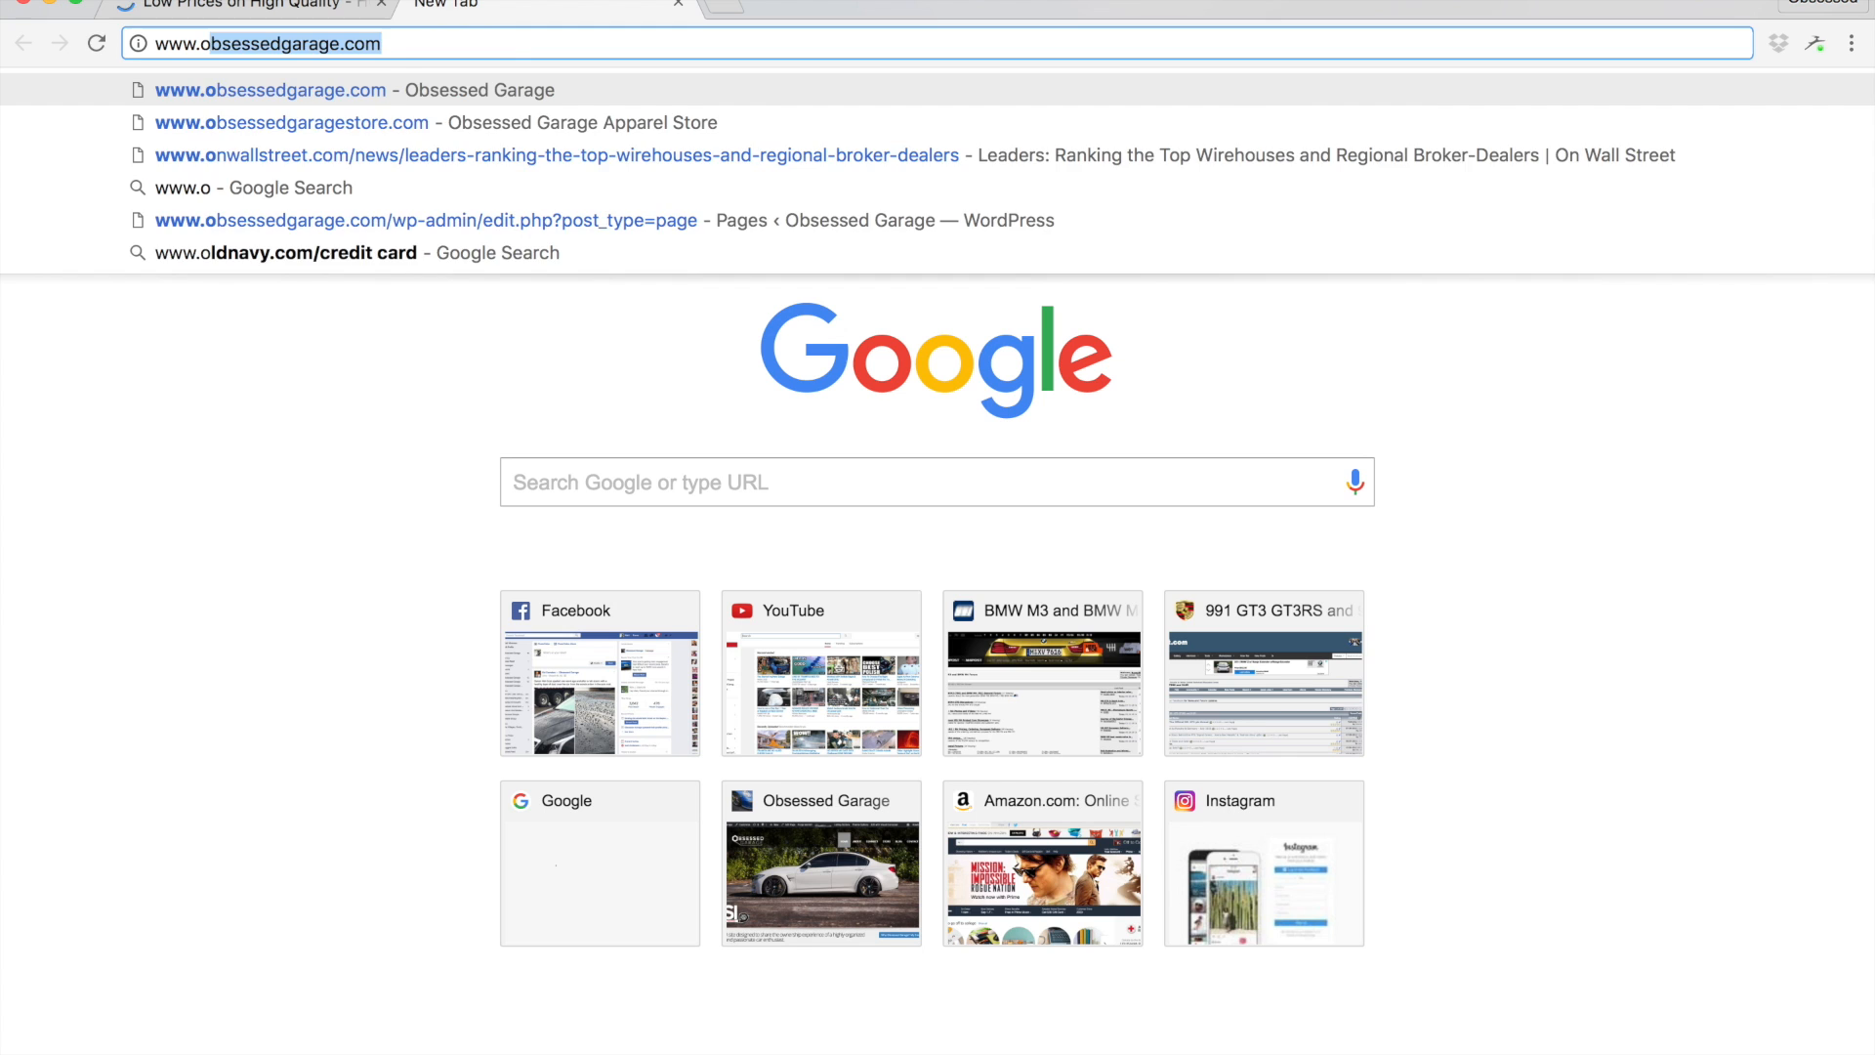
key(Return)
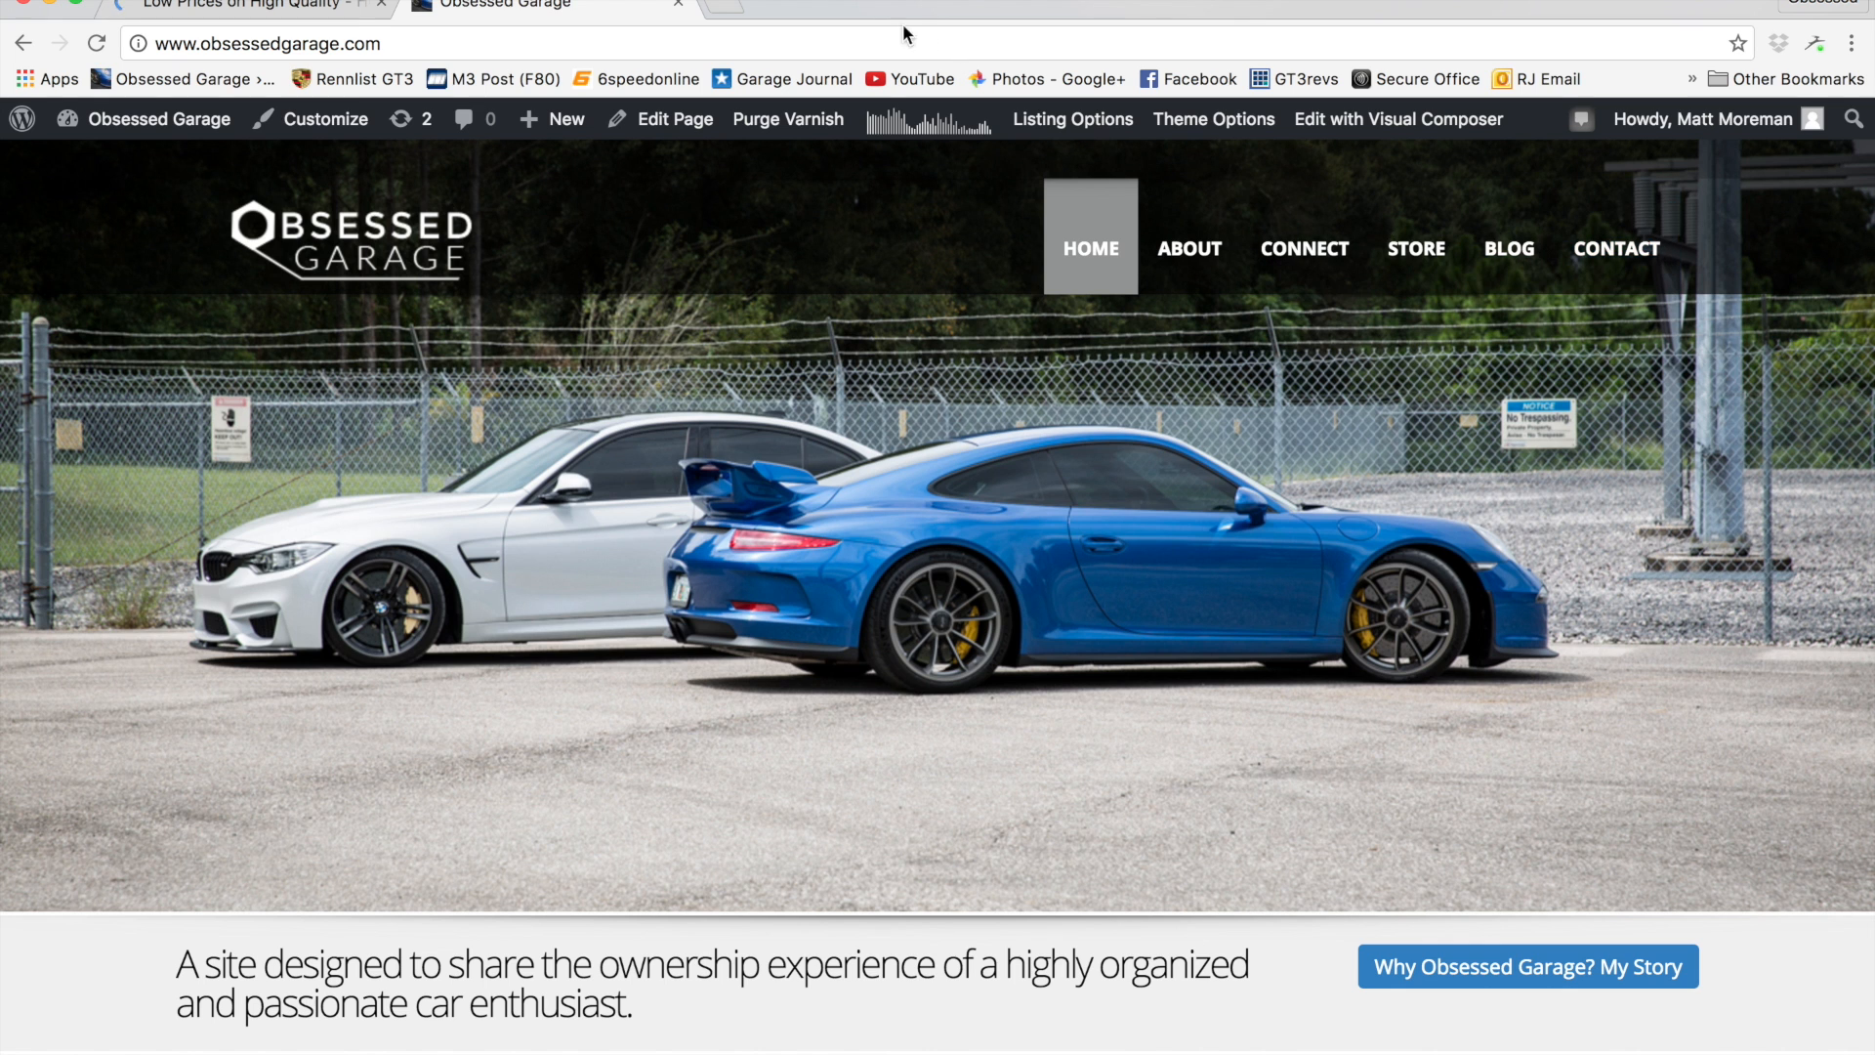
Step: Return to the Saber Magnum products page and compare the base, upper and storage cabinet models
click(274, 10)
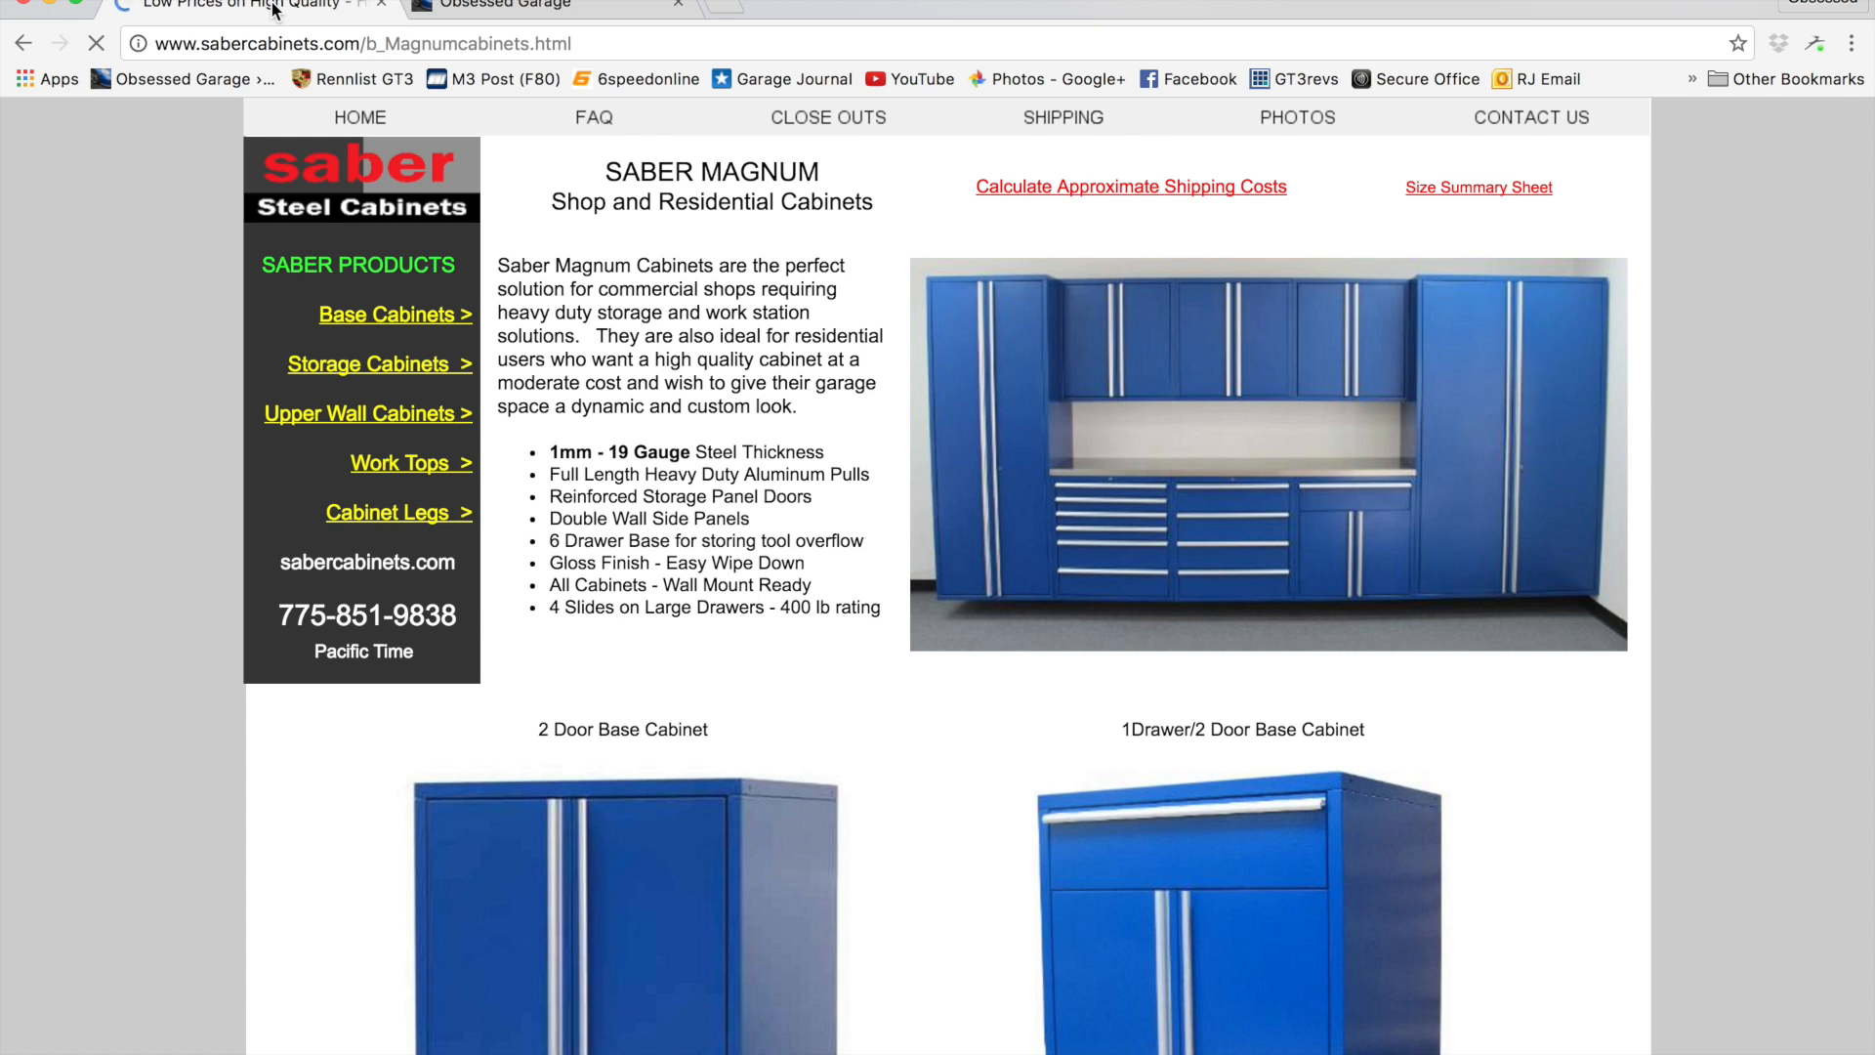
scroll(772, 644, down, 10)
scroll(797, 664, down, 10)
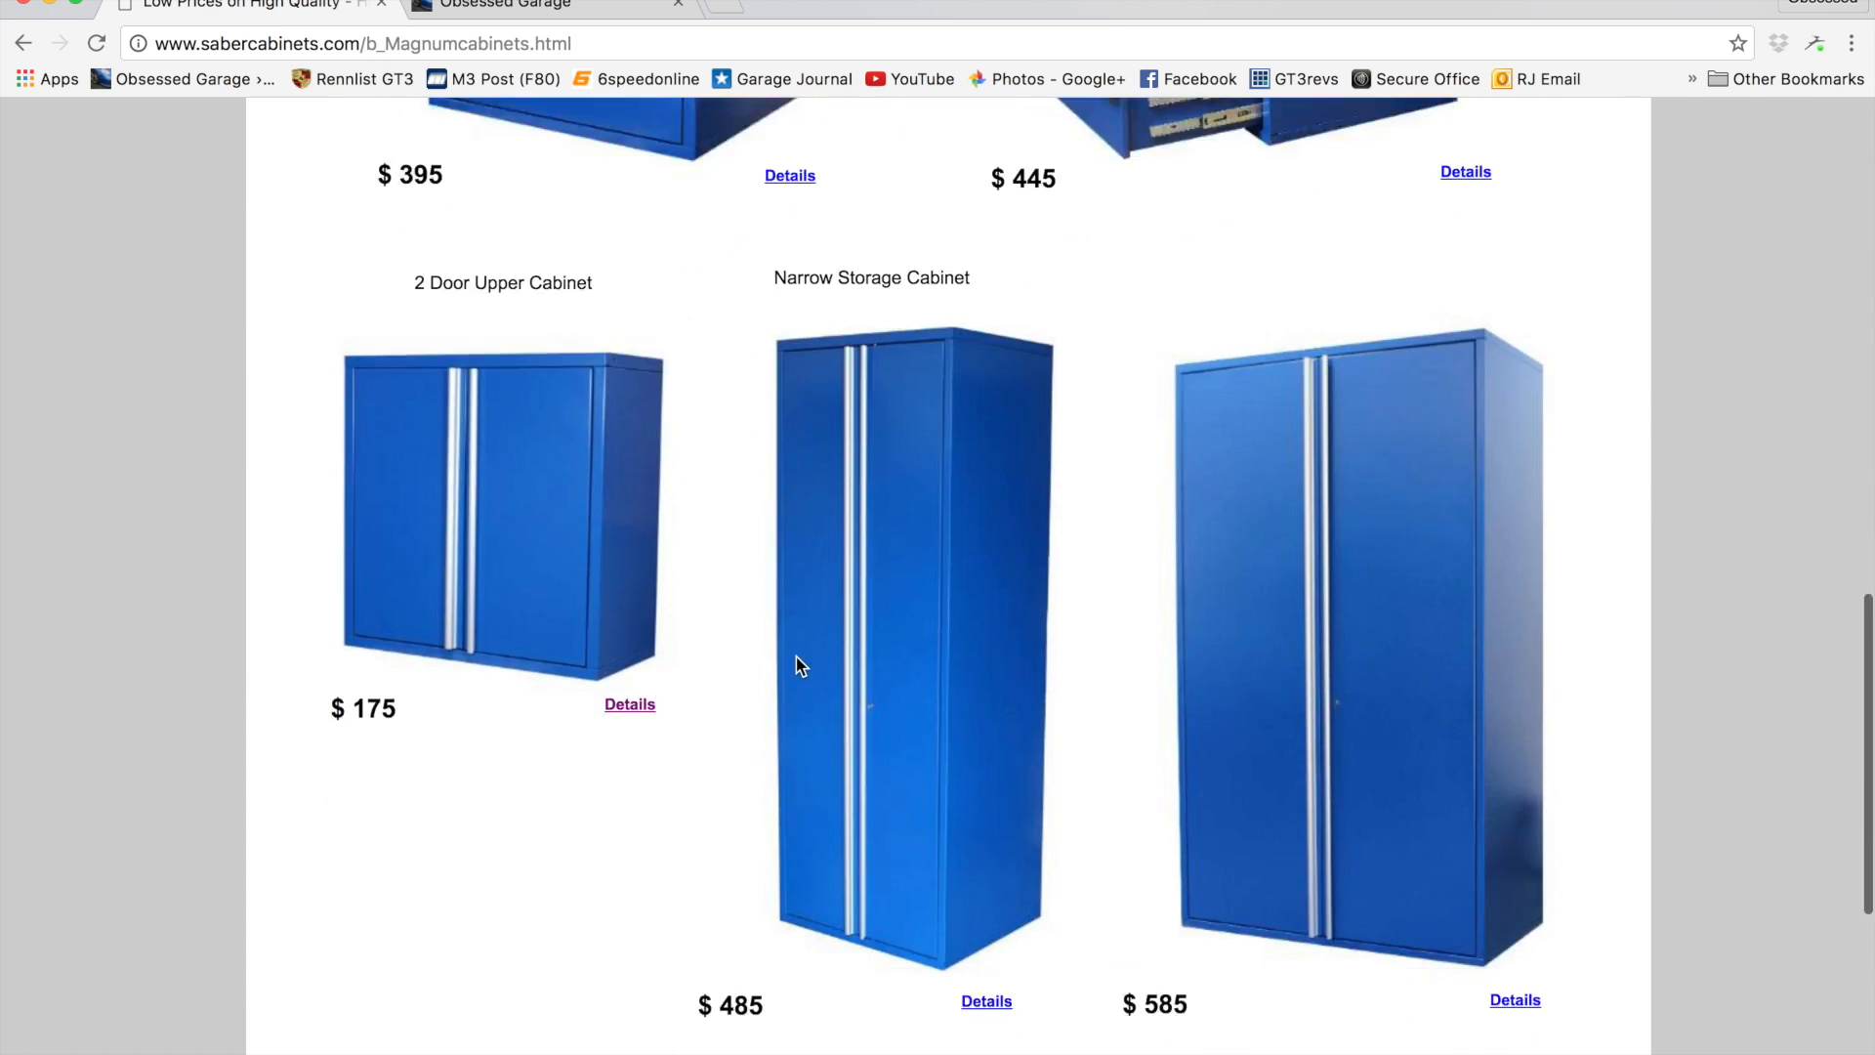
scroll(796, 664, up, 10)
scroll(797, 666, up, 10)
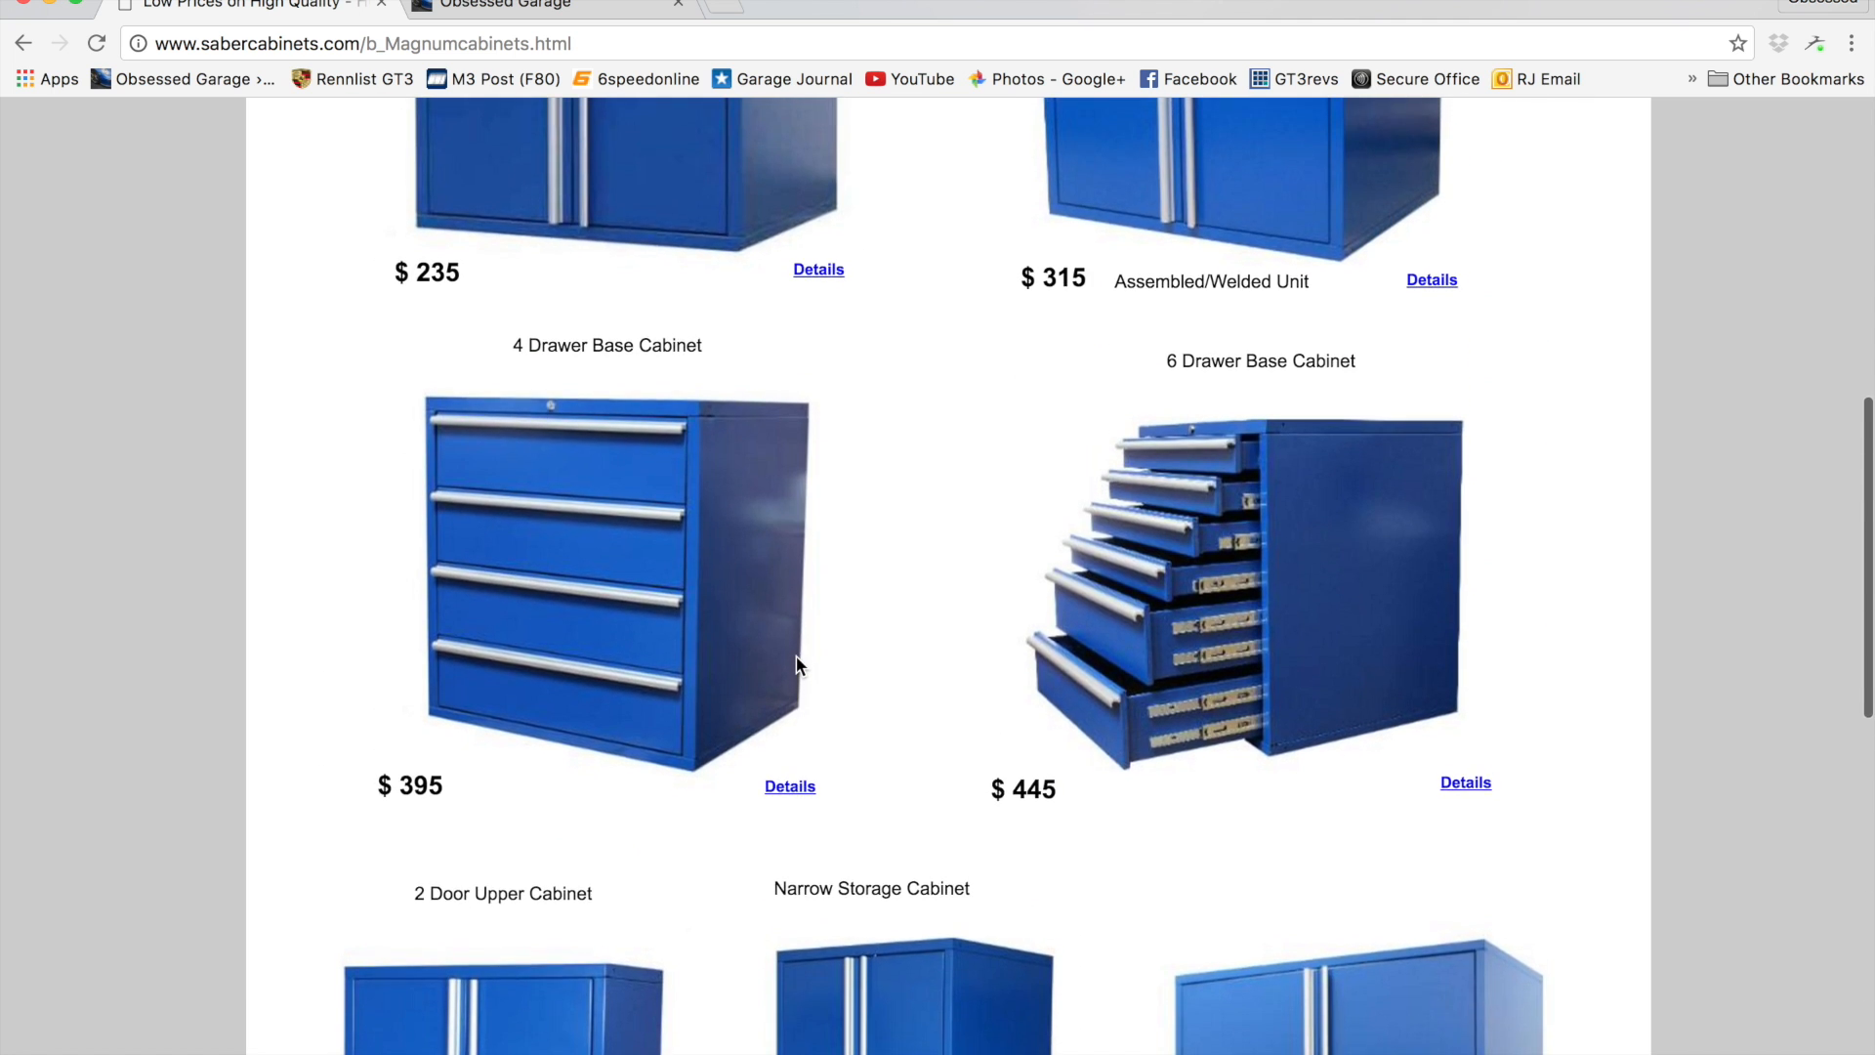
scroll(797, 658, up, 1)
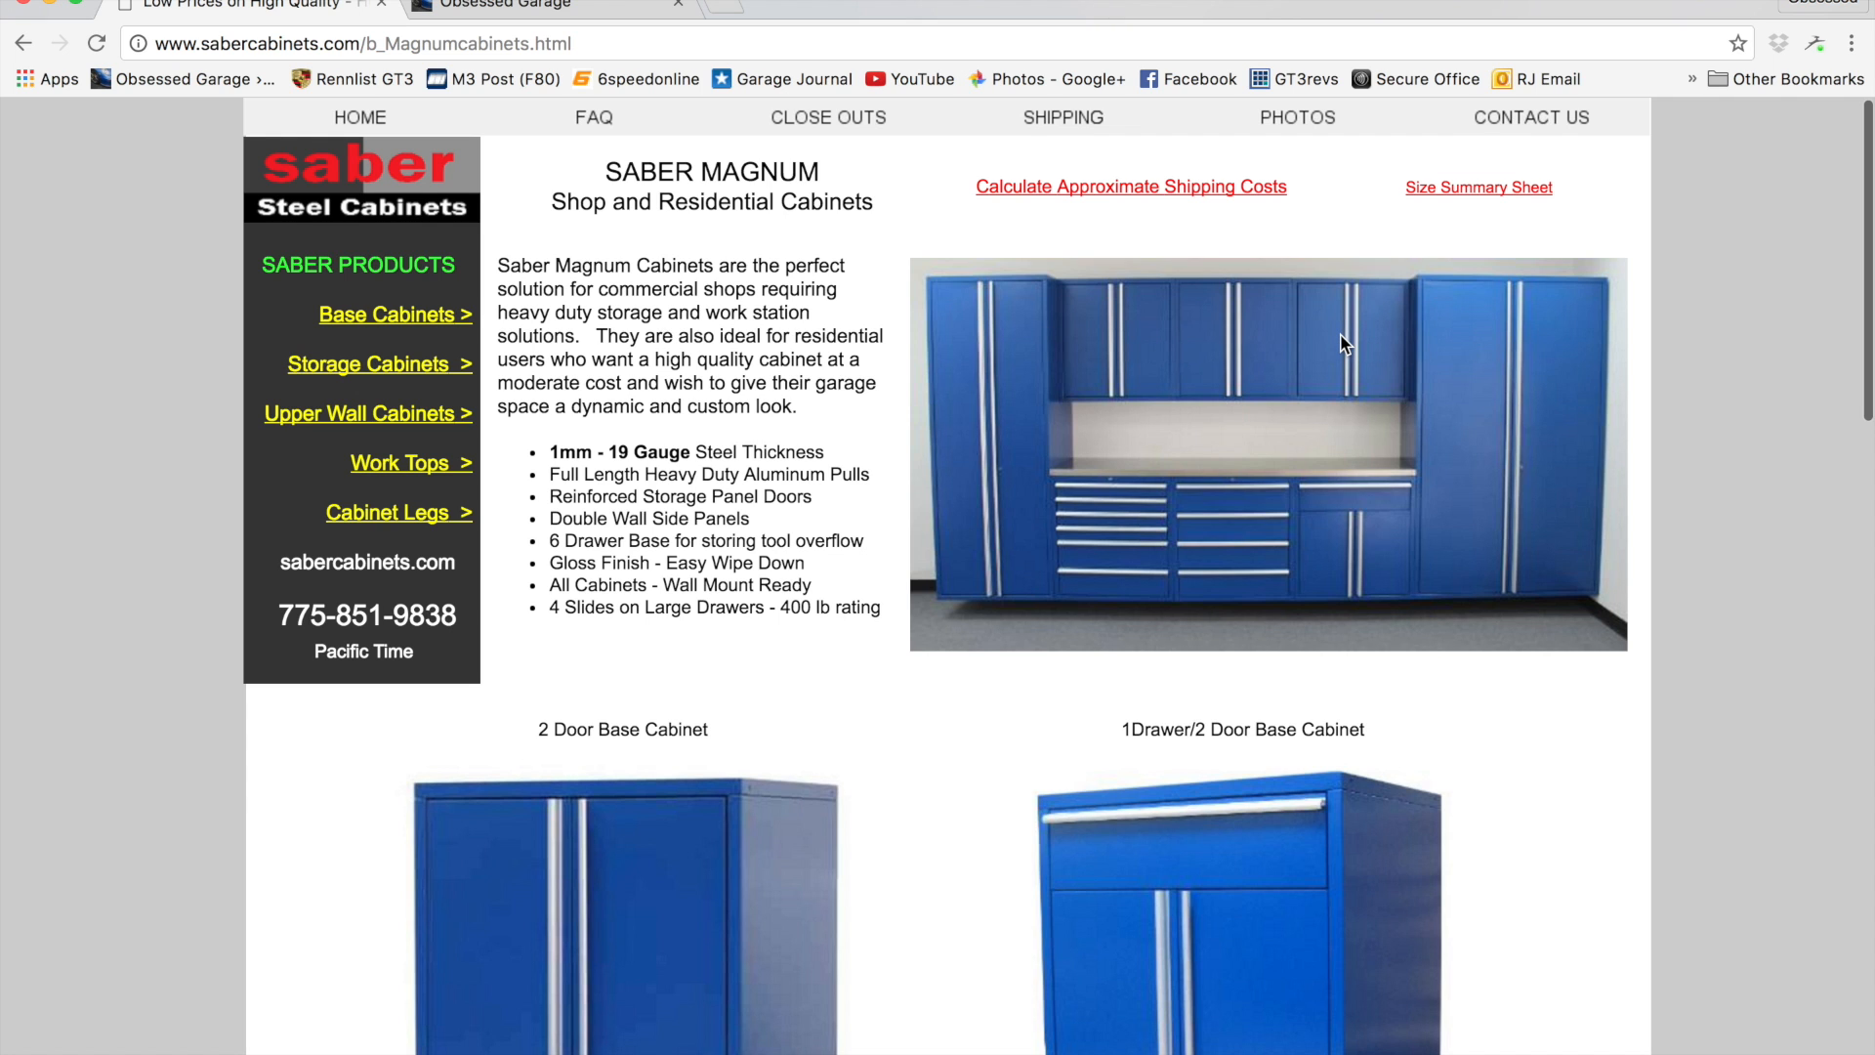
Step: Open the Saber Magnum storage cabinets page and check the outside dimensions of the Narrow Storage cabinet
scroll(1050, 466, down, 20)
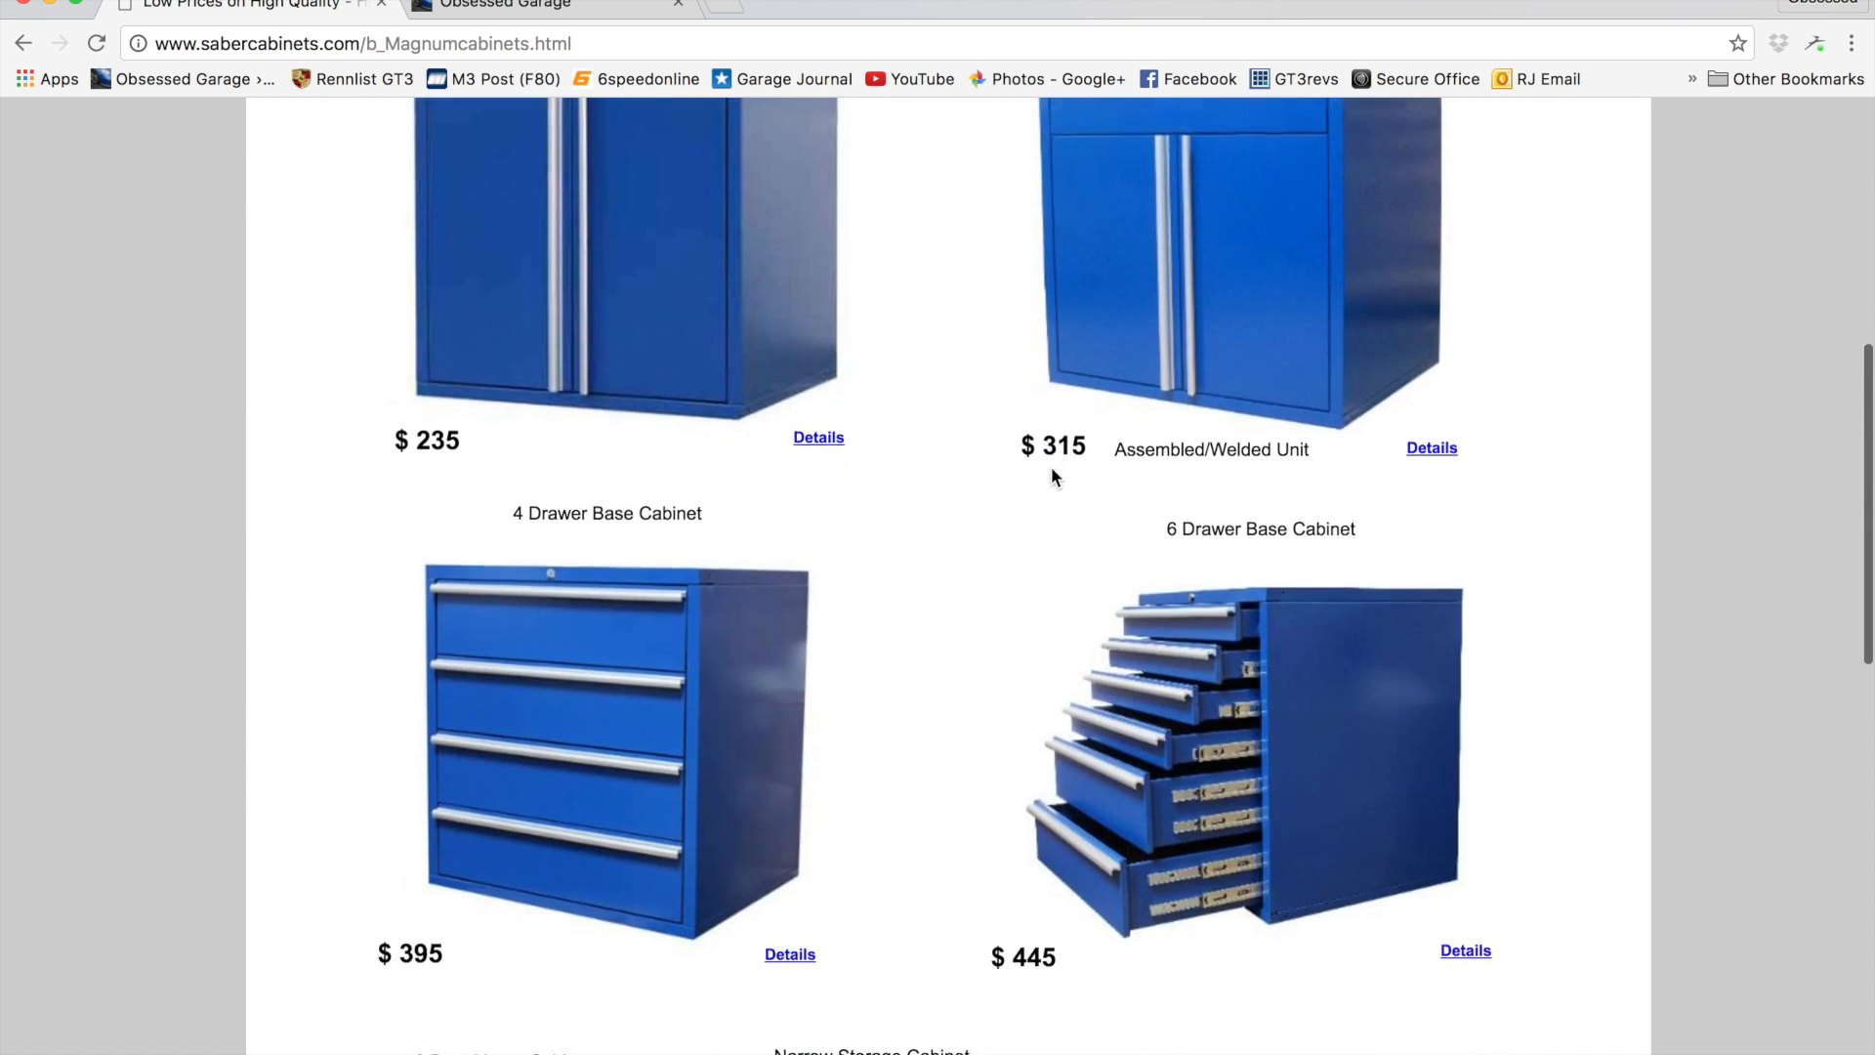
scroll(1051, 465, up, 4)
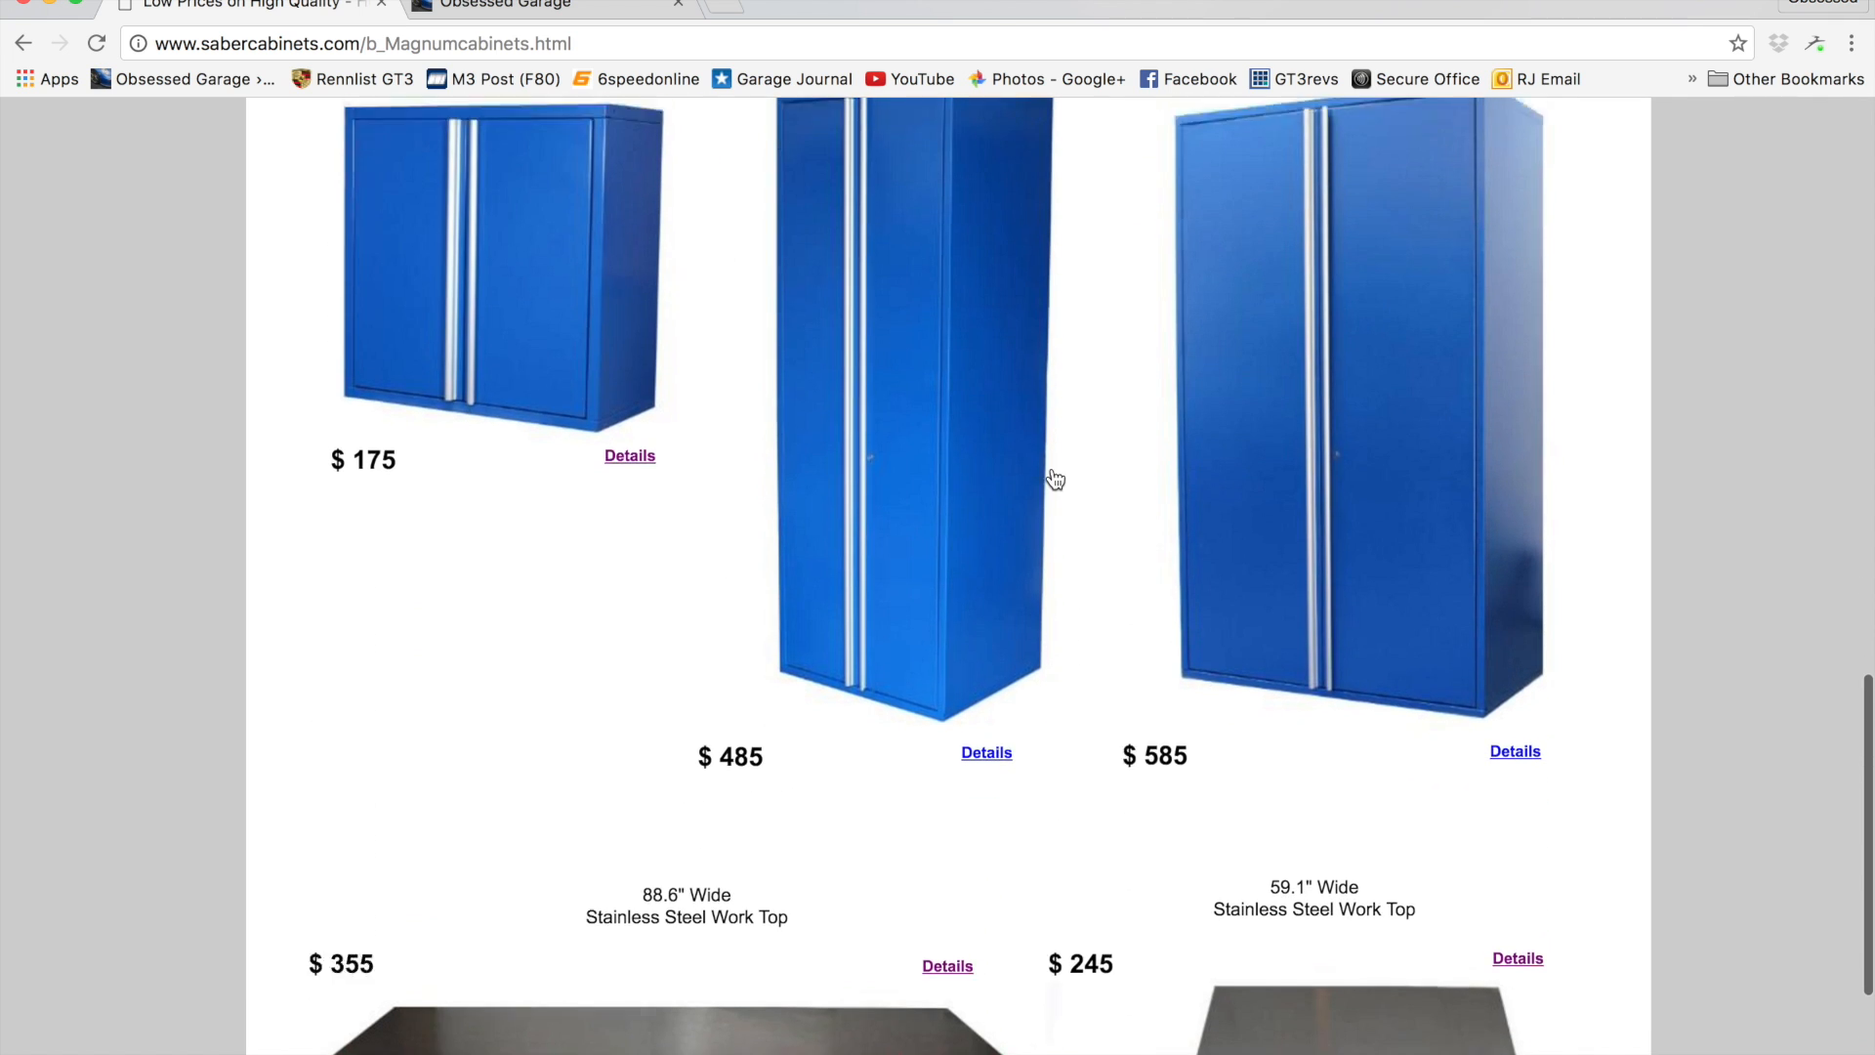
click(1446, 678)
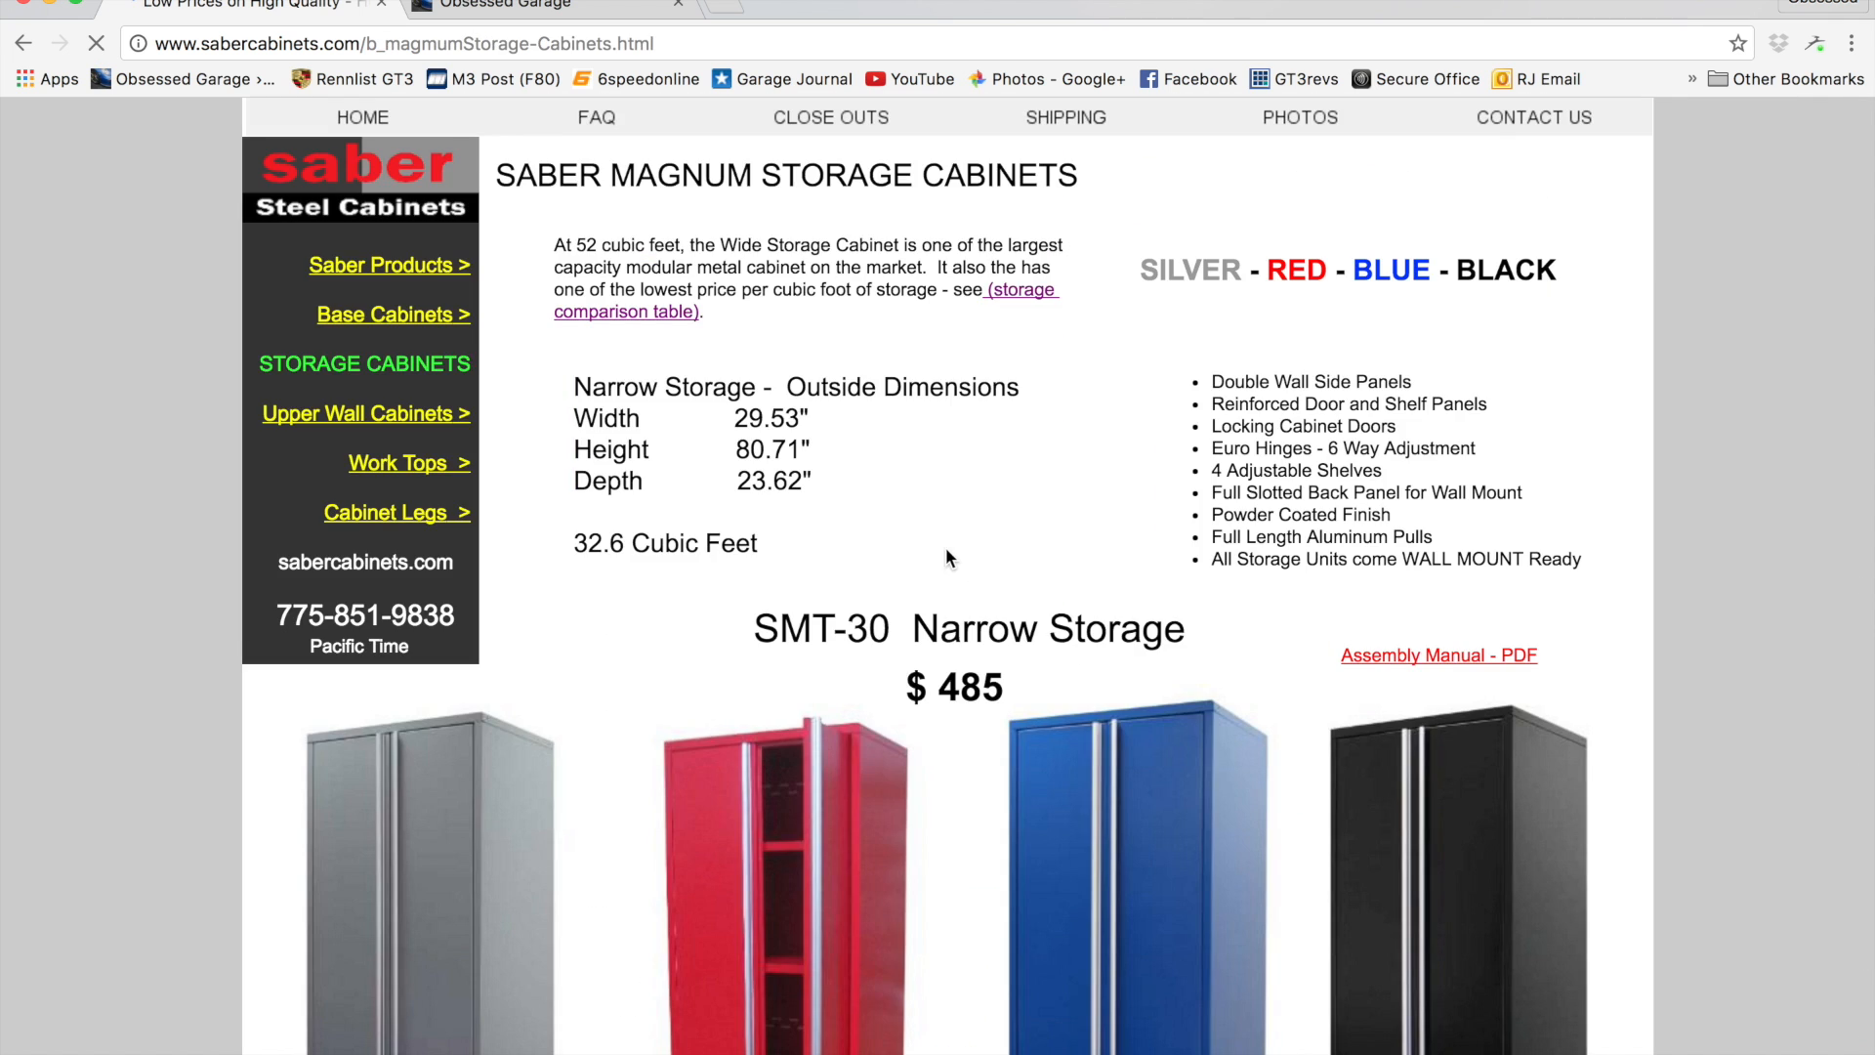
scroll(945, 547, down, 1)
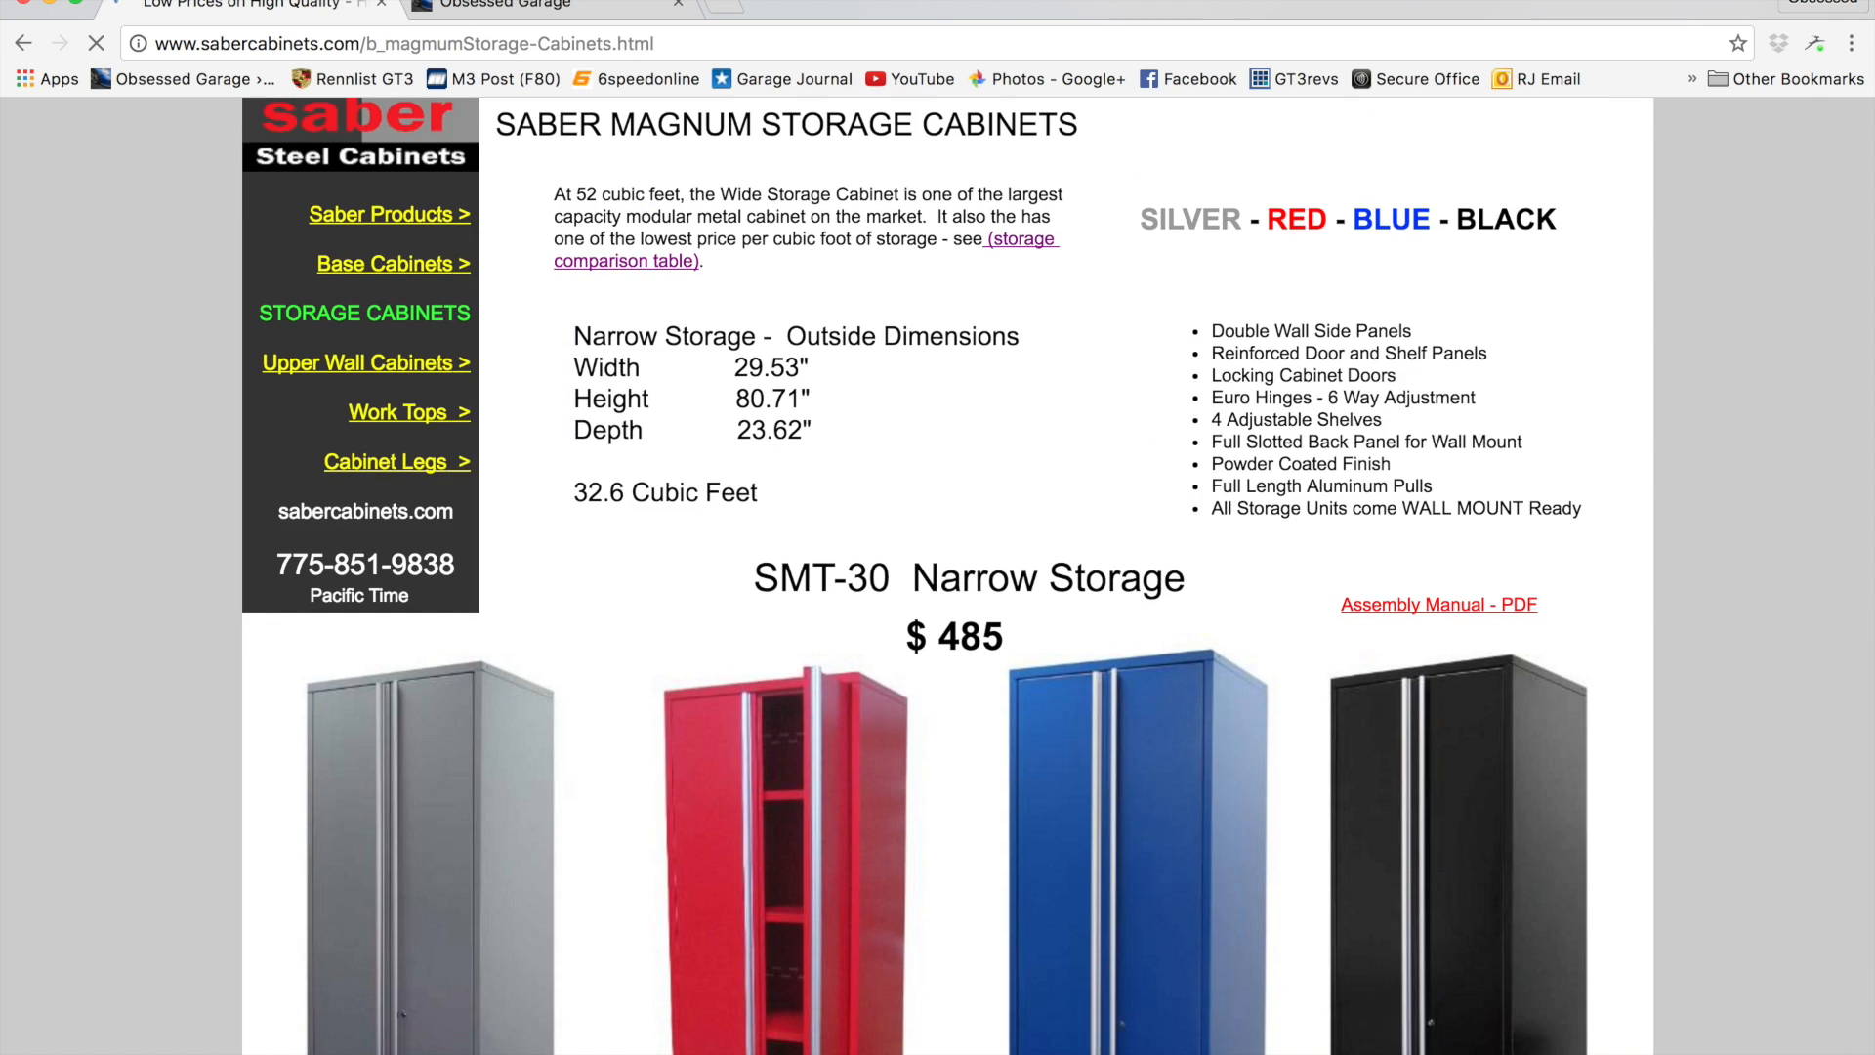
Step: Switch back to Home Designer Suite 2016 and place a full-height cabinet on the new garage's open floor, near the water heater
mouse_move(1214, 1045)
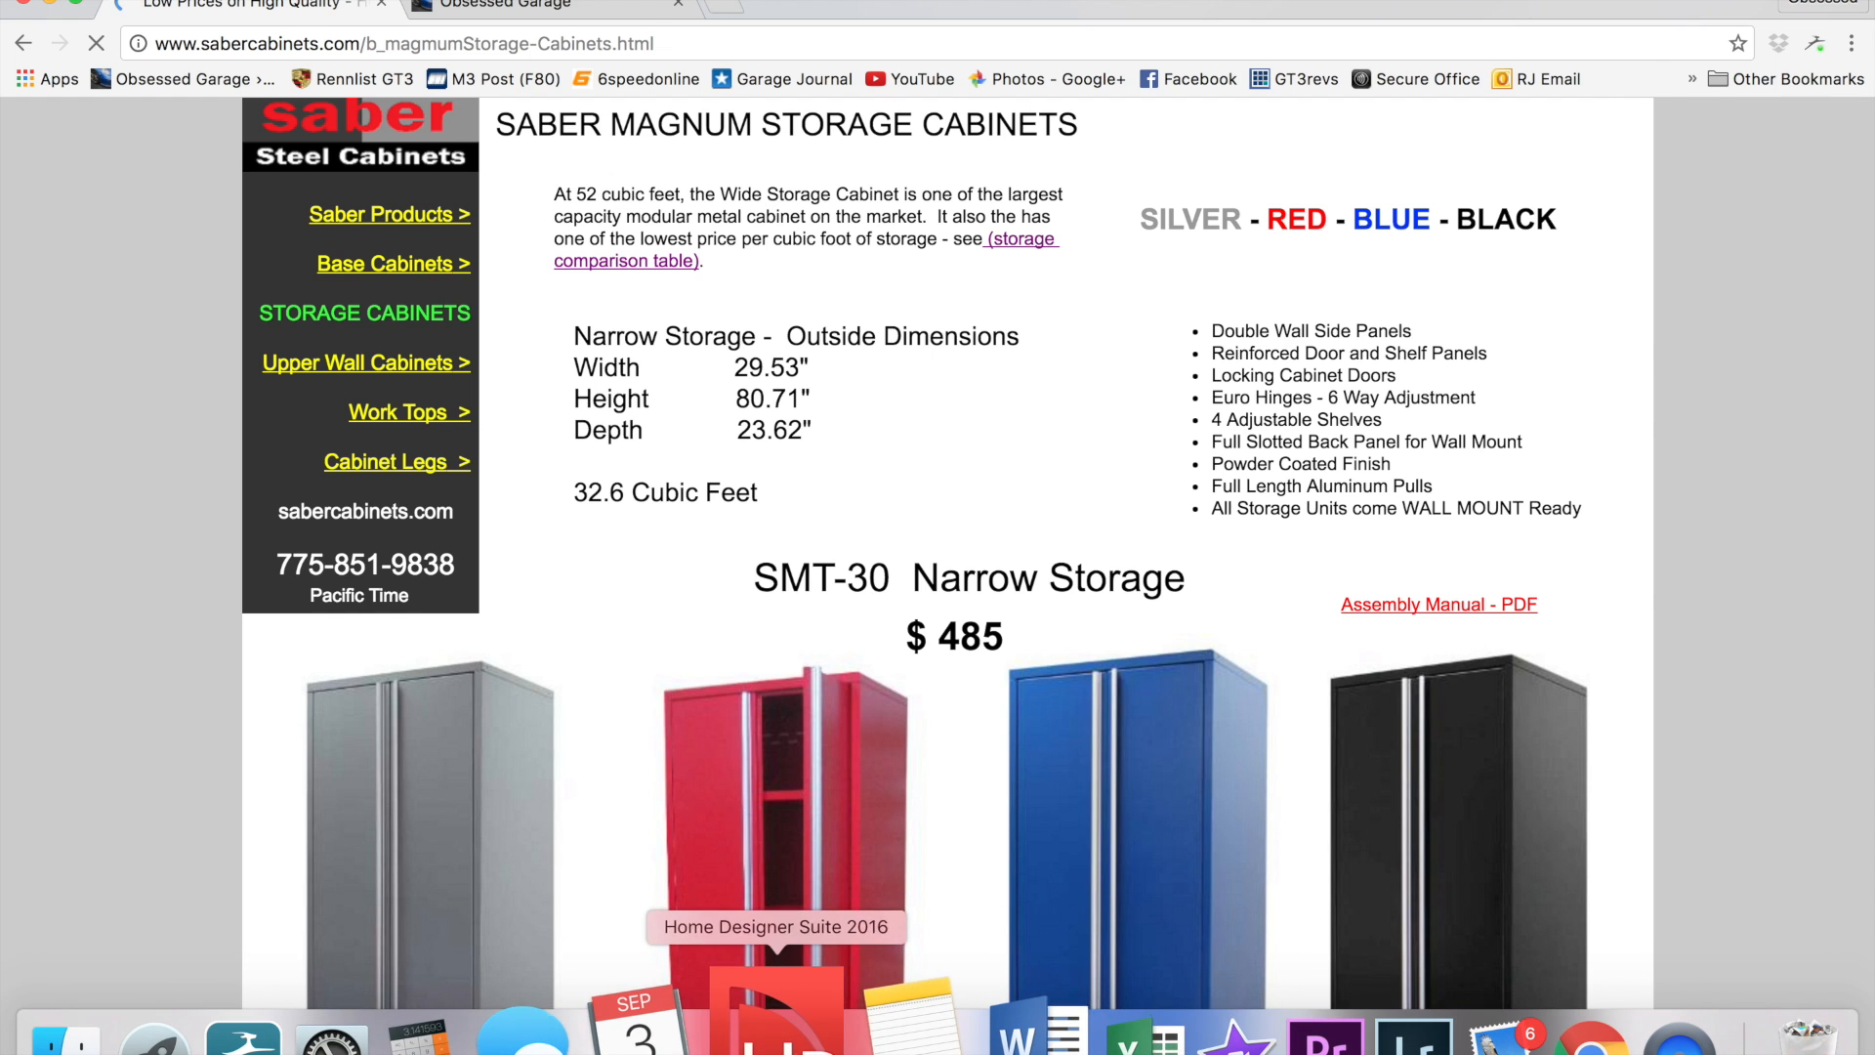
click(774, 1033)
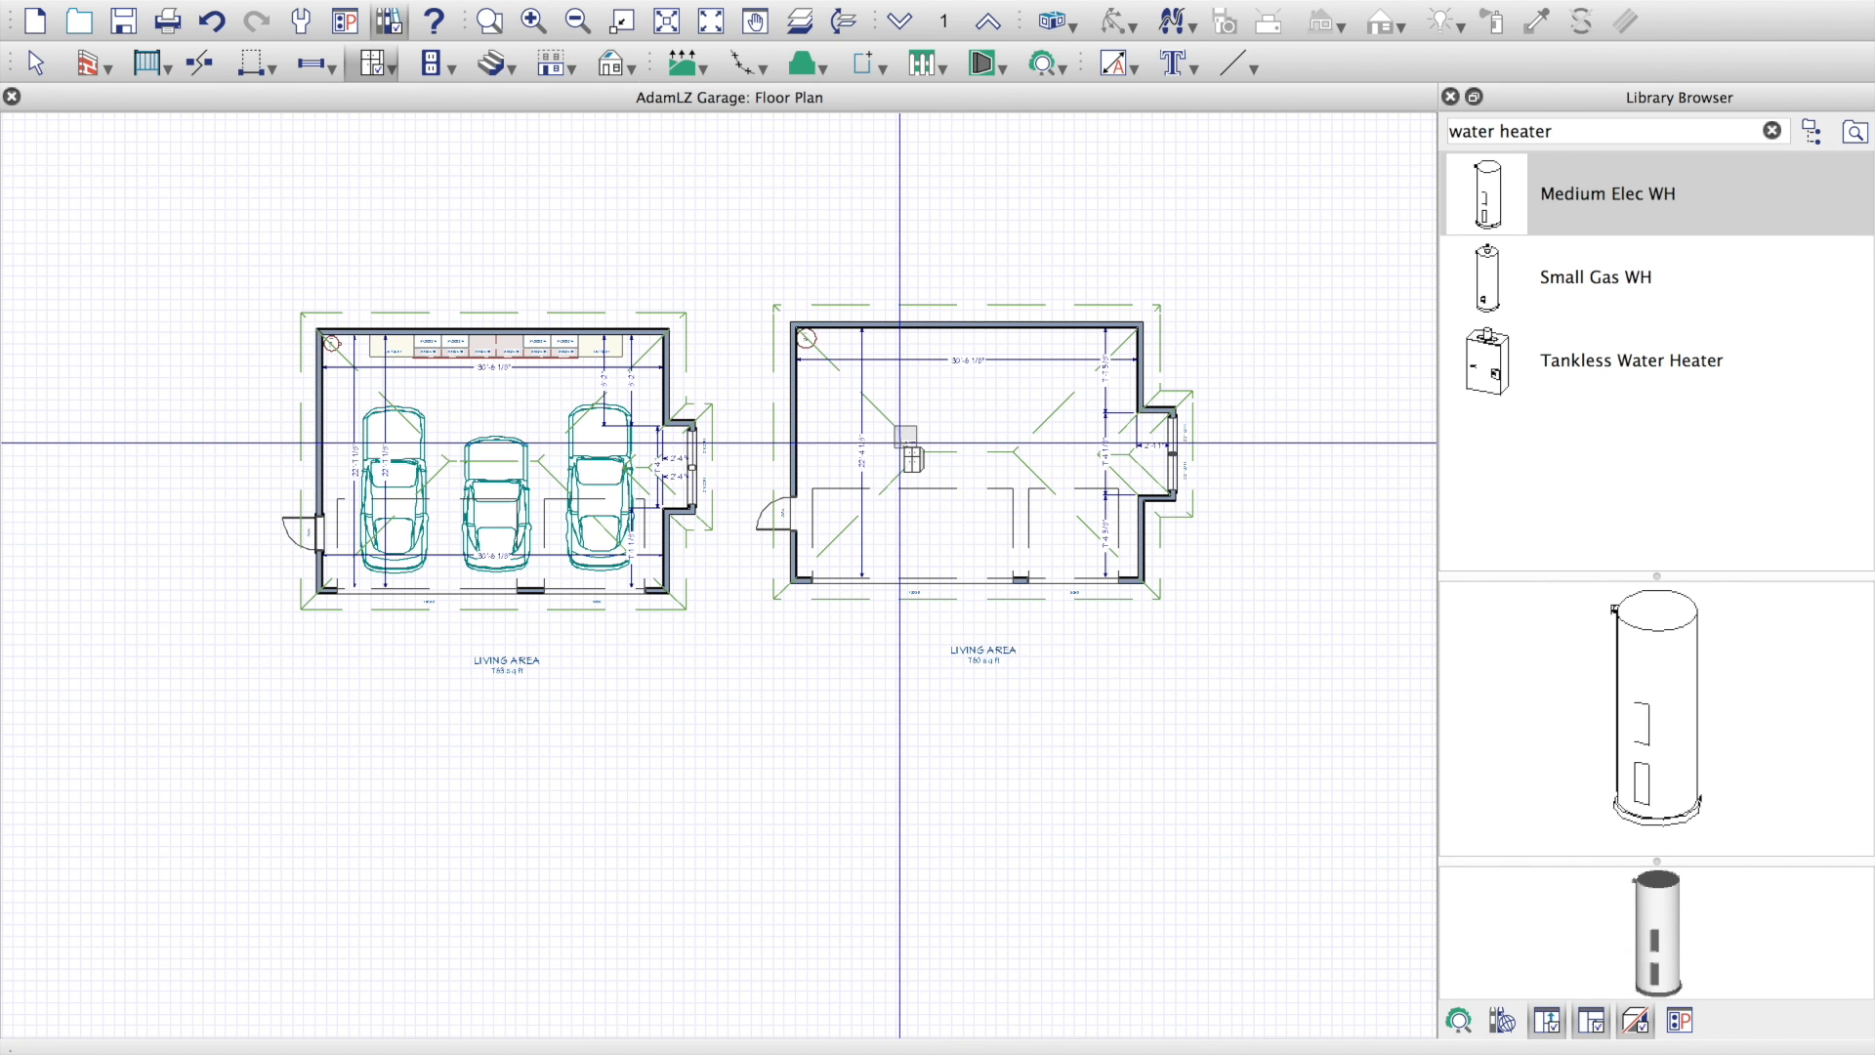
click(872, 411)
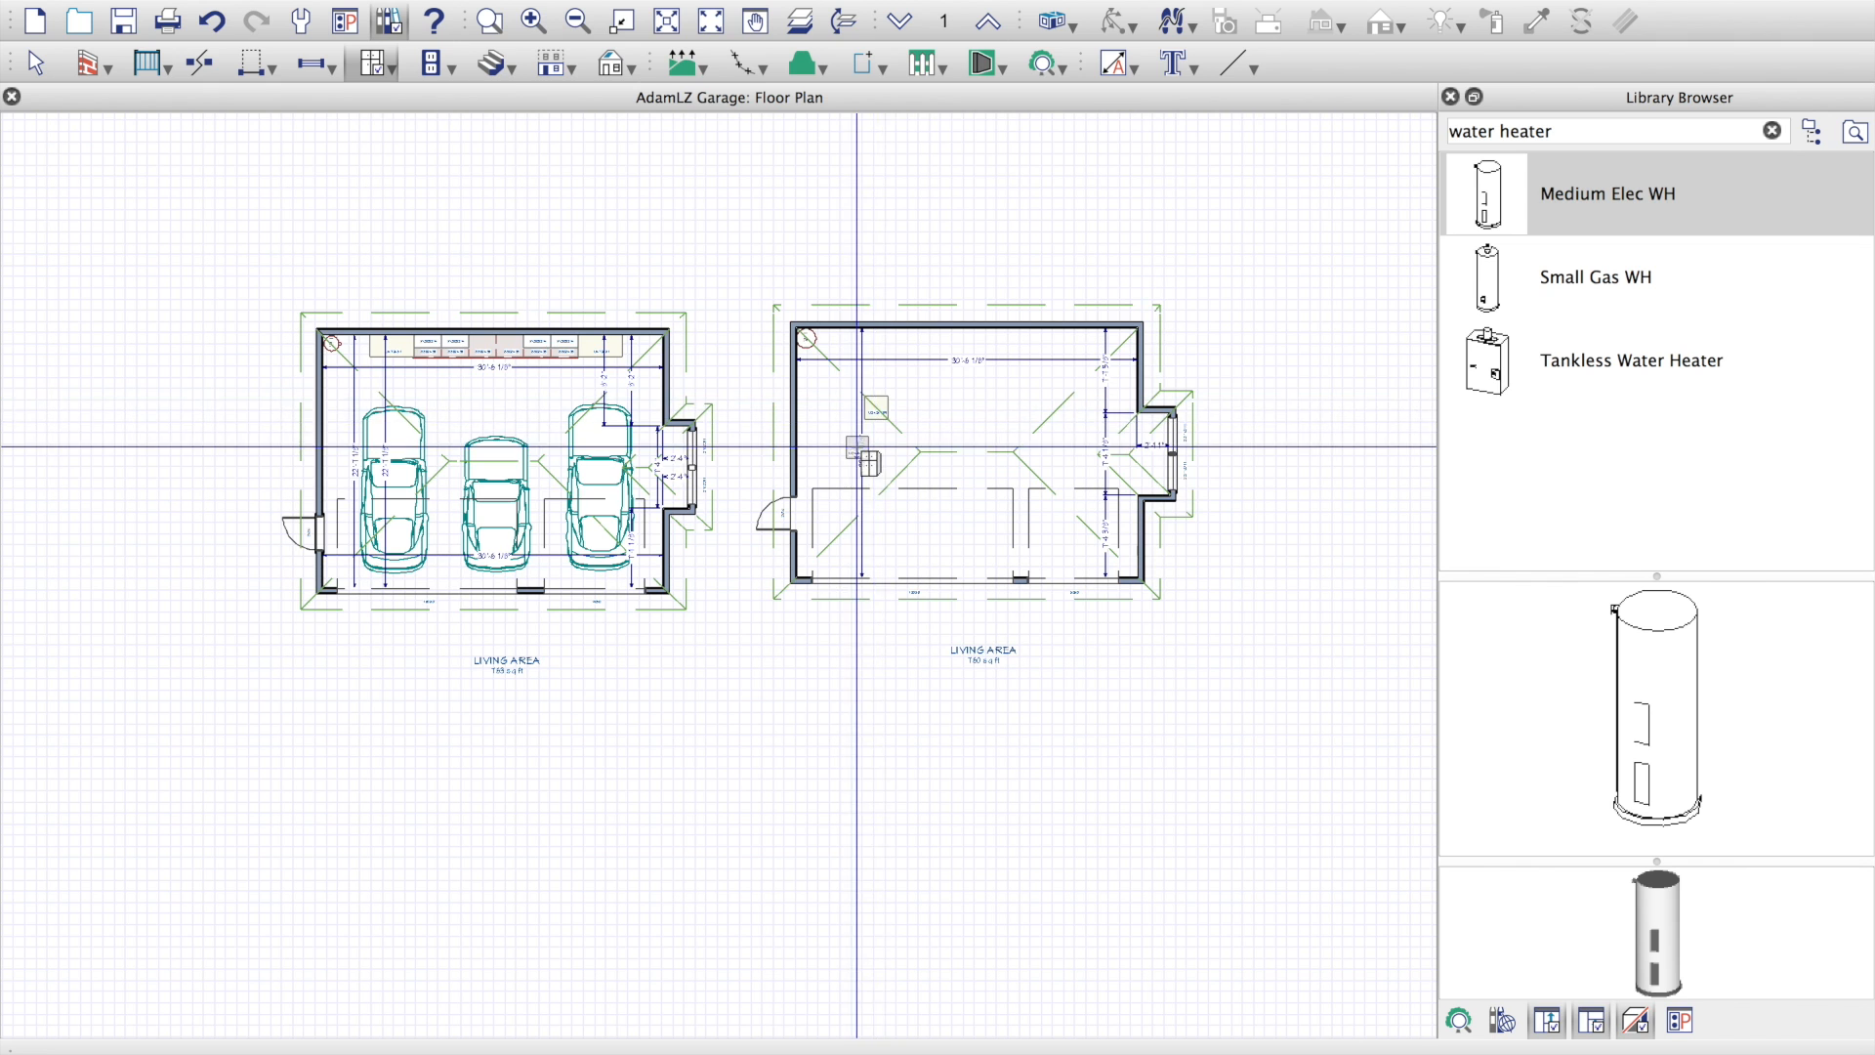
Step: Create a Full Camera view inside the new garage looking toward the full-height cabinet and water heater
scroll(857, 447, up, 5)
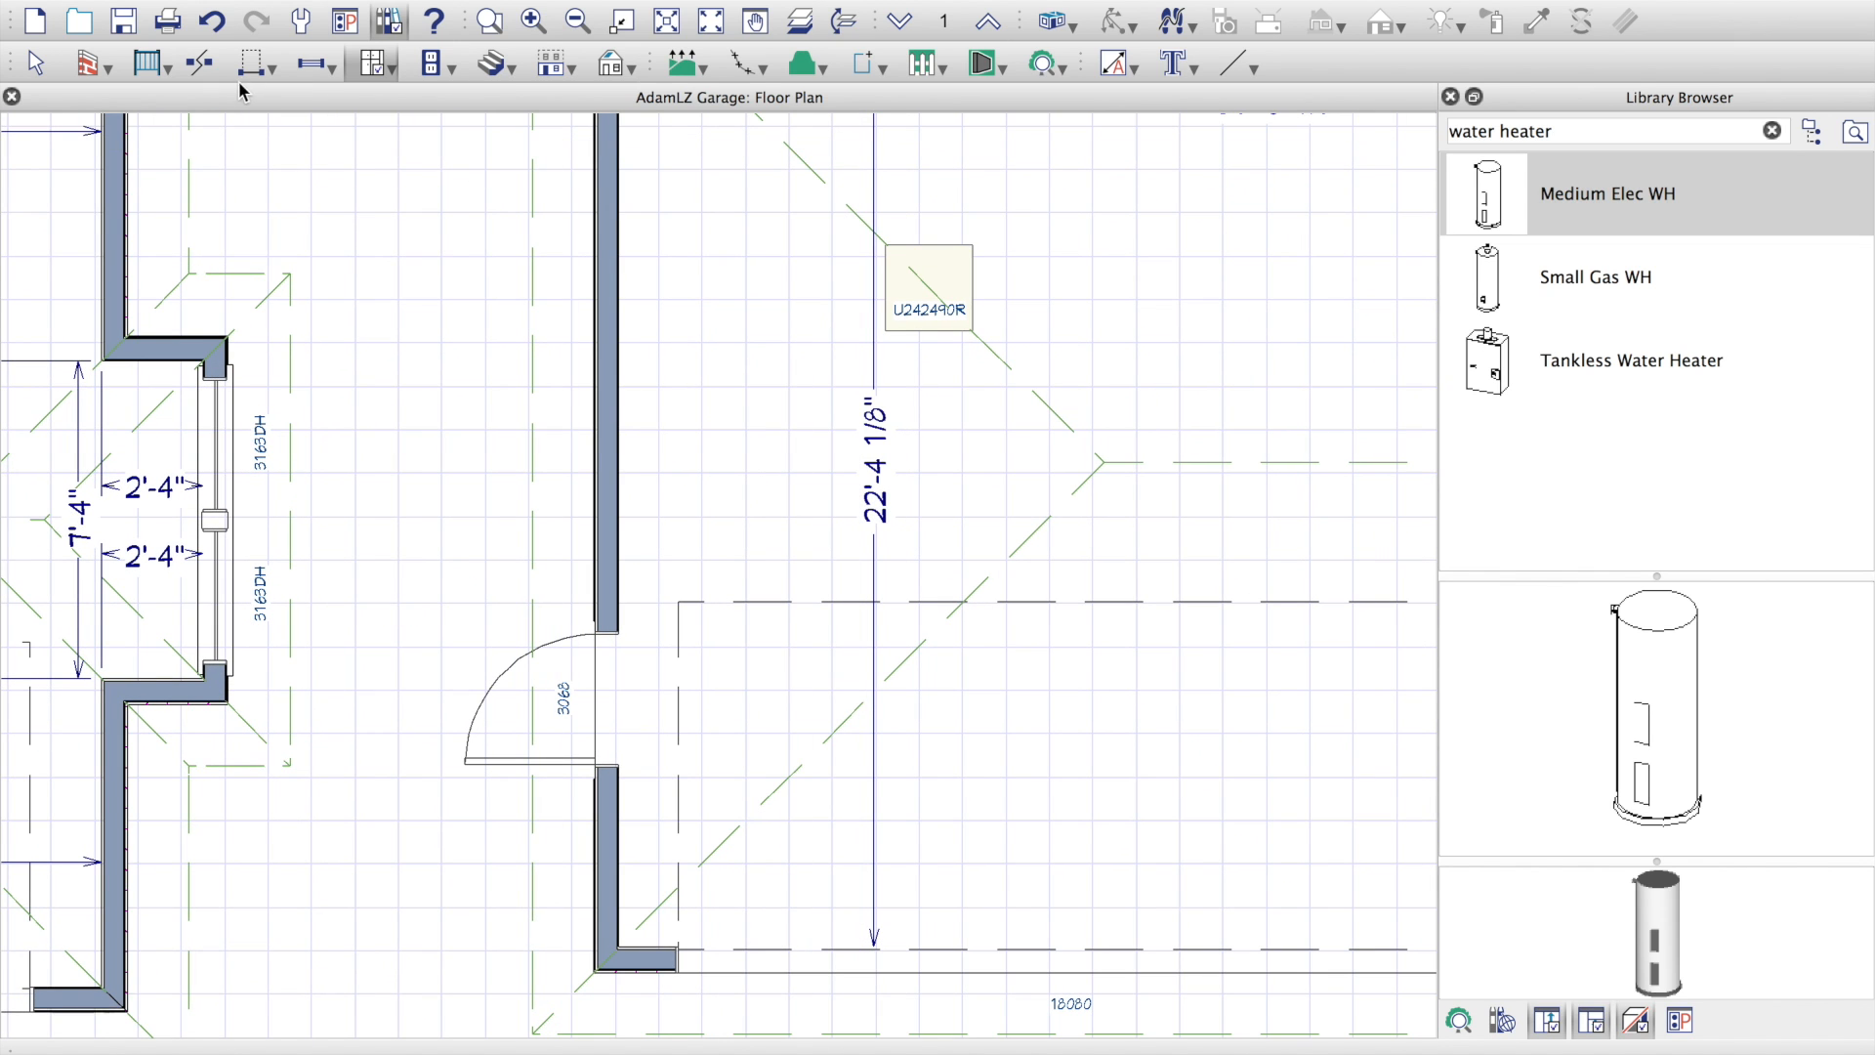
click(1073, 26)
click(1085, 64)
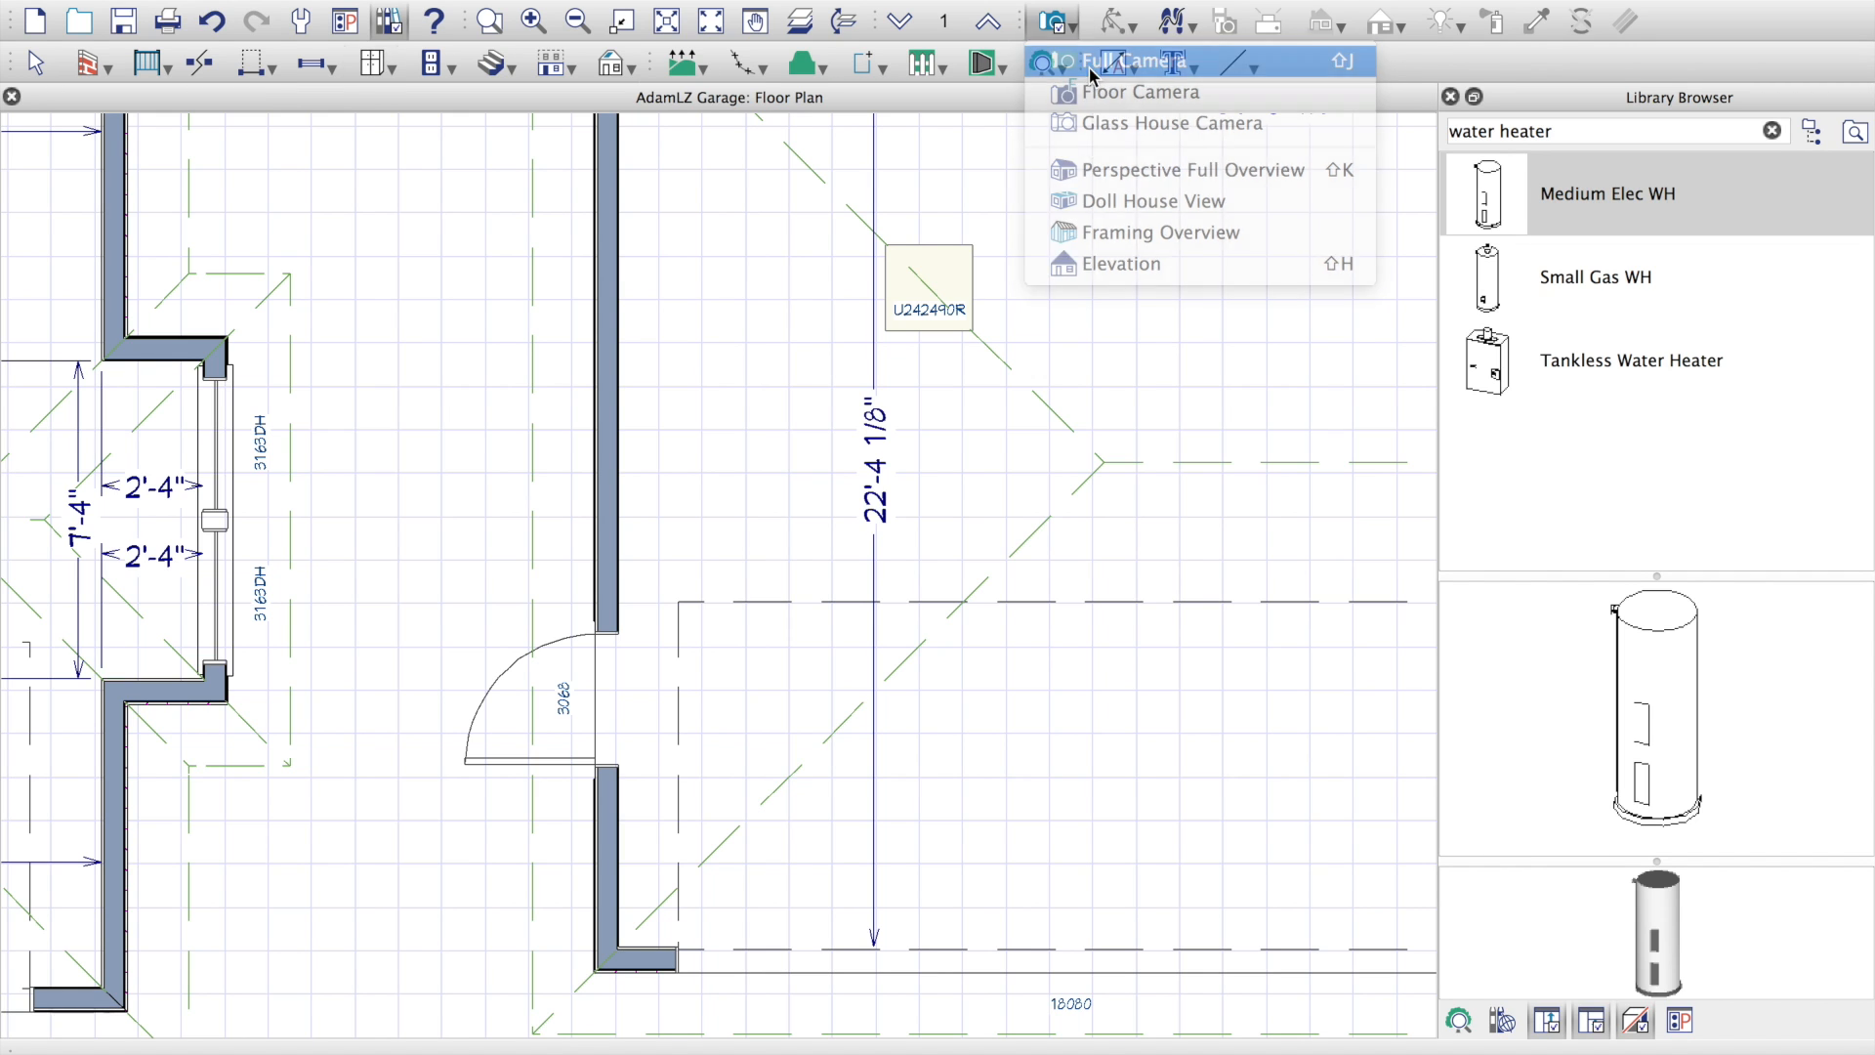
drag(964, 698, 957, 609)
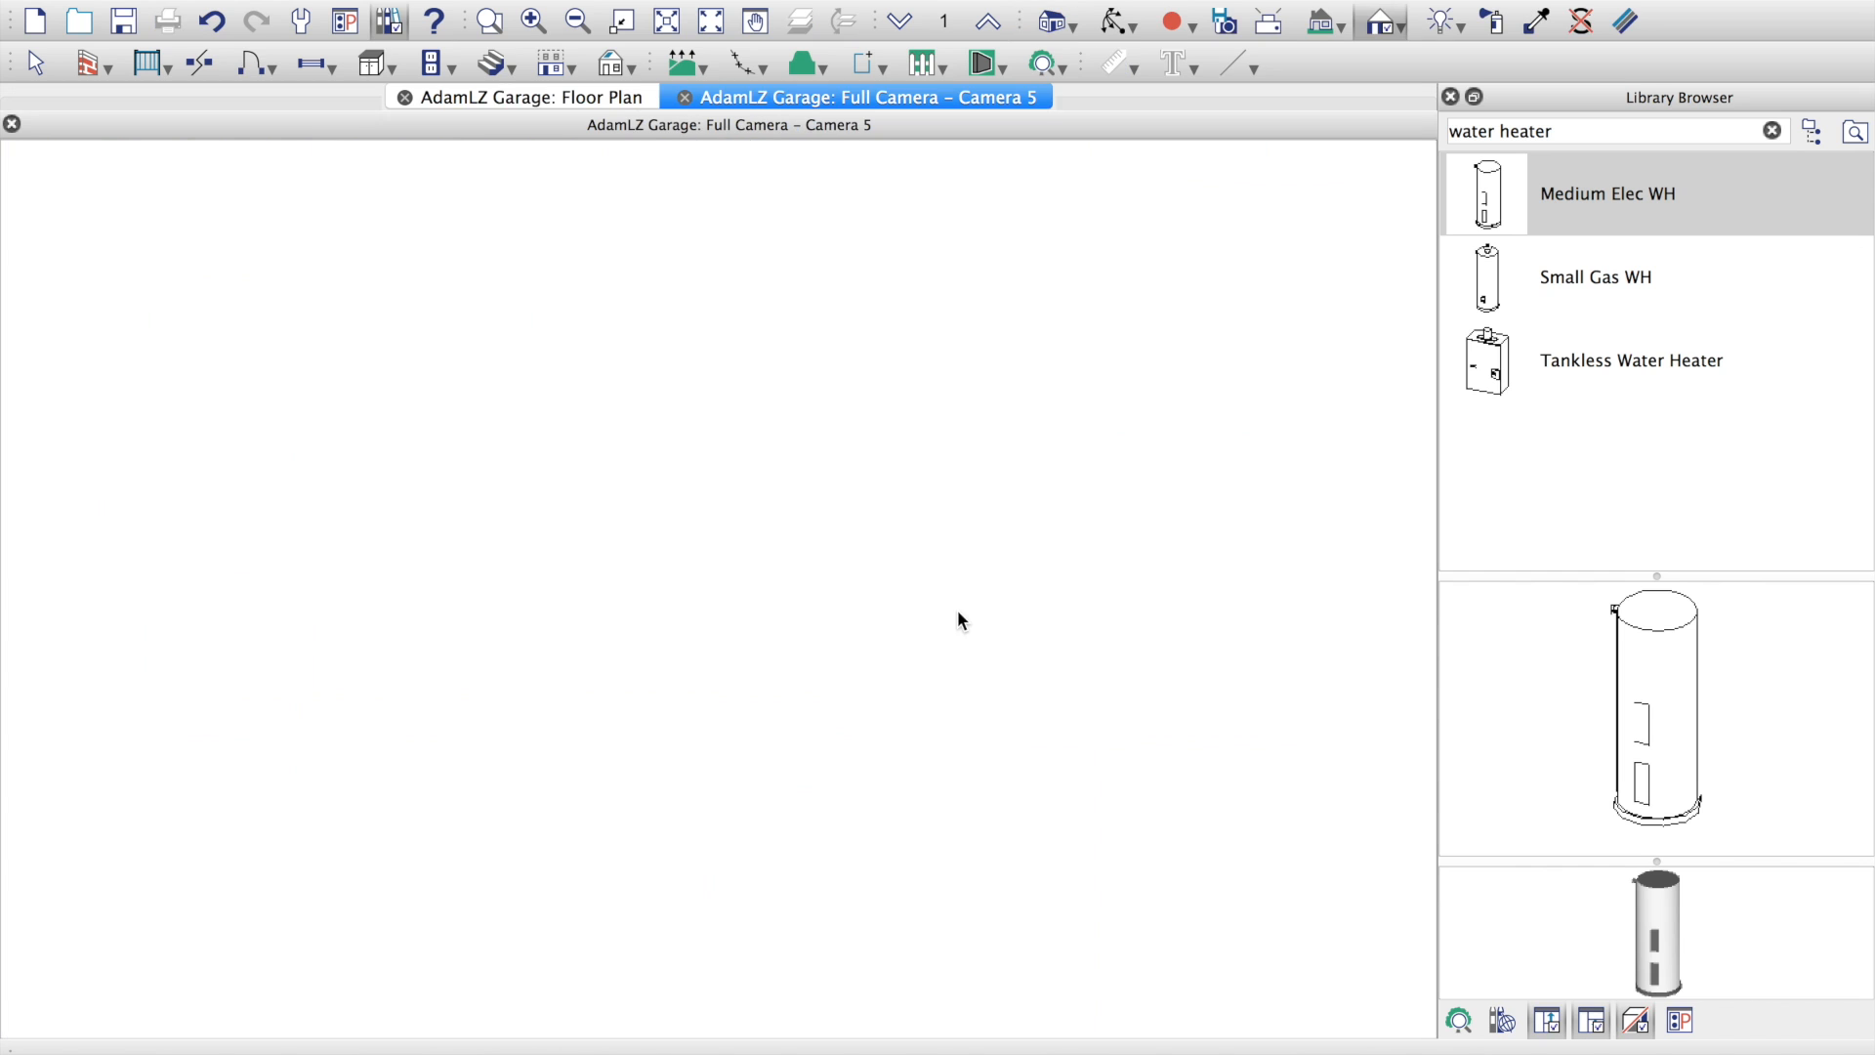
drag(891, 712, 871, 755)
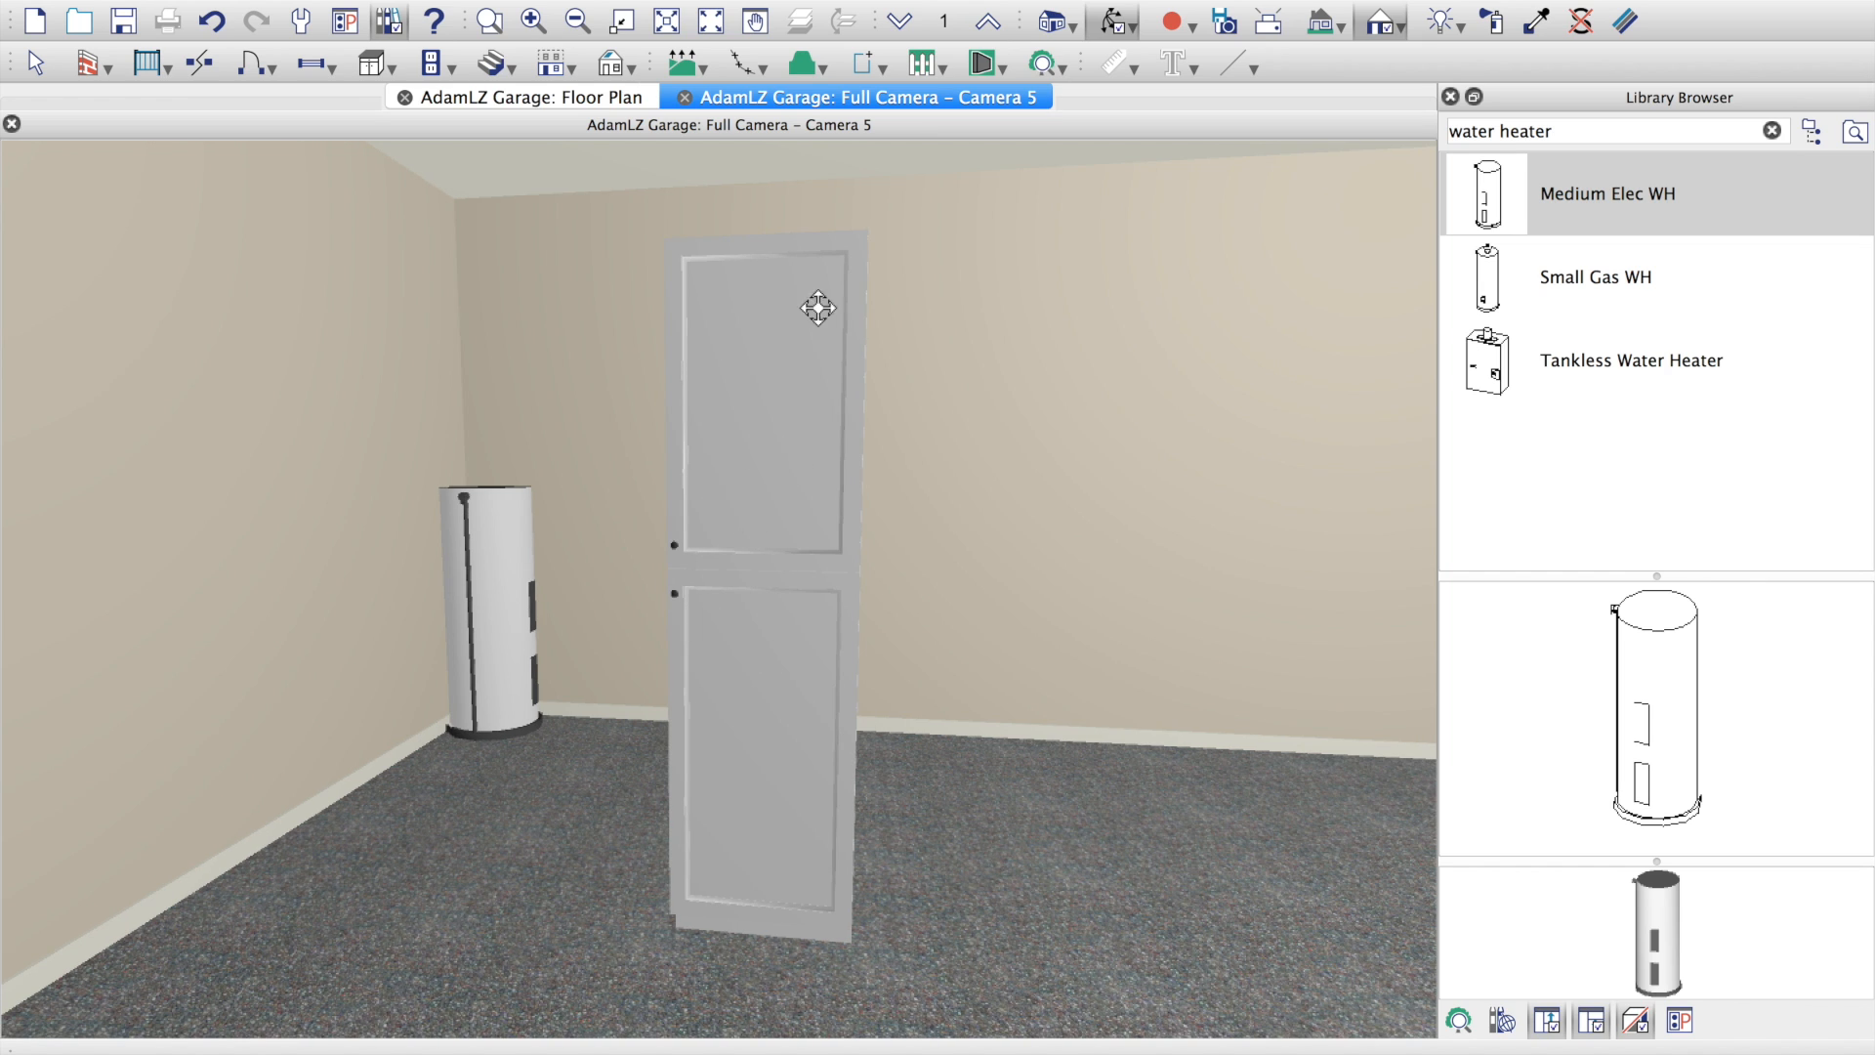
Step: Delete the full-height cabinet near the water heater and close the camera view to return to the floor plan
click(395, 64)
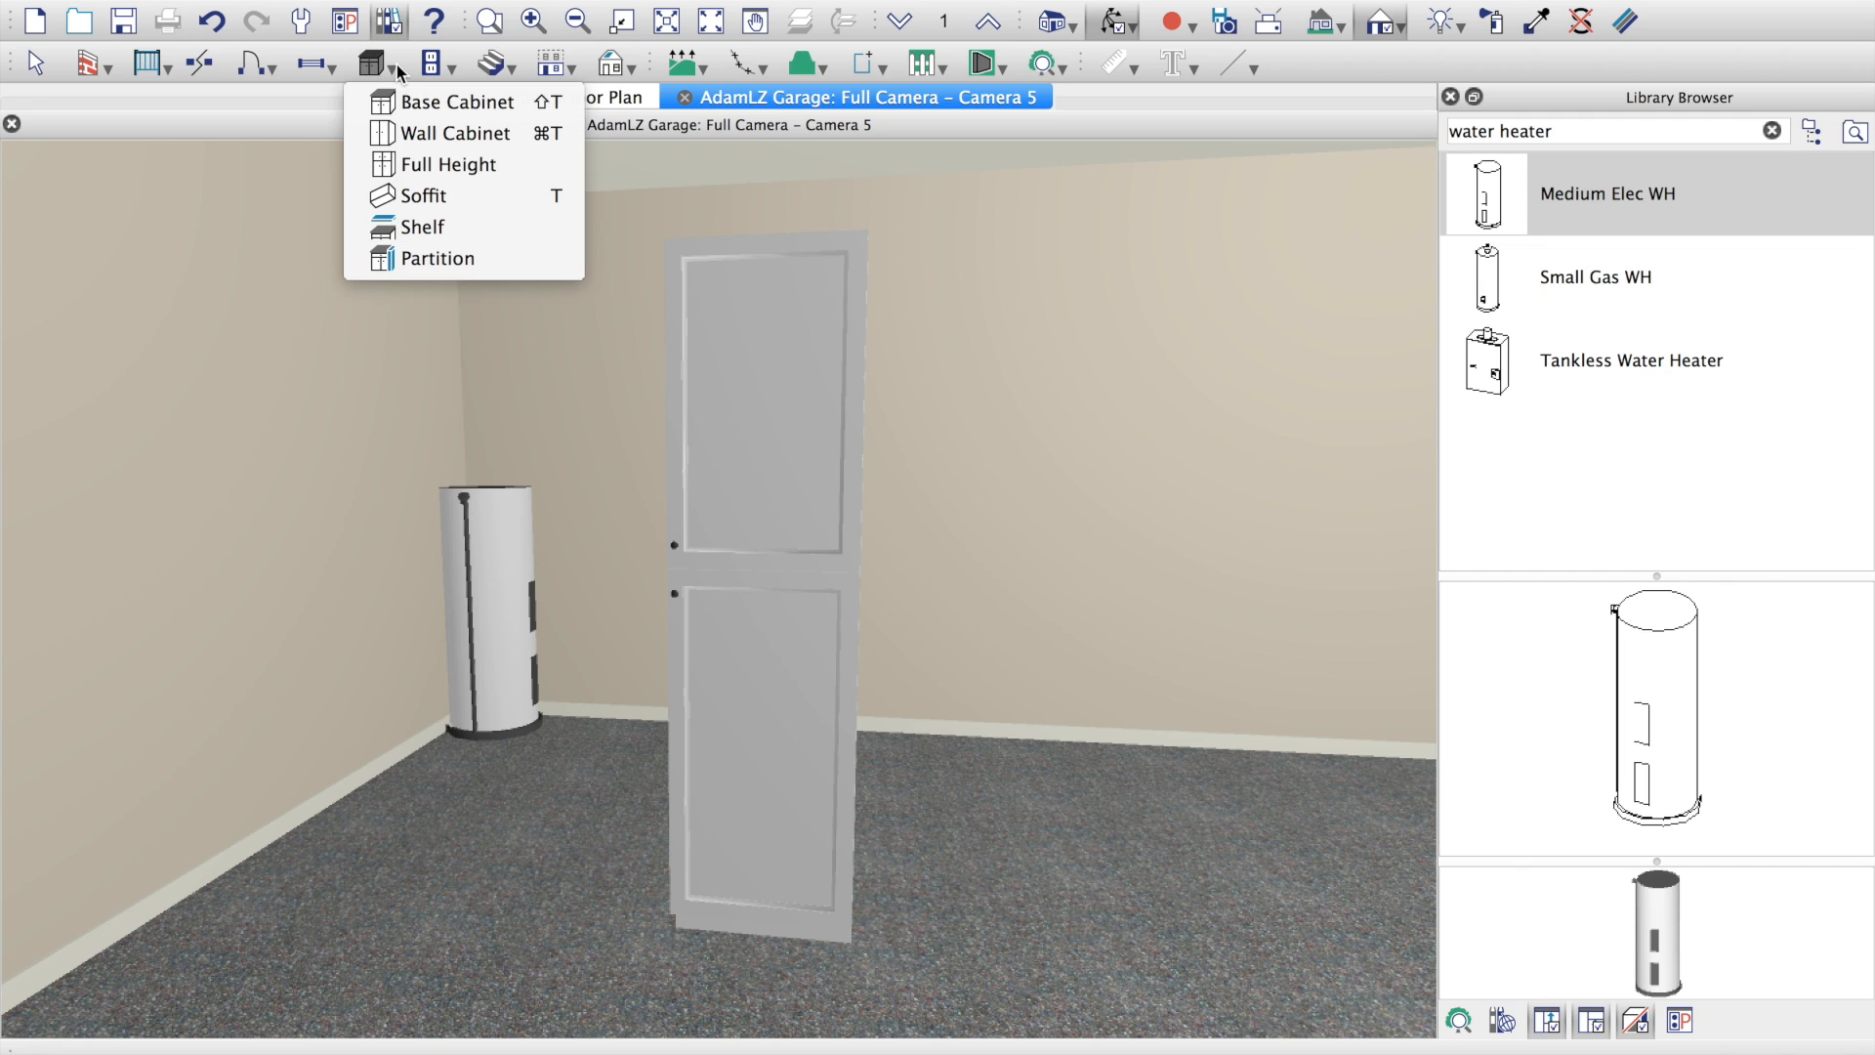
click(423, 135)
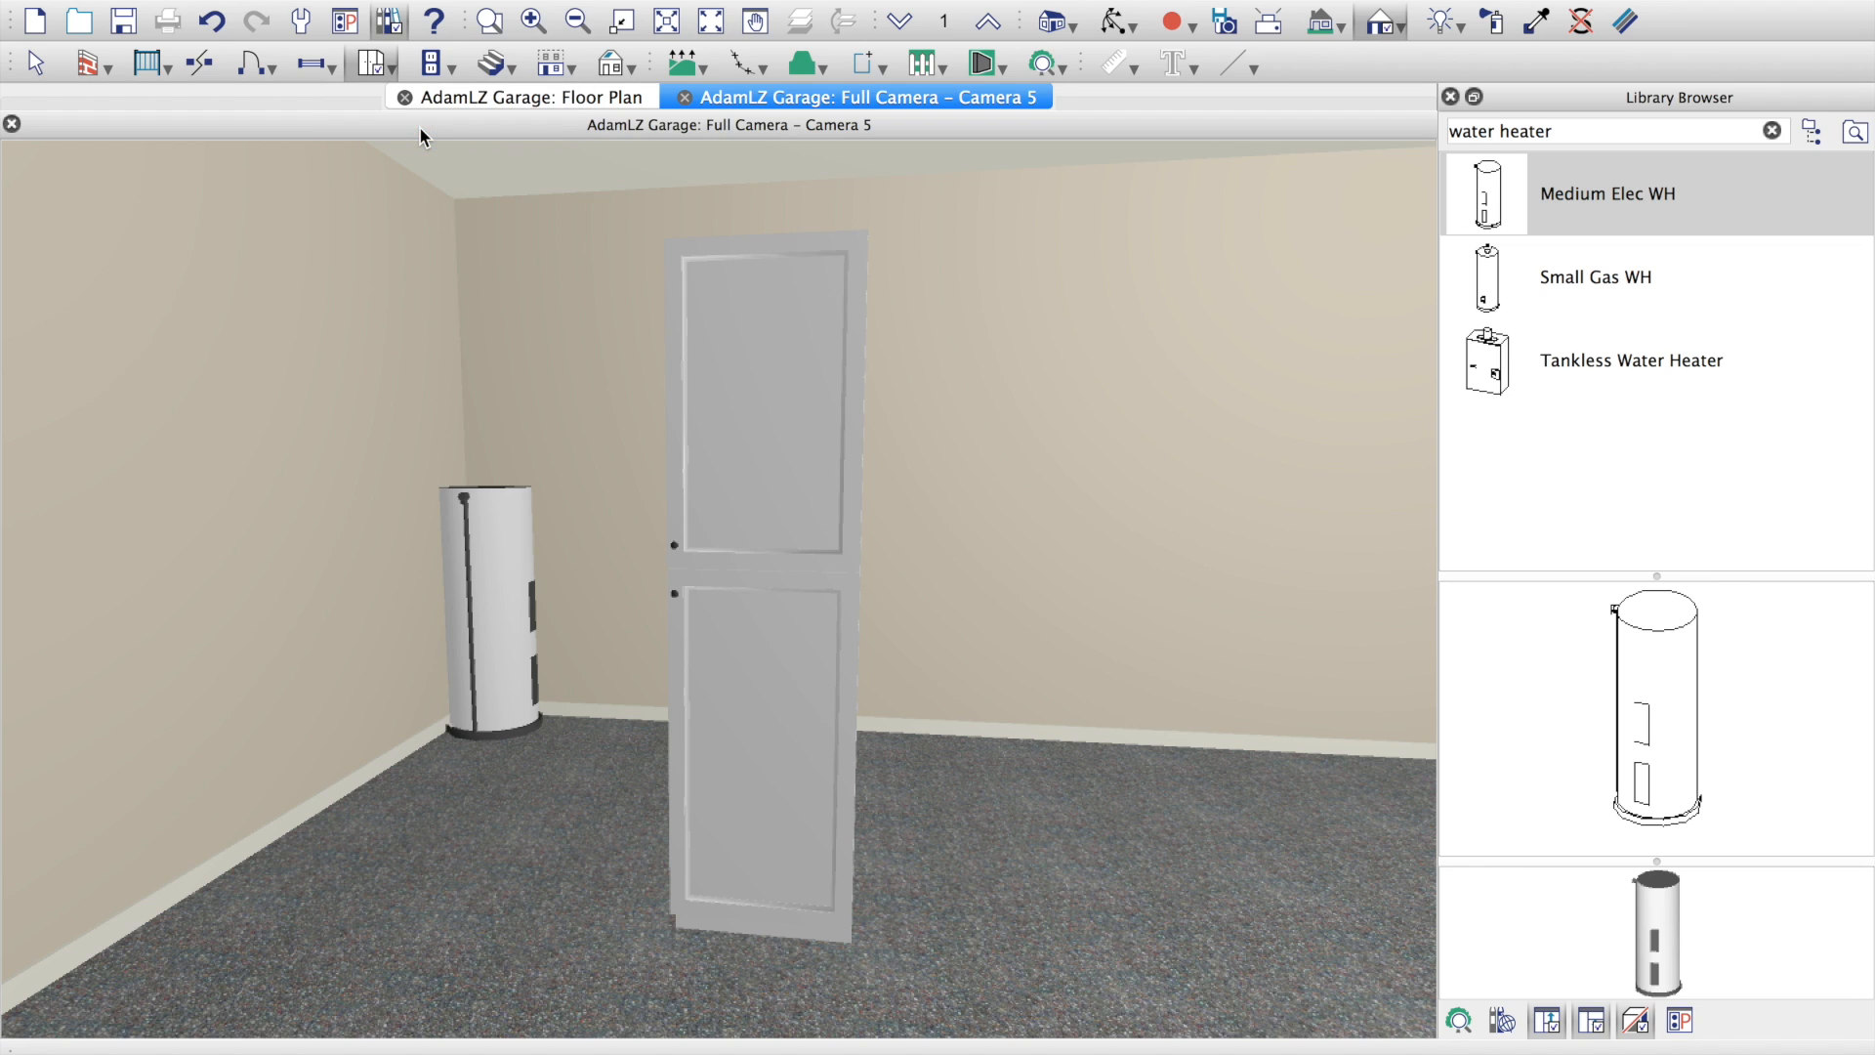
click(38, 64)
click(736, 502)
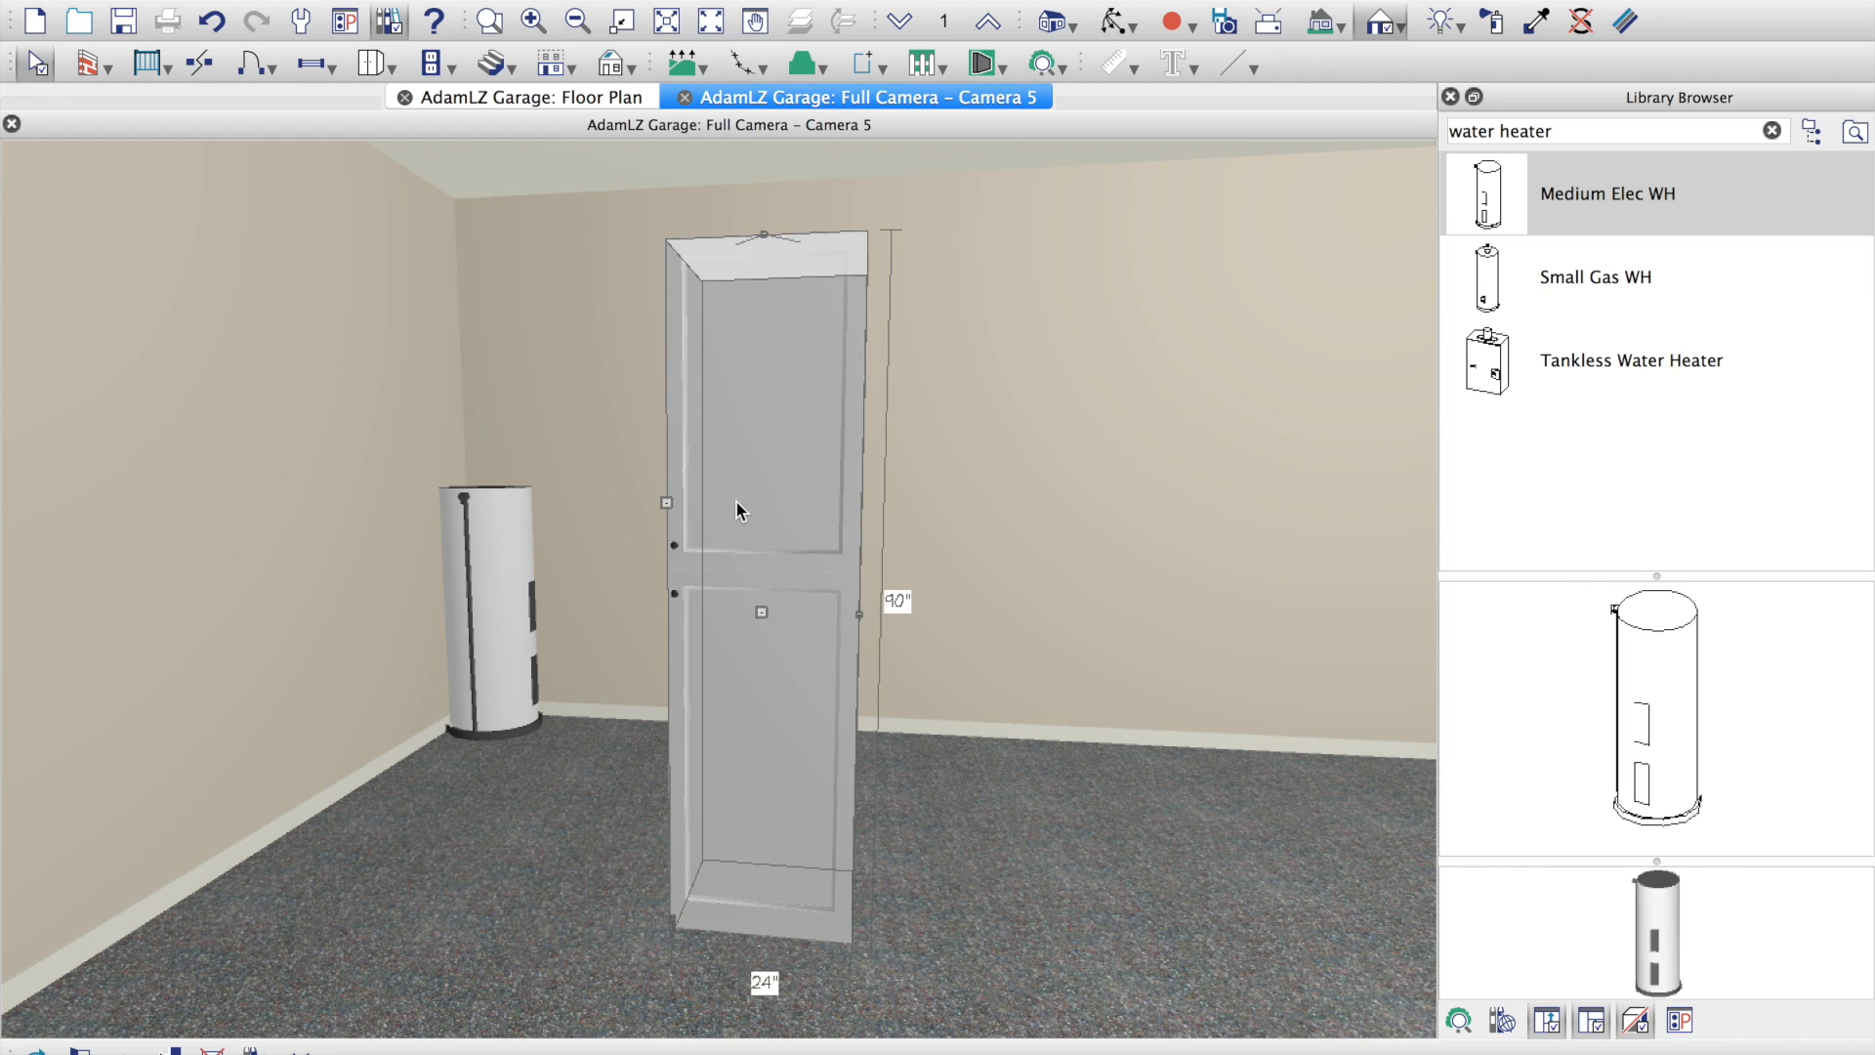
key(Delete)
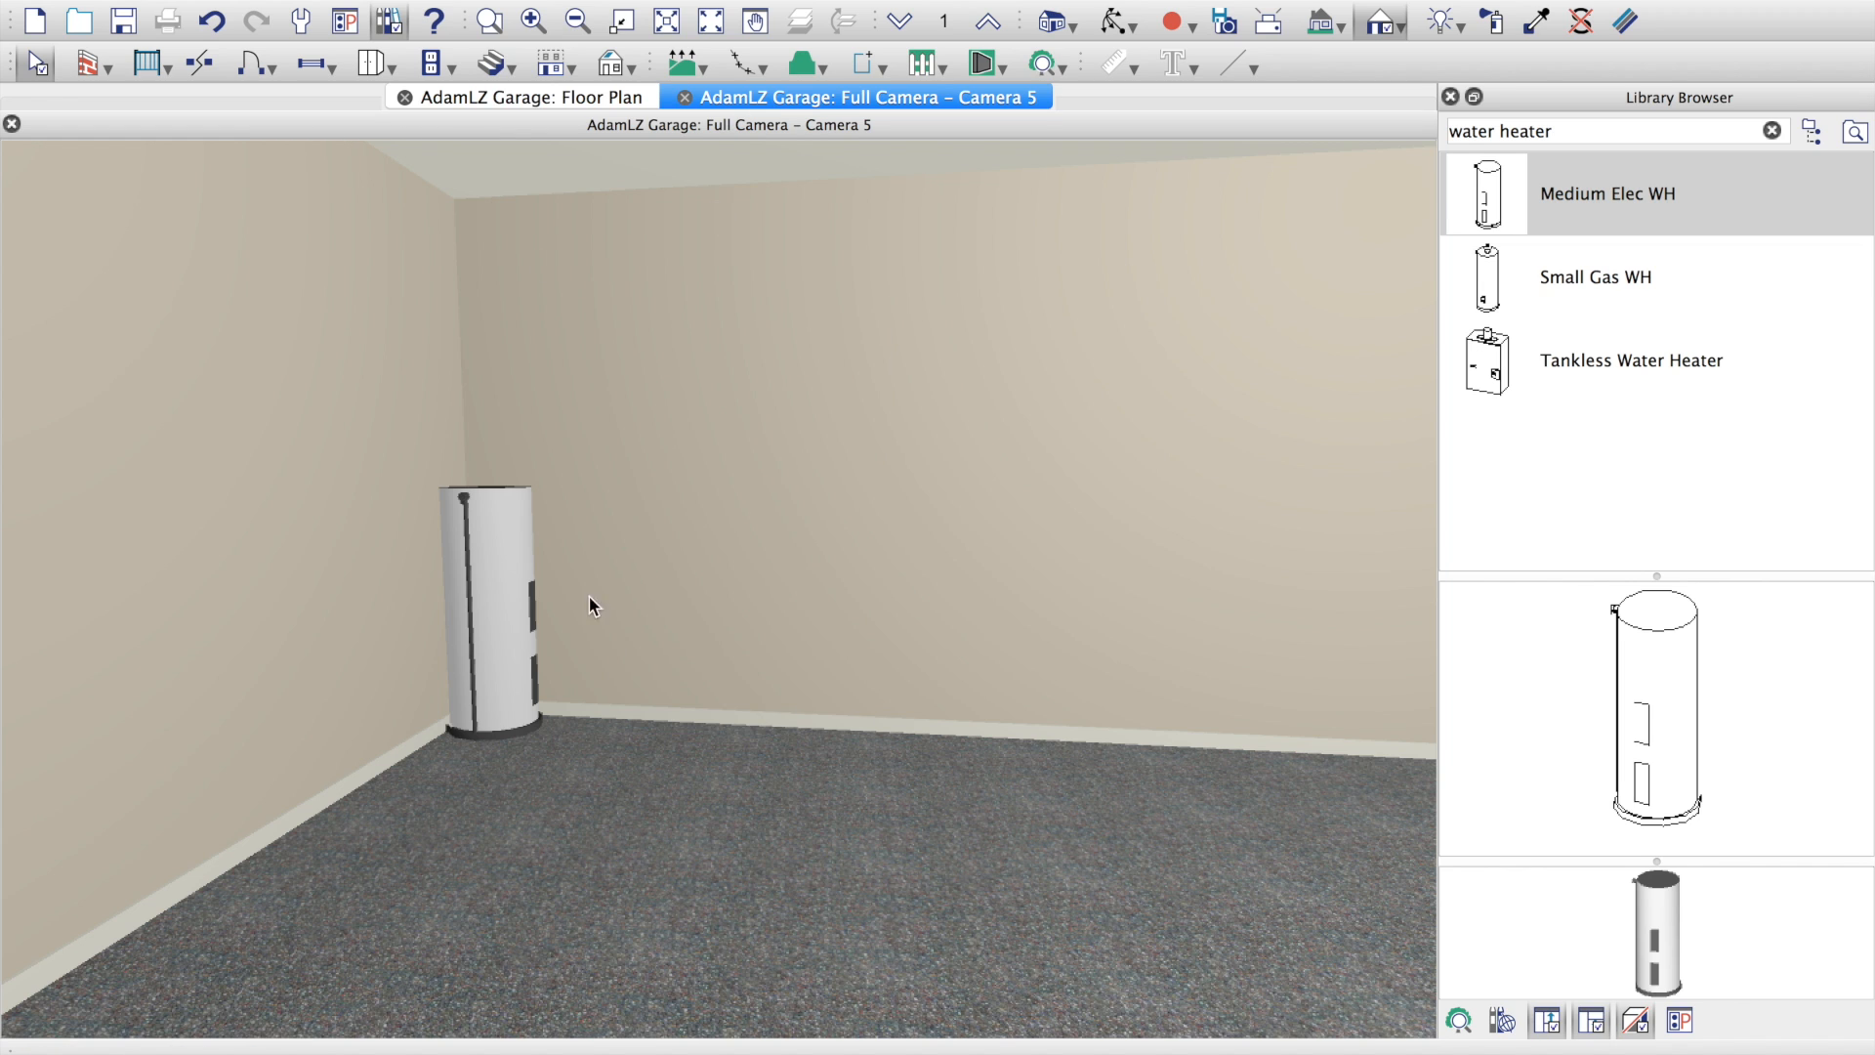
click(686, 97)
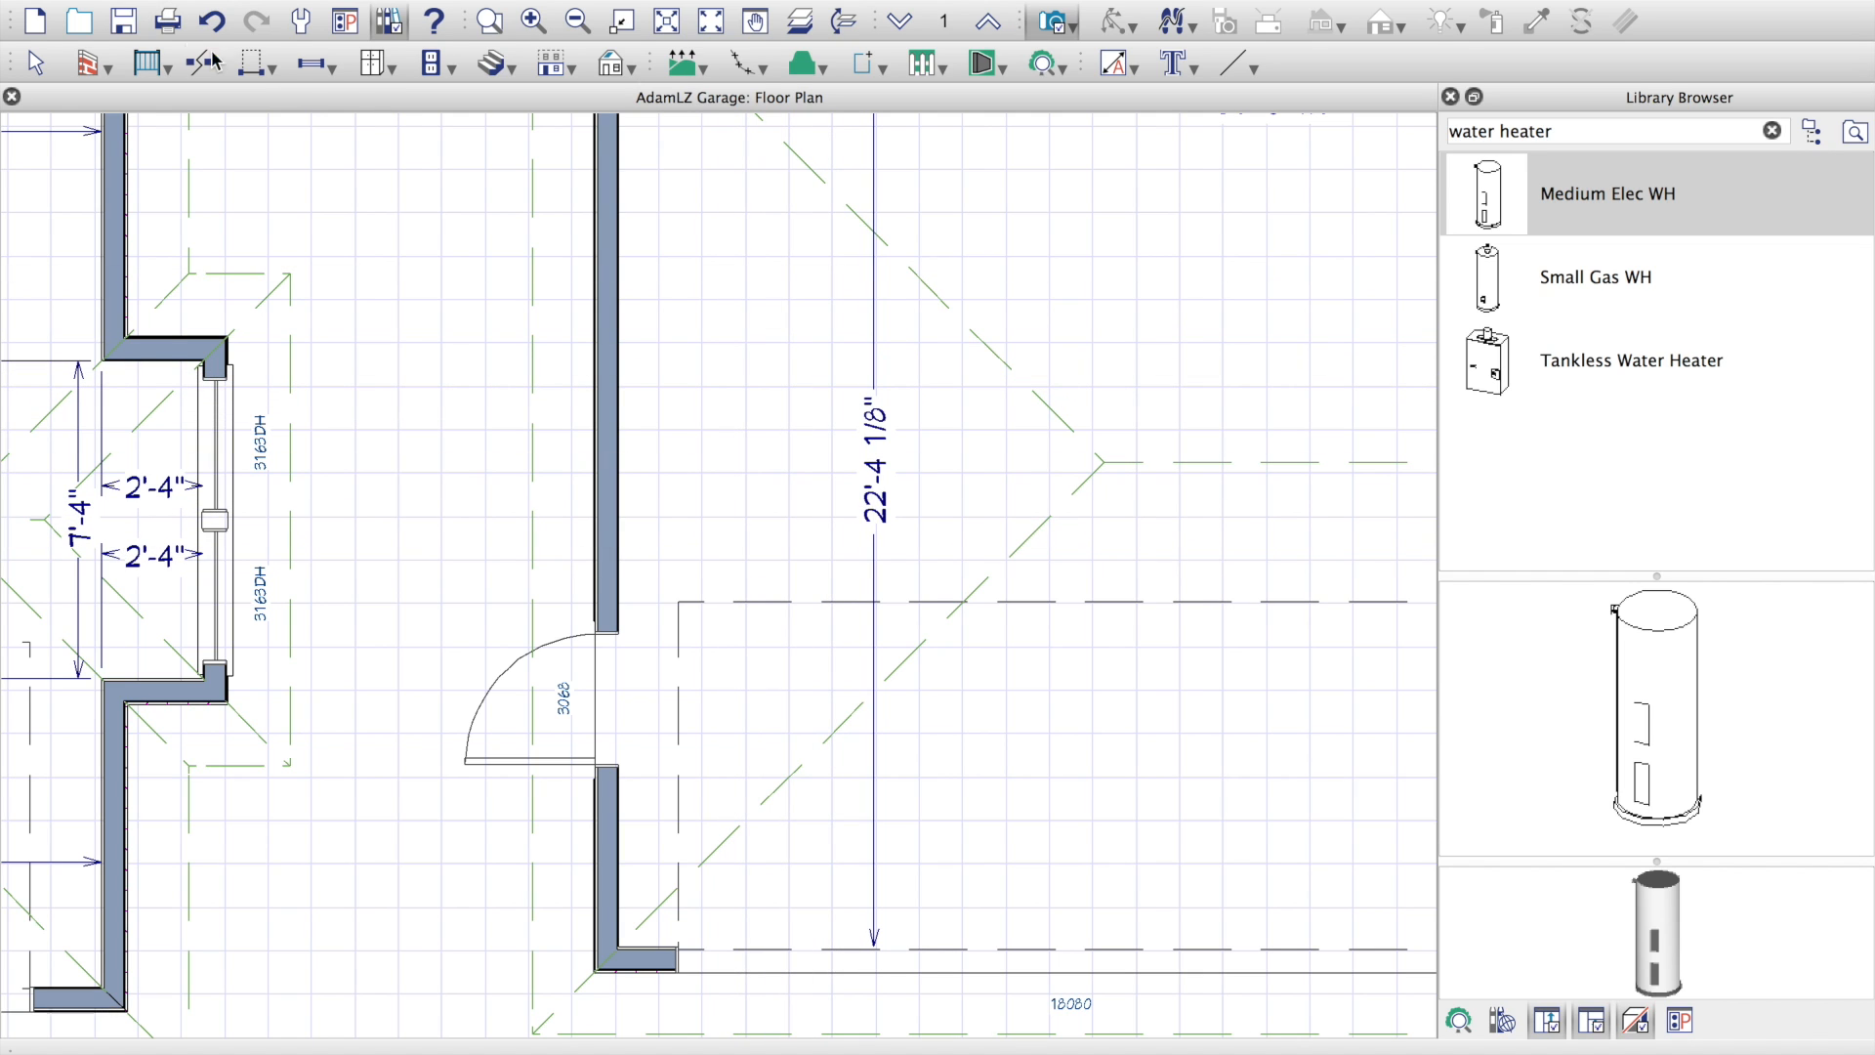
Step: Place a wall cabinet on the open floor of the new garage in the floor plan
click(392, 69)
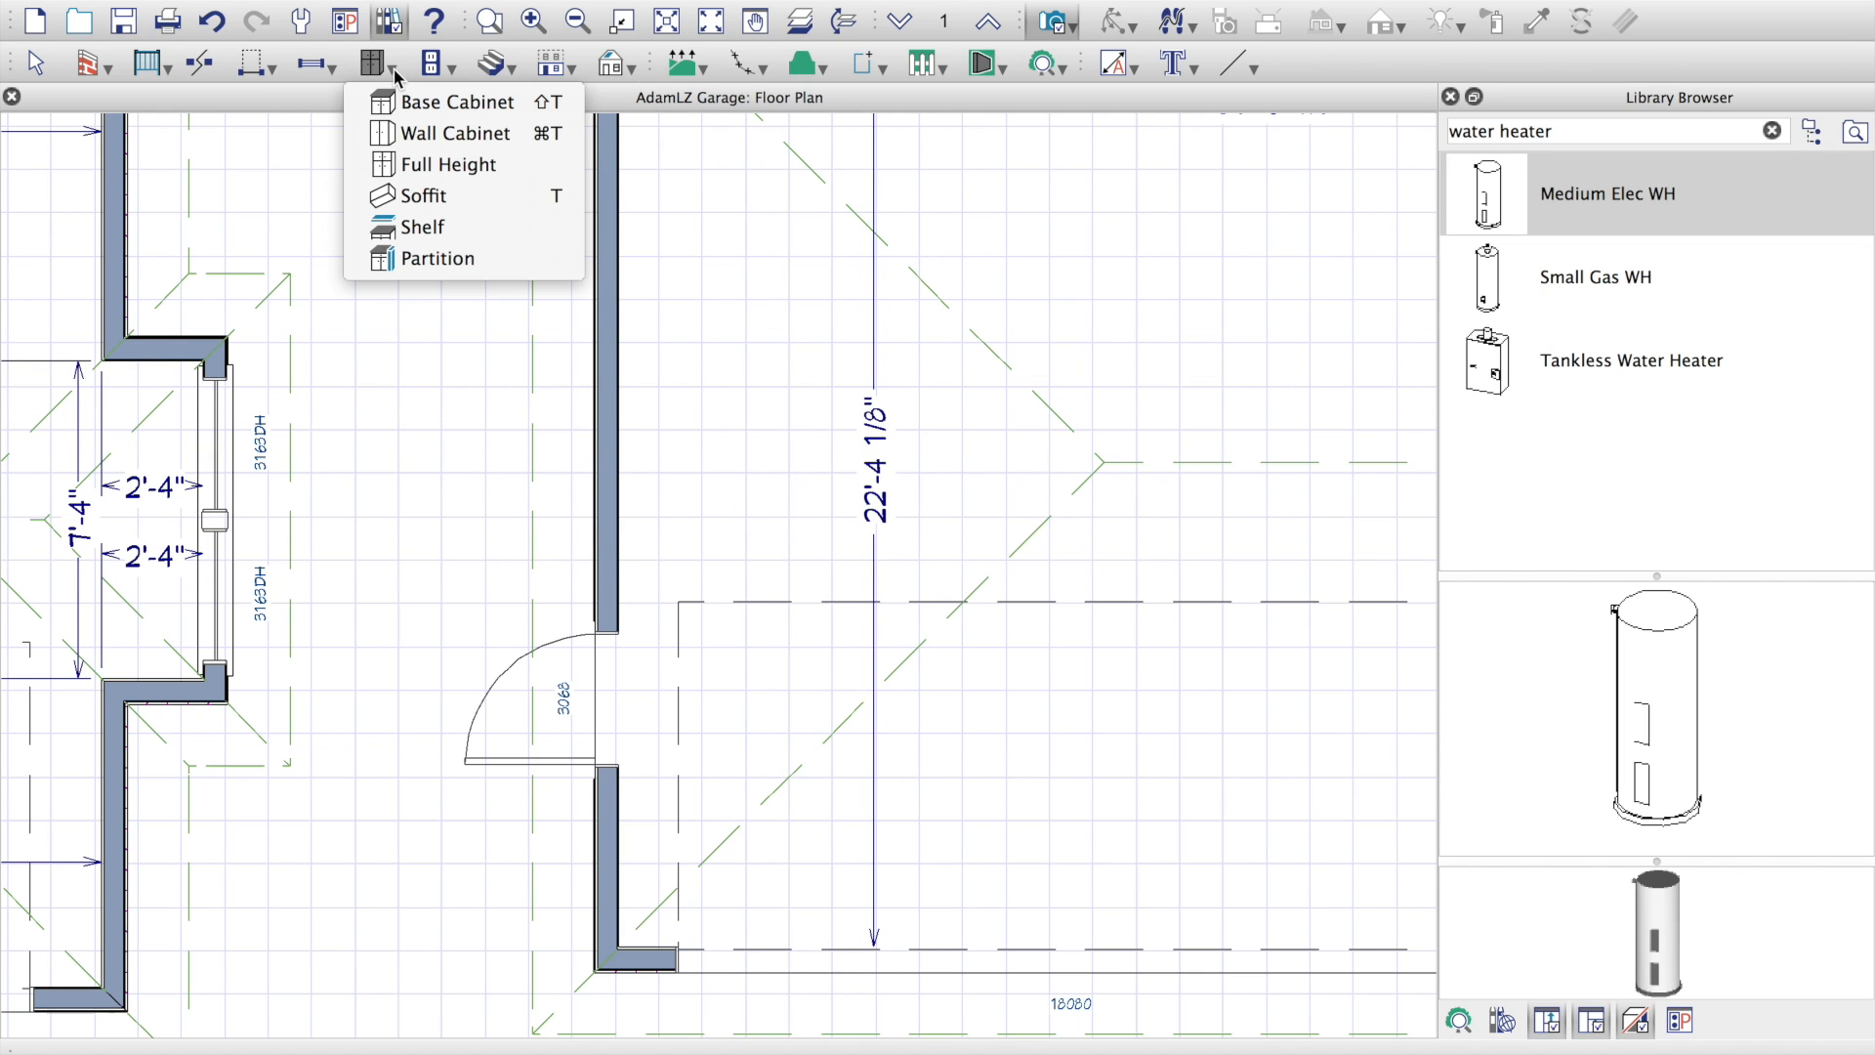
click(408, 136)
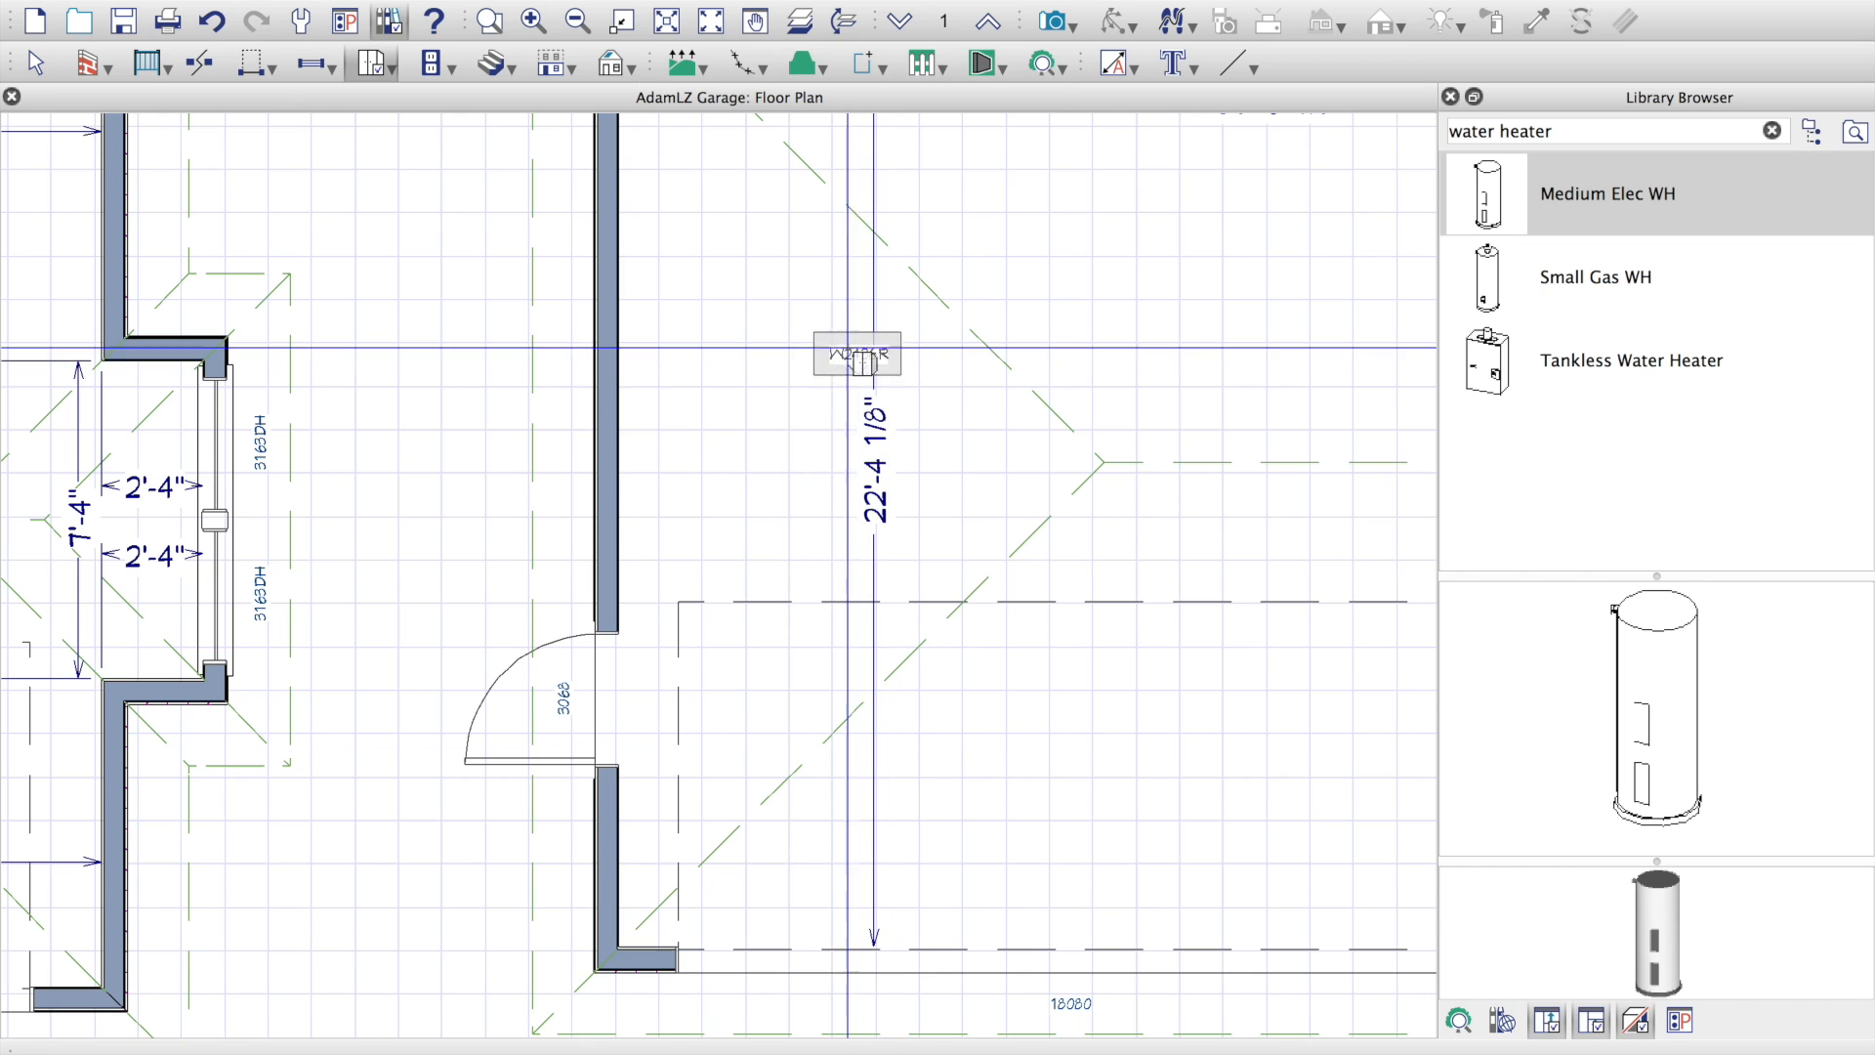
click(841, 345)
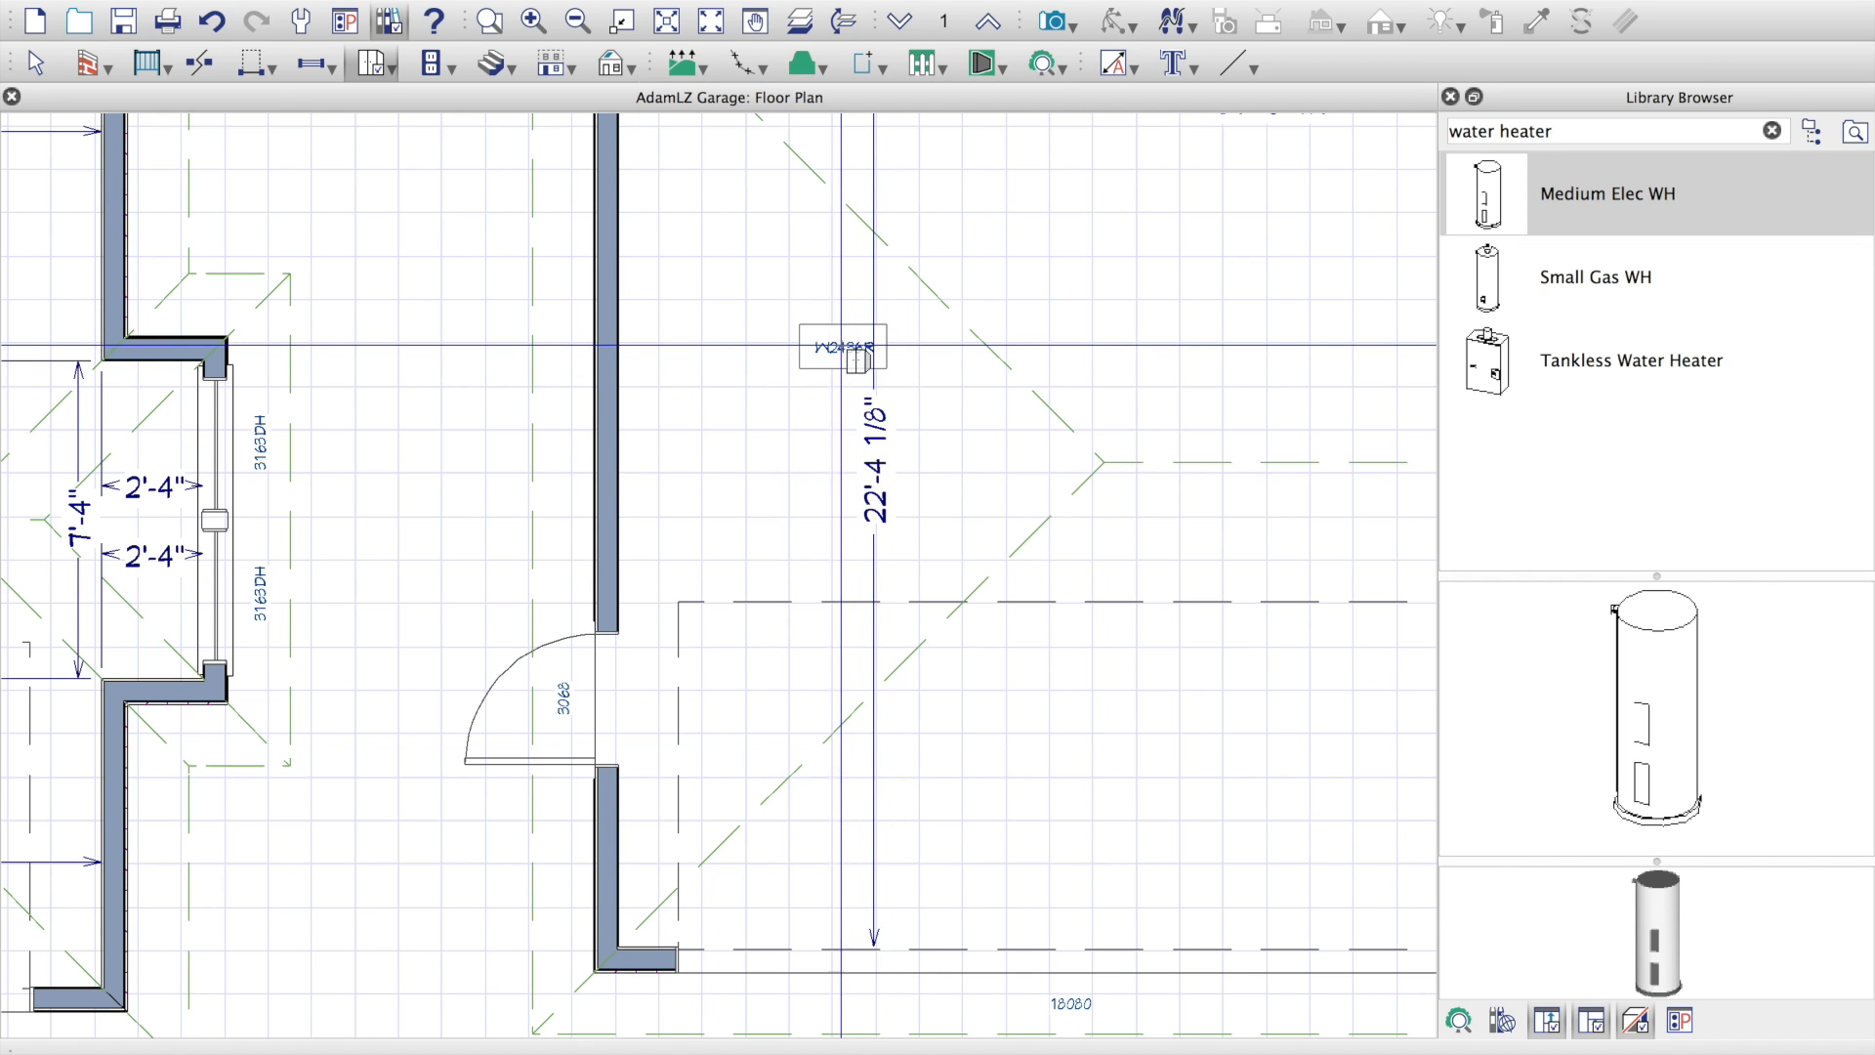
click(38, 63)
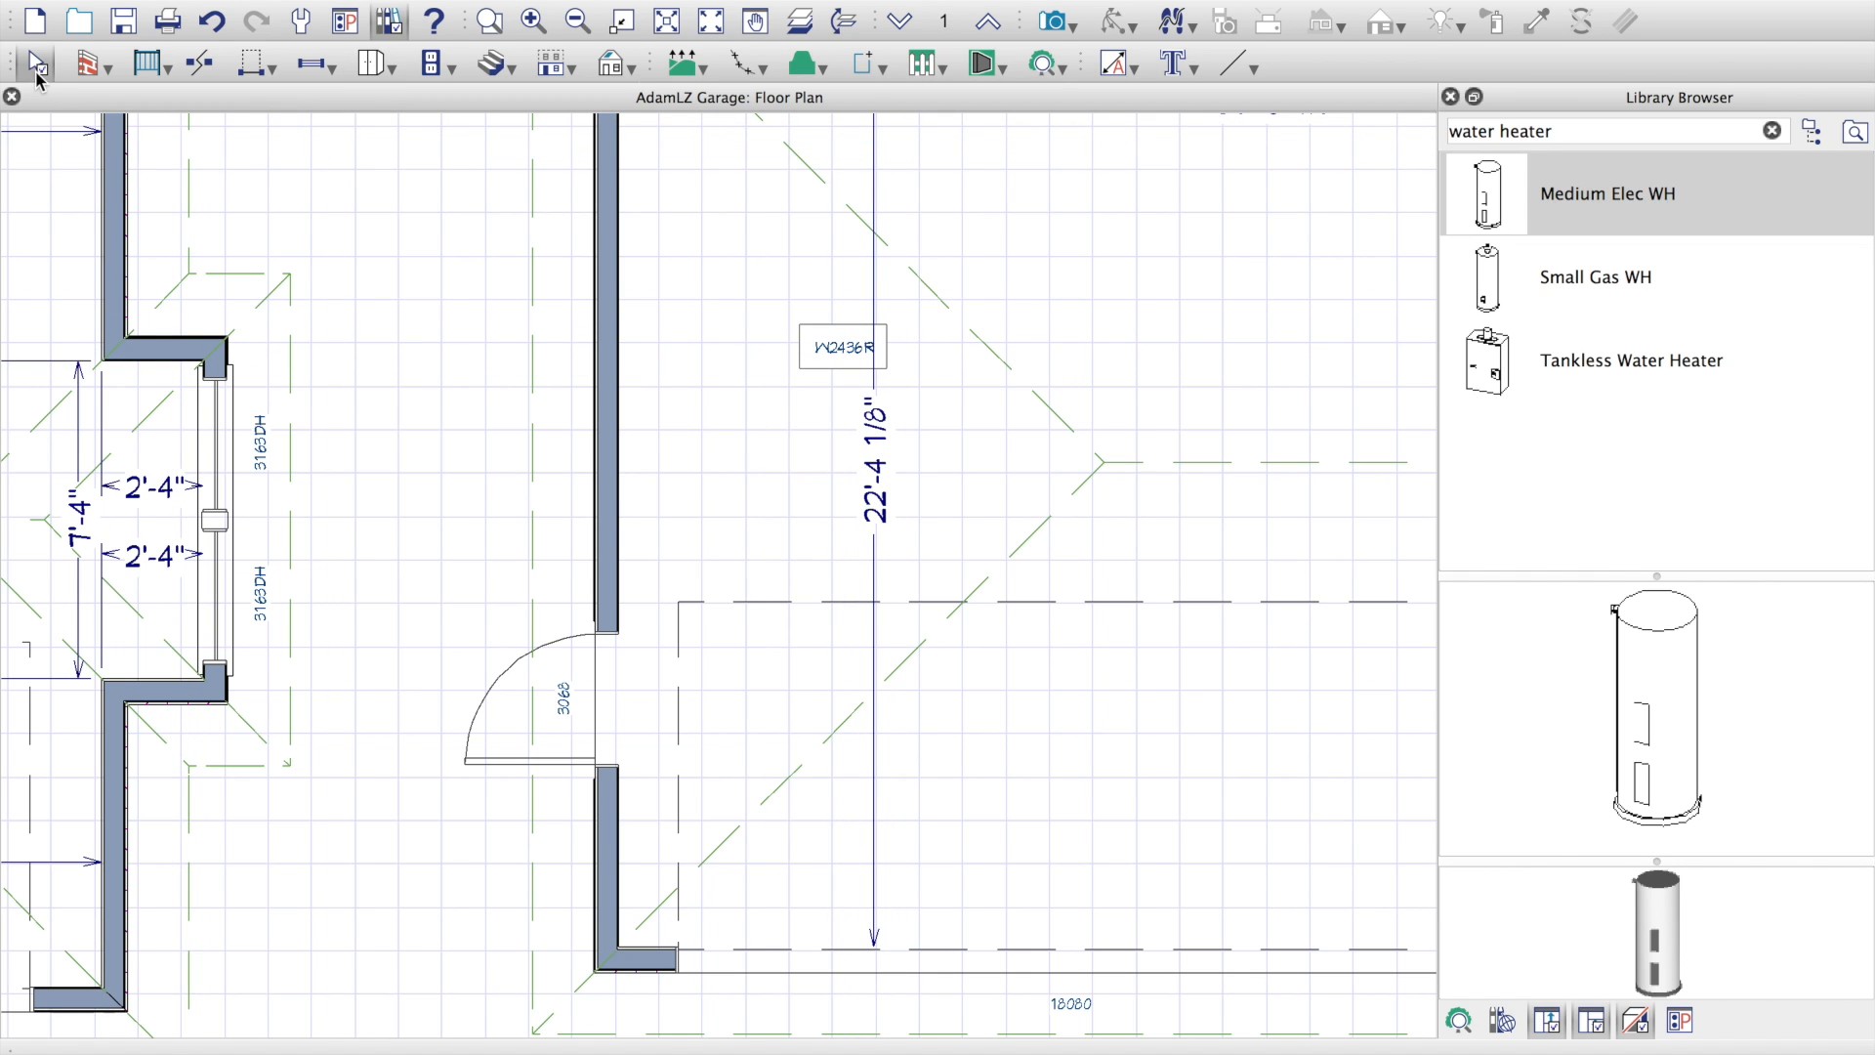
Step: Open the wall cabinet's specification and look up the Wide Storage cabinet's outside dimensions on the Saber page in Chrome
double_click(847, 356)
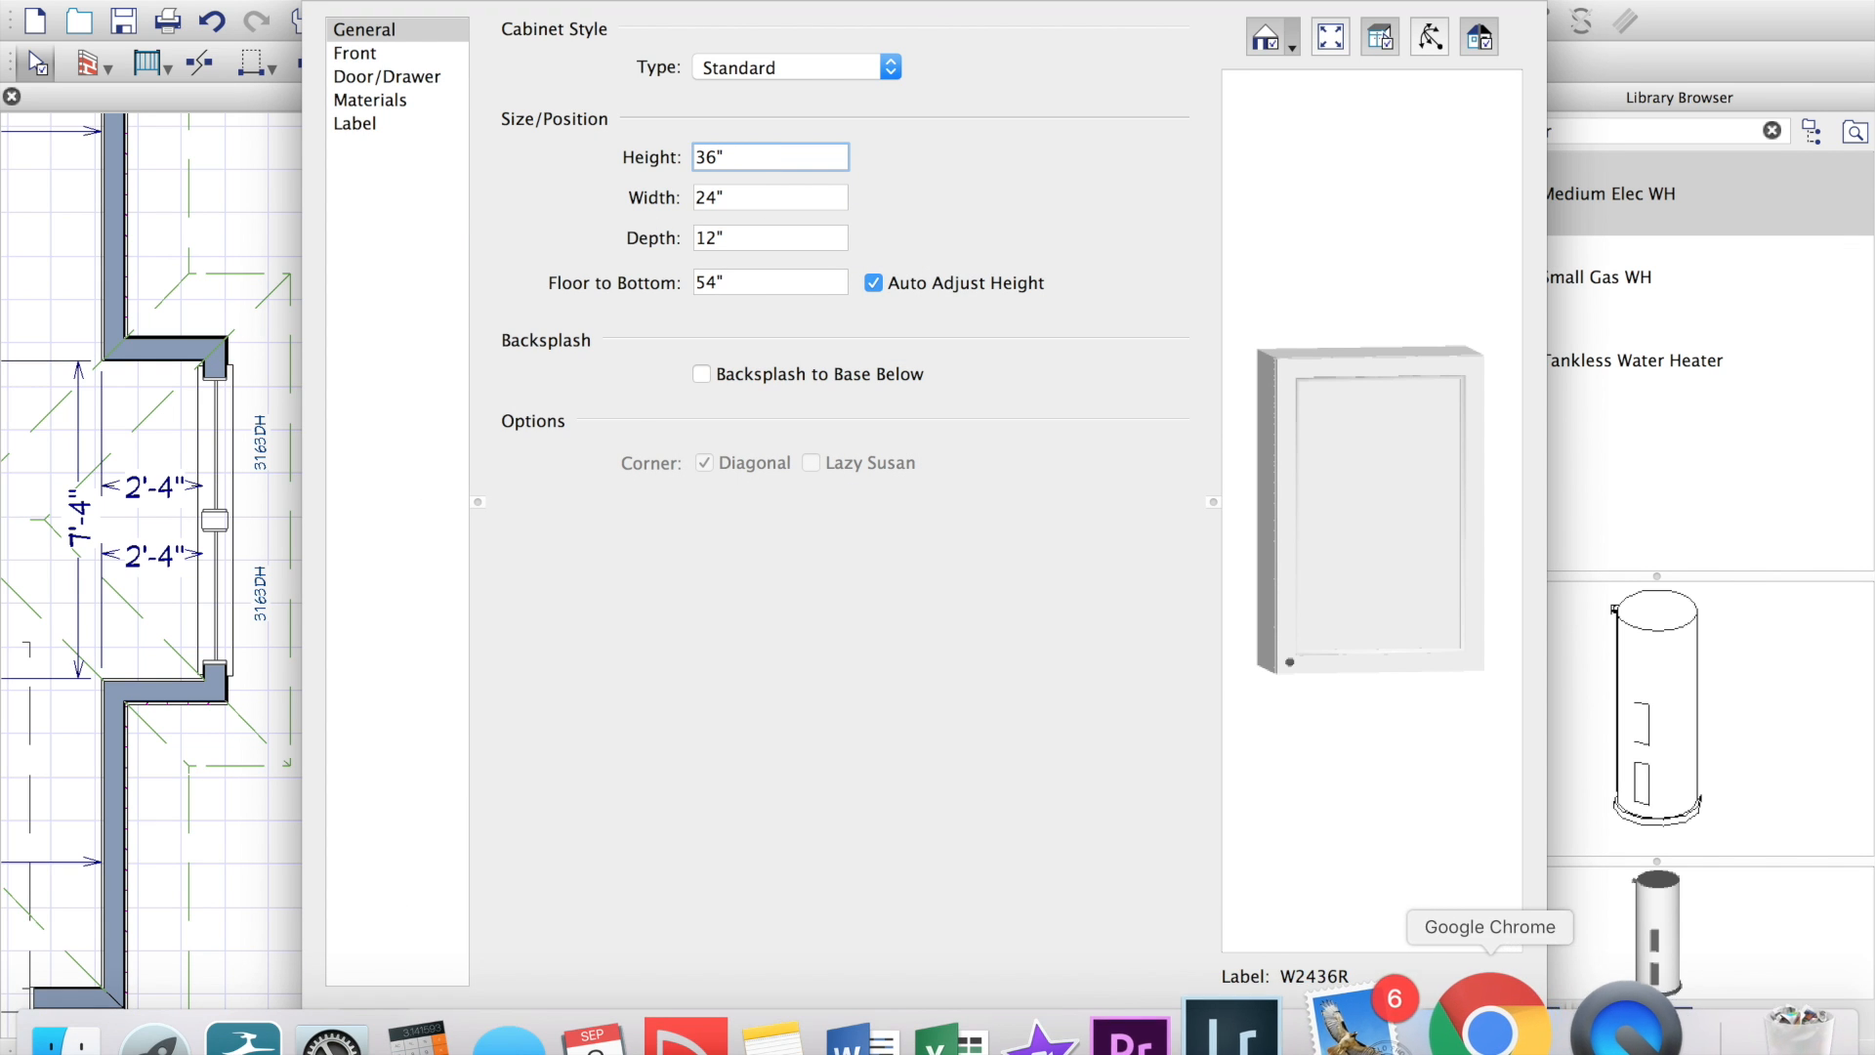
click(1409, 962)
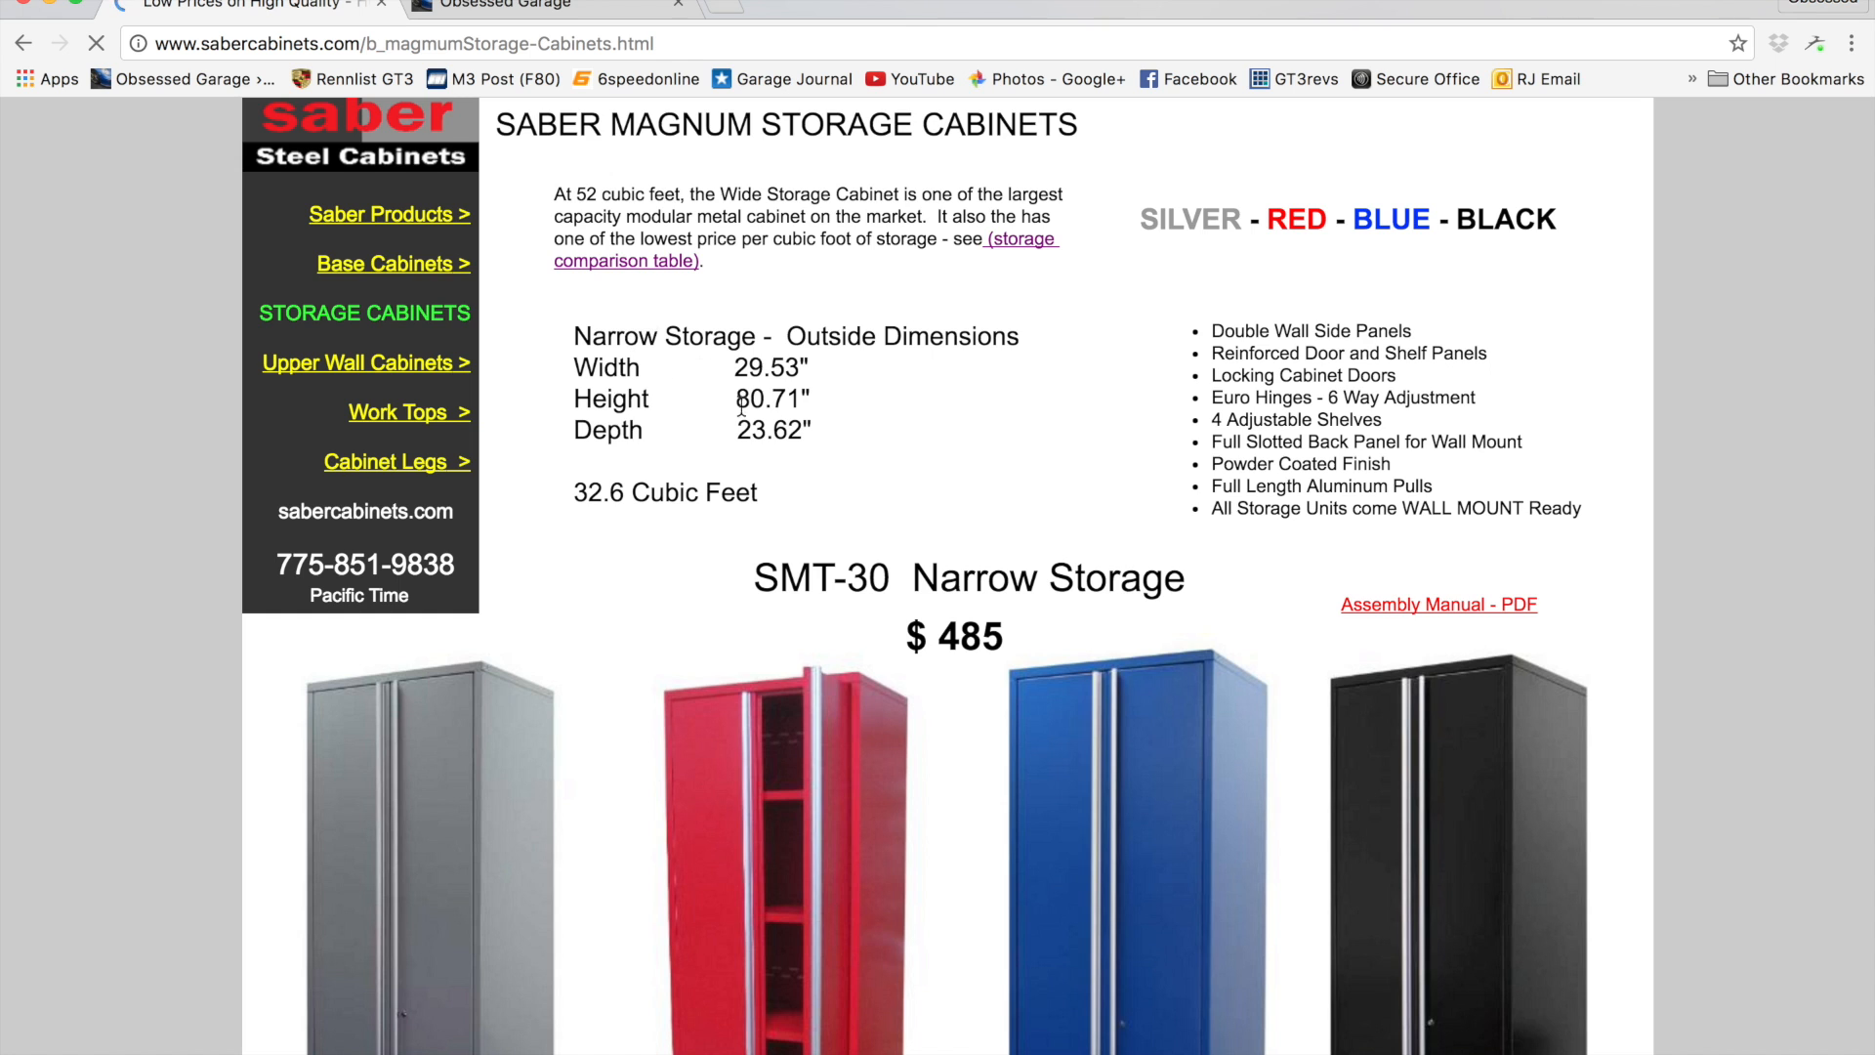
scroll(801, 448, down, 5)
scroll(800, 447, down, 8)
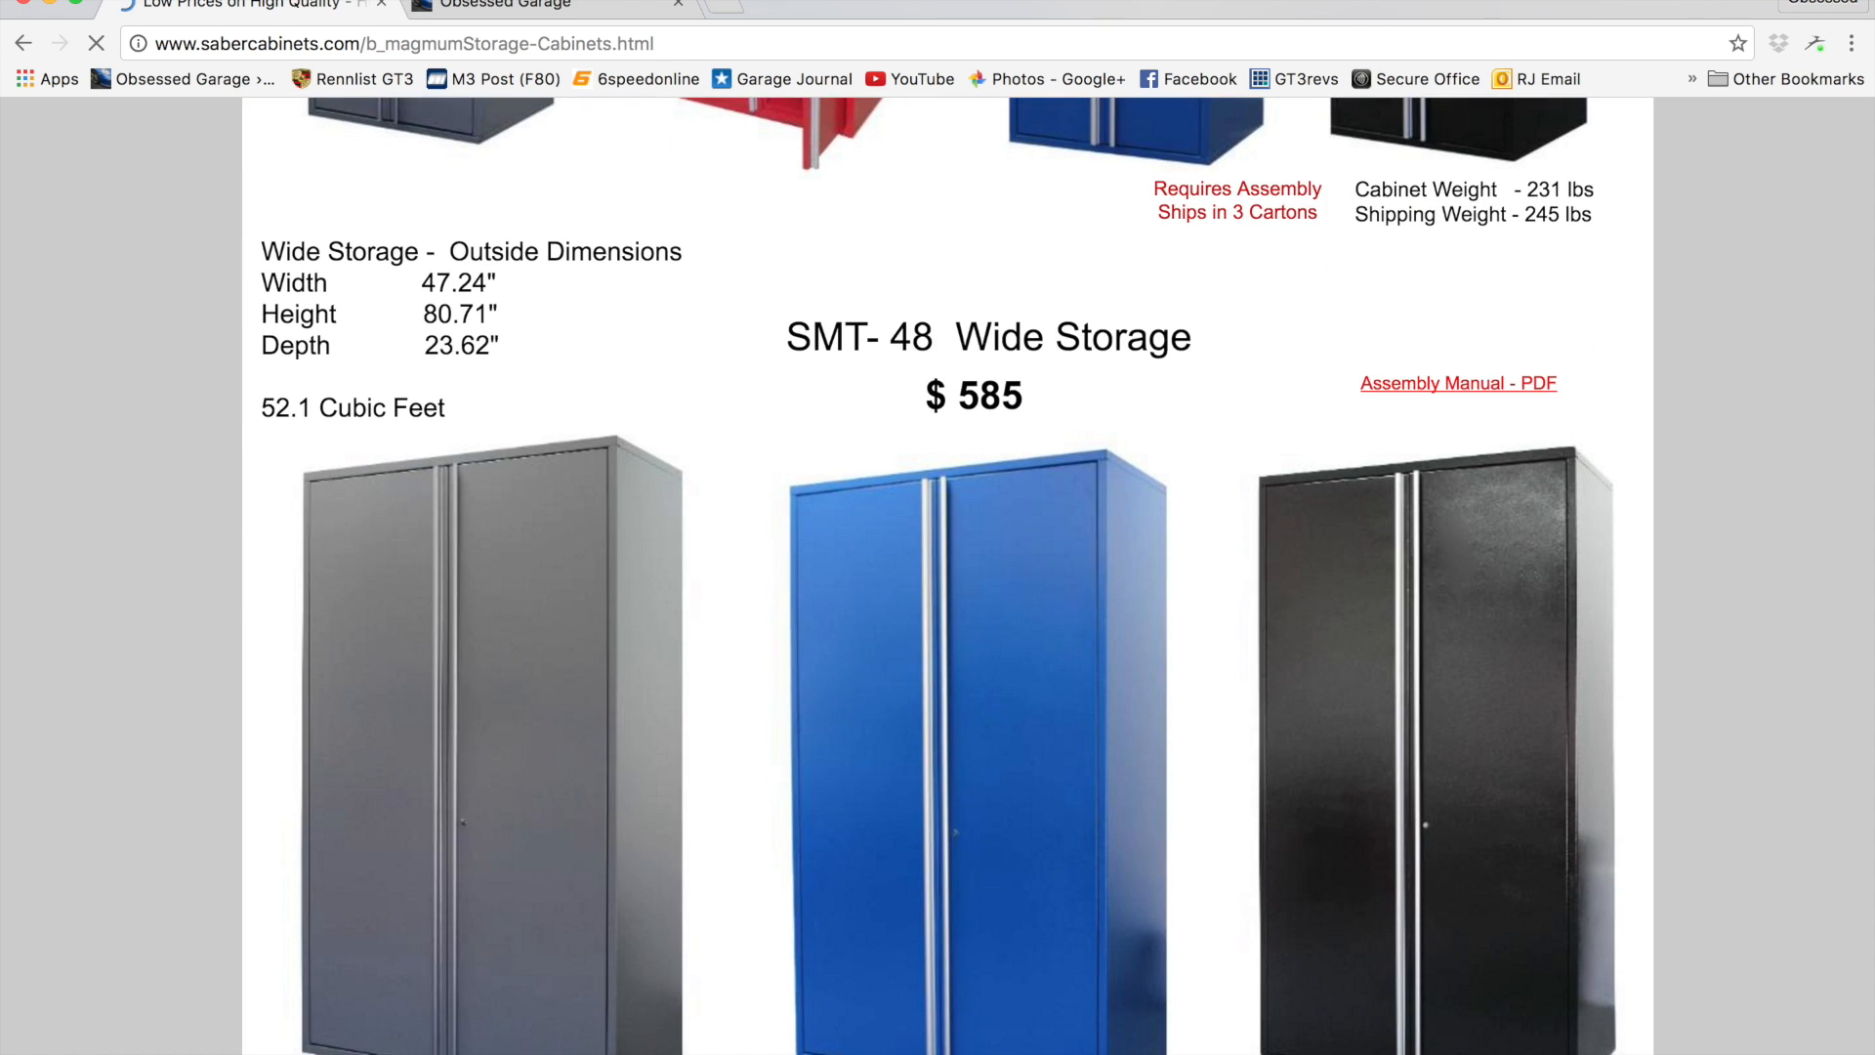
mouse_move(1297, 1052)
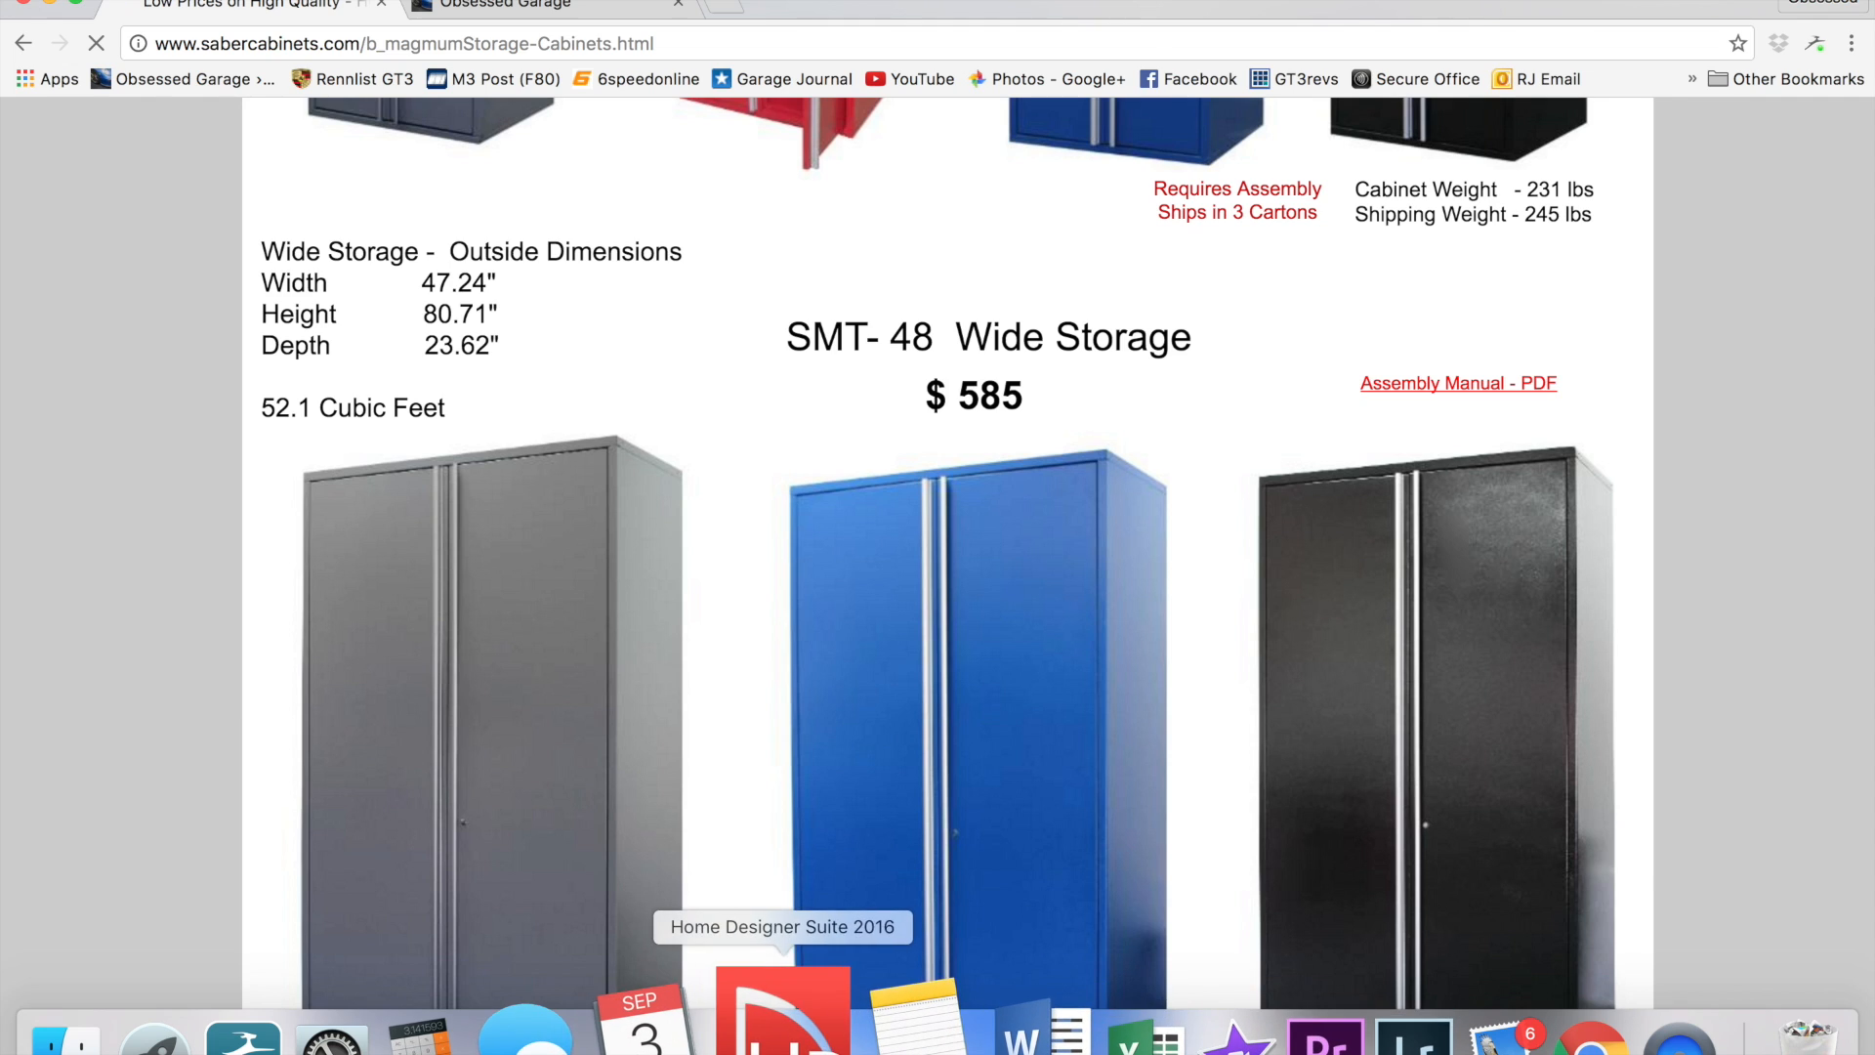
Step: Switch back to Home Designer Suite 2016 and set the wall cabinet's height to 80 11/16" and width to 47 1/4"
click(772, 1033)
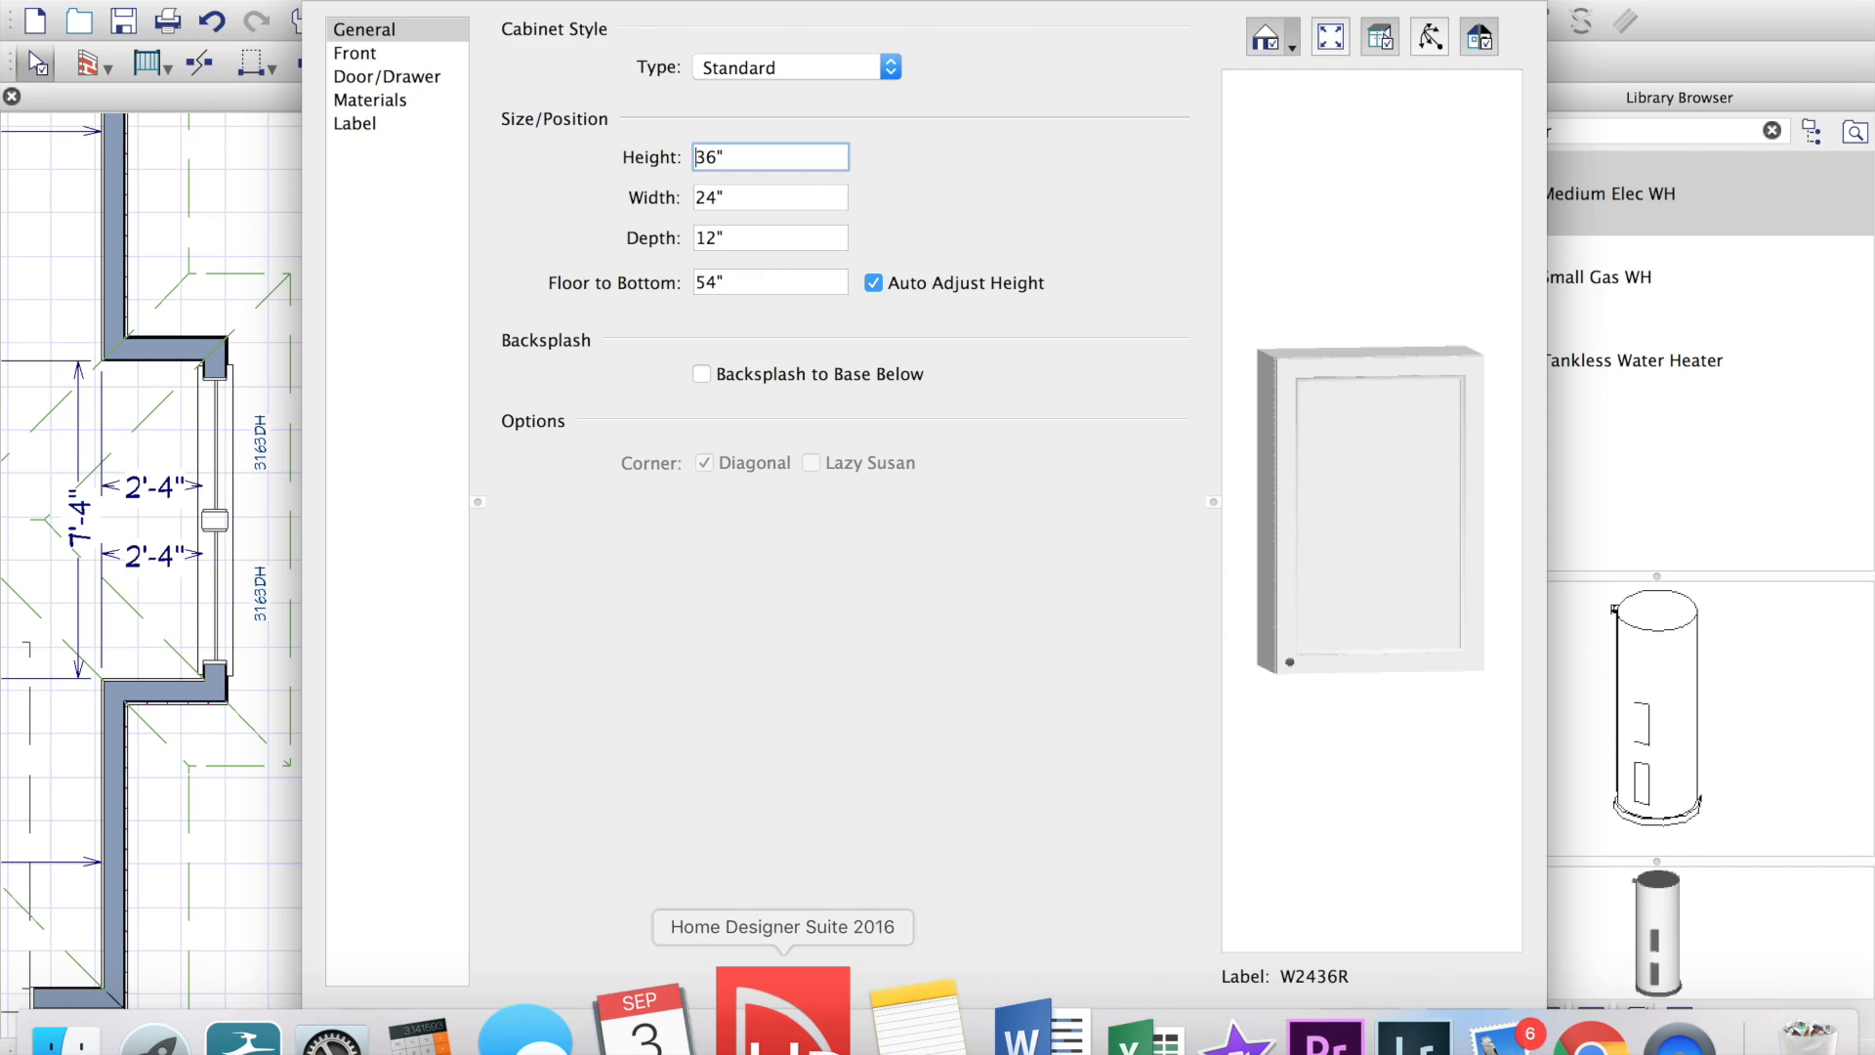
triple_click(727, 158)
text(80 11/1)
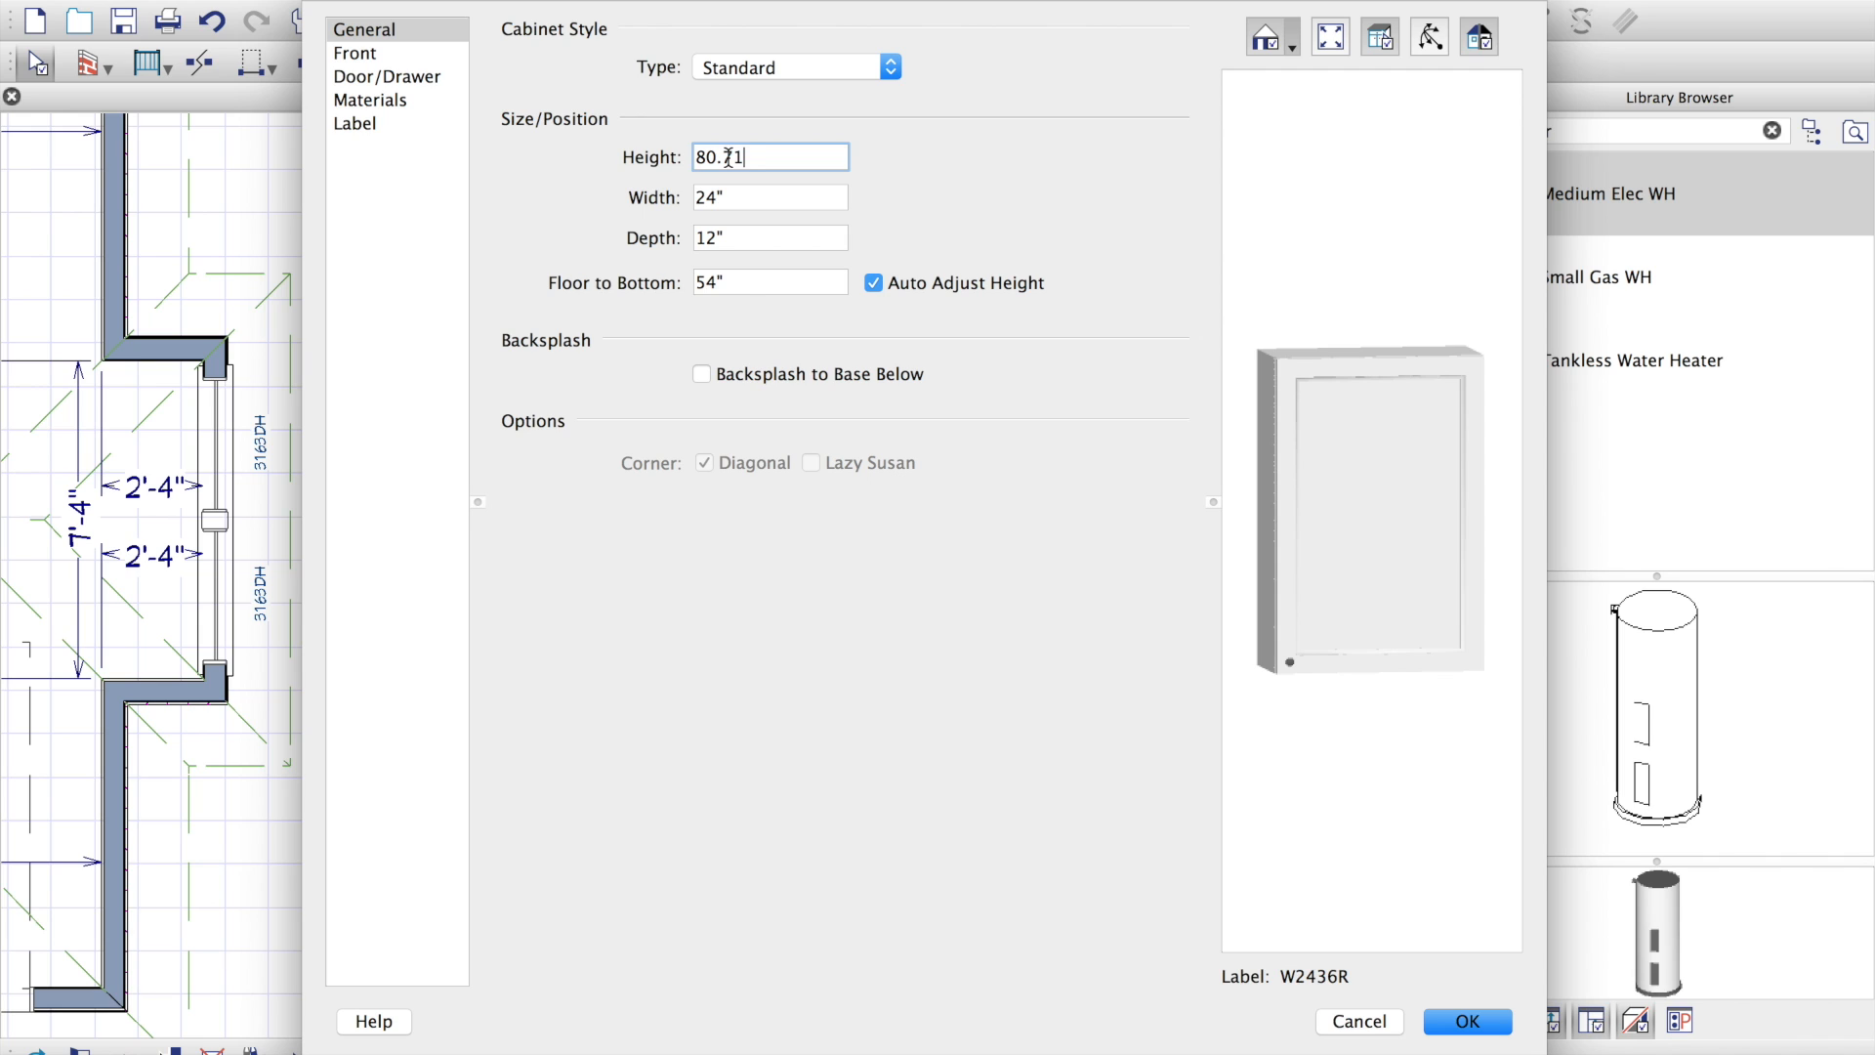
key(Tab)
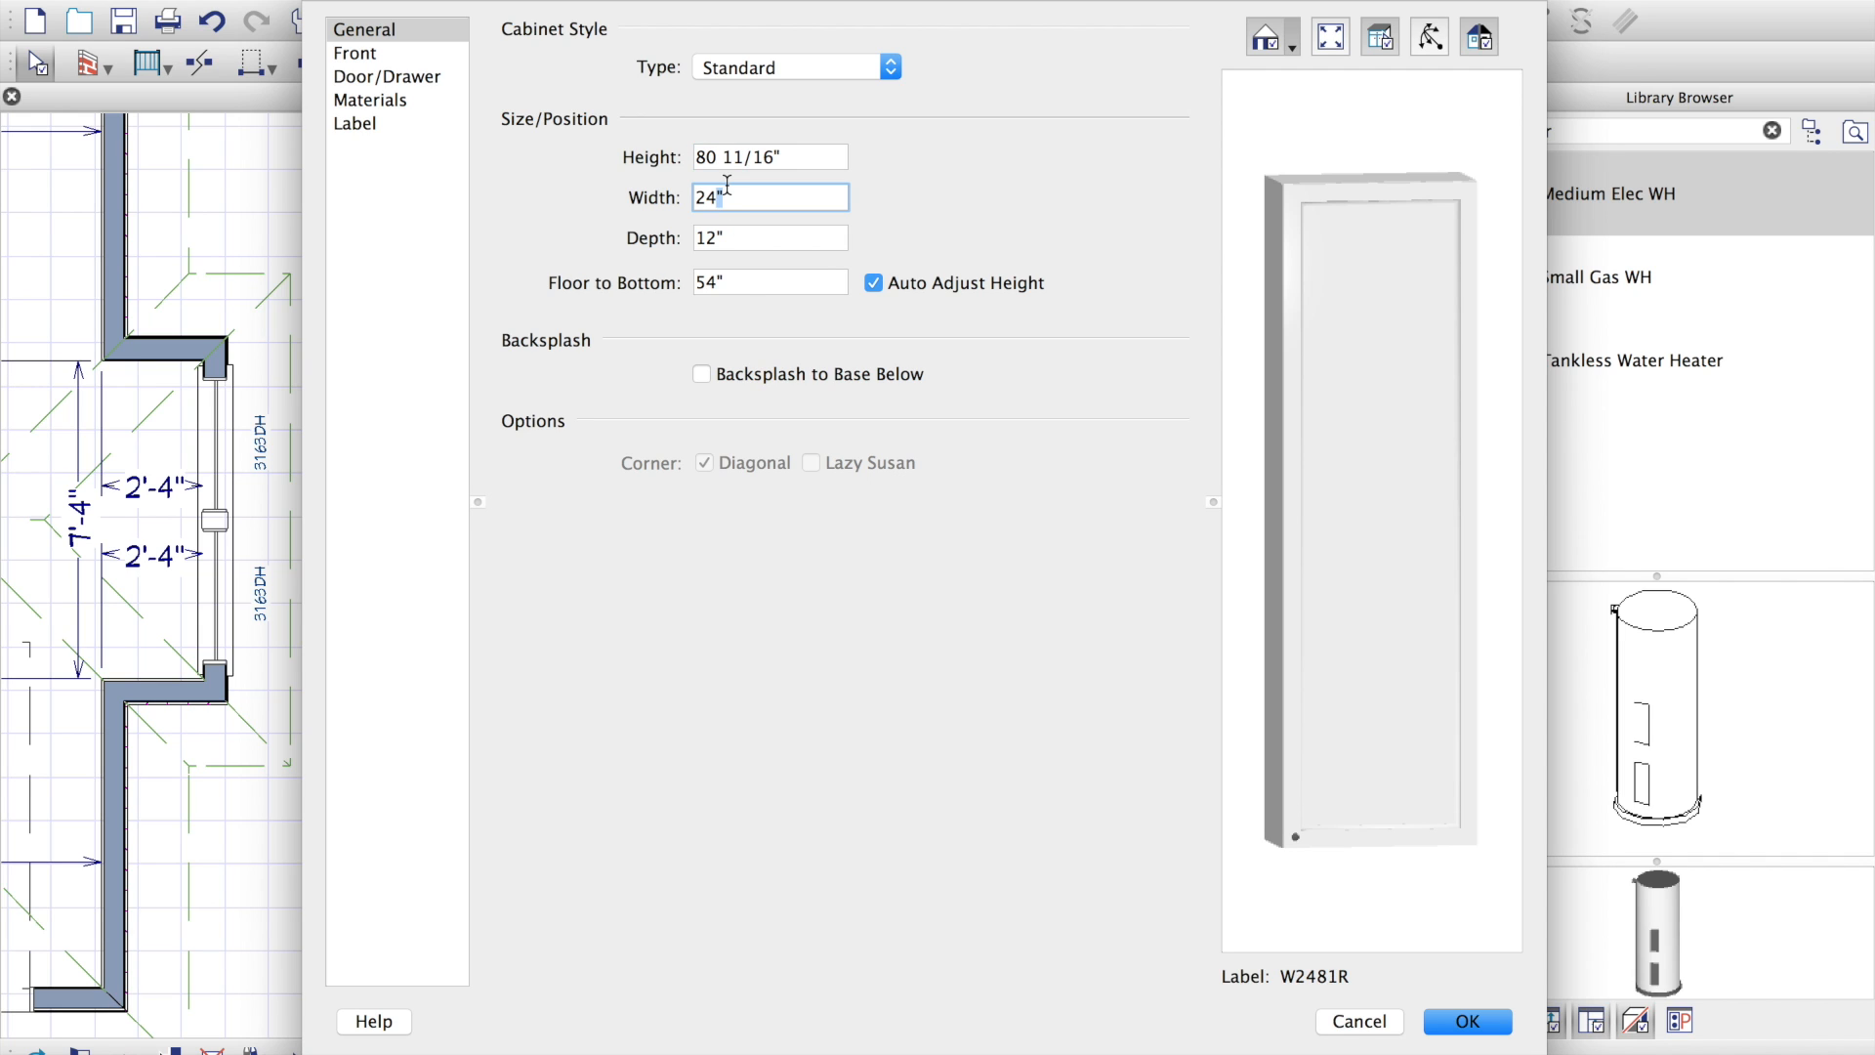
triple_click(727, 185)
text(47 1/)
click(733, 243)
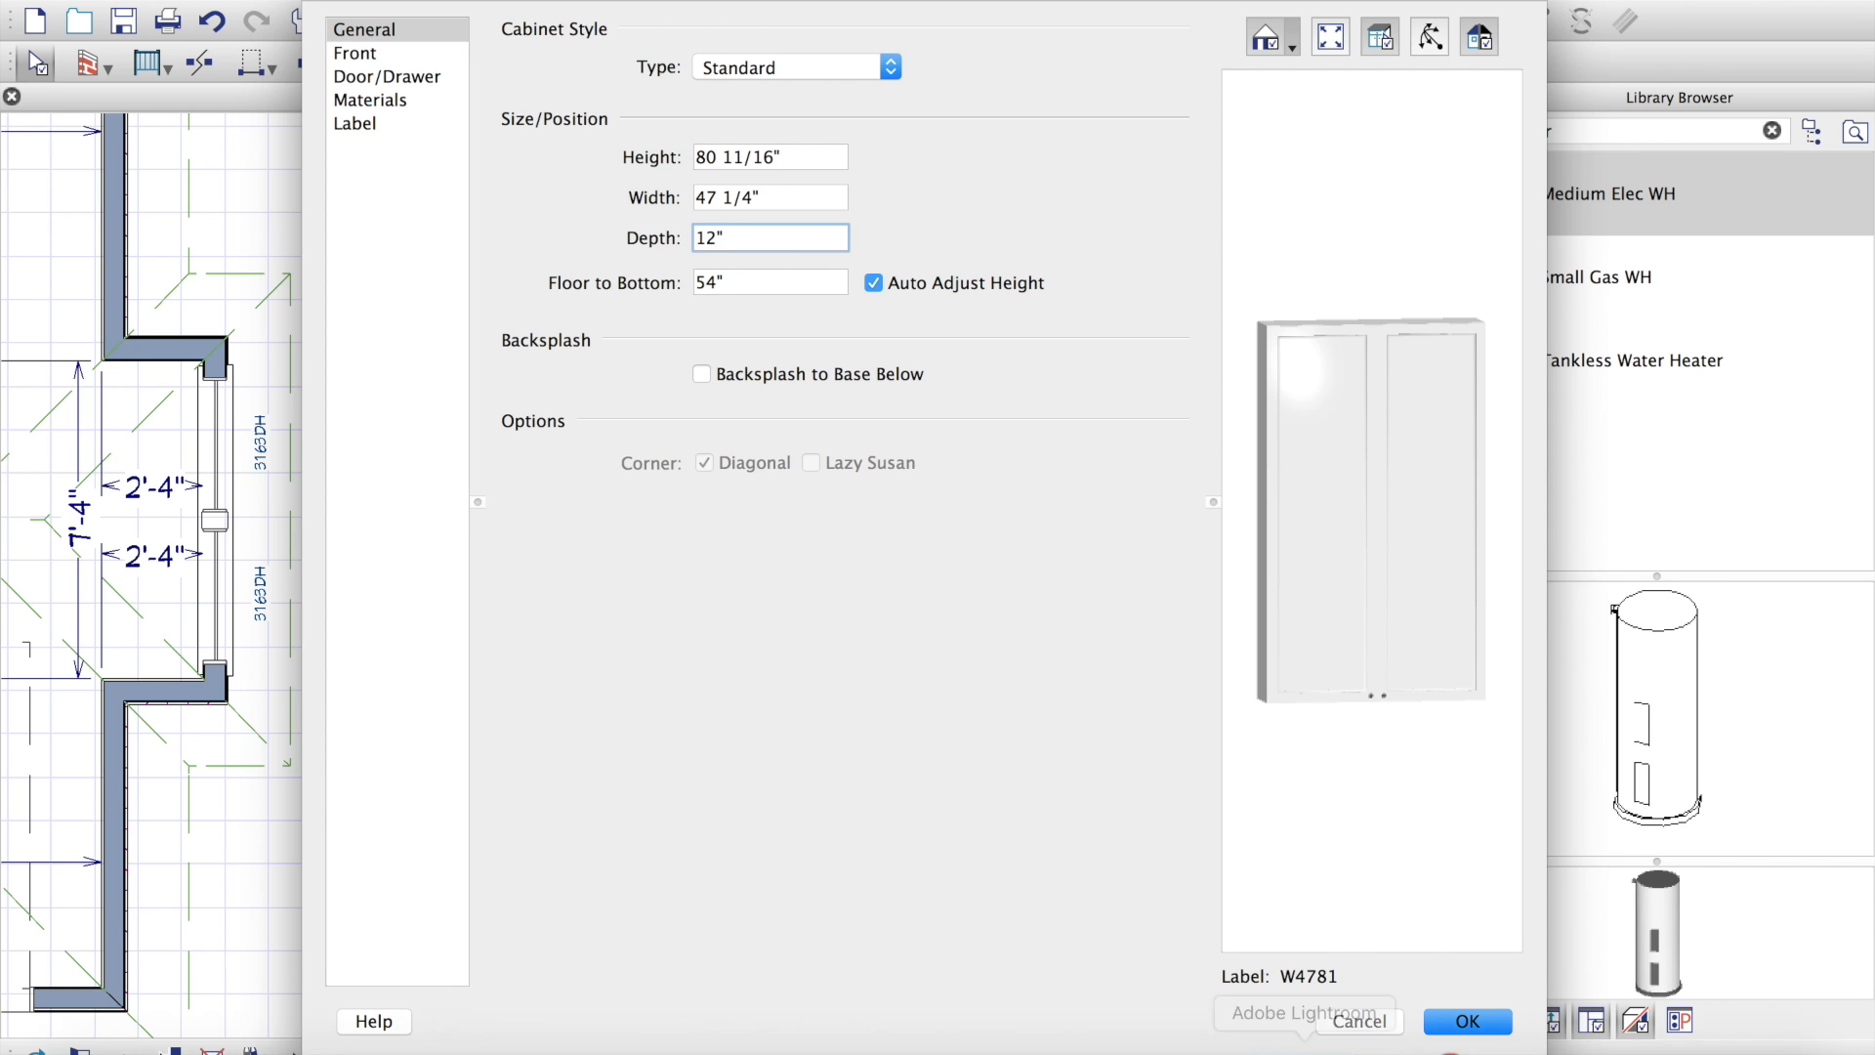
Step: Recheck the Wide Storage depth on the Saber page in Chrome and set the cabinet's depth to 23.62" in Home Designer Suite
click(1489, 1014)
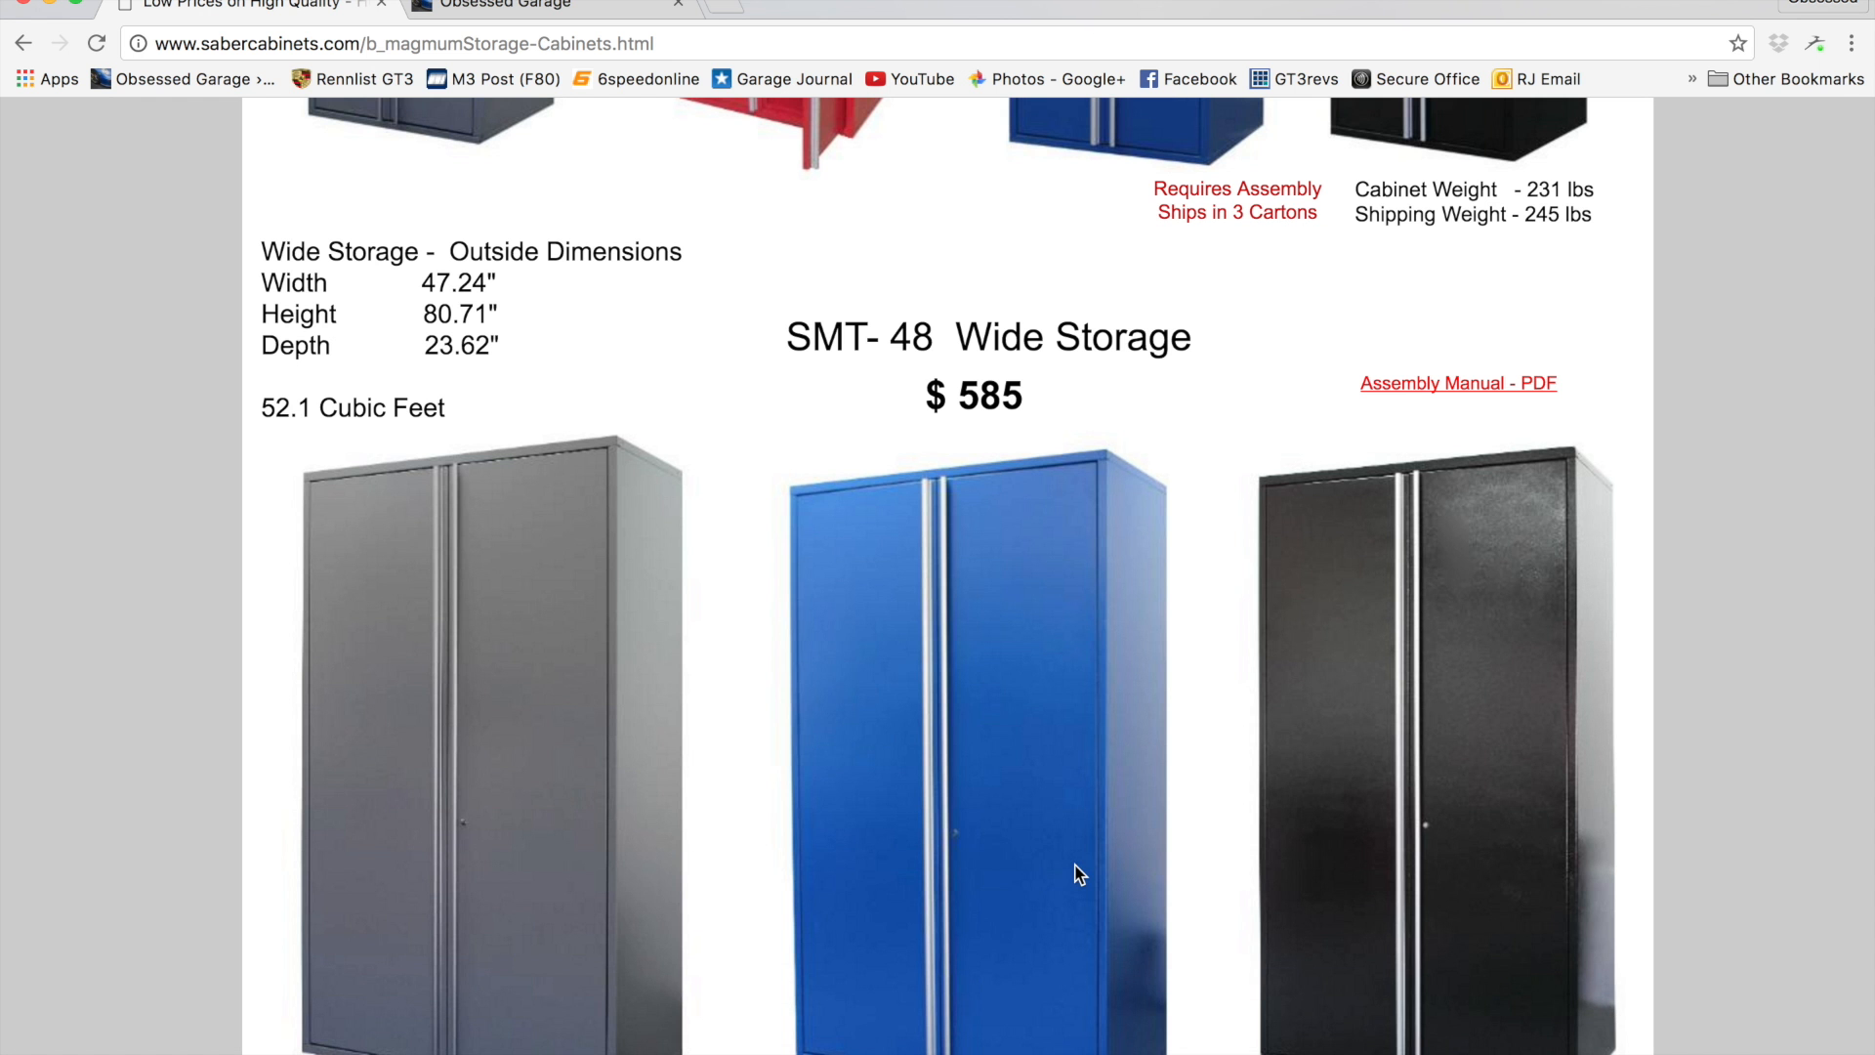
click(767, 1020)
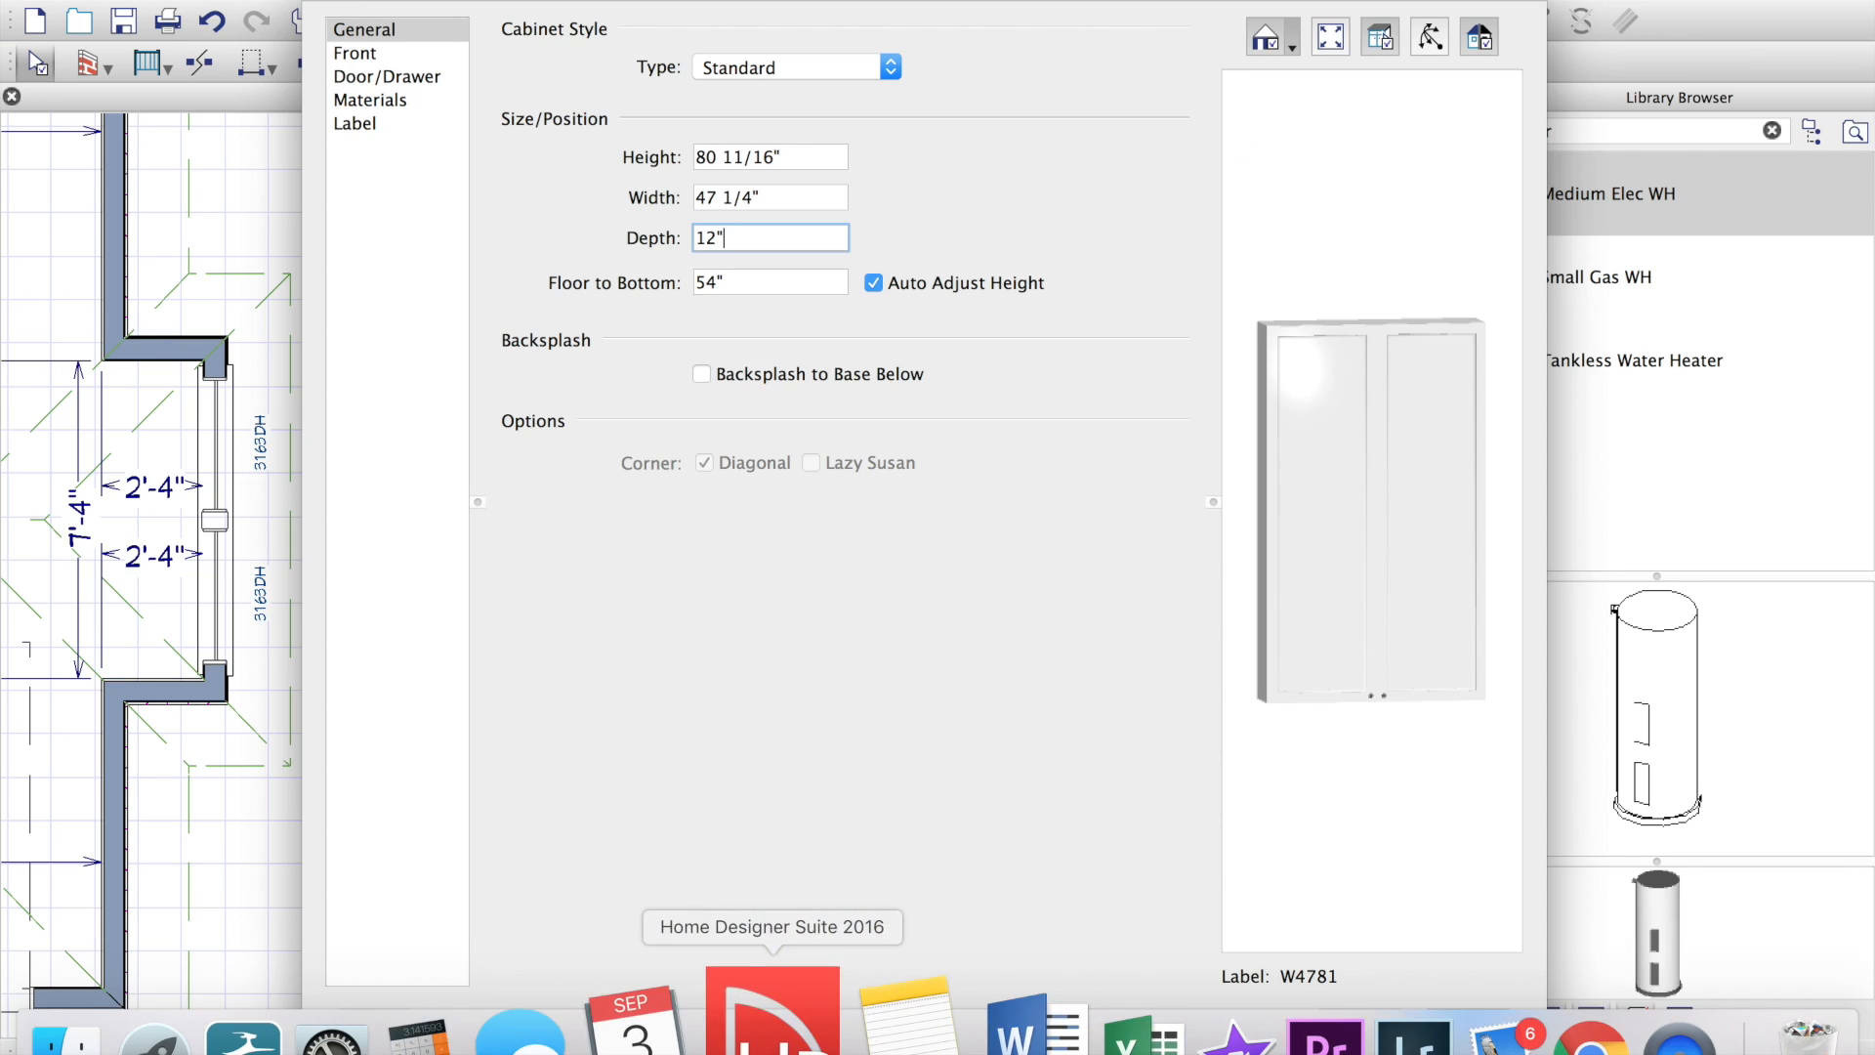
key(BackSpace)
key(BackSpace)
key(BackSpace)
text(23.)
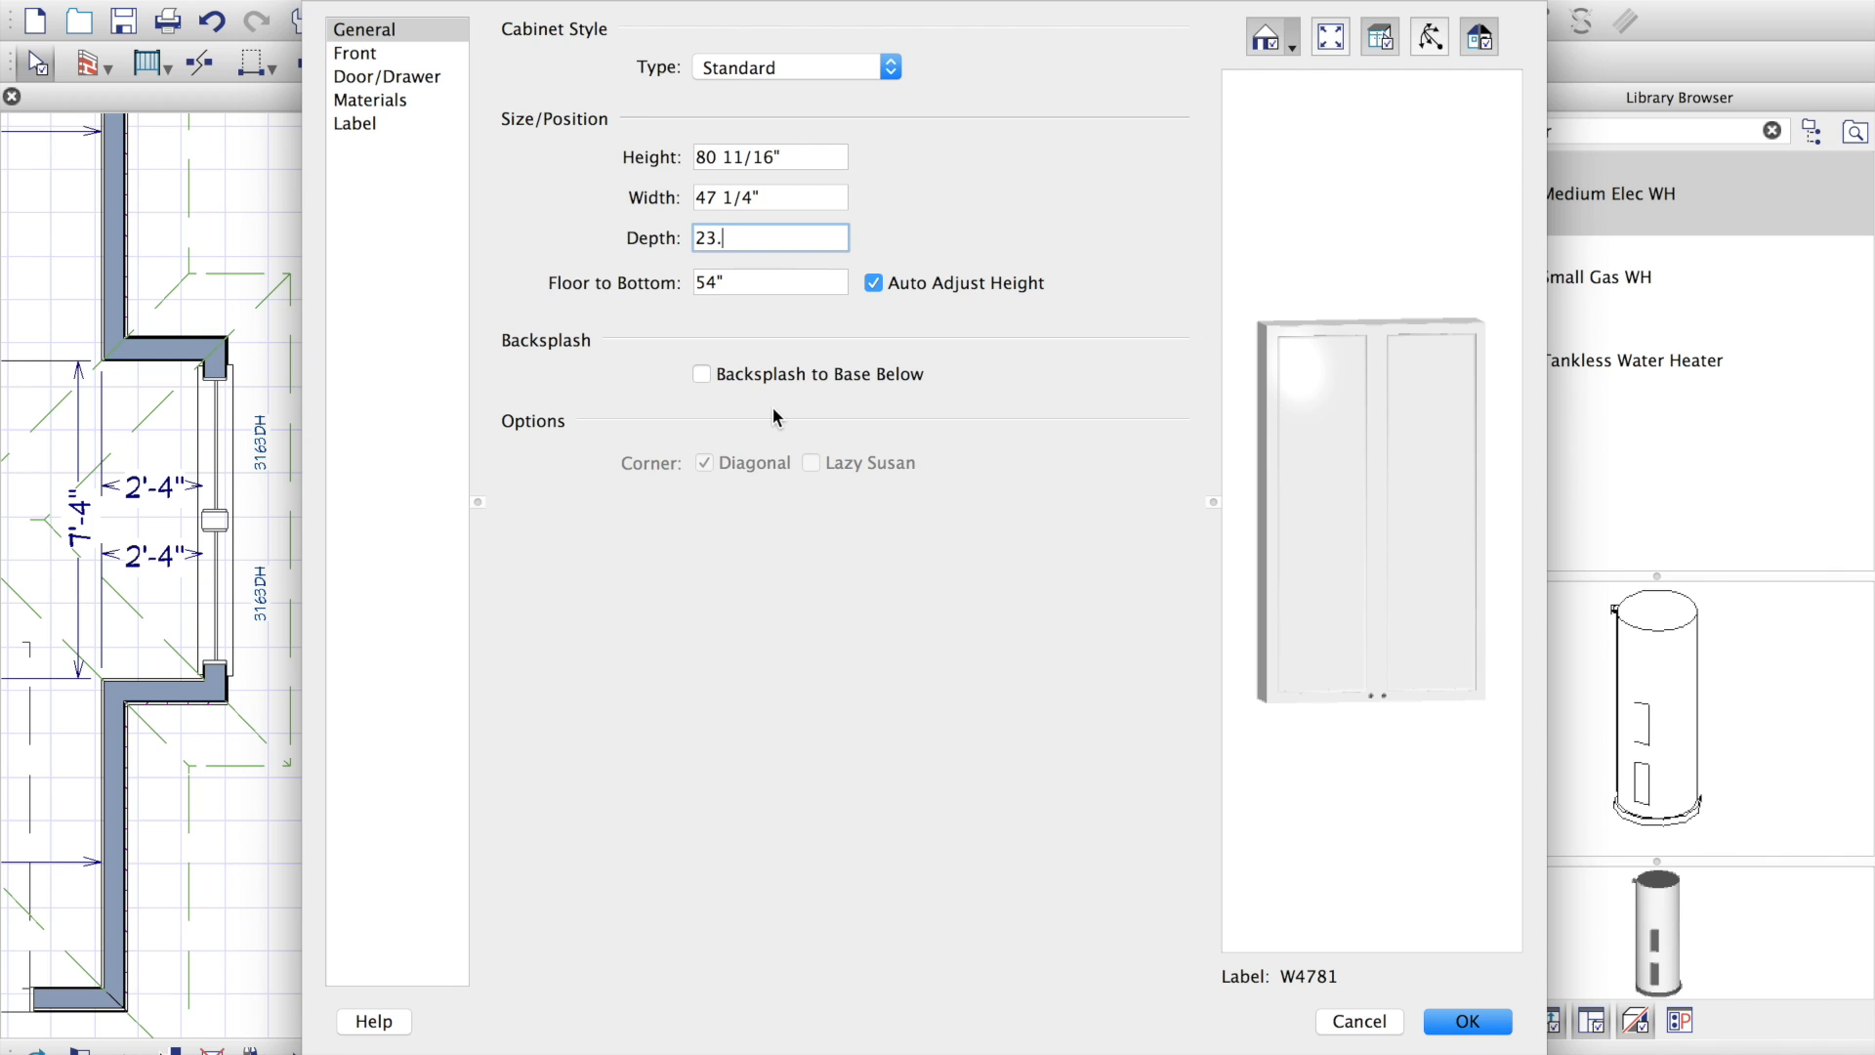
text(62")
Step: Set the cabinet's Floor to Bottom distance to 0" and apply the specification changes
click(807, 191)
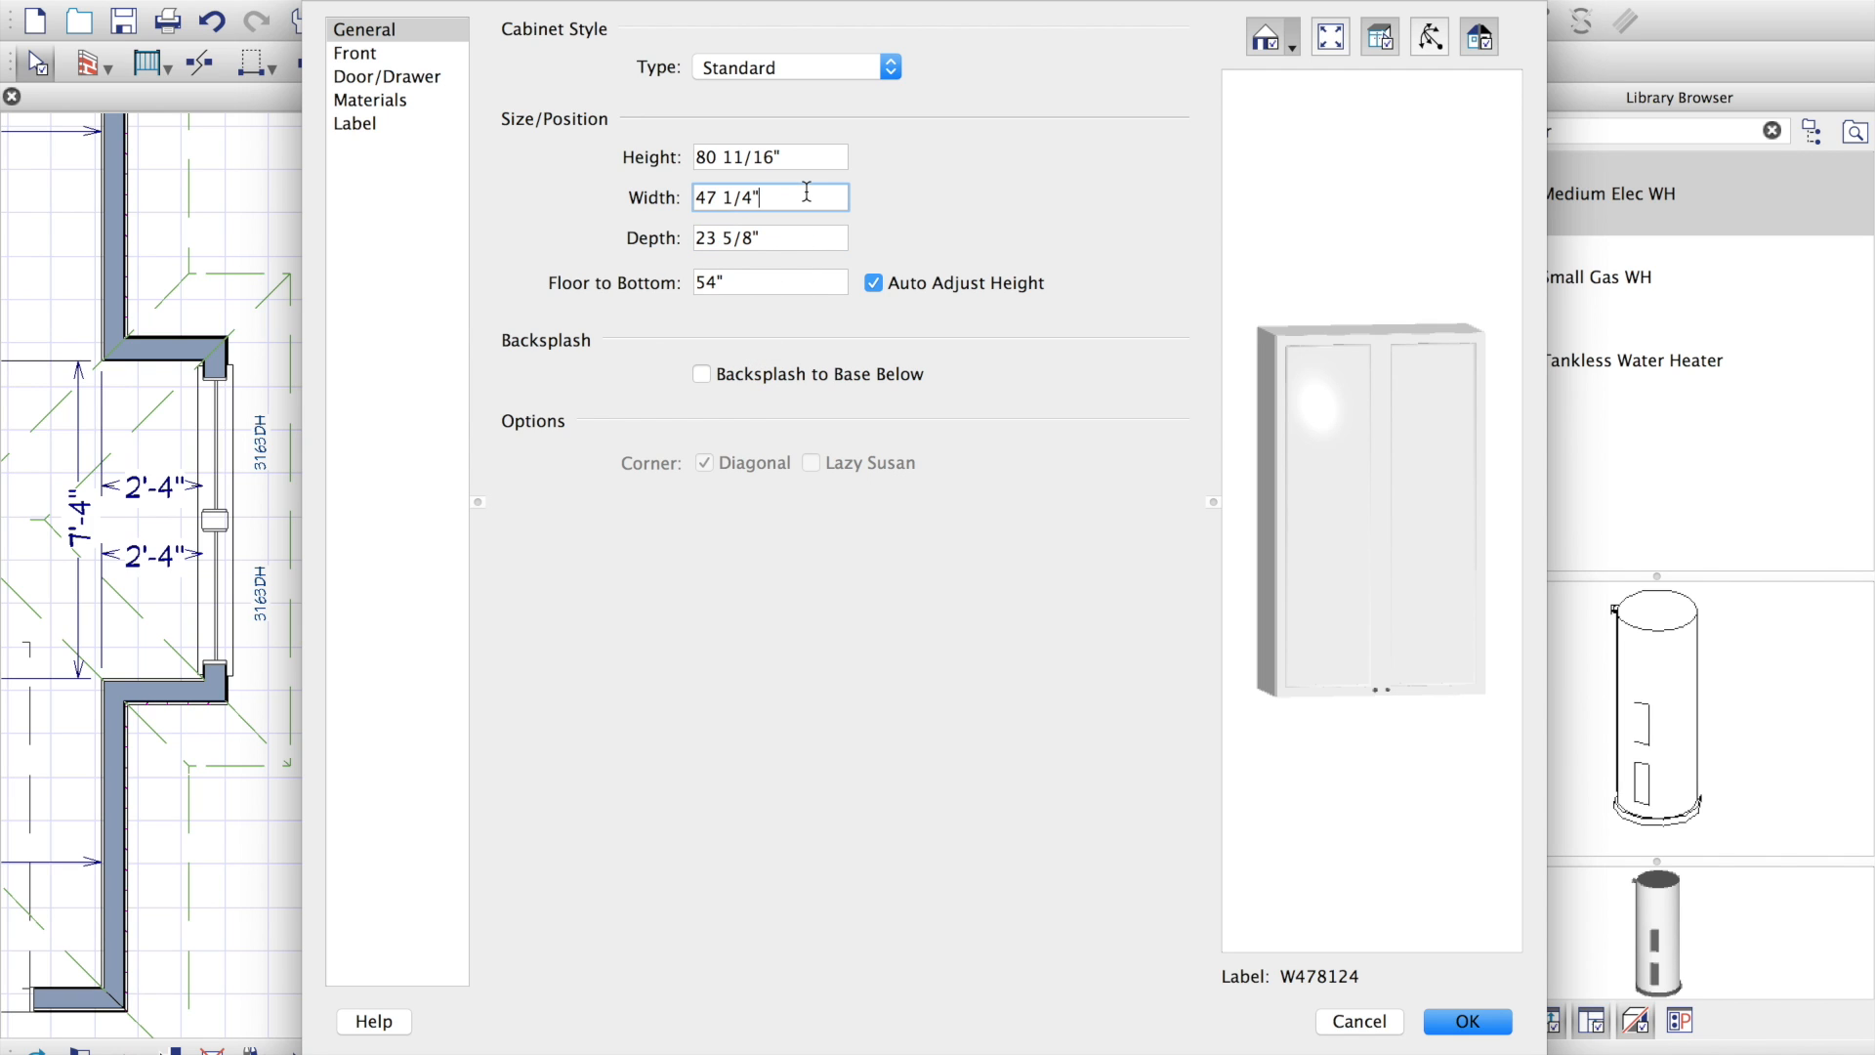
double_click(734, 286)
key(BackSpace)
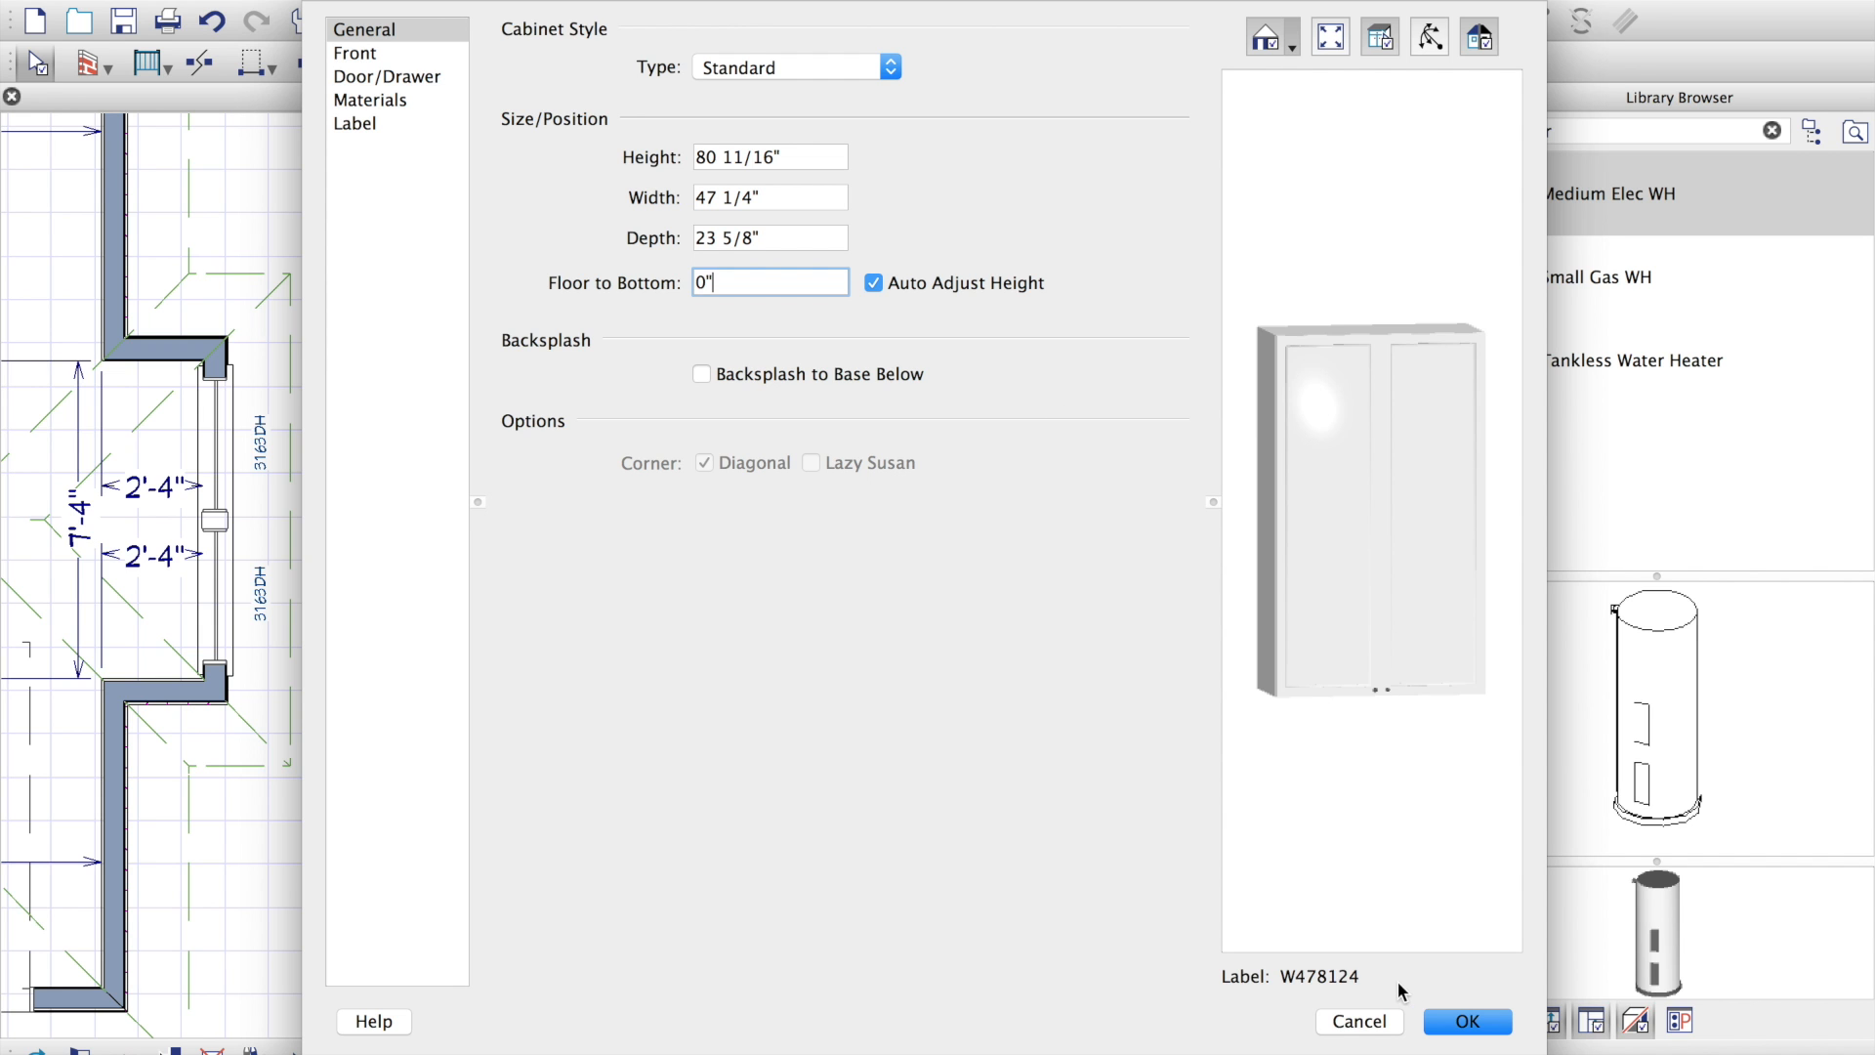
click(1455, 1018)
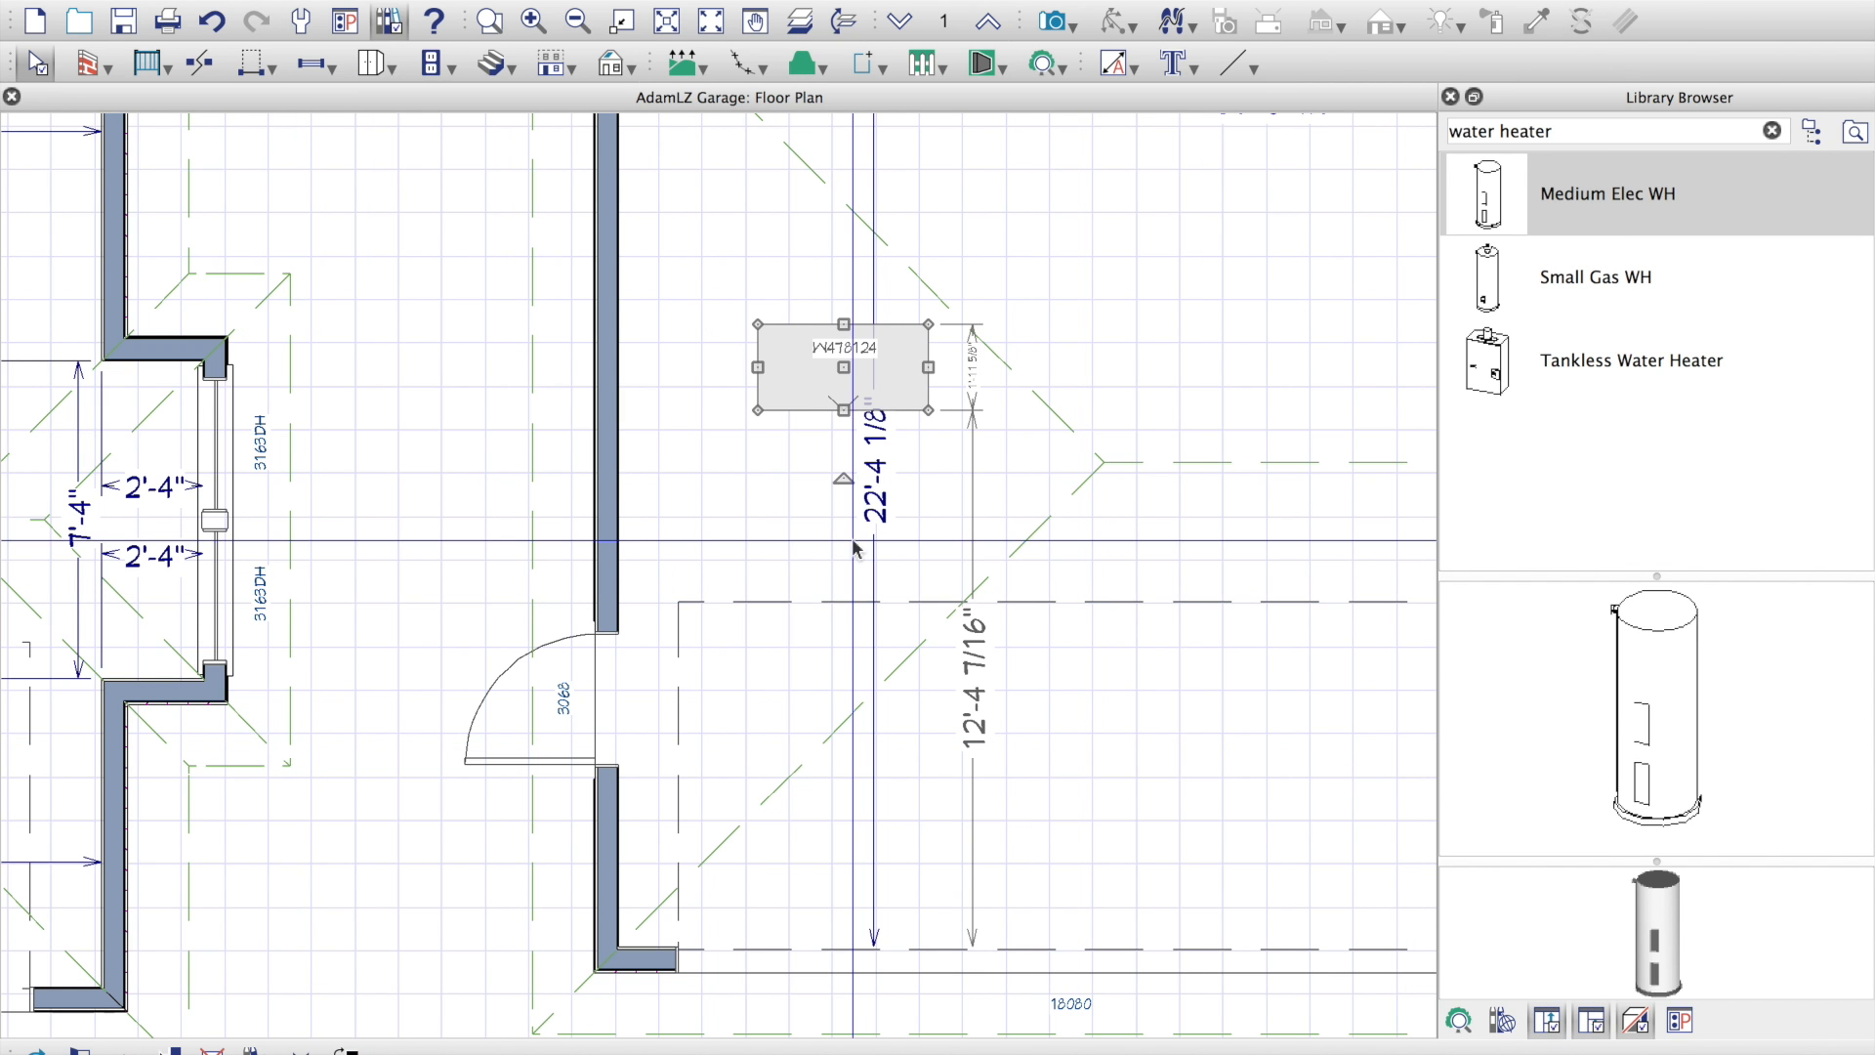
Step: Move the cabinet against the back wall beside the water heater and create a Full Camera view looking toward it
scroll(853, 547, down, 3)
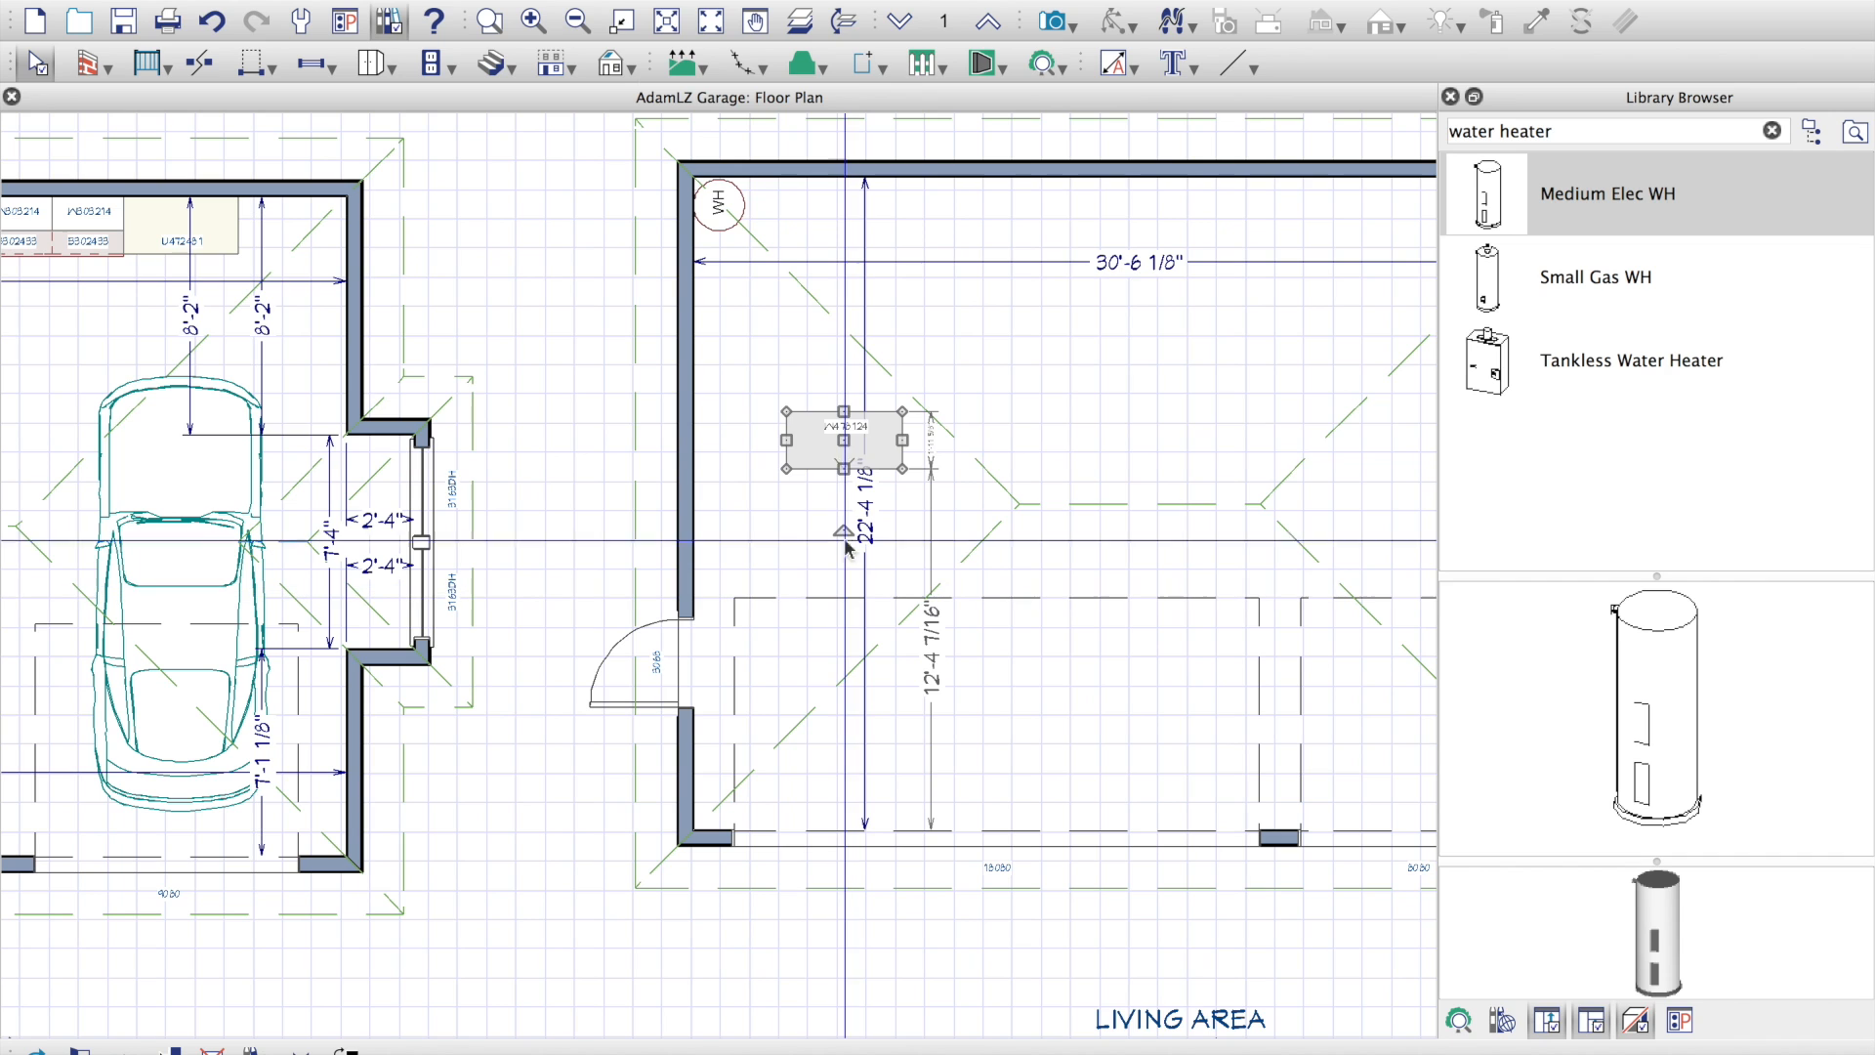
drag(844, 405, 865, 228)
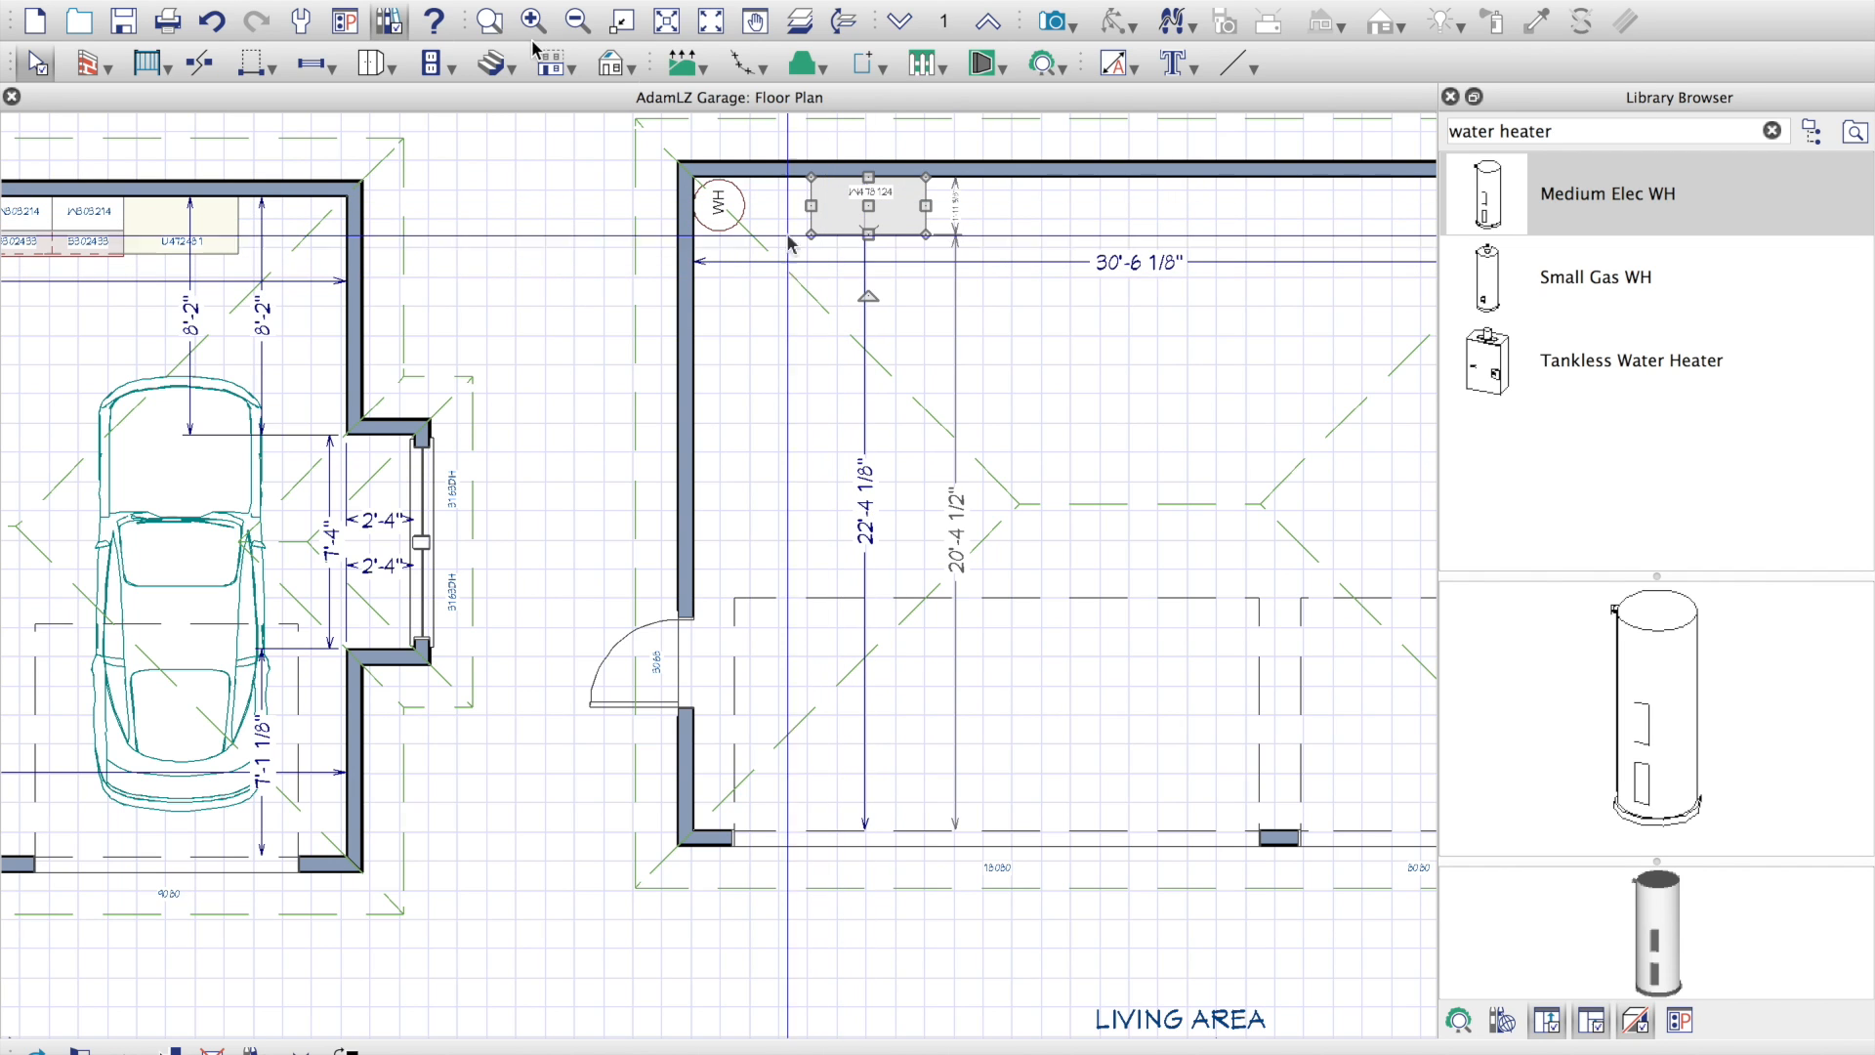
click(1054, 19)
drag(896, 451, 898, 385)
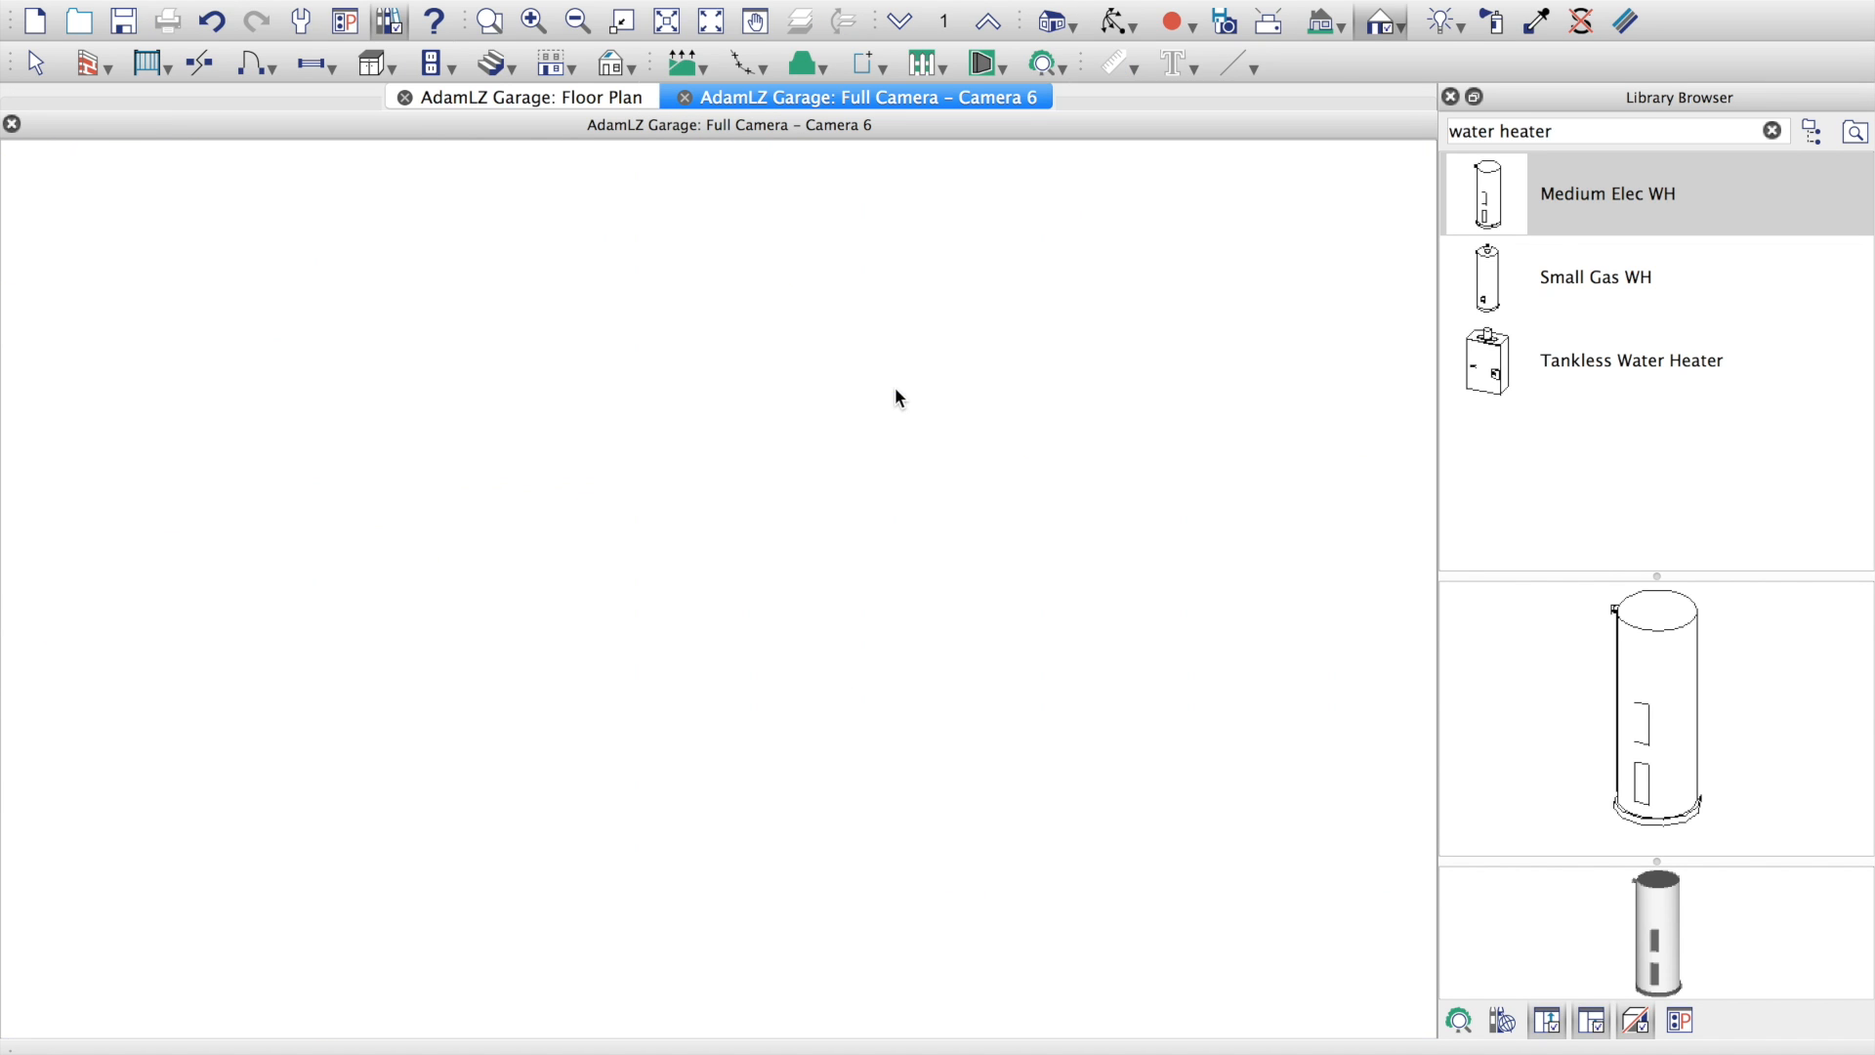
scroll(726, 499, down, 3)
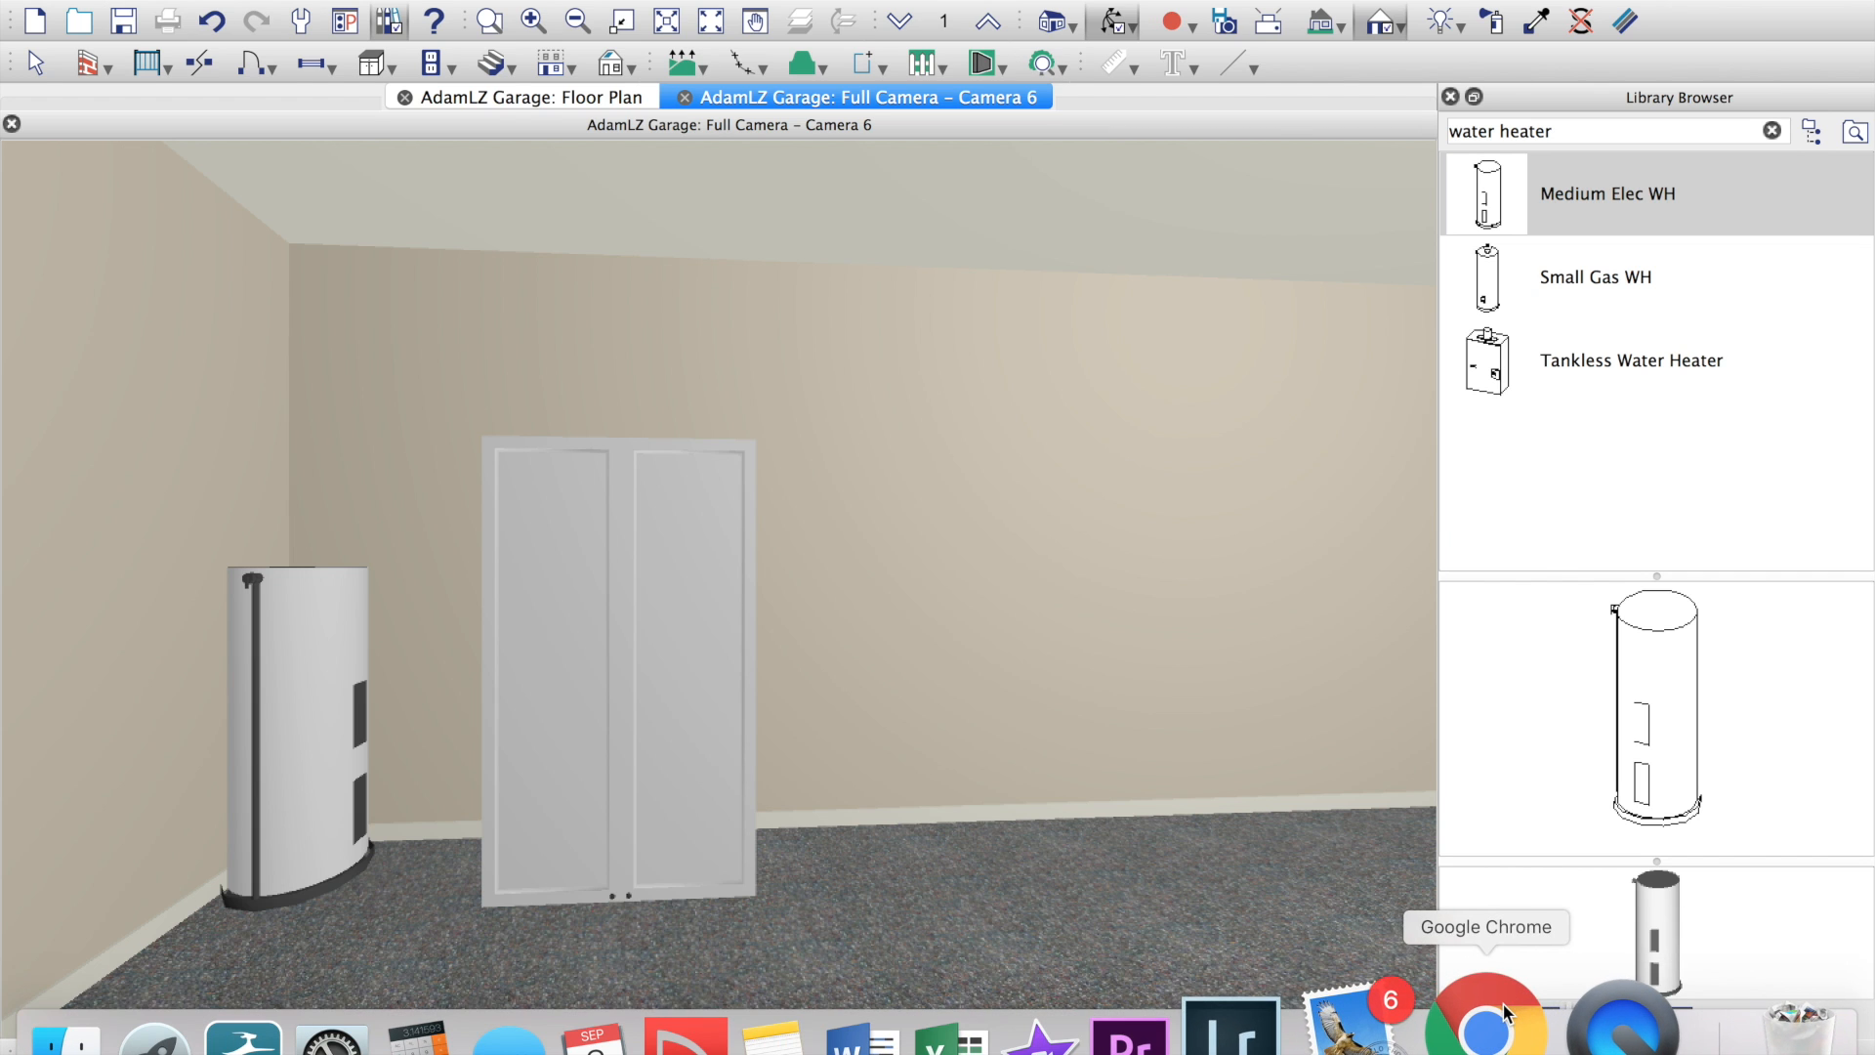
Step: Compare the modelled cabinet with Saber's Wide Storage pictures in Chrome, return to Home Designer Suite and close the camera view
click(1476, 1020)
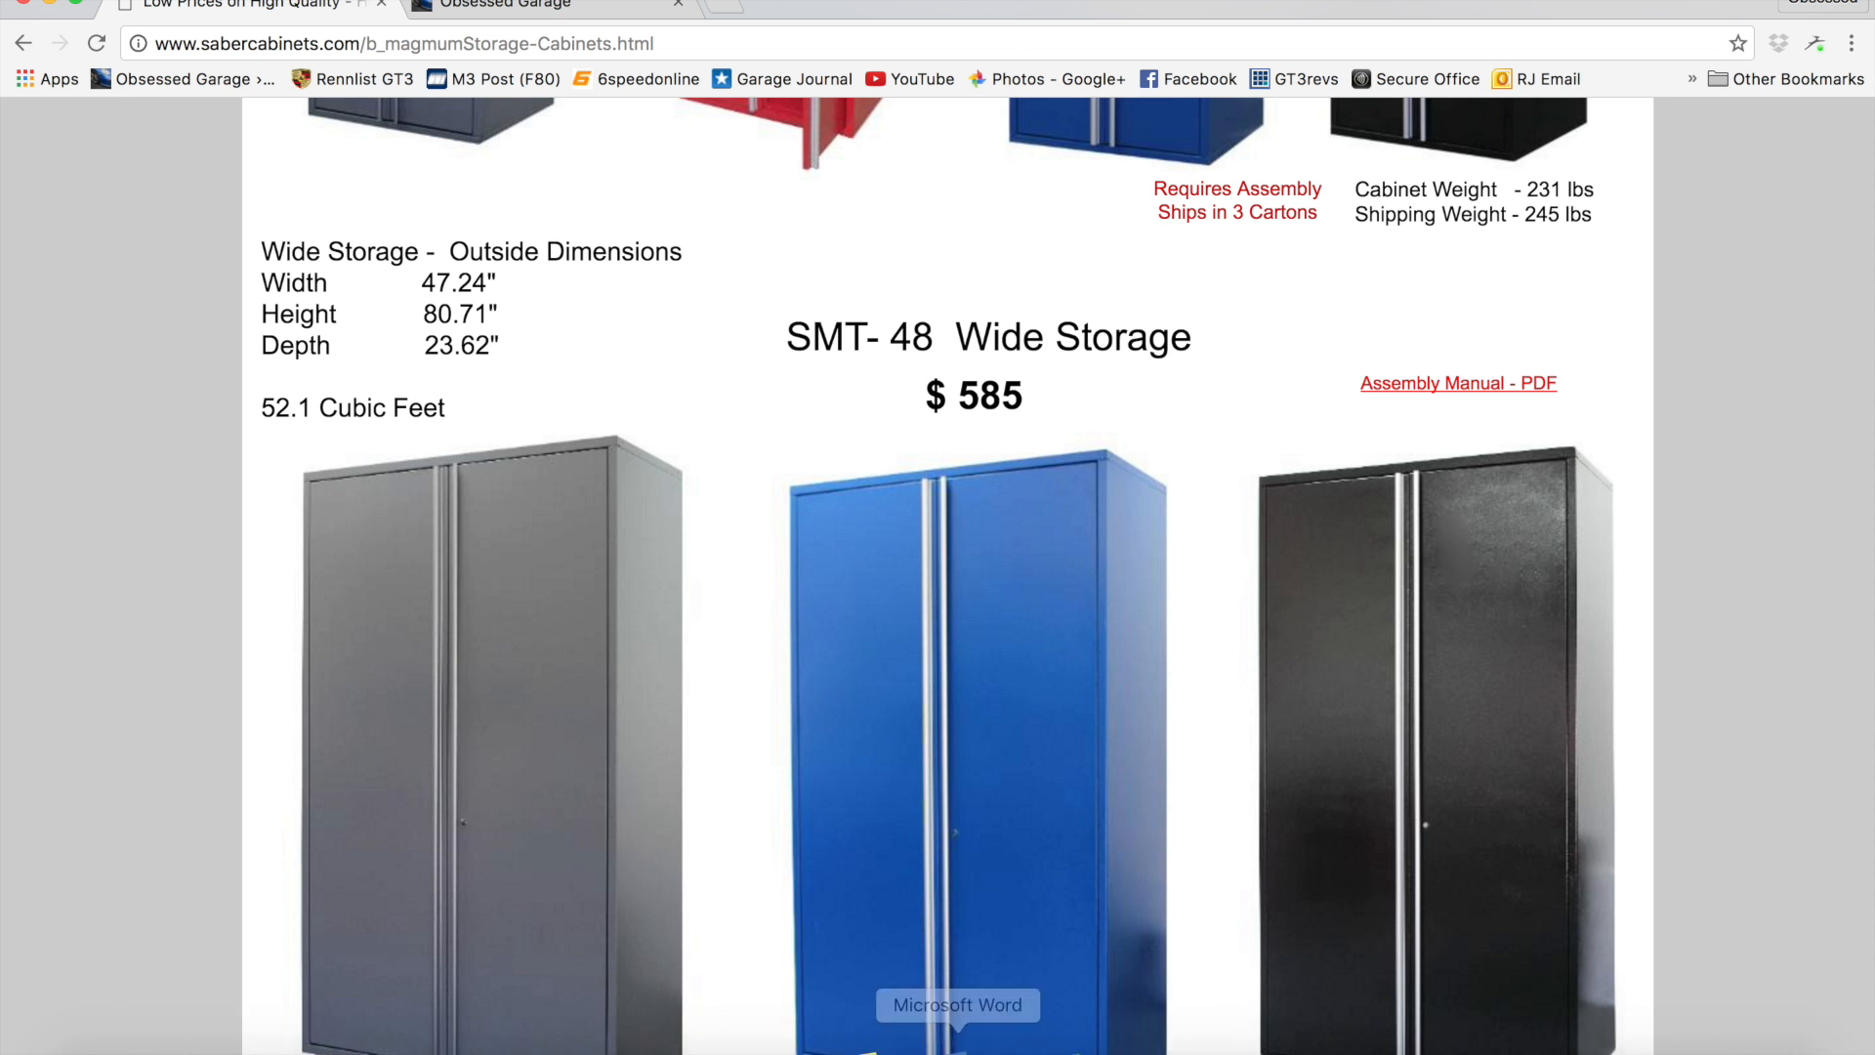
click(804, 1043)
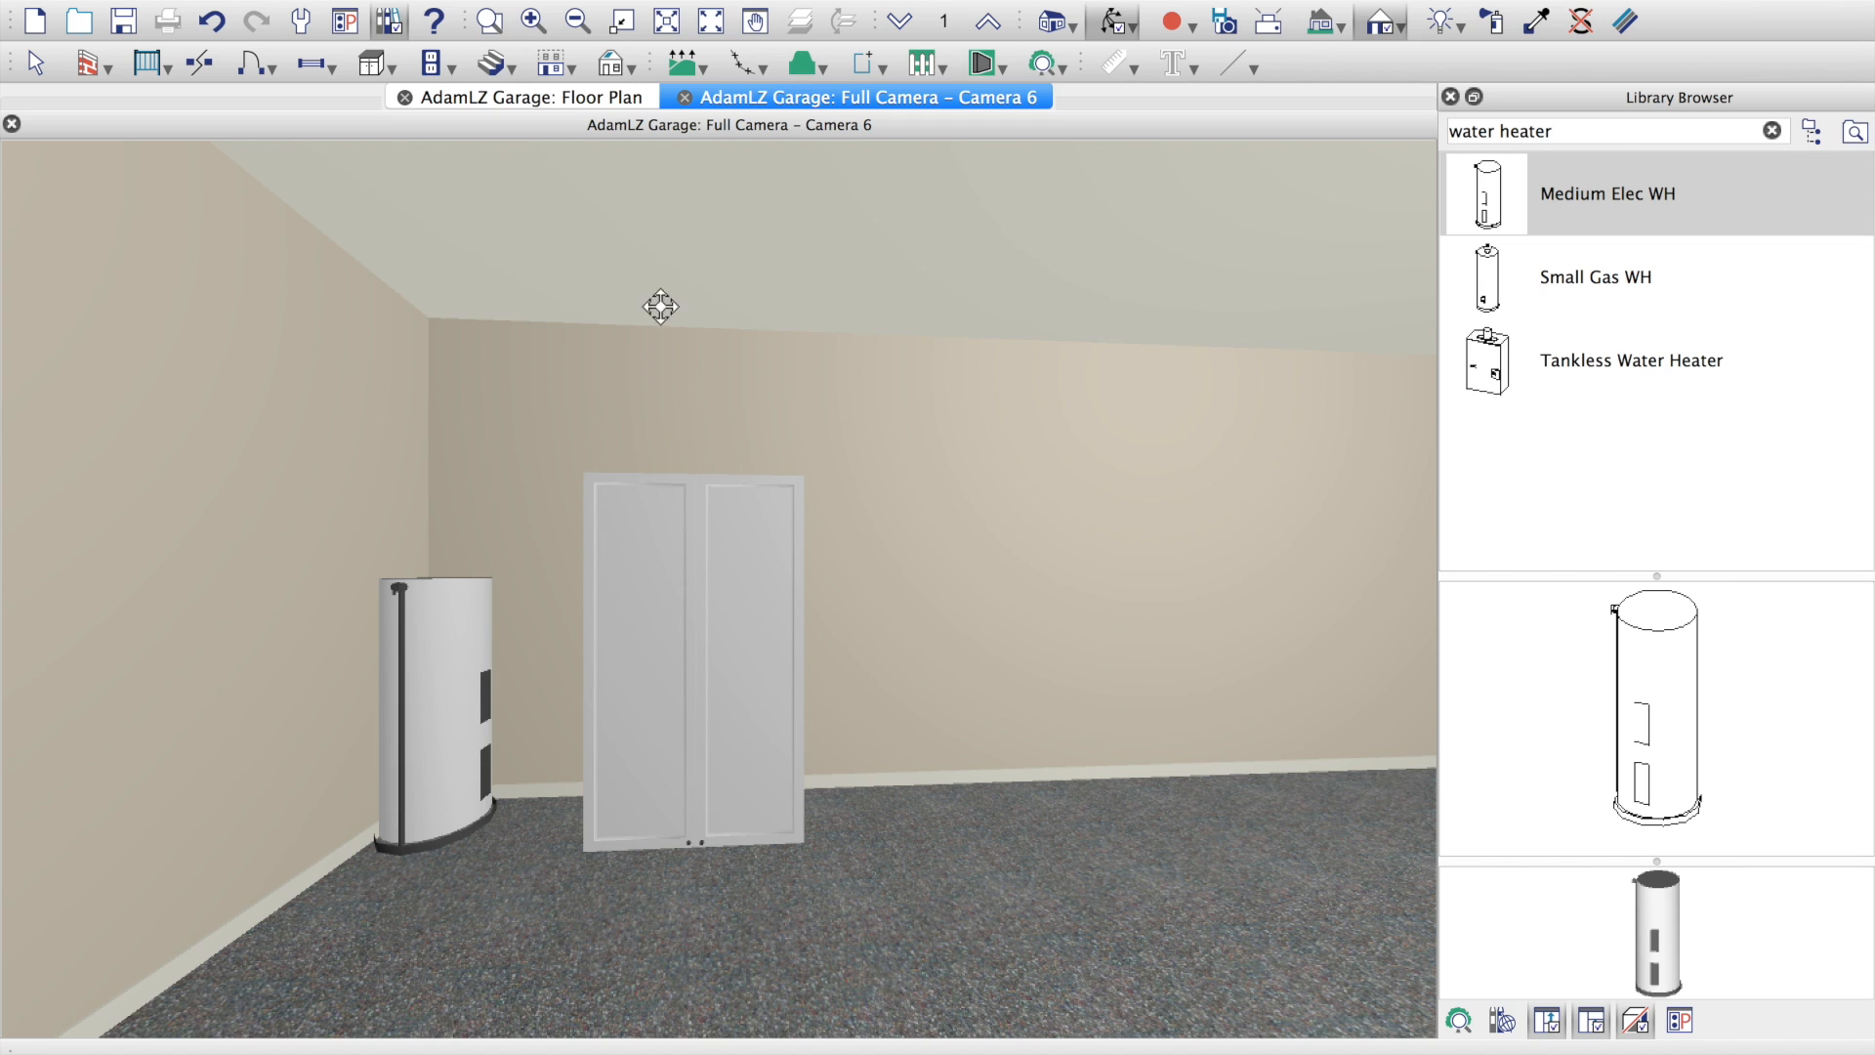
click(687, 97)
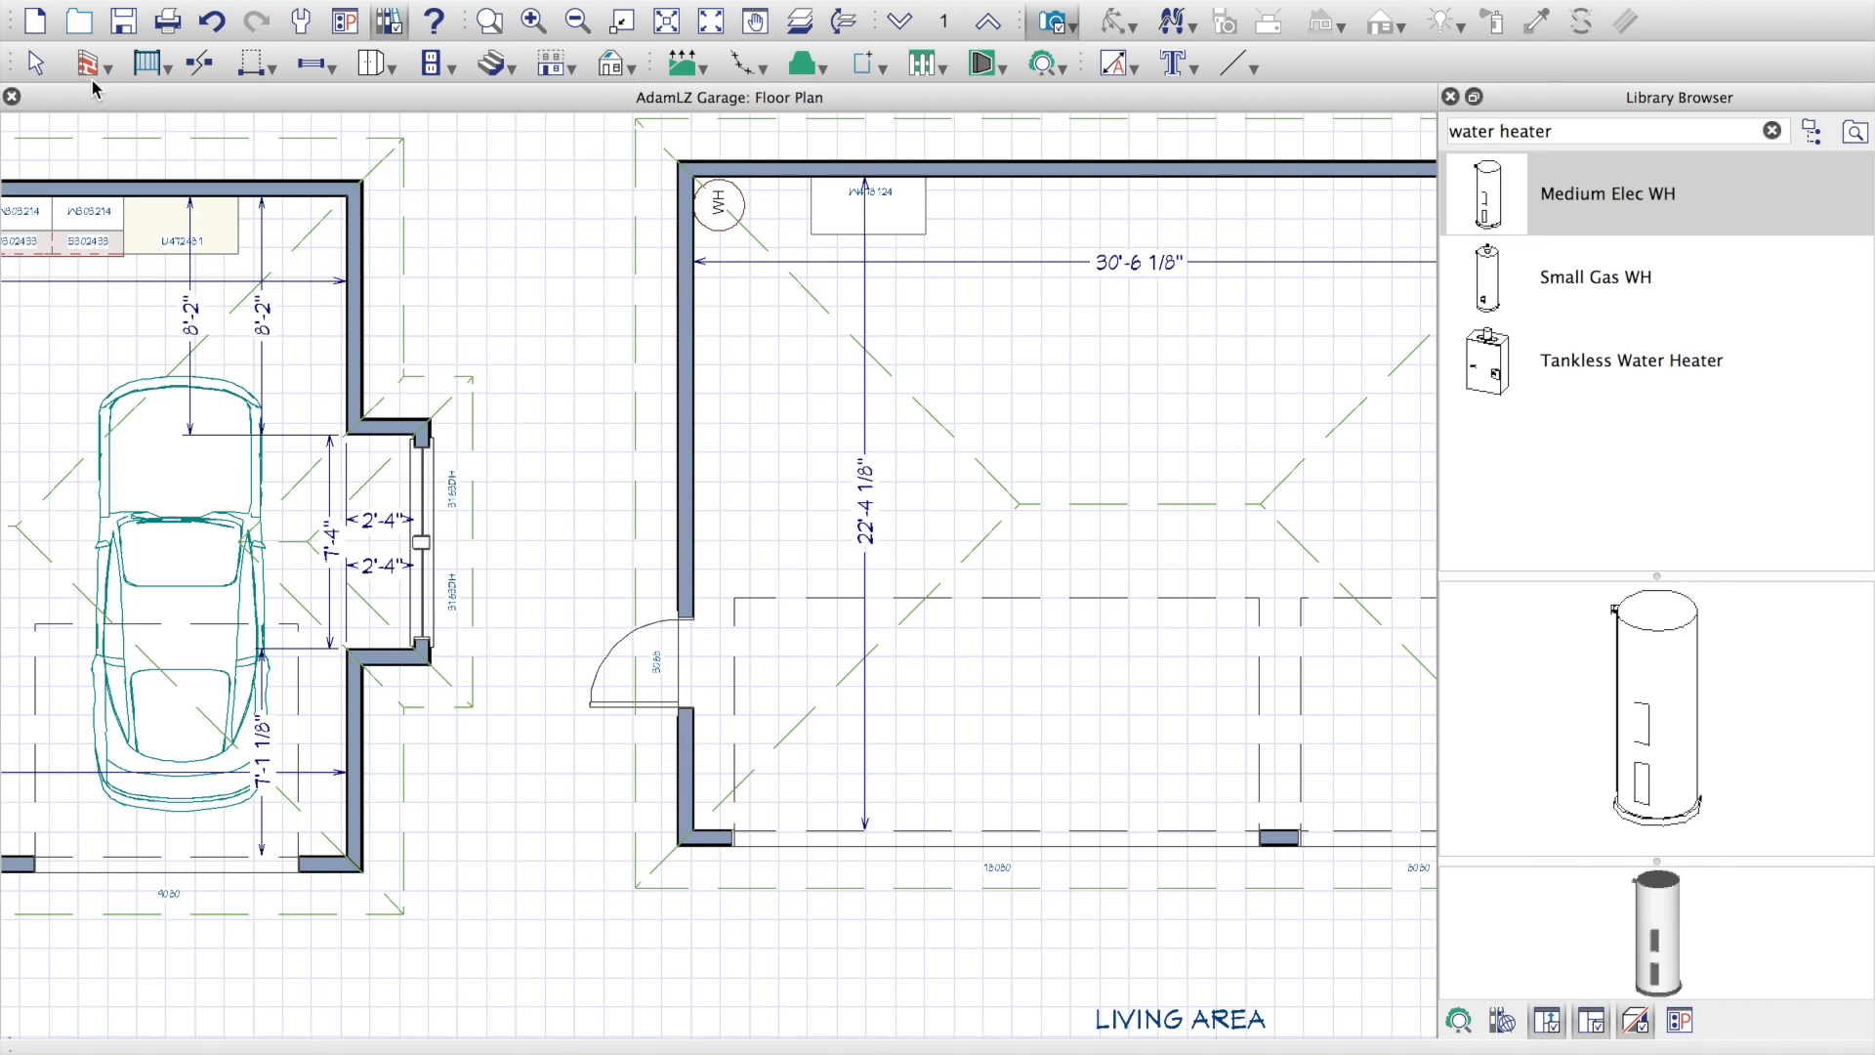
Step: Open the specification of the wide storage cabinet beside the water heater and set its Cabinet material to Color - Surf from the Glamour palette
click(39, 65)
click(847, 210)
double_click(846, 210)
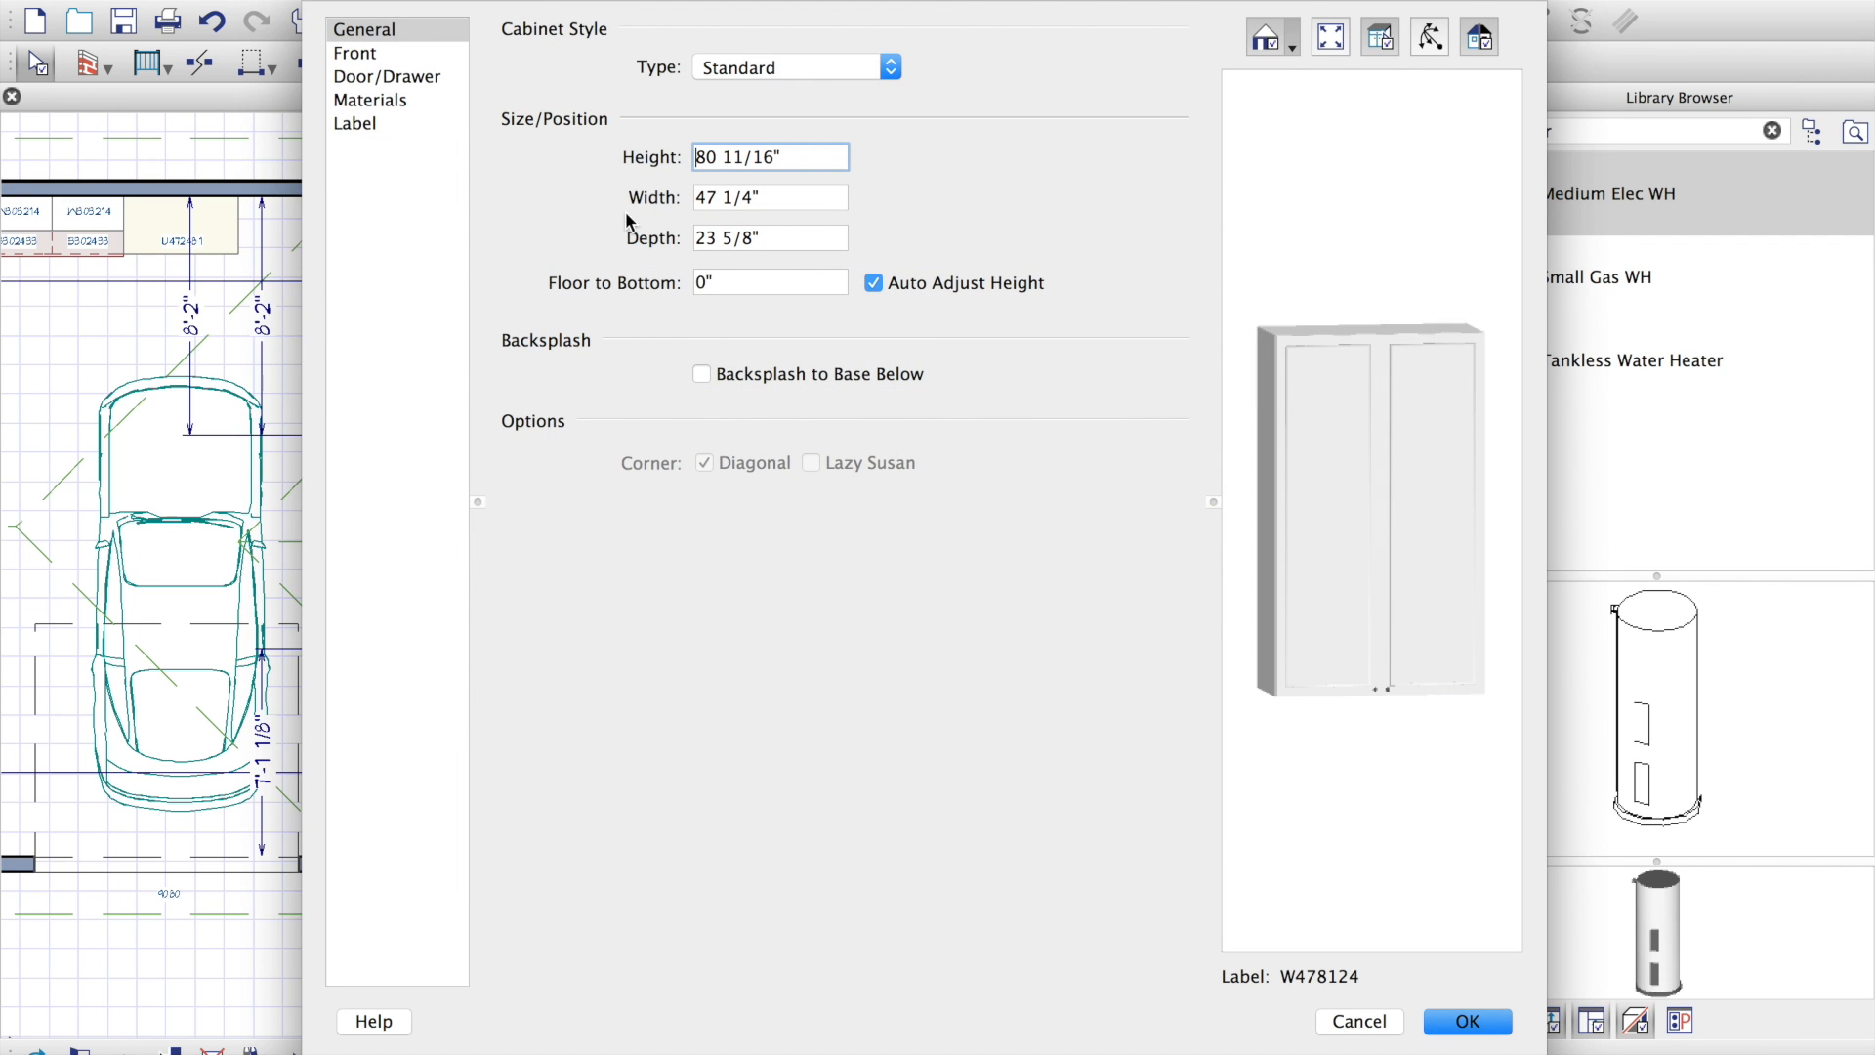
click(377, 101)
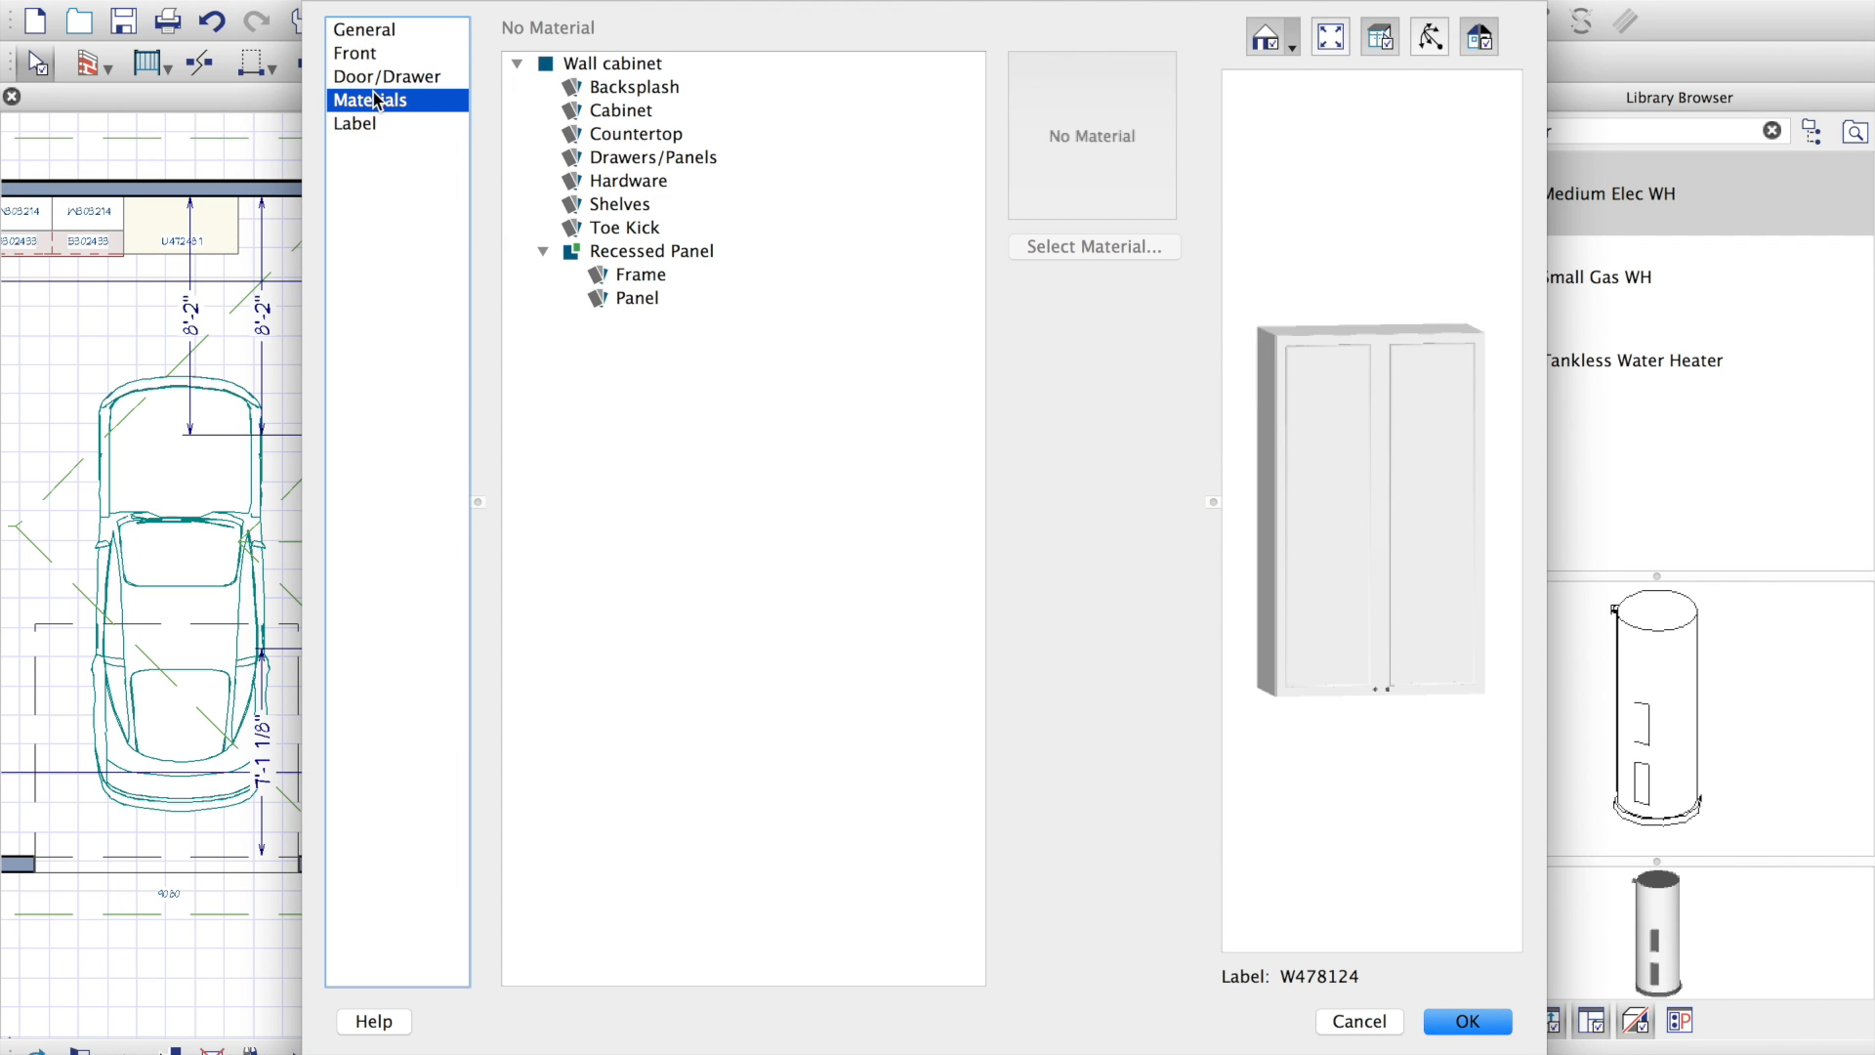
click(619, 112)
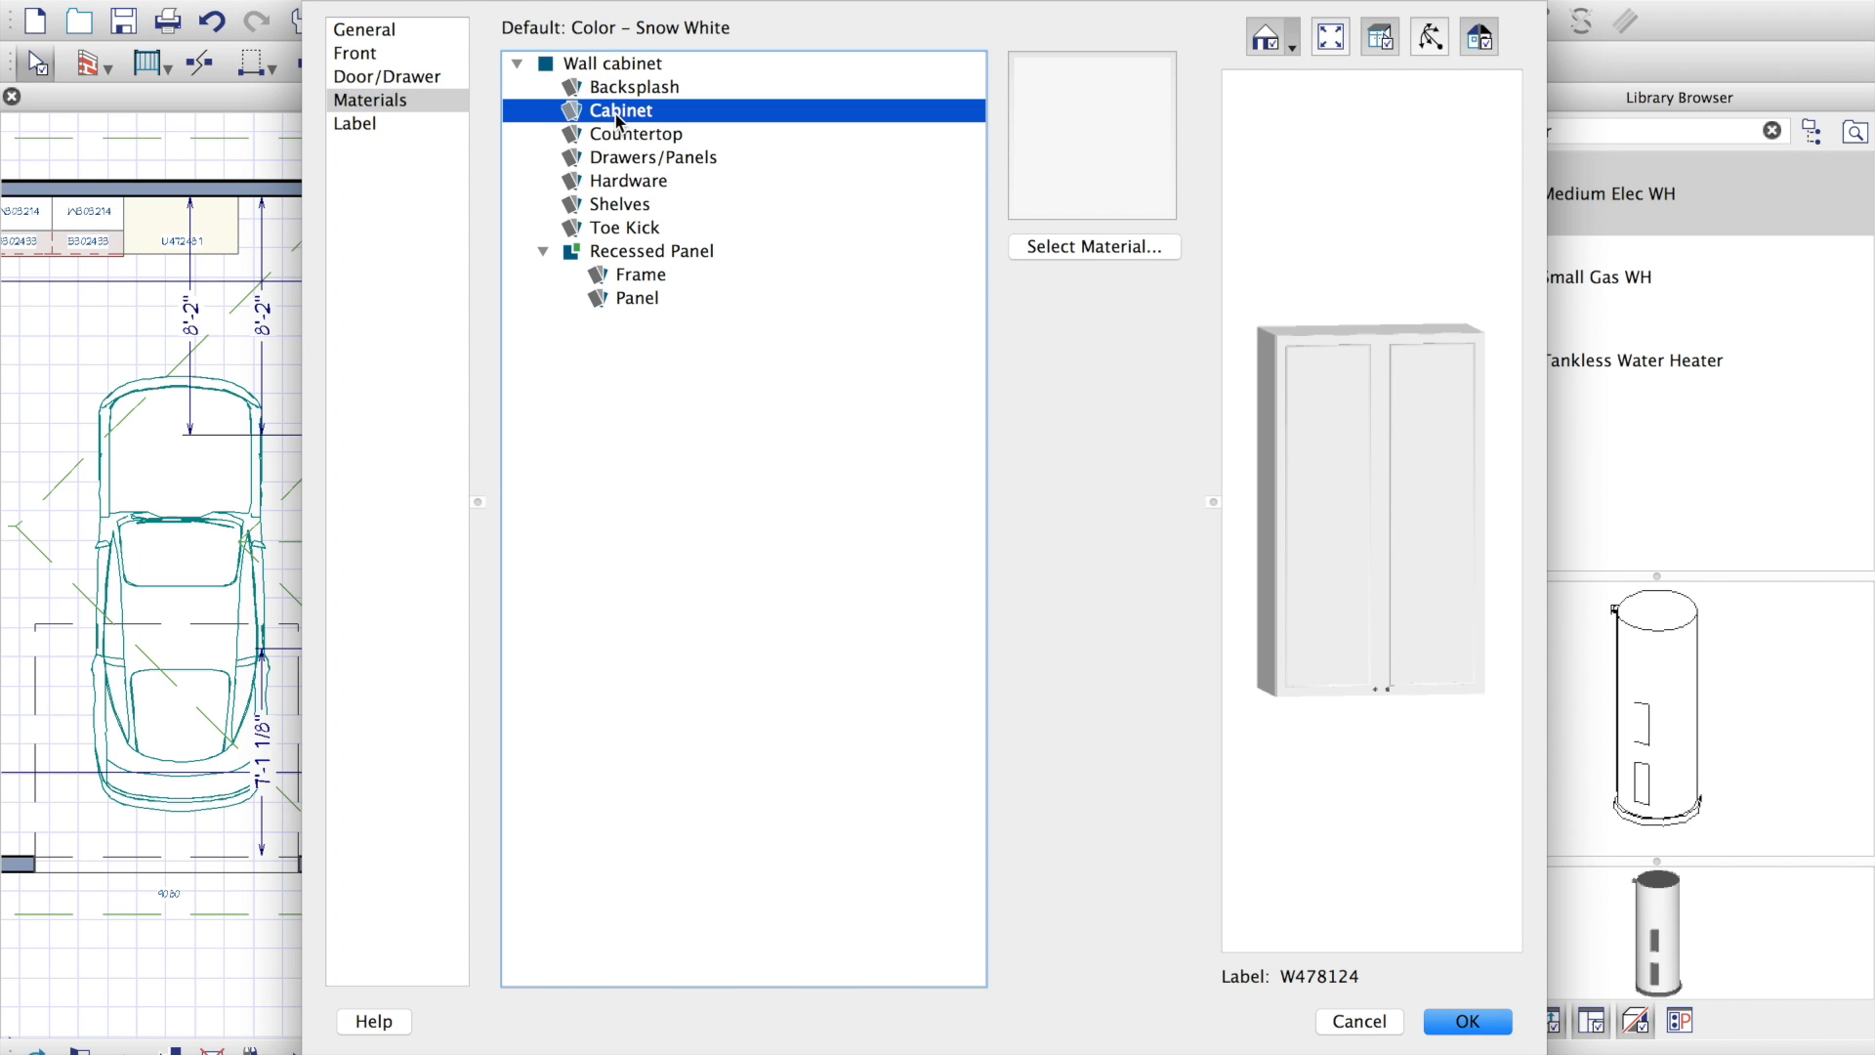
click(1042, 244)
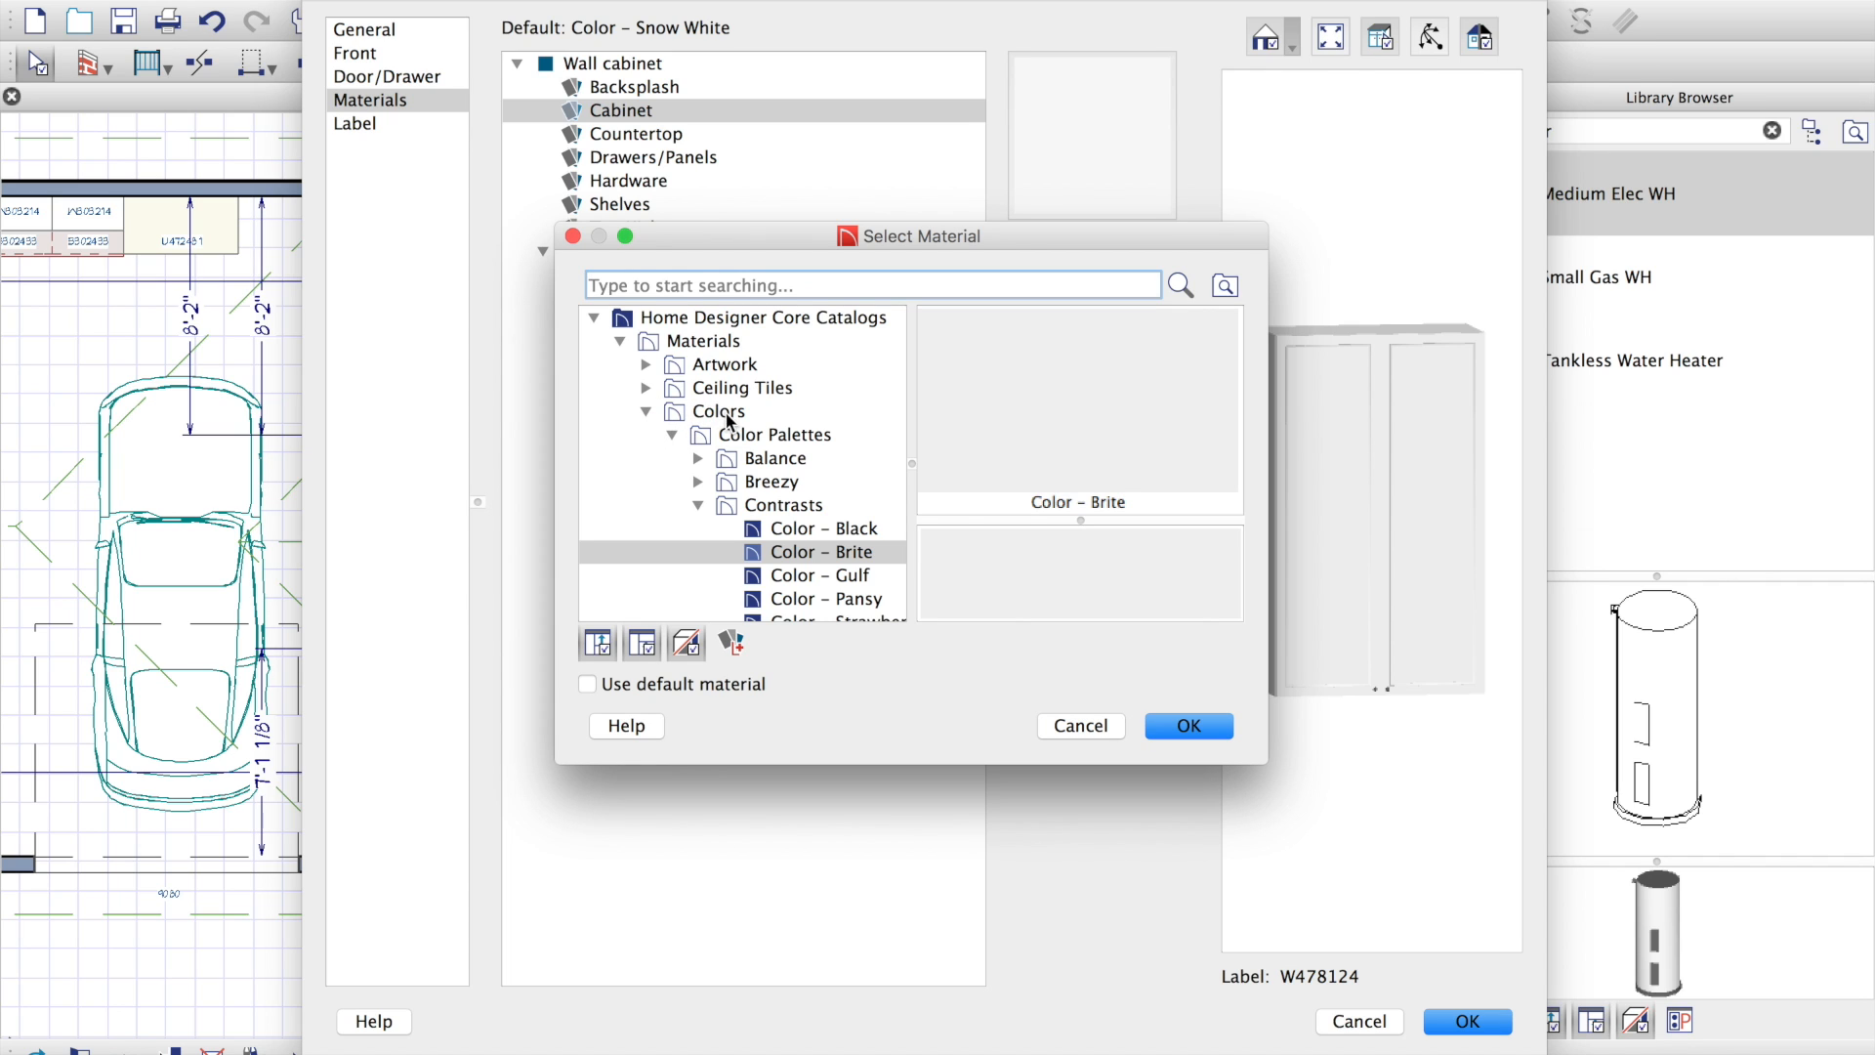
scroll(736, 455, down, 6)
scroll(737, 459, up, 4)
scroll(740, 466, left, 1)
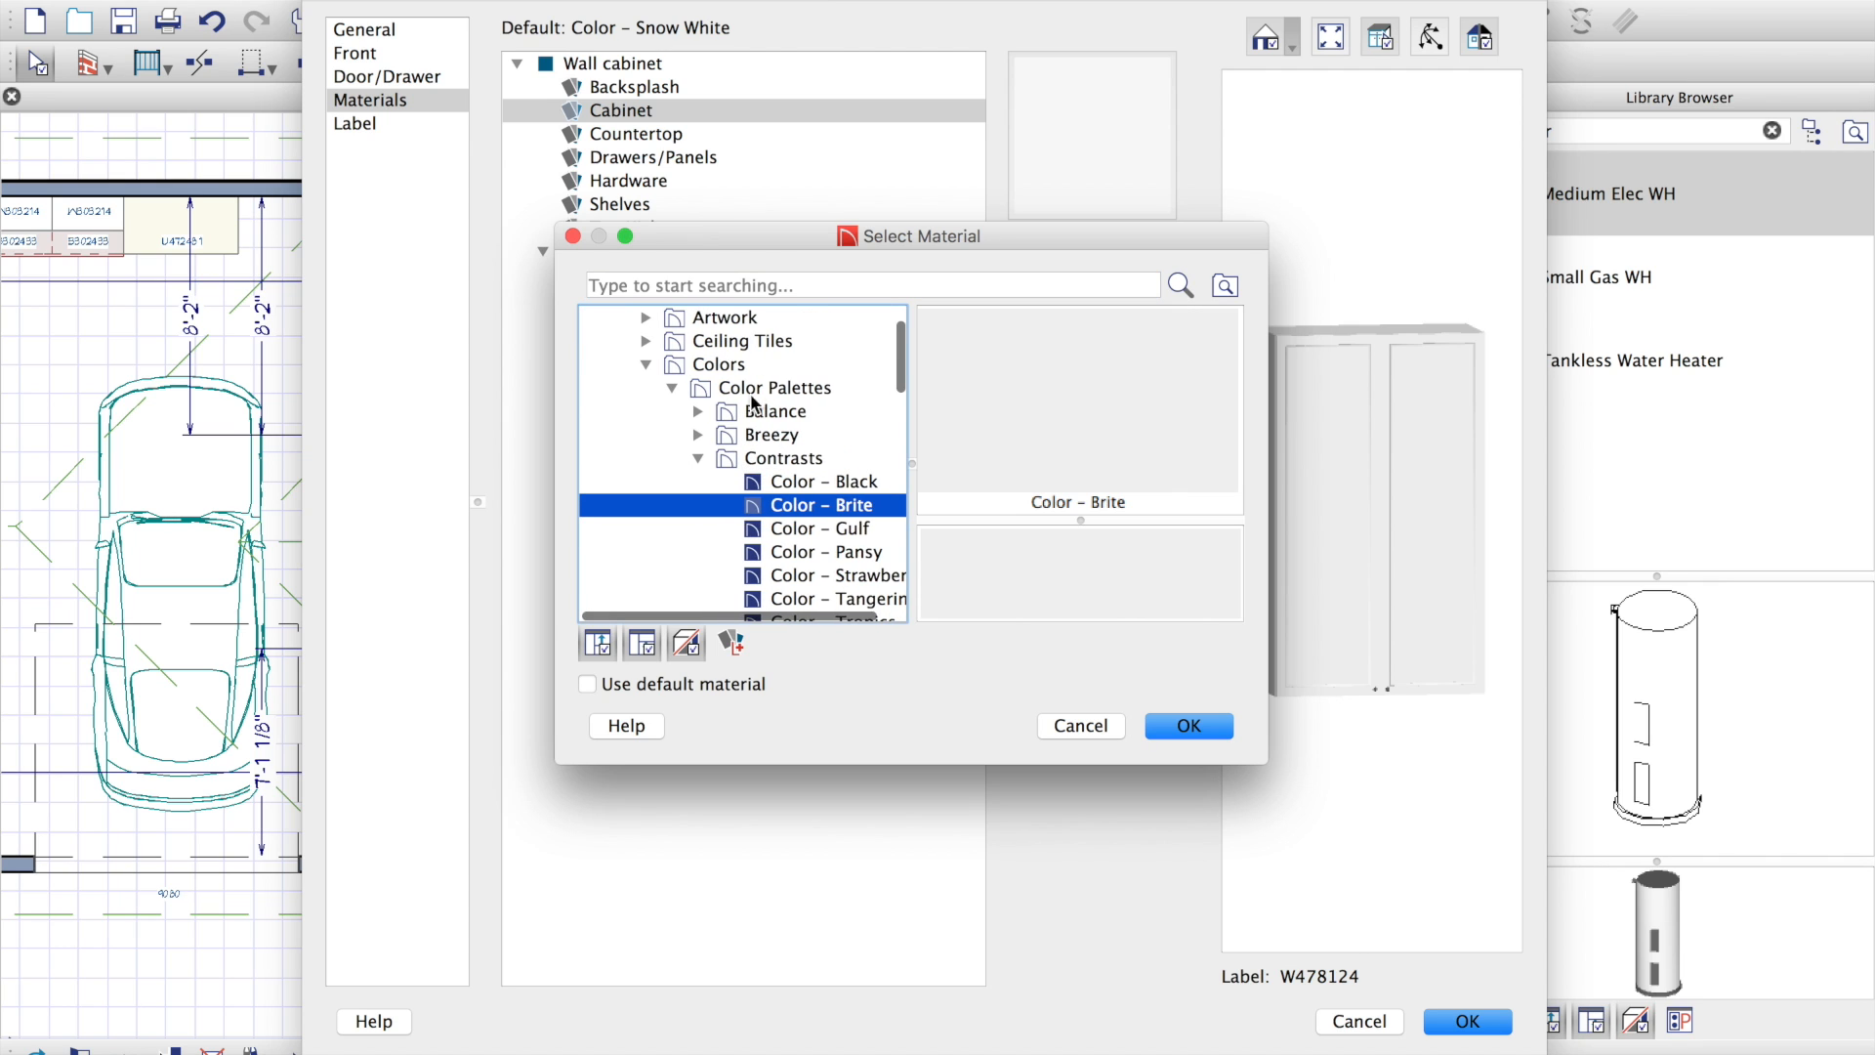
click(763, 388)
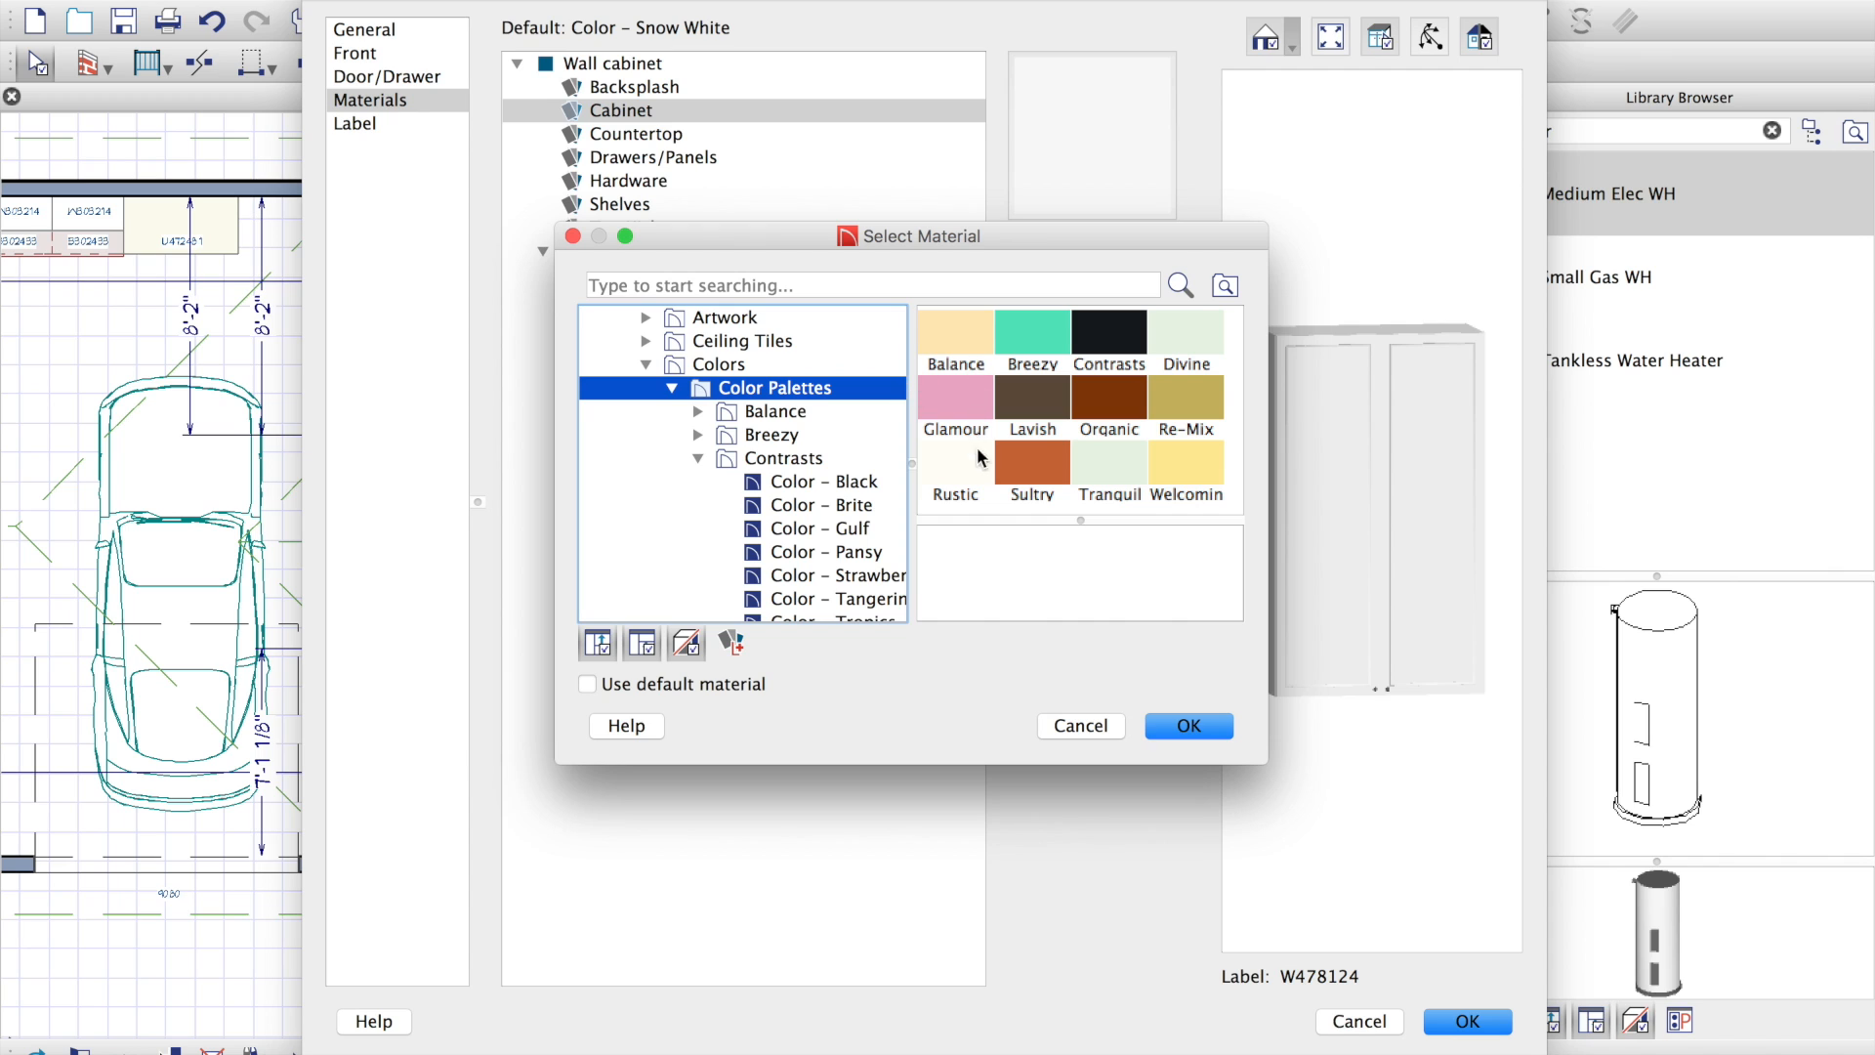
double_click(1050, 404)
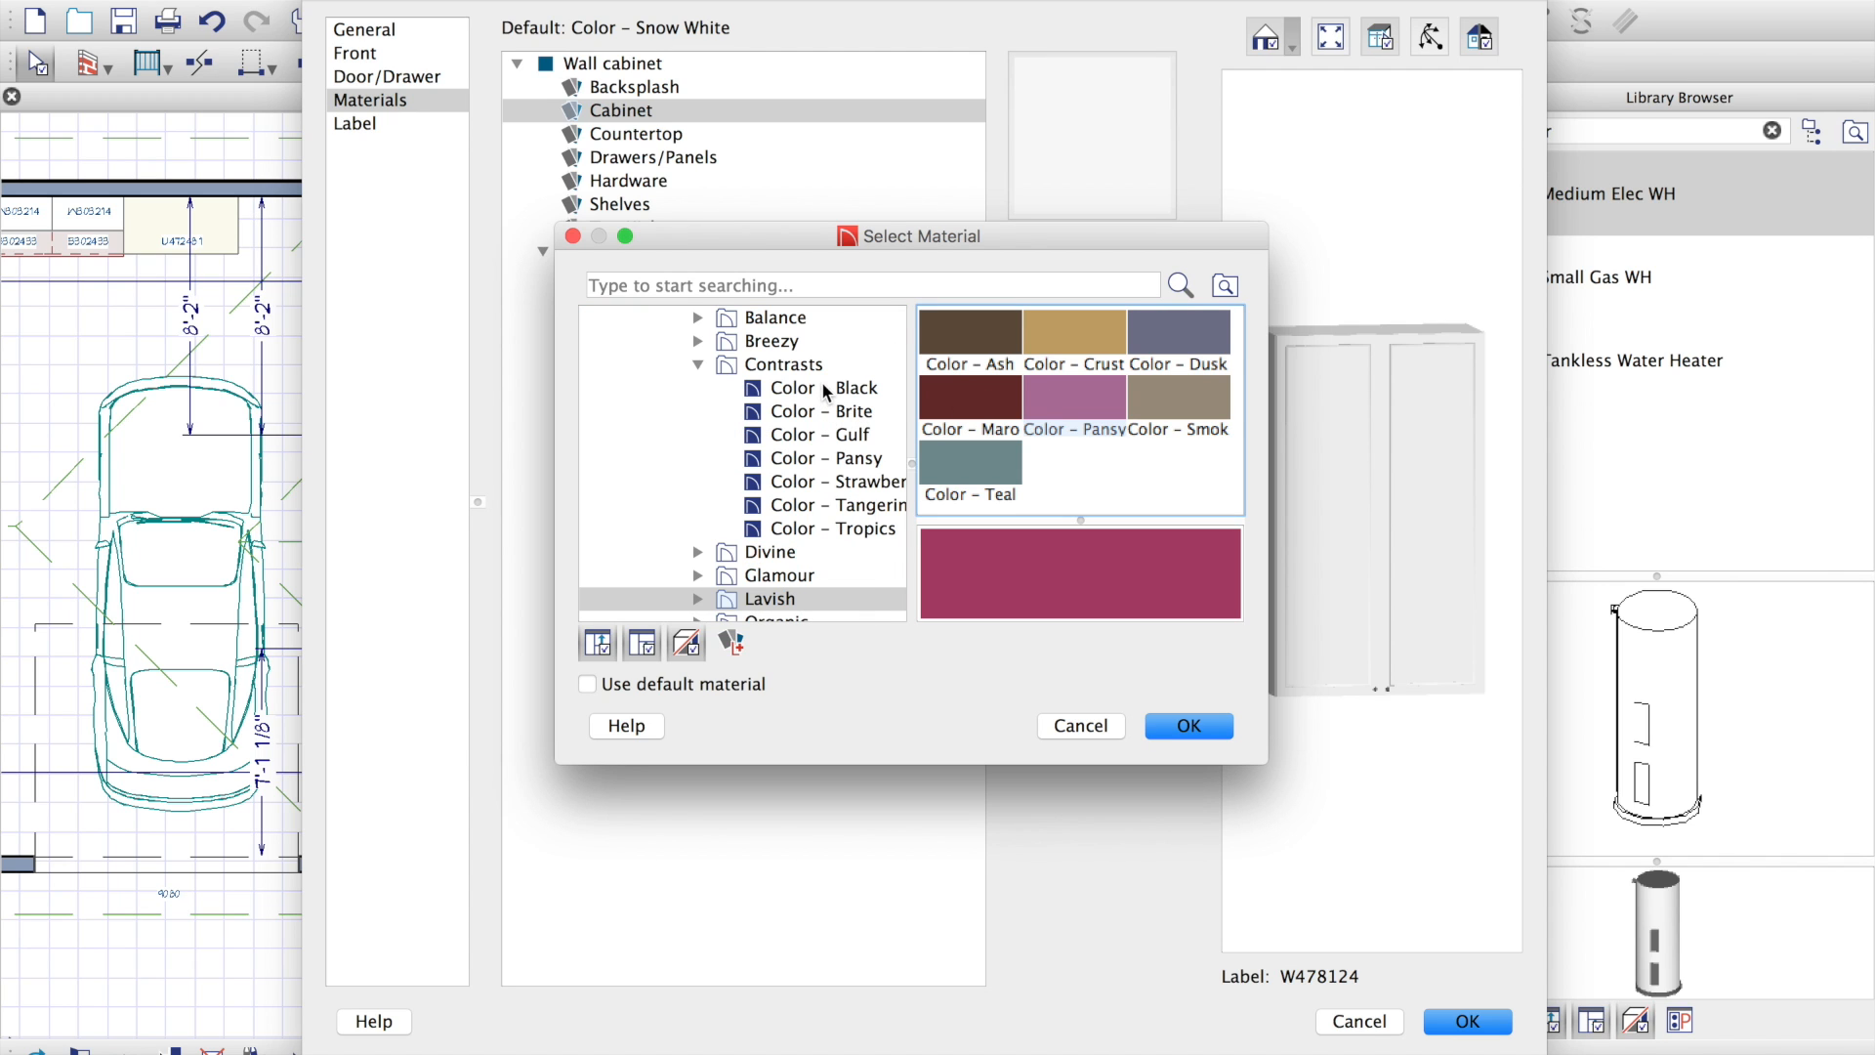
click(750, 576)
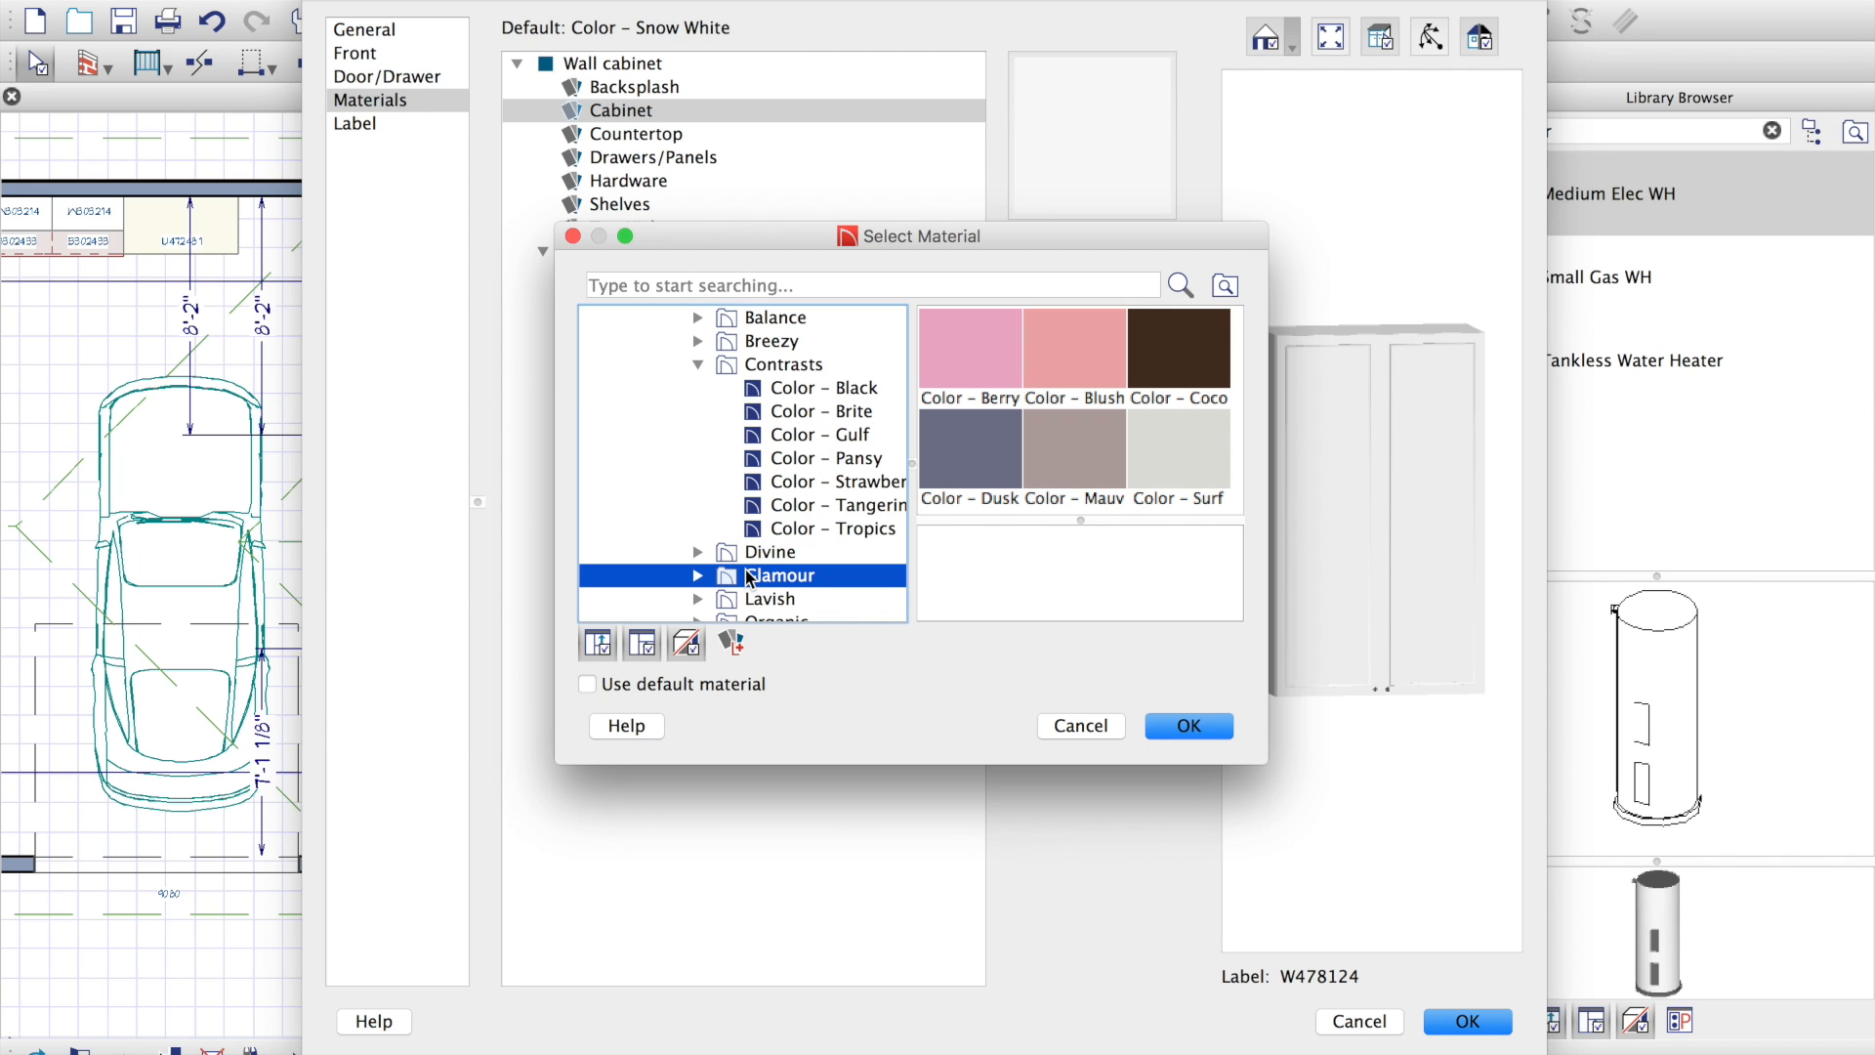
double_click(1179, 458)
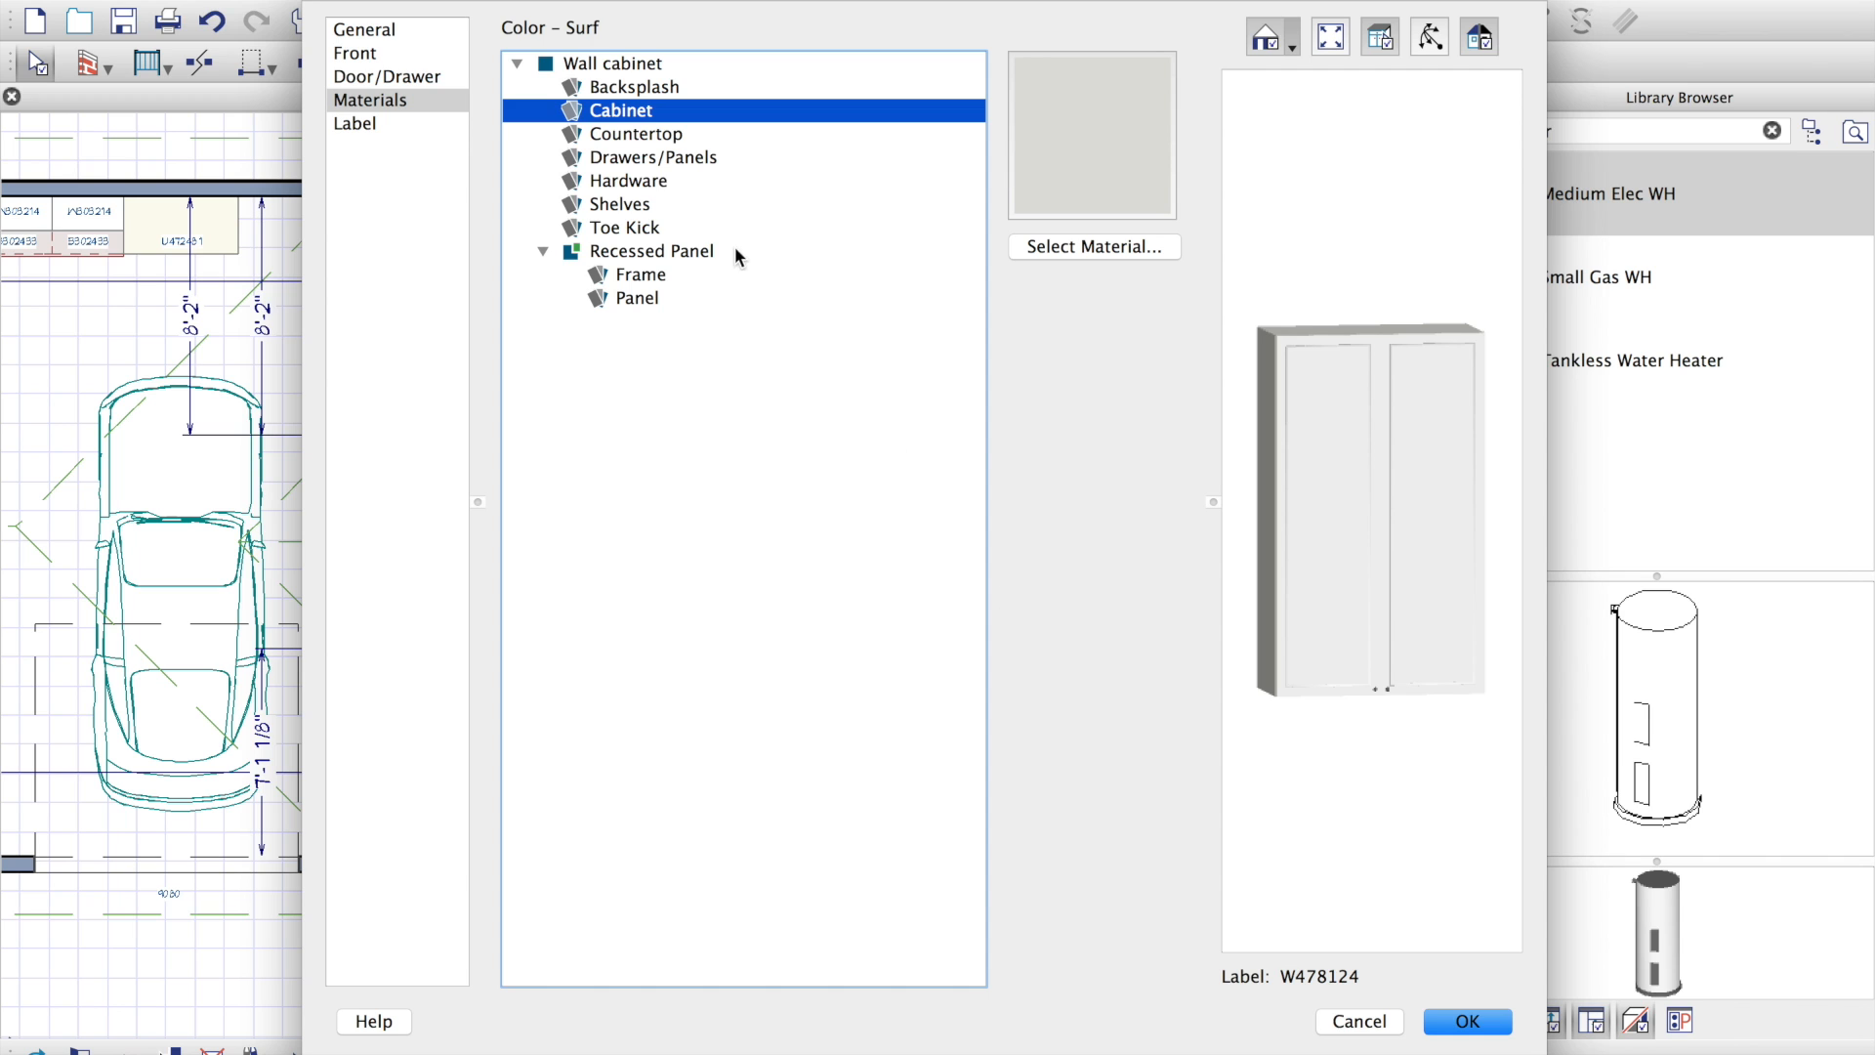
Step: Set the cabinet's Drawers/Panels material to Color - Surf from the Glamour palette and apply the specification
click(629, 162)
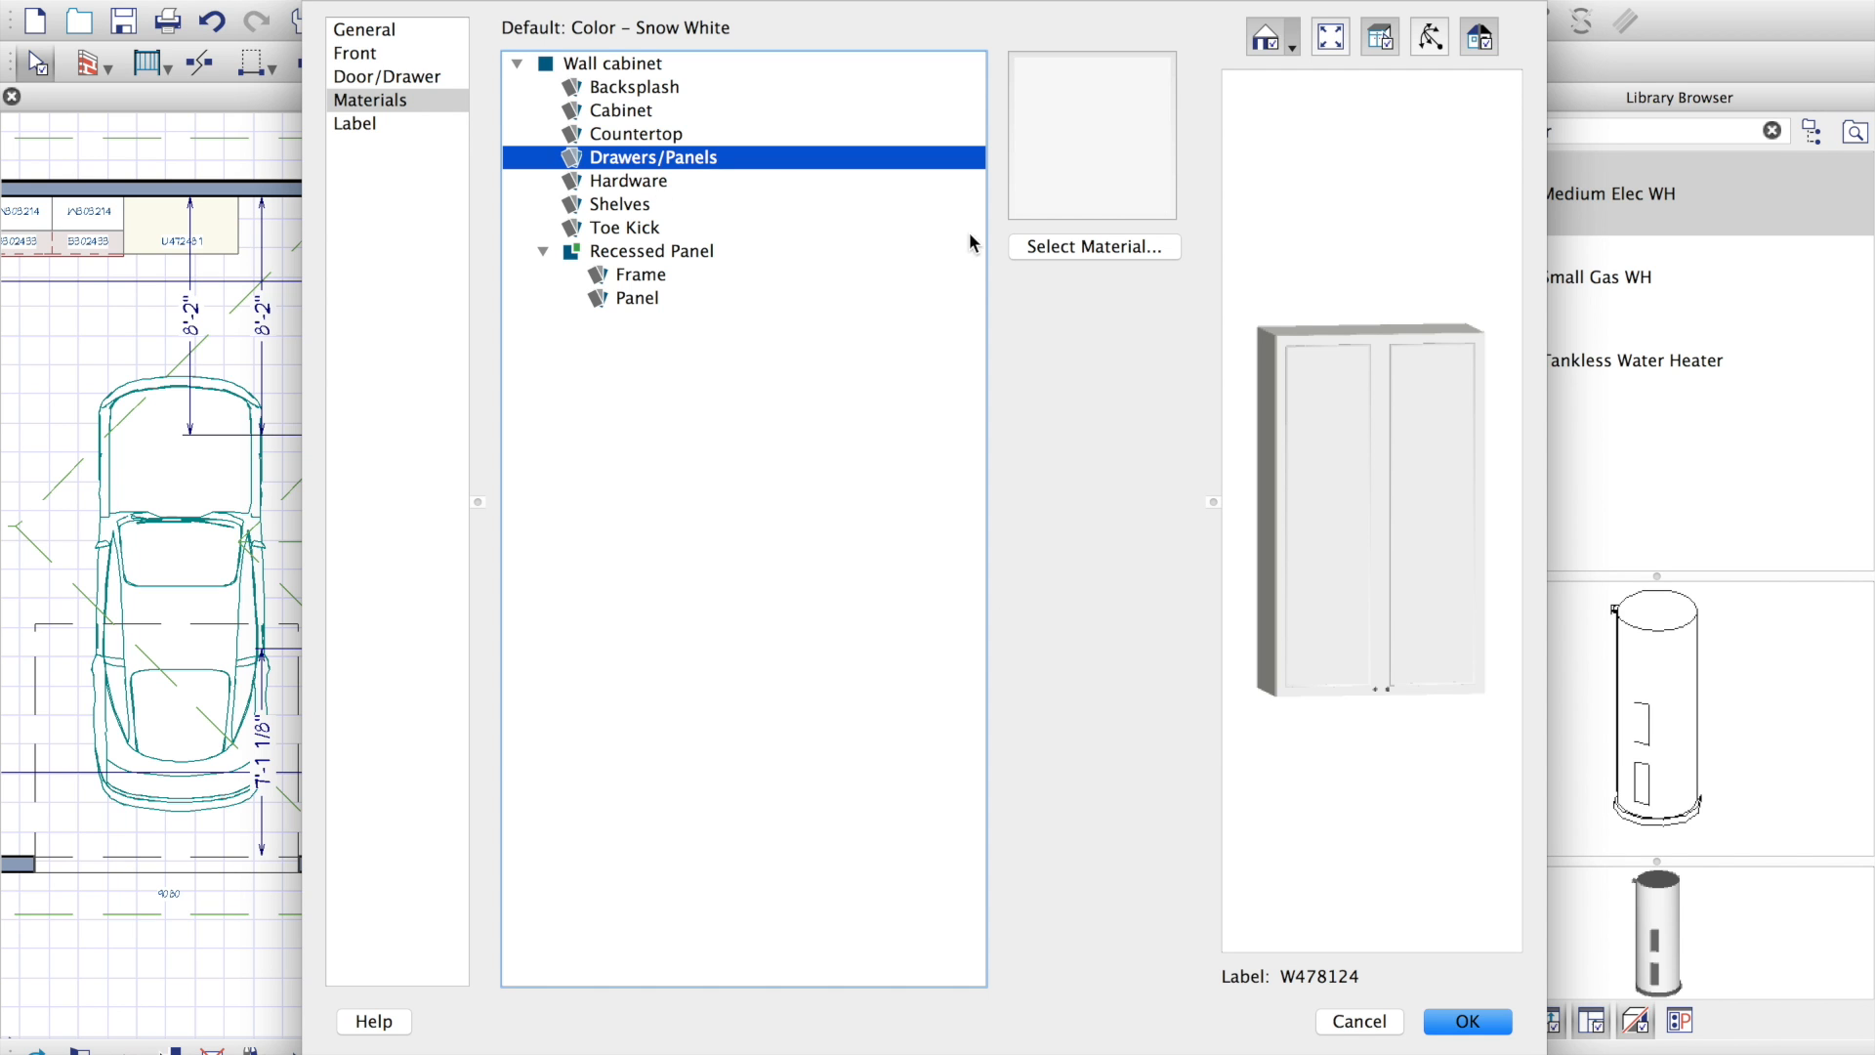
click(1018, 247)
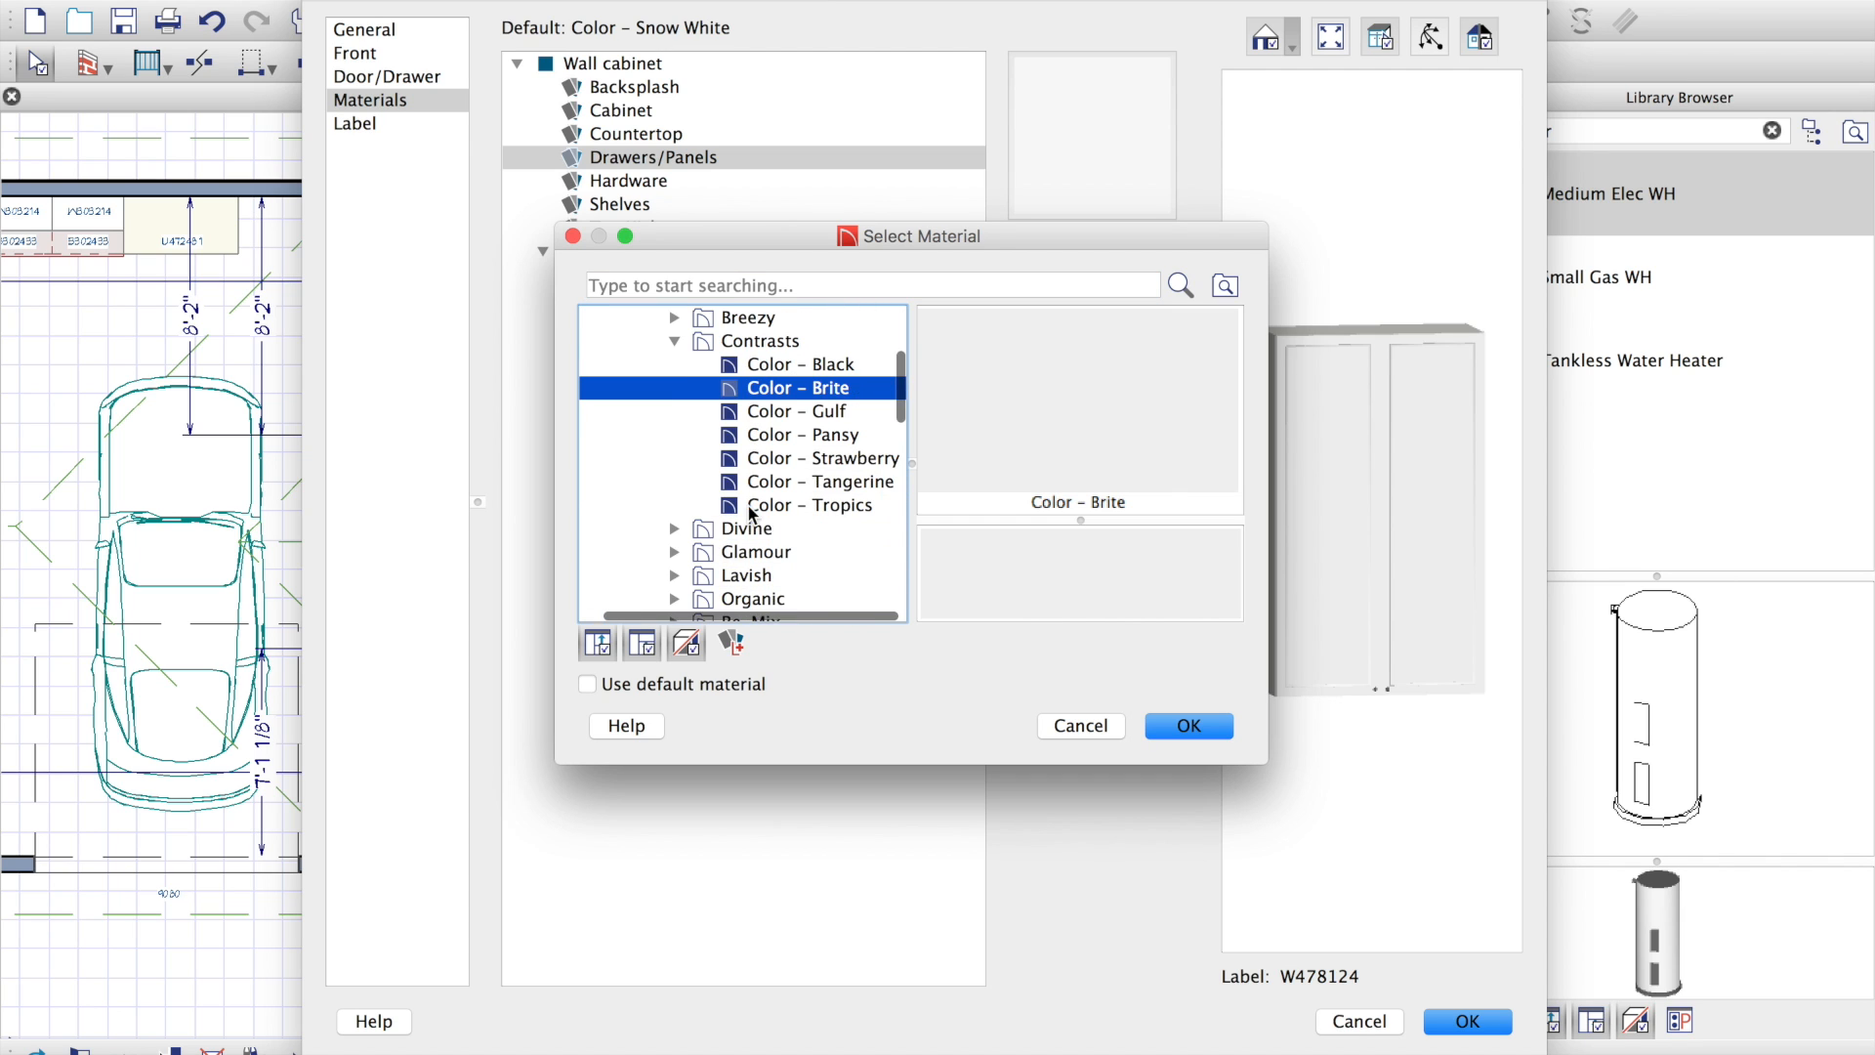
click(751, 552)
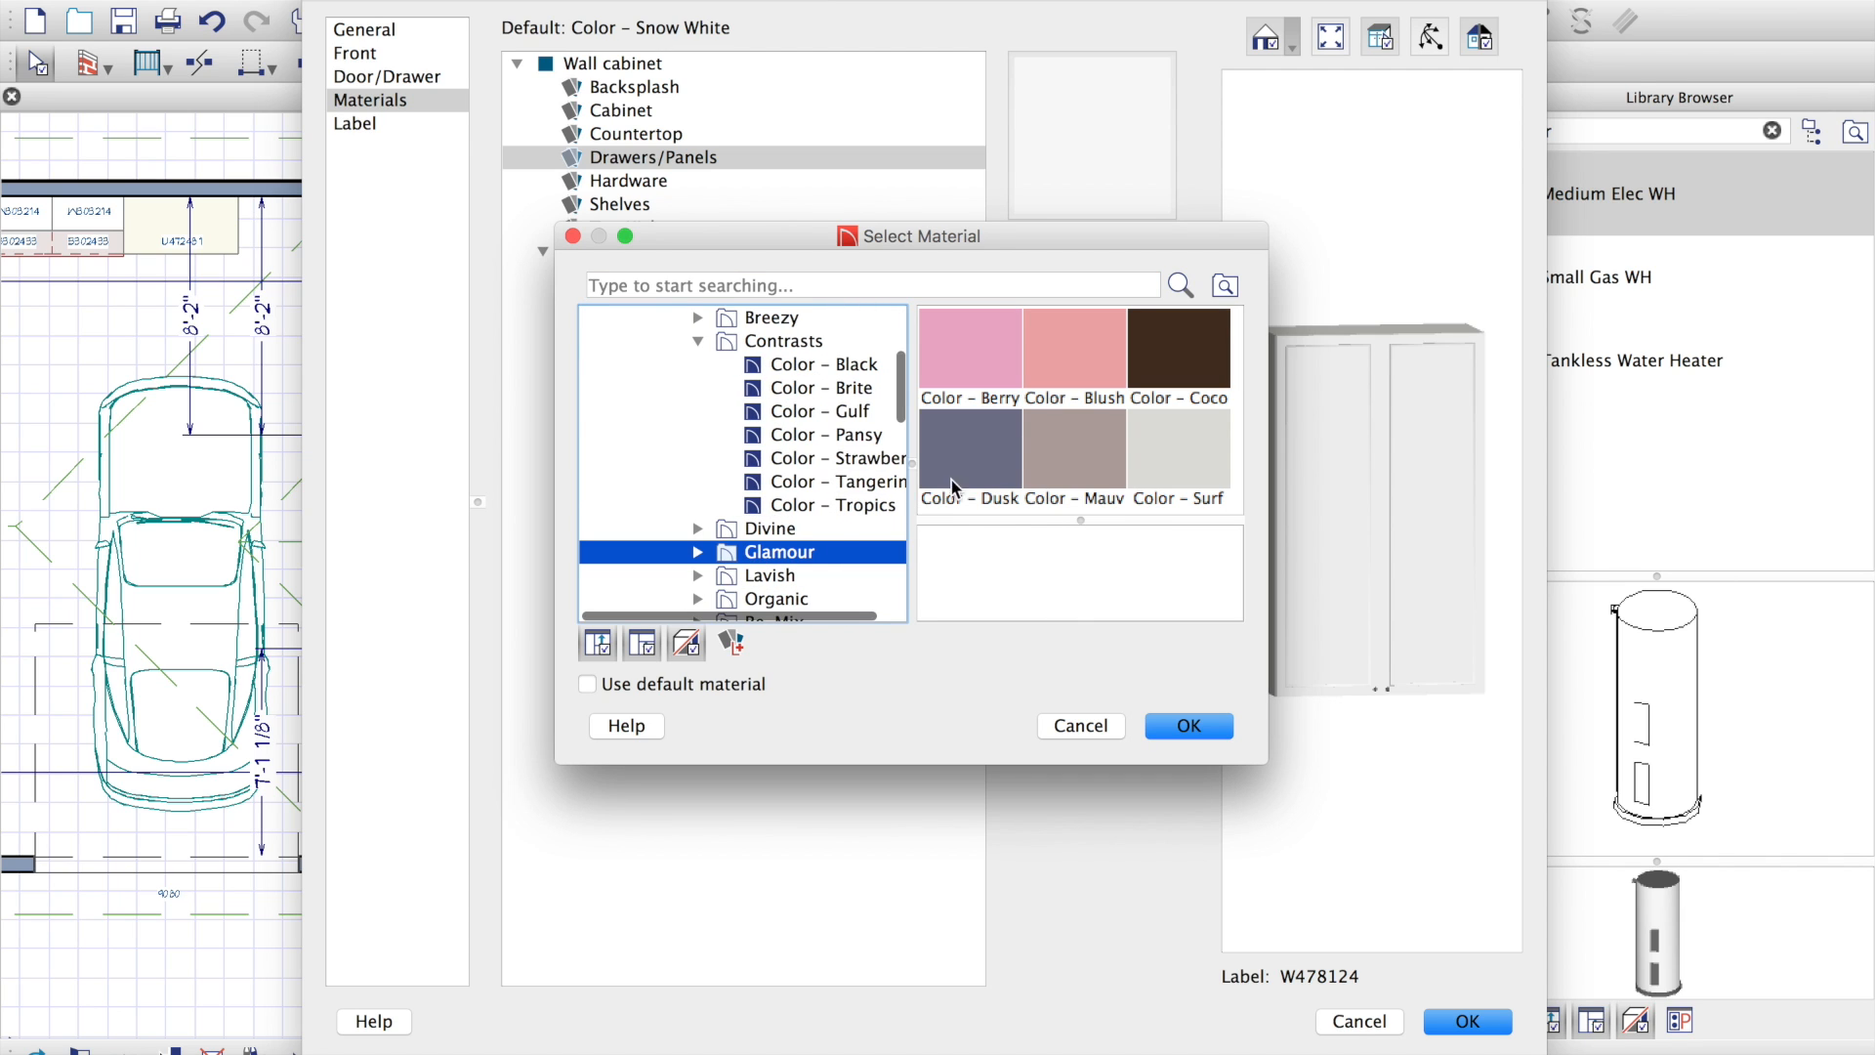
double_click(1197, 437)
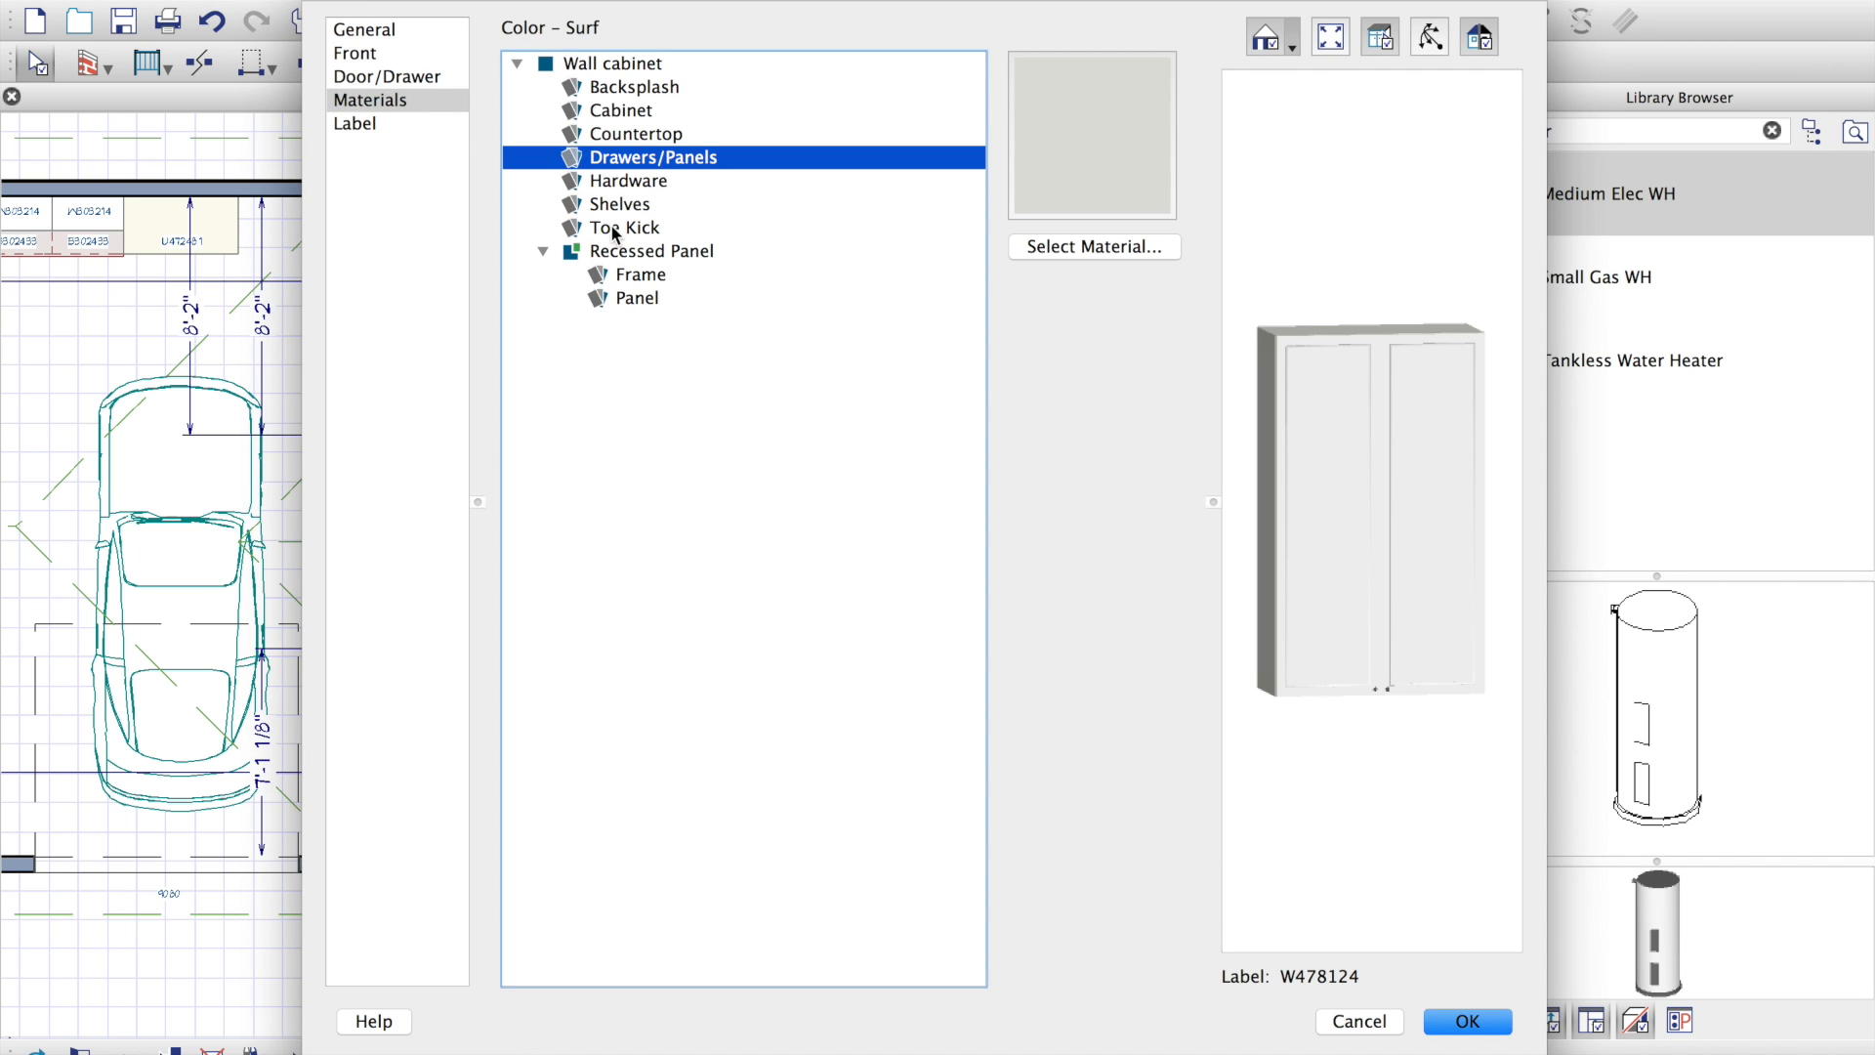
click(1446, 1022)
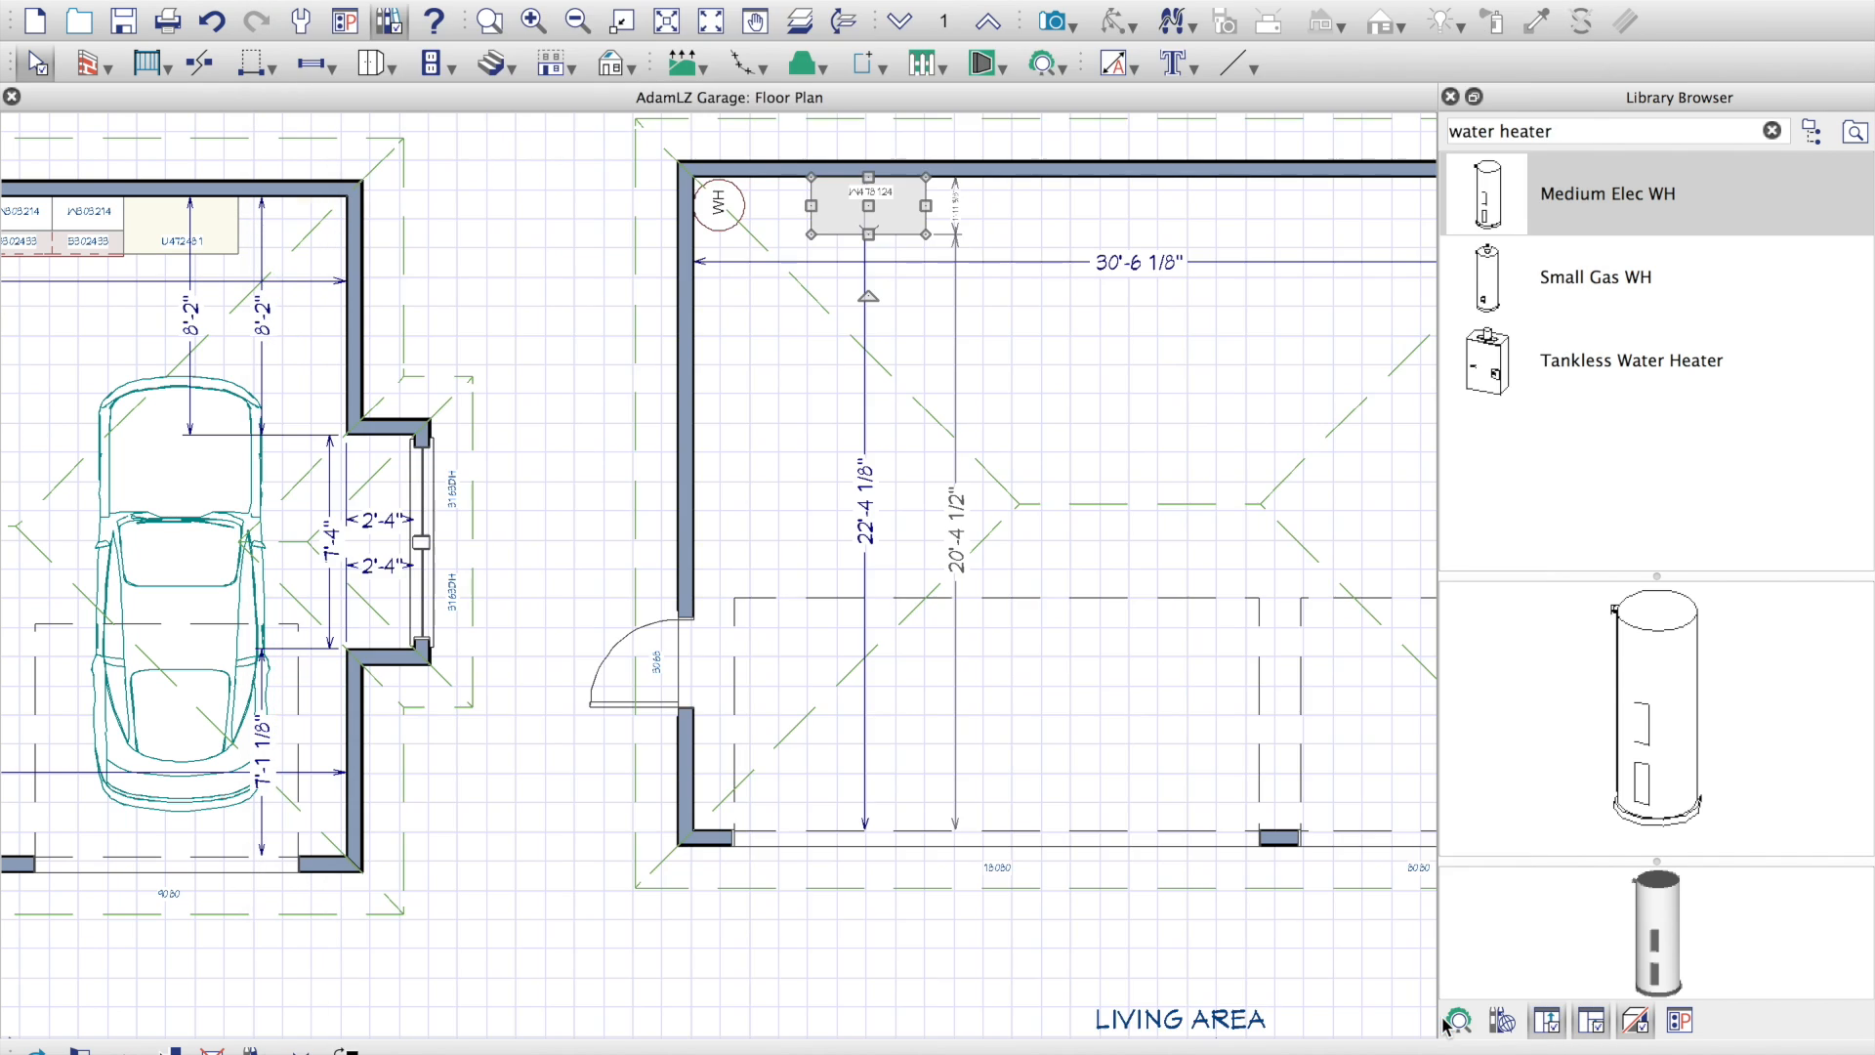
Step: Create a Full Camera view toward the recolored cabinet to inspect it, and close the view
click(1053, 22)
drag(886, 485, 887, 418)
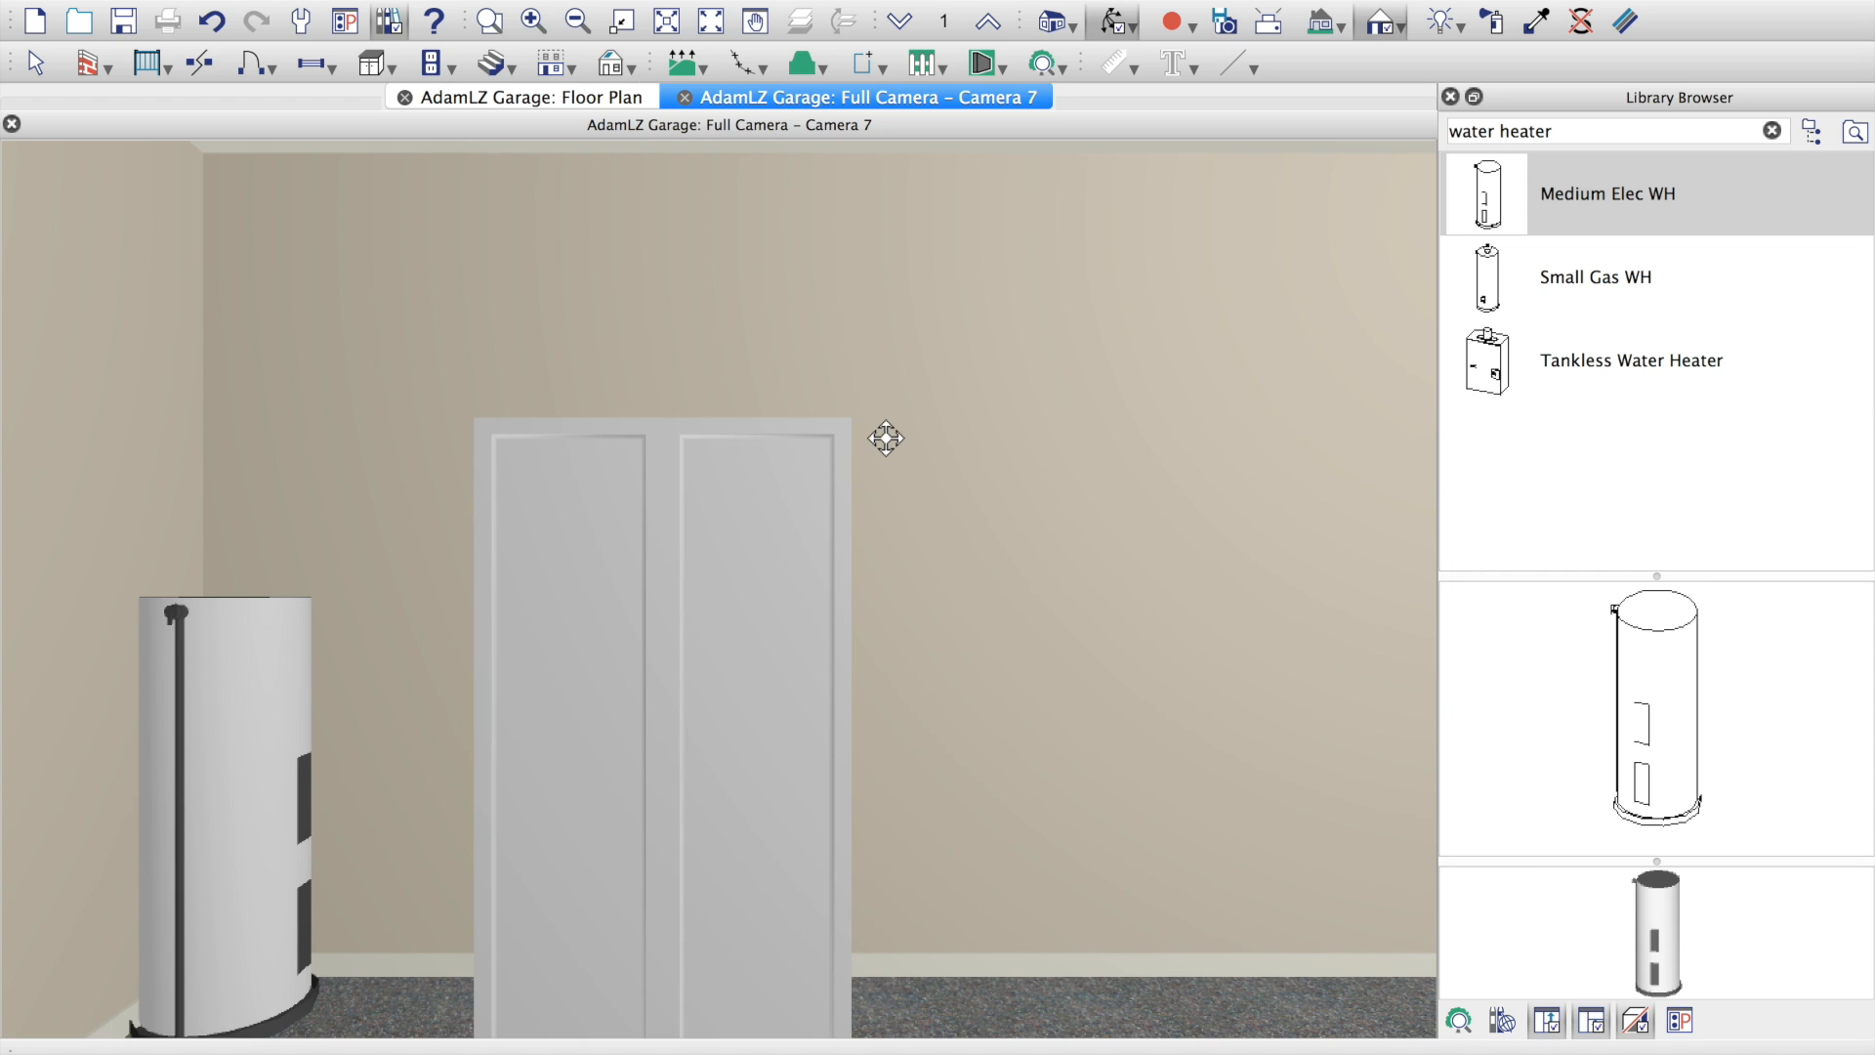
scroll(884, 449, down, 4)
mouse_move(702, 618)
mouse_down()
mouse_move(707, 640)
mouse_move(799, 643)
mouse_move(678, 644)
mouse_move(699, 640)
mouse_up()
right_click(699, 640)
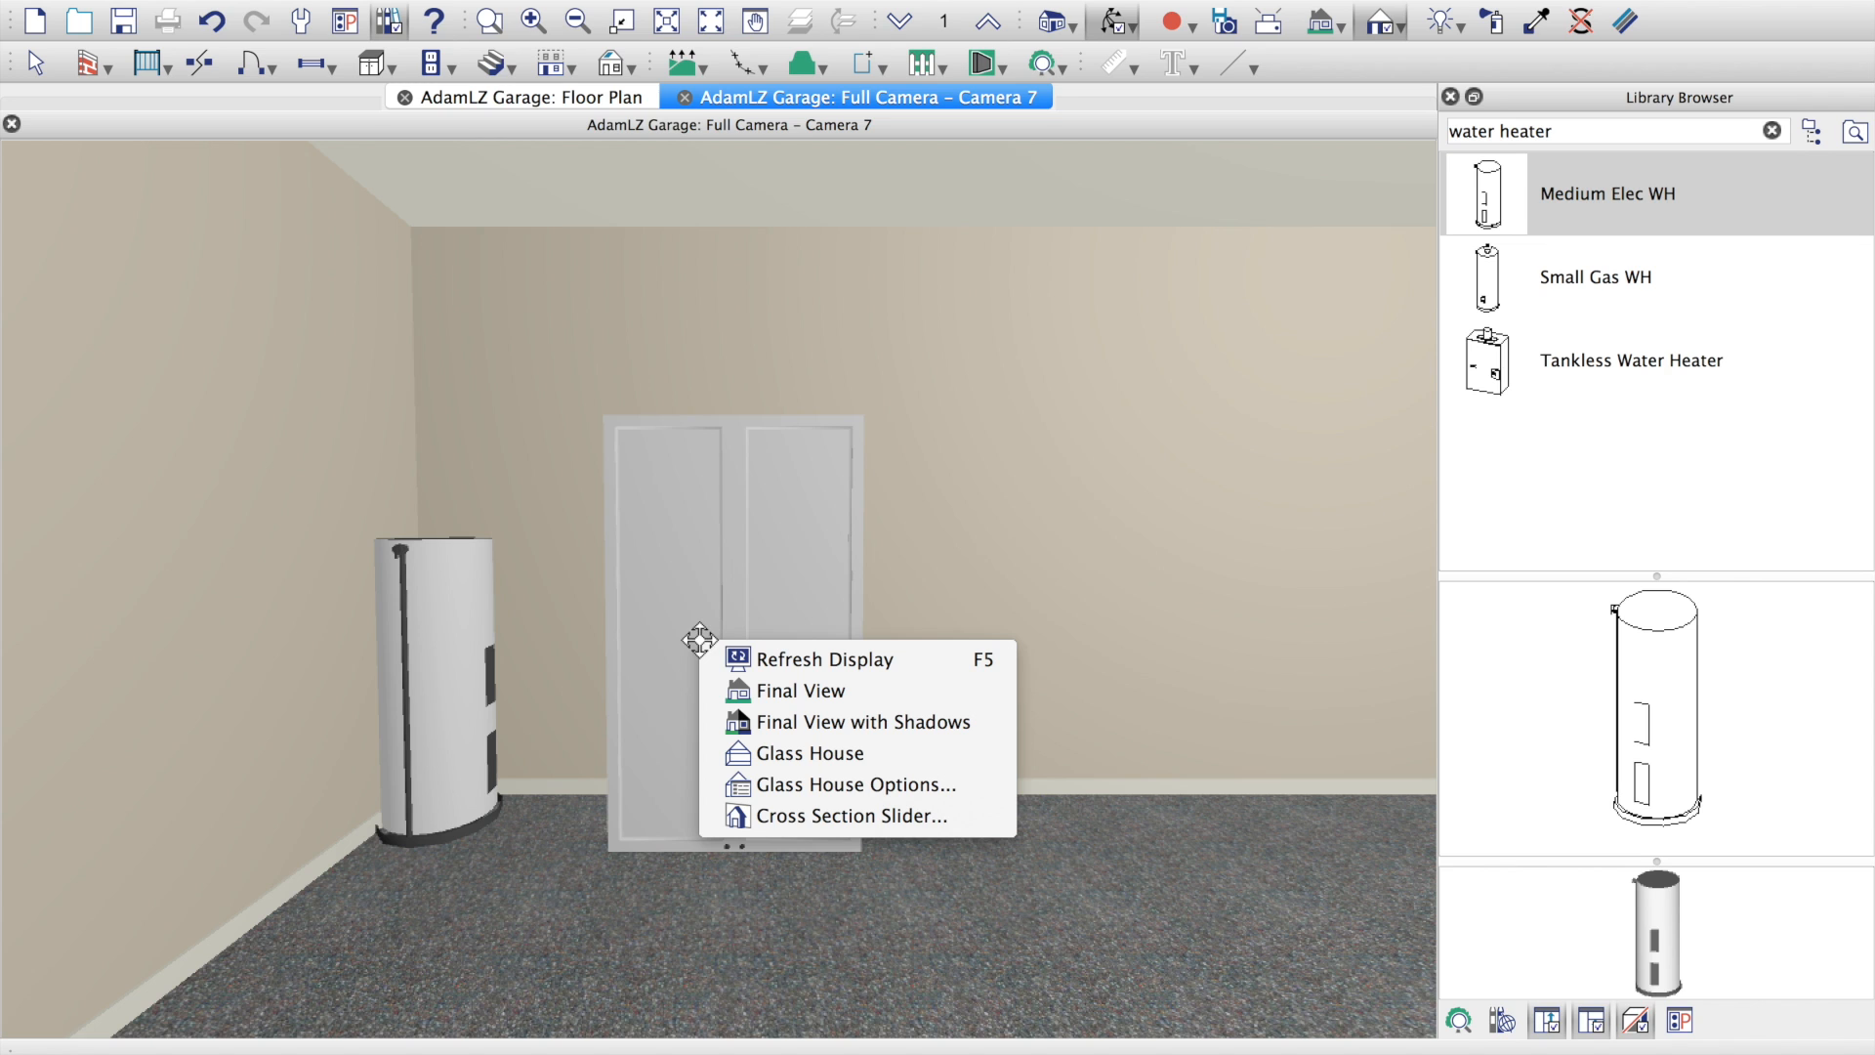
click(686, 98)
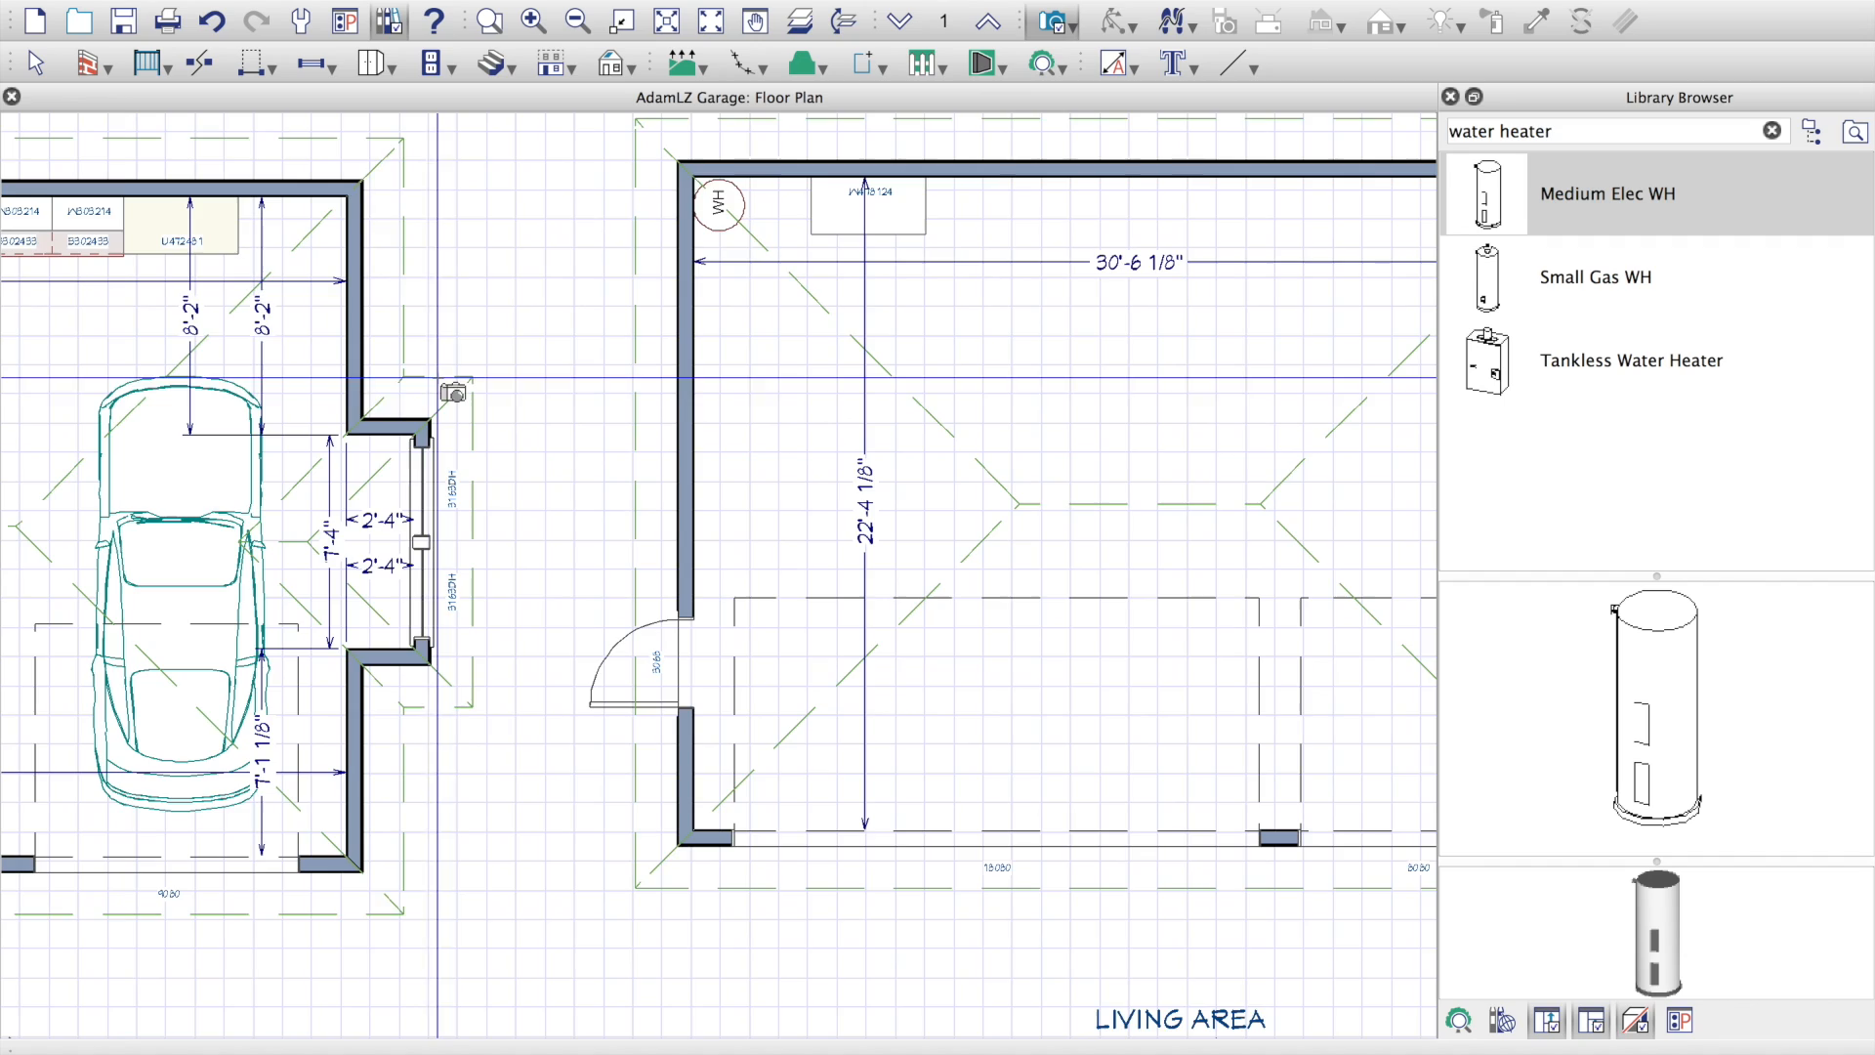
Step: Create a Full Camera view inside the furnished garage with the cars, looking toward its back-wall cabinets
scroll(124, 380, down, 2)
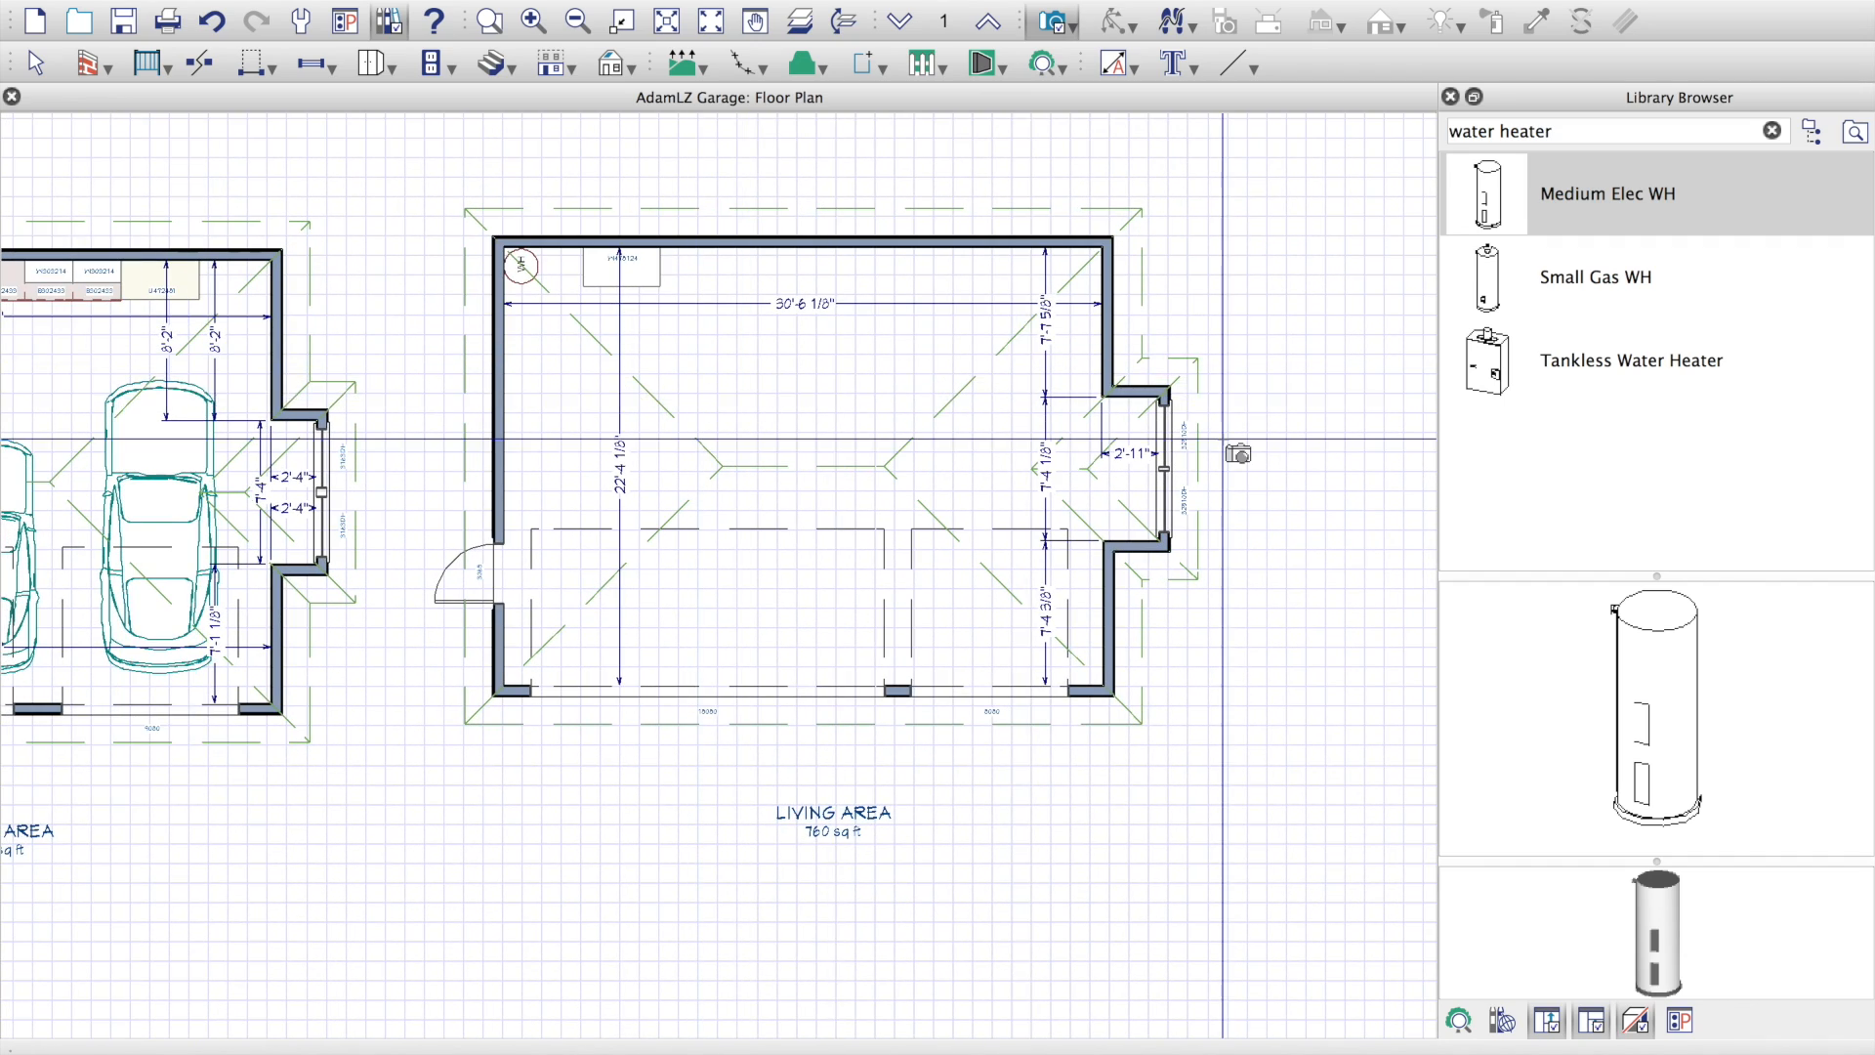
scroll(745, 411, down, 2)
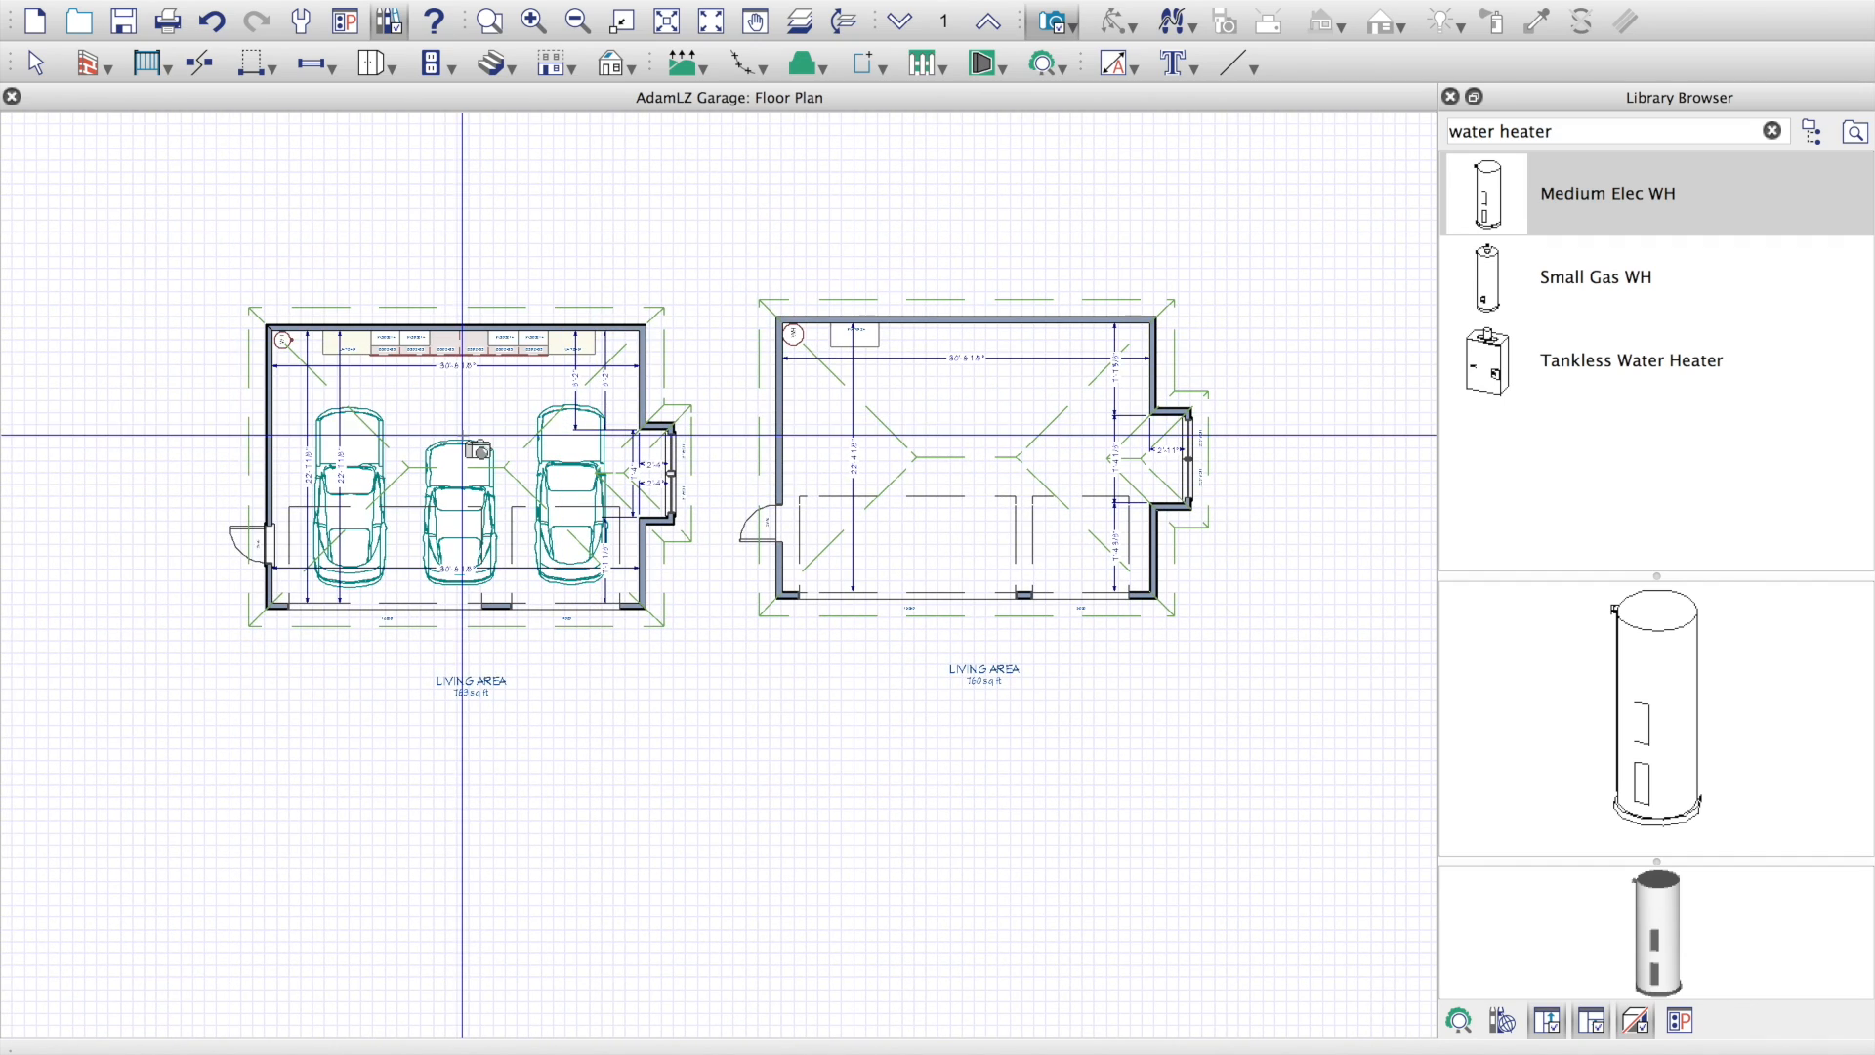
drag(518, 478, 507, 435)
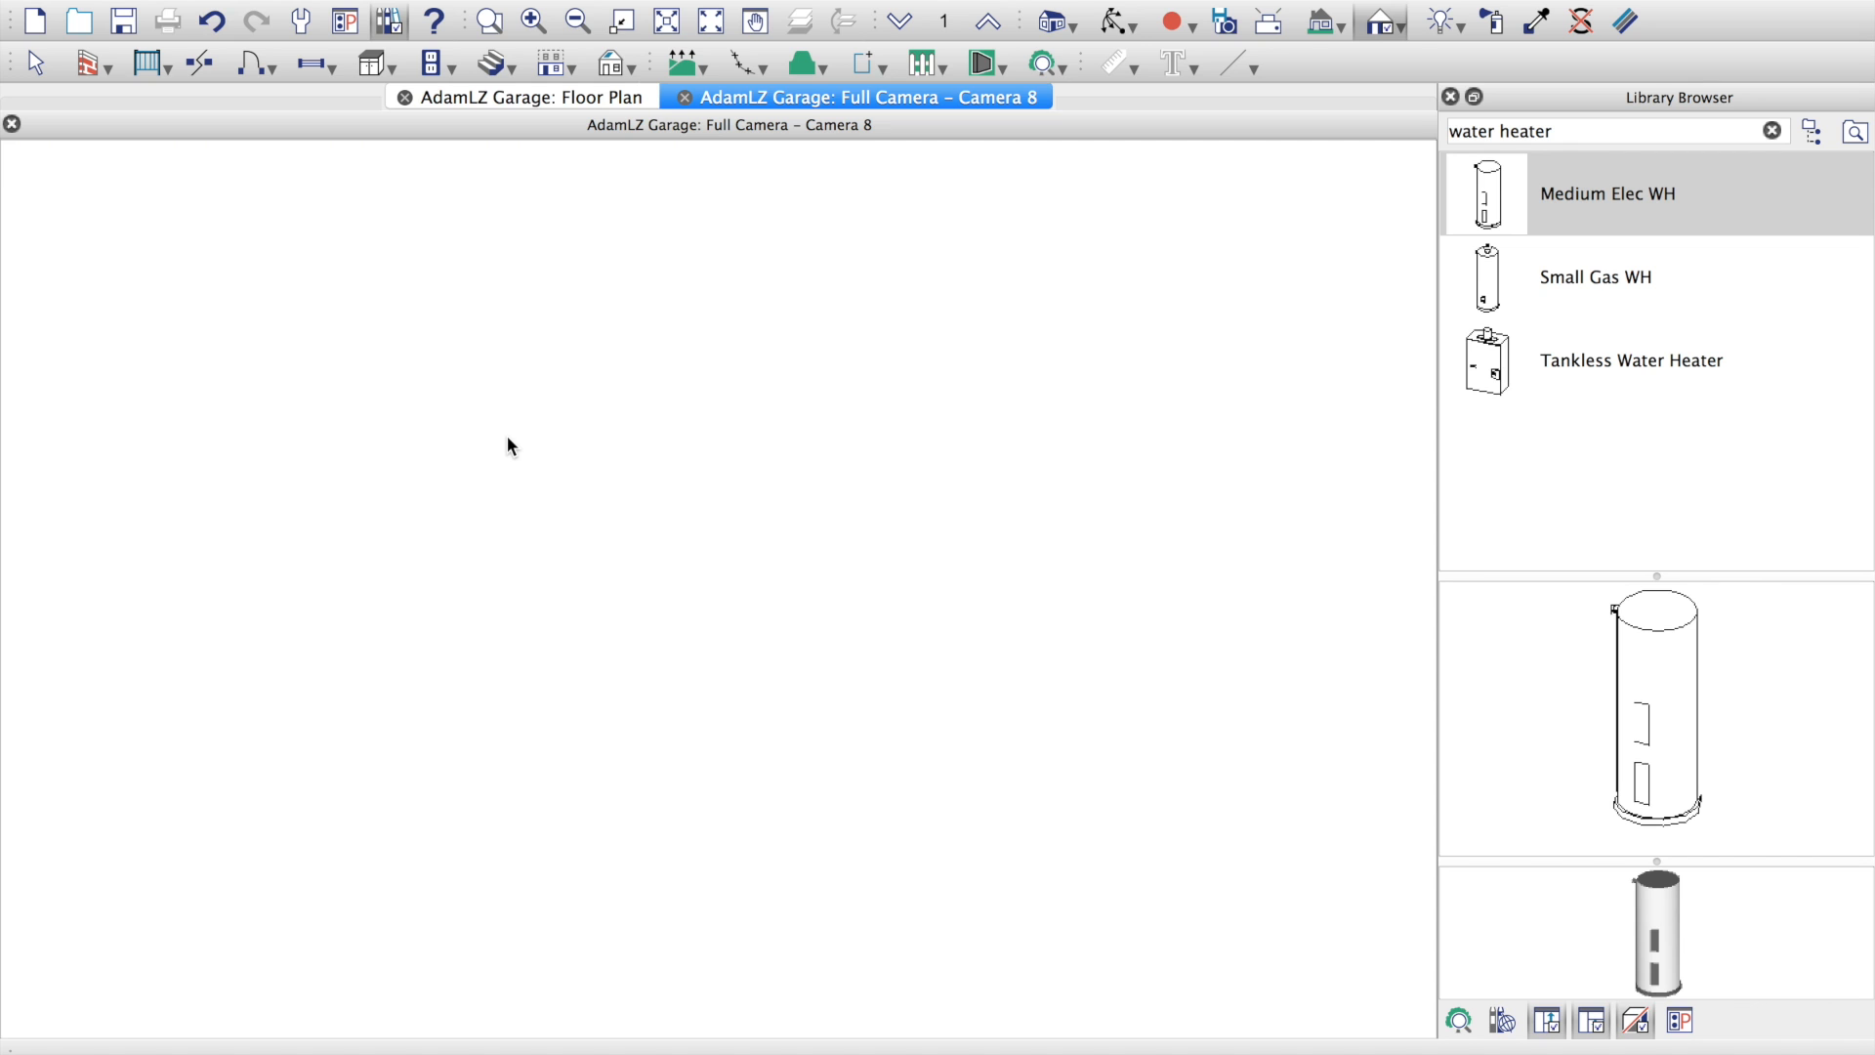
scroll(607, 705, down, 2)
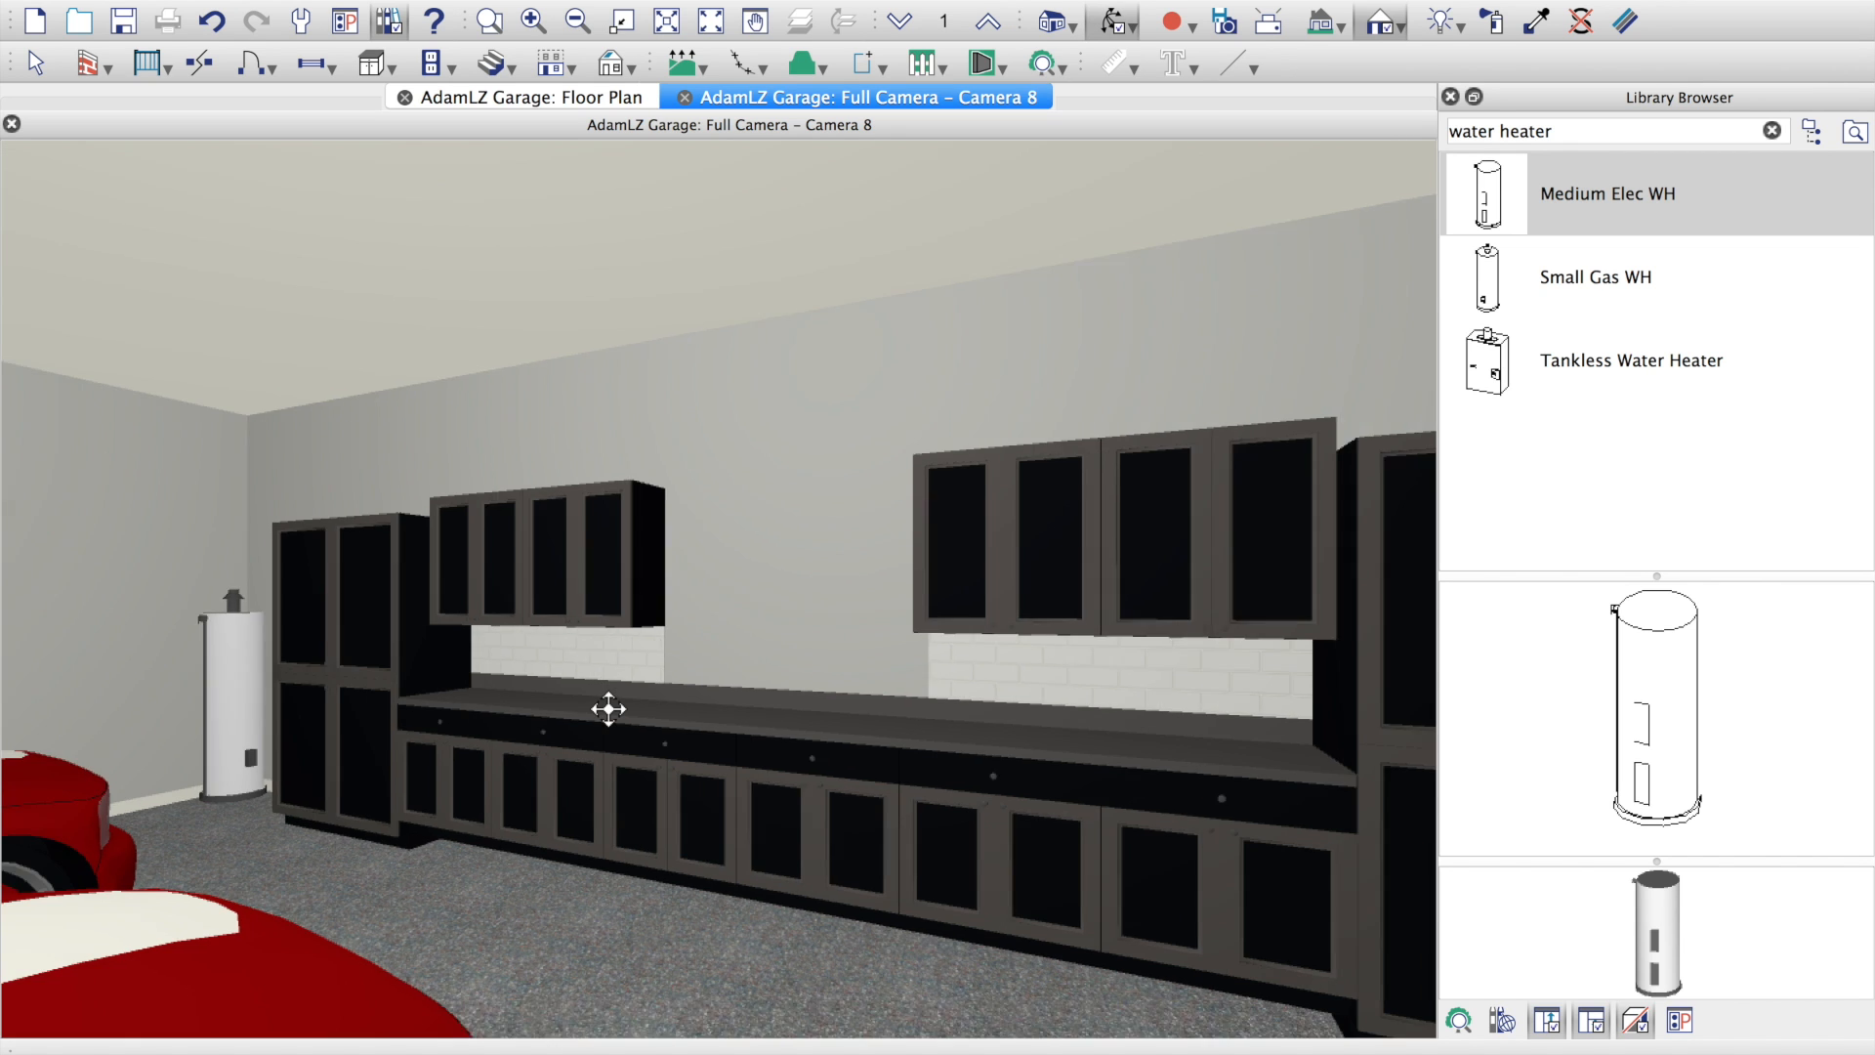
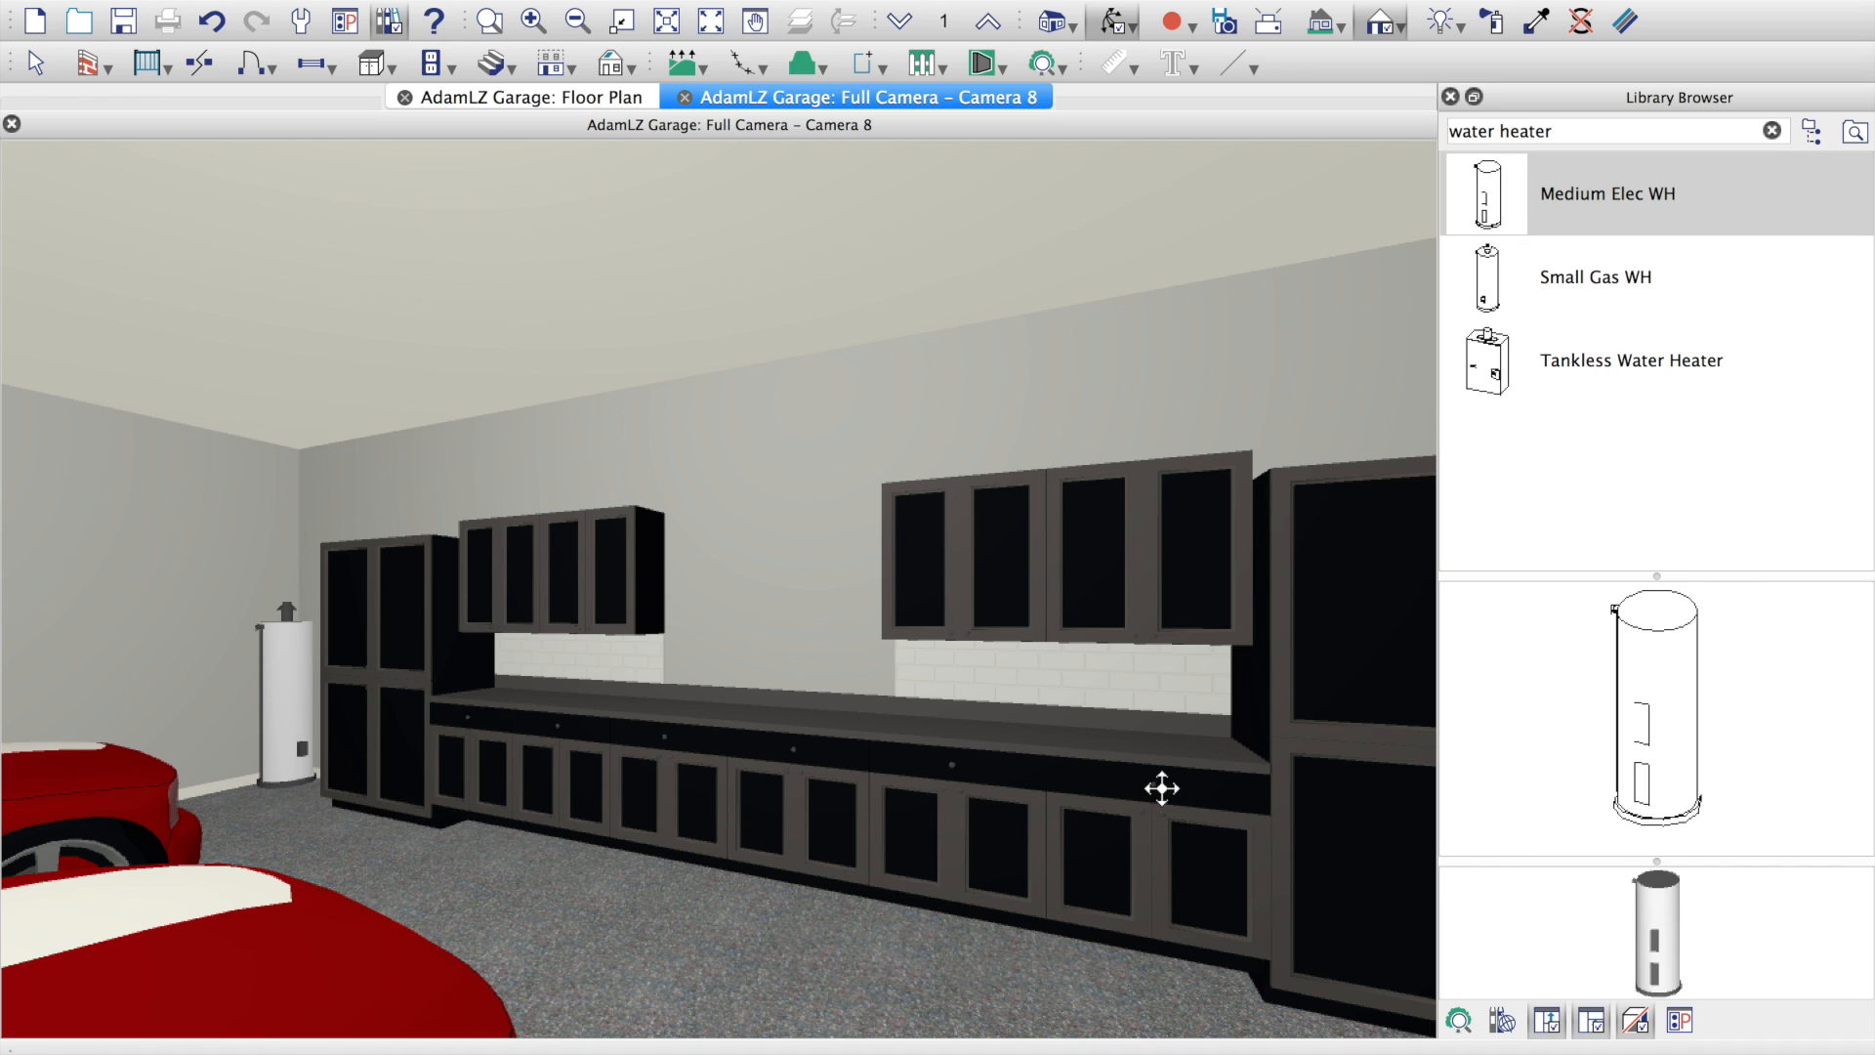
Step: Switch to Chrome, go back to Saber's Magnum cabinets overview and review the base cabinet styles
mouse_move(1171, 1030)
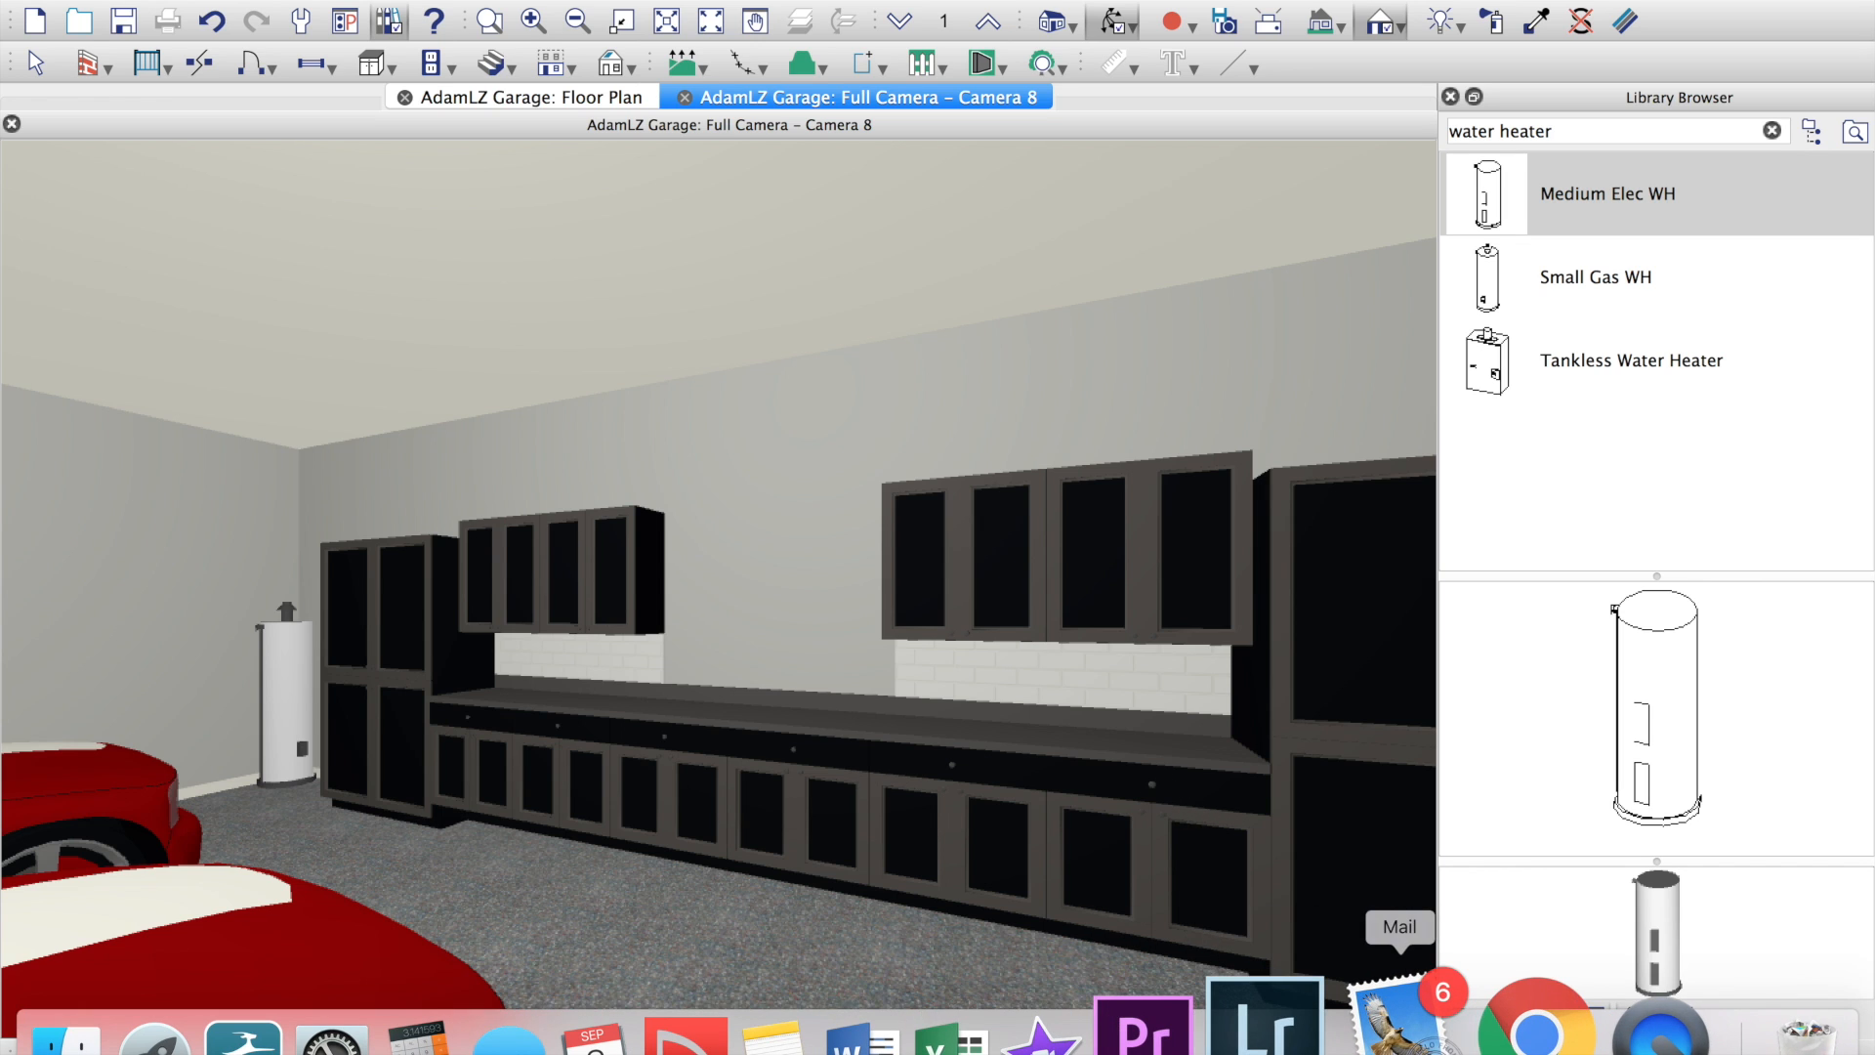
click(1406, 1025)
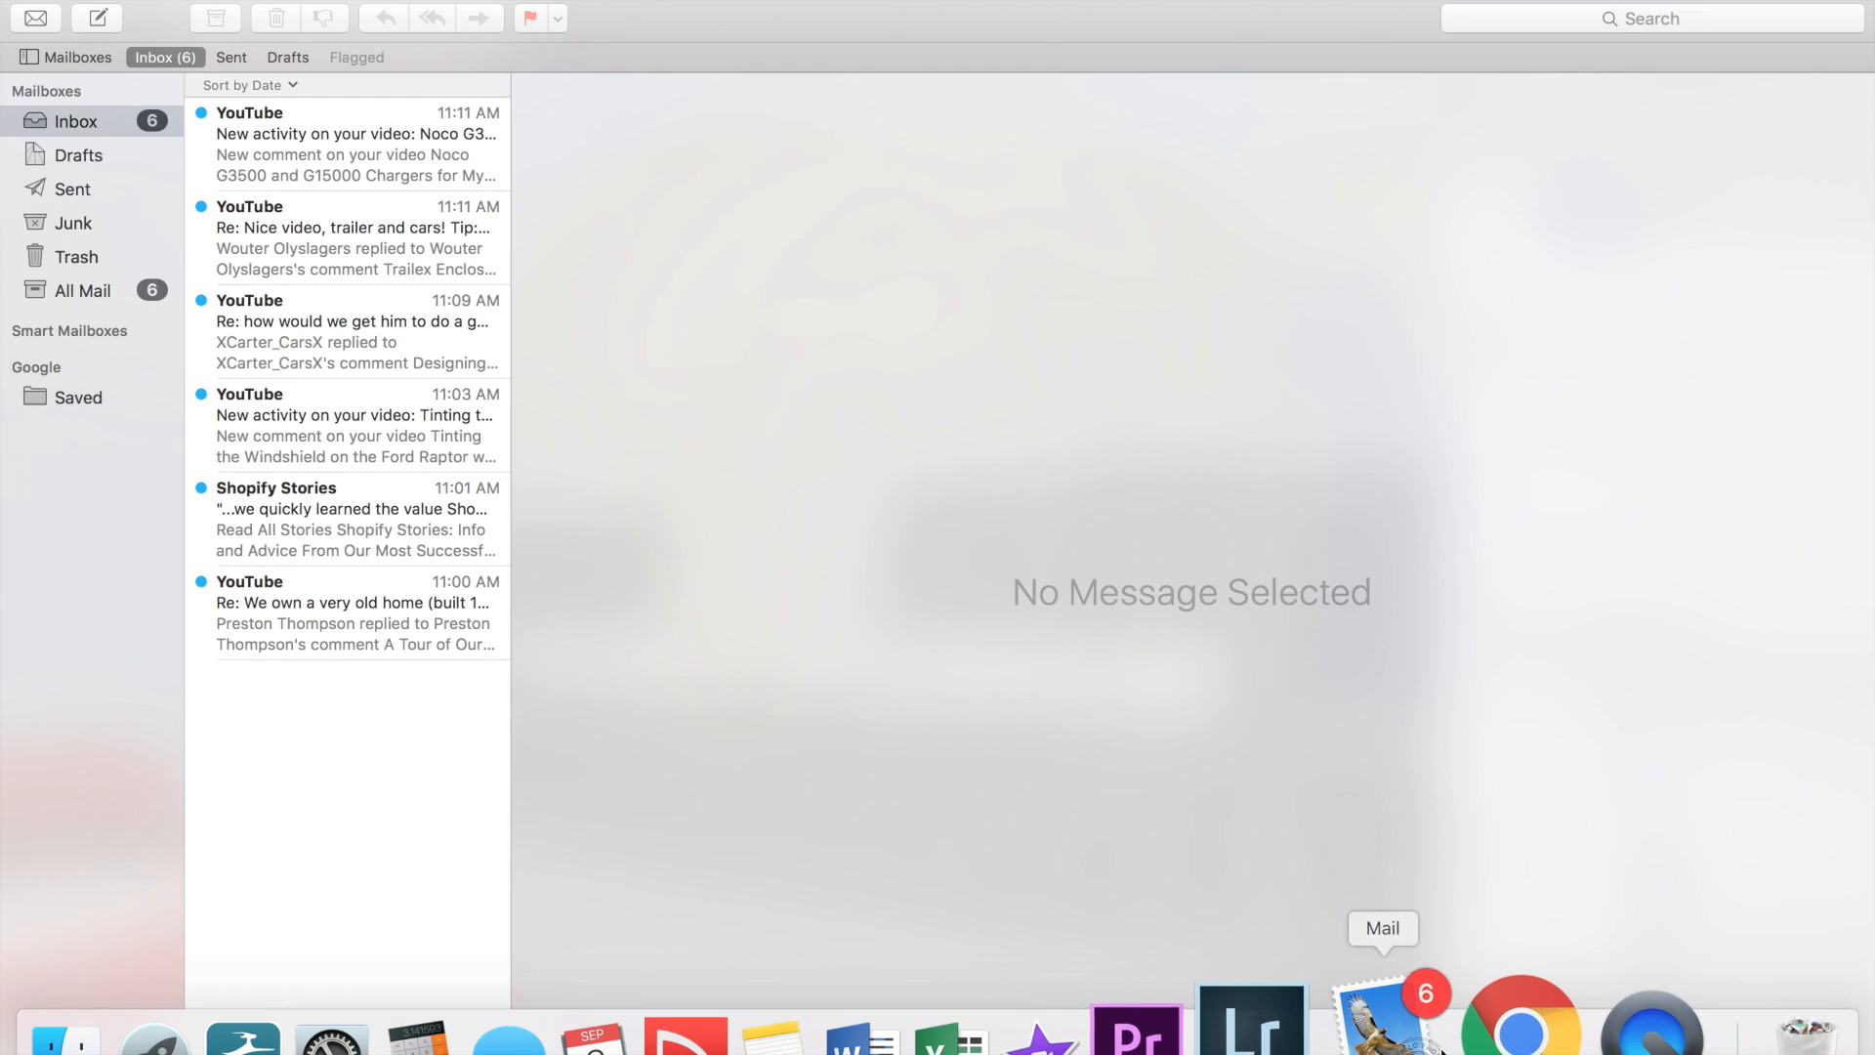
click(1541, 1030)
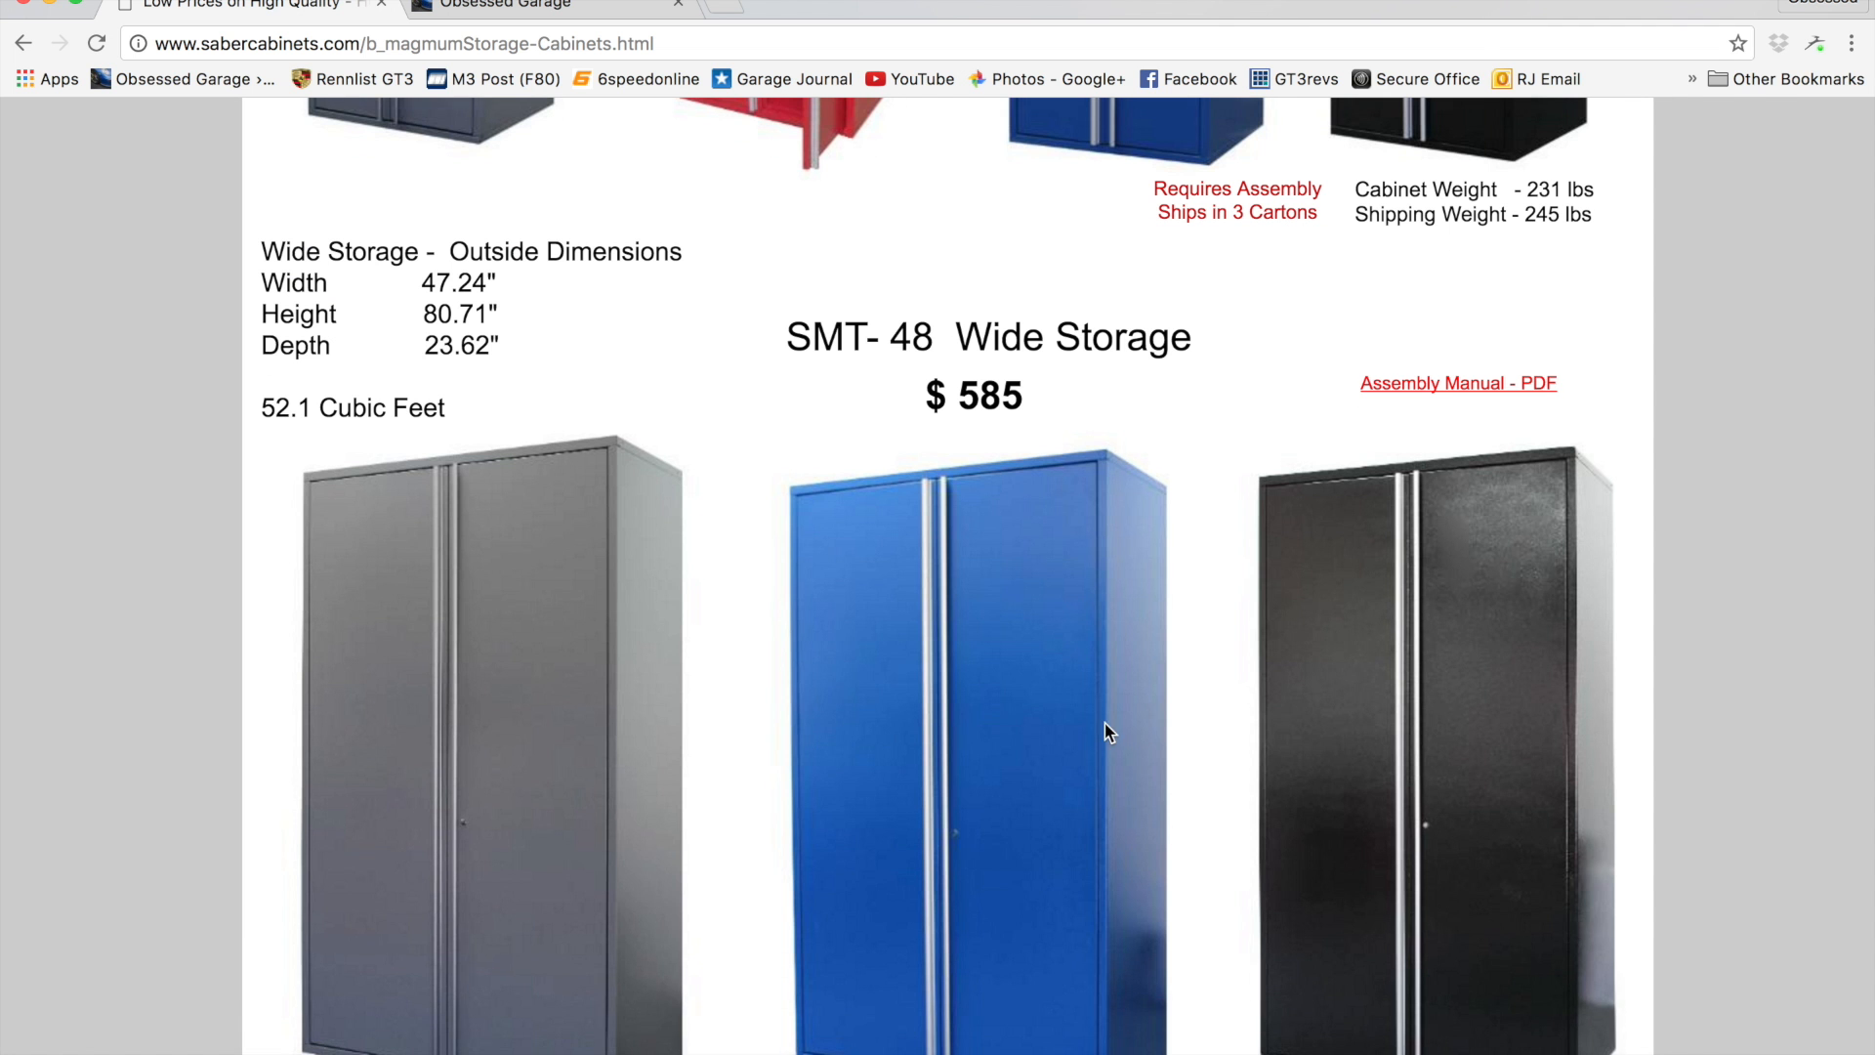
scroll(1104, 723, up, 12)
key(super+bracketleft)
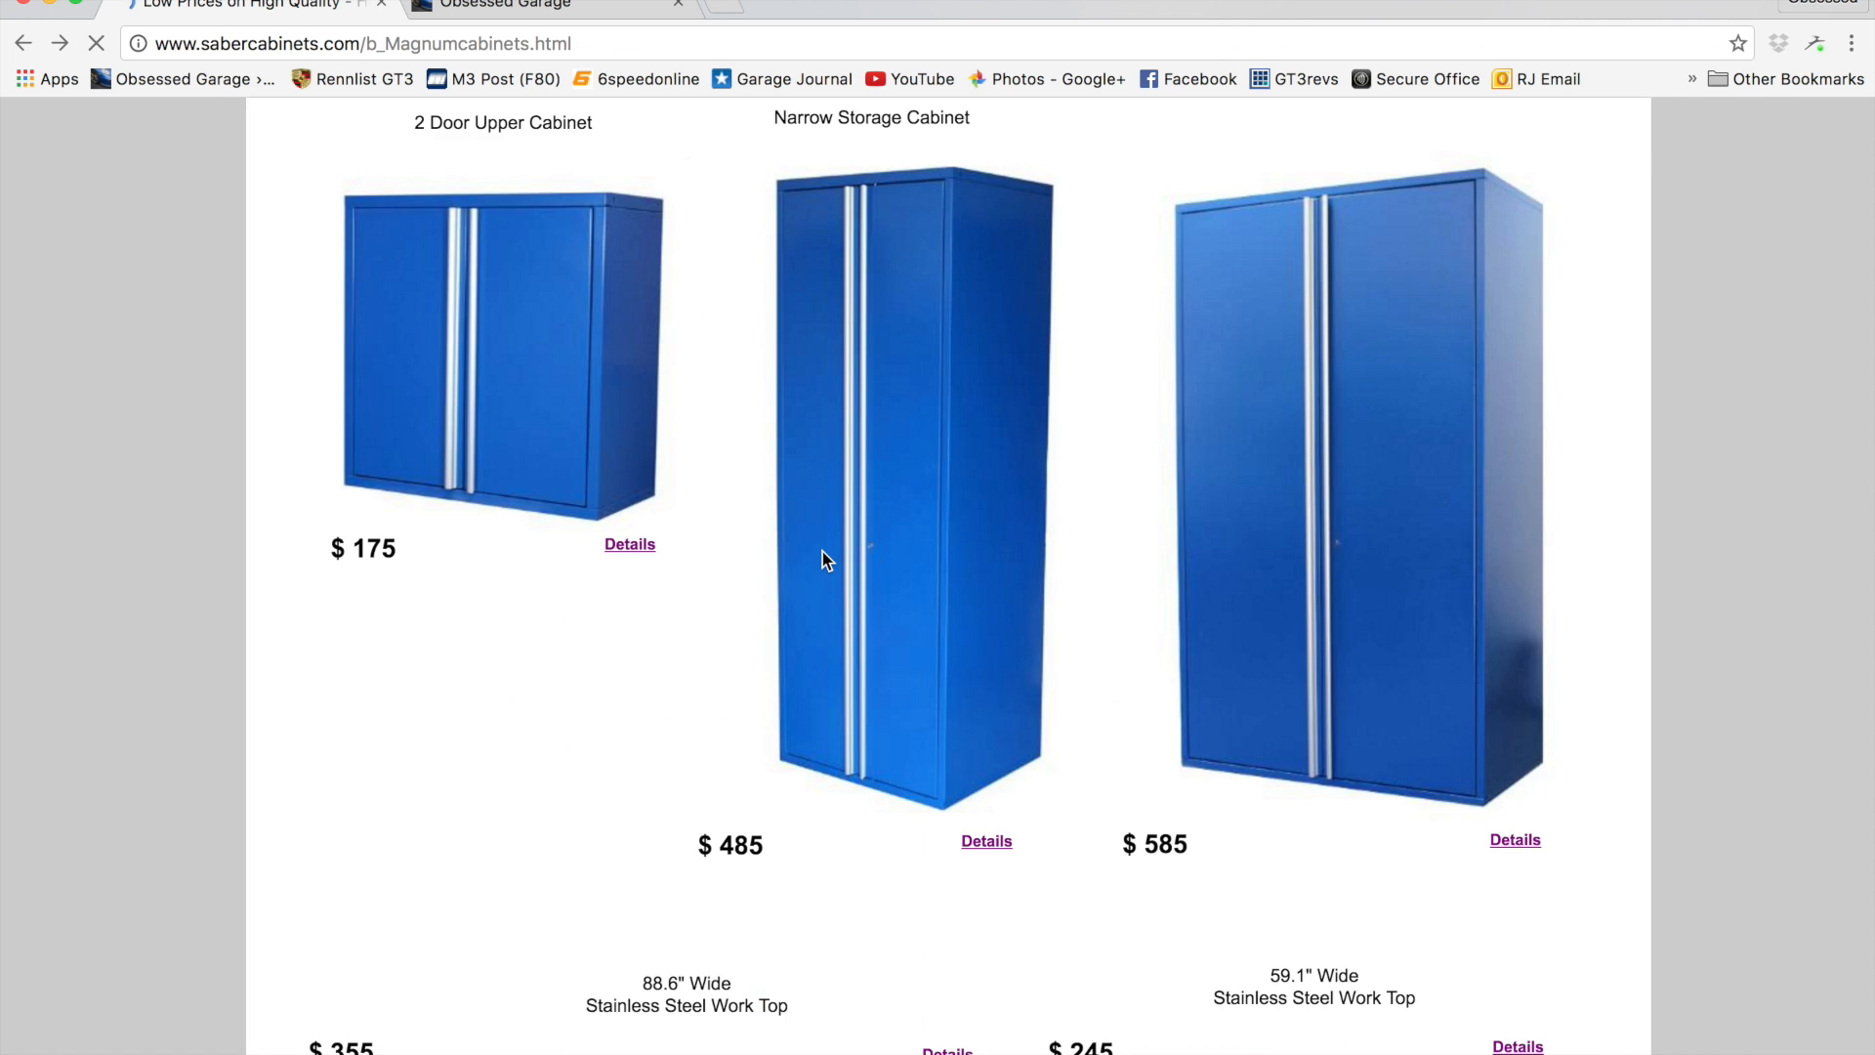
scroll(822, 555, down, 3)
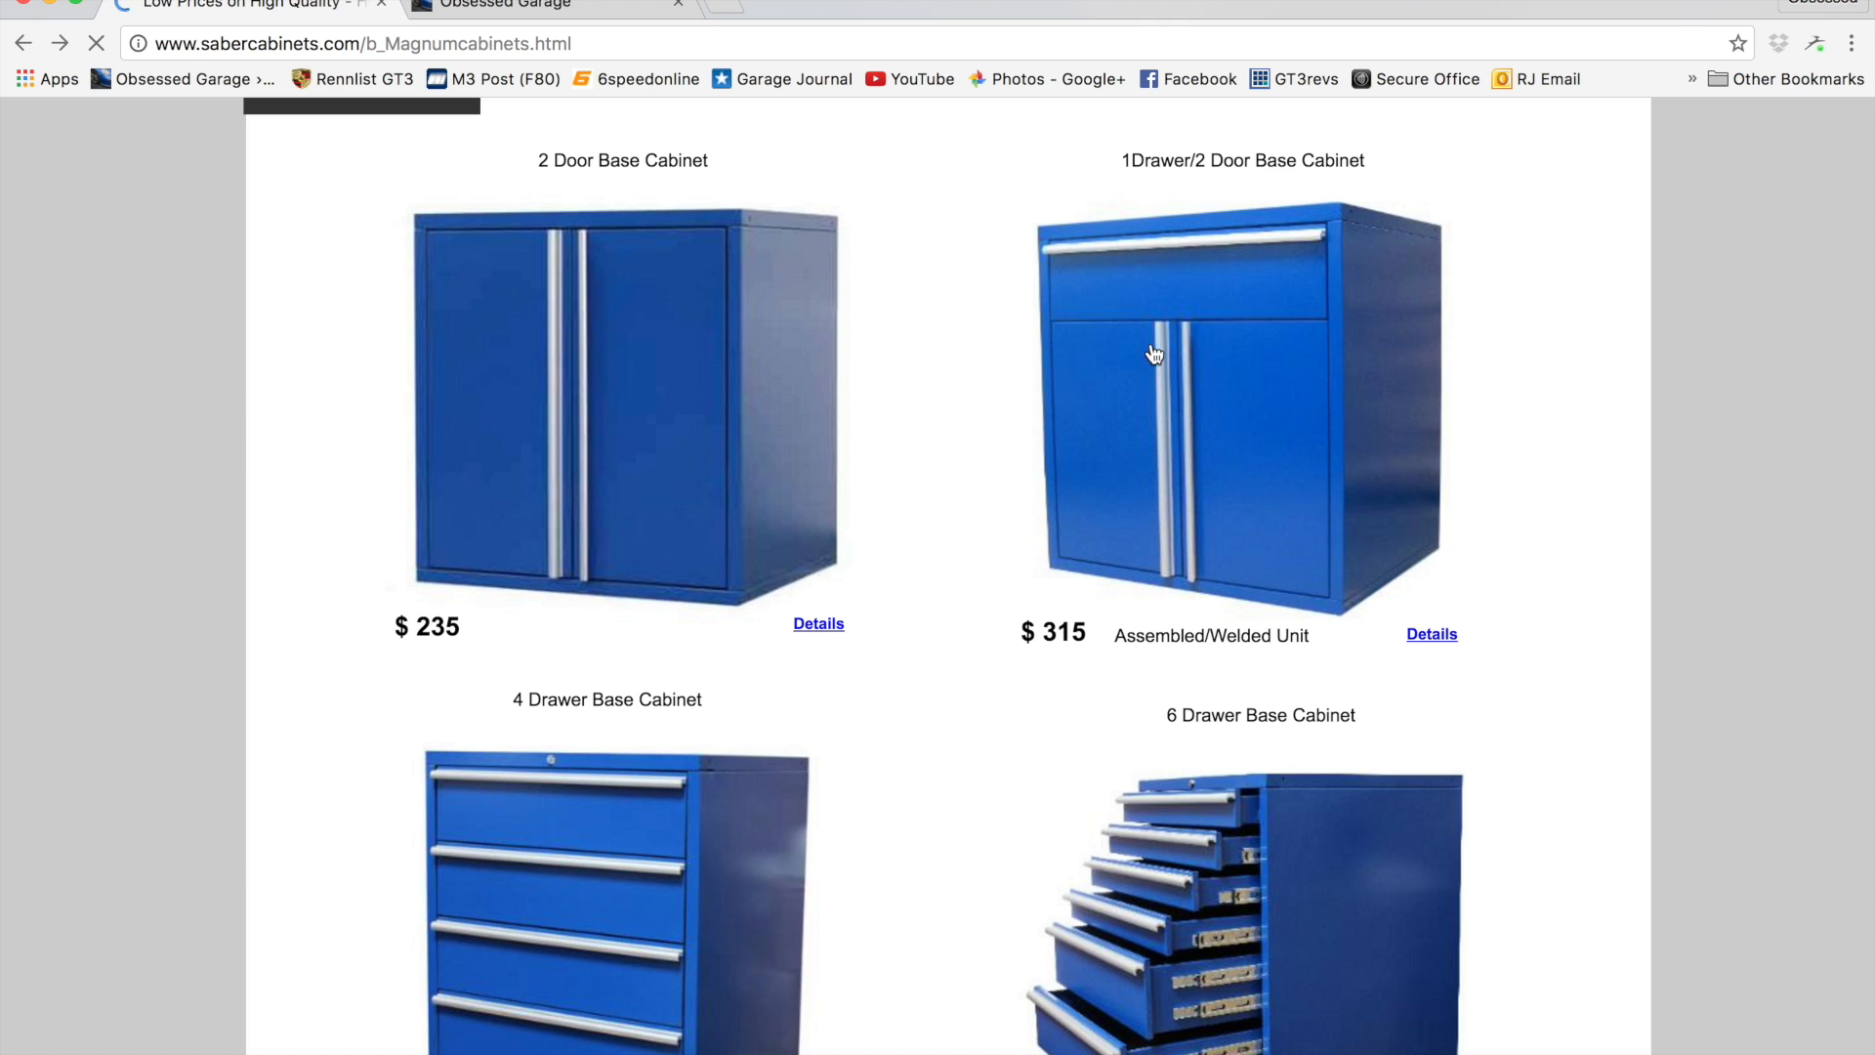
scroll(978, 476, down, 3)
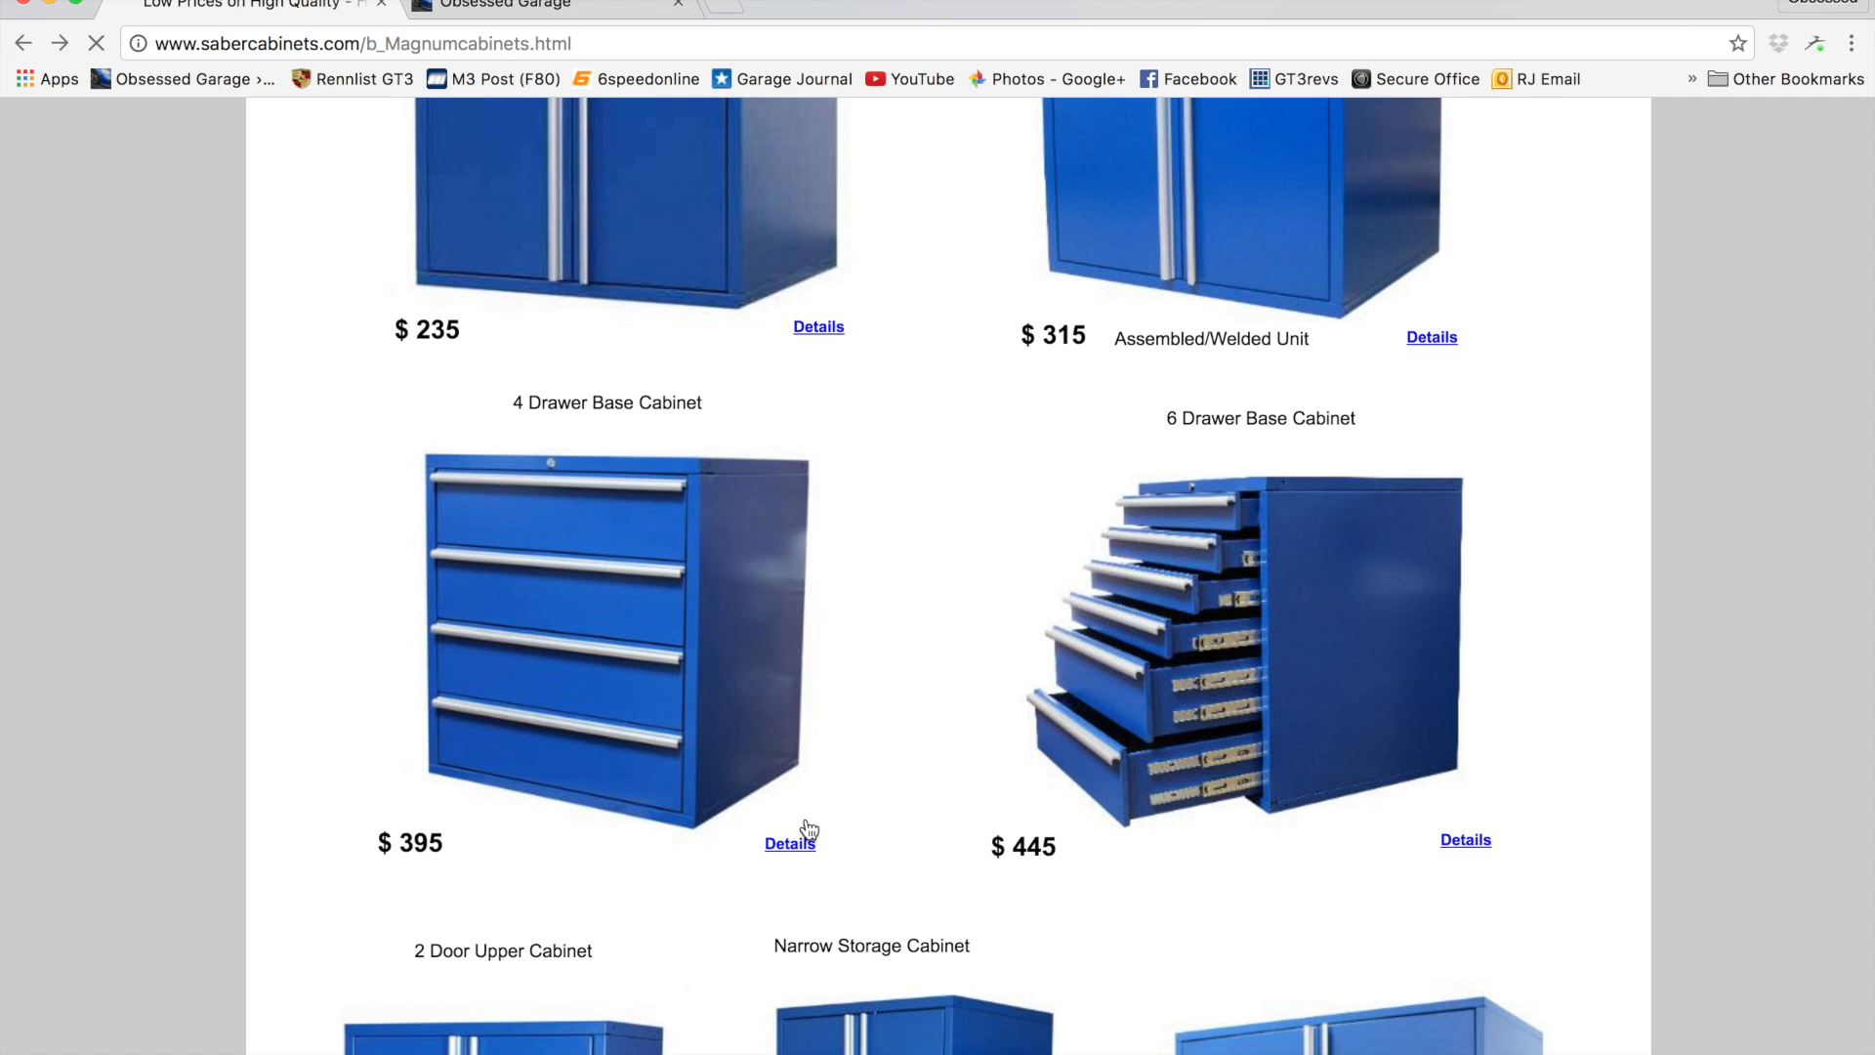
mouse_move(1443, 1043)
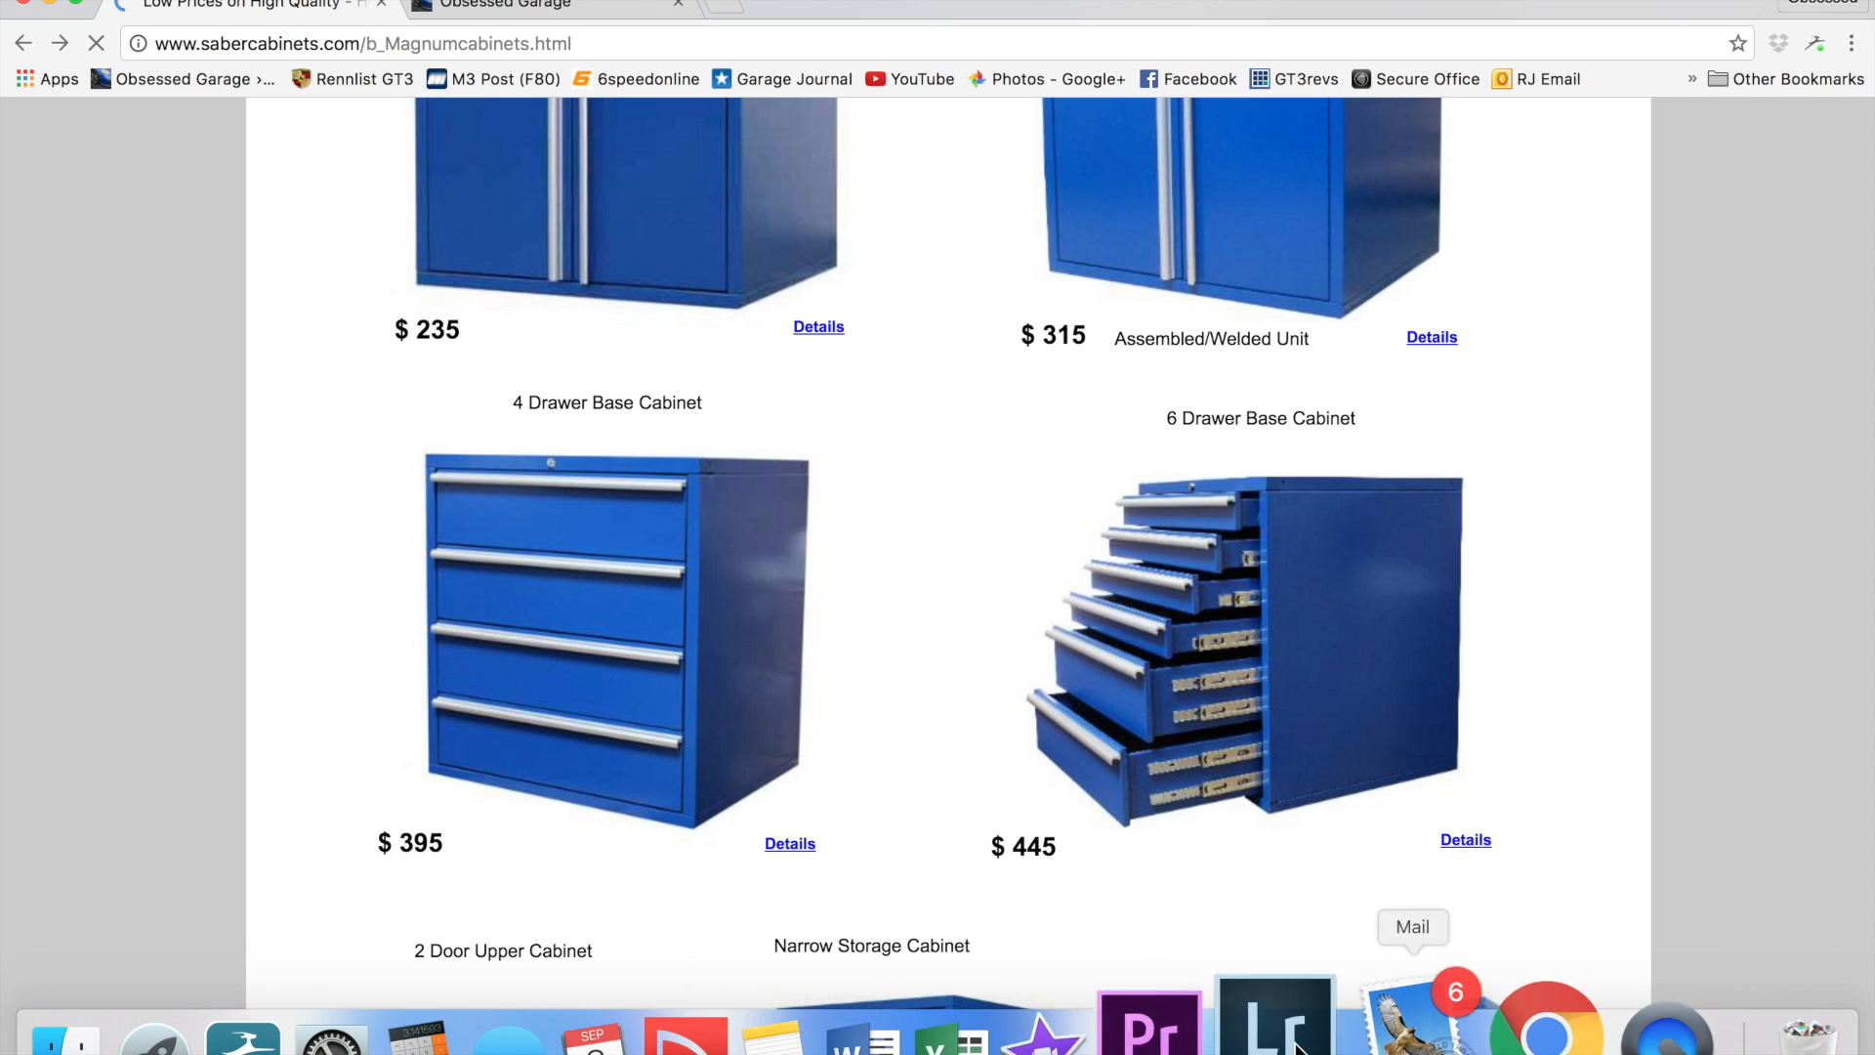
Step: Return to Home Designer Suite and examine the furnished garage's cabinet run in the camera view
click(795, 1033)
scroll(687, 834, up, 2)
scroll(687, 833, down, 4)
scroll(687, 834, down, 2)
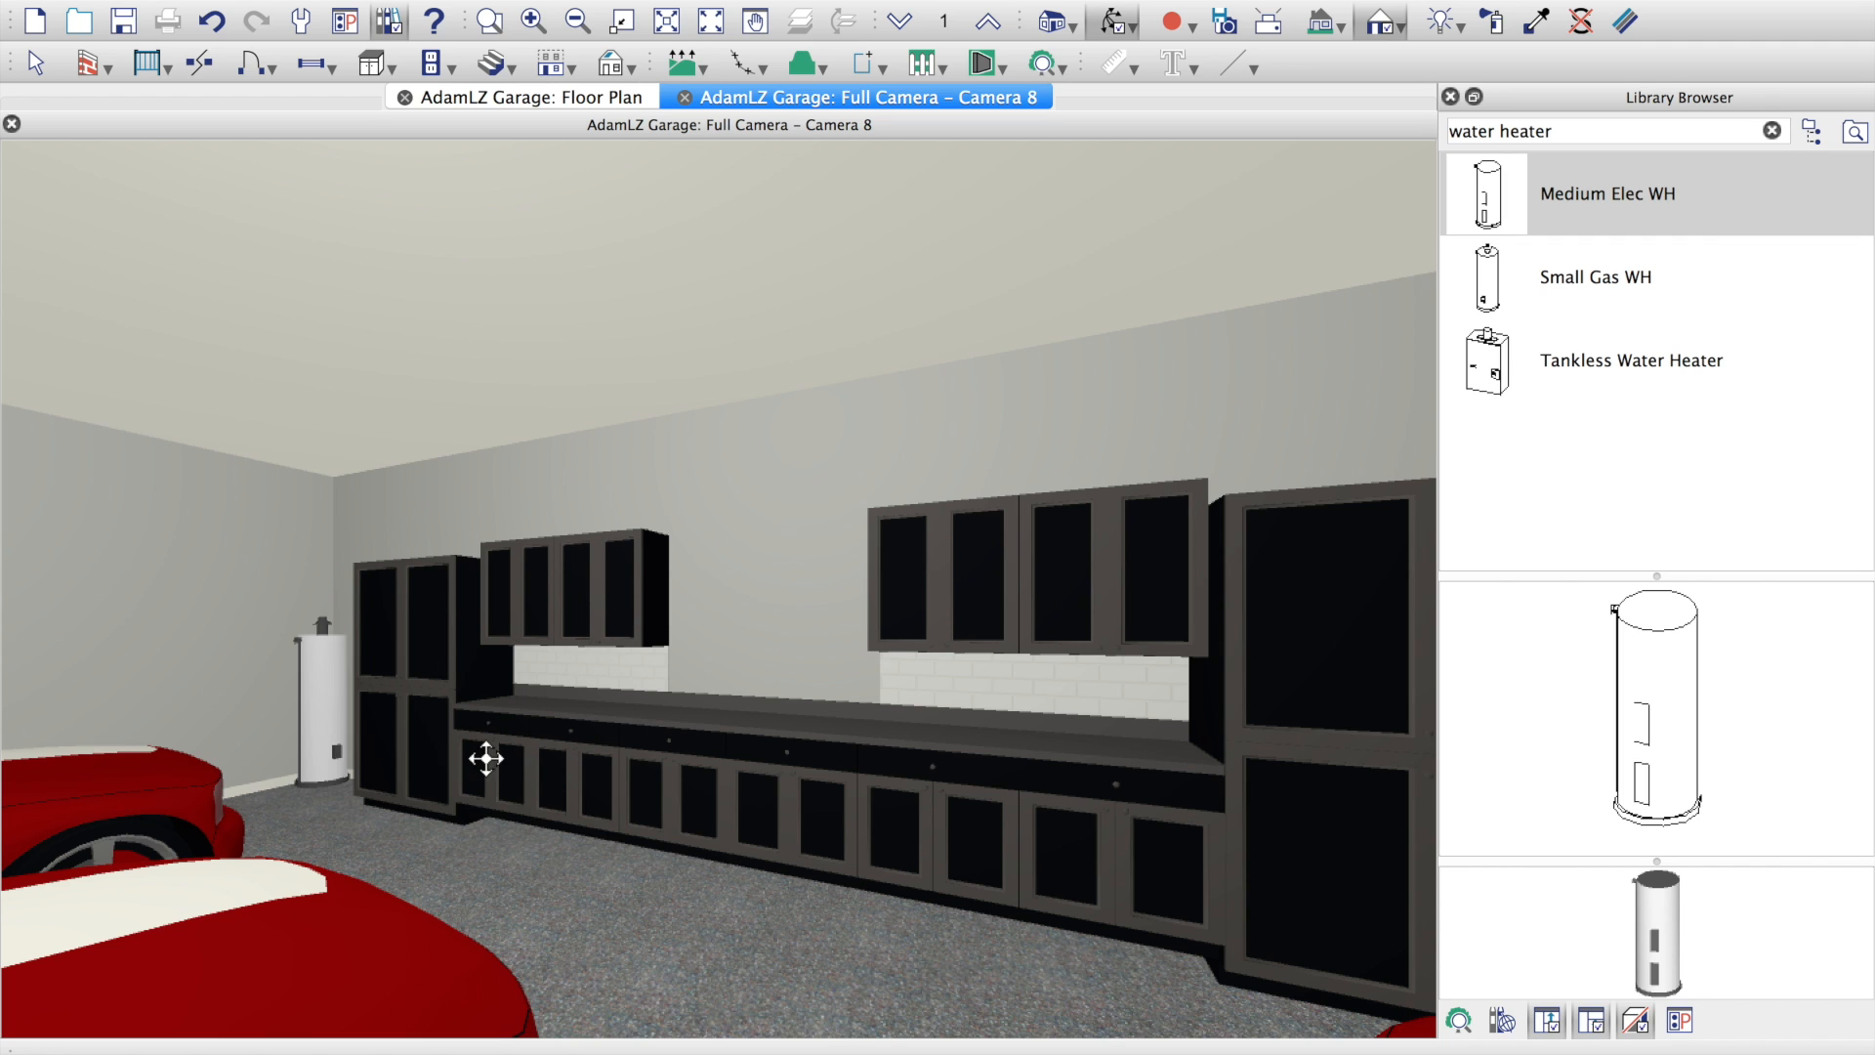
Step: Place a Base Cabinet inside the empty garage on the floor plan, below the wide storage cabinet, and open its specification
click(590, 99)
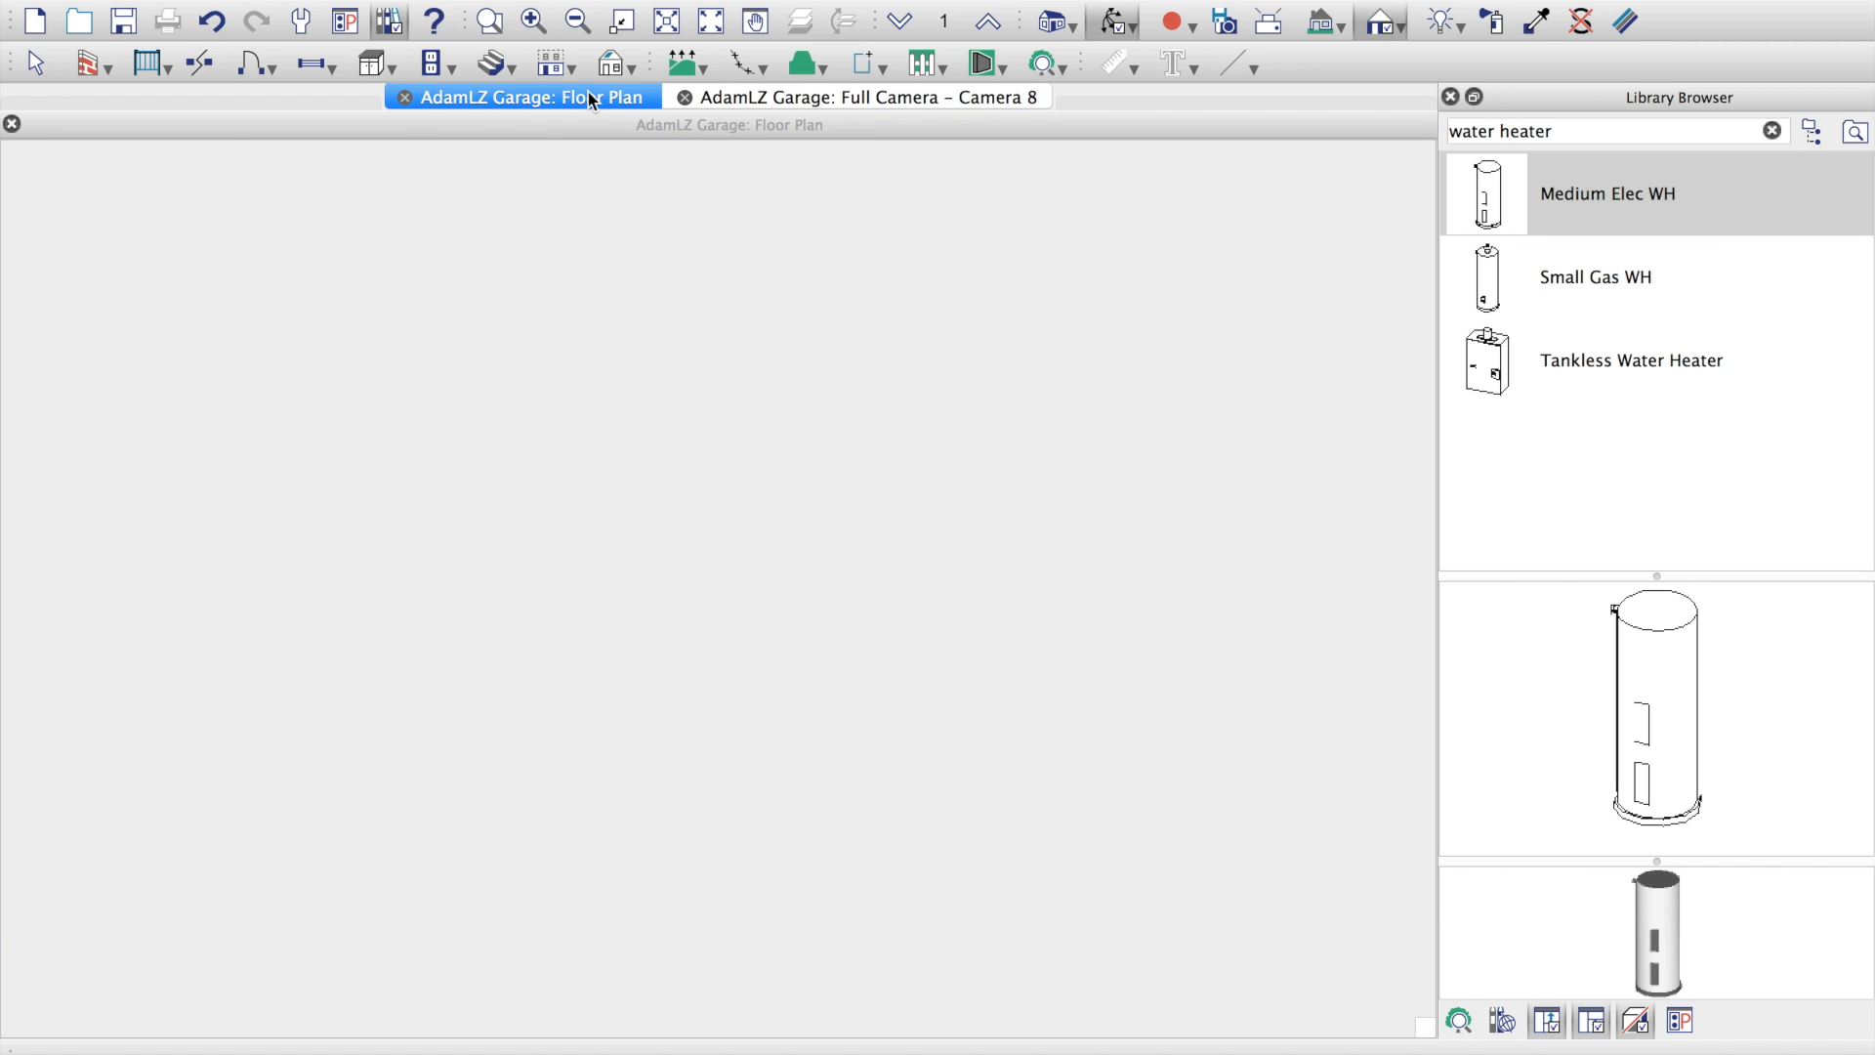
click(393, 69)
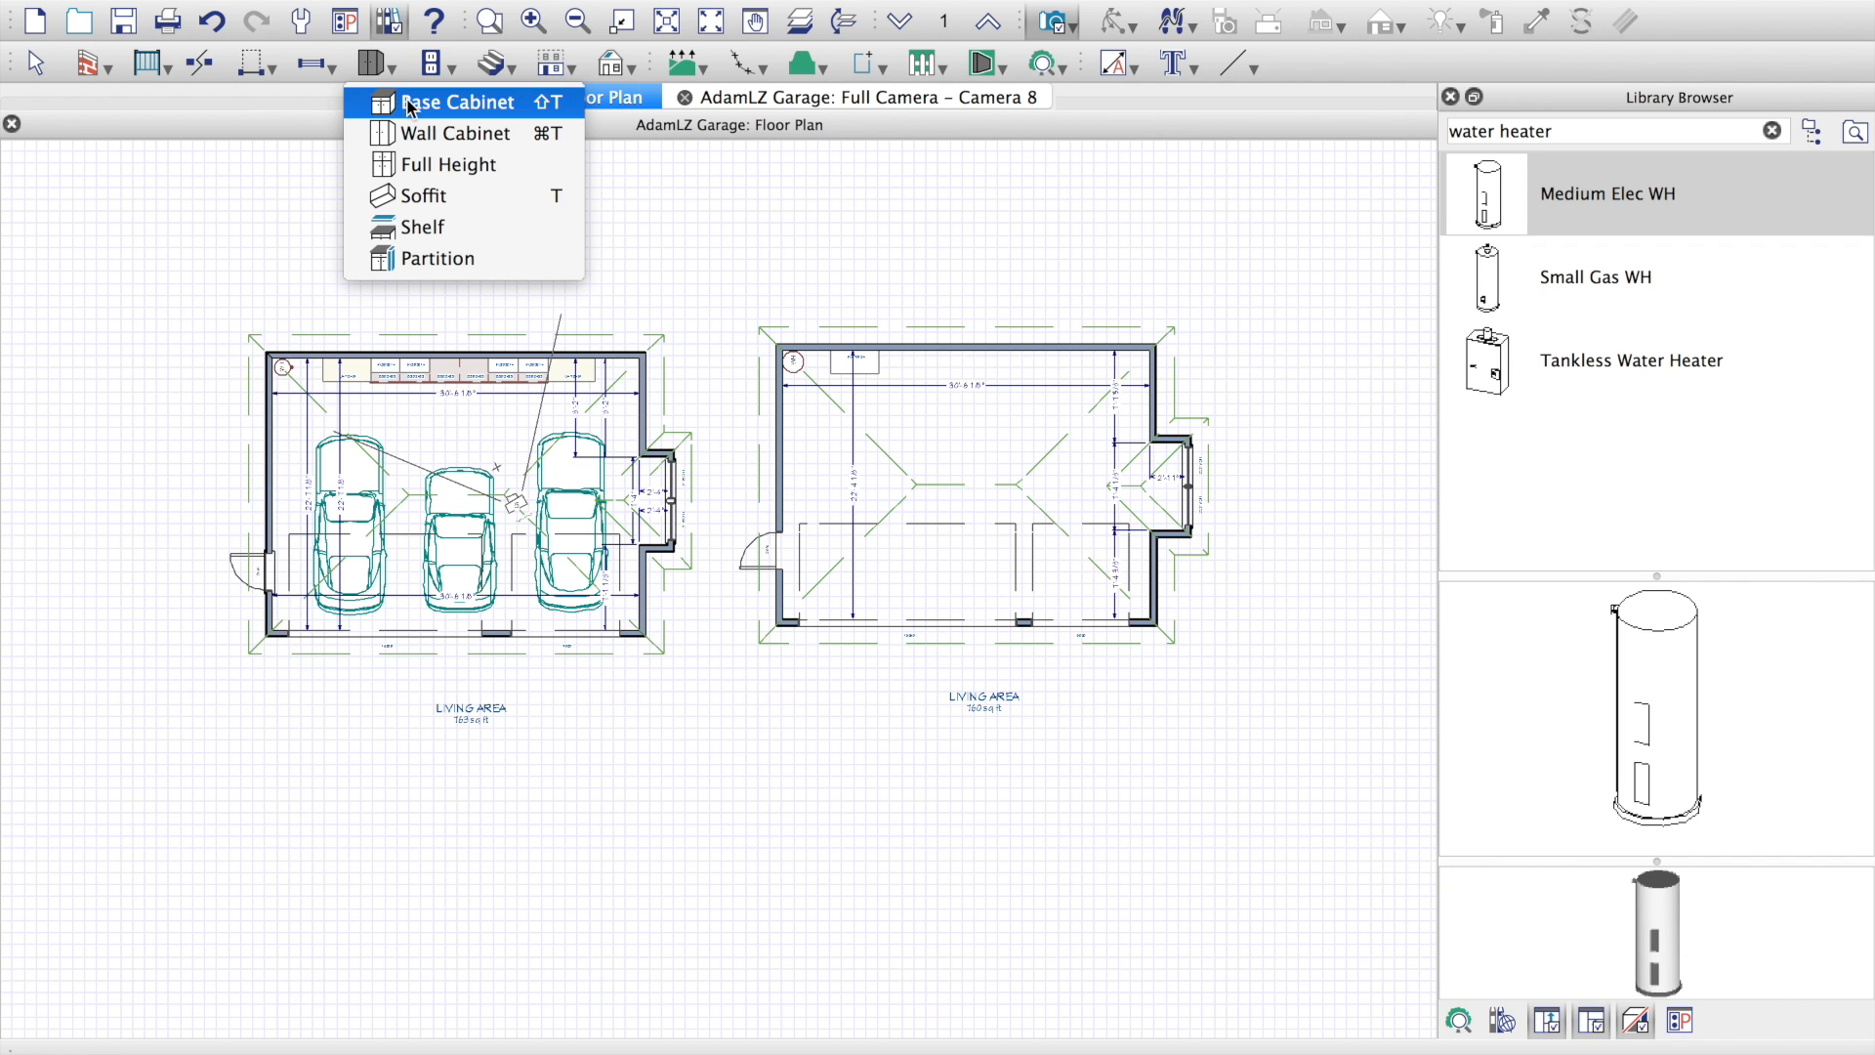
click(408, 104)
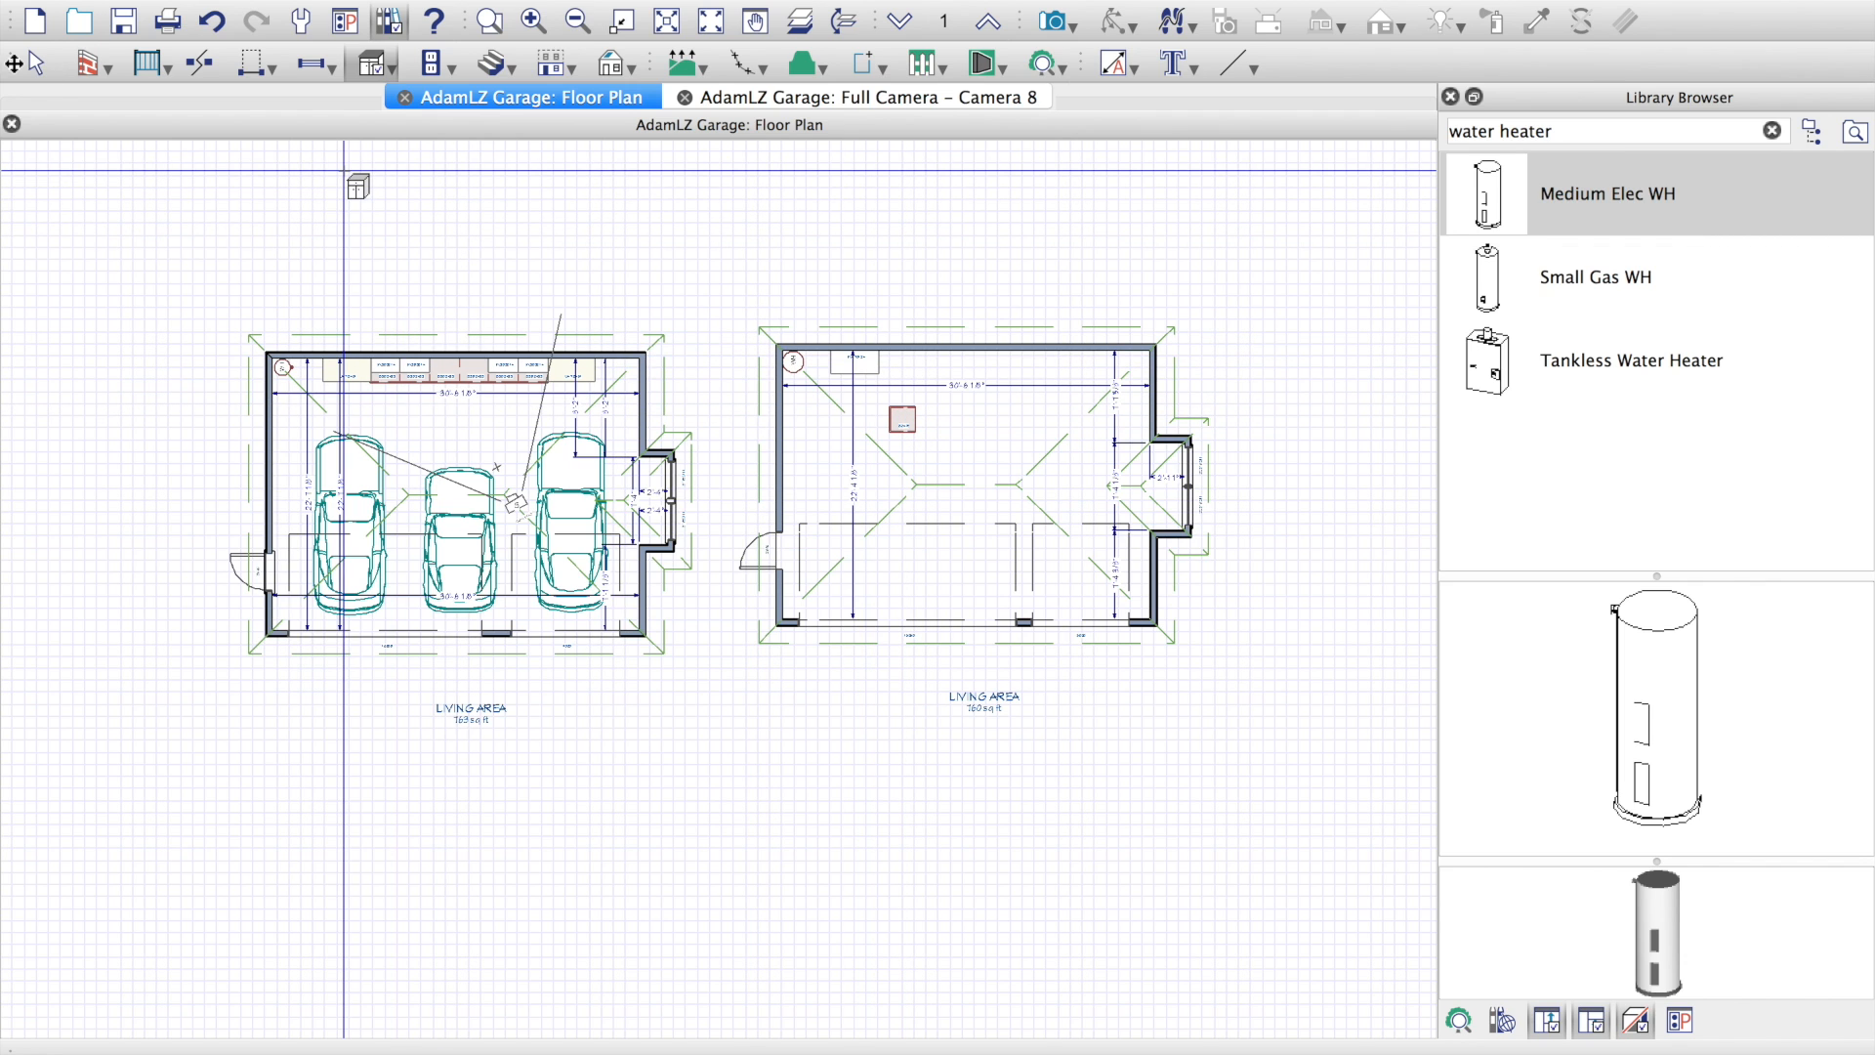
click(34, 65)
click(902, 417)
double_click(902, 418)
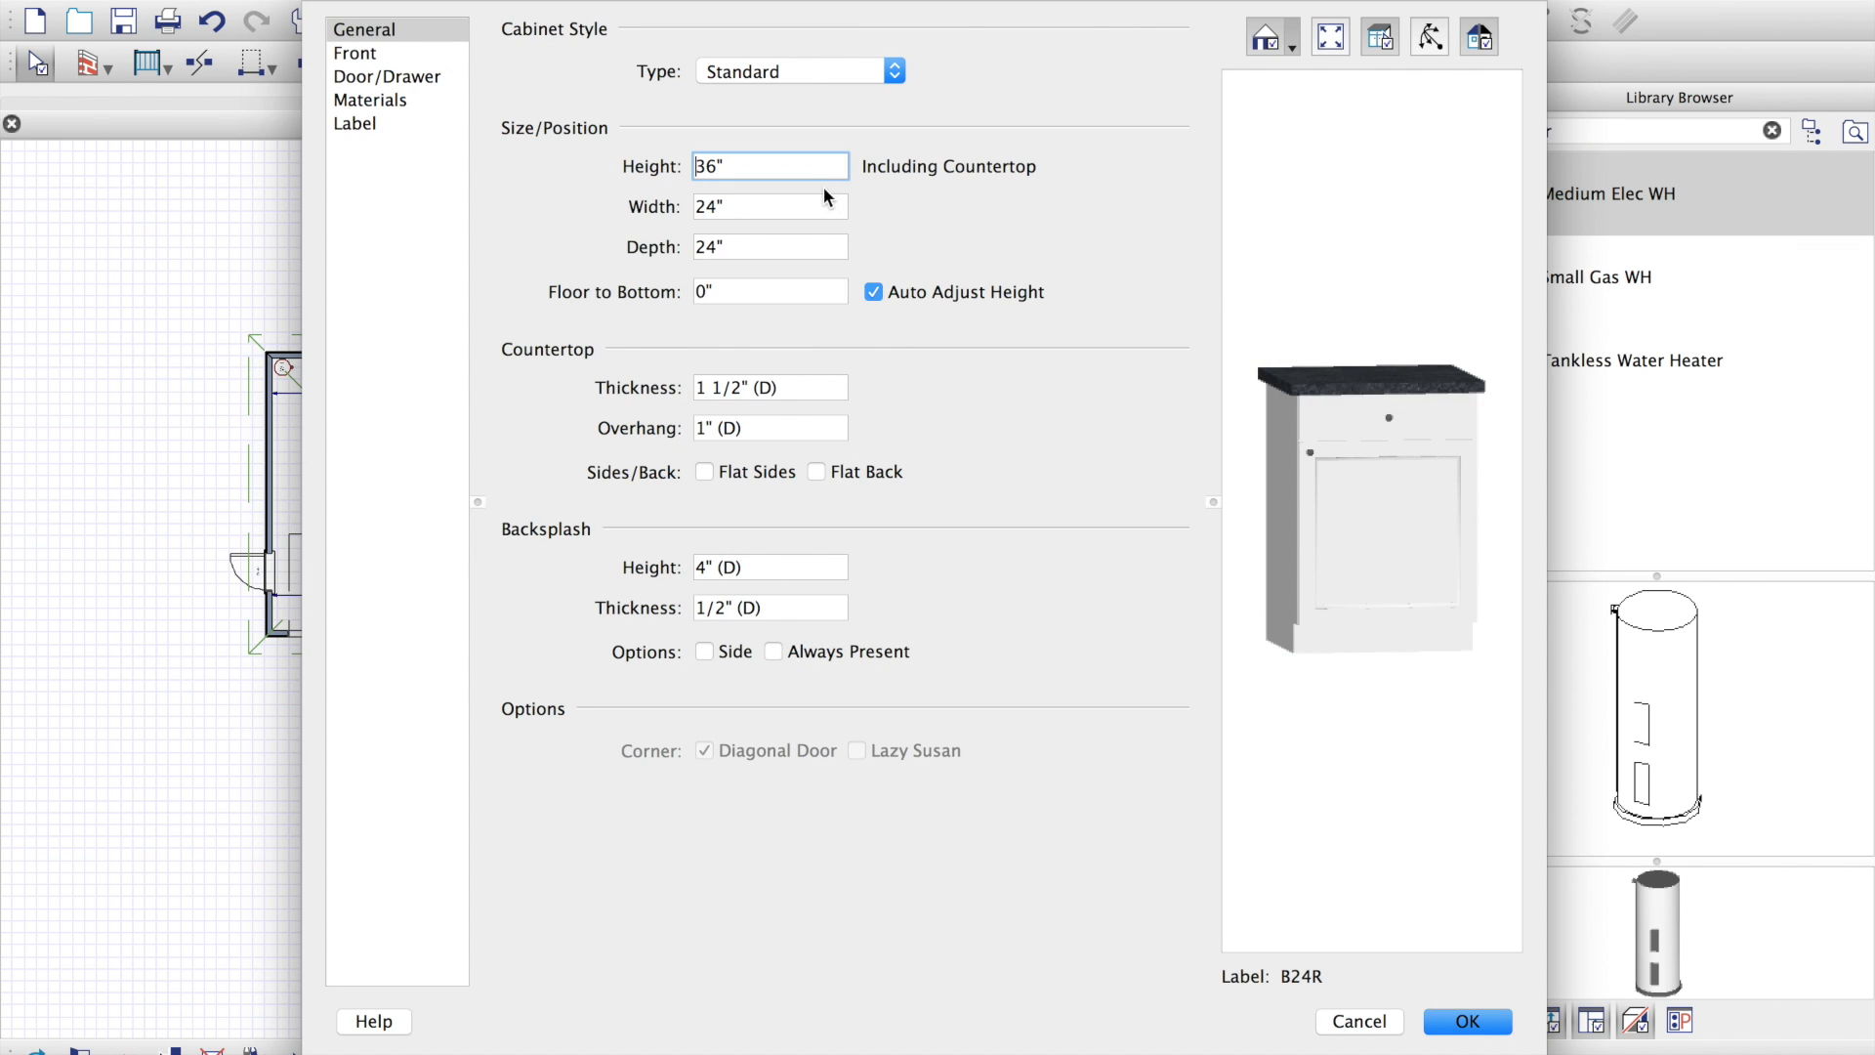
Step: Switch to Chrome, open Saber's Magnum base cabinet details and check the outside dimensions and available styles
click(1499, 1021)
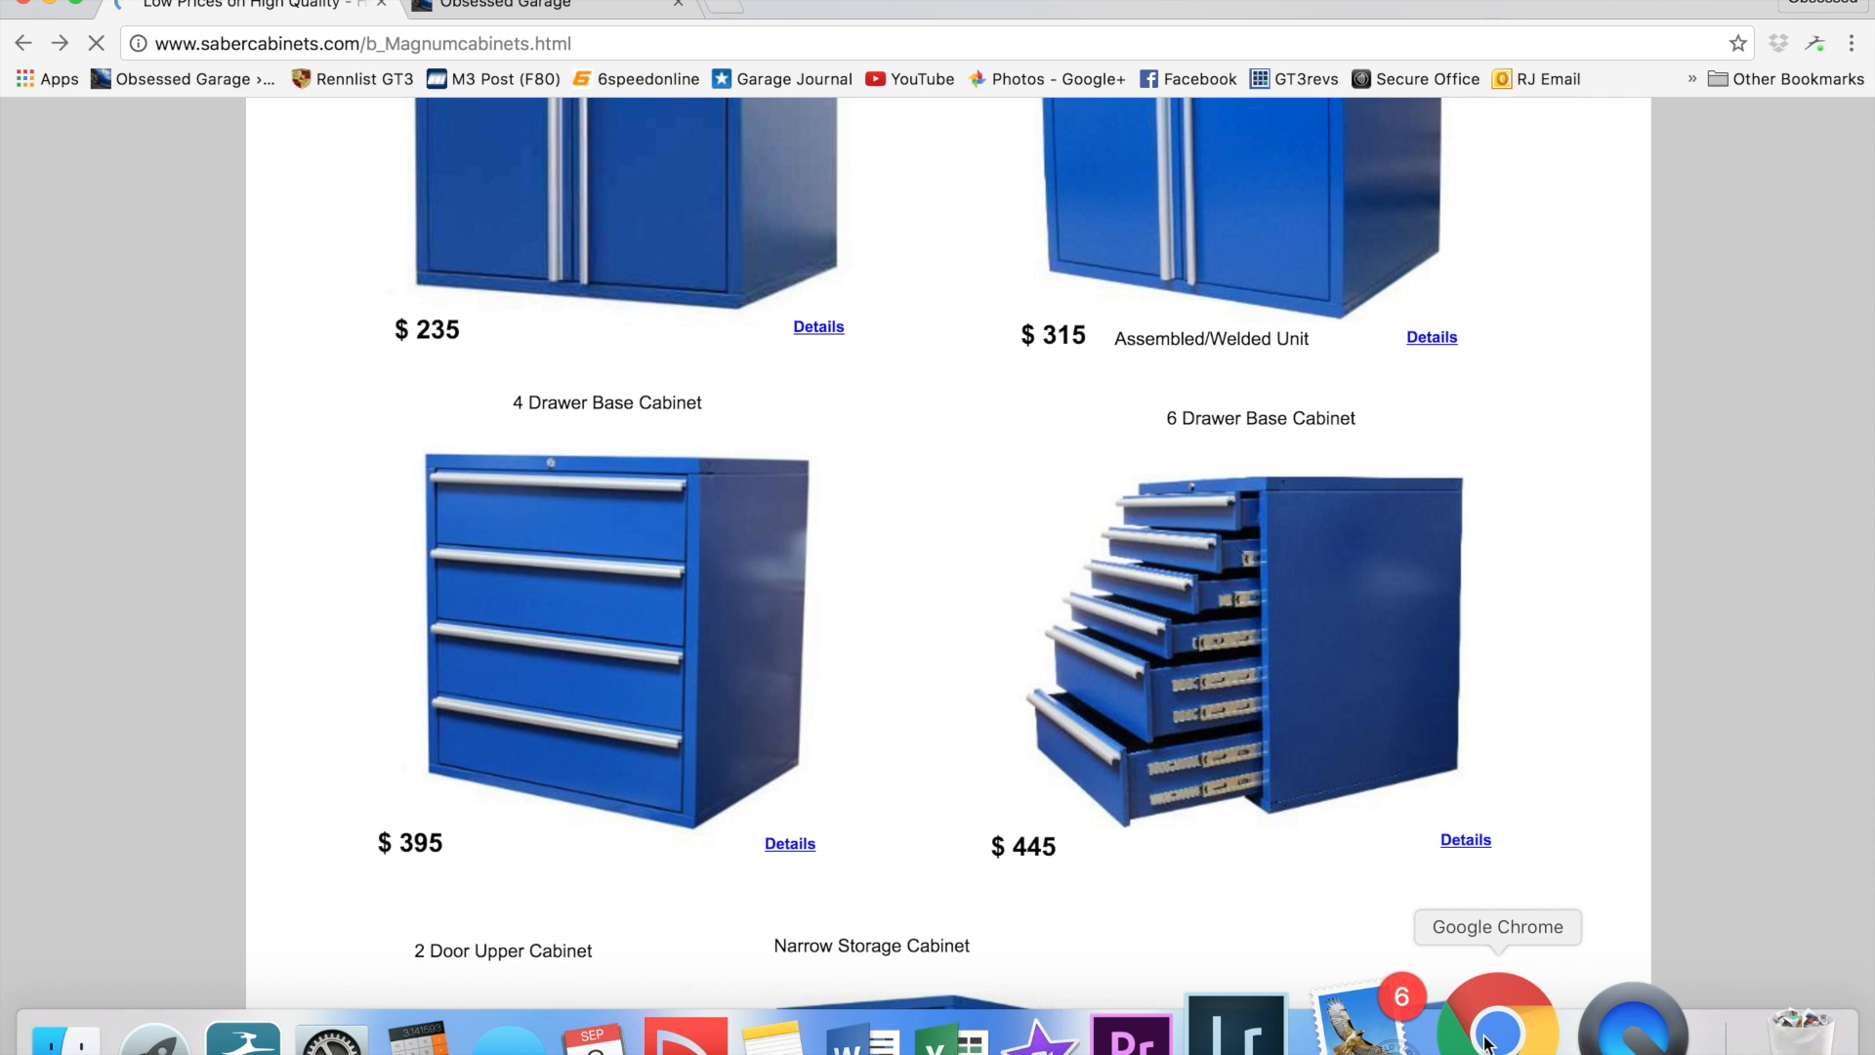
scroll(1041, 789, up, 3)
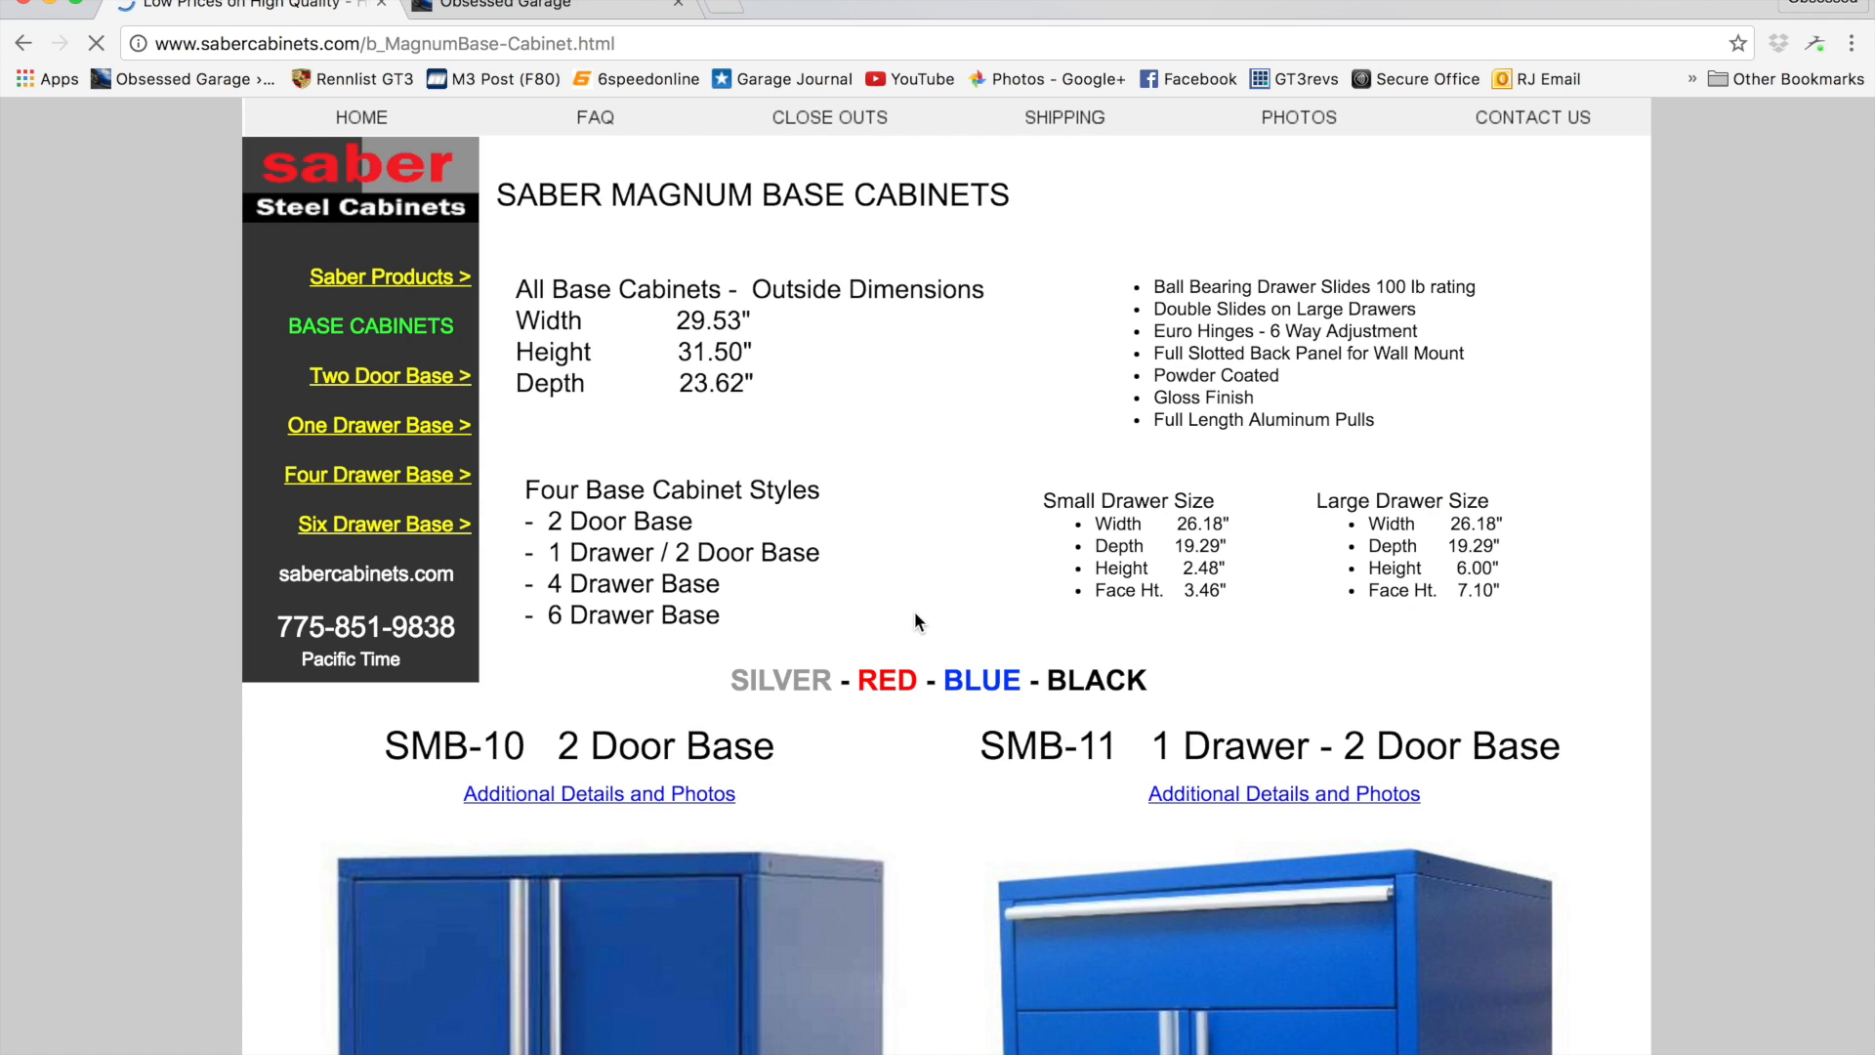
scroll(871, 506, down, 1)
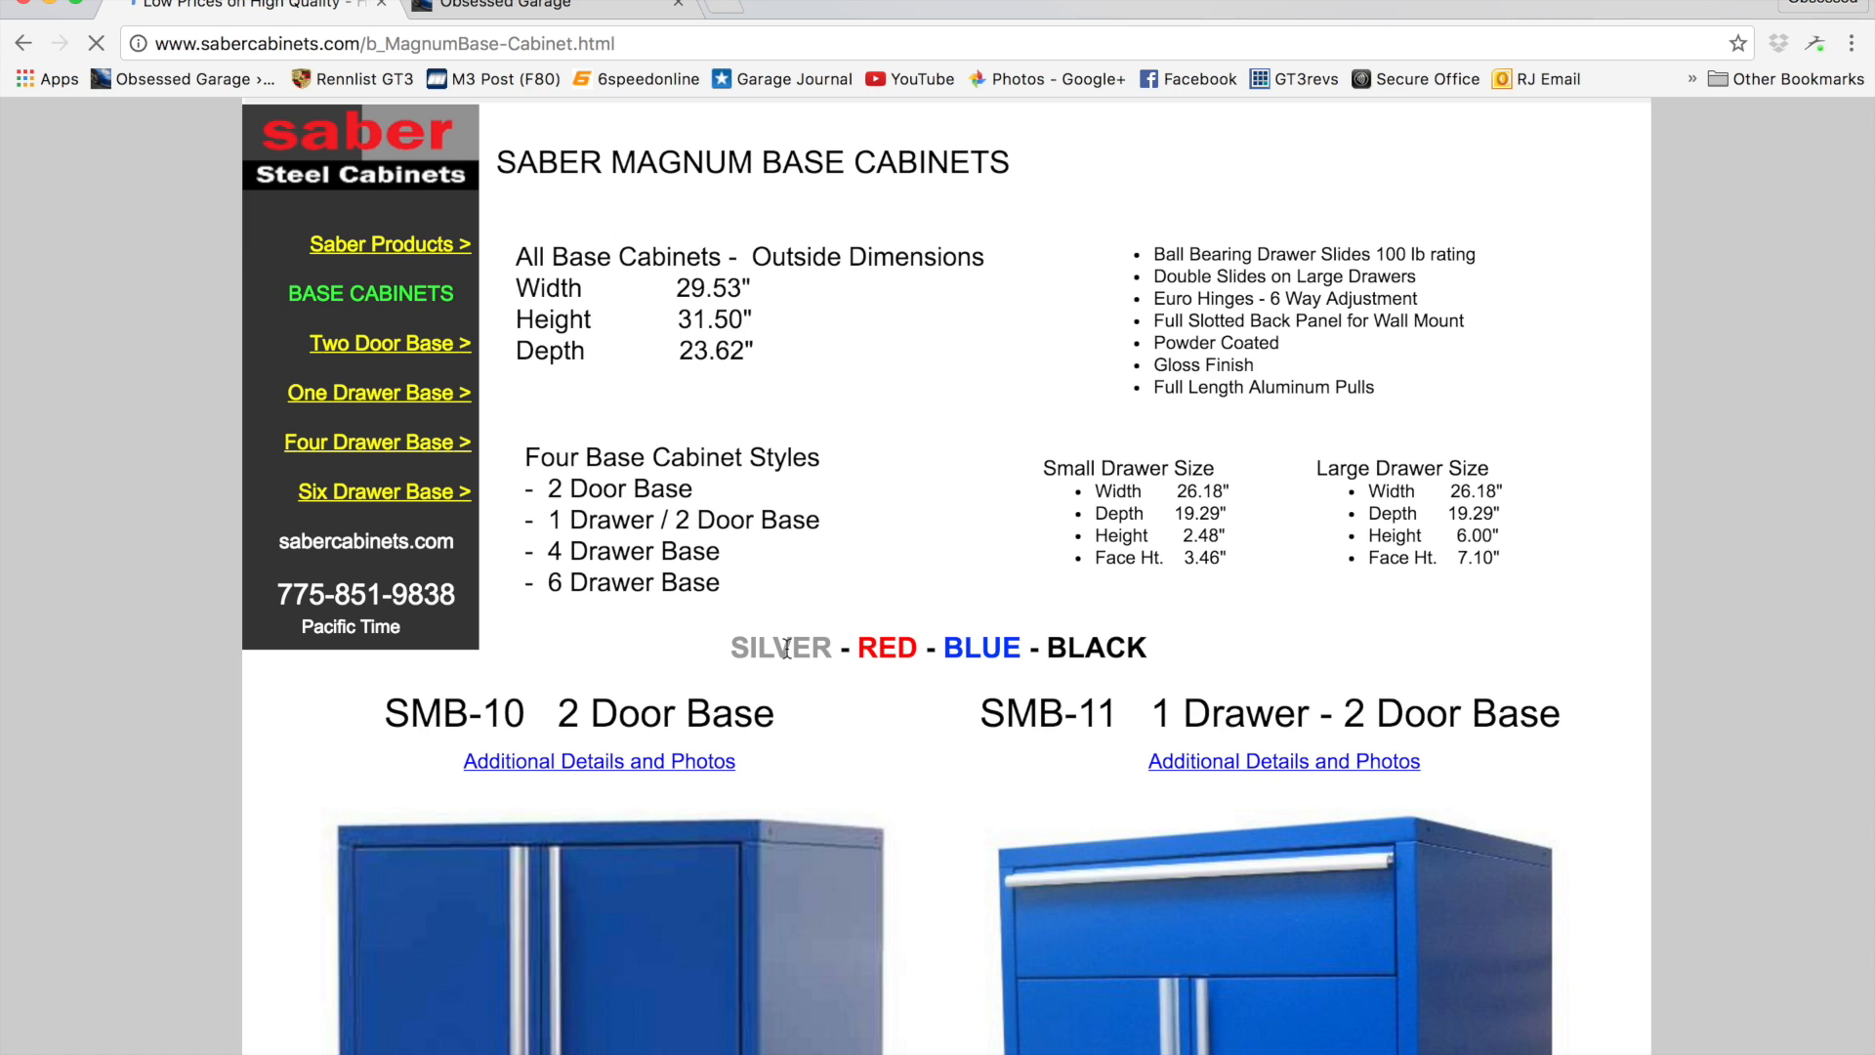
scroll(775, 829, down, 15)
scroll(775, 830, up, 3)
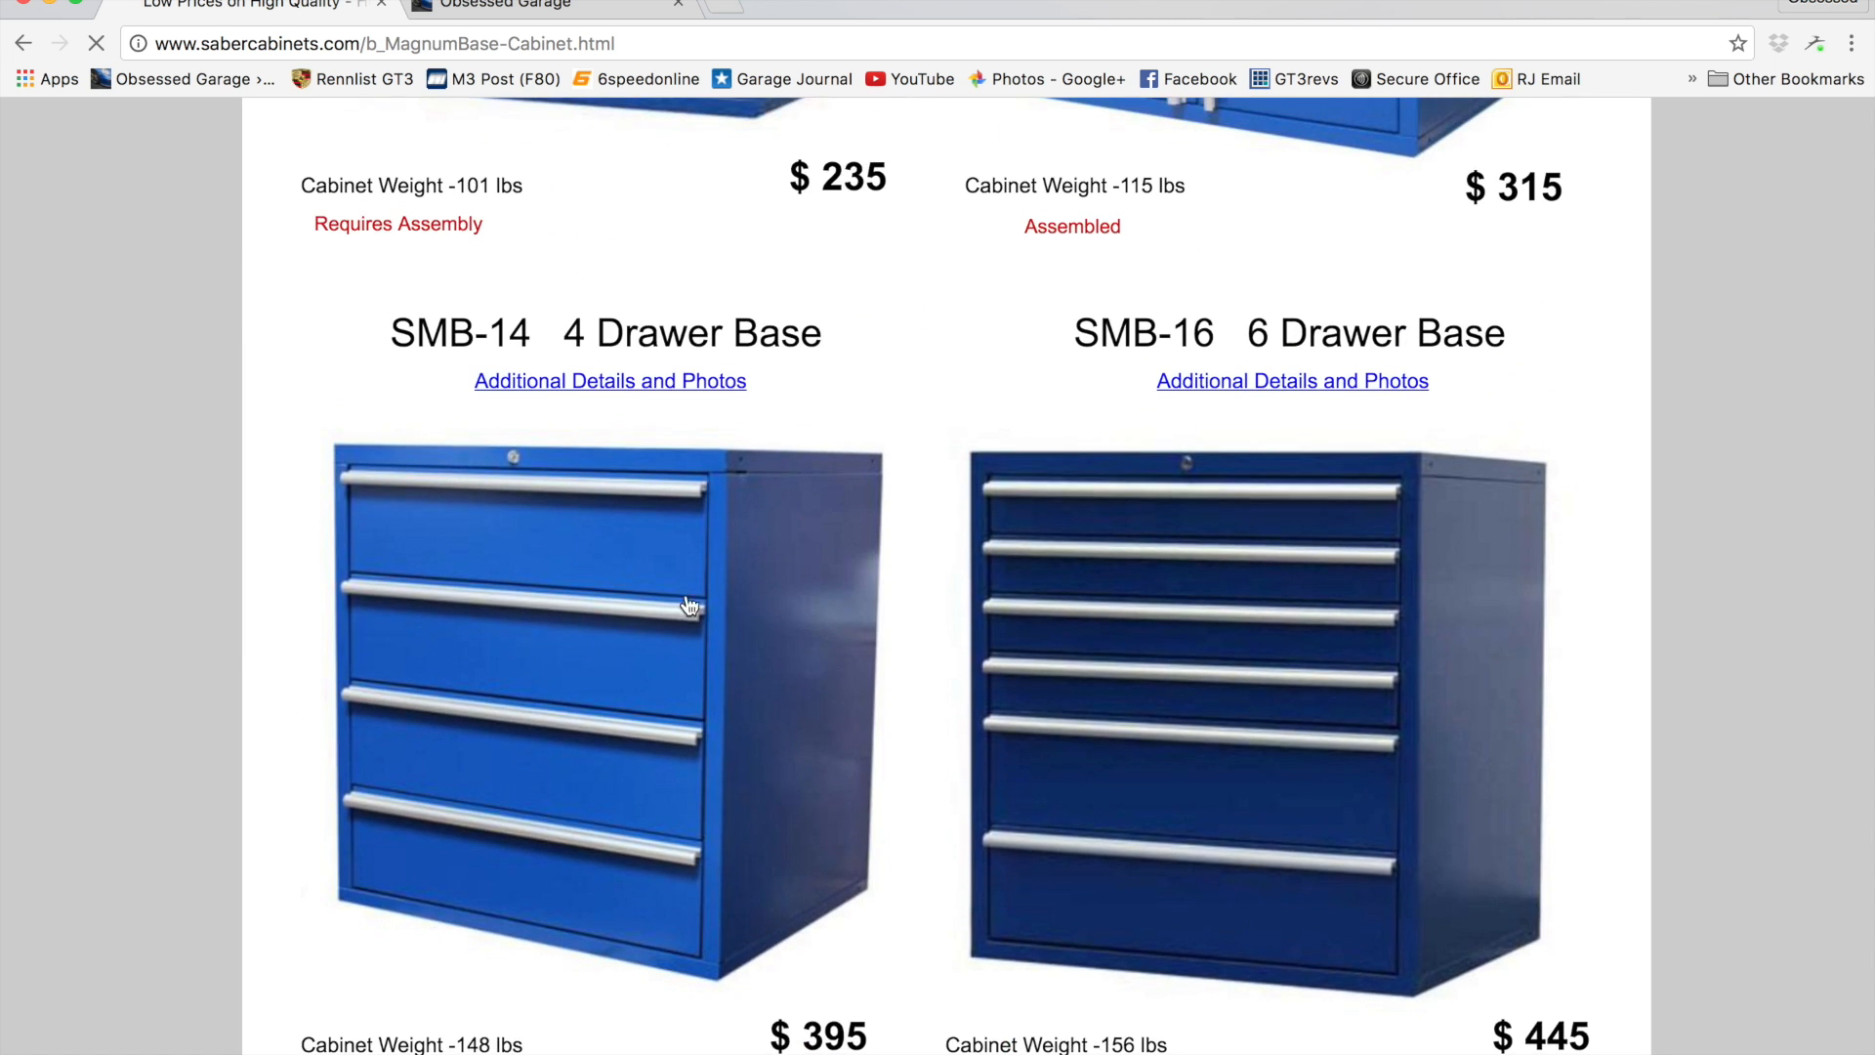
scroll(689, 605, up, 15)
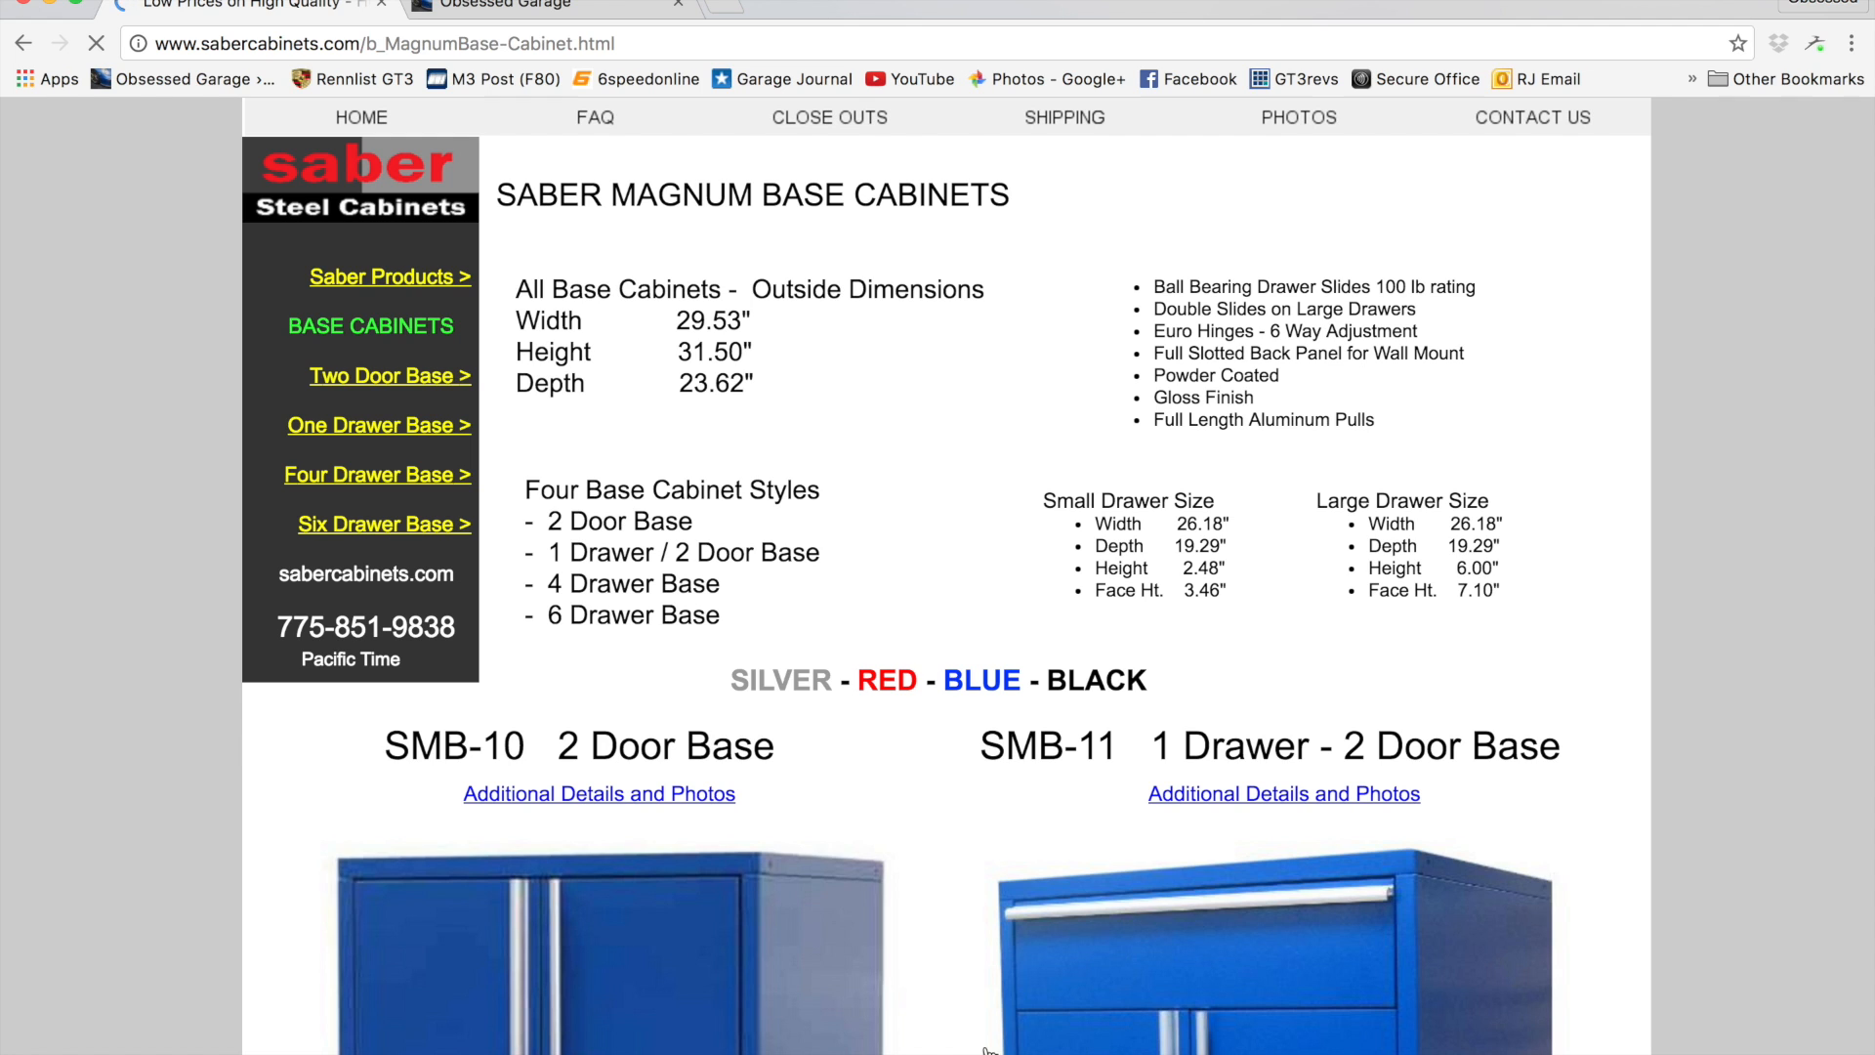
mouse_move(947, 1050)
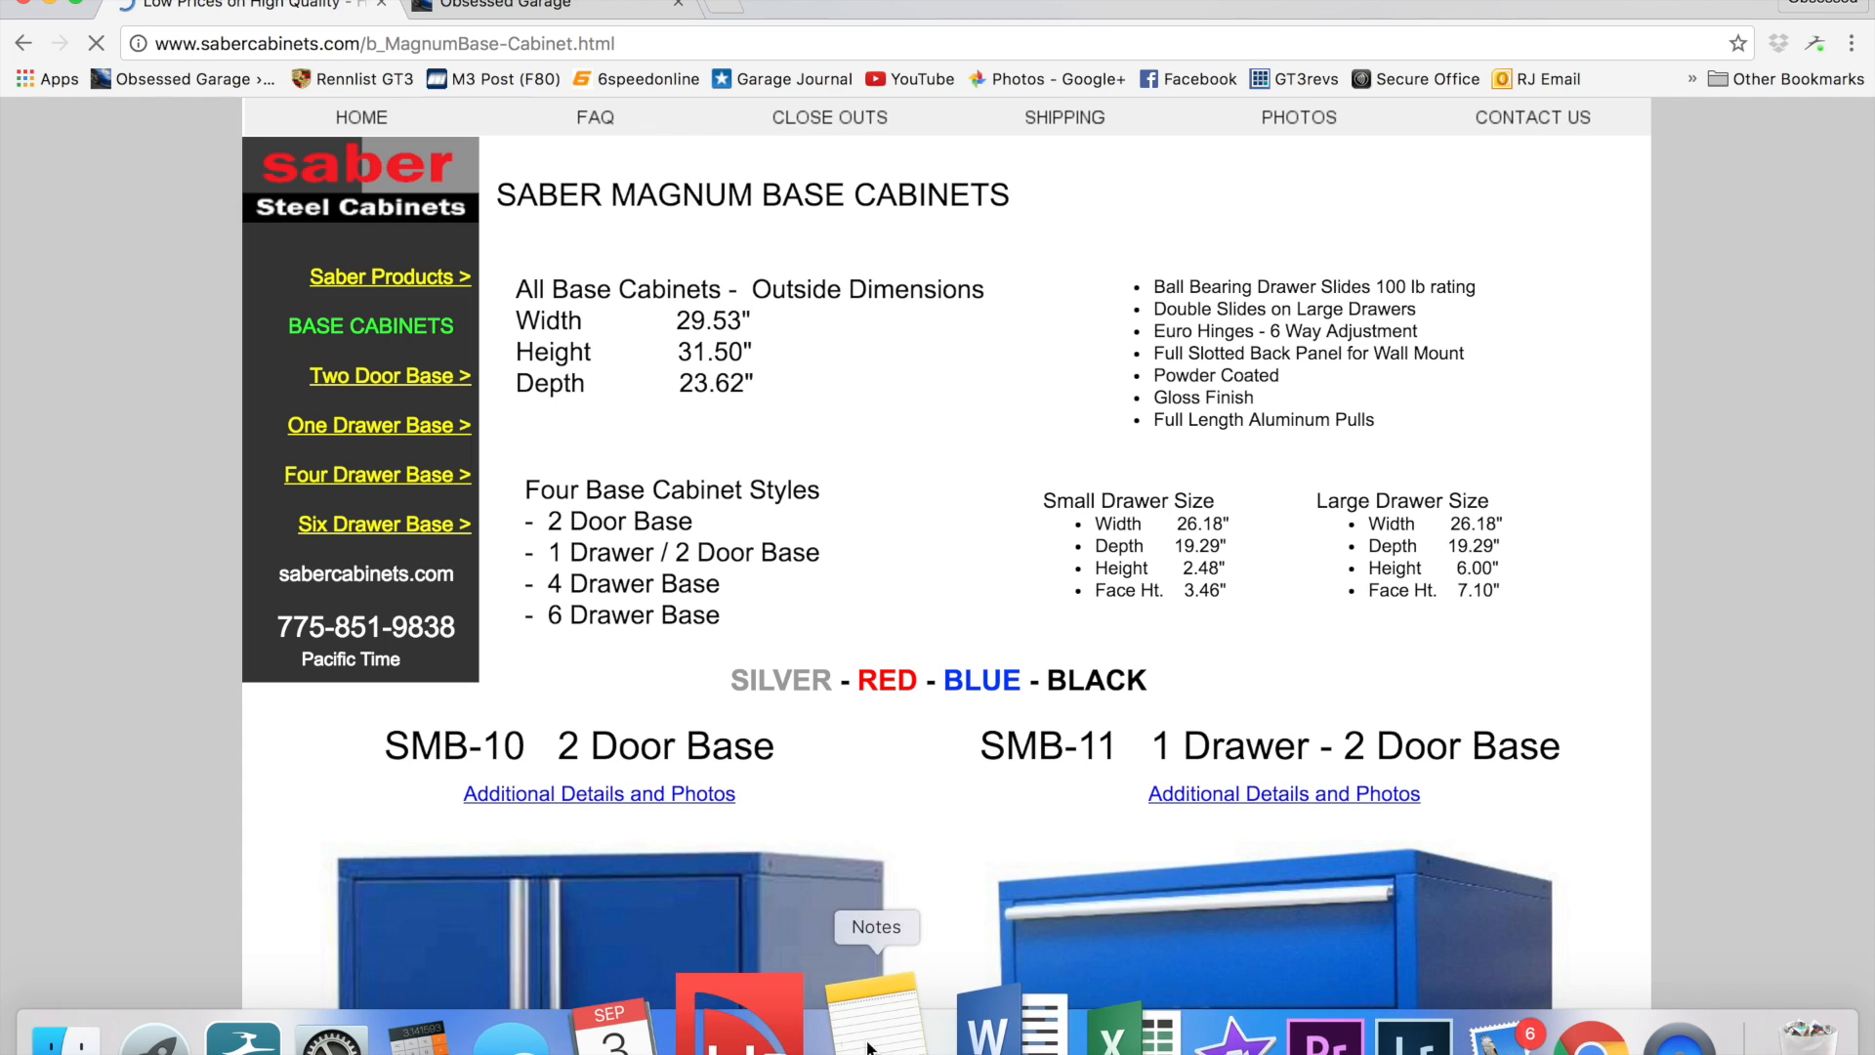
Step: Switch back to the base cabinet's settings and set its height to 31.5" and floor to bottom to 6"
click(739, 1020)
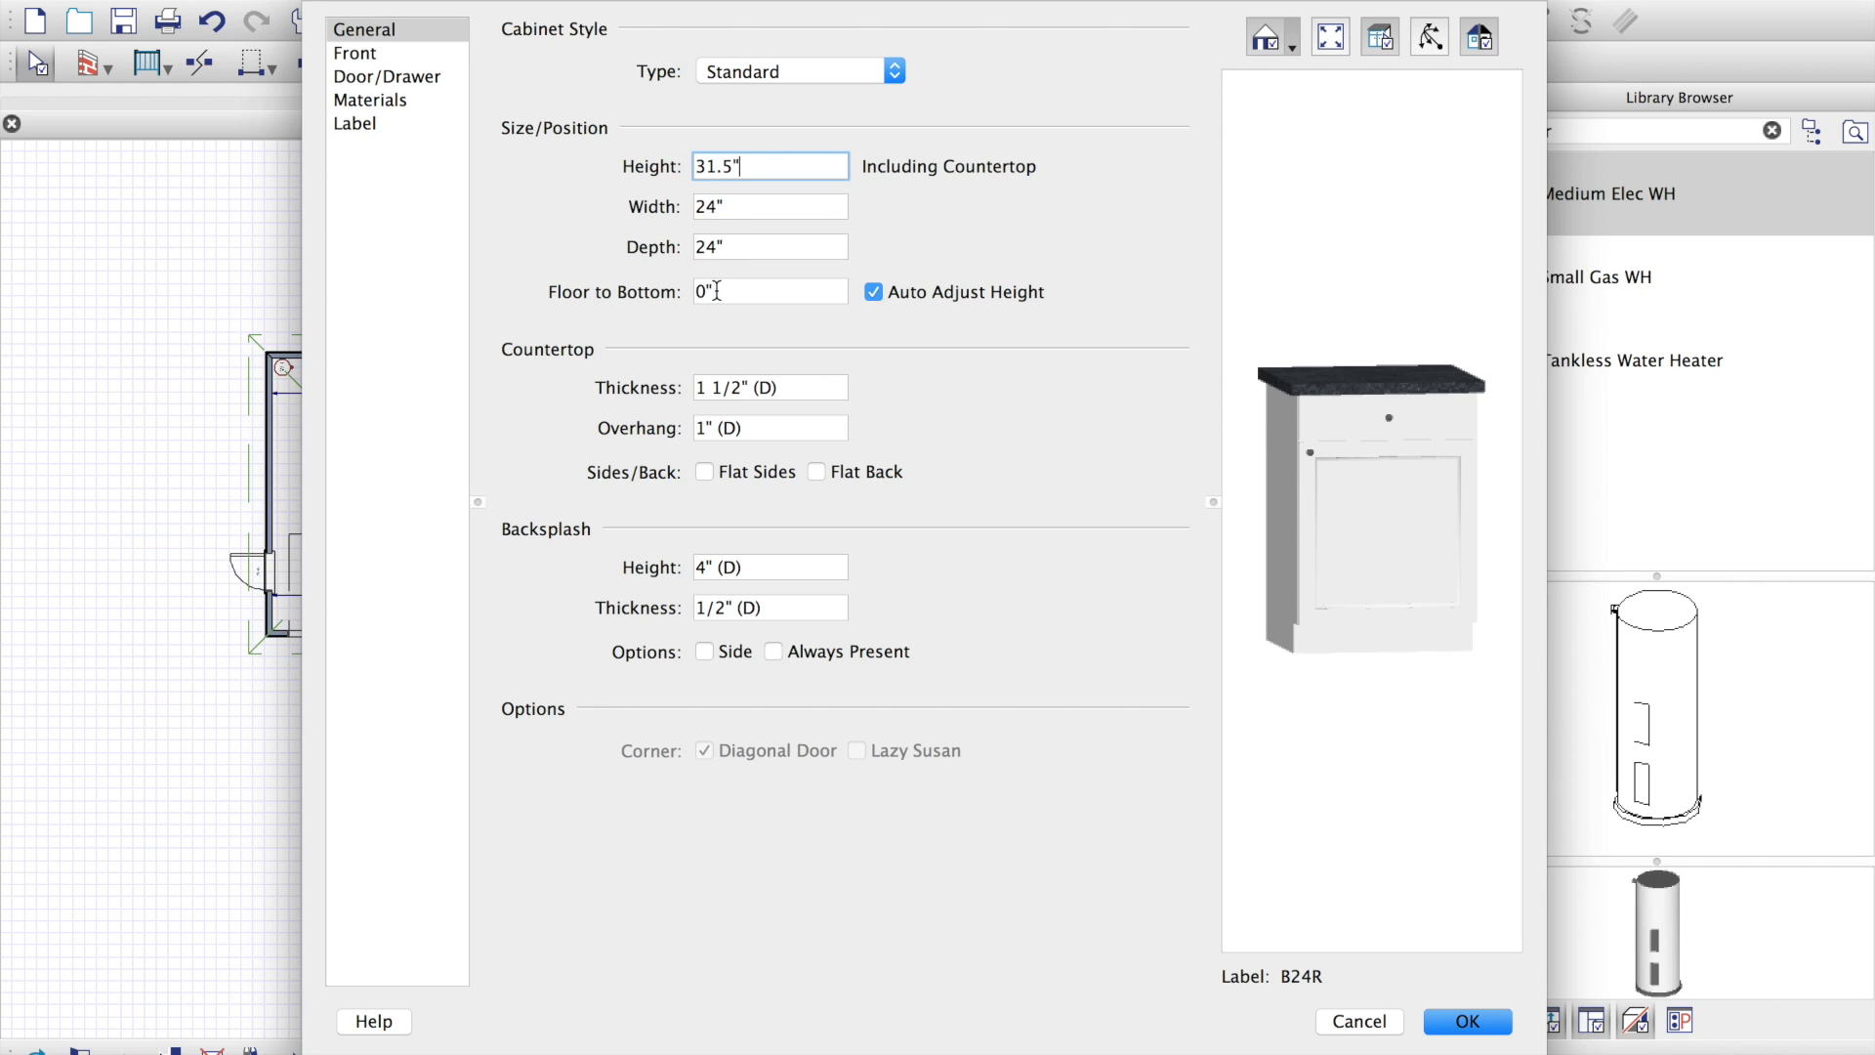
click(716, 290)
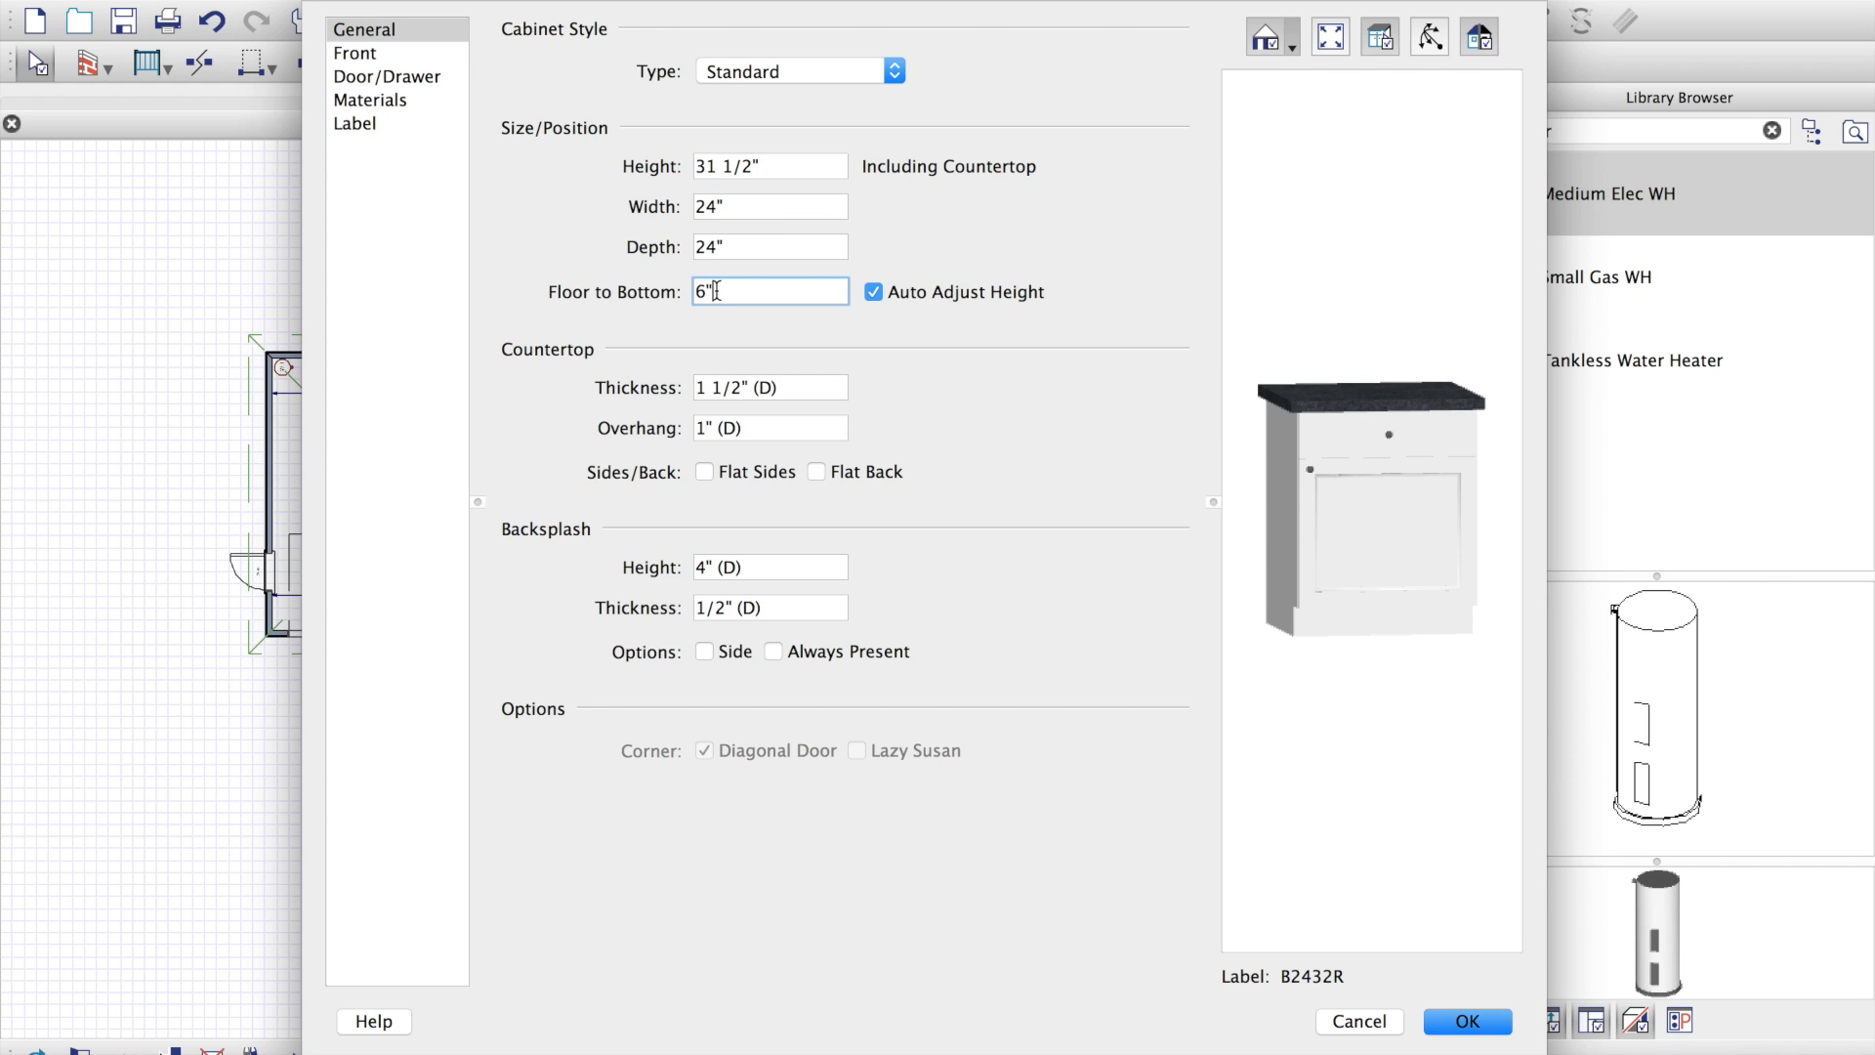
click(731, 249)
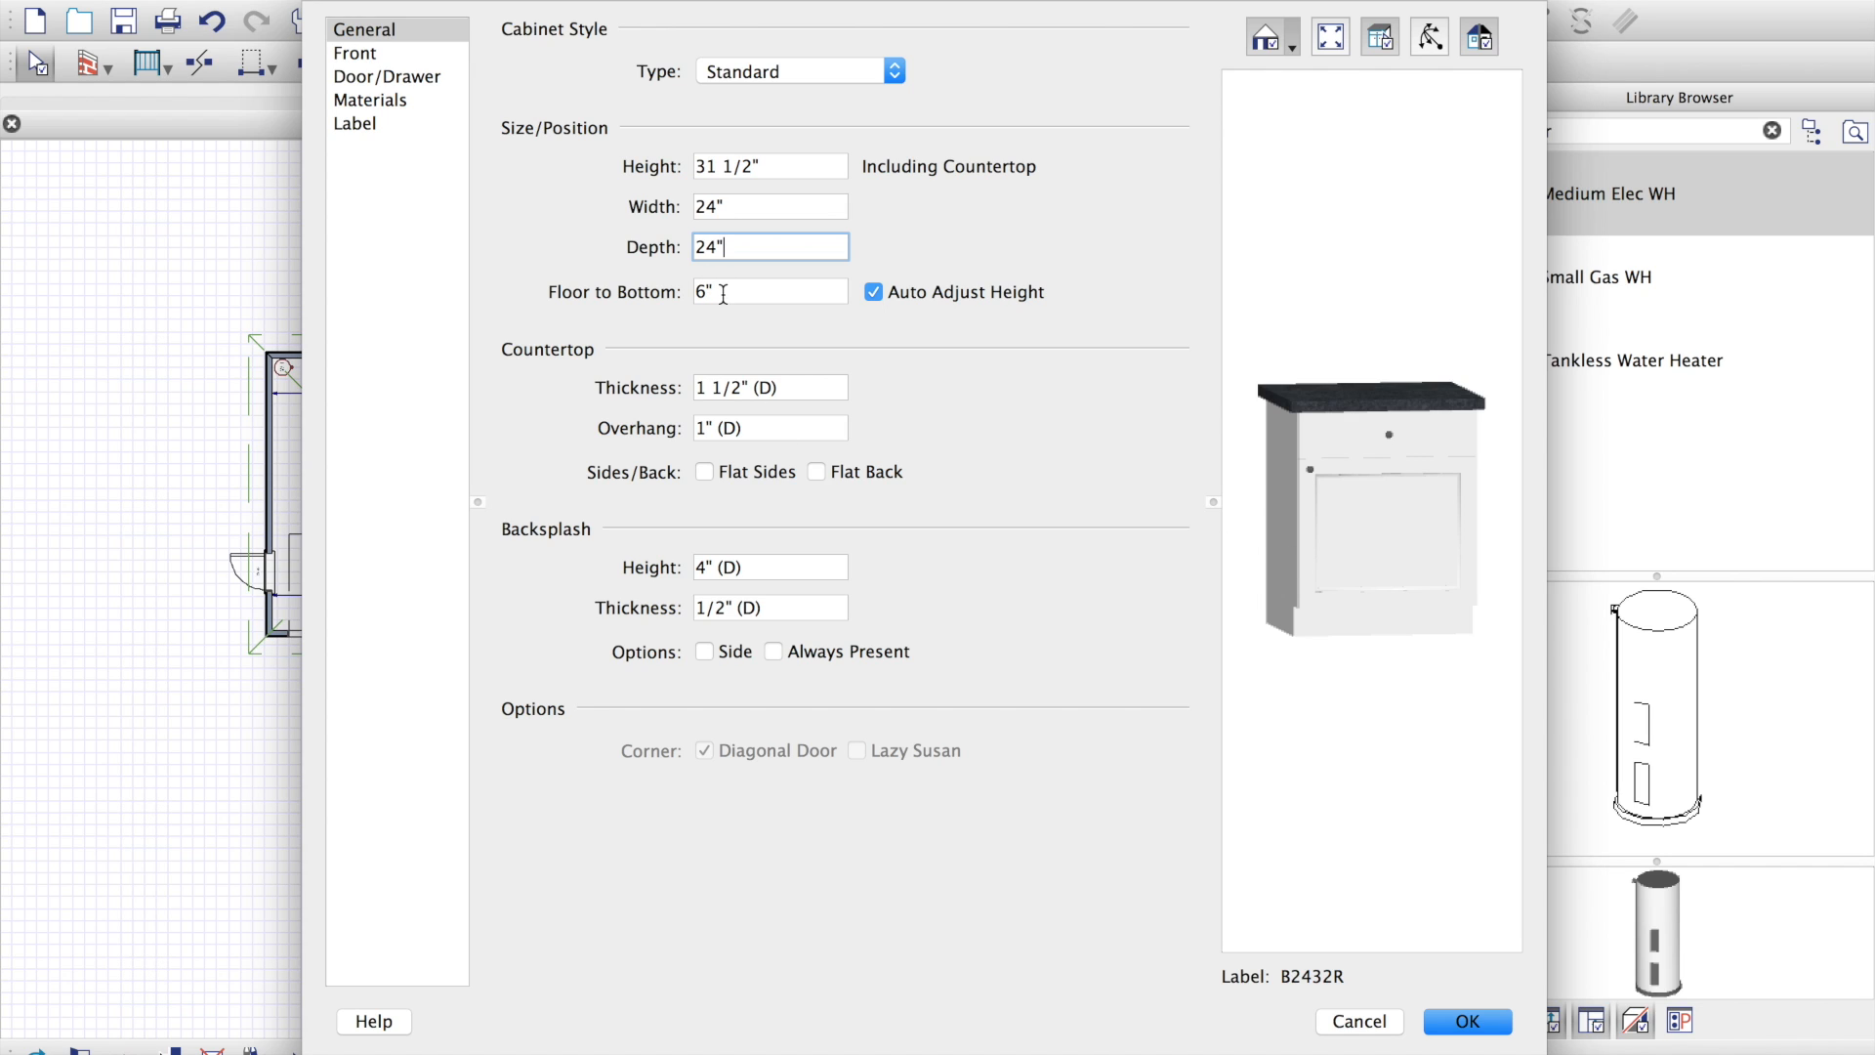
Step: Set the base cabinet's width to 29.53" and depth to 23 5/8", checking the Saber Cabinets page for the depth, and accept the settings
click(729, 208)
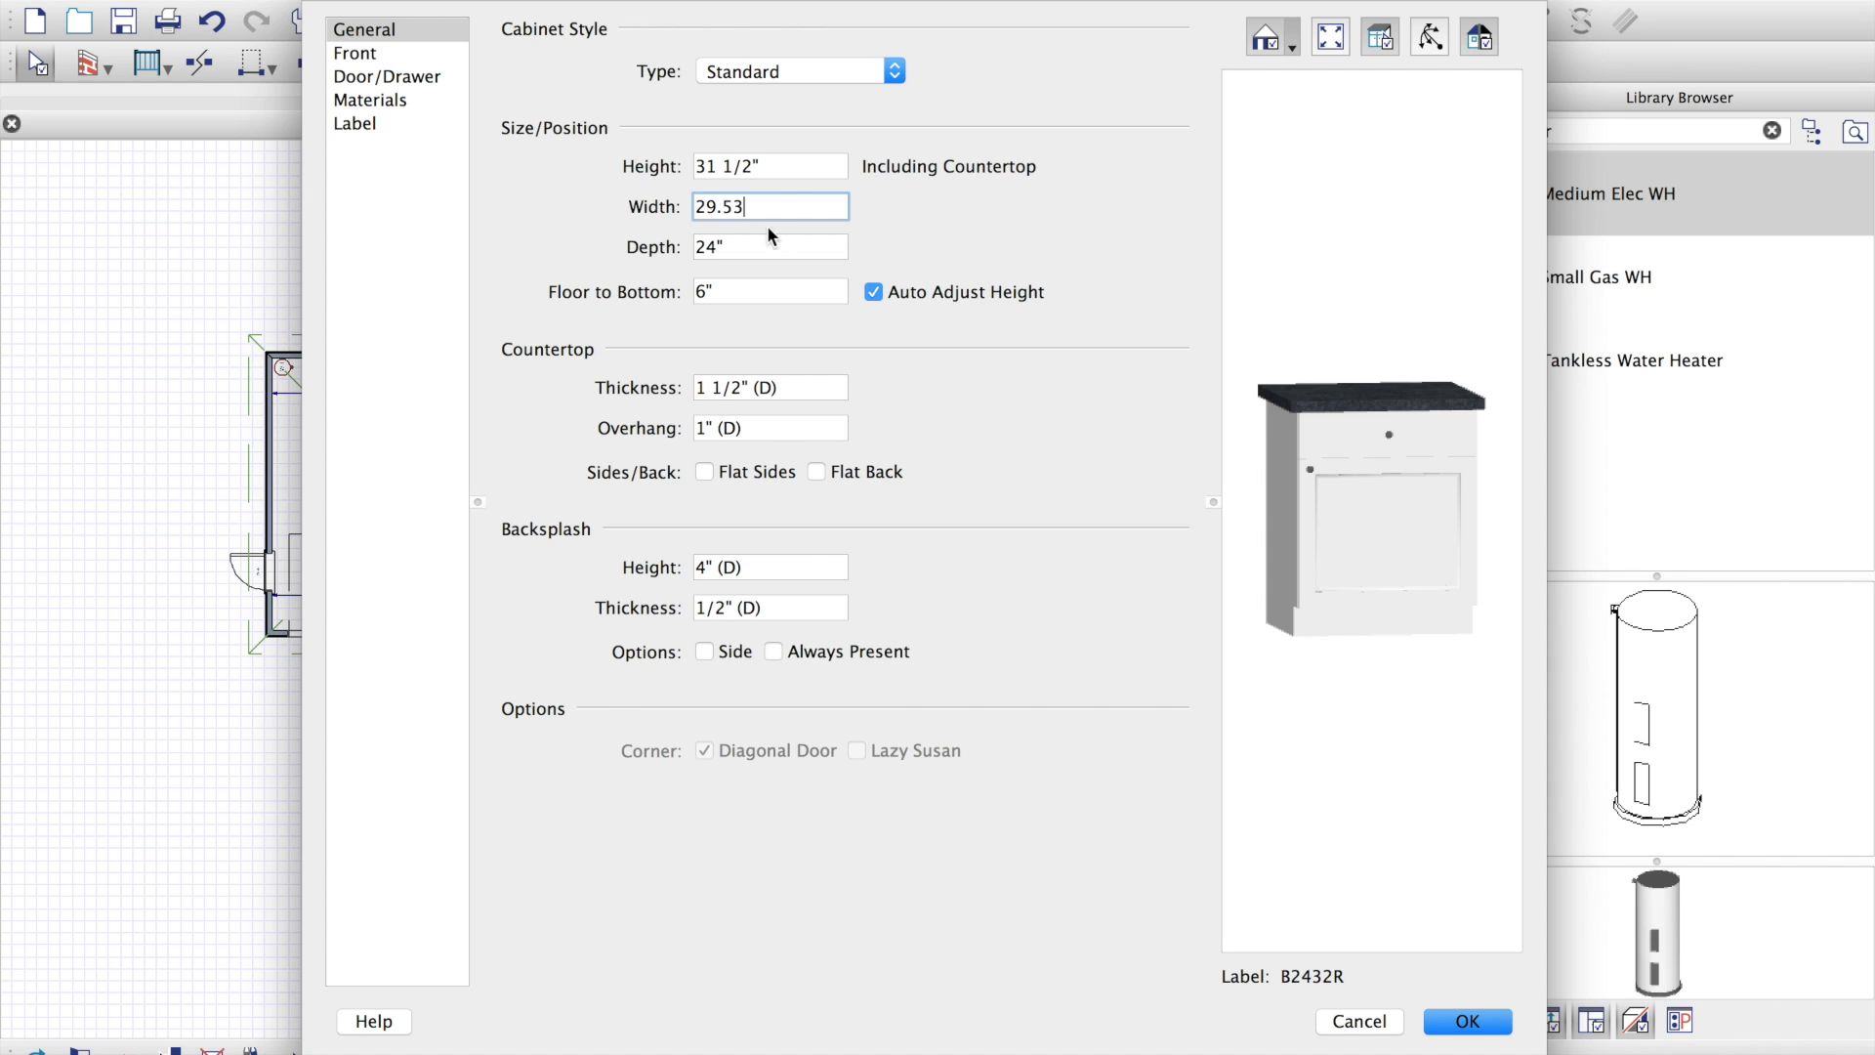
key(Tab)
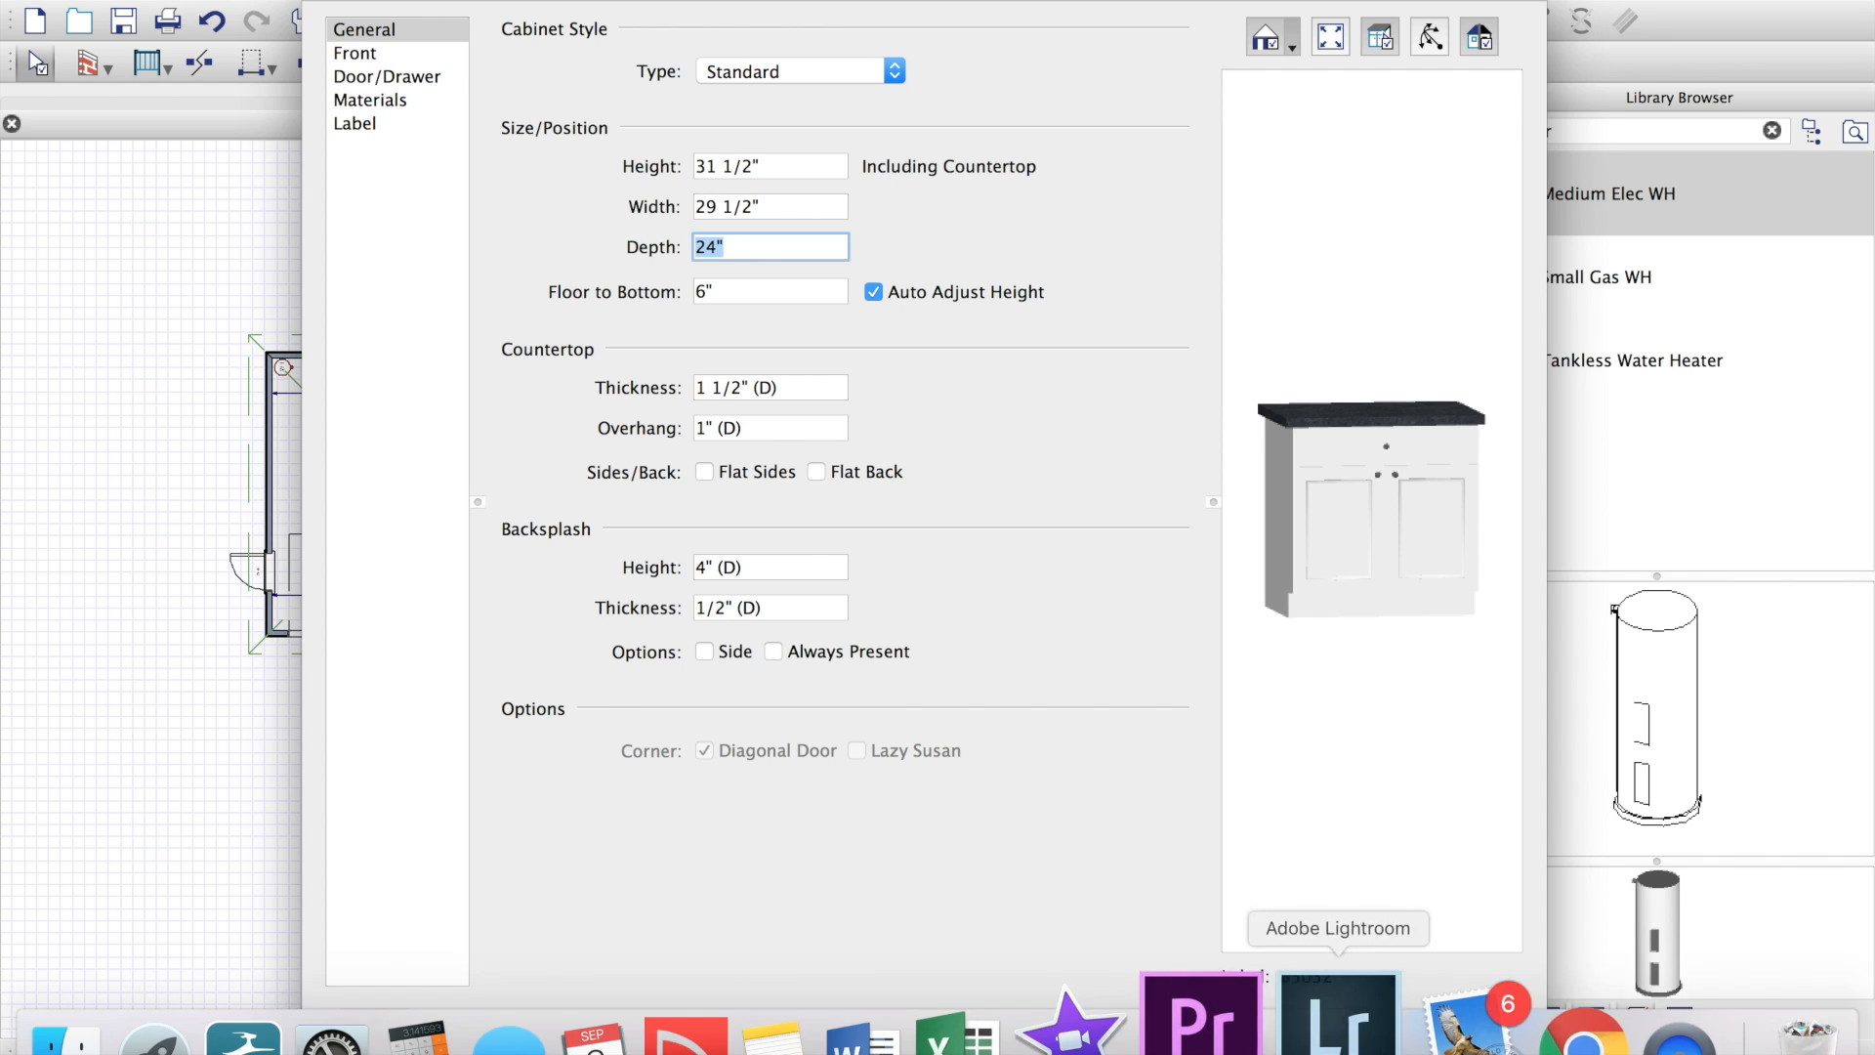
click(1505, 1025)
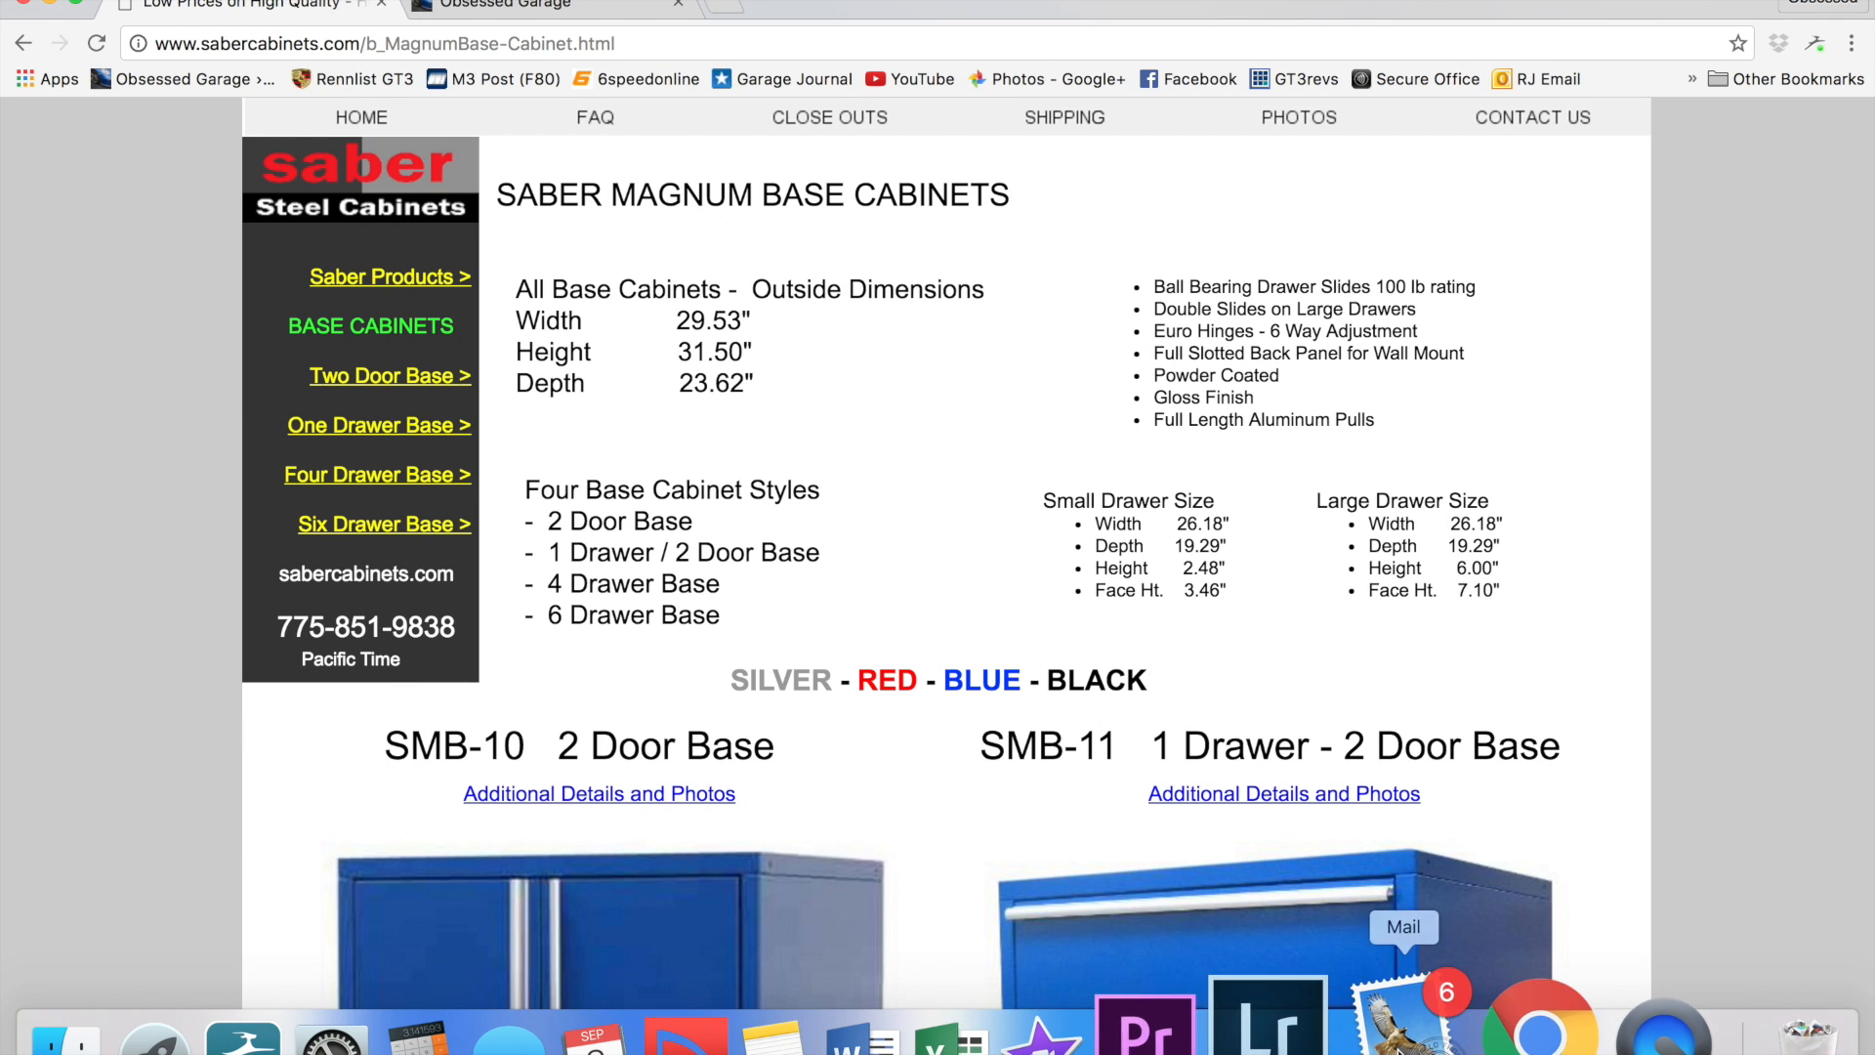
click(795, 1023)
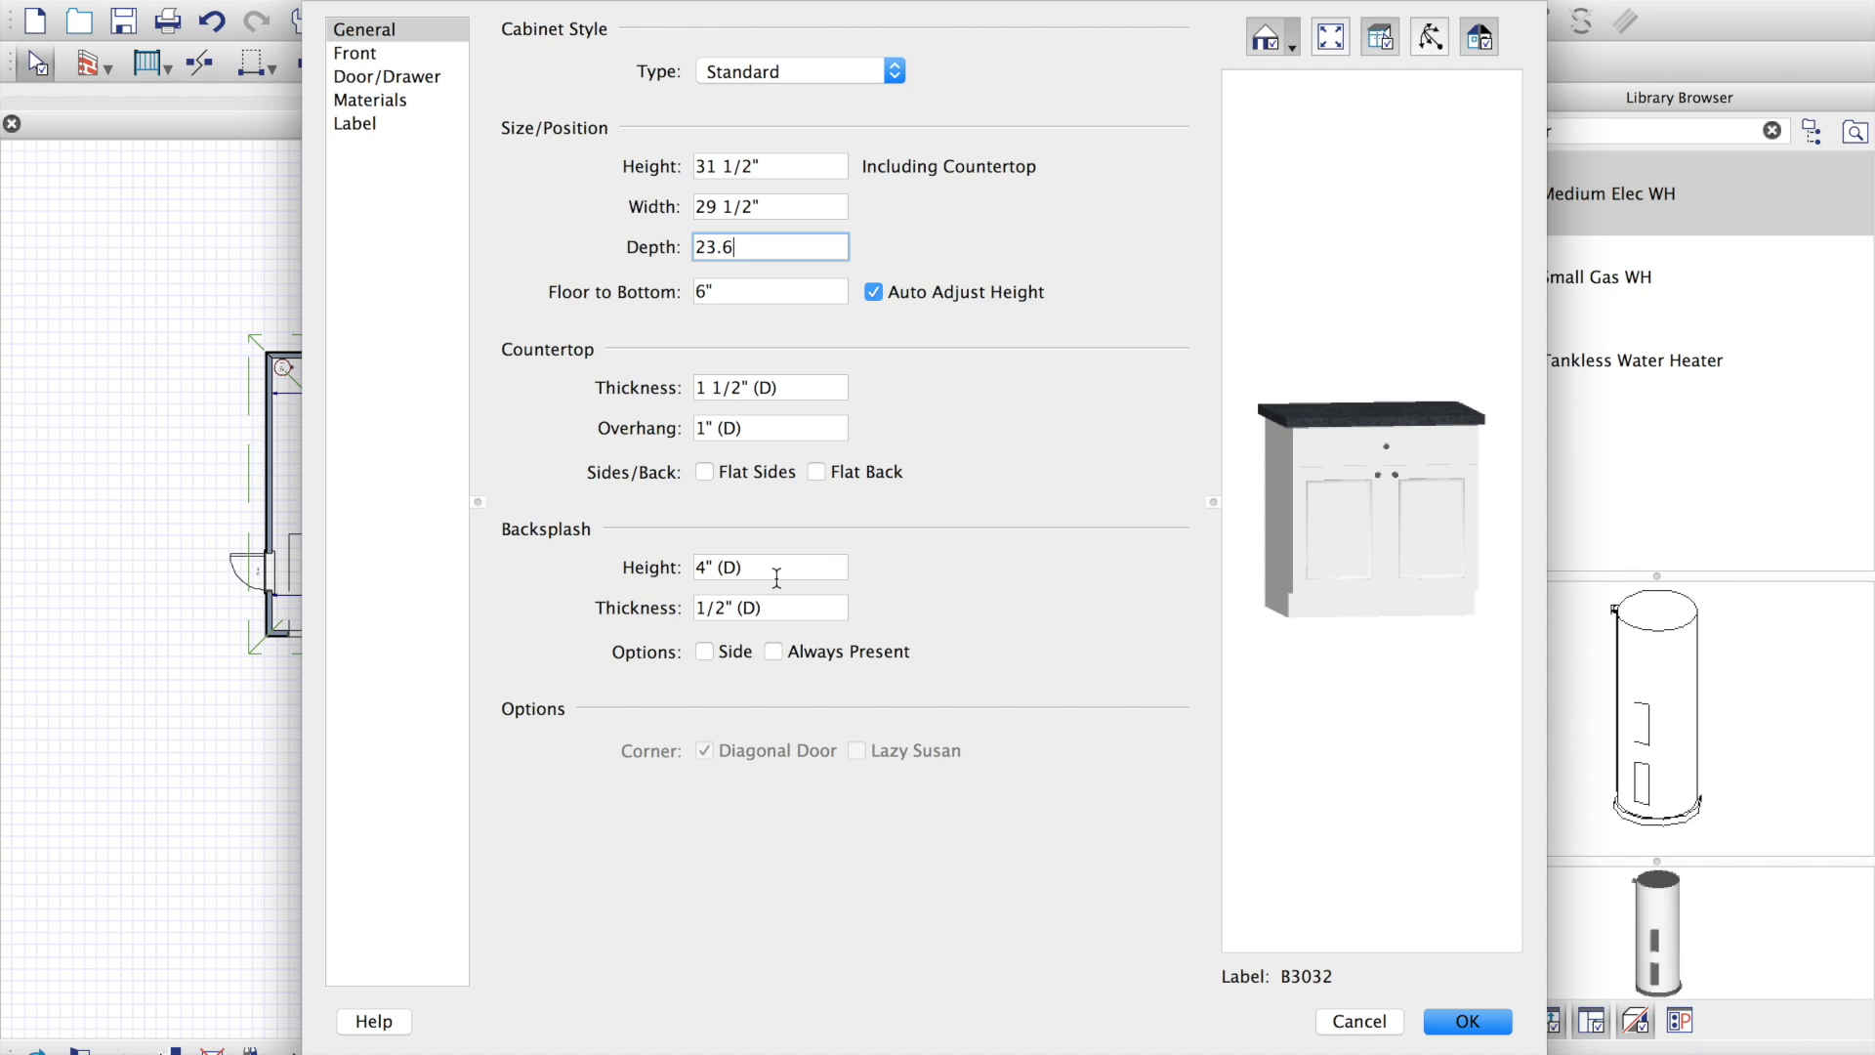
key(Tab)
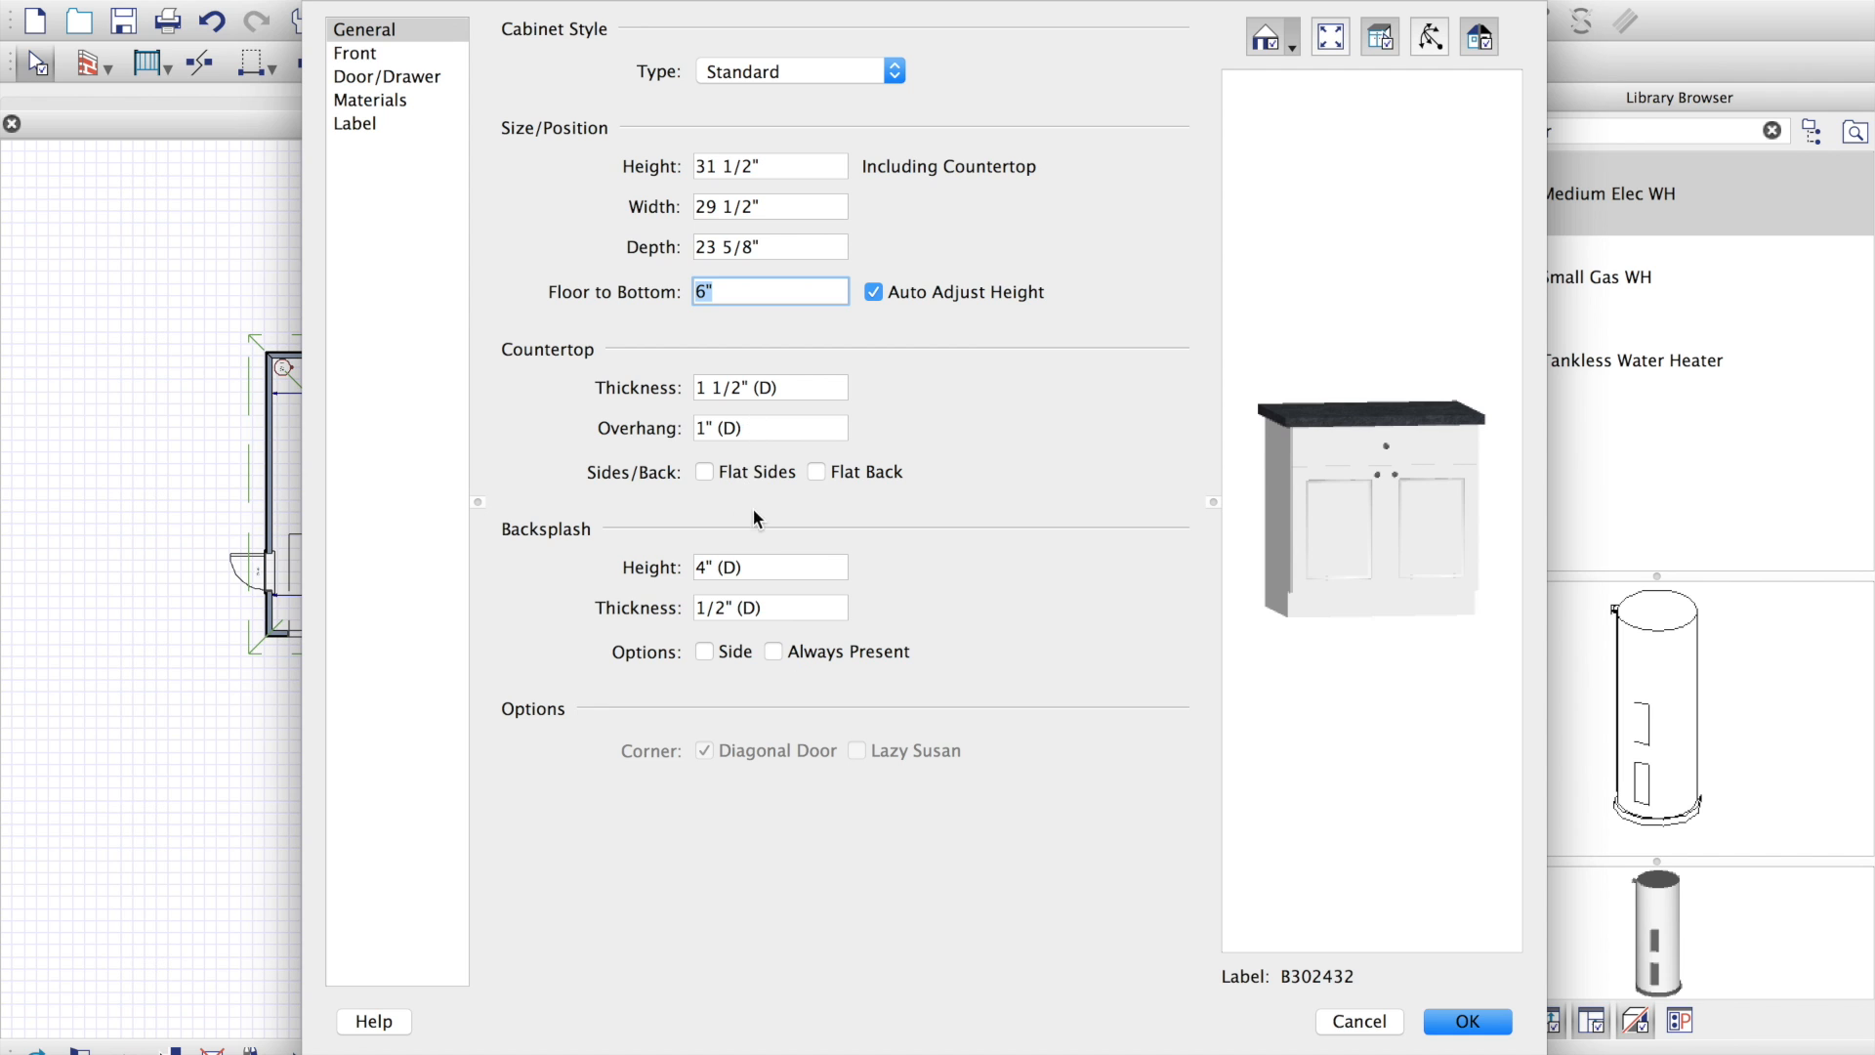
click(1486, 1028)
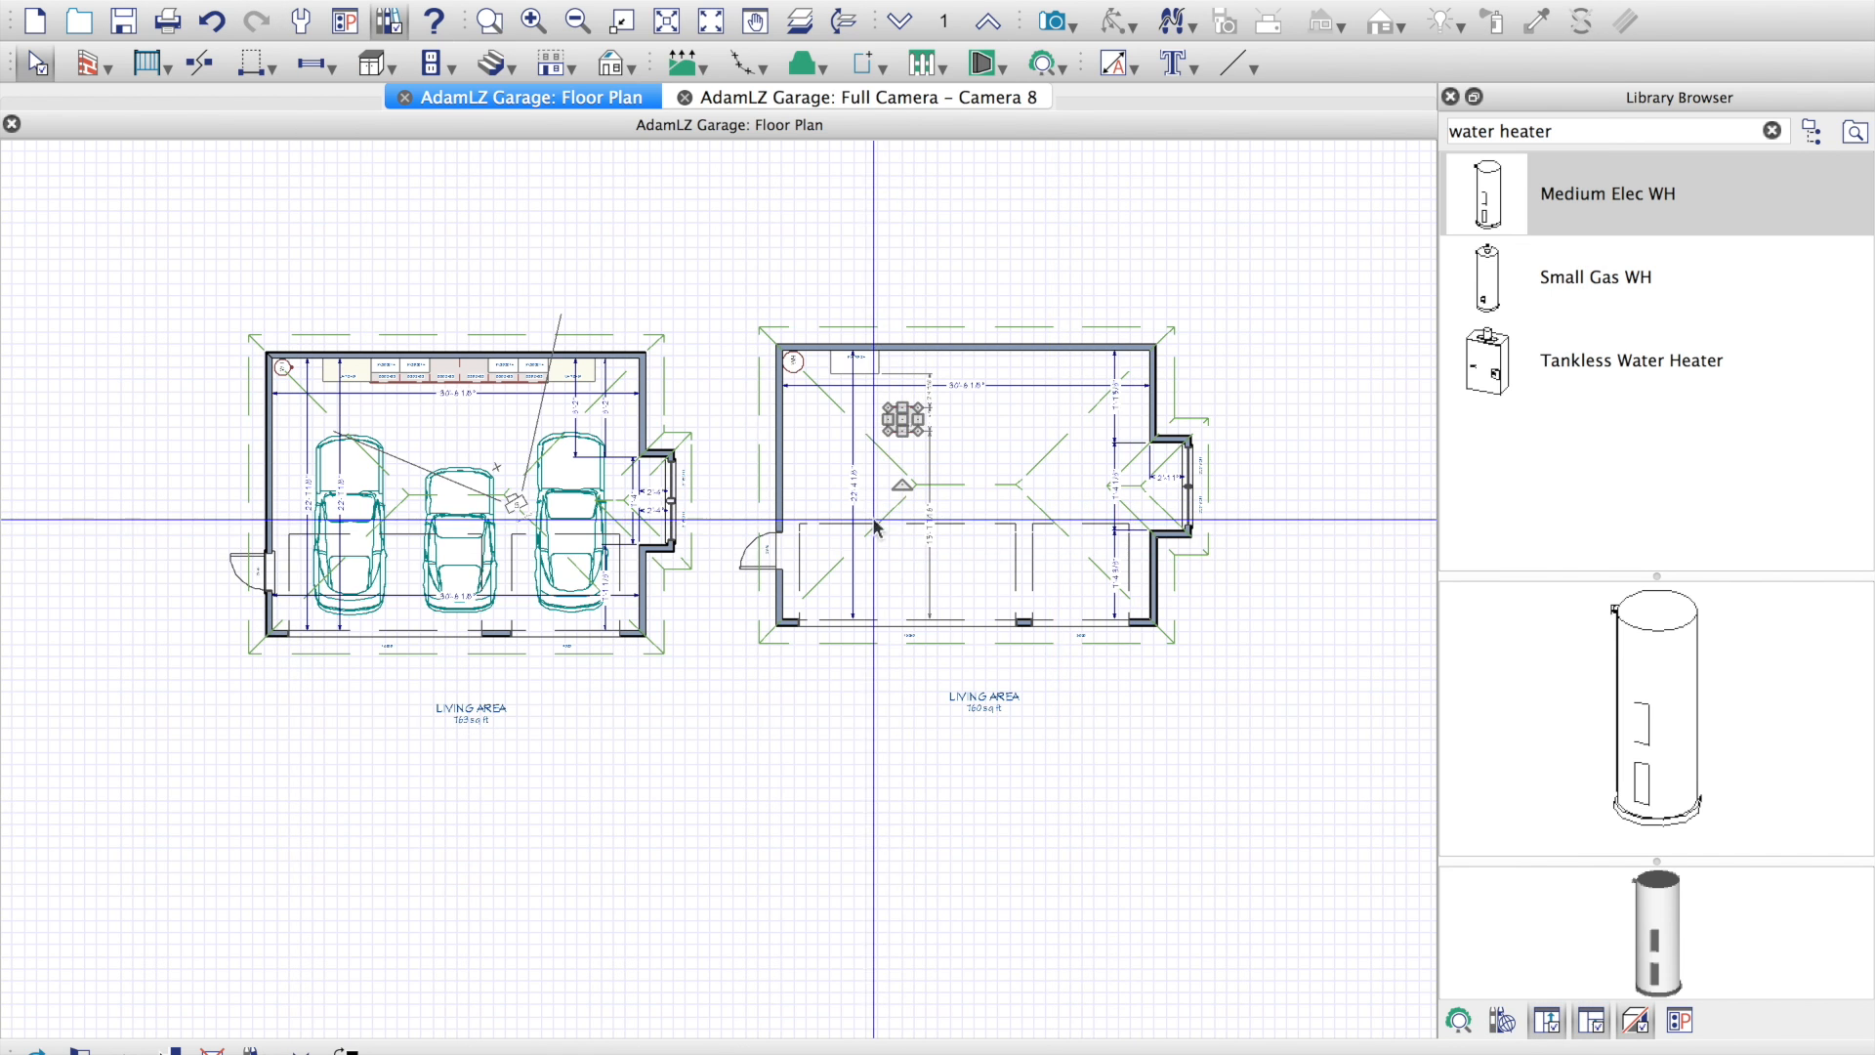
Step: Move the base cabinet against the back wall of the empty garage plan, directly beside the W478124 cabinet
click(907, 424)
drag(907, 424, 904, 354)
scroll(860, 429, up, 5)
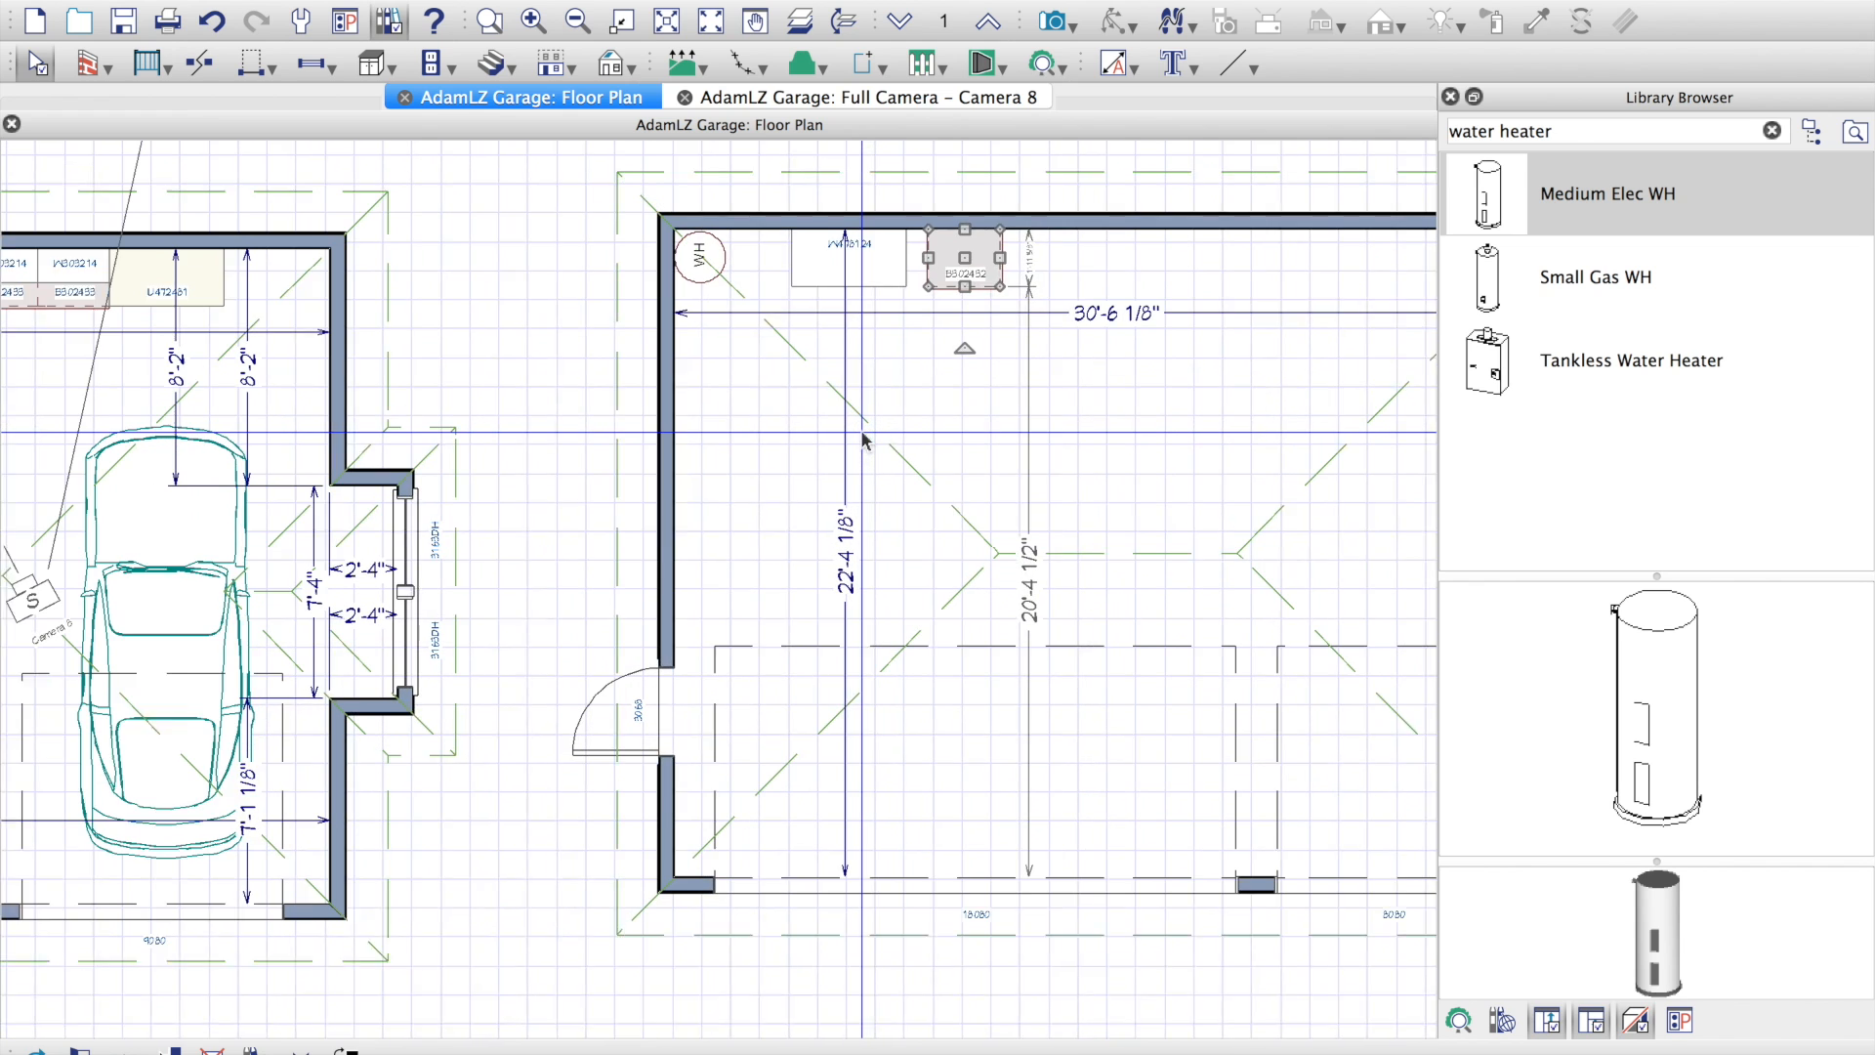
drag(963, 253, 943, 253)
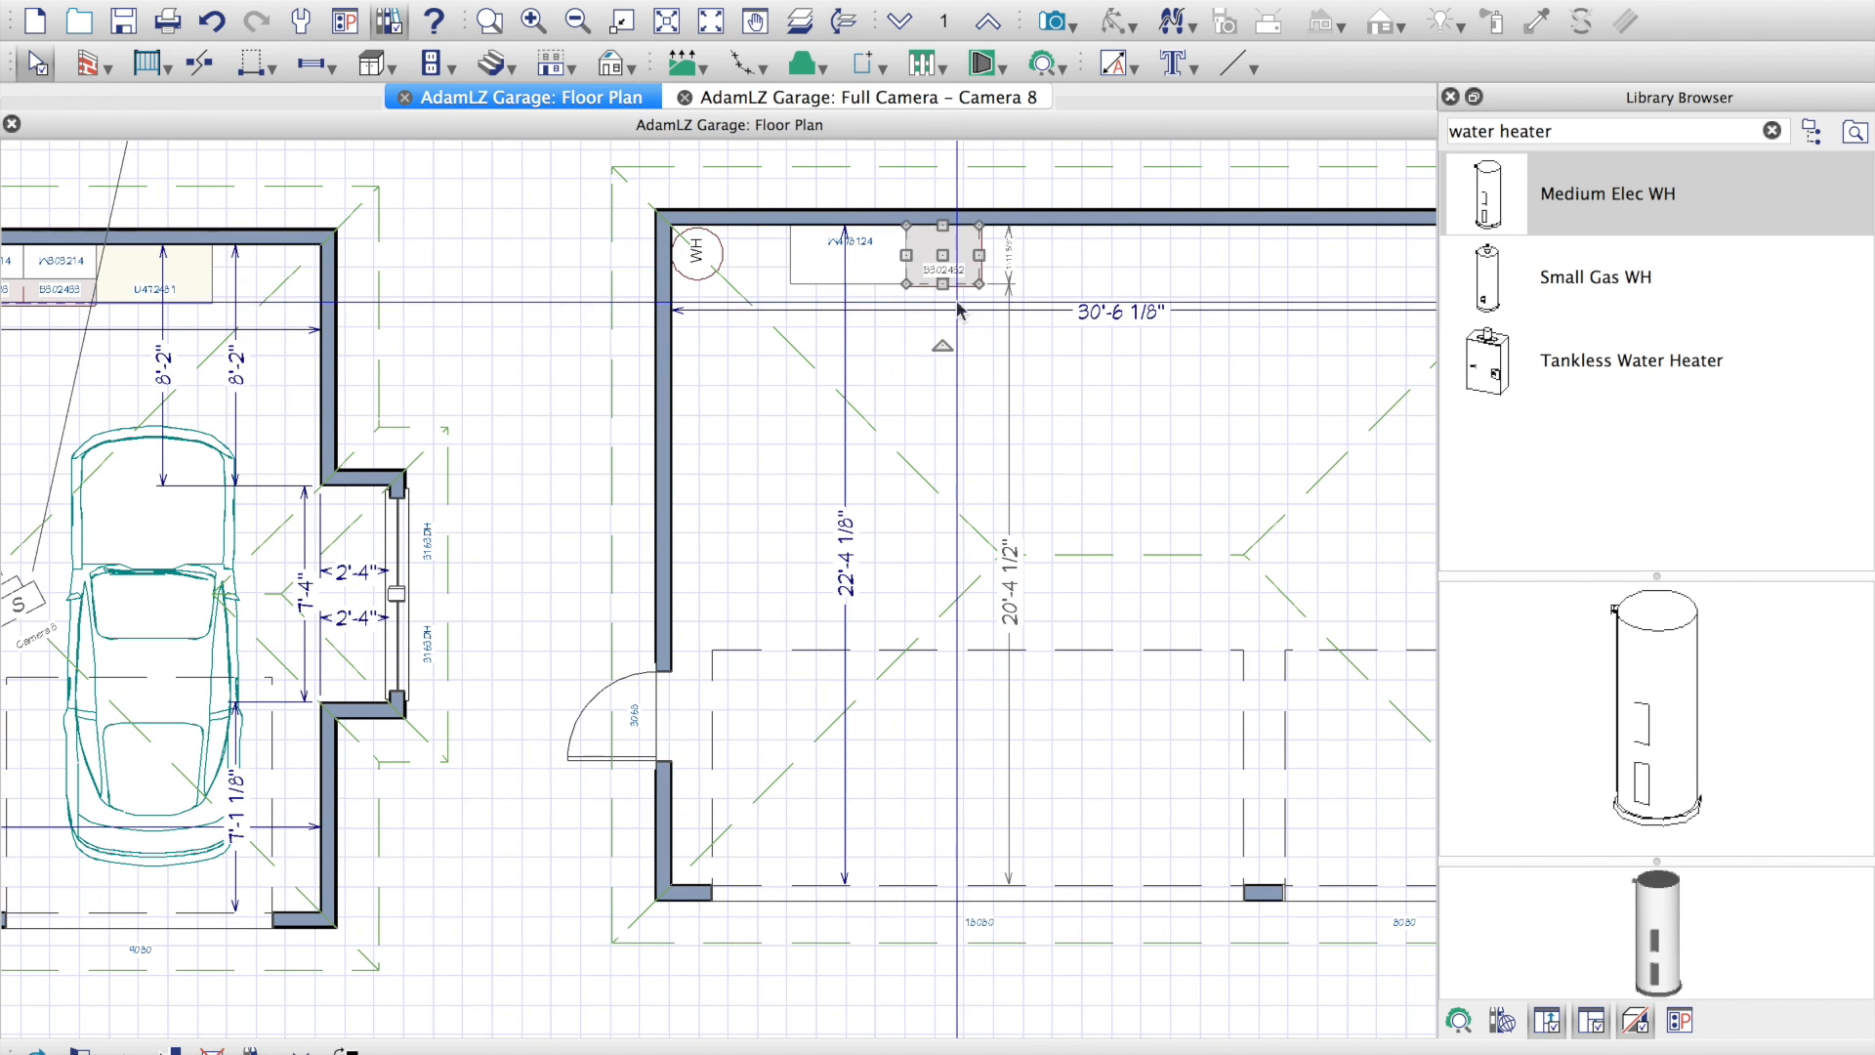
Step: Paste four copies of the base cabinet in a row along the back wall, continuing away from the water heater
click(1039, 257)
key(super+v)
click(1043, 259)
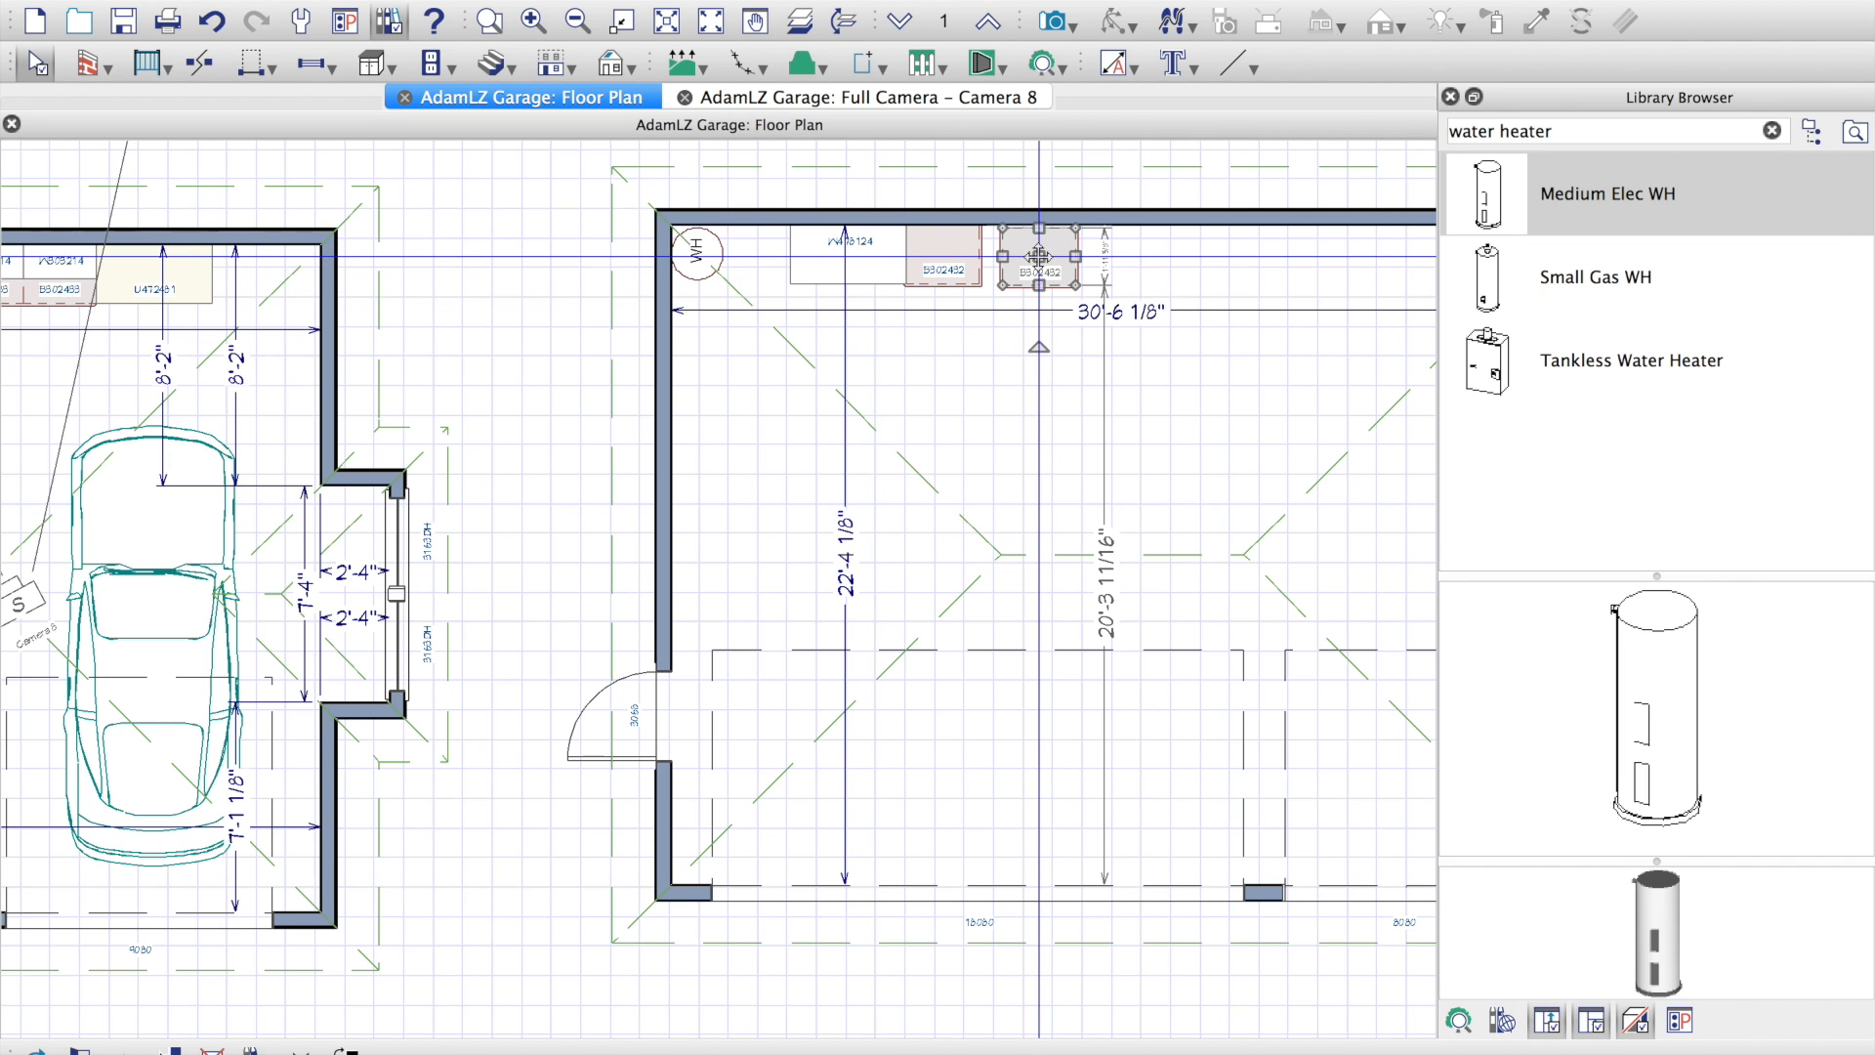
click(1123, 254)
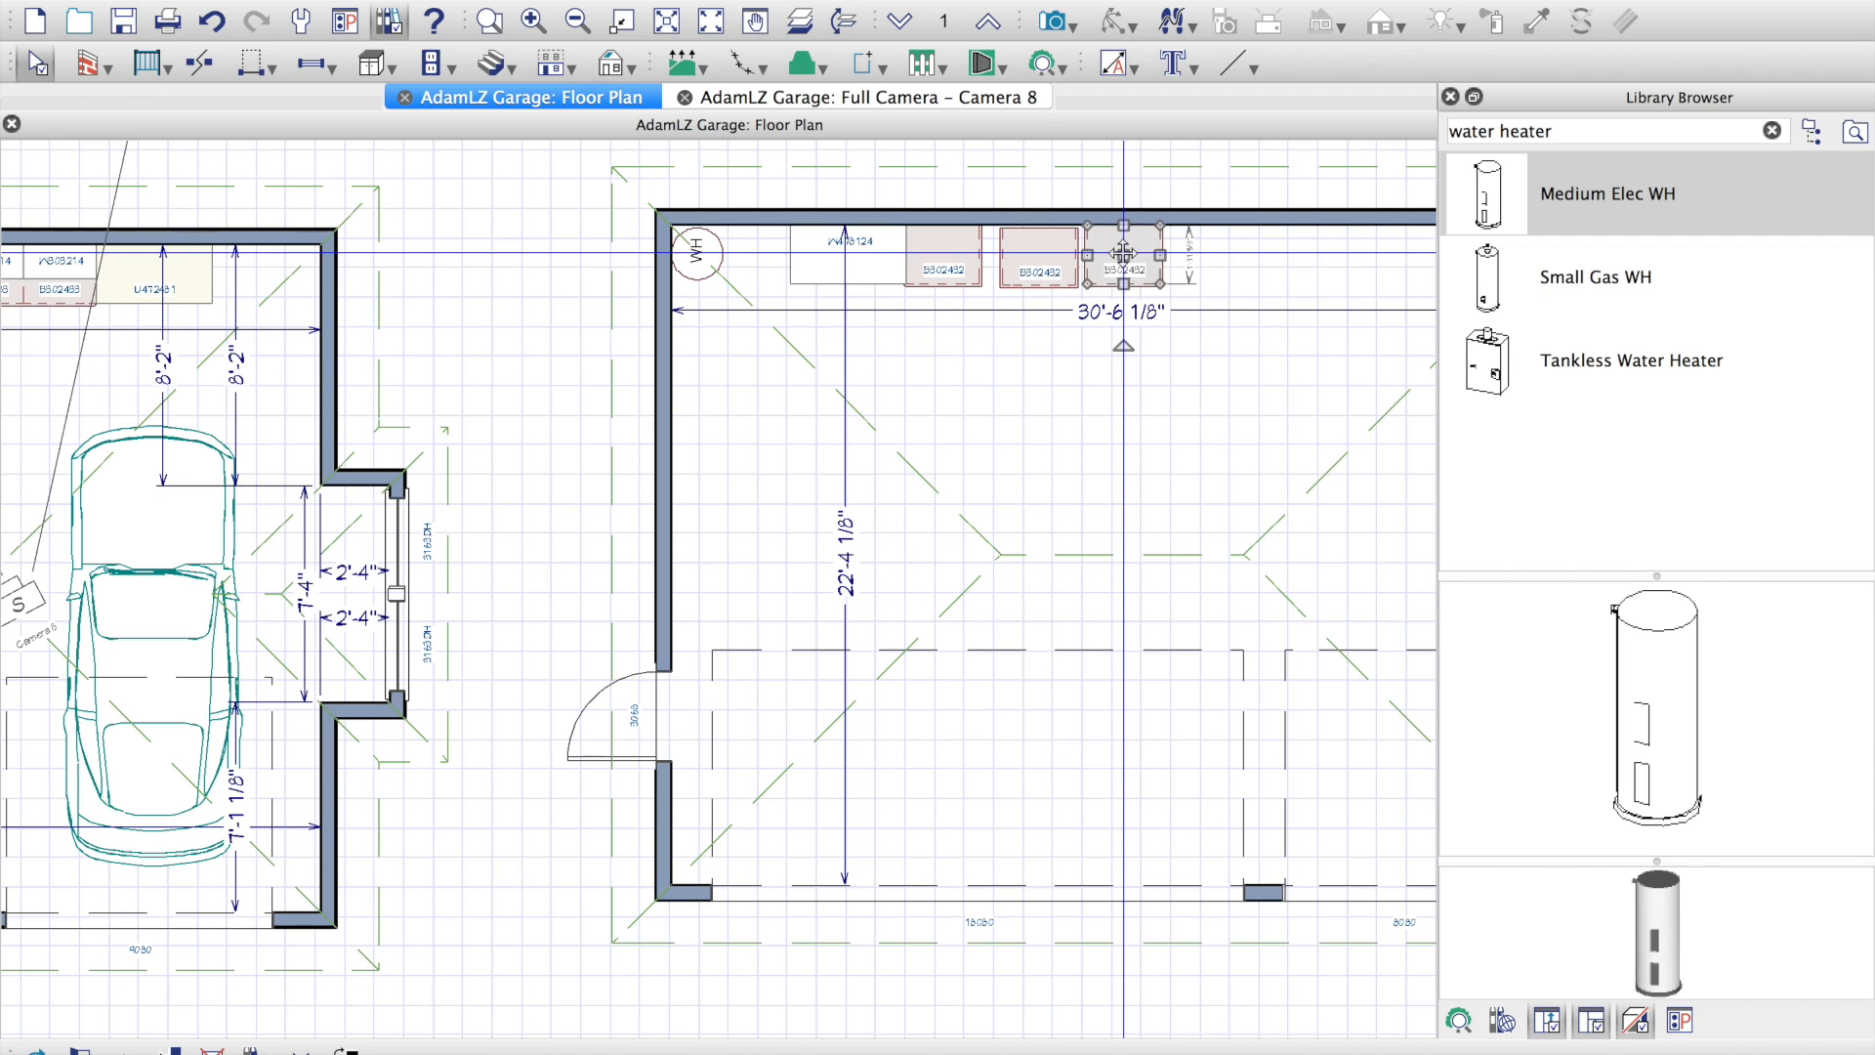
click(1208, 254)
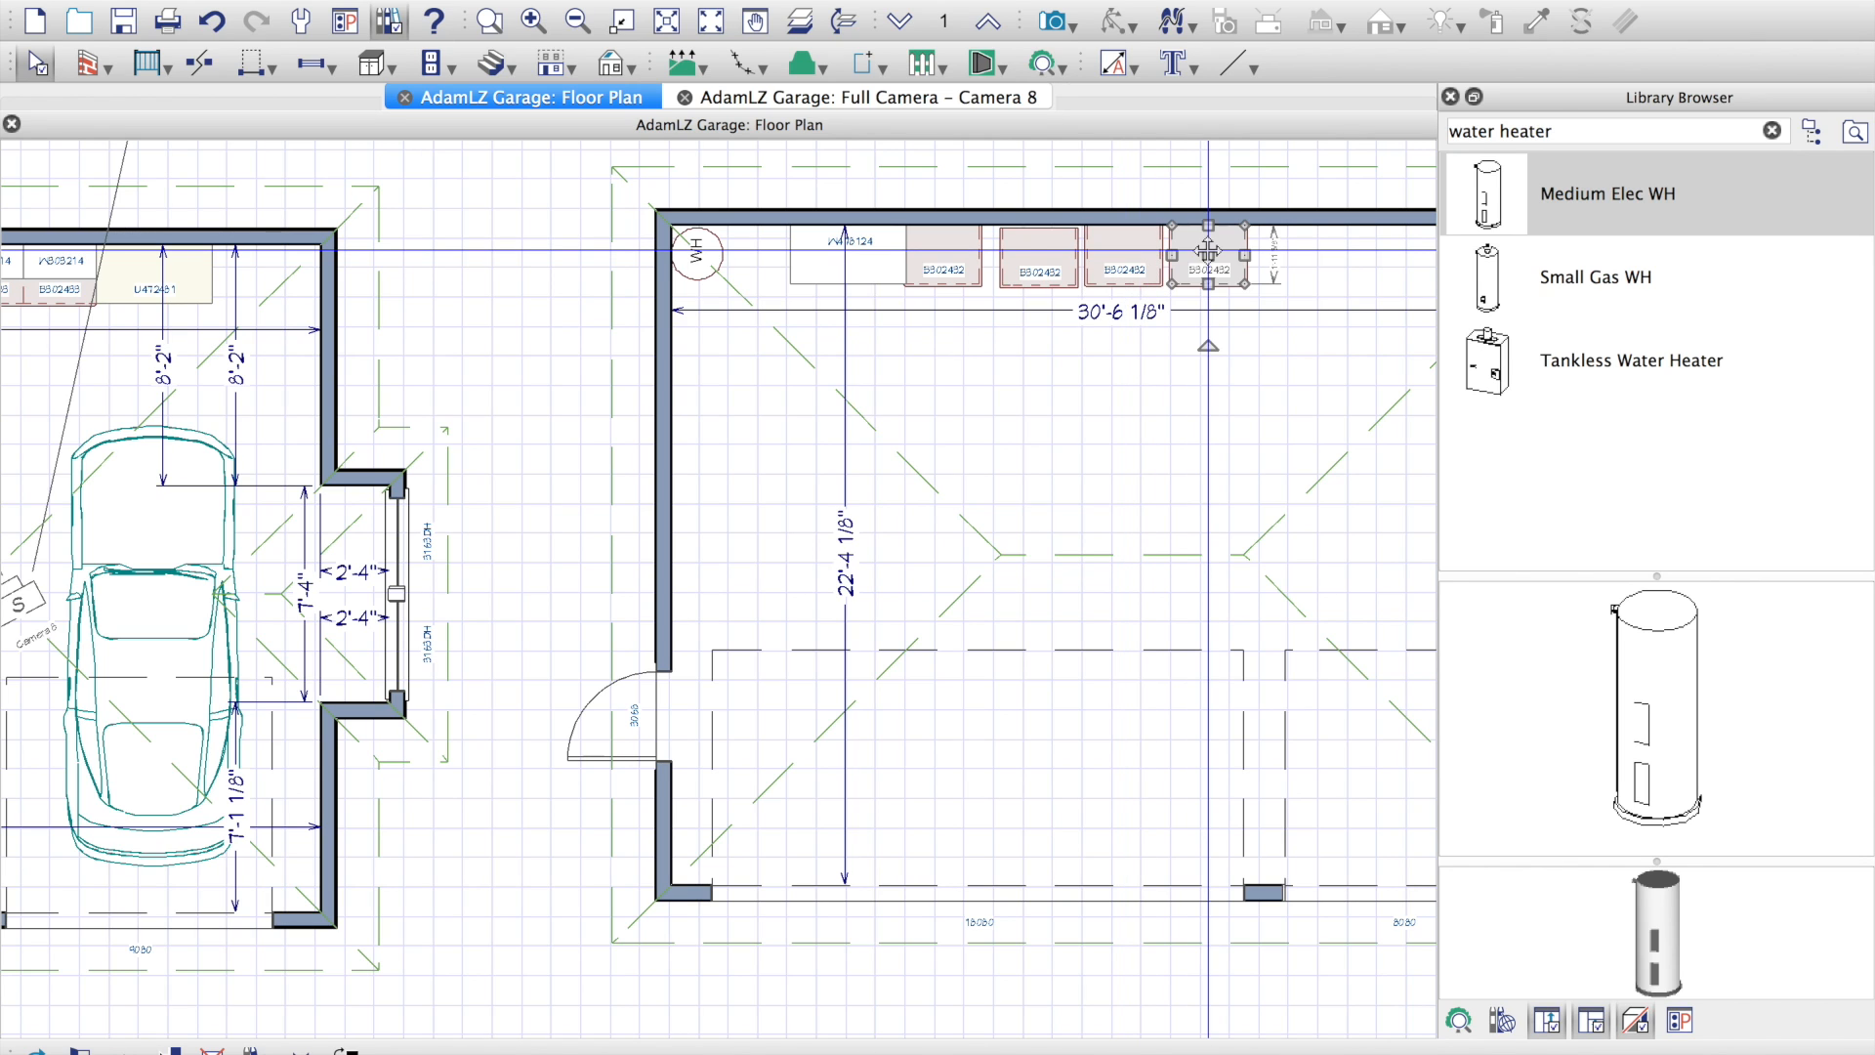
click(1286, 256)
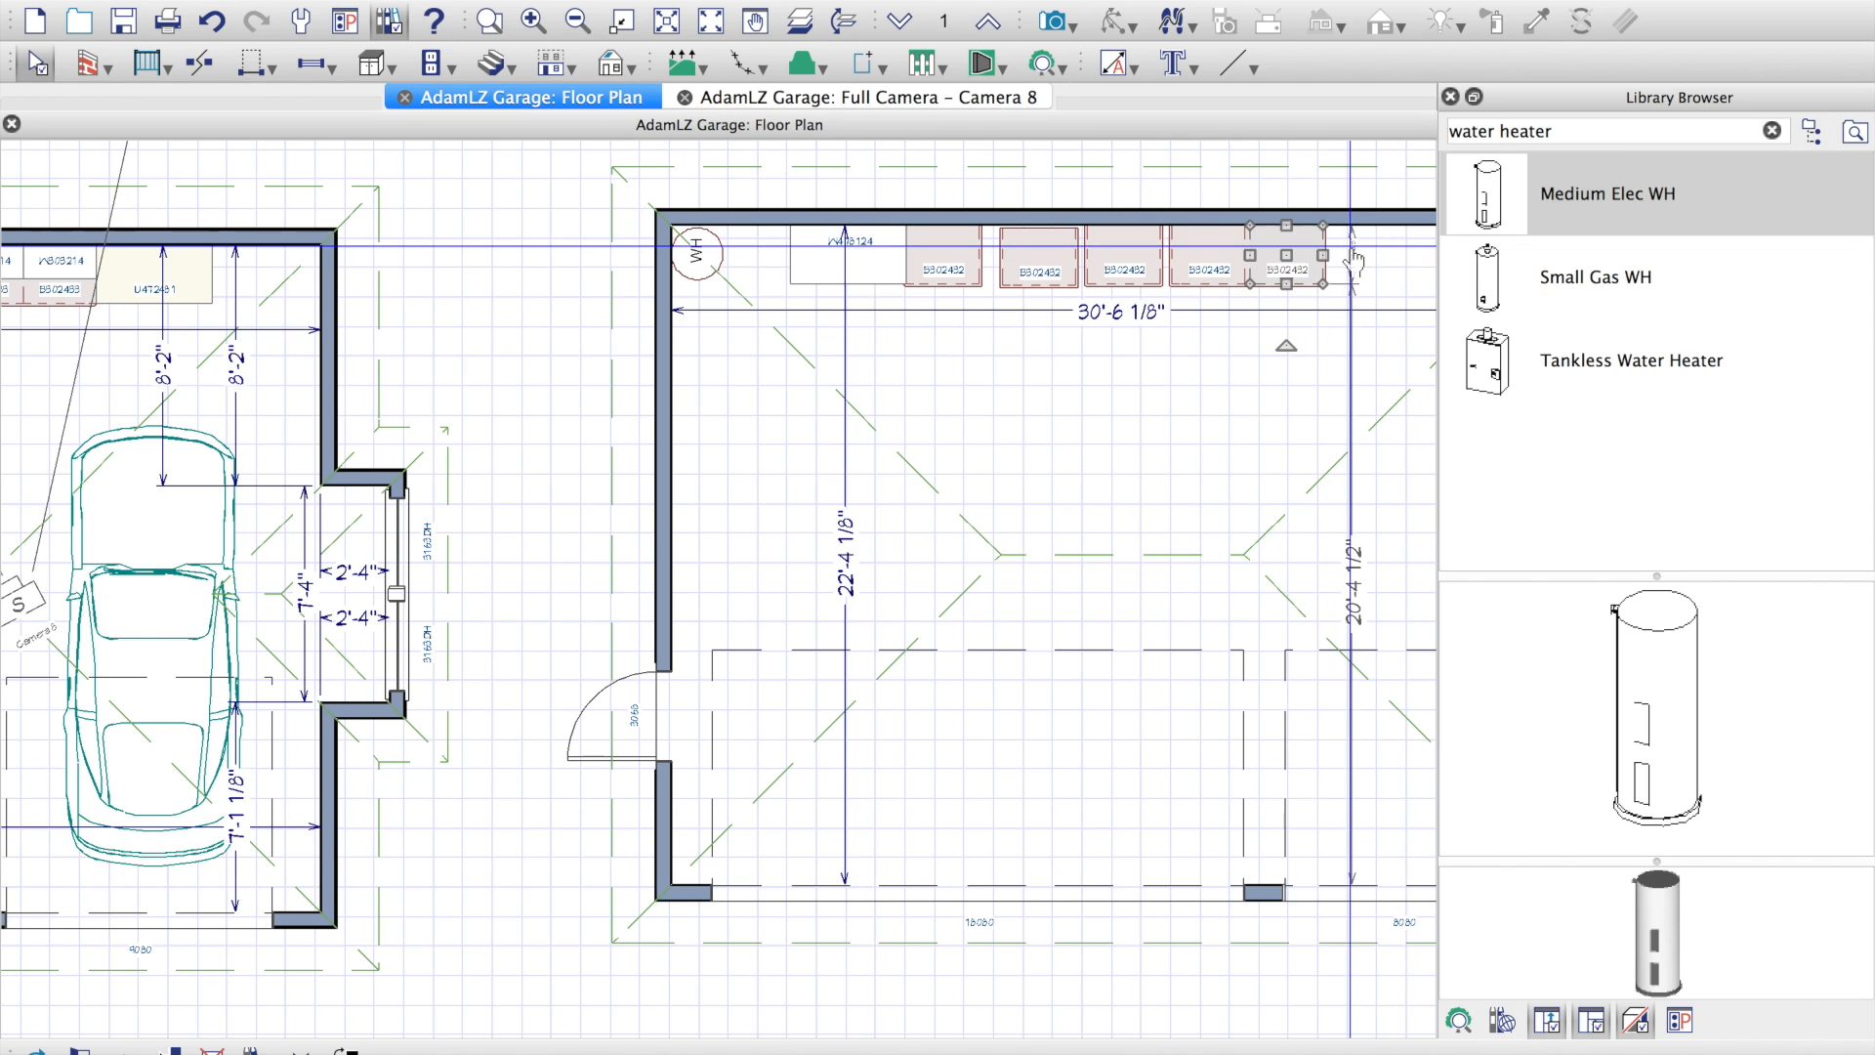
scroll(1353, 262, up, 1)
scroll(1023, 480, down, 3)
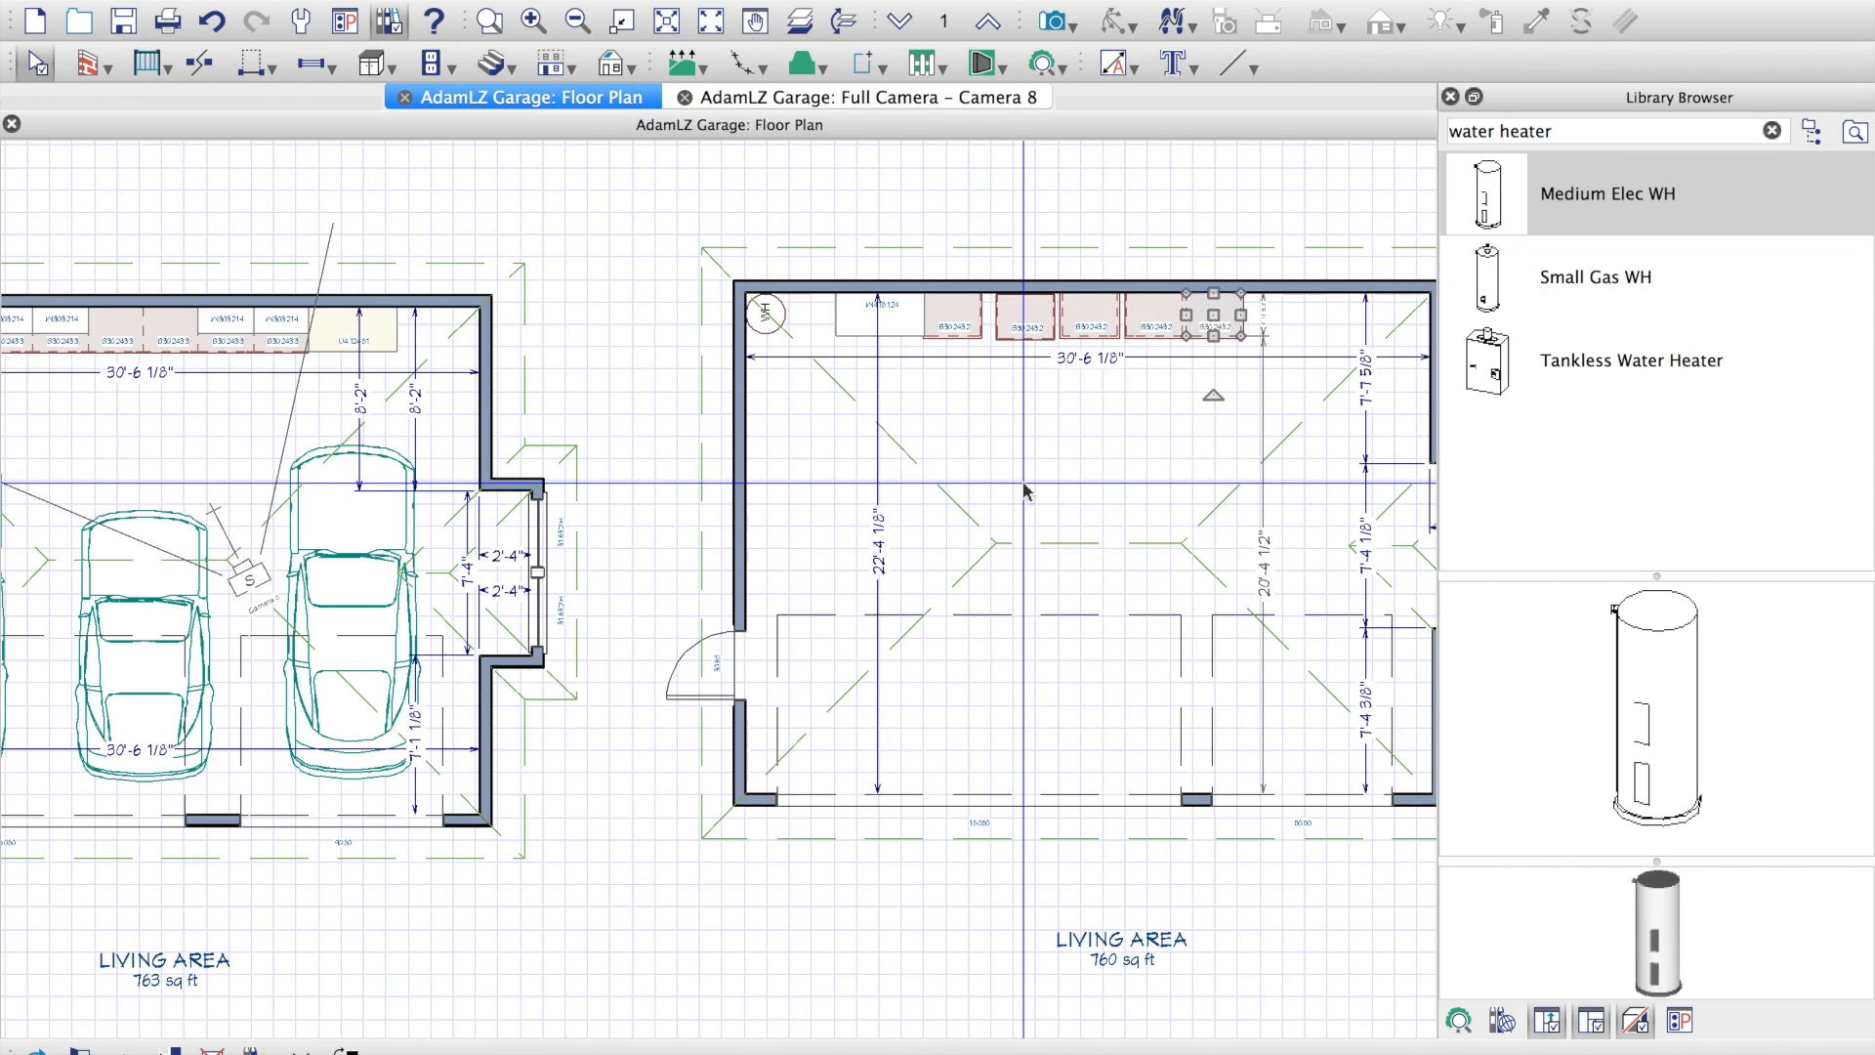
click(1225, 343)
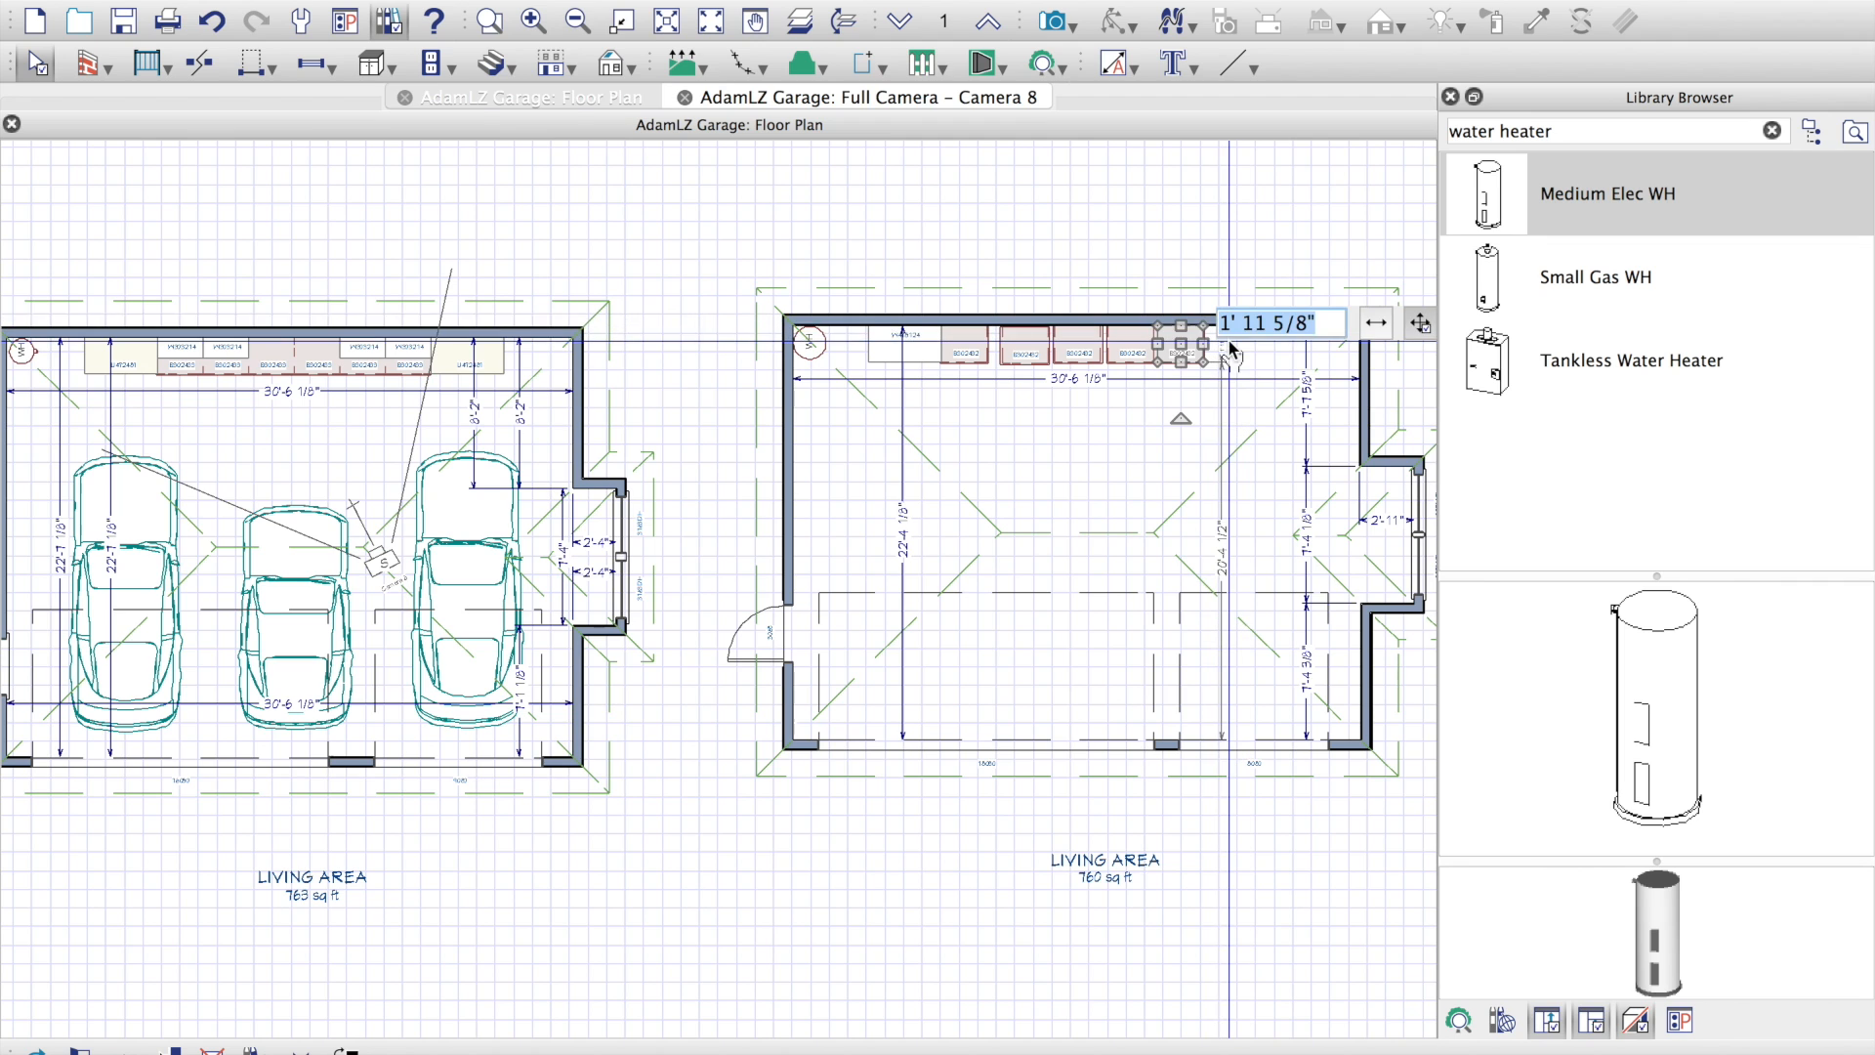
click(1186, 404)
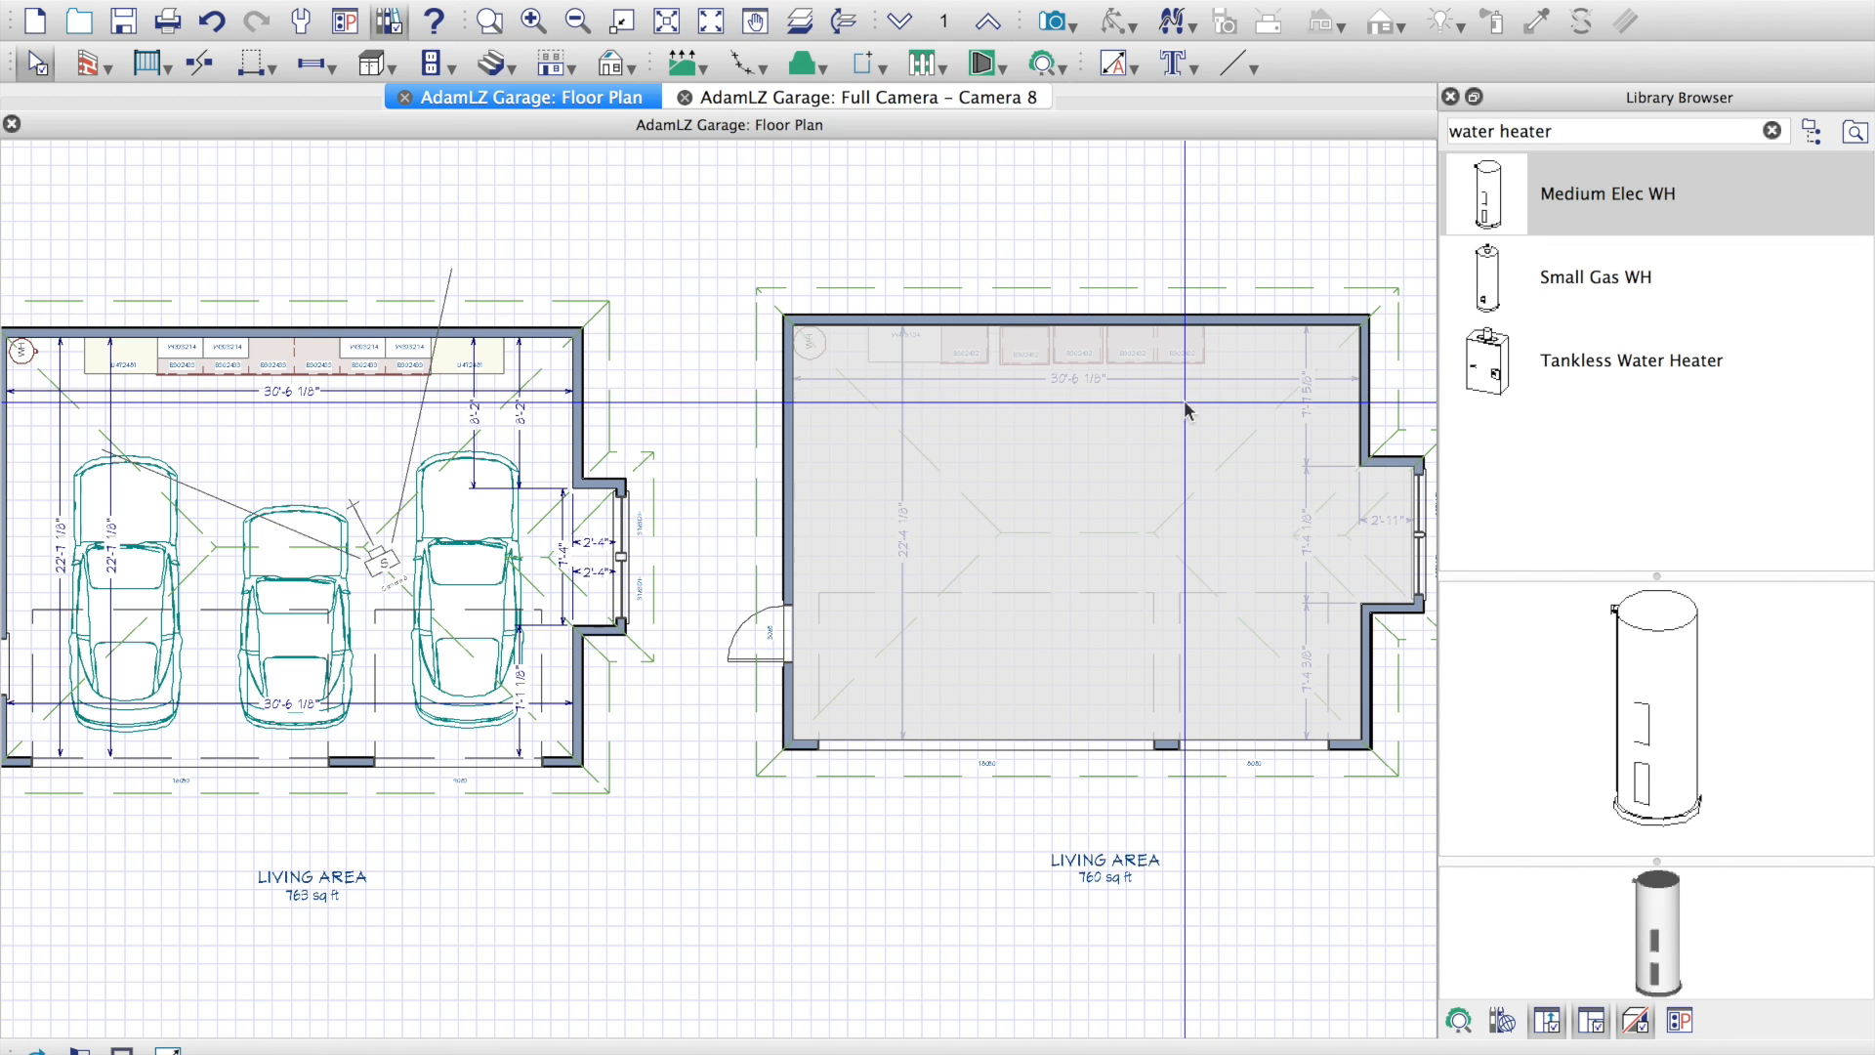
key(Escape)
click(1249, 340)
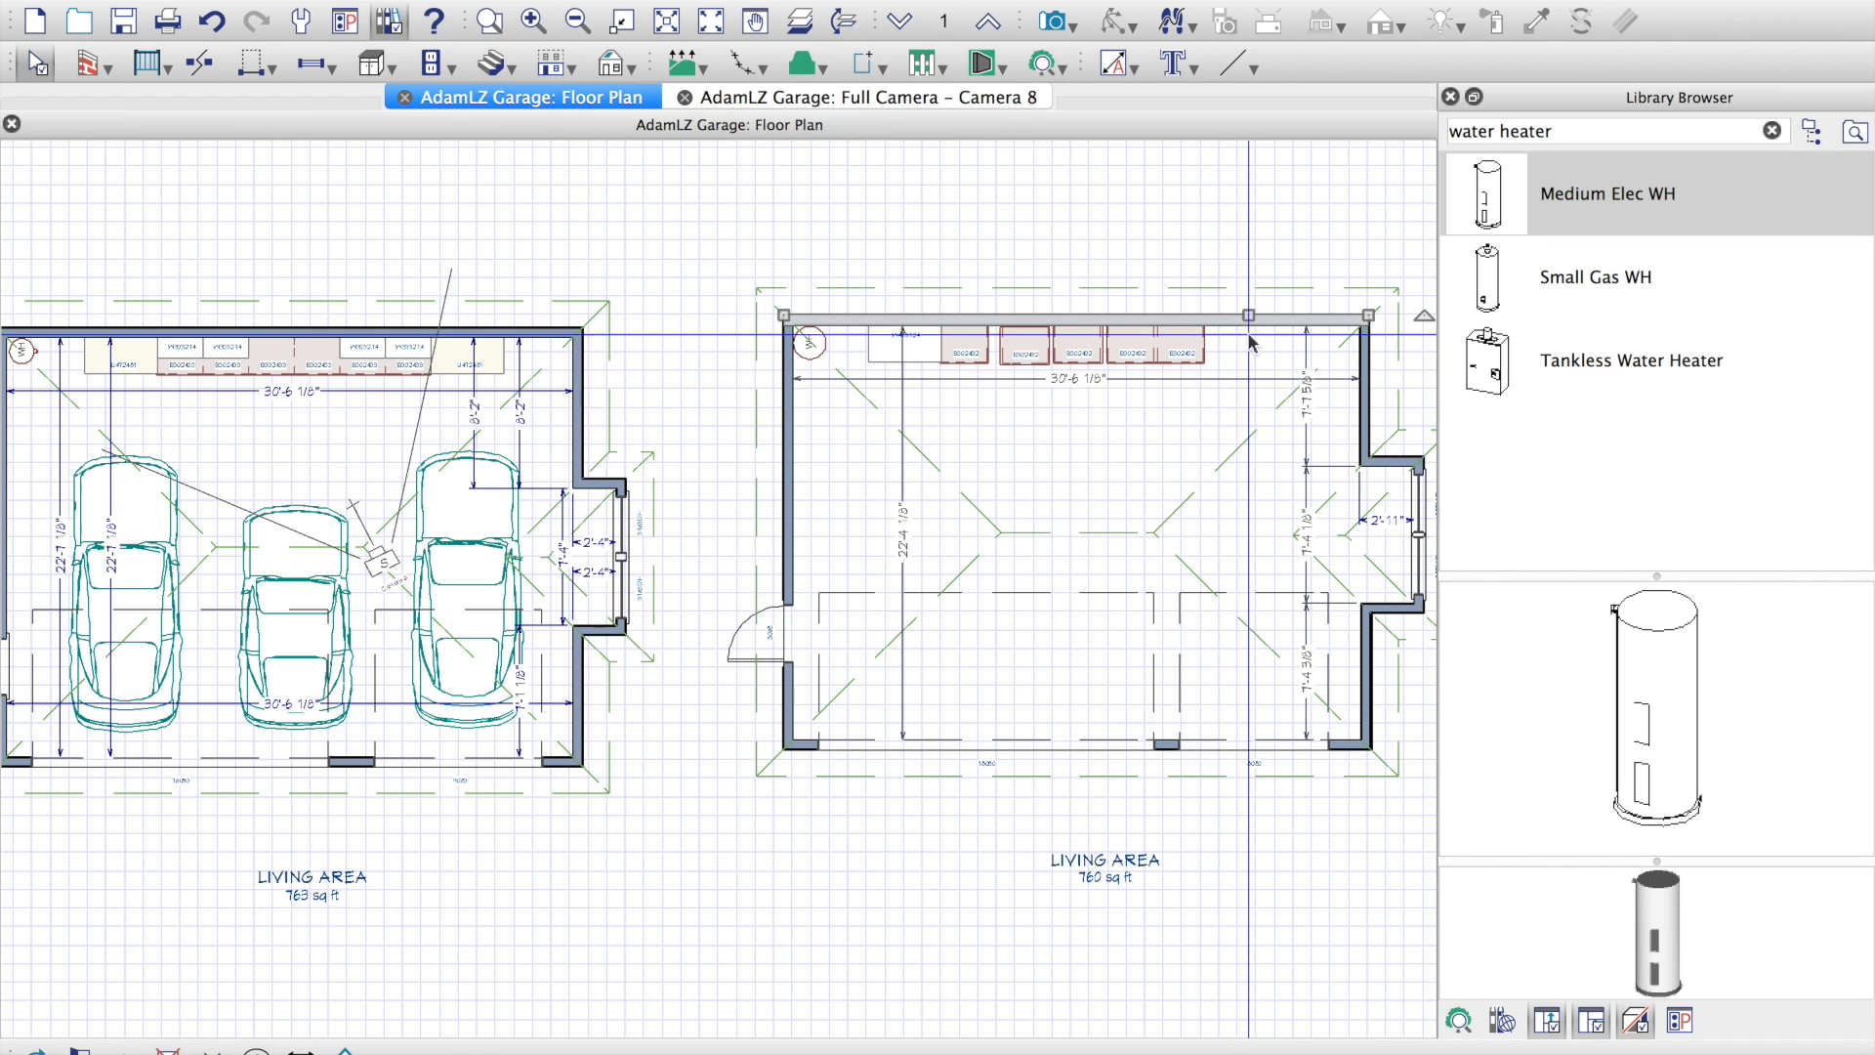
click(1235, 383)
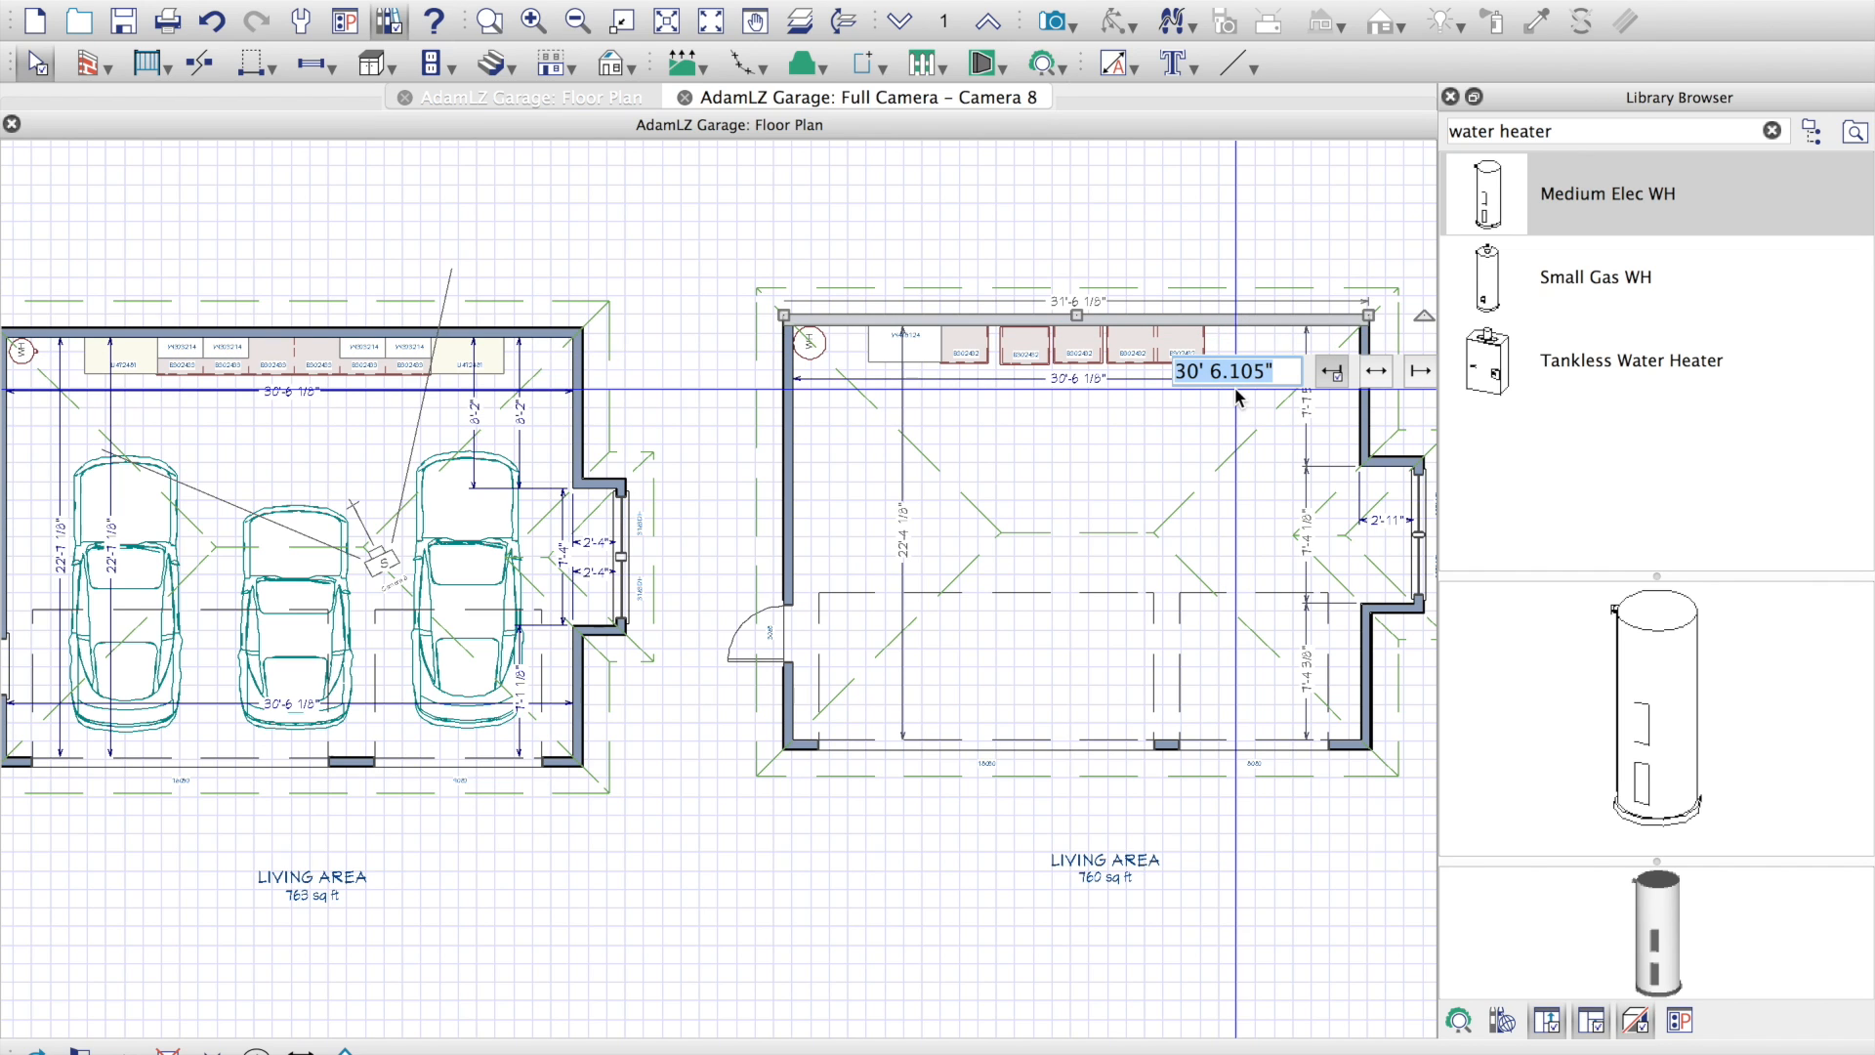
key(Escape)
Step: Paste one more copy of the base cabinet at the far end of the row along the back wall
click(1238, 351)
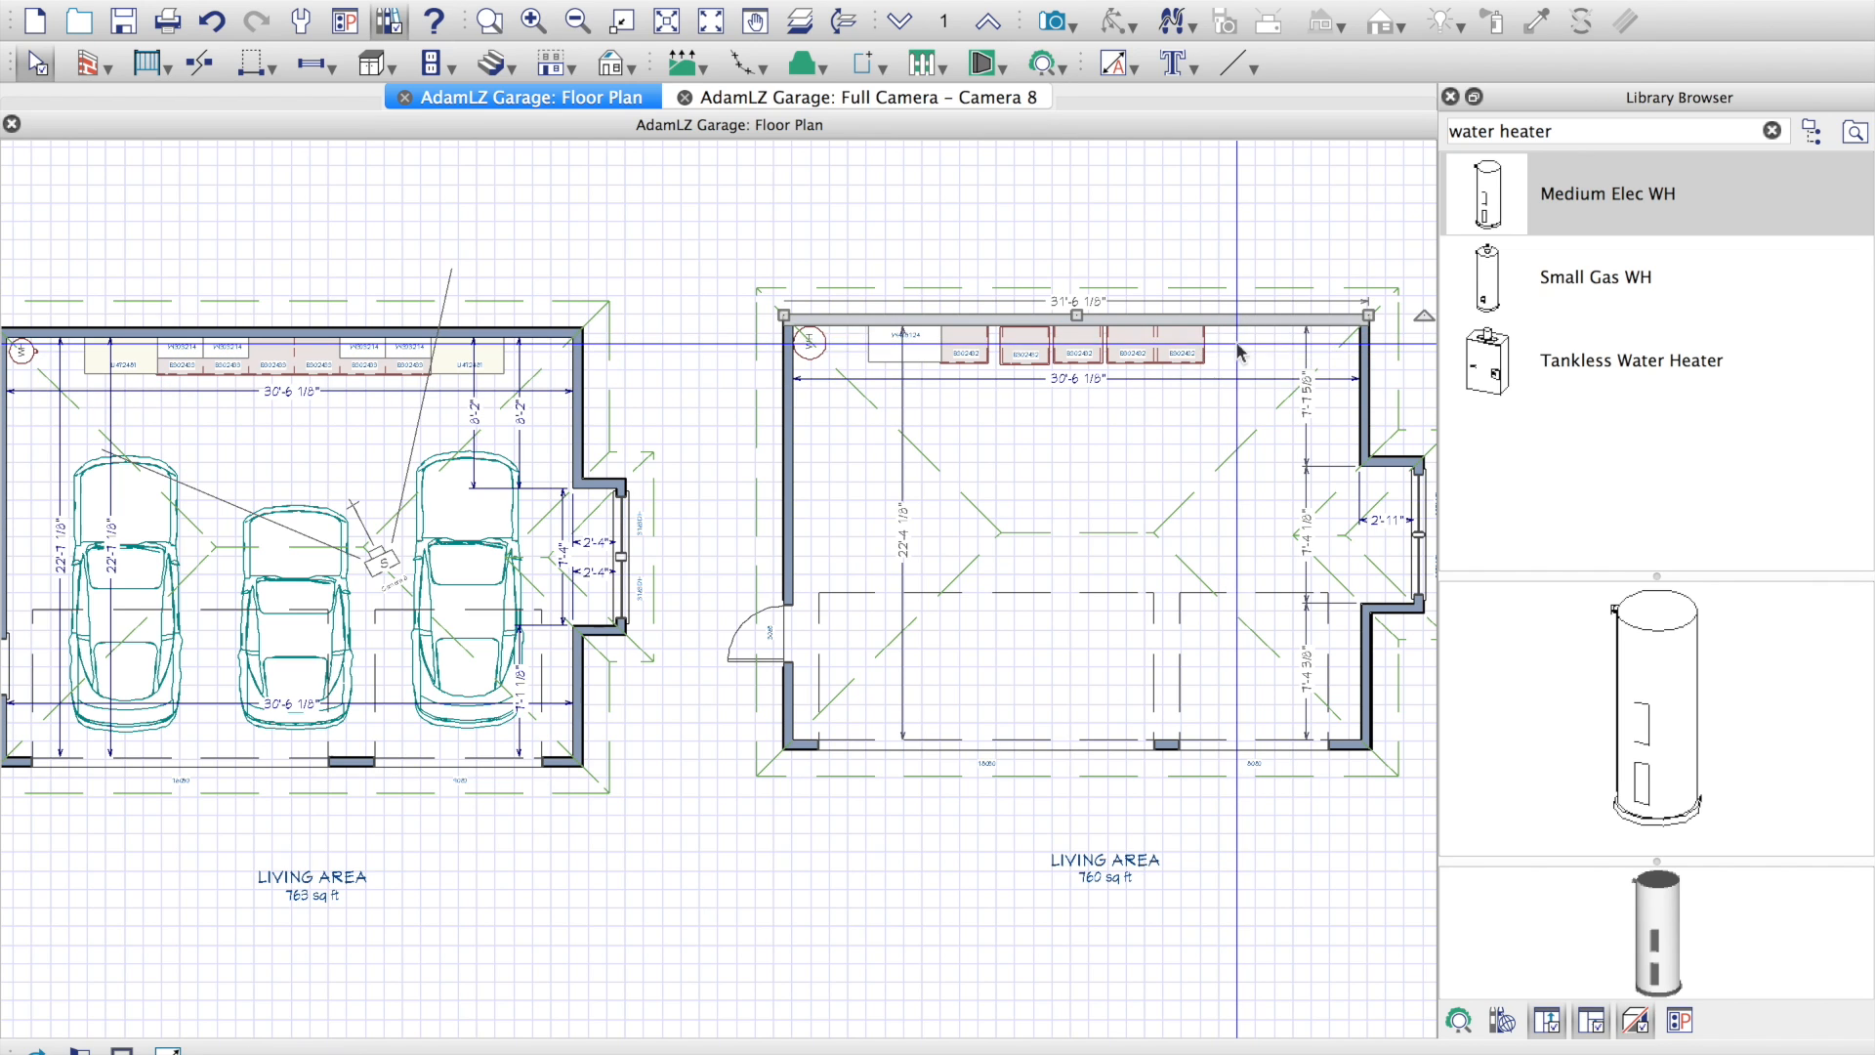
key(super+v)
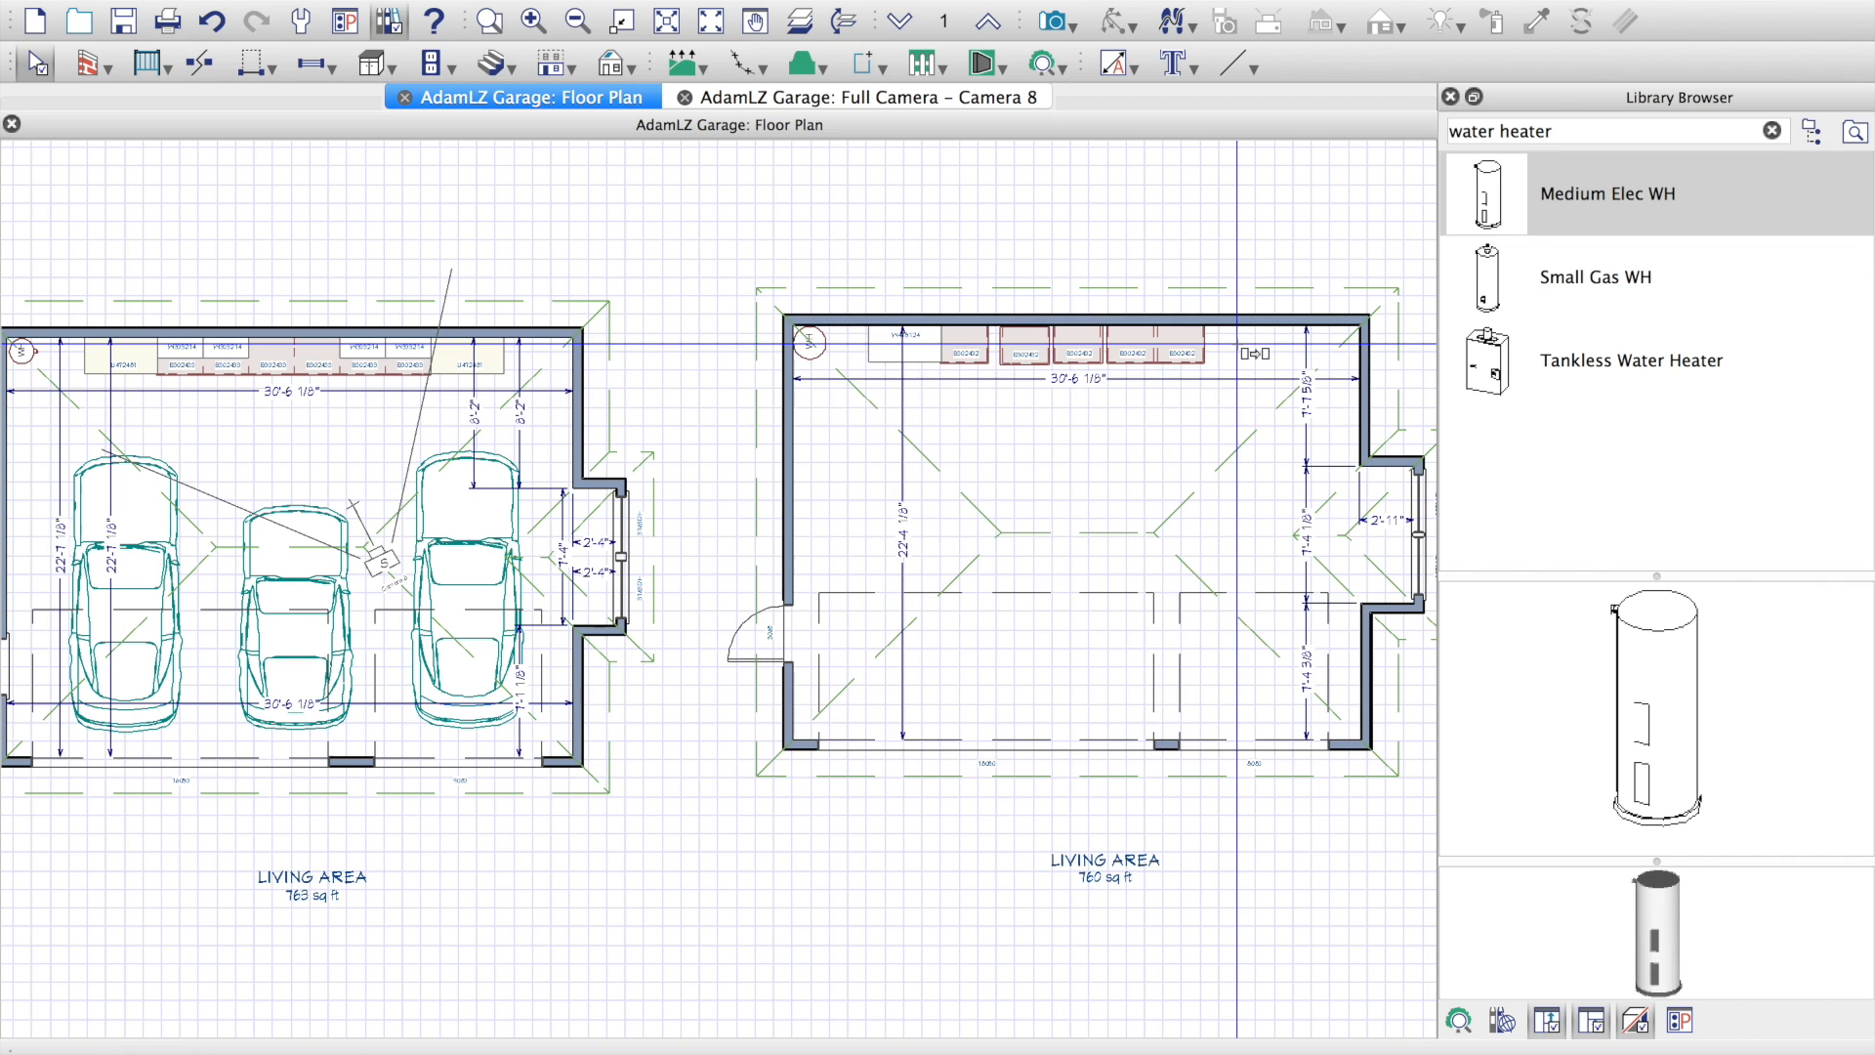
click(1237, 344)
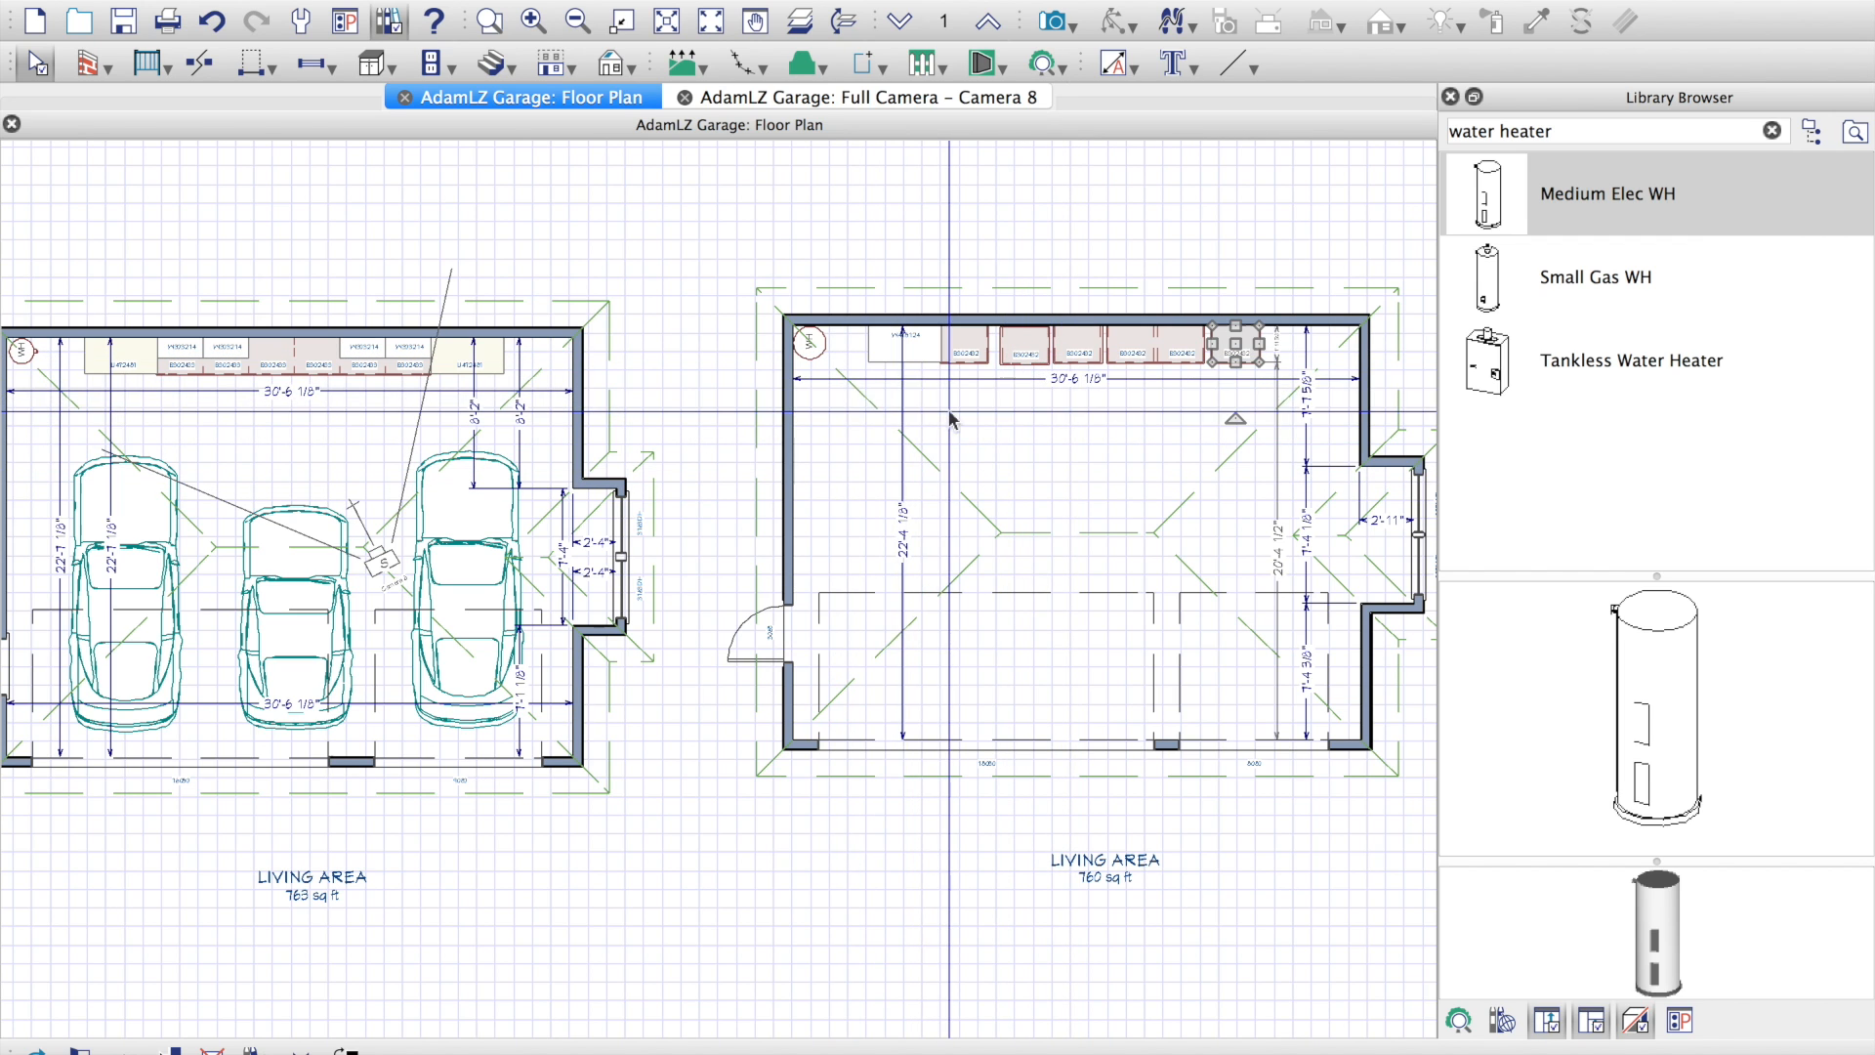
Step: Move the second and third base cabinets along the back wall so each butts against the cabinet before it
click(955, 379)
click(961, 347)
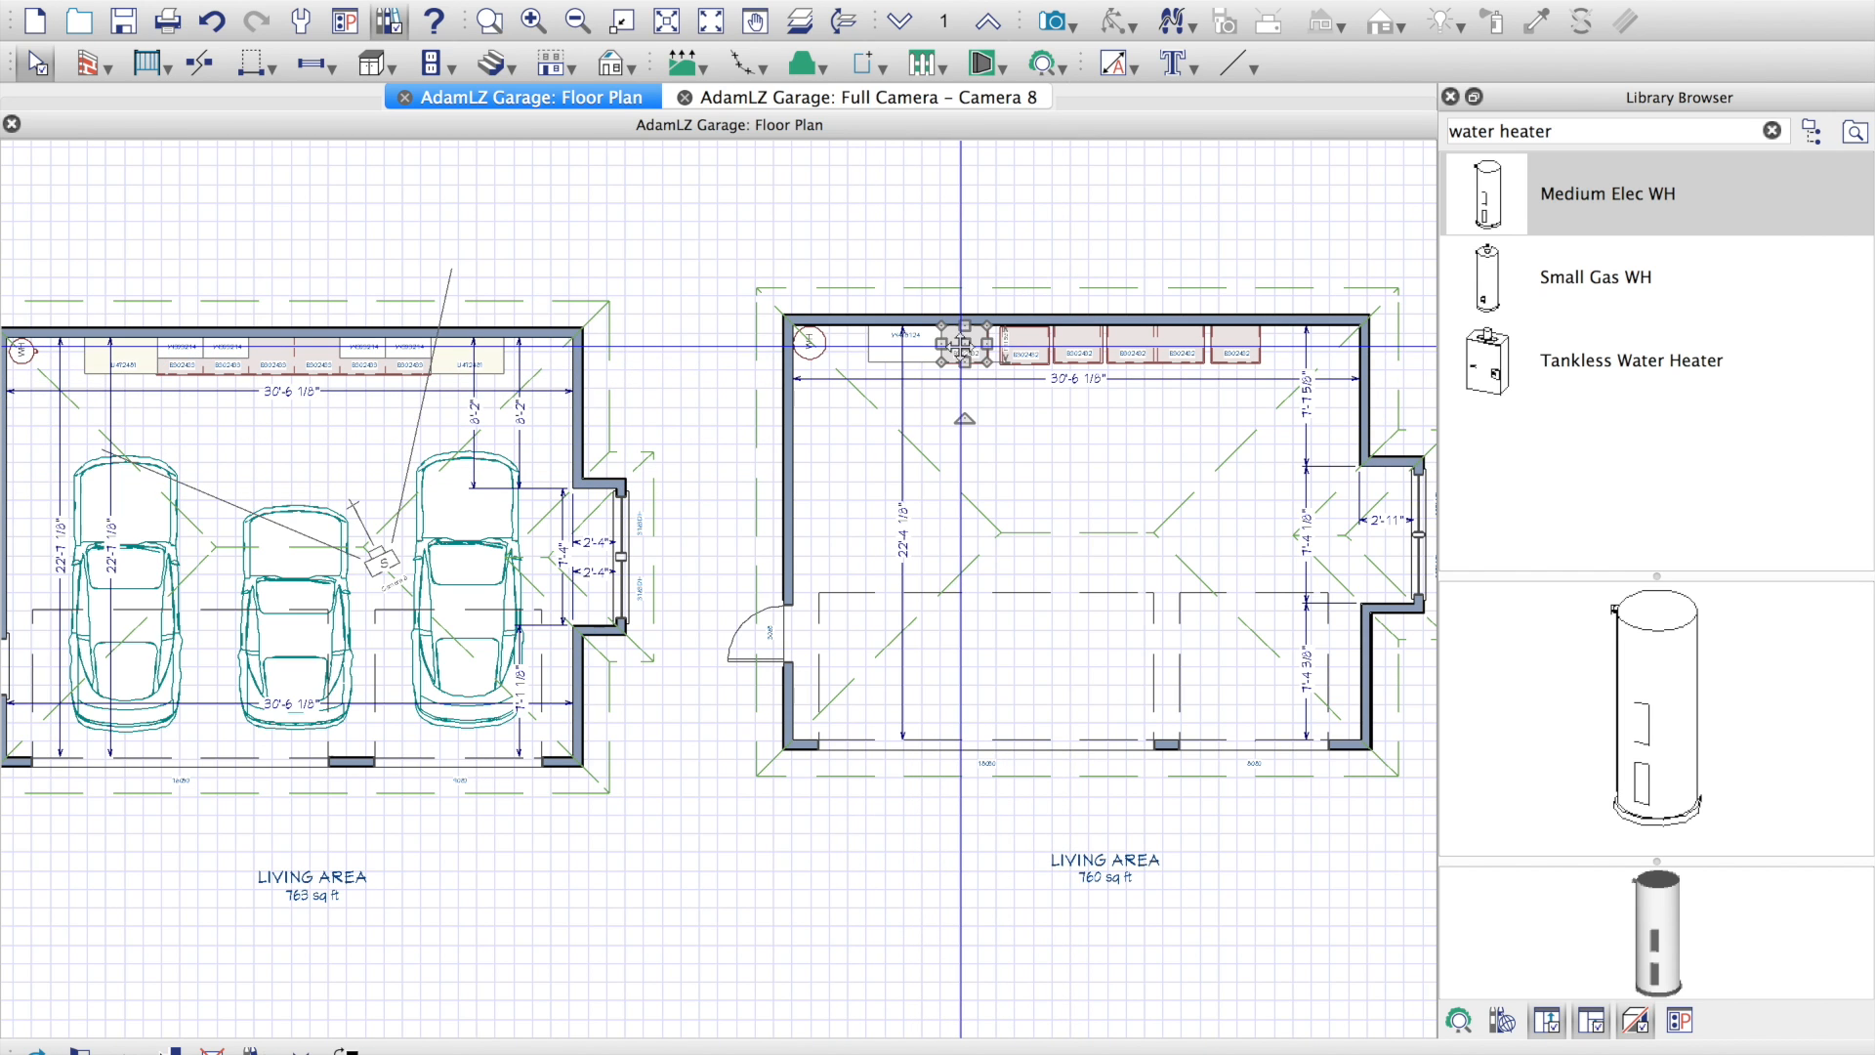
scroll(961, 362, up, 5)
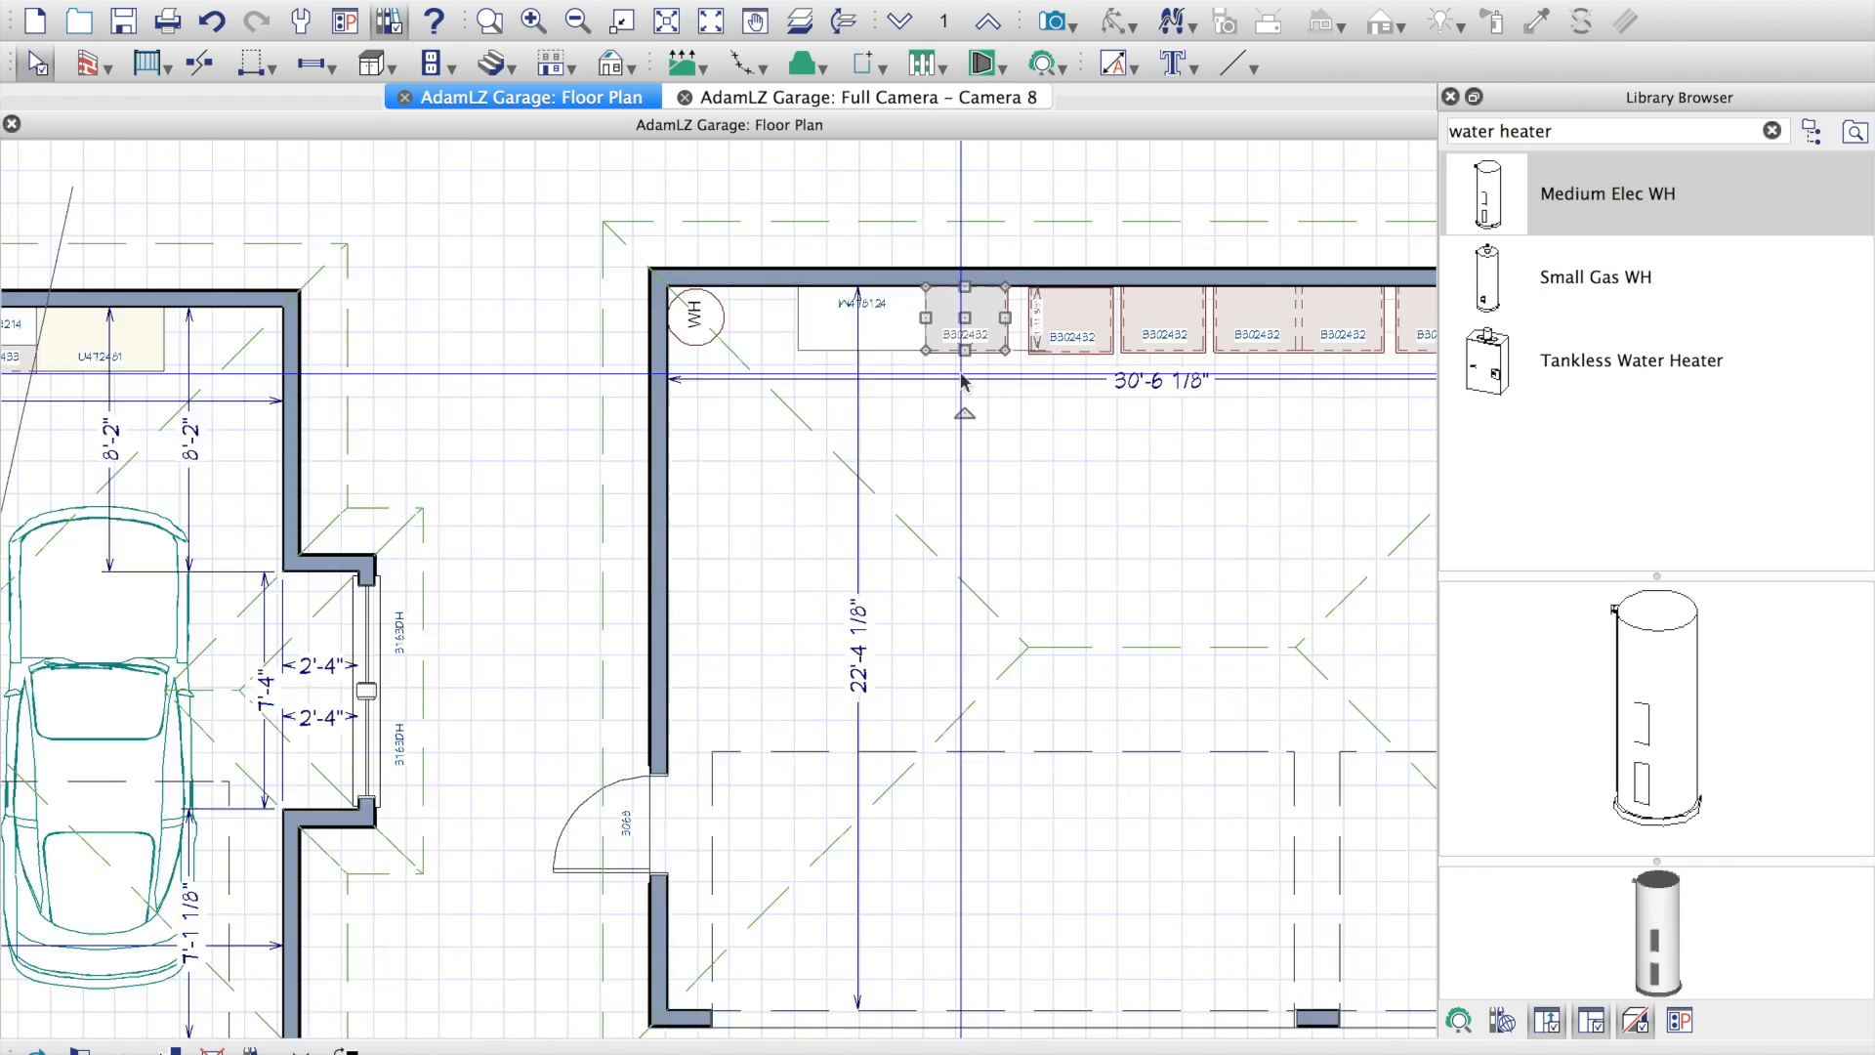
click(1187, 283)
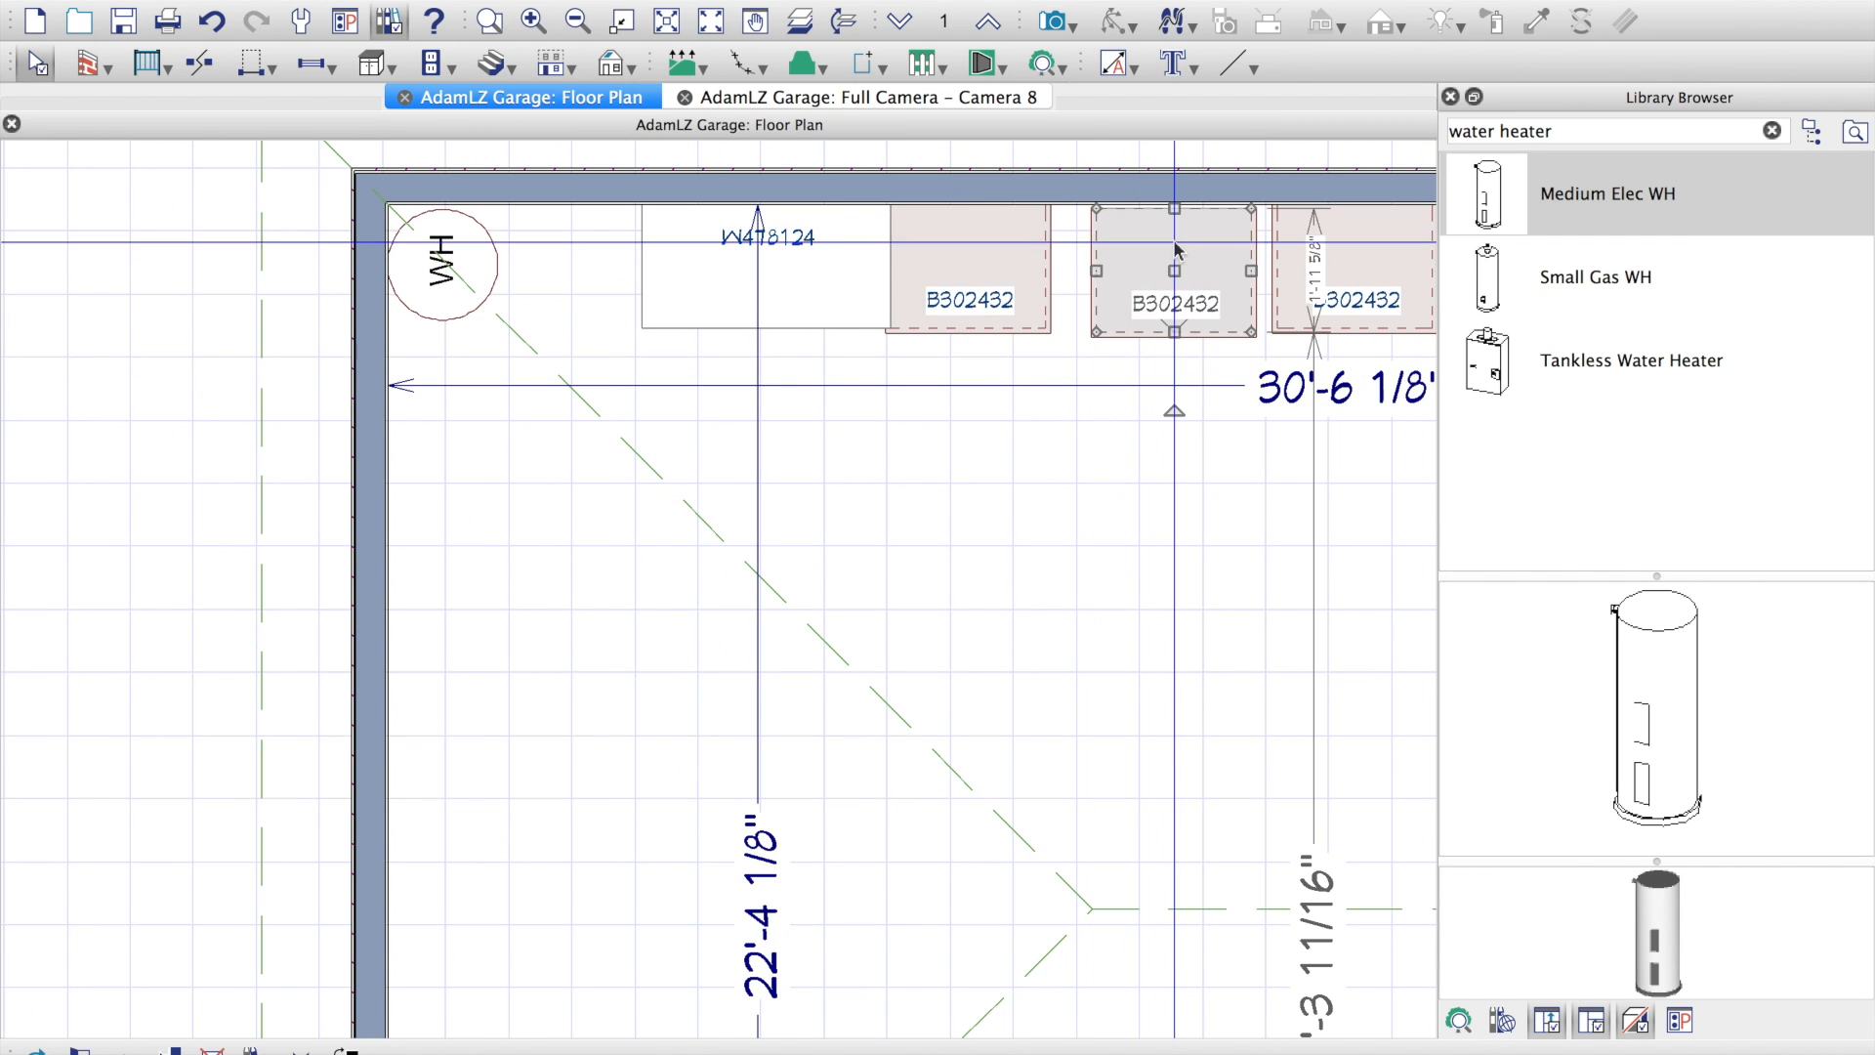
drag(1187, 279, 1125, 274)
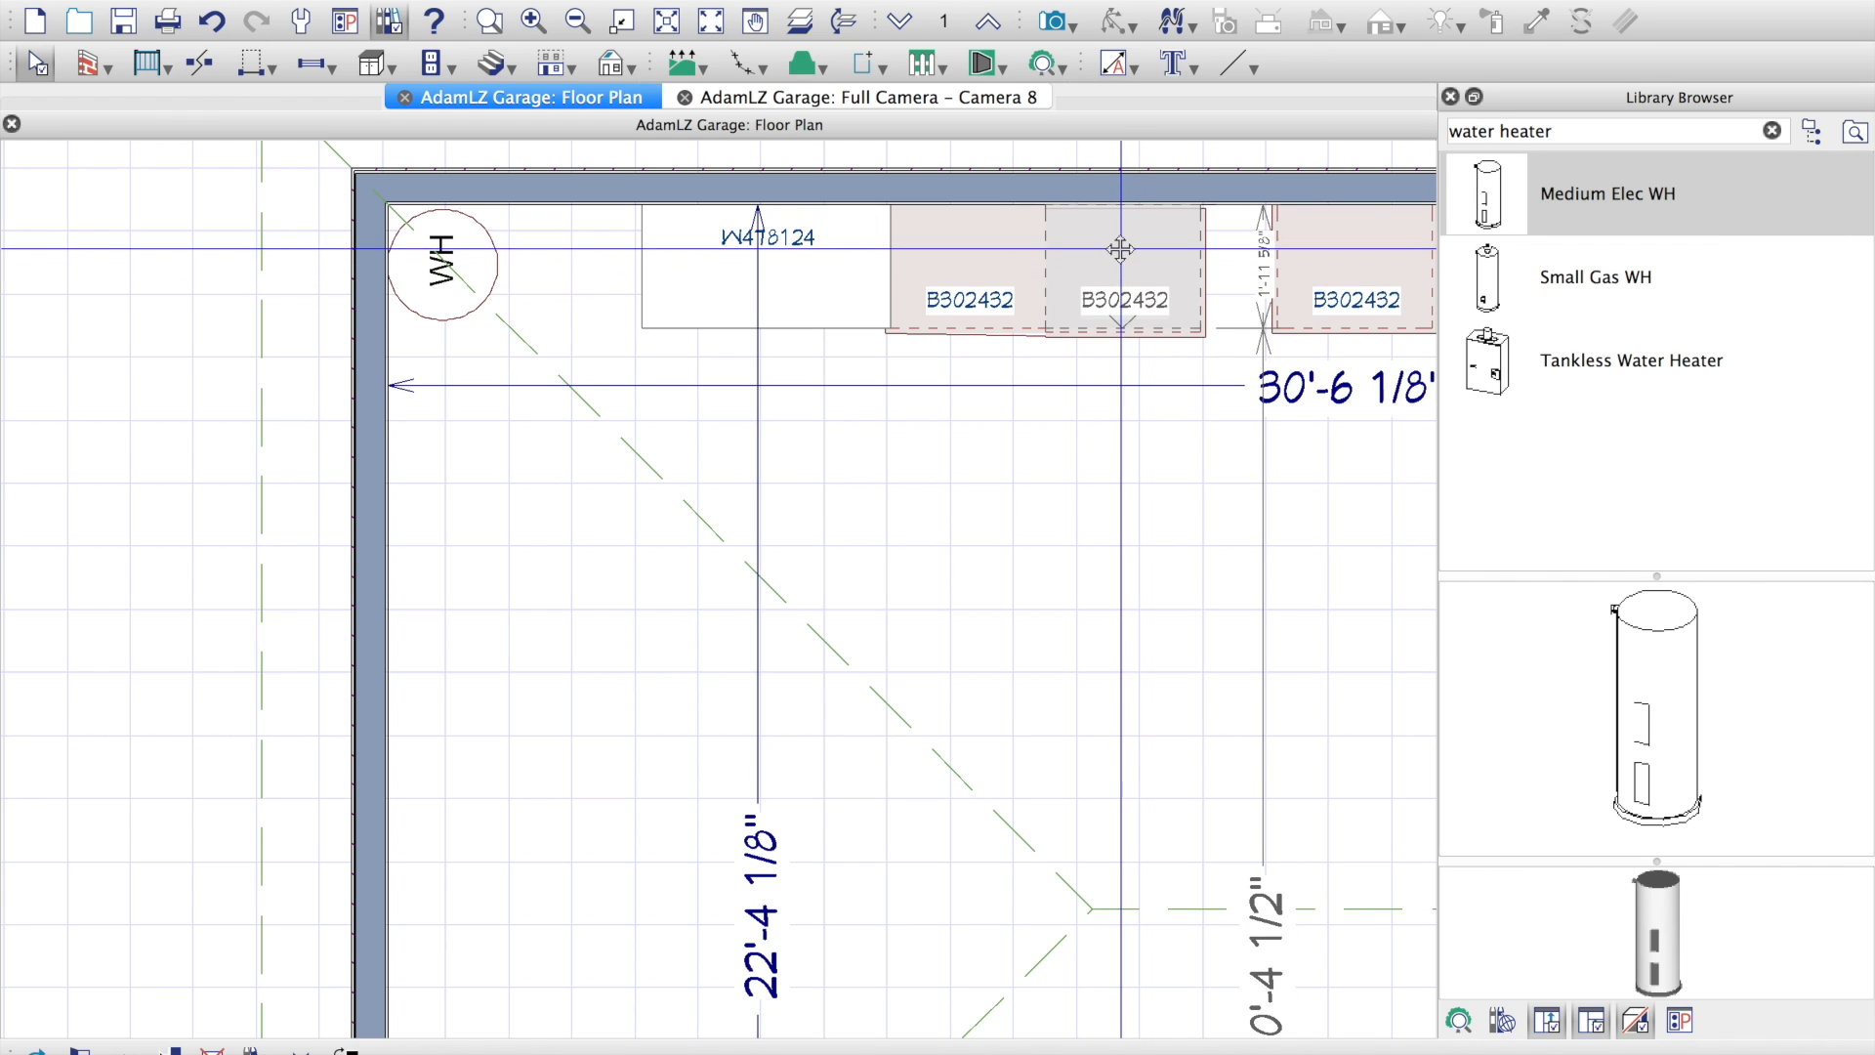
click(1318, 248)
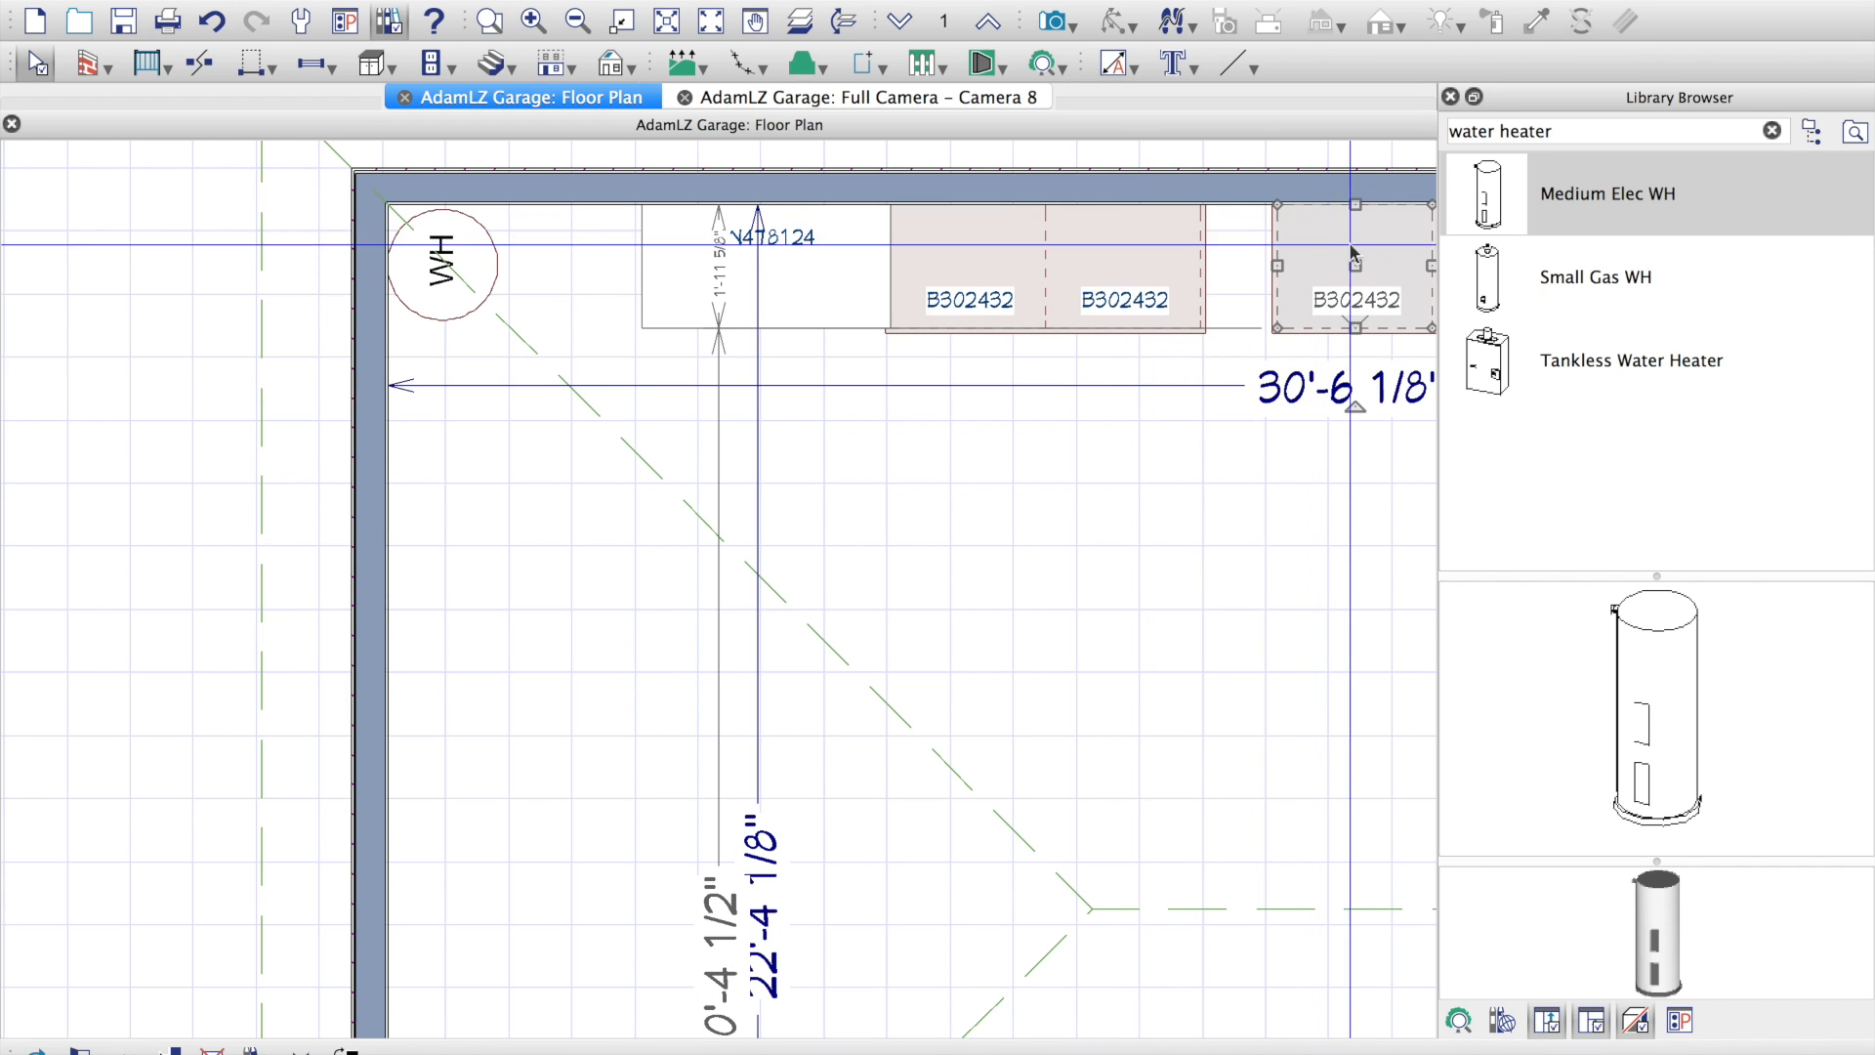
drag(1350, 267, 1277, 267)
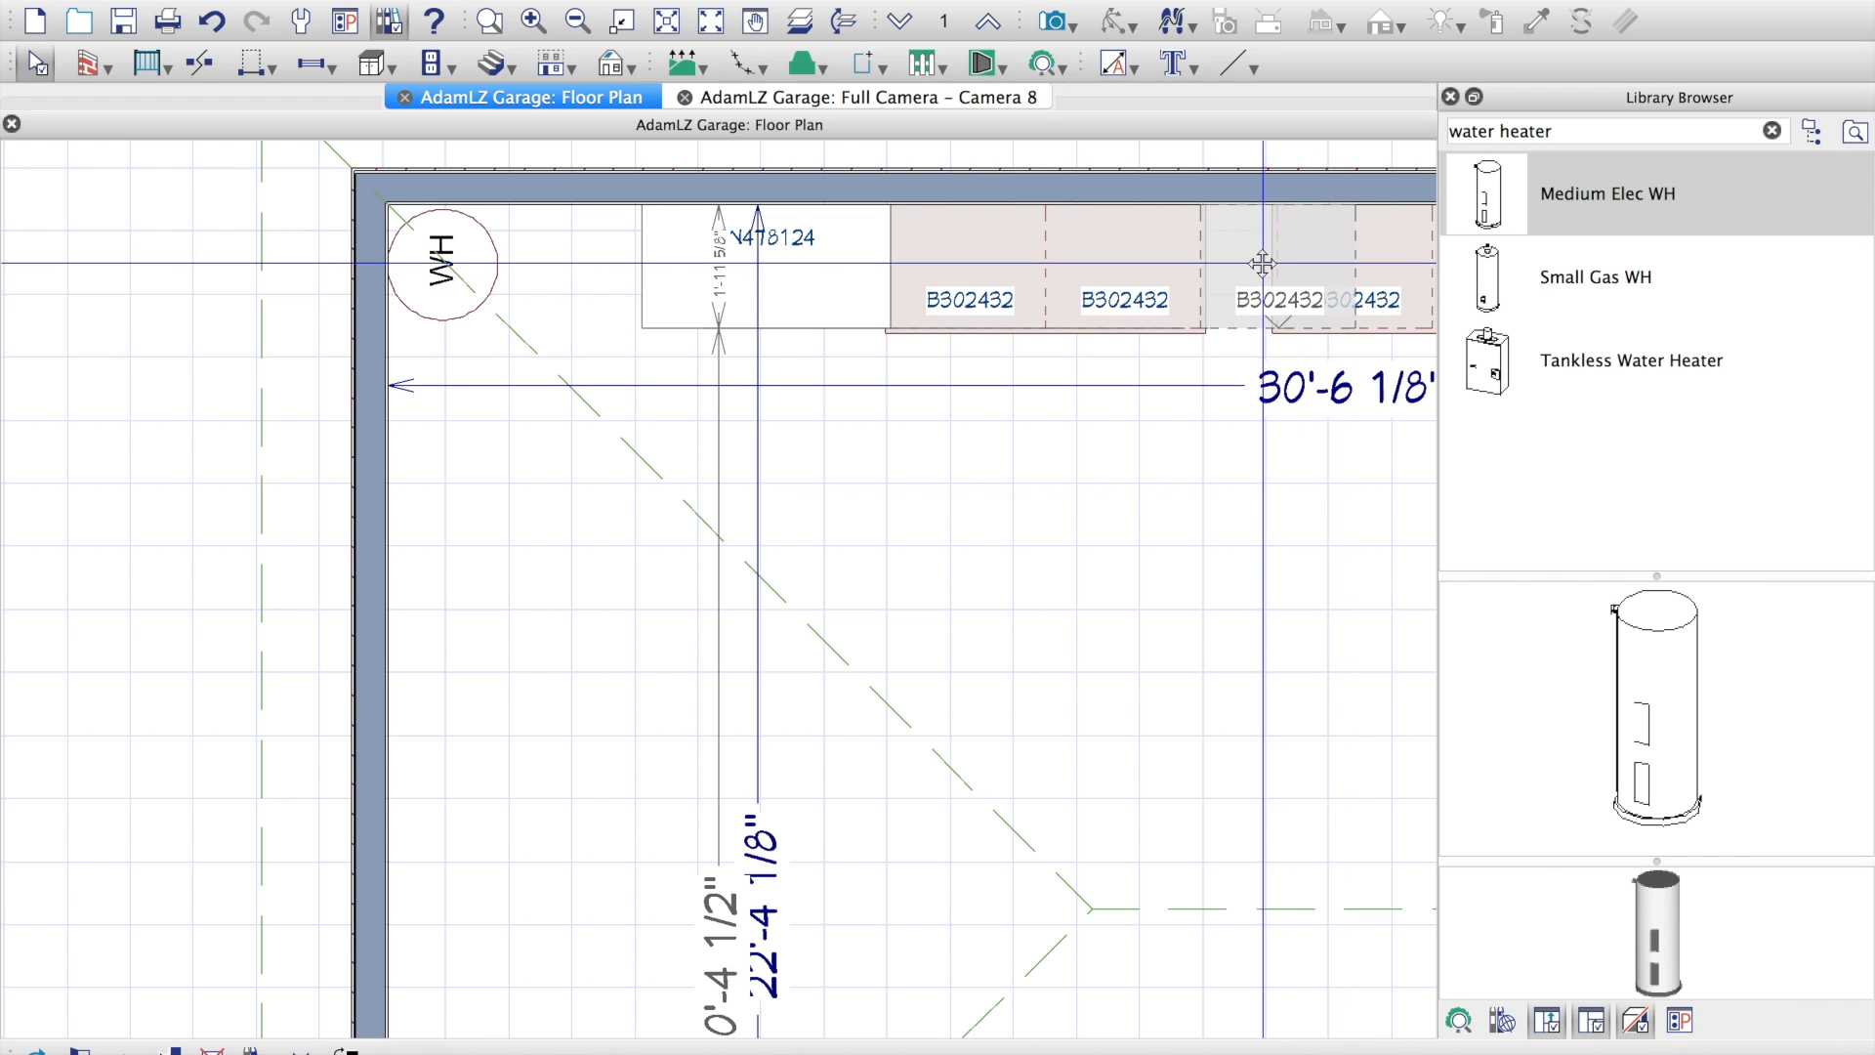
Step: Close the gaps before the fourth and fifth base cabinets by sliding each against its neighbour nearer the water heater
scroll(1182, 471, down, 1)
scroll(1180, 472, down, 1)
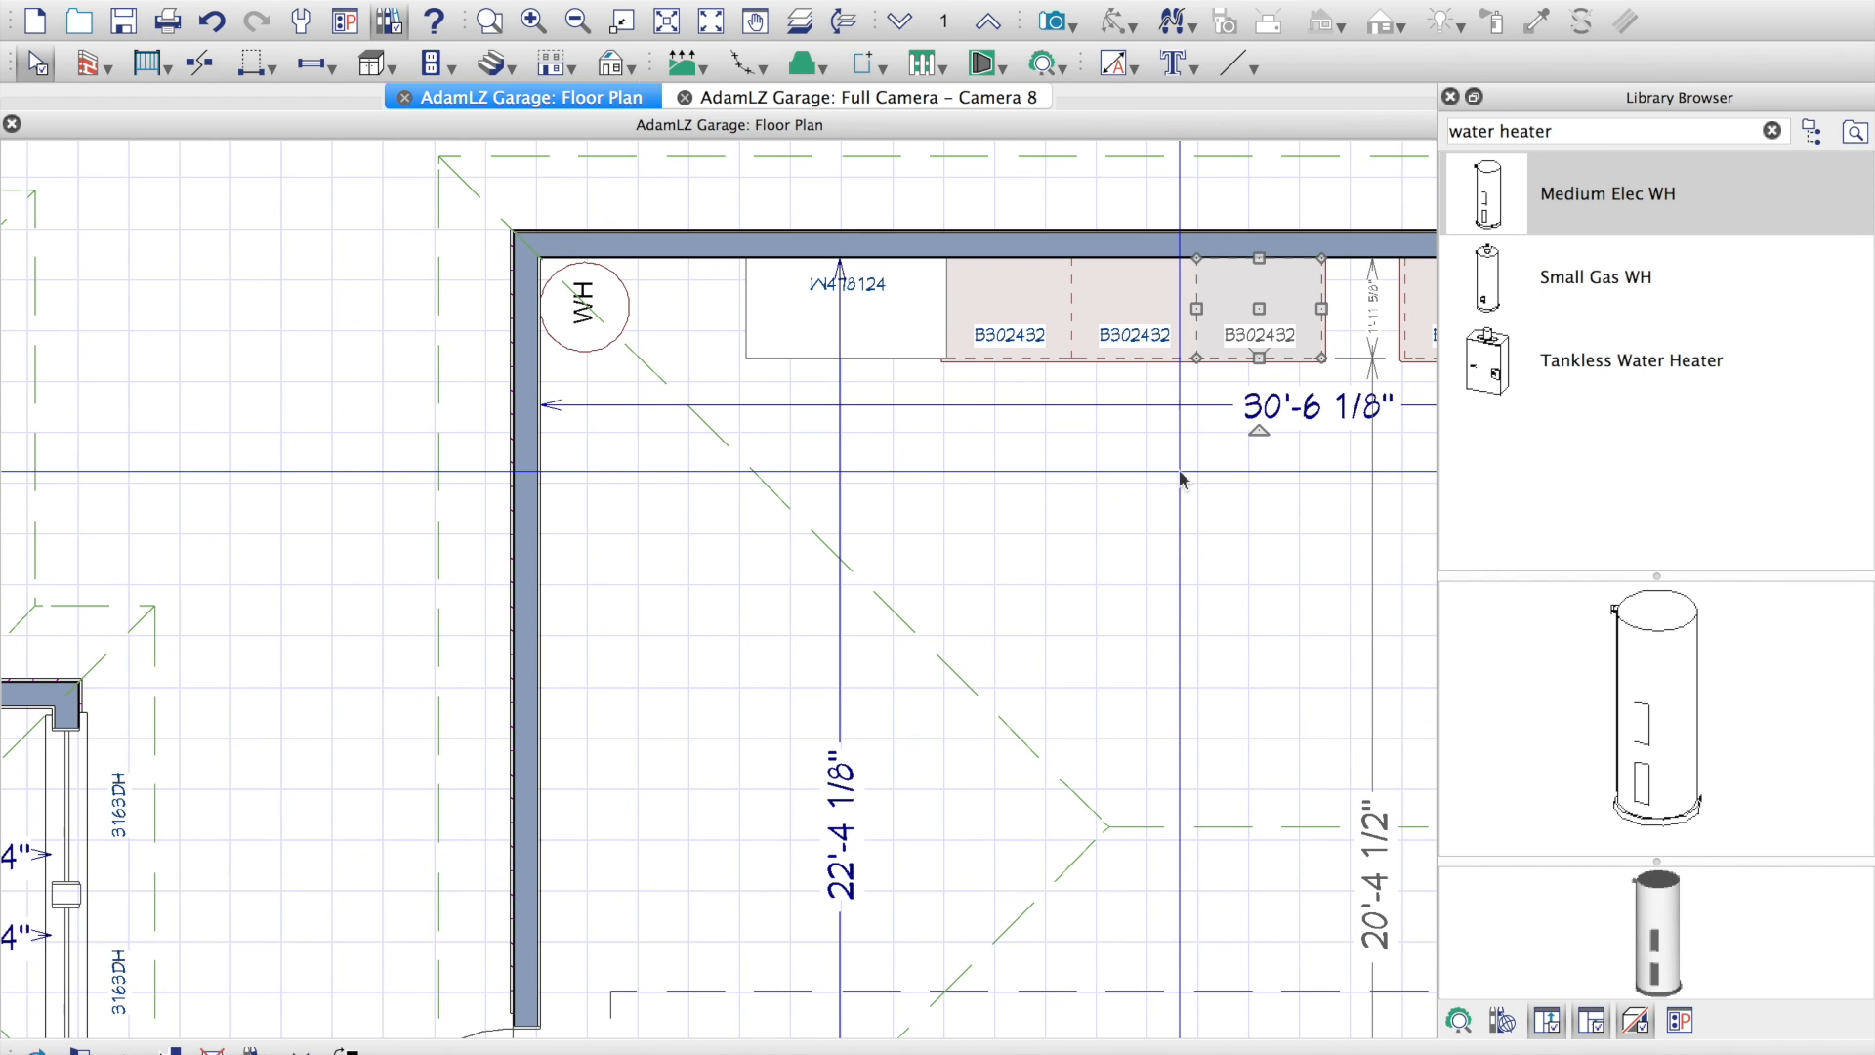
scroll(1180, 469, up, 1)
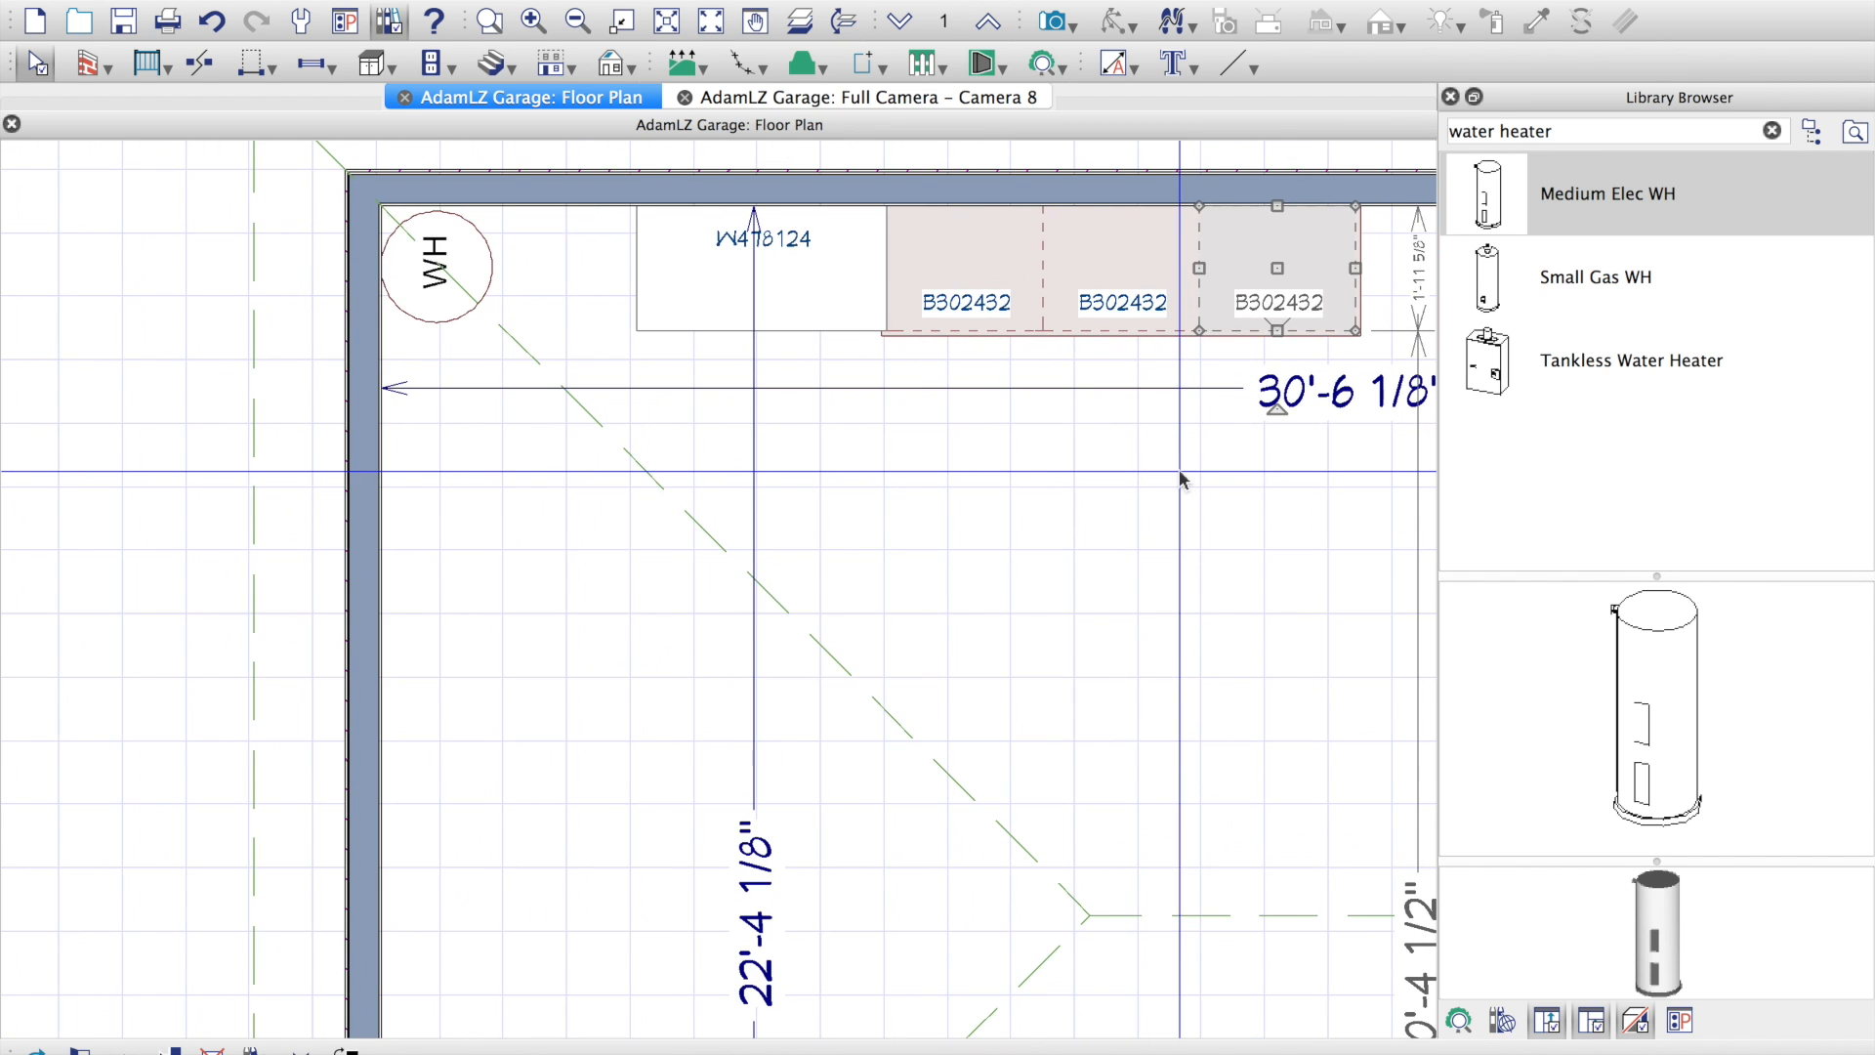
scroll(876, 485, down, 2)
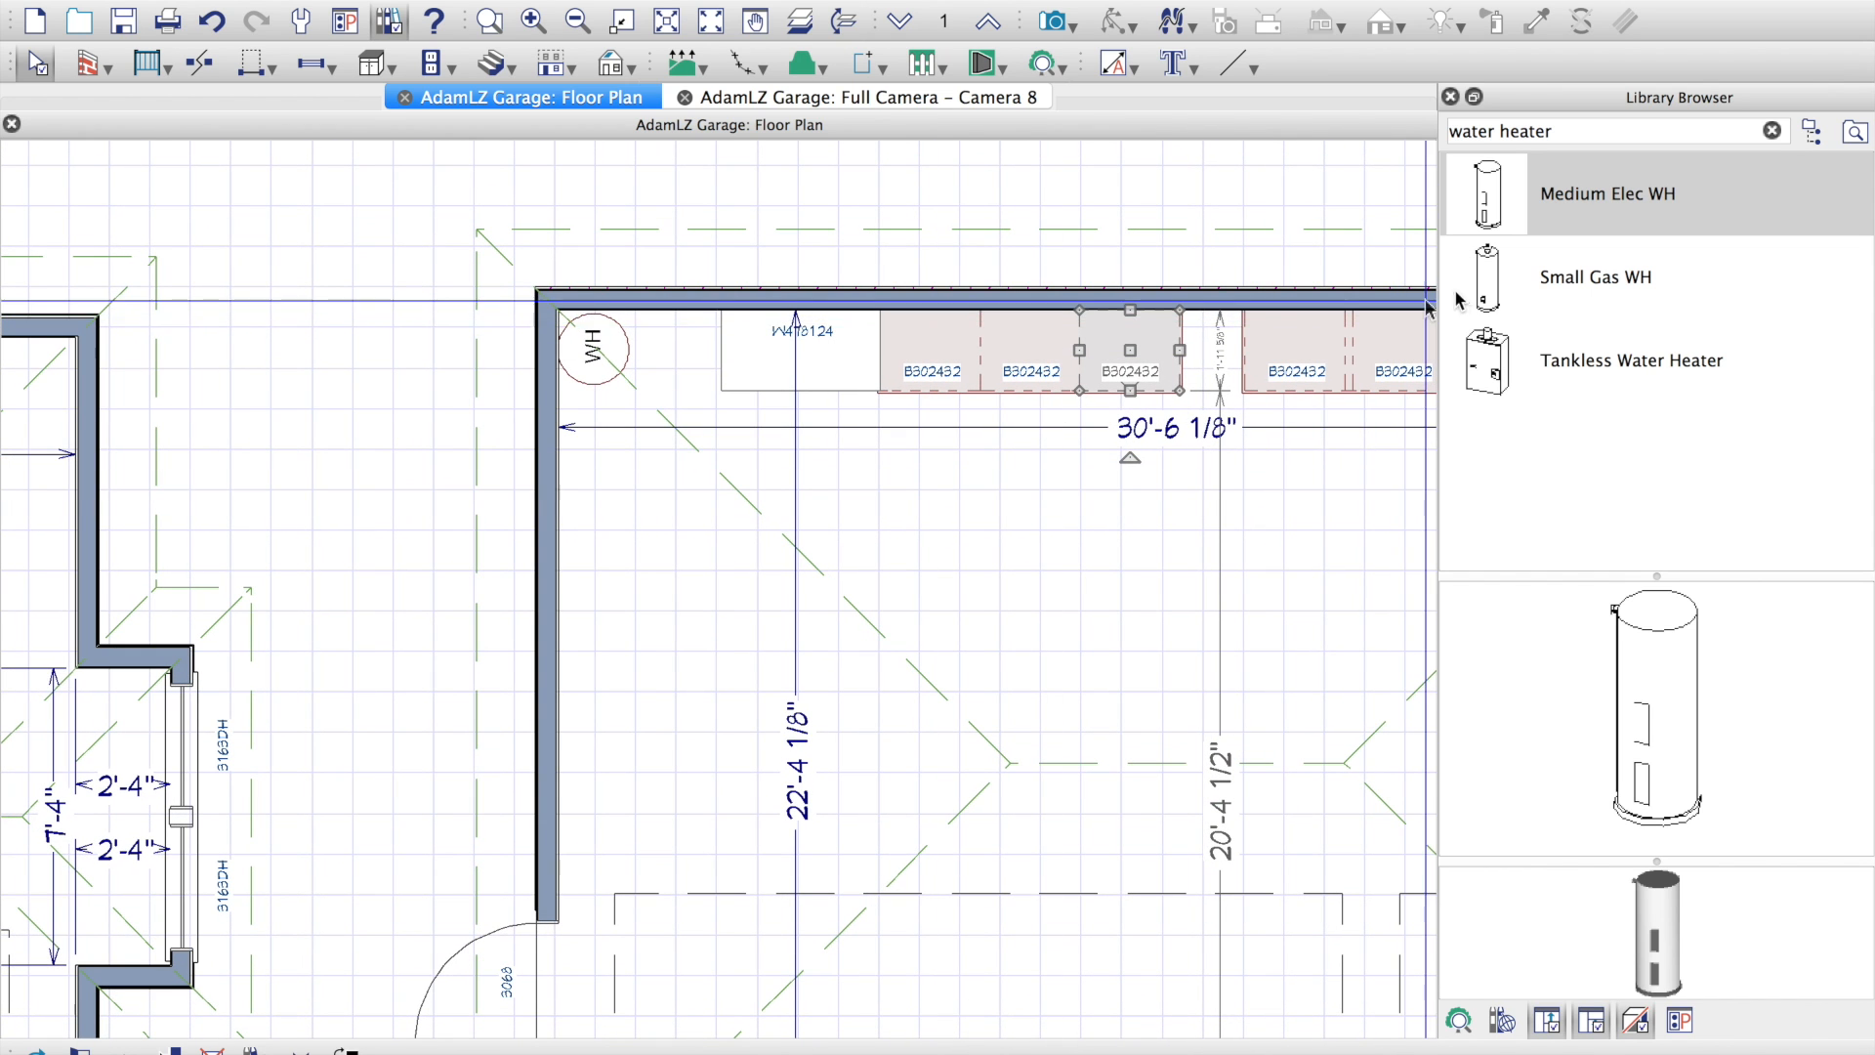
click(1311, 341)
drag(1296, 348, 1227, 350)
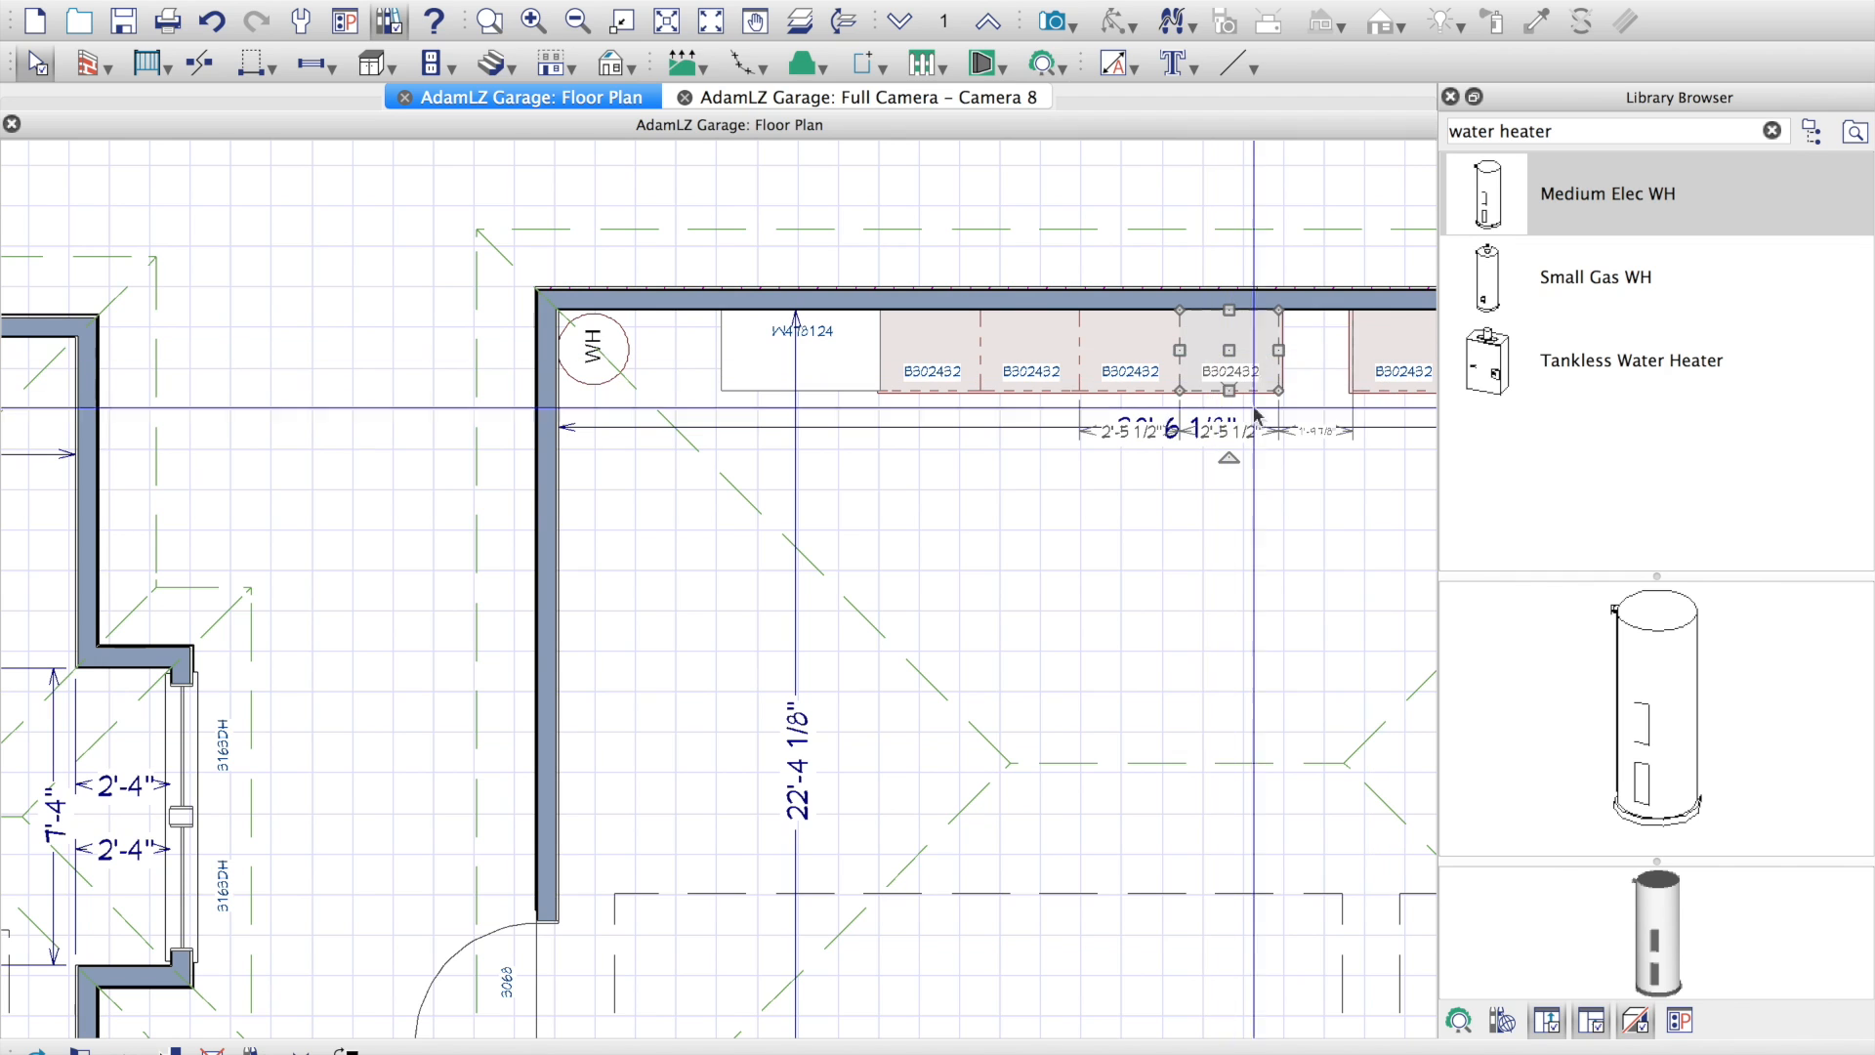
click(1382, 349)
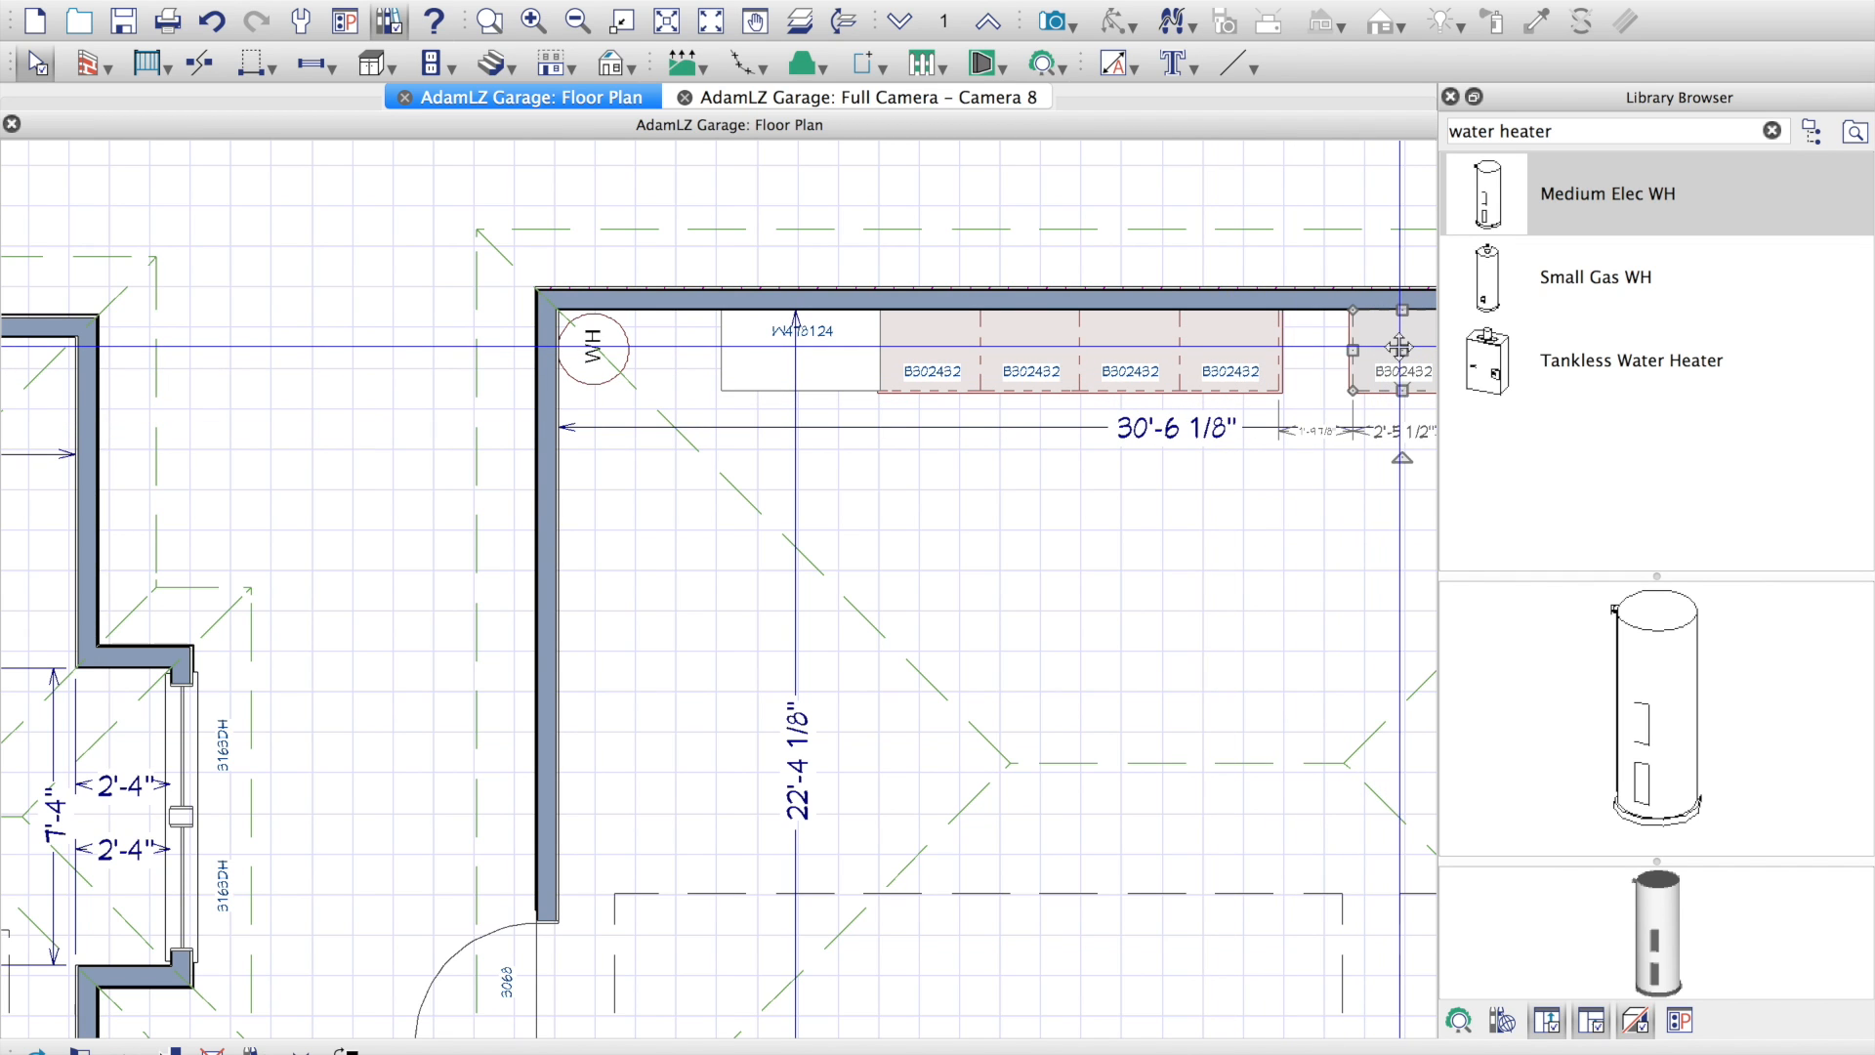
drag(1399, 347, 1334, 349)
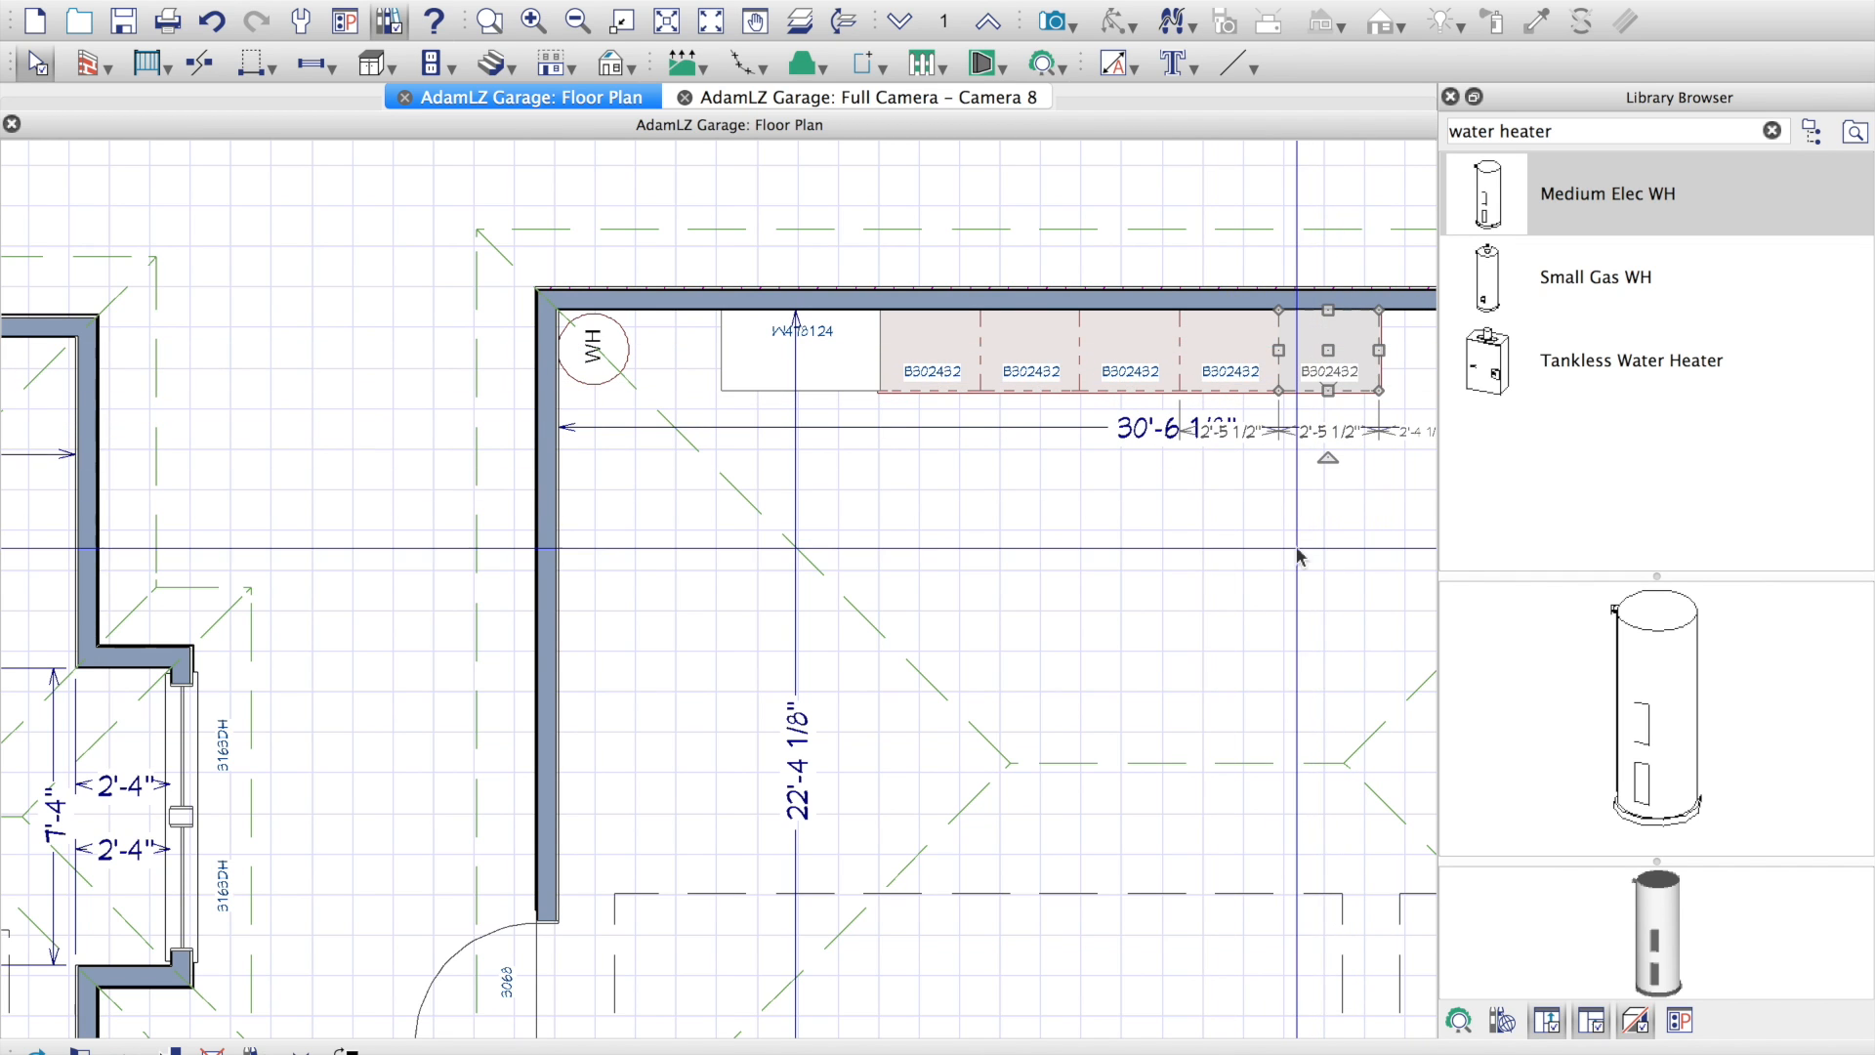
Step: Slide the sixth base cabinet along the back wall until it butts against the fifth one
scroll(1287, 620, down, 5)
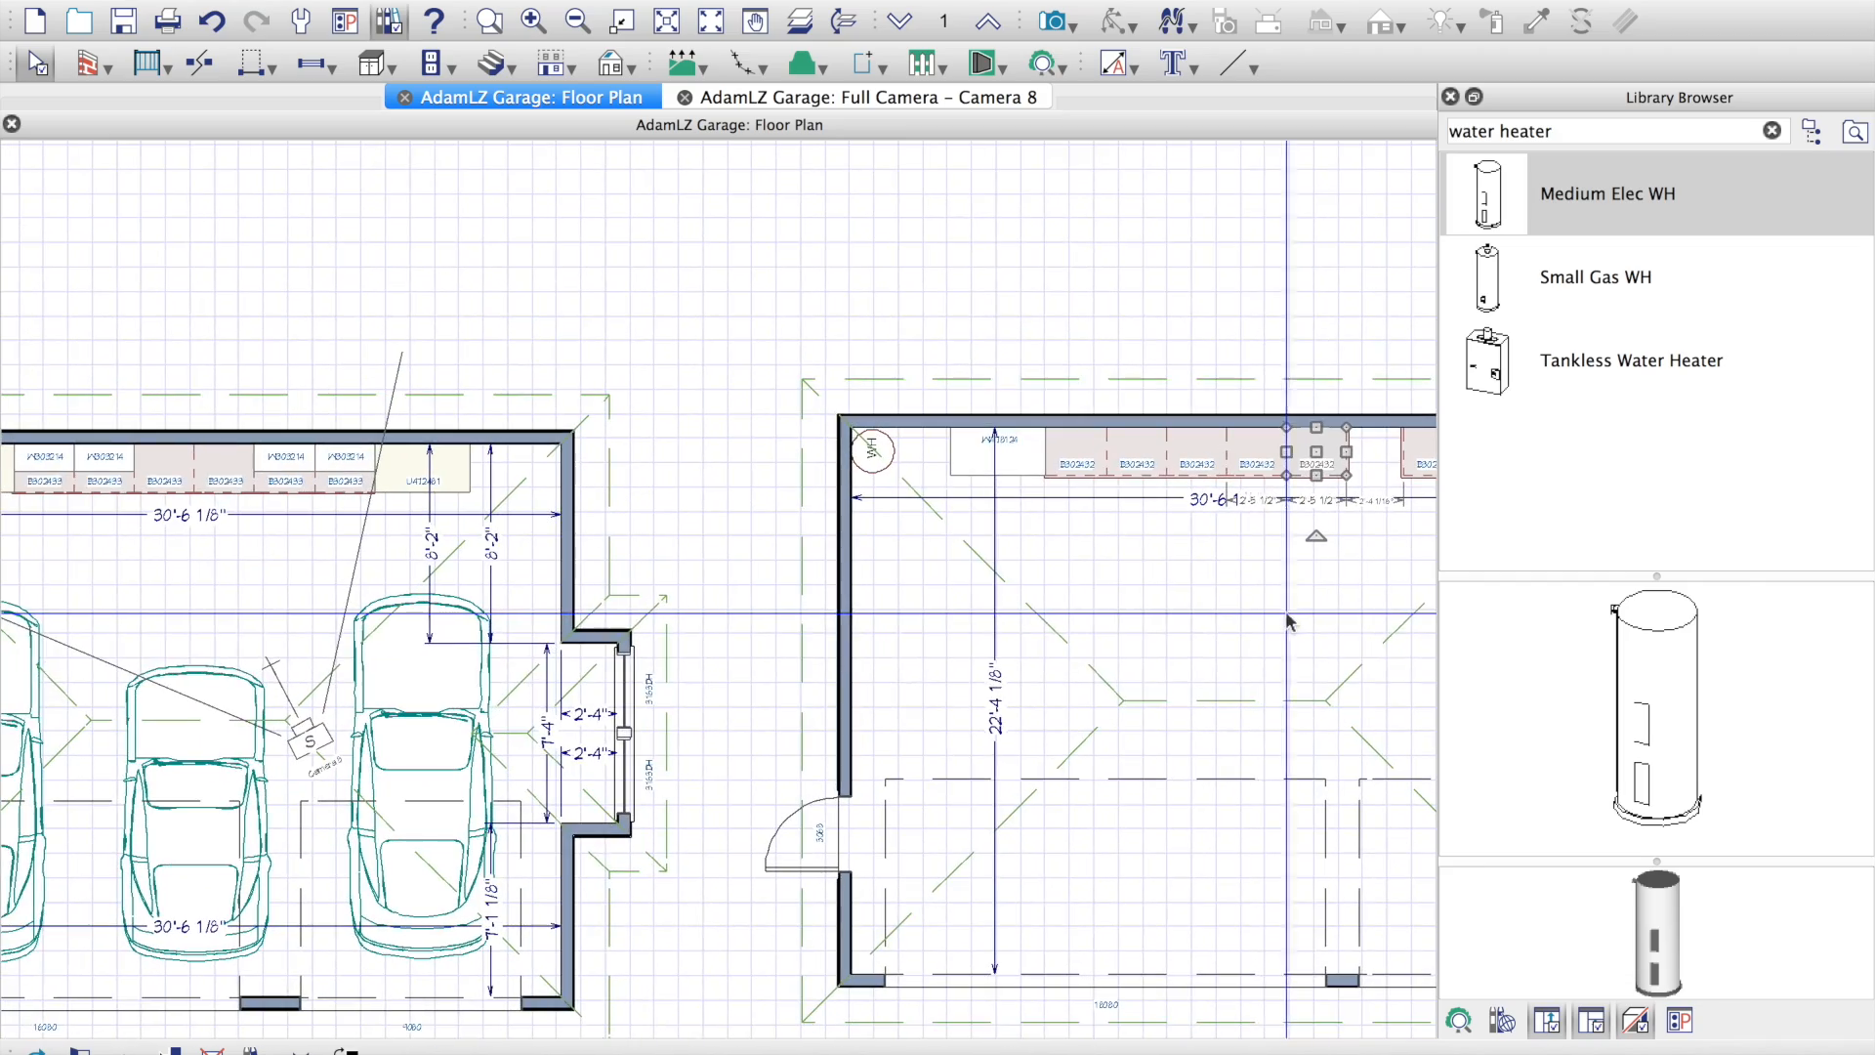
scroll(991, 689, down, 2)
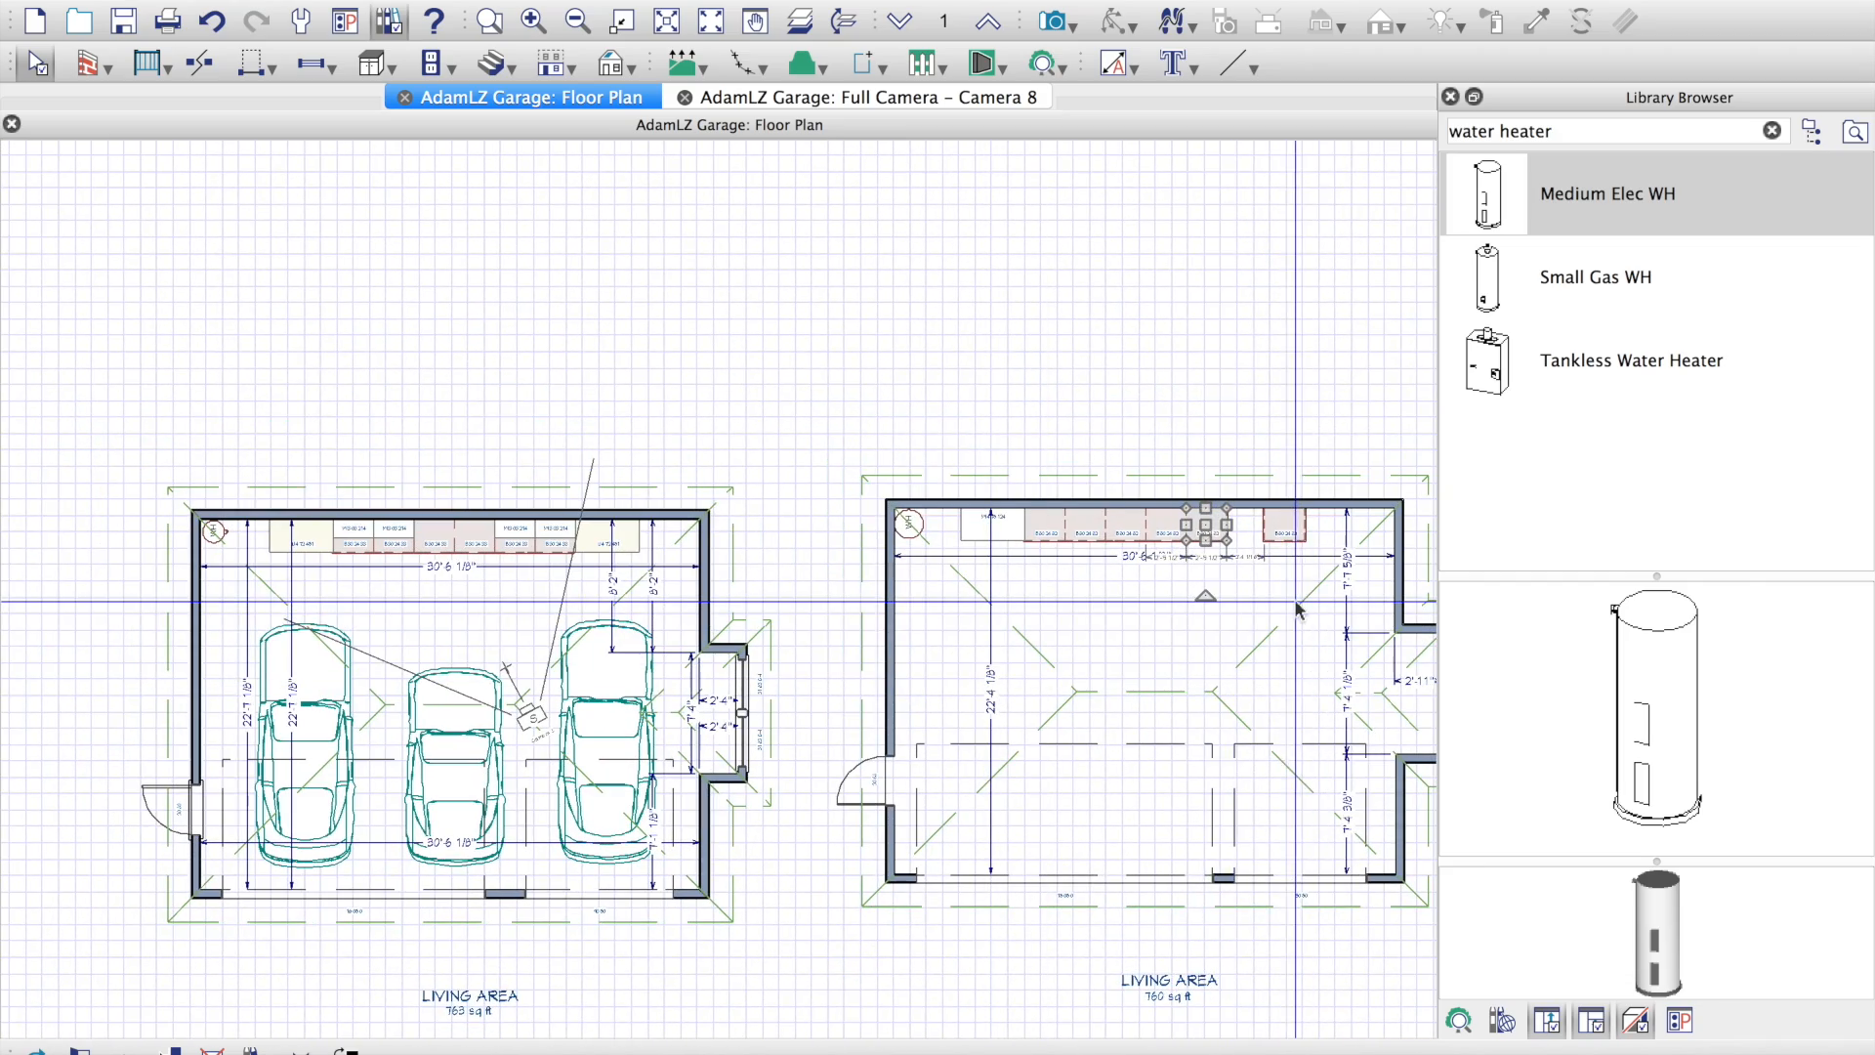
scroll(1297, 610, up, 5)
scroll(1297, 611, up, 1)
click(1279, 459)
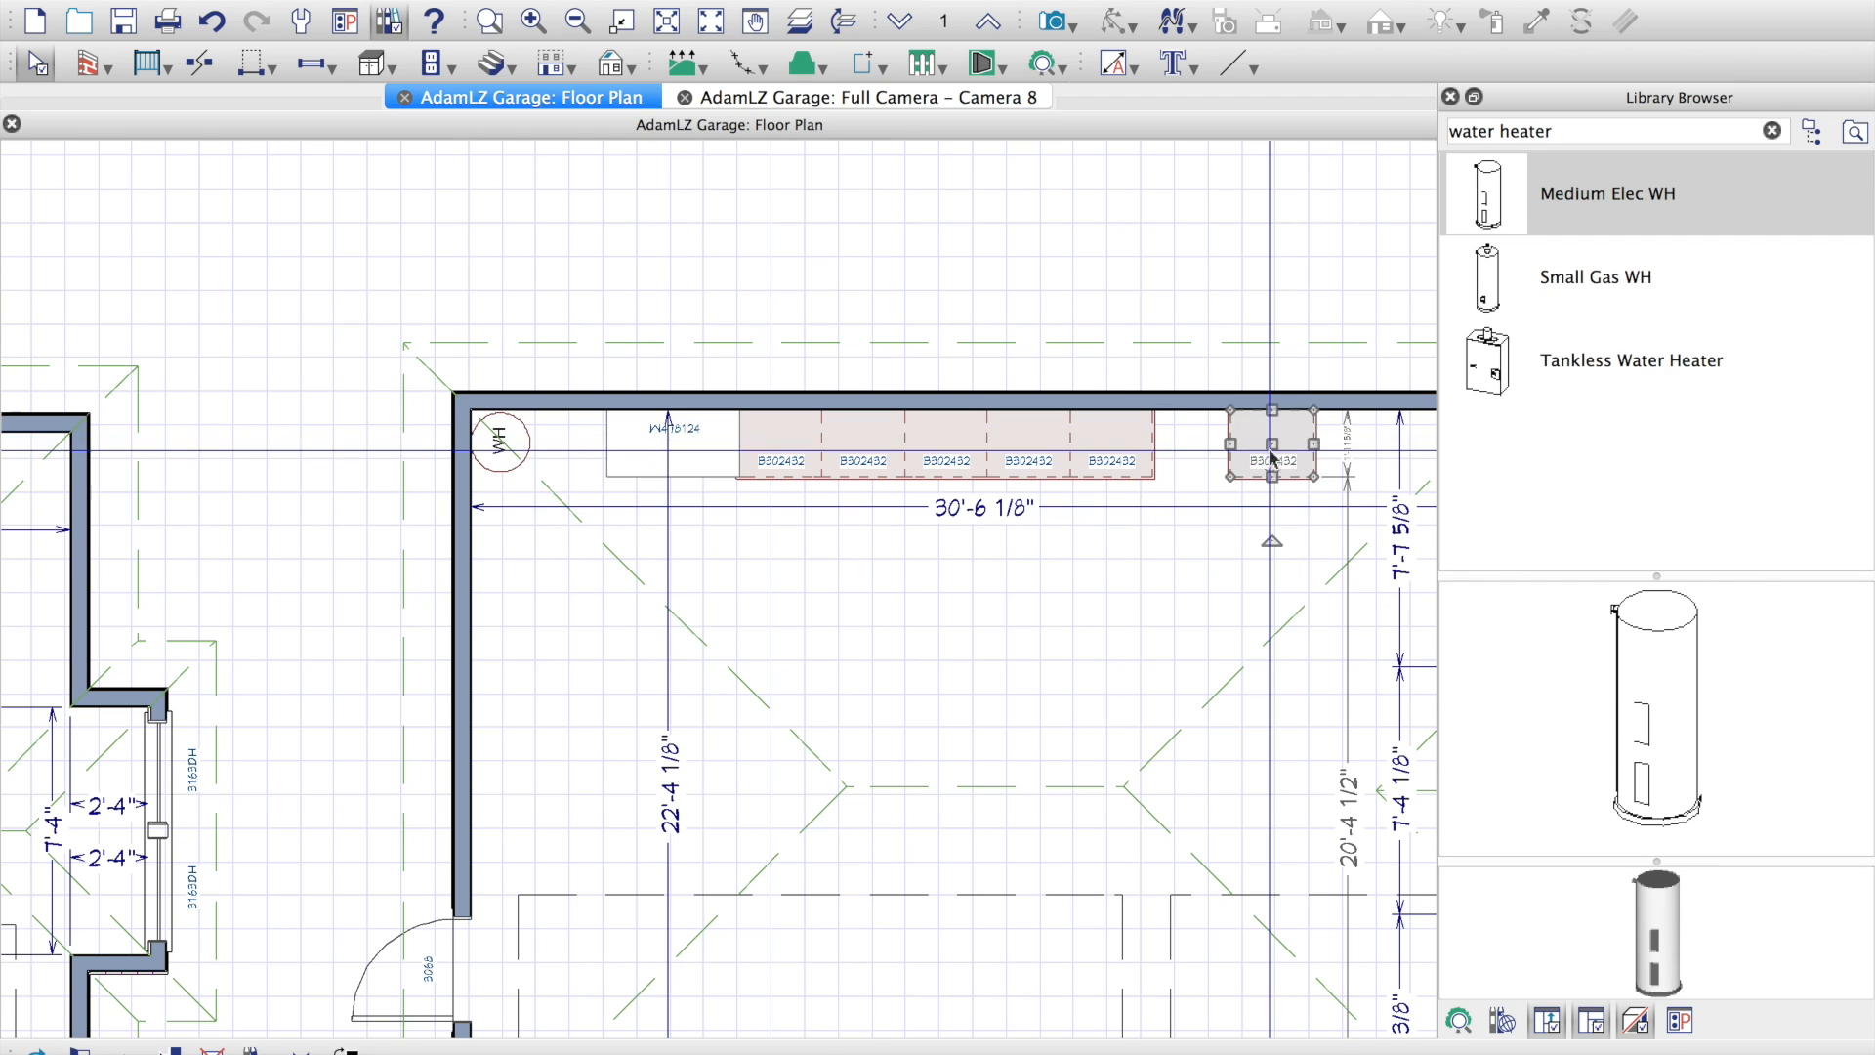
drag(1272, 444, 1191, 436)
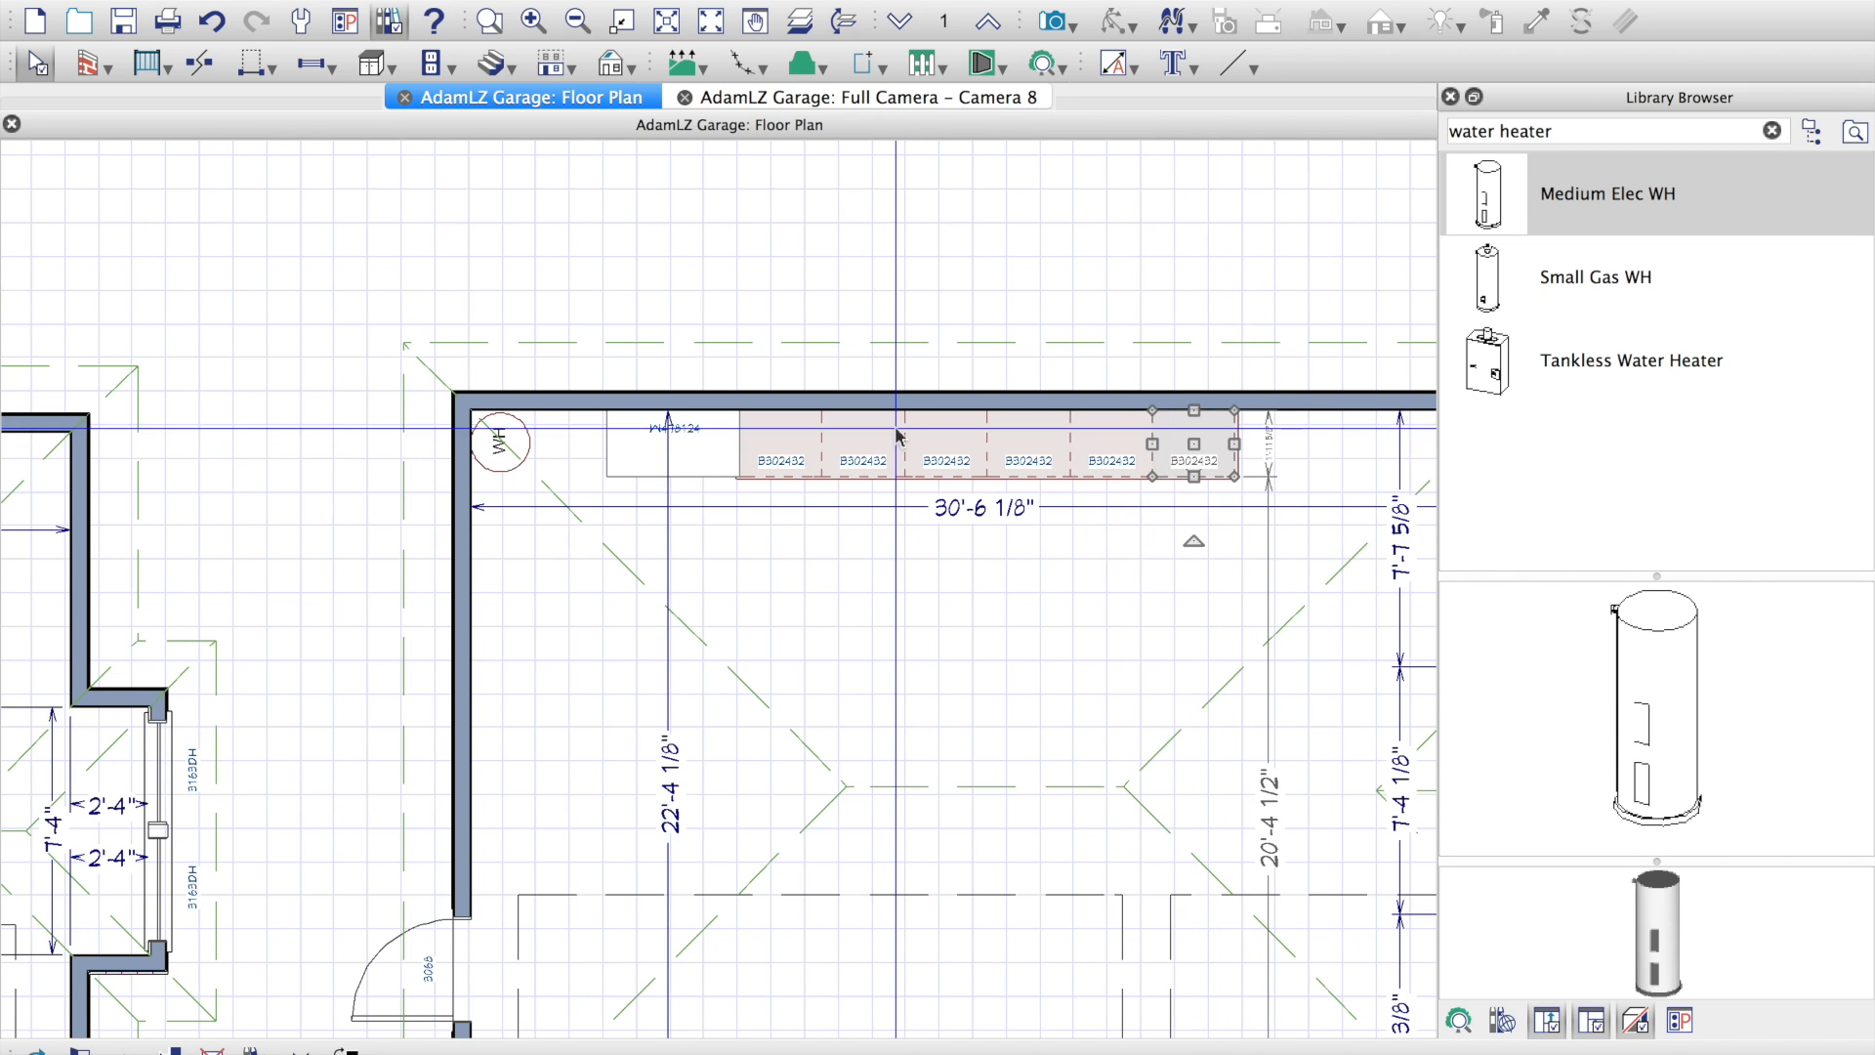
Step: Copy the tall cabinet beside the water heater and paste it against the far end of the base cabinet row
click(683, 440)
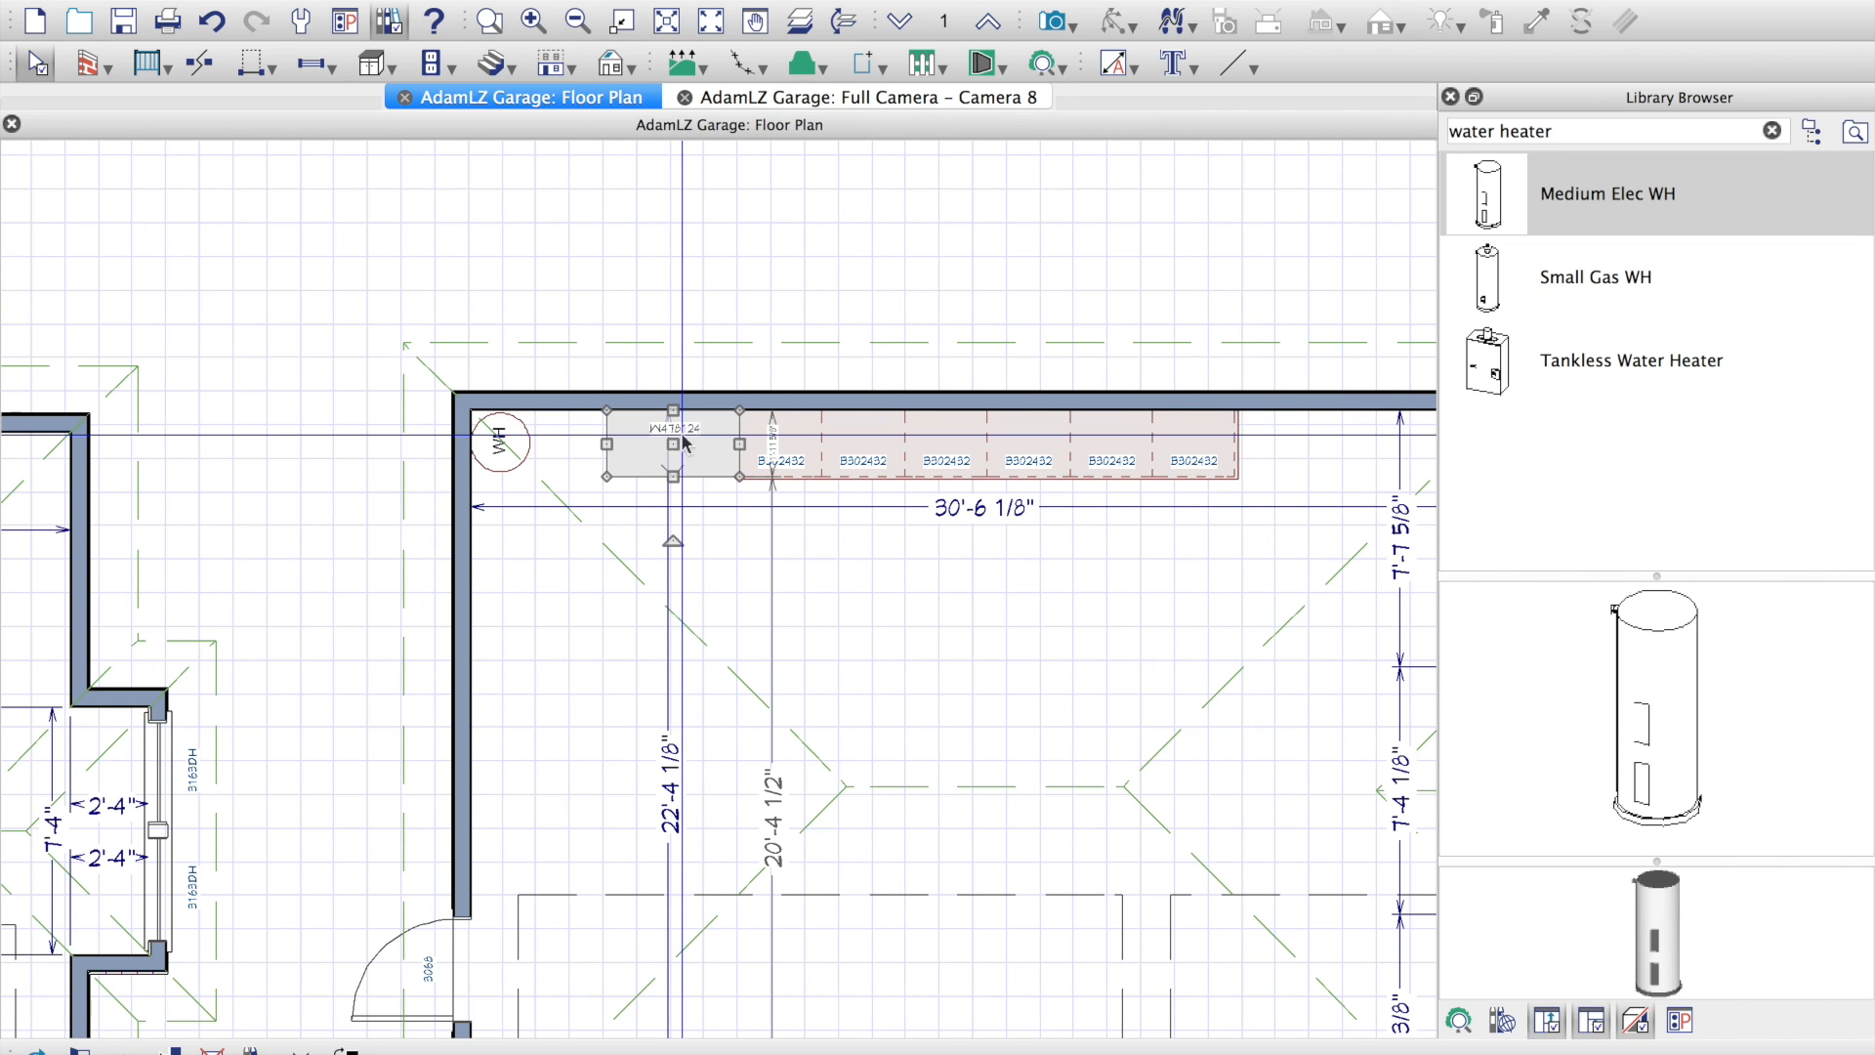
click(1306, 450)
key(super+v)
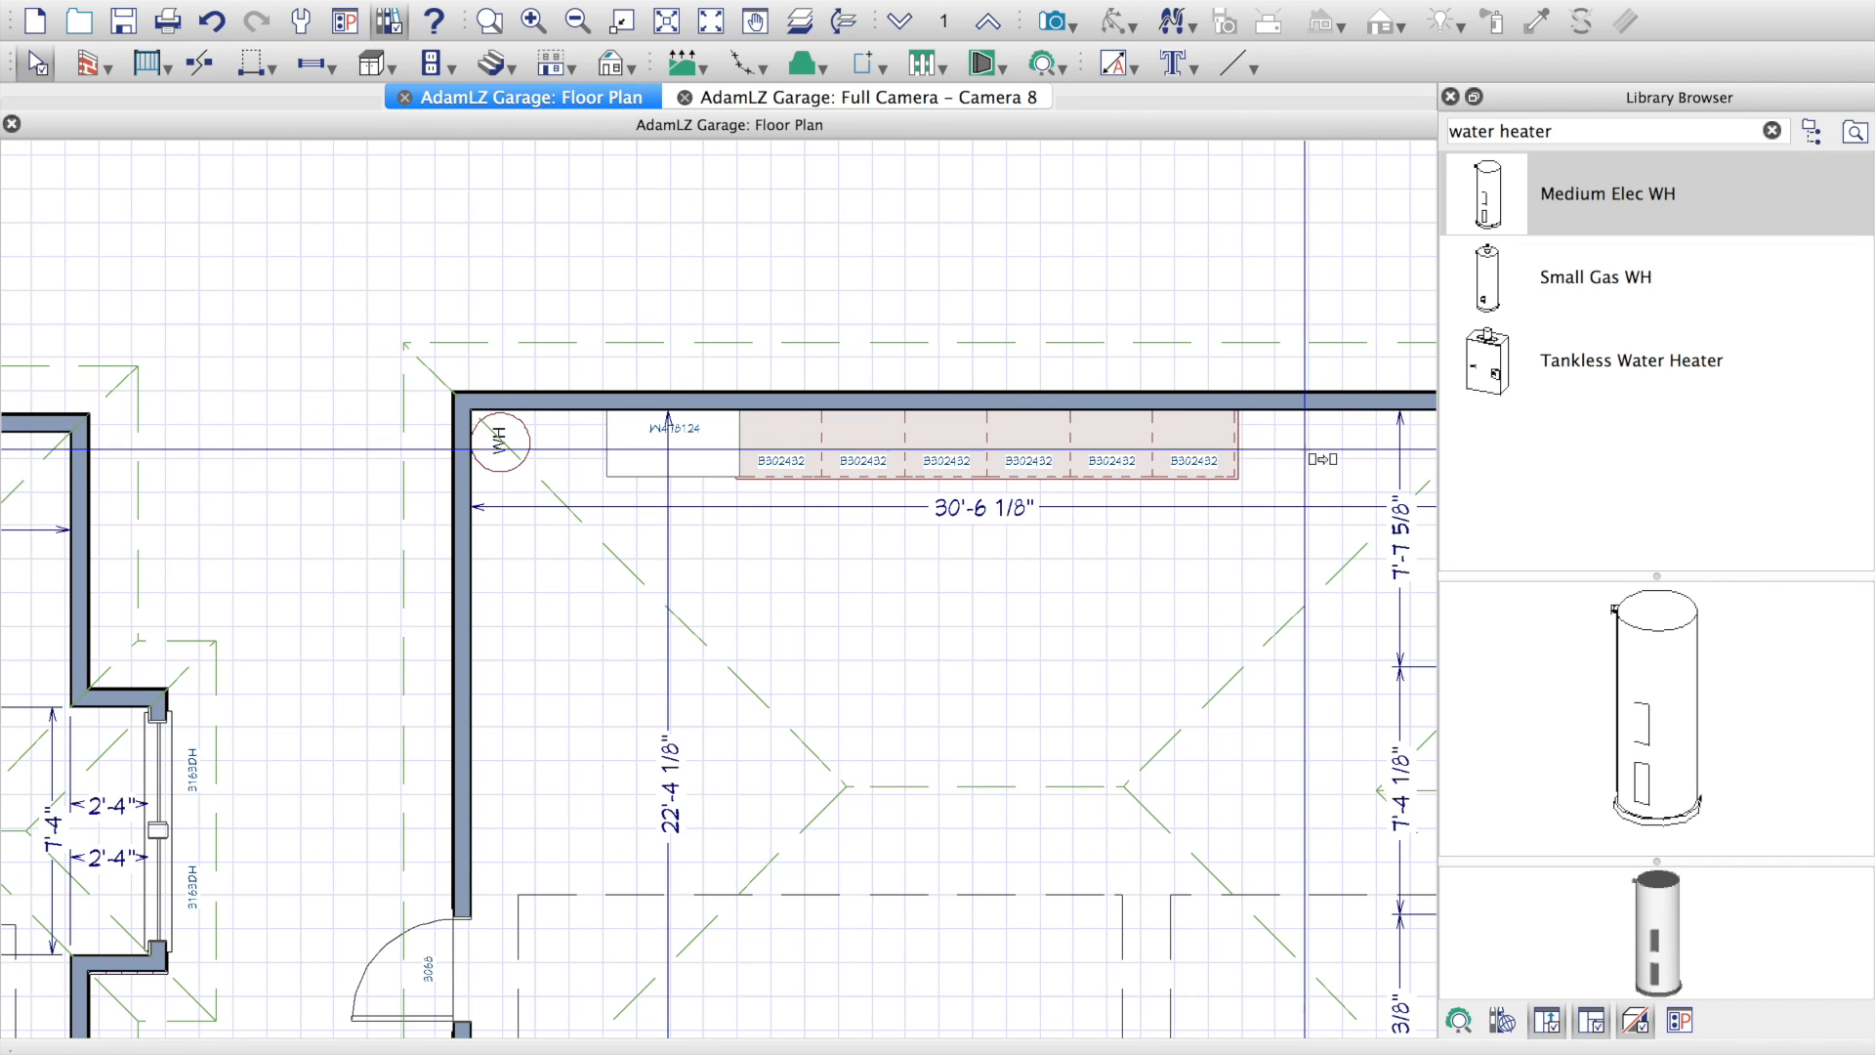
click(1303, 437)
click(1303, 436)
click(1218, 533)
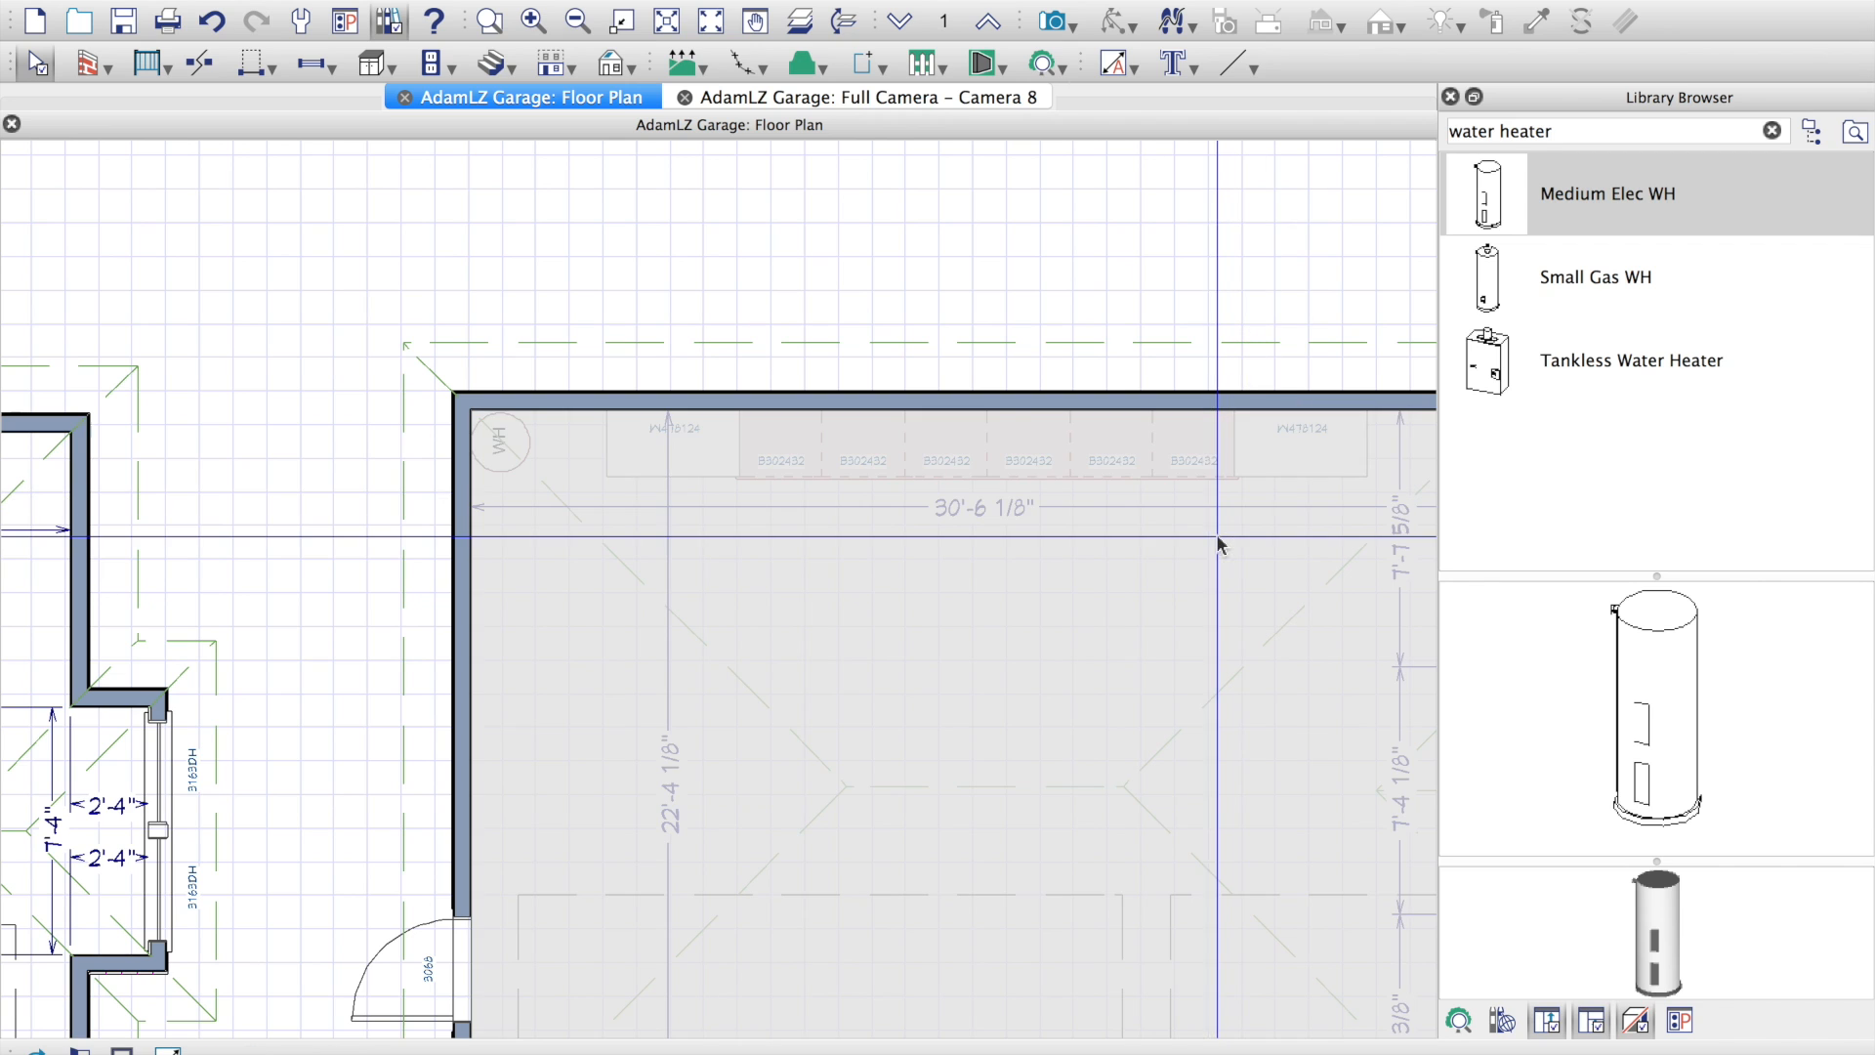
click(784, 451)
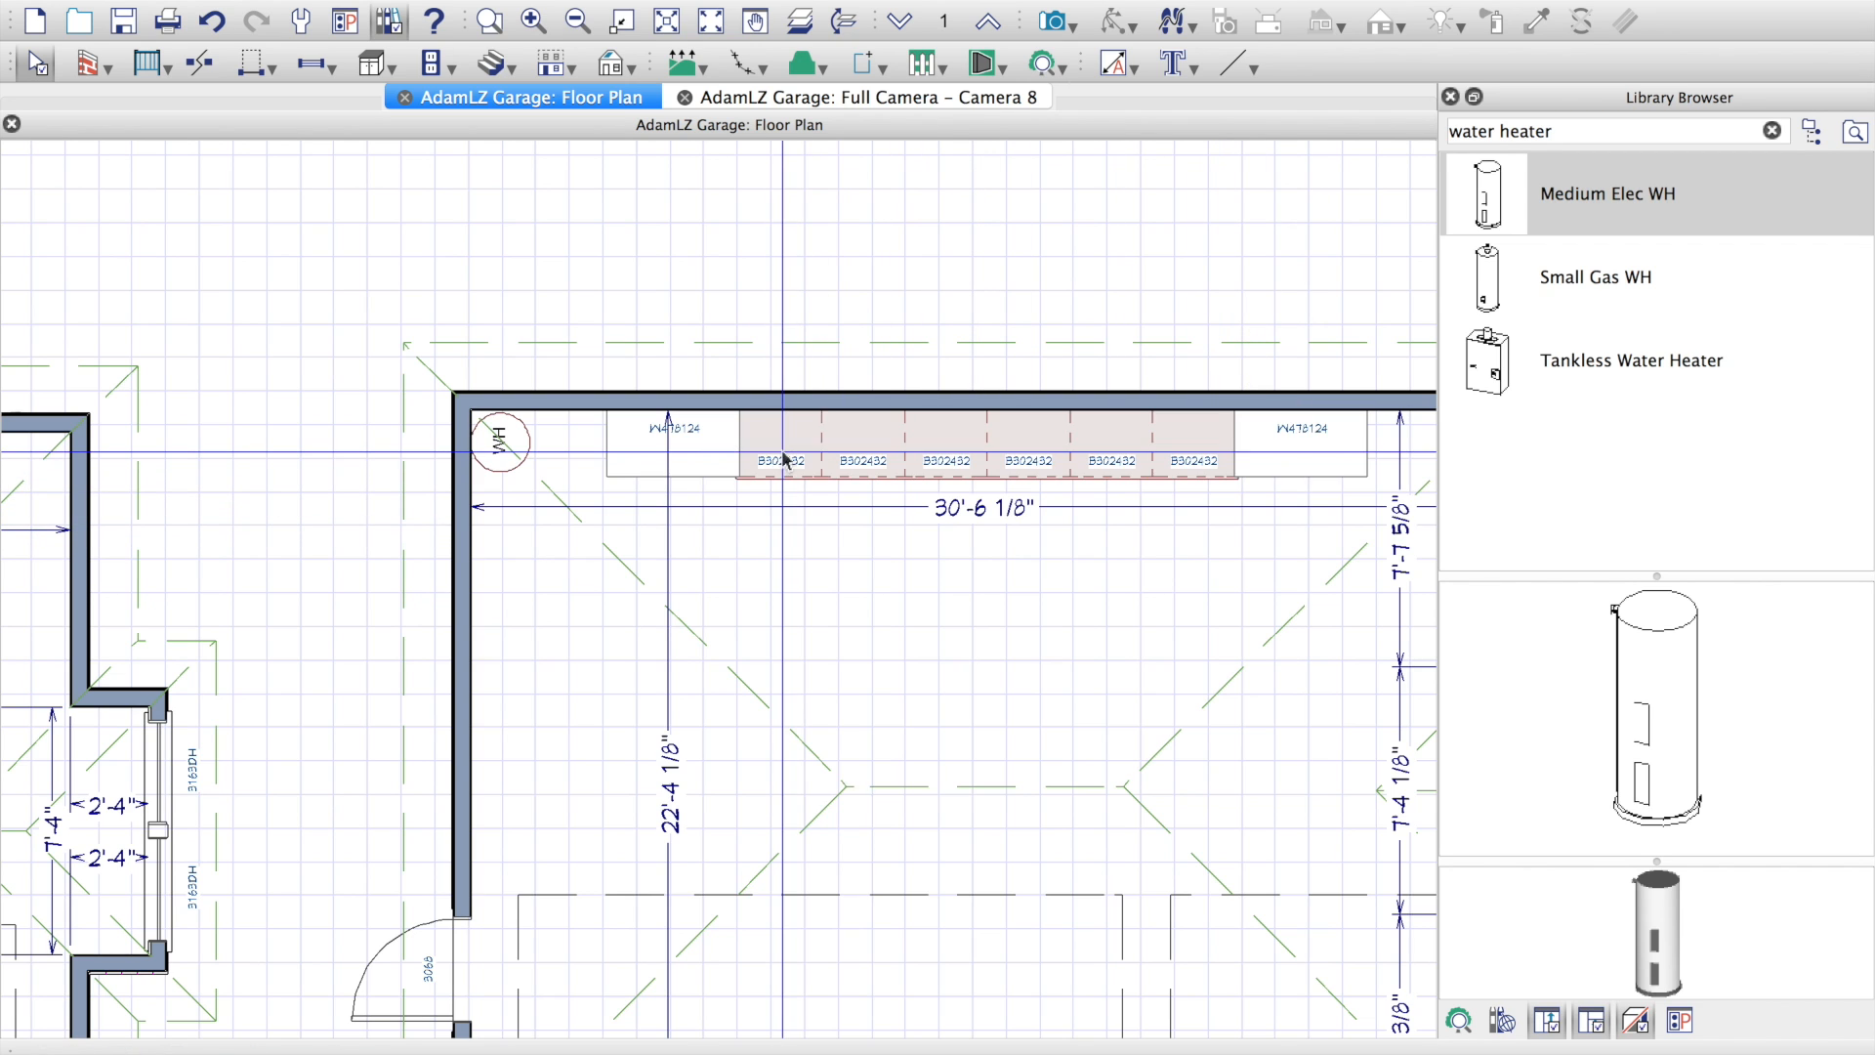
click(880, 448)
click(880, 454)
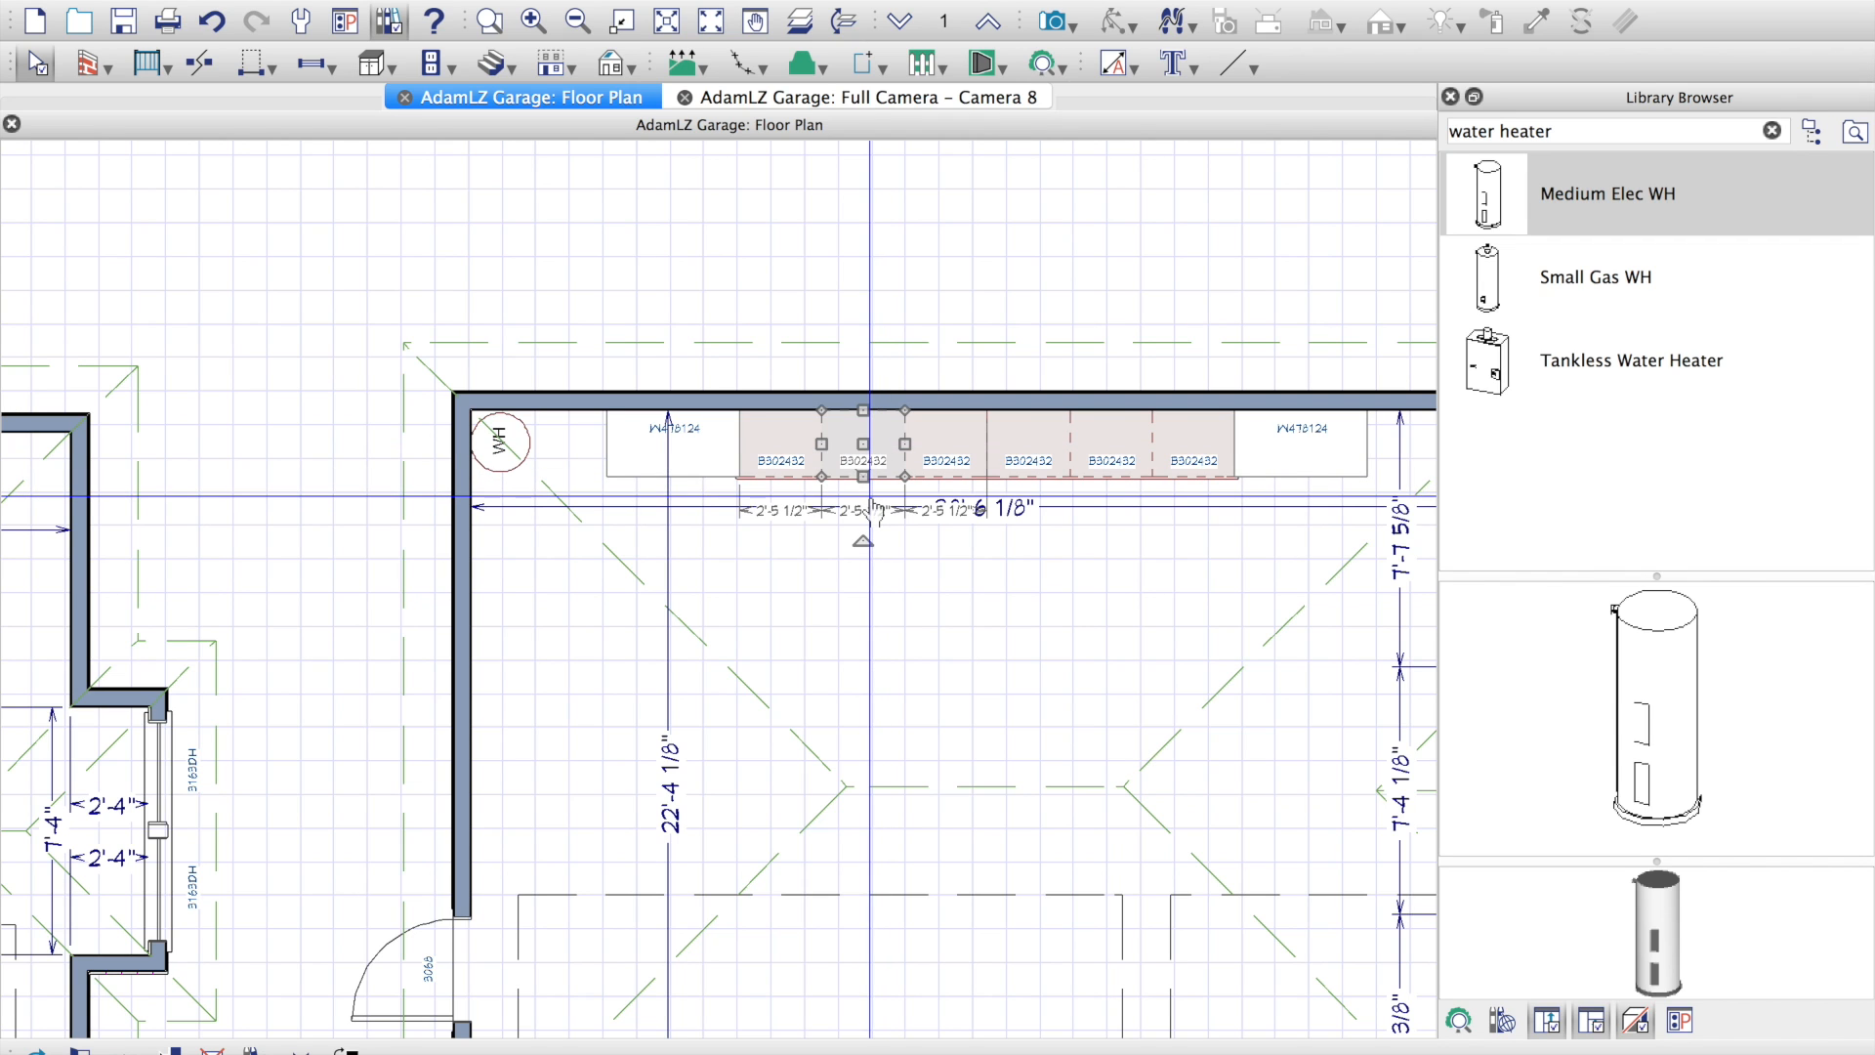
click(863, 538)
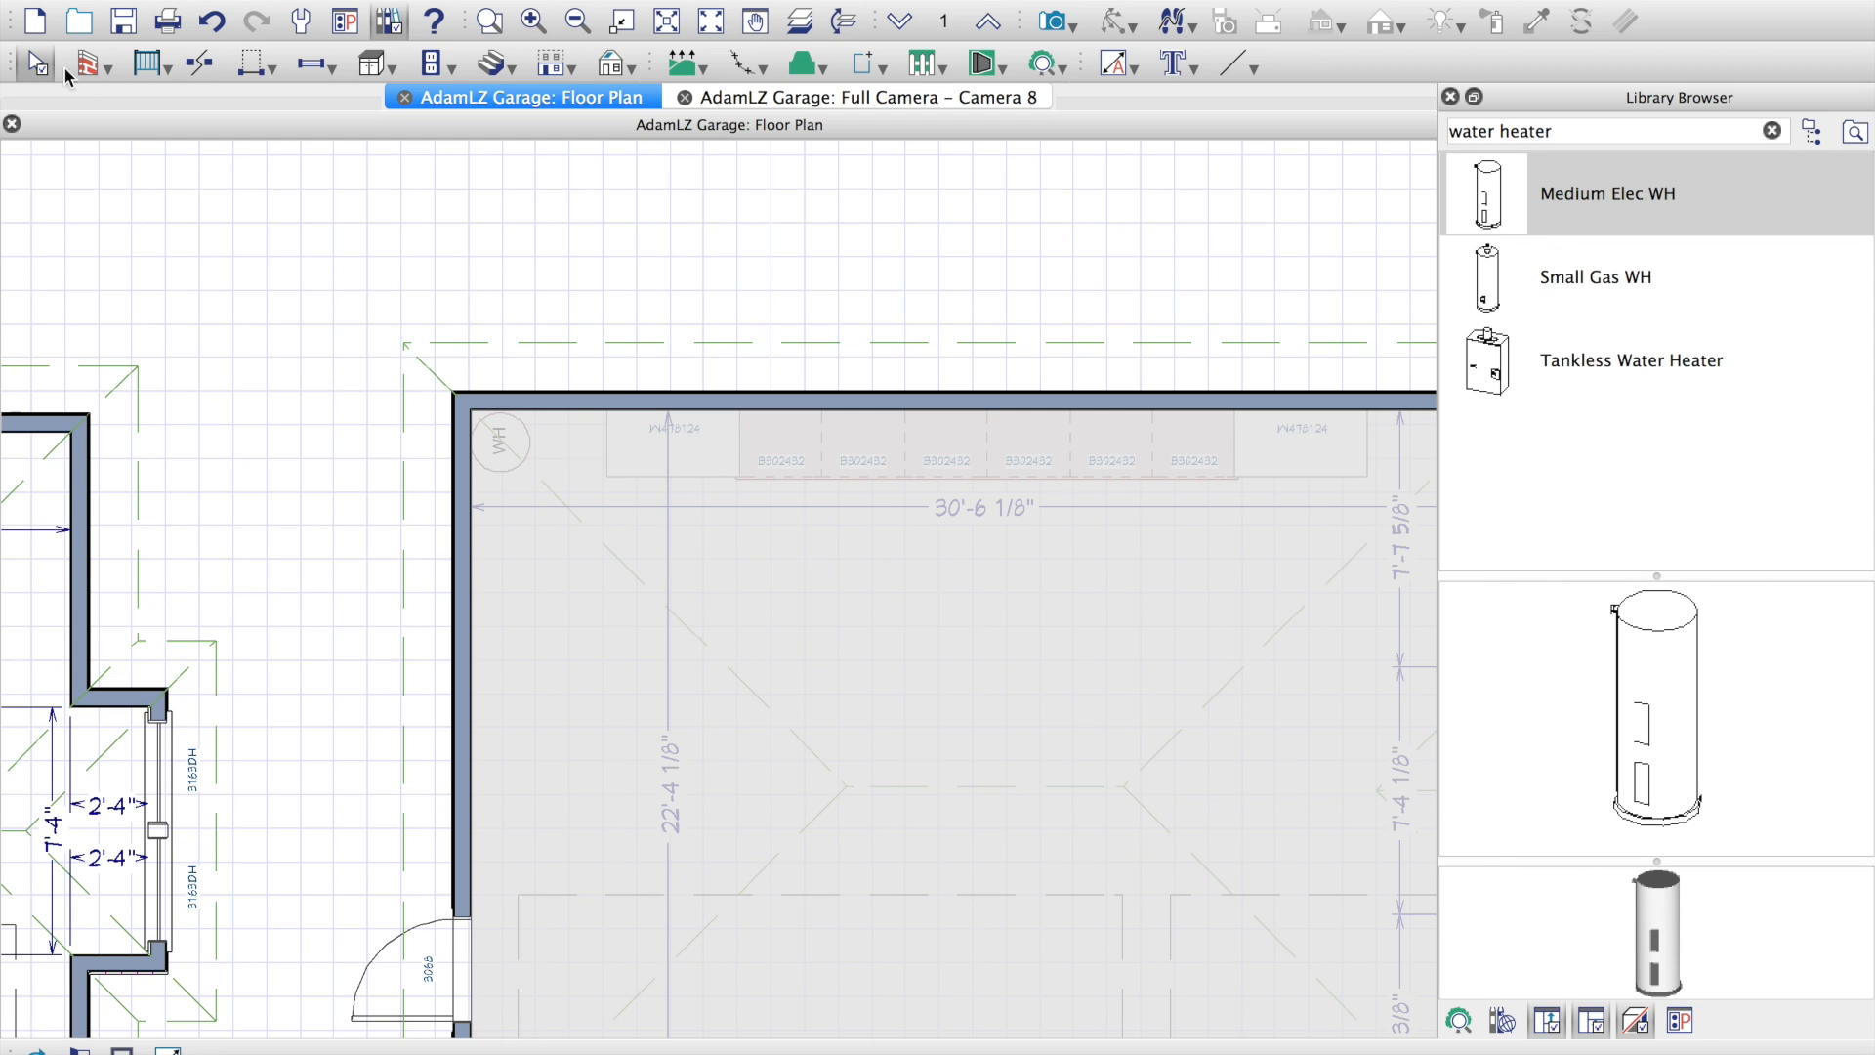
click(41, 65)
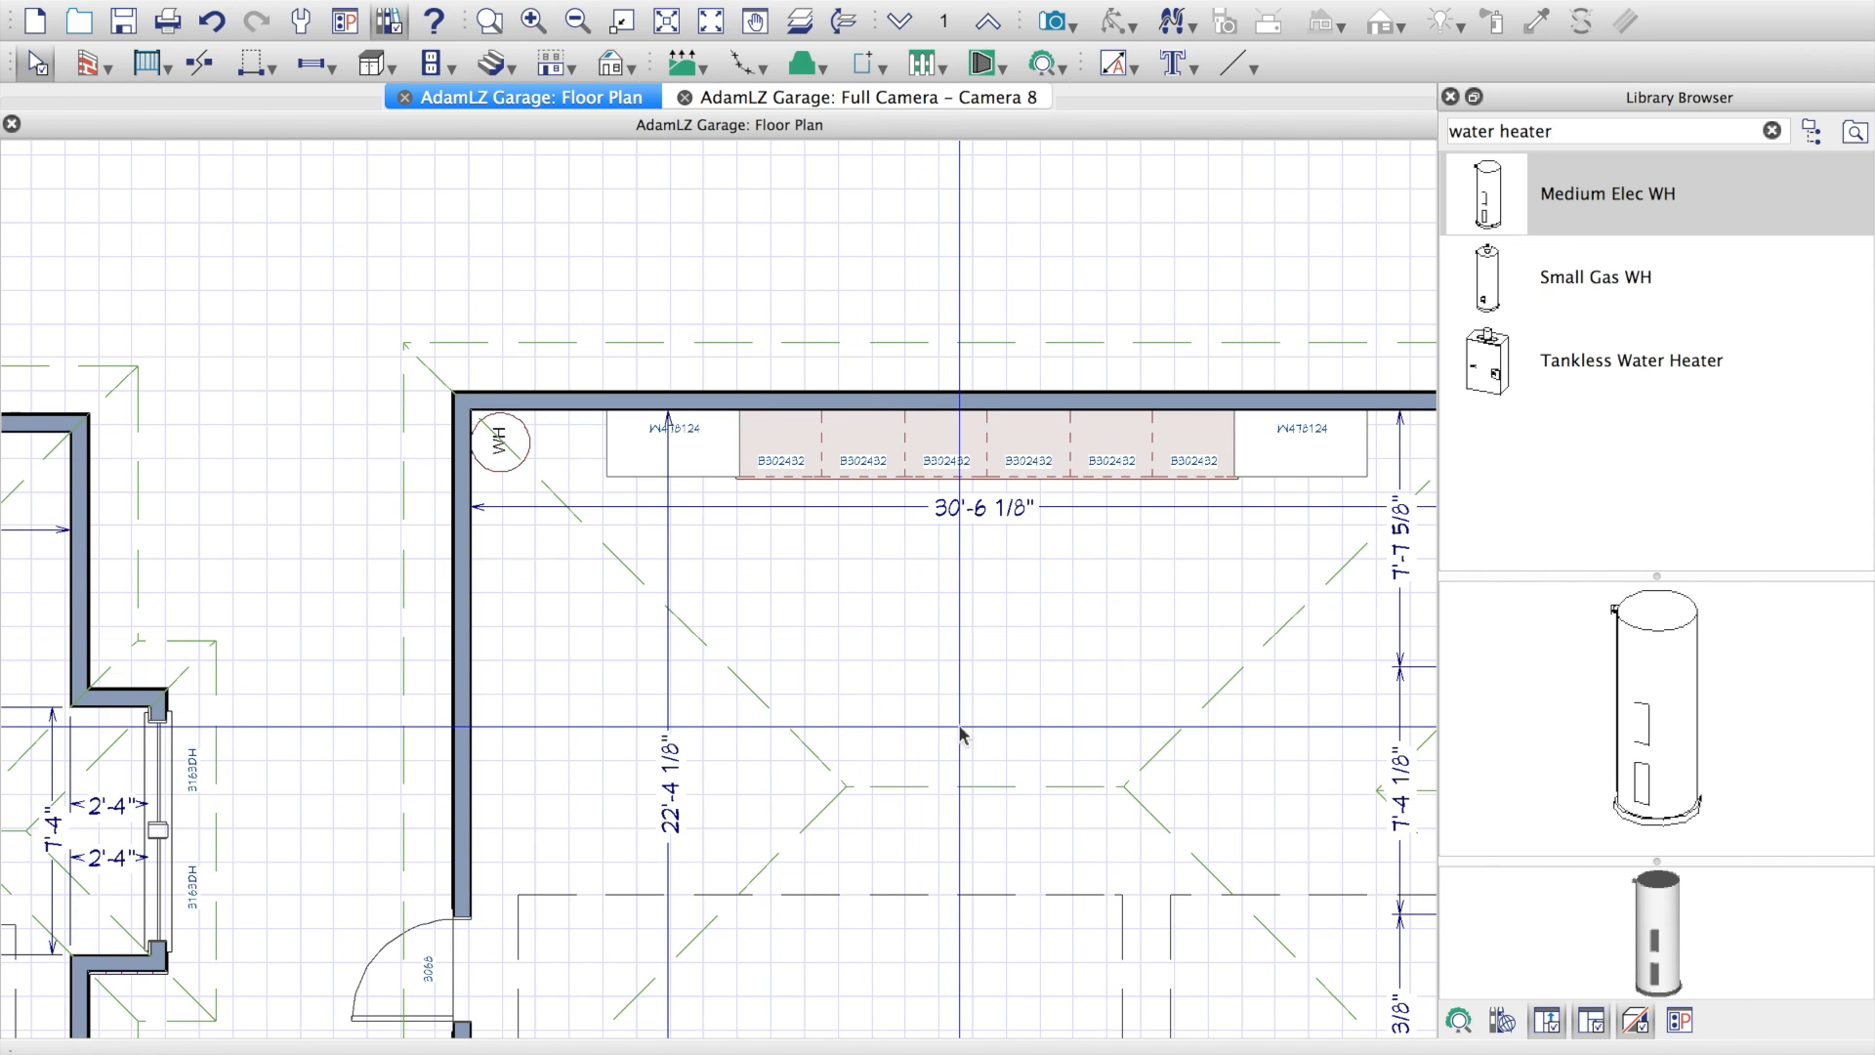
Step: Inspect the whole cabinet run in a new full camera view, and close both open camera views
click(1053, 21)
click(1016, 733)
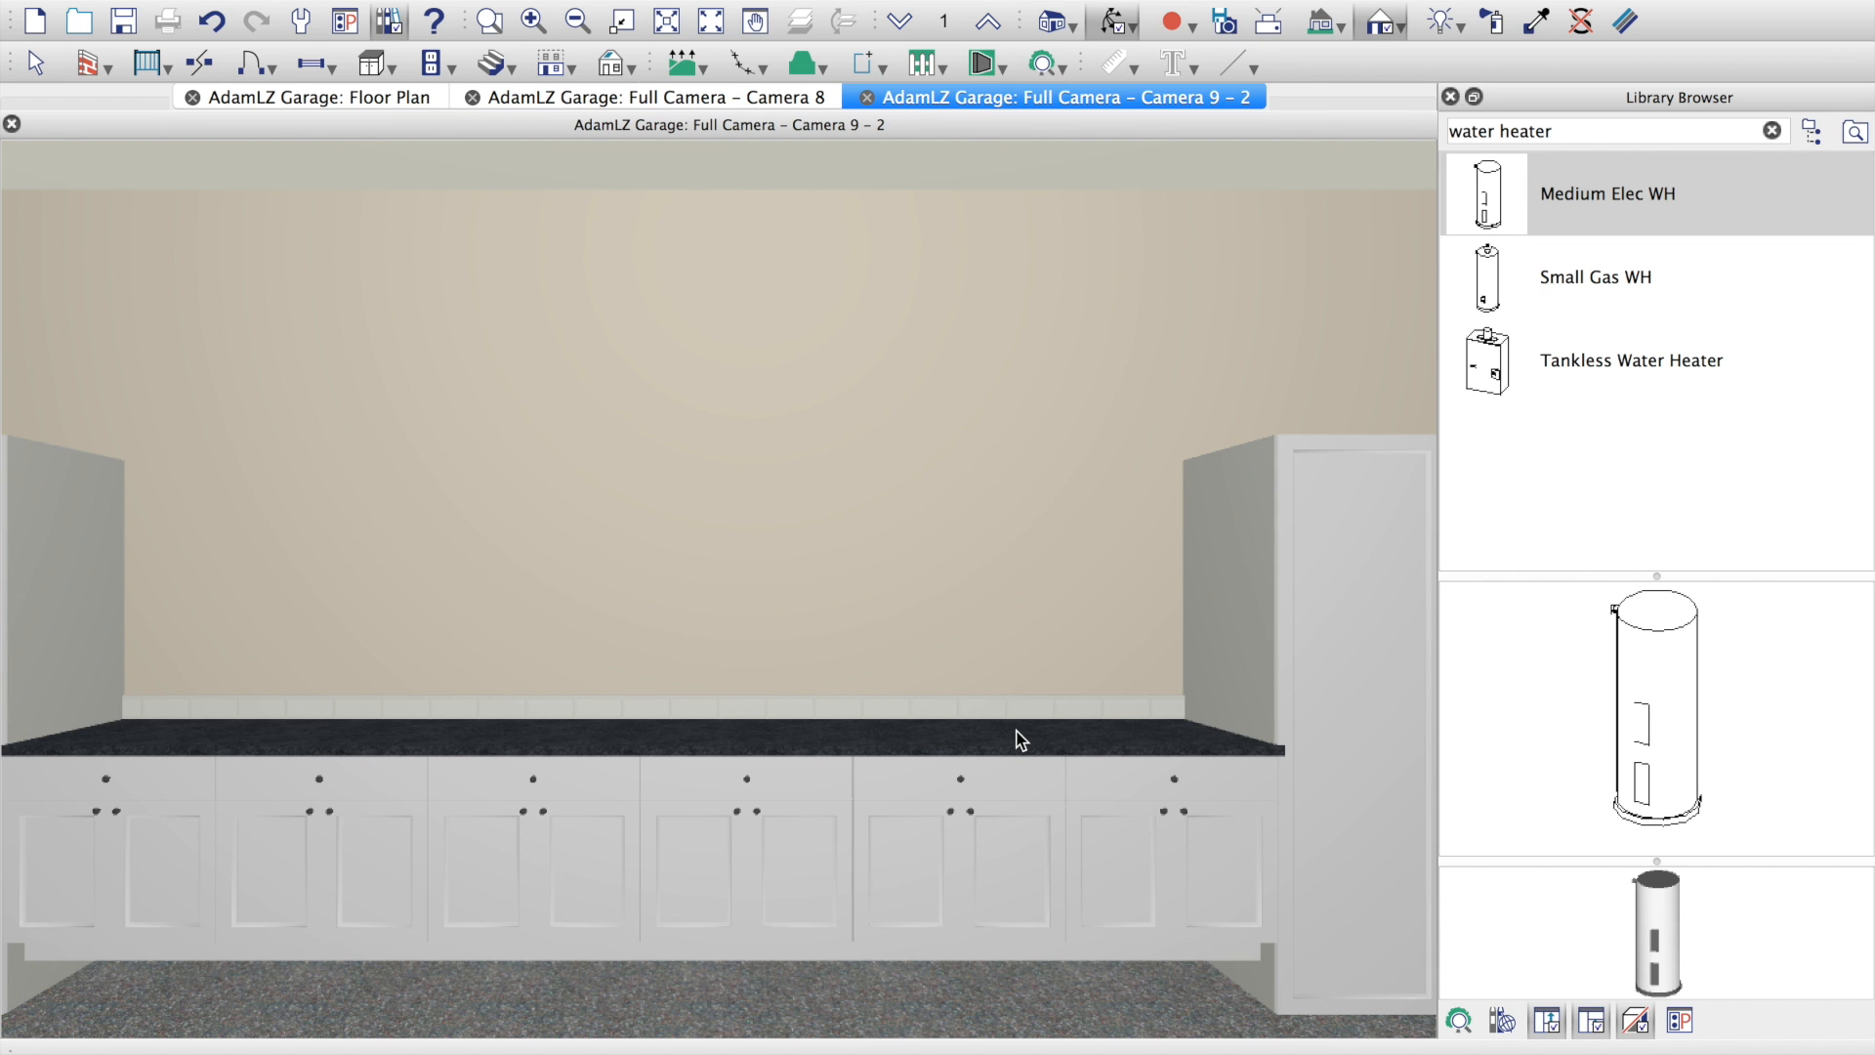
scroll(759, 788, down, 6)
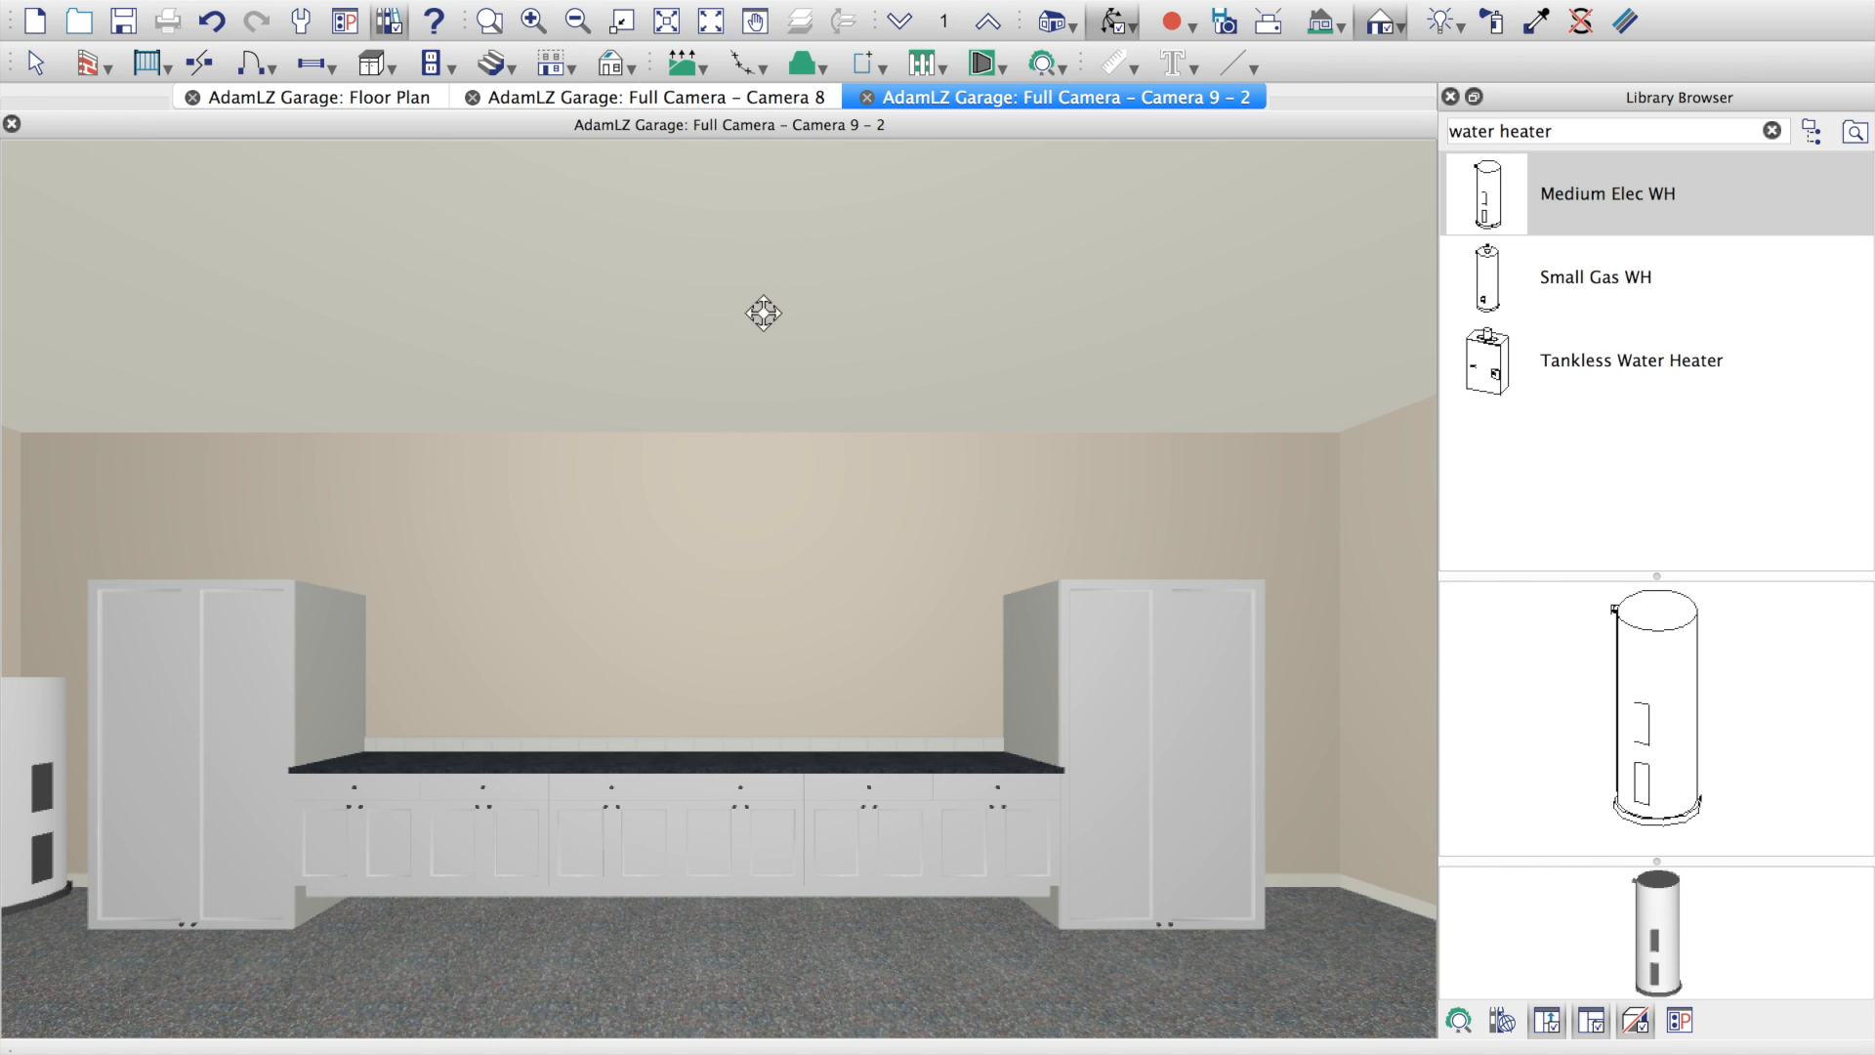
click(865, 97)
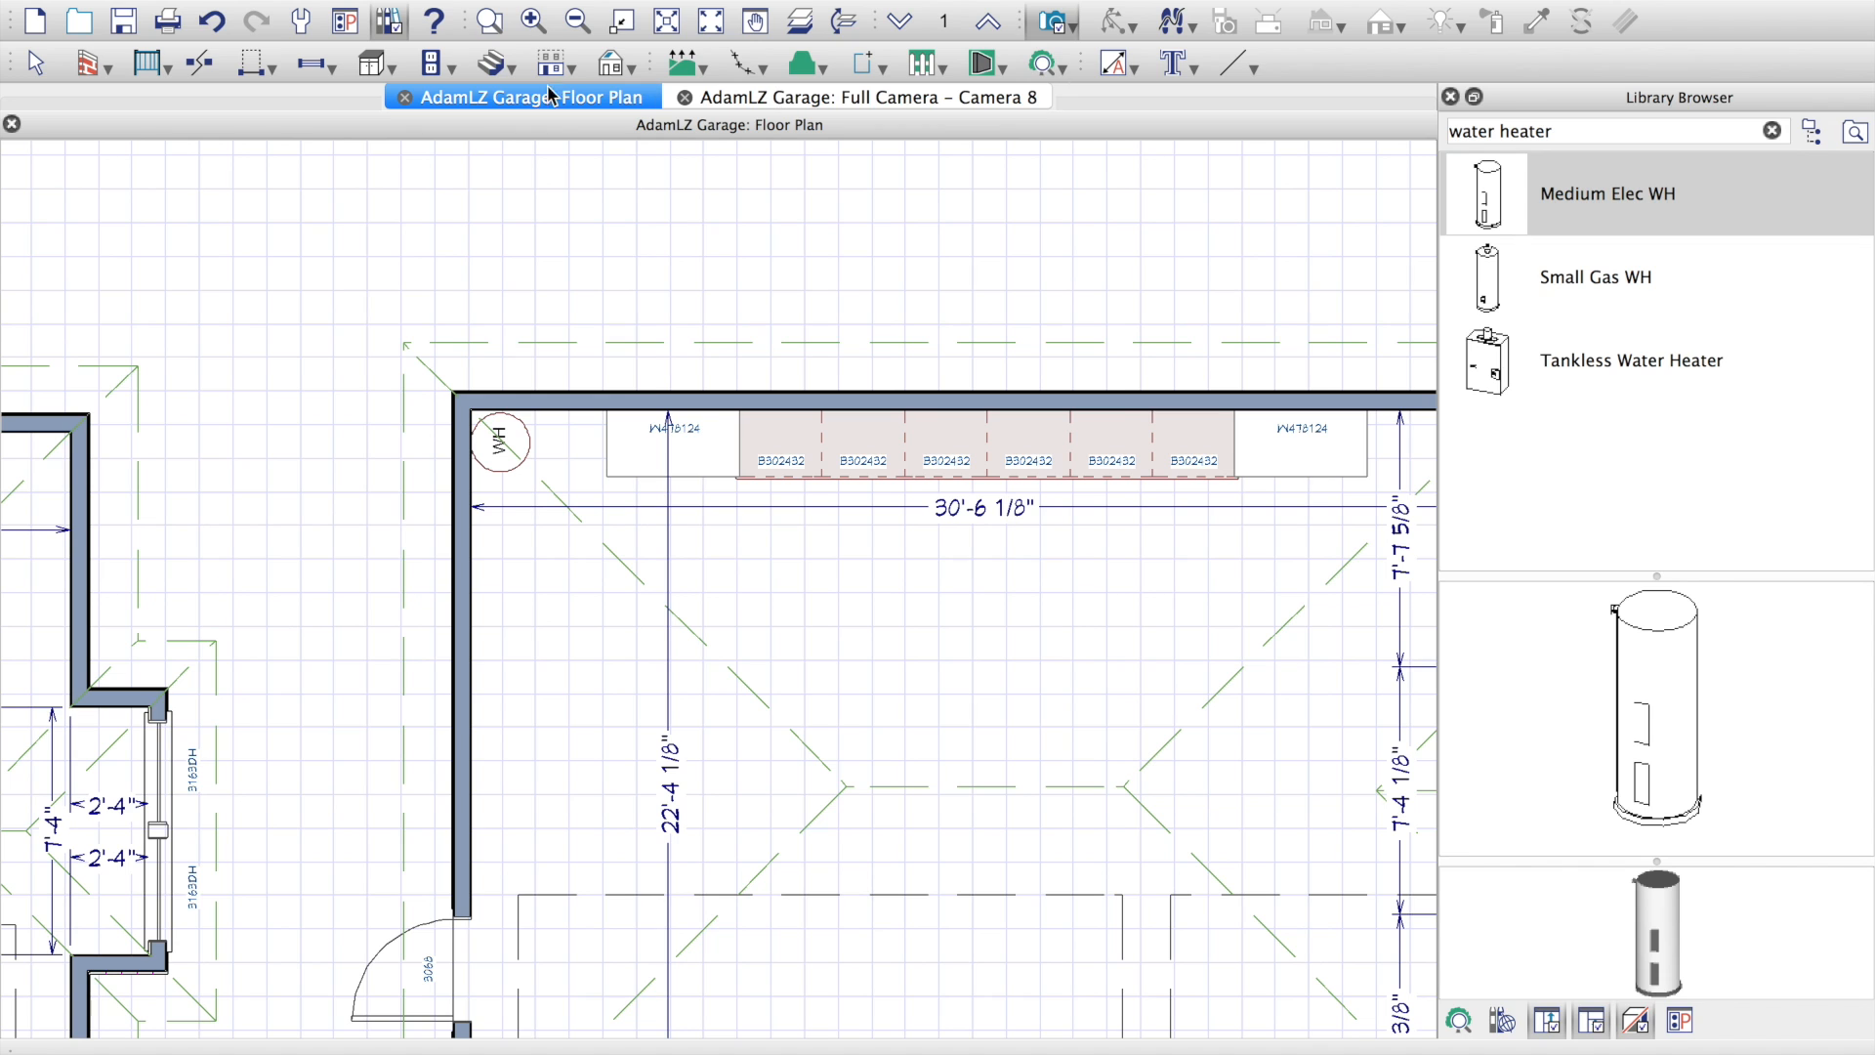
click(685, 97)
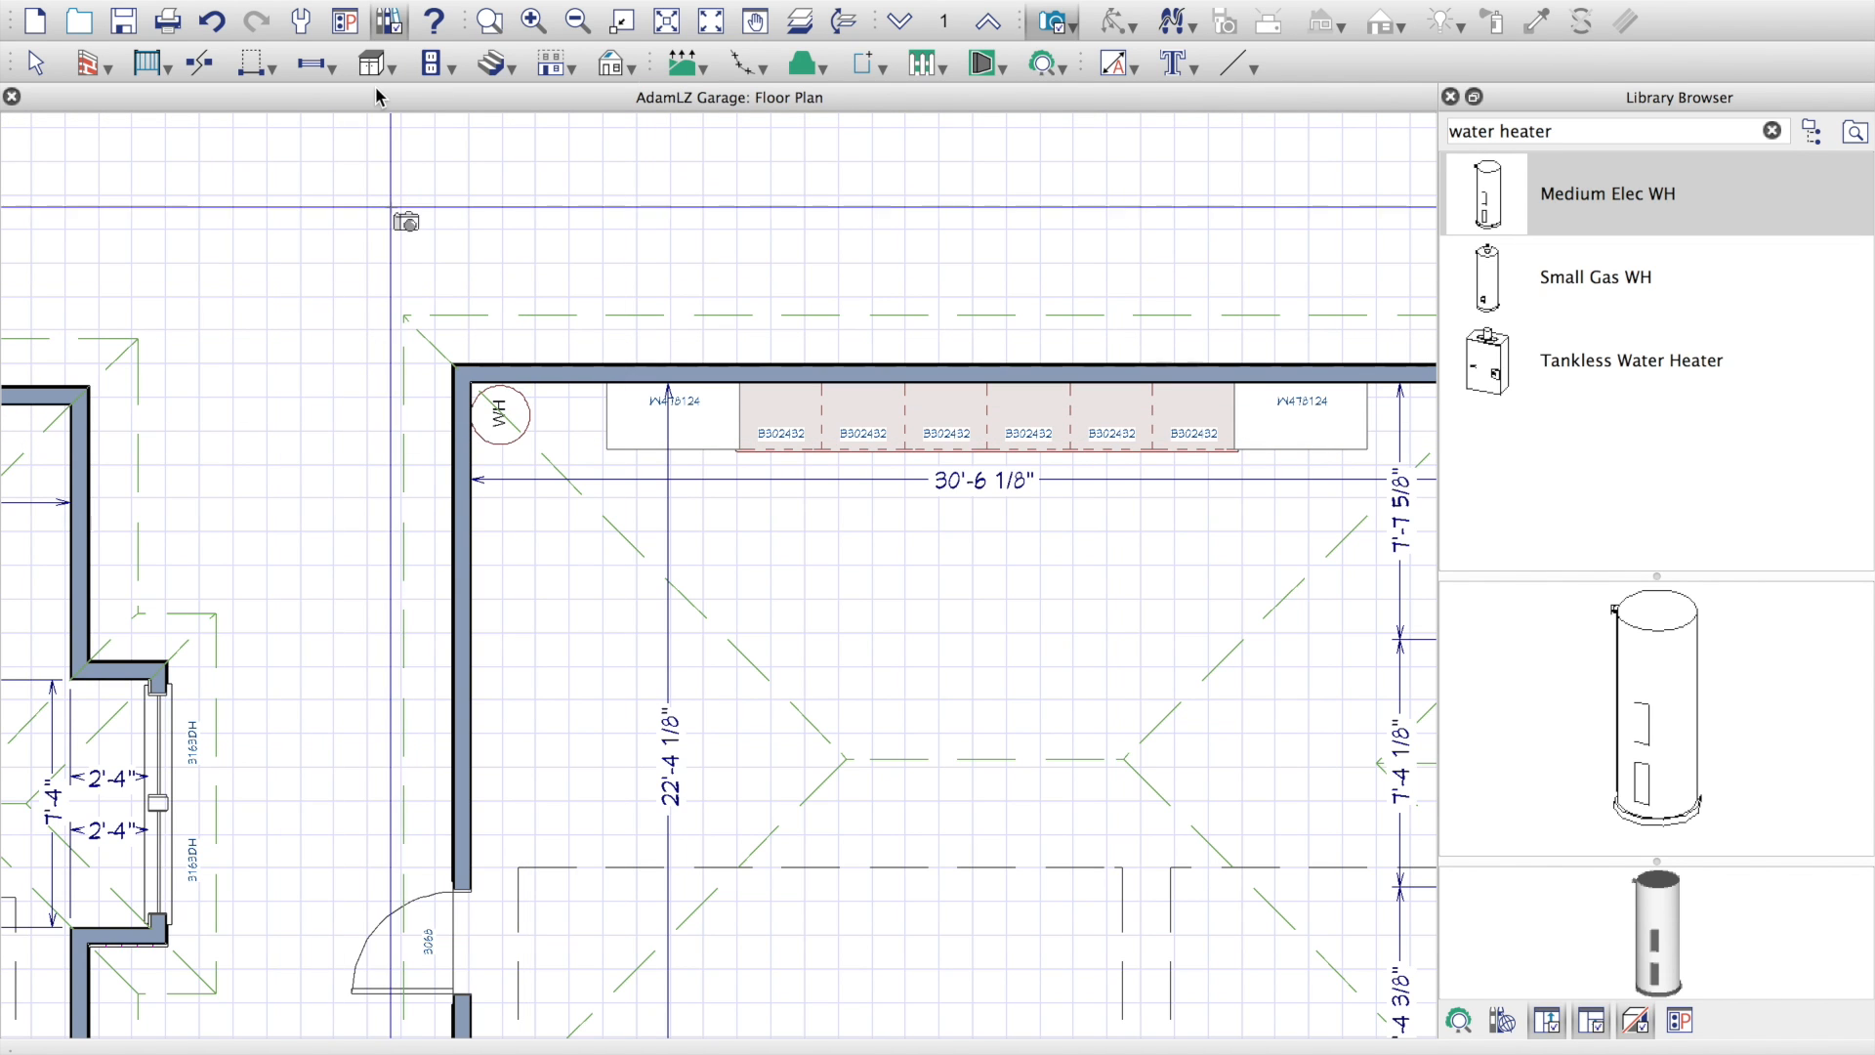
Step: Place a wall cabinet on the open floor in front of the base cabinets and open its specification
click(394, 68)
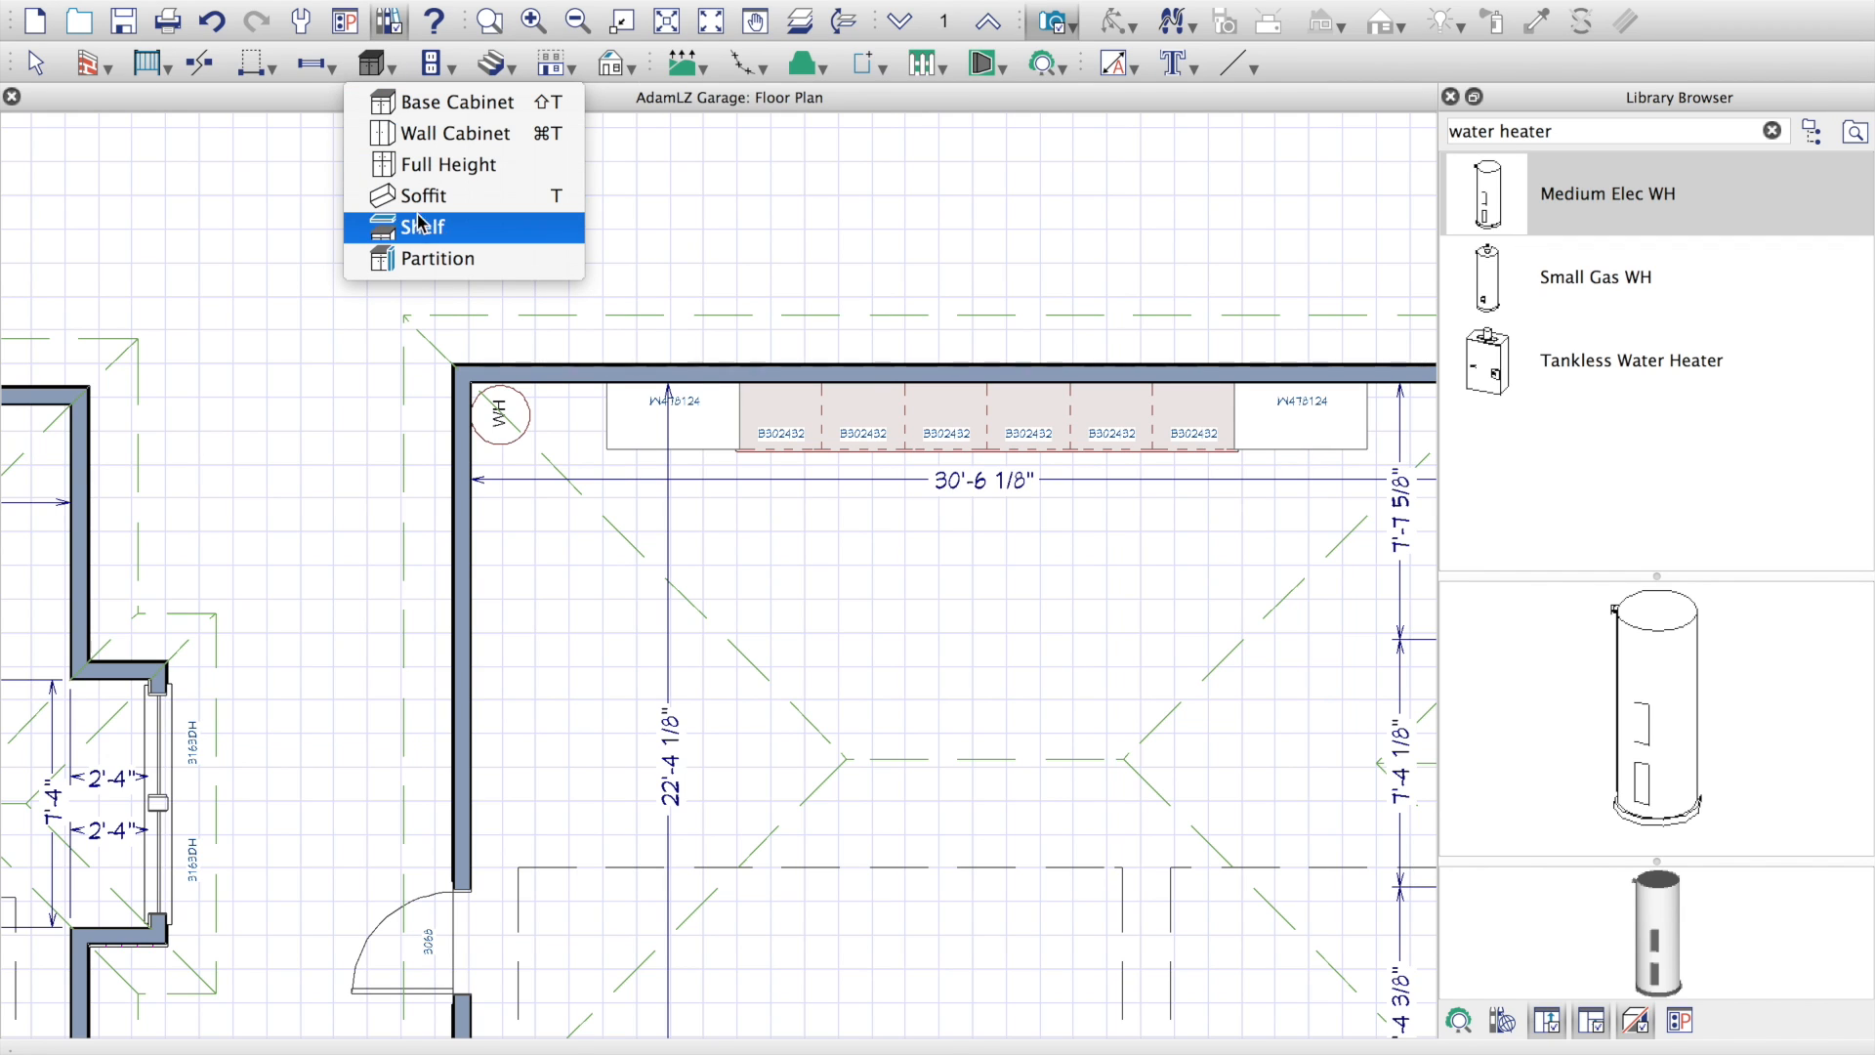
click(430, 133)
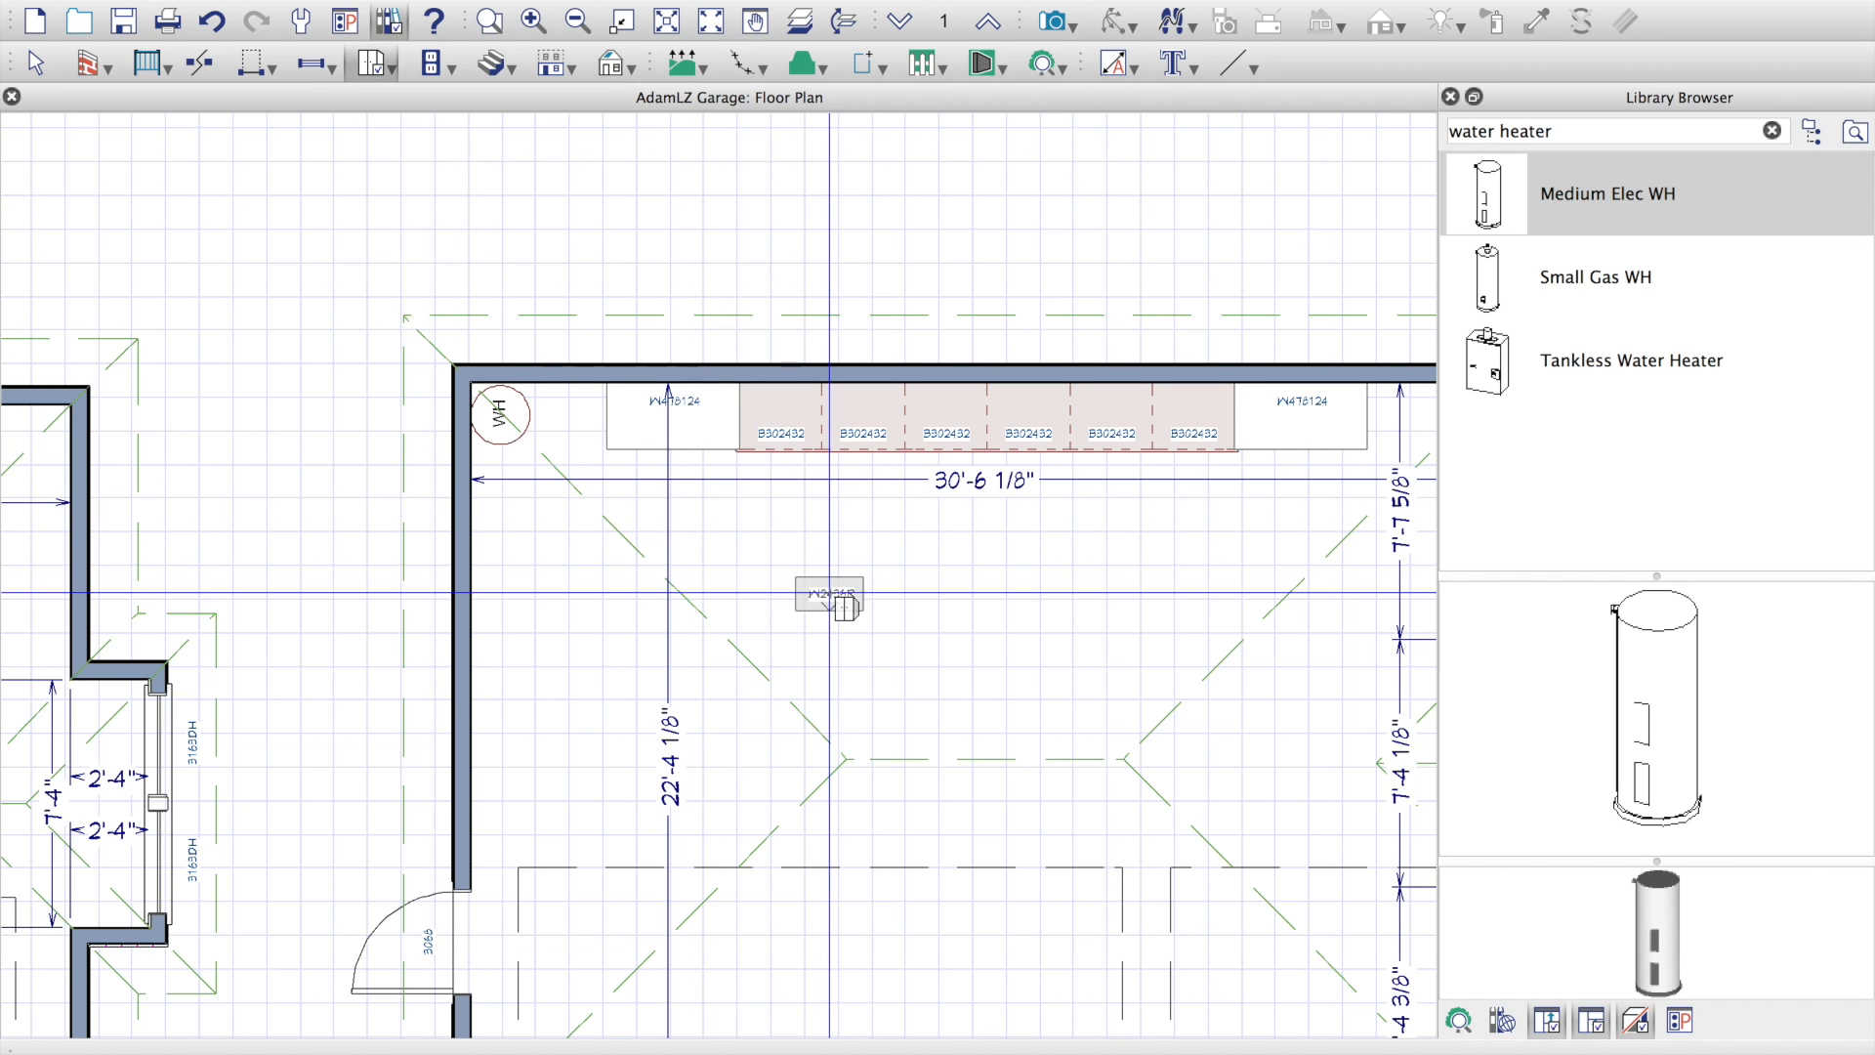
click(830, 593)
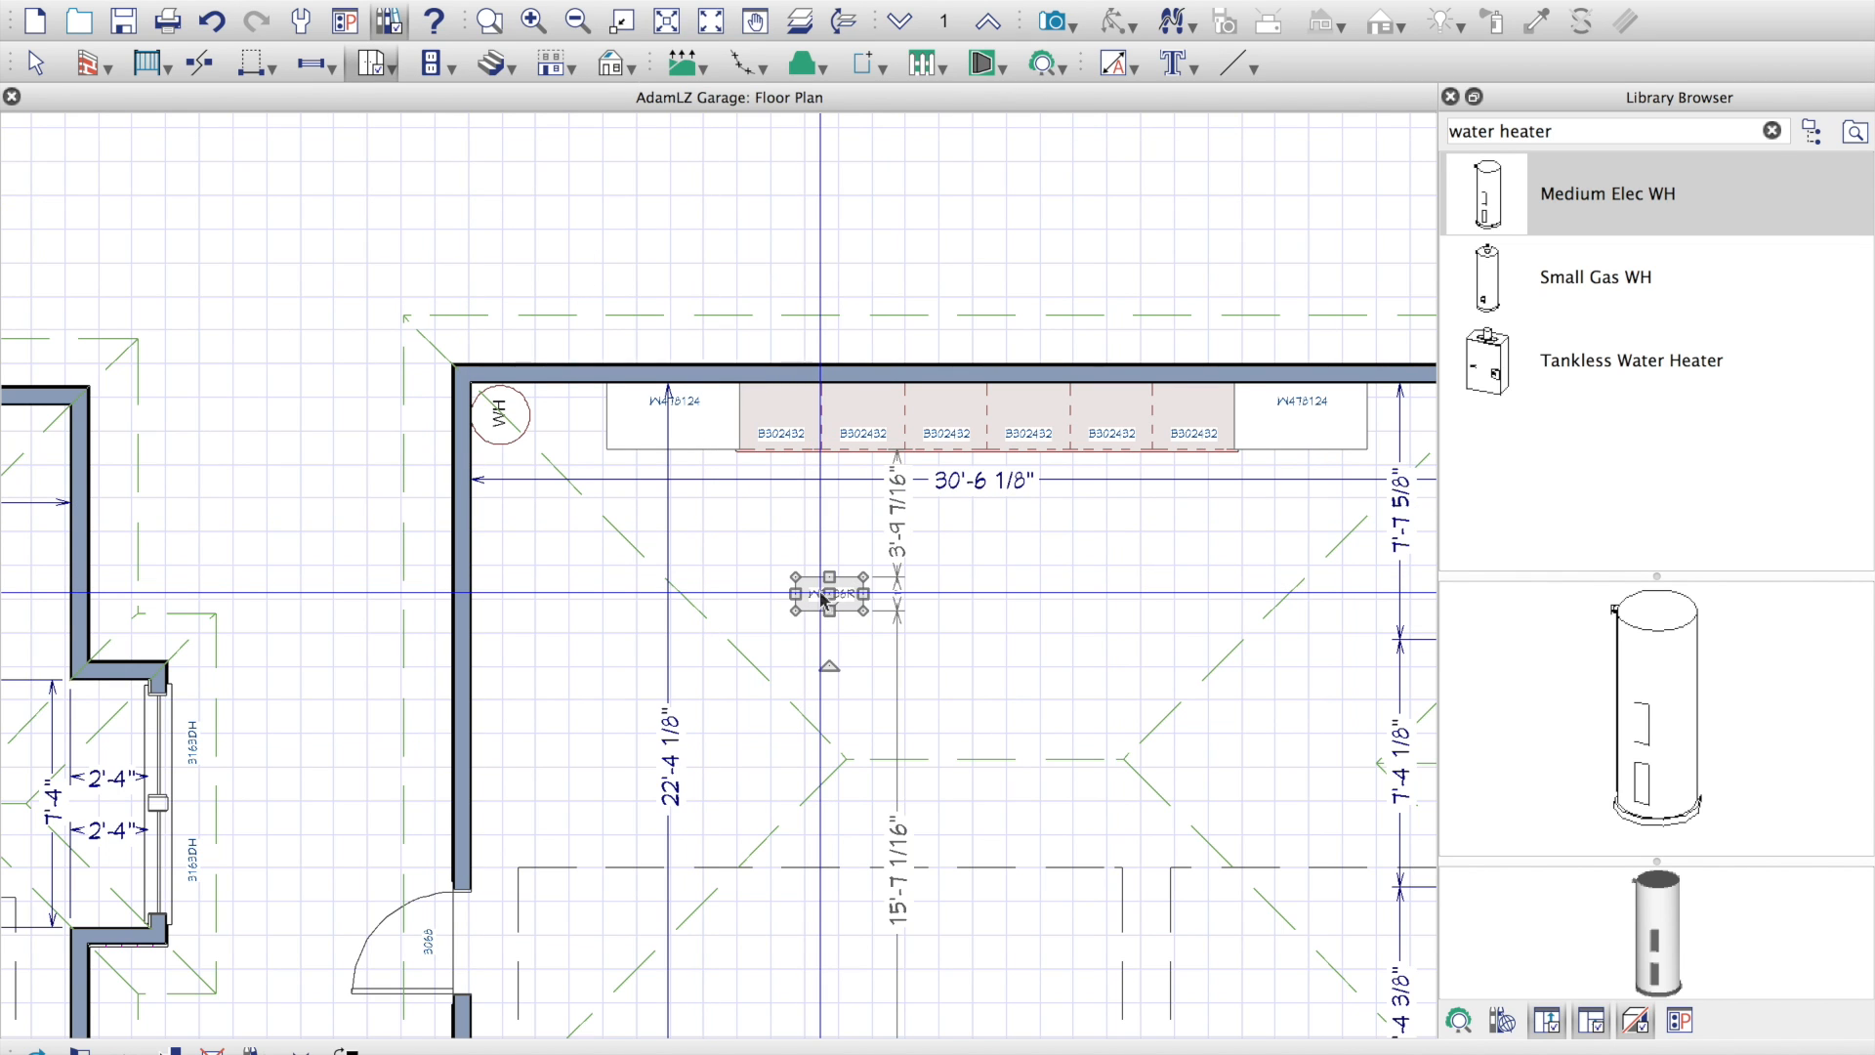
double_click(821, 599)
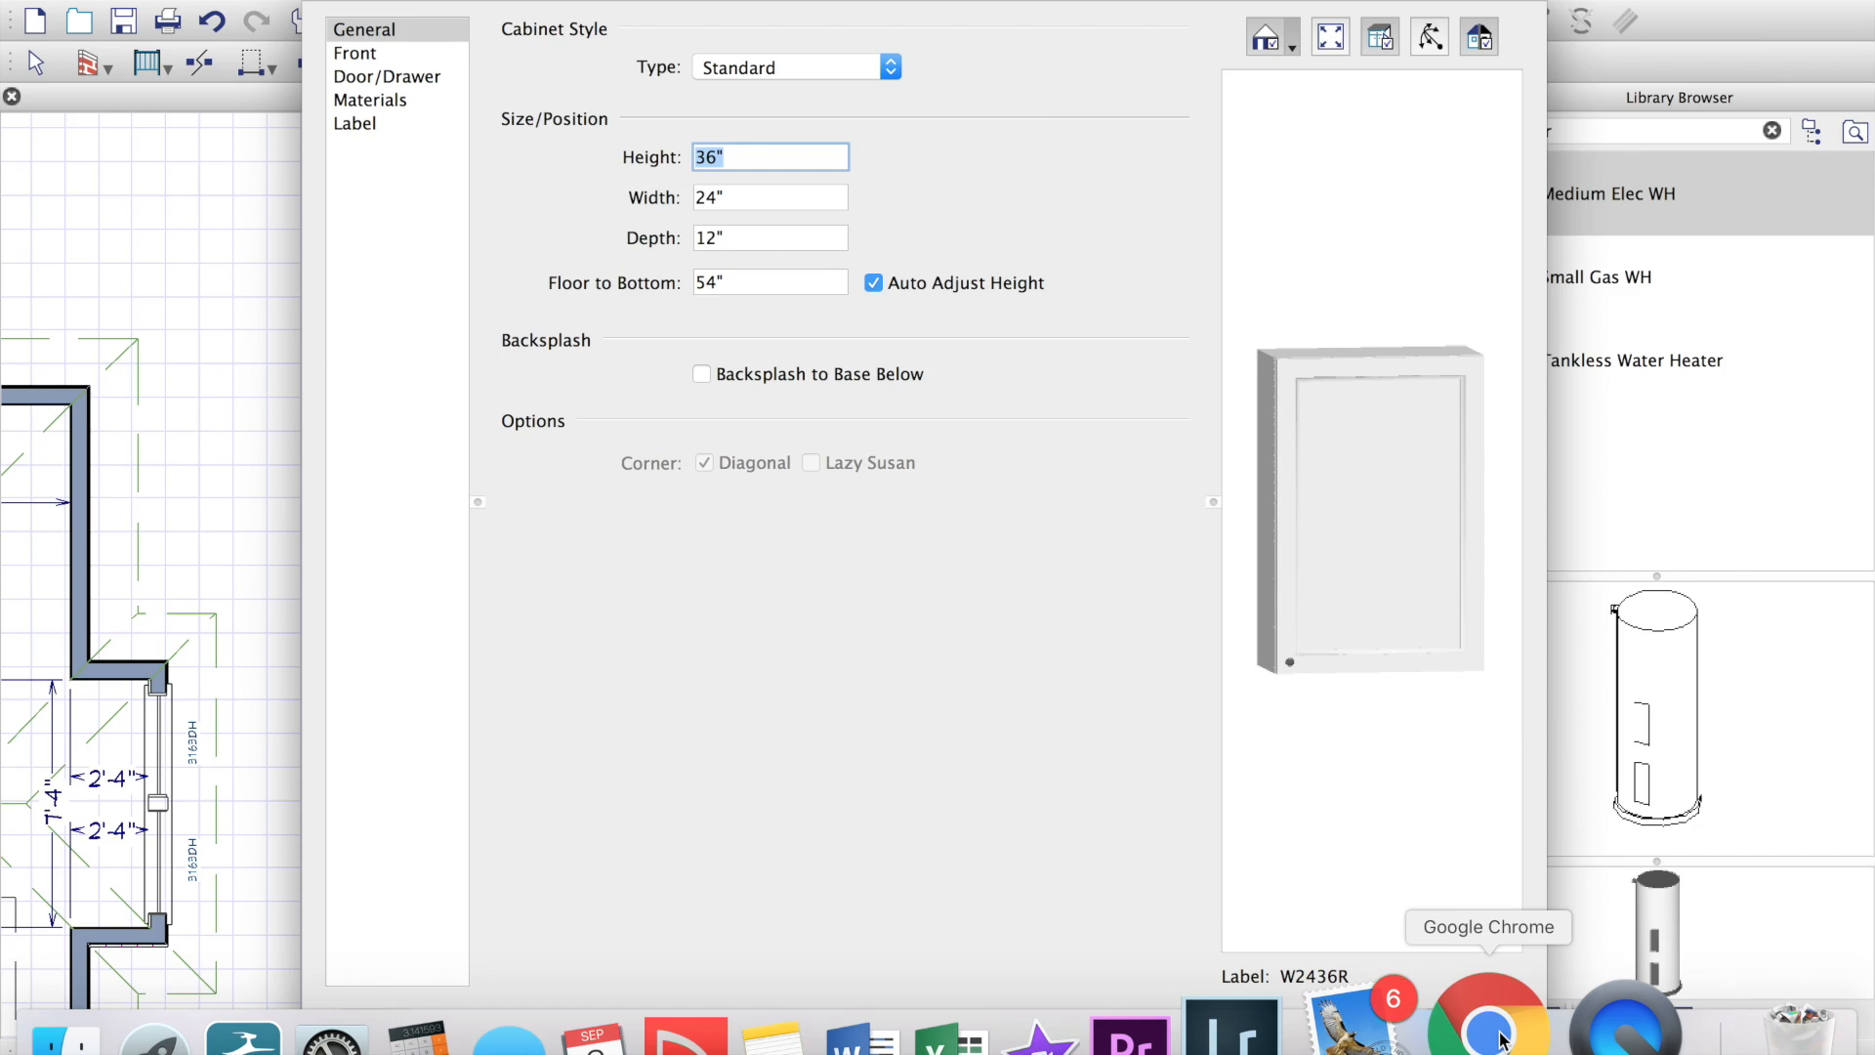
Step: Switch to Google Chrome and look up the Saber Magnum upper wall cabinet's dimensions on sabercabinets.com
click(1464, 1017)
key(super+Left)
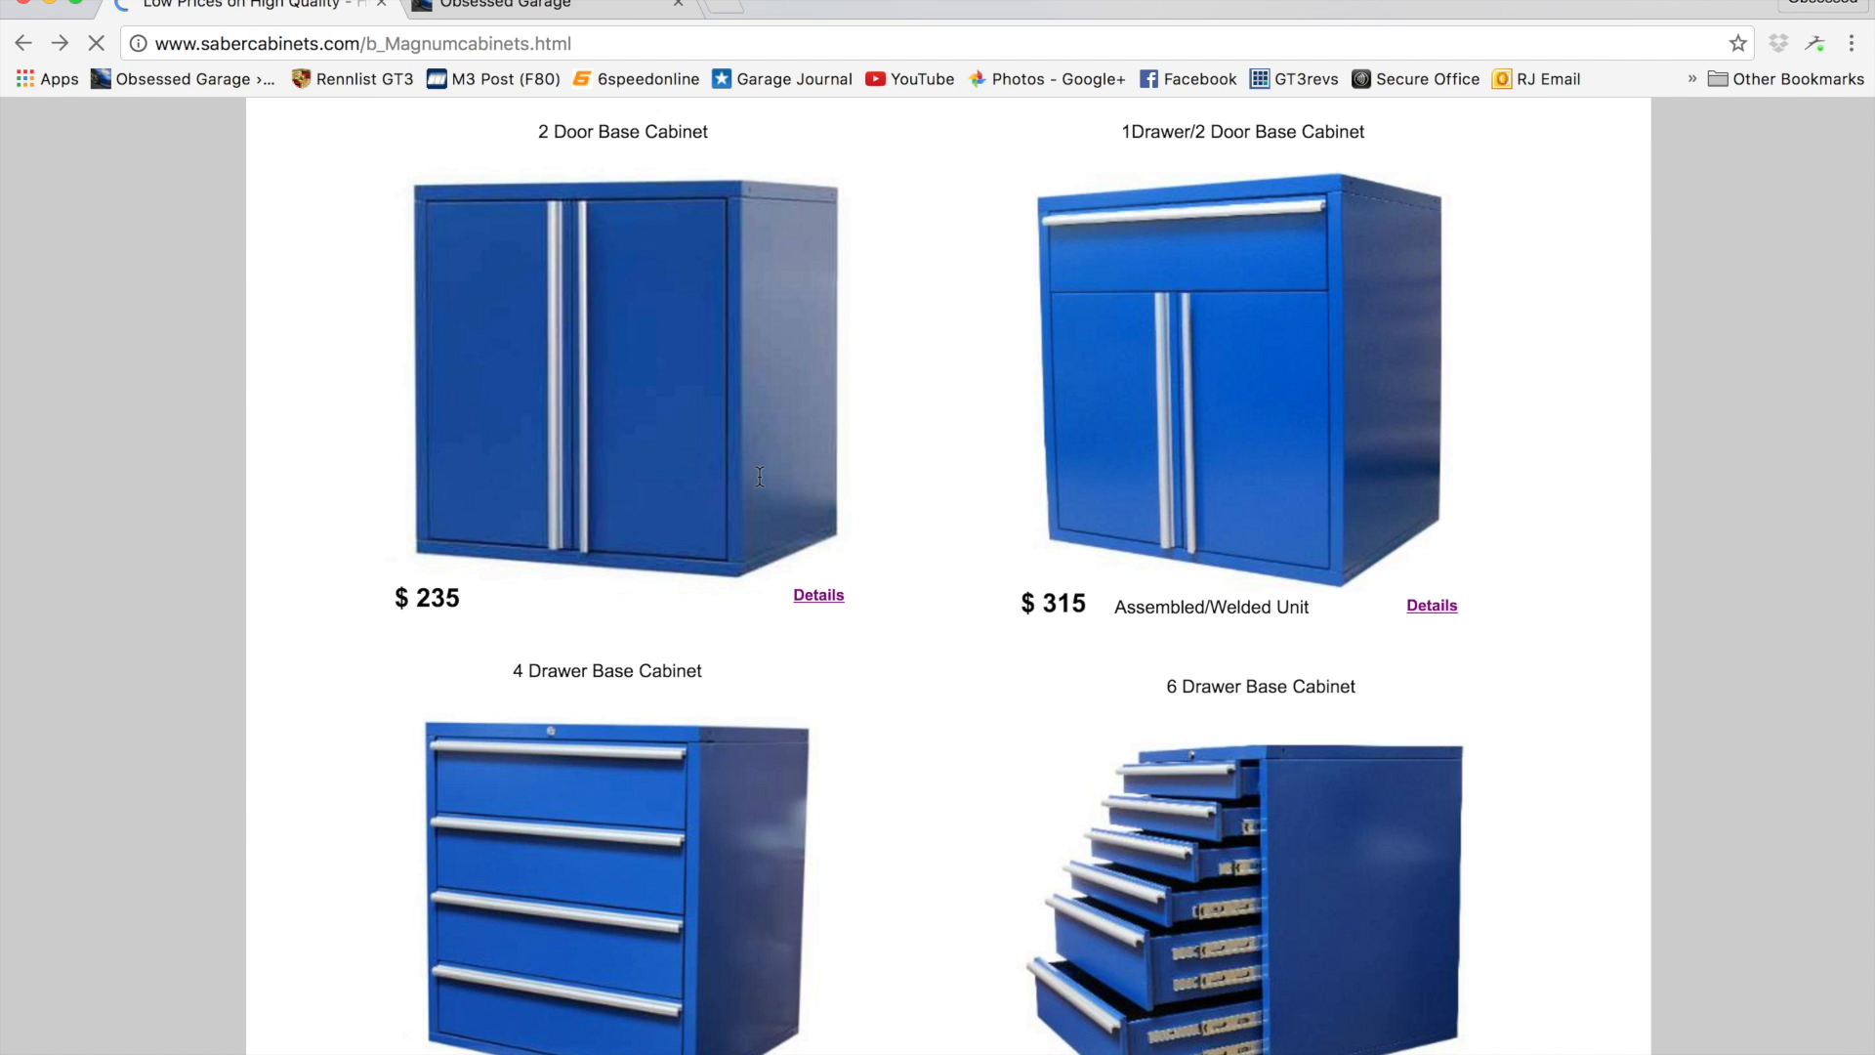
key(super+Left)
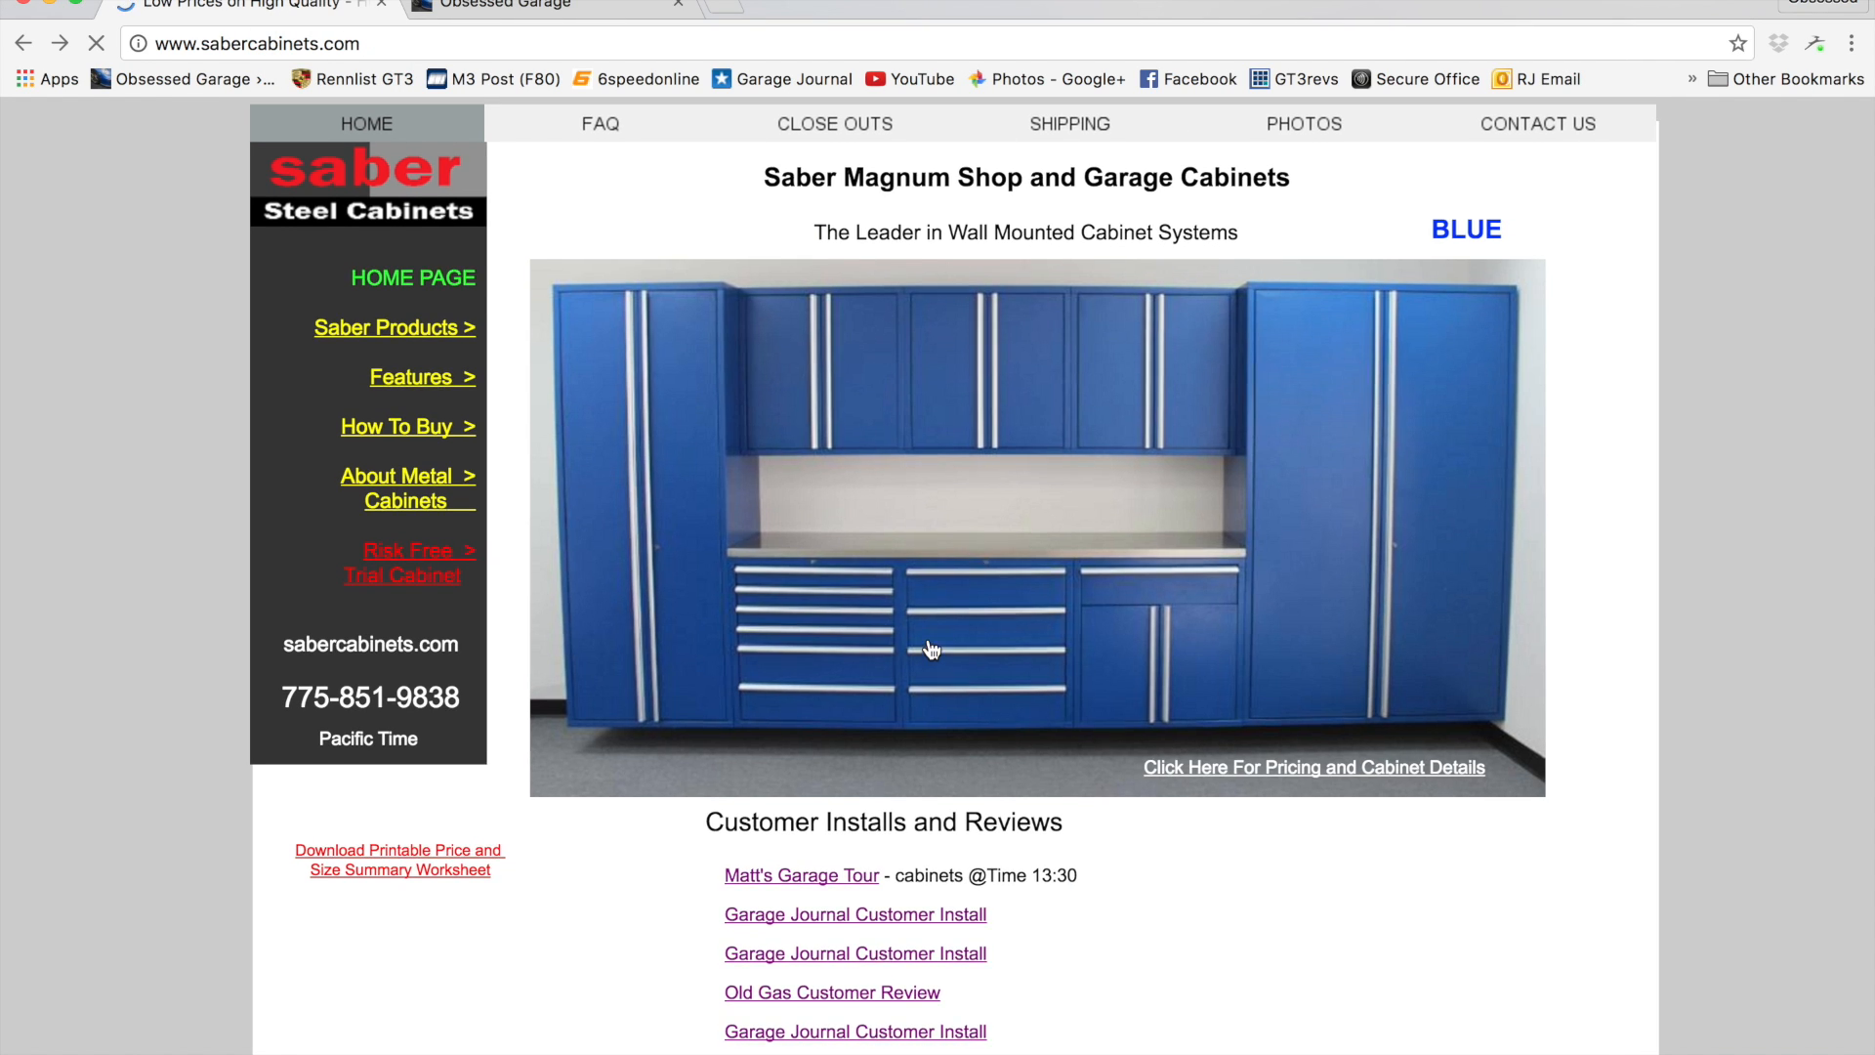
click(427, 327)
scroll(840, 402, down, 12)
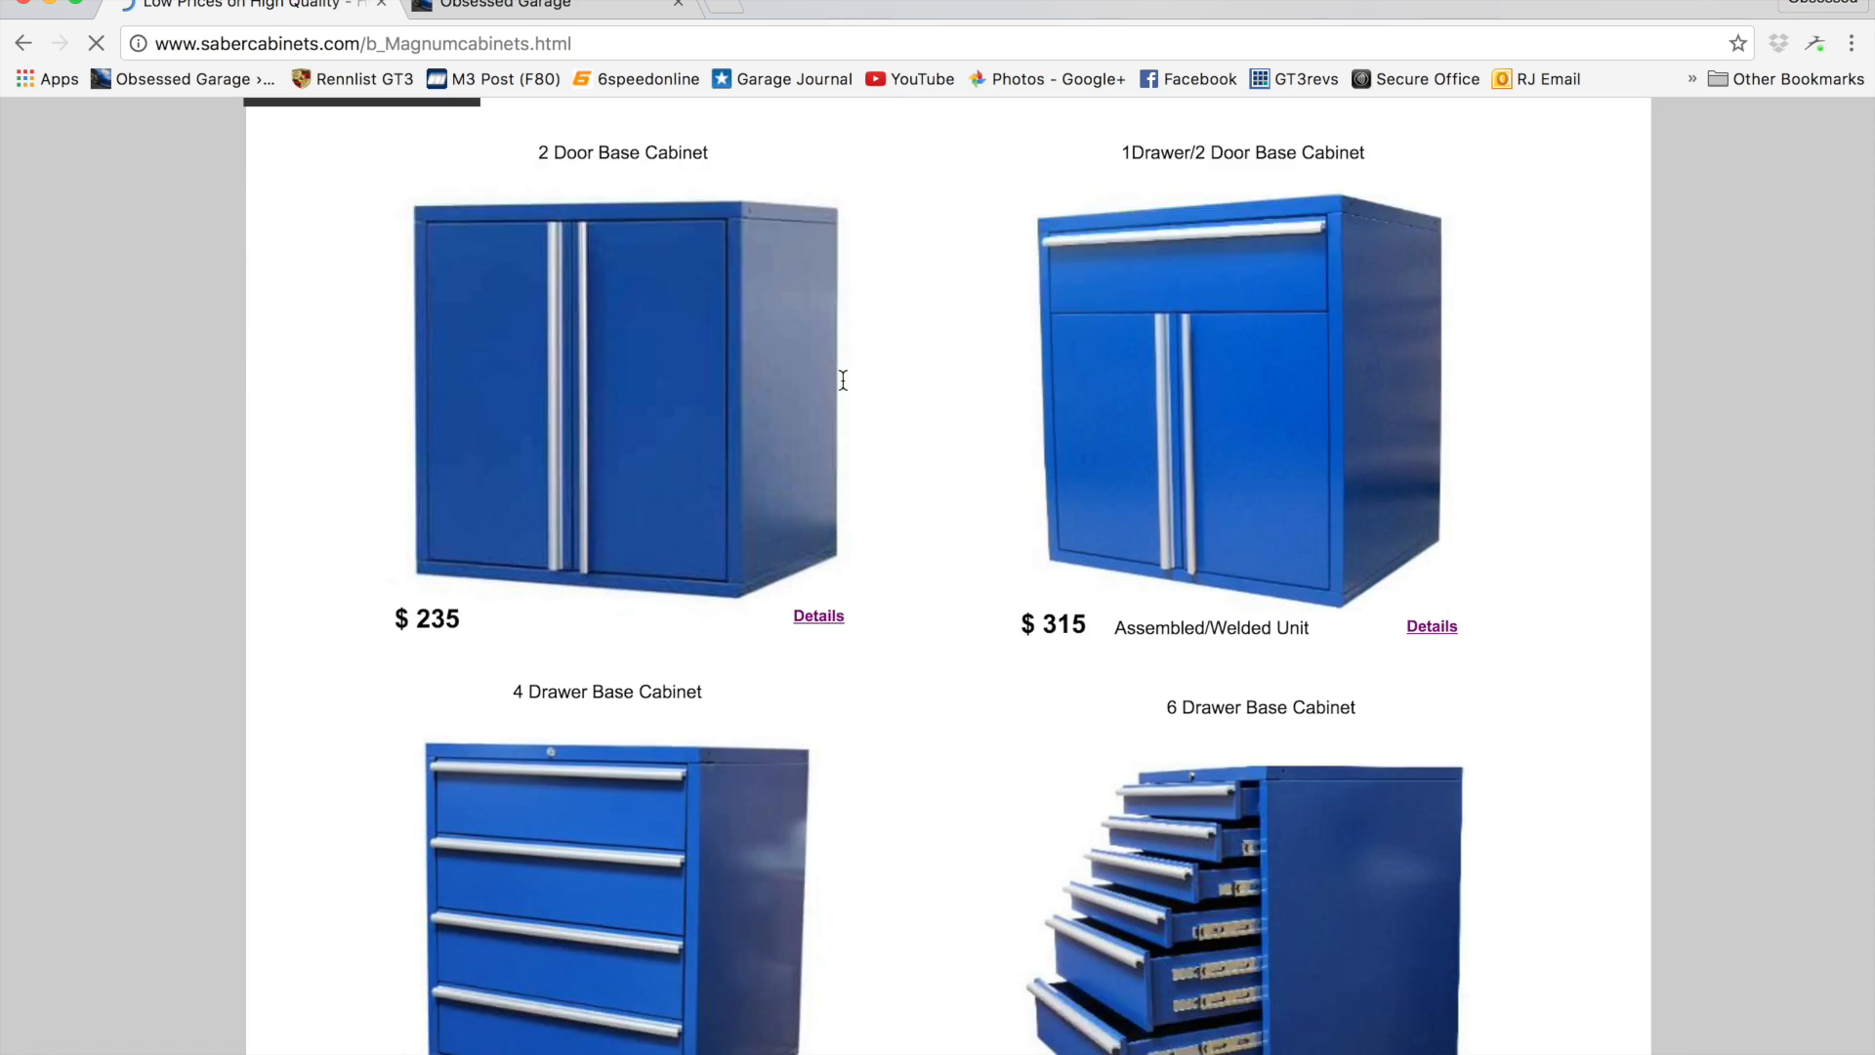
click(483, 795)
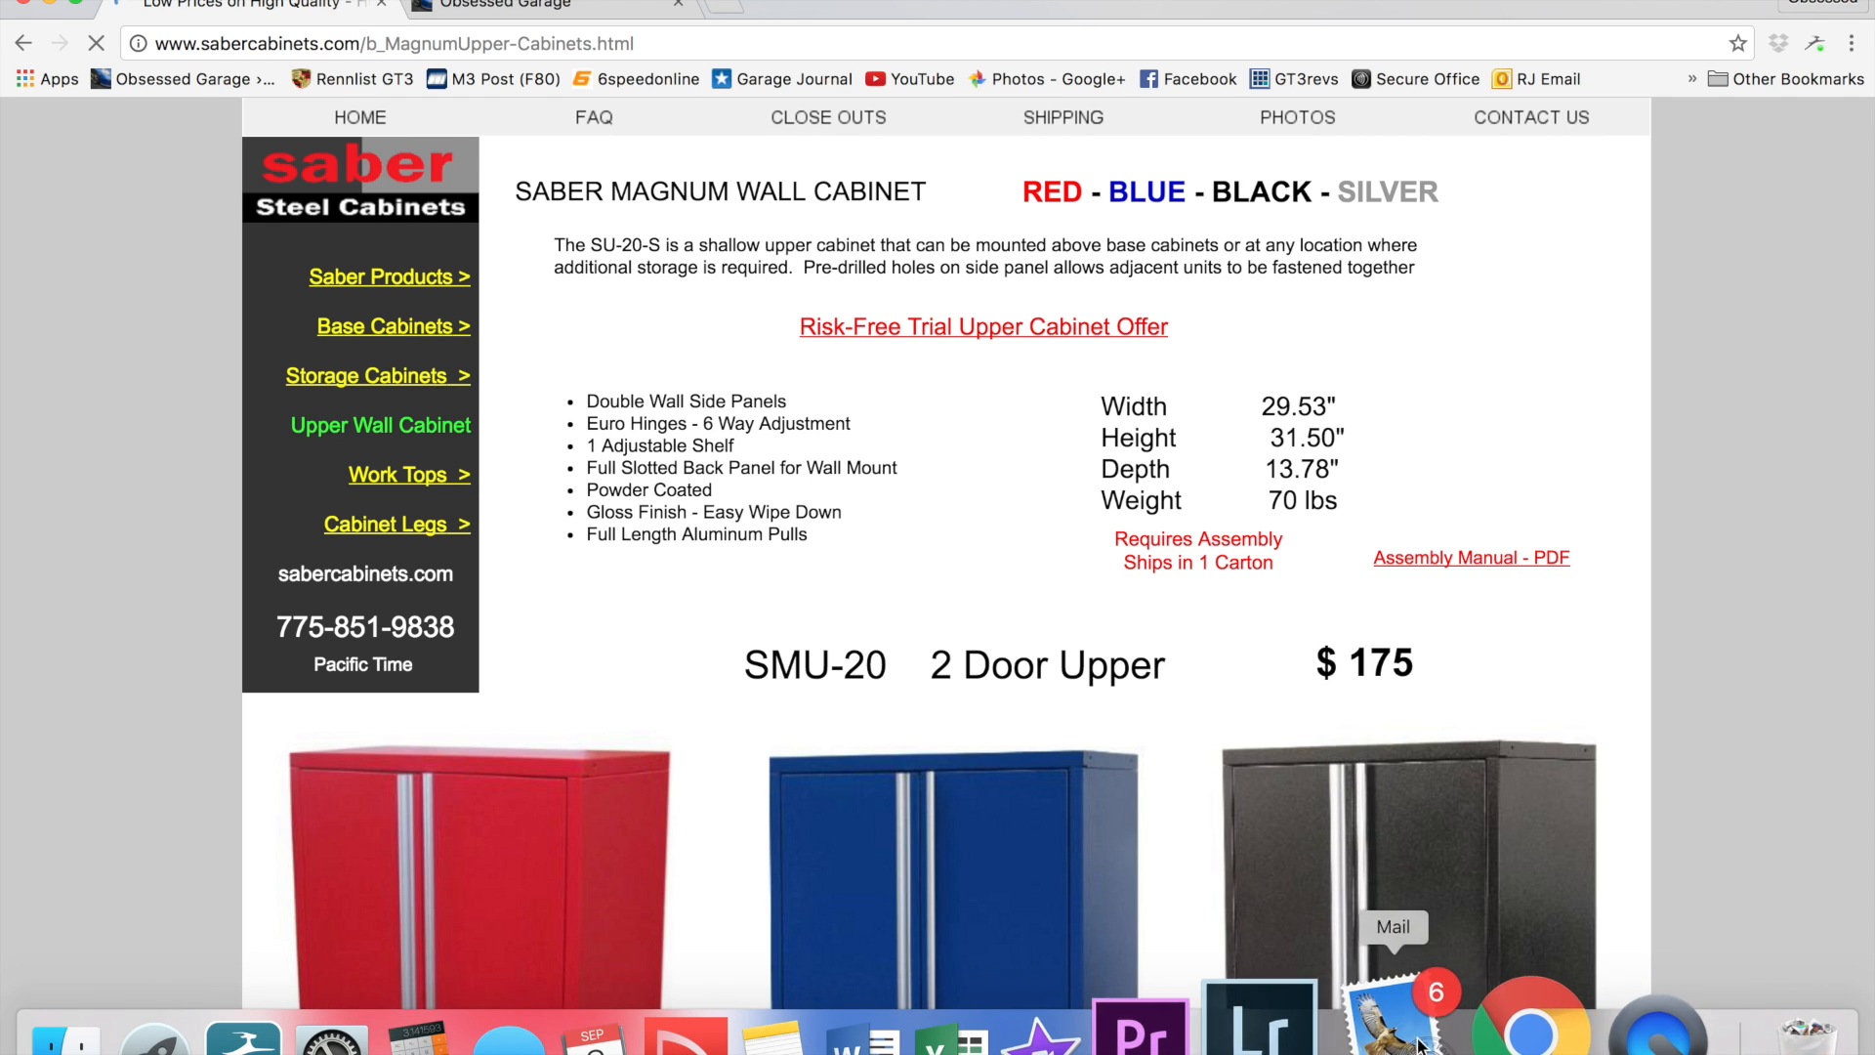
click(1445, 1020)
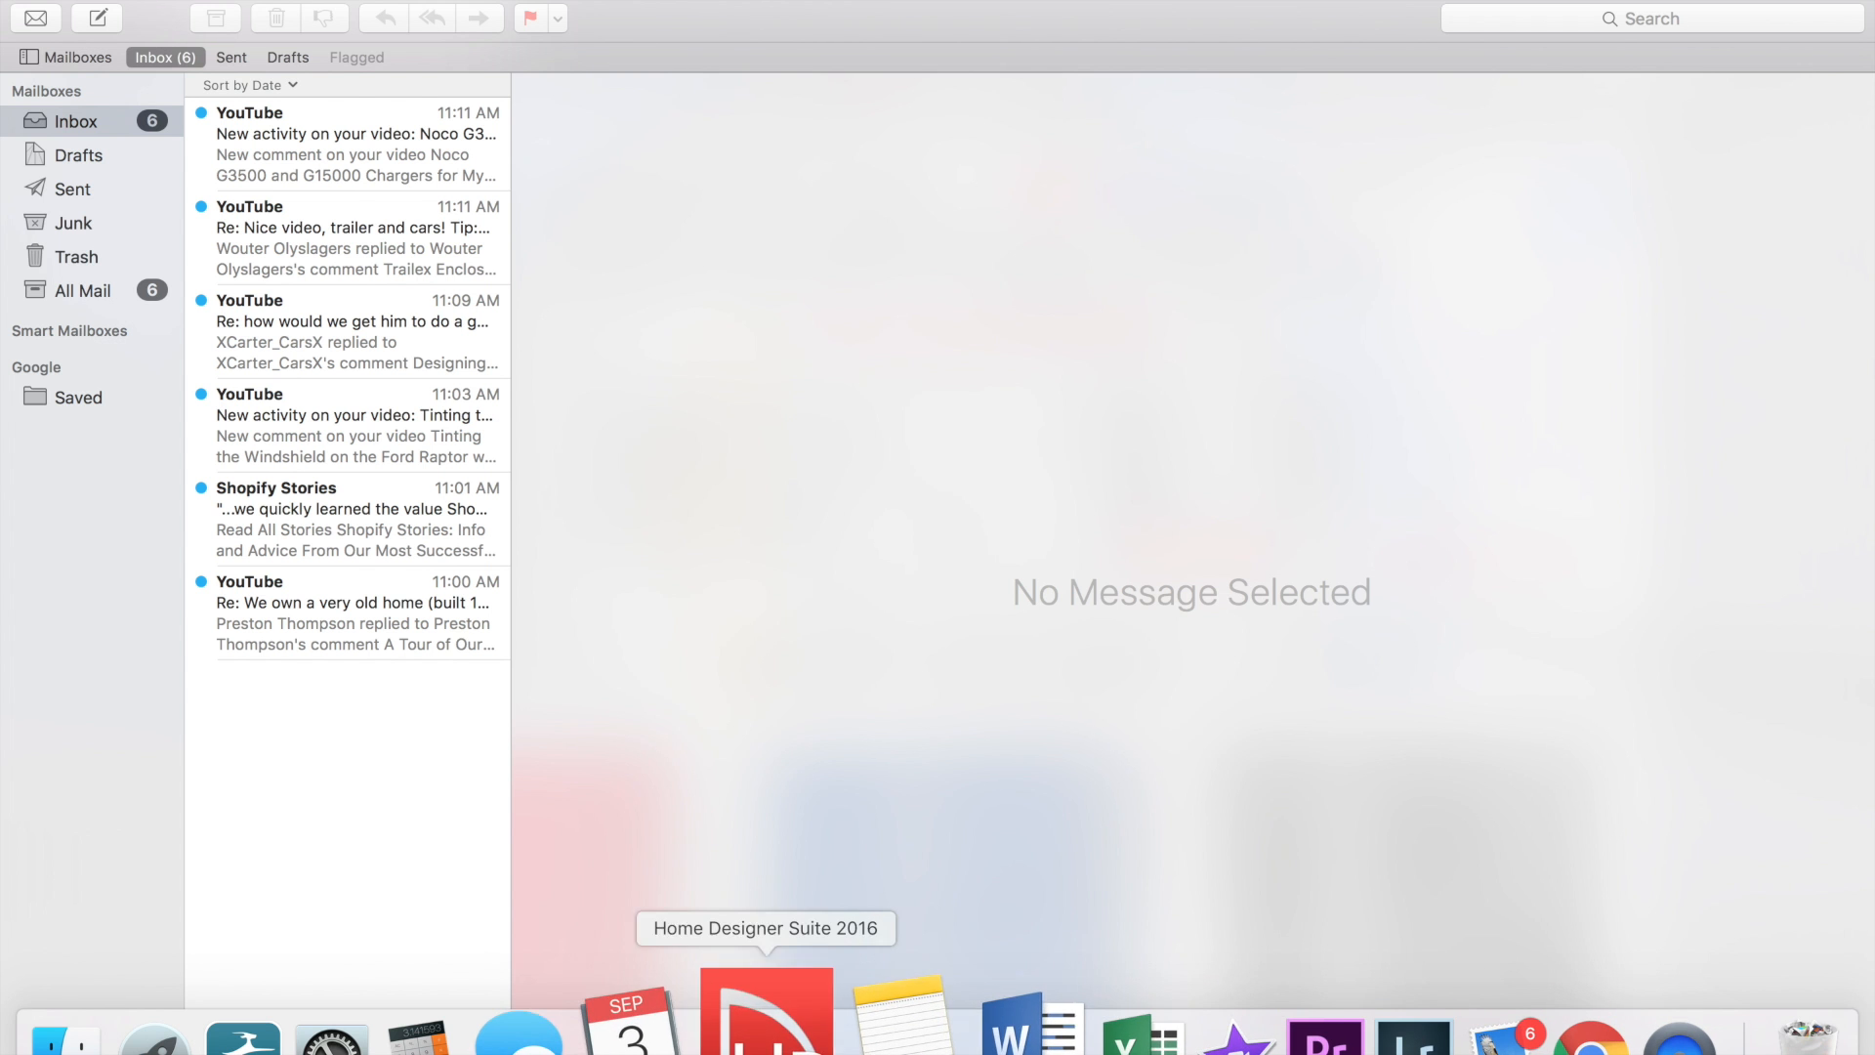
Step: Return to Home Designer Suite 2016 and set the wall cabinet's height to 31 1/2" and width to 29 1/2"
click(723, 1025)
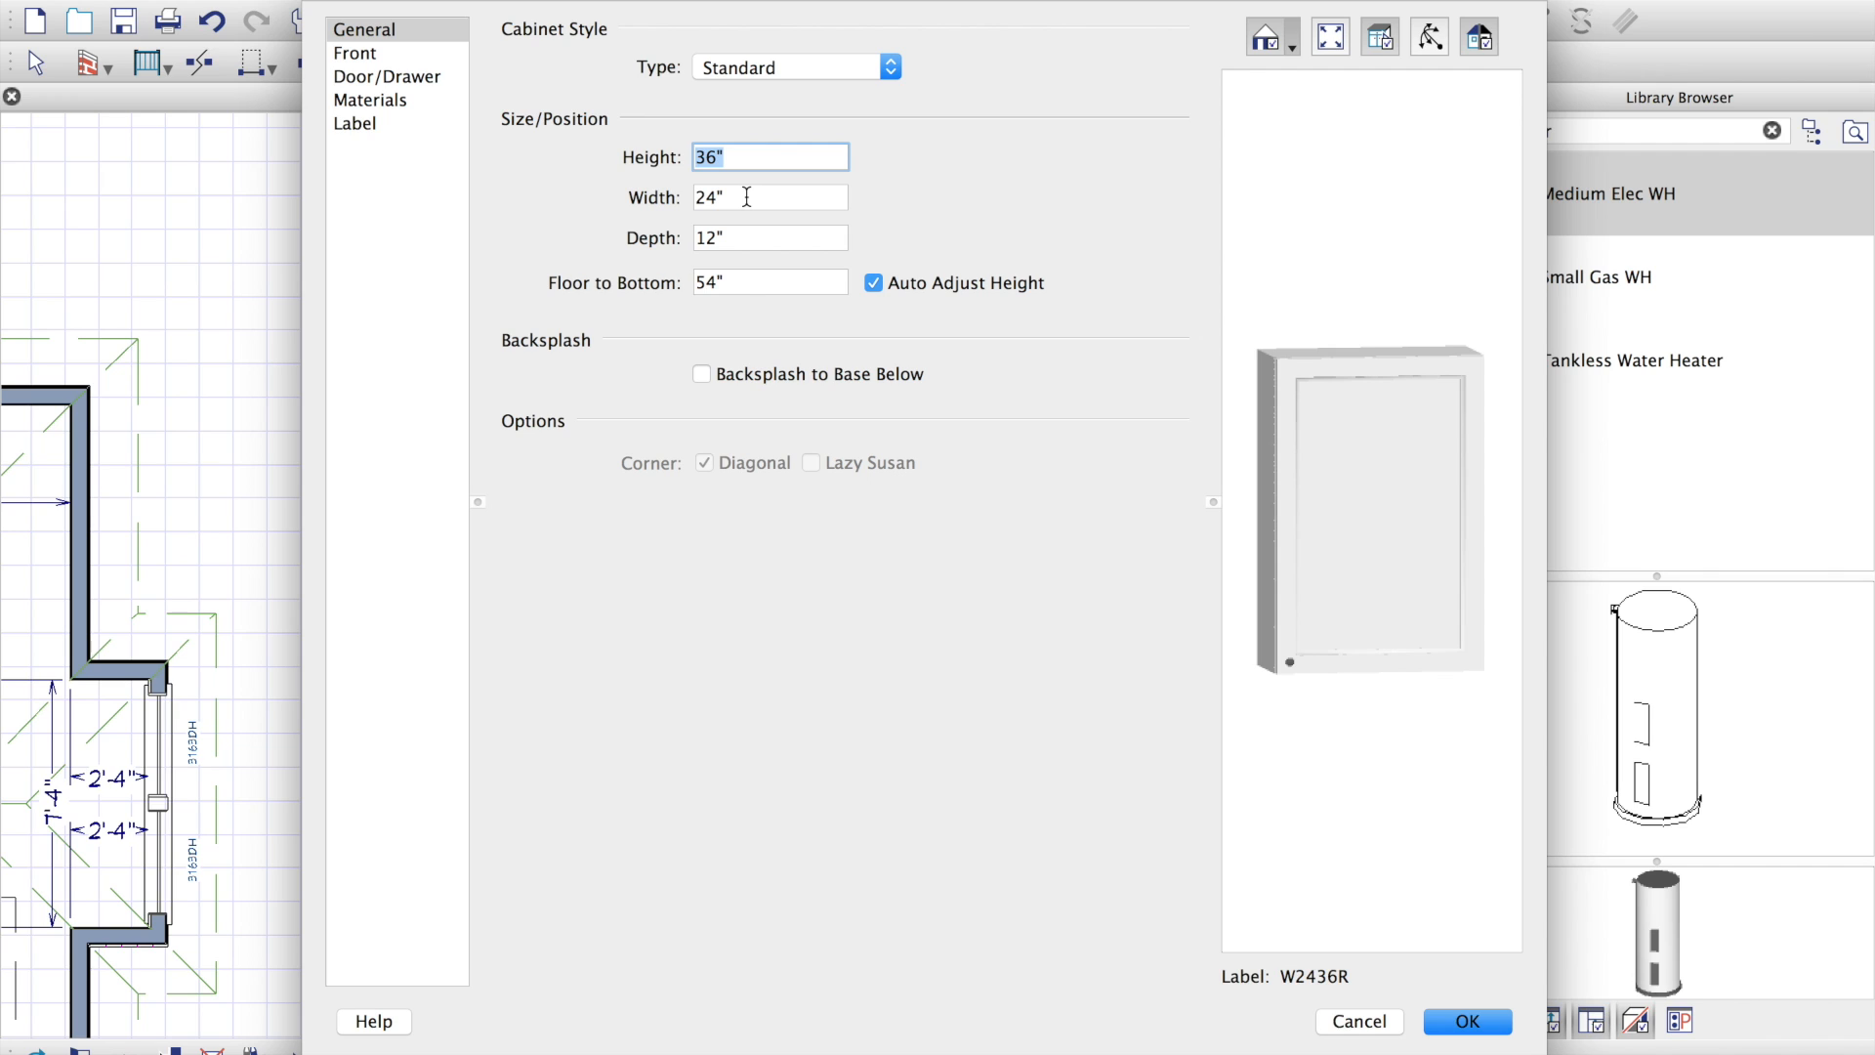
text(31.5)
key(Tab)
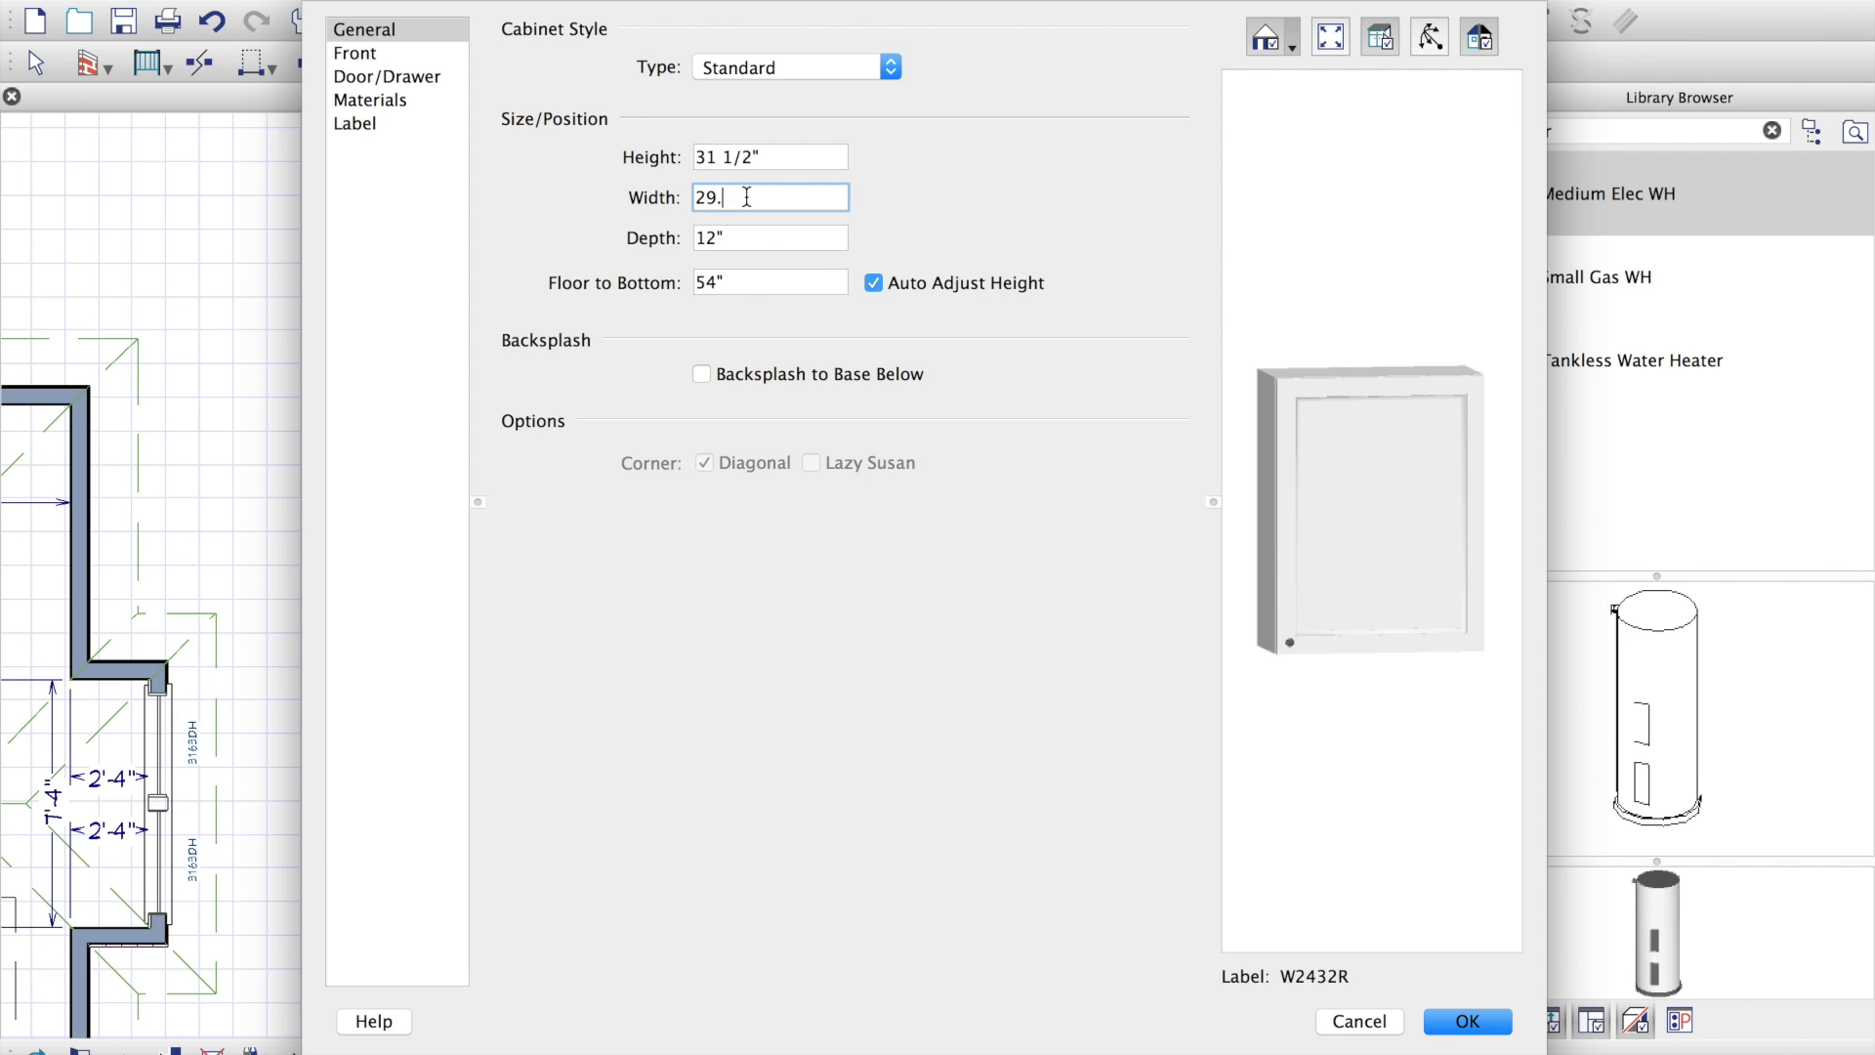
key(Tab)
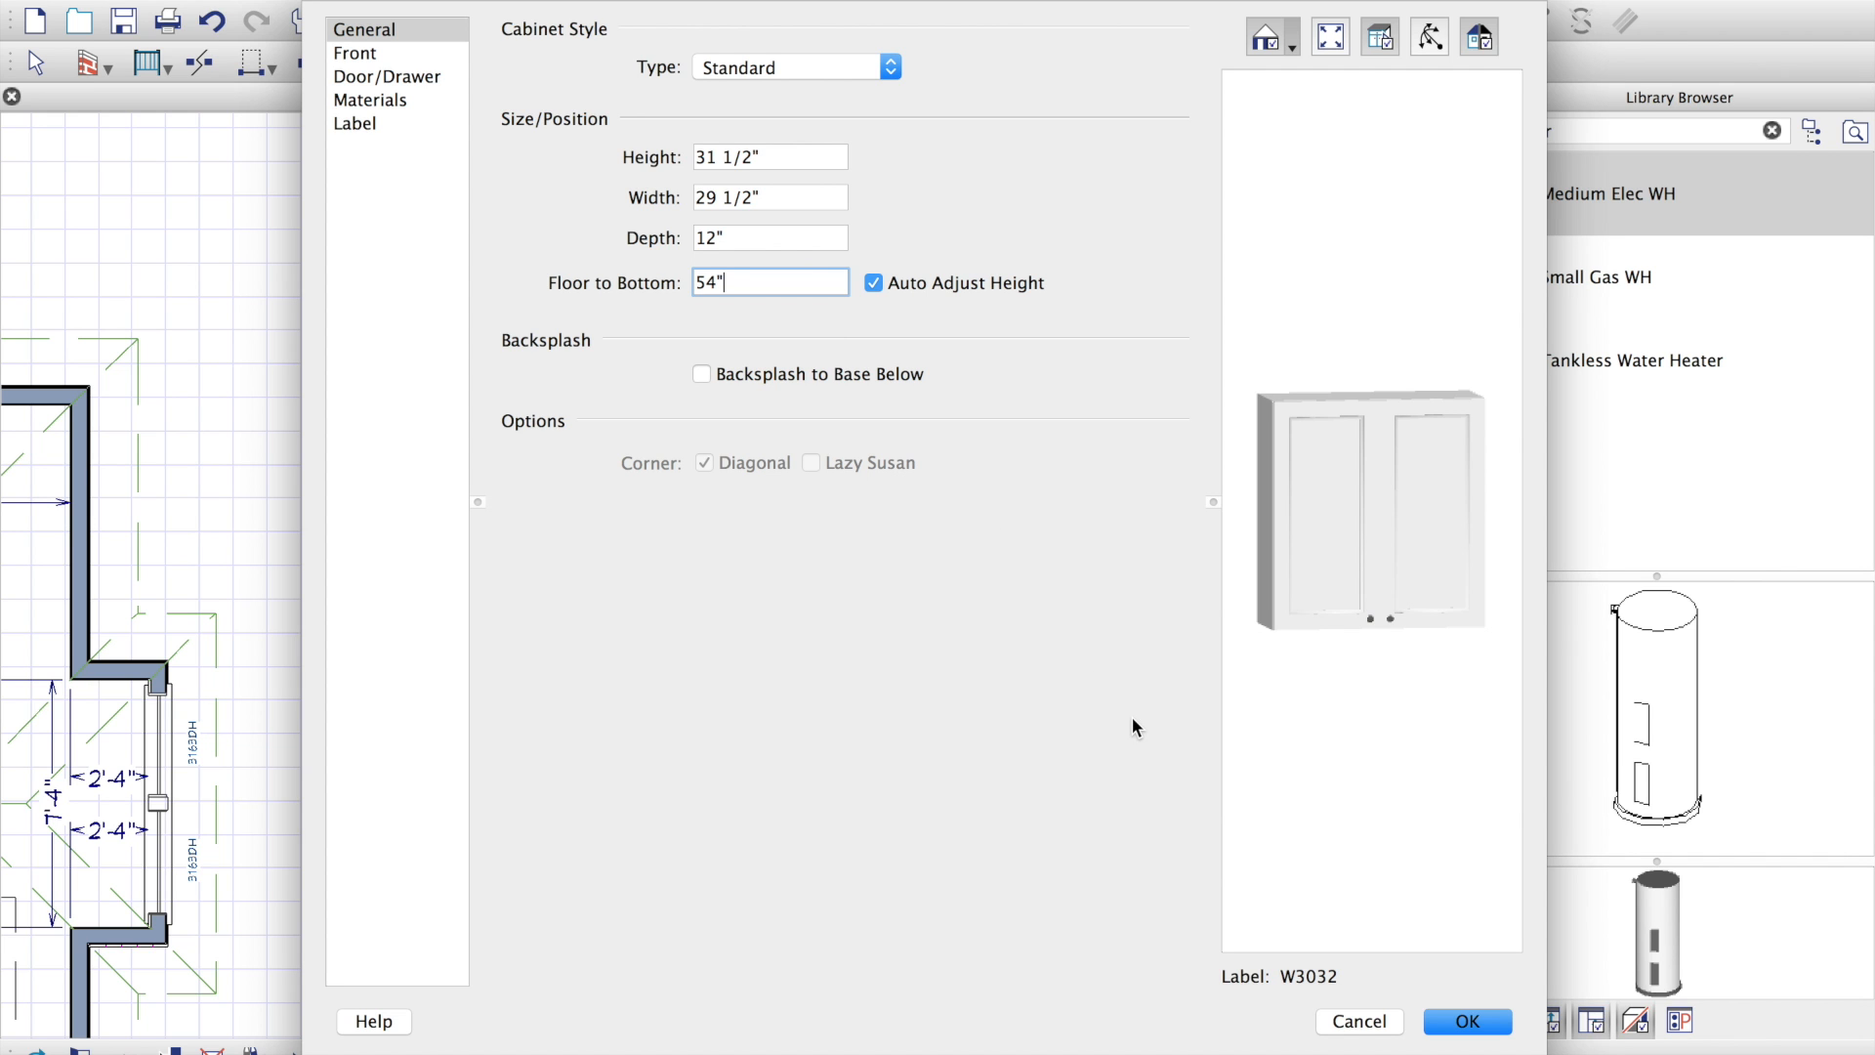
Step: Check the upper cabinet's depth on the Saber website, set the wall cabinet's depth to 13.78" and accept the specification
click(1492, 1040)
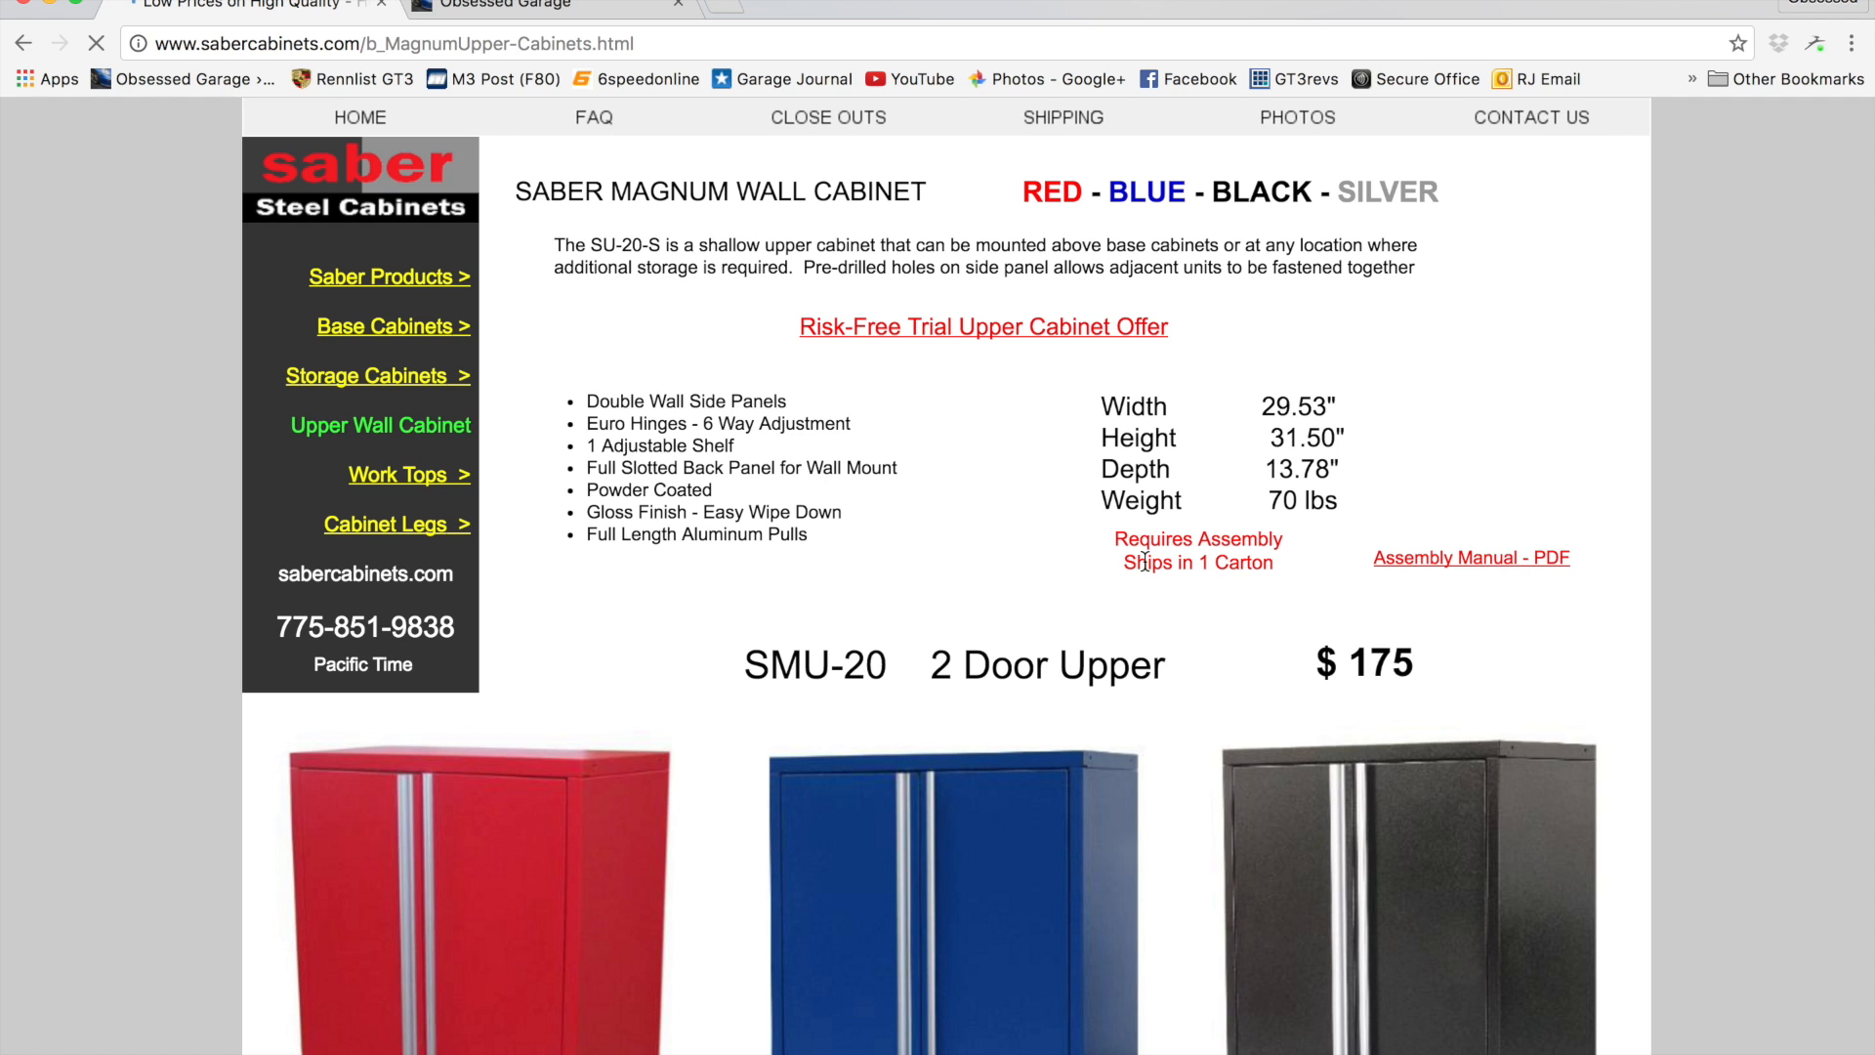
click(786, 1031)
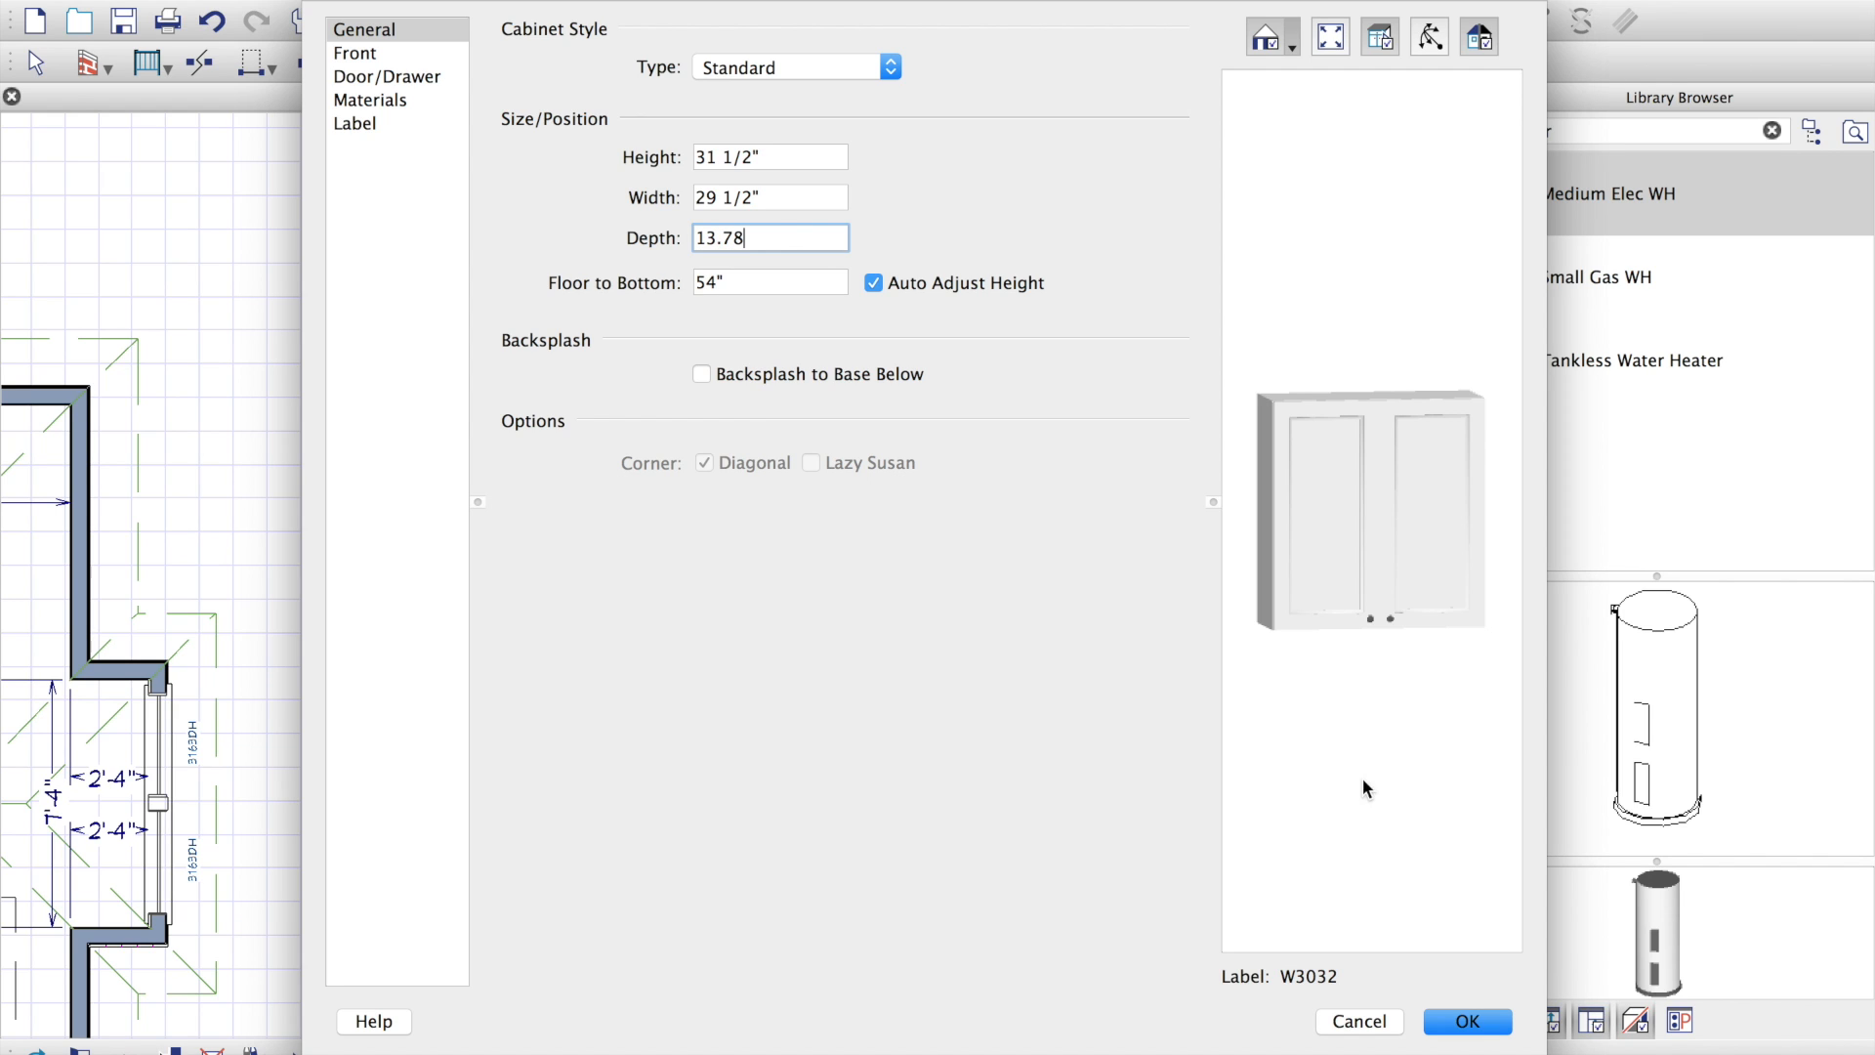
click(795, 283)
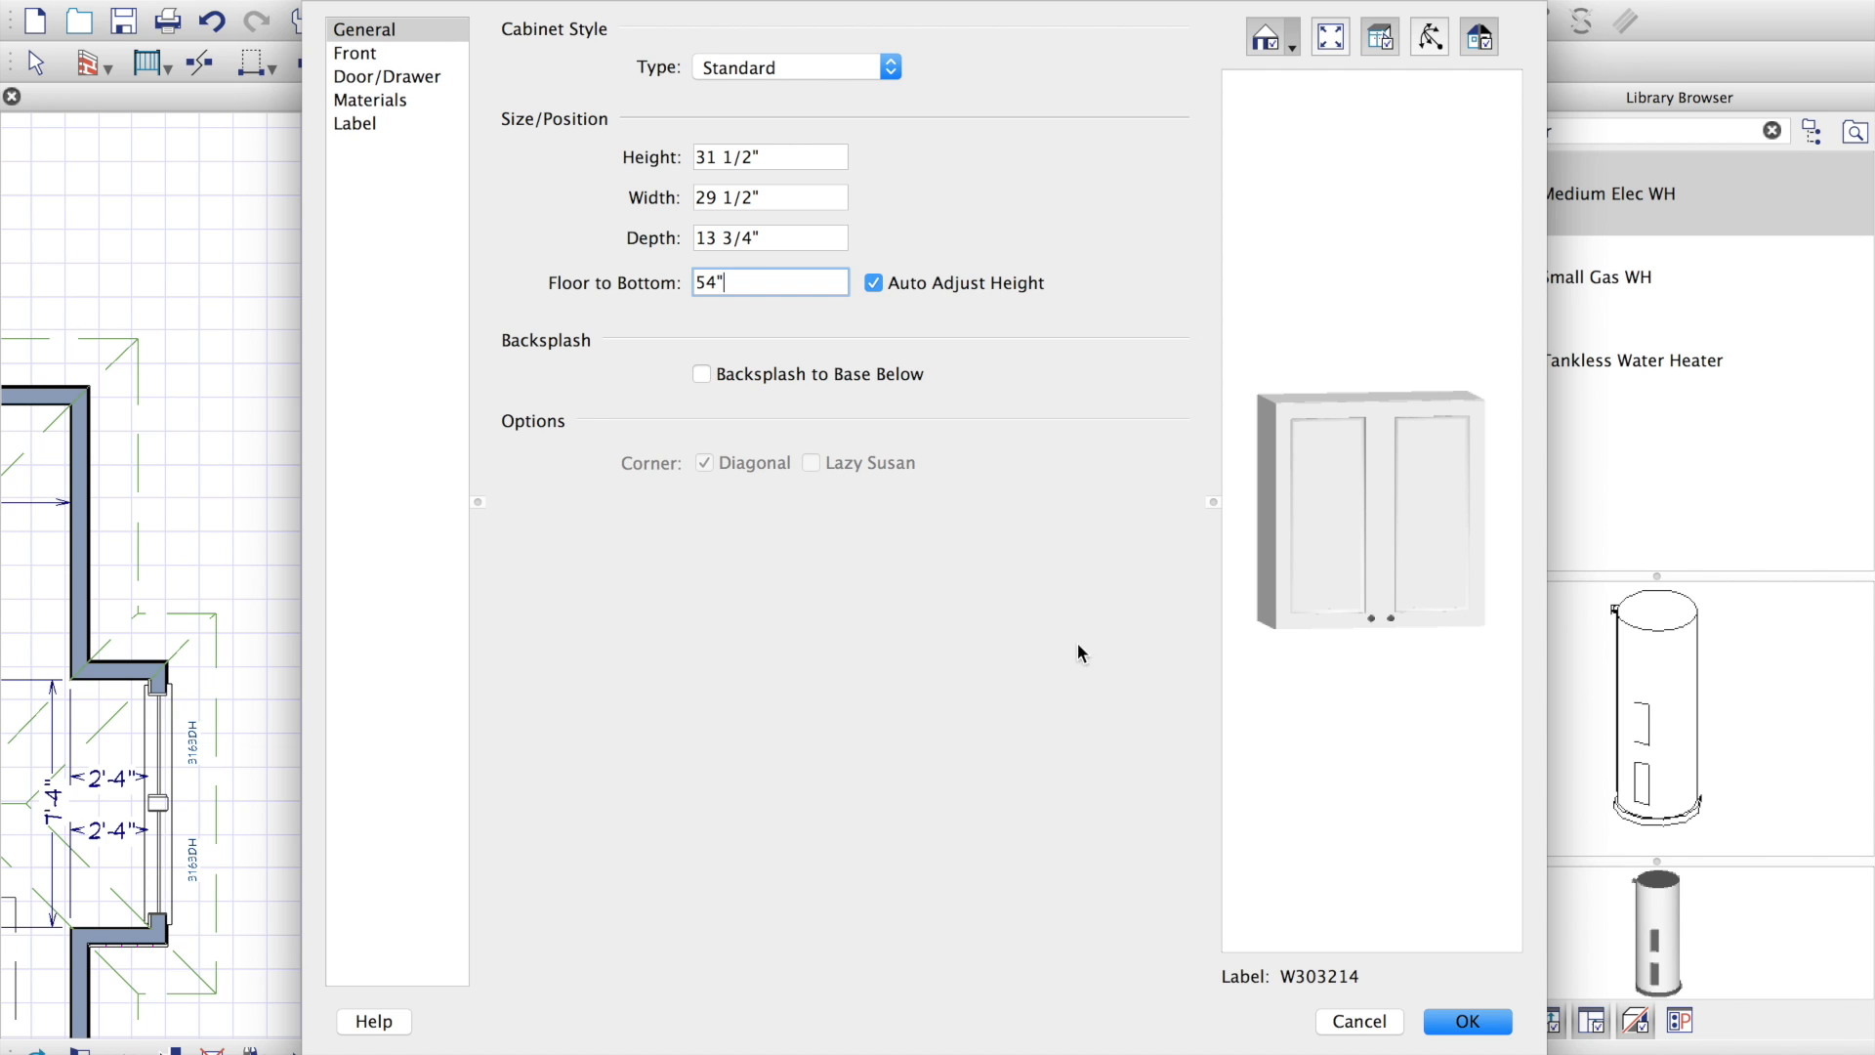
click(1465, 1020)
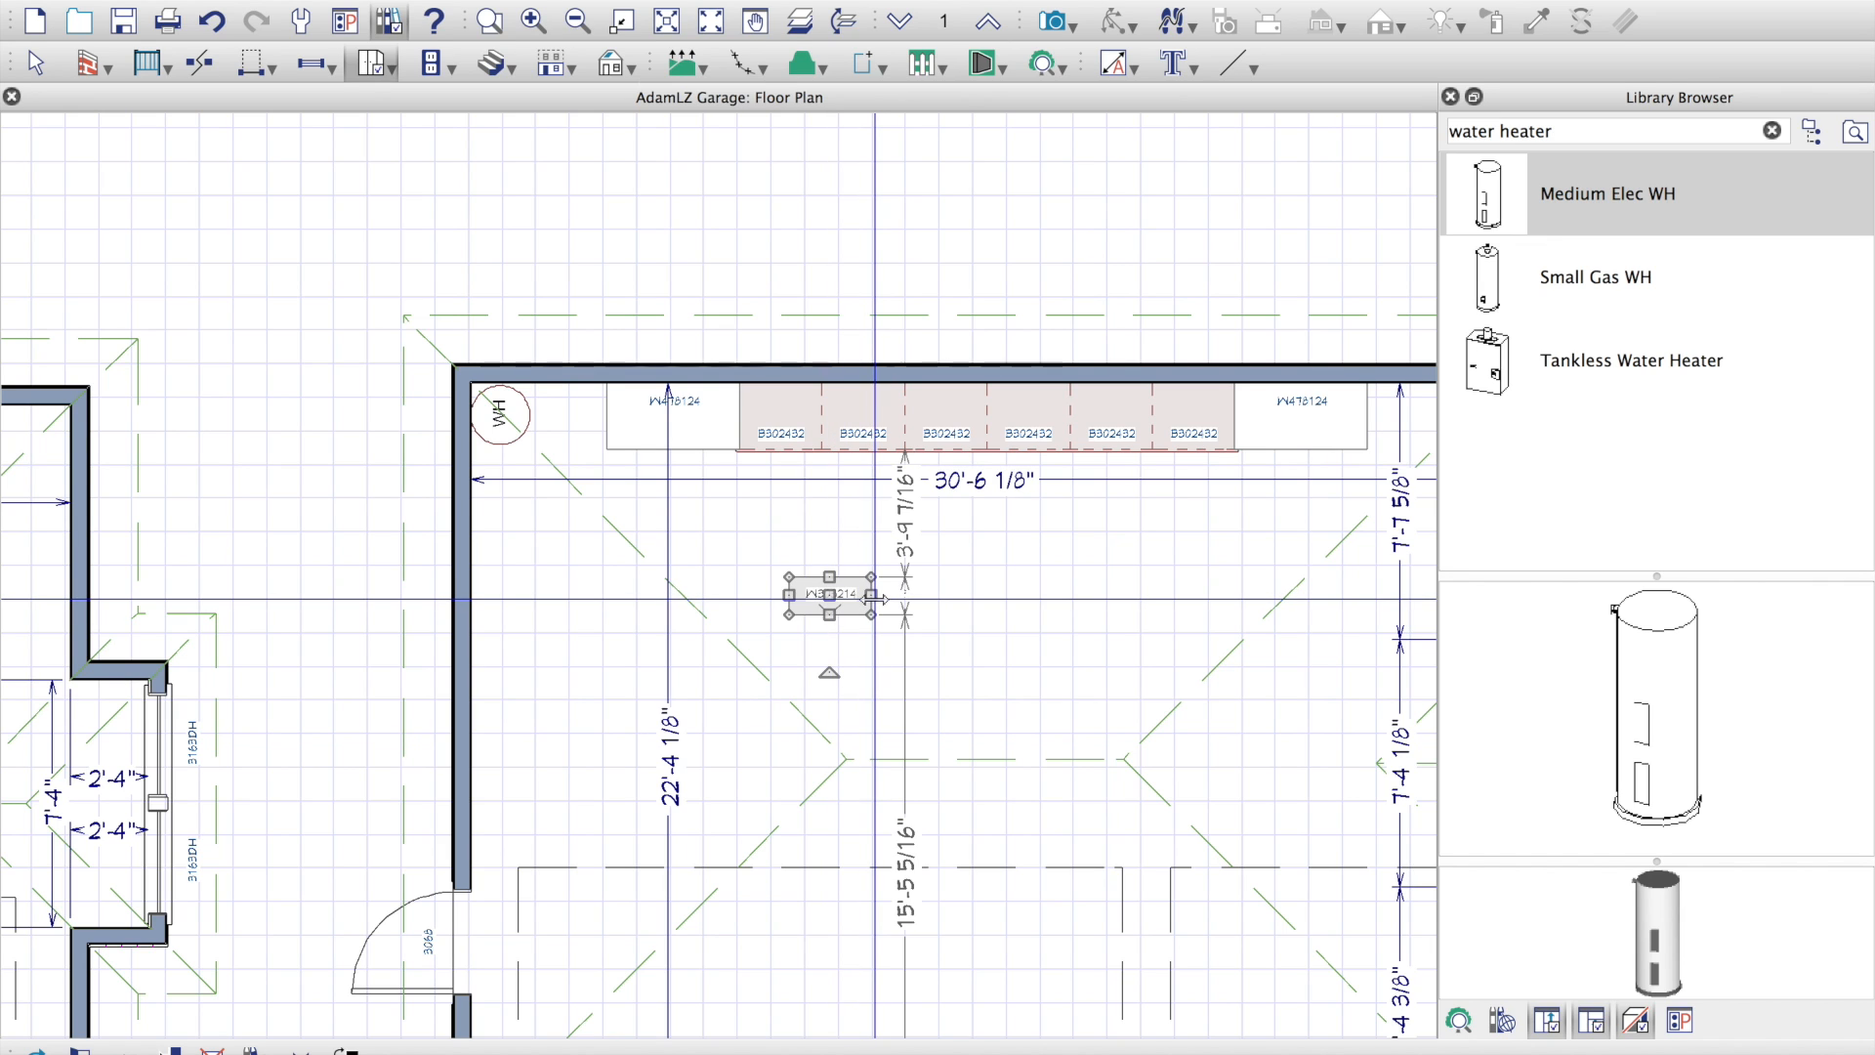
Step: Place three copies of the resized wall cabinet in a column on the open floor, beside the original
click(954, 606)
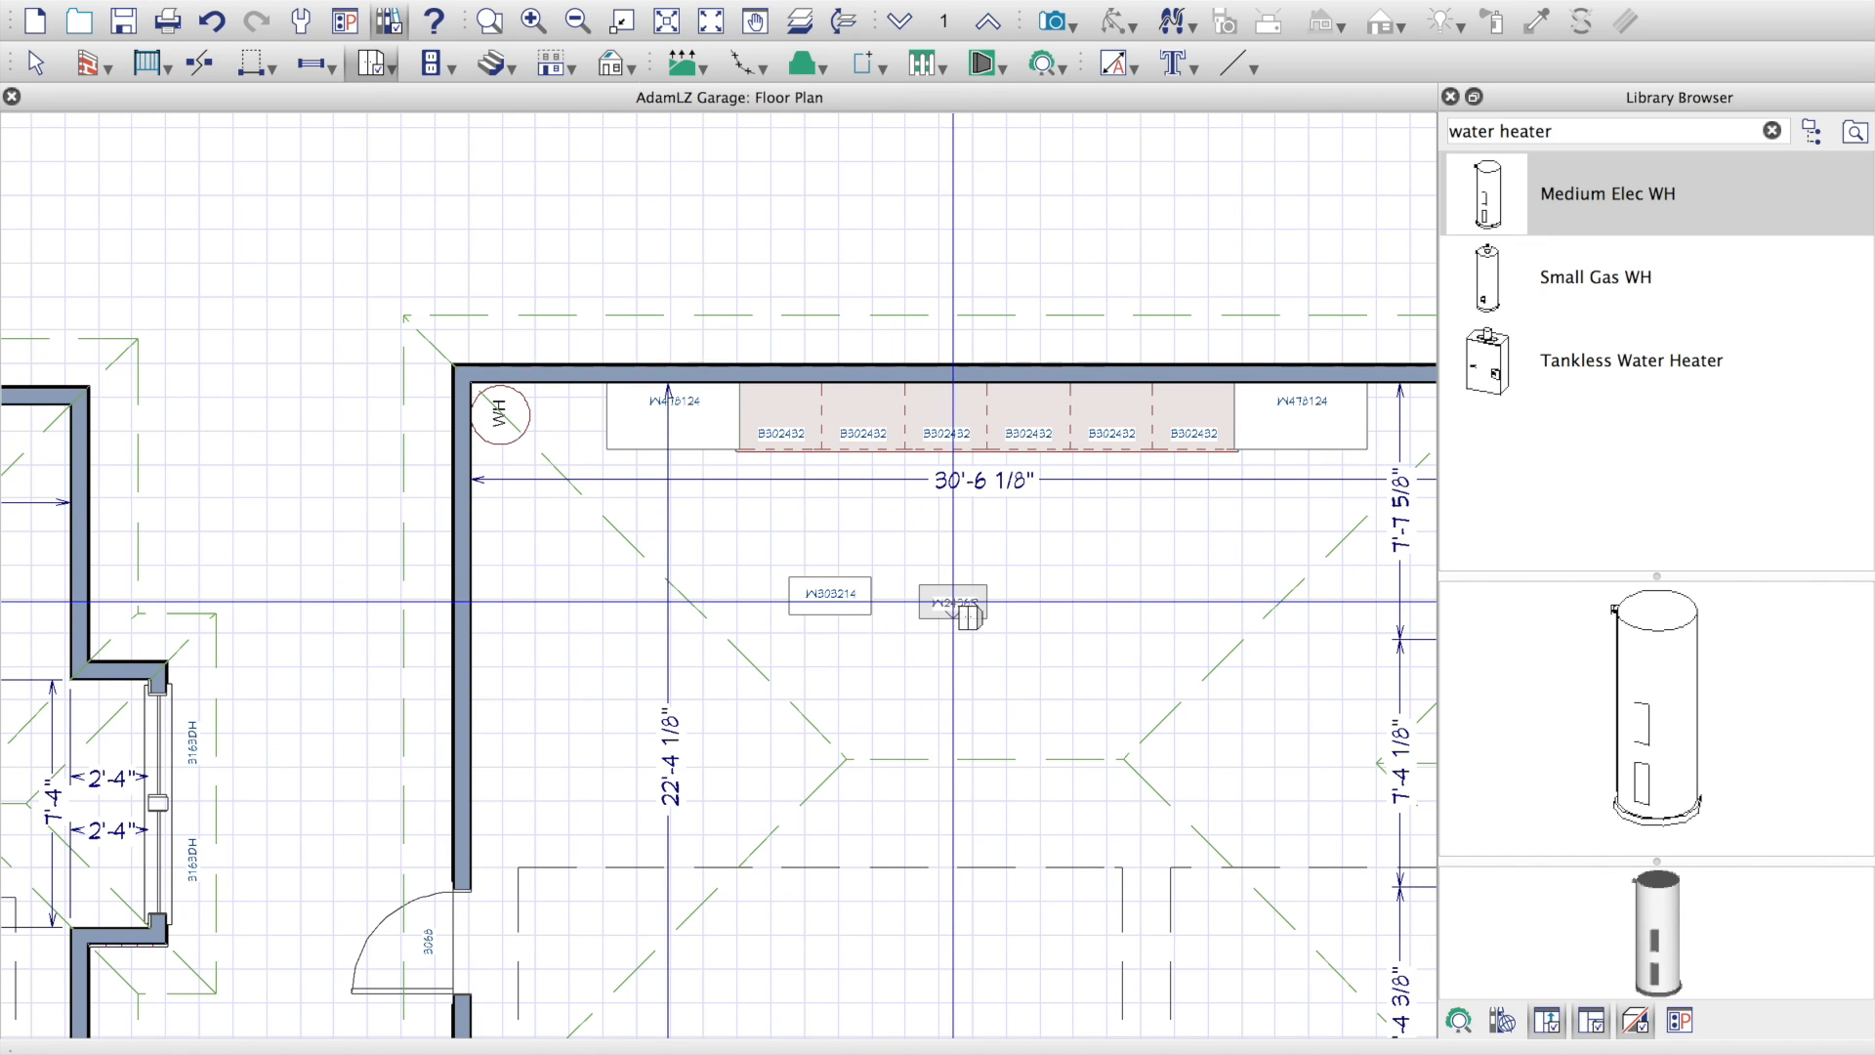
click(1021, 605)
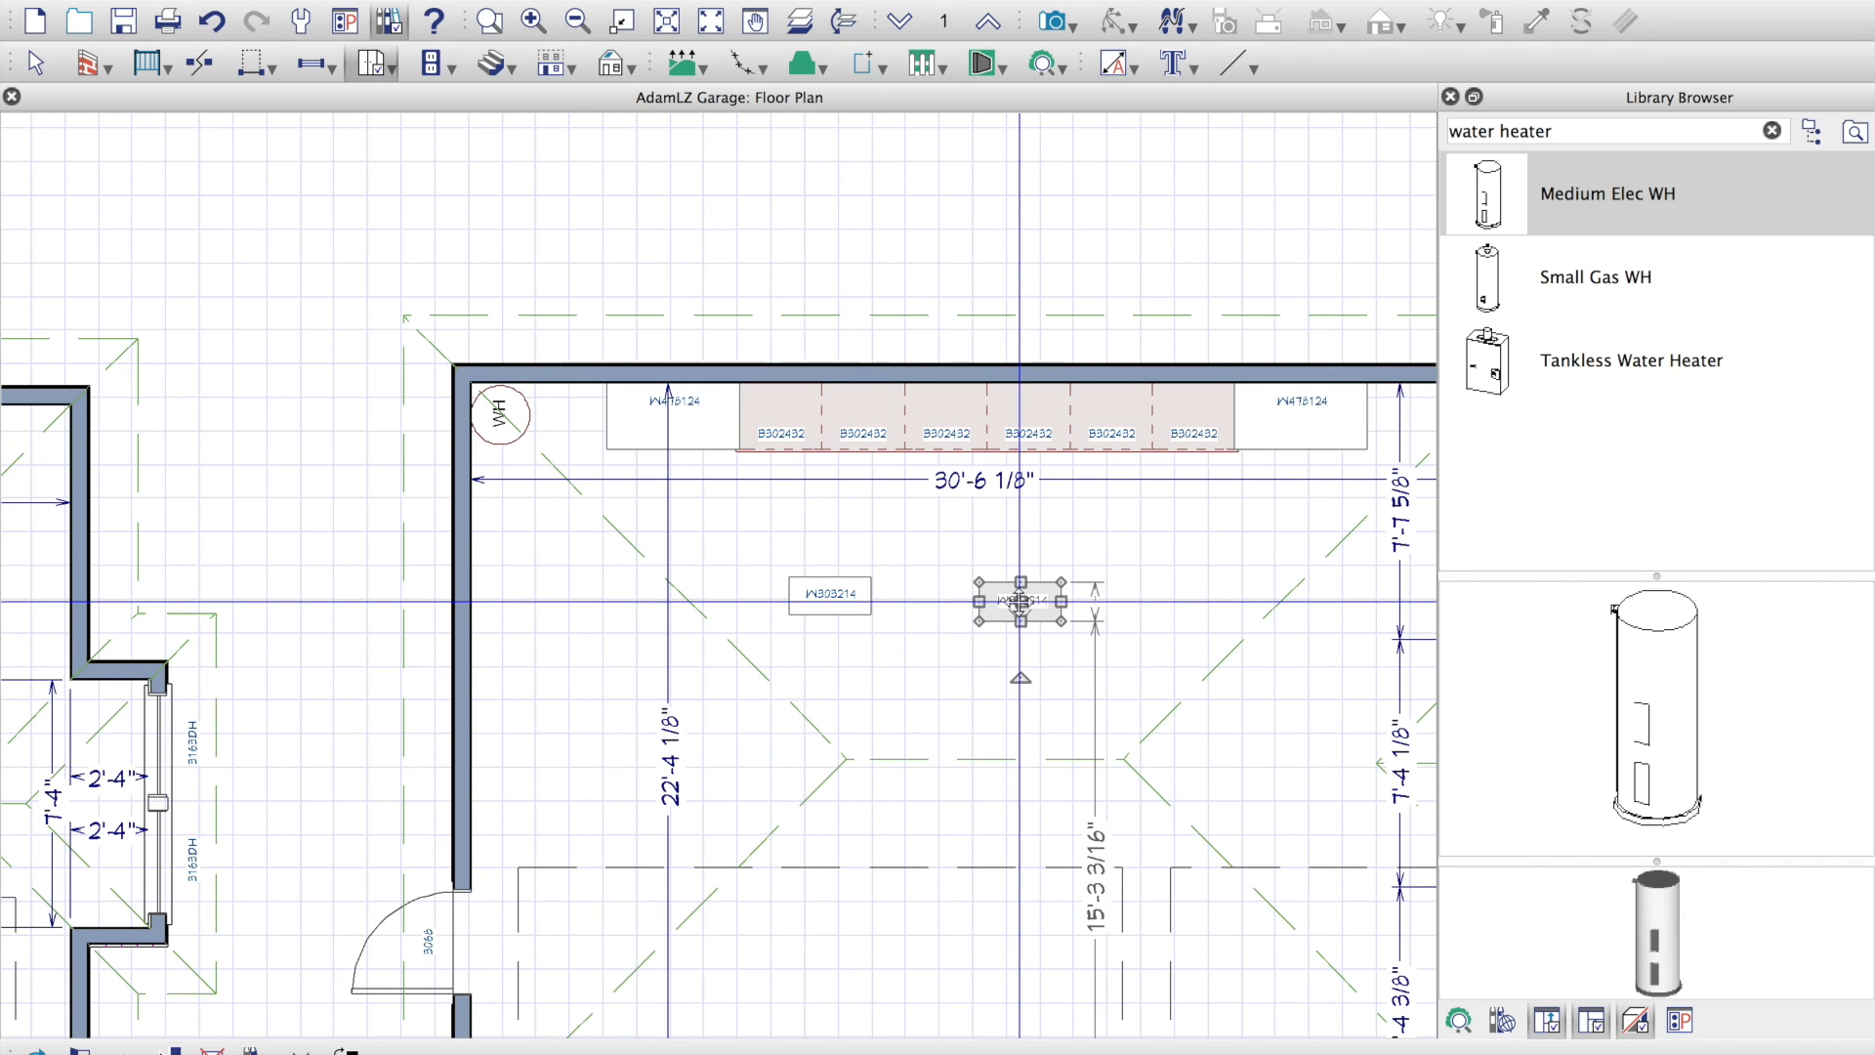
click(1019, 659)
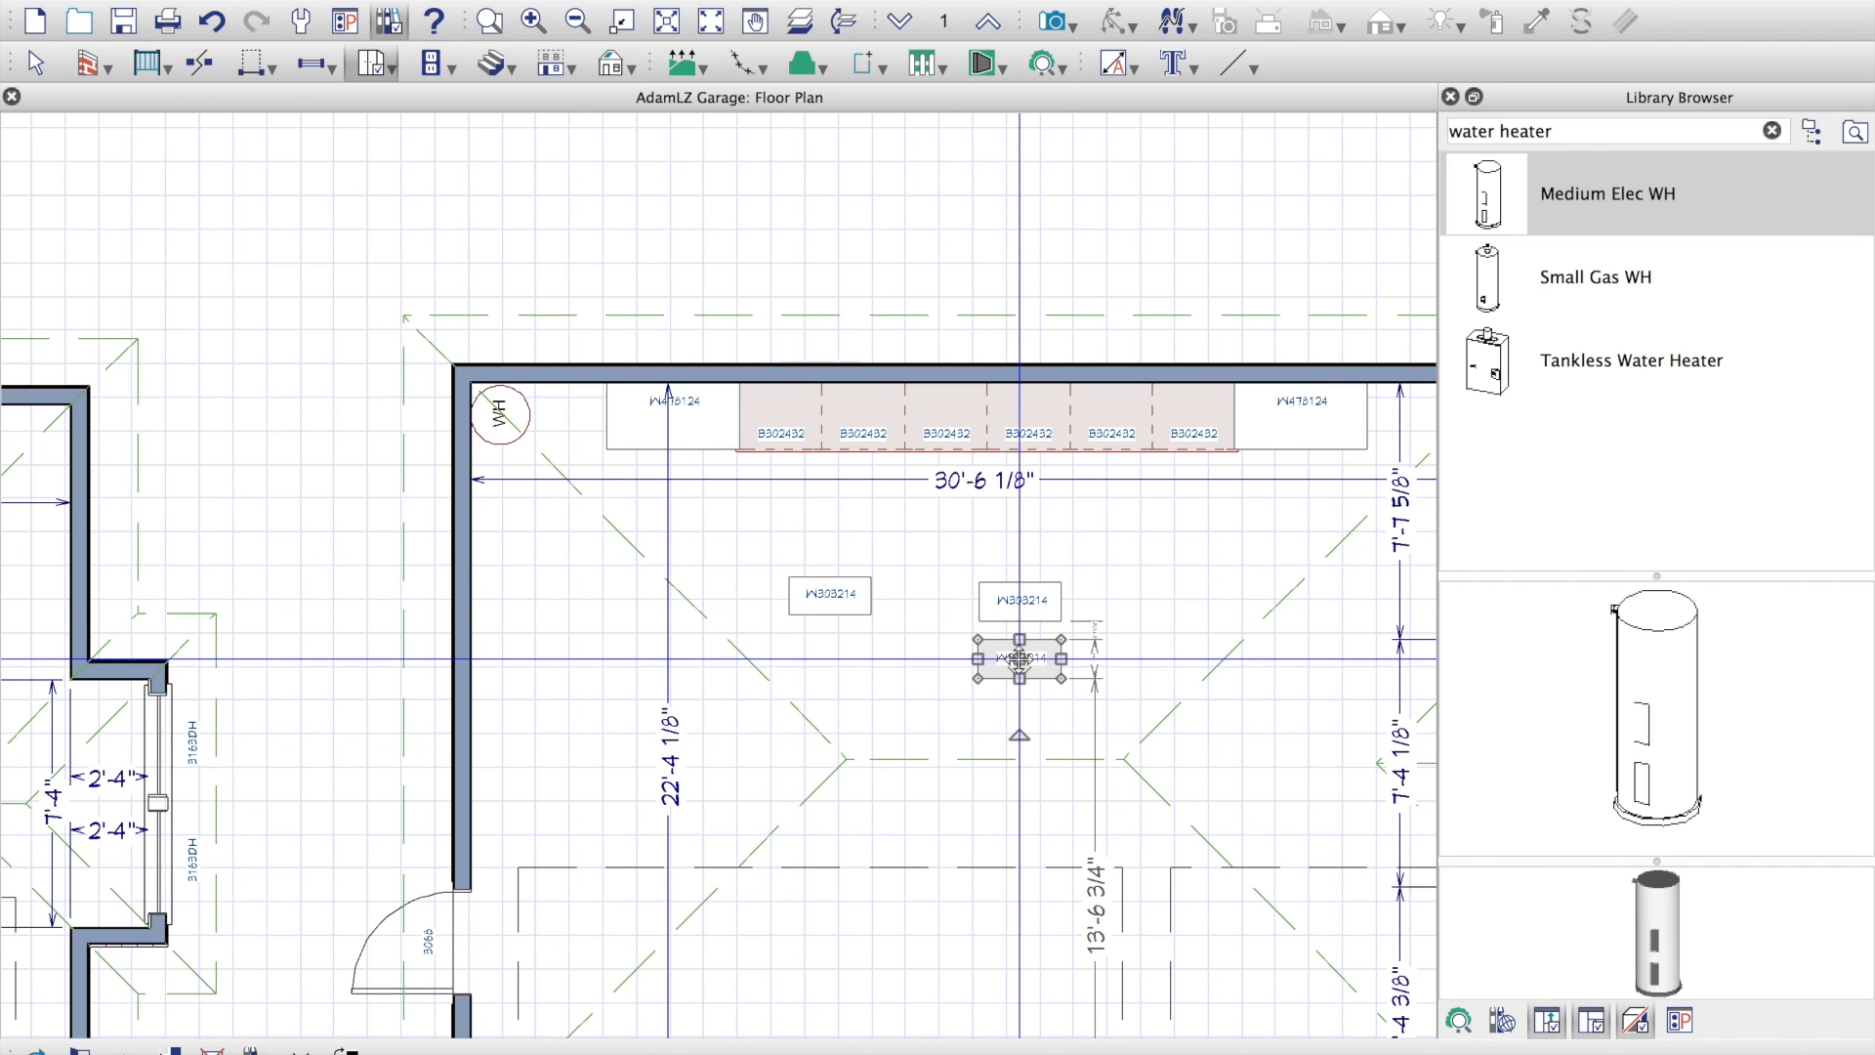
click(1018, 719)
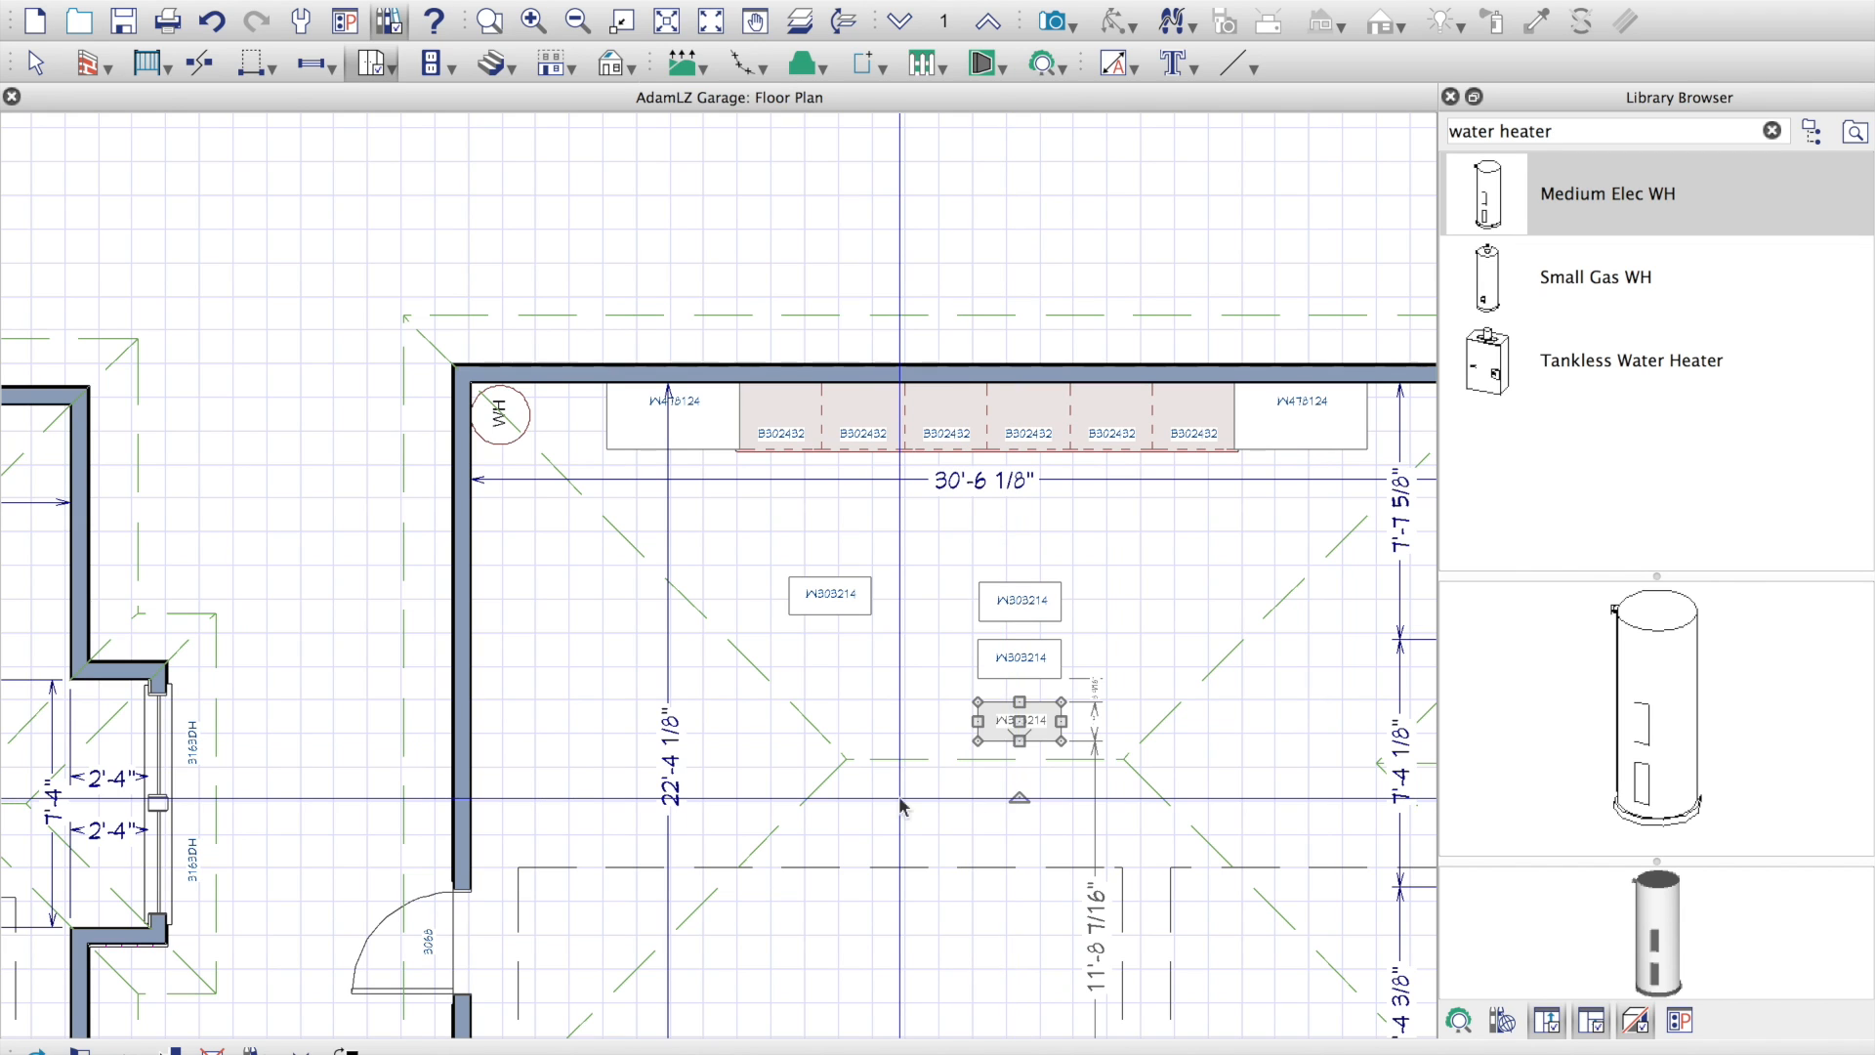
Step: Place two more copies of the resized wall cabinet on the open floor and move the original against the back wall above the leftmost base cabinet
click(860, 678)
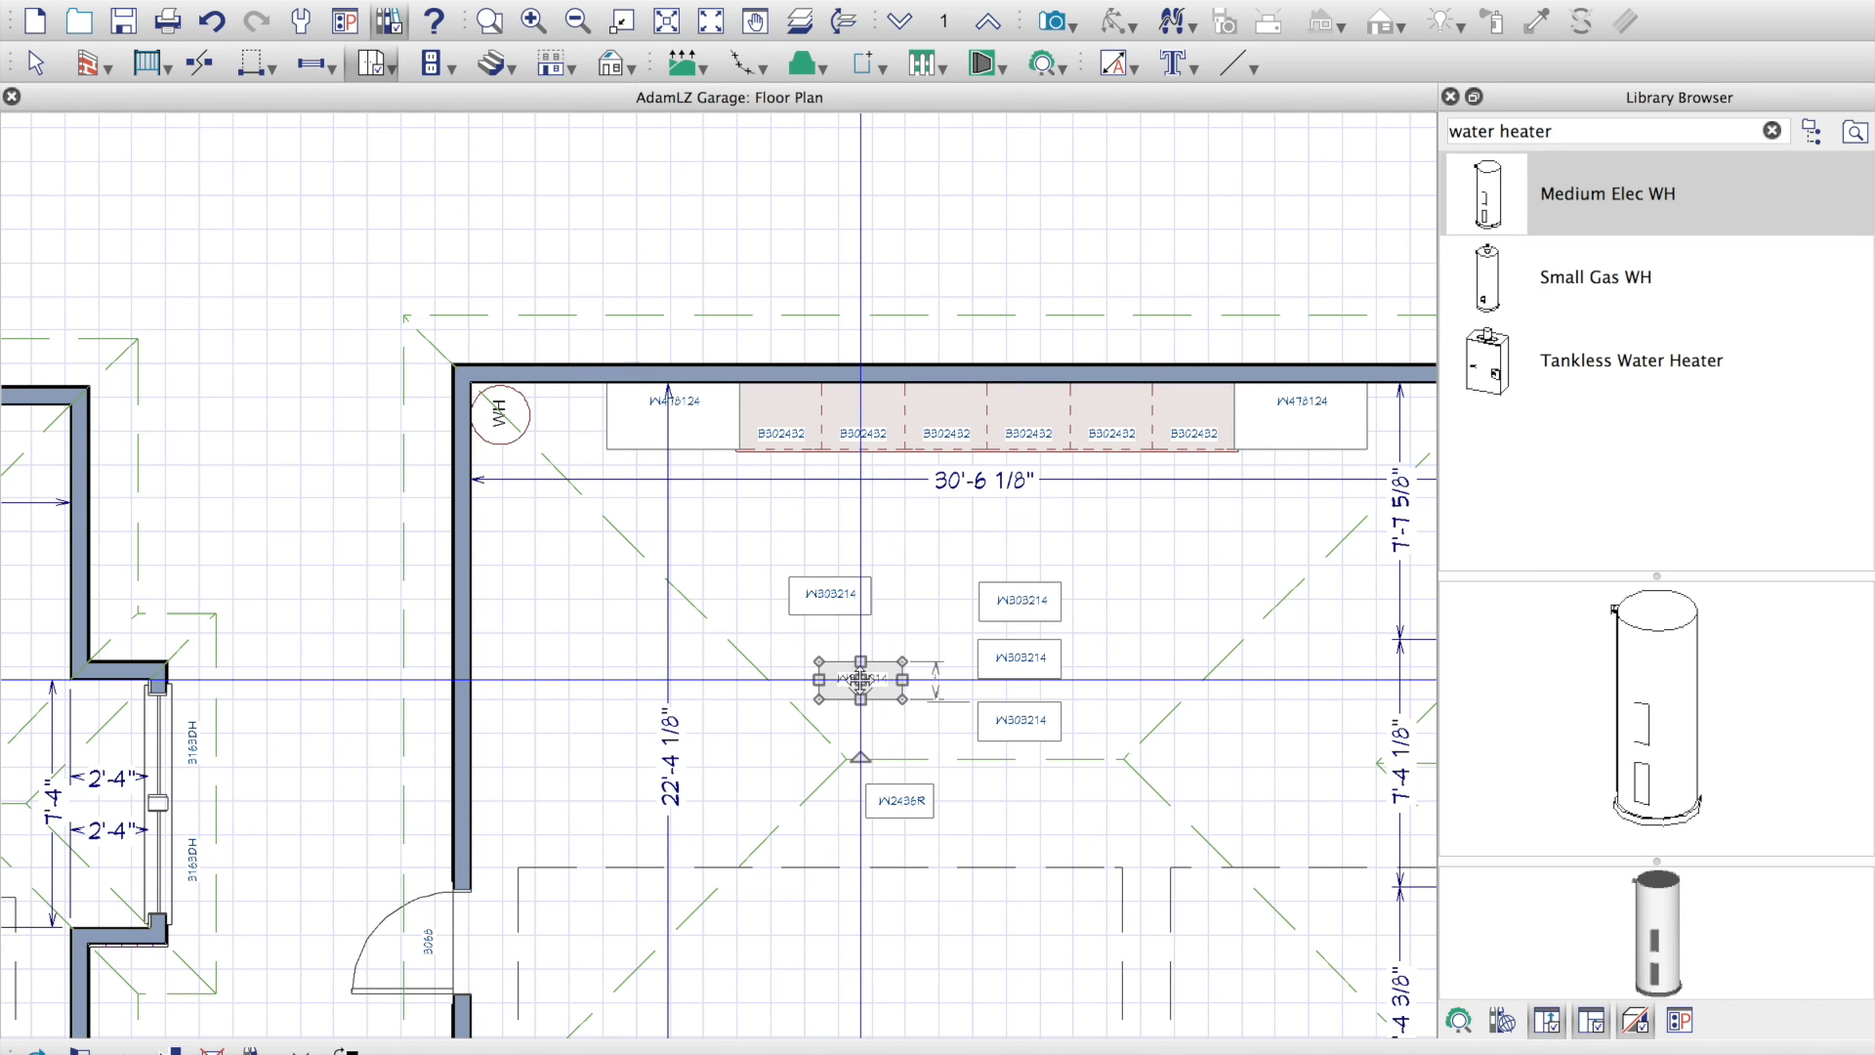
click(661, 692)
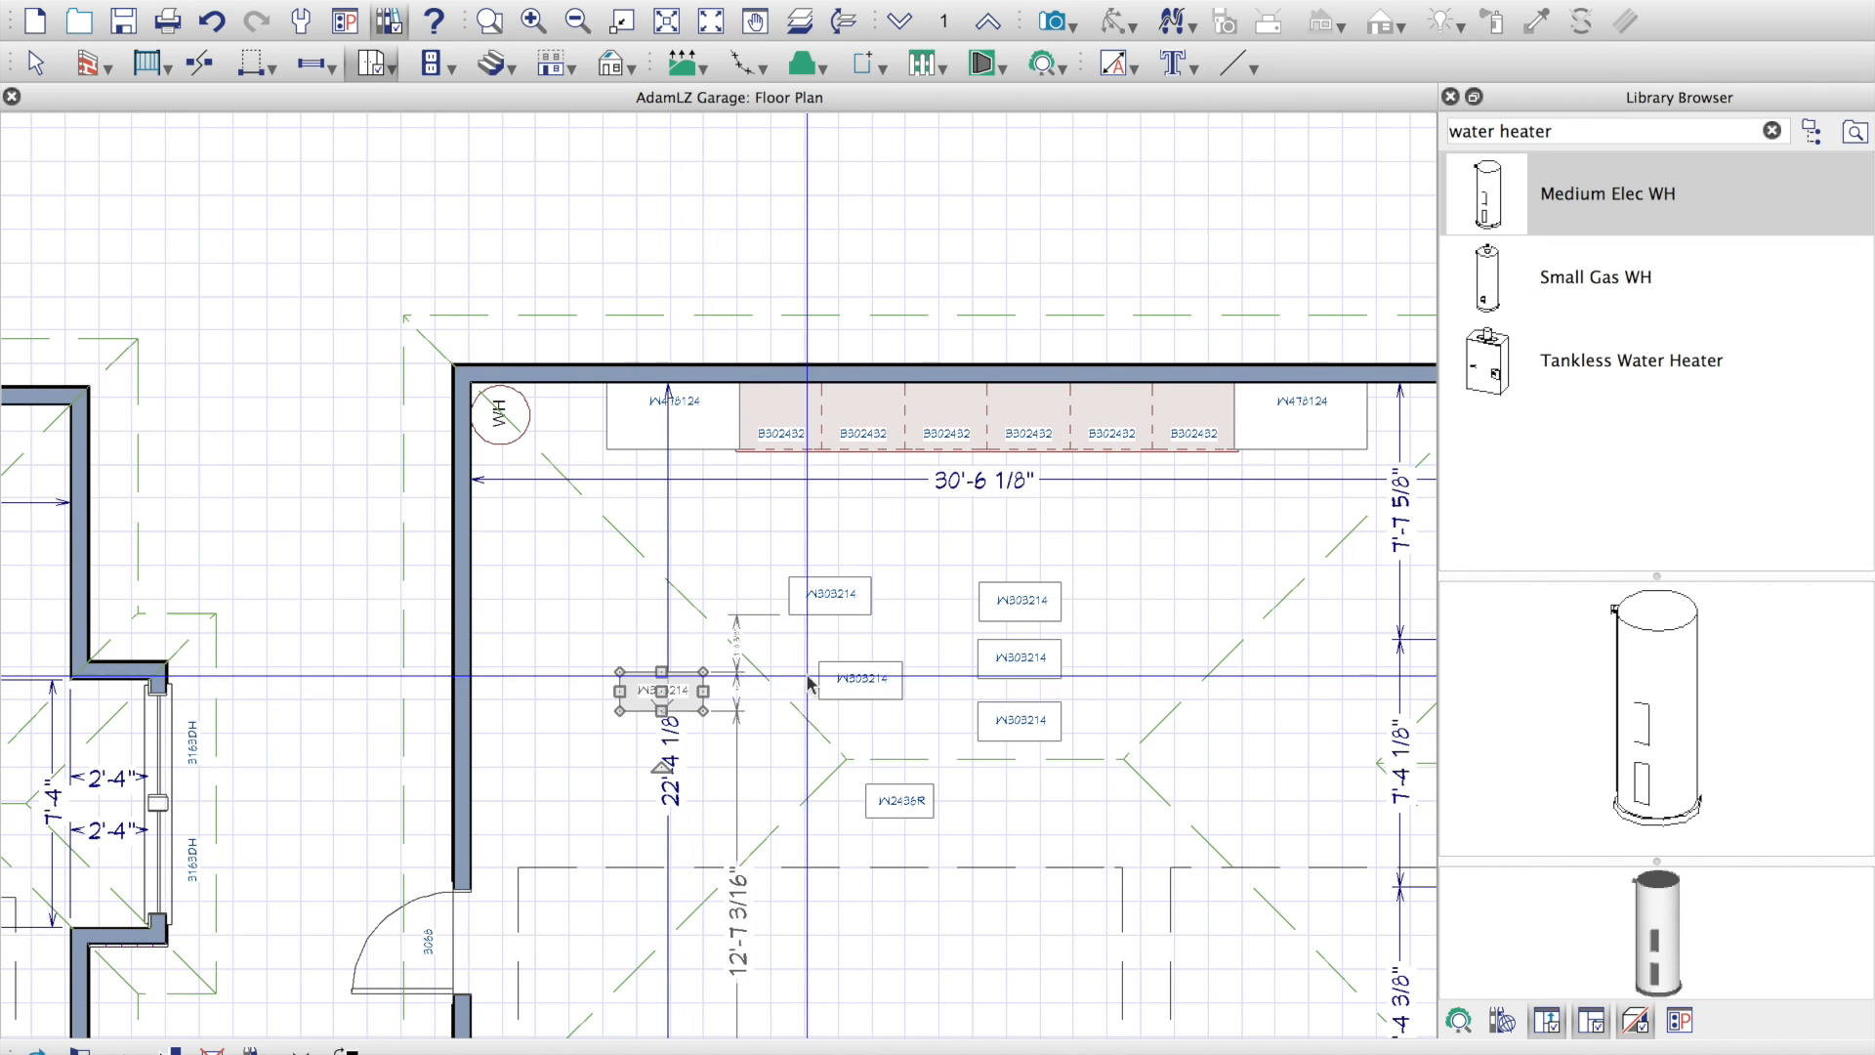
click(809, 591)
drag(830, 594, 758, 396)
Step: Move the nearest spare 29 1/2" wall cabinet from the open floor to the back wall above the second base cabinet from the left
click(860, 679)
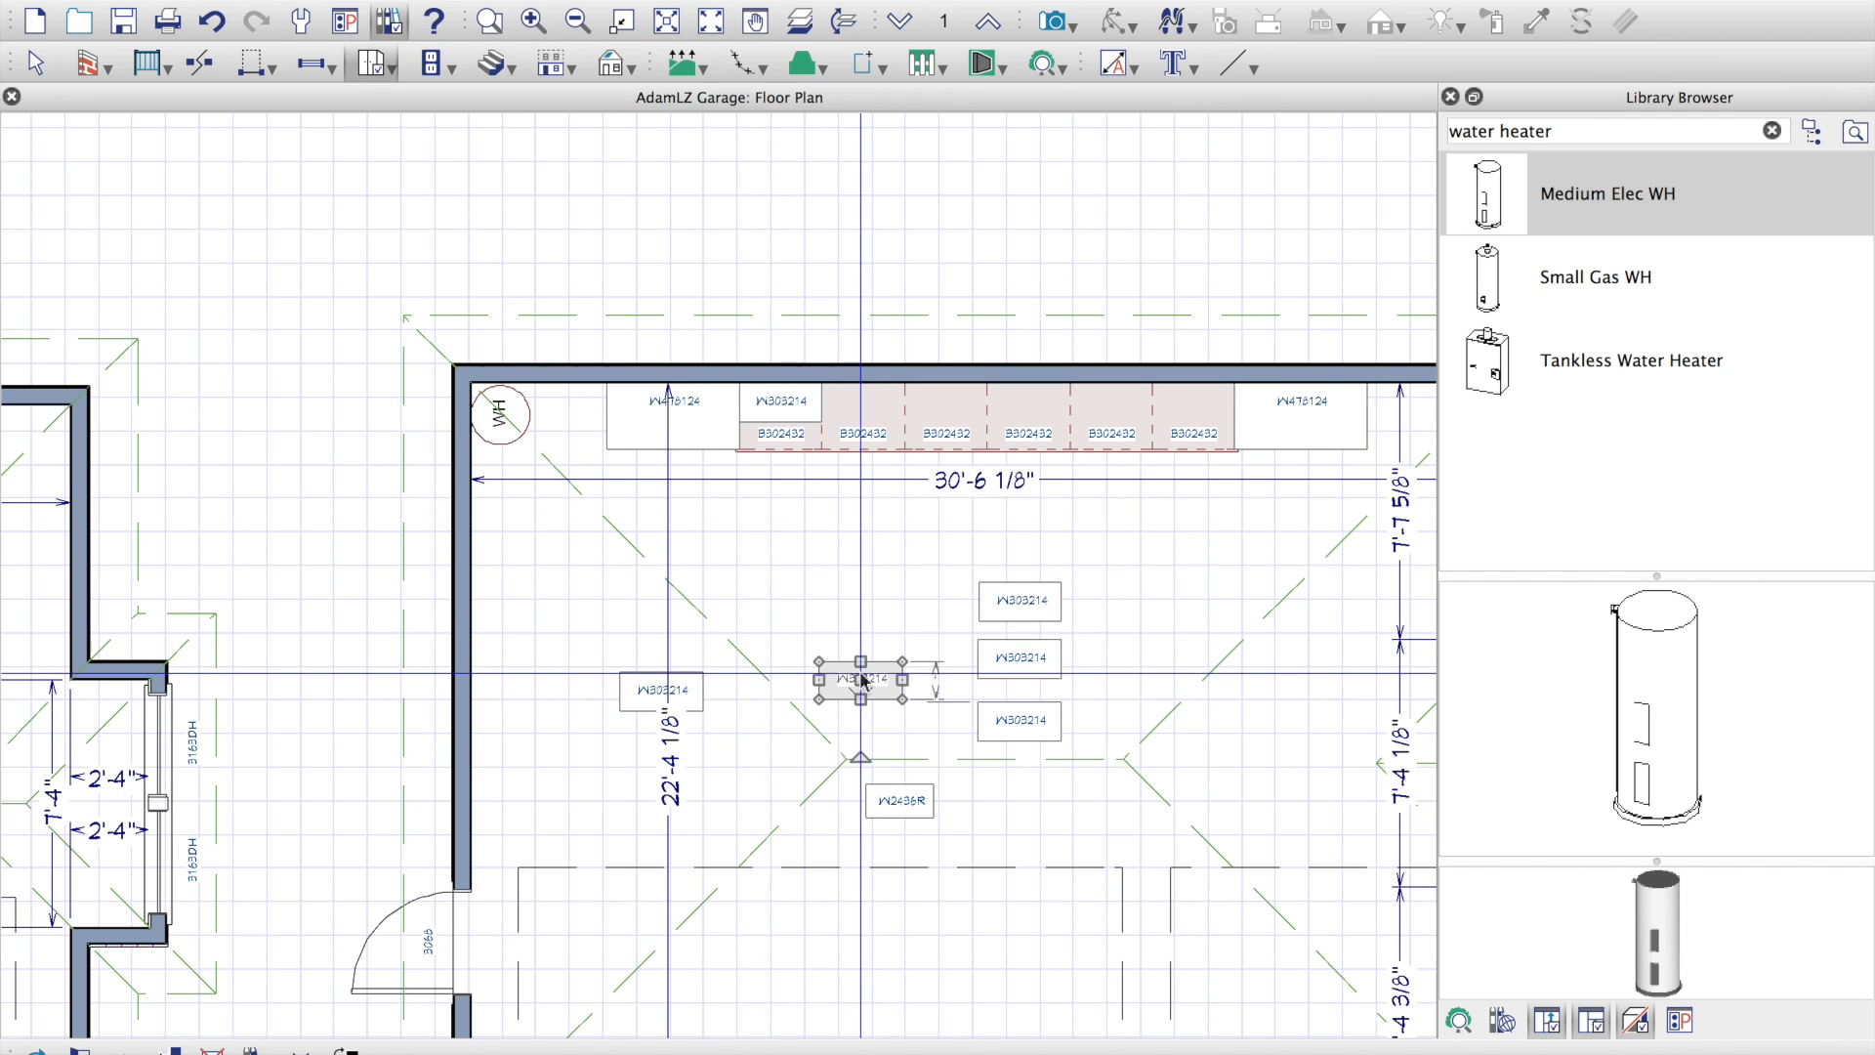
key(Escape)
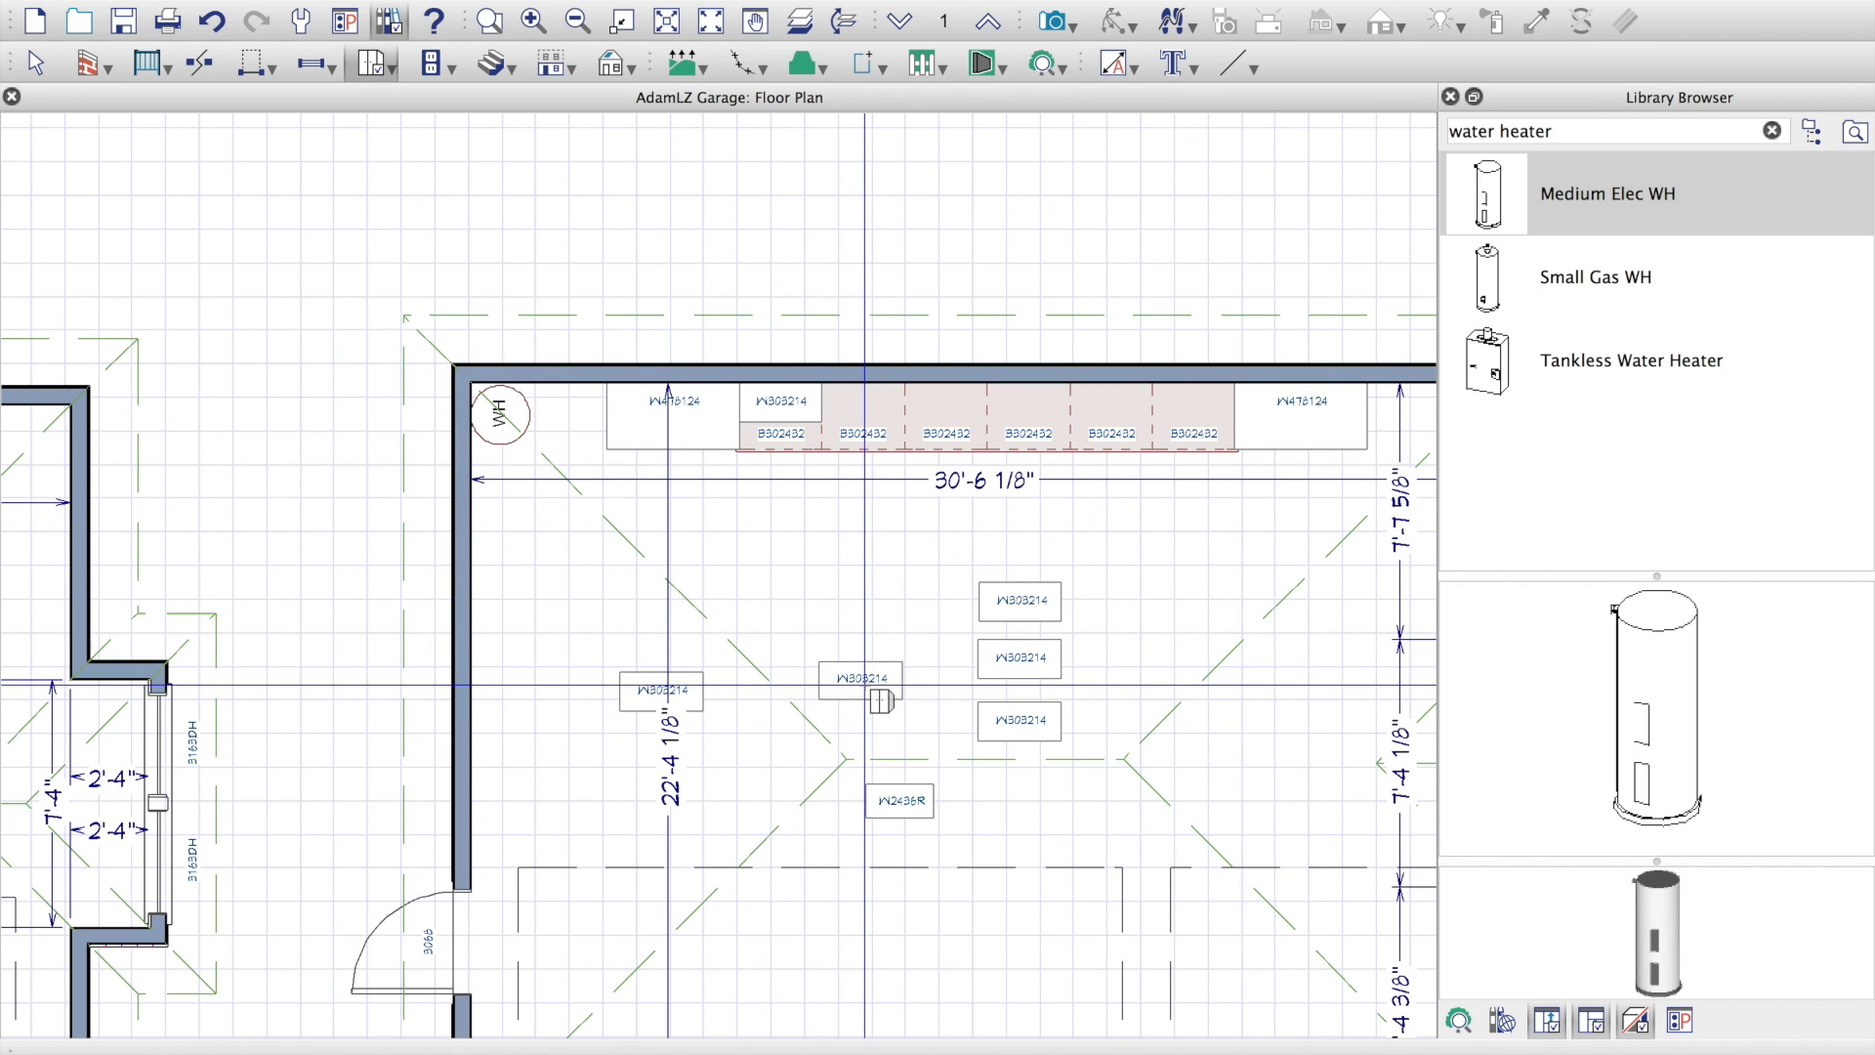
click(842, 681)
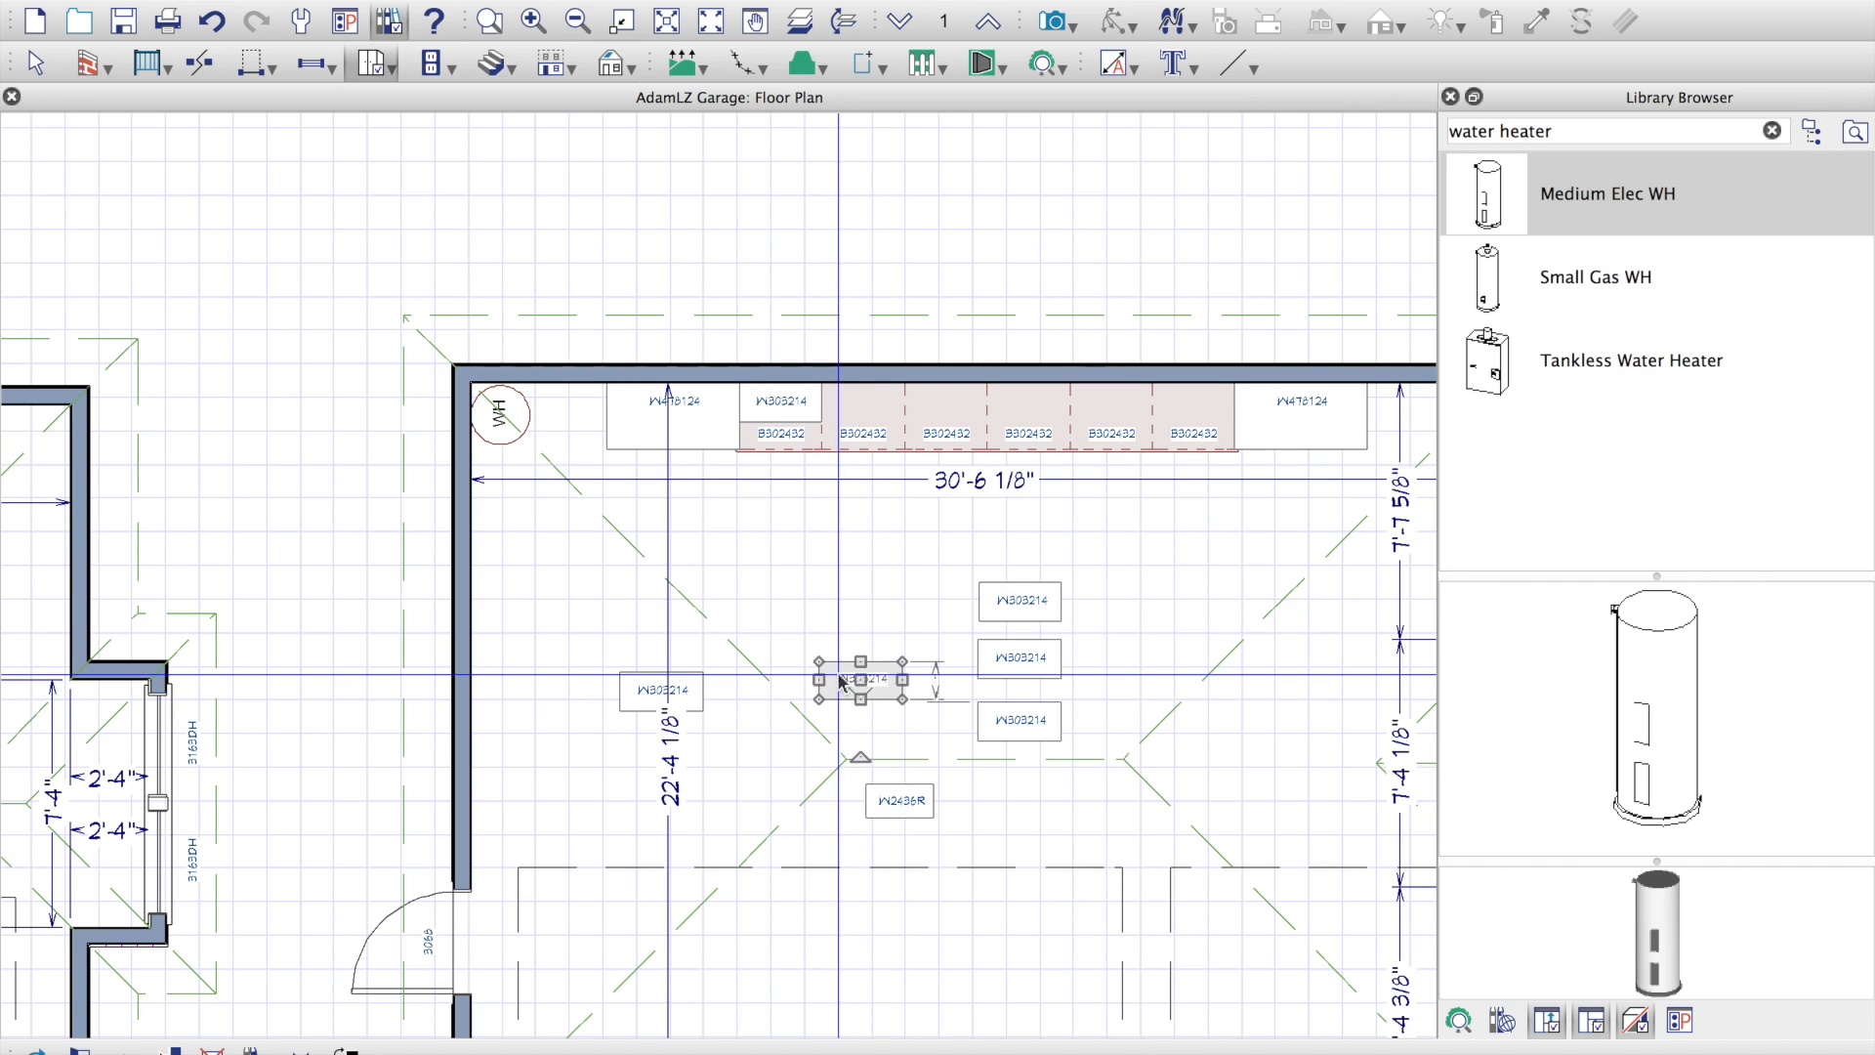
drag(855, 680, 863, 402)
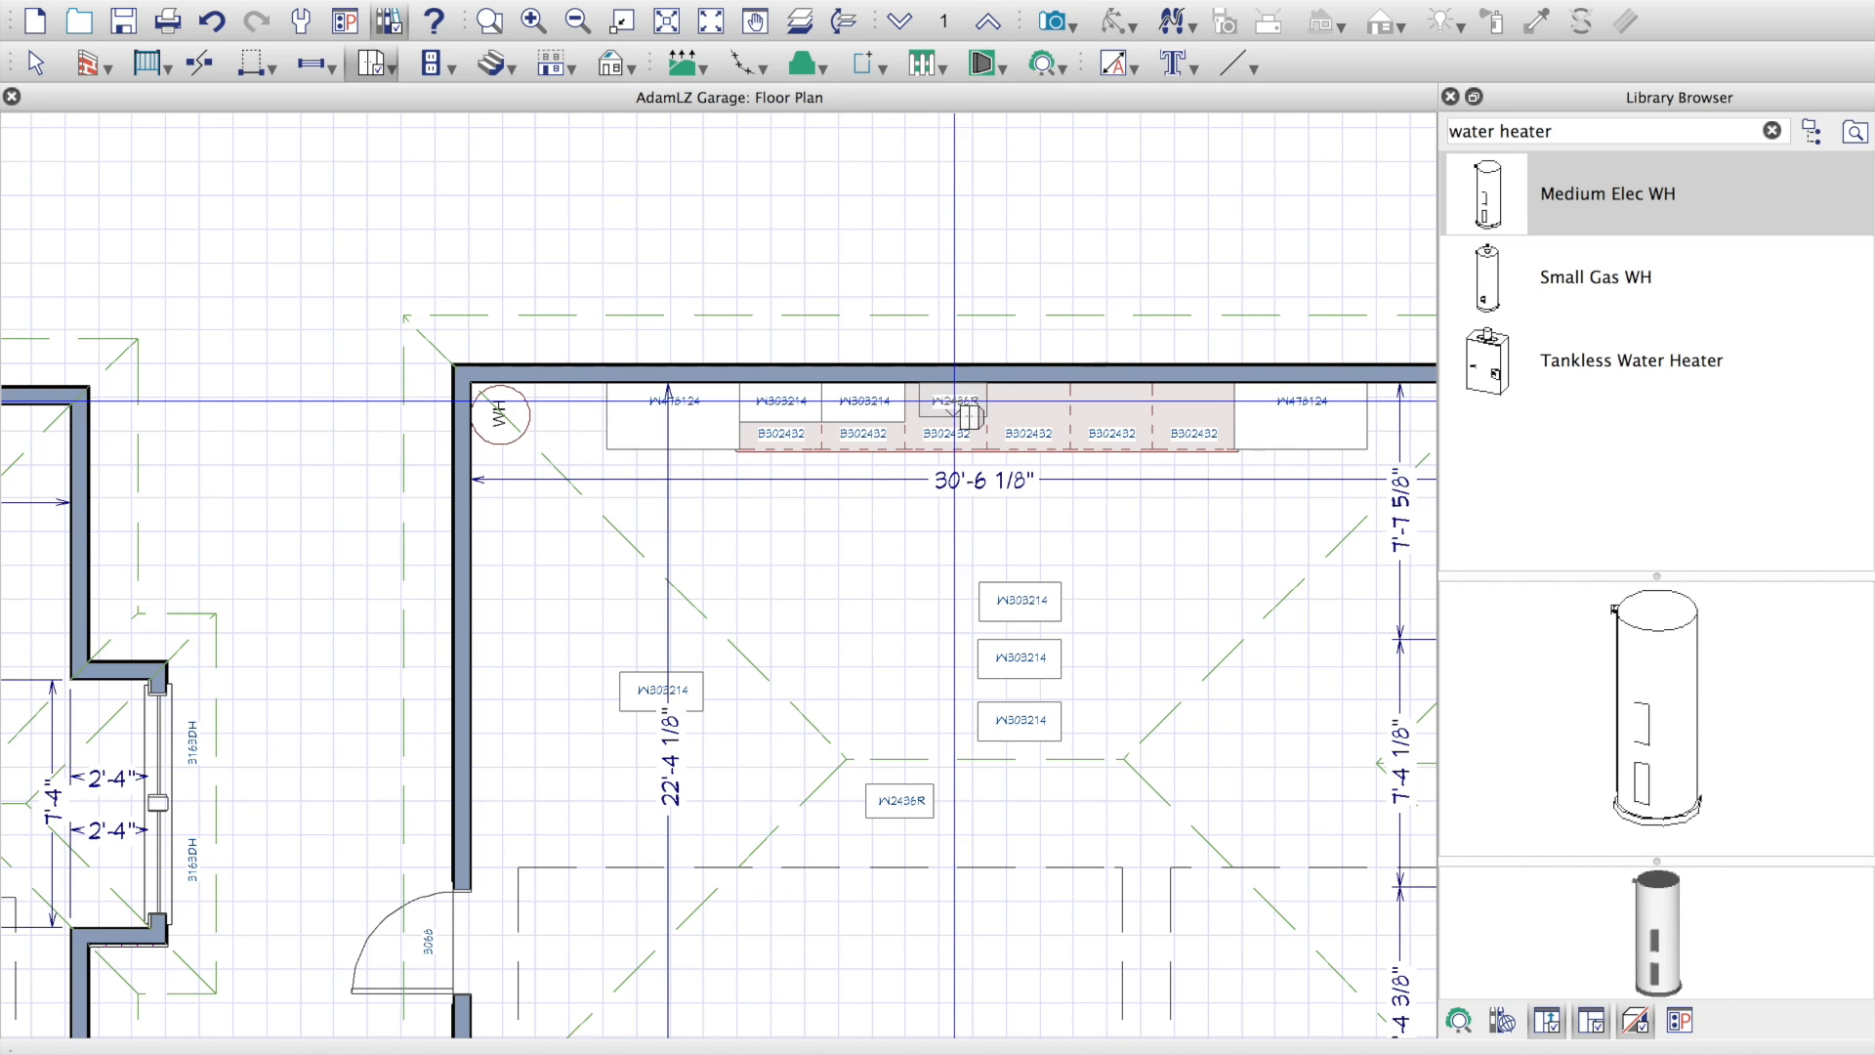
Step: Line up the column of three resized wall cabinets along the back wall above the third, fourth and fifth base cabinets
click(931, 397)
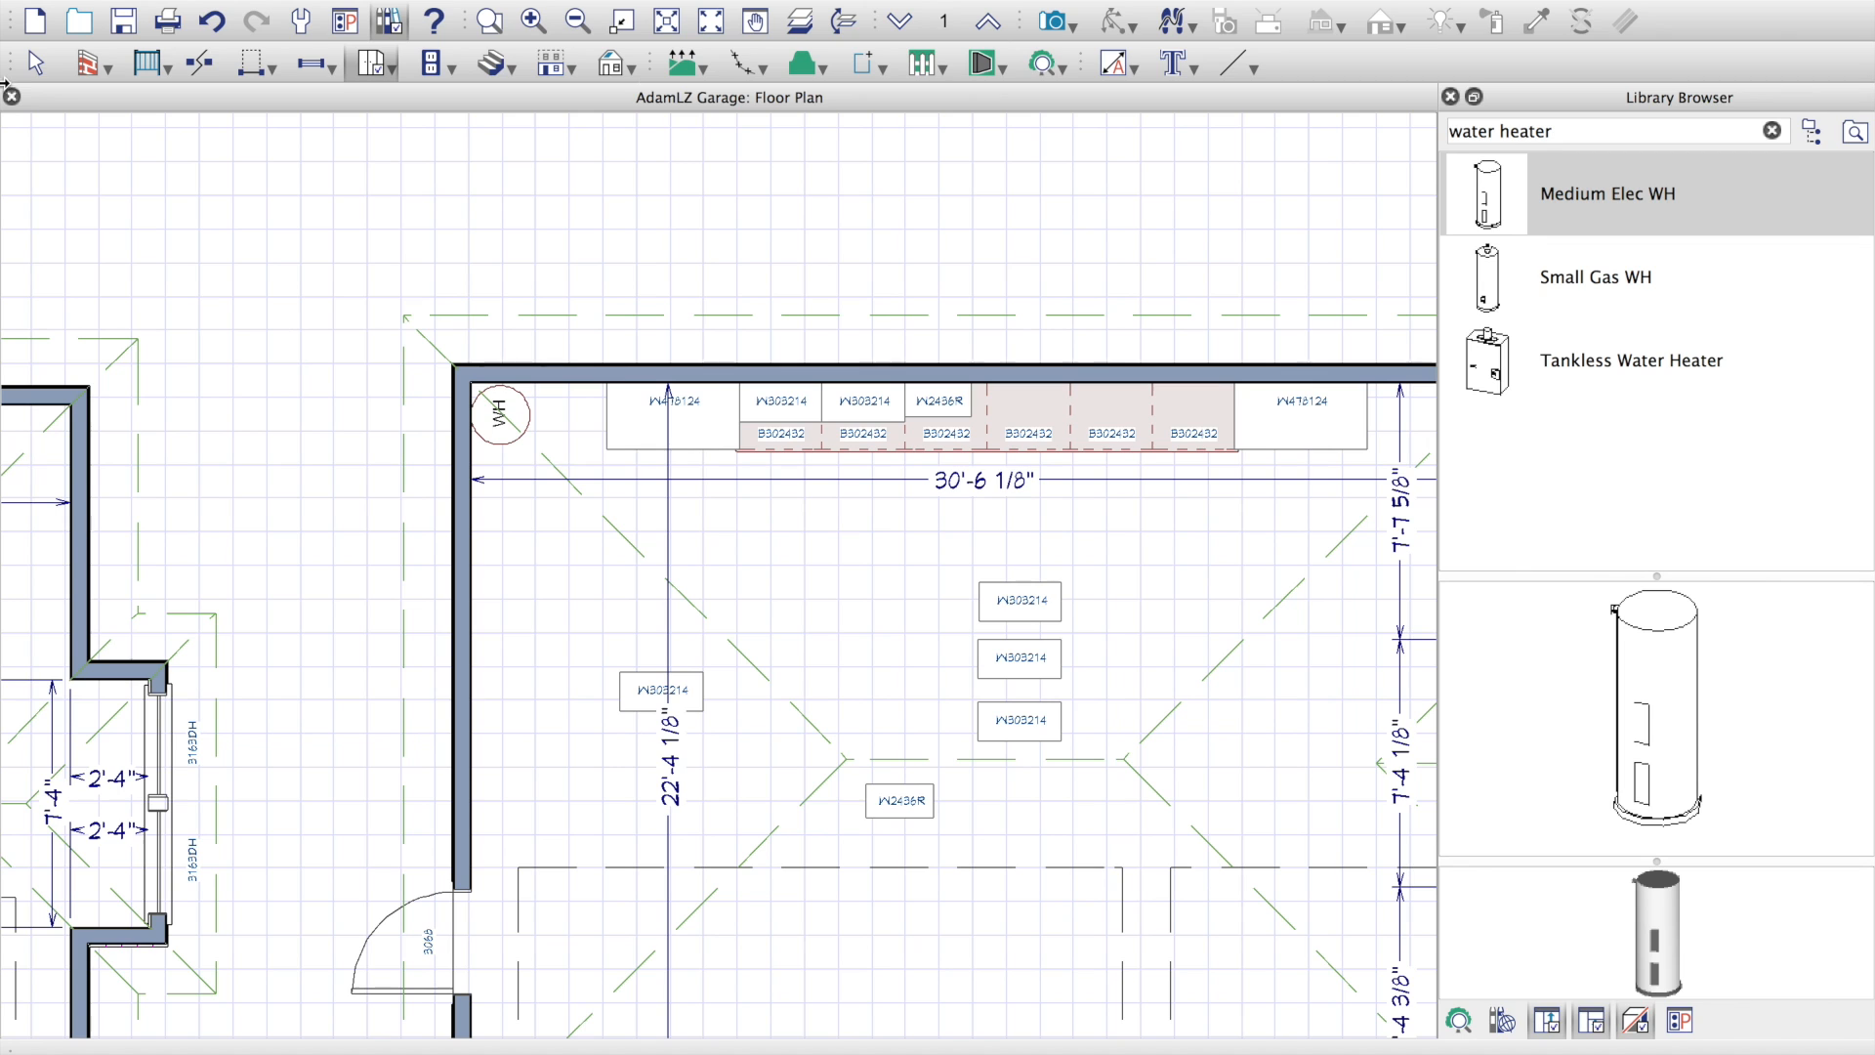
click(35, 63)
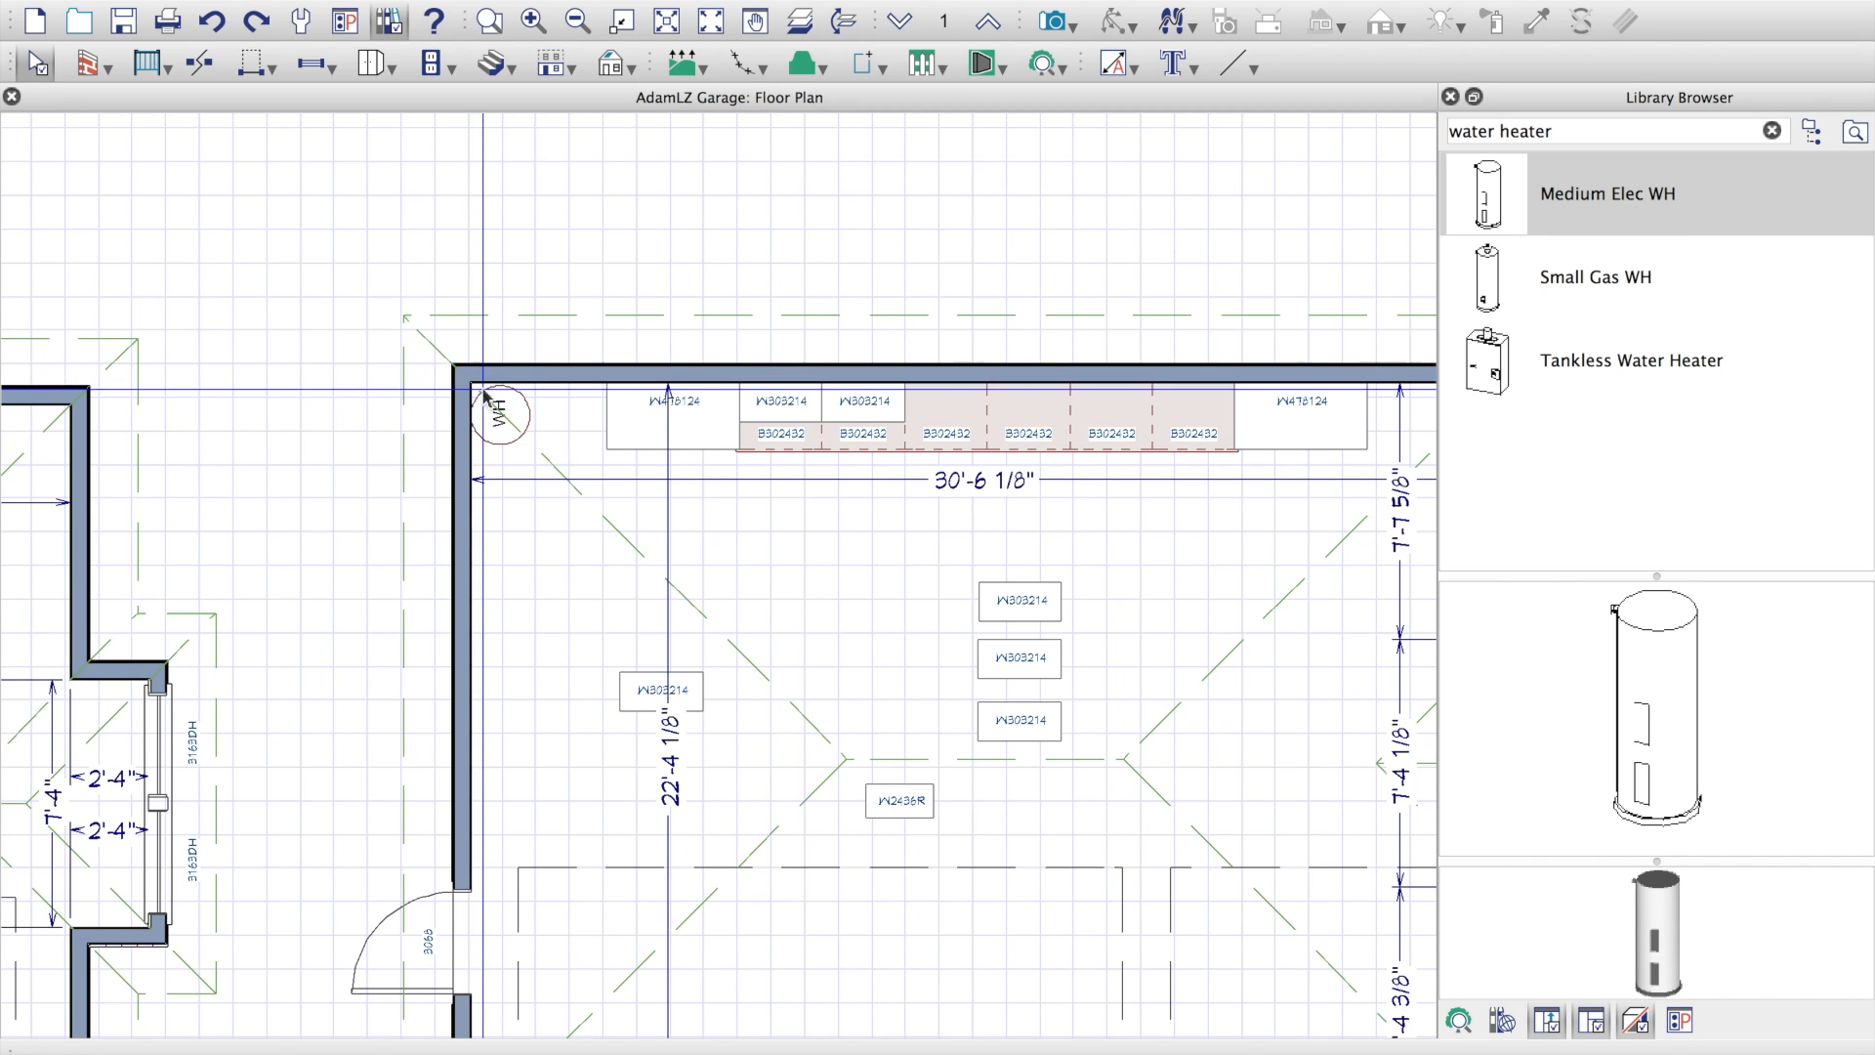
click(1021, 602)
drag(1021, 601, 927, 381)
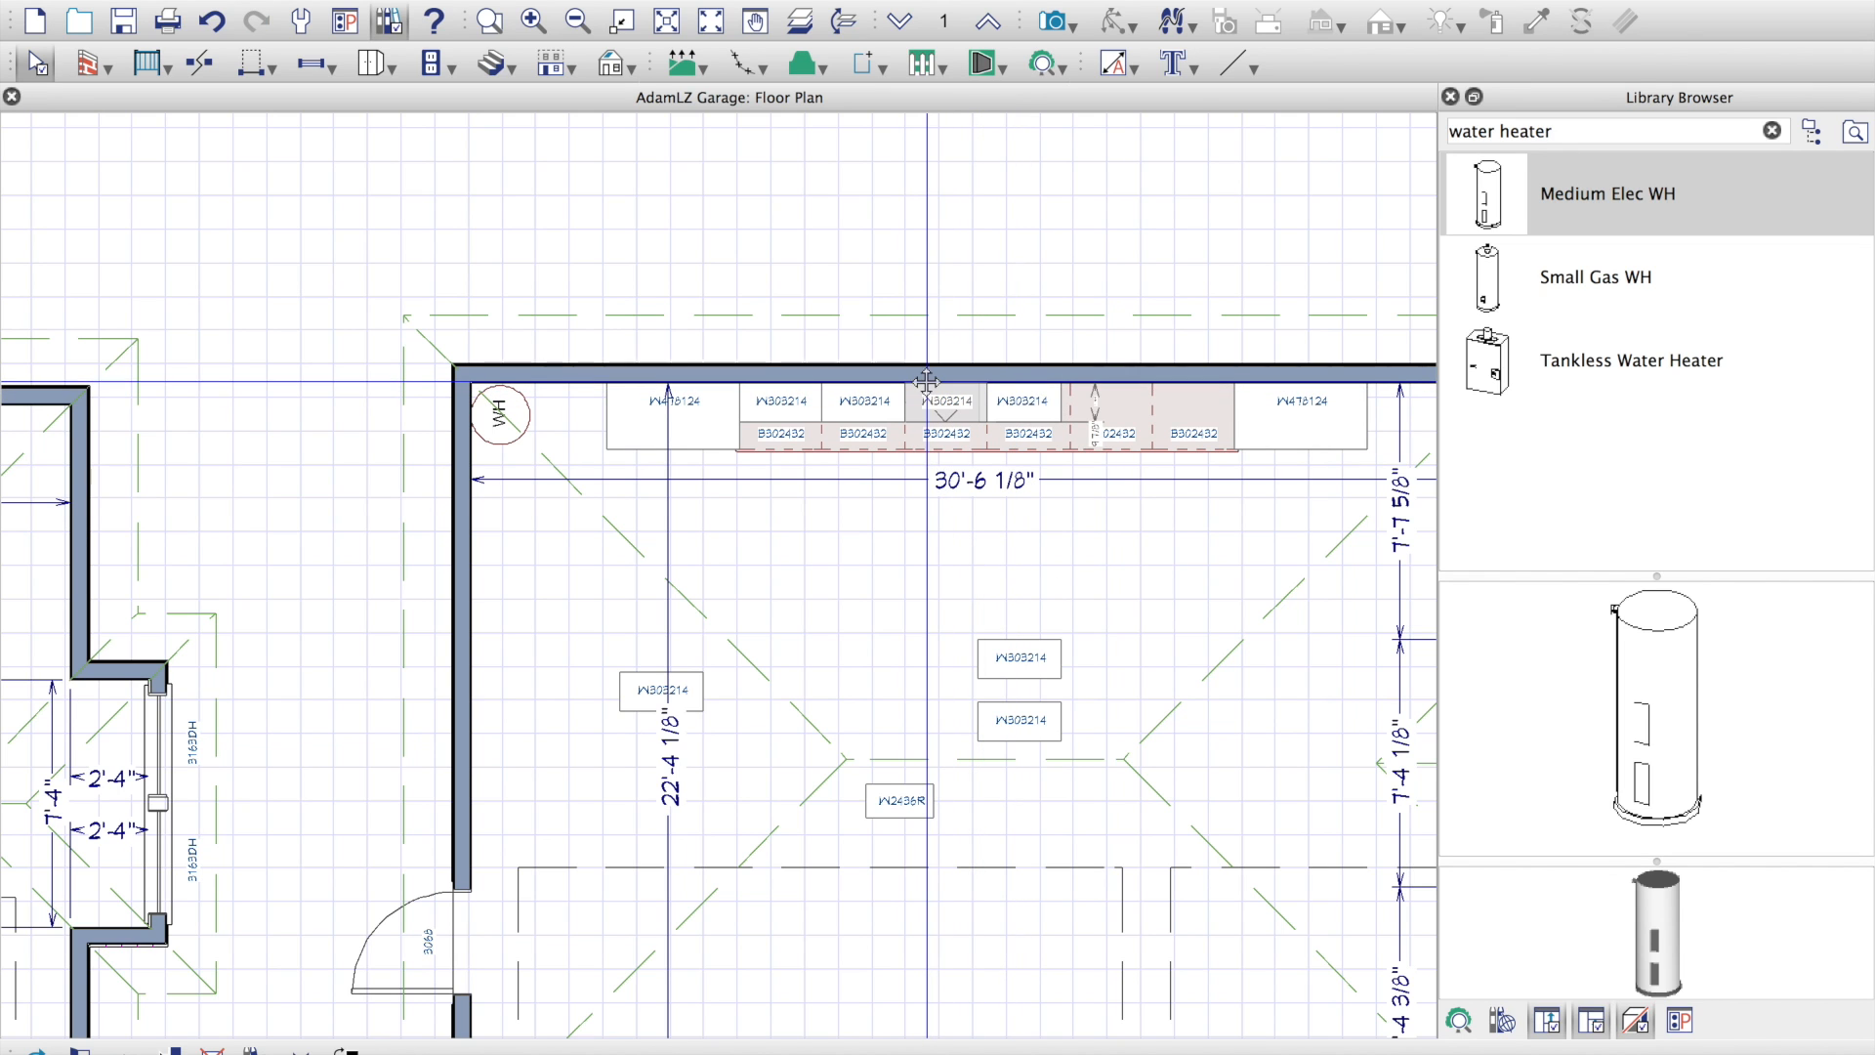
click(1020, 657)
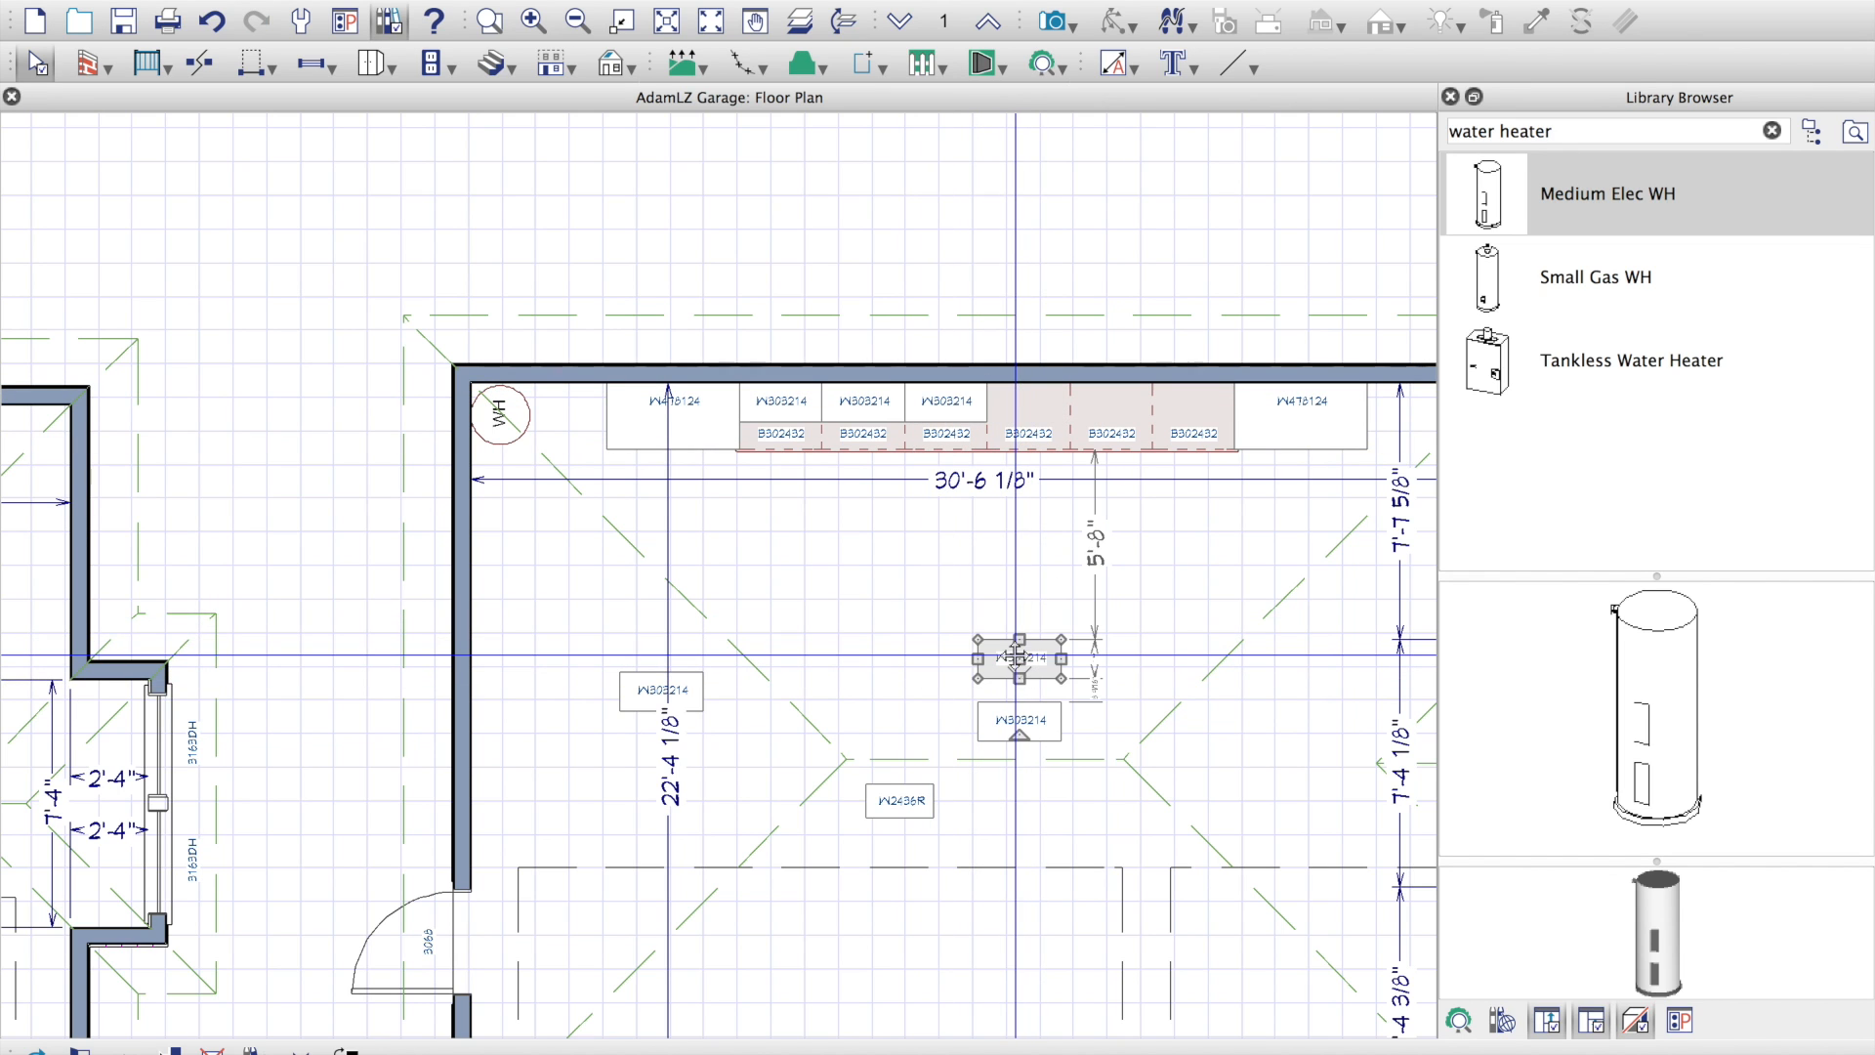
drag(1019, 657, 1027, 404)
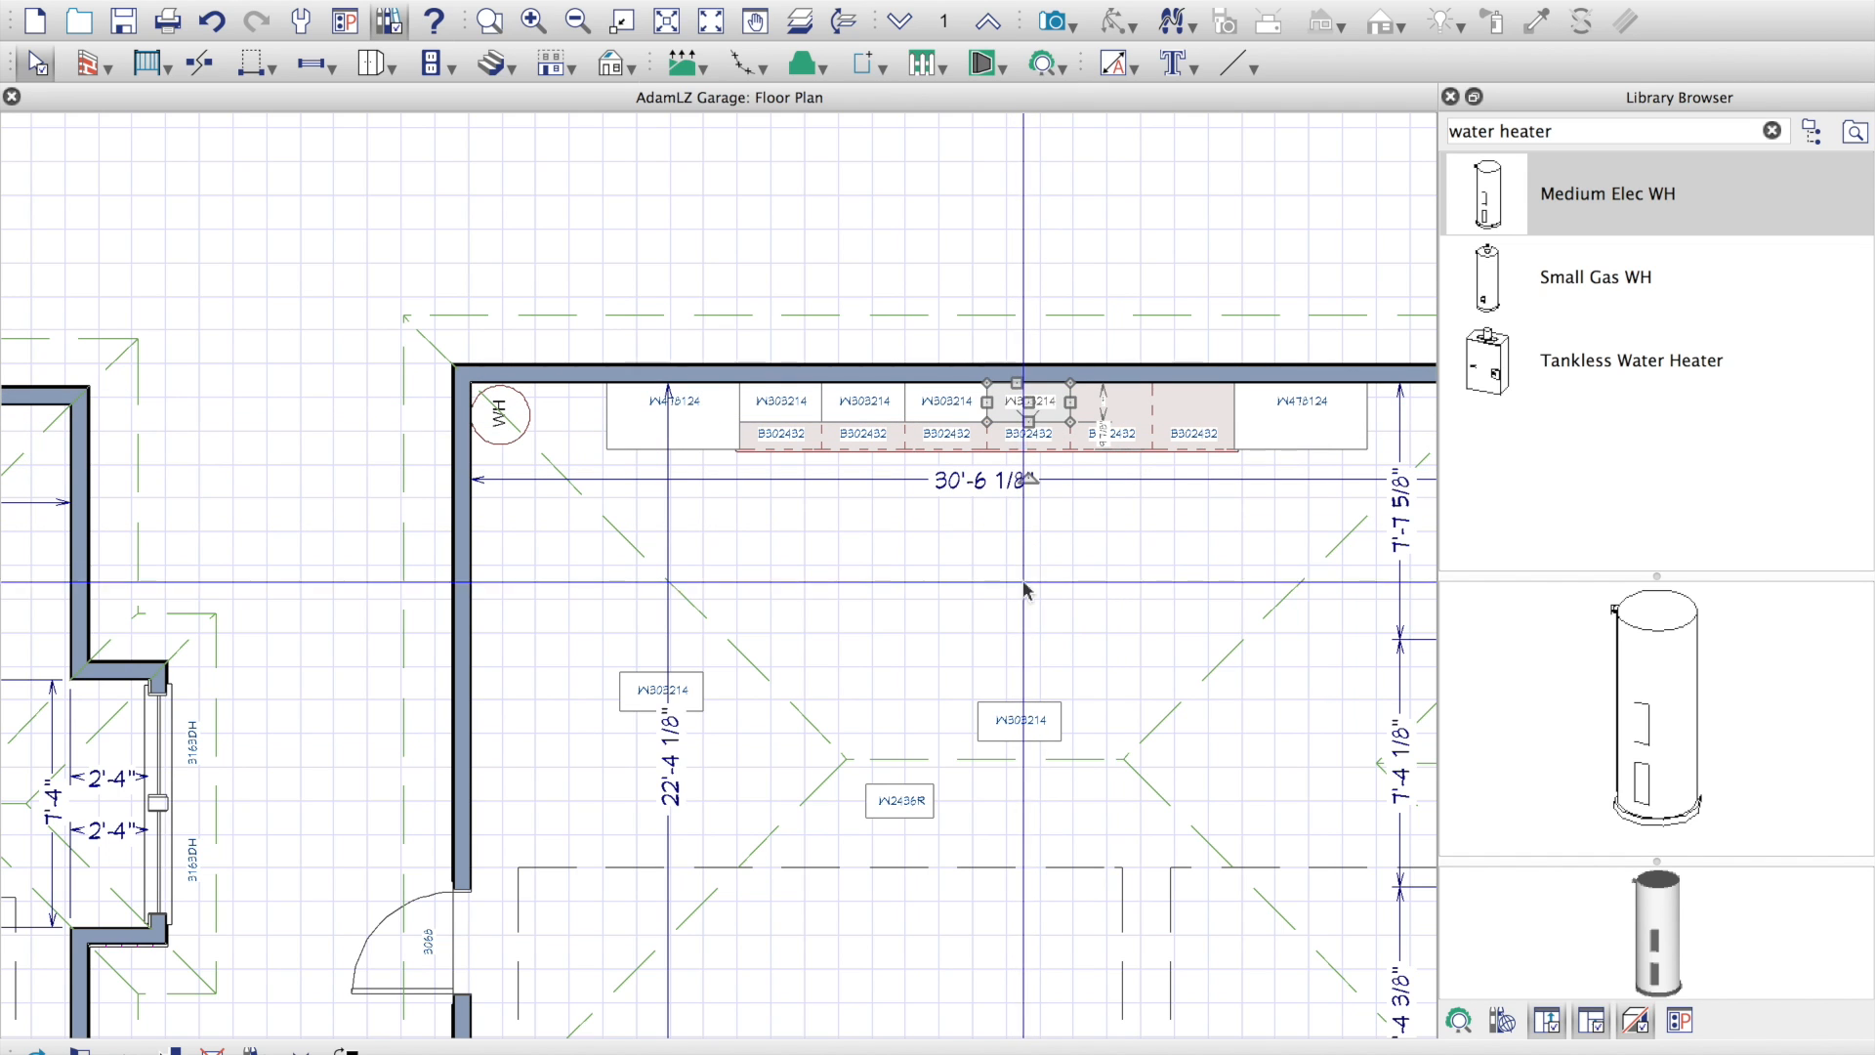
click(1020, 719)
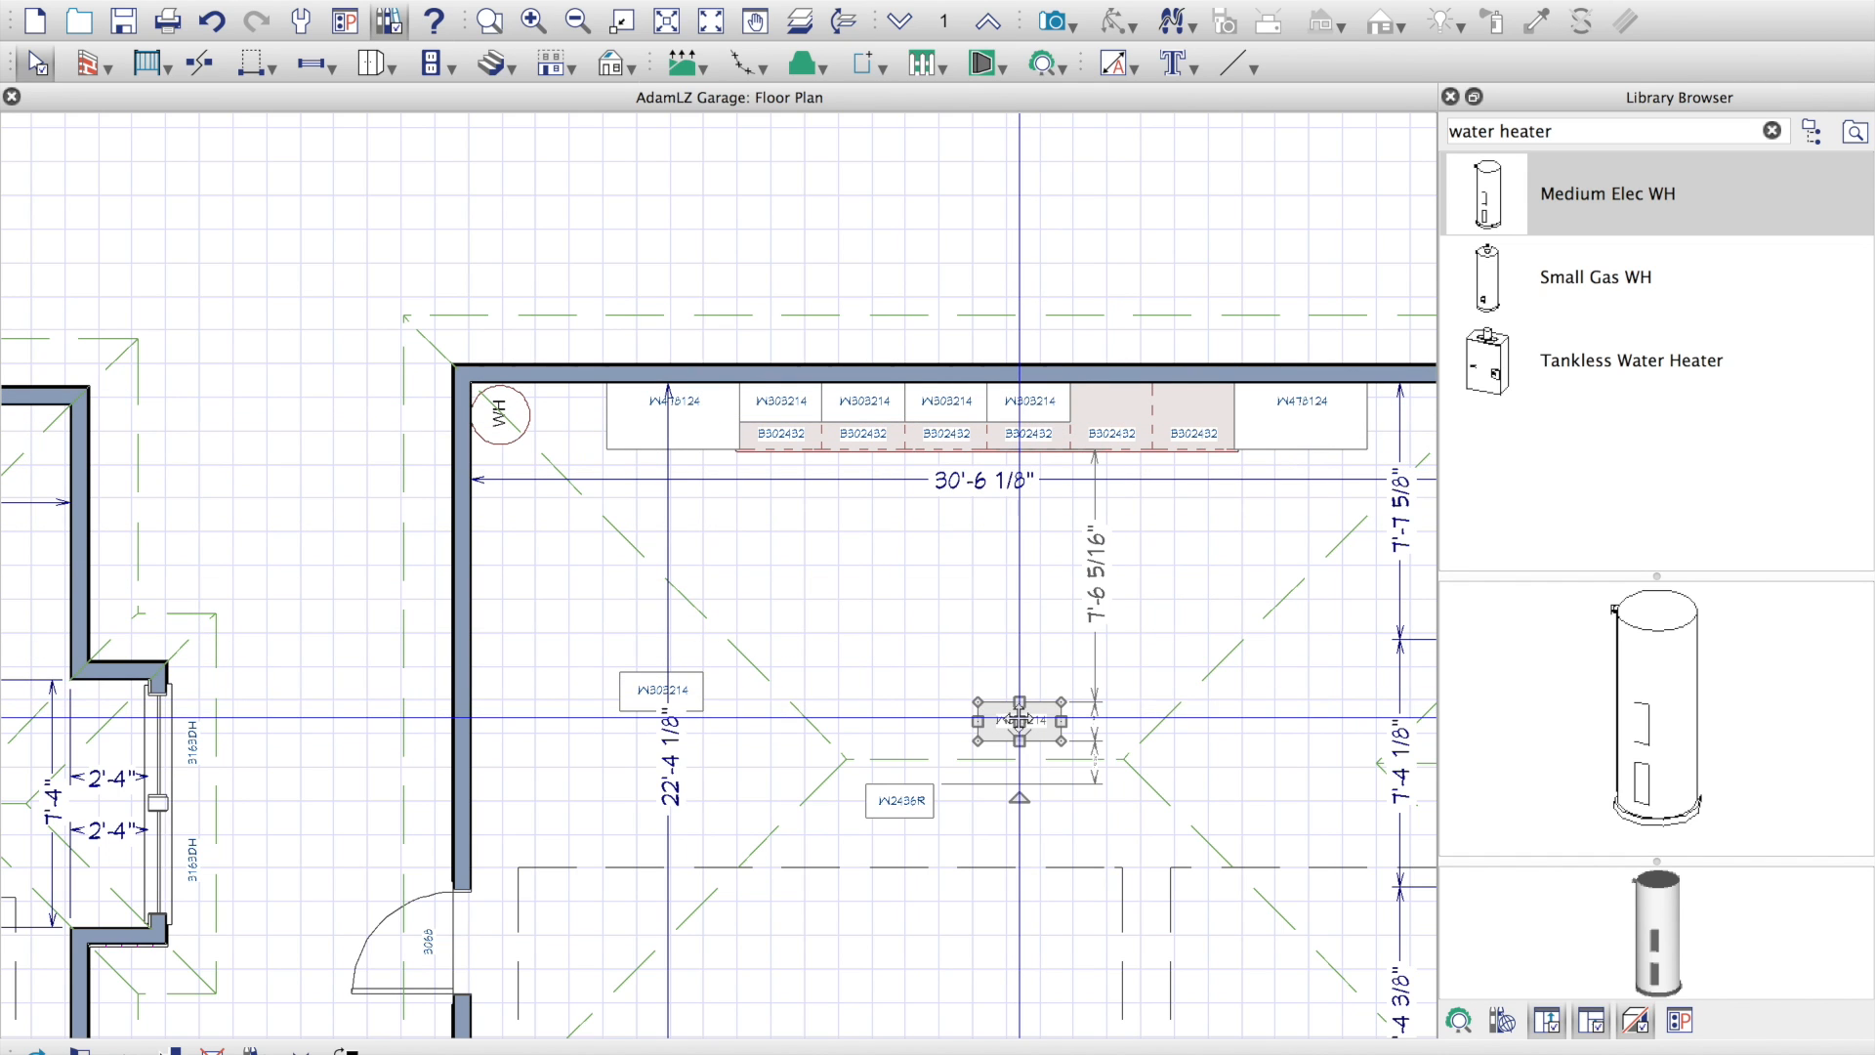
drag(1019, 719, 1091, 406)
Step: Delete the stray W2436R wall cabinet that was left on the open floor
click(899, 800)
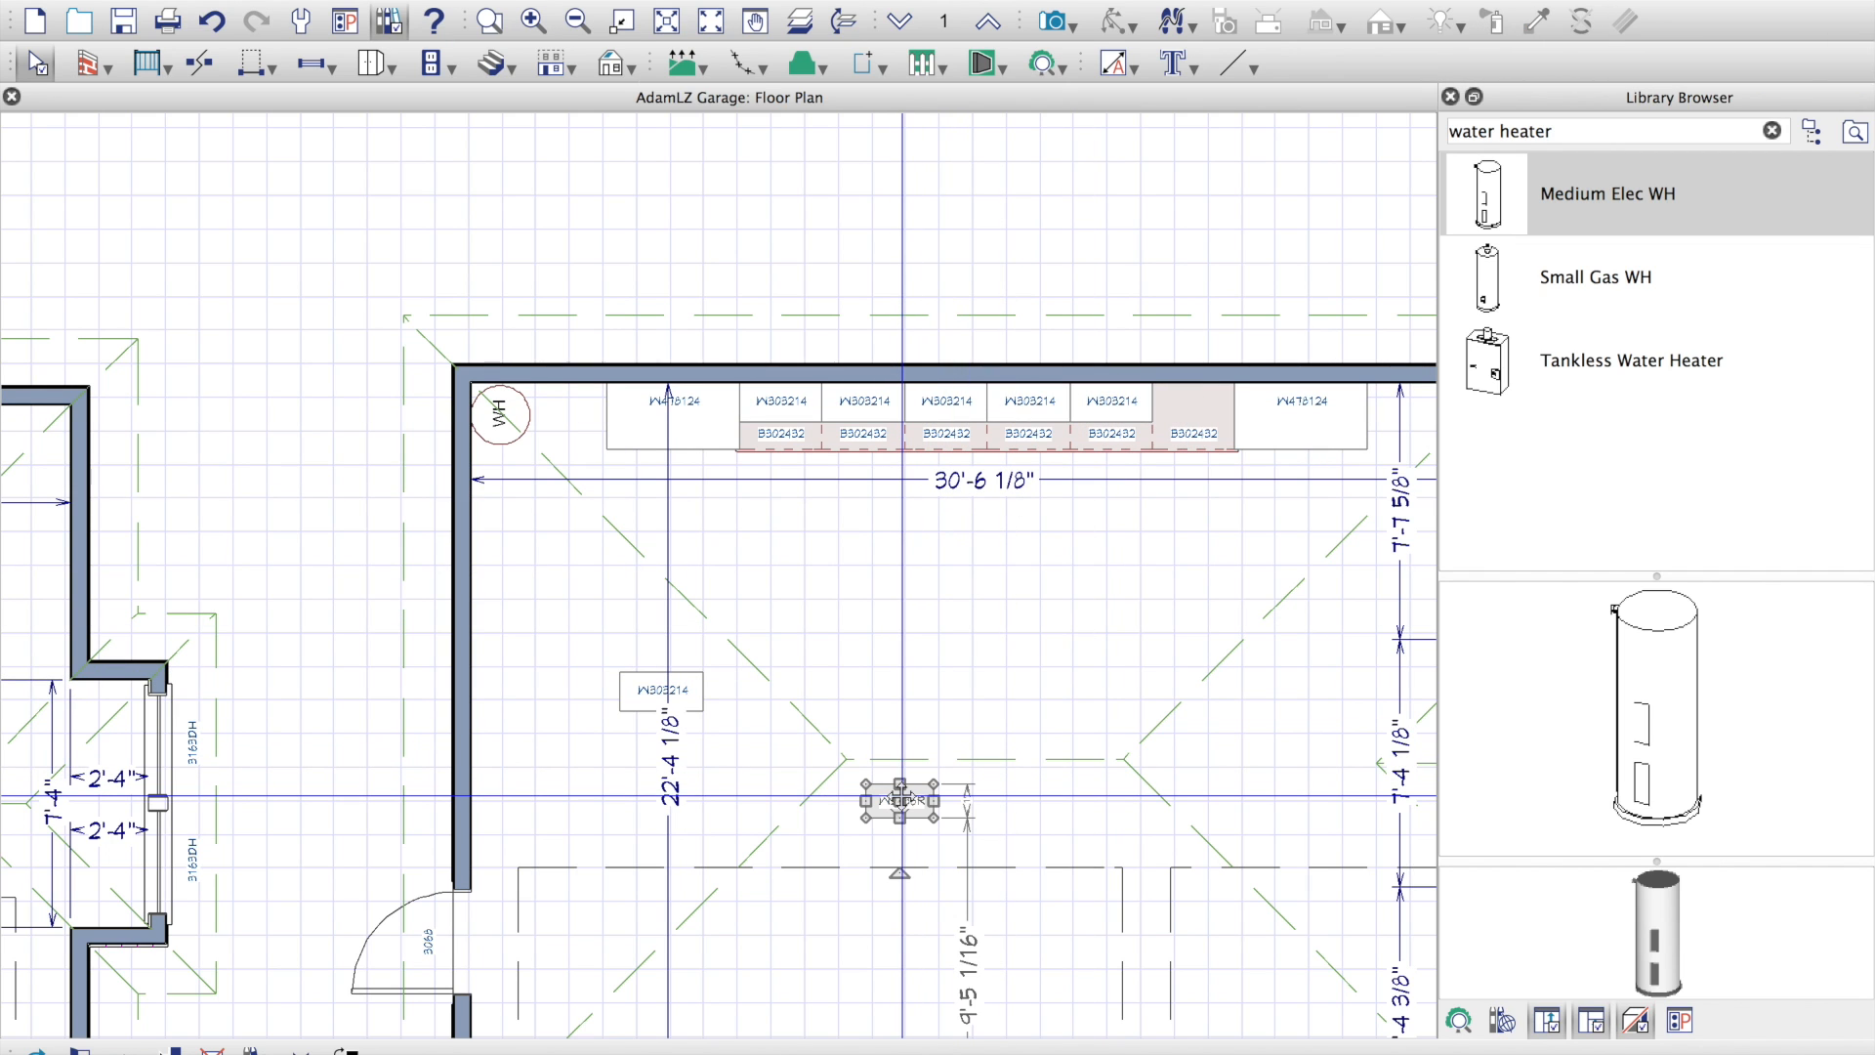
drag(899, 800, 1194, 467)
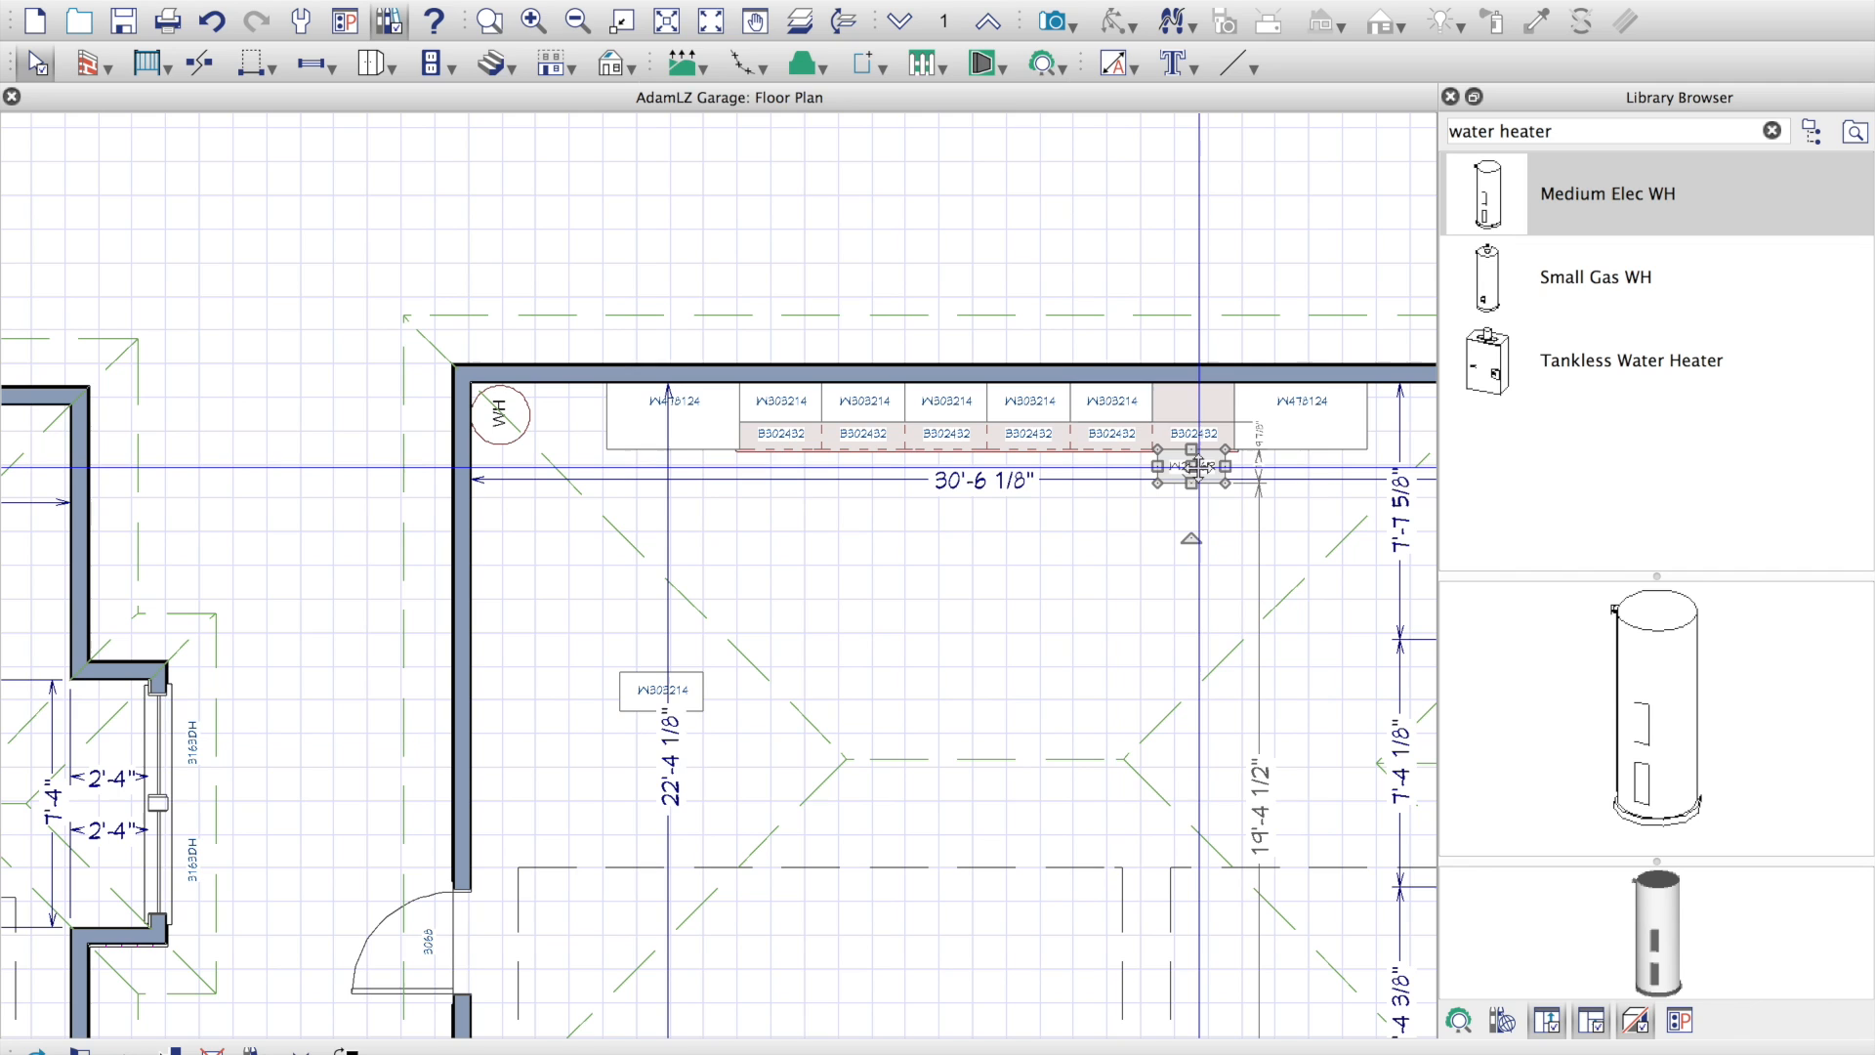
key(Delete)
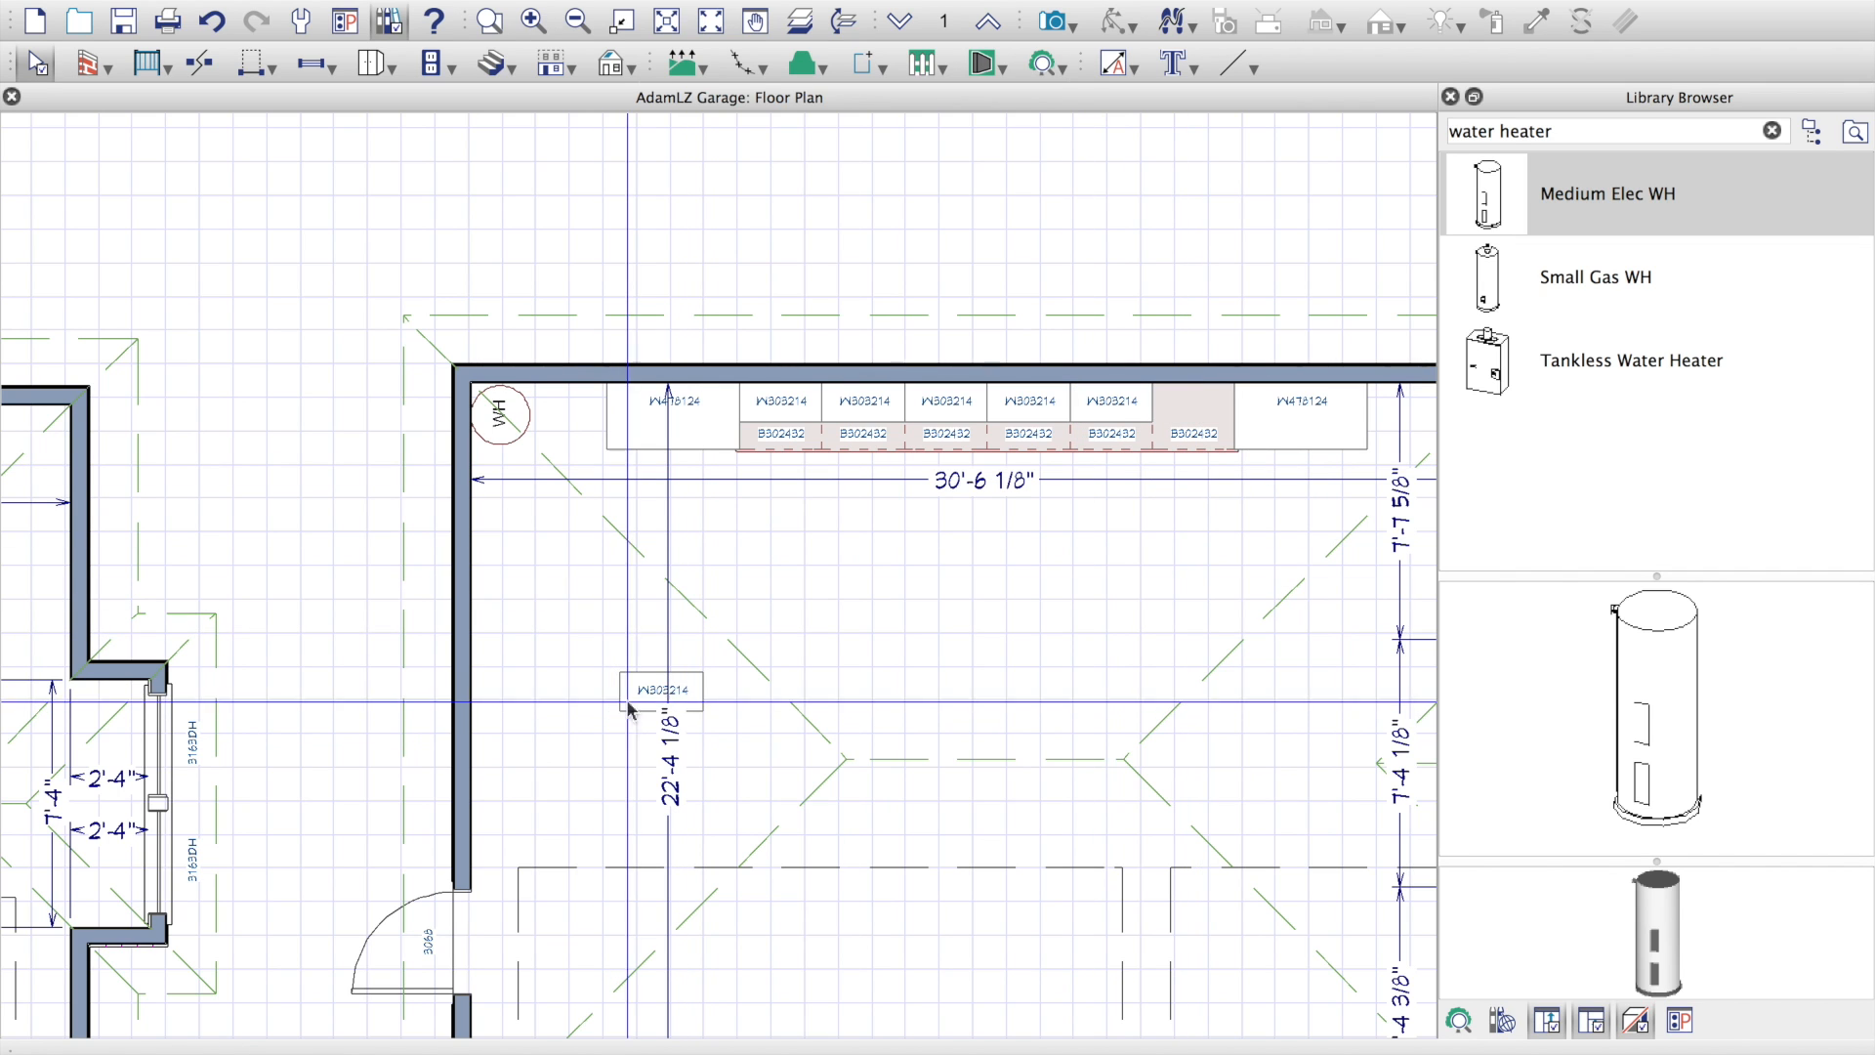
Step: Fit the remaining resized wall cabinet above the sixth base cabinet and slide the right-hand tall cabinet back against the cabinet run
click(645, 693)
drag(659, 692, 1336, 422)
click(1190, 696)
click(1294, 421)
click(1199, 449)
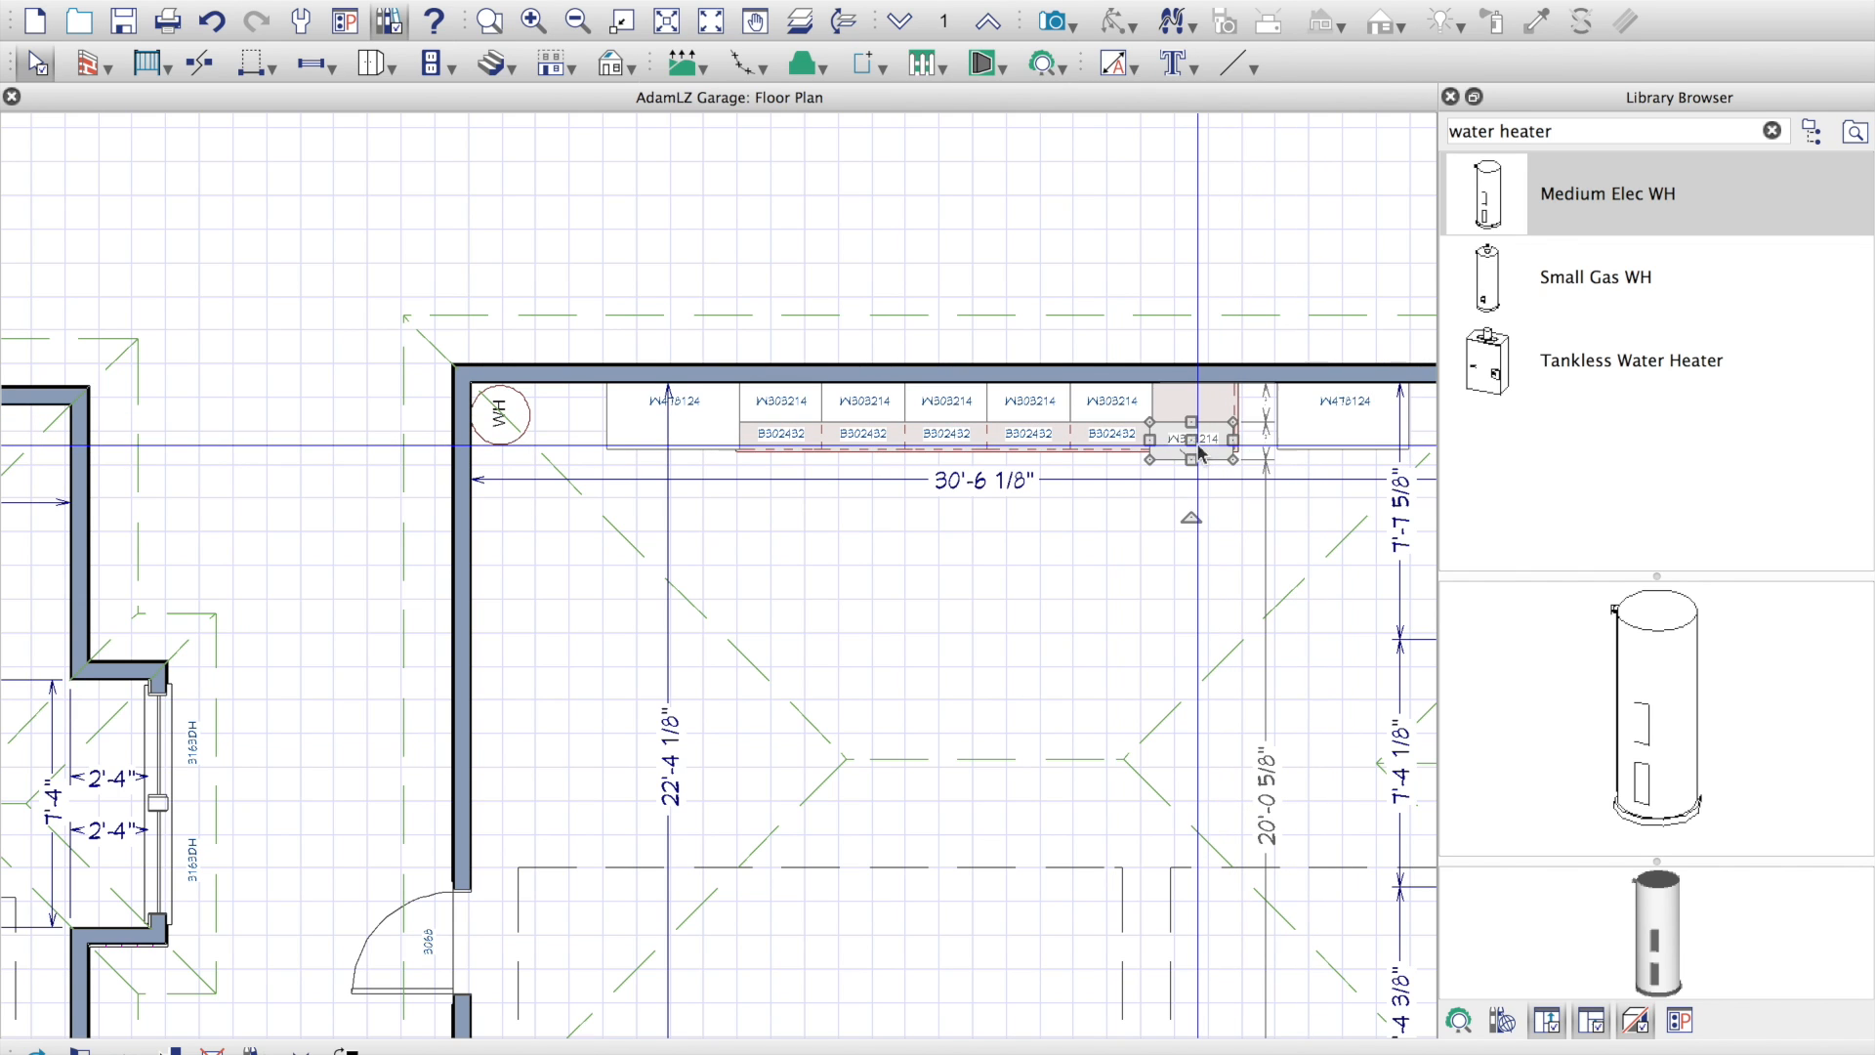
drag(1192, 440, 1195, 401)
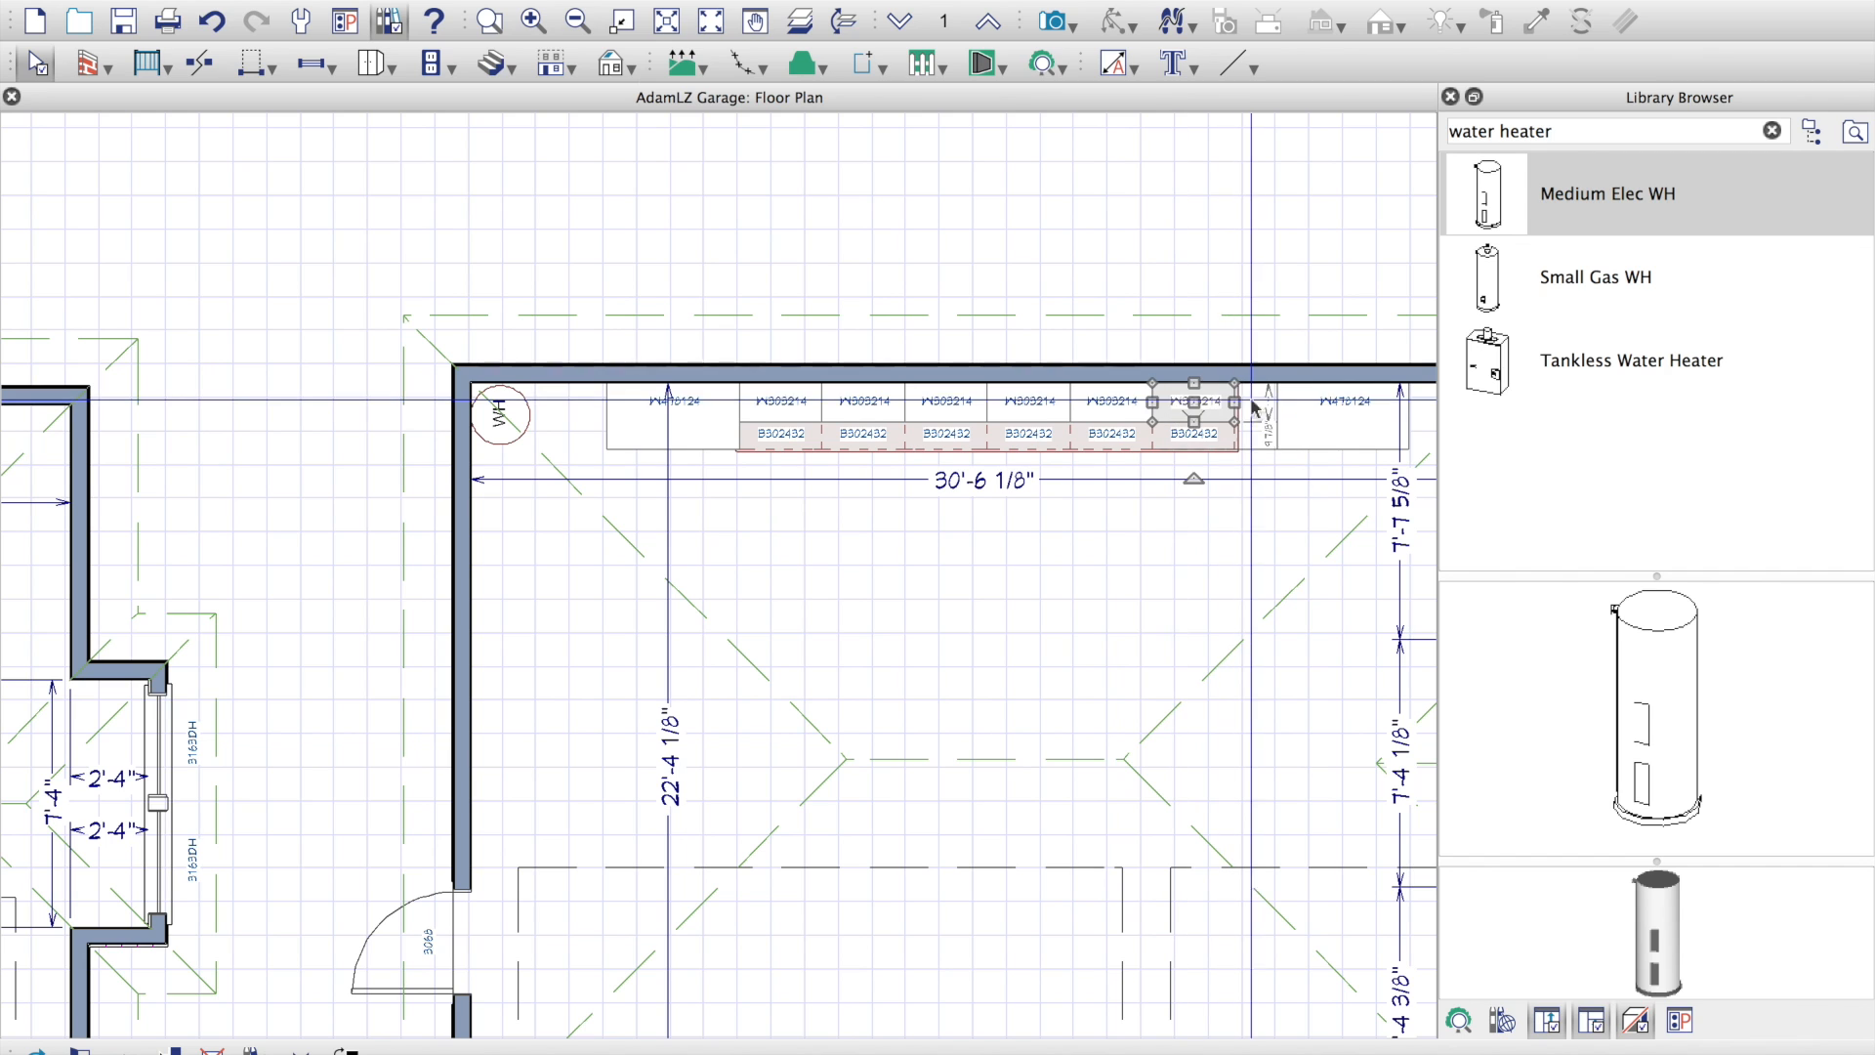
click(1304, 403)
drag(1343, 415, 1301, 416)
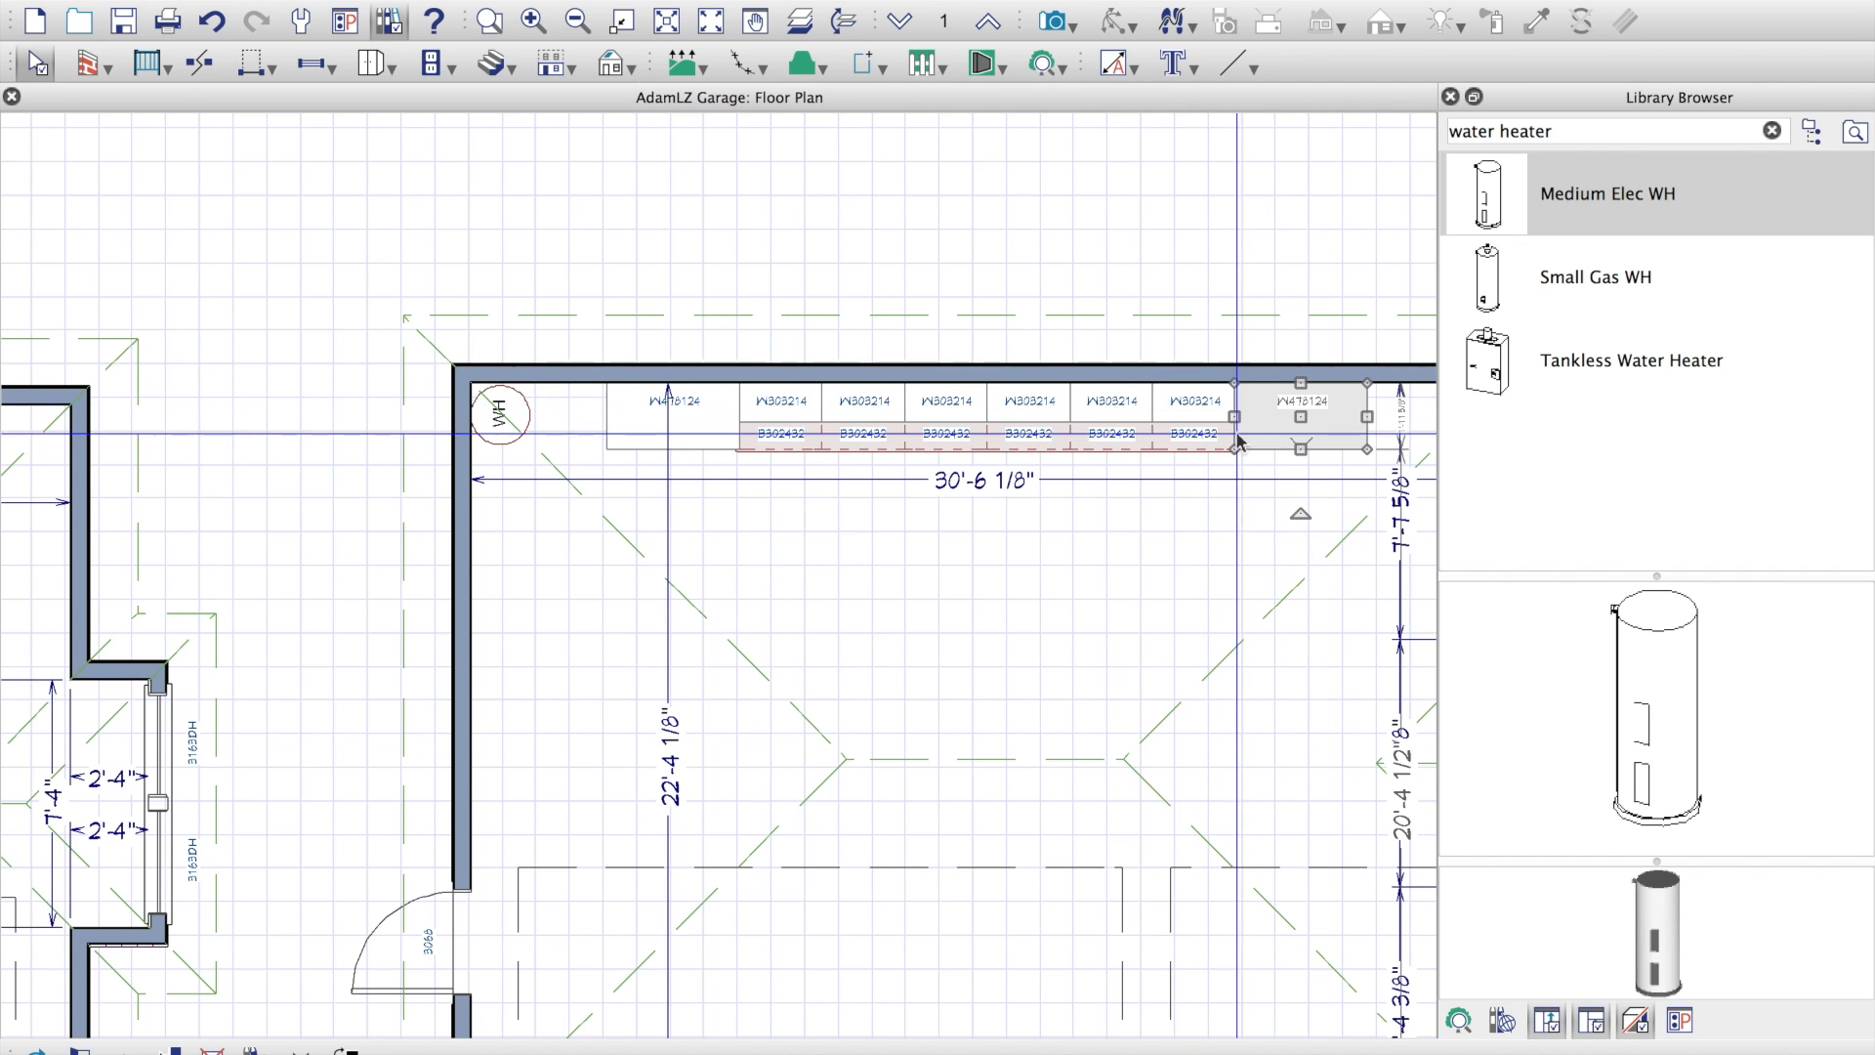
Step: Inspect the finished cabinet wall in a full camera view from inside the garage, then close the view
click(1050, 21)
drag(959, 802, 959, 722)
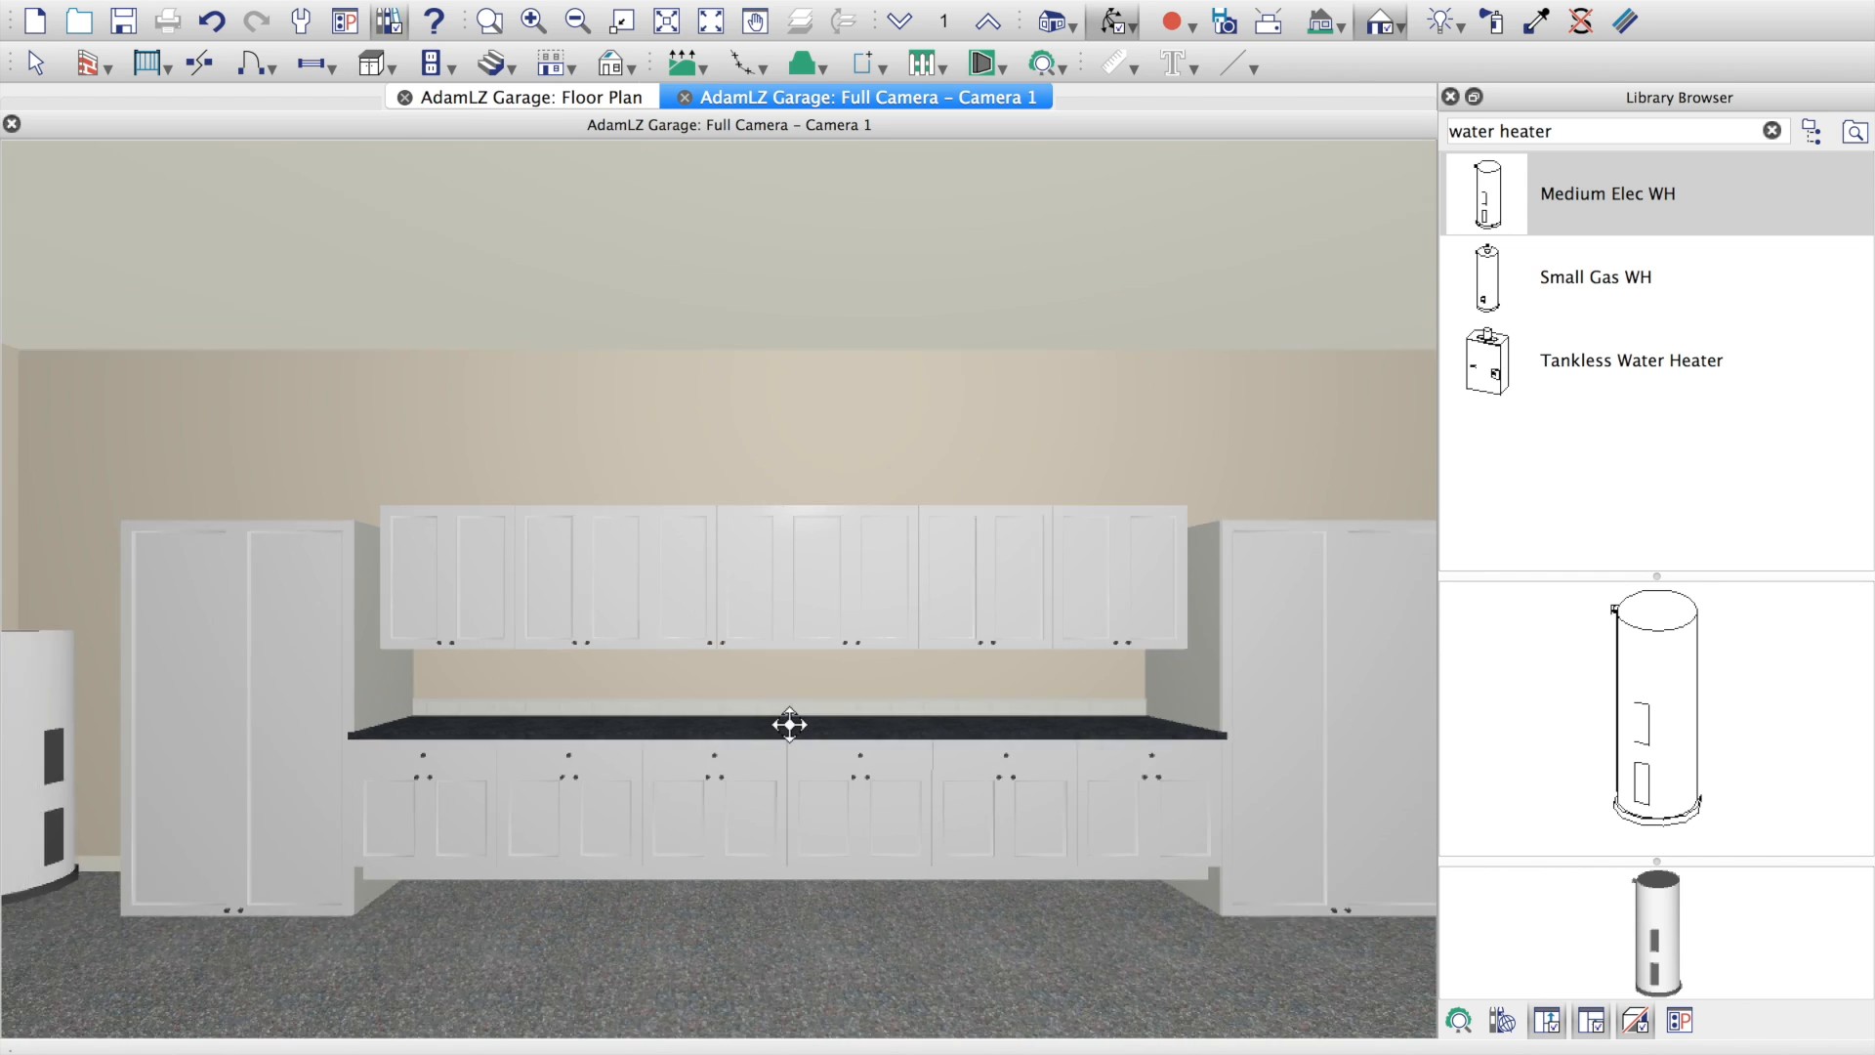
scroll(789, 723, down, 5)
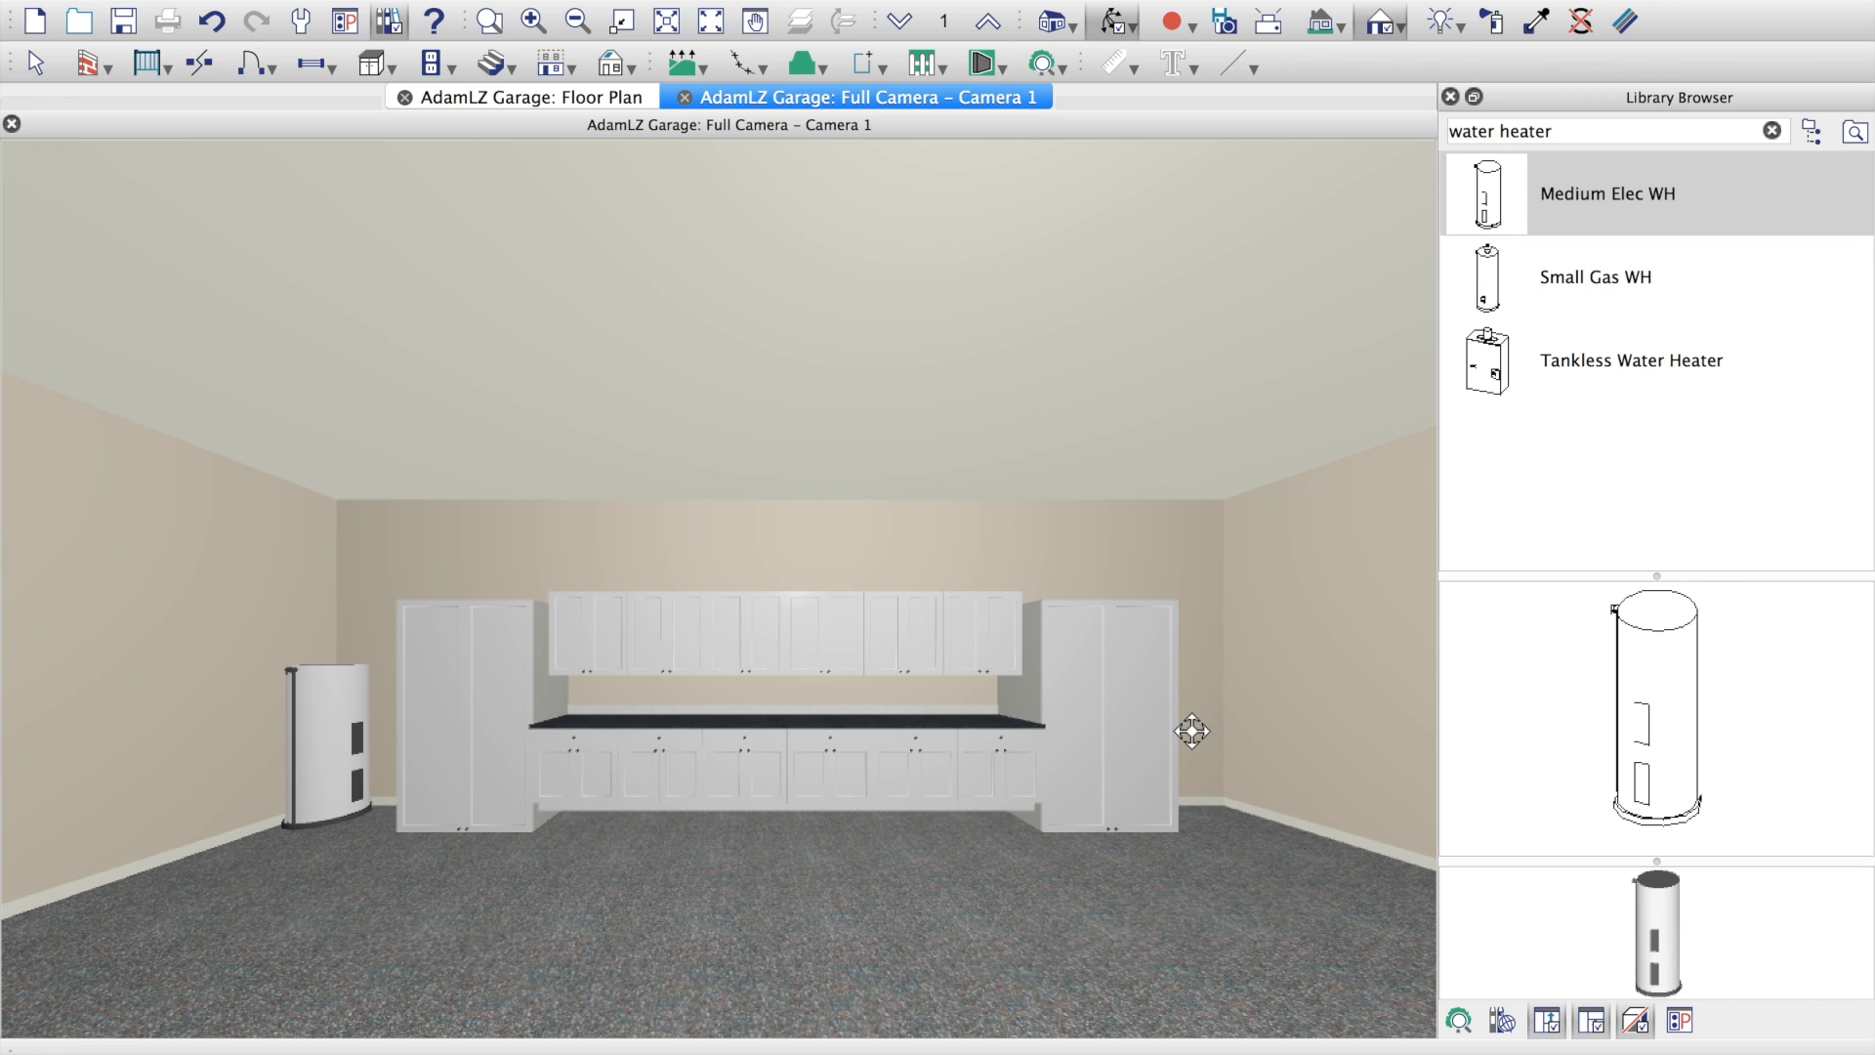
click(685, 98)
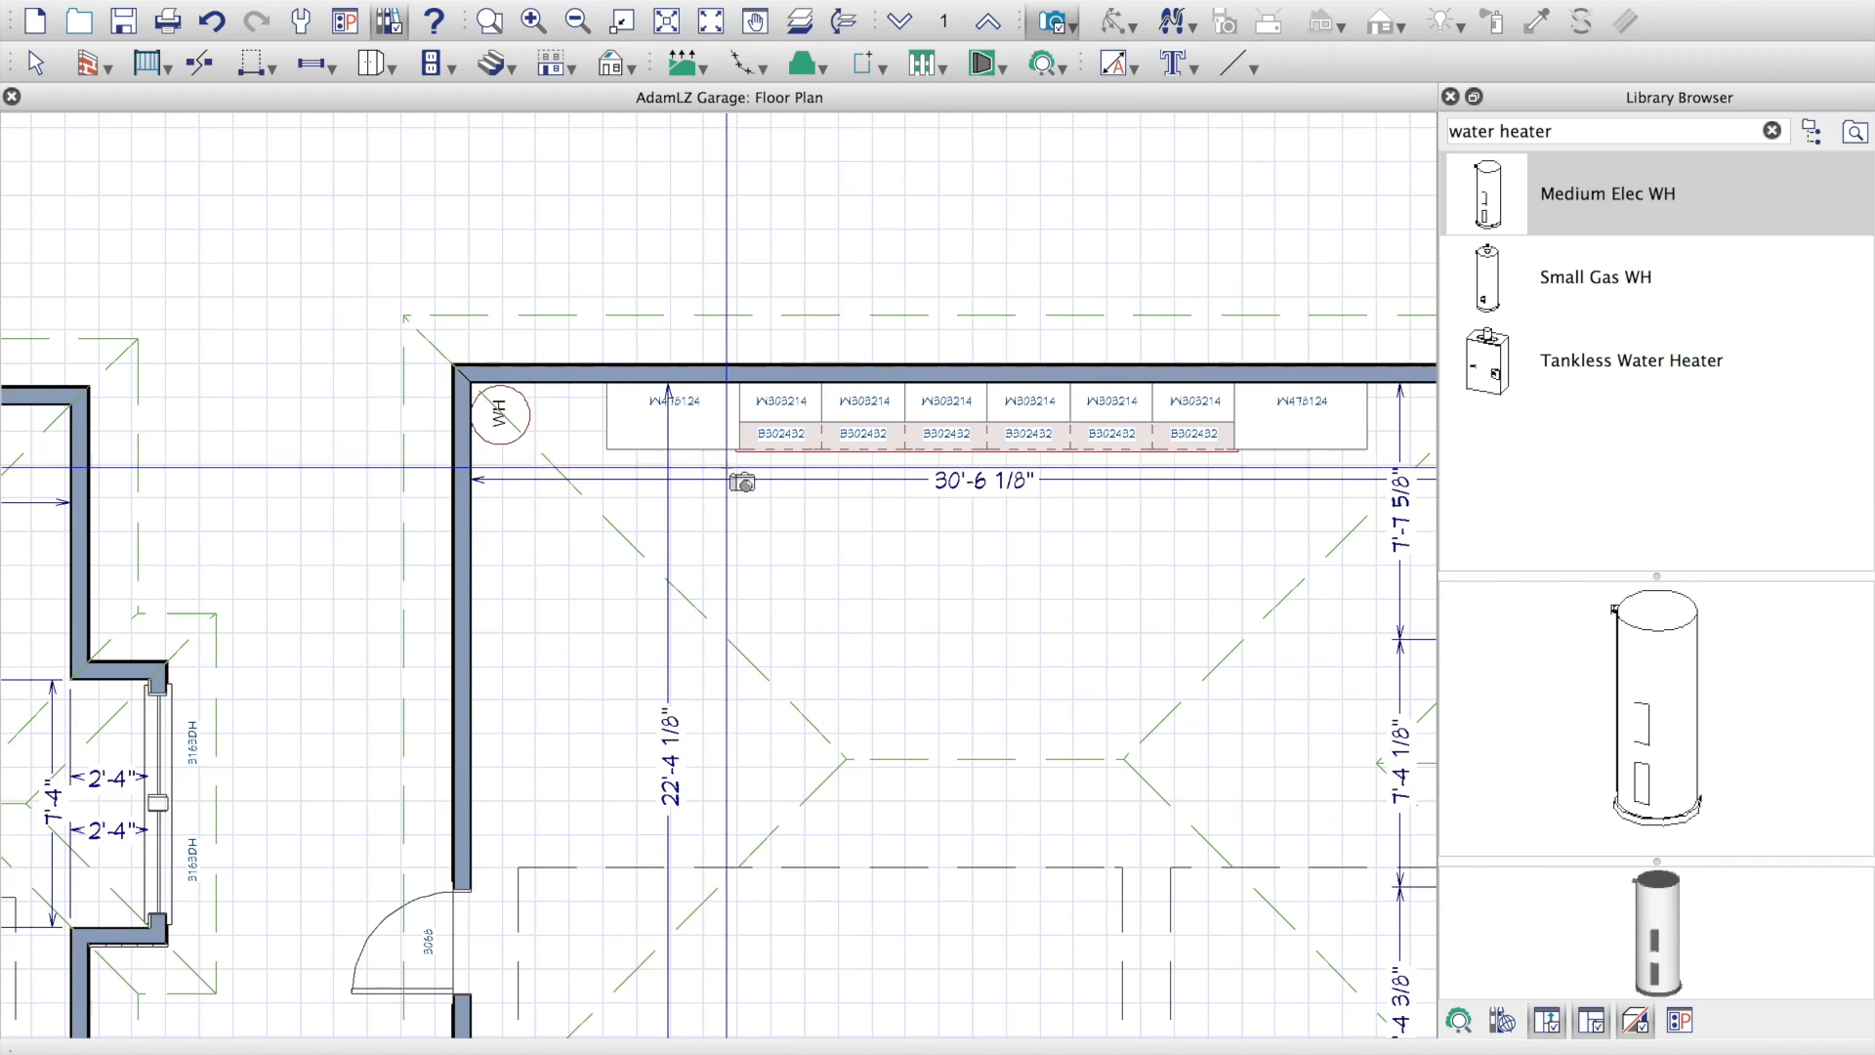
scroll(767, 648, down, 10)
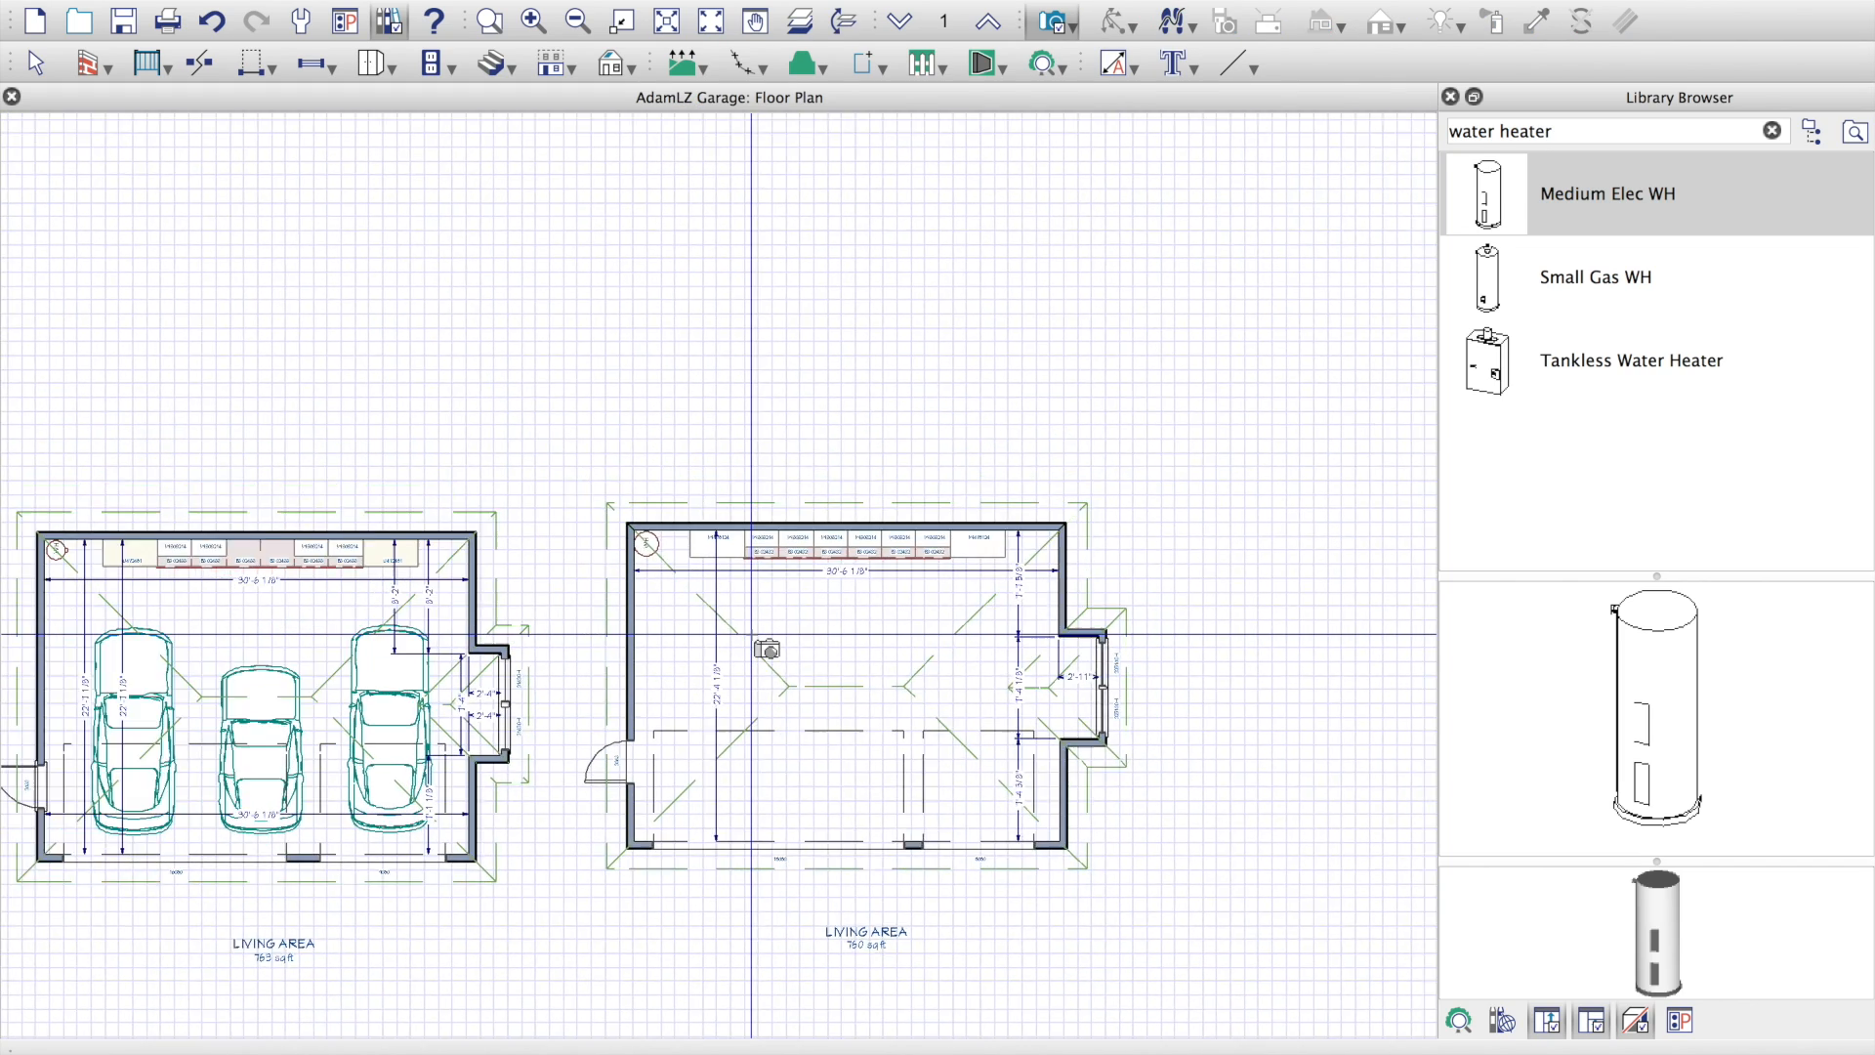
click(1506, 135)
triple_click(1506, 134)
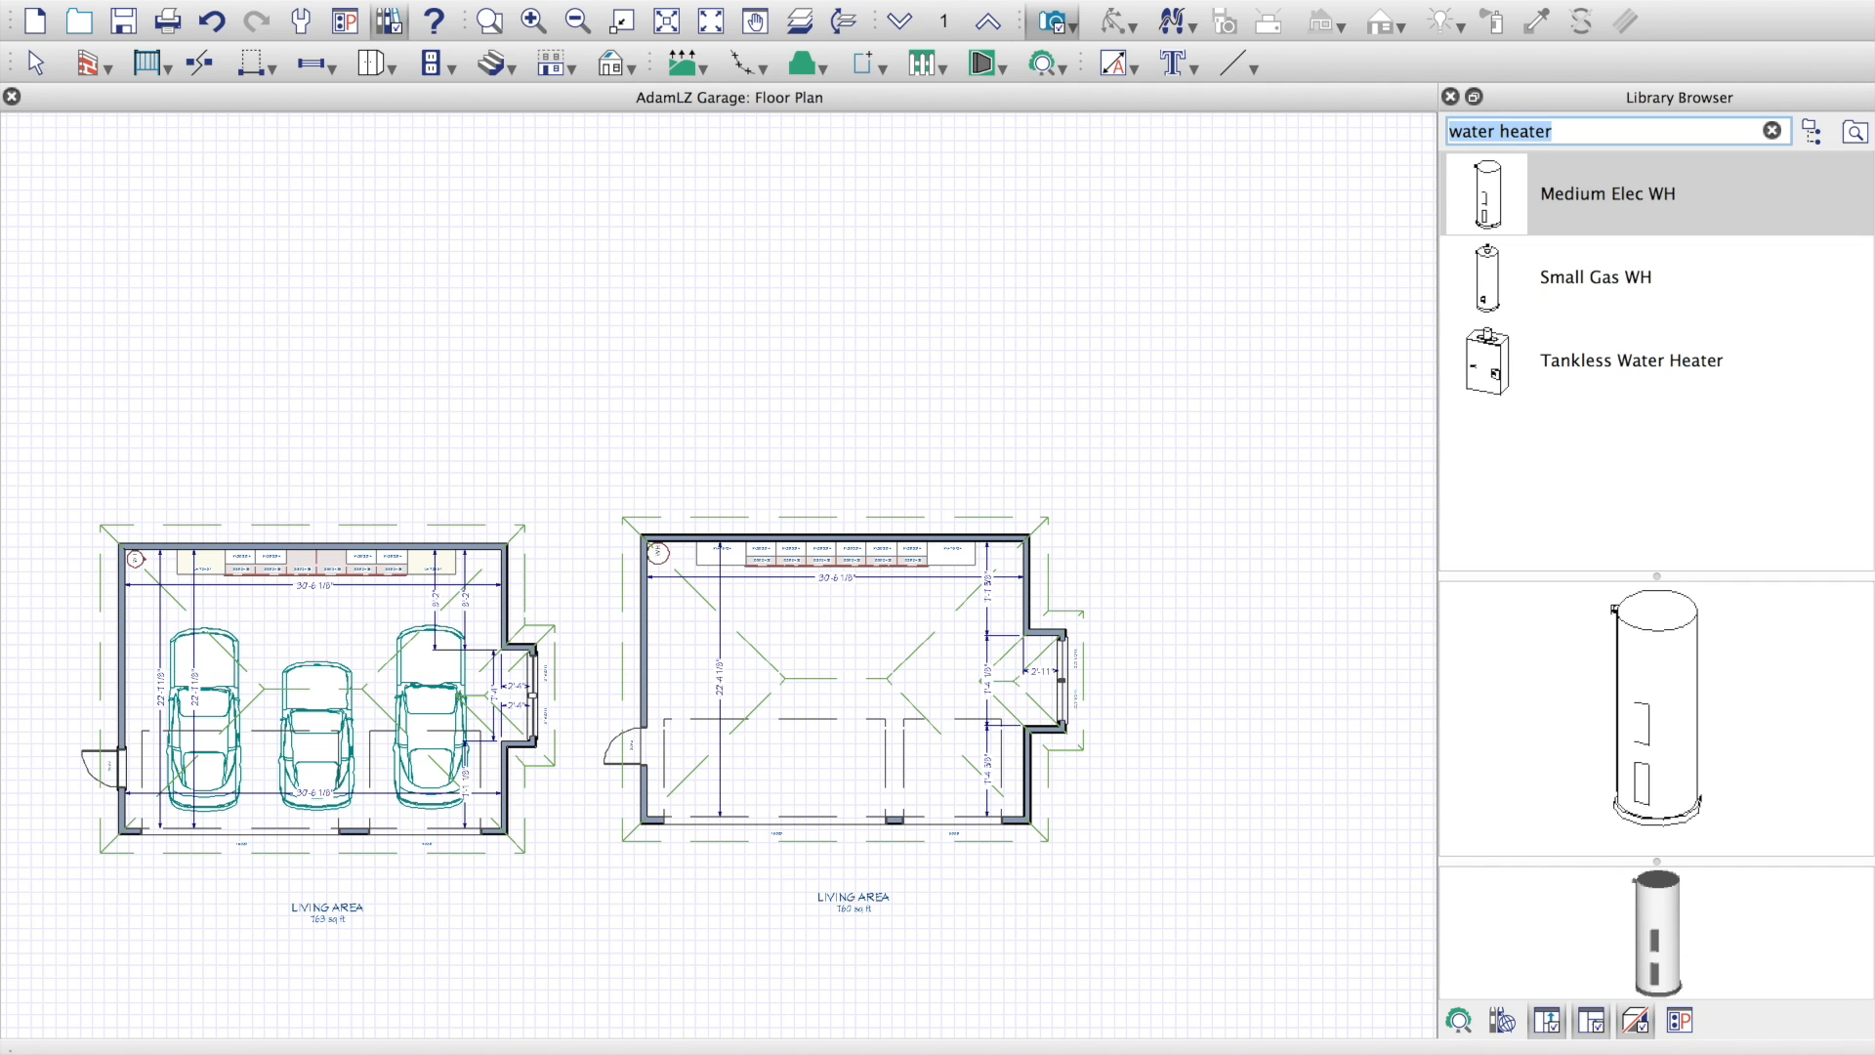
click(693, 0)
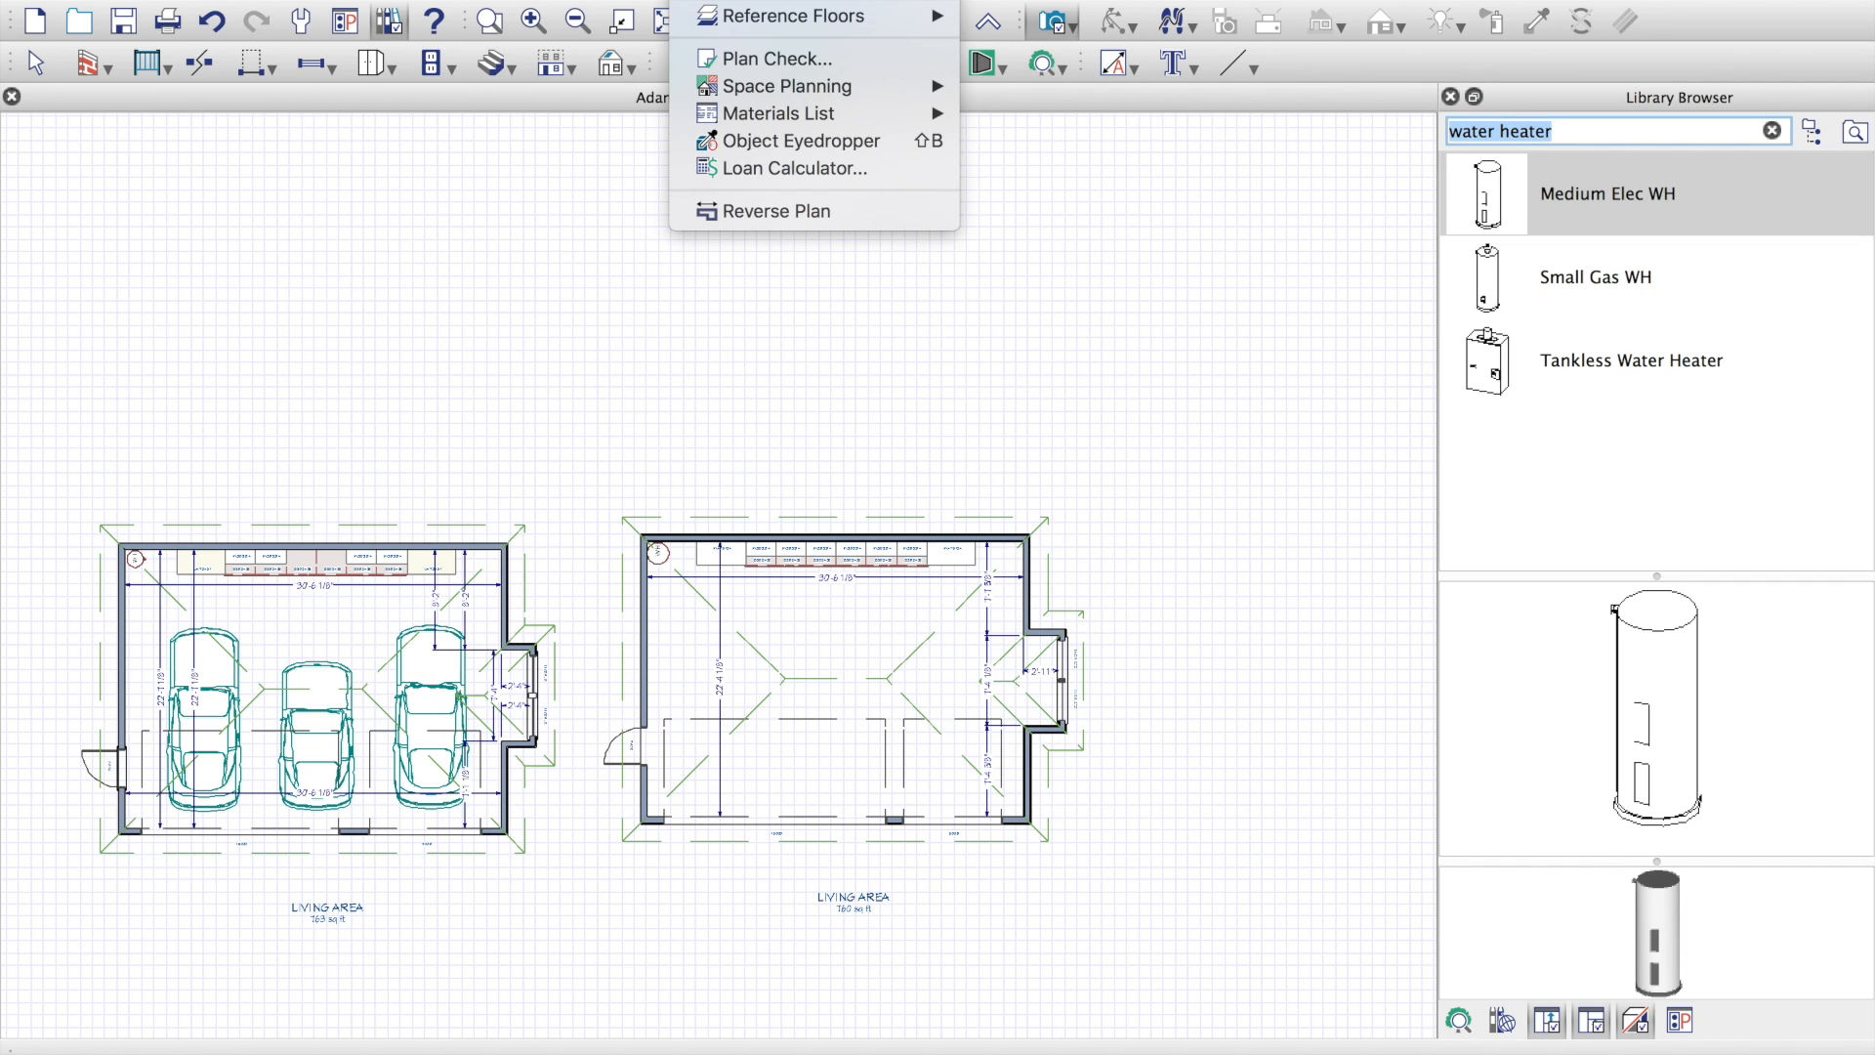
mouse_move(761, 0)
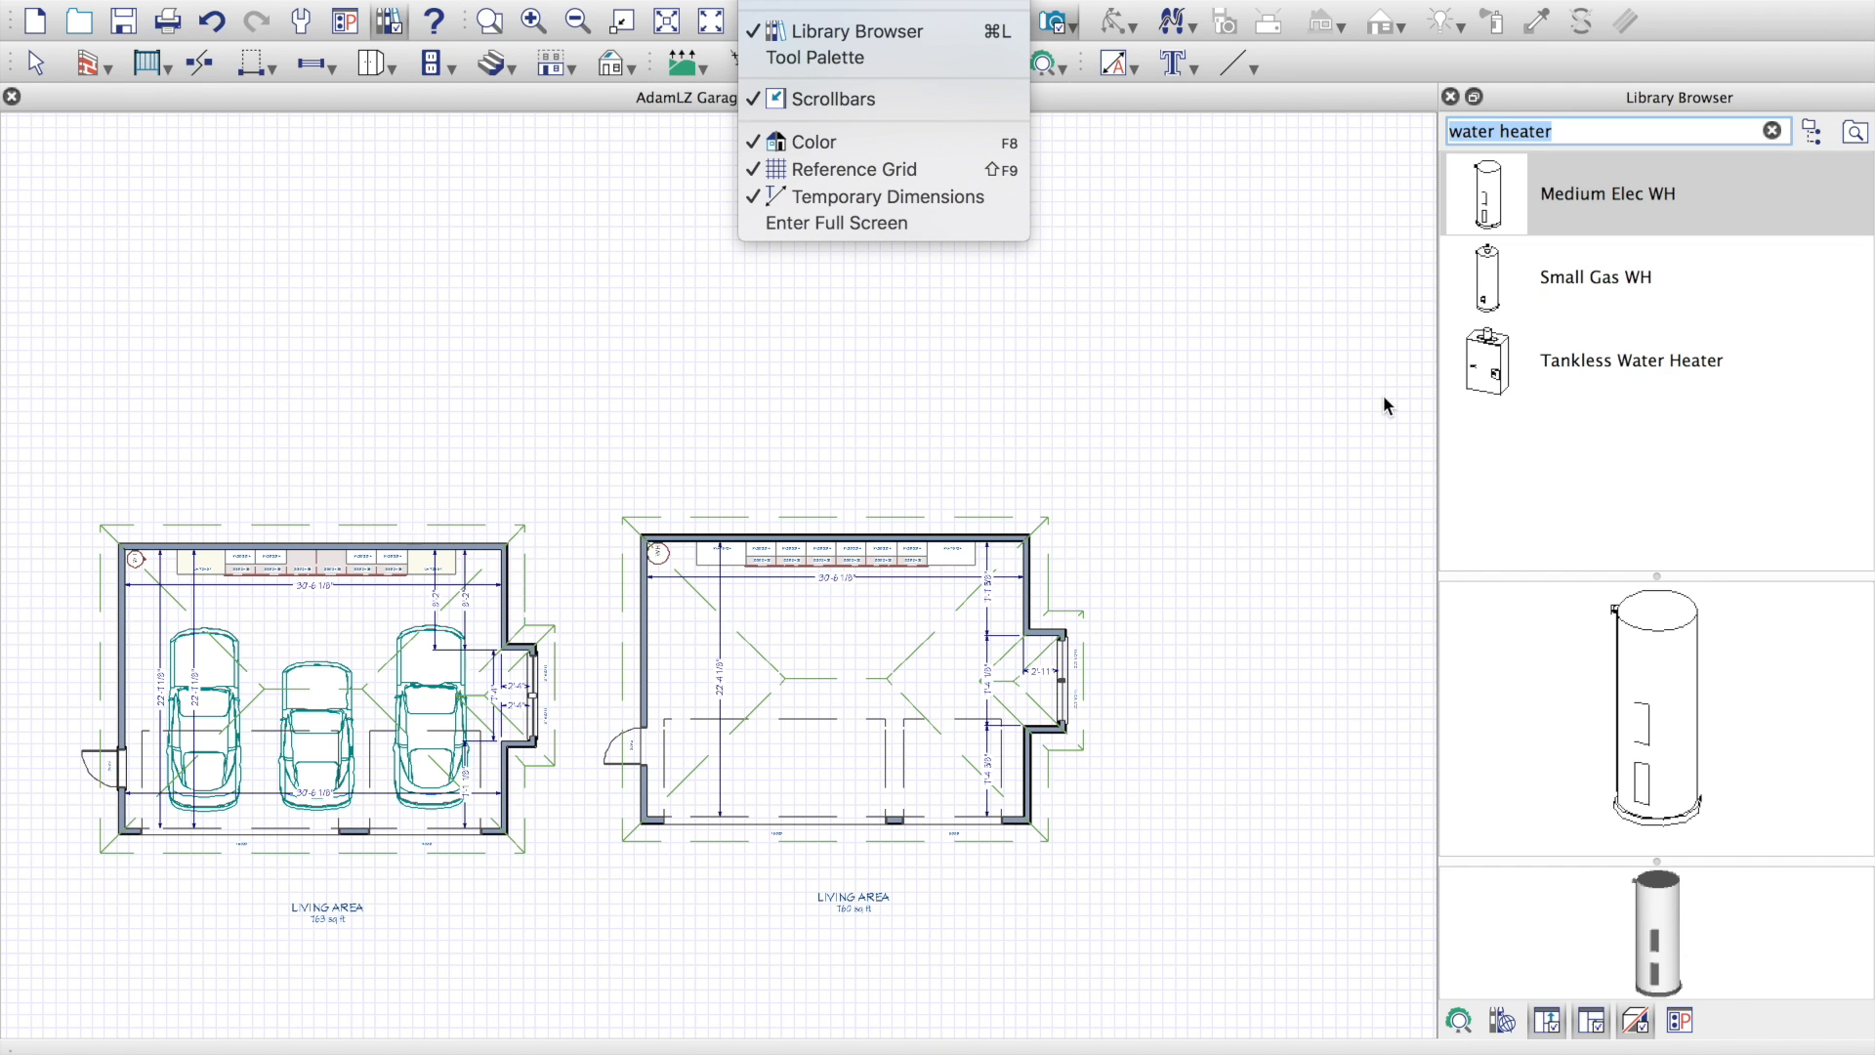
click(1593, 148)
Step: Search the library for "car" and look through the results for a vehicle
click(1556, 133)
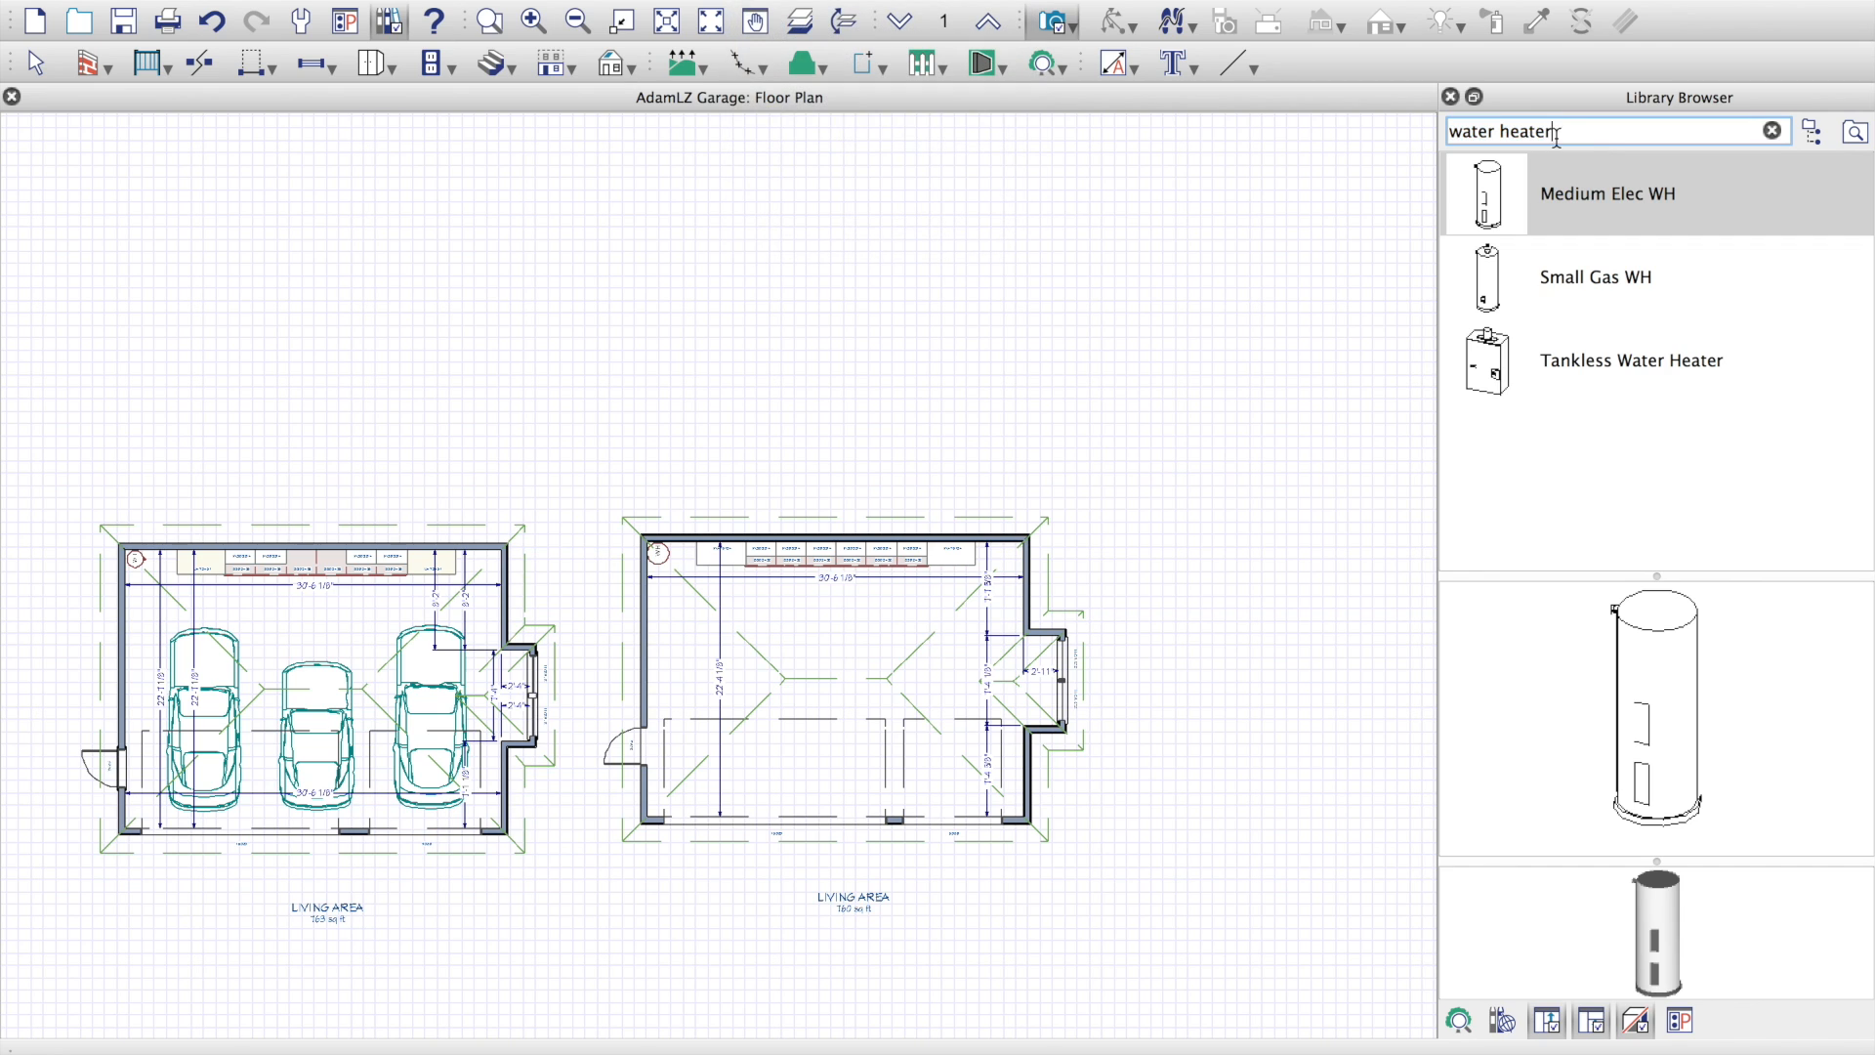
double_click(1562, 133)
text(ca)
key(BackSpace)
key(BackSpace)
key(BackSpace)
text(car)
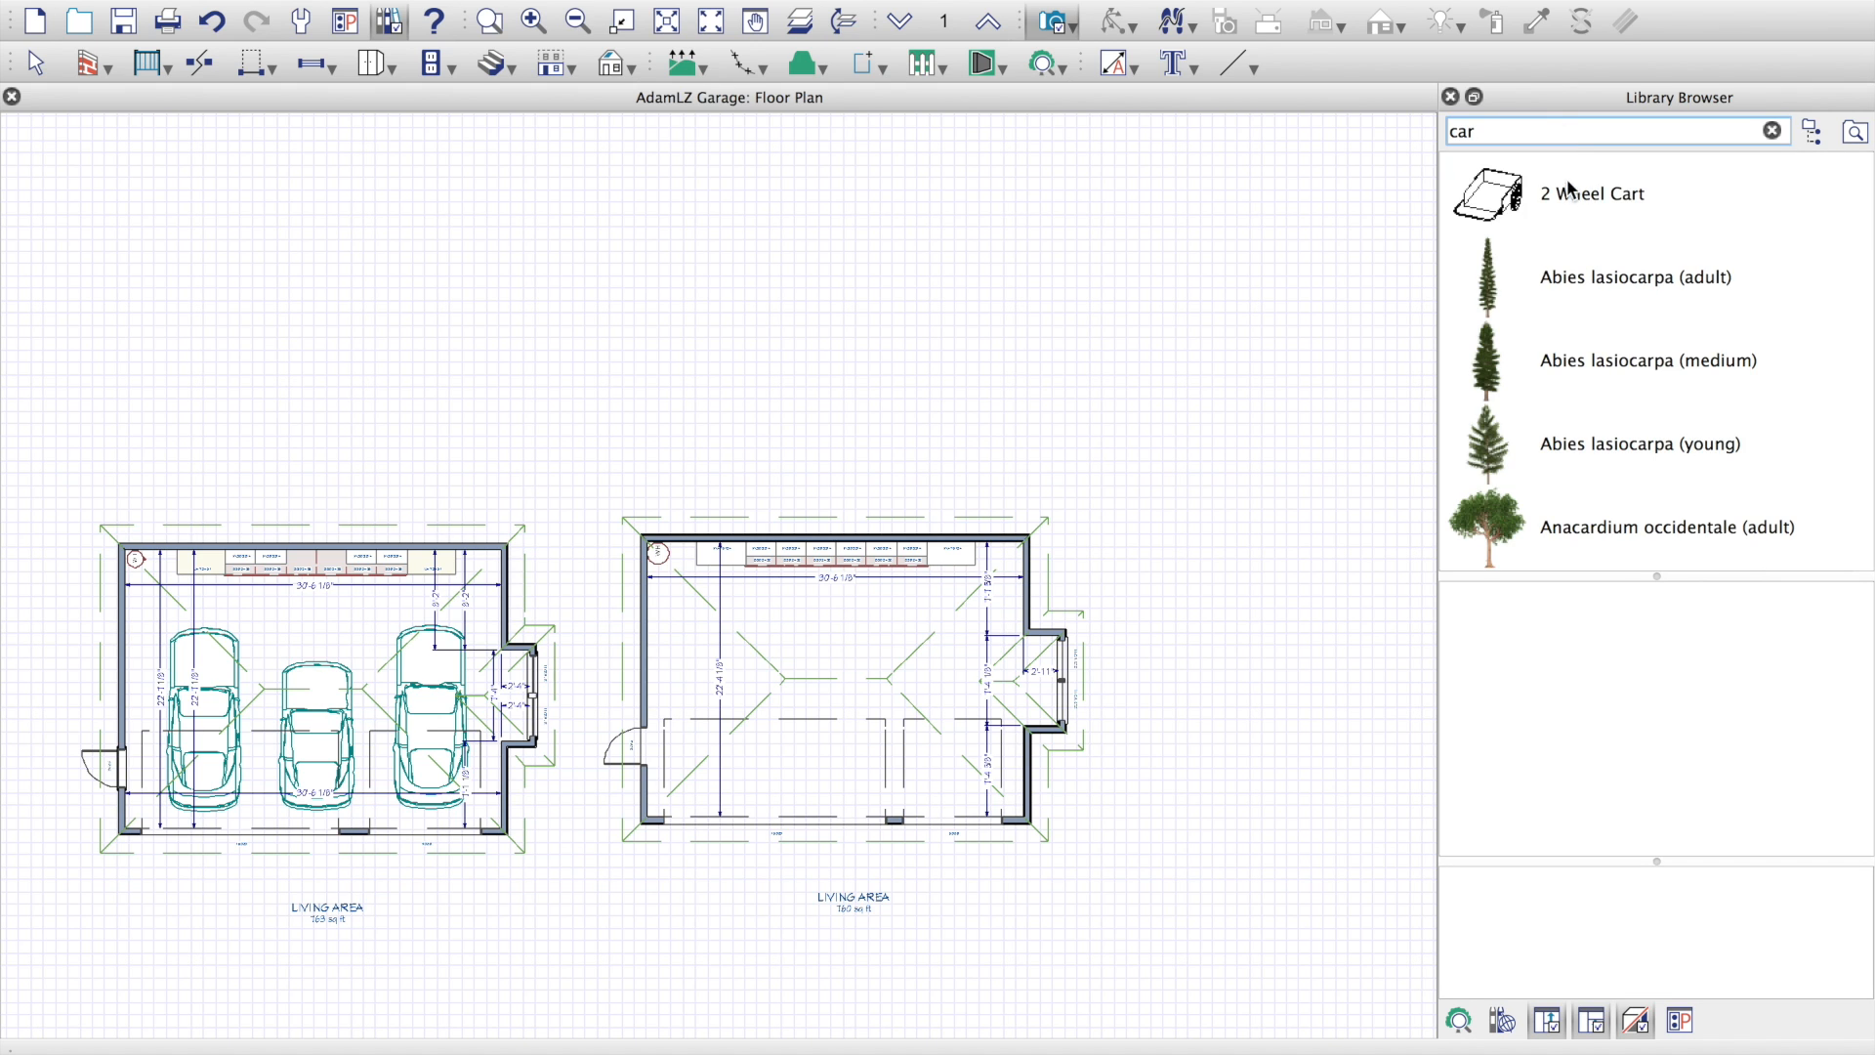
scroll(1578, 239, down, 15)
scroll(1579, 241, down, 20)
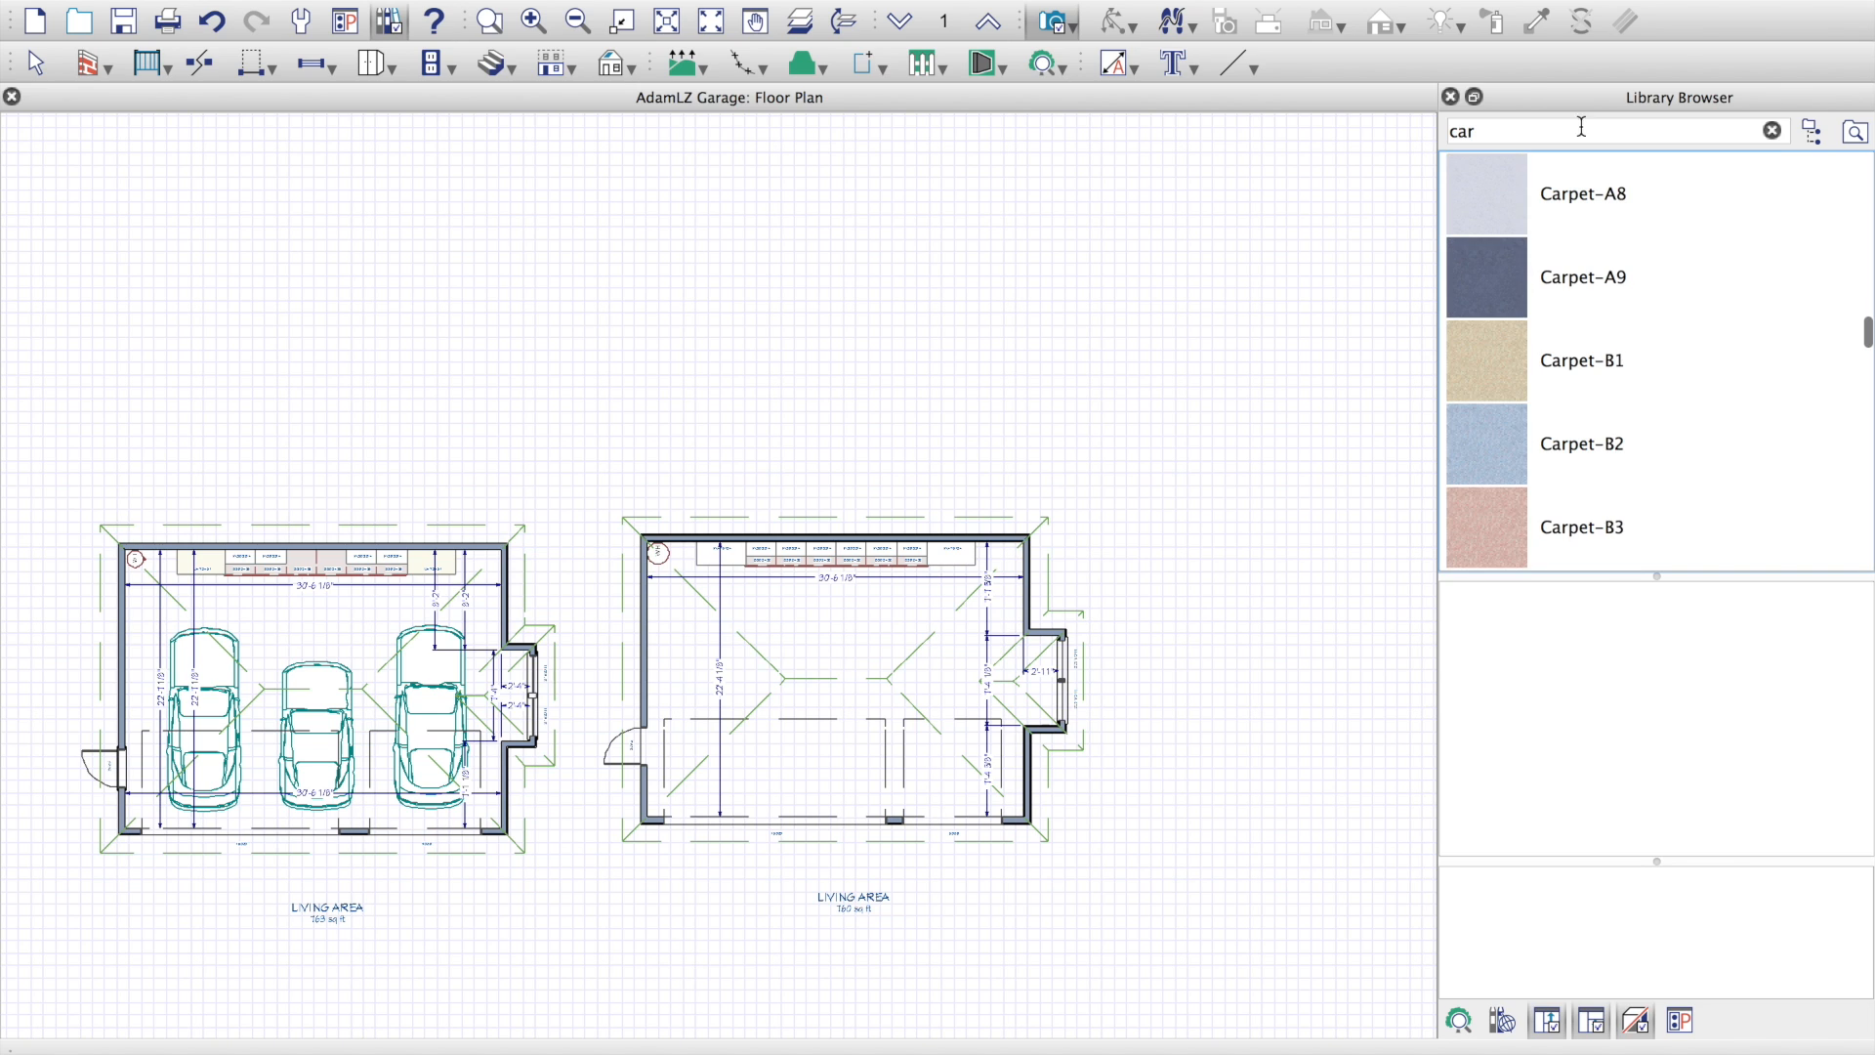
Step: Clear the library search and browse the Core and Bonus Catalogs, expanding the Vehicles and Tools and Shop folders
click(1771, 130)
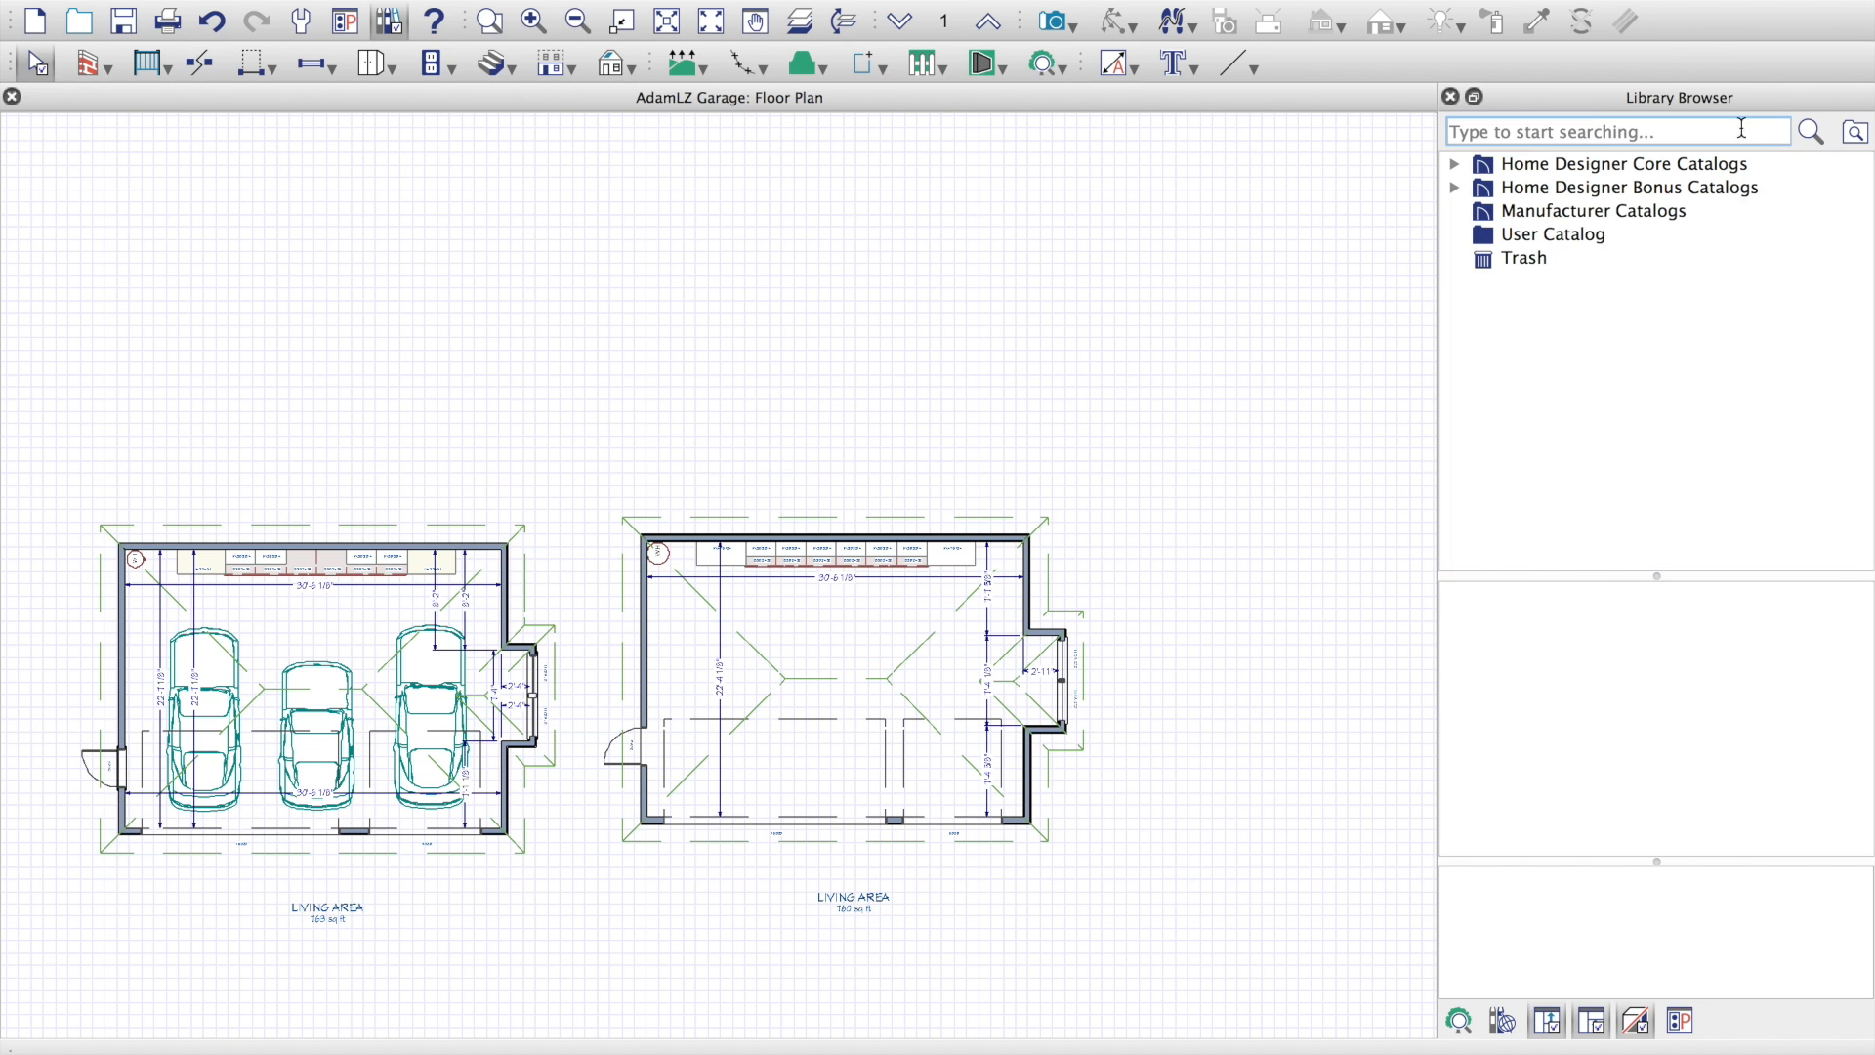
click(1453, 166)
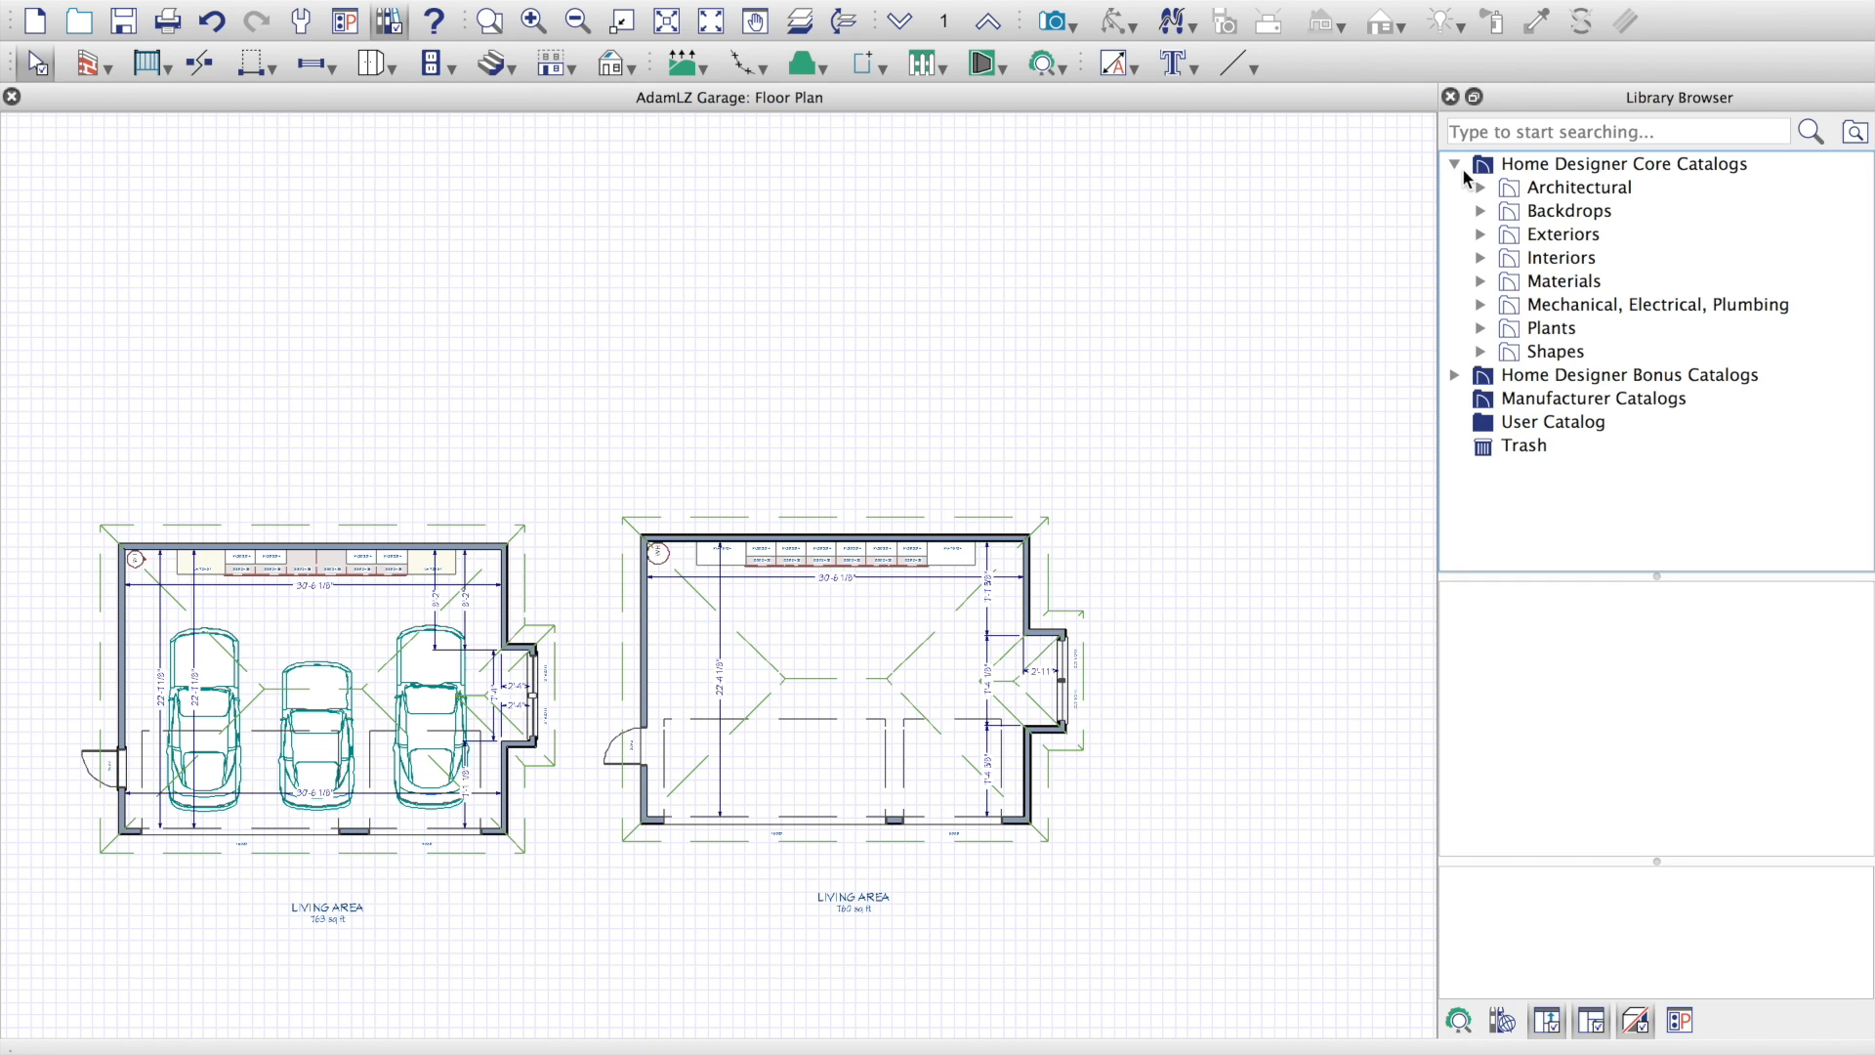
click(1454, 377)
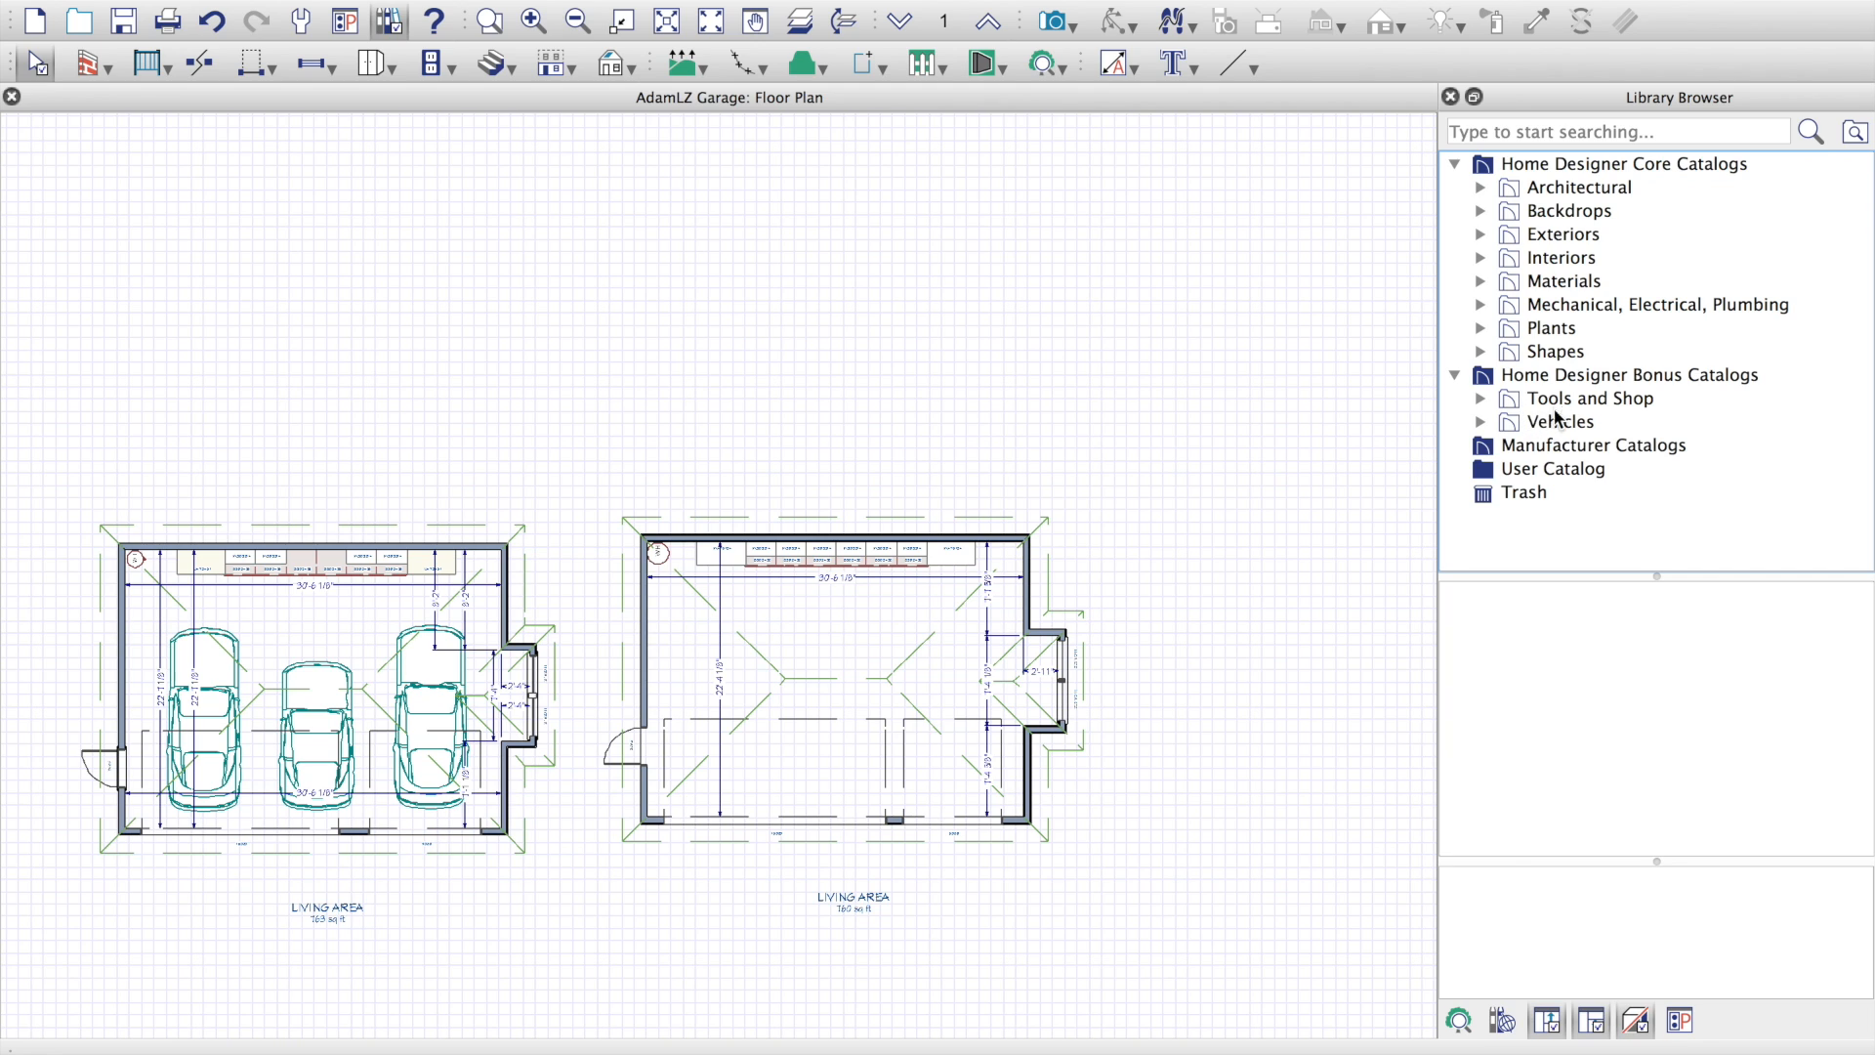
click(1554, 424)
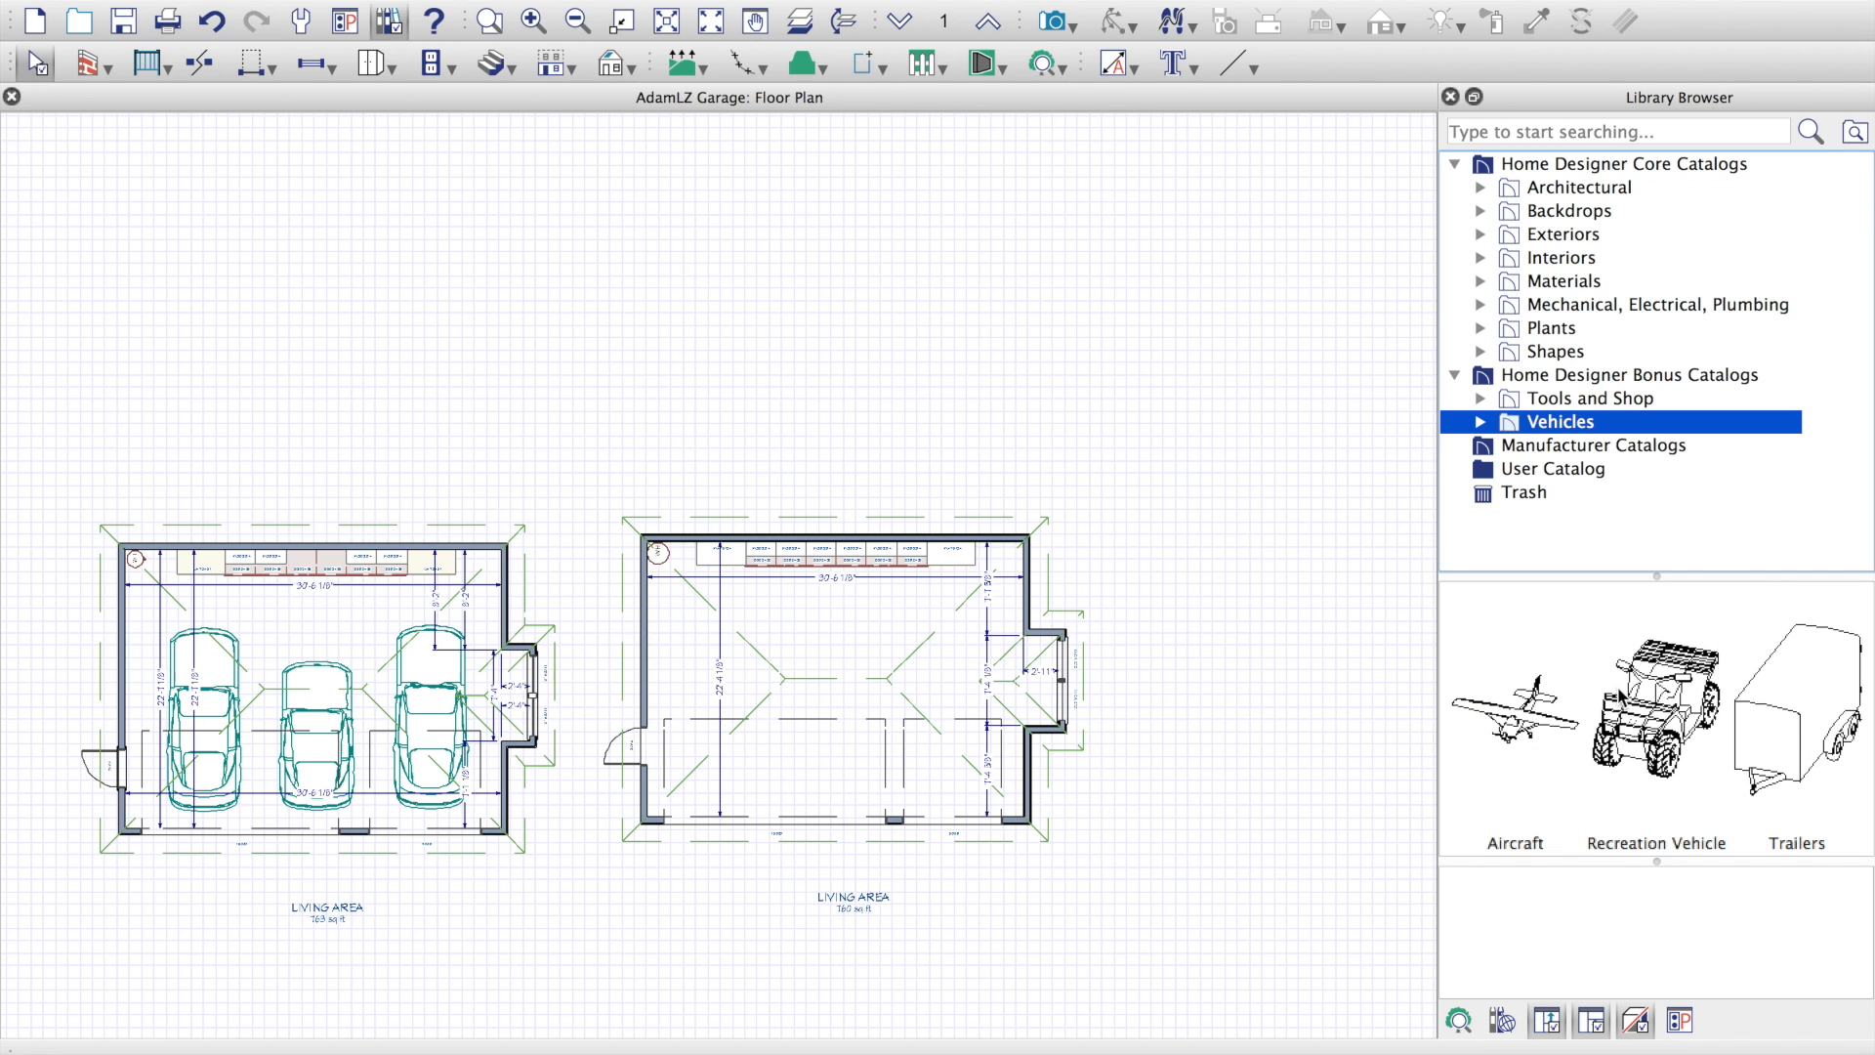
click(1620, 697)
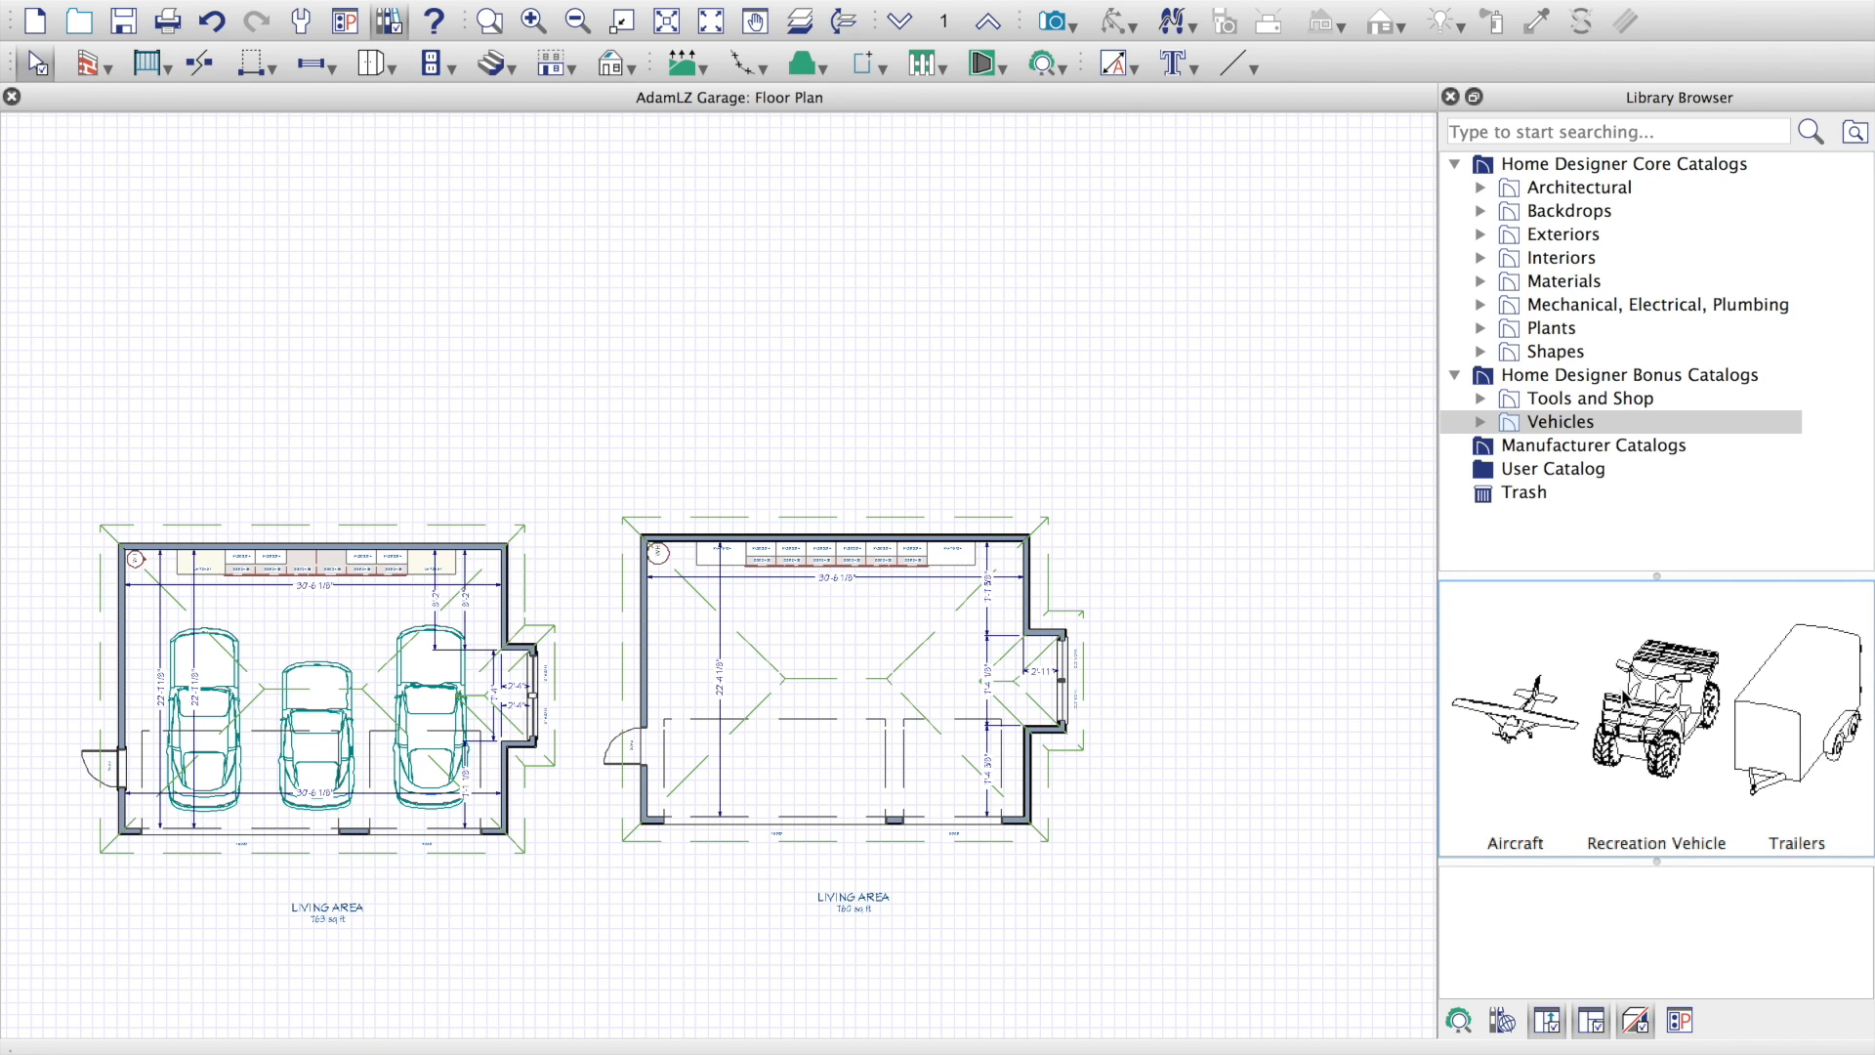
click(1479, 423)
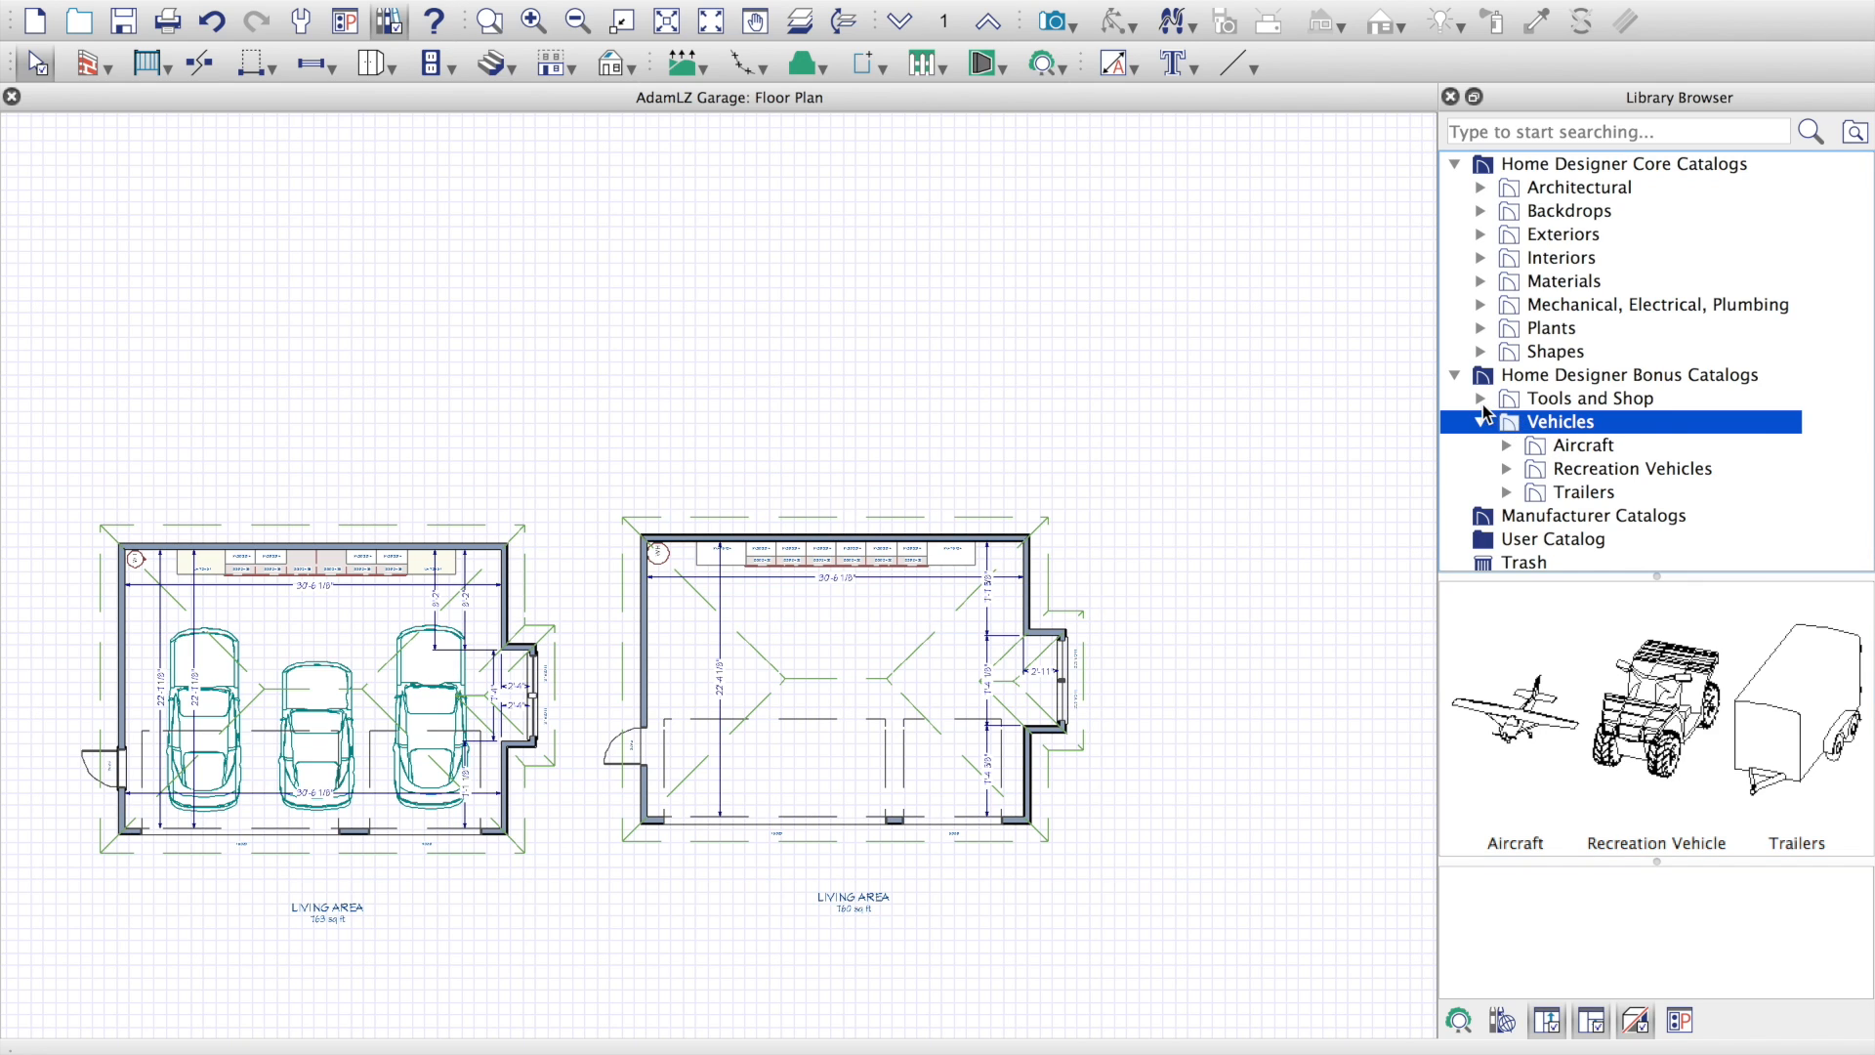
click(1480, 399)
scroll(1575, 427, down, 2)
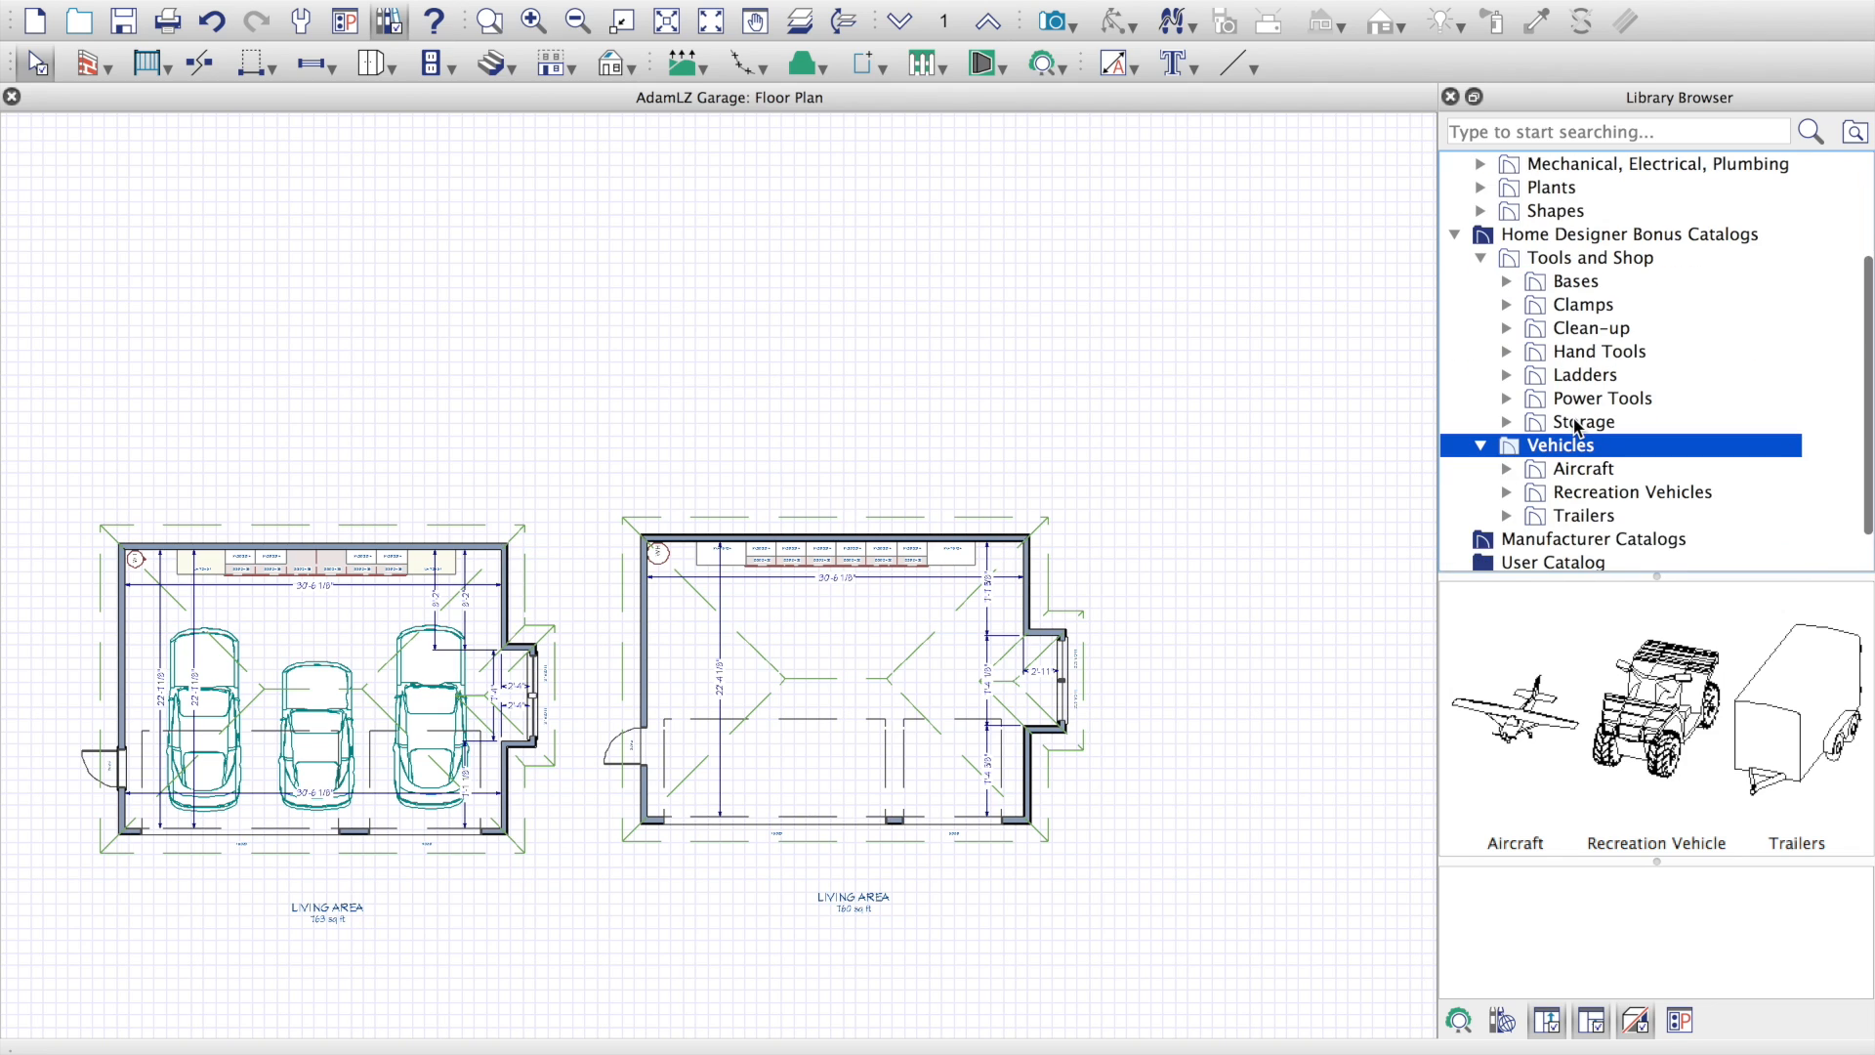
Step: Look through the Aircraft, Recreation Vehicles and Trailers folders of the Bonus Catalogs' Vehicles for a car
scroll(1544, 481, down, 1)
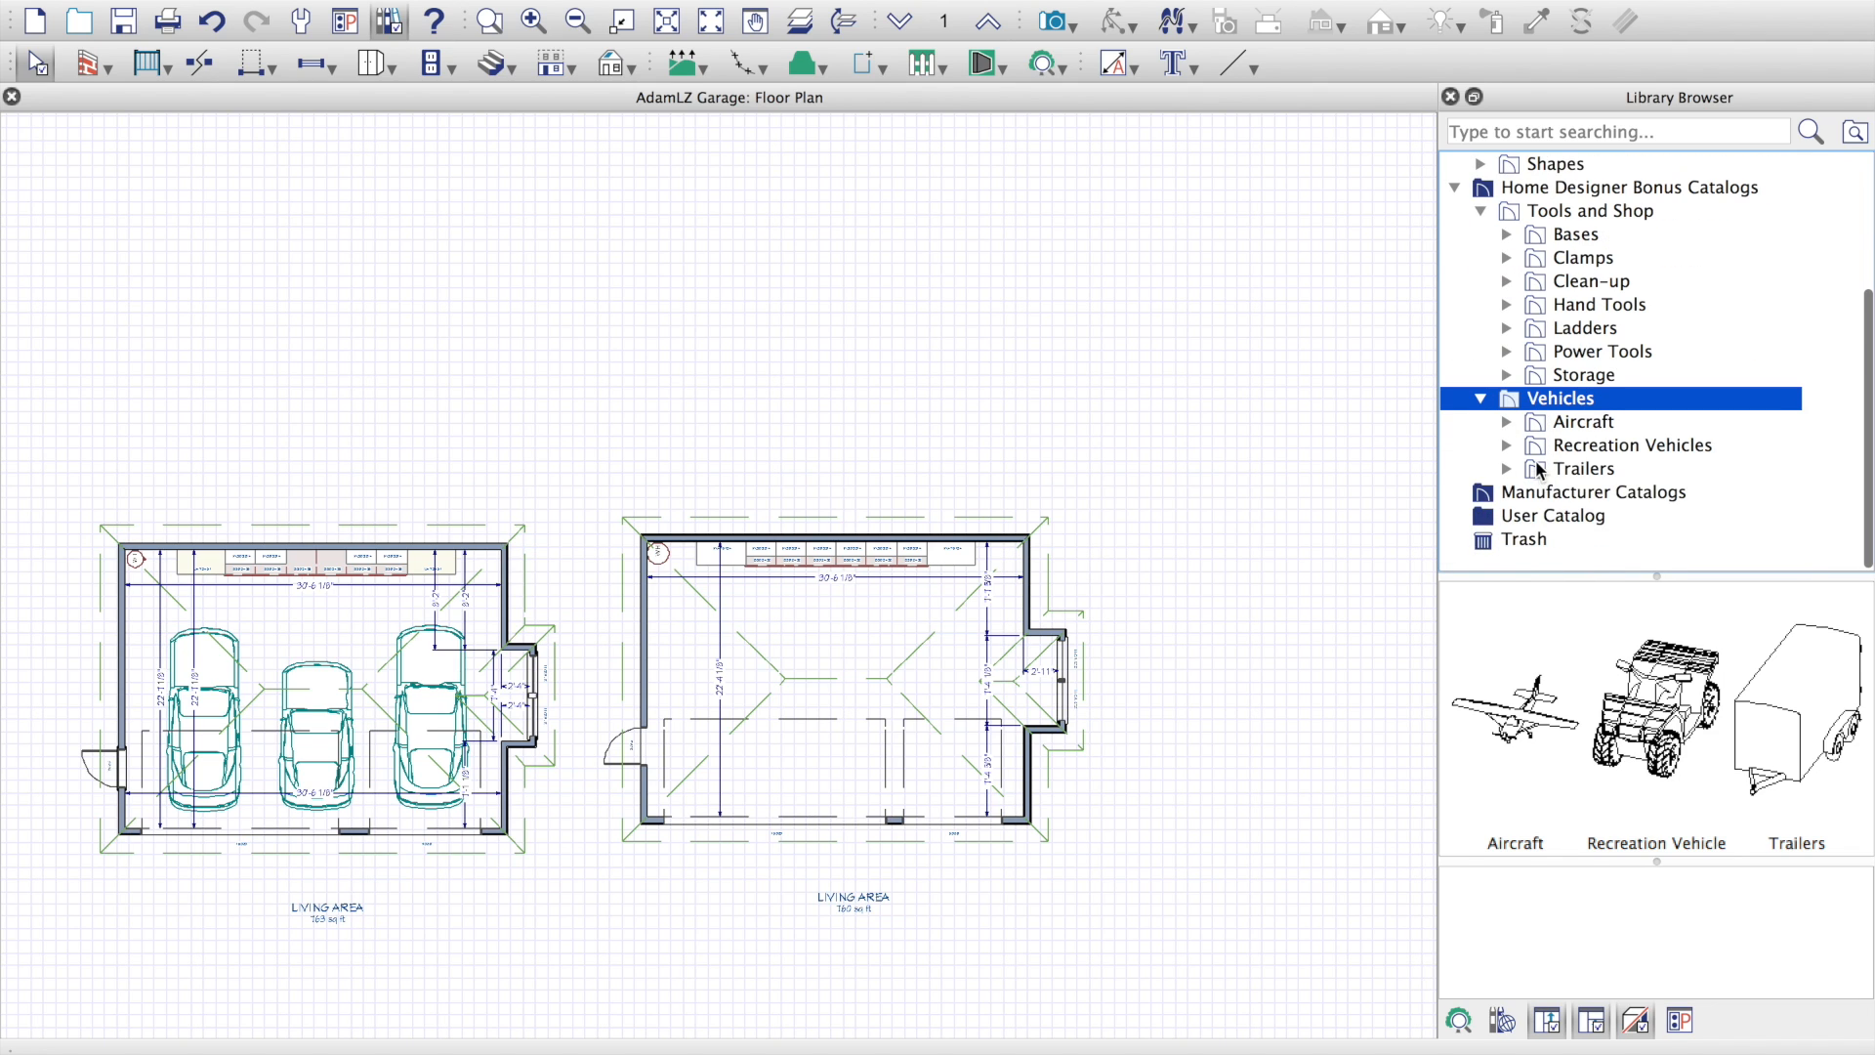
click(1507, 445)
scroll(1583, 459, down, 1)
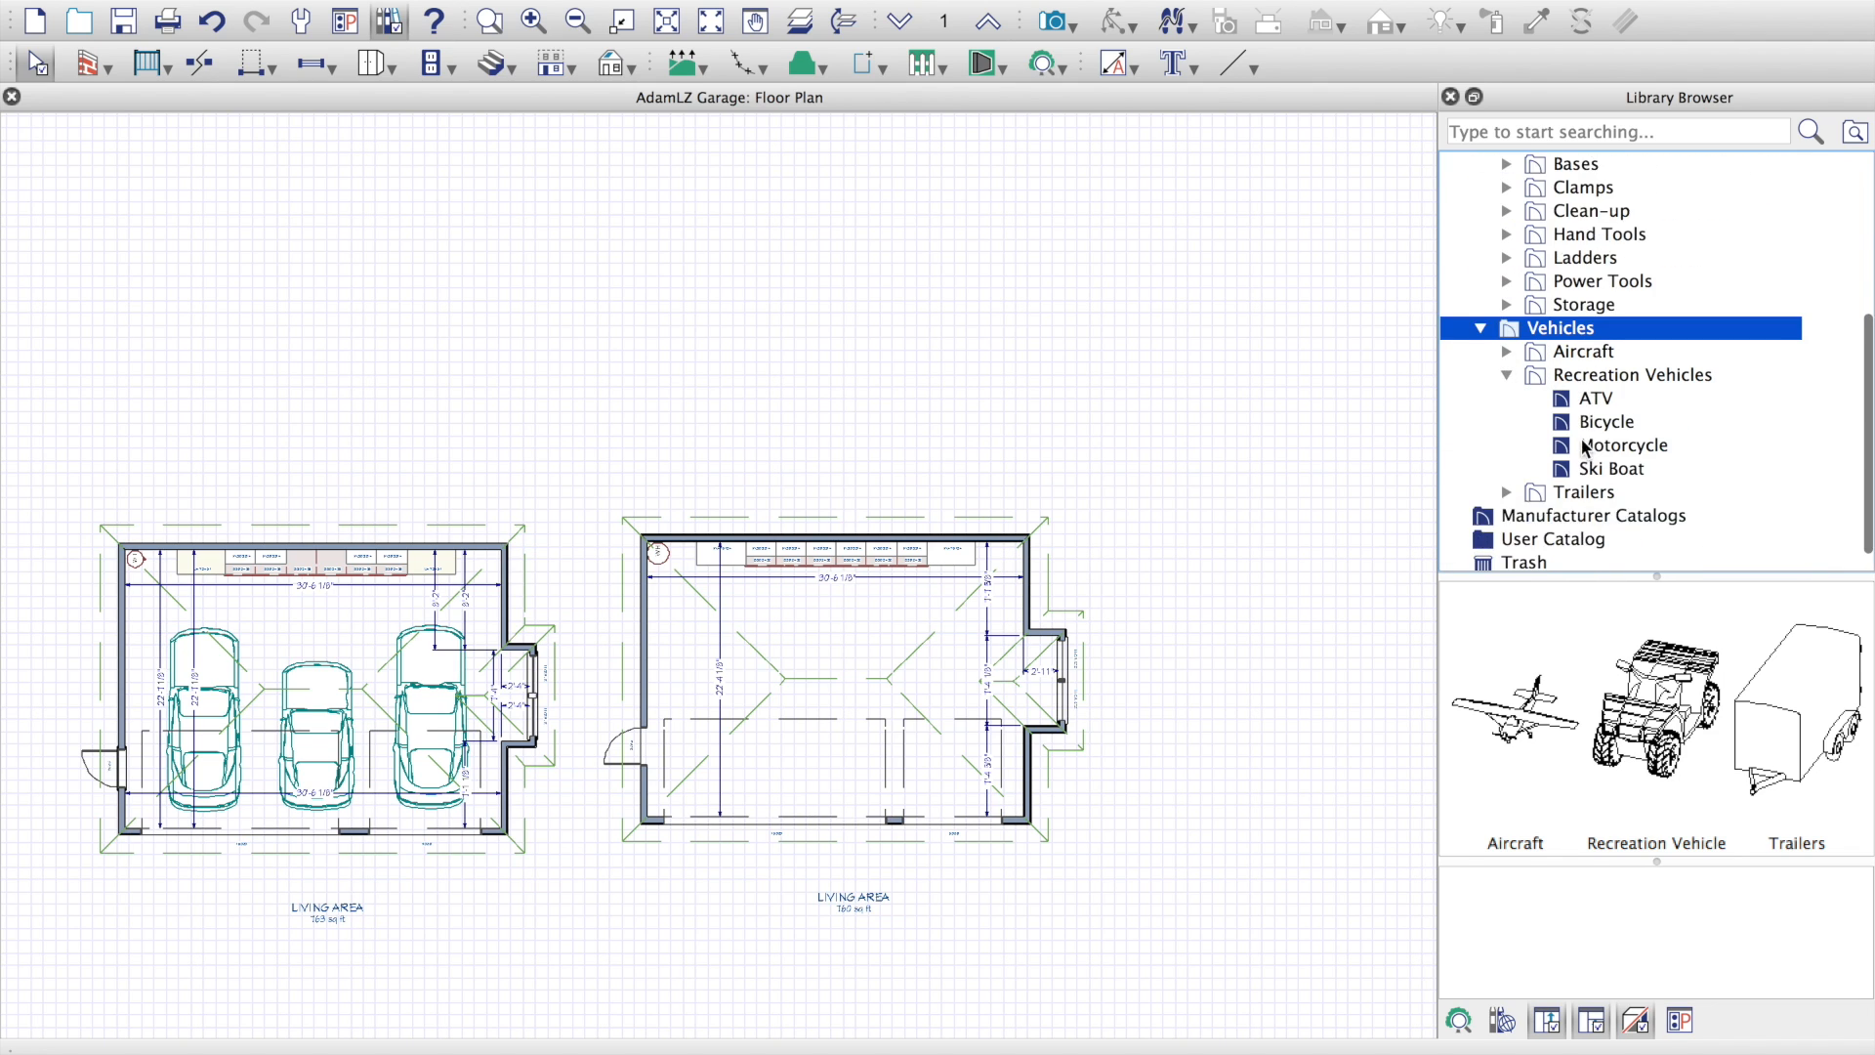
click(1504, 353)
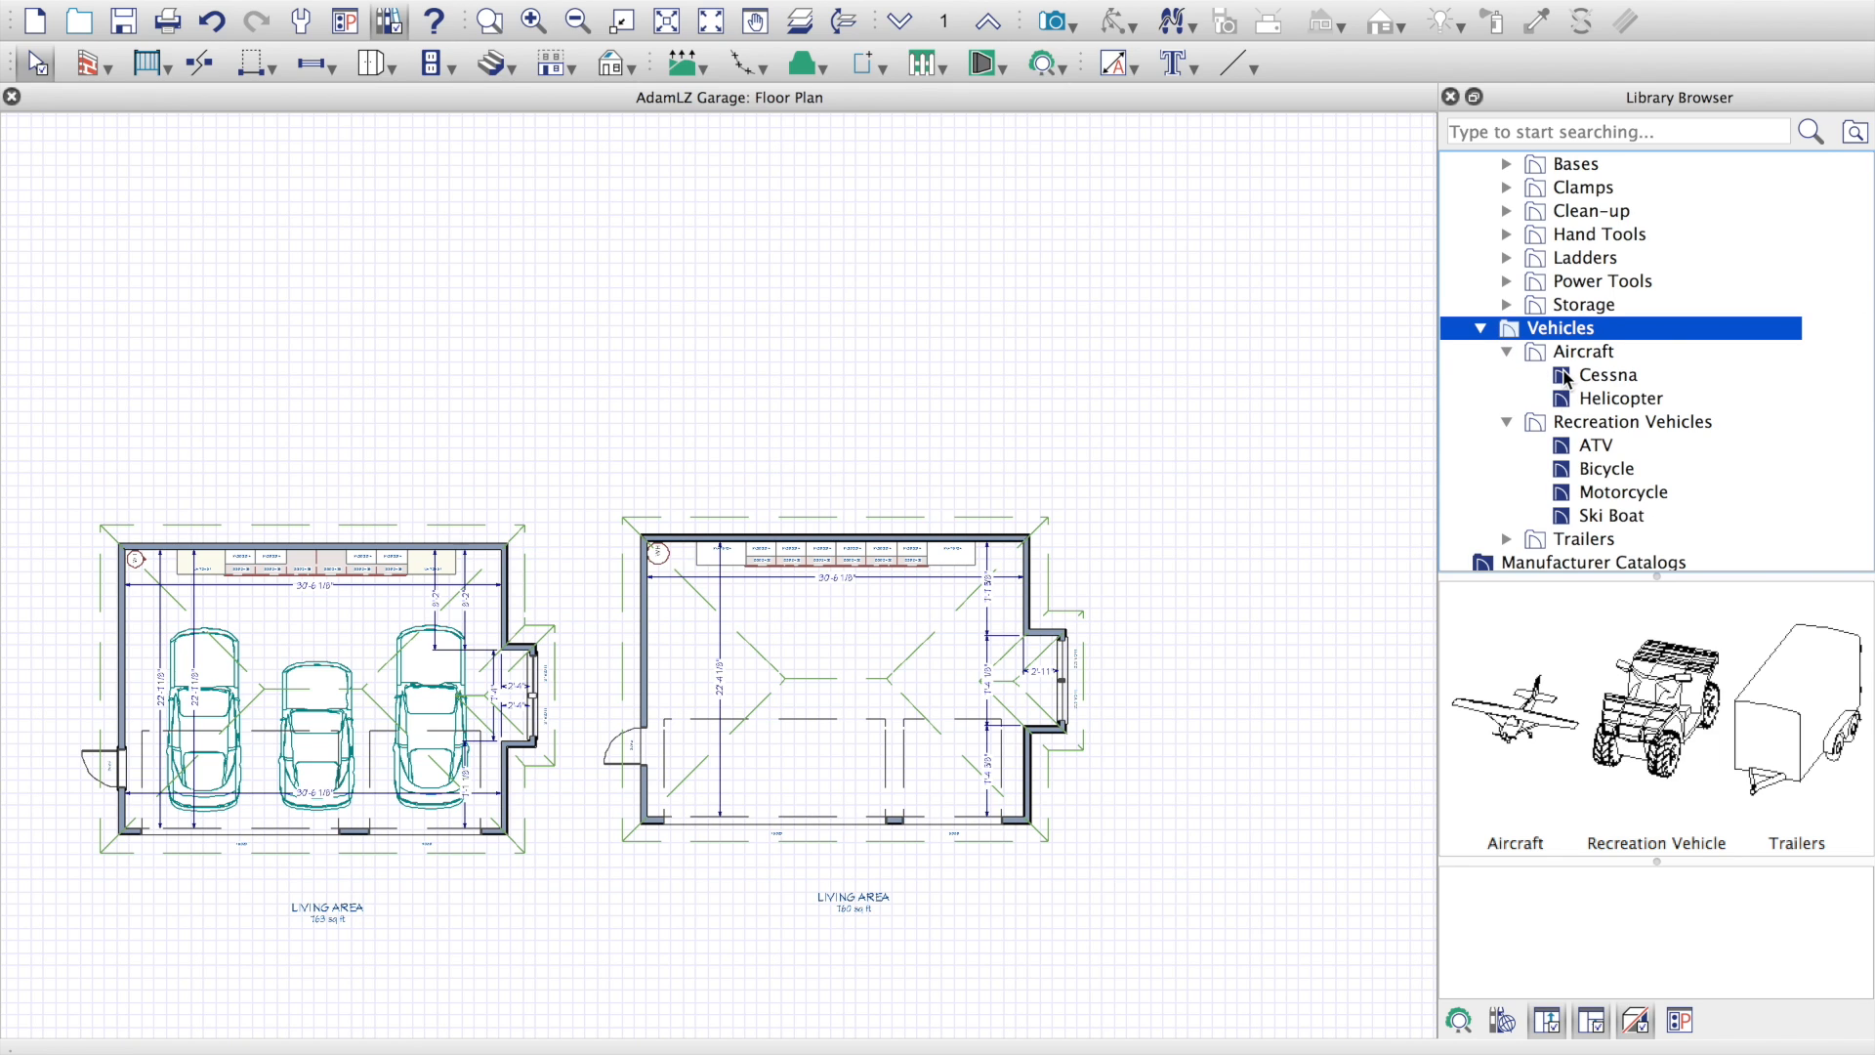
scroll(1565, 379, down, 1)
click(1510, 470)
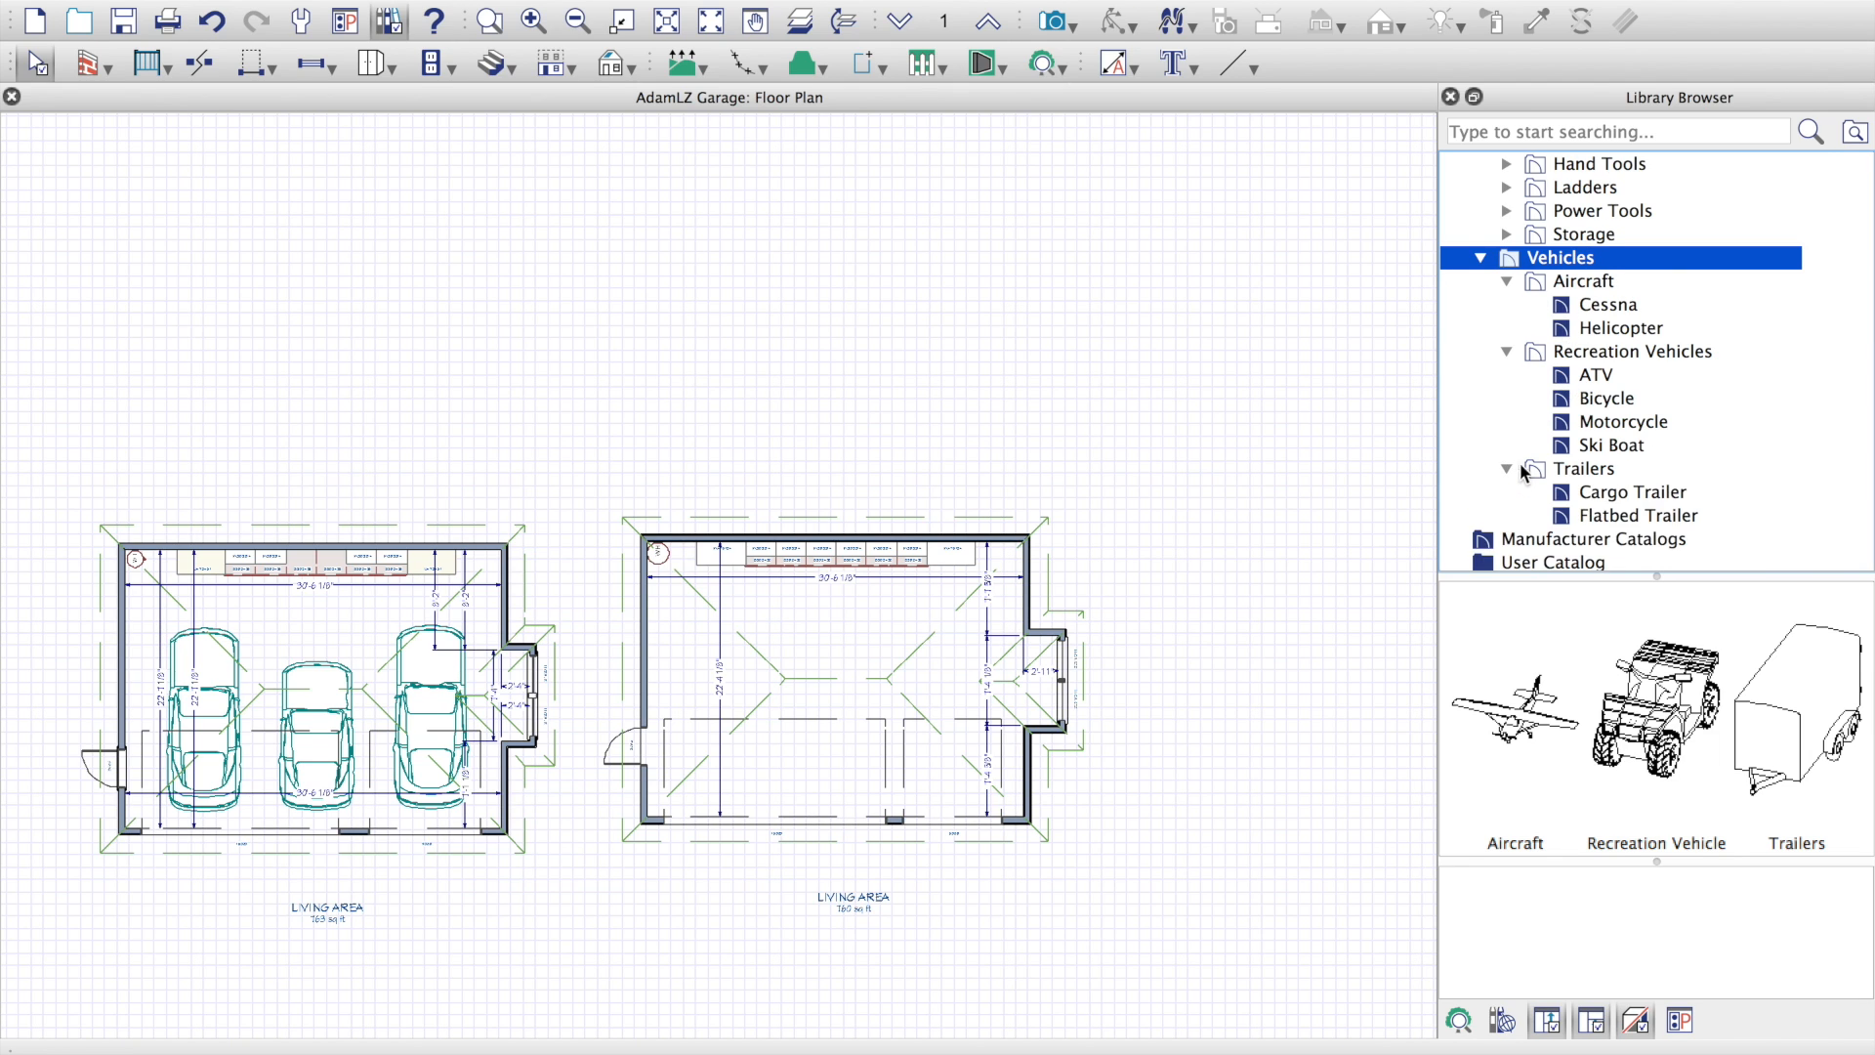
scroll(1528, 473, down, 1)
Step: Browse the Core Catalogs for a car by expanding the Shapes, Mechanical, Electrical, Plumbing and Architectural folders
scroll(1562, 468, up, 5)
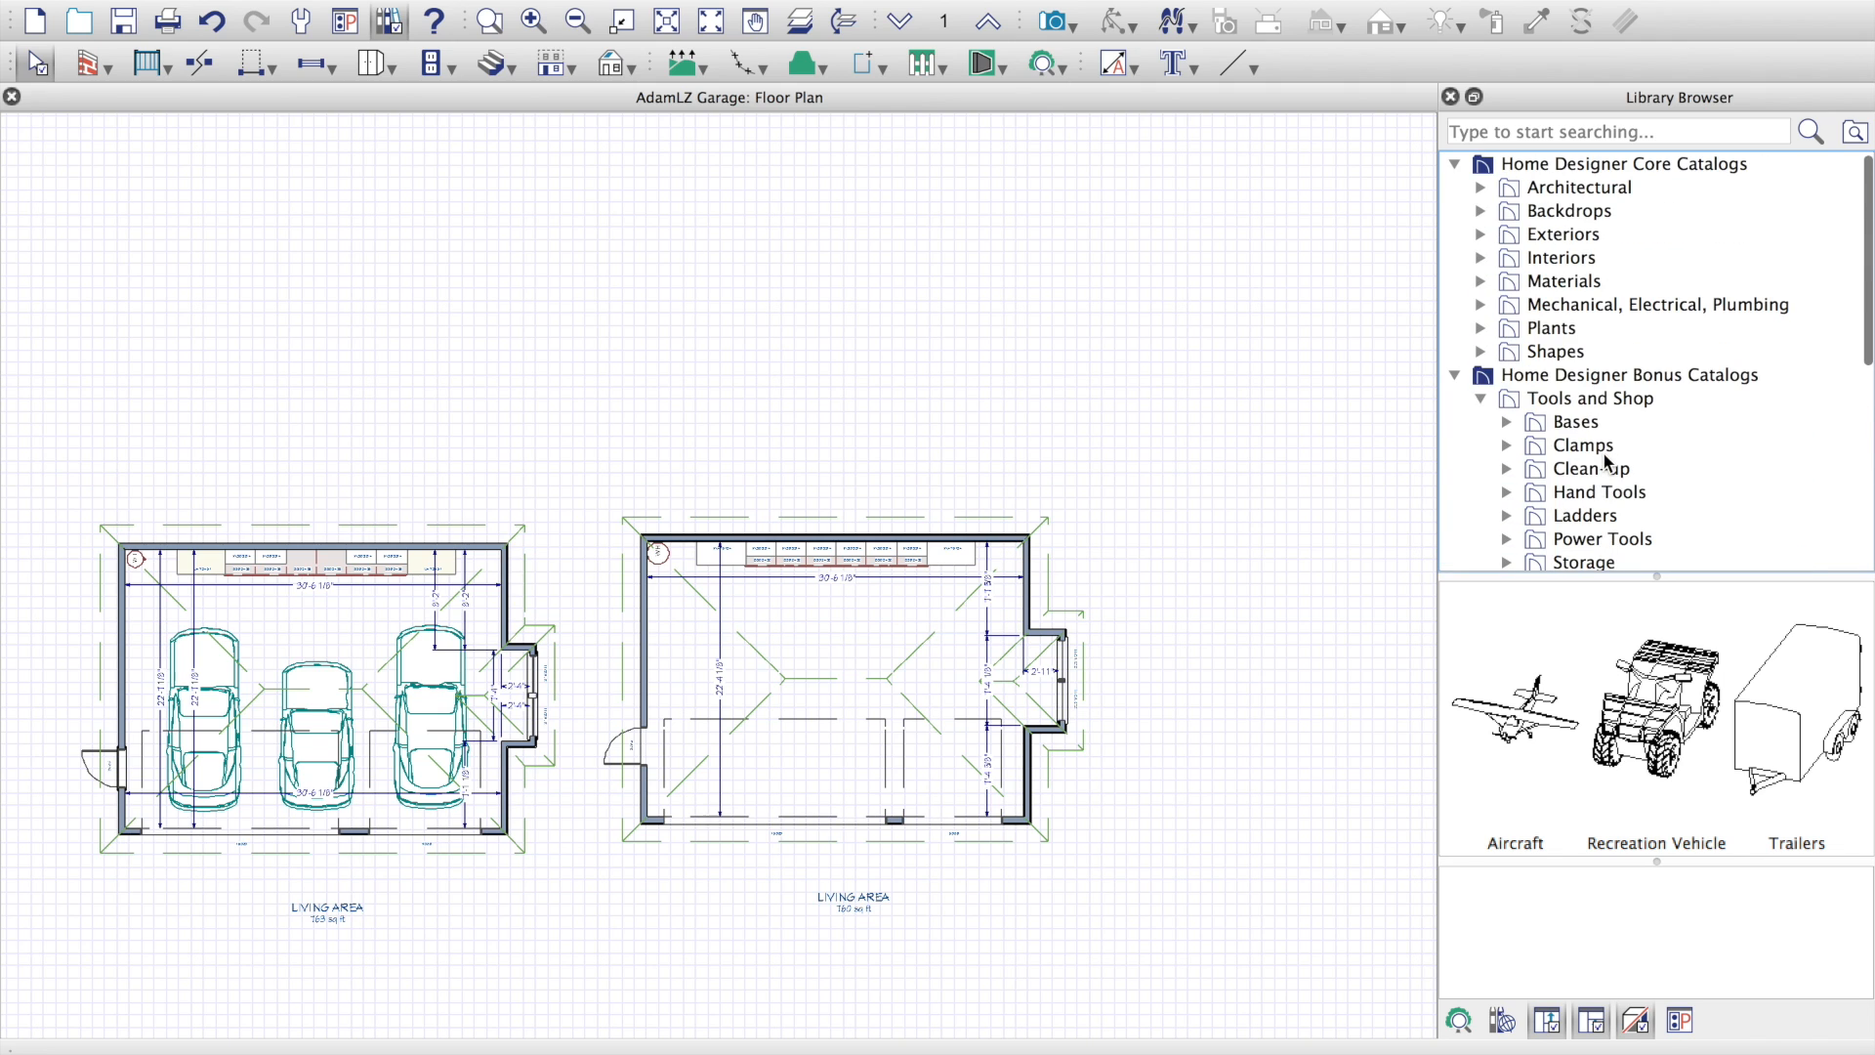
click(1480, 352)
scroll(1533, 376, down, 3)
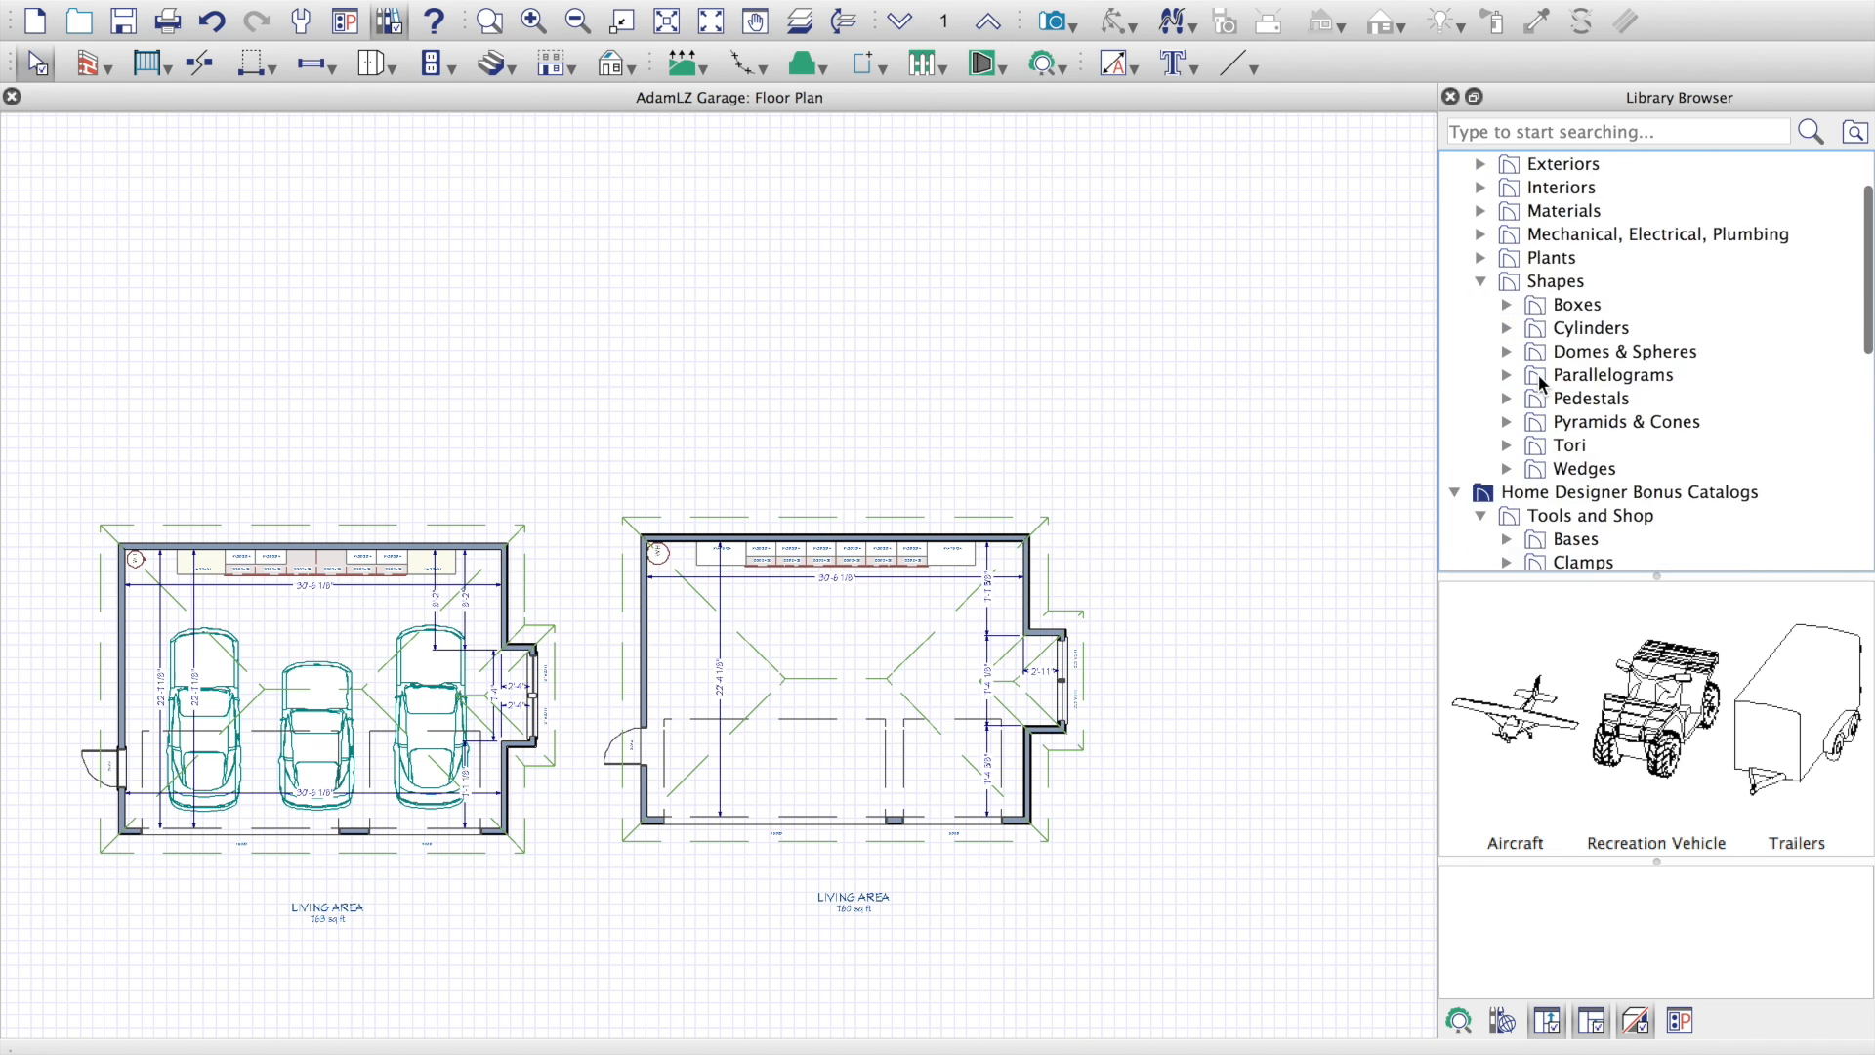
scroll(1494, 332, up, 2)
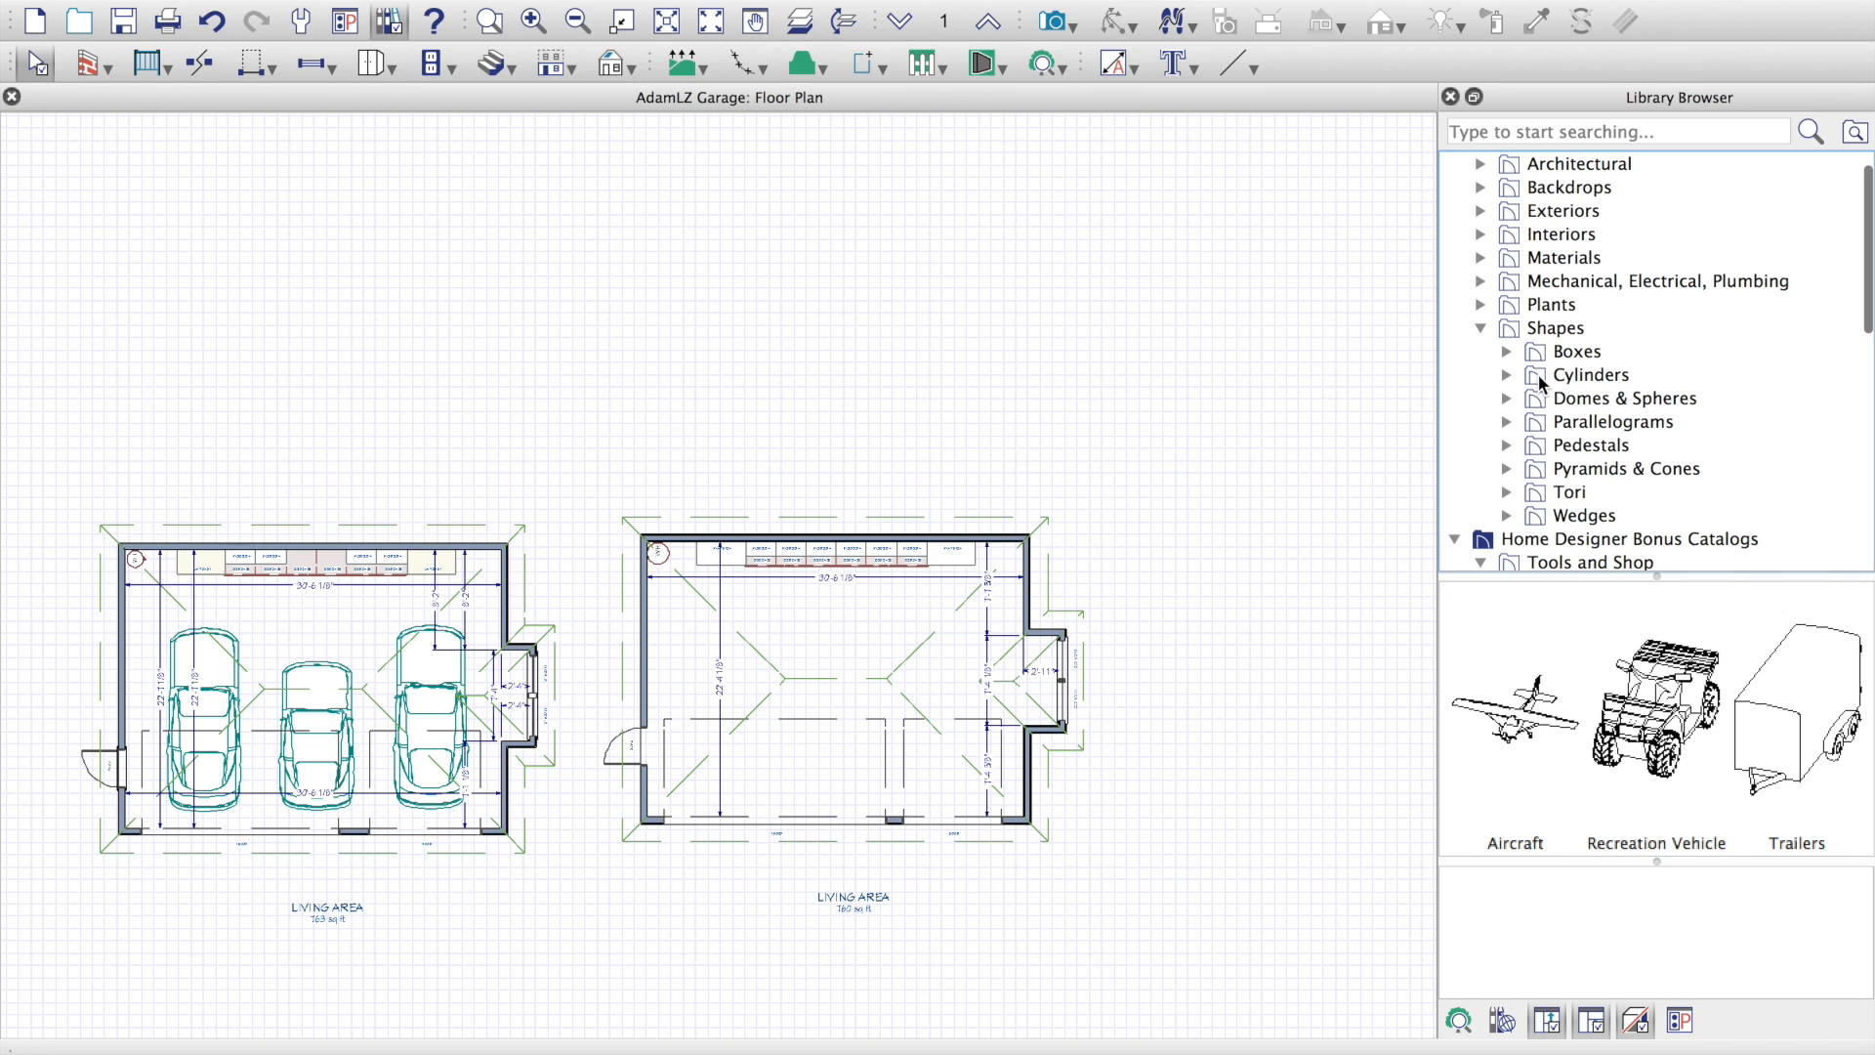
click(1479, 282)
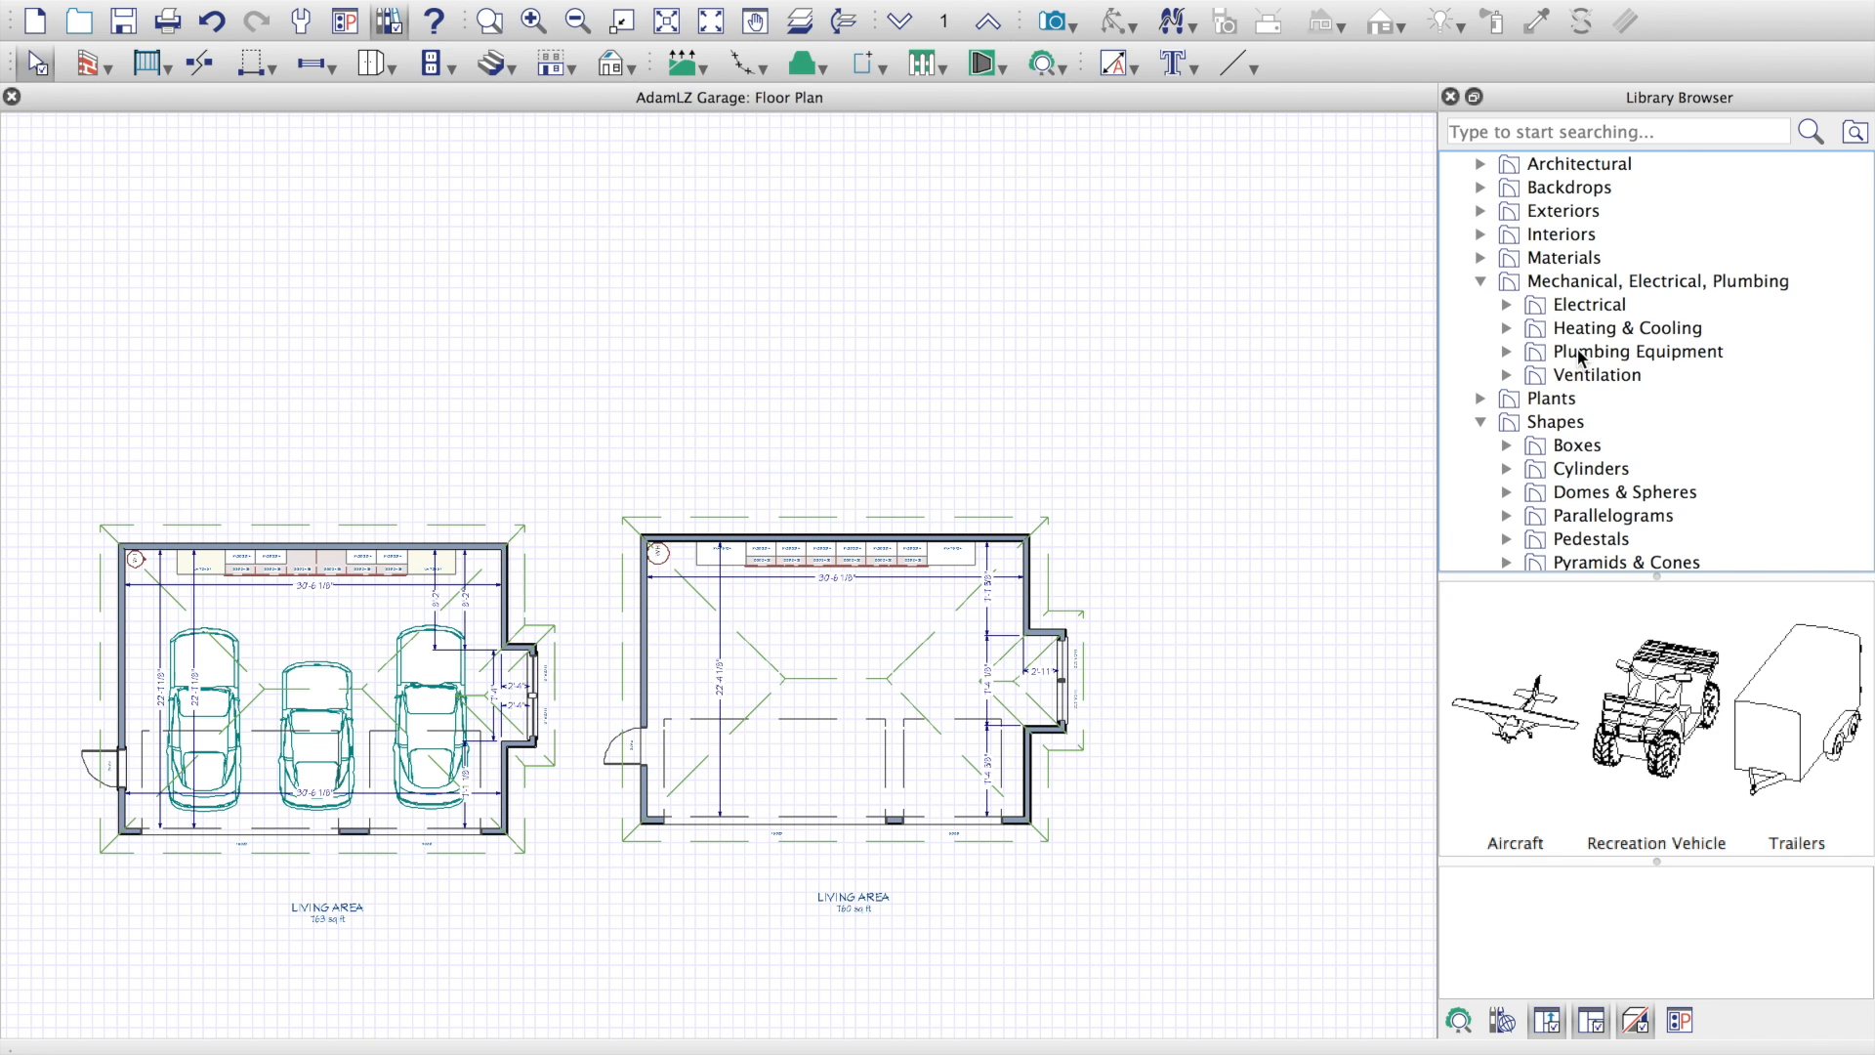
scroll(1579, 357, up, 1)
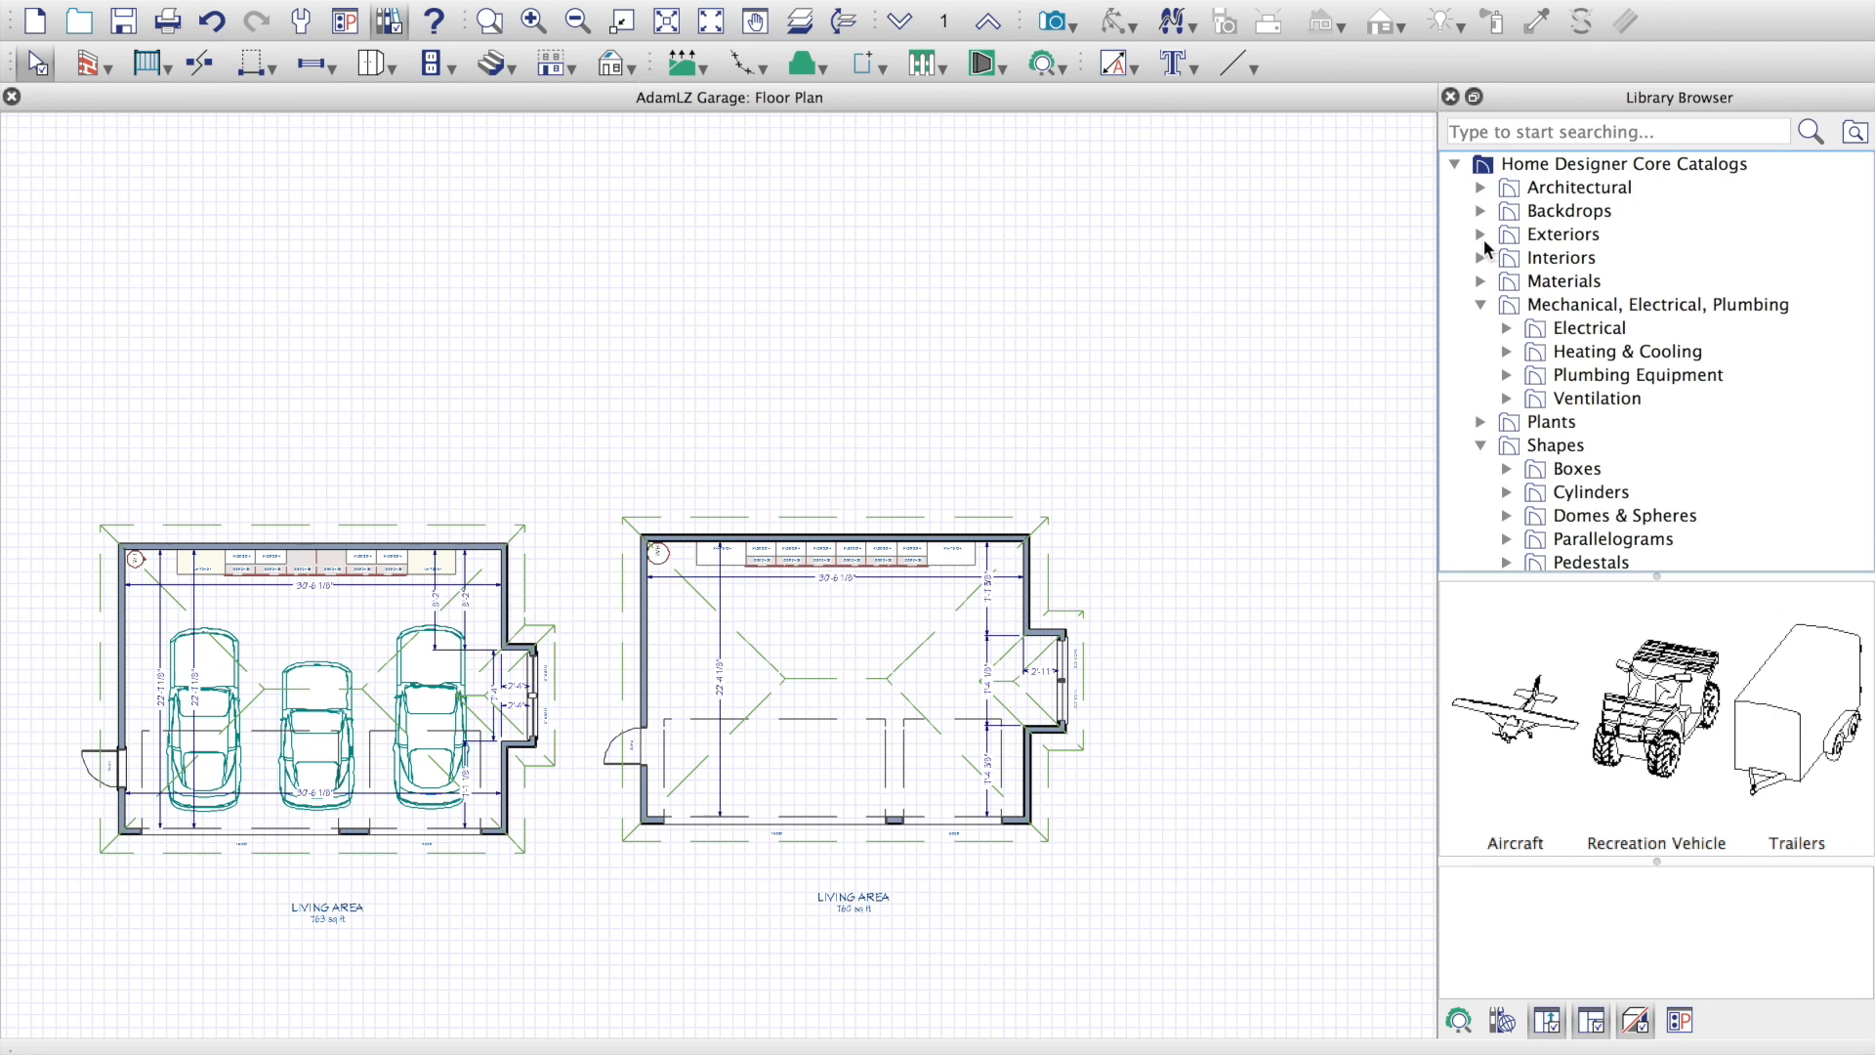
click(1481, 187)
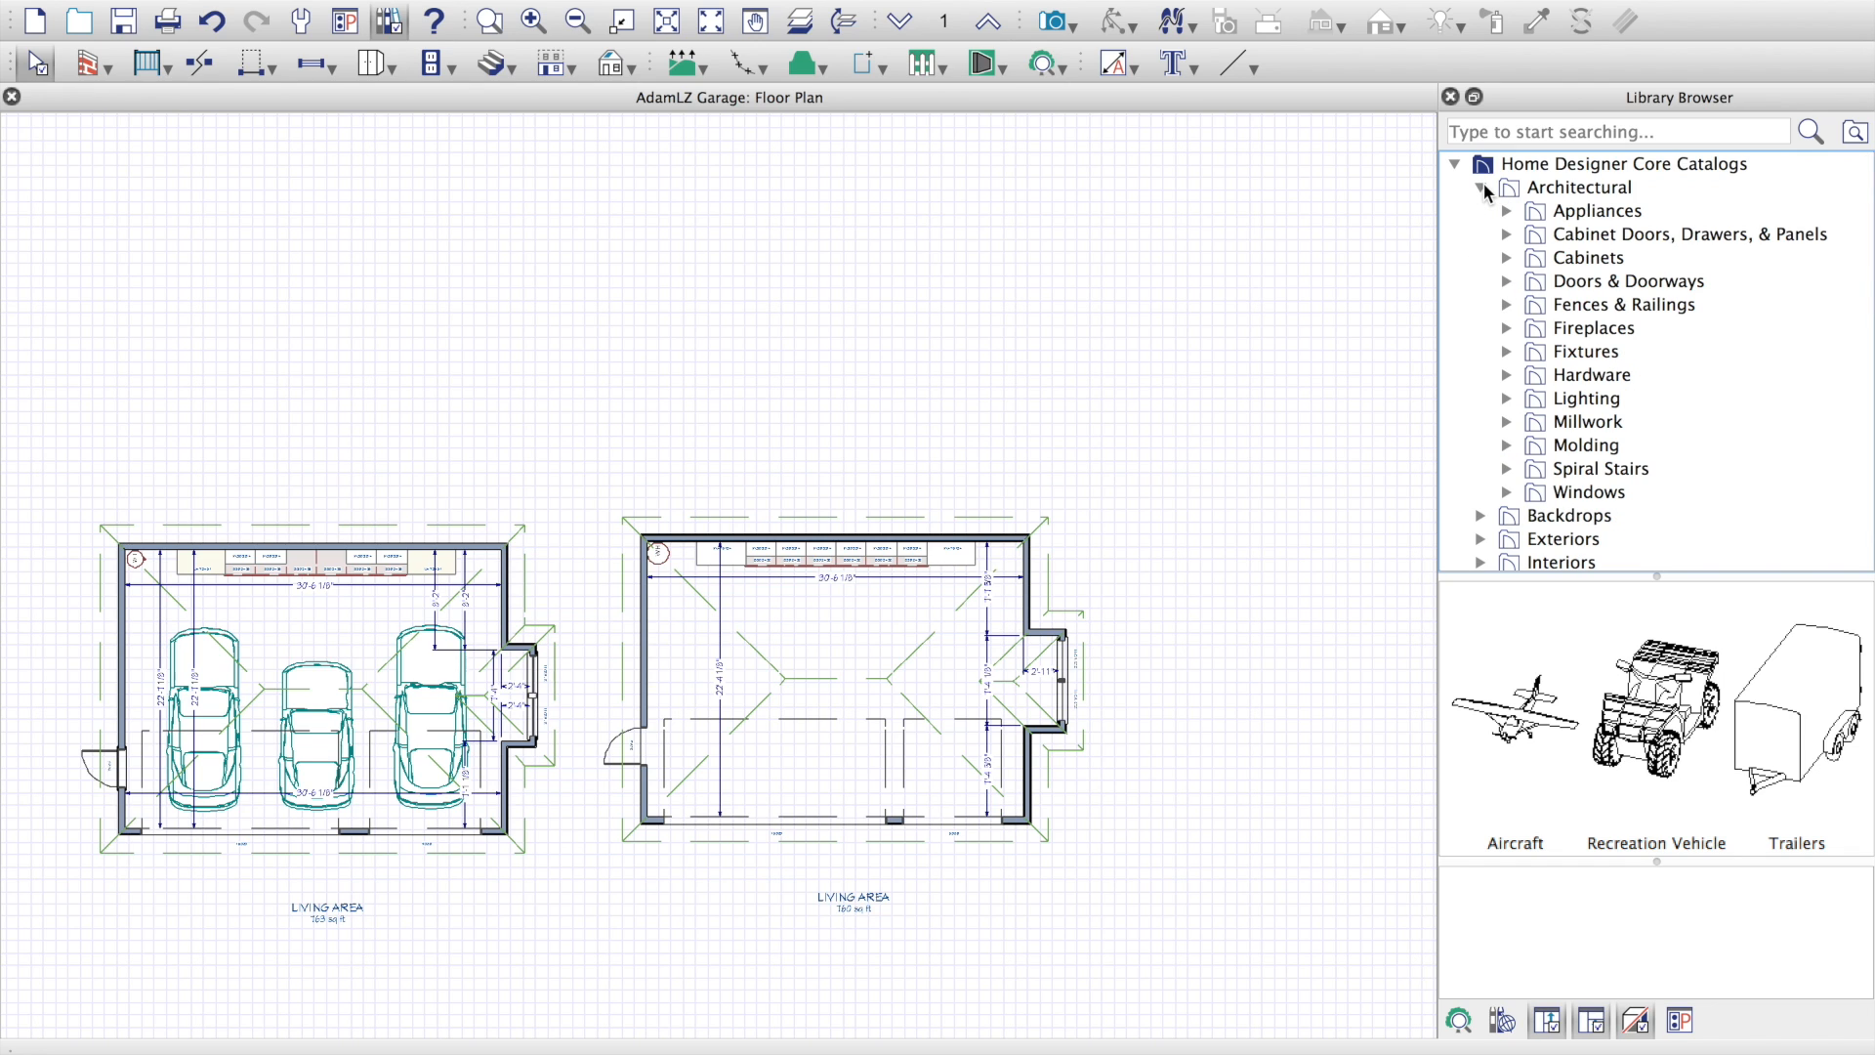
Step: Search the library for "sports" and place the Sports Car in the right-hand bay of the second garage
click(1499, 136)
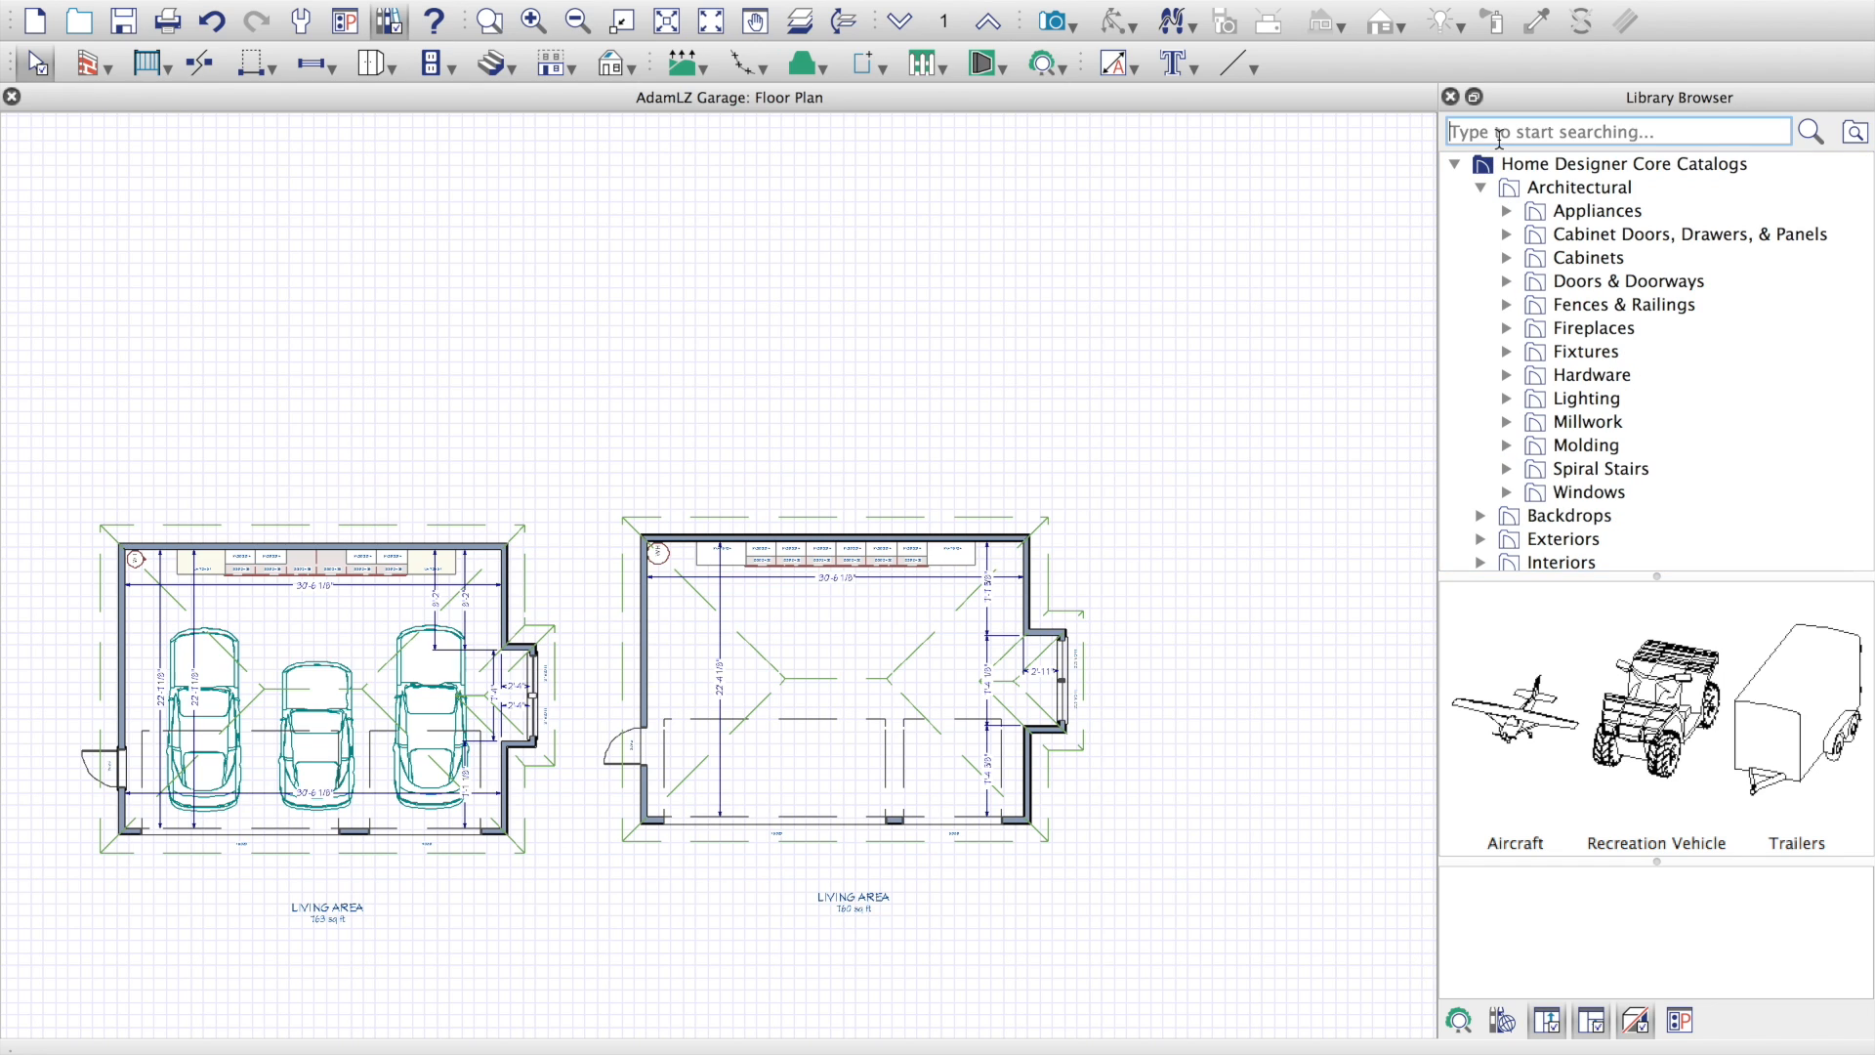
text(sports)
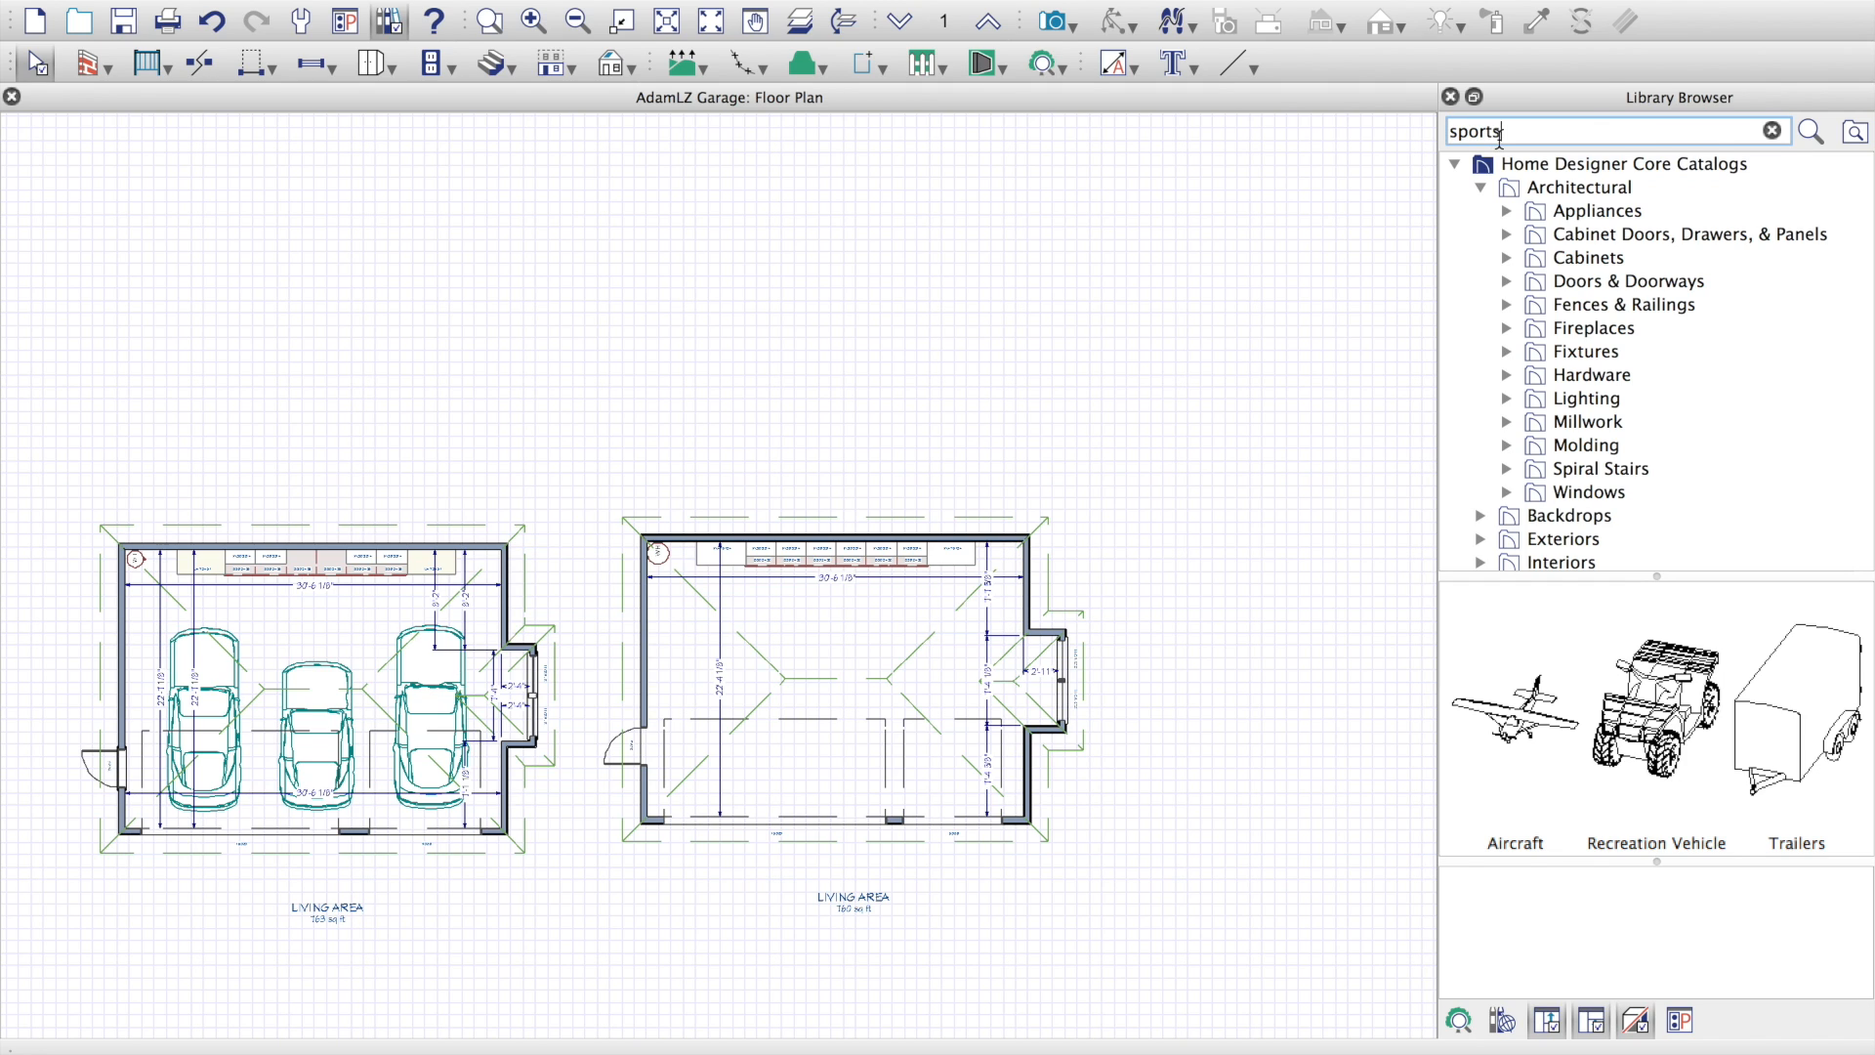
key(Return)
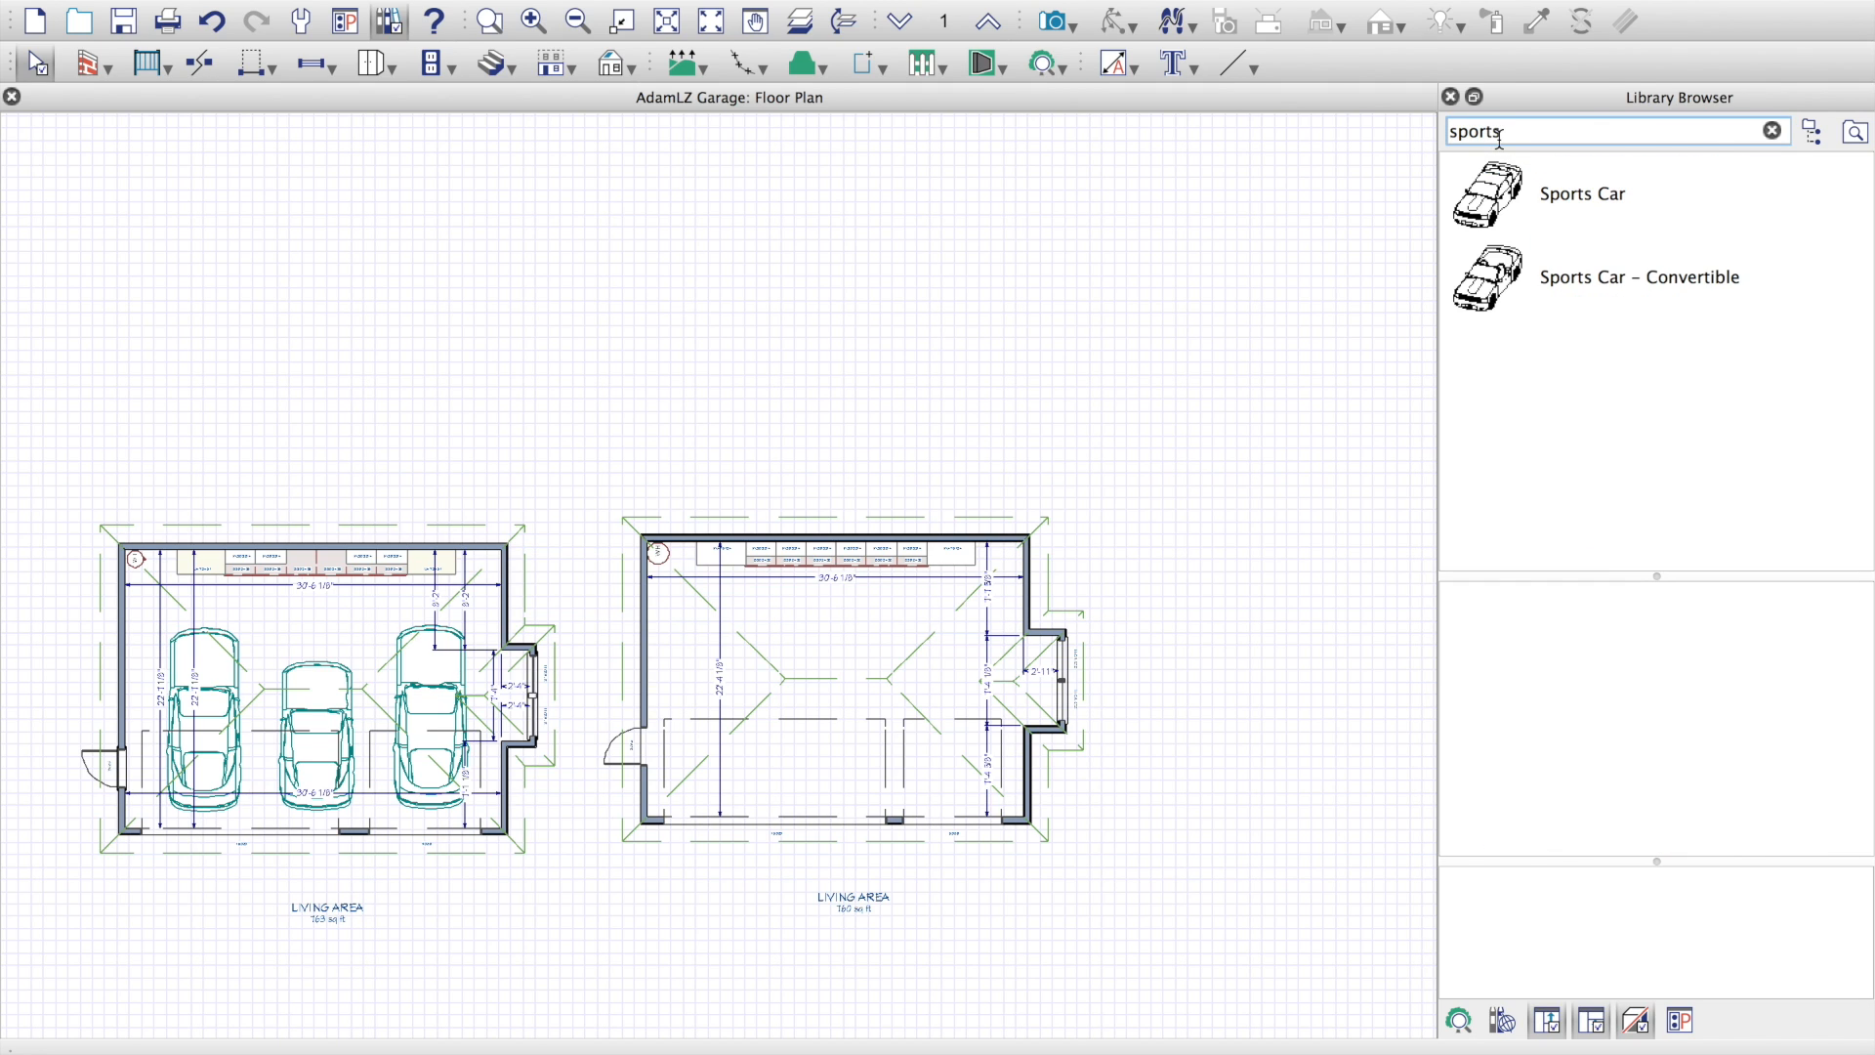
click(1516, 191)
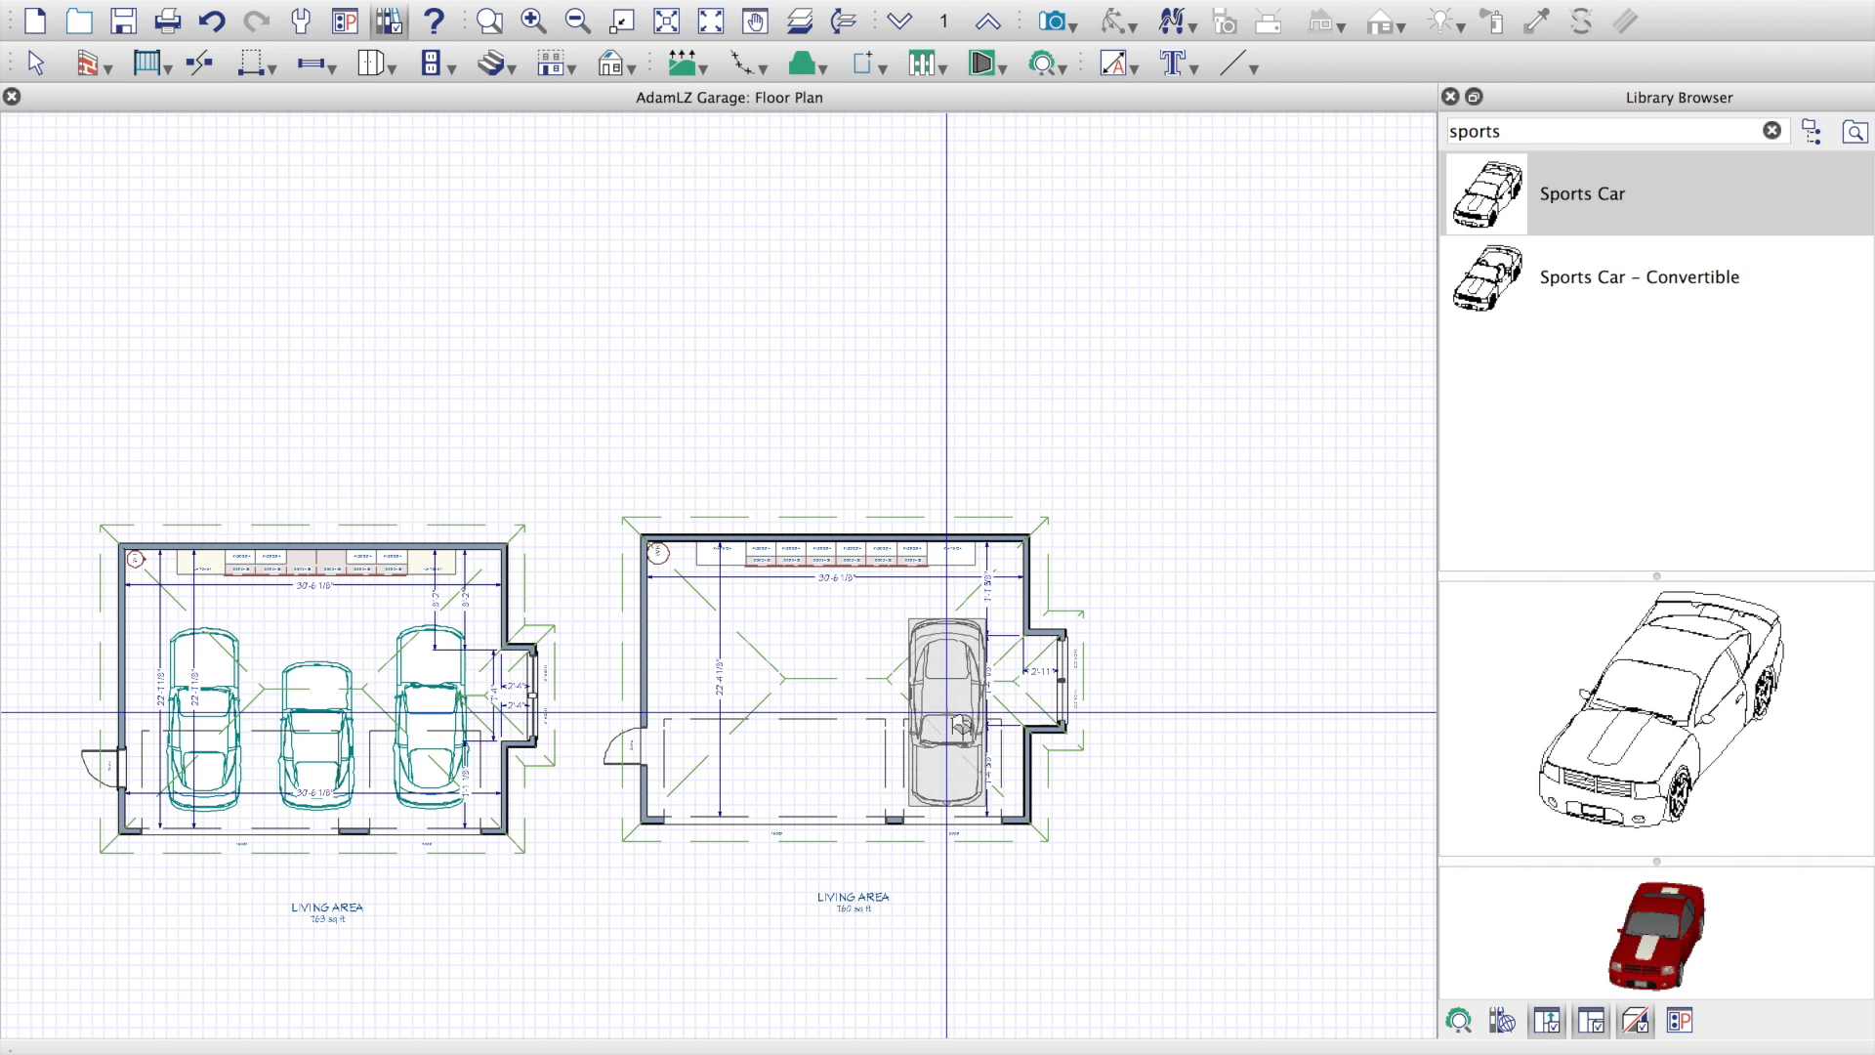
click(960, 725)
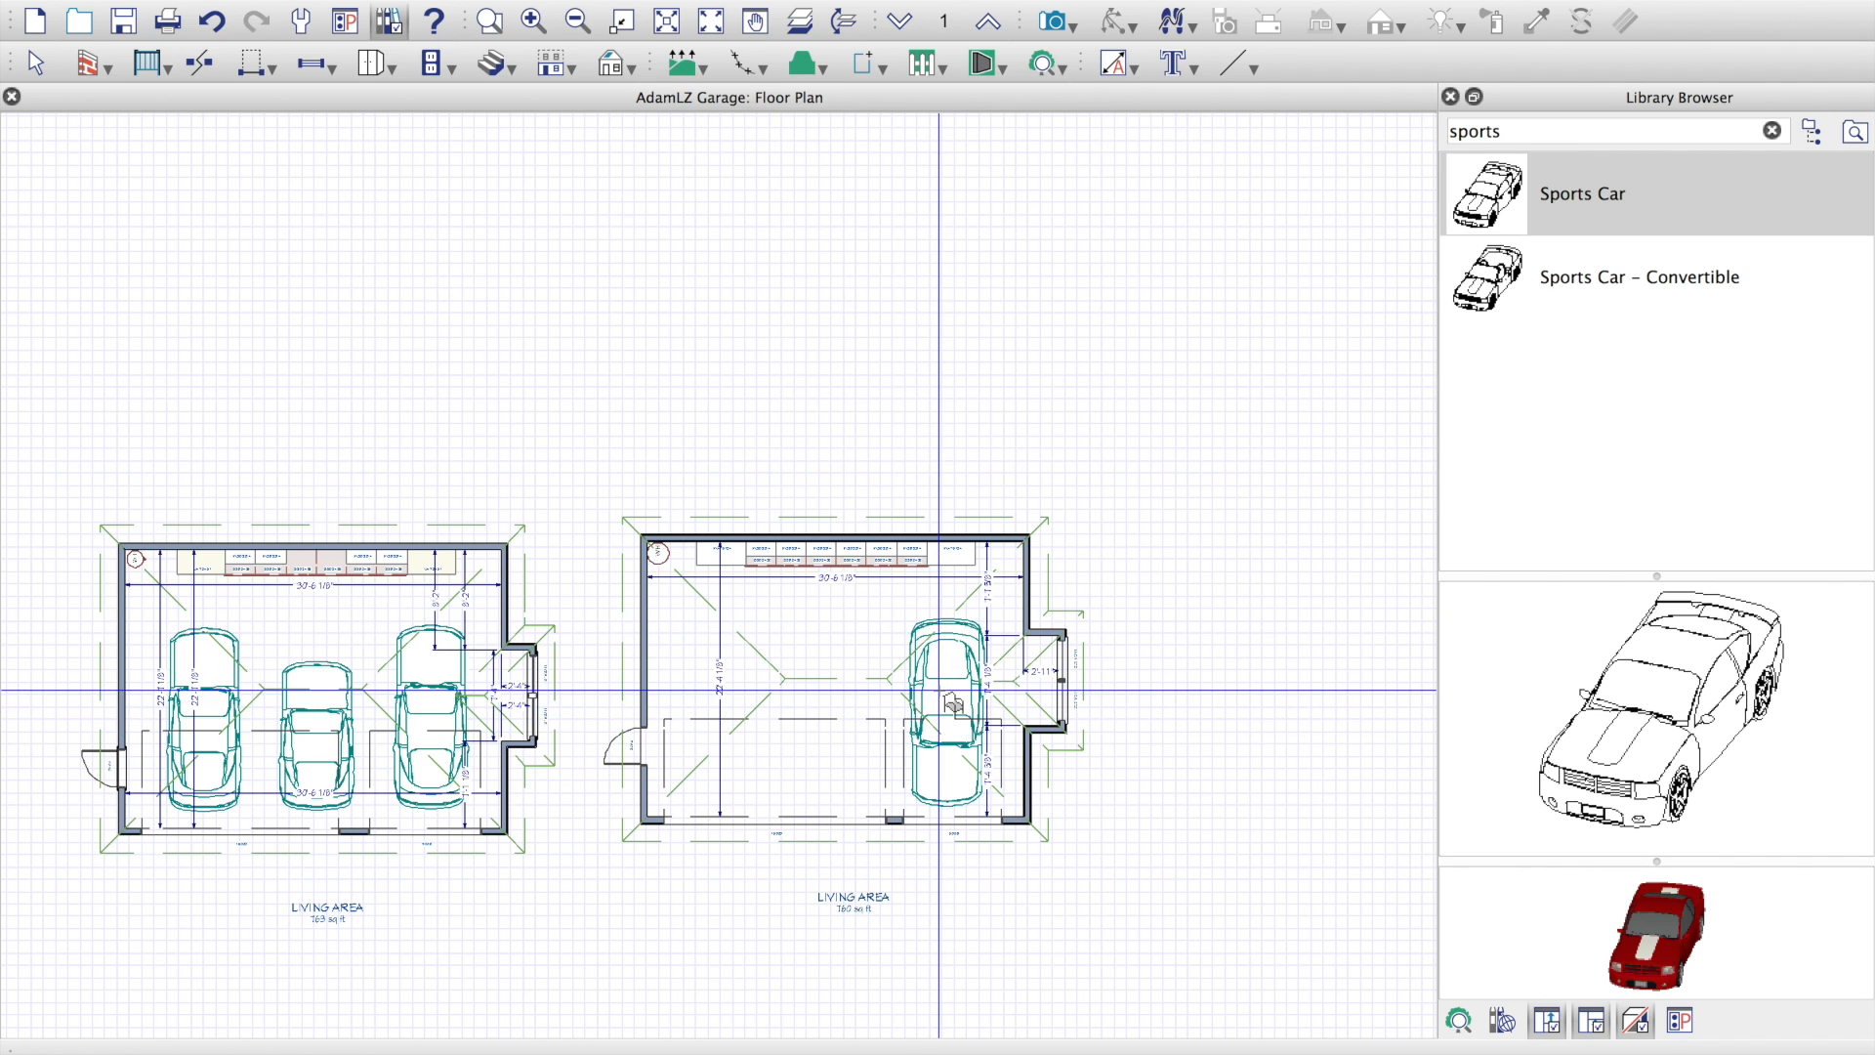
Step: Check the size of the placed sports car in its Furniture Specification without changing anything
click(957, 721)
double_click(940, 703)
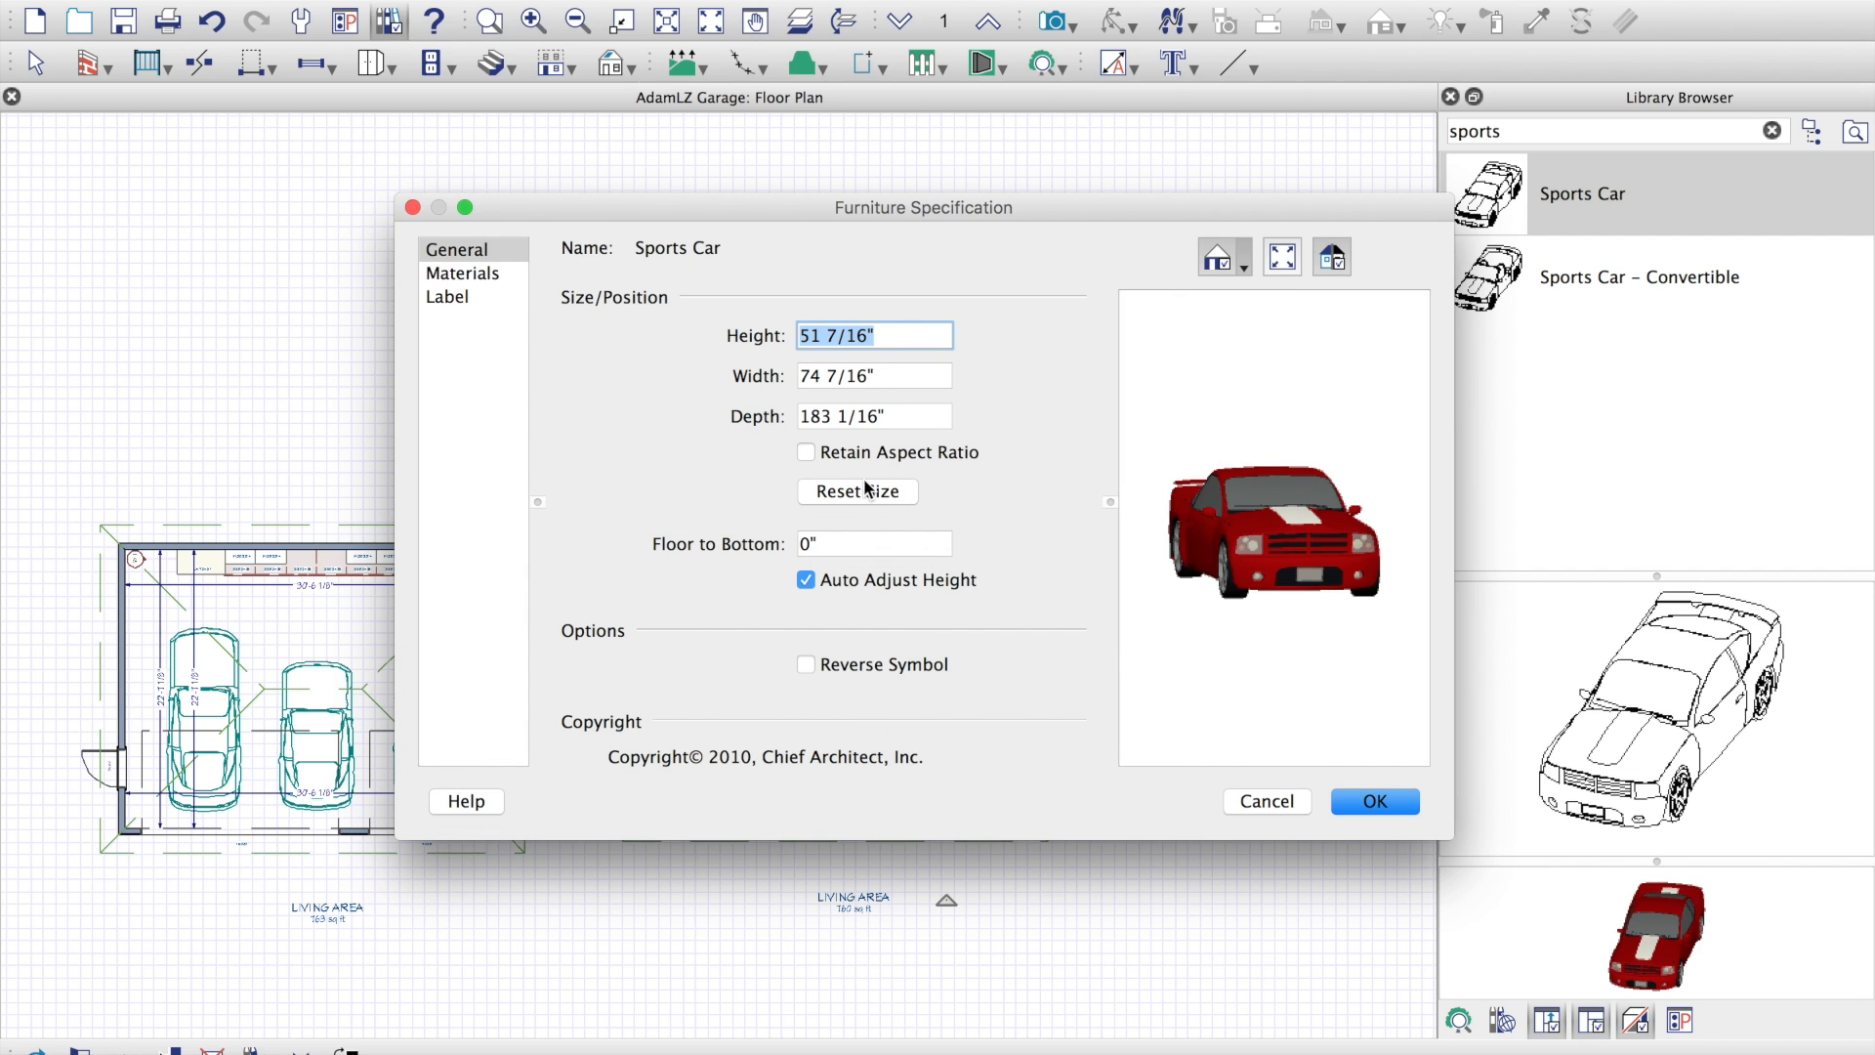
click(1266, 801)
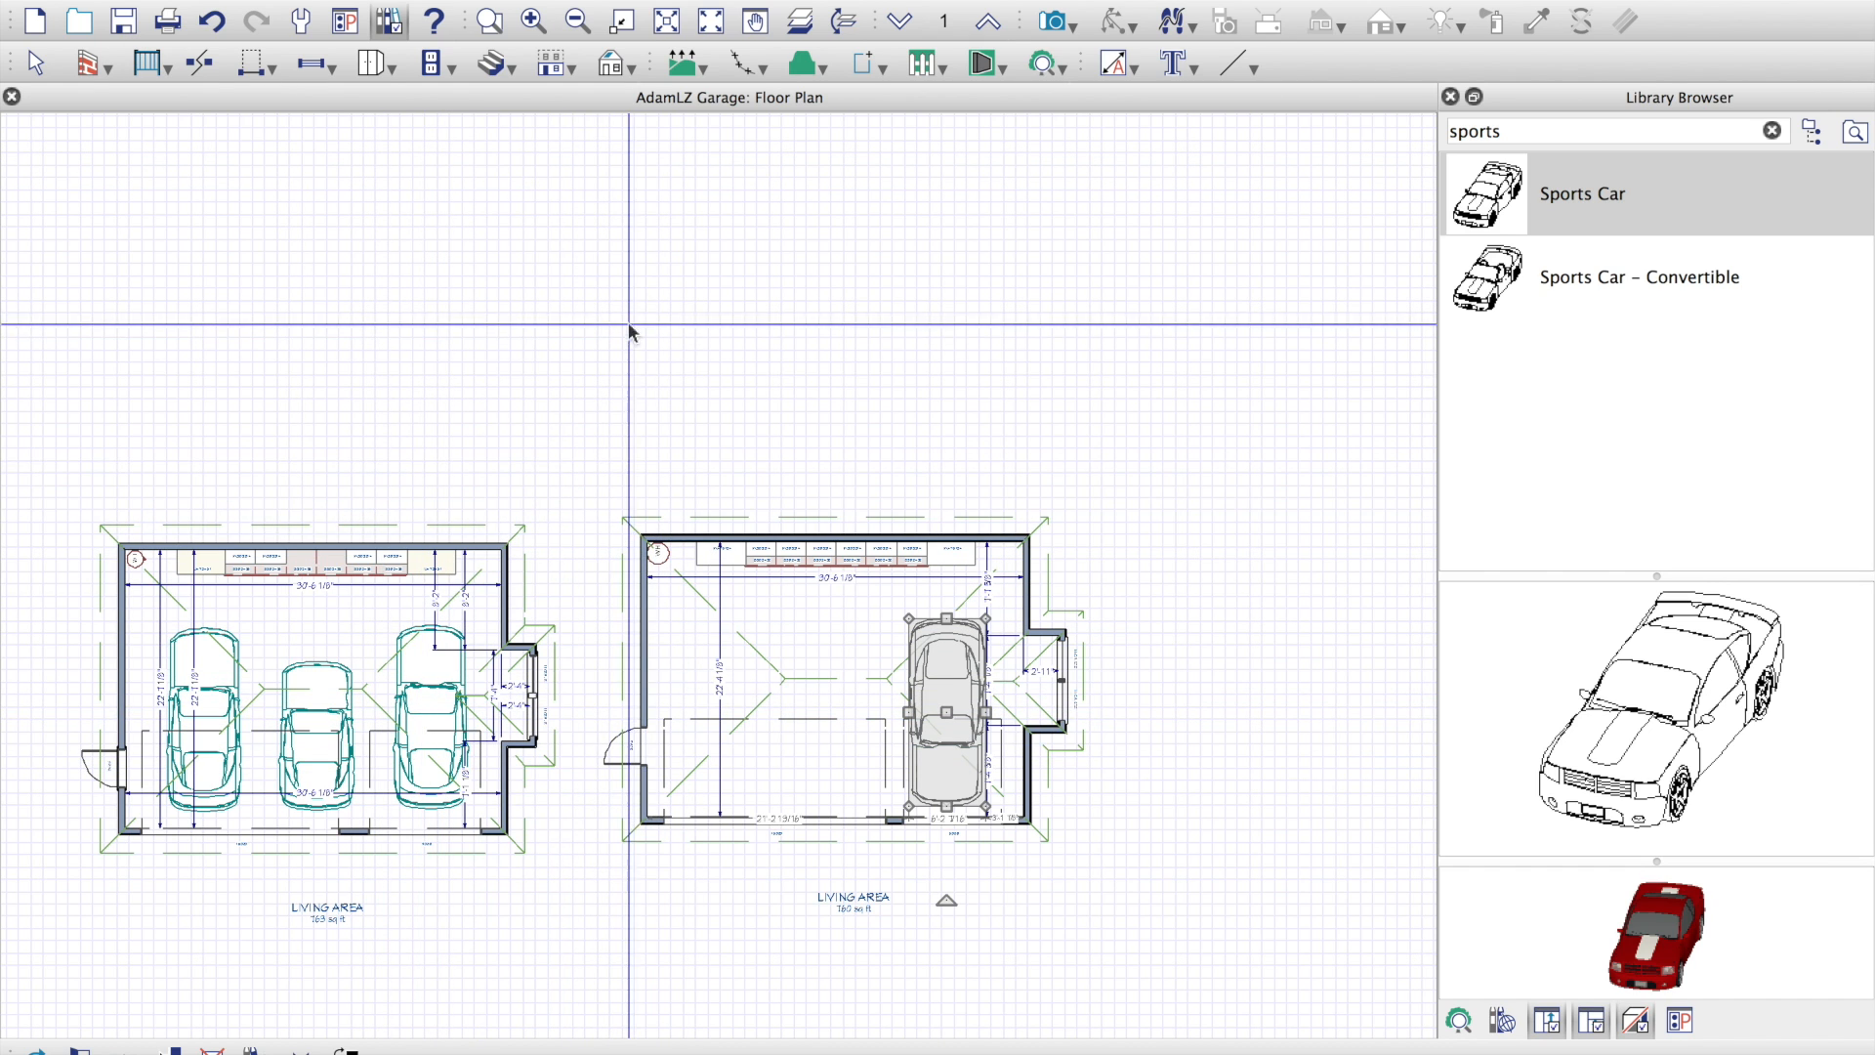
Step: Open the recent file Woodgate Garage Version 7.plan and copy its Bendpak recessed scissor lift block
click(242, 0)
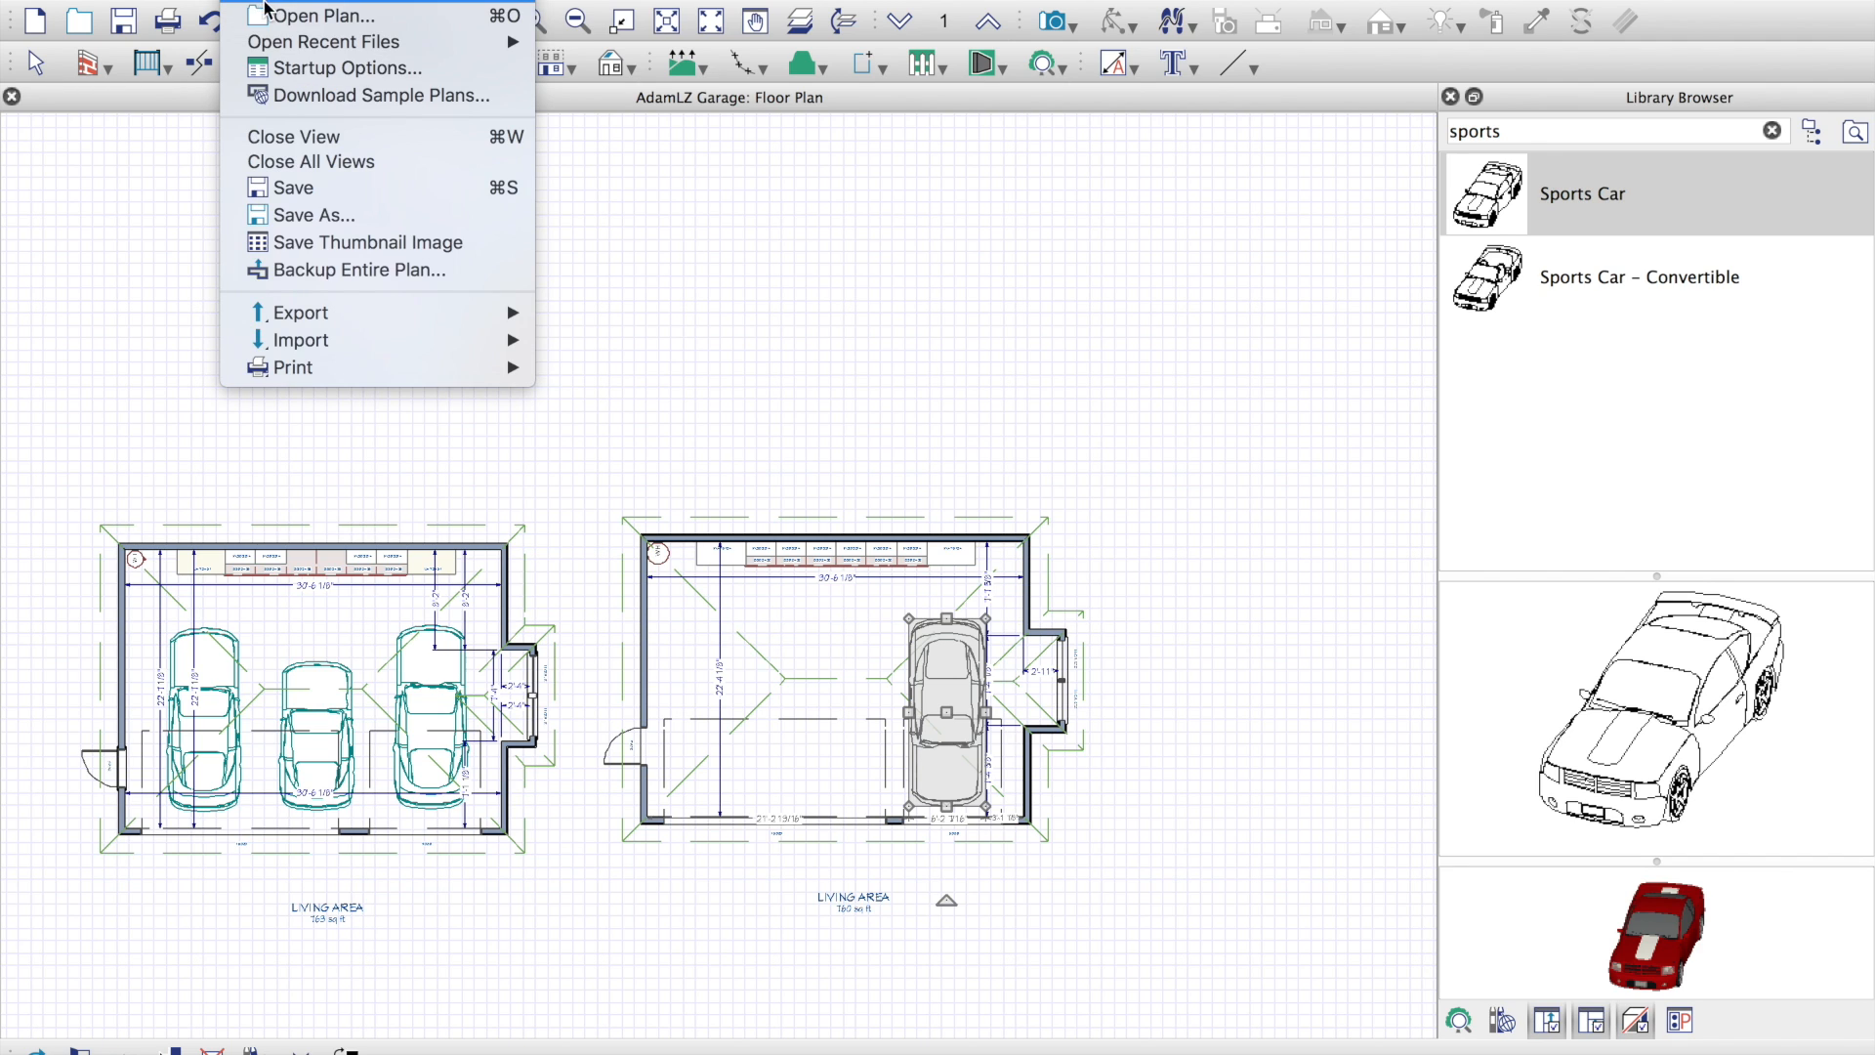
mouse_move(288, 41)
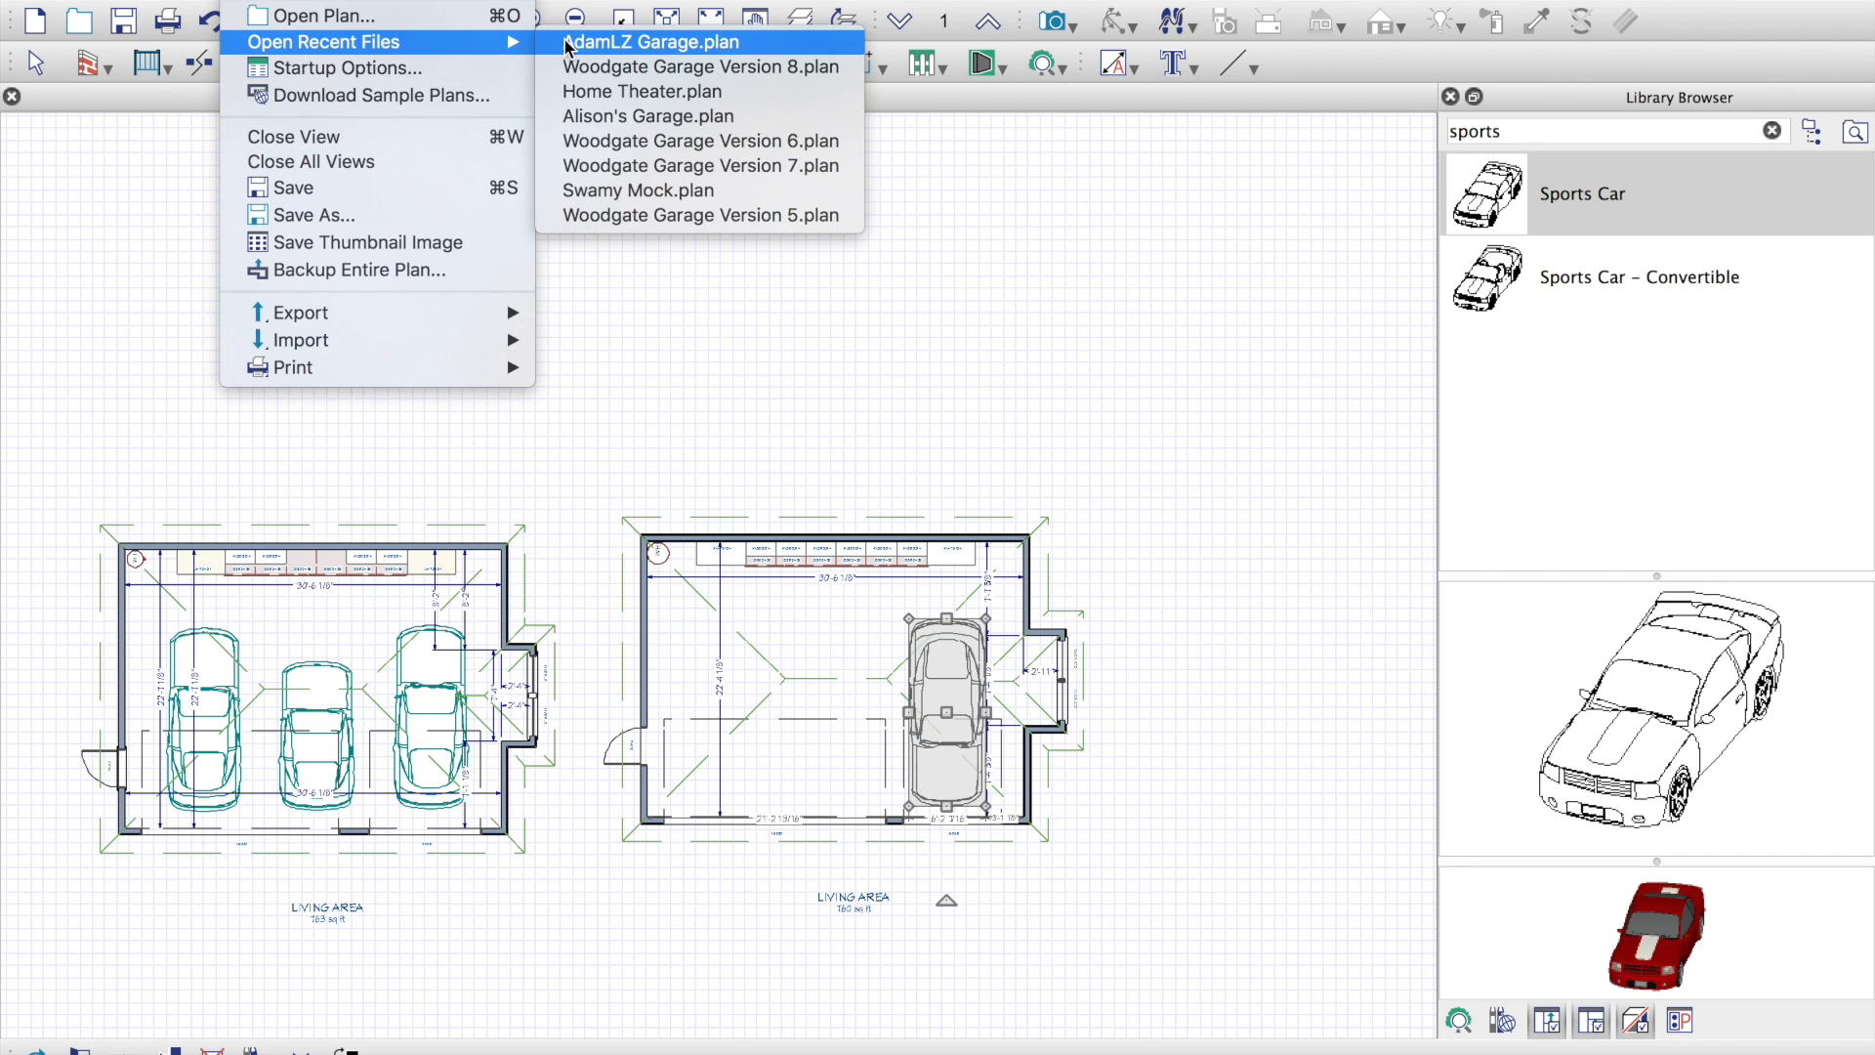
click(612, 166)
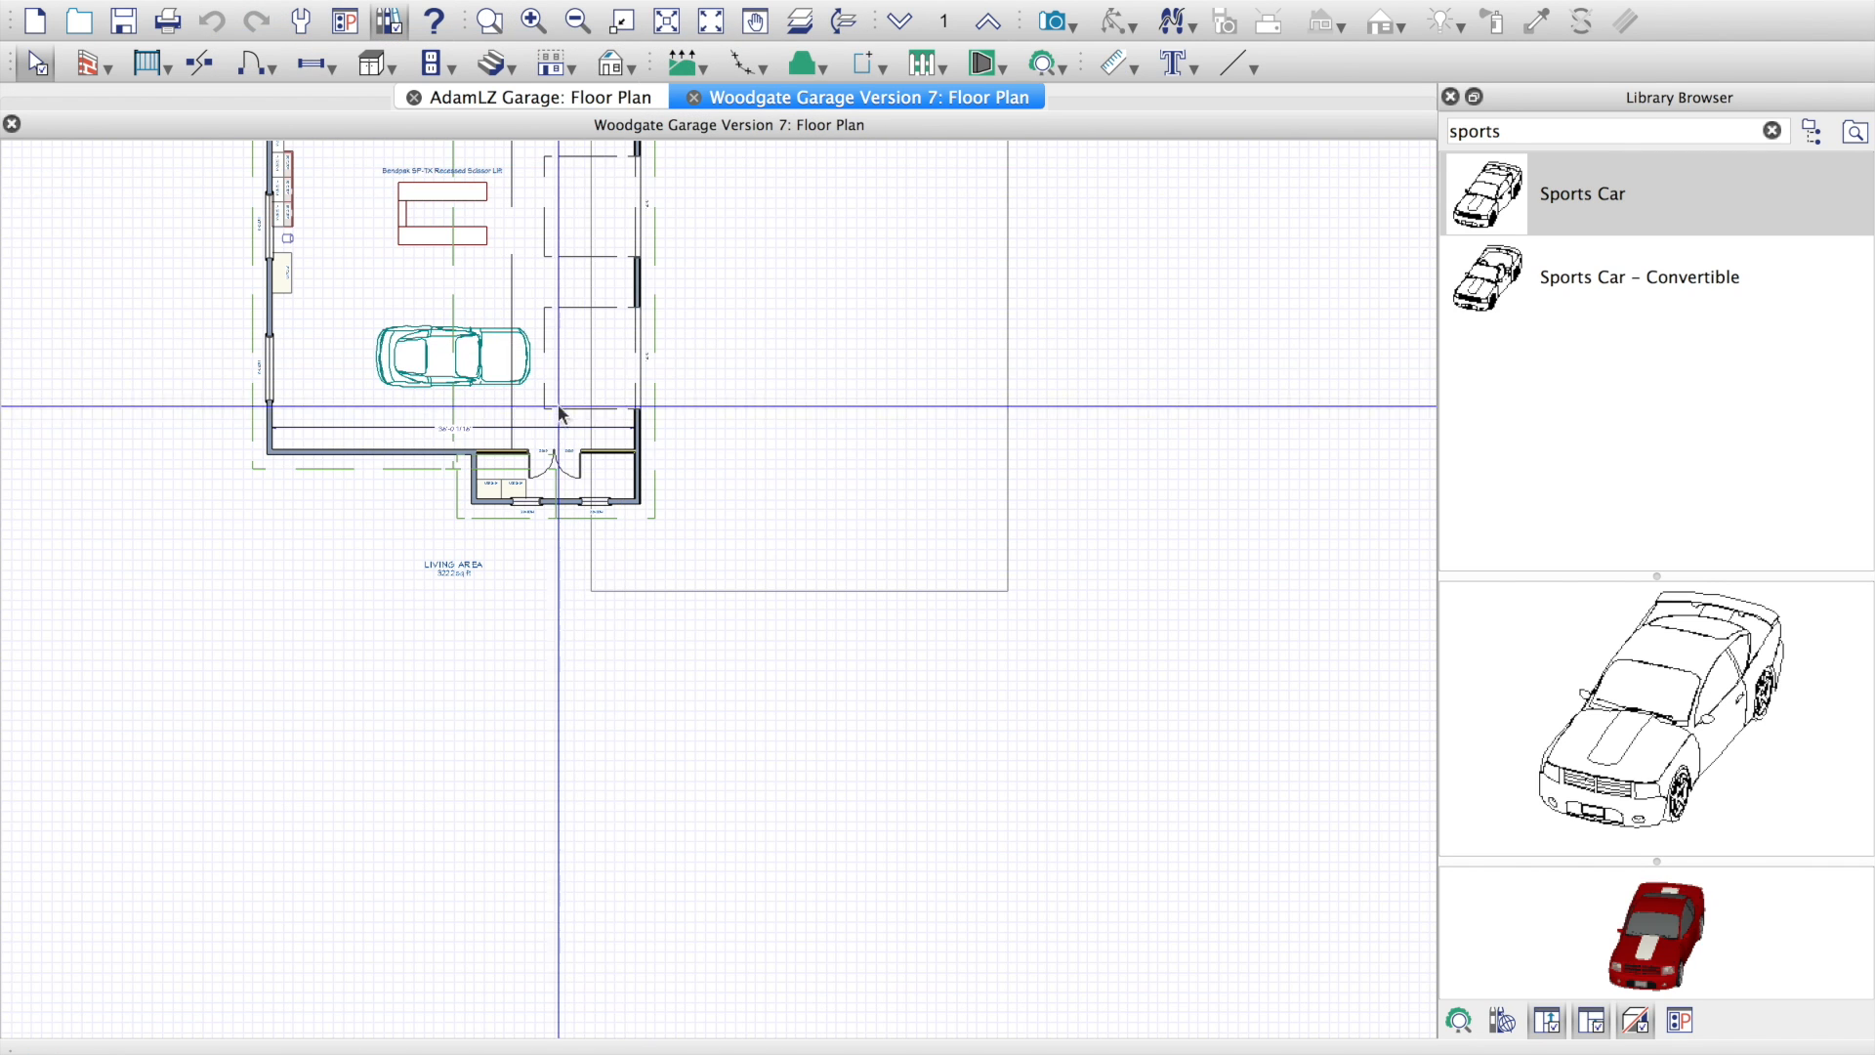
scroll(534, 335, down, 2)
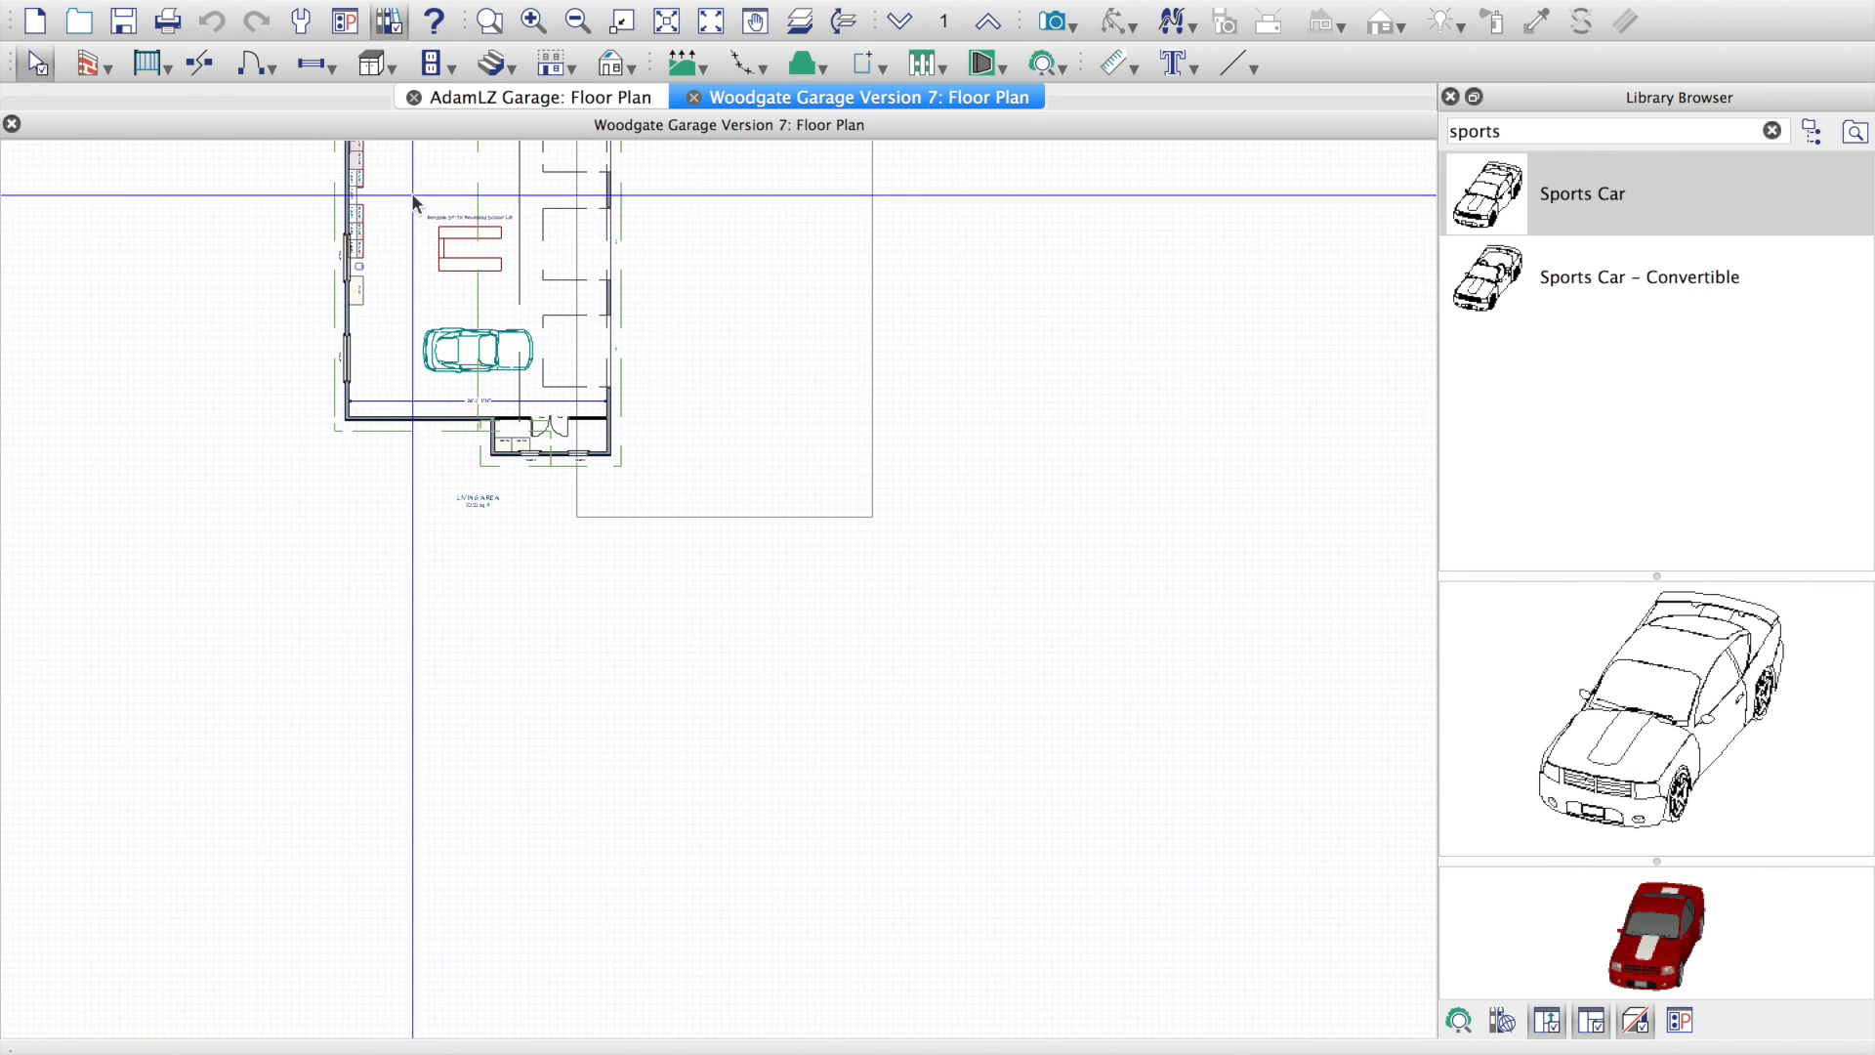
click(479, 250)
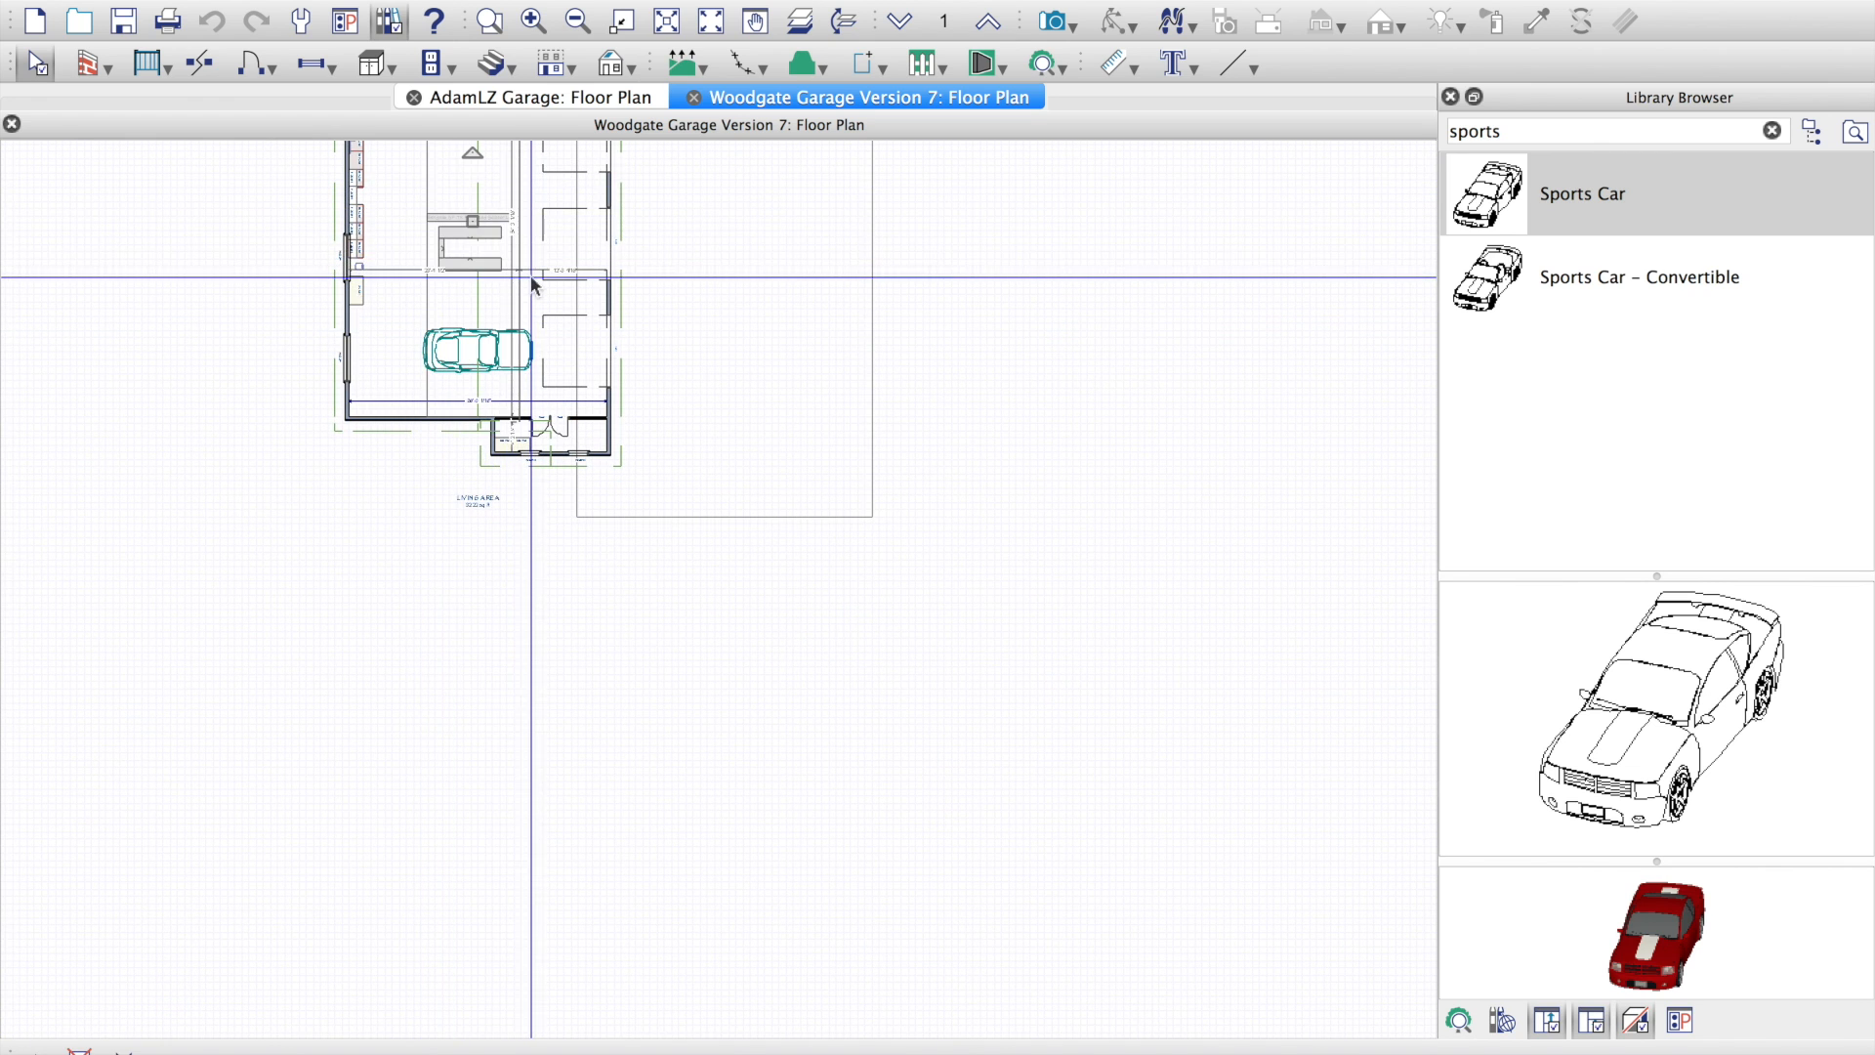
Step: Return to the AdamLZ Garage floor plan and move the sports car outside, to the right of the second garage
click(465, 98)
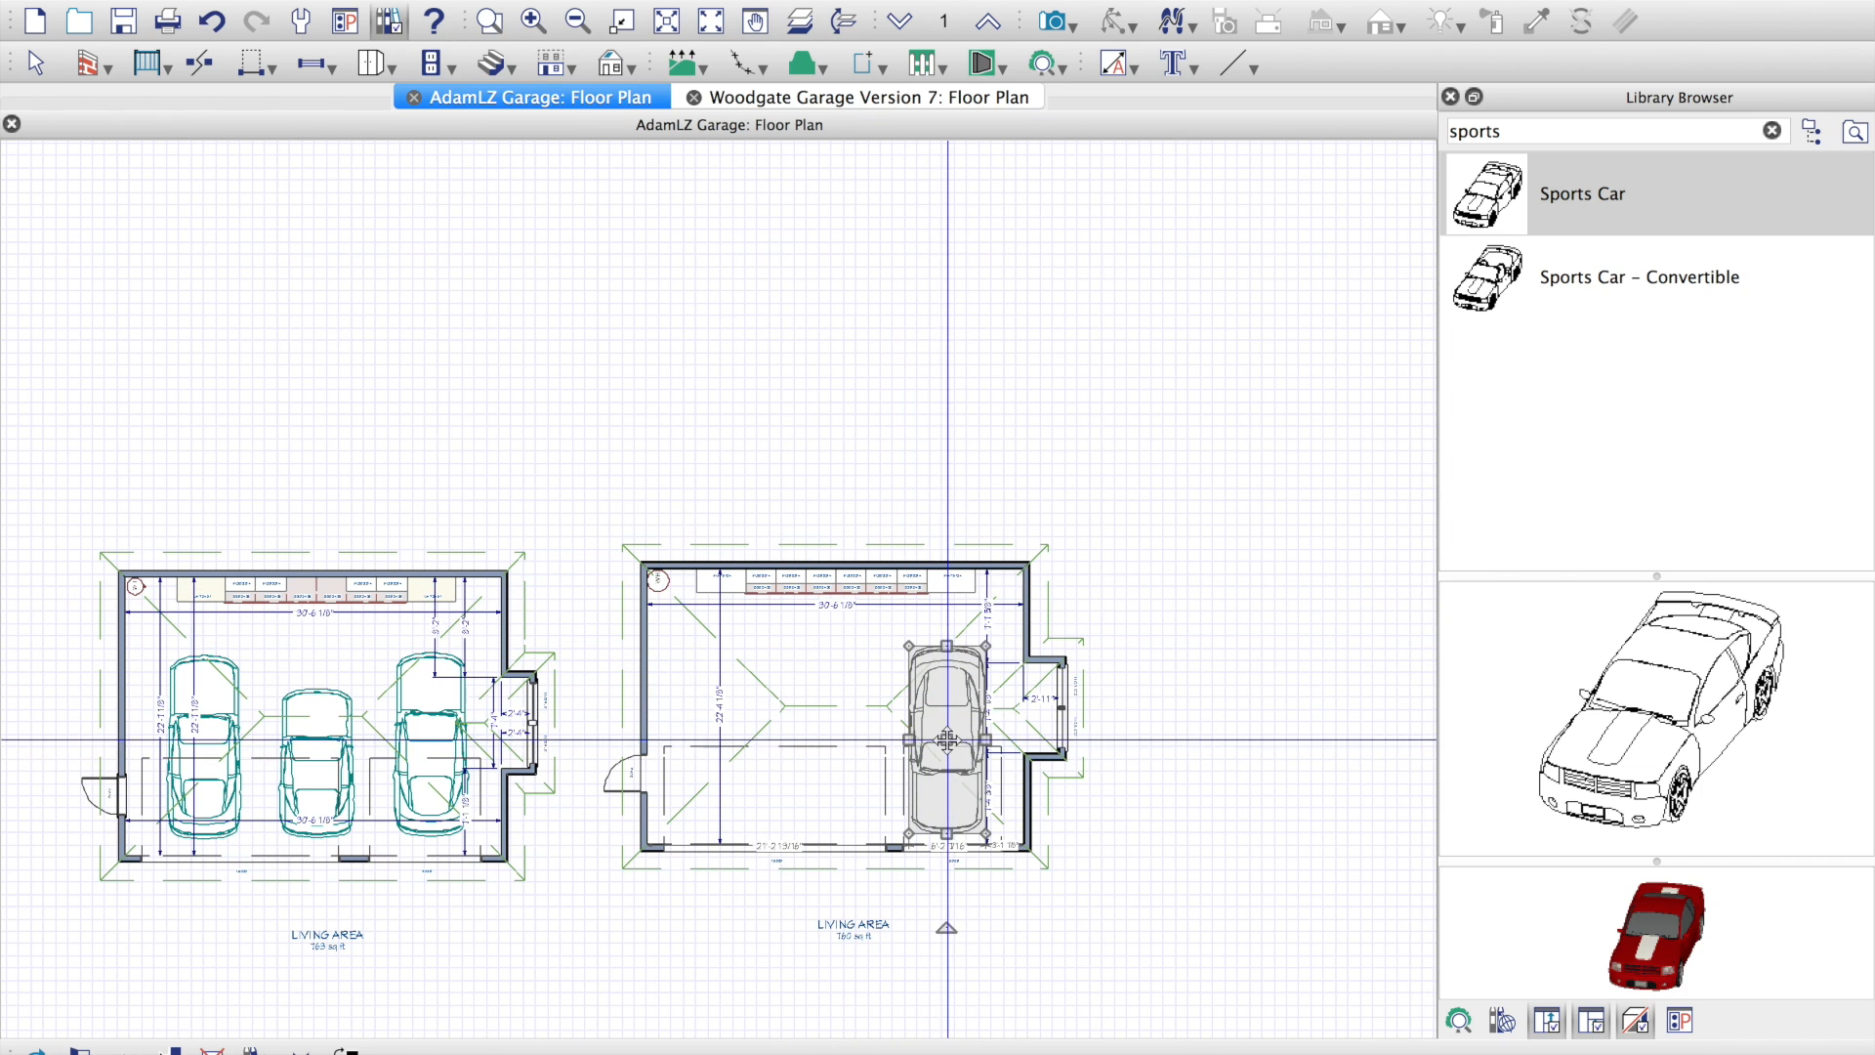
drag(947, 739, 1271, 739)
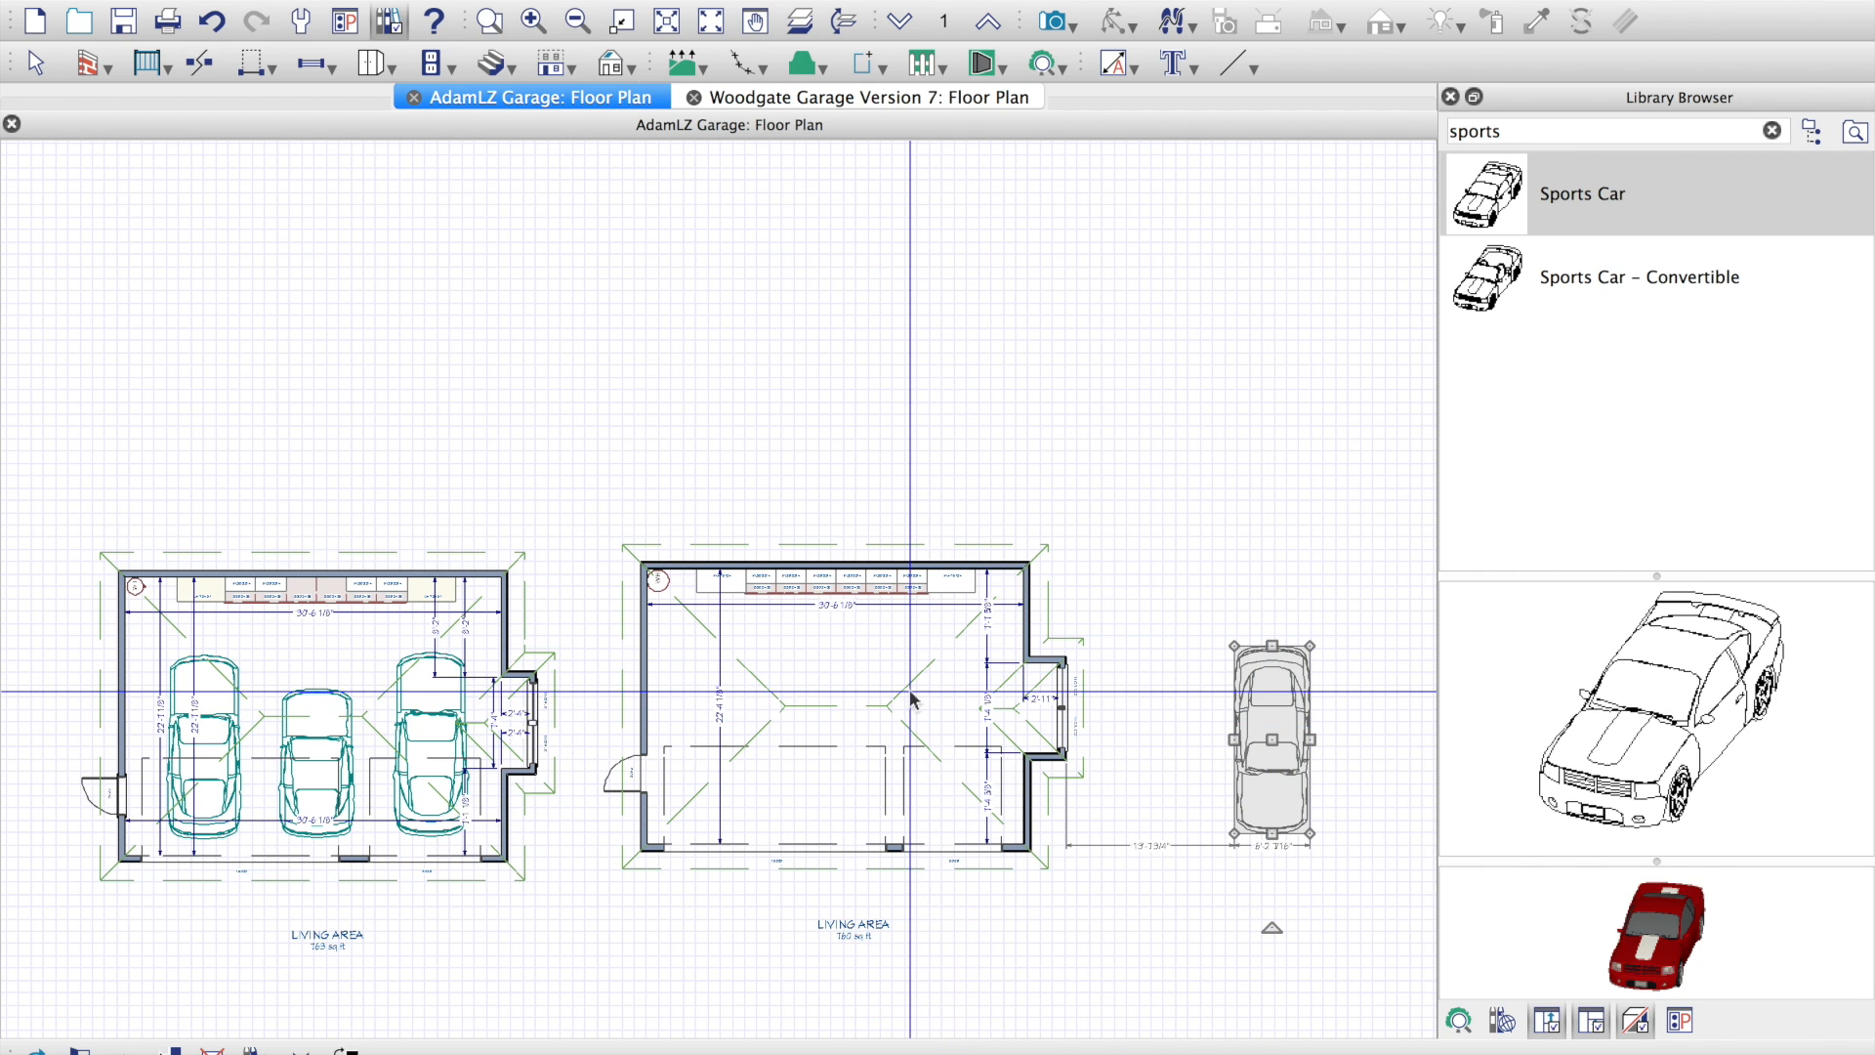
key(Escape)
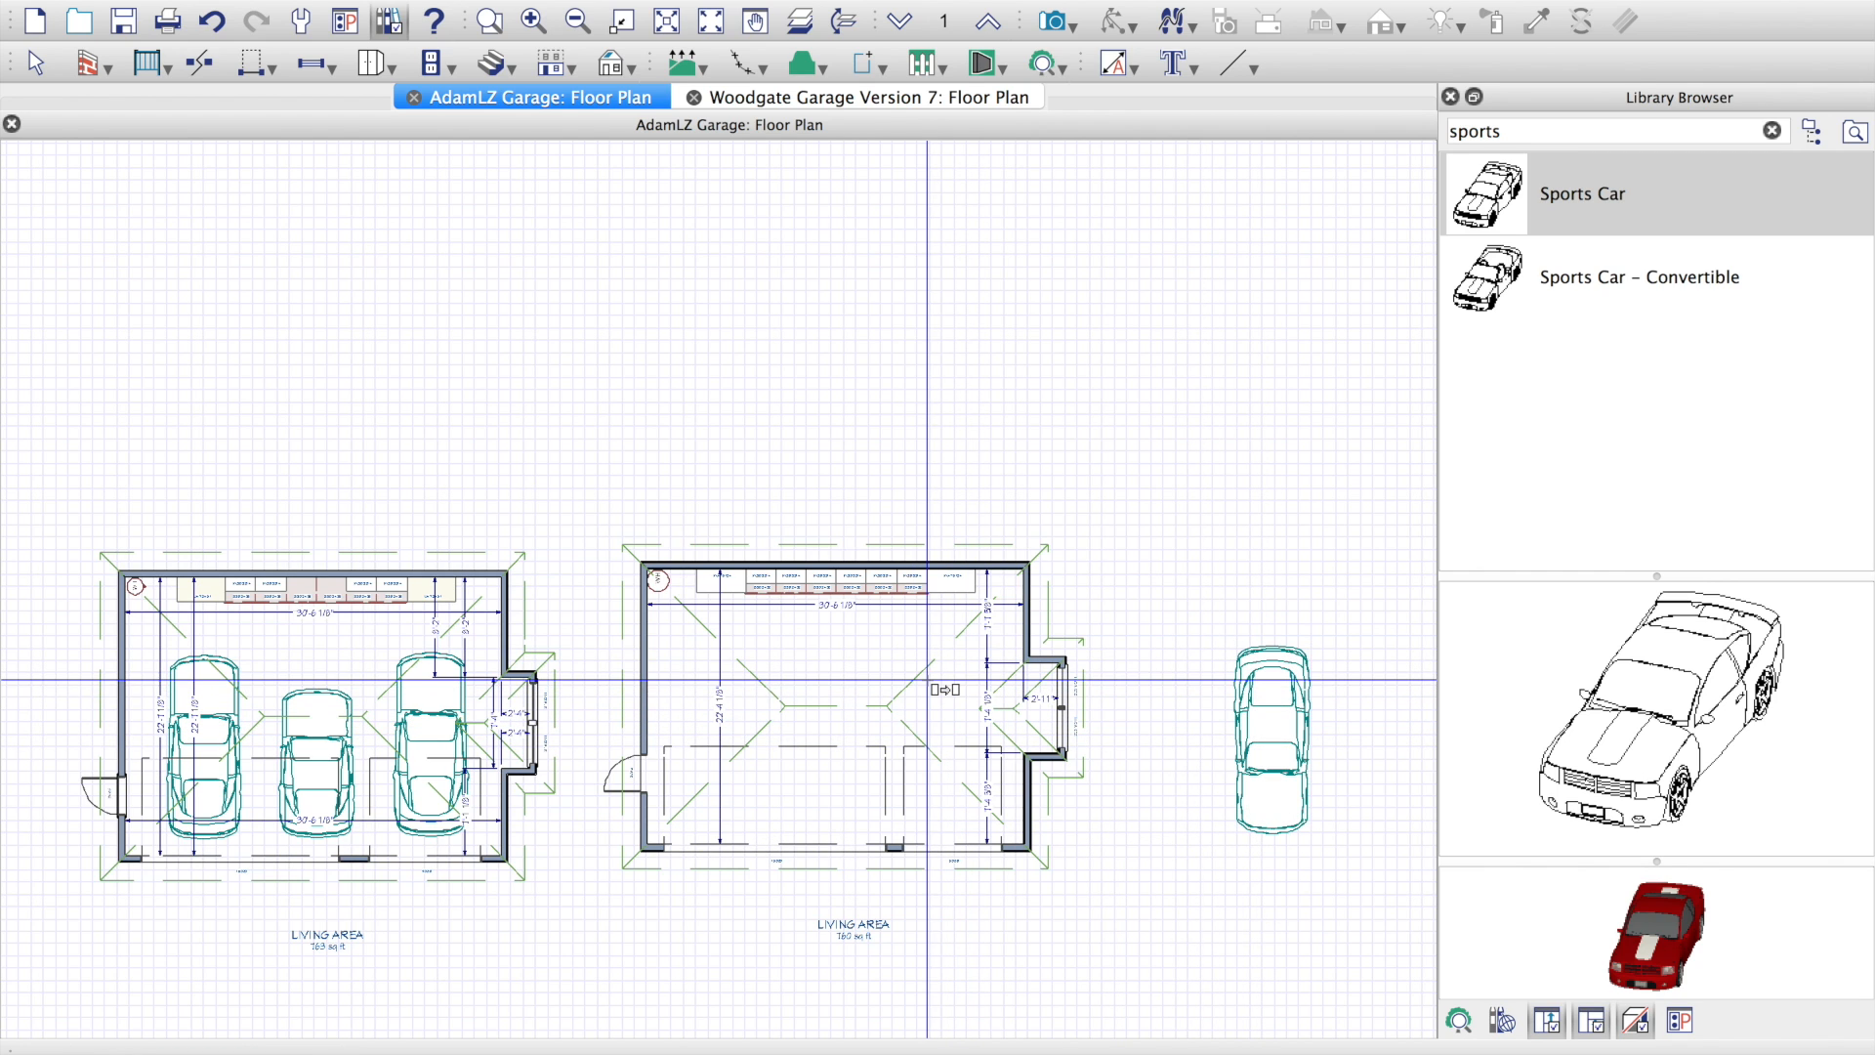
Step: Paste the Bendpak SP-7X Recessed Scissor Lift block inside the right half of the second garage
click(926, 679)
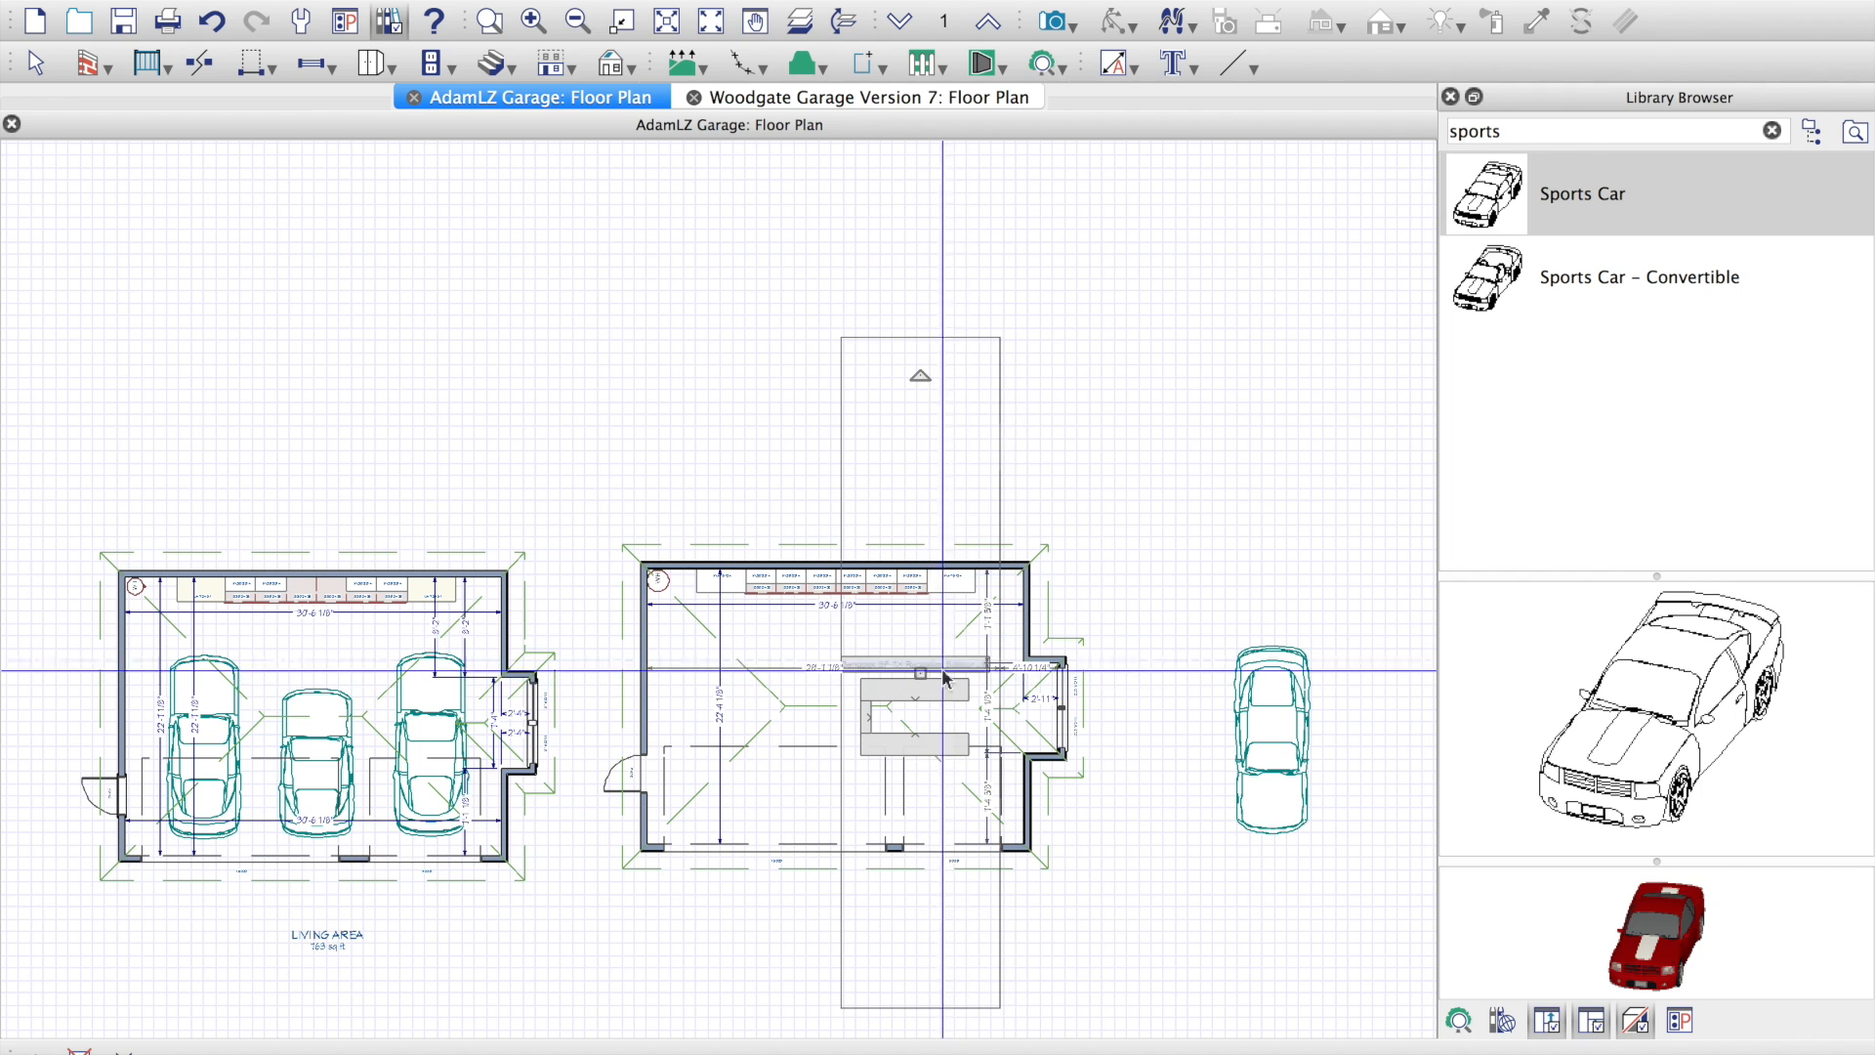
scroll(906, 617, up, 2)
scroll(907, 617, up, 3)
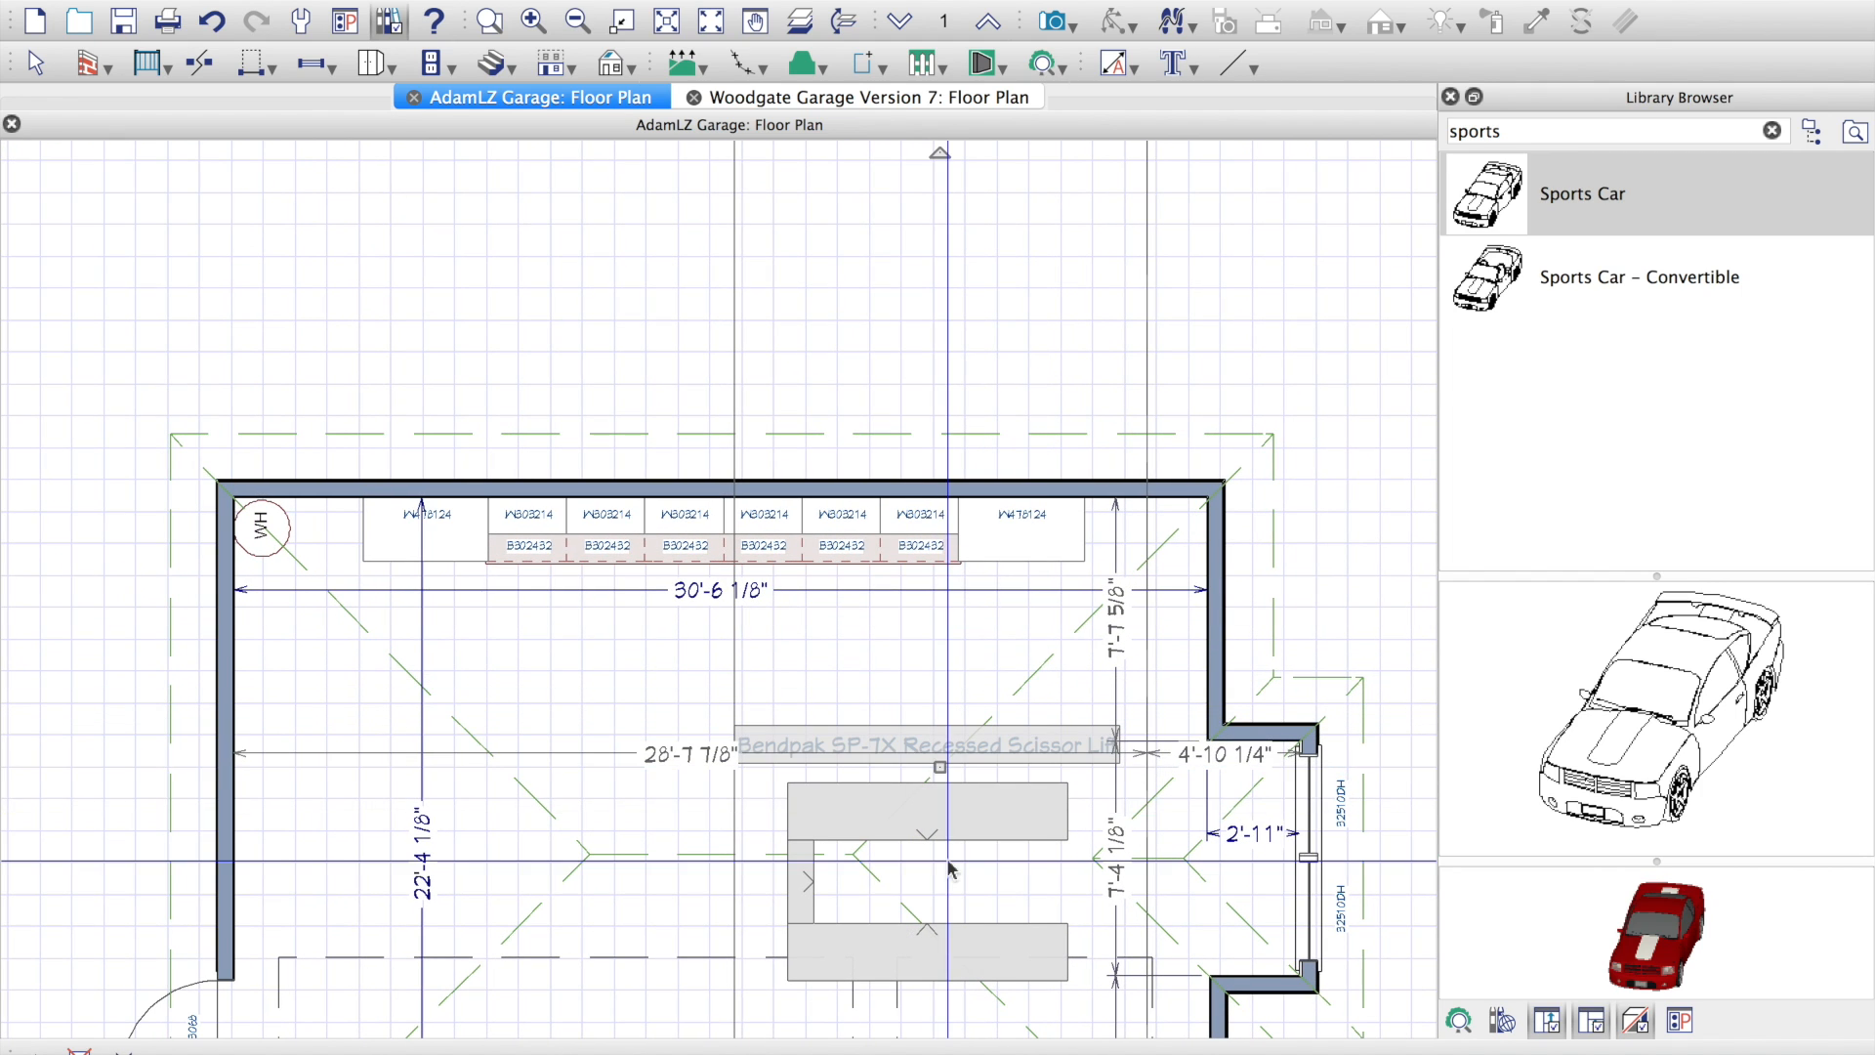
scroll(891, 670, down, 3)
scroll(891, 670, down, 2)
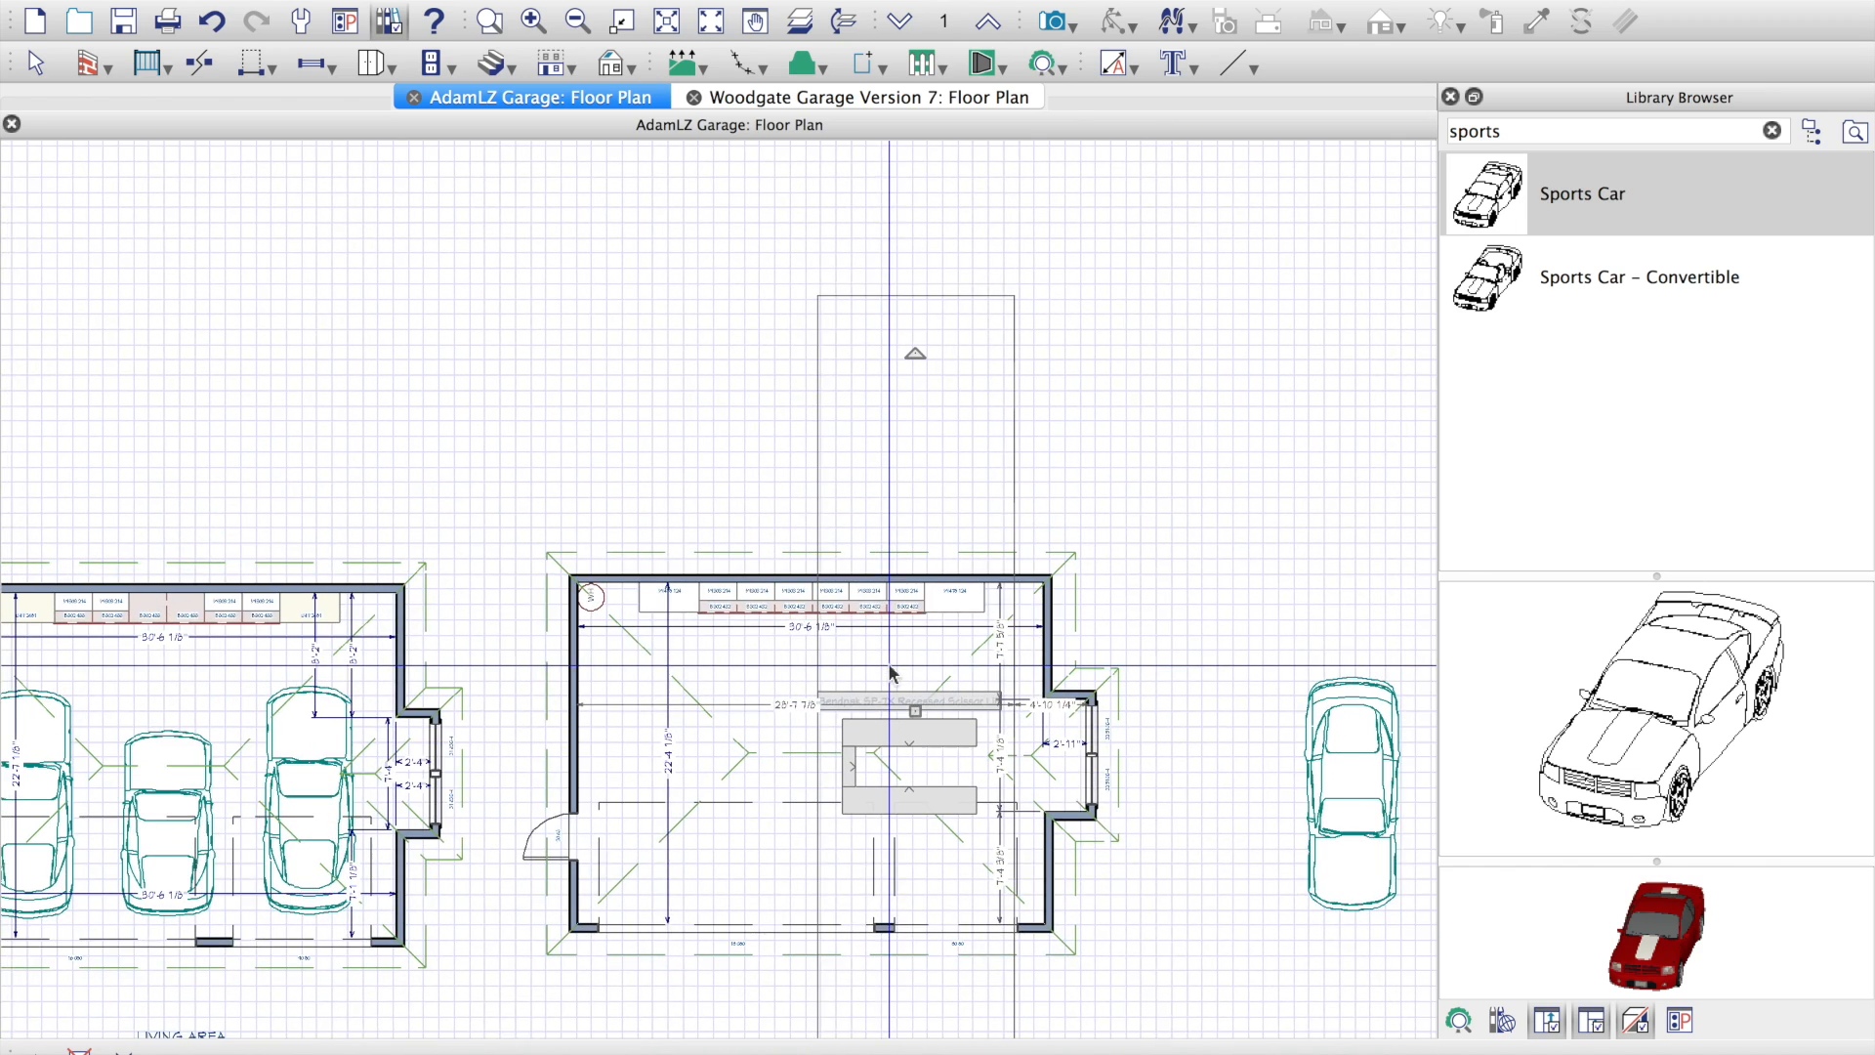
Step: Rotate the scissor lift block a quarter turn clockwise and position it in the second garage's right-hand bay
drag(906, 349, 1189, 694)
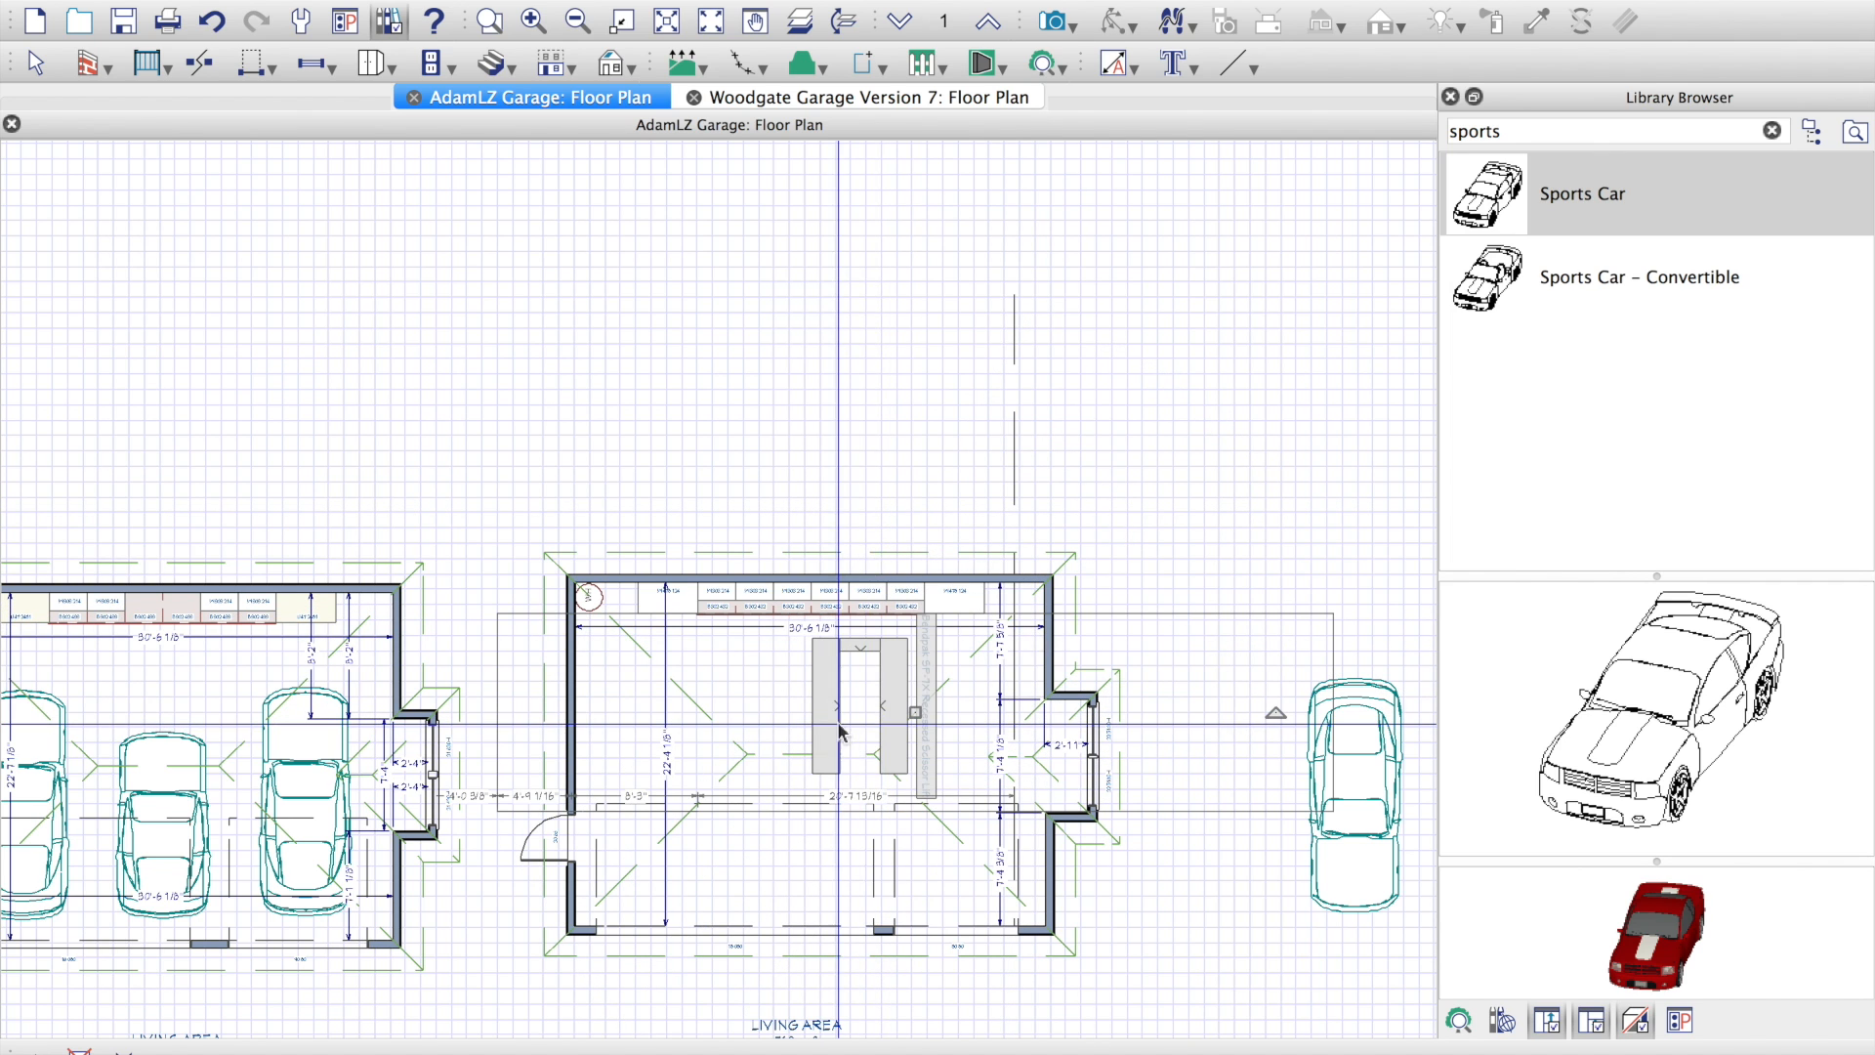
drag(916, 718, 1003, 711)
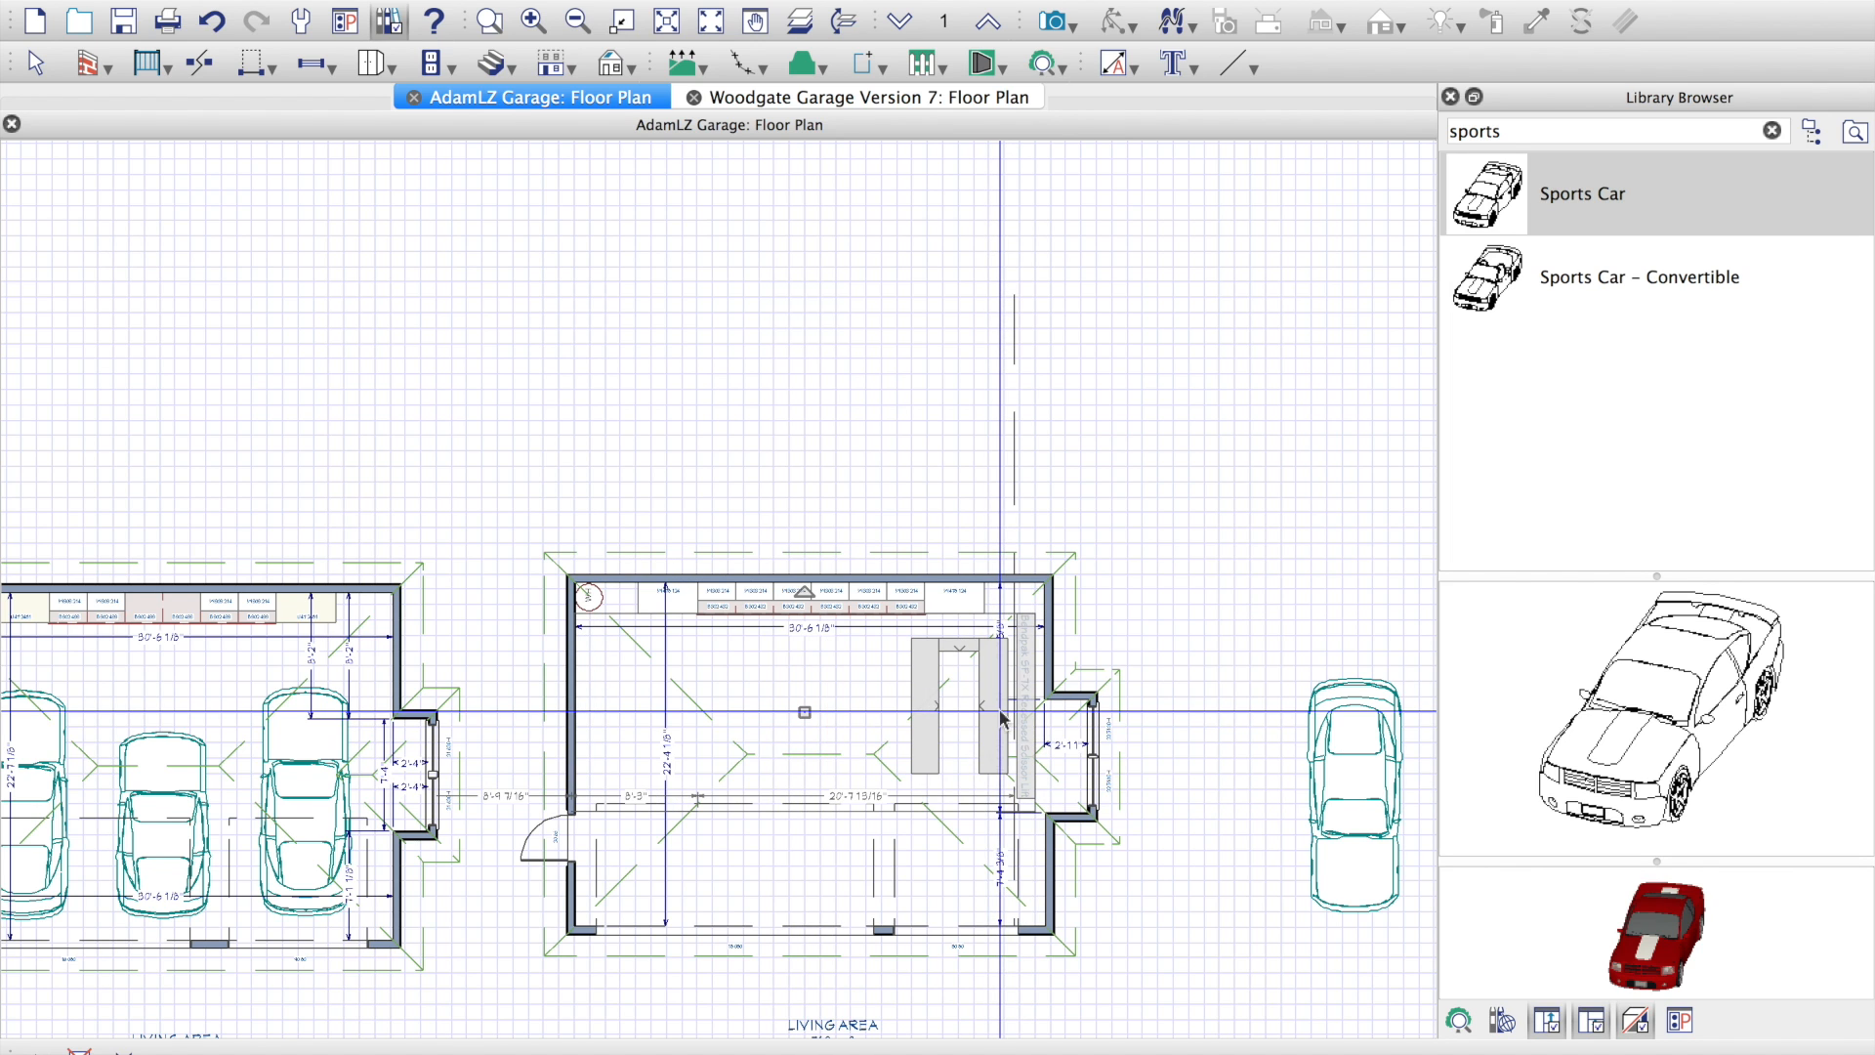
drag(803, 716, 781, 782)
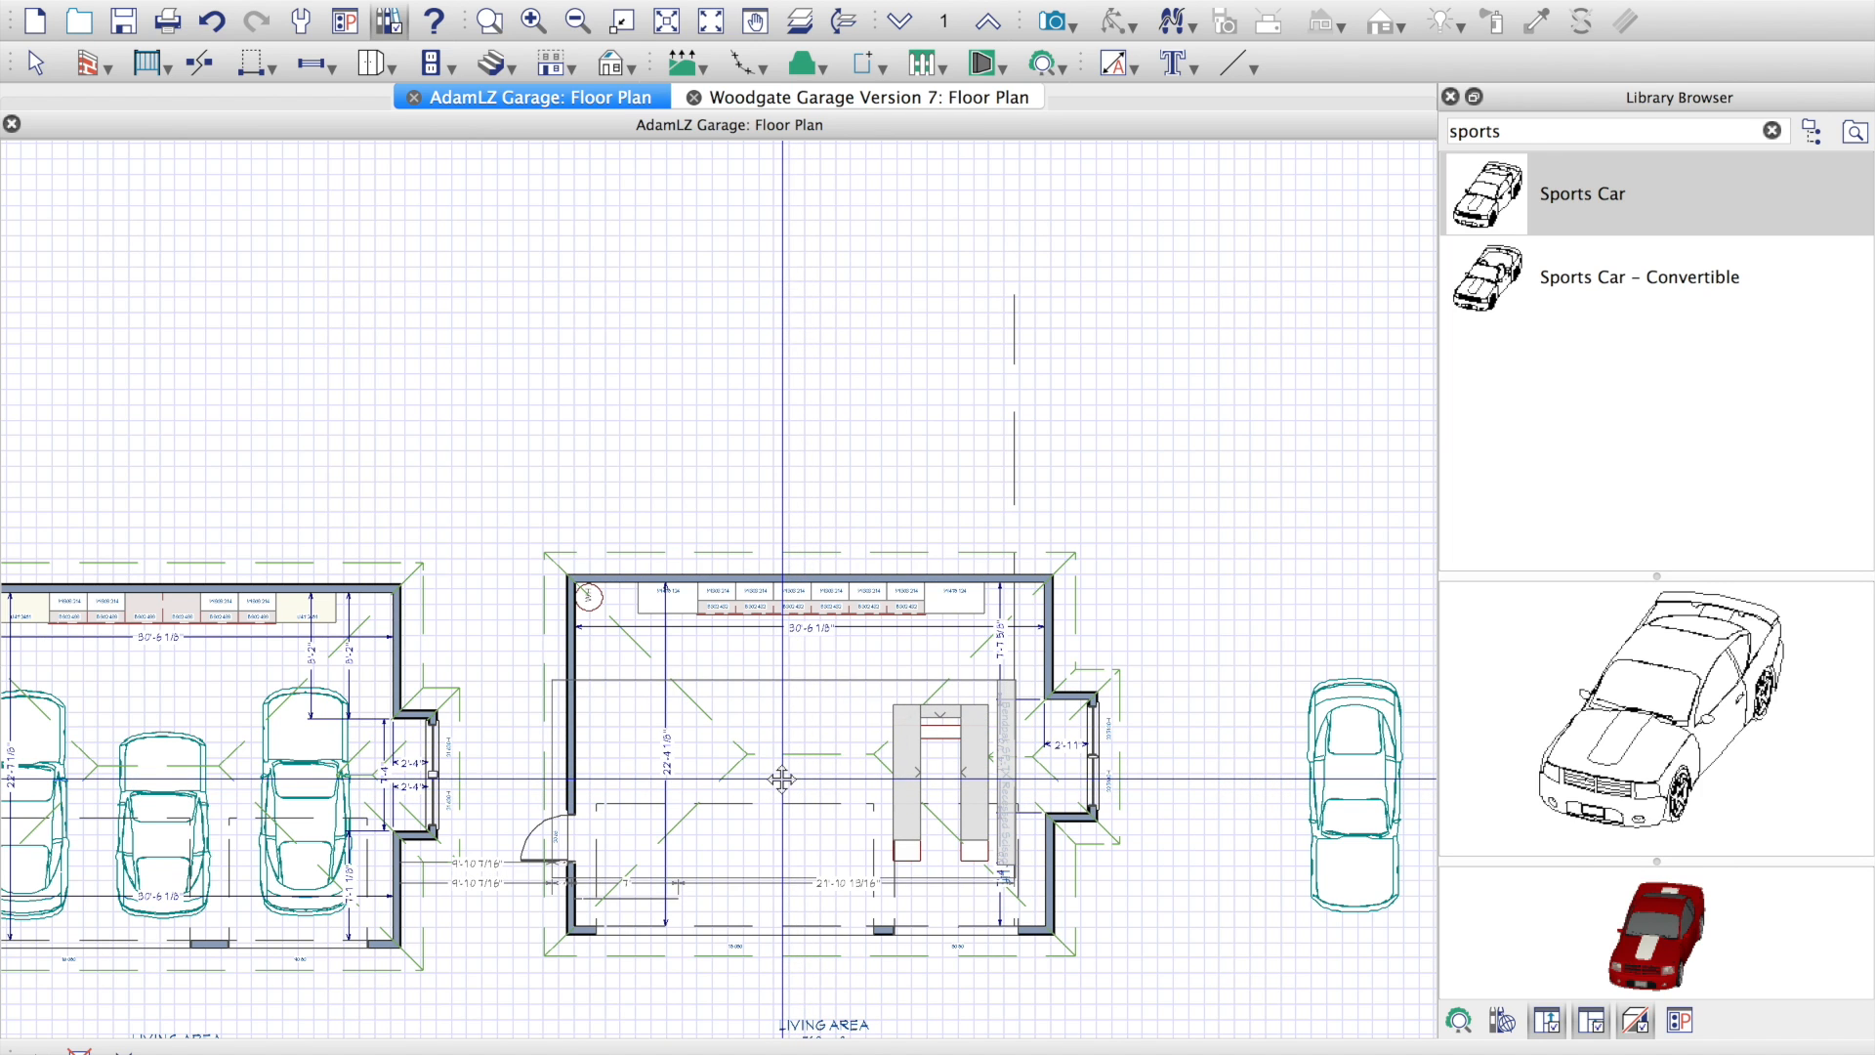
Step: Place another sports car outside the second garage and move the first garage's right-hand car out beyond its back wall
click(1203, 602)
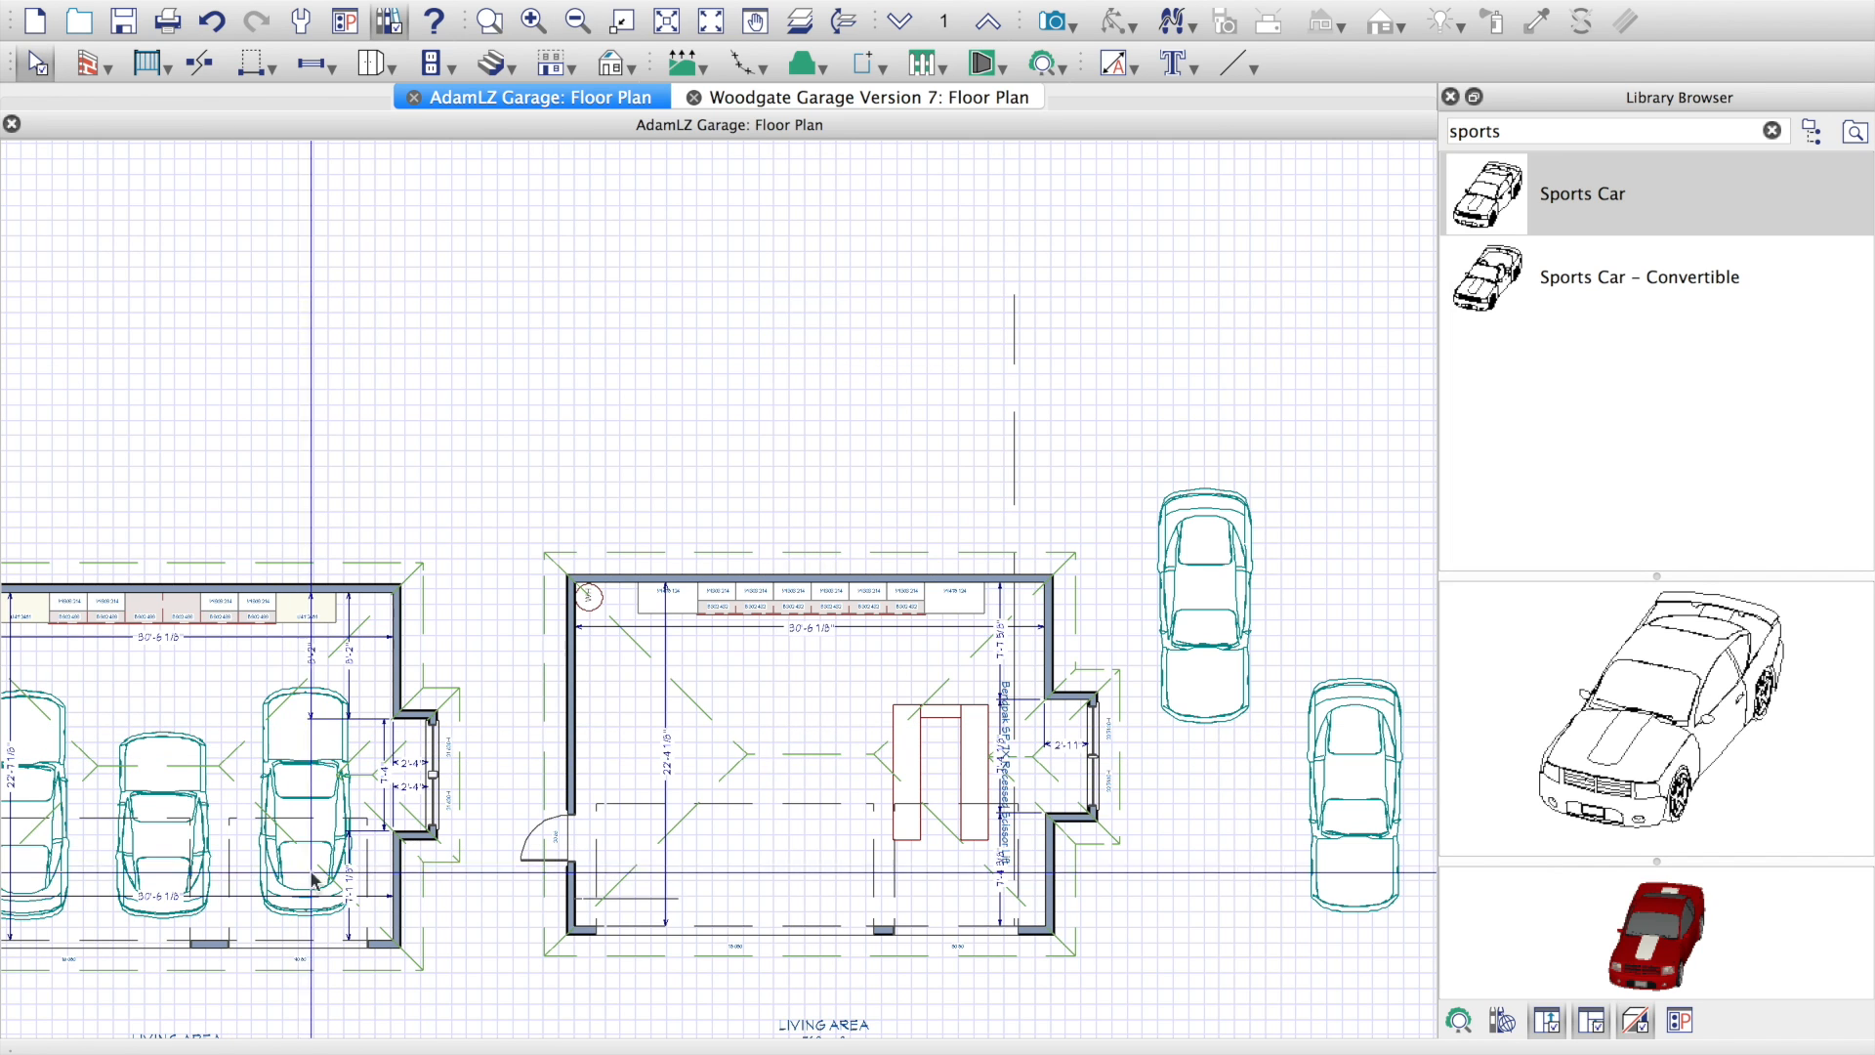
click(304, 799)
drag(301, 798, 300, 423)
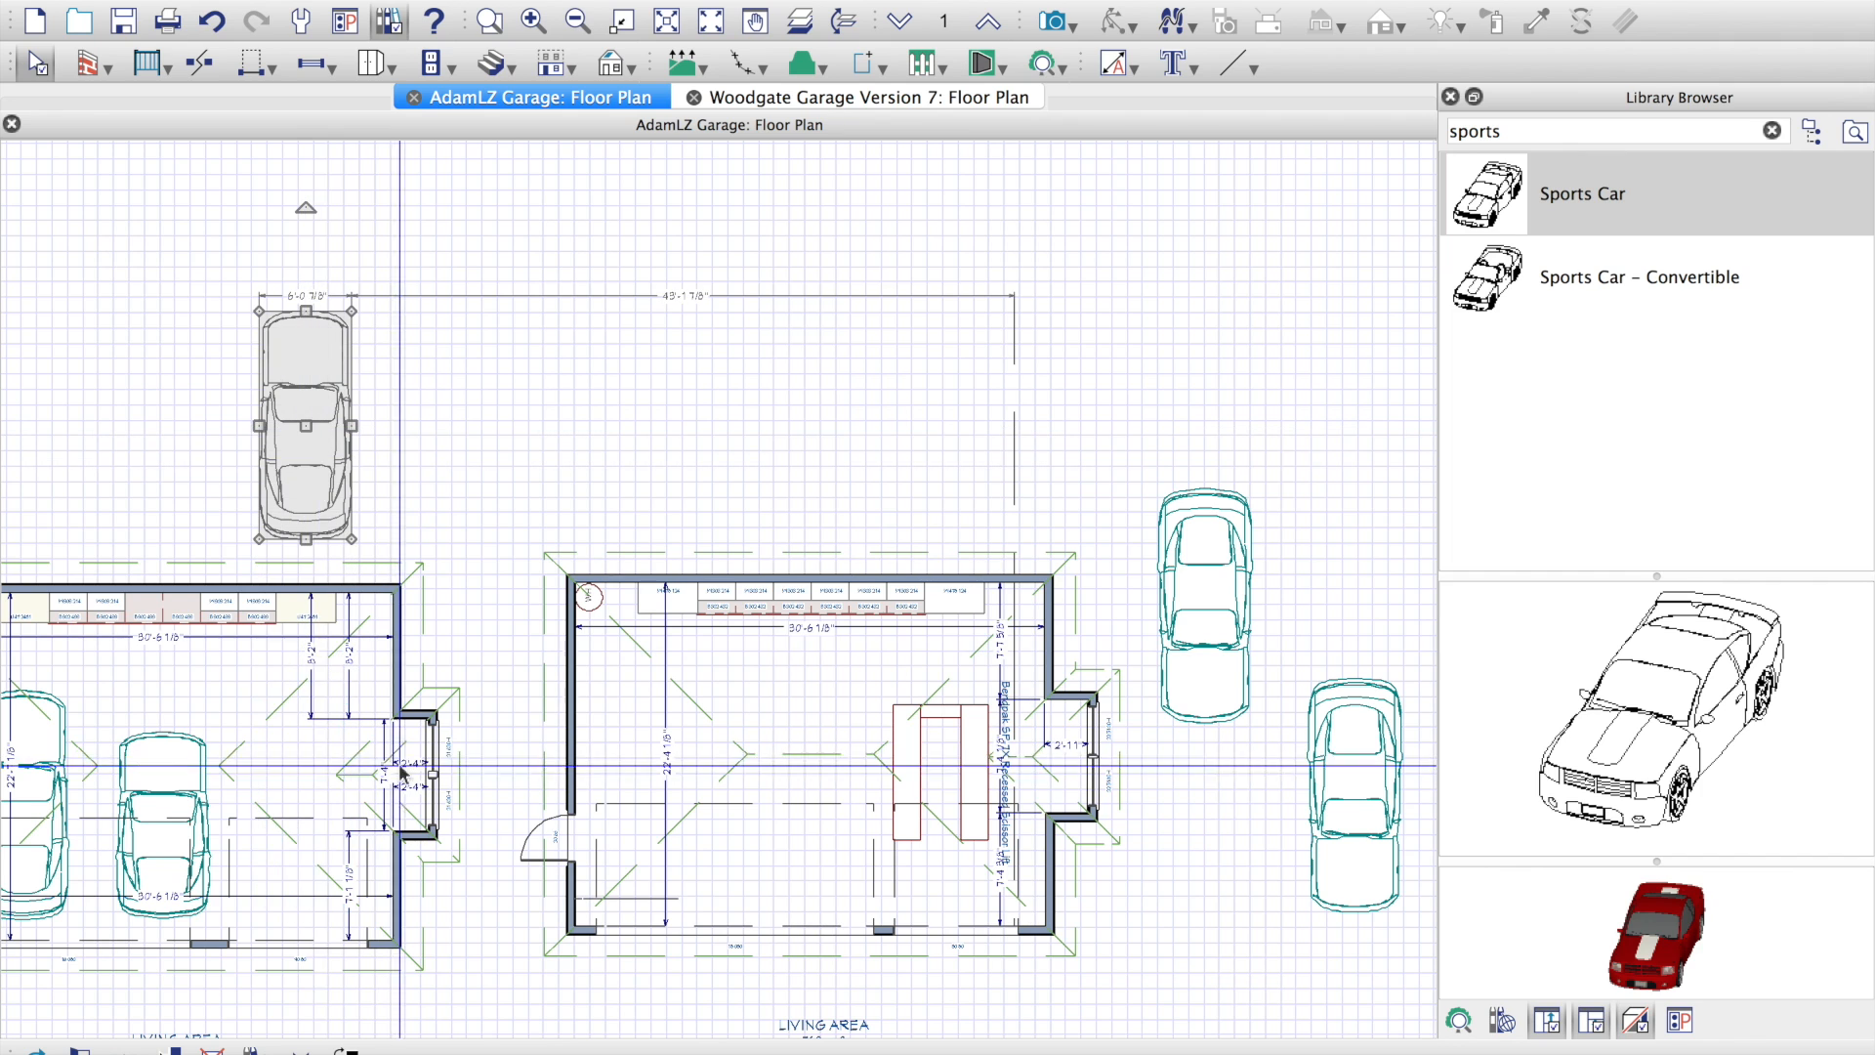
Step: Paste the Bendpak SP-7X Recessed Scissor Lift block inside the right half of the first garage
click(272, 818)
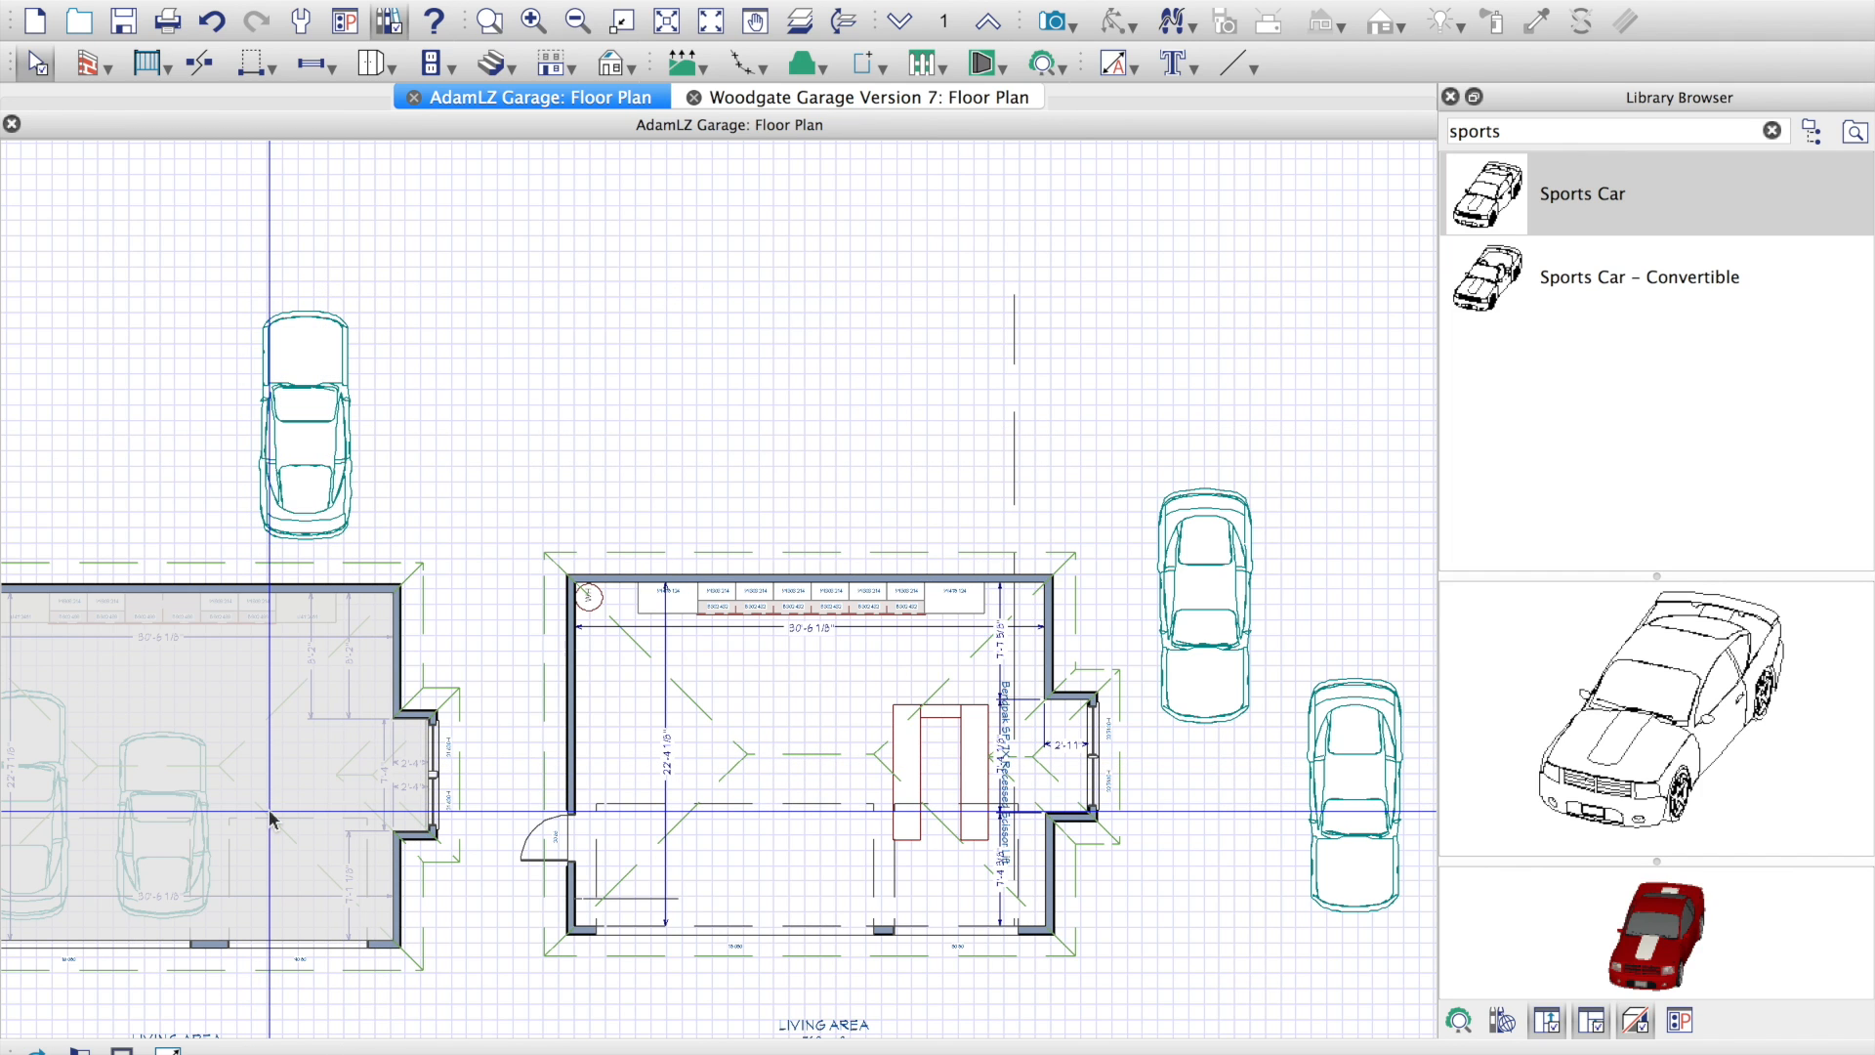
key(super+v)
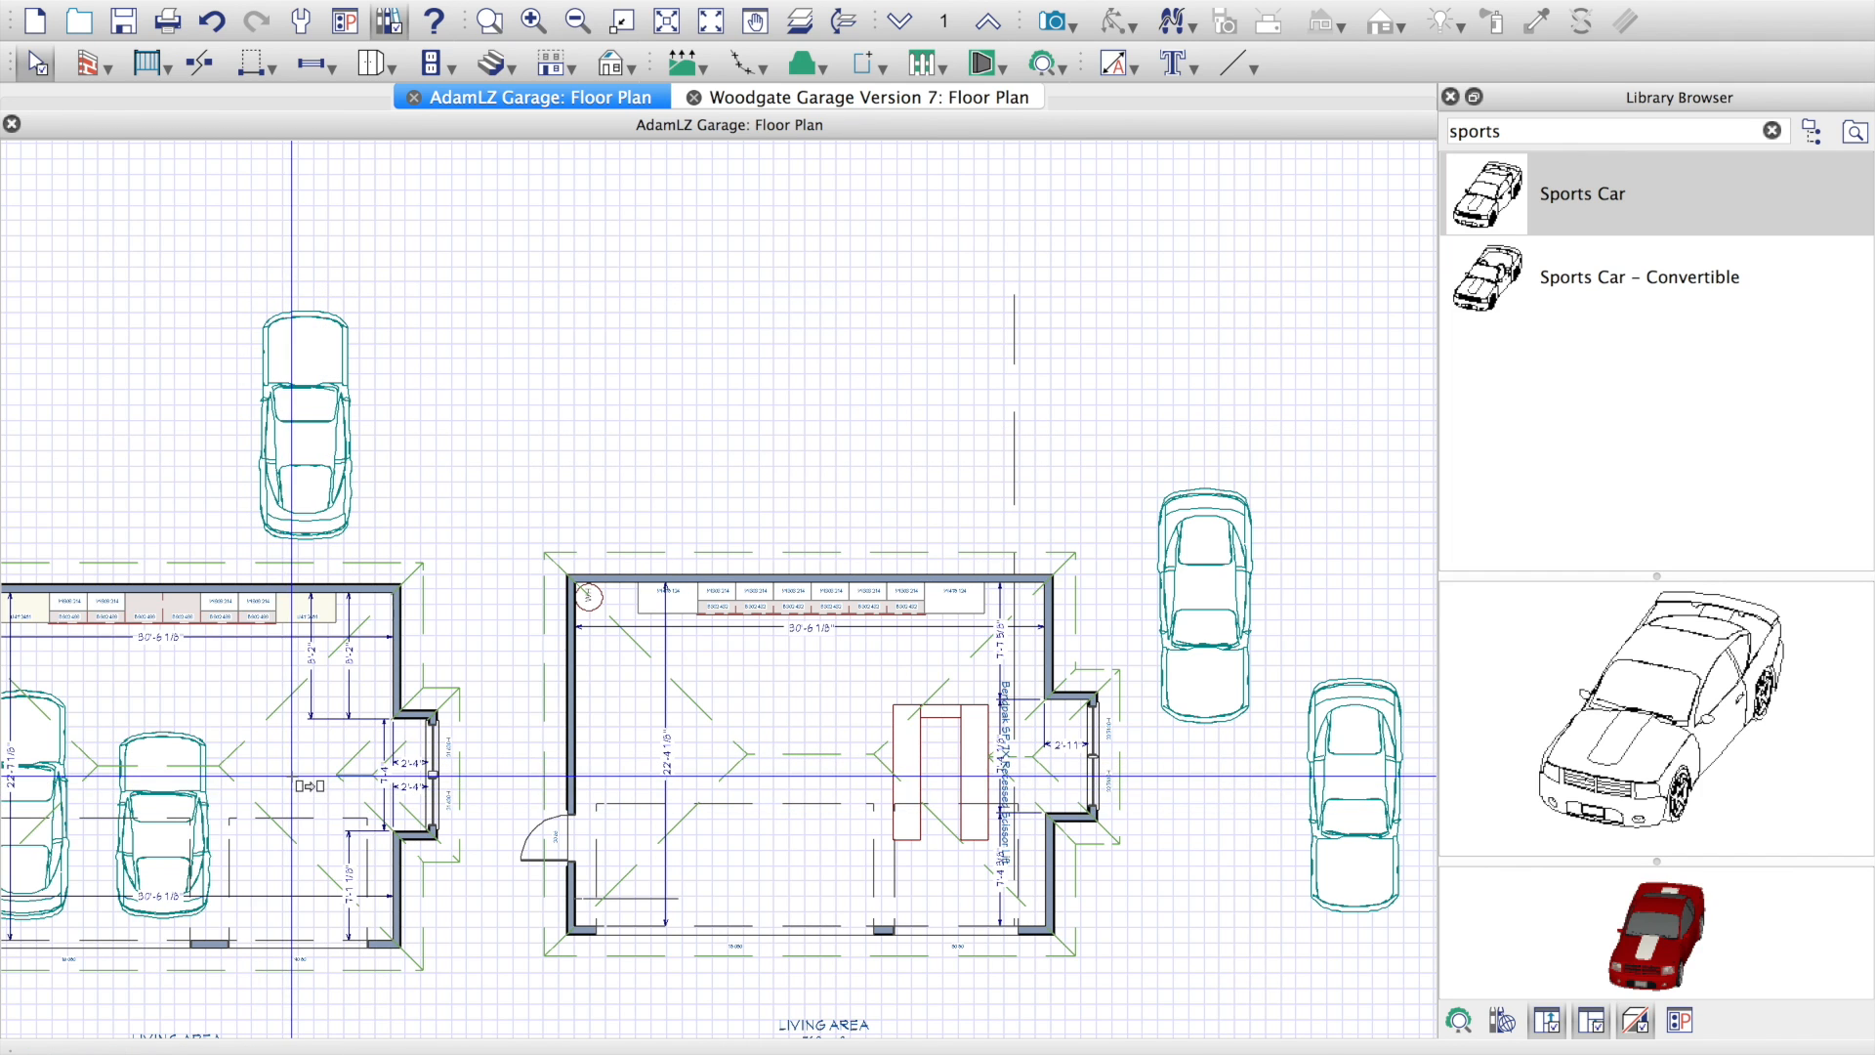
click(303, 781)
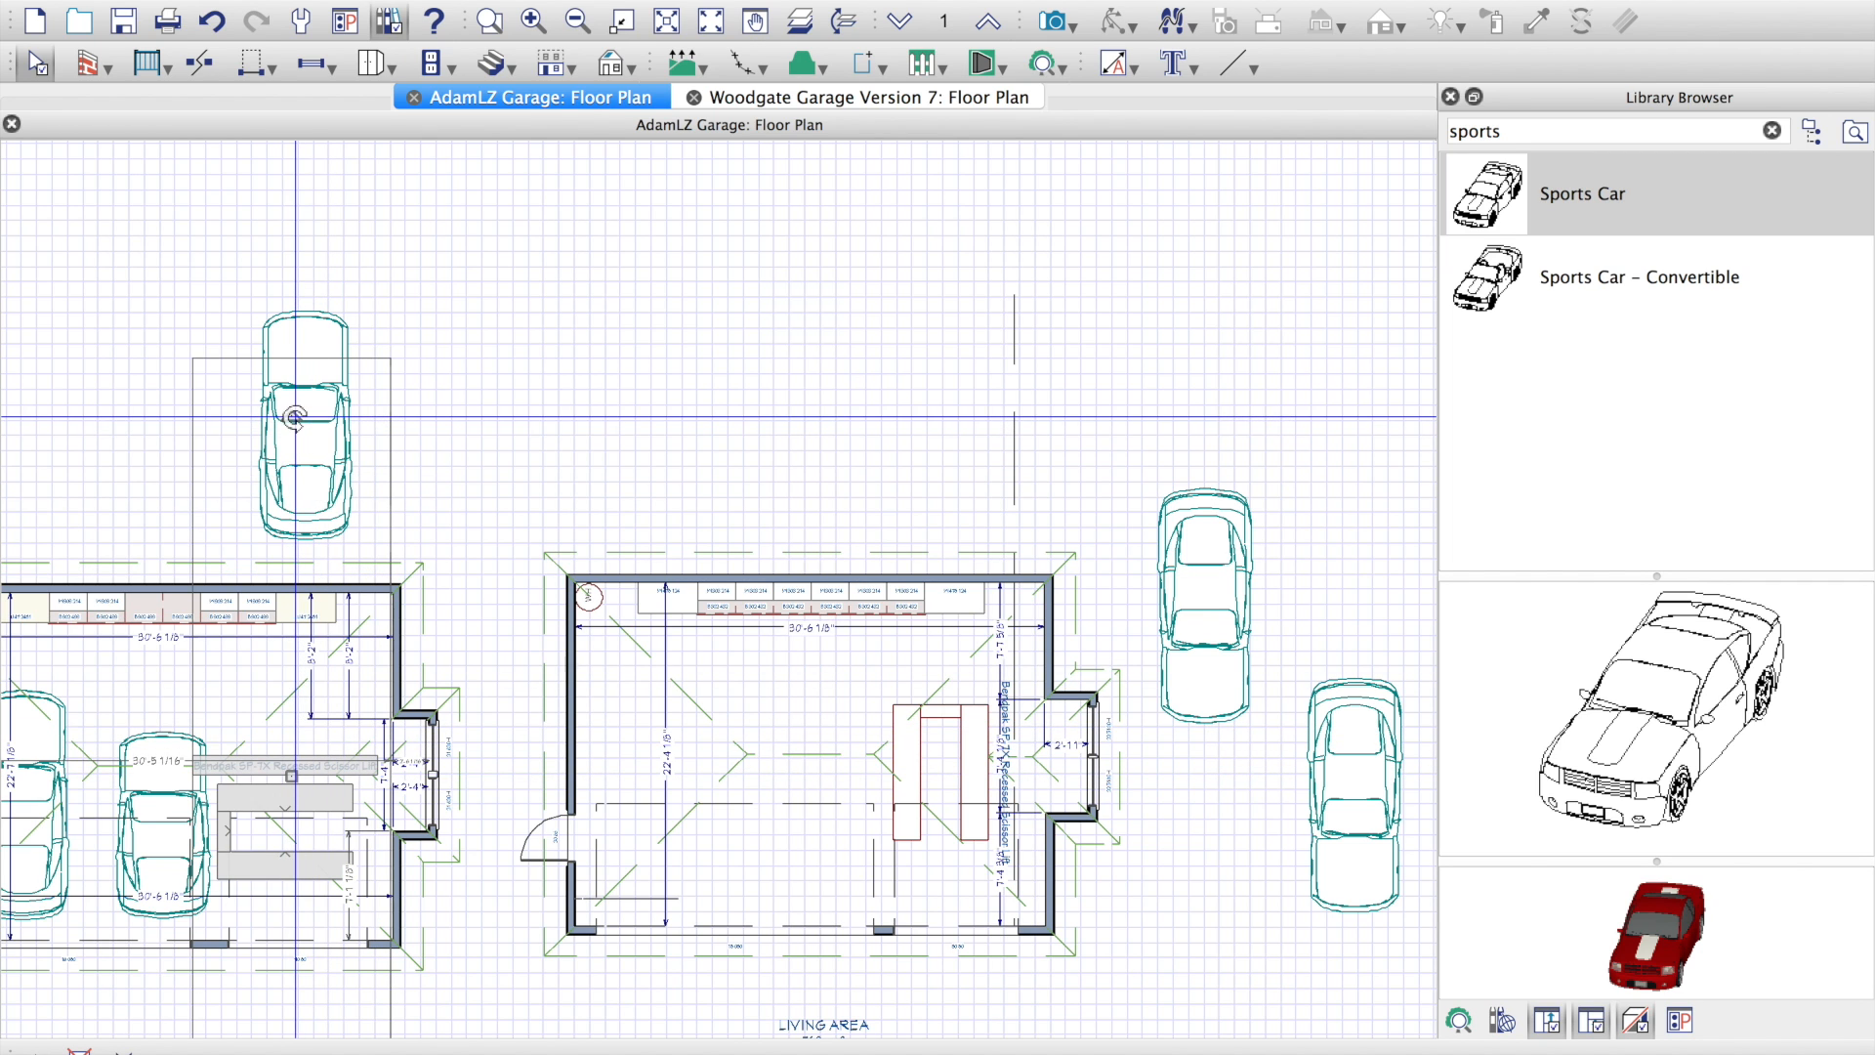
Step: Rotate the pasted scissor lift a quarter turn clockwise and position it in the first garage's right-hand bay beside the window bump-out
drag(297, 418, 546, 766)
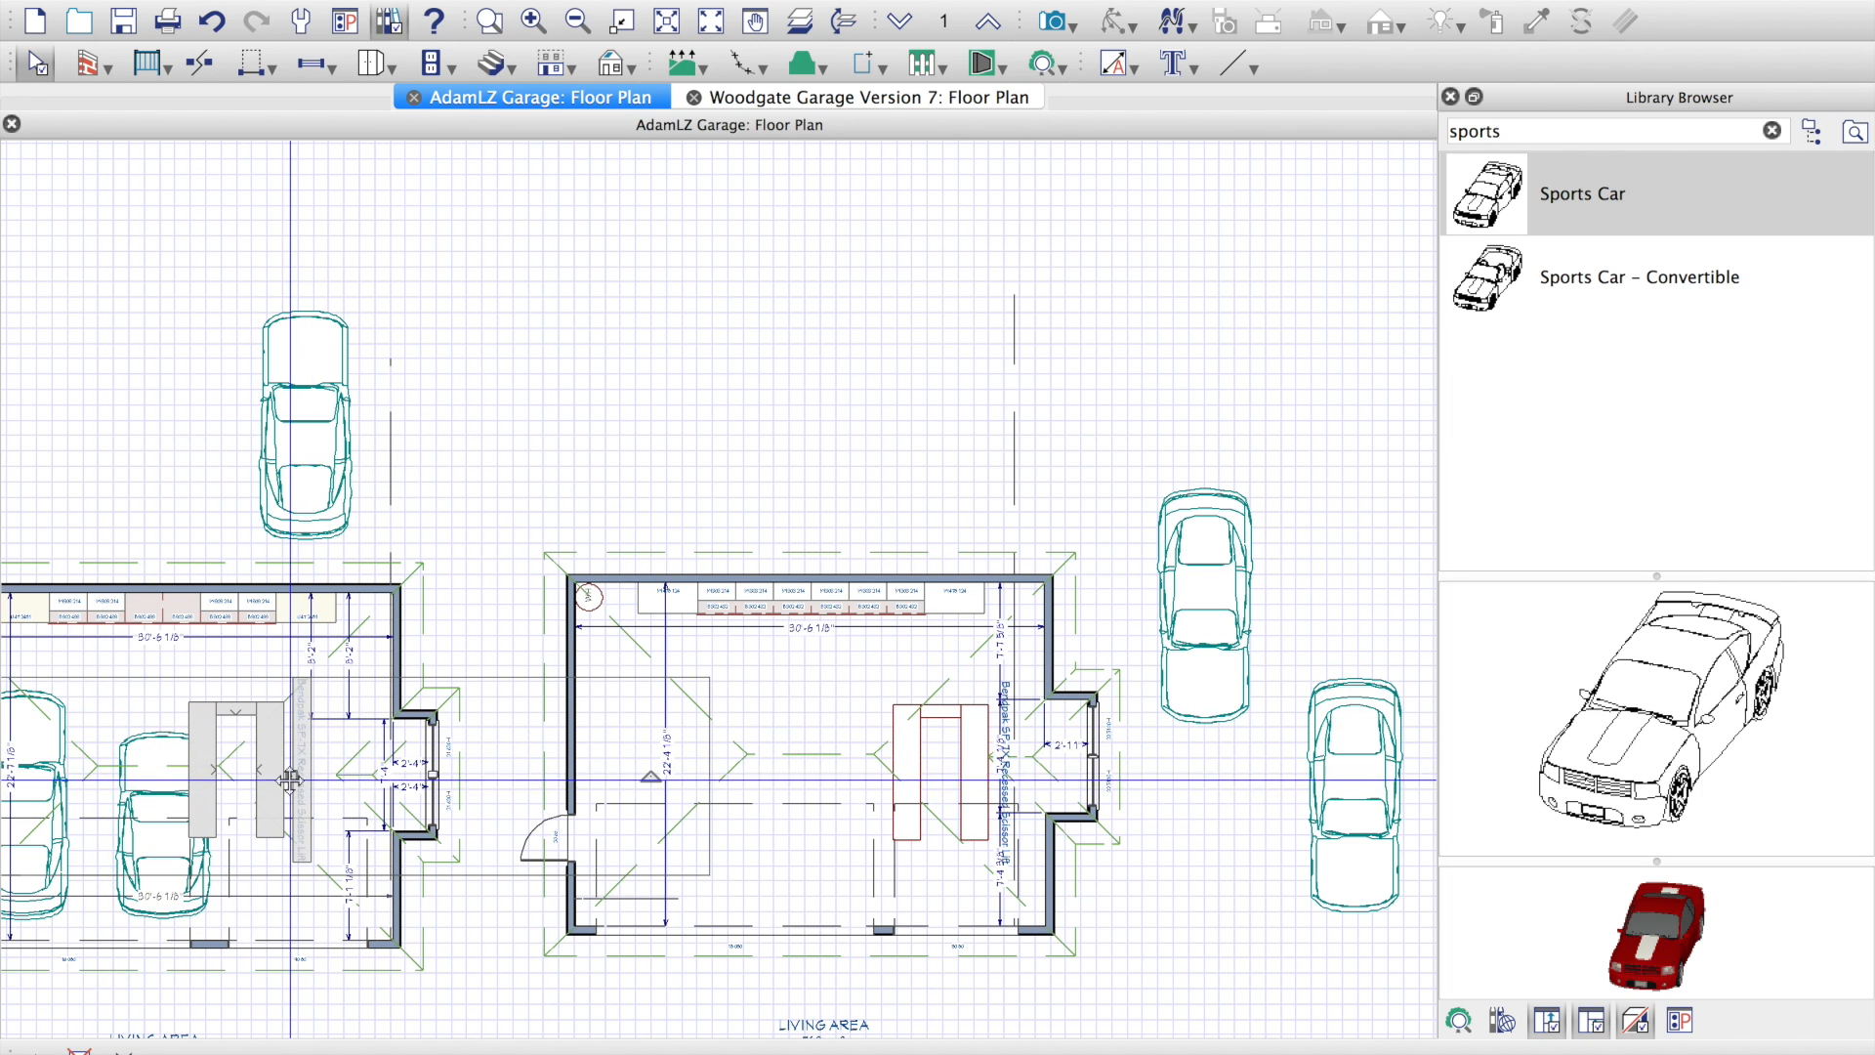
drag(290, 777, 355, 774)
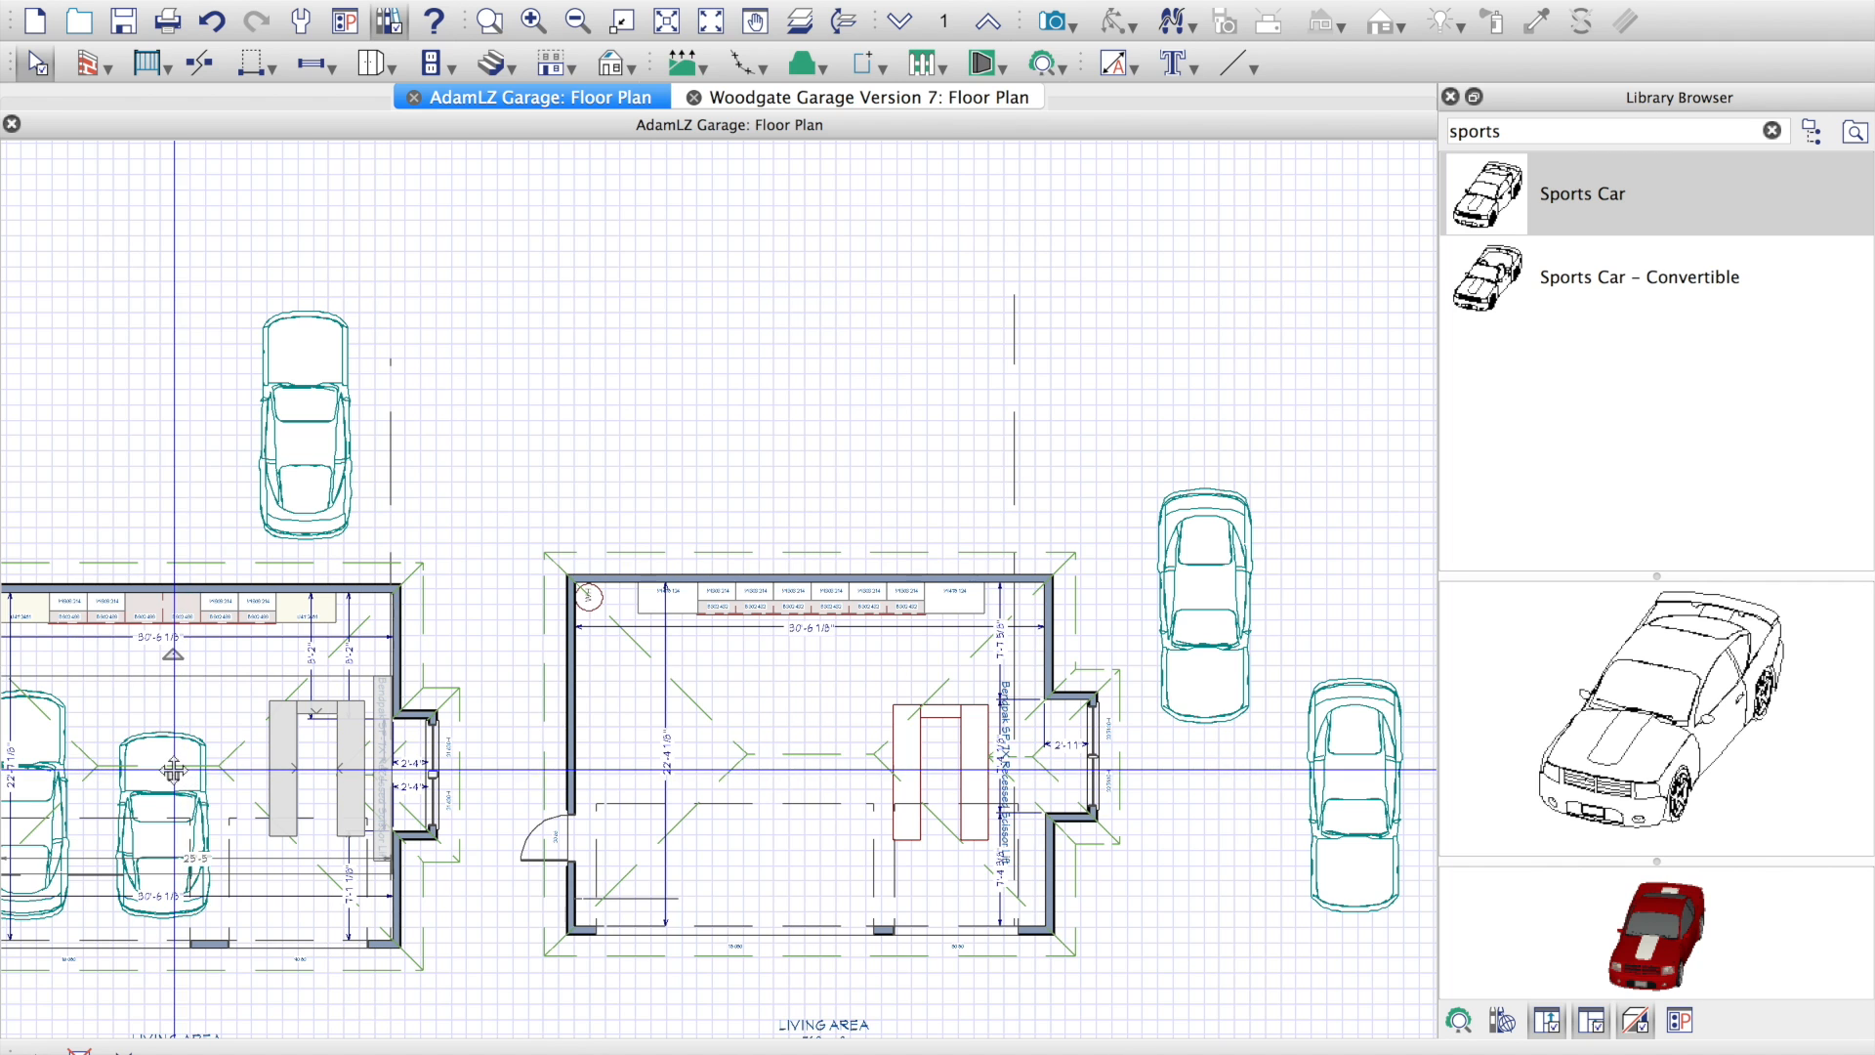
scroll(174, 772, up, 5)
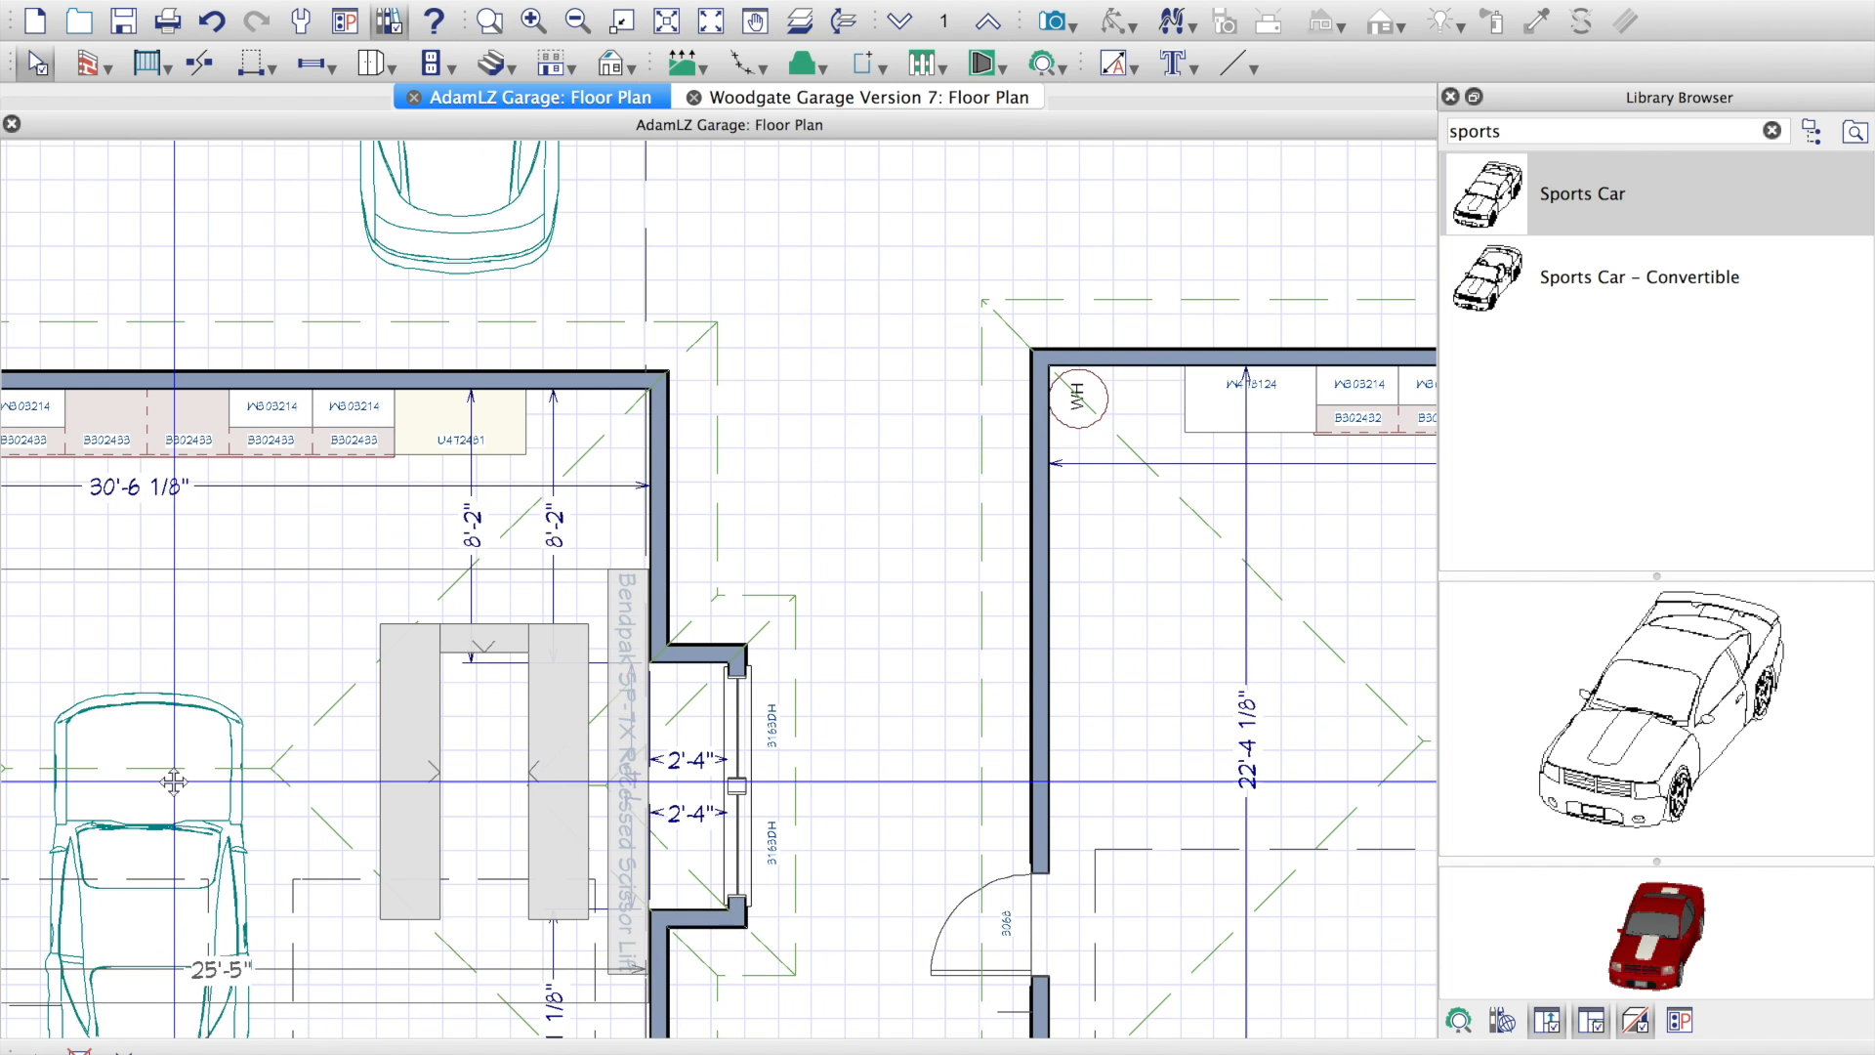
drag(173, 781, 142, 828)
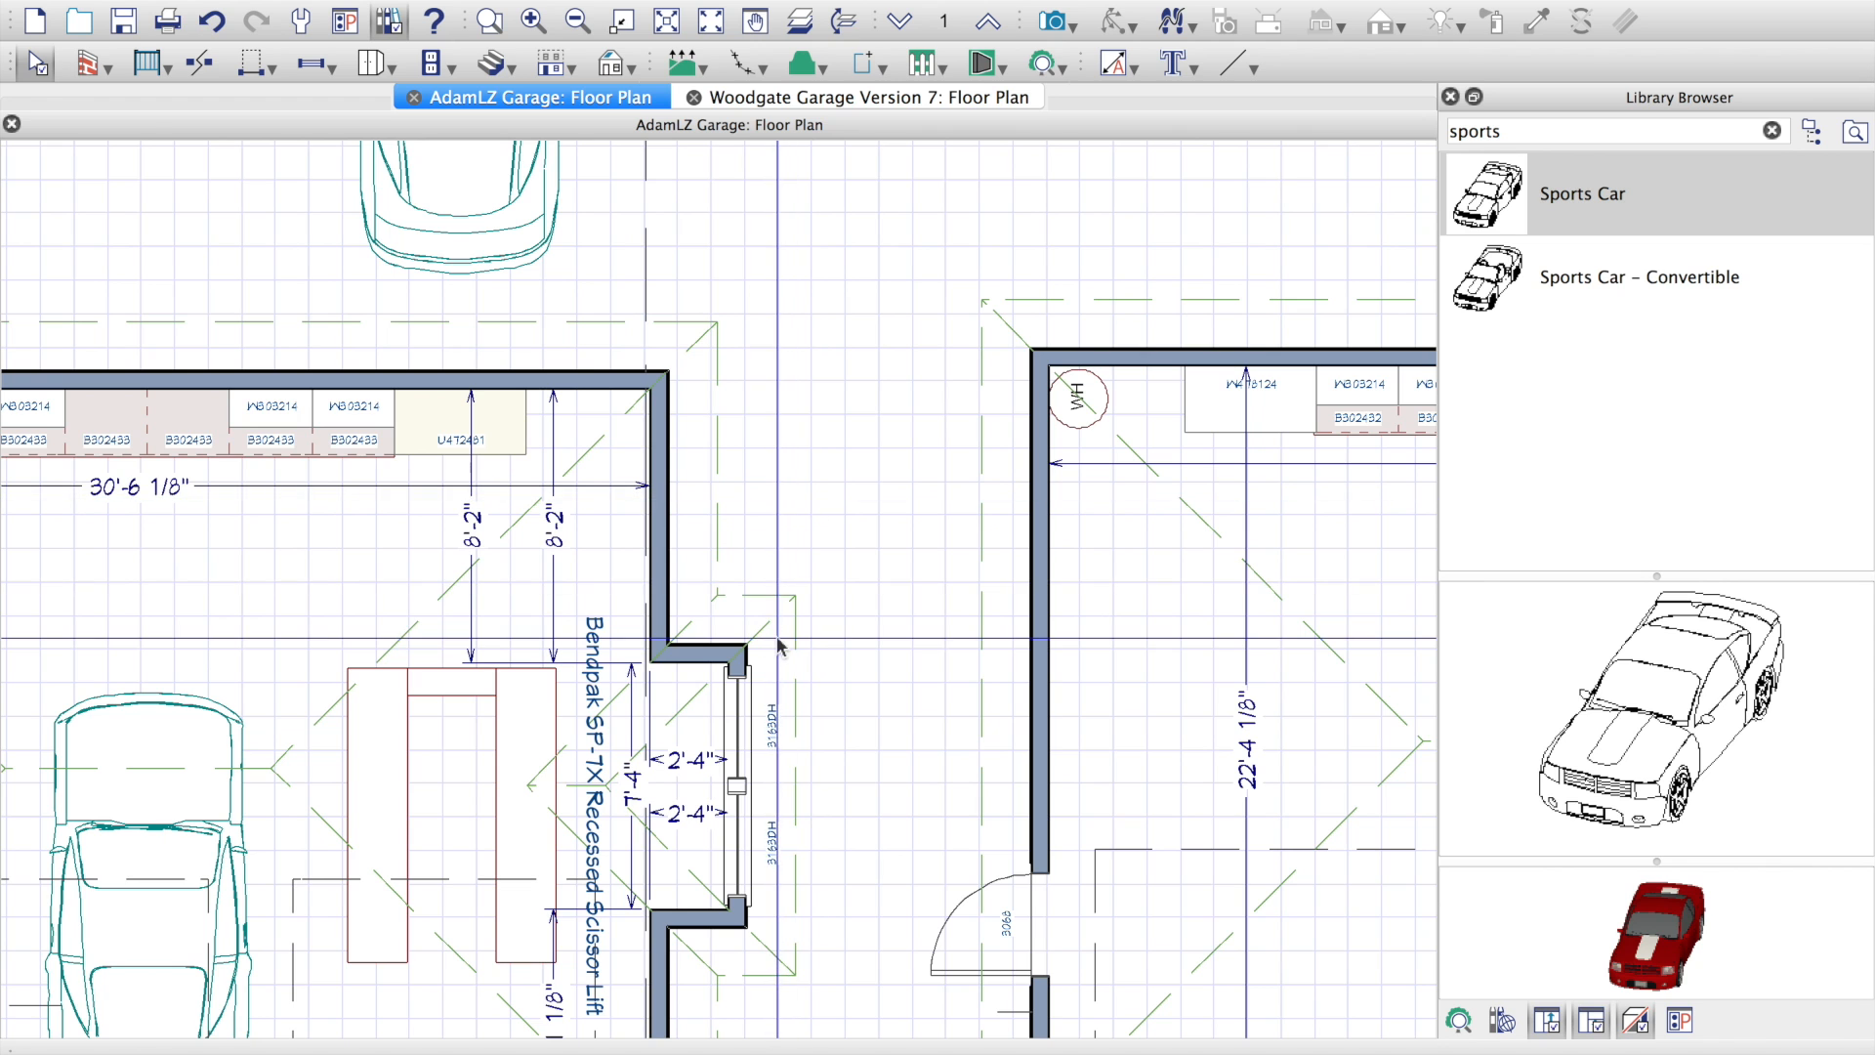
Step: Move the sports car from behind the first garage's back wall onto the scissor lift in the right-hand bay
scroll(776, 634, down, 4)
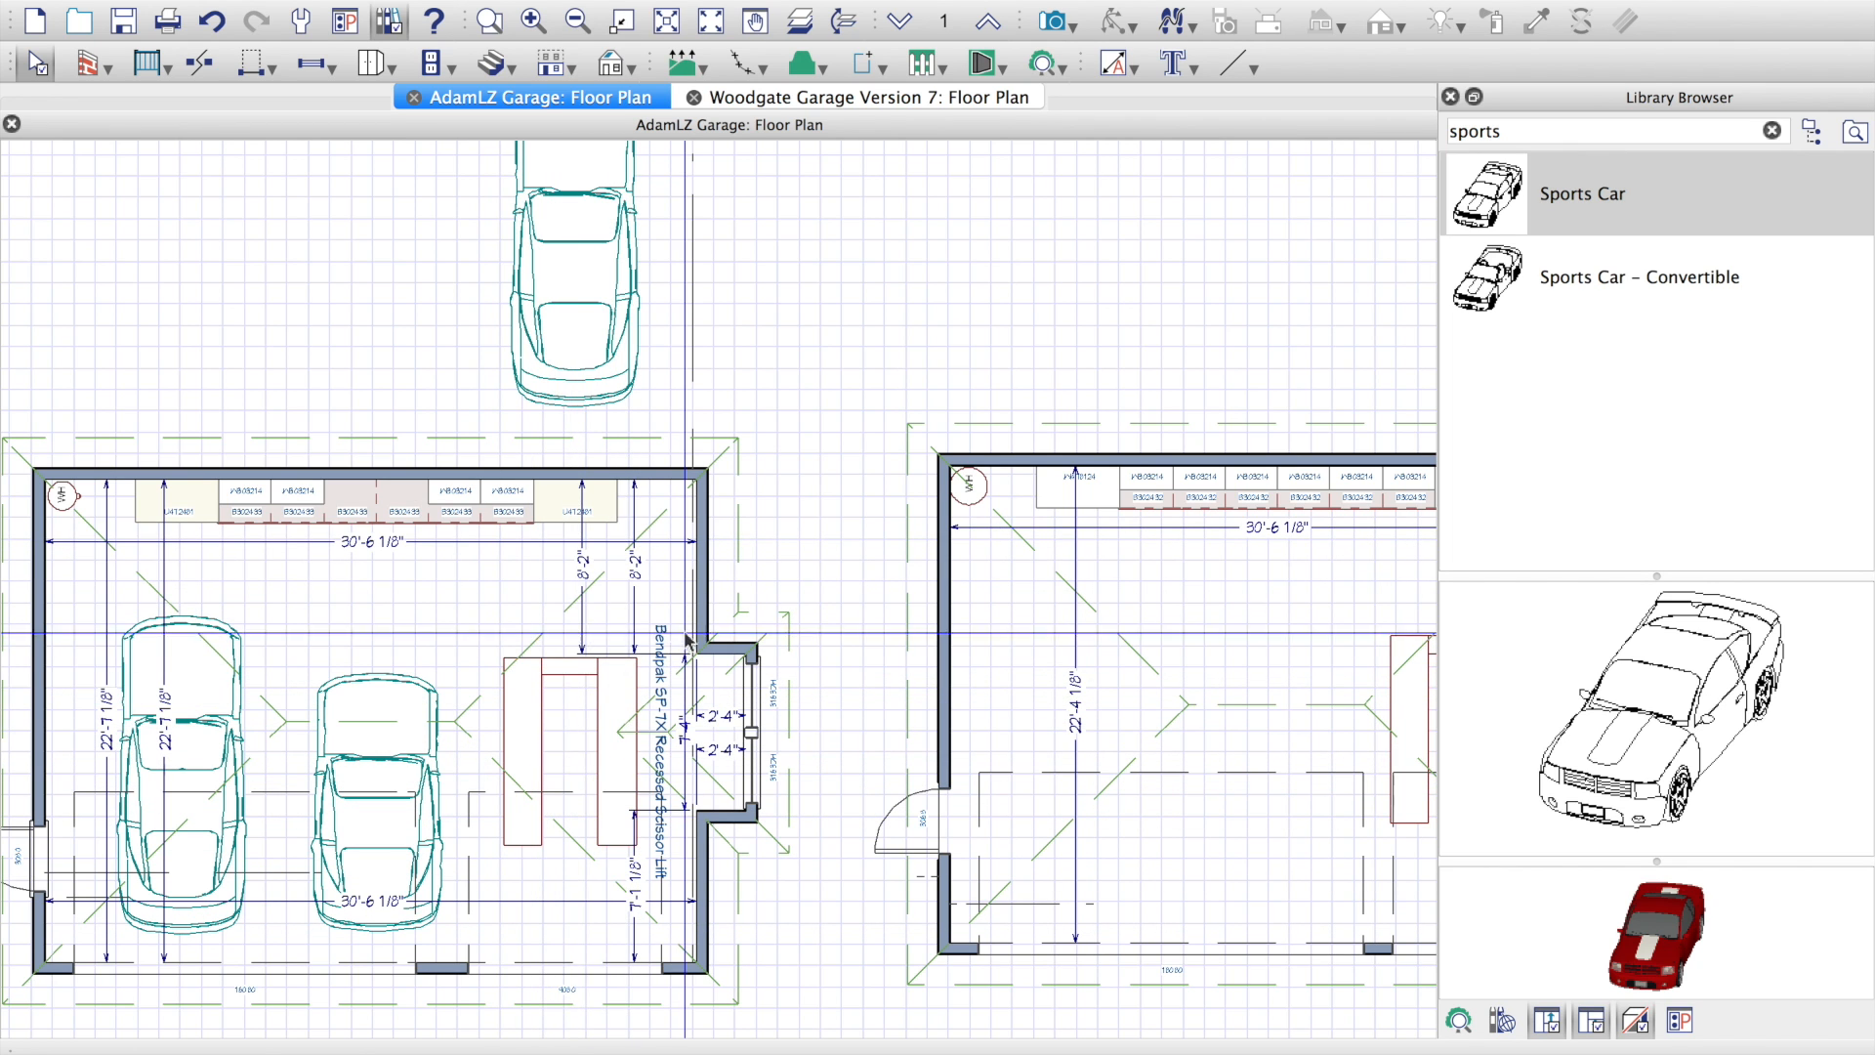
click(573, 288)
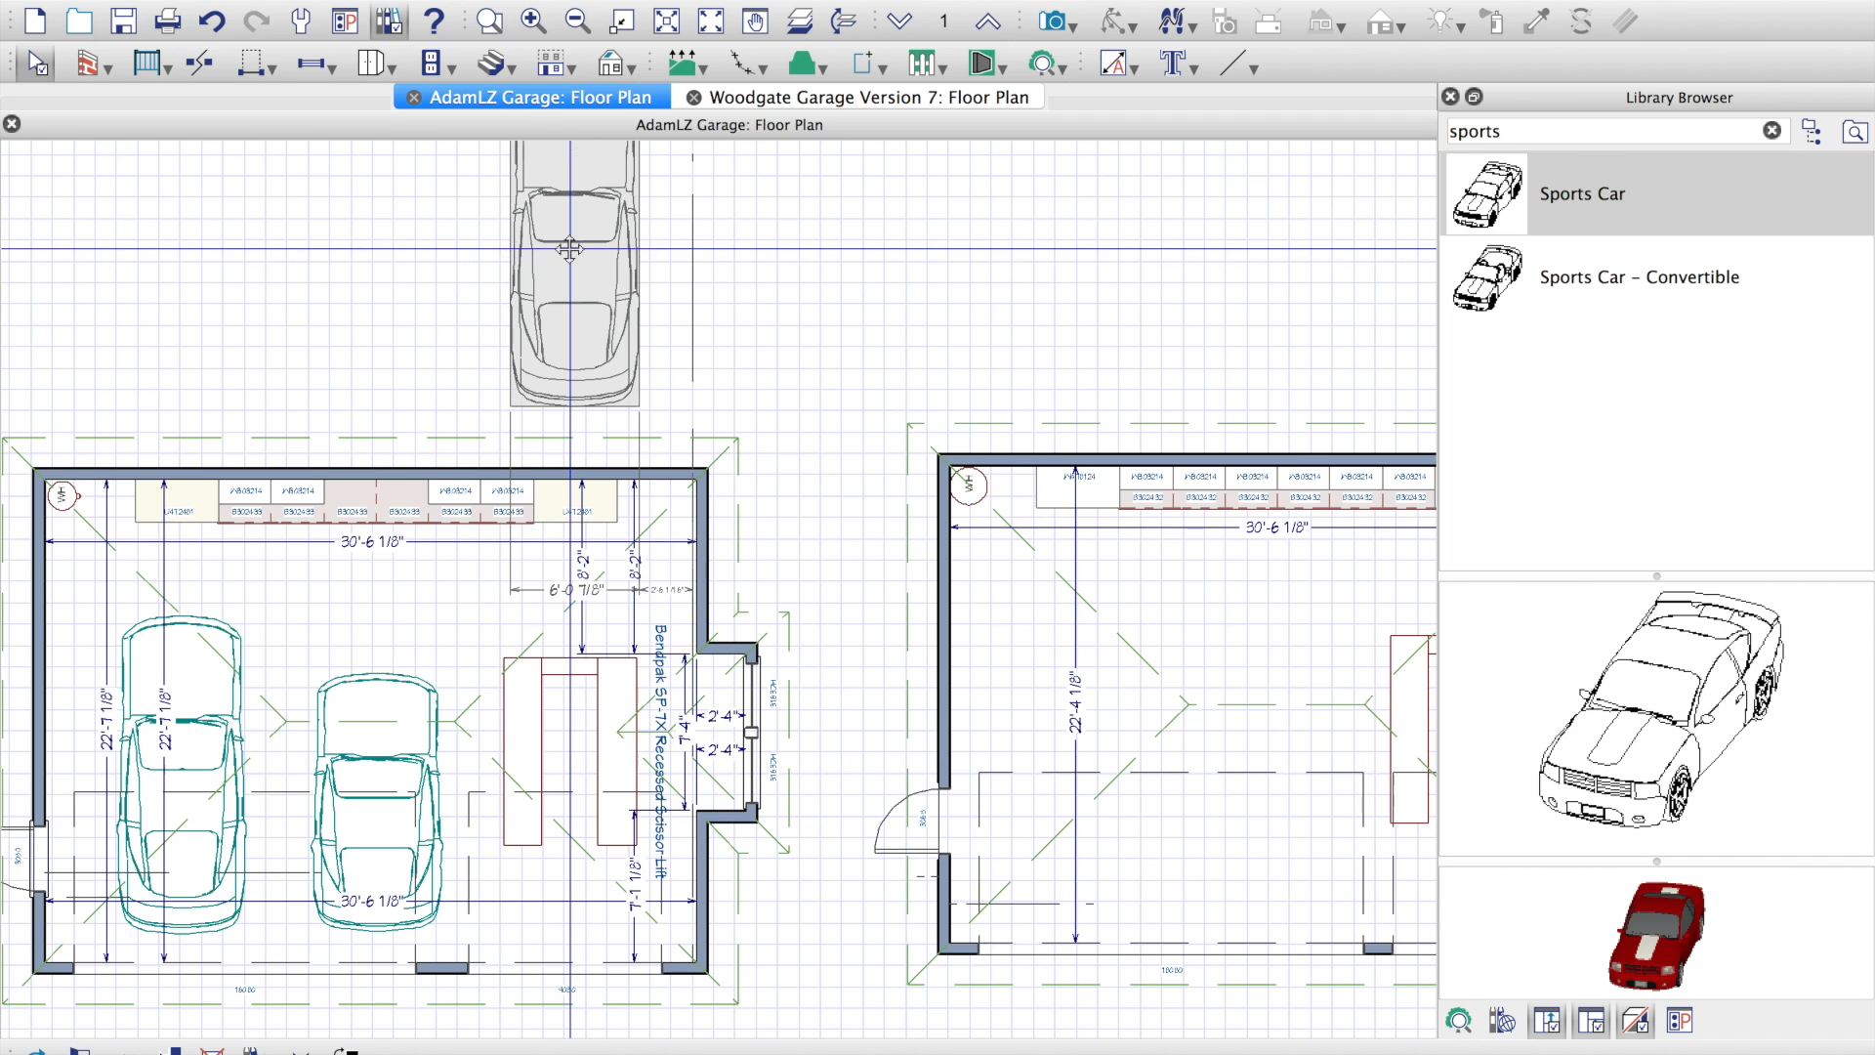
drag(570, 250, 569, 759)
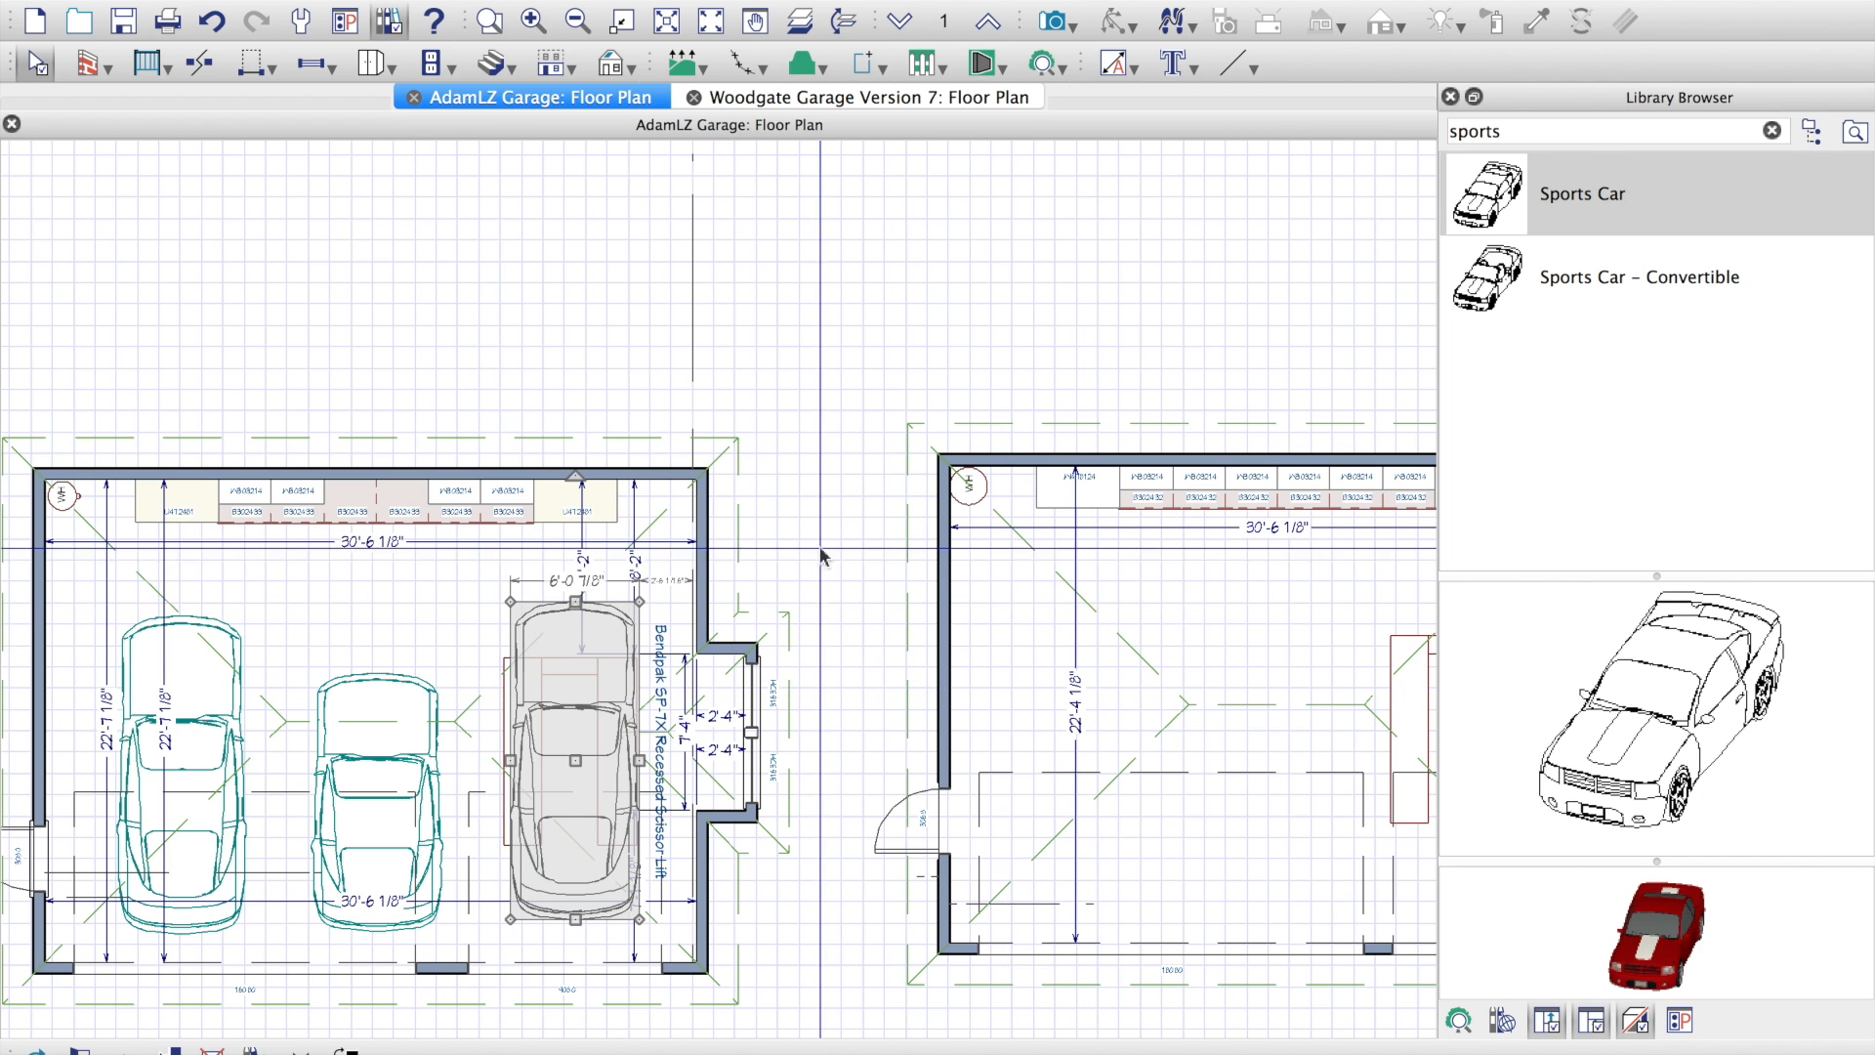
Step: Create a full camera view inside the second garage facing the cabinets and turn it toward the scissor lift and side window
scroll(781, 363, down, 1)
scroll(781, 363, down, 3)
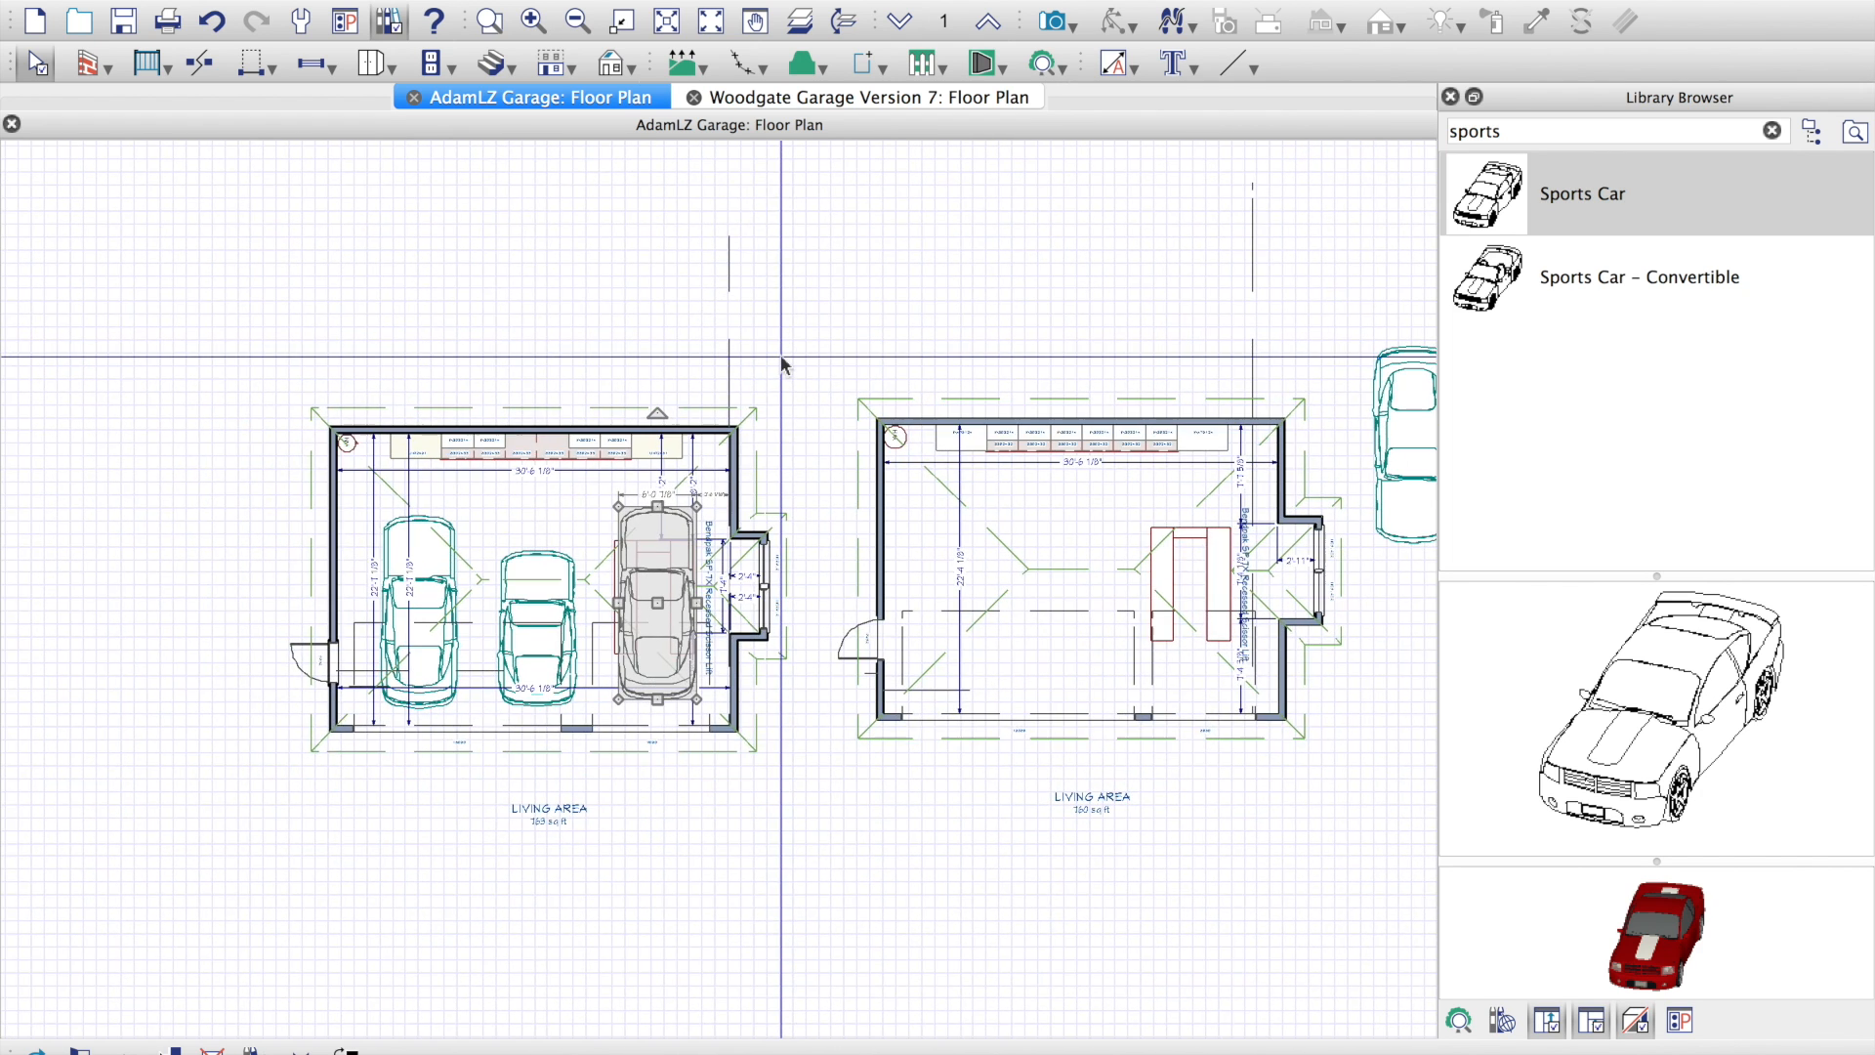
scroll(549, 550, down, 2)
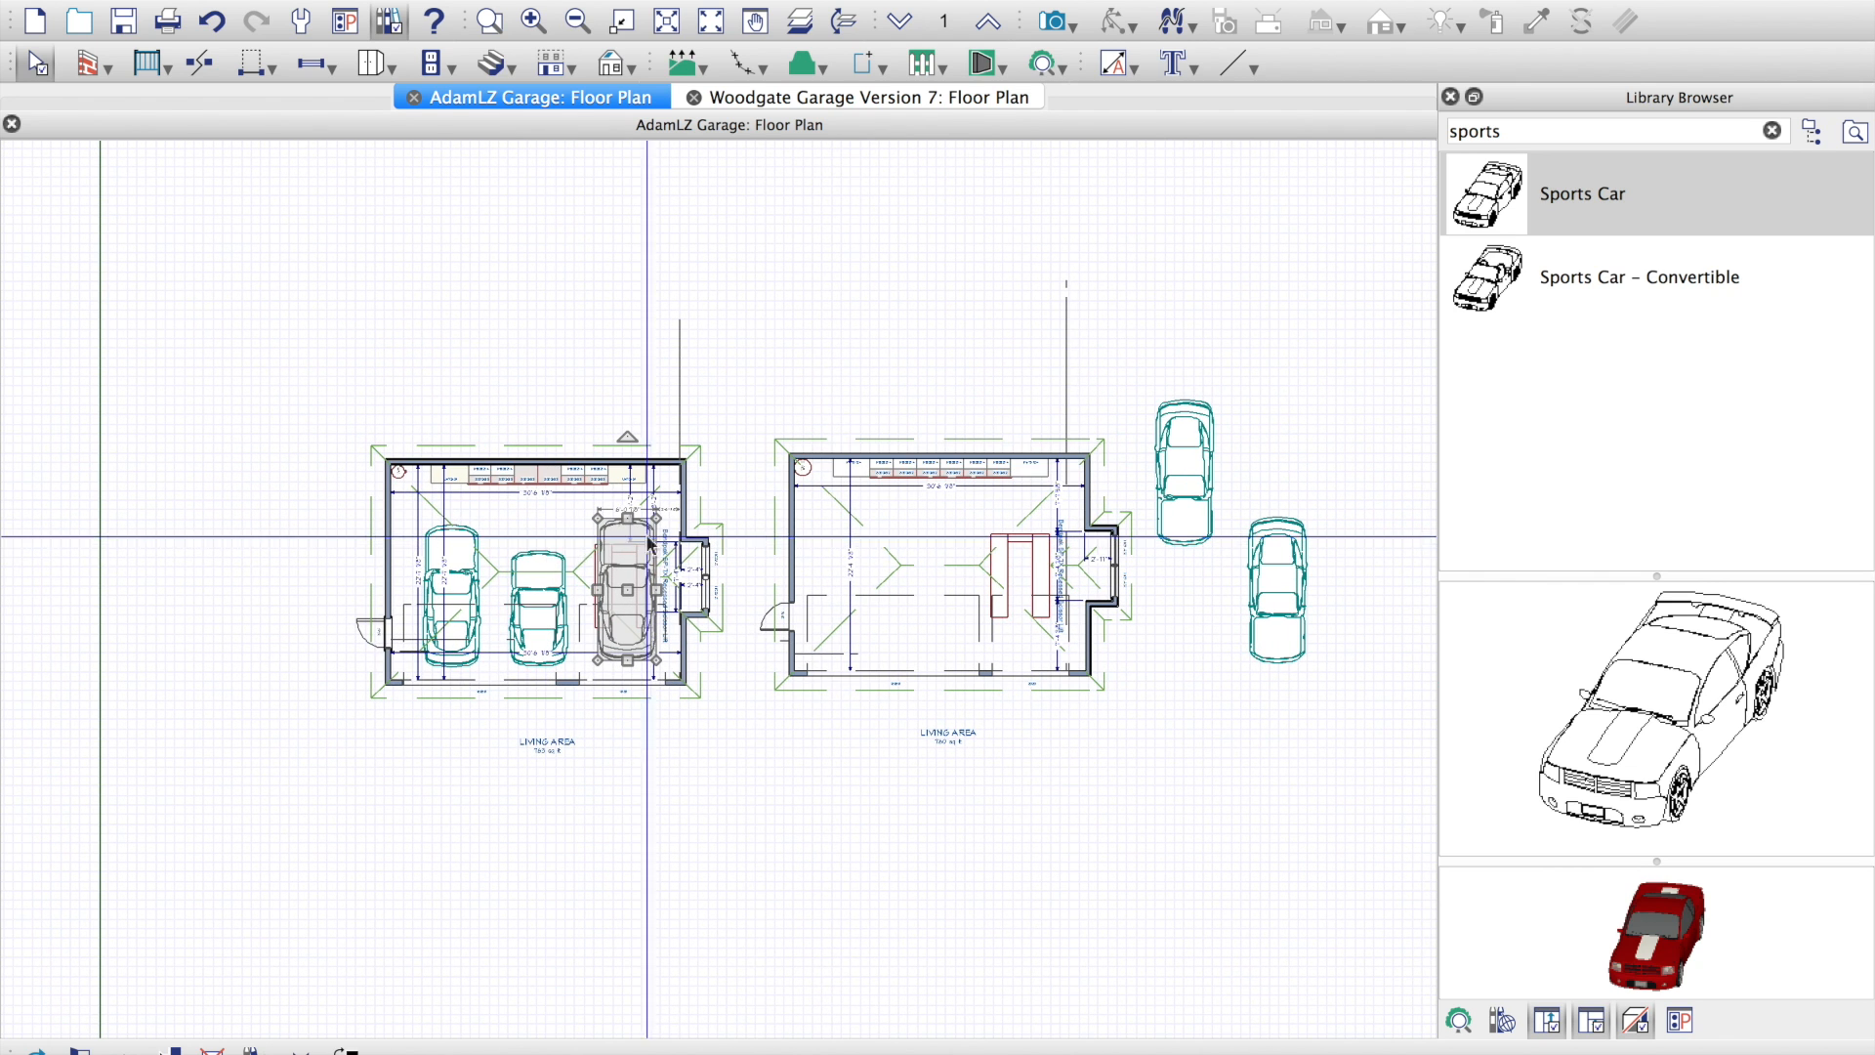
click(1184, 473)
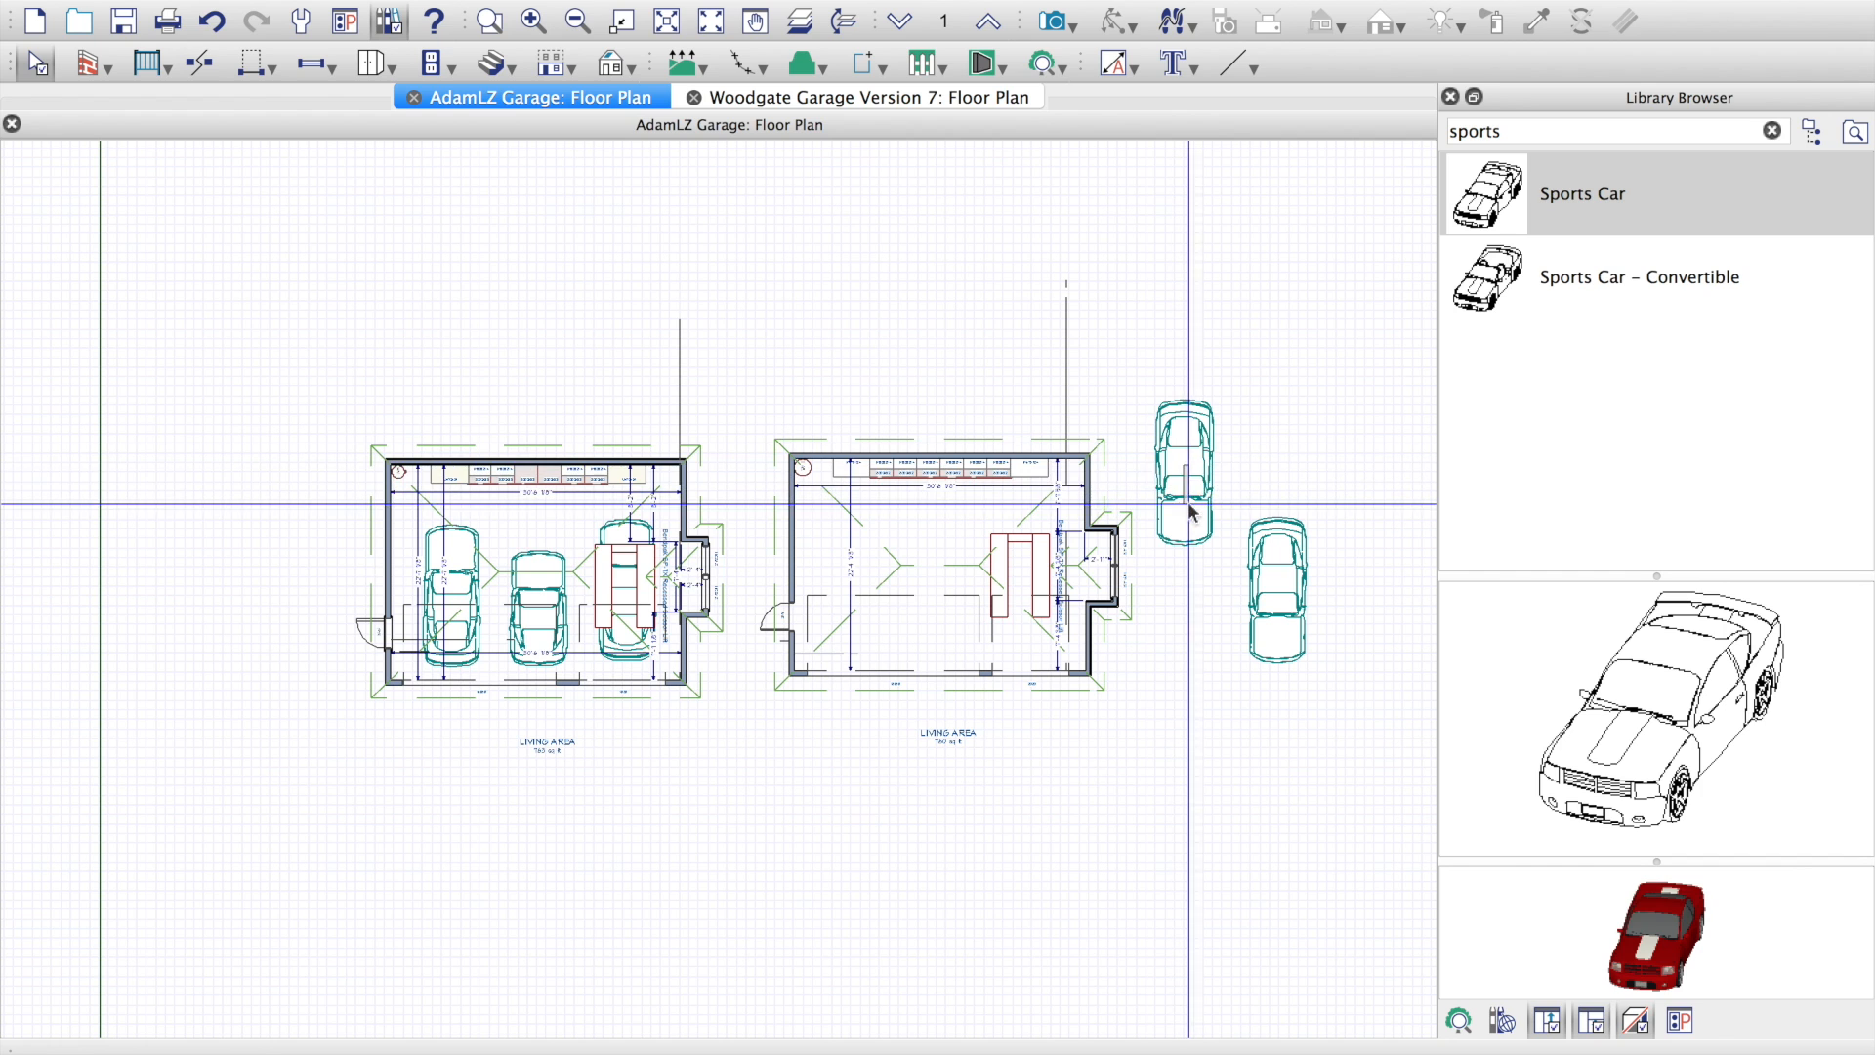
click(1184, 472)
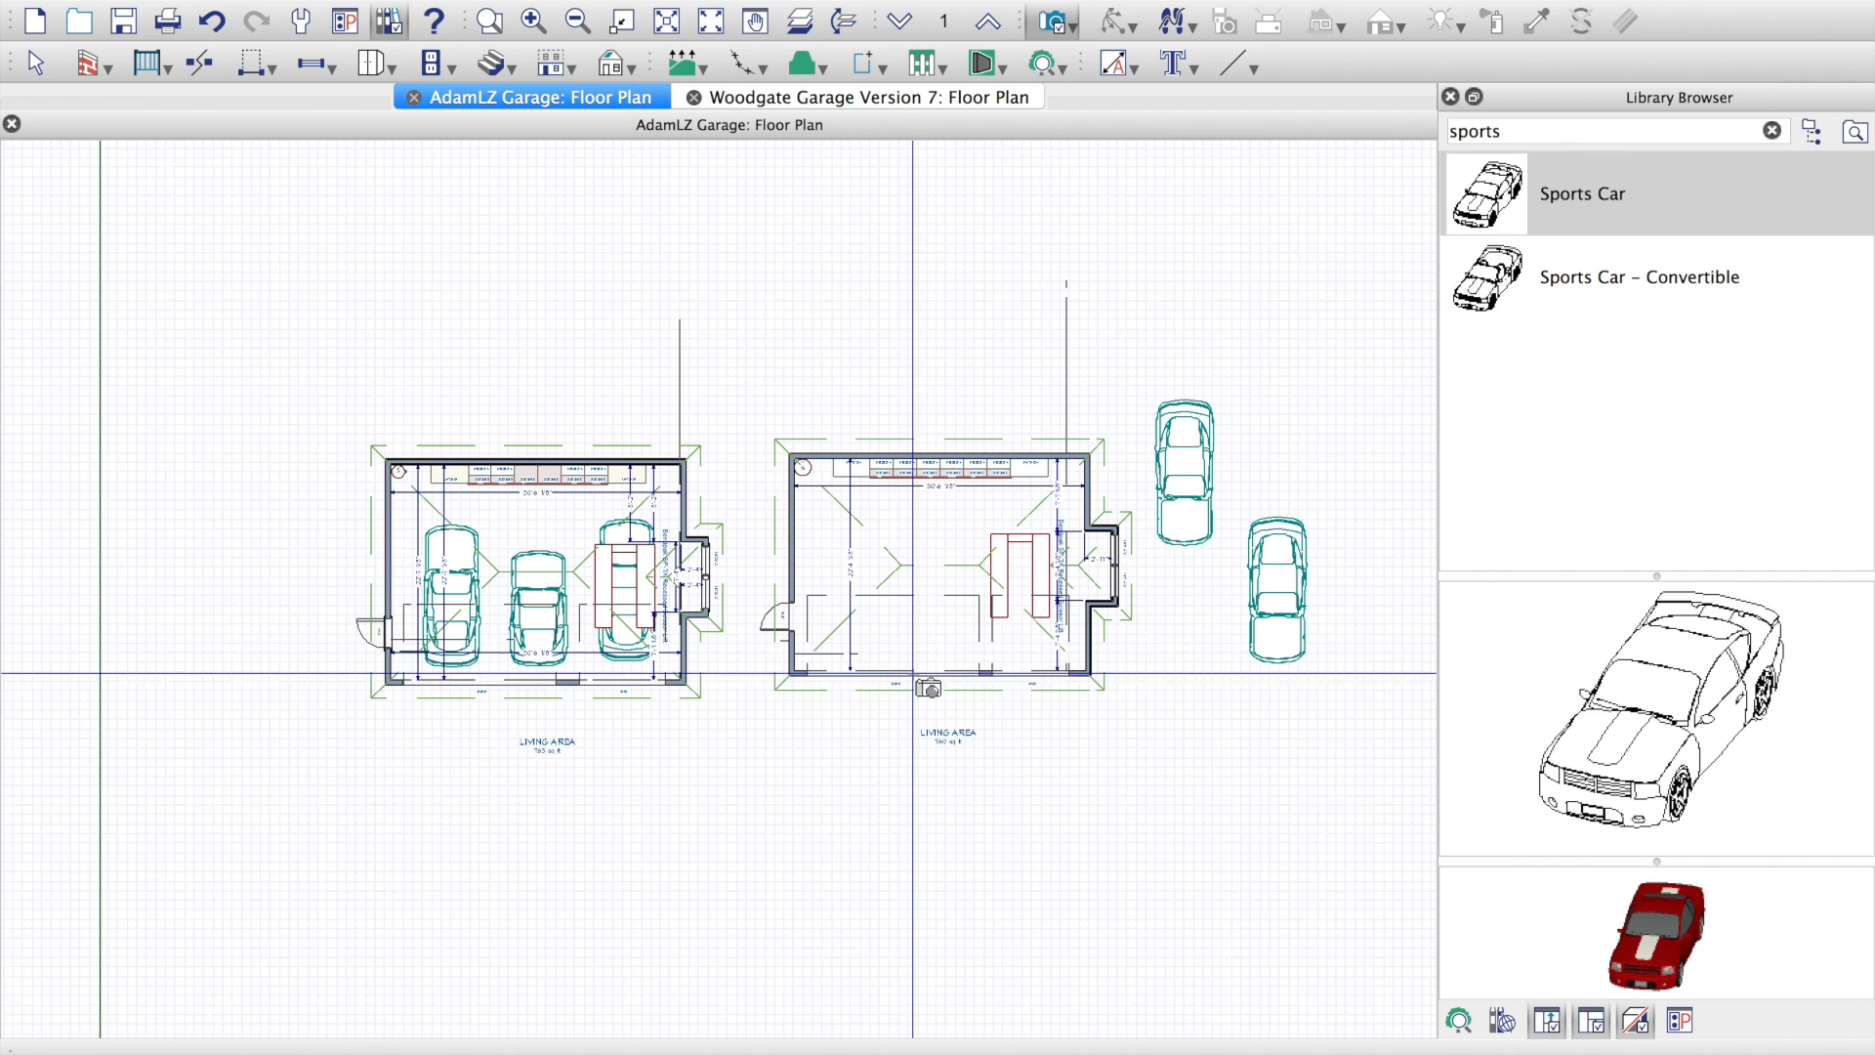
drag(921, 650, 934, 605)
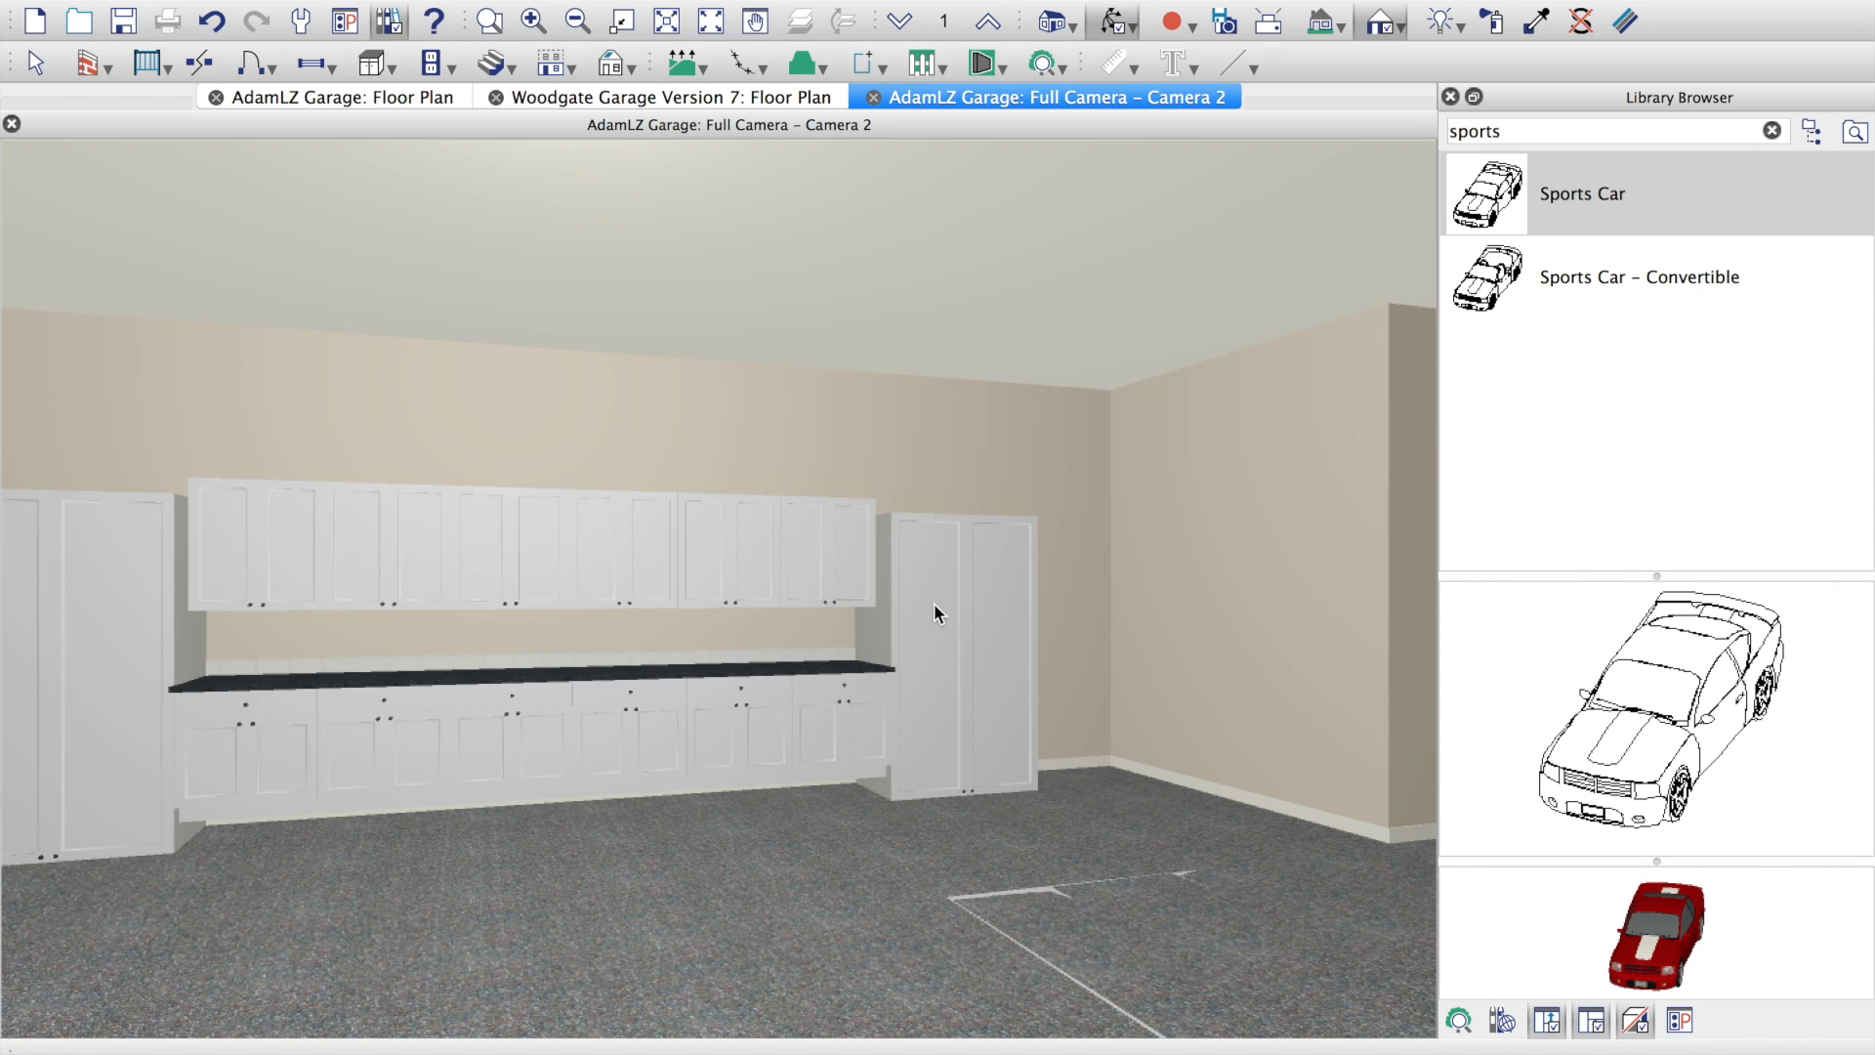
drag(966, 924, 1103, 996)
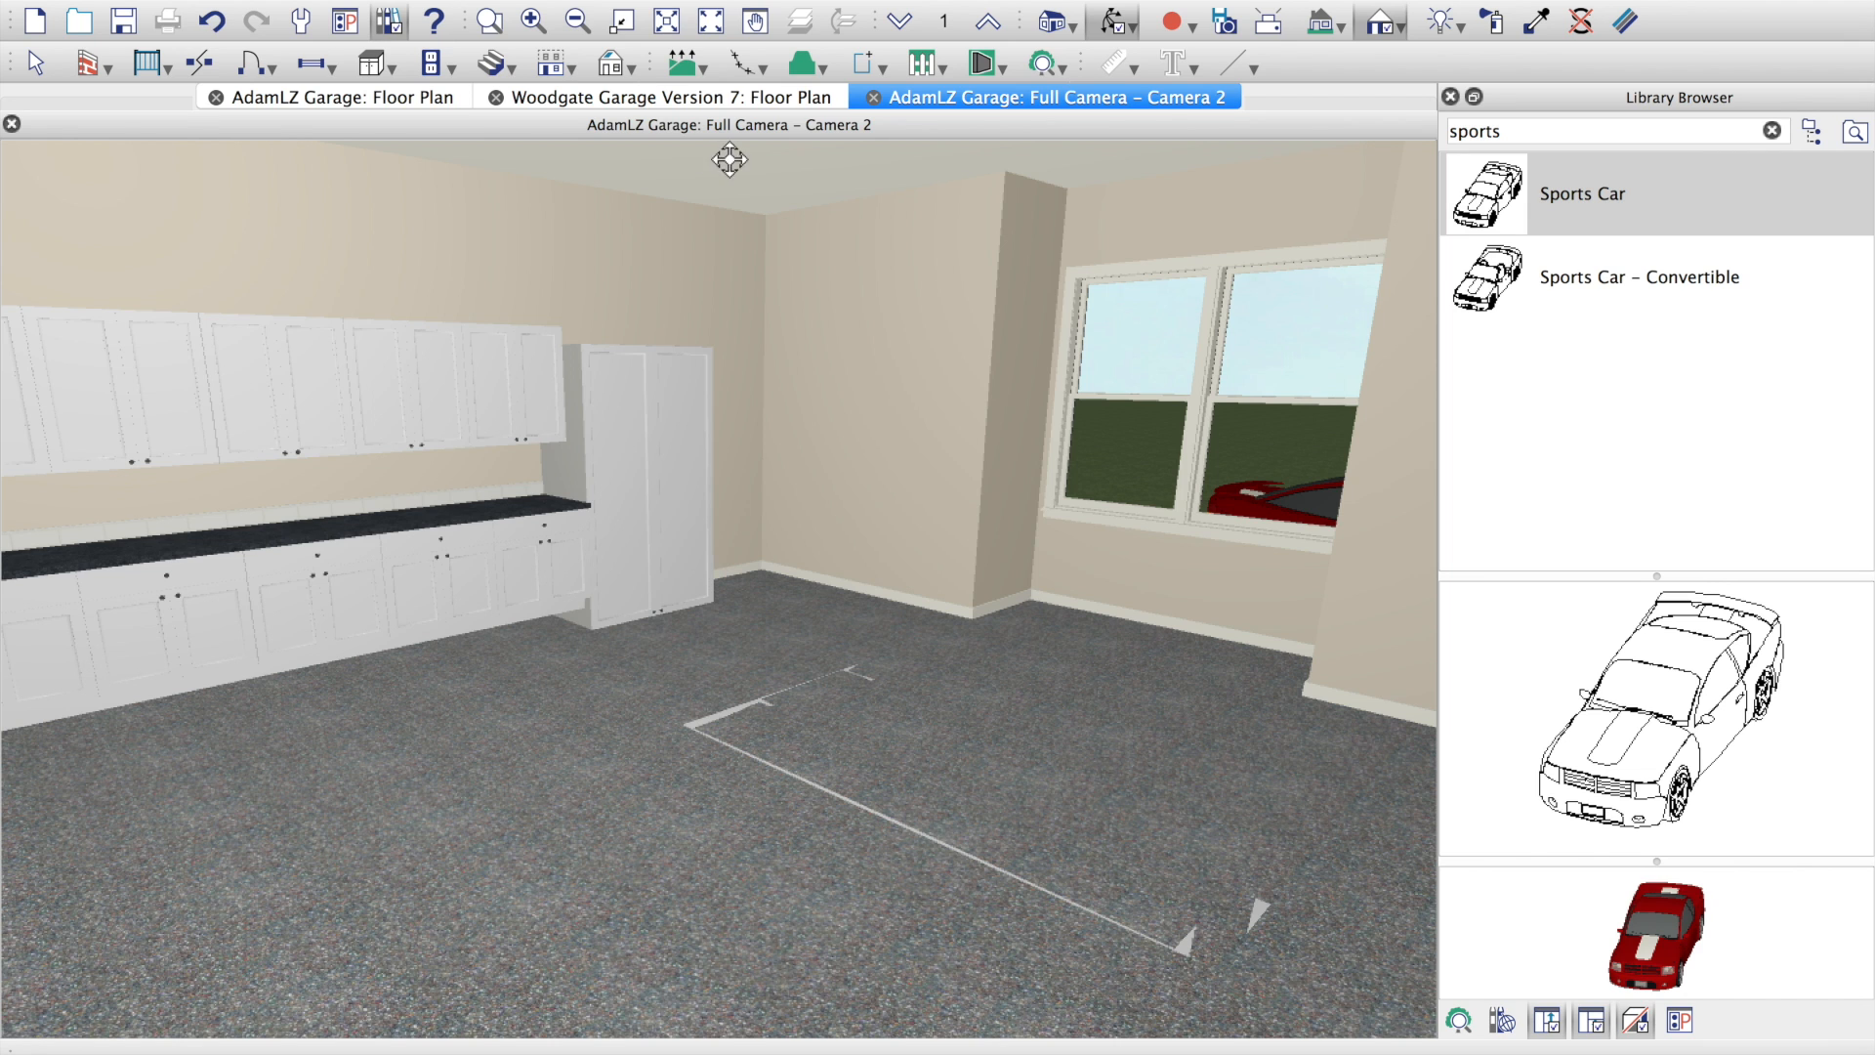
click(1511, 1010)
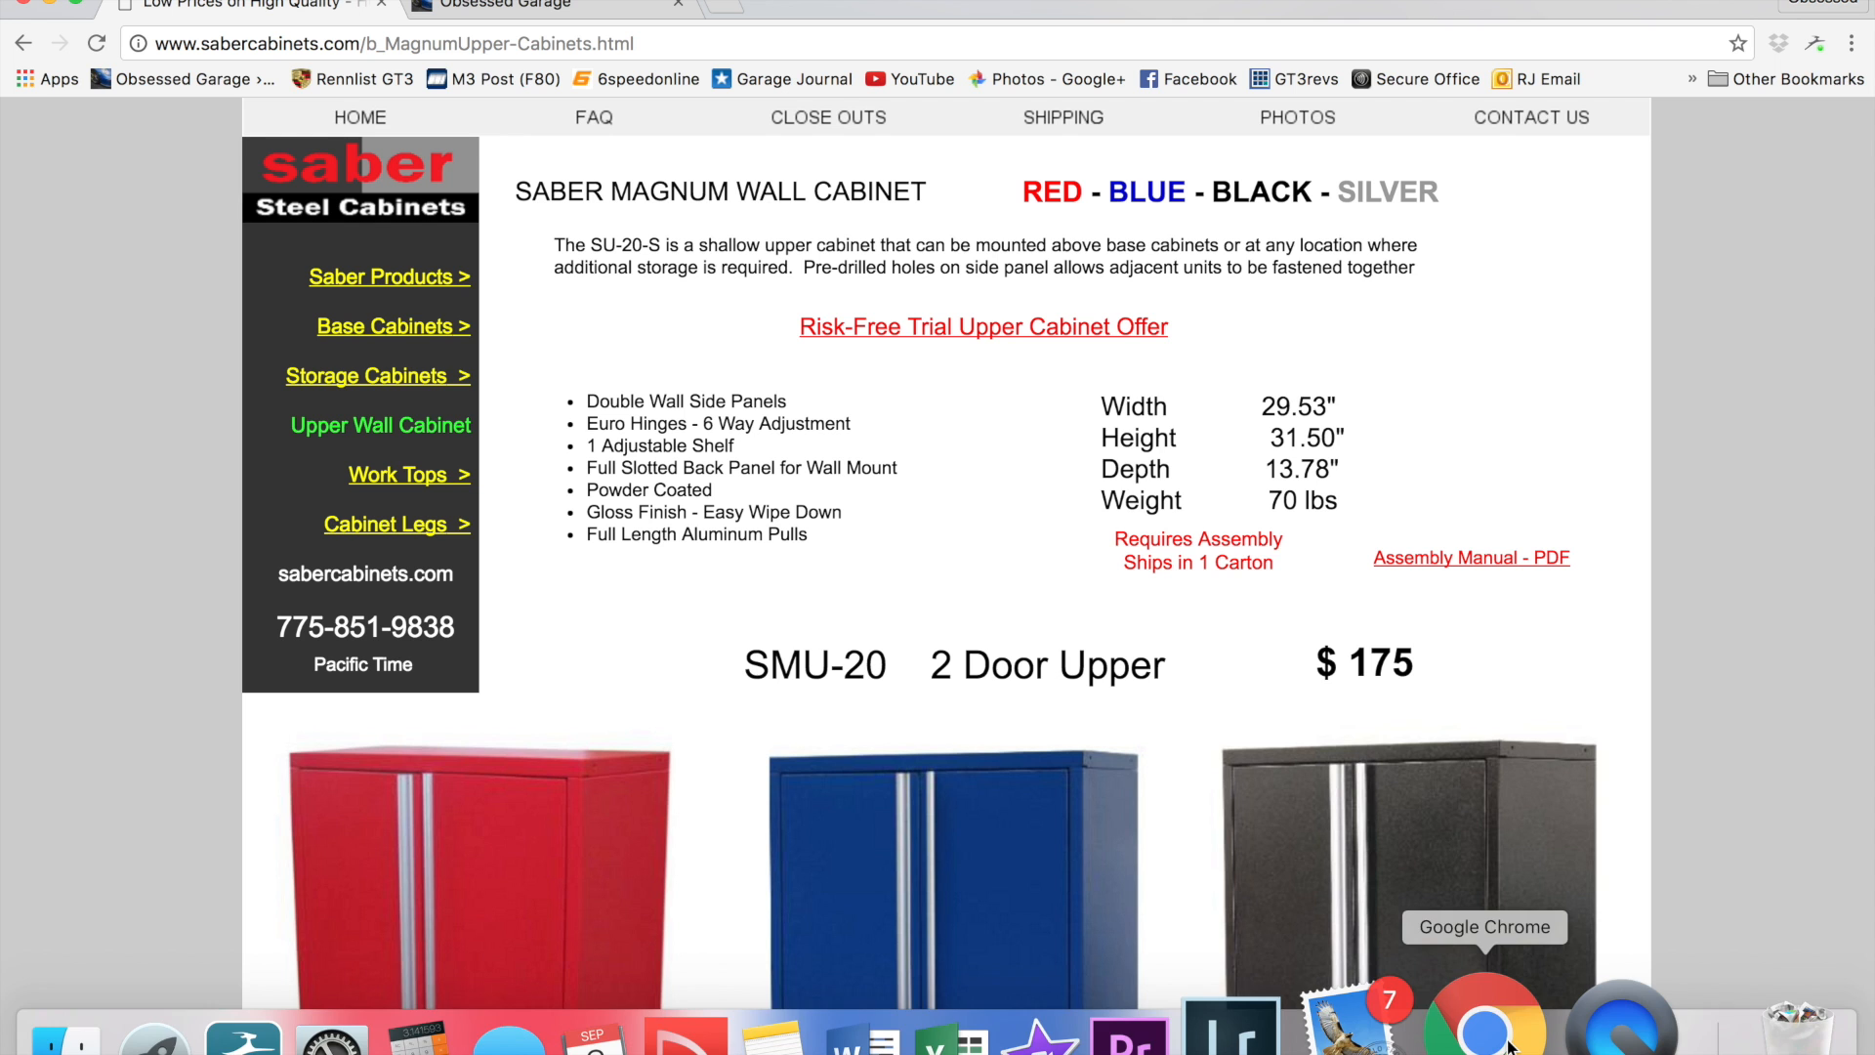
click(620, 45)
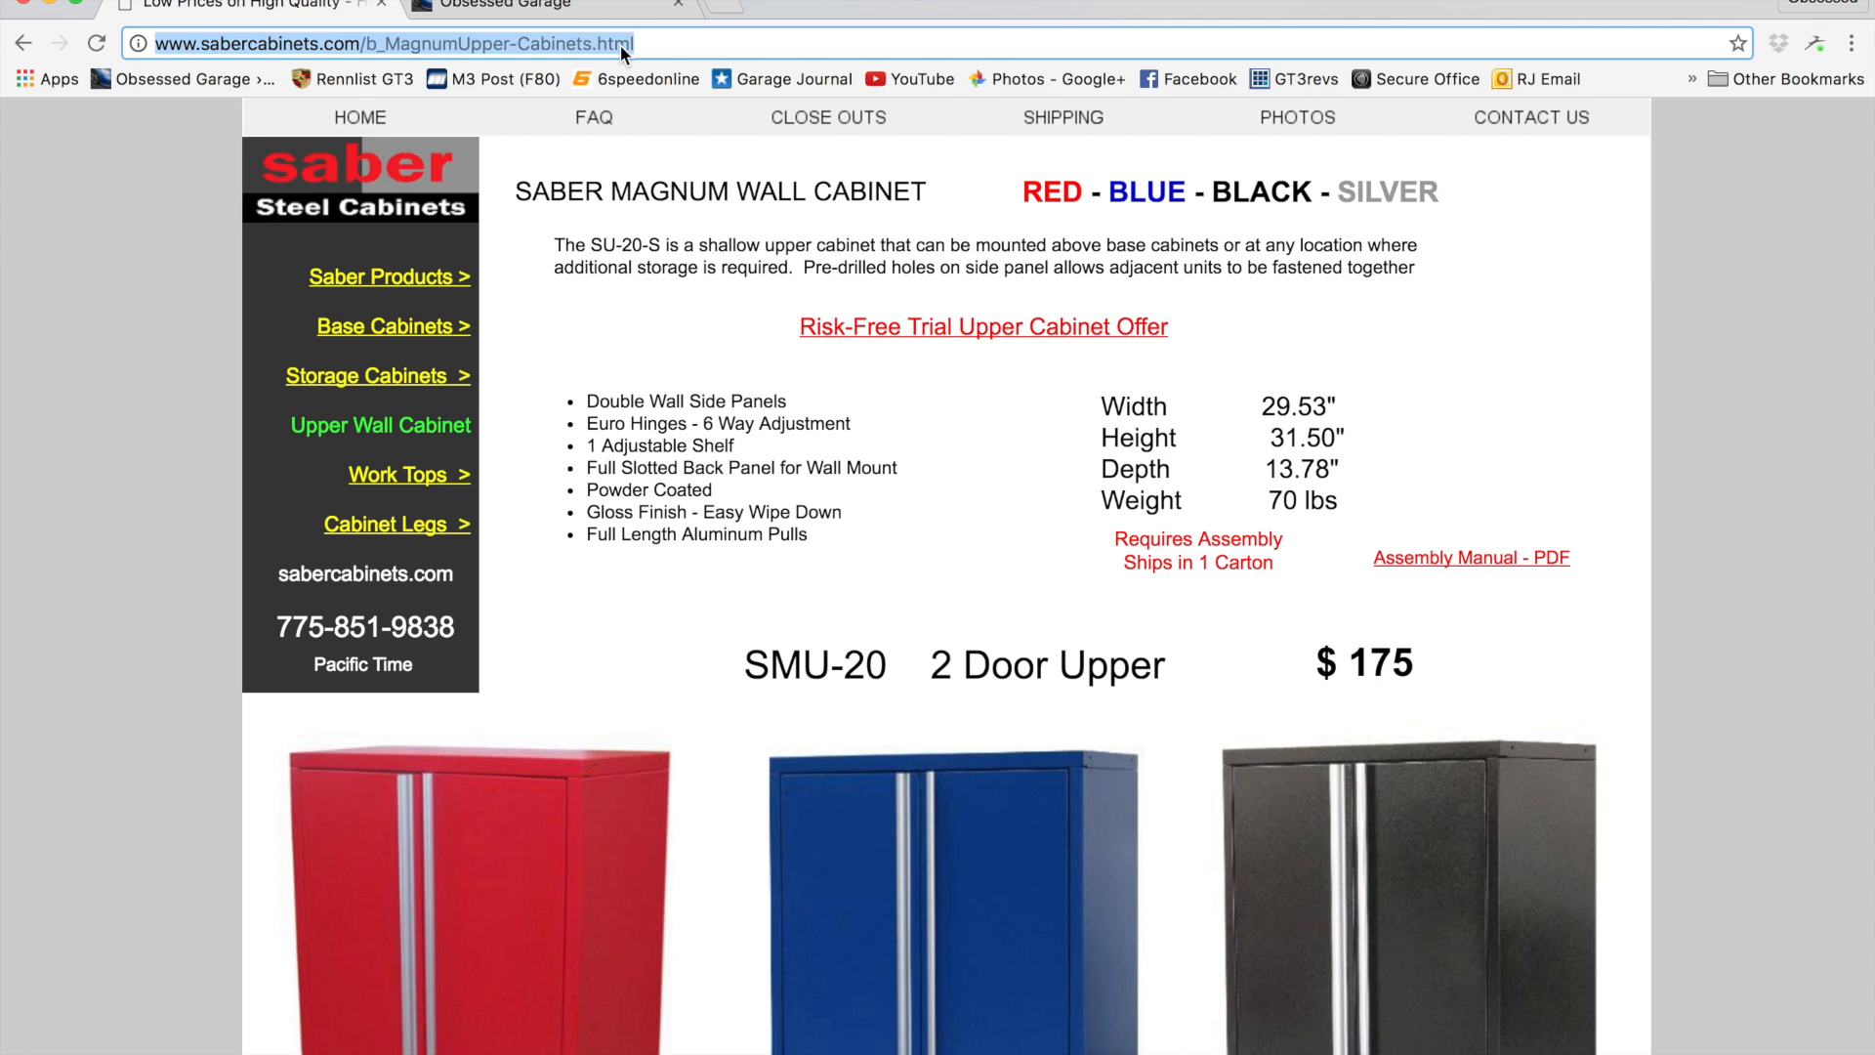
text(www.ben)
key(Return)
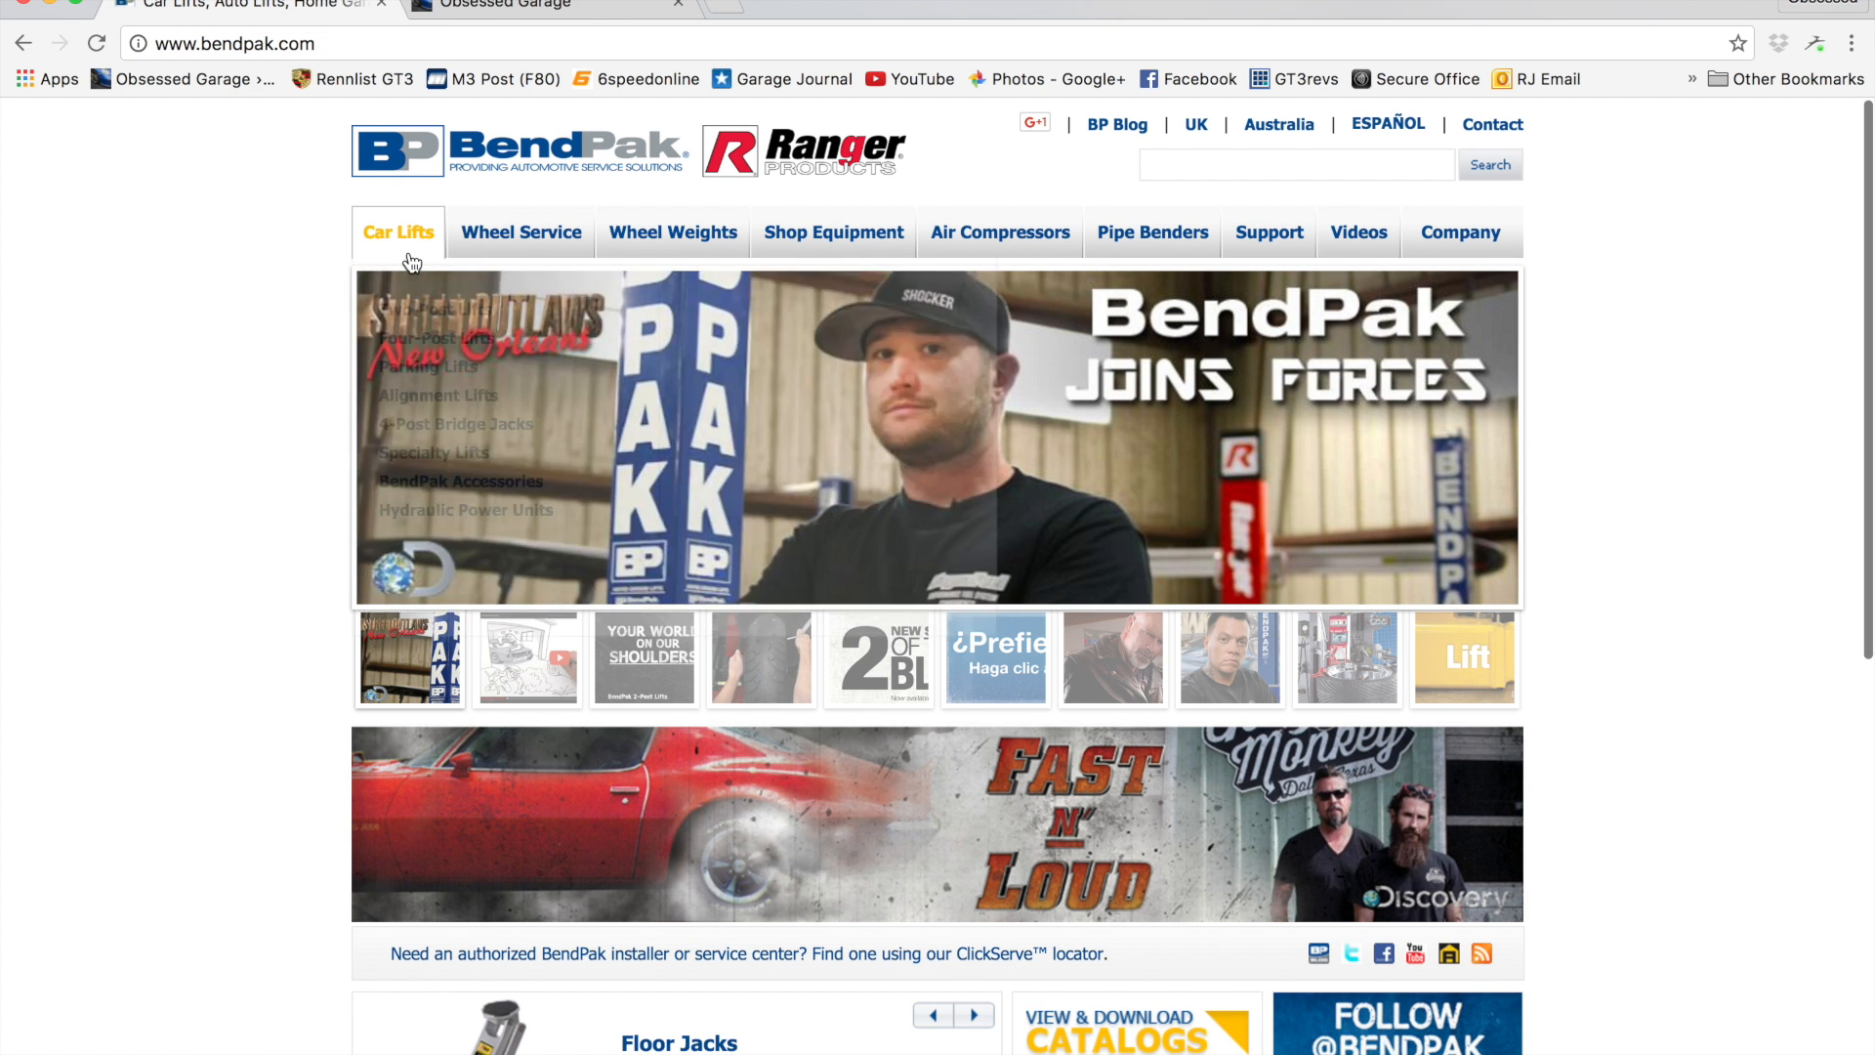
Step: Open BendPak's Four-Post Lifts category page and examine the table of models, capacities and dimensions
mouse_move(405, 254)
mouse_move(416, 338)
mouse_move(423, 395)
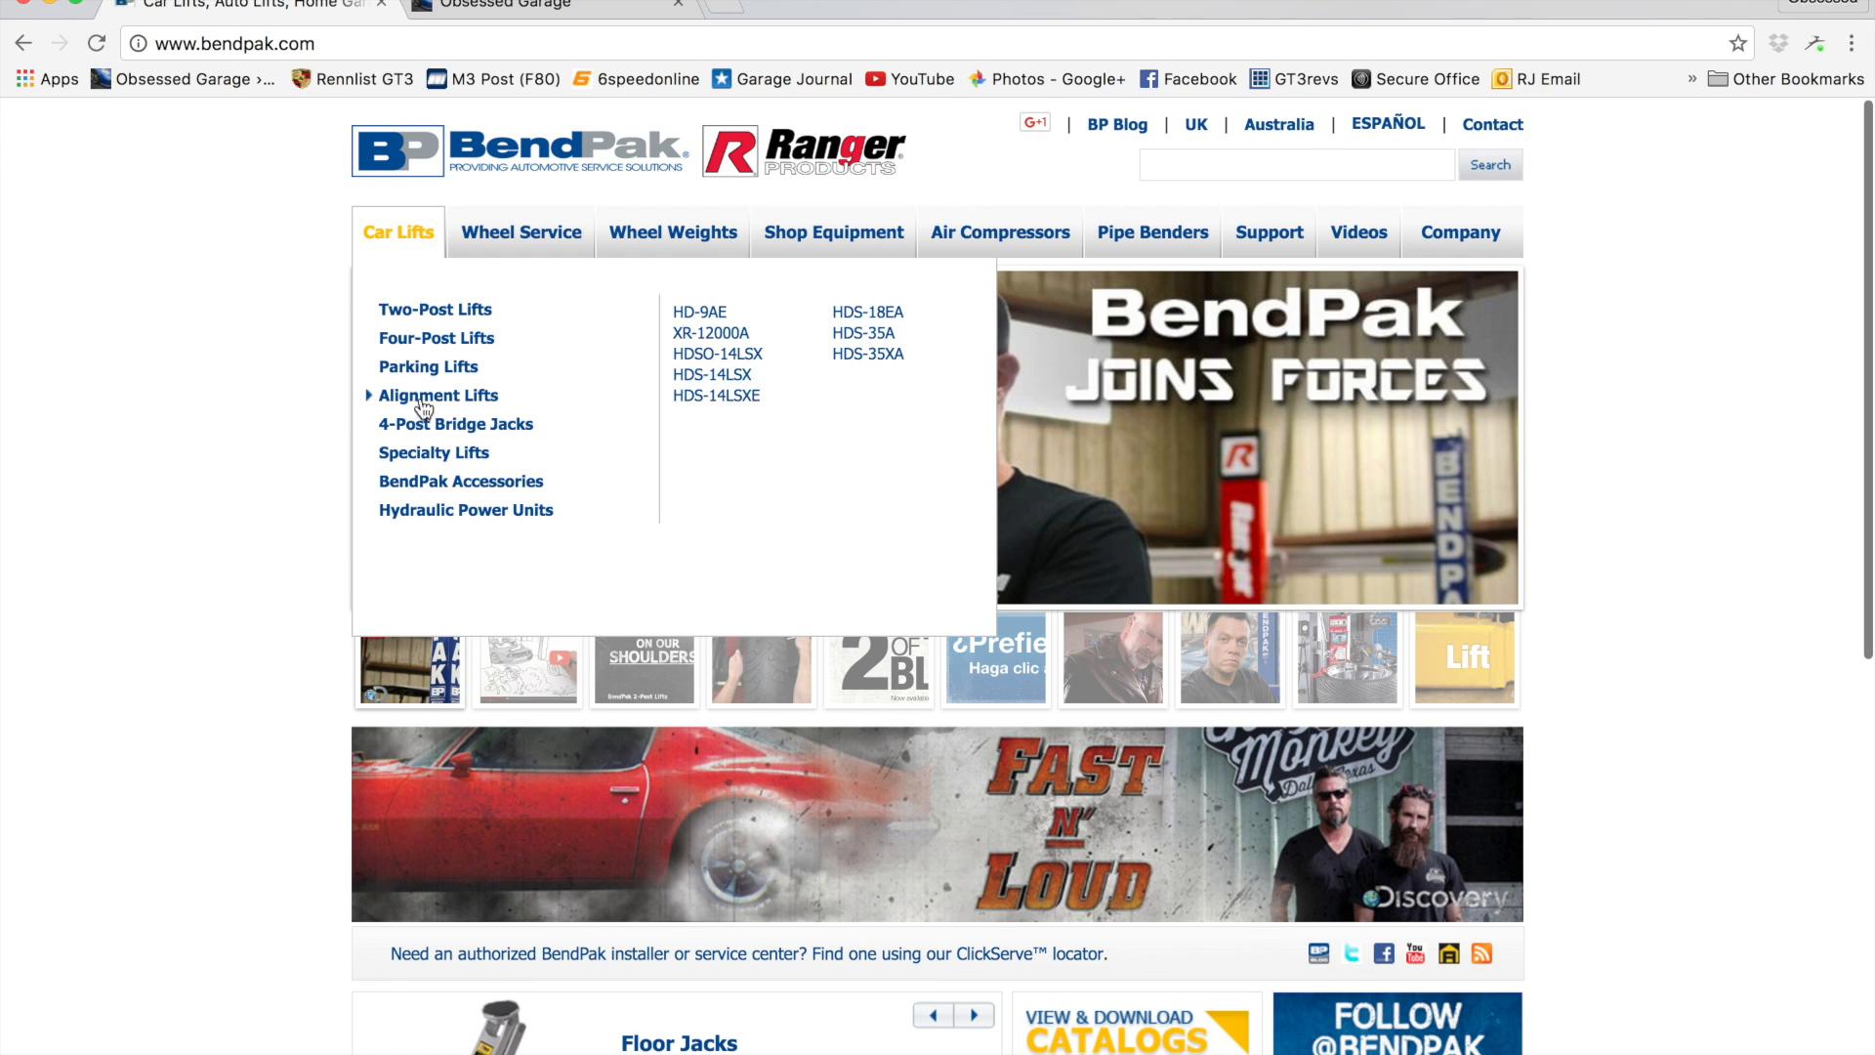
click(423, 339)
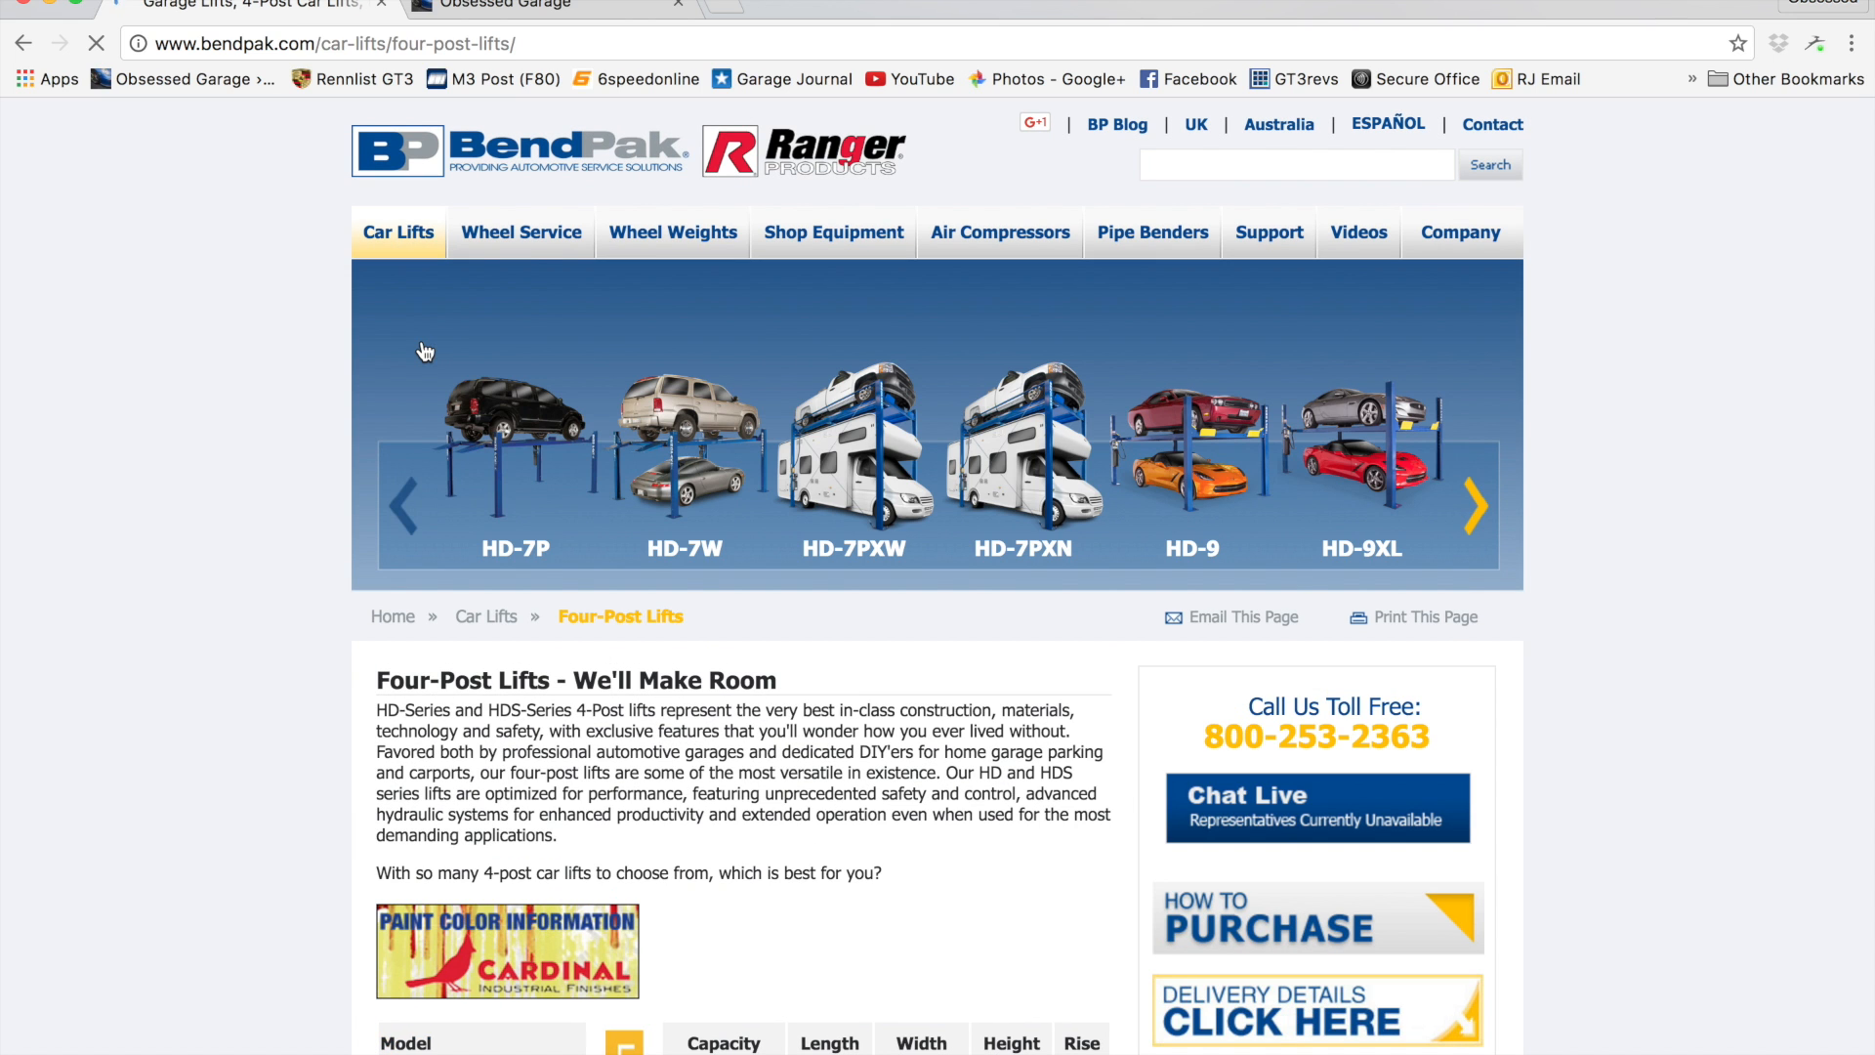
scroll(964, 576, down, 8)
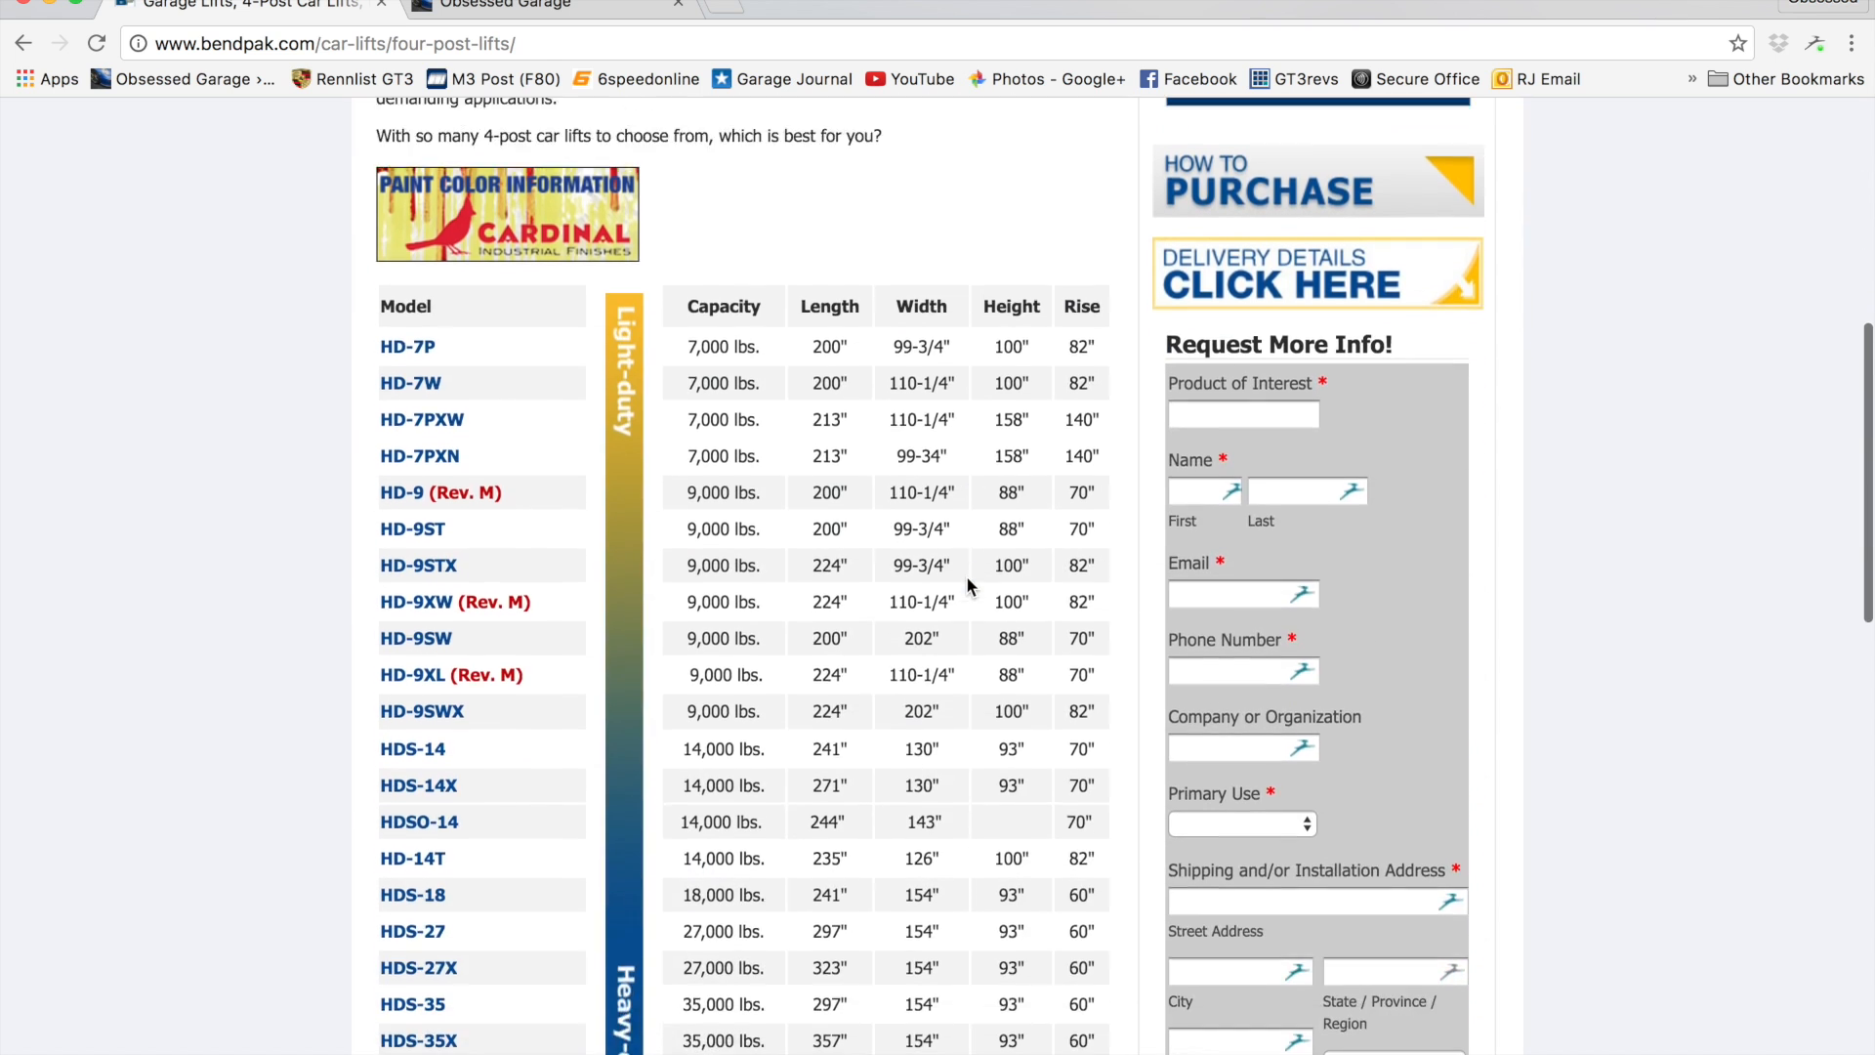
scroll(966, 577, up, 8)
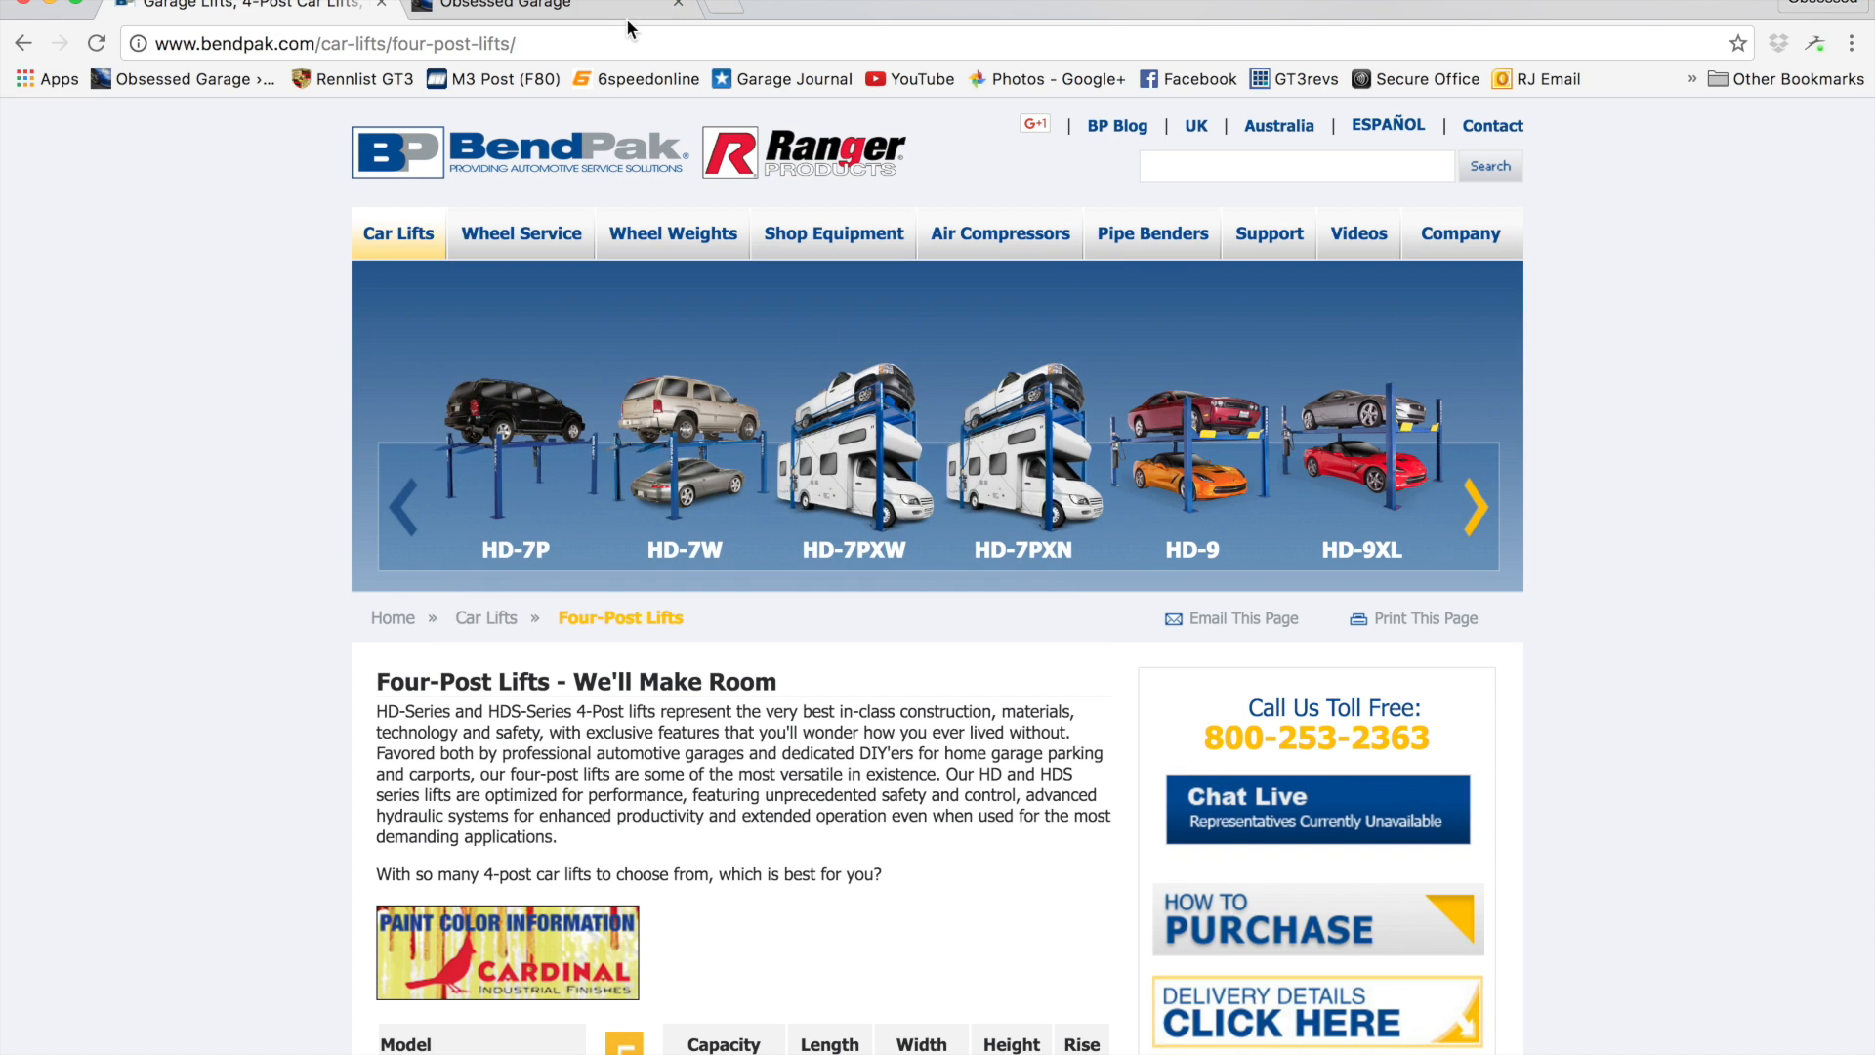
Step: Search Google for "liftmaster 8500" from the Obsessed Garage browser tab
click(507, 4)
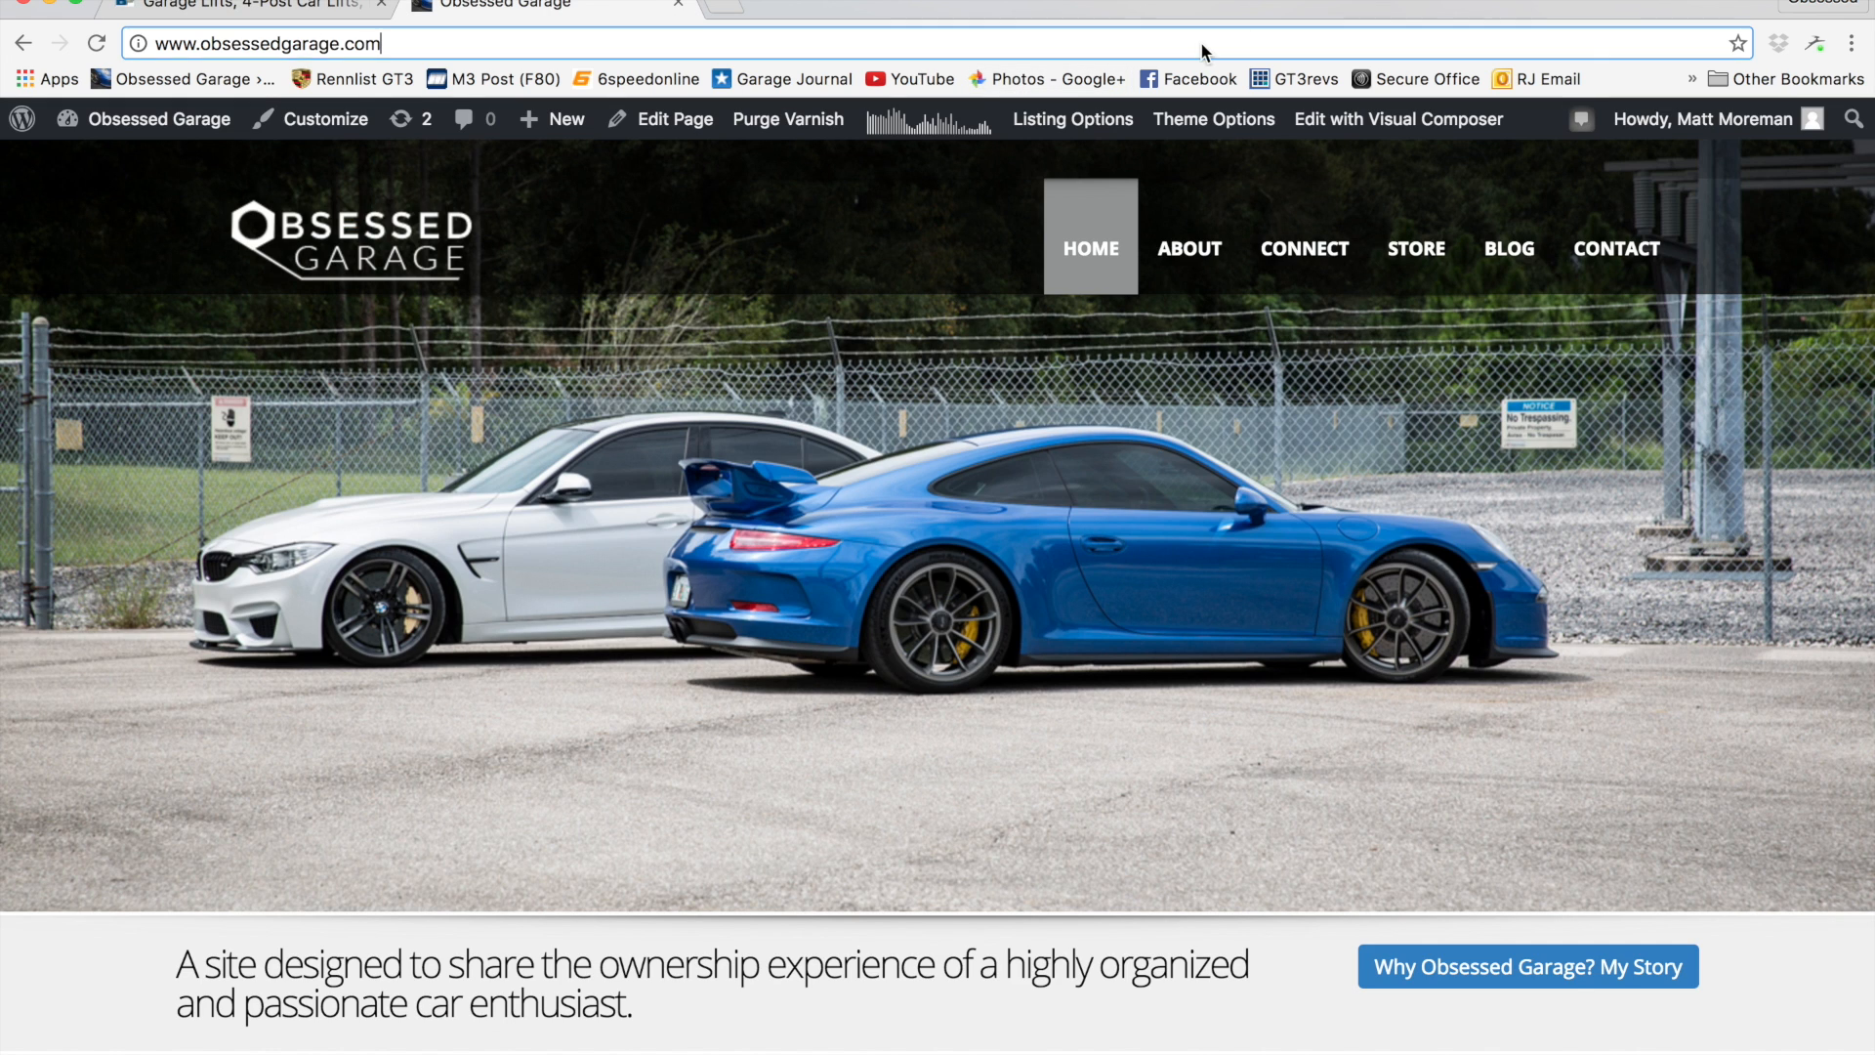
click(1202, 44)
text(liftmast)
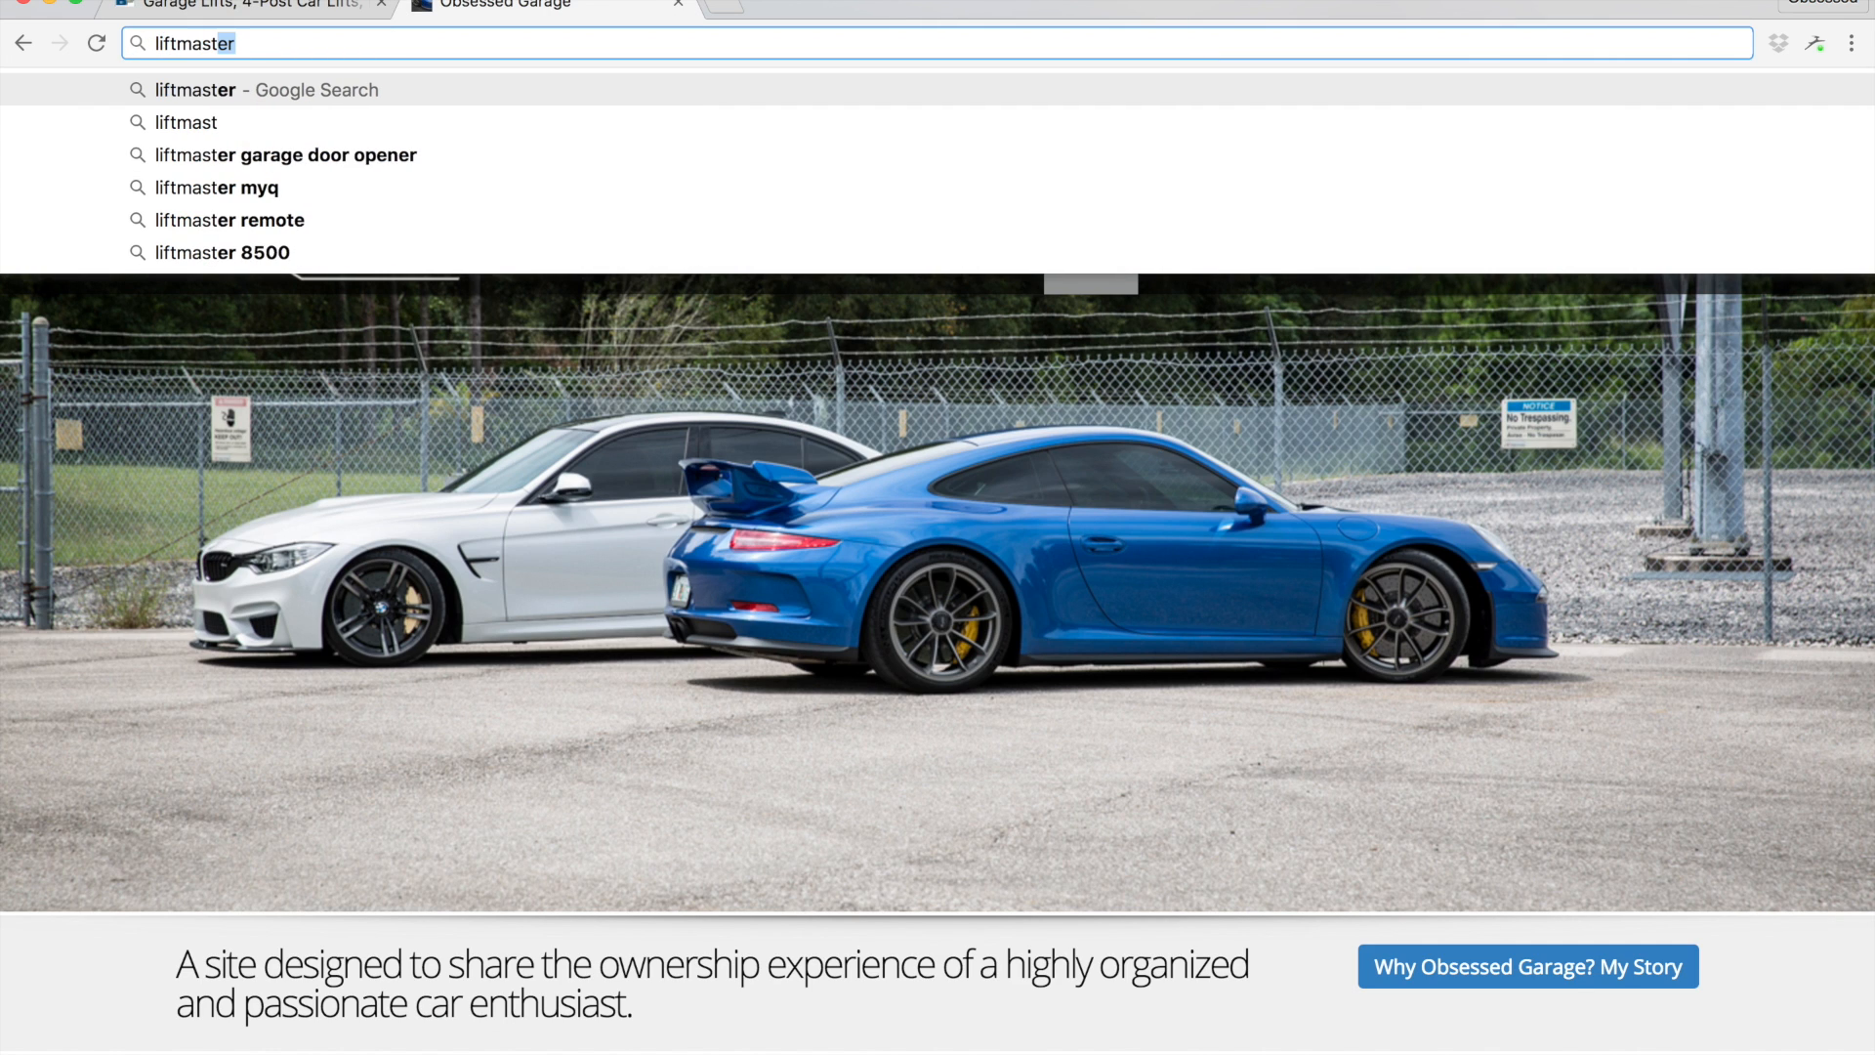
text(er 850)
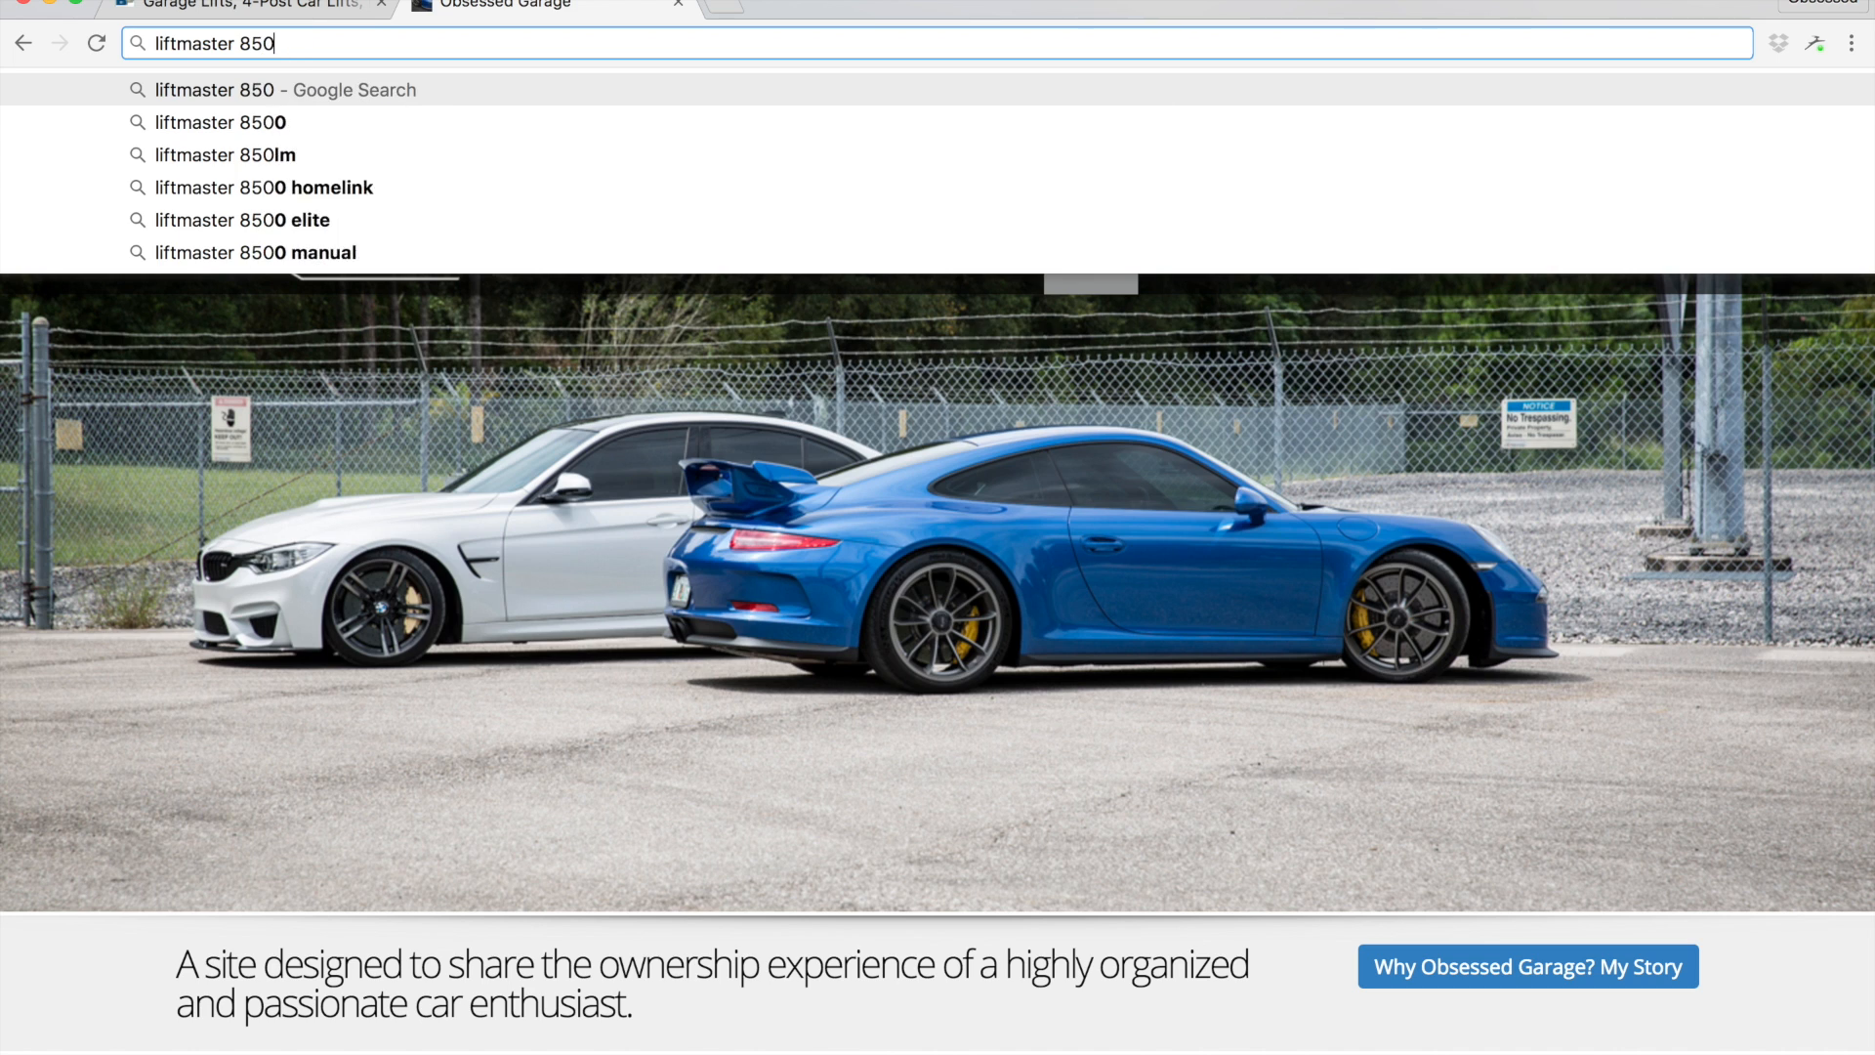
text(0)
key(Return)
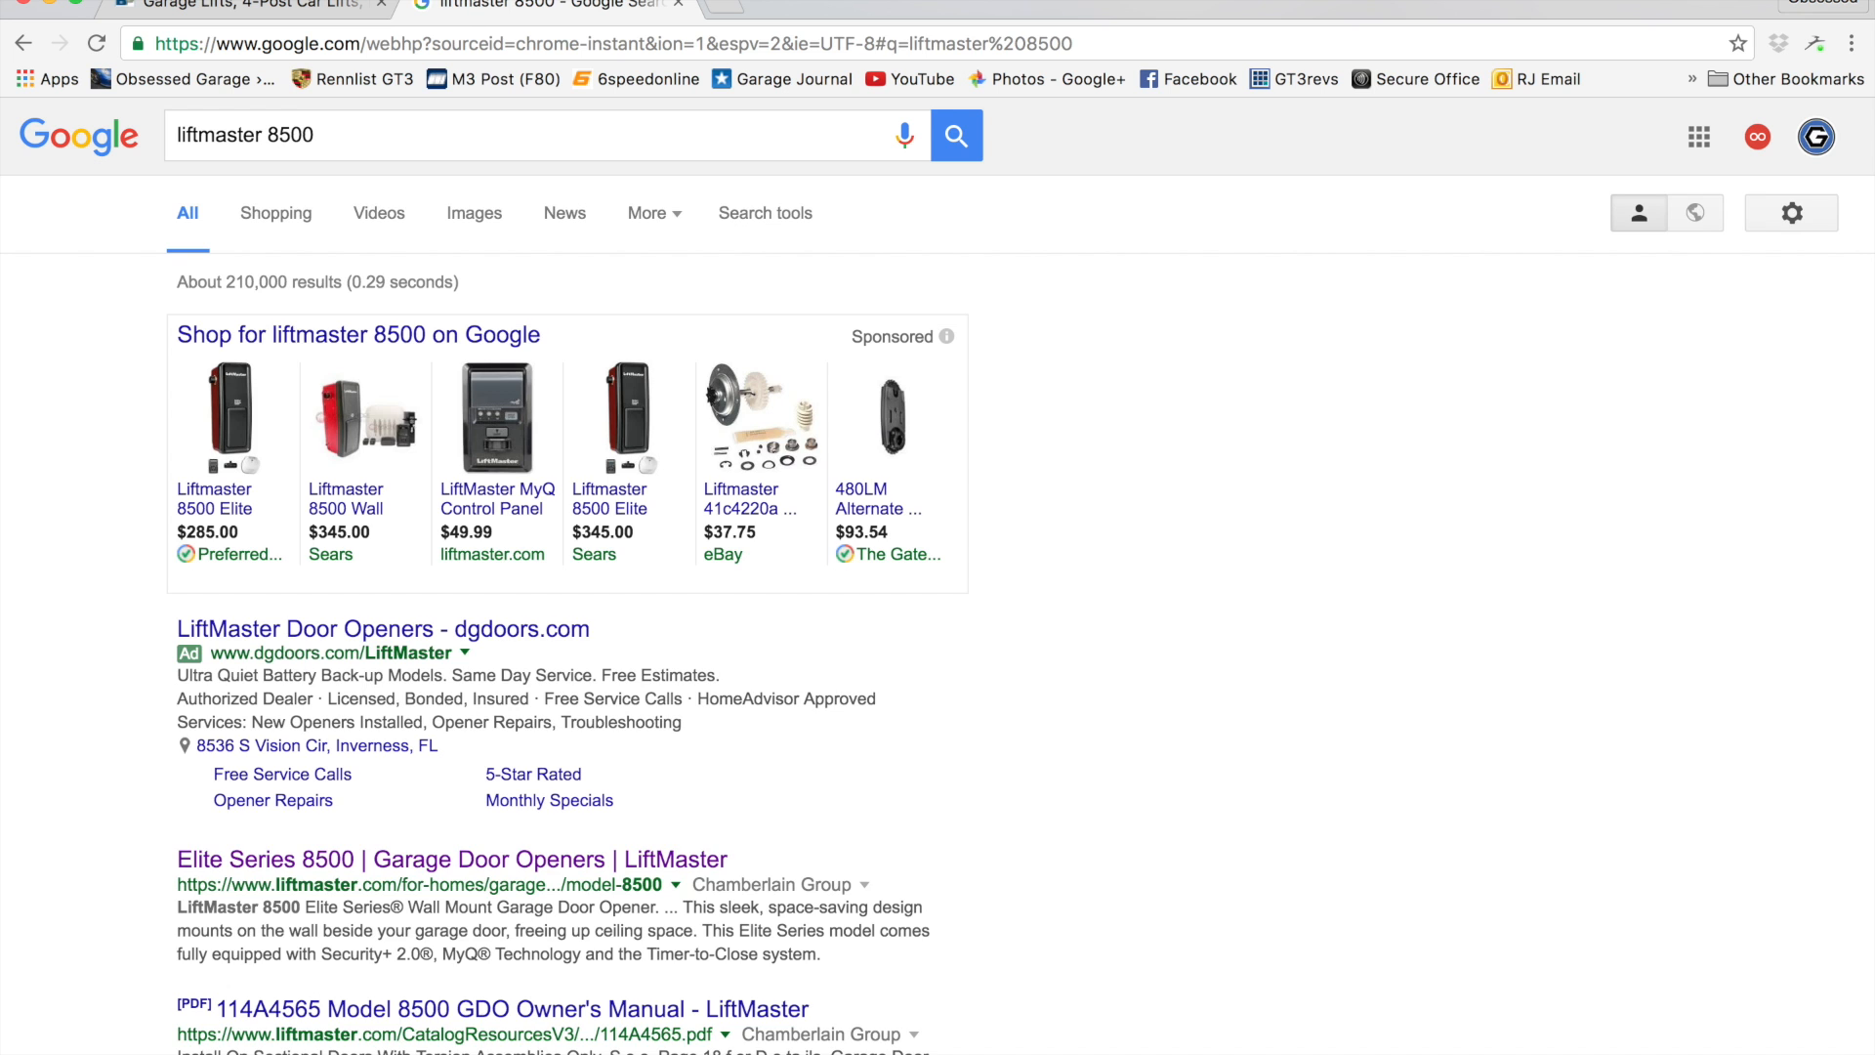
Step: View the Preferred Doors listing for the Liftmaster 8500 Elite and return to the Google results
click(230, 420)
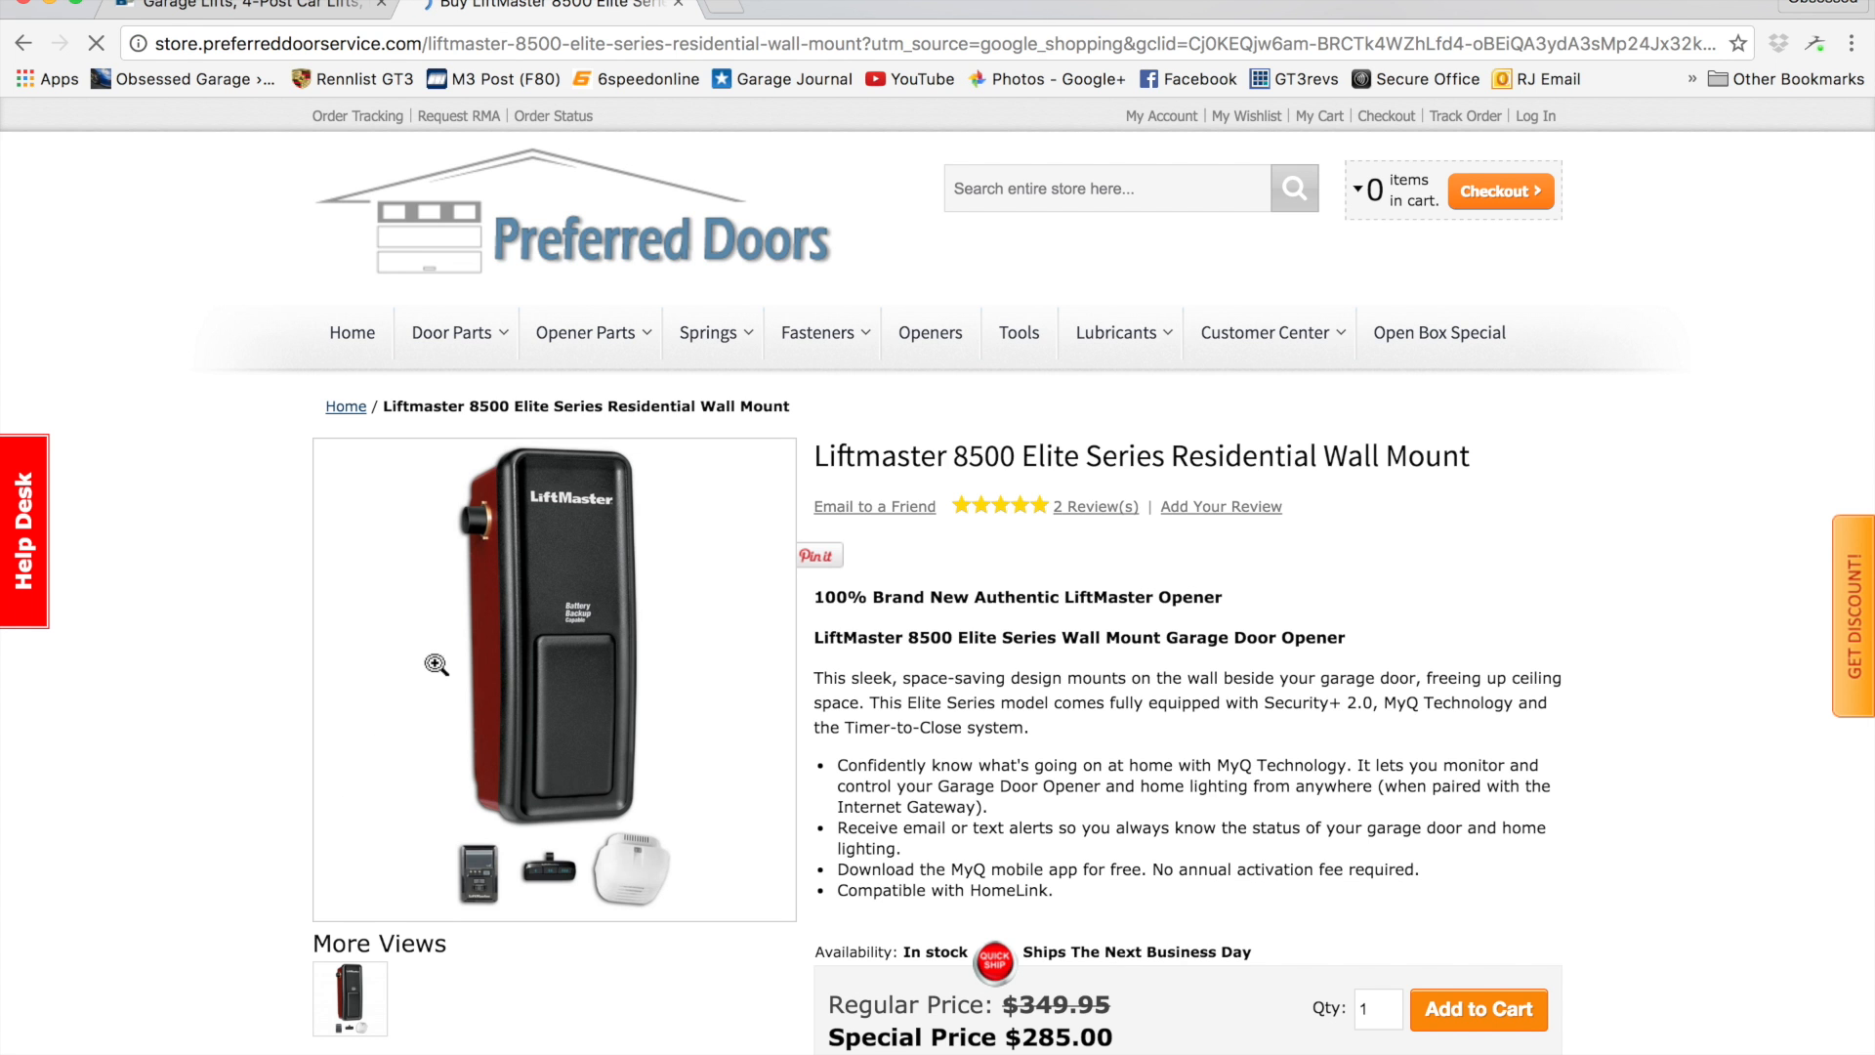
key(super+Left)
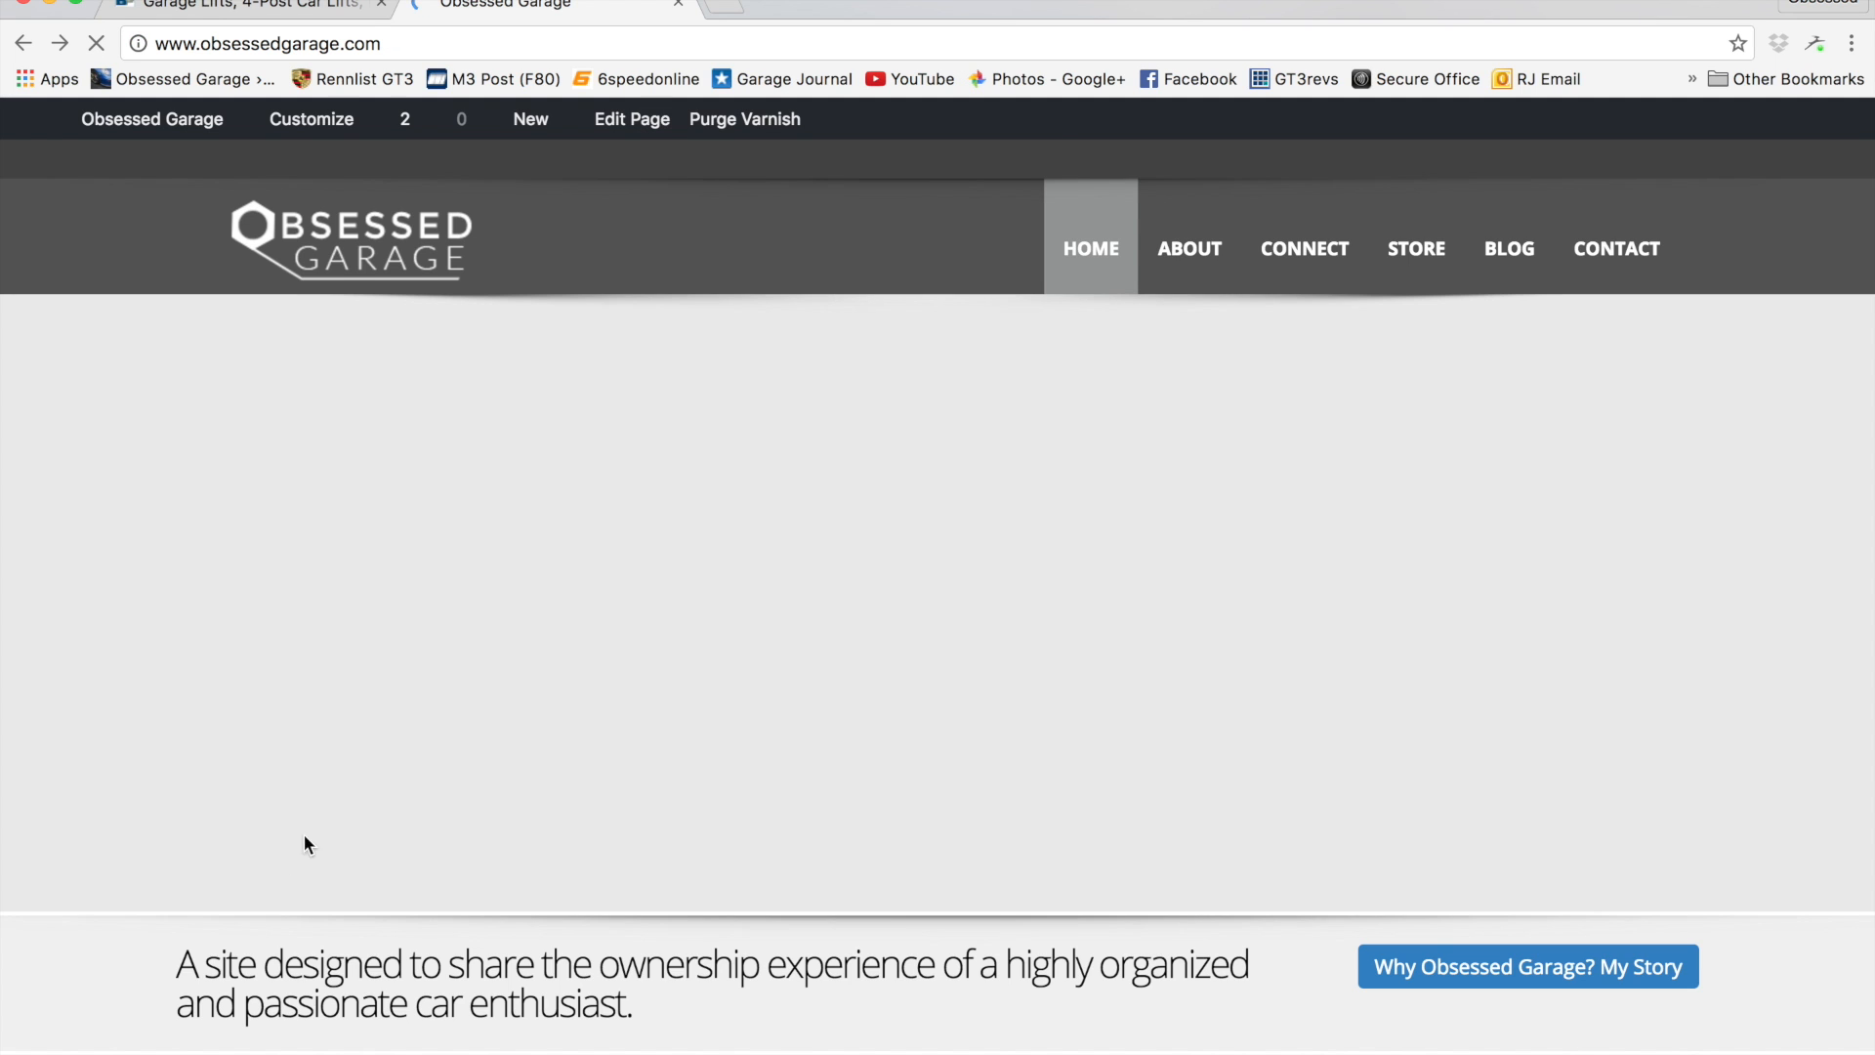
key(super+l)
key(super+bracketright)
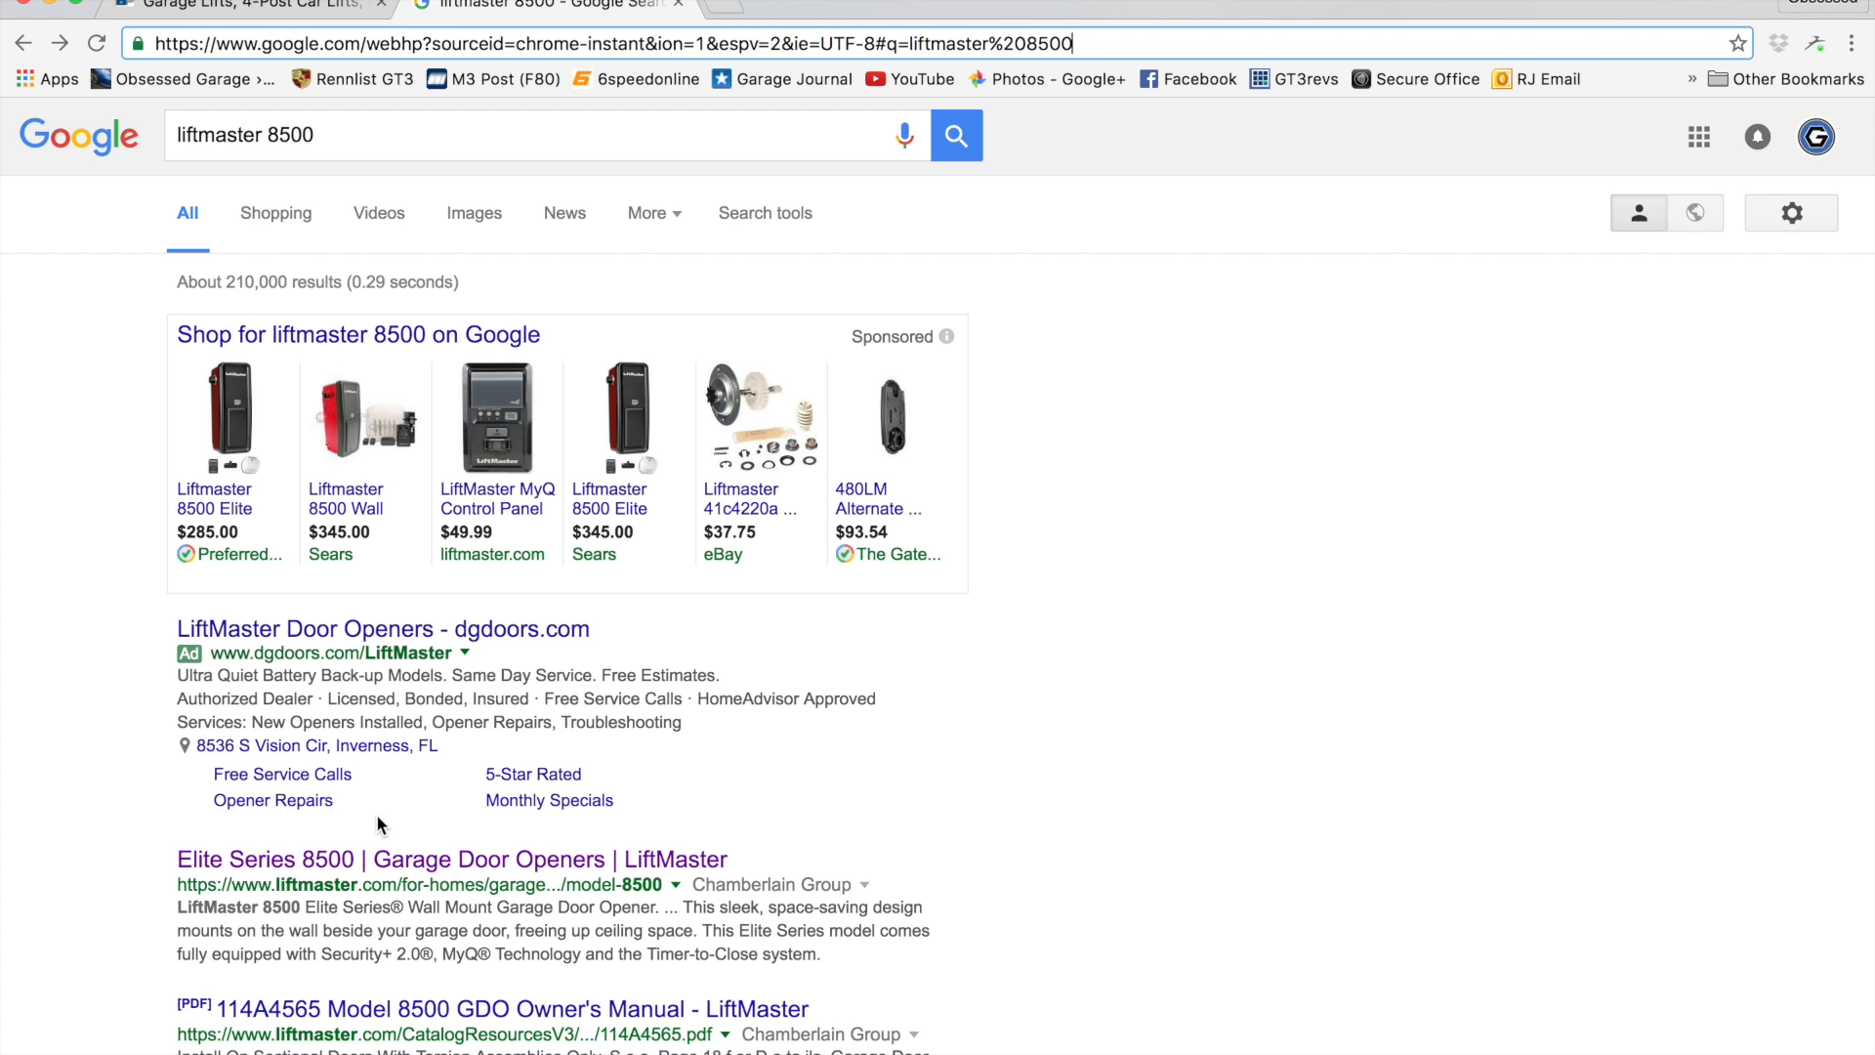
Step: Open LiftMaster's own Elite Series 8500 product page and examine its description, features and included accessories
click(353, 868)
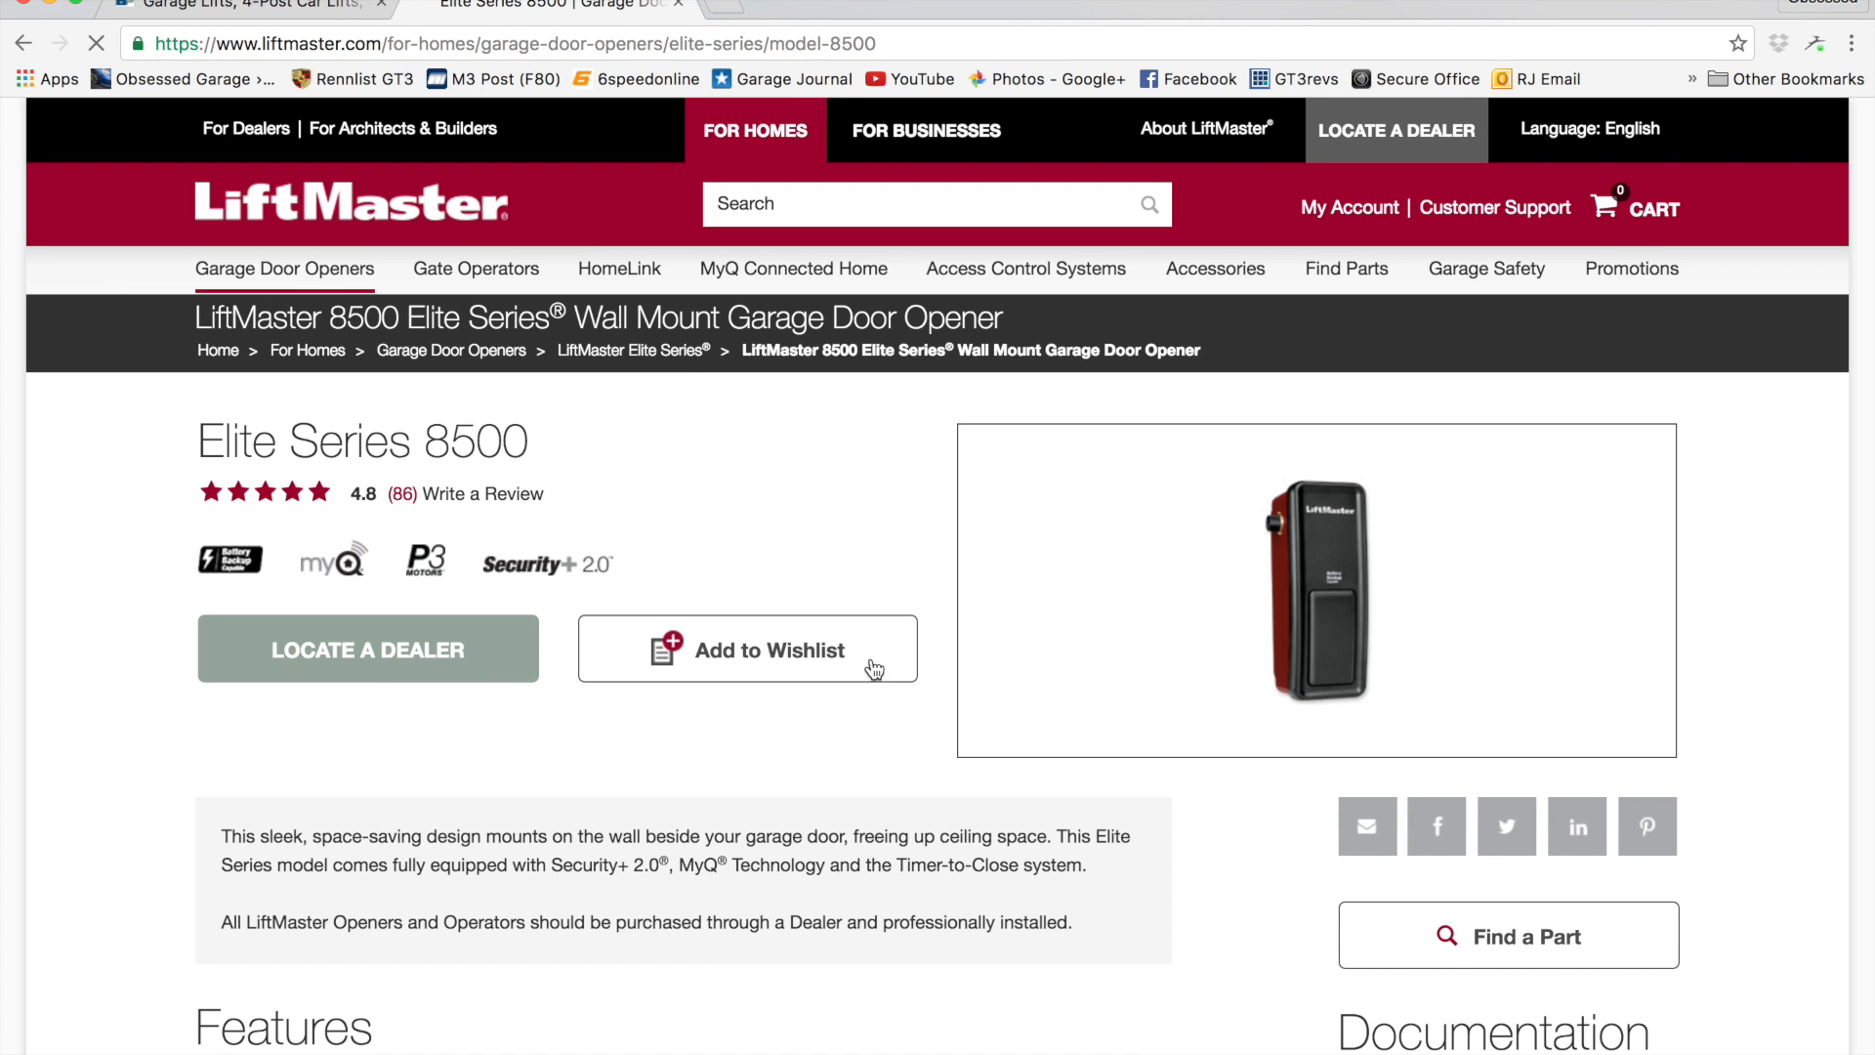
scroll(879, 659, down, 15)
scroll(891, 648, down, 10)
scroll(891, 648, up, 20)
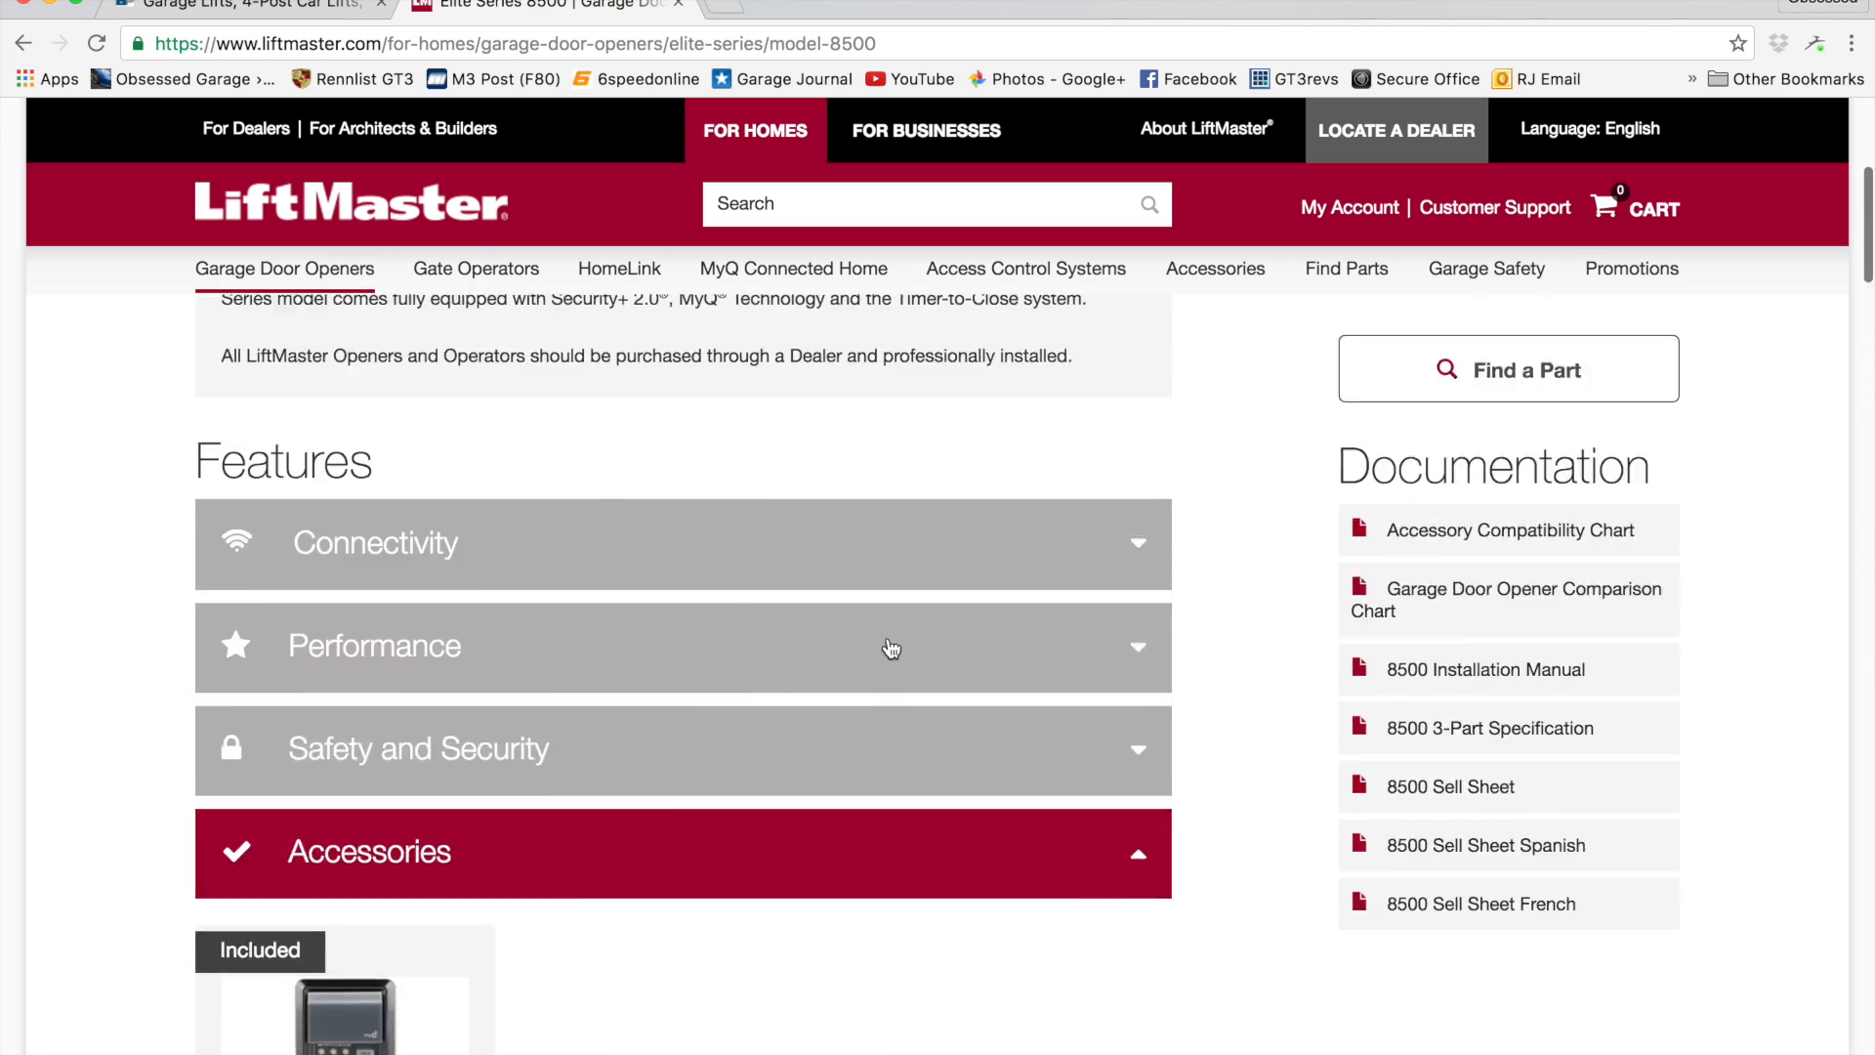
scroll(891, 649, up, 6)
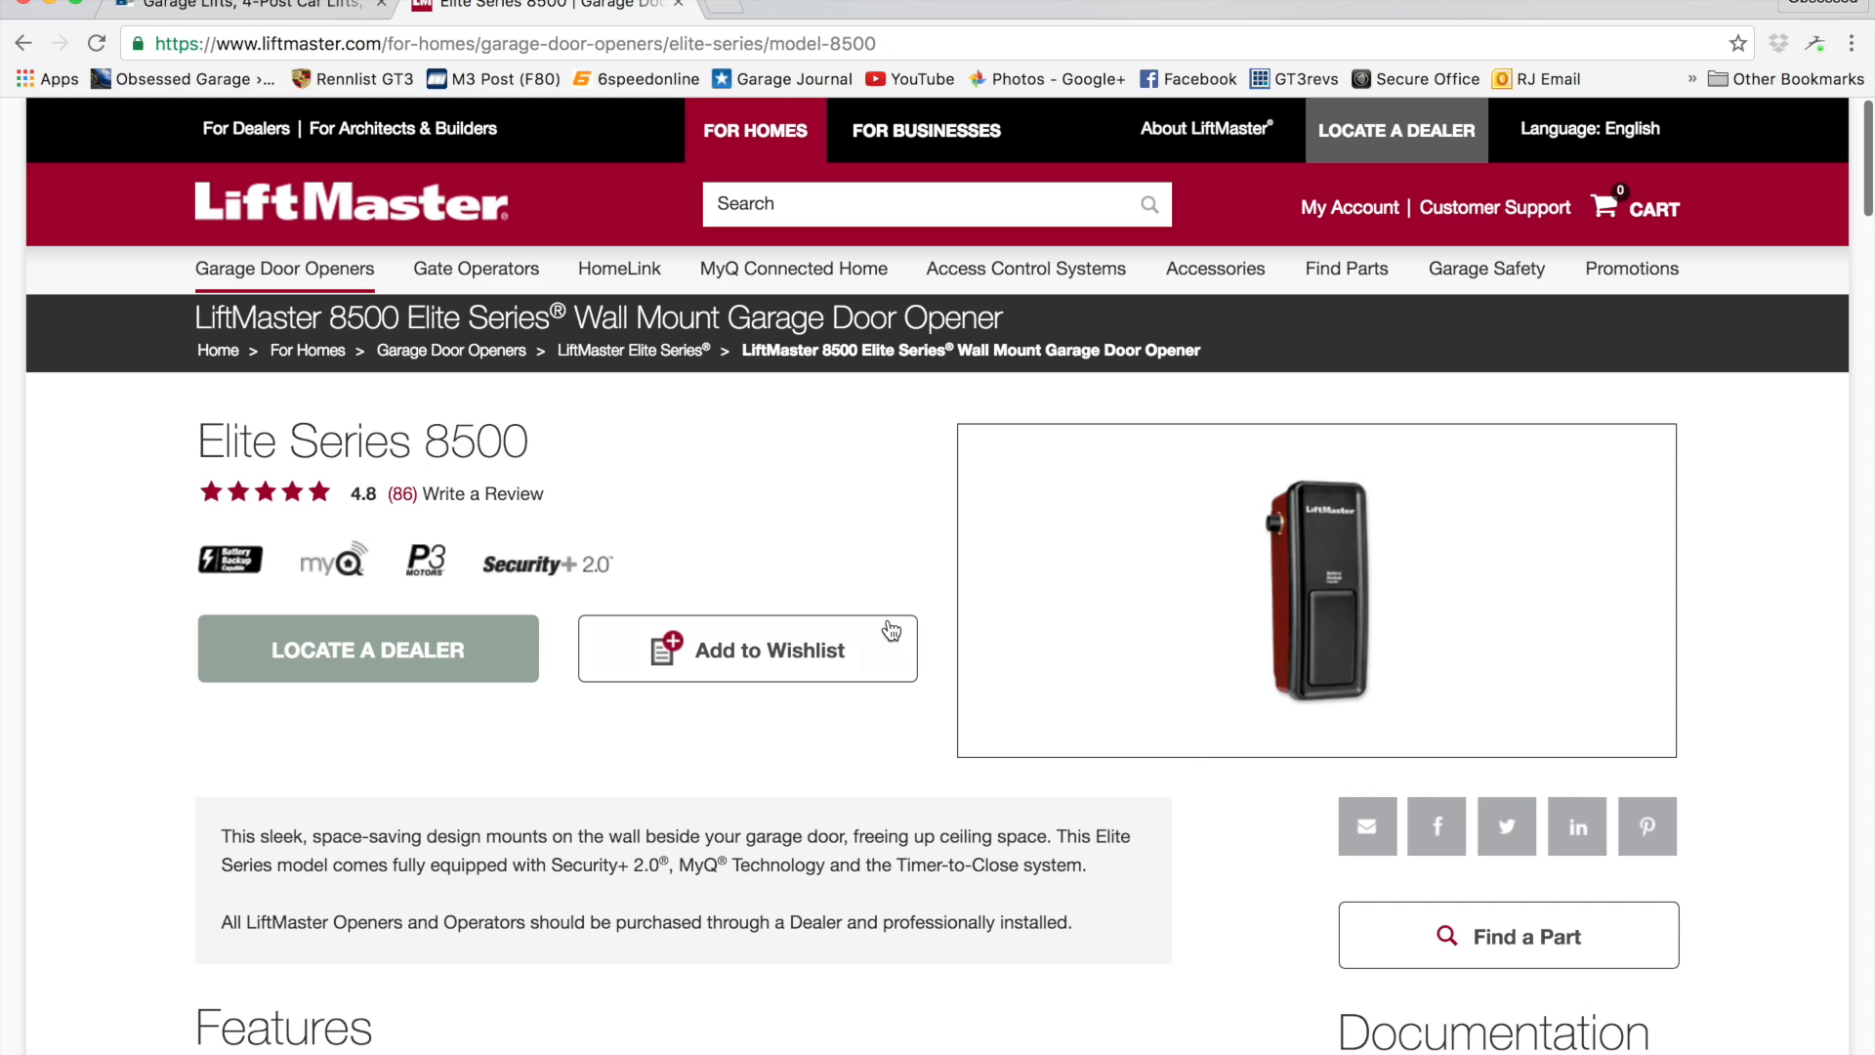
scroll(891, 630, down, 5)
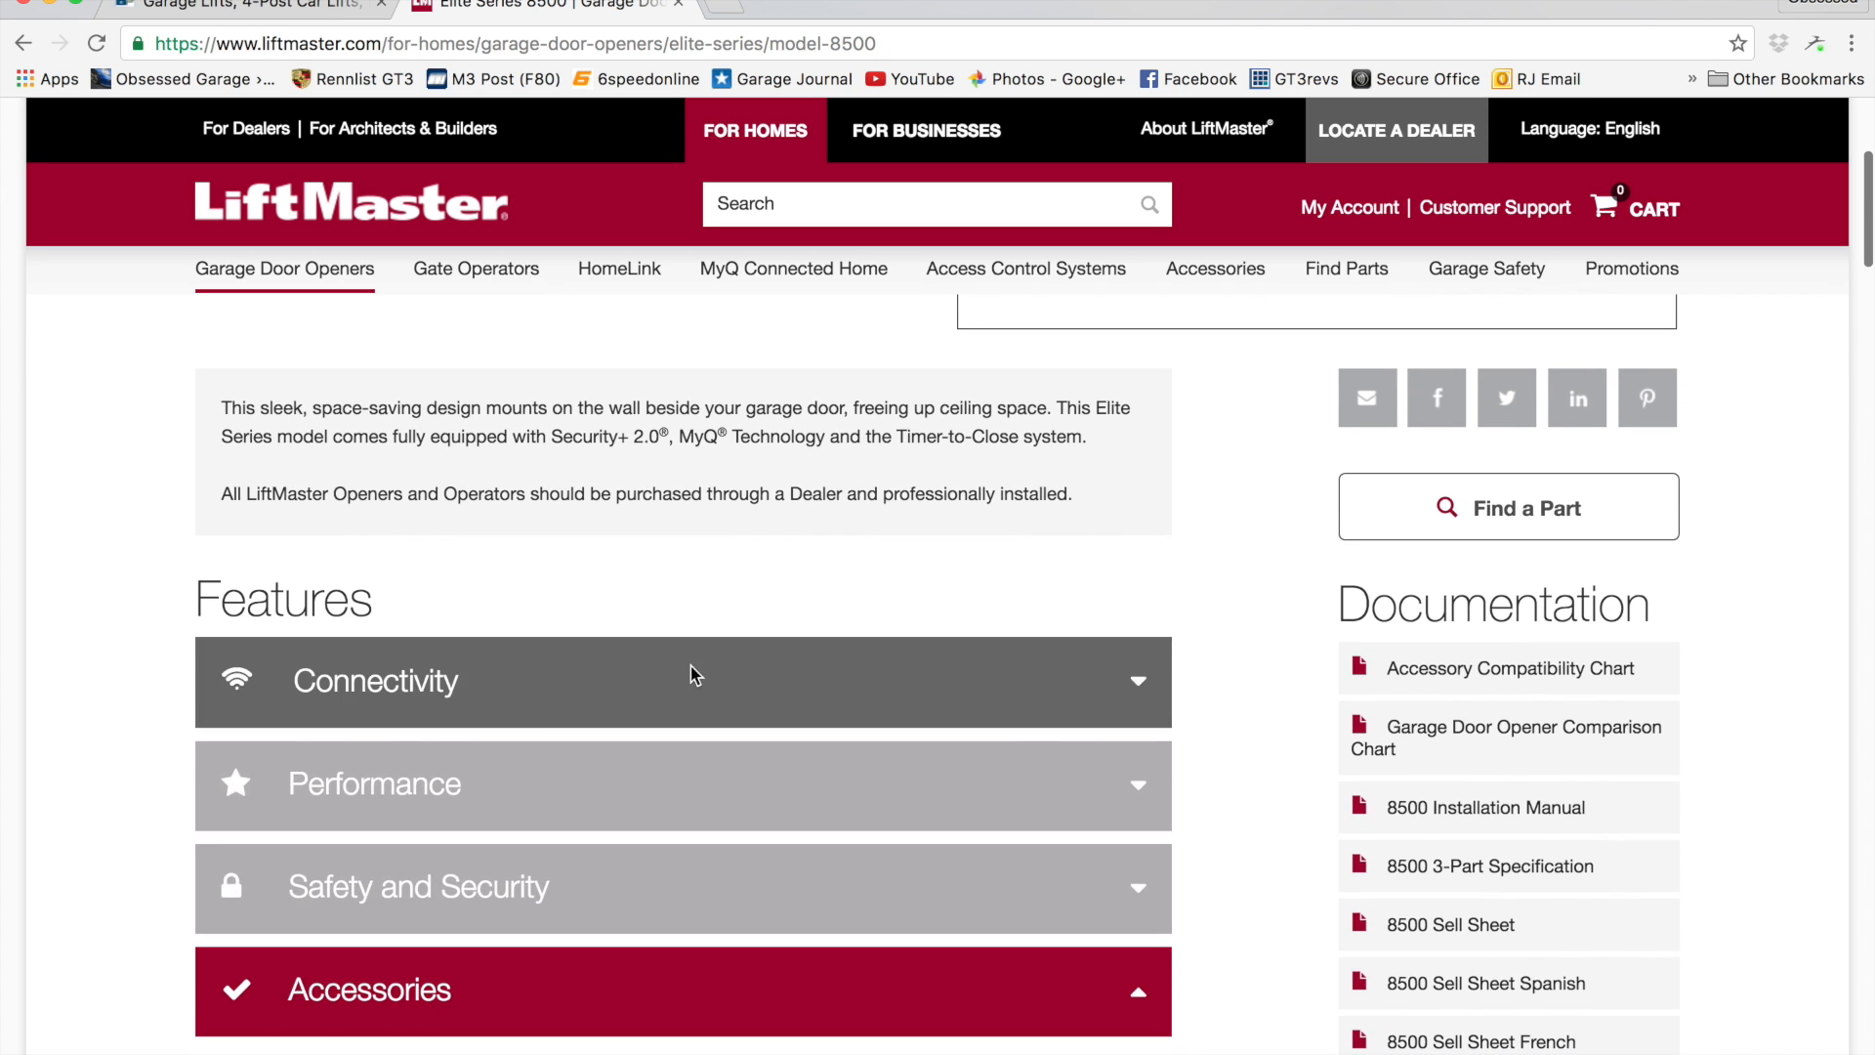
scroll(507, 864, down, 20)
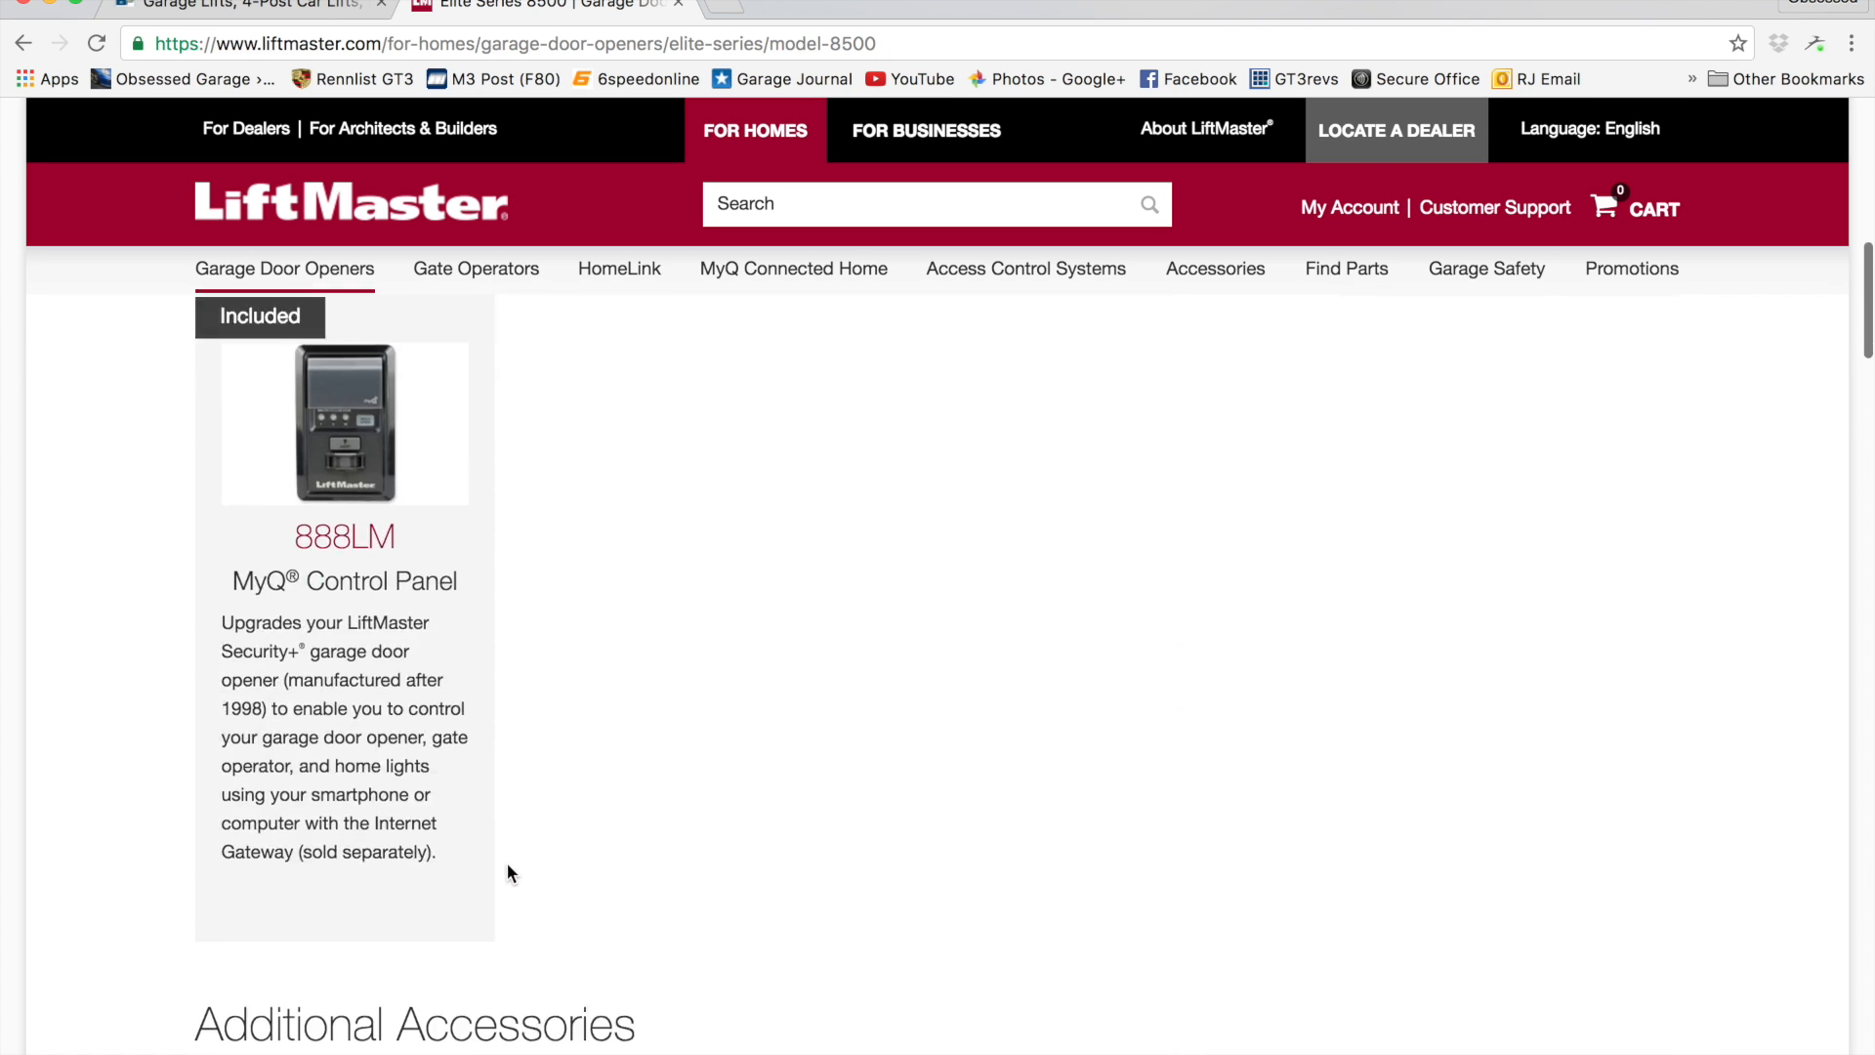
Step: Examine the accessories and customer reviews on the Elite Series 8500 product page
scroll(507, 865, down, 20)
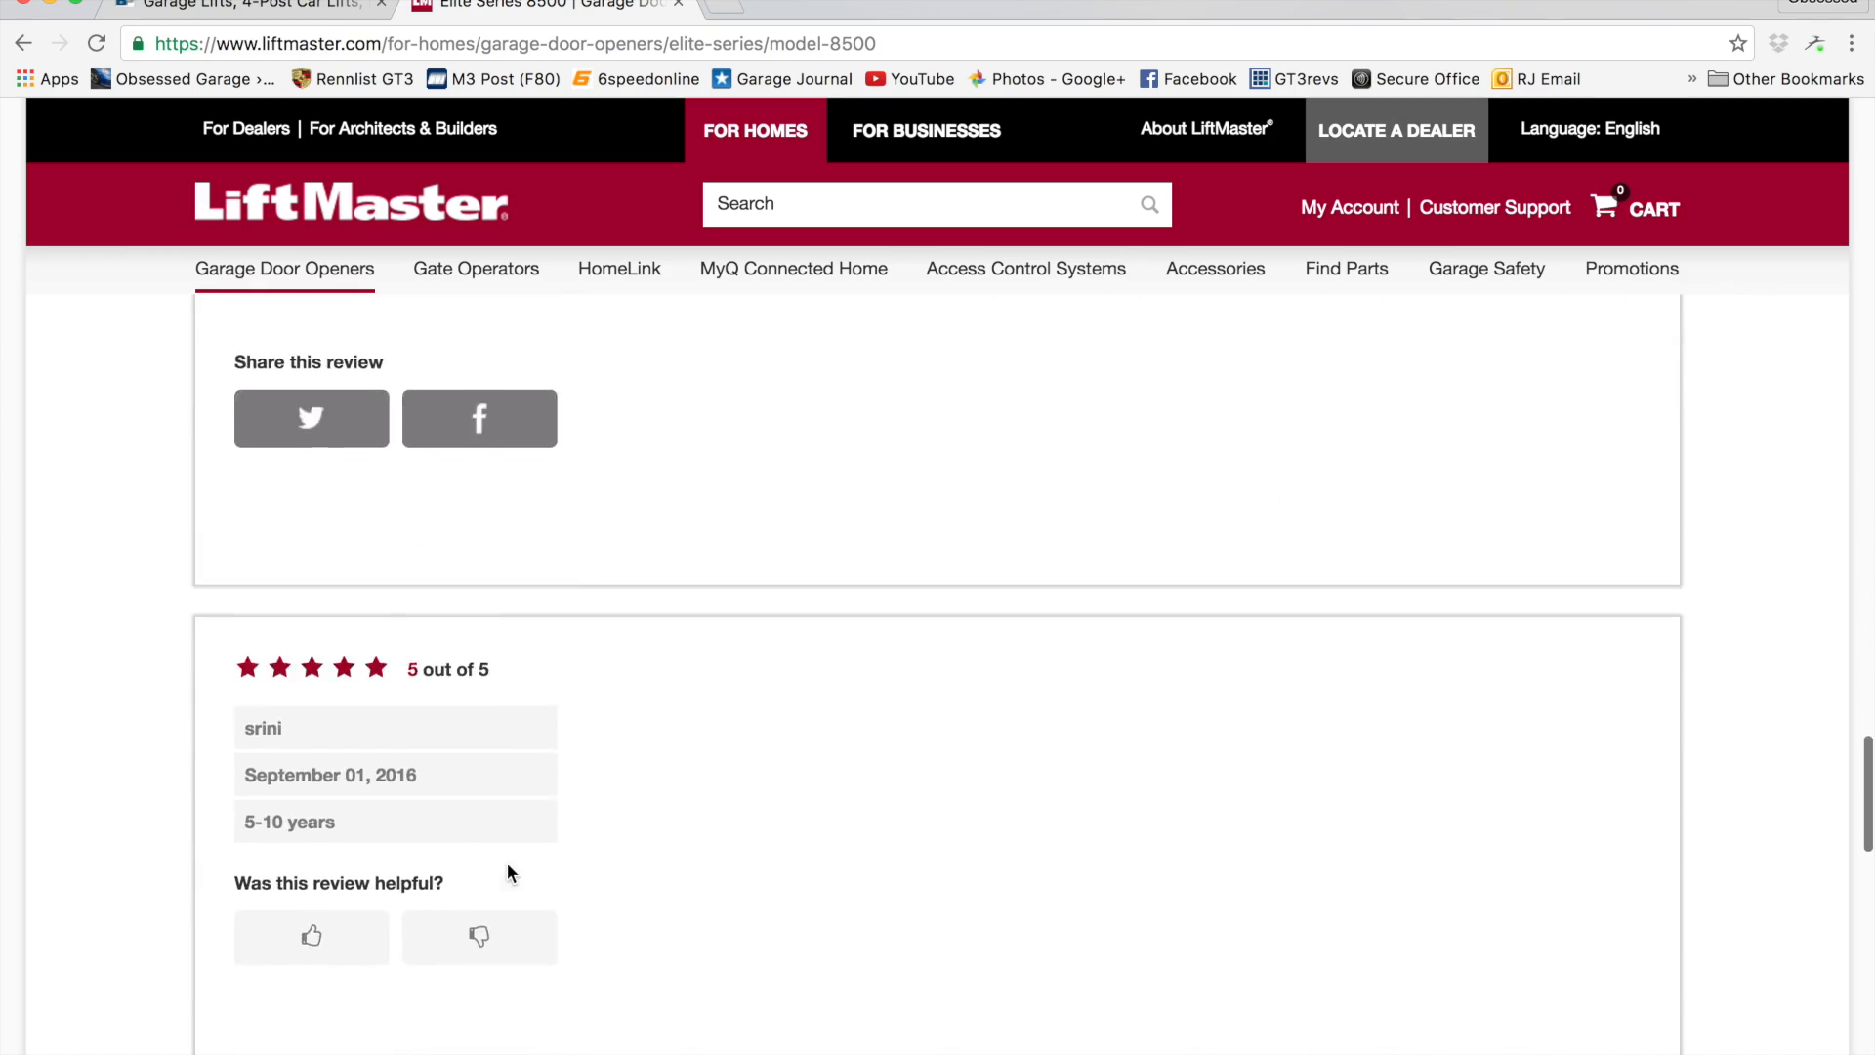
scroll(506, 861, down, 3)
scroll(505, 862, up, 20)
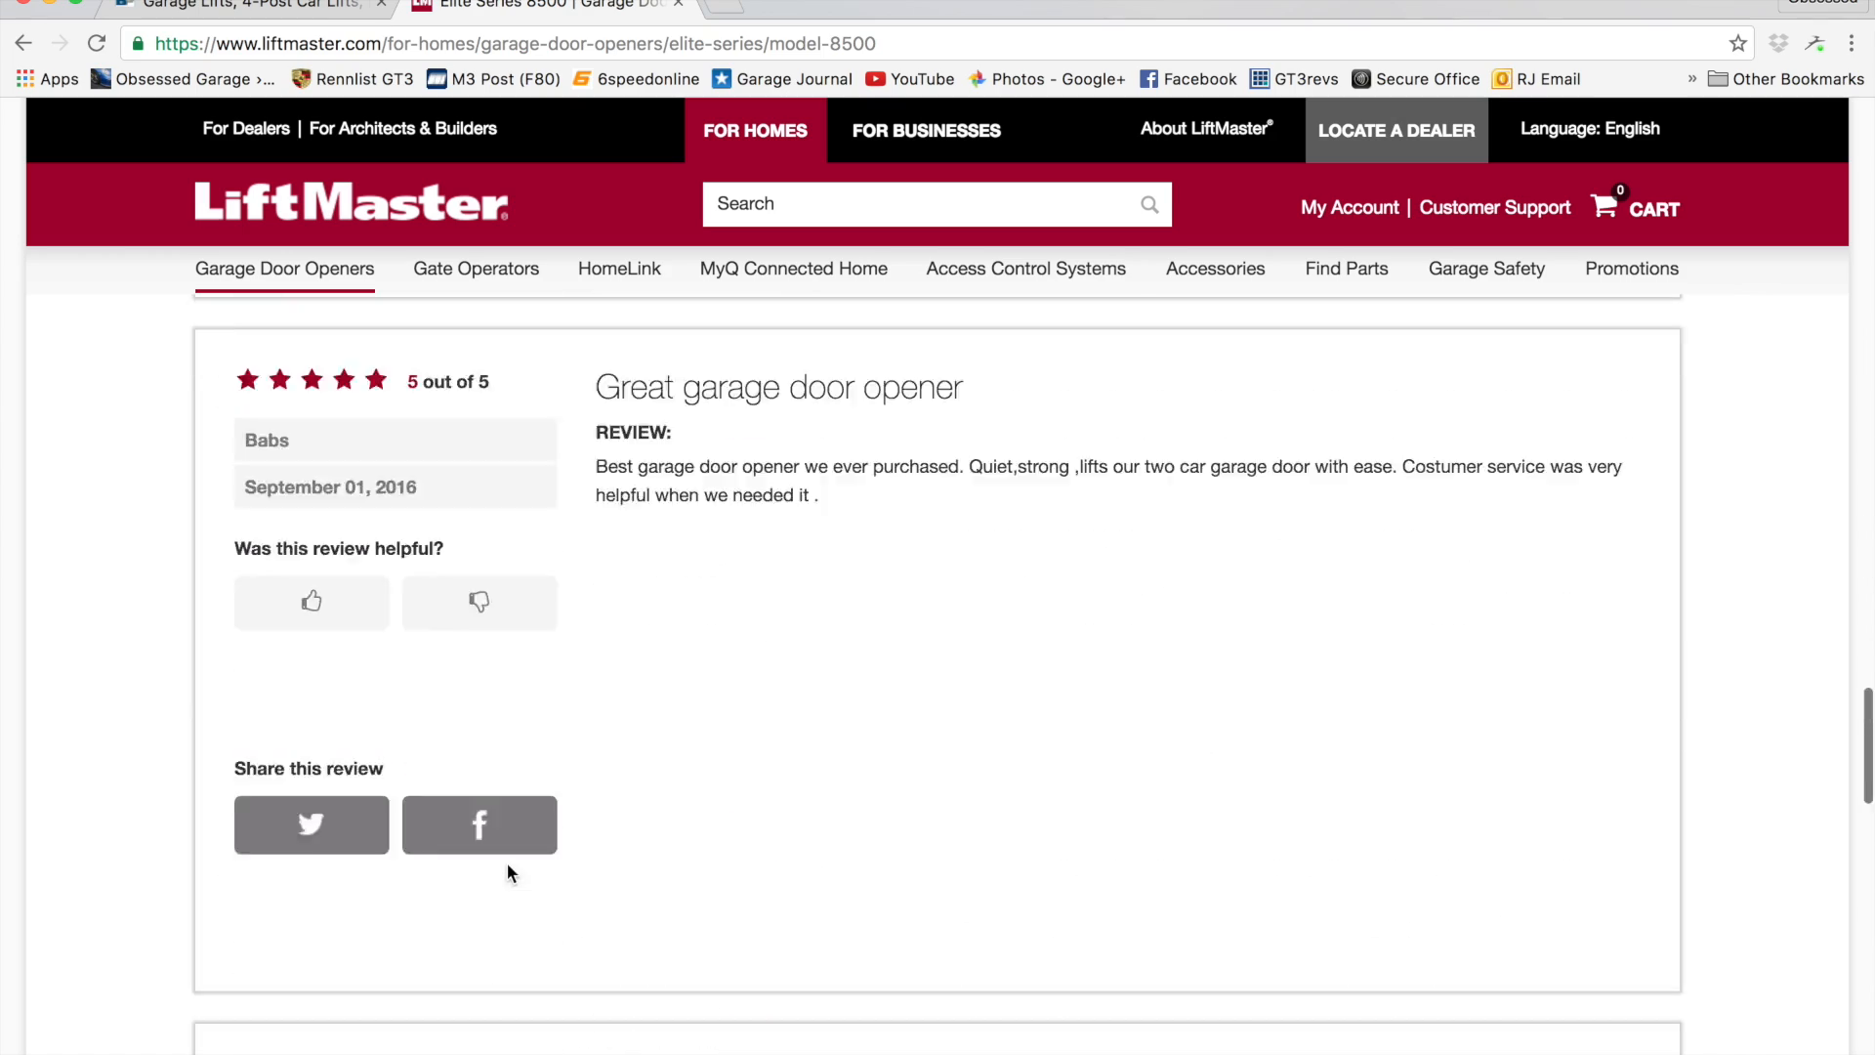
scroll(507, 863, up, 7)
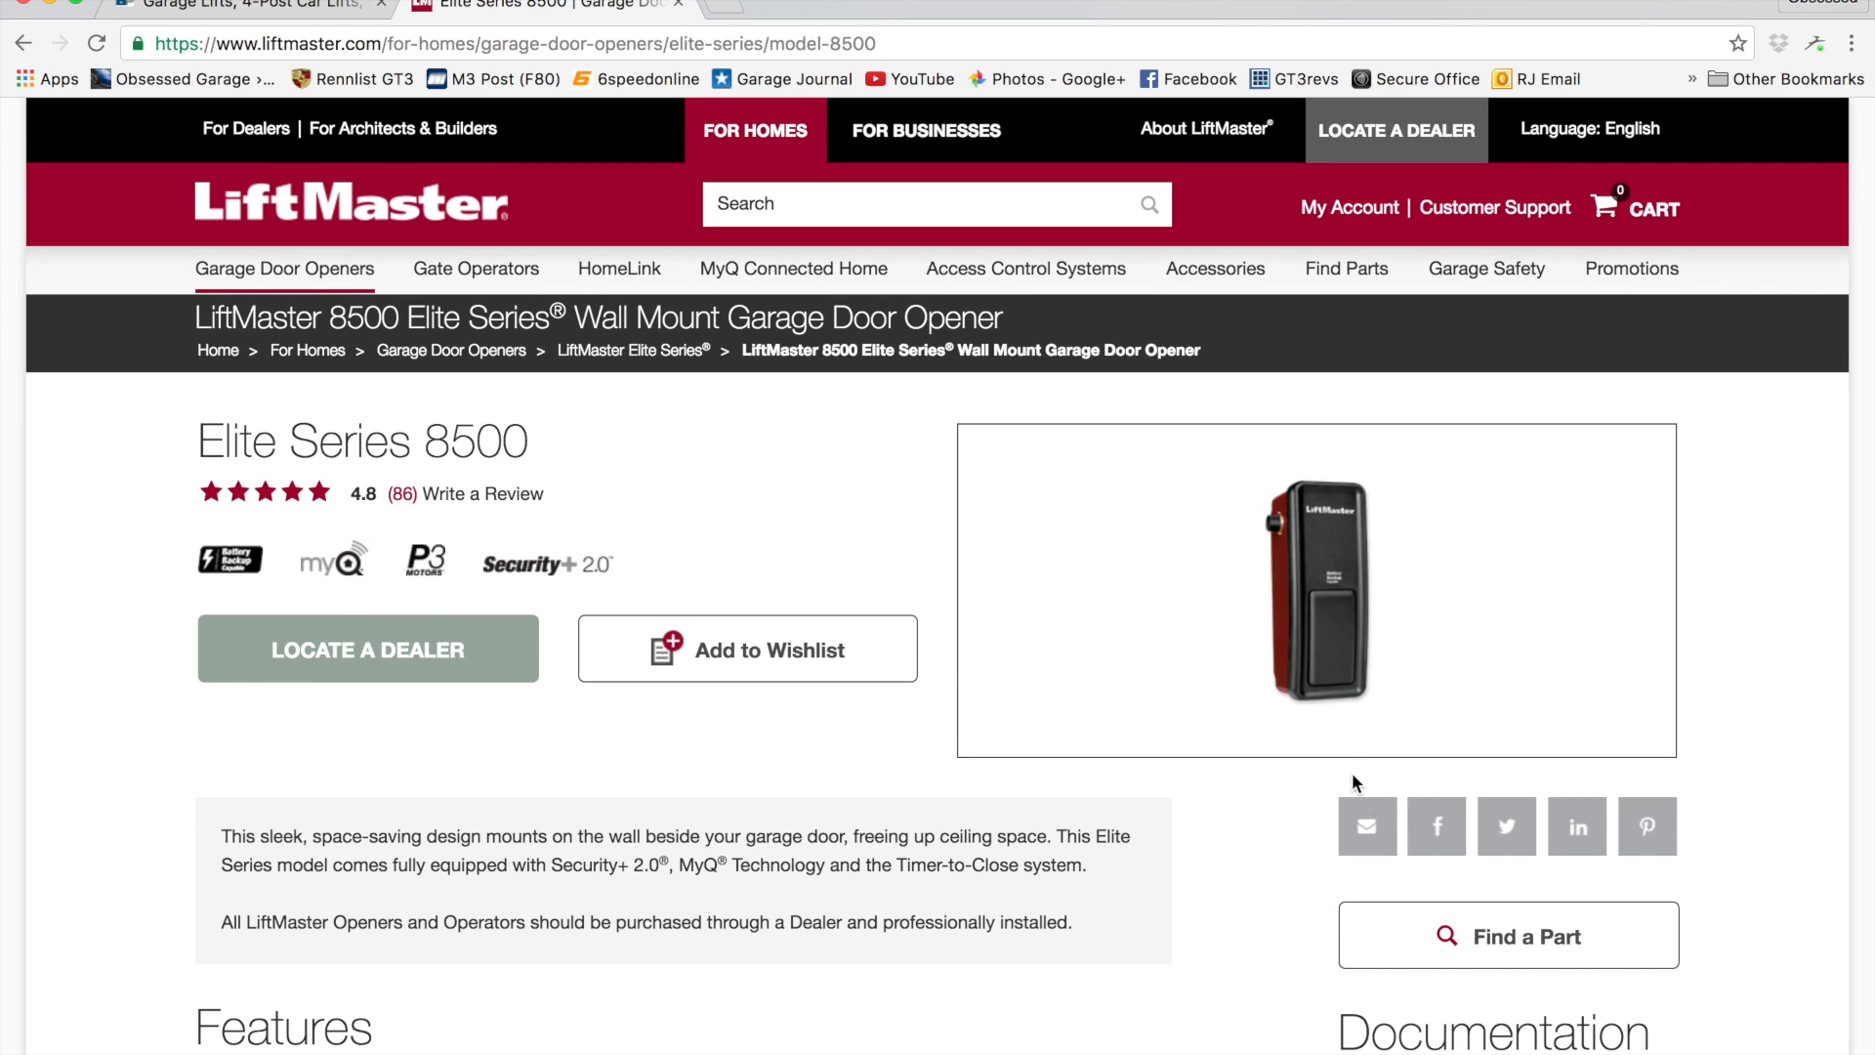
click(1425, 839)
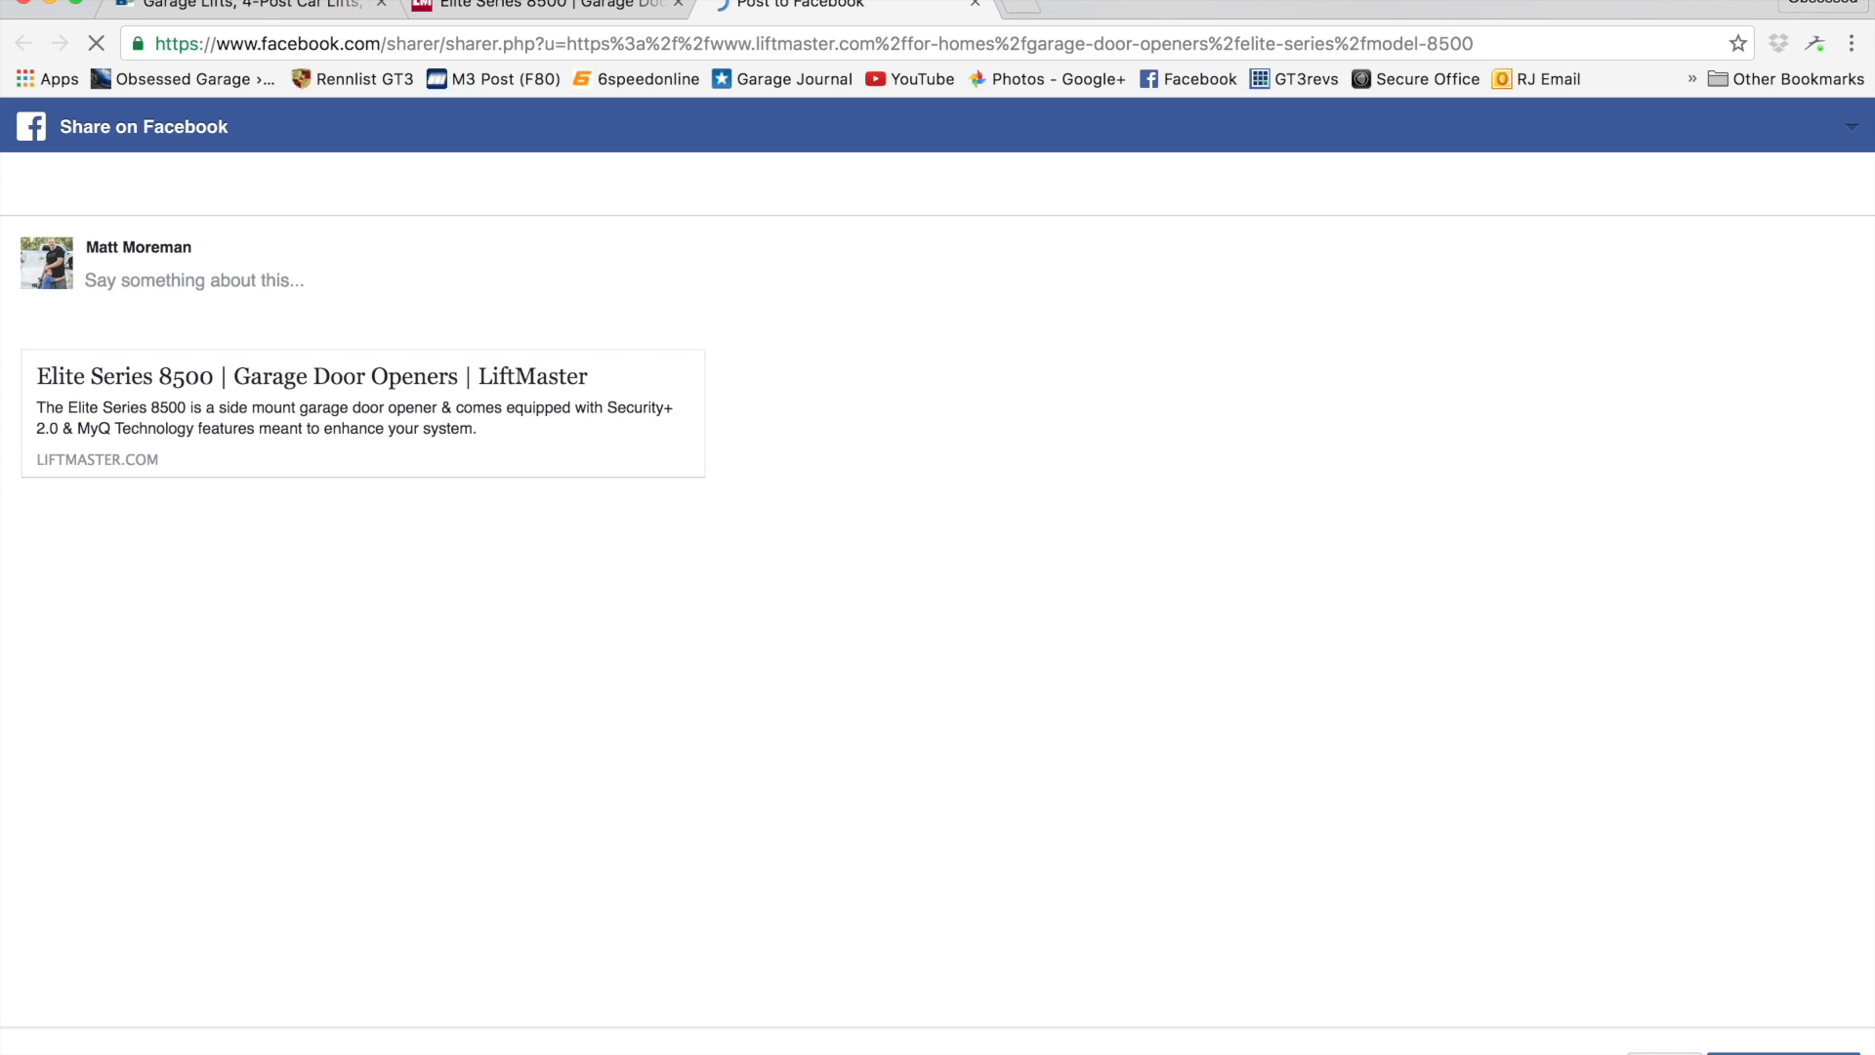
click(974, 5)
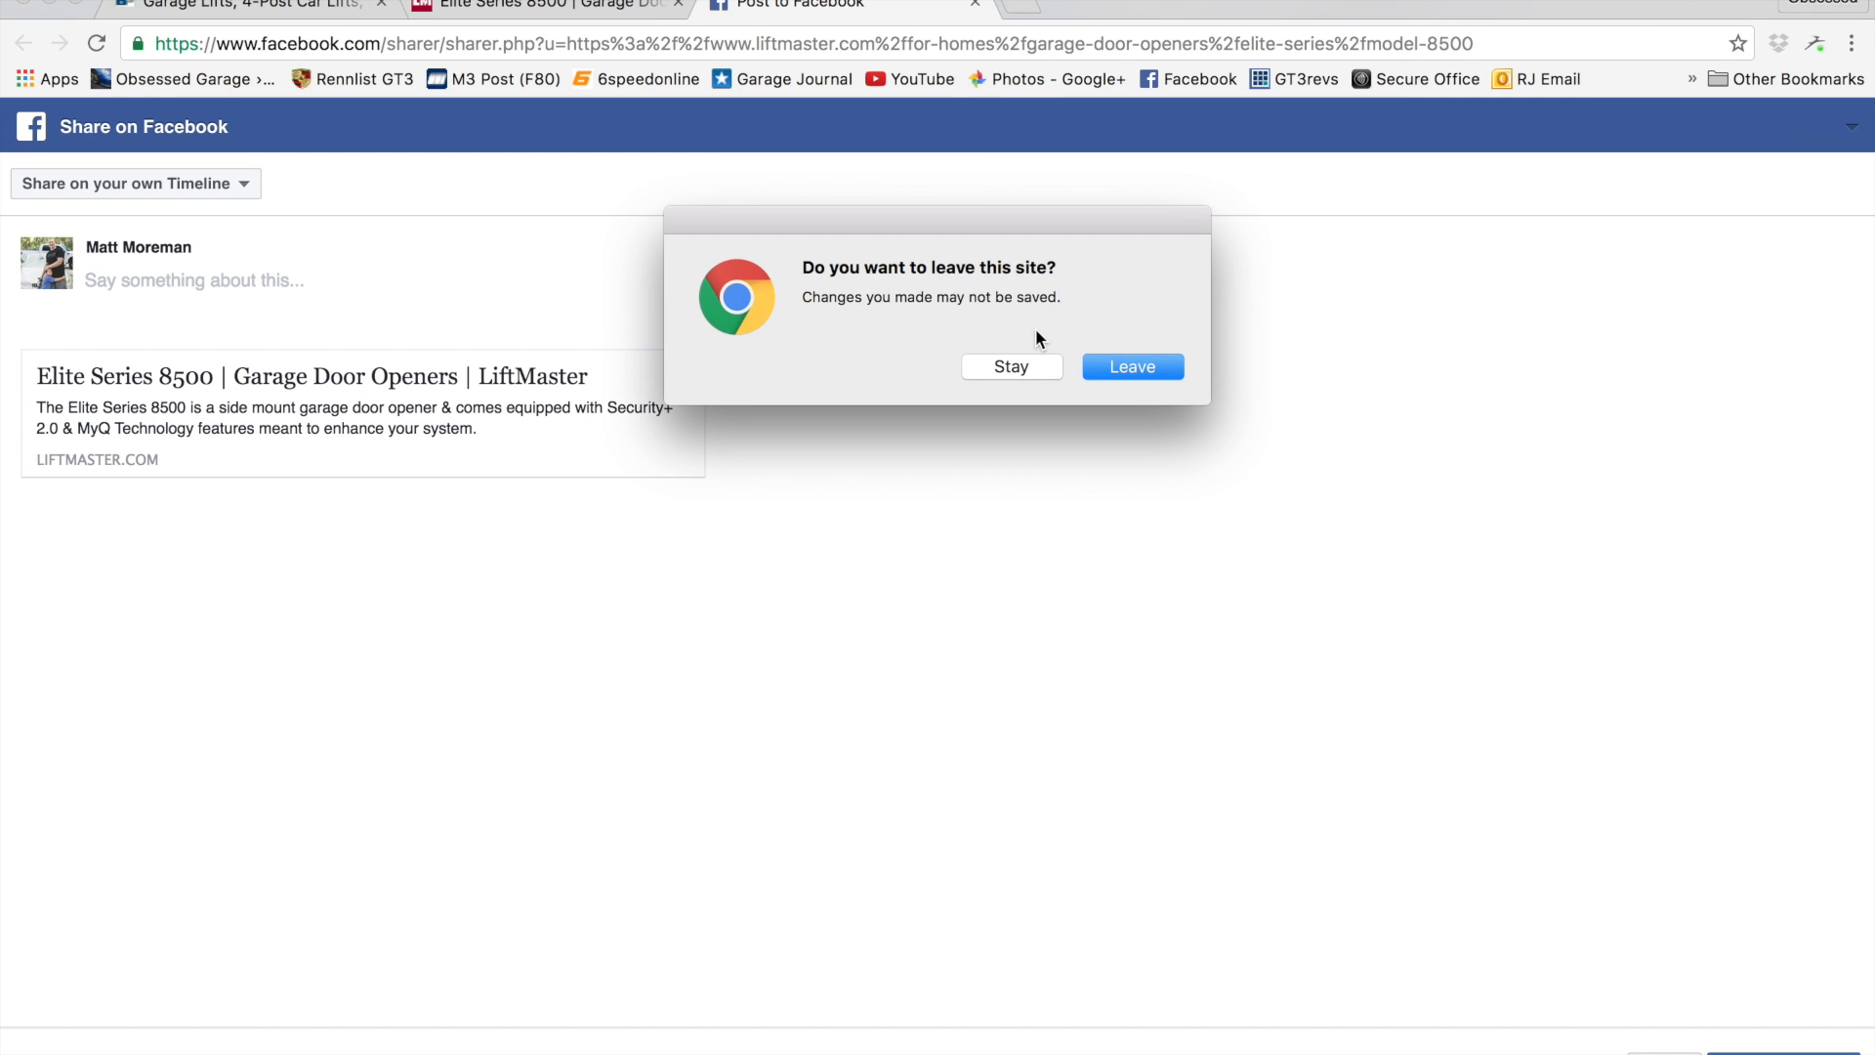
click(1117, 366)
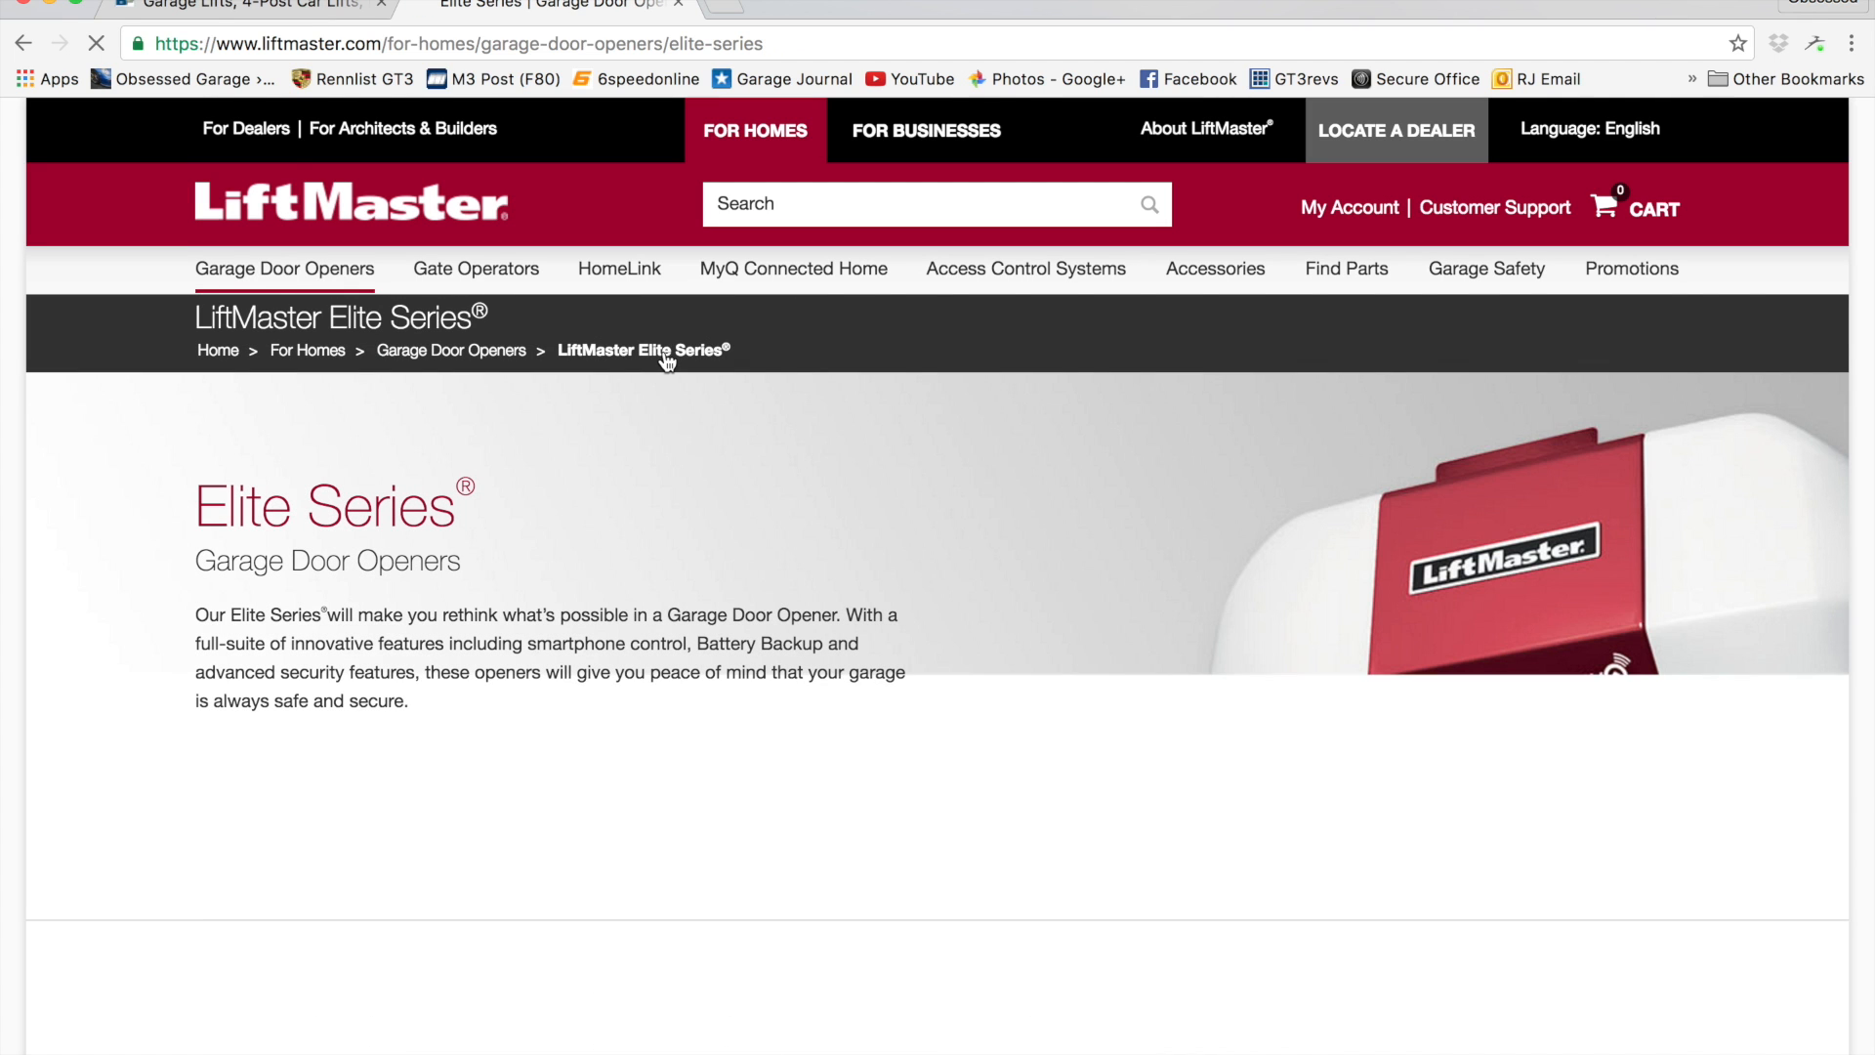
Step: View the openers listed in LiftMaster's Elite Series category, including the 8550W and the wall-mount 8500
scroll(1133, 734, down, 5)
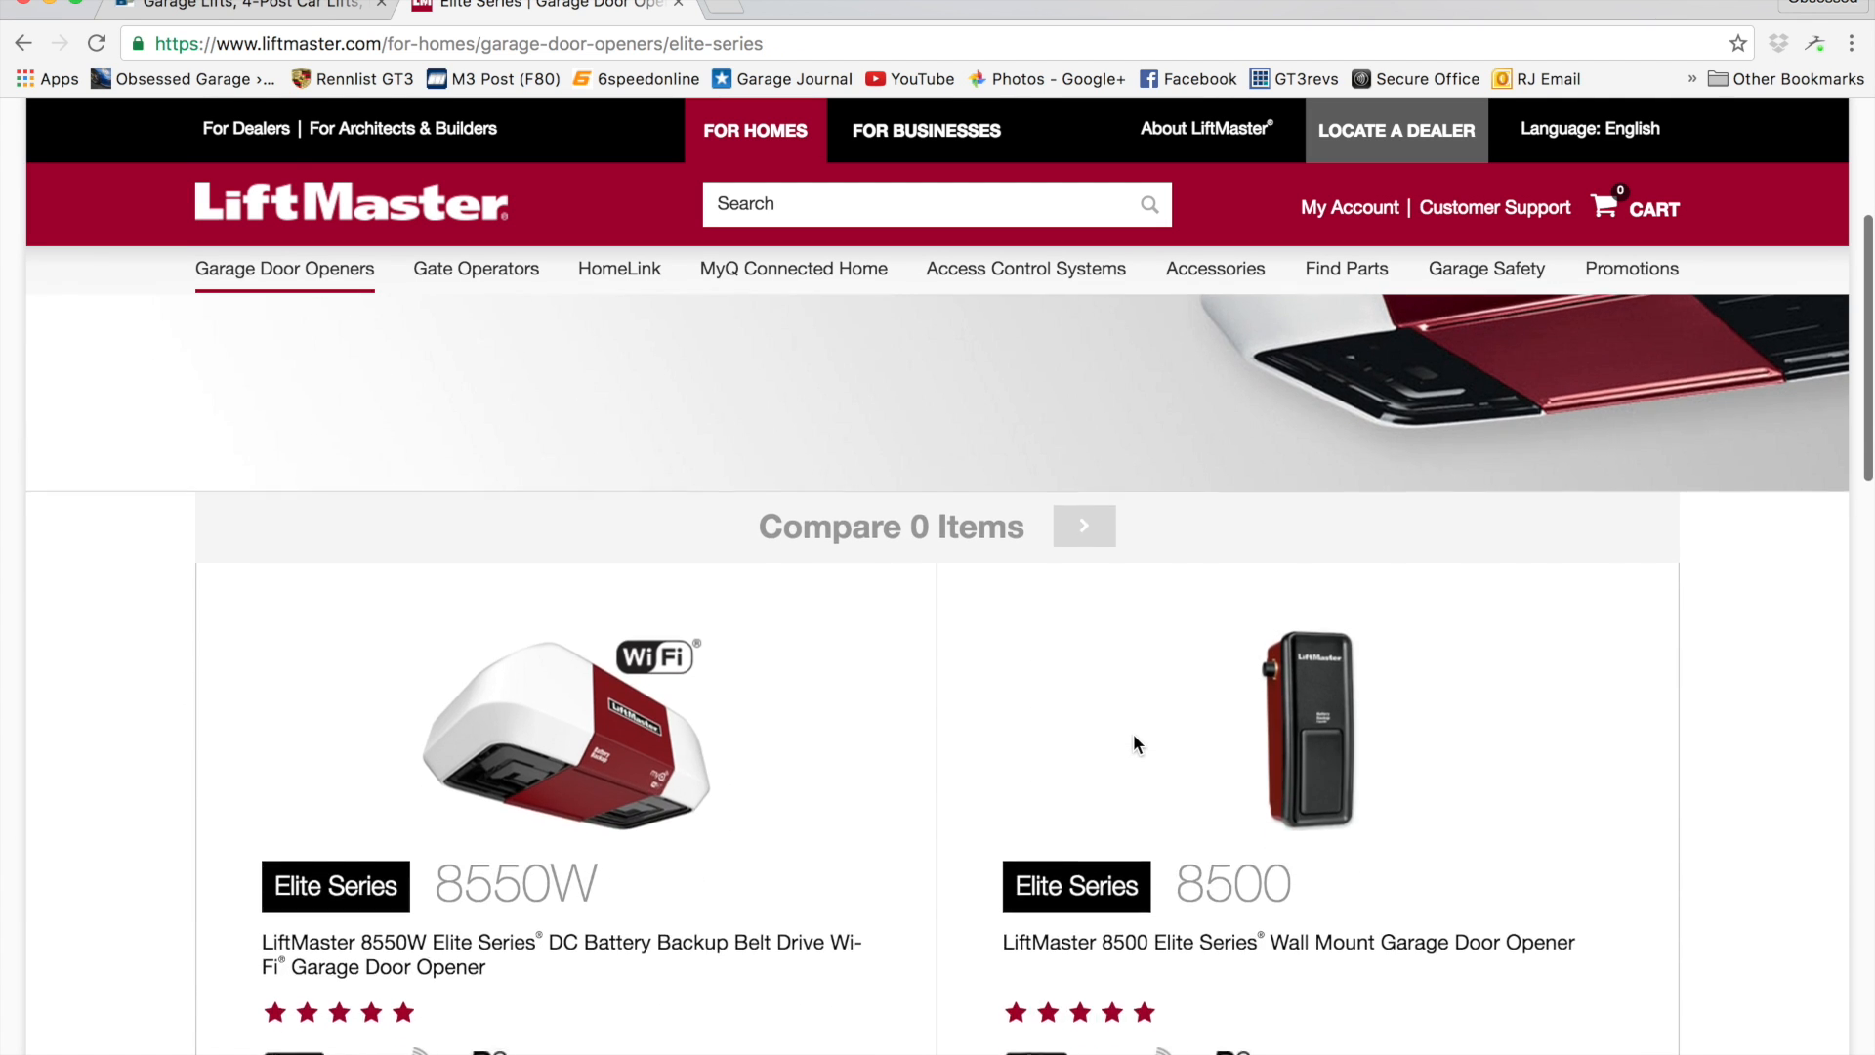
scroll(1133, 735, up, 4)
scroll(1132, 734, down, 5)
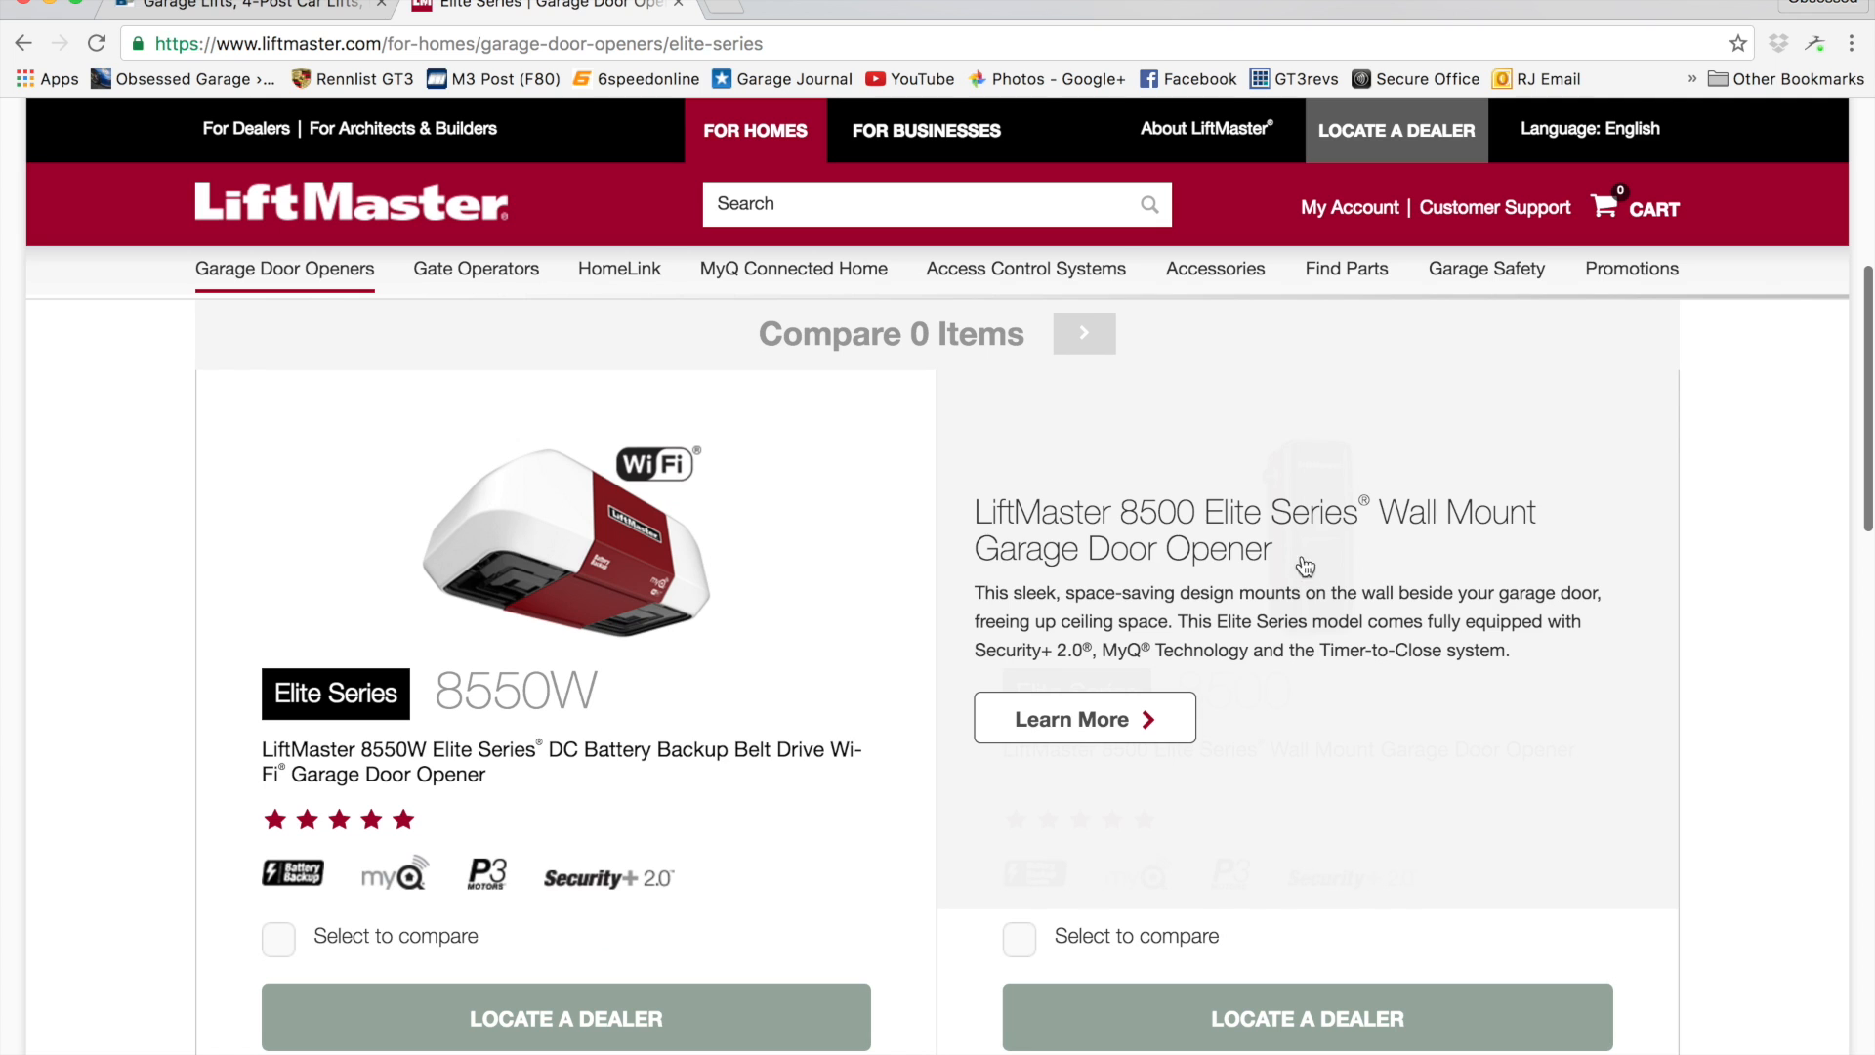
click(439, 49)
text(www.google.com)
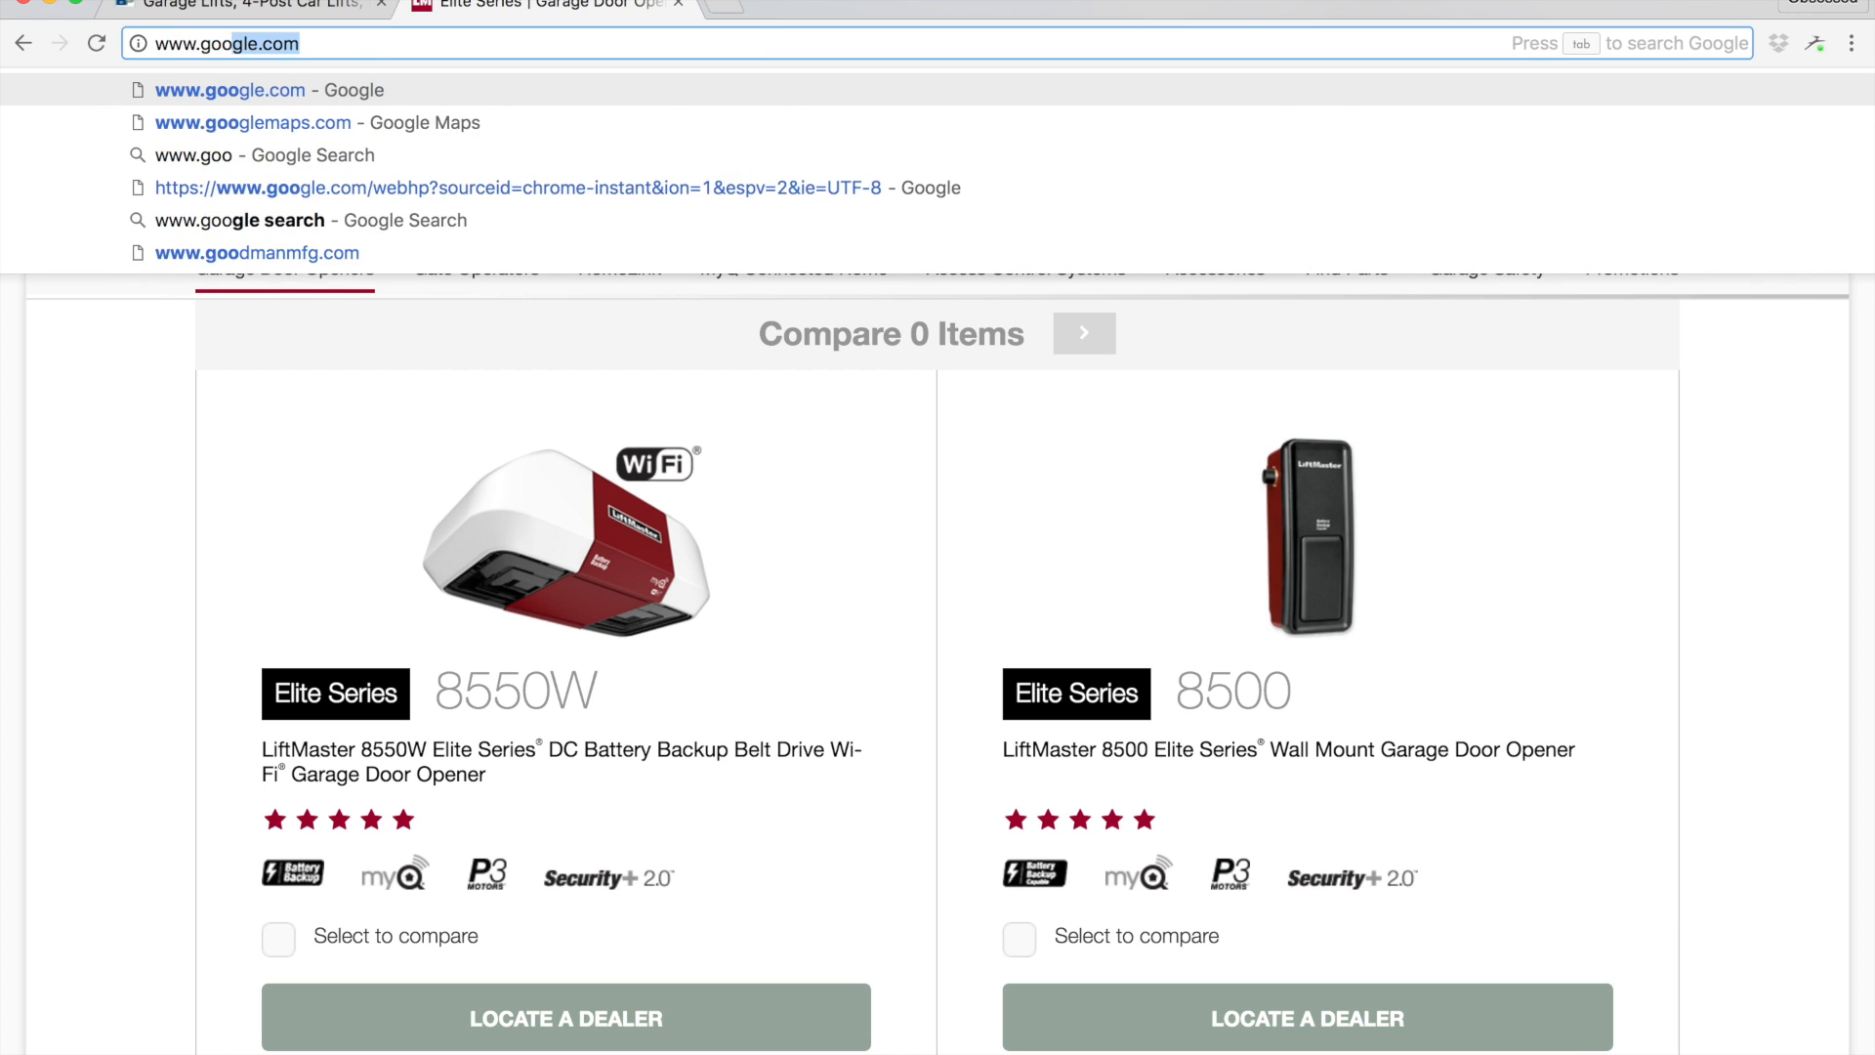
key(Return)
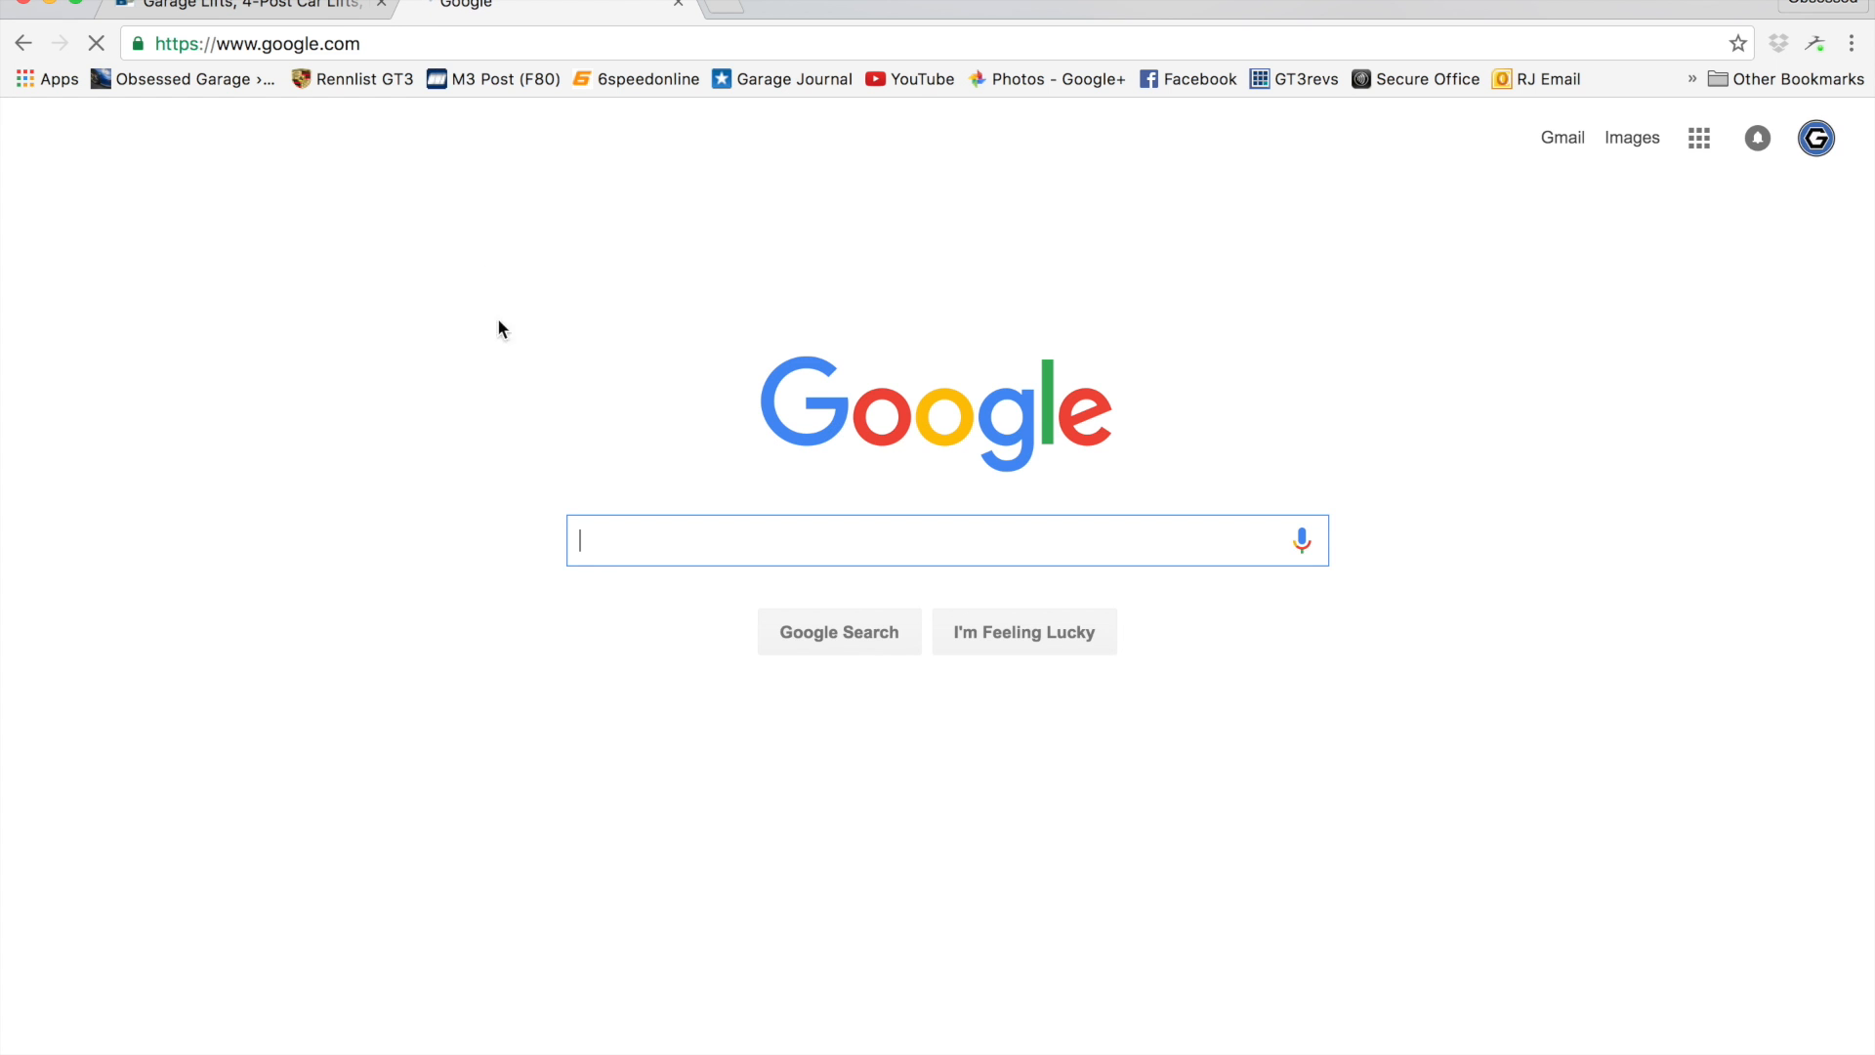
text(liftmas)
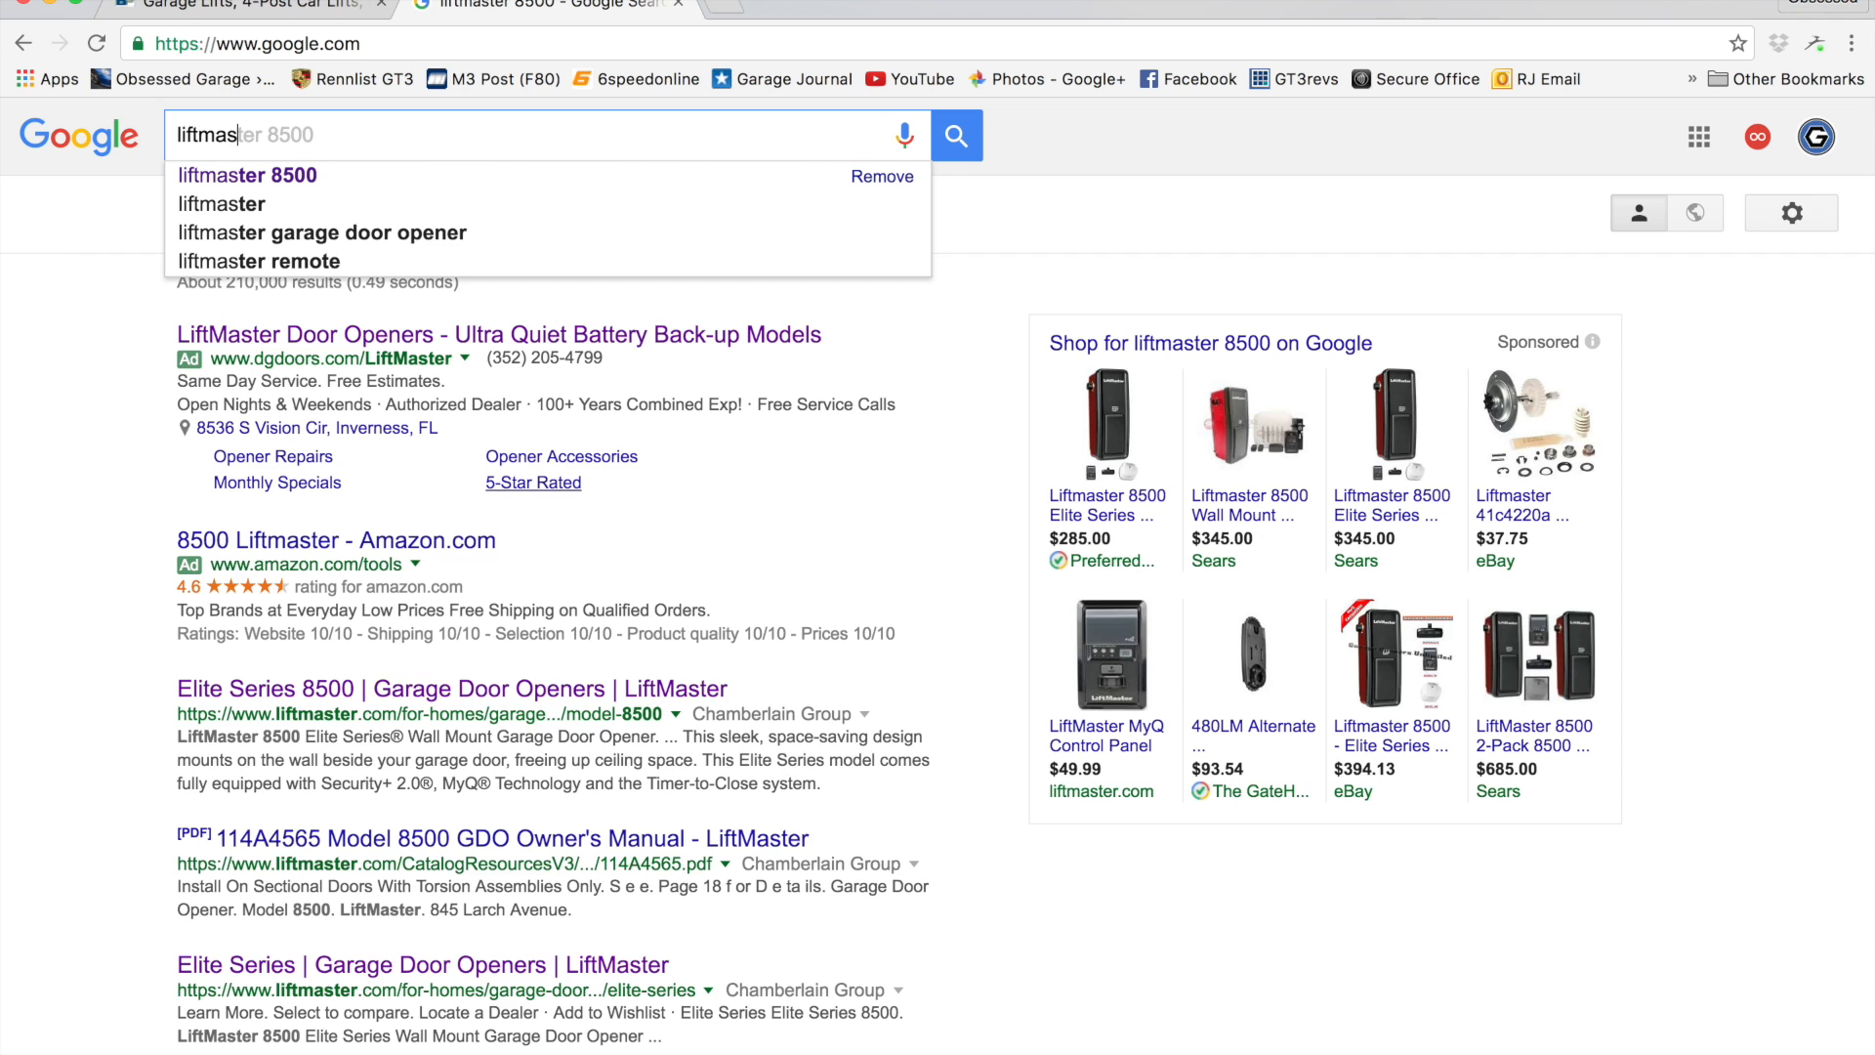
click(269, 176)
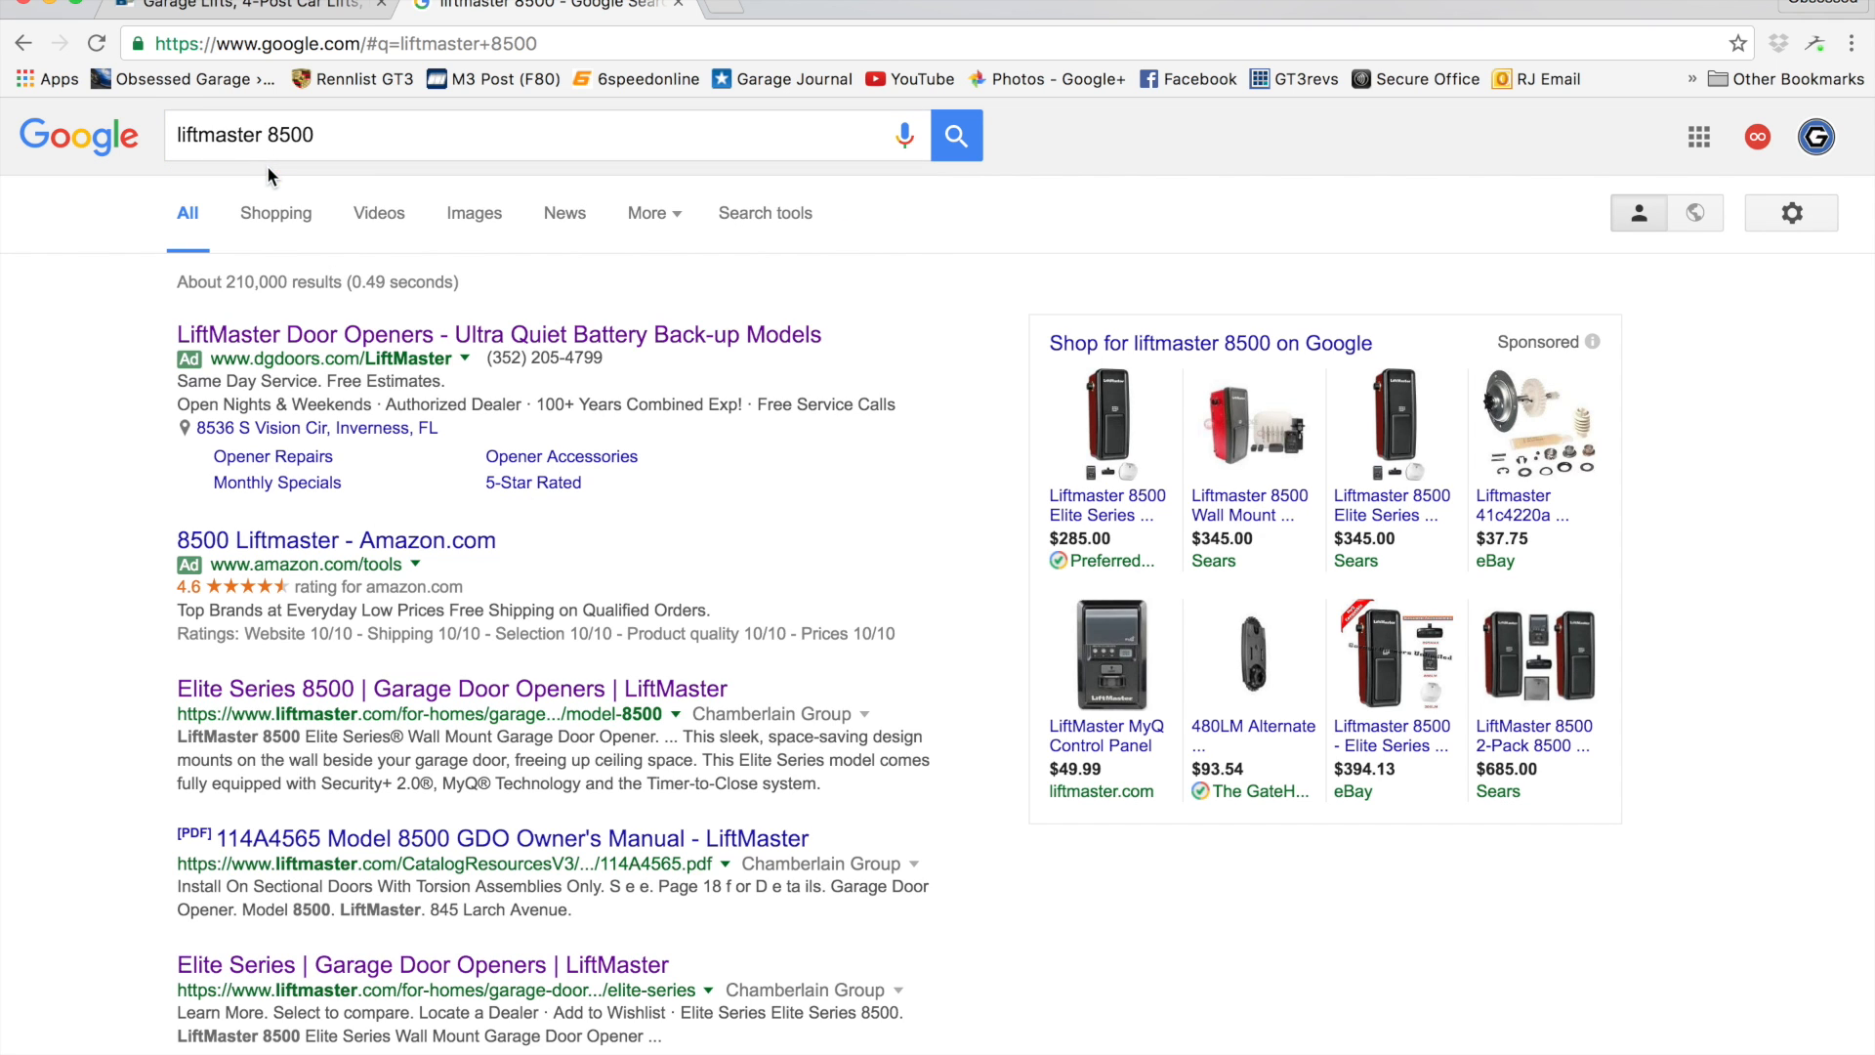
Step: Show the image results for the search and preview the LiftMaster 8500 Residential Jackshaft photo of a white garage door
click(472, 216)
scroll(587, 576, down, 2)
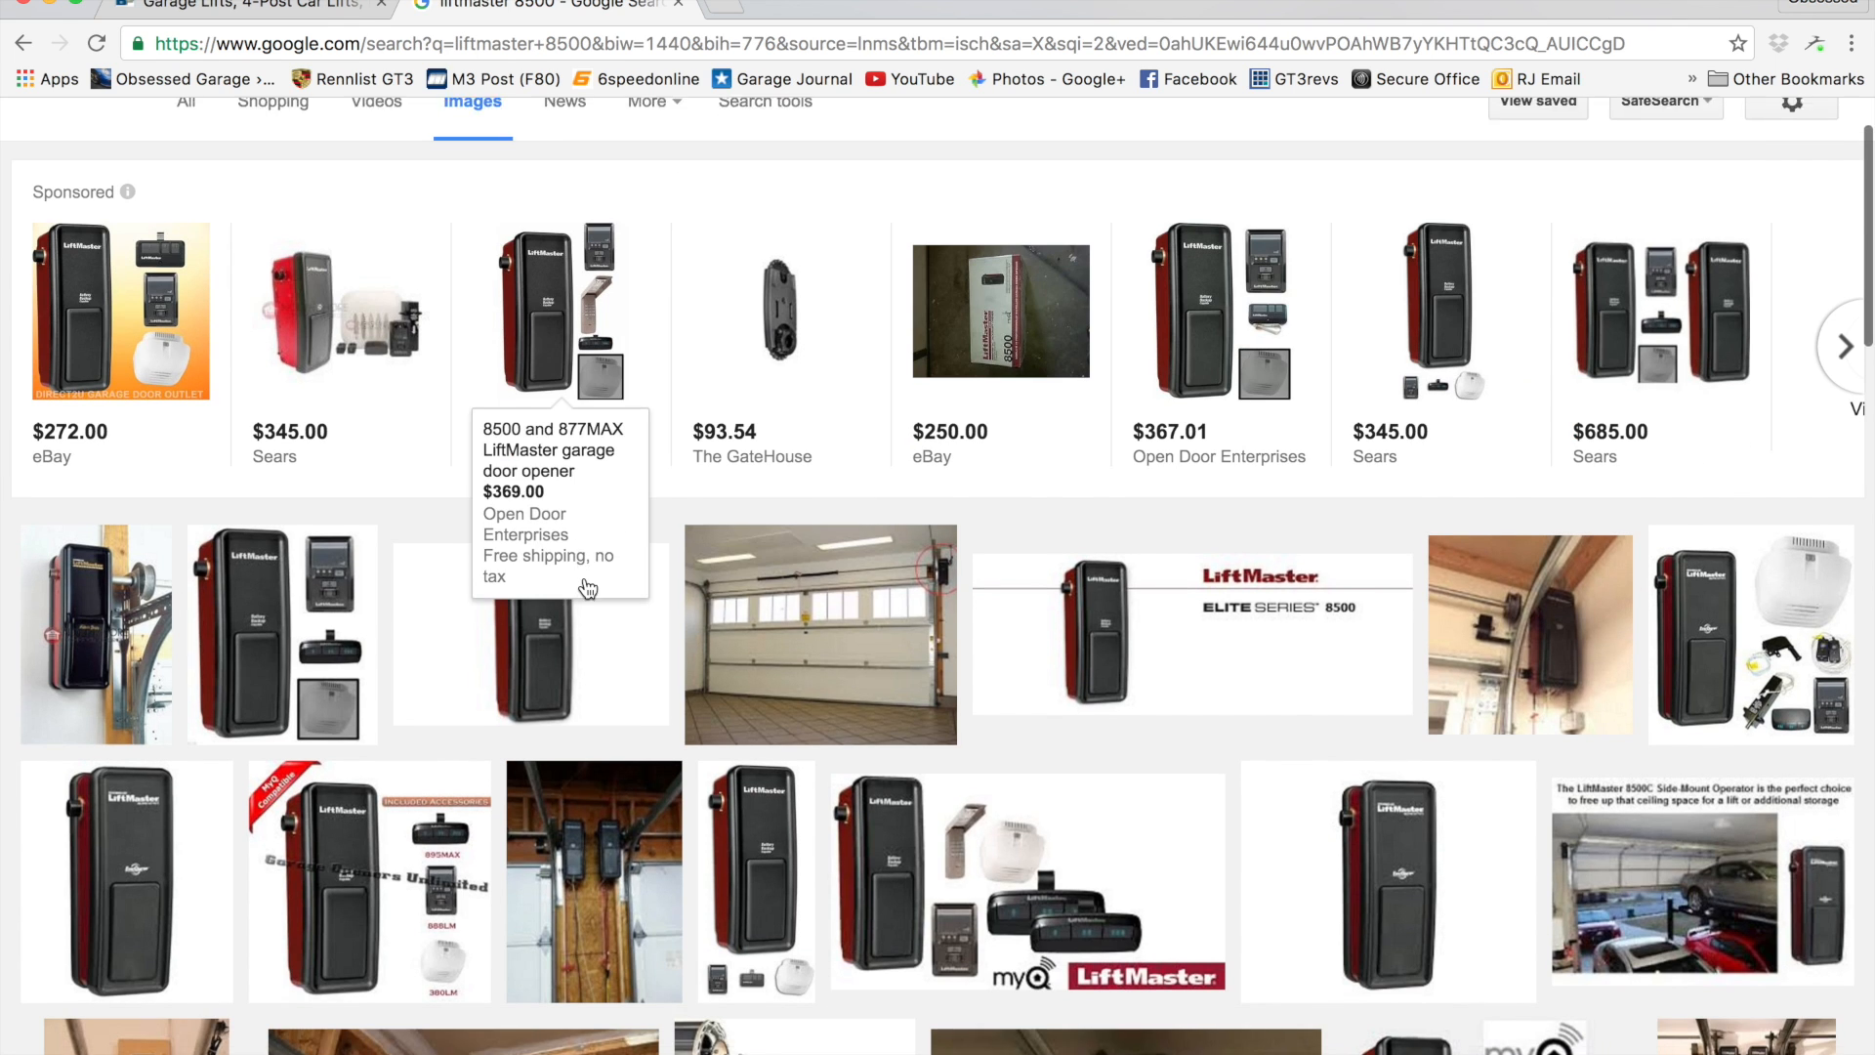
click(805, 628)
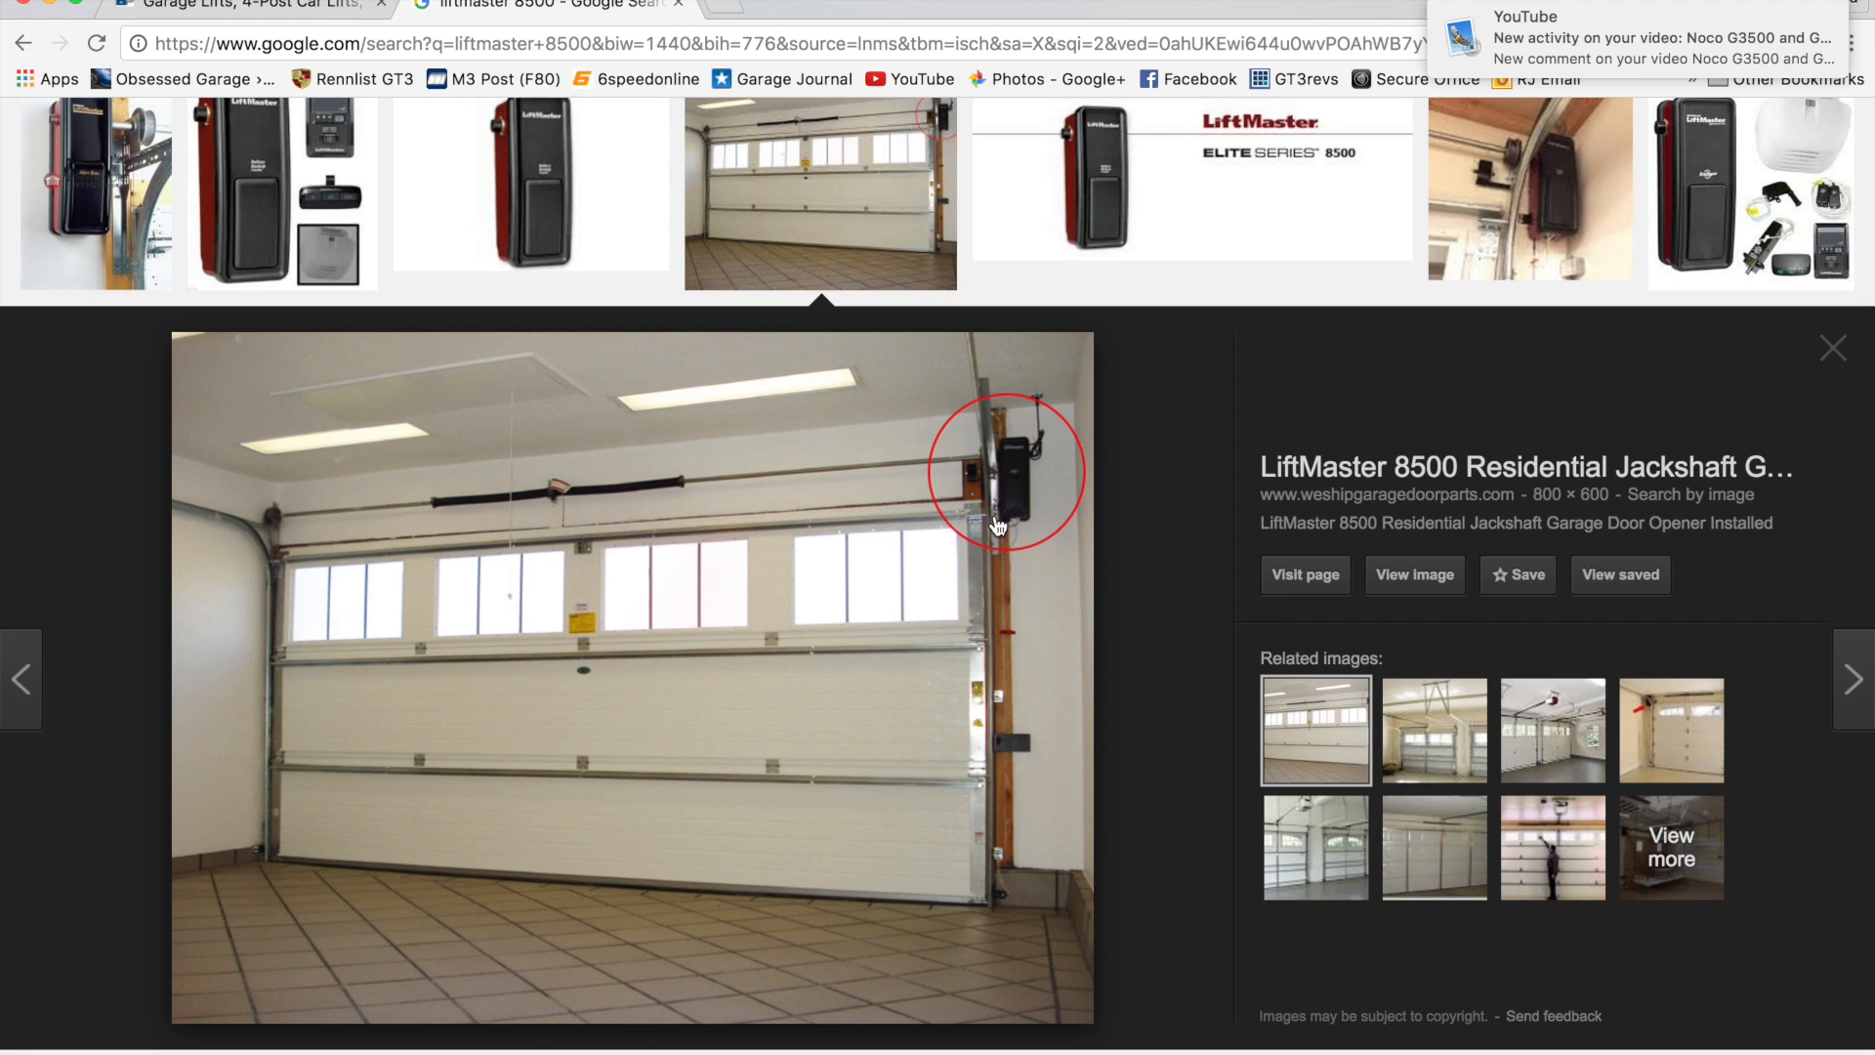
Step: Preview the related photo of ceiling-mounted openers from the garage door repair blog, open its source page and close it
click(1543, 728)
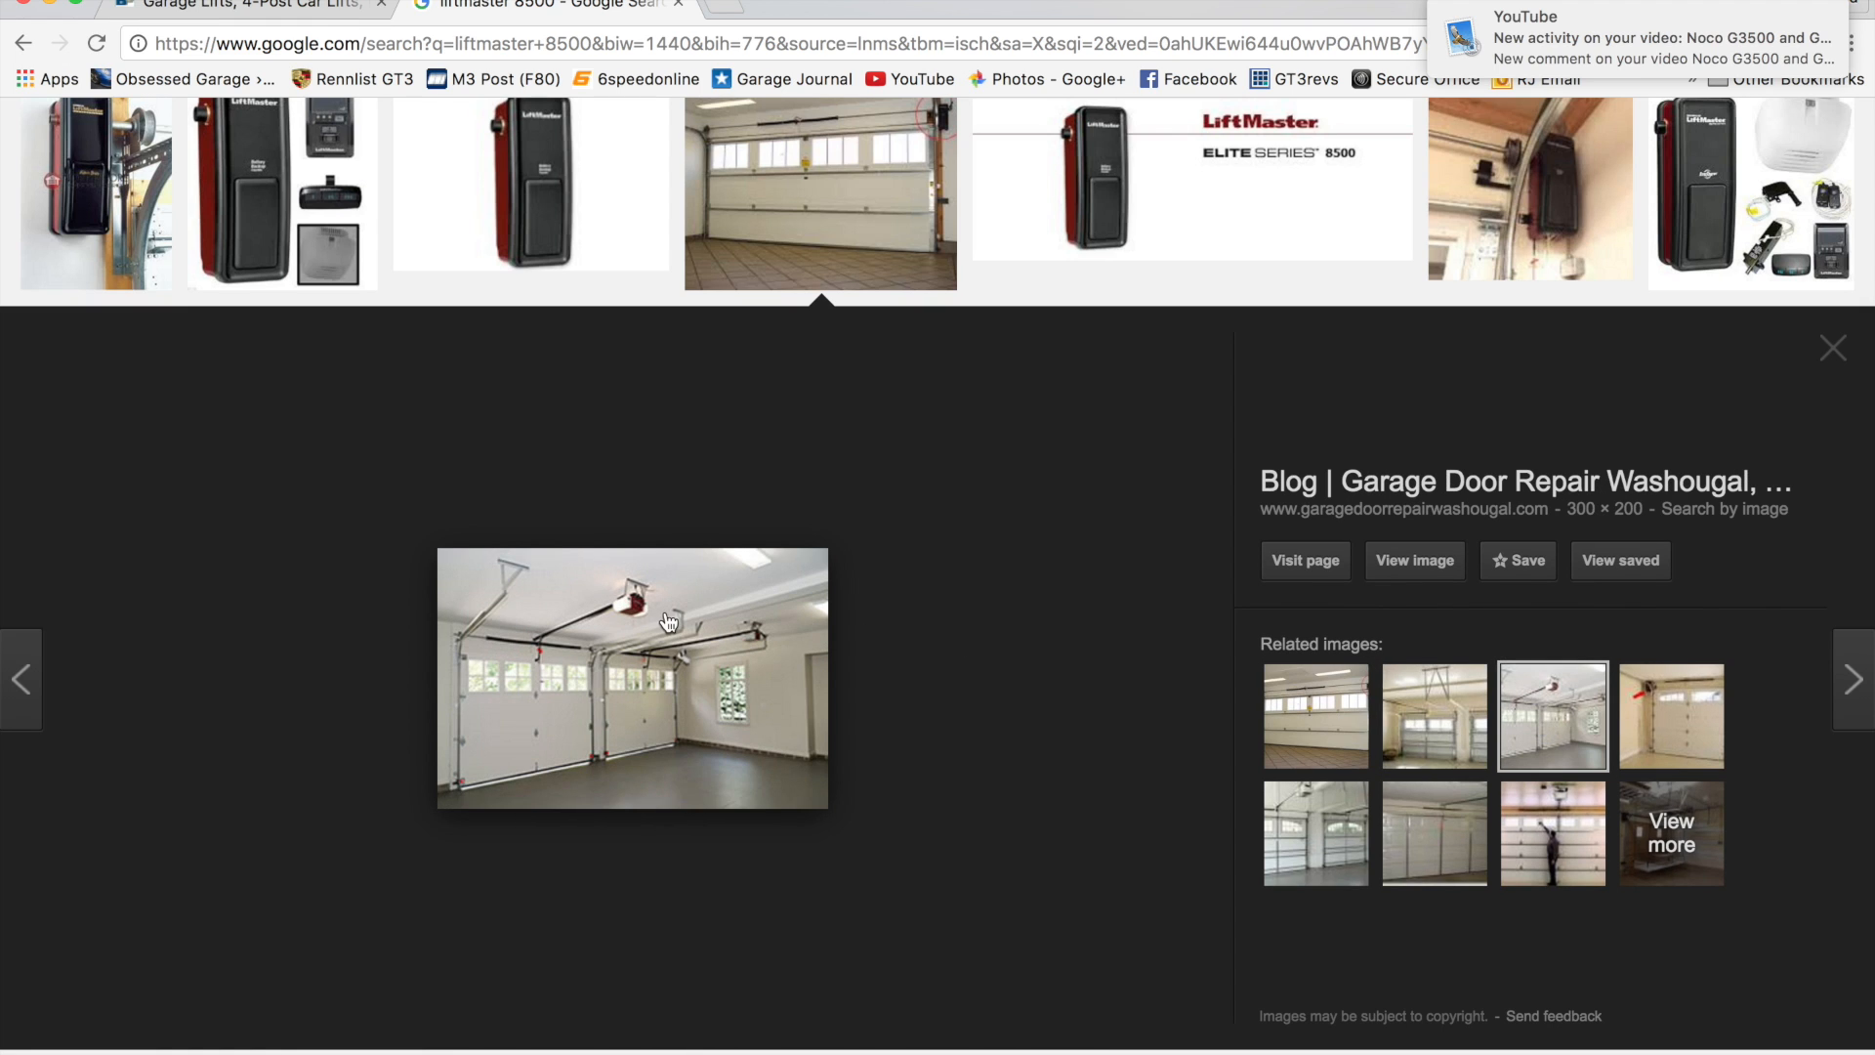
click(637, 612)
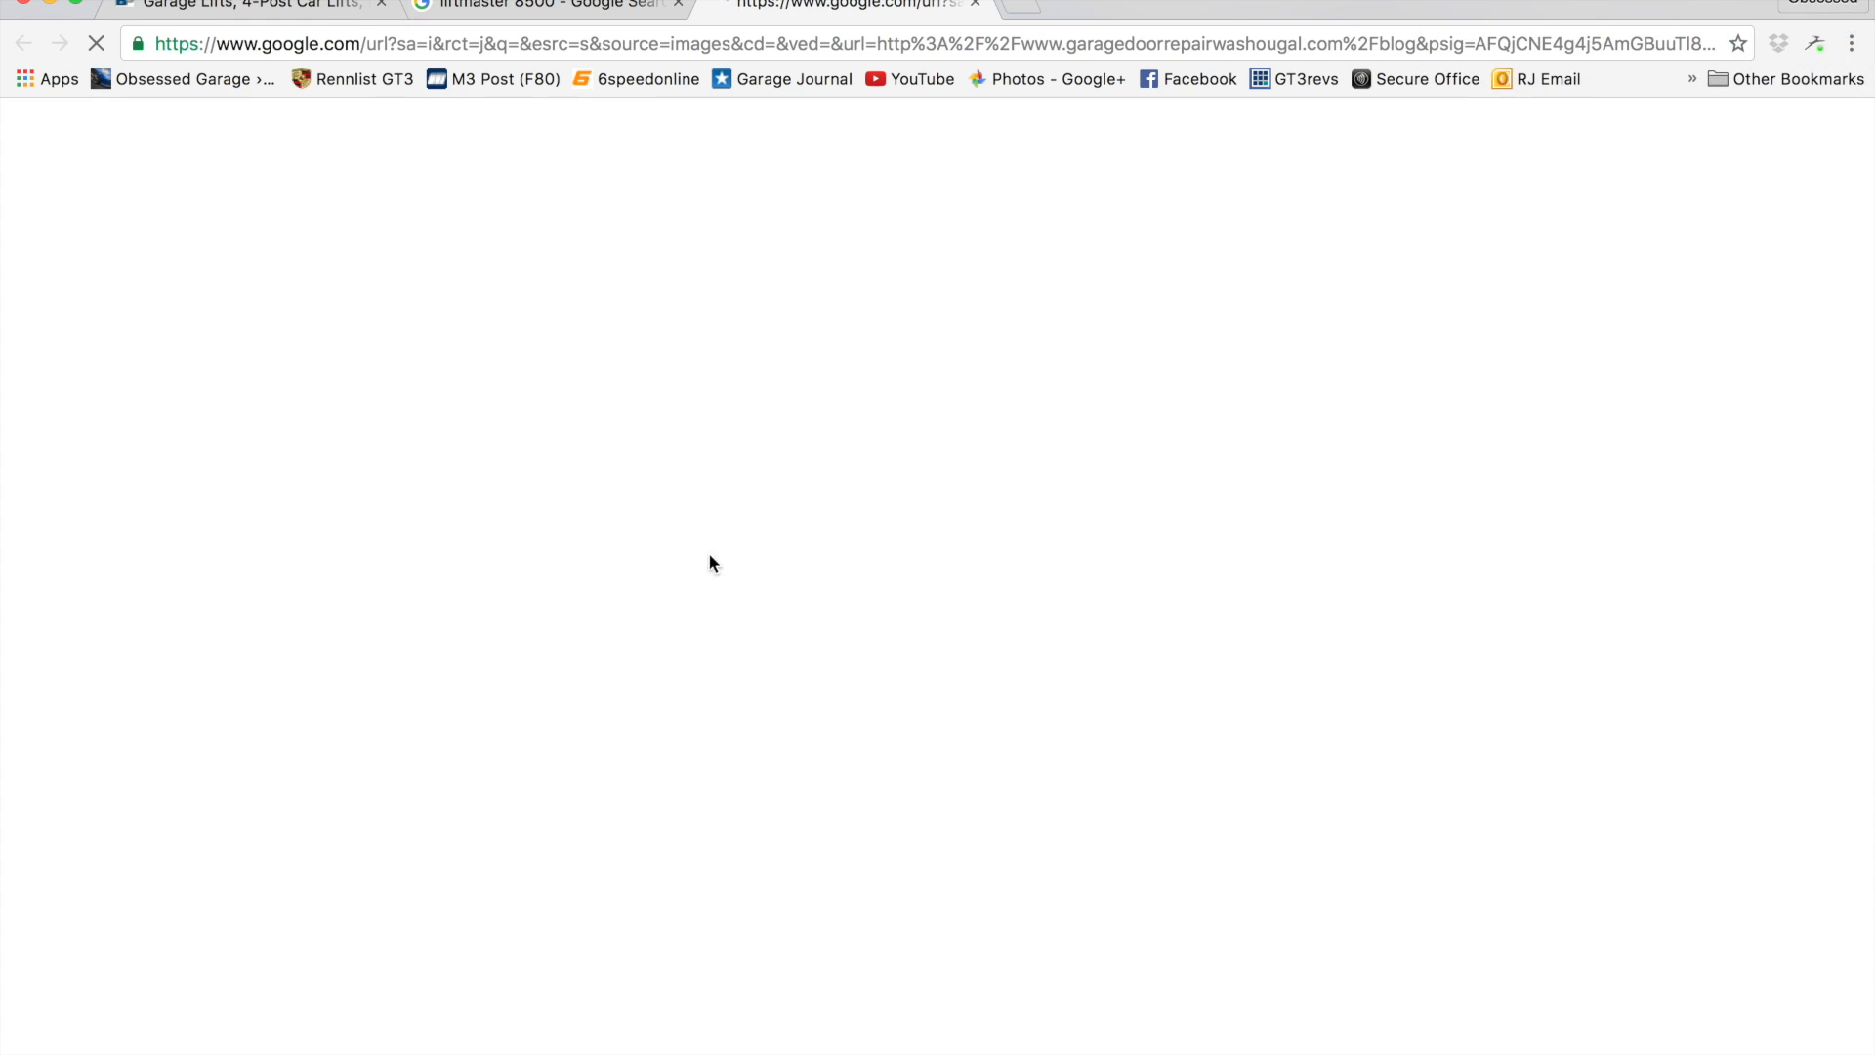
click(974, 7)
Step: Find and preview the "Liftmaster 8500 Jackshaft Complete Install" photo among the image results
scroll(947, 596, down, 10)
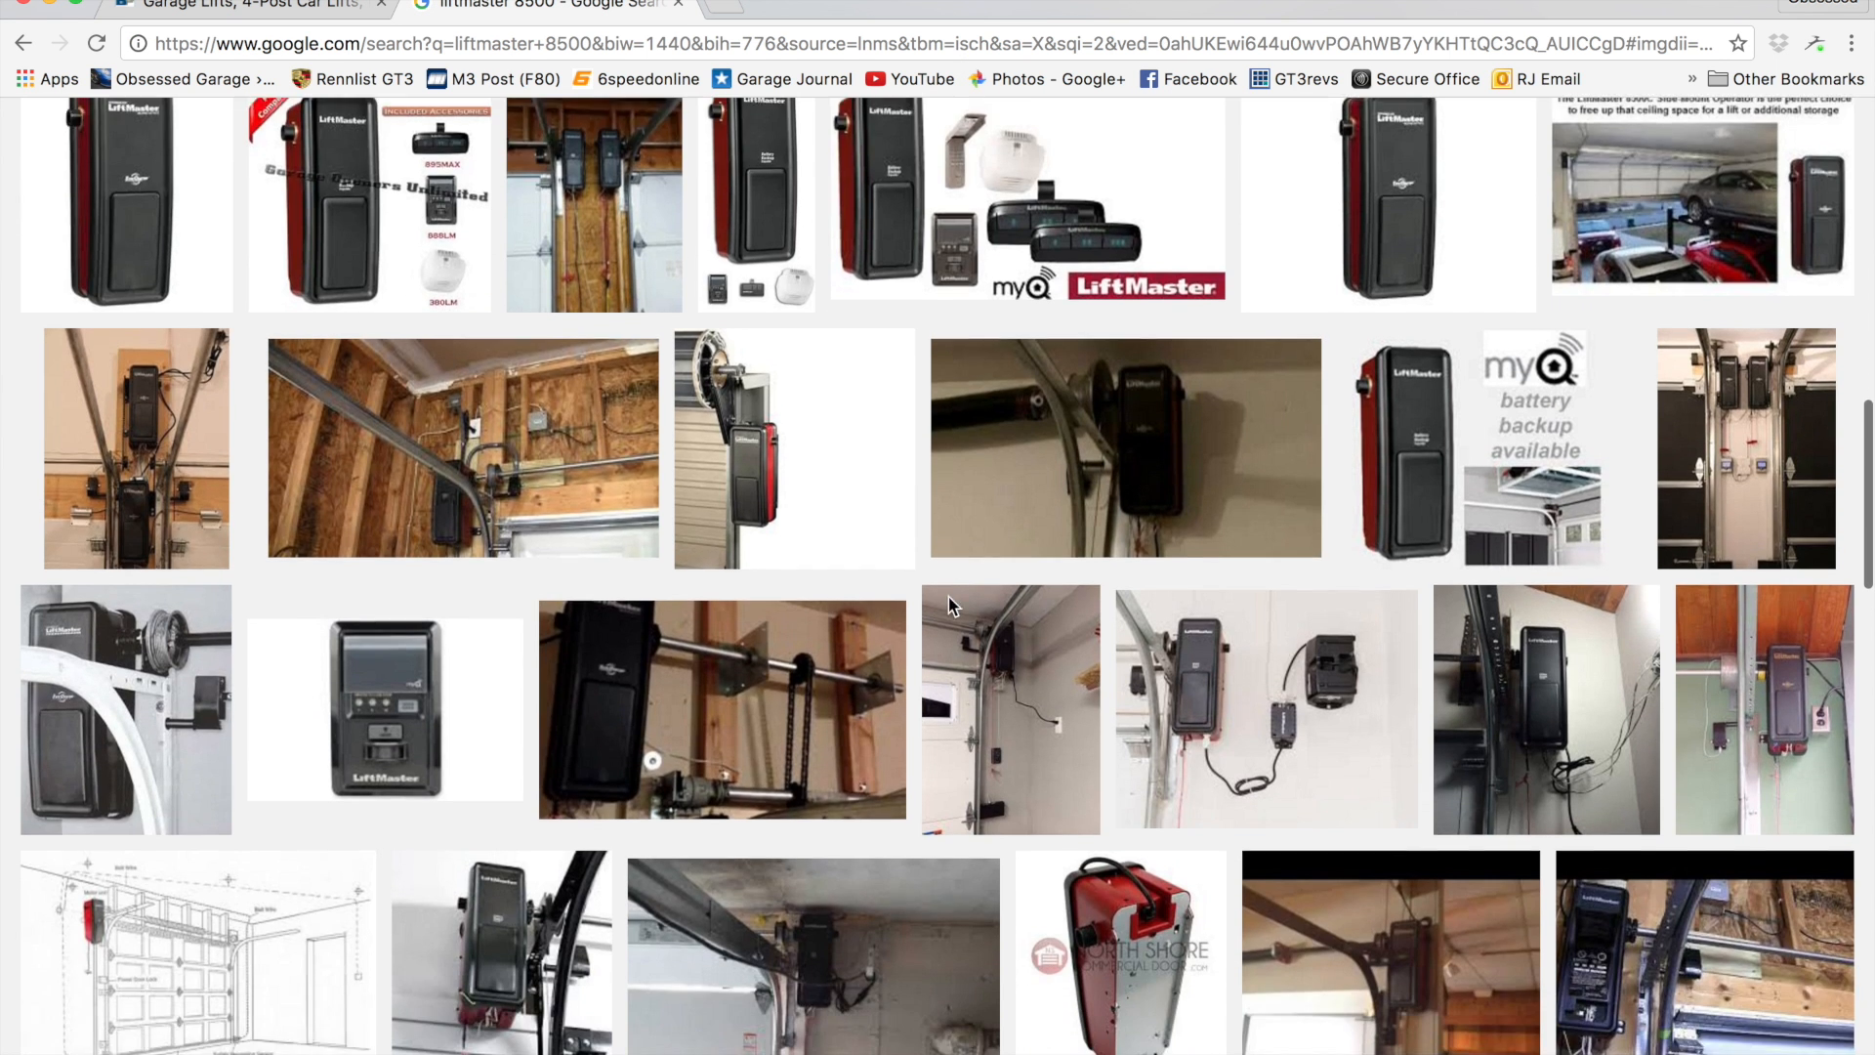
scroll(949, 597, down, 1)
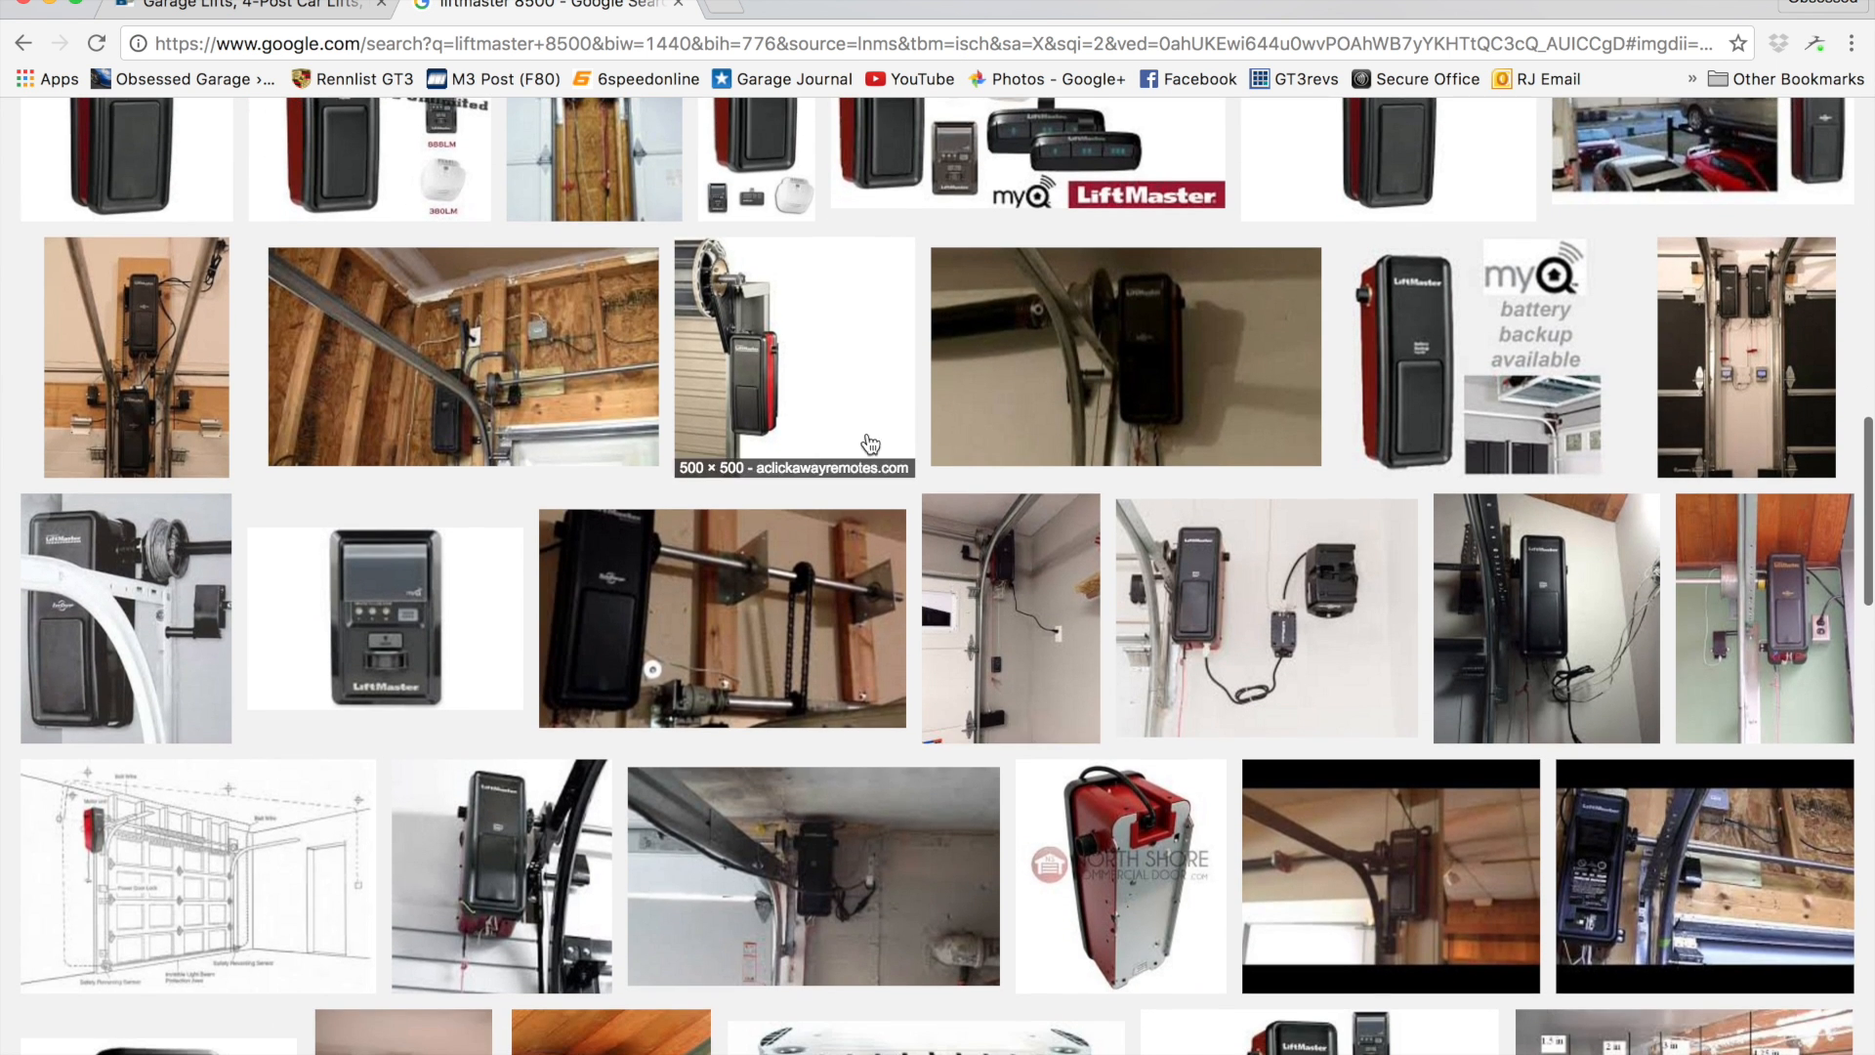
click(469, 384)
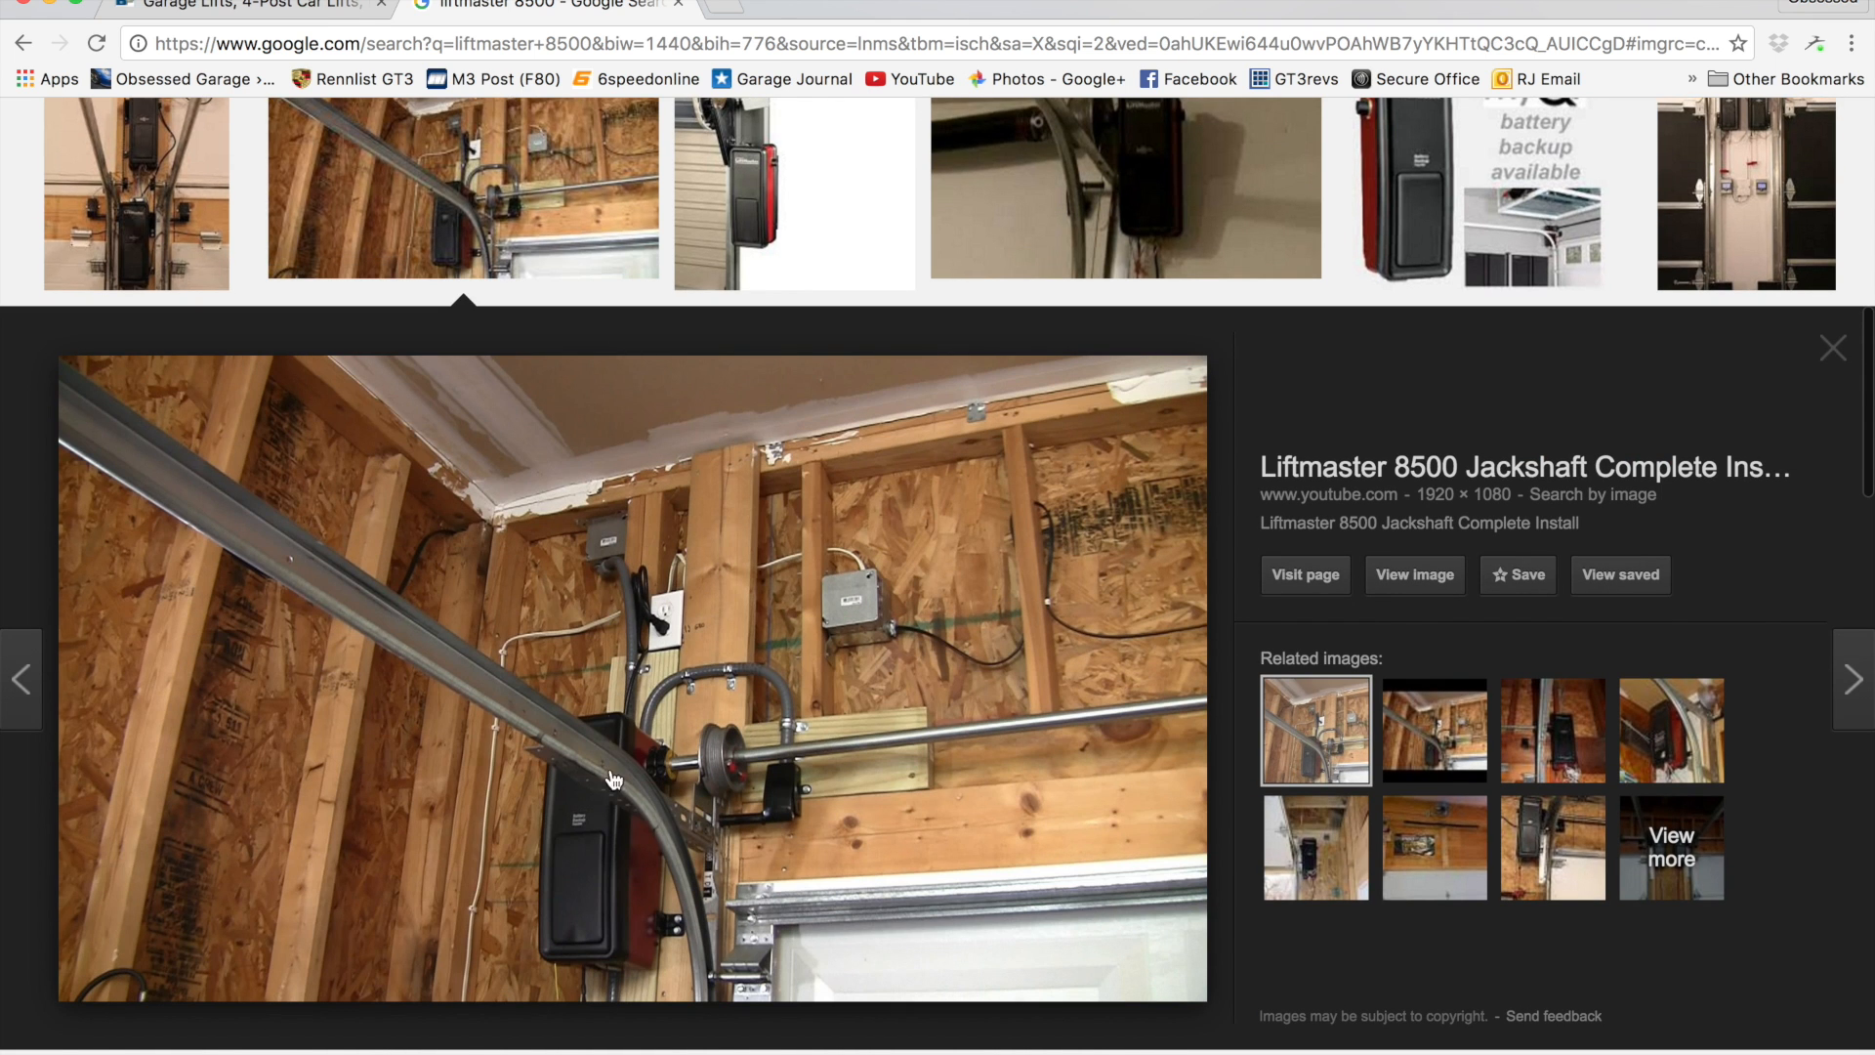
Step: Preview the Lift Master 8500 Elite jack-shaft comparison image and its related Cowtown photo of a high lift residential garage door
scroll(577, 649, up, 6)
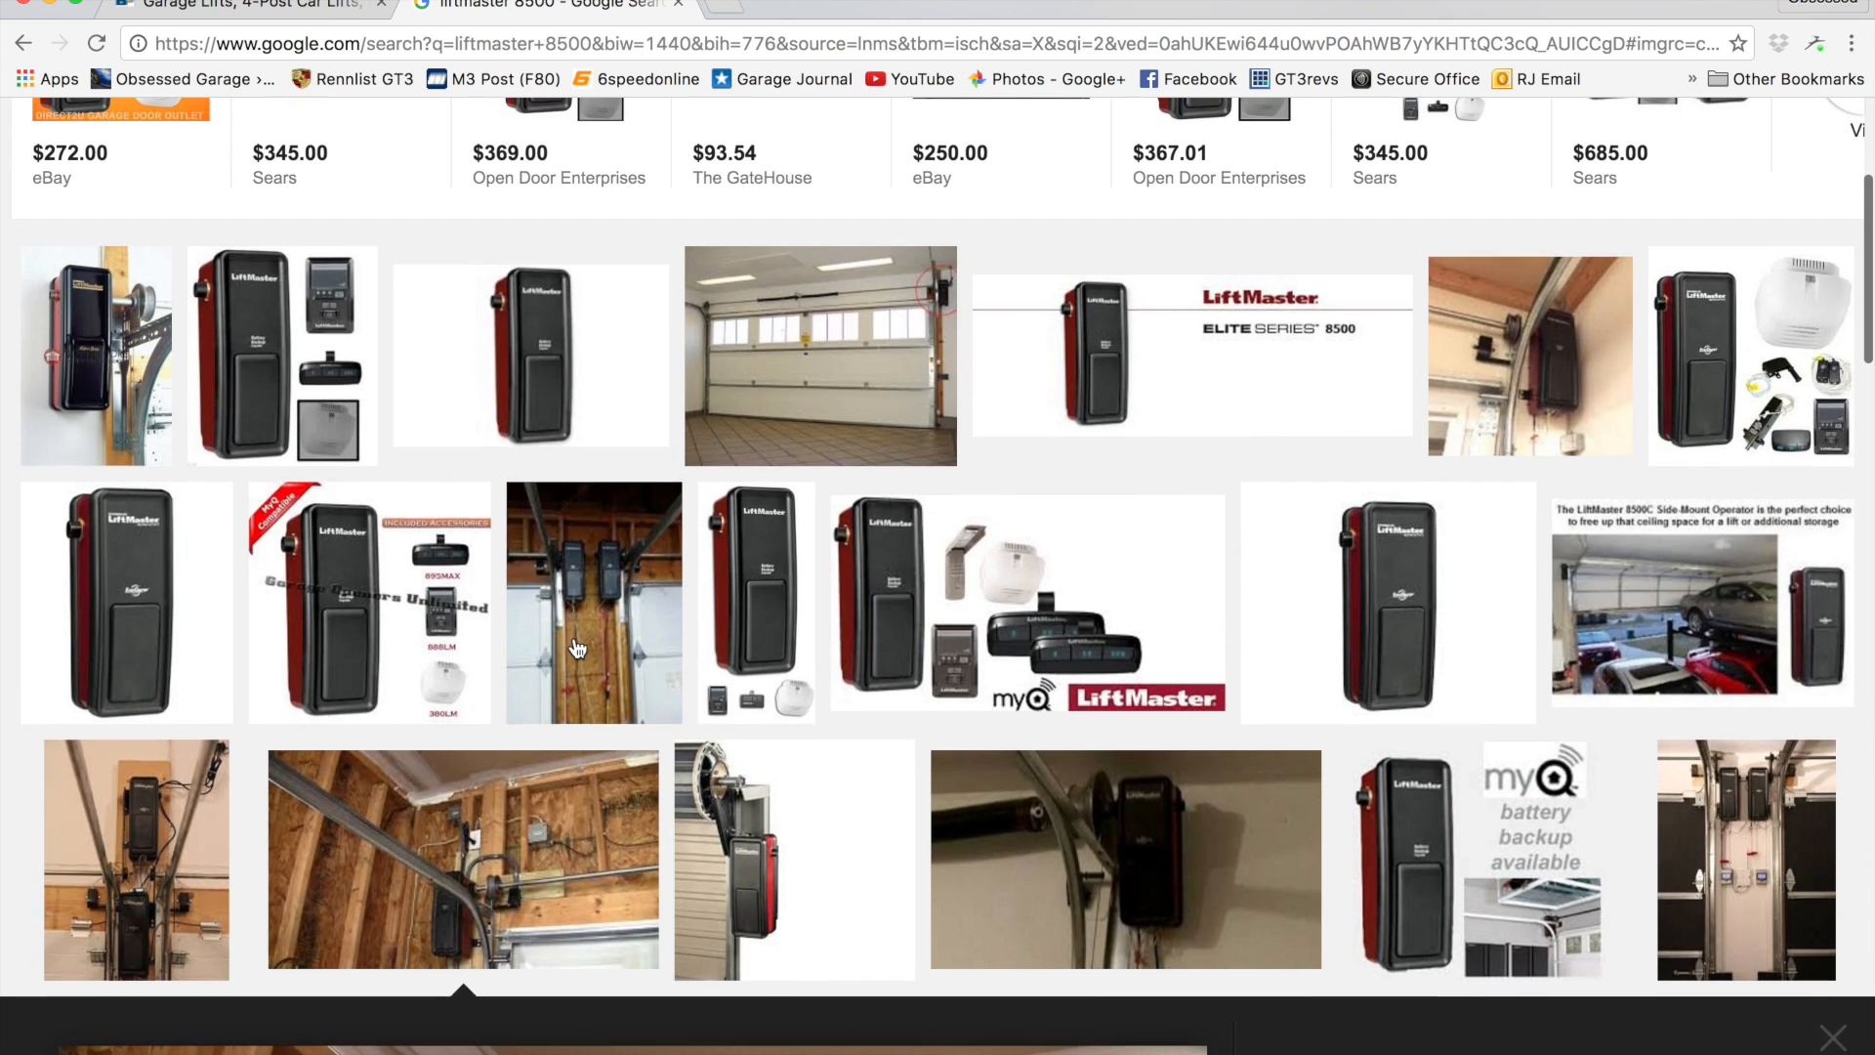
scroll(577, 650, down, 12)
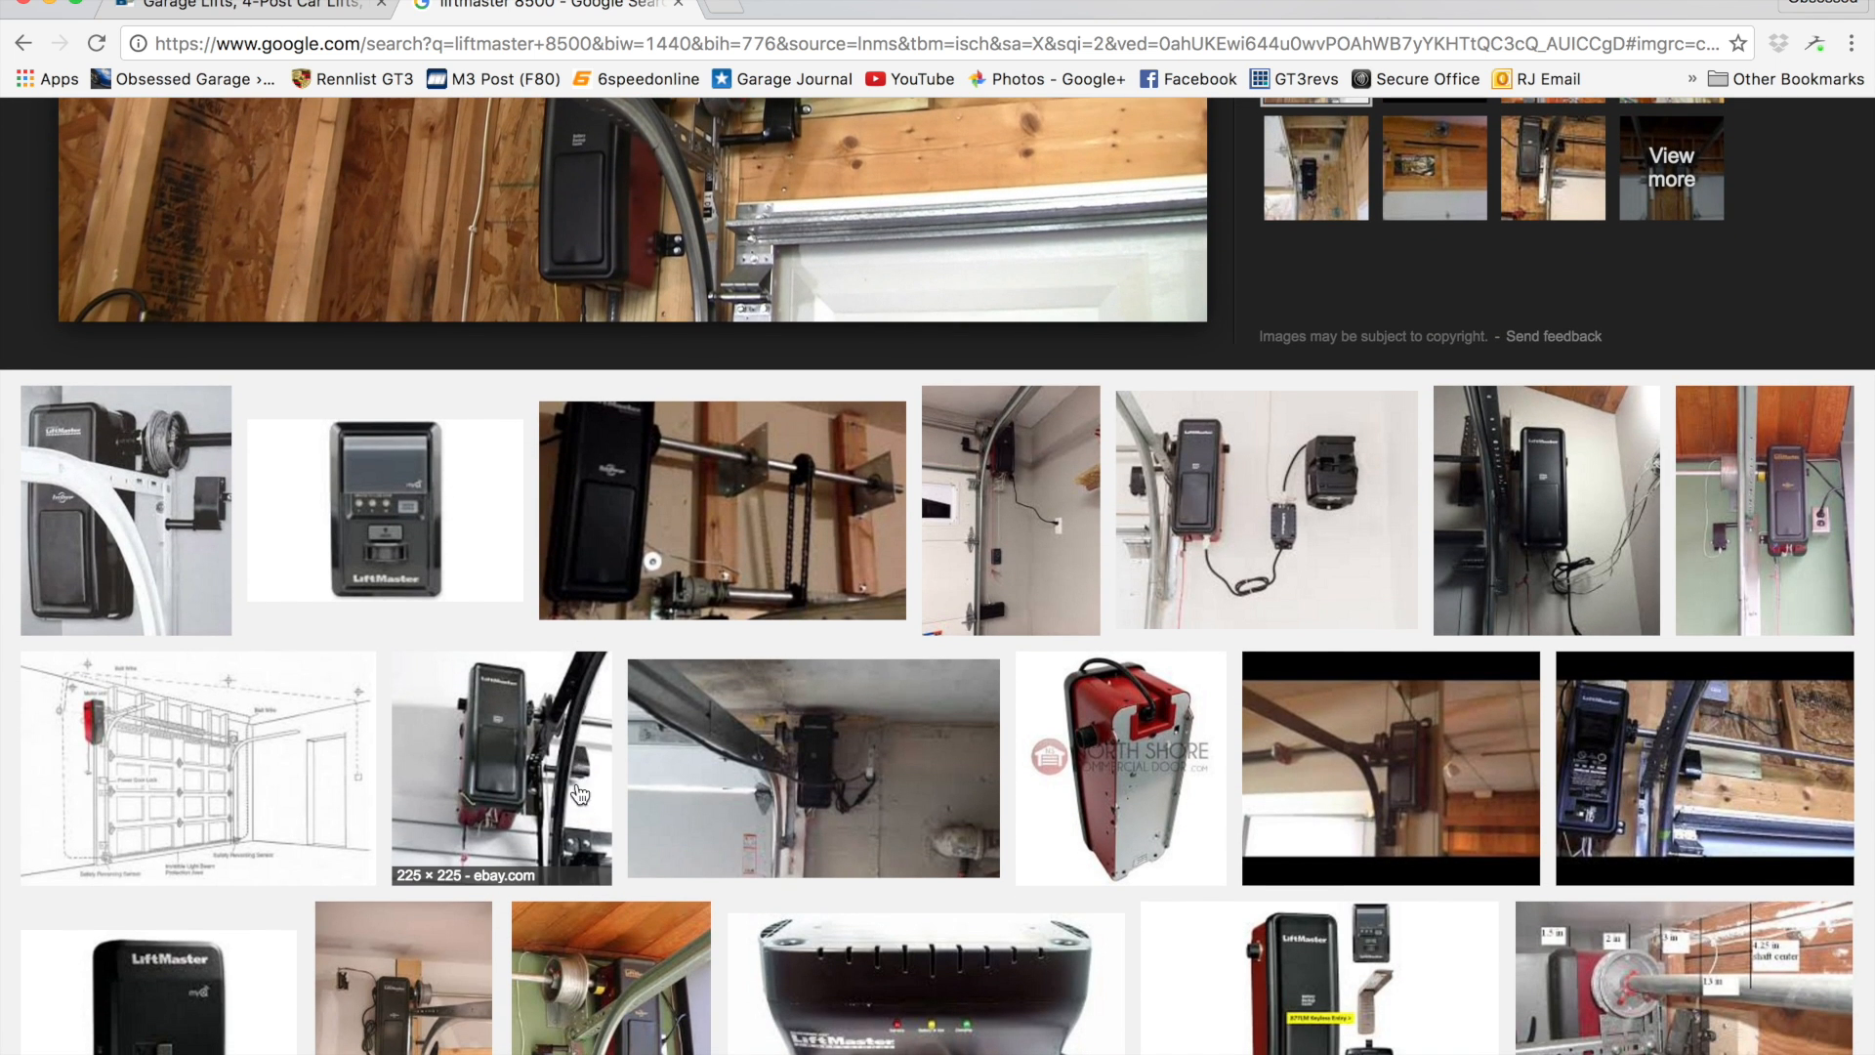
scroll(564, 668, down, 5)
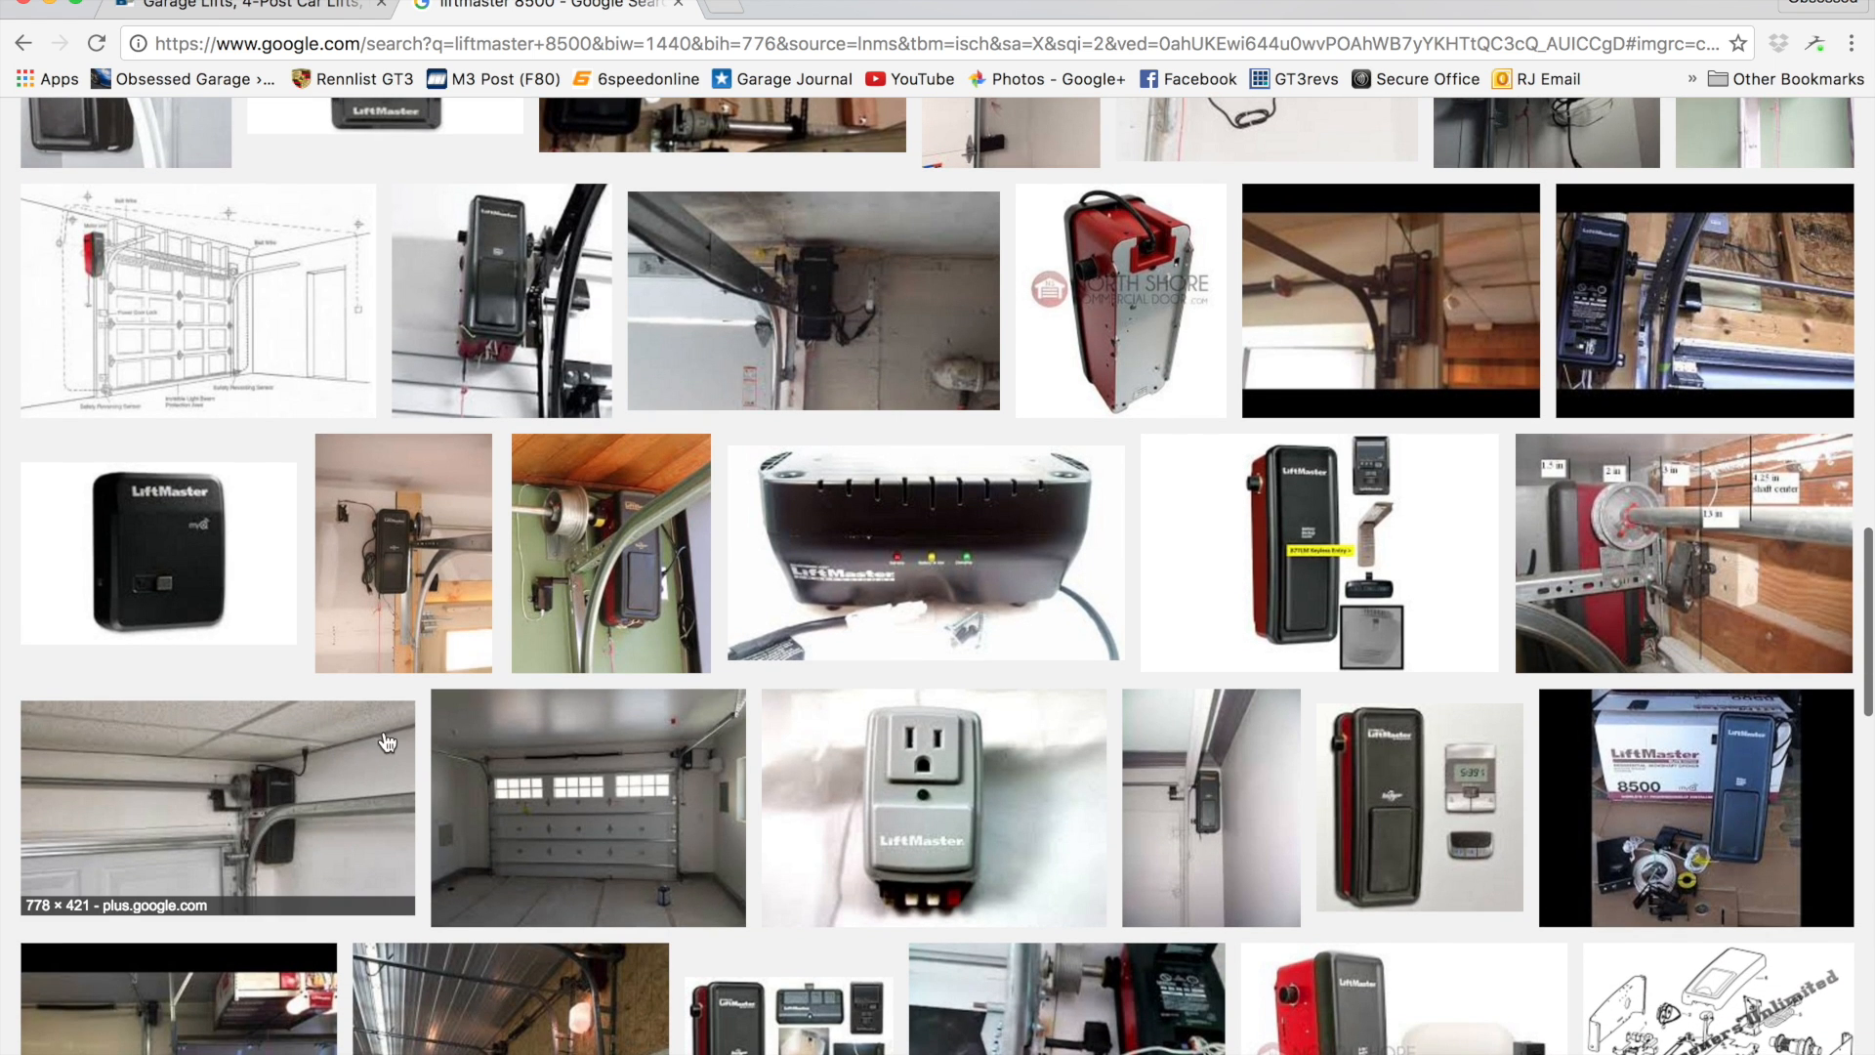
scroll(393, 727, down, 5)
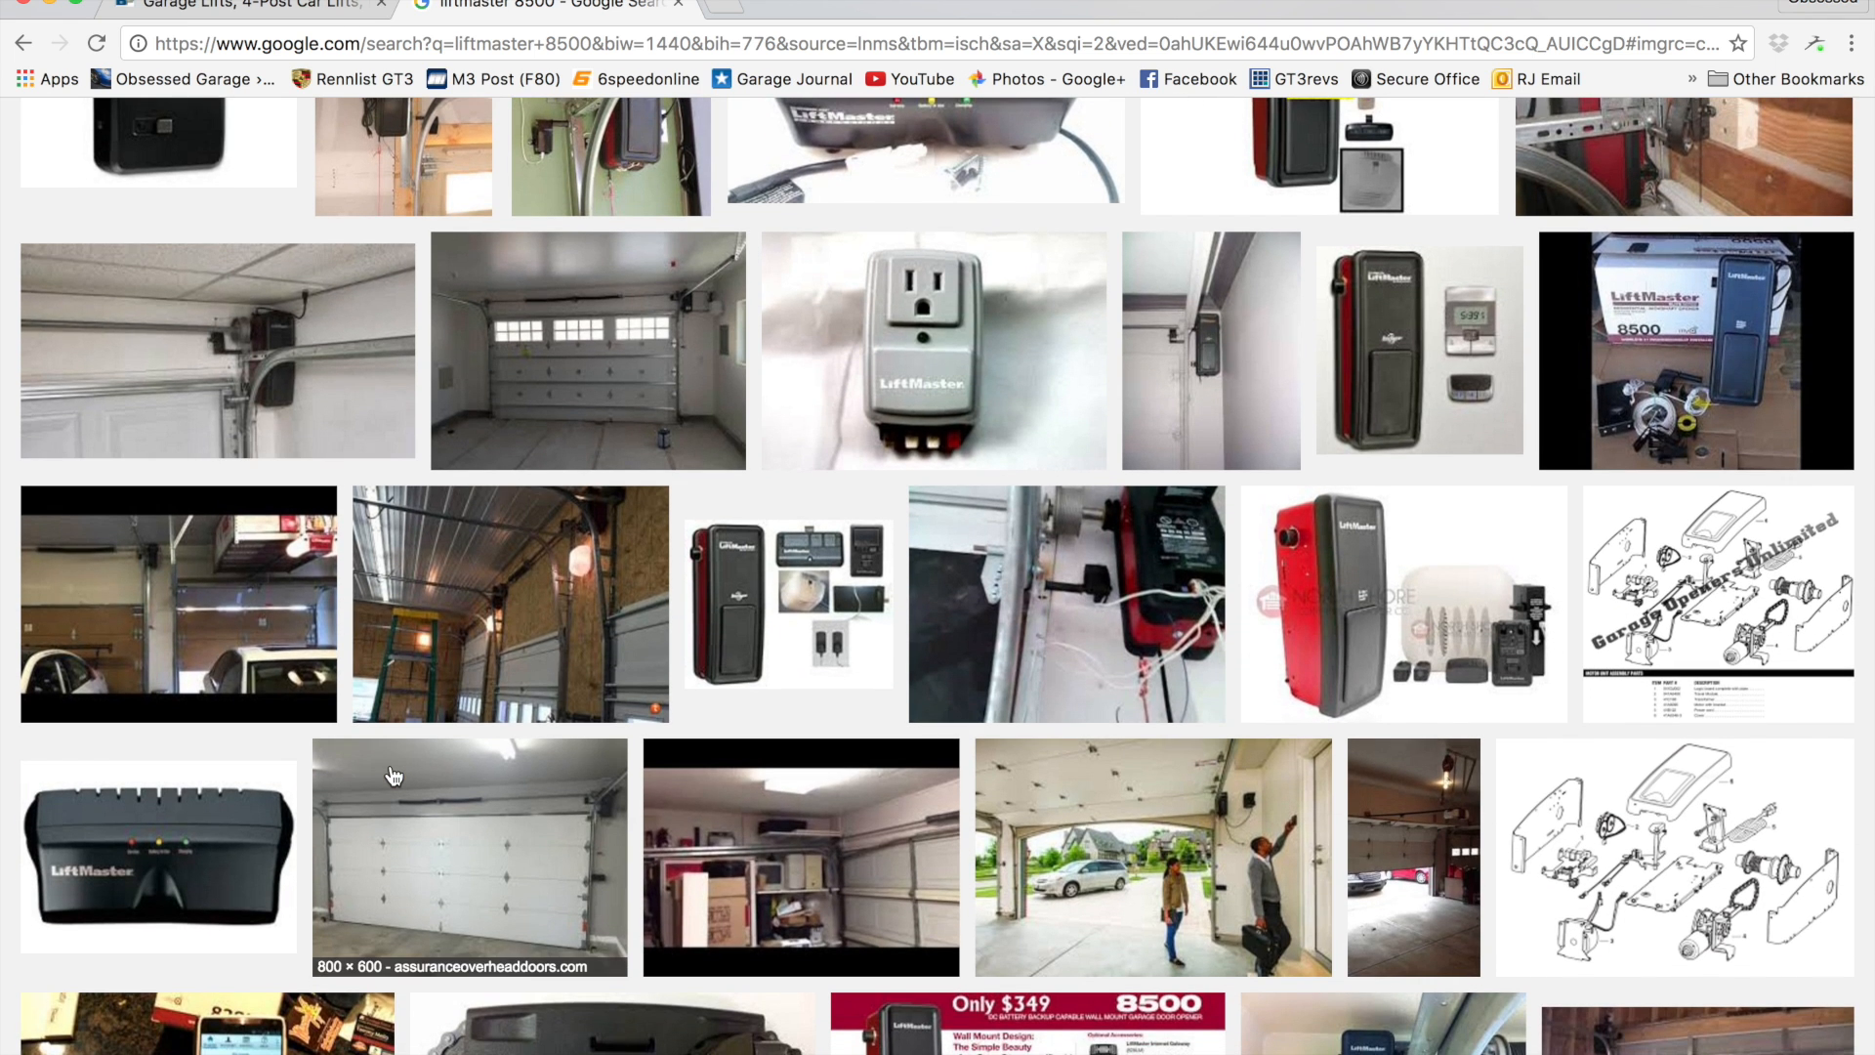
click(188, 625)
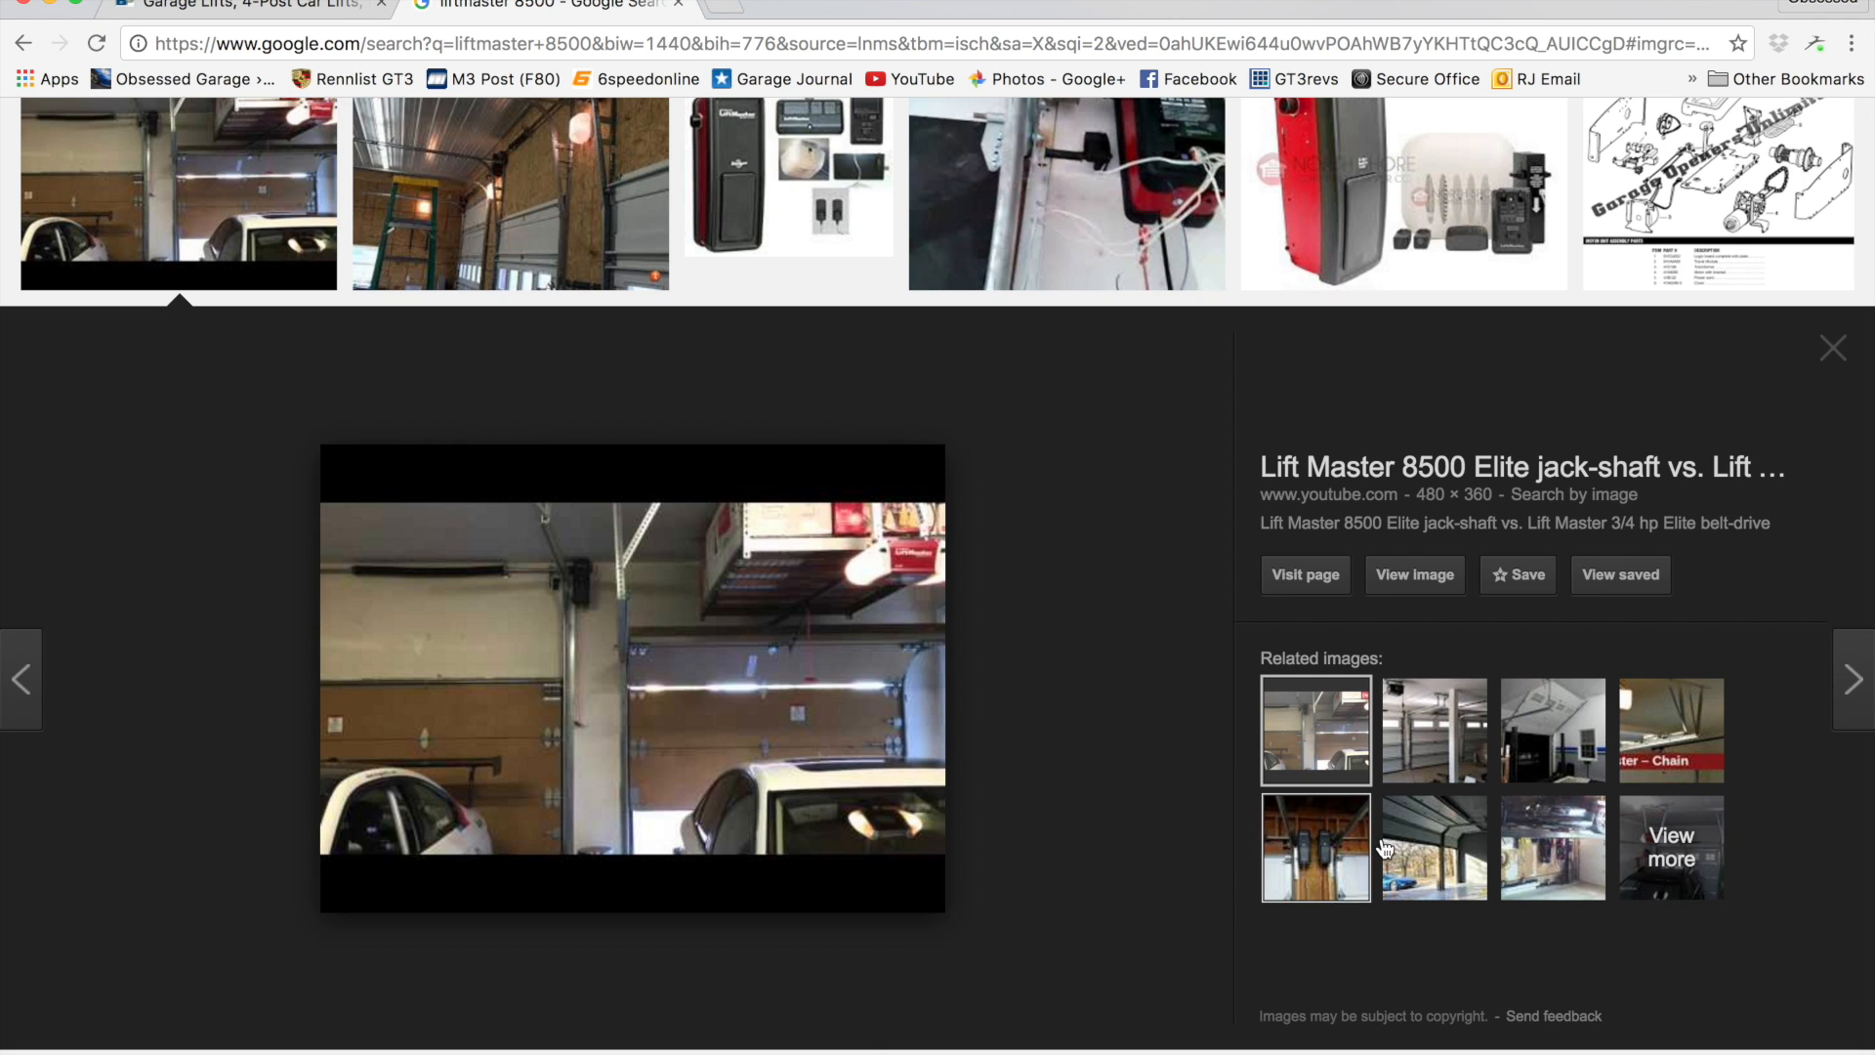
click(1429, 847)
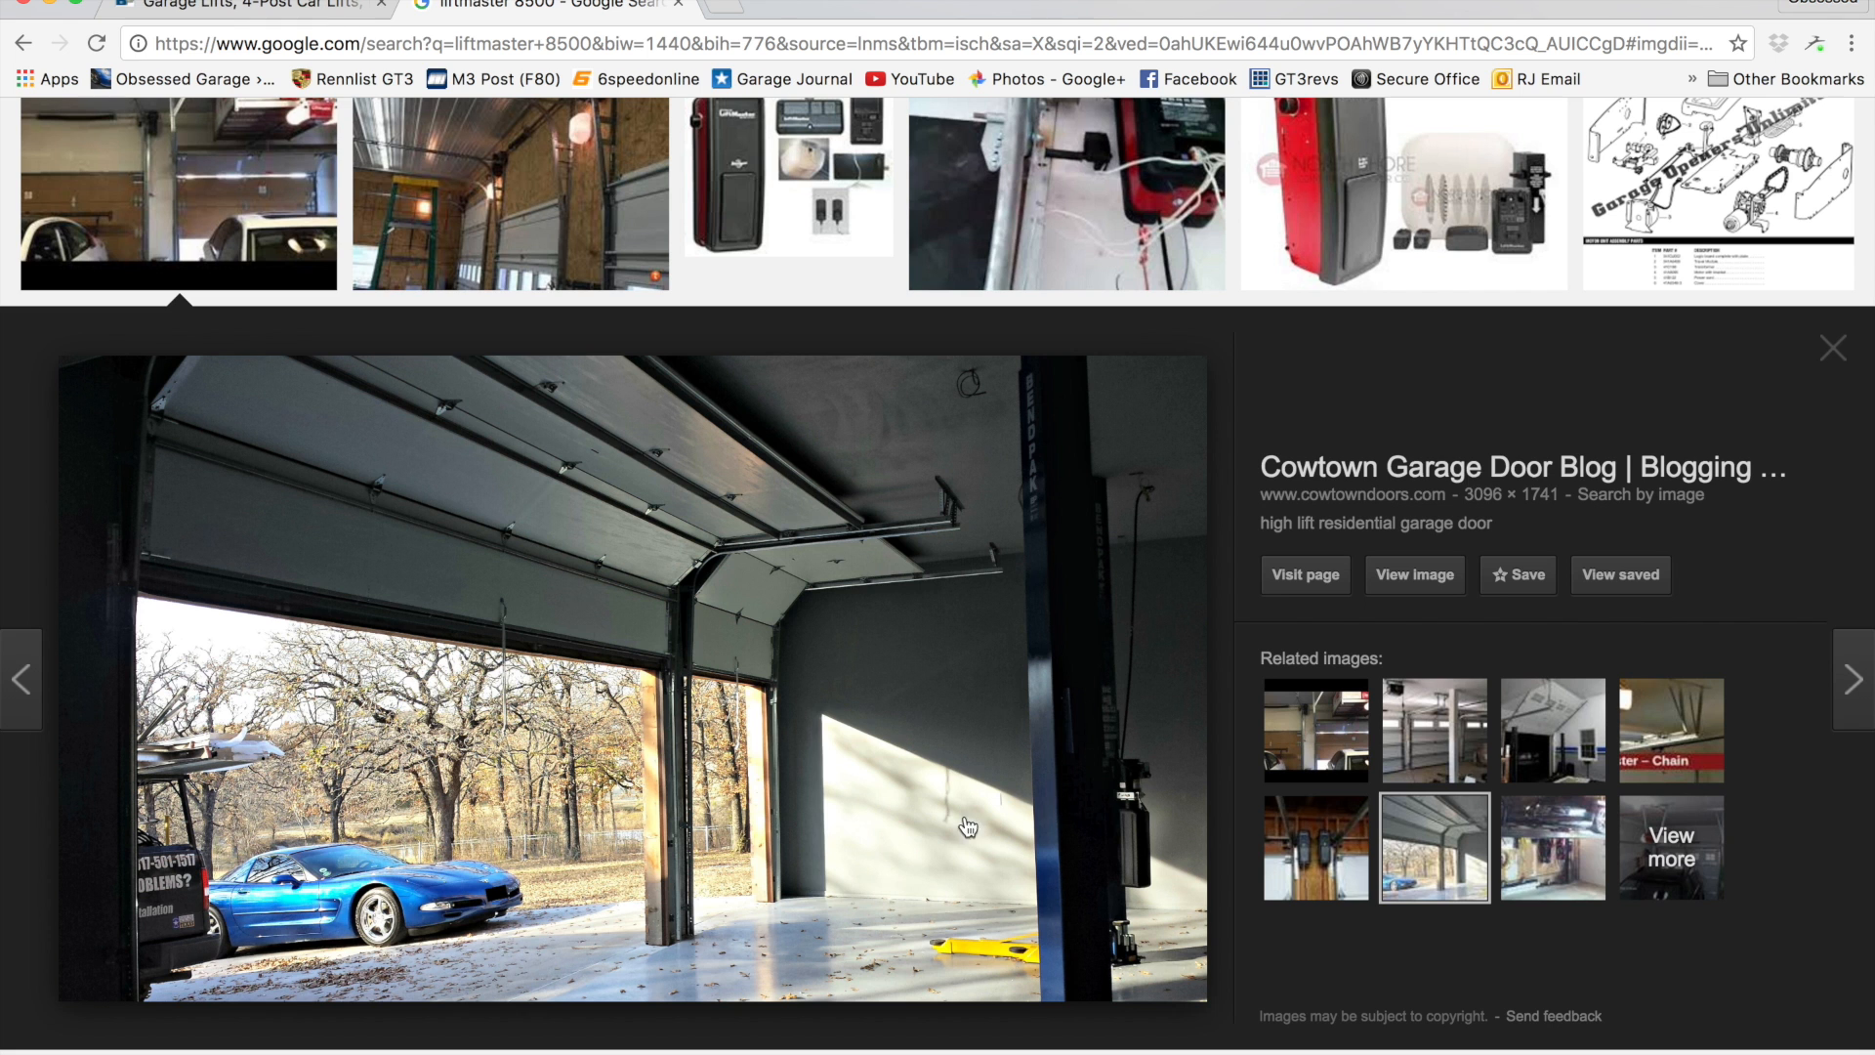
Step: Examine more LiftMaster 8500 installation photos further along in the image results
scroll(978, 769, down, 10)
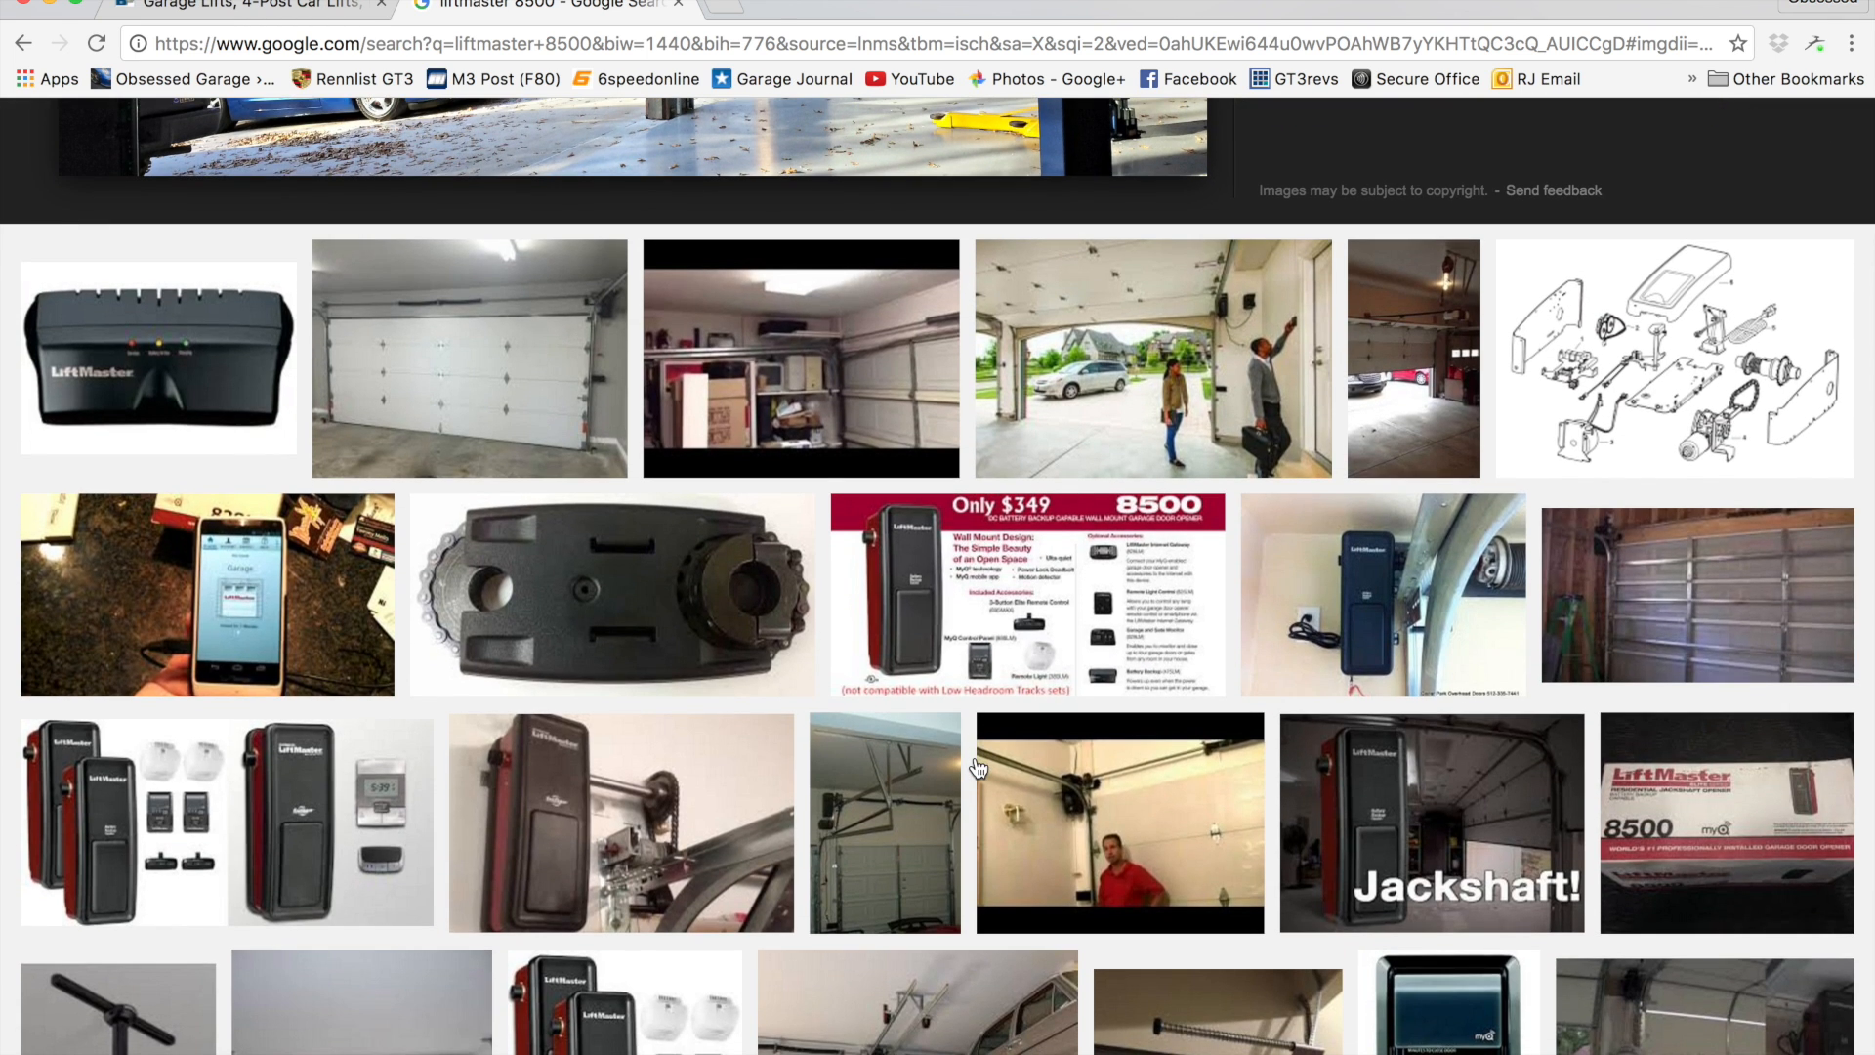
scroll(977, 769, down, 12)
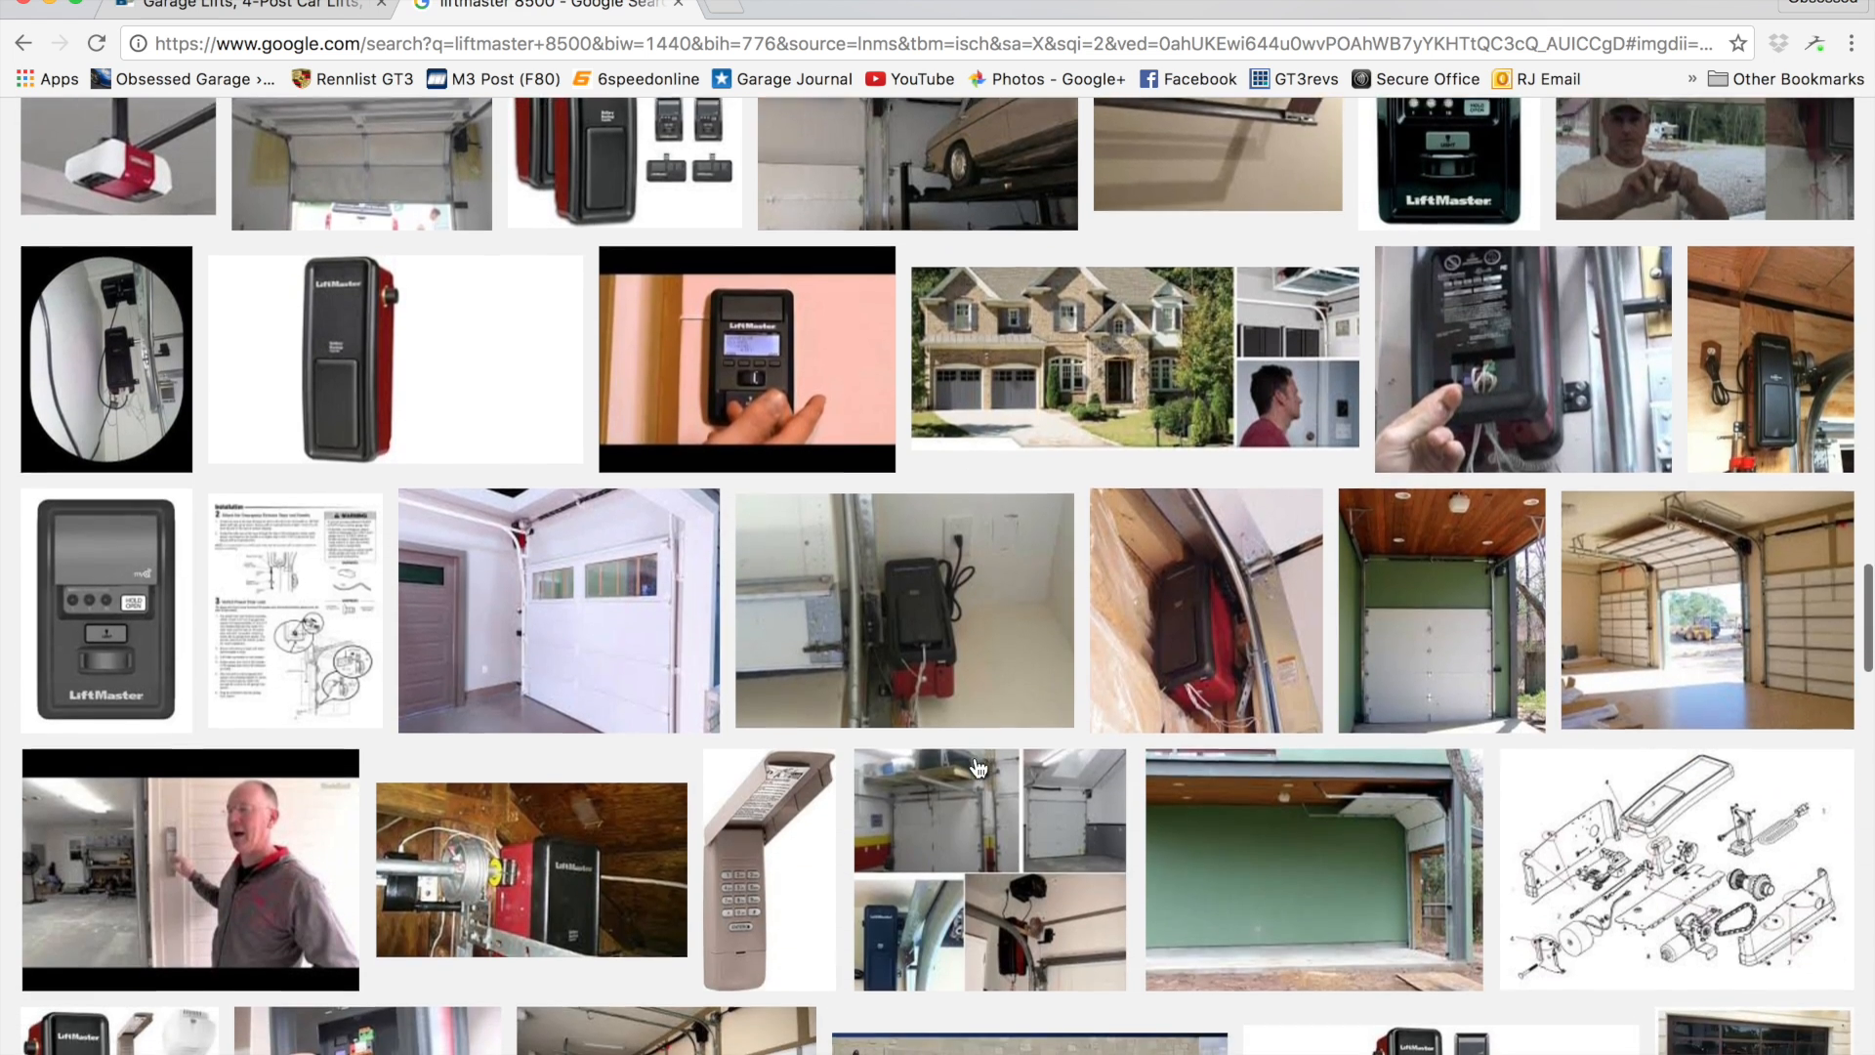
scroll(977, 768, down, 10)
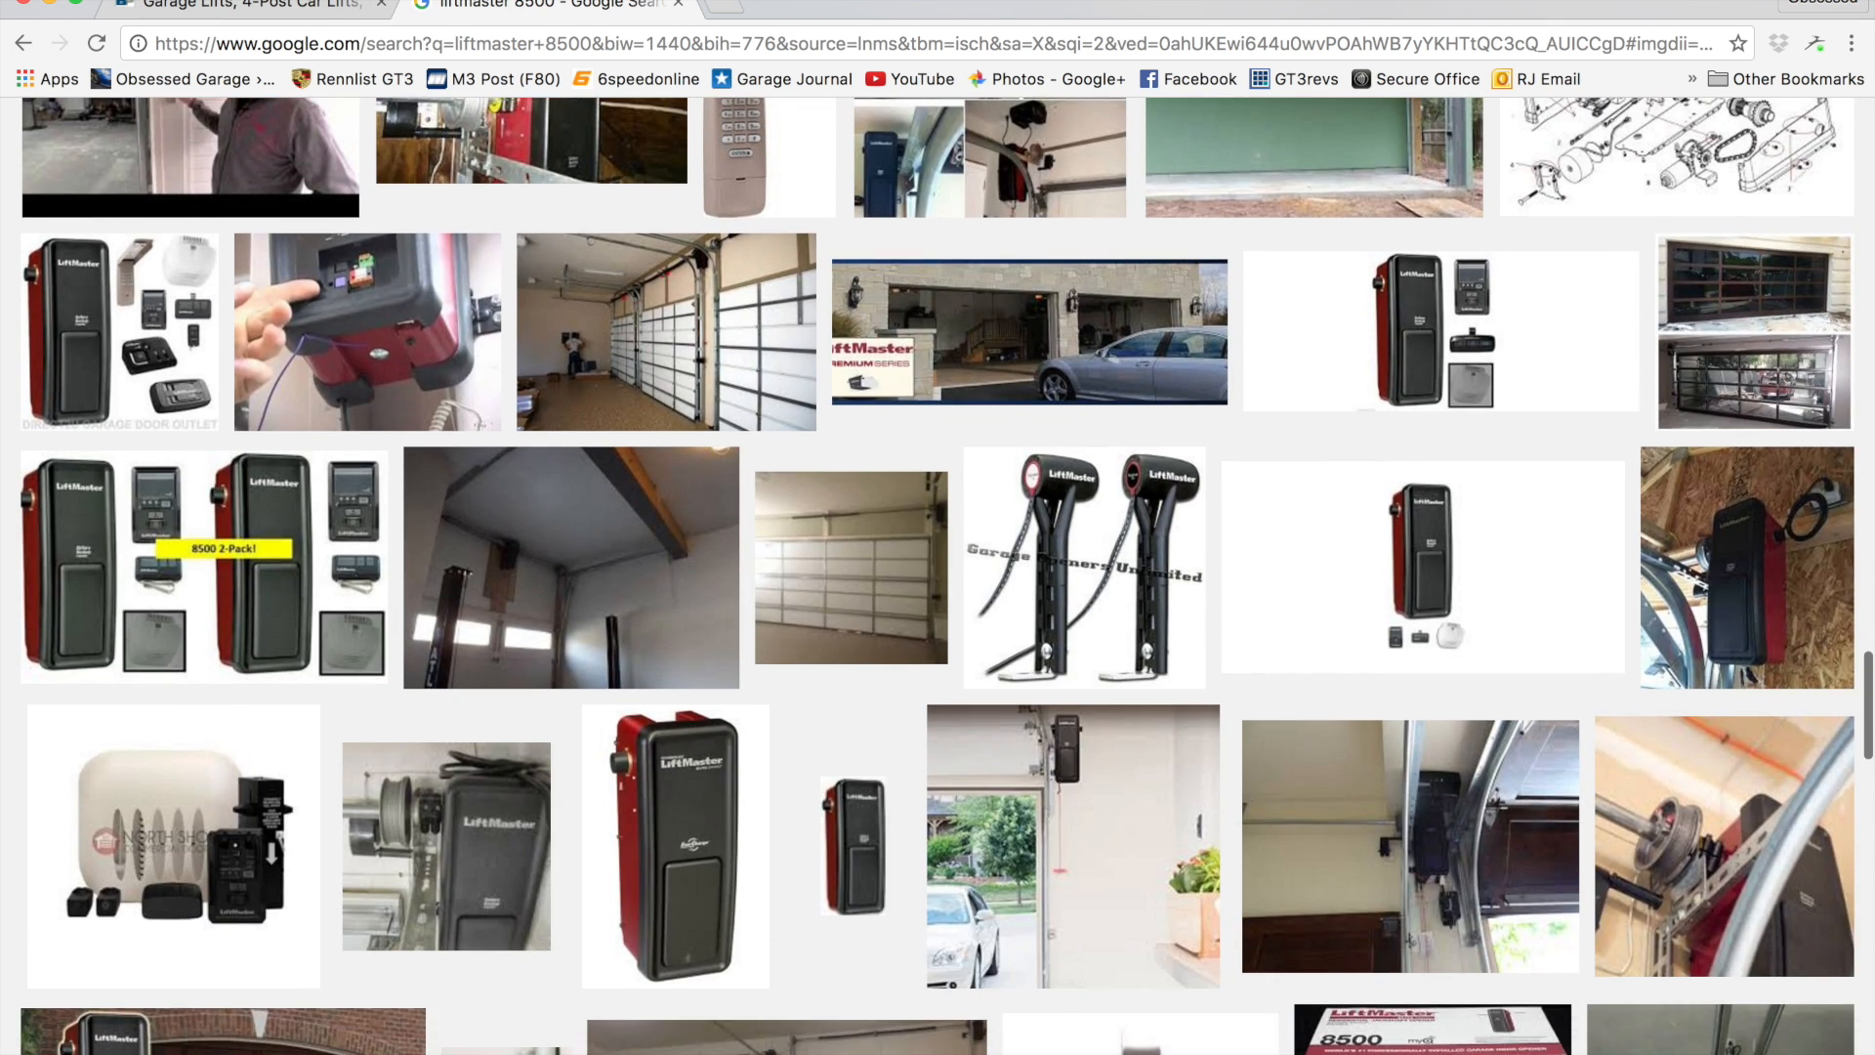
Step: Switch to the home design program and tilt the AdamLZ Garage camera view down toward the lift outline on the floor
click(1413, 1028)
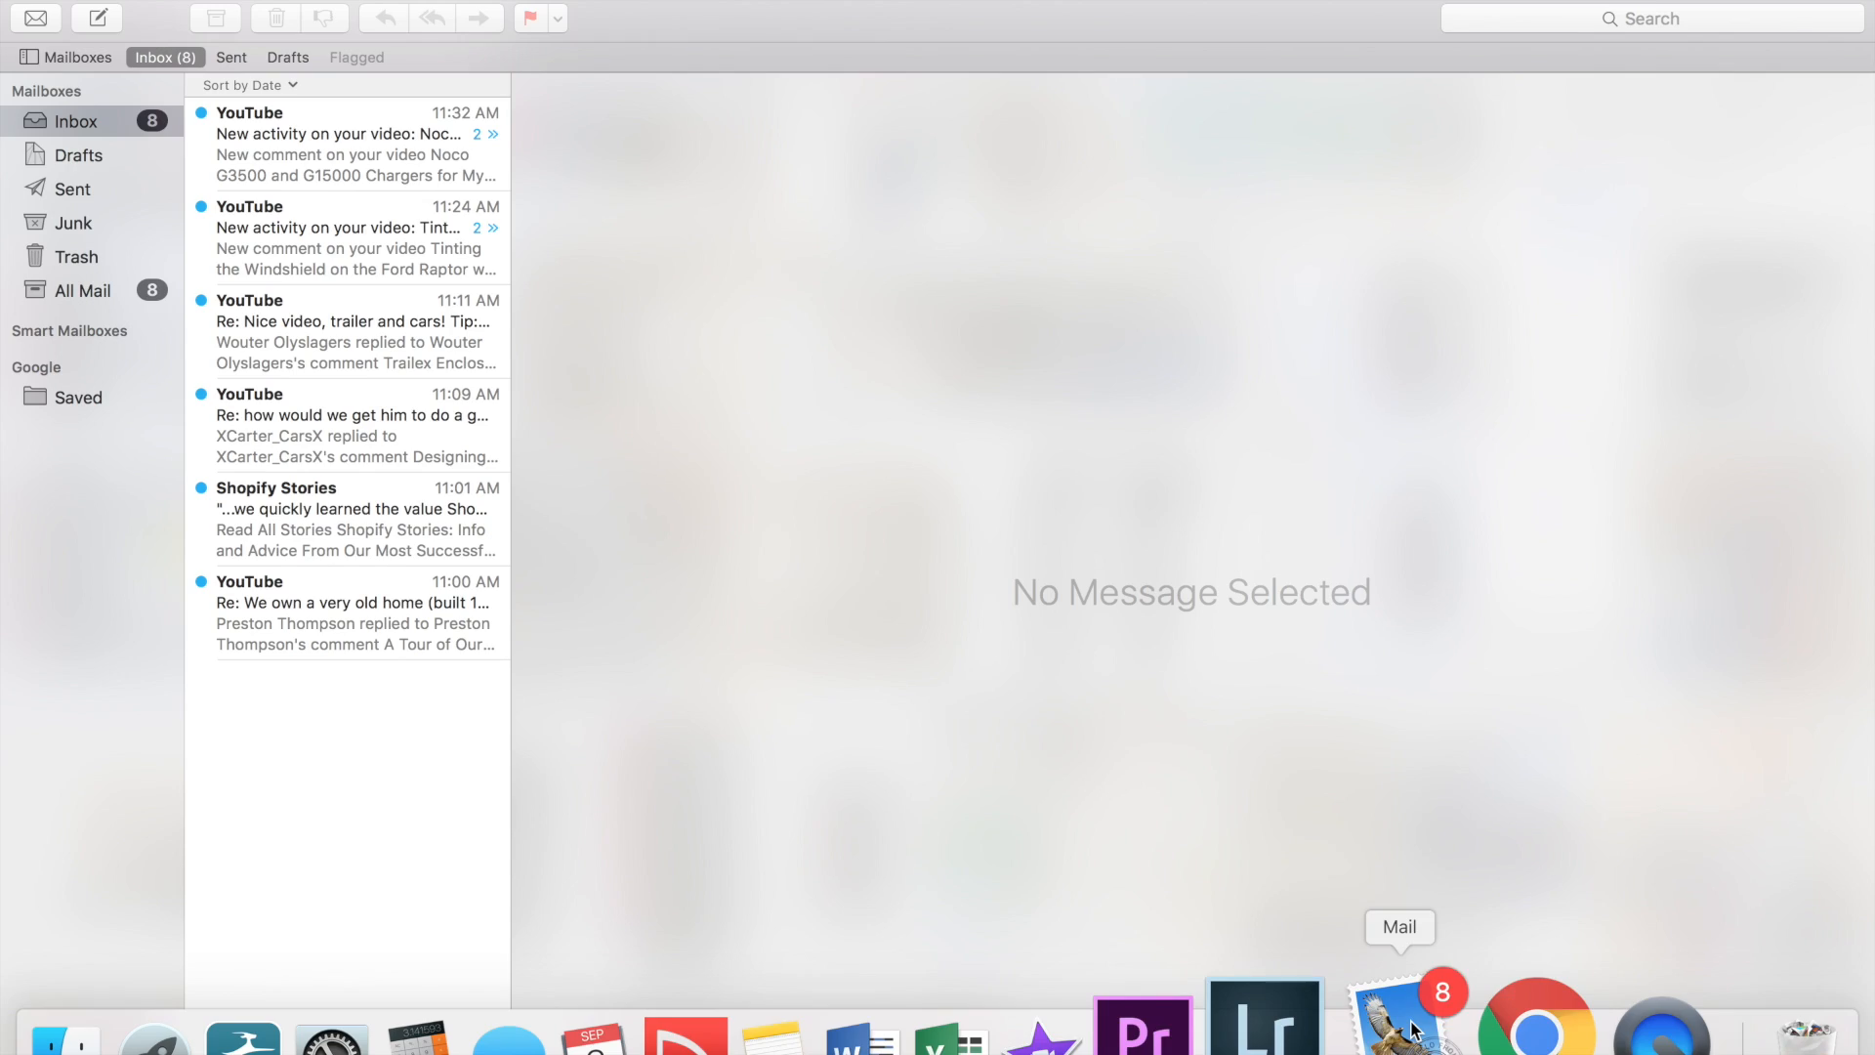
click(775, 1015)
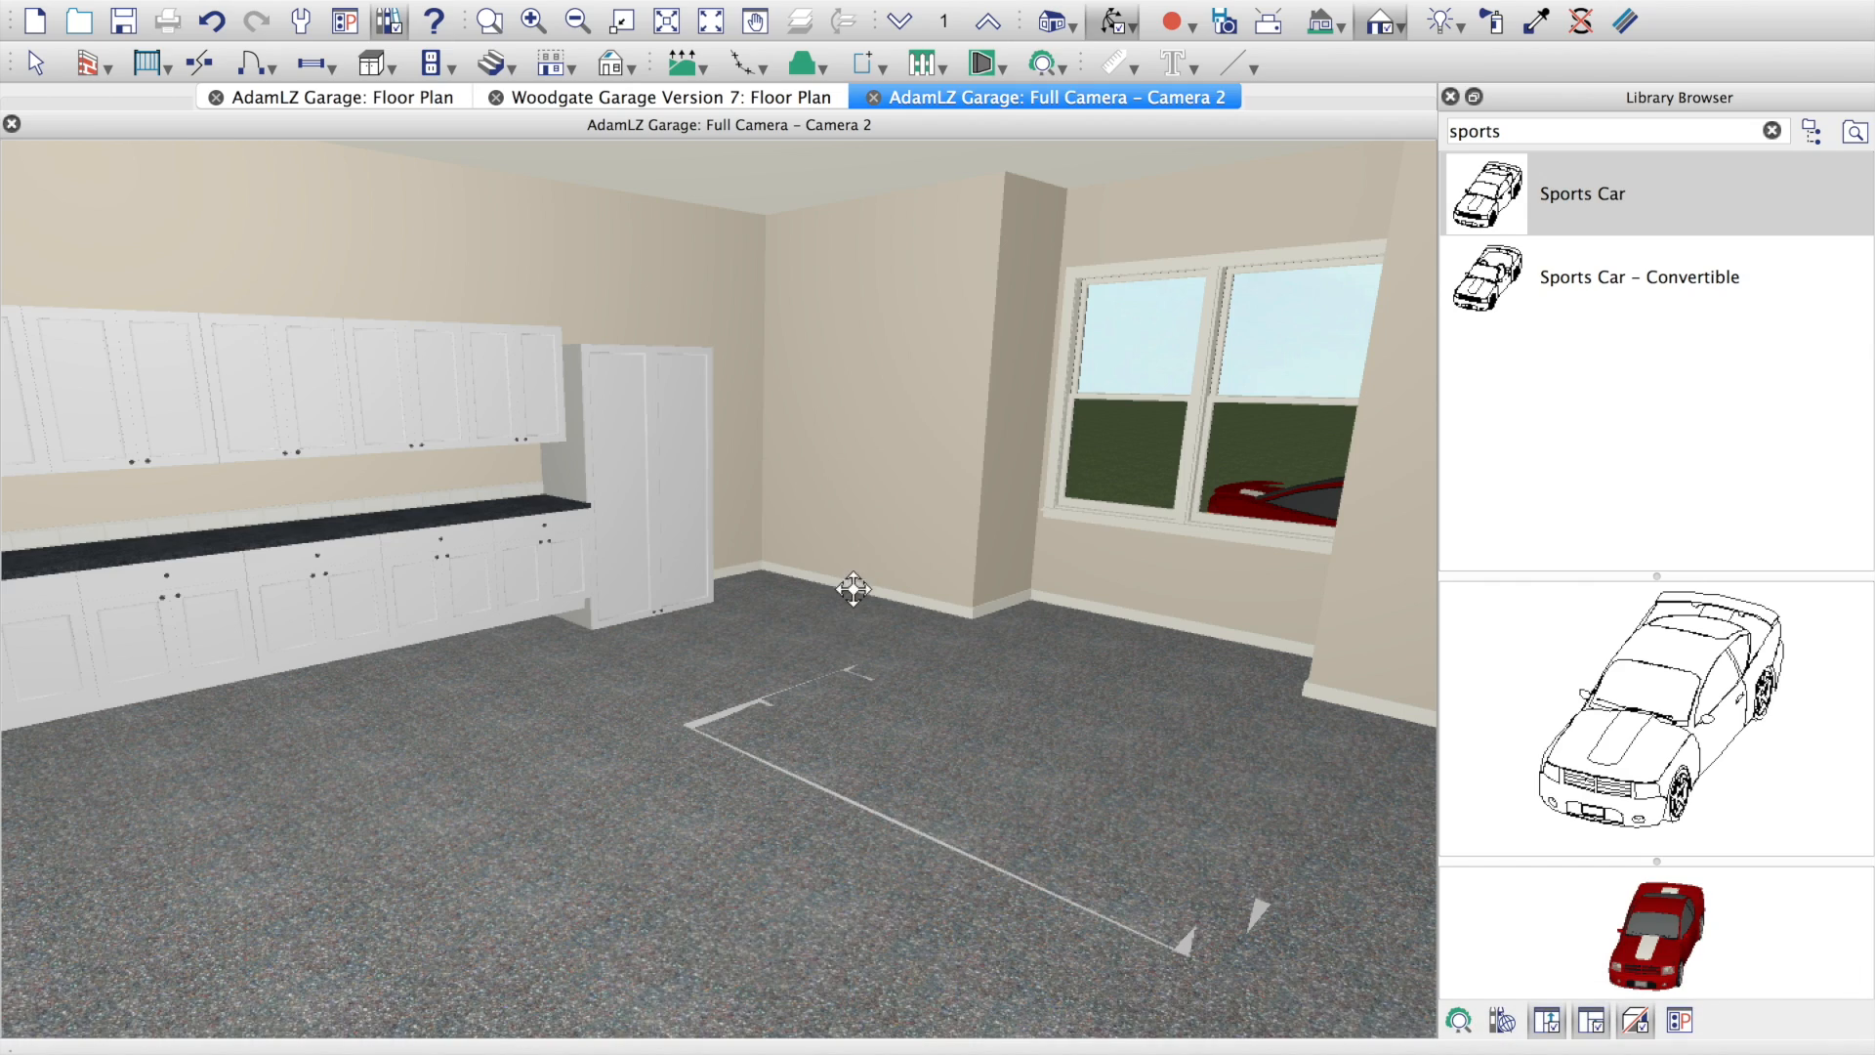
drag(789, 676, 788, 739)
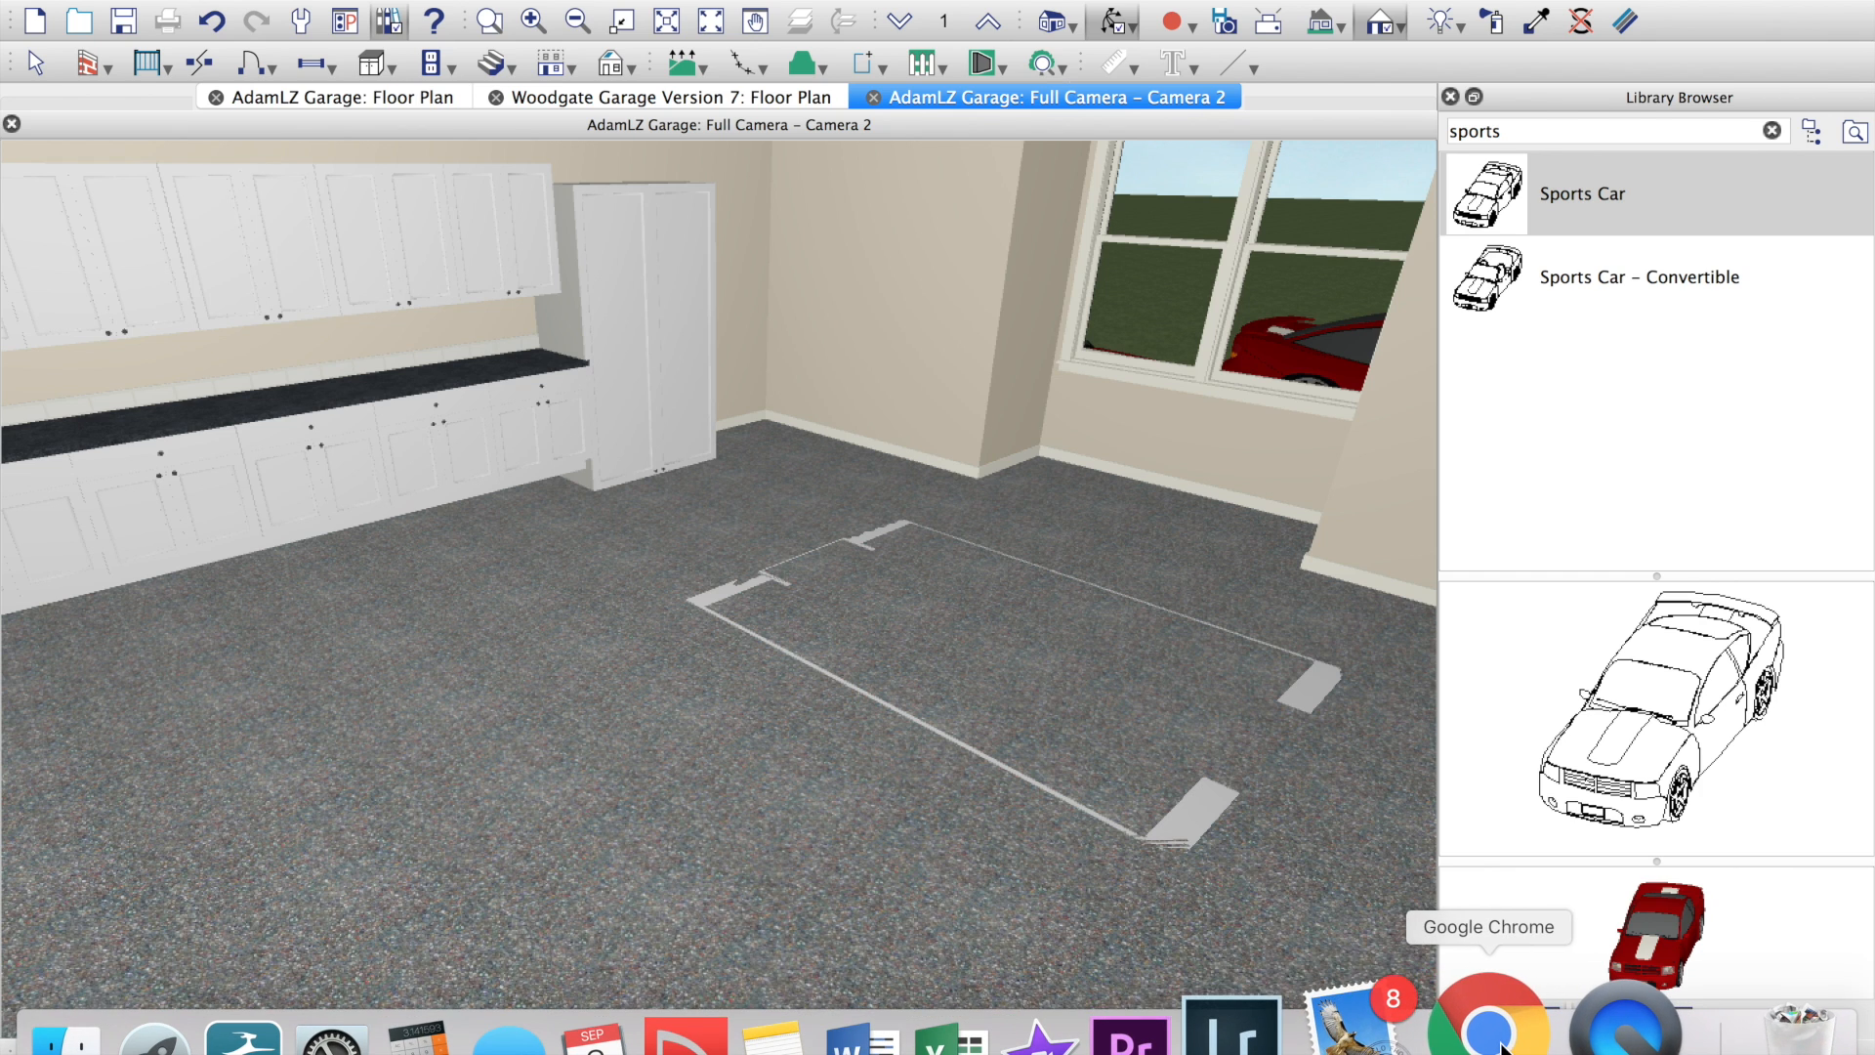
Step: Return to BendPak's site in Google Chrome and open the SP-7X scissor lift page to examine its description
click(1485, 1015)
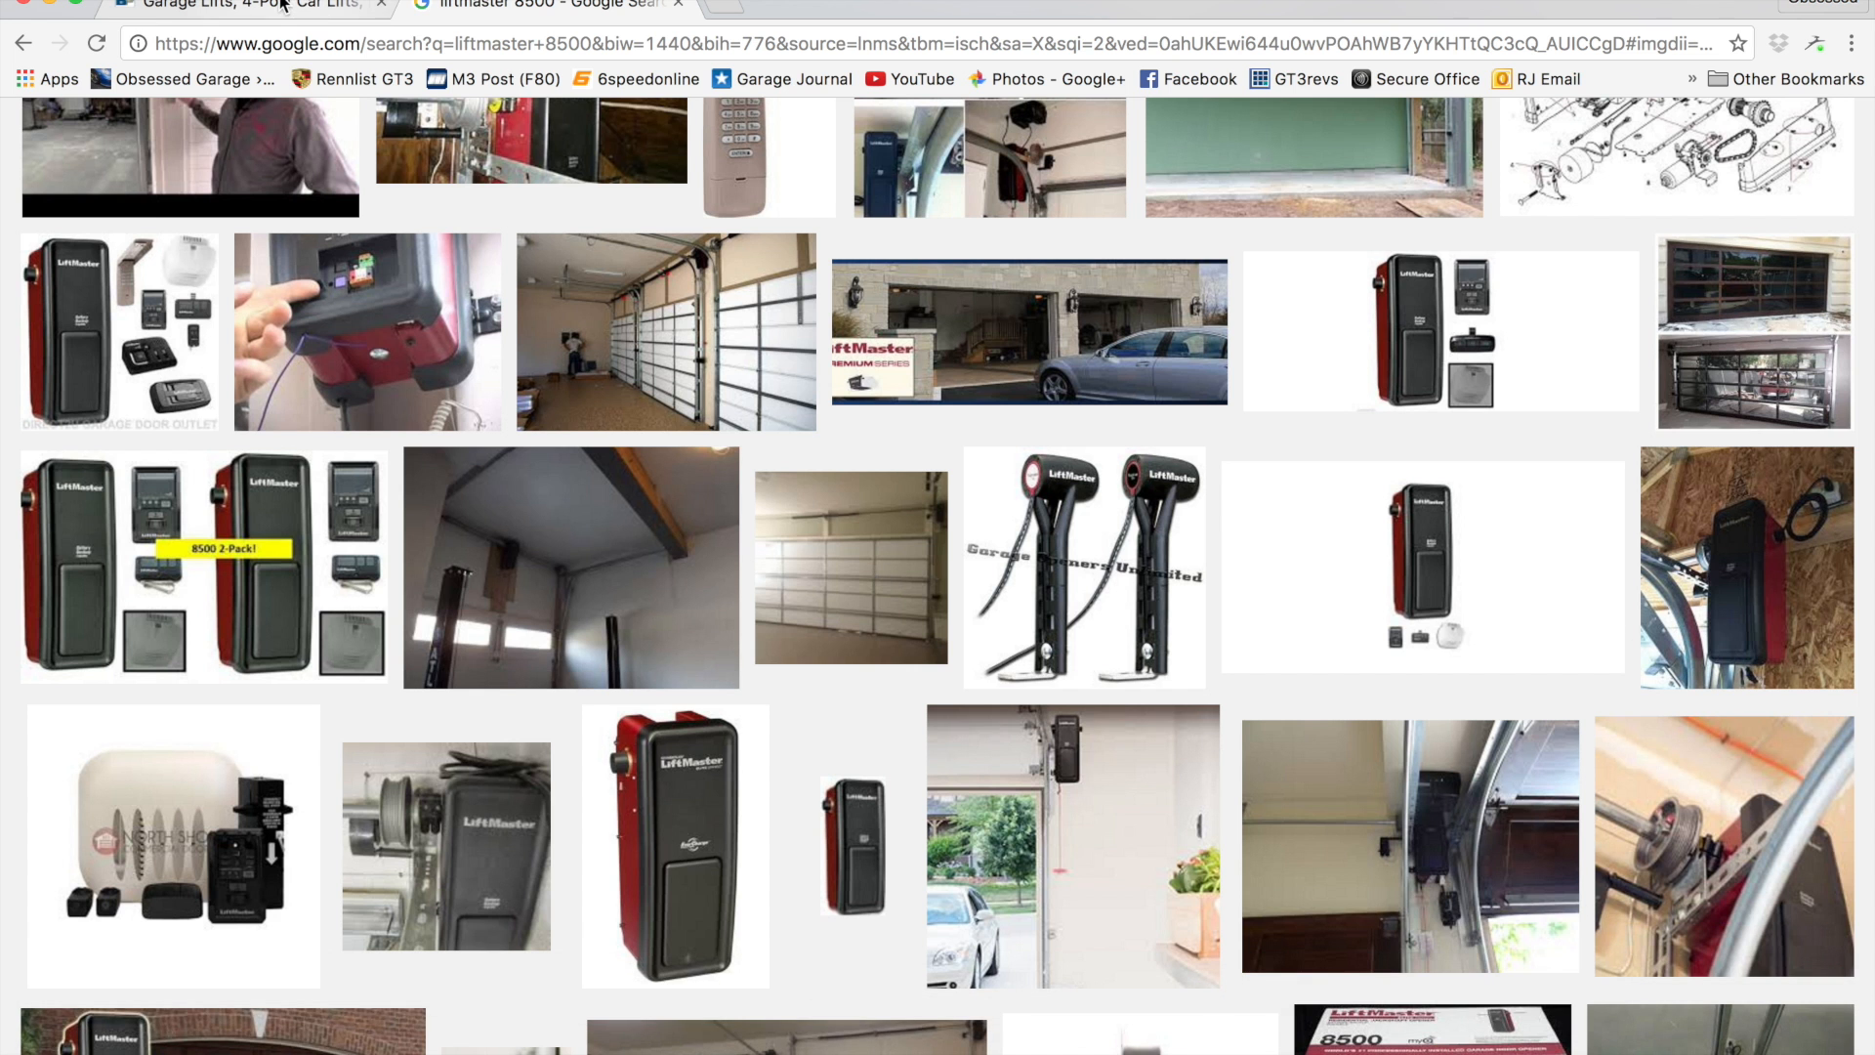
click(282, 5)
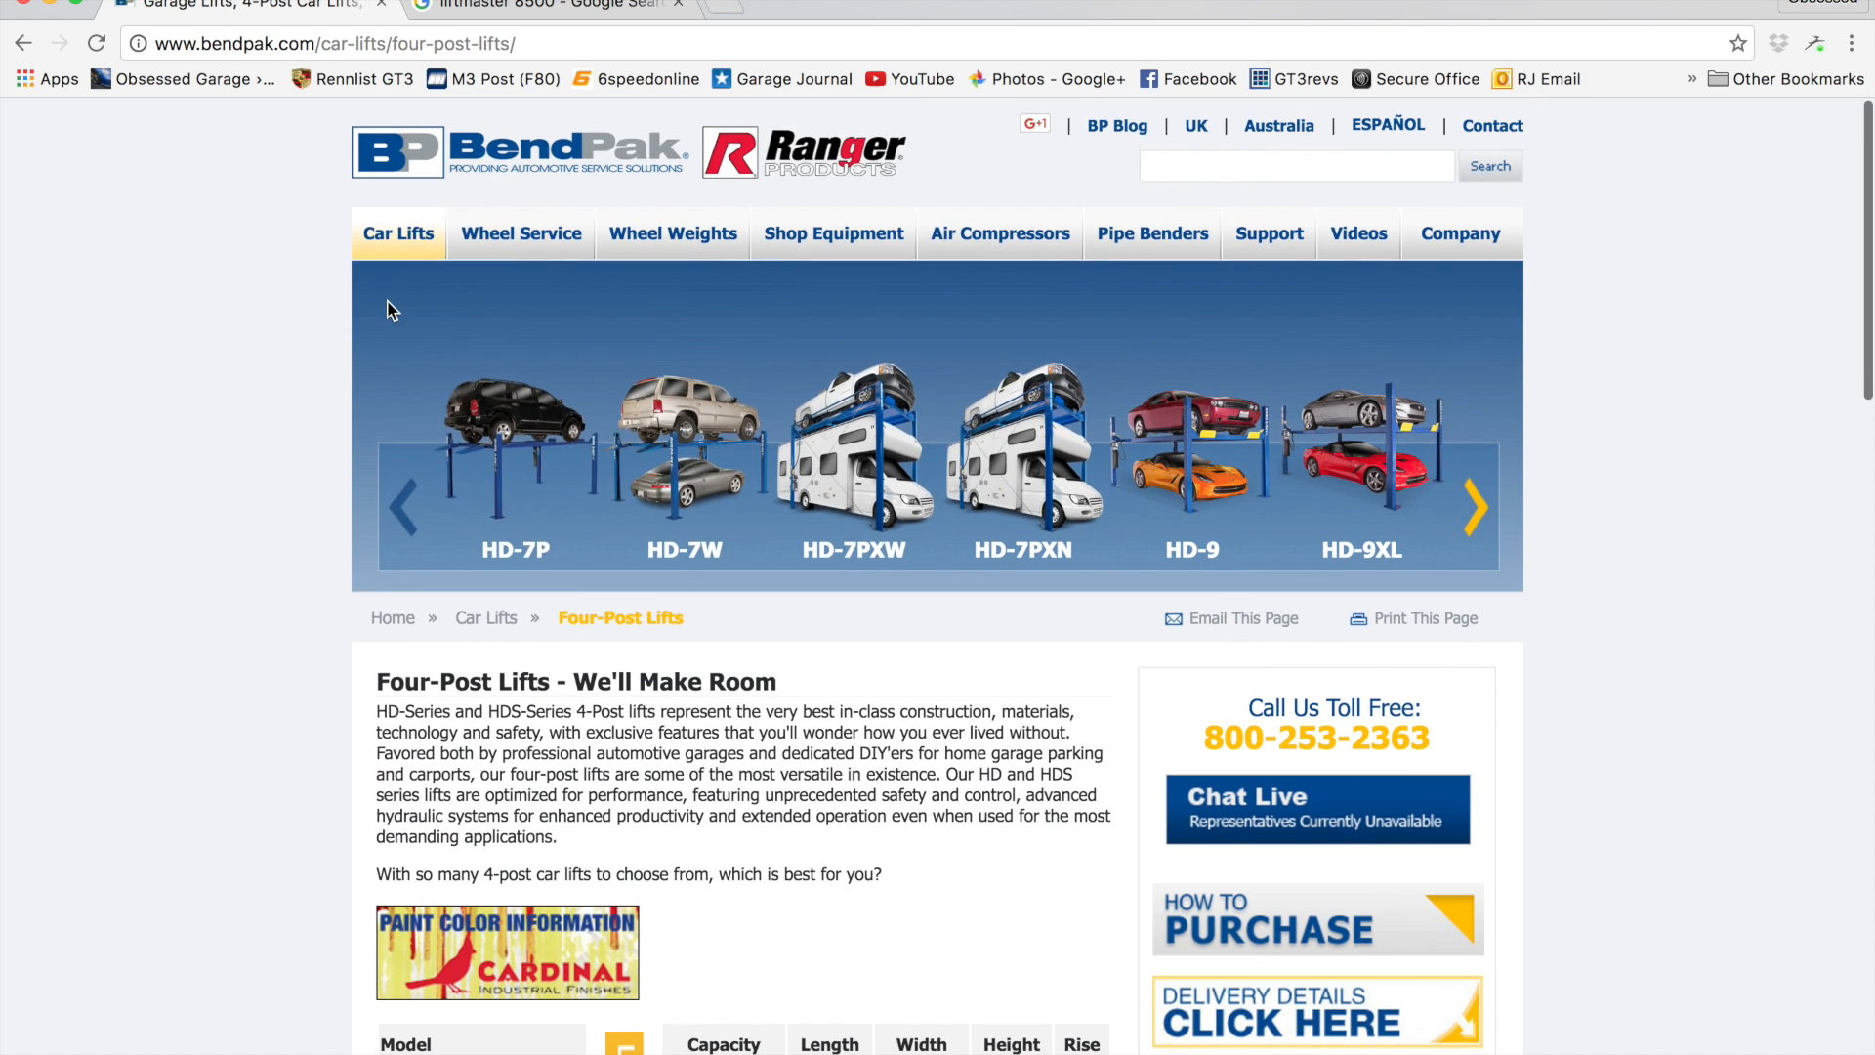
mouse_move(399, 234)
mouse_move(415, 455)
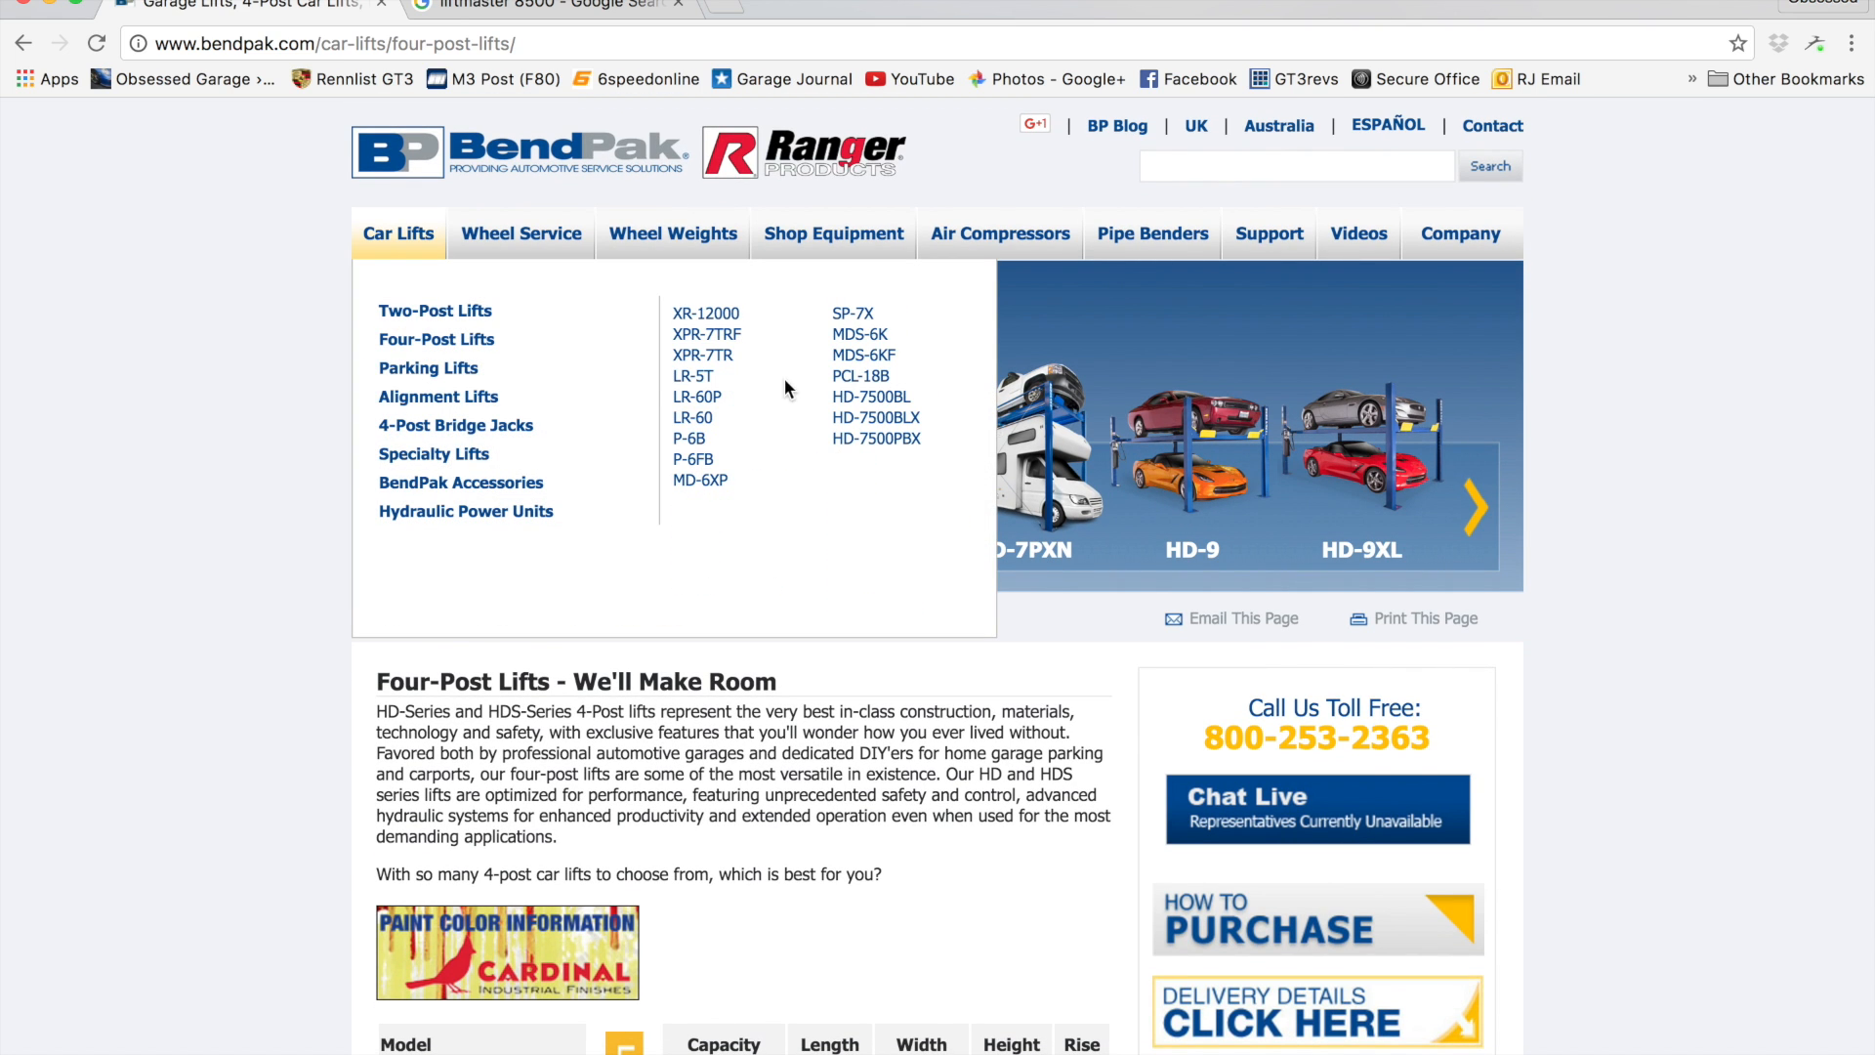
click(865, 322)
scroll(742, 598, down, 5)
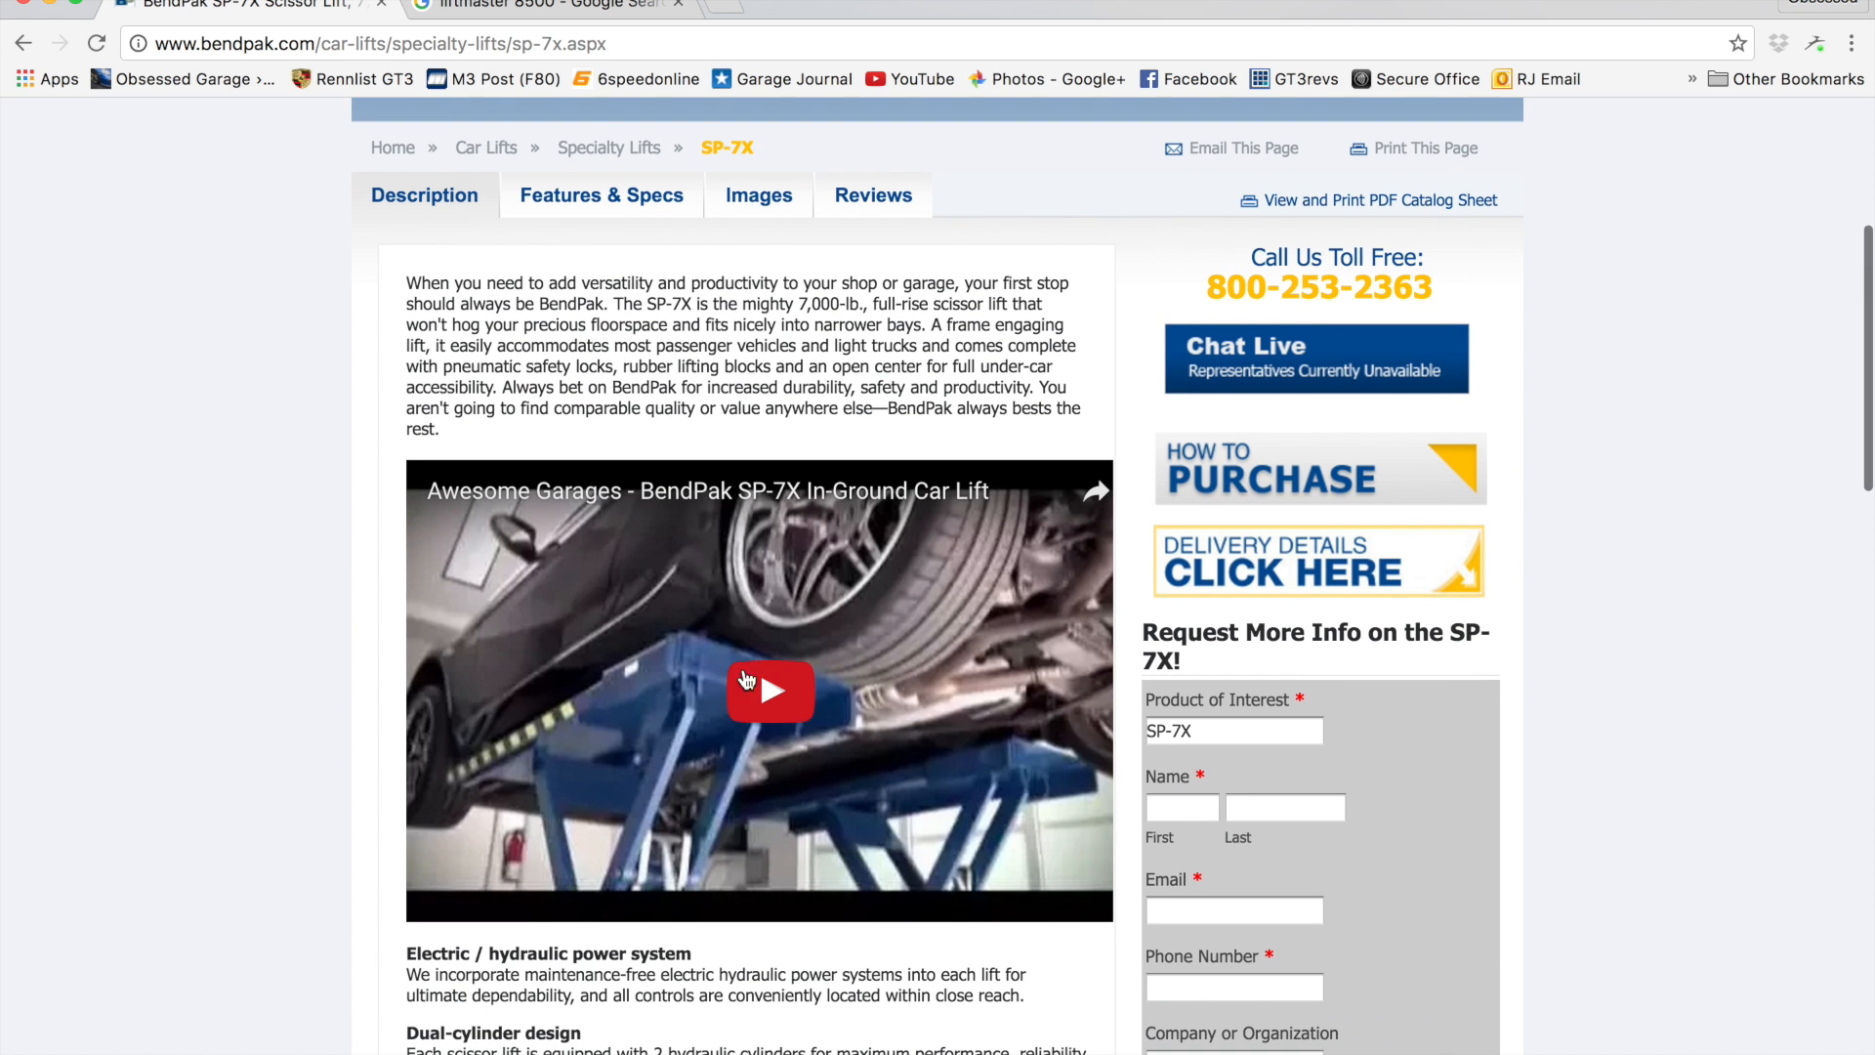
Step: Play the SP-7X in-ground car lift video with the sound muted, moving back to the early scenes of the scissor lift rising
click(759, 668)
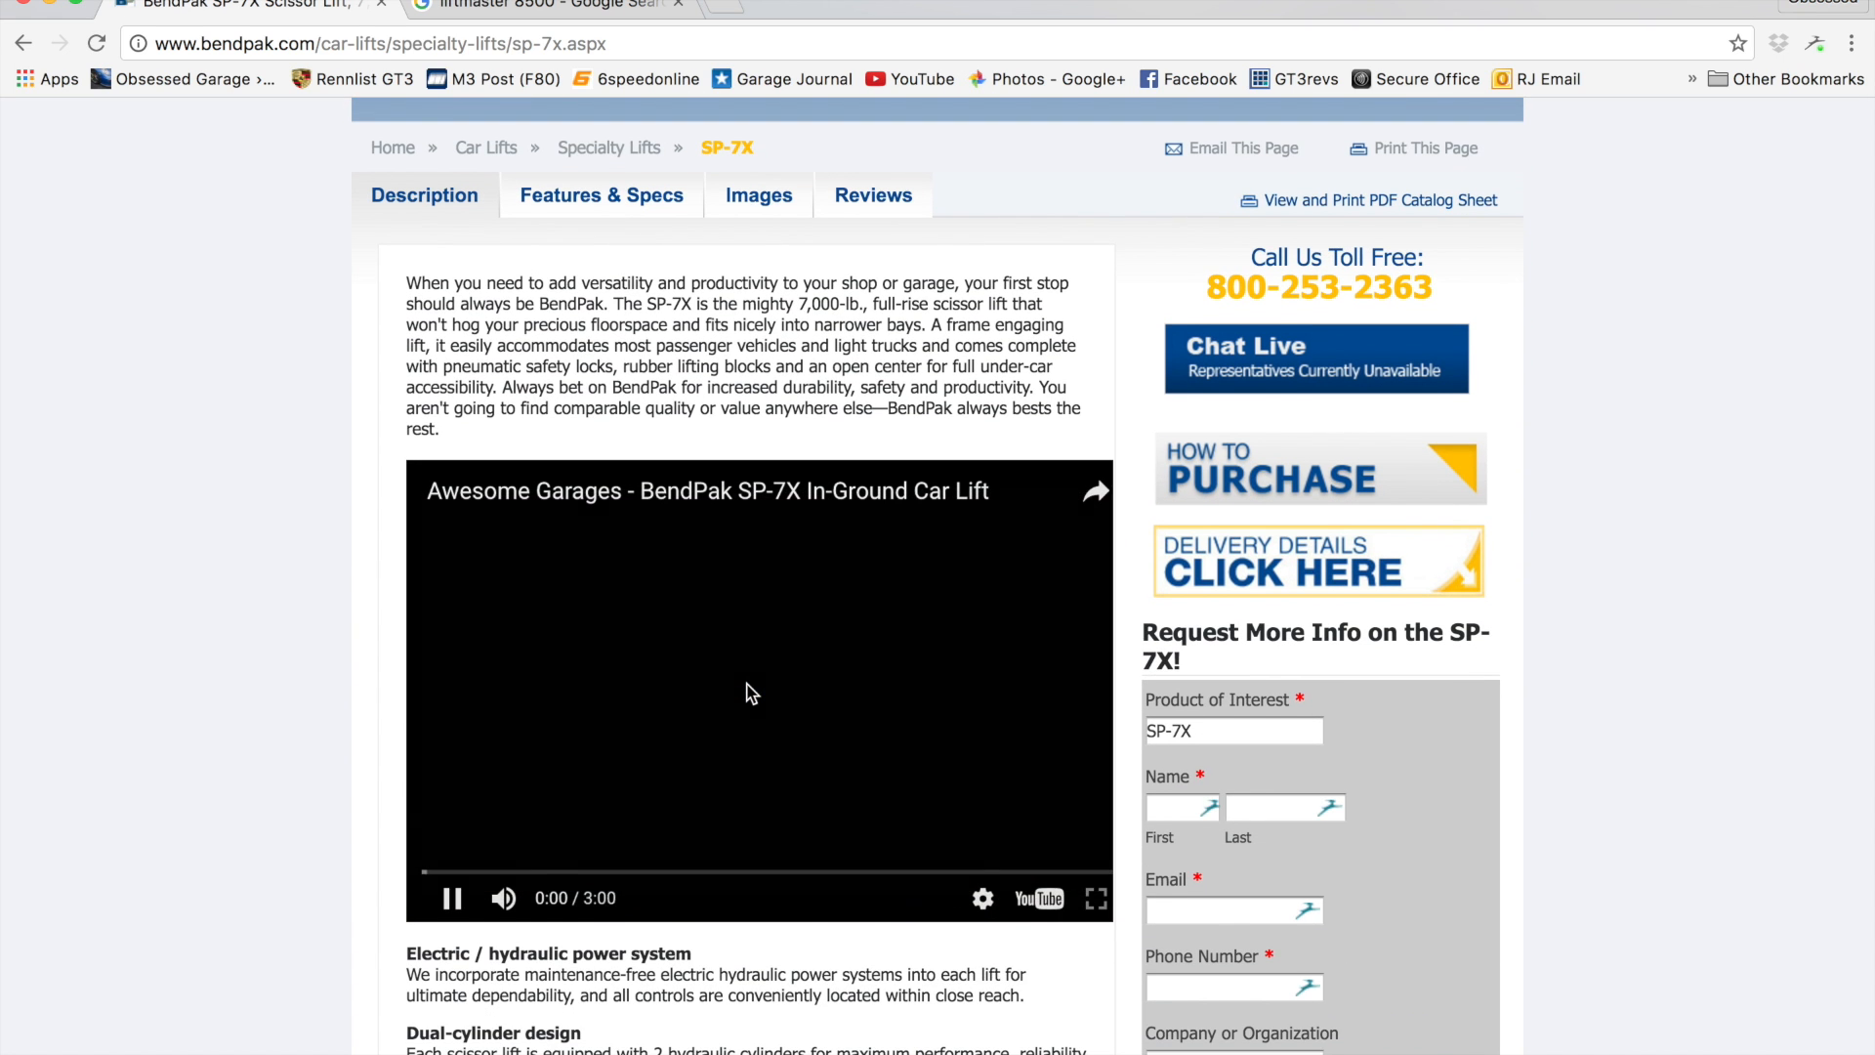
scroll(750, 694, down, 3)
click(722, 689)
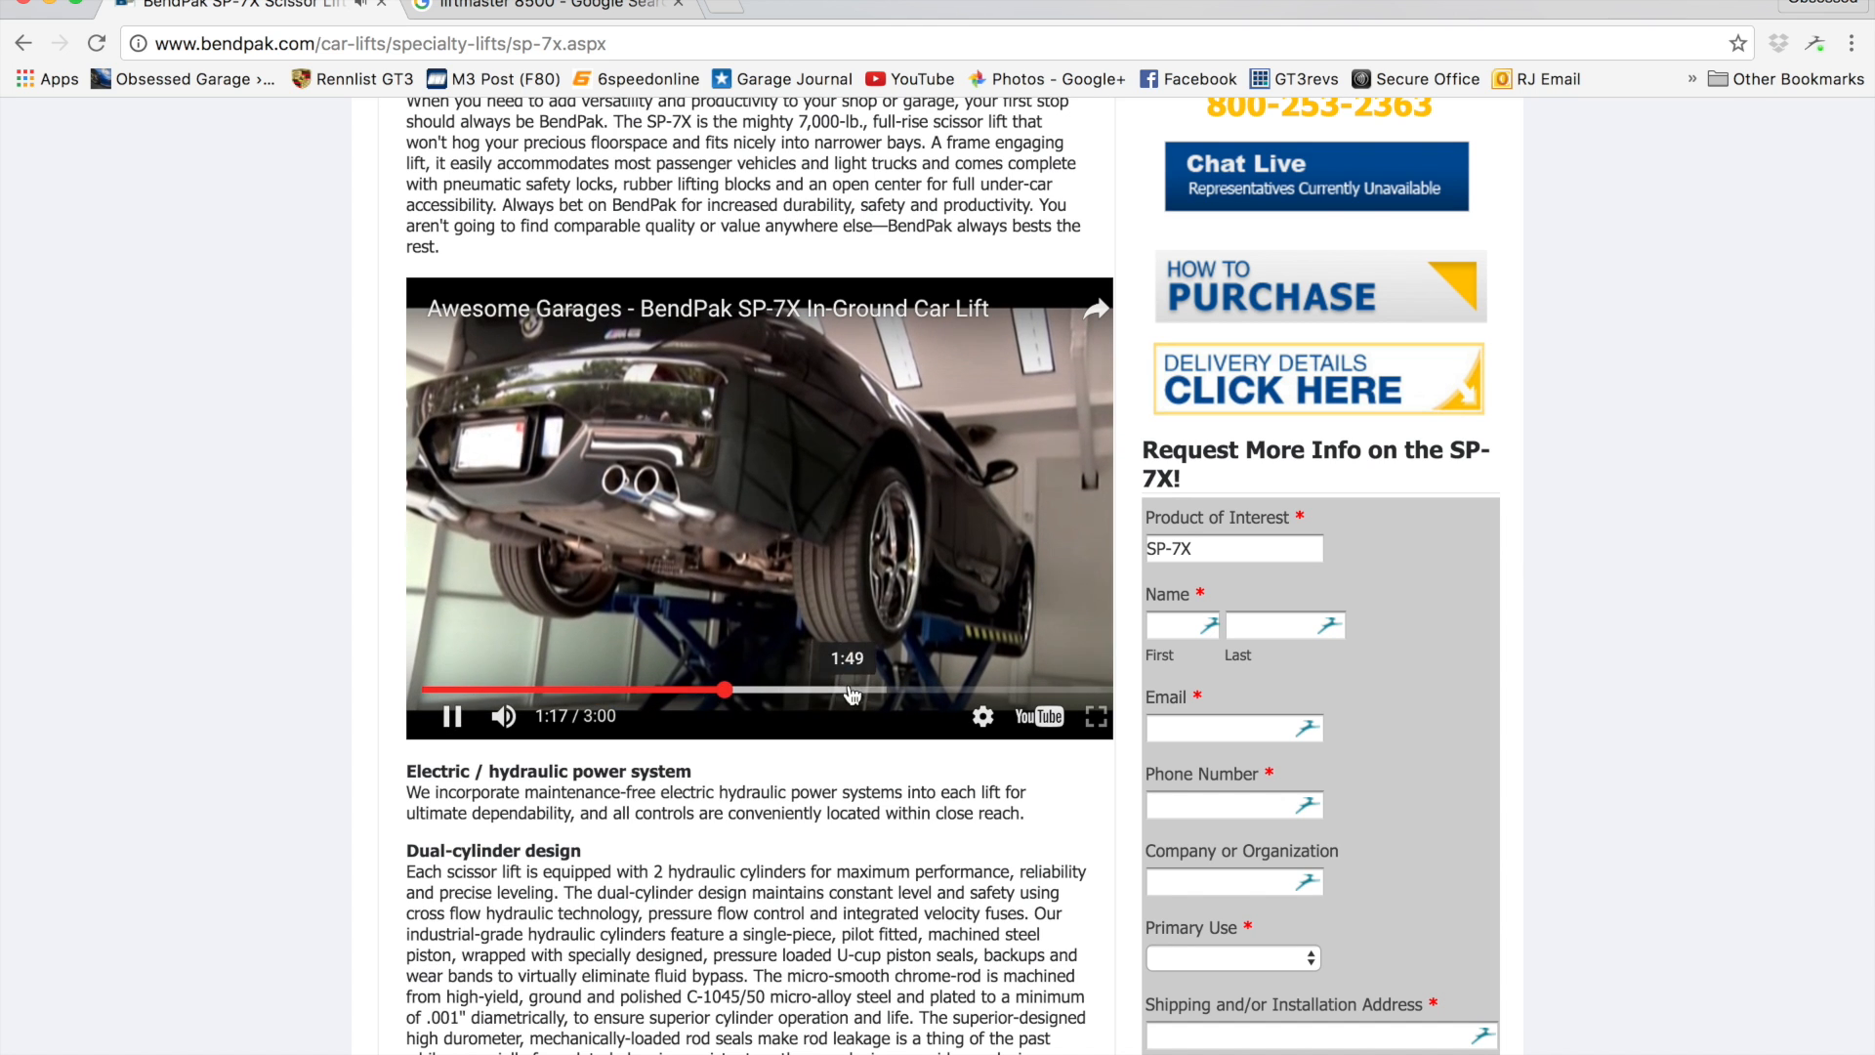
key(m)
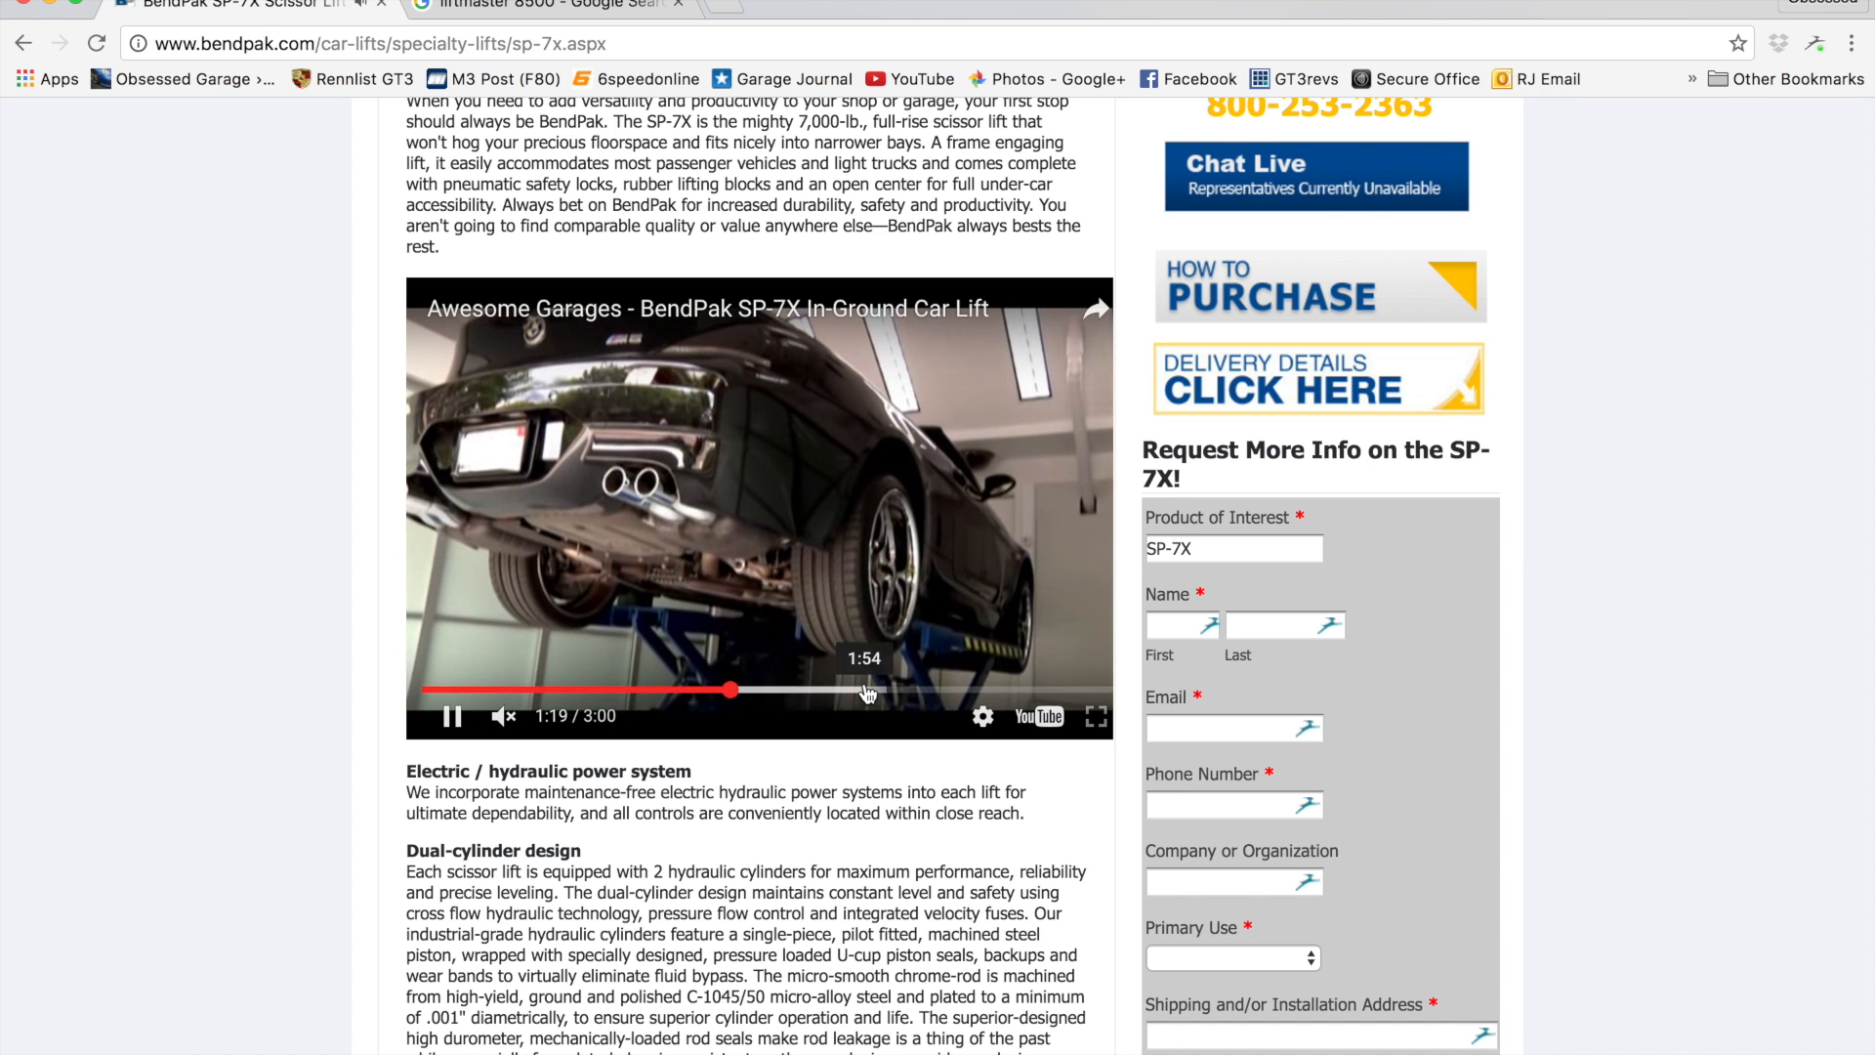
click(696, 690)
click(521, 691)
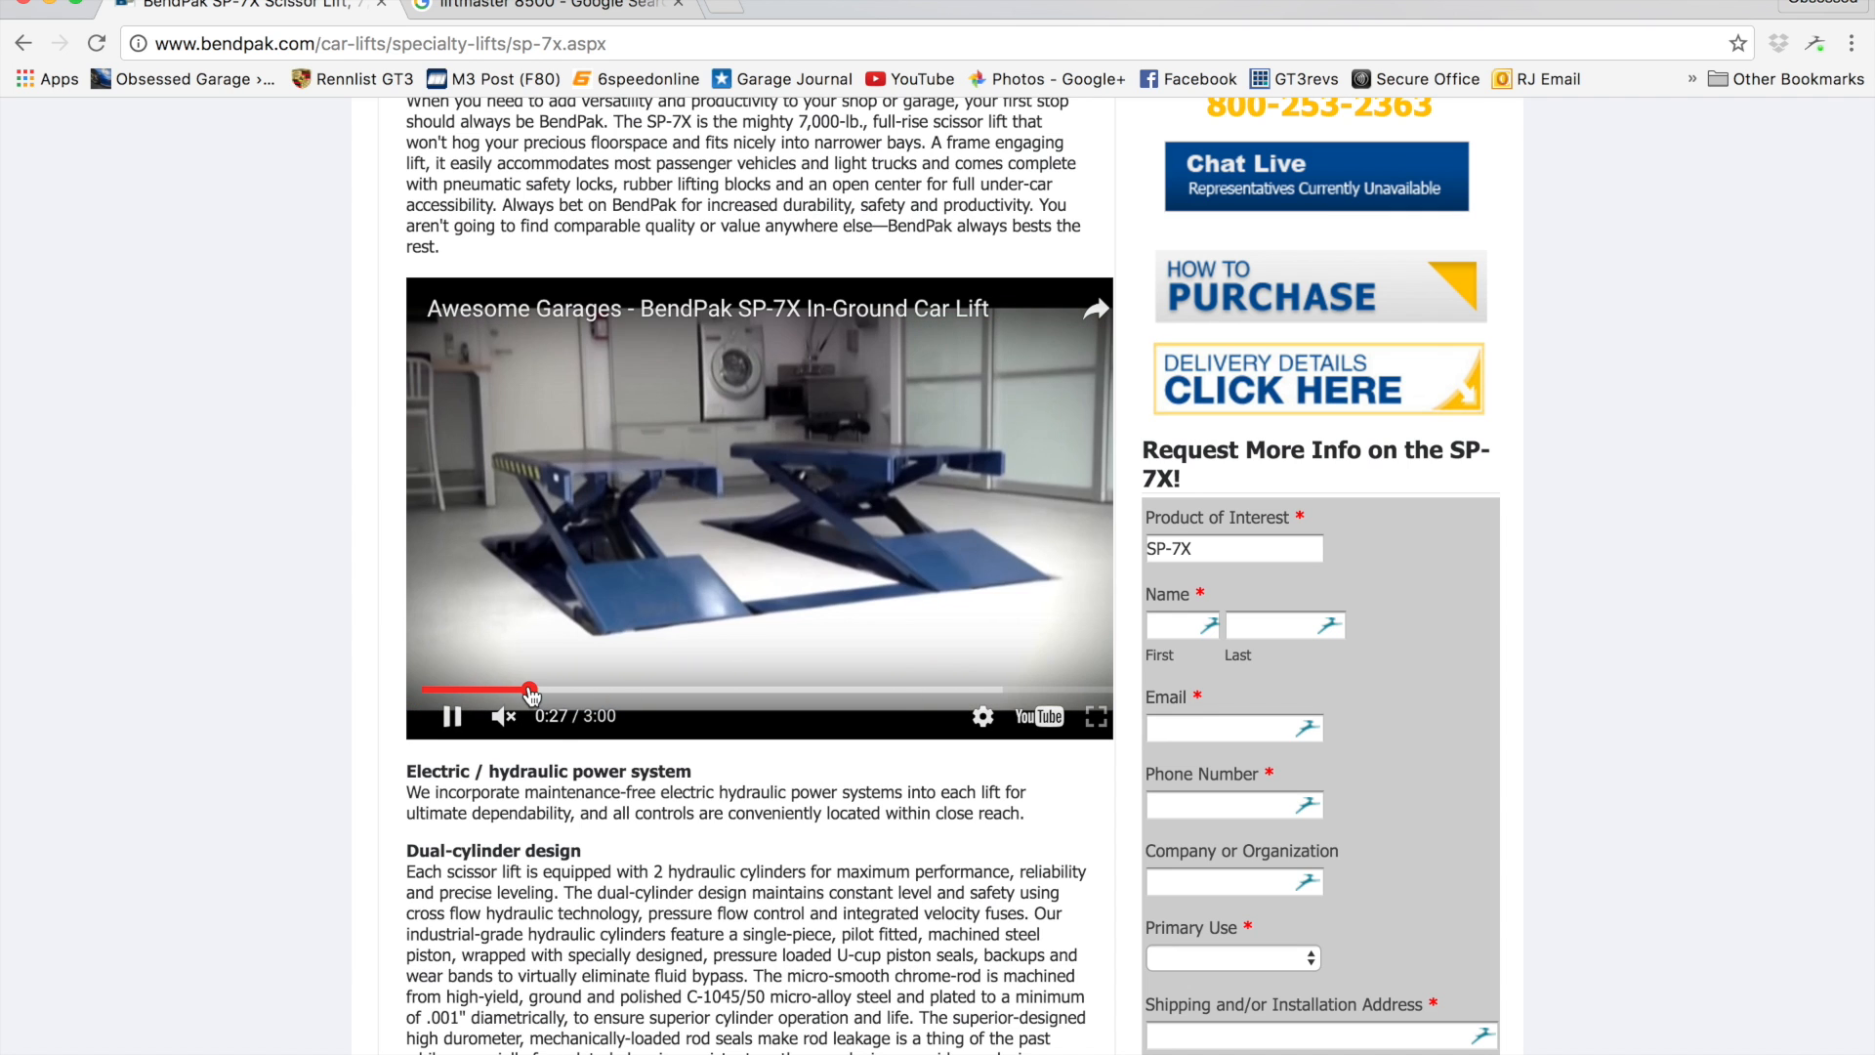
click(486, 690)
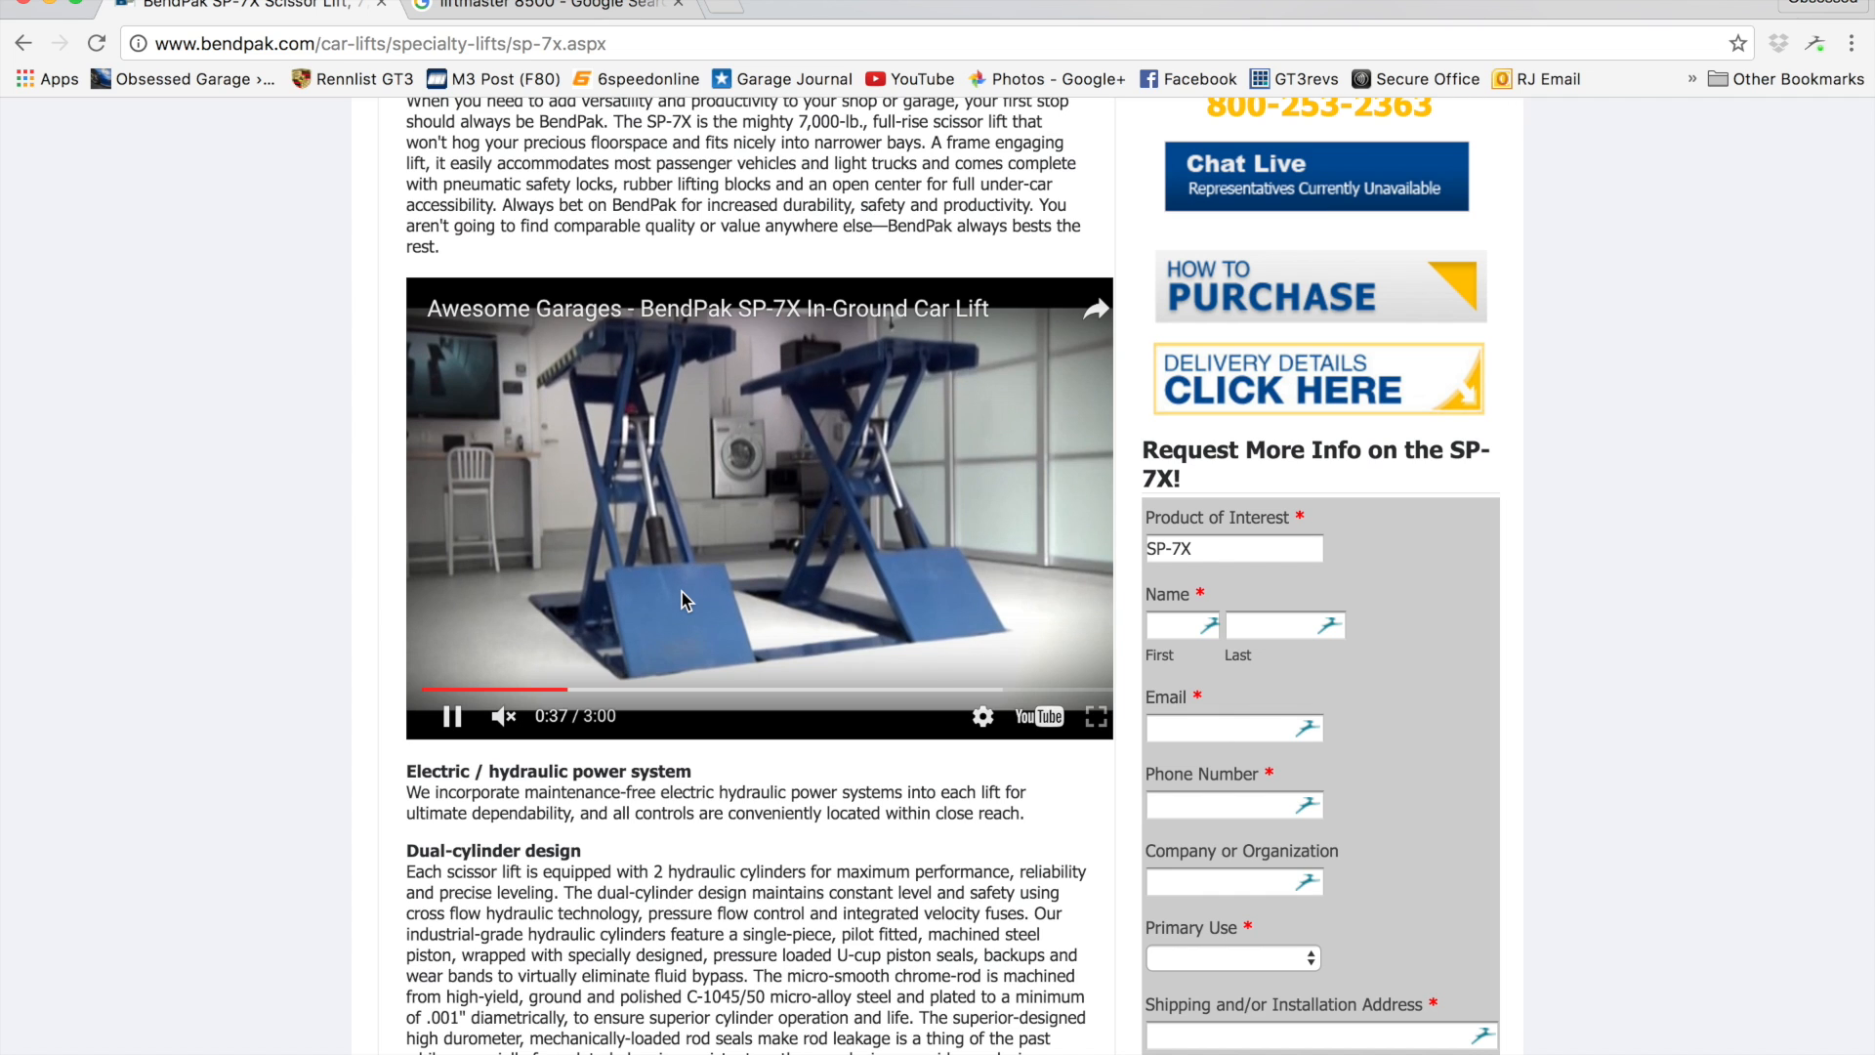
scroll(681, 598, up, 5)
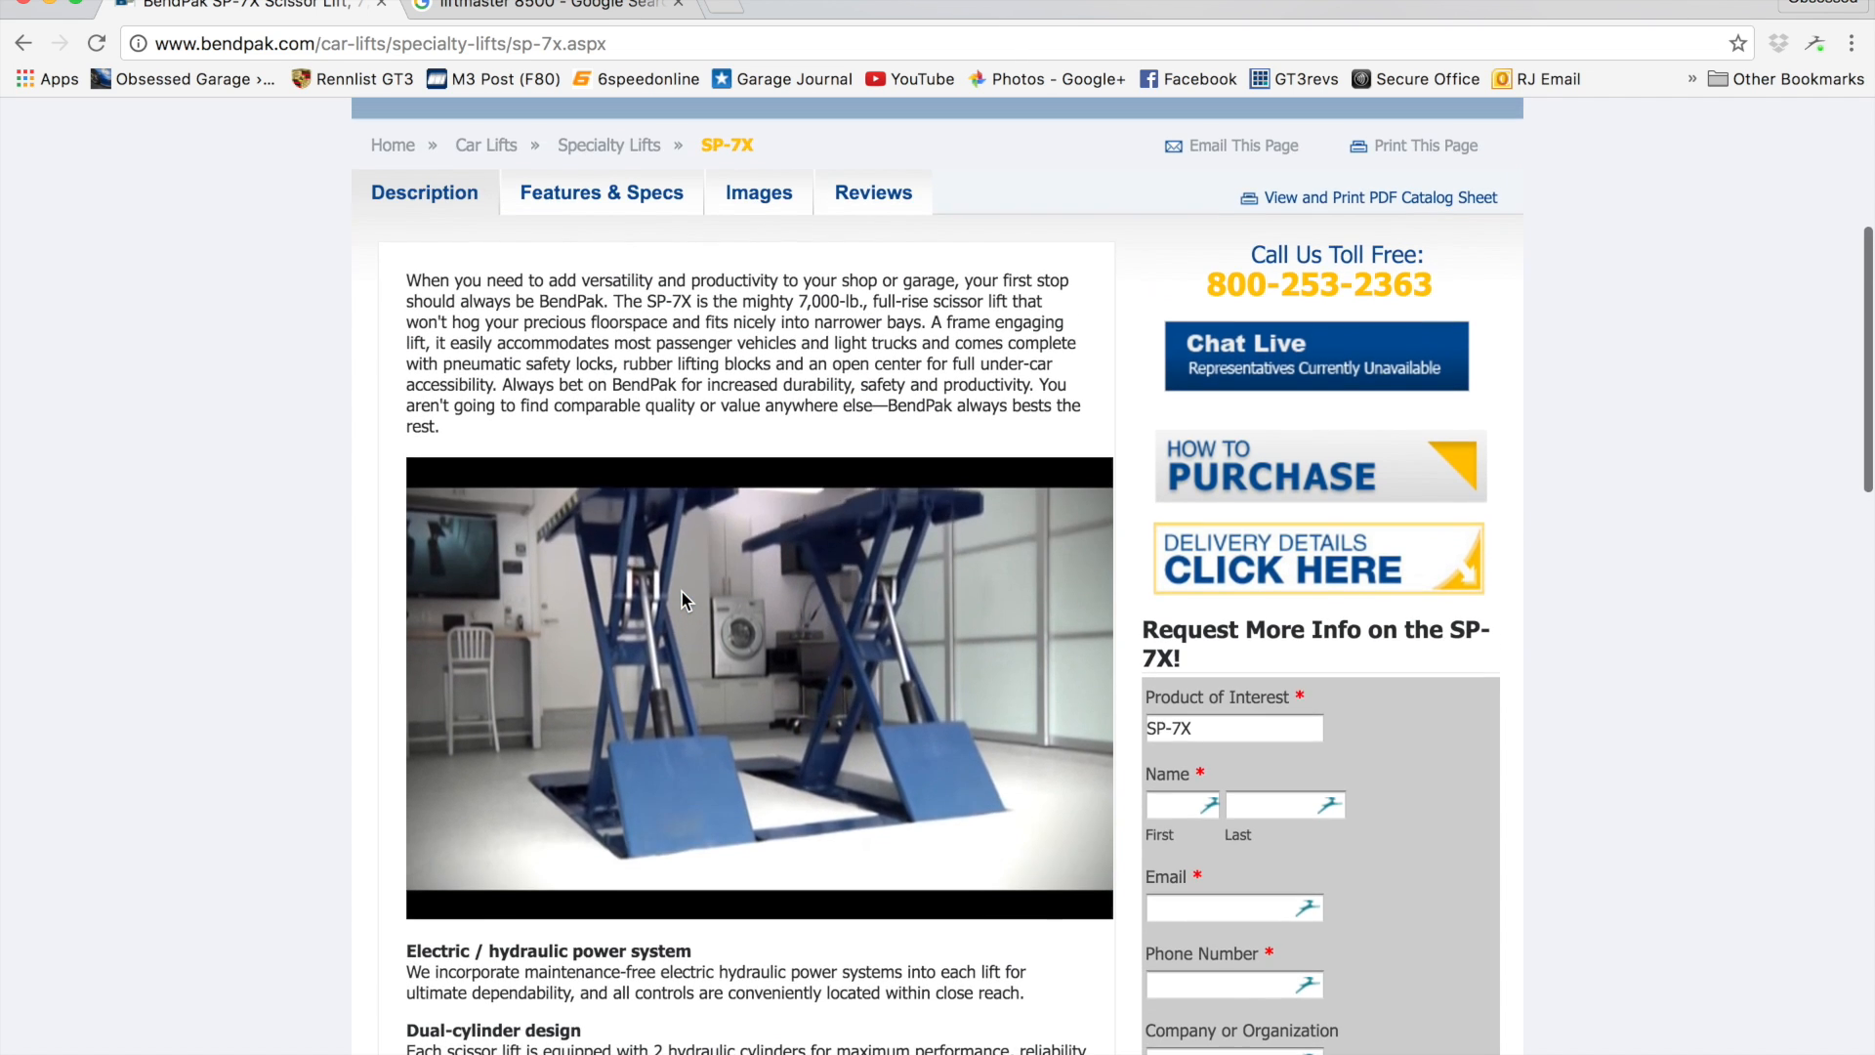
scroll(681, 597, down, 4)
scroll(682, 599, down, 1)
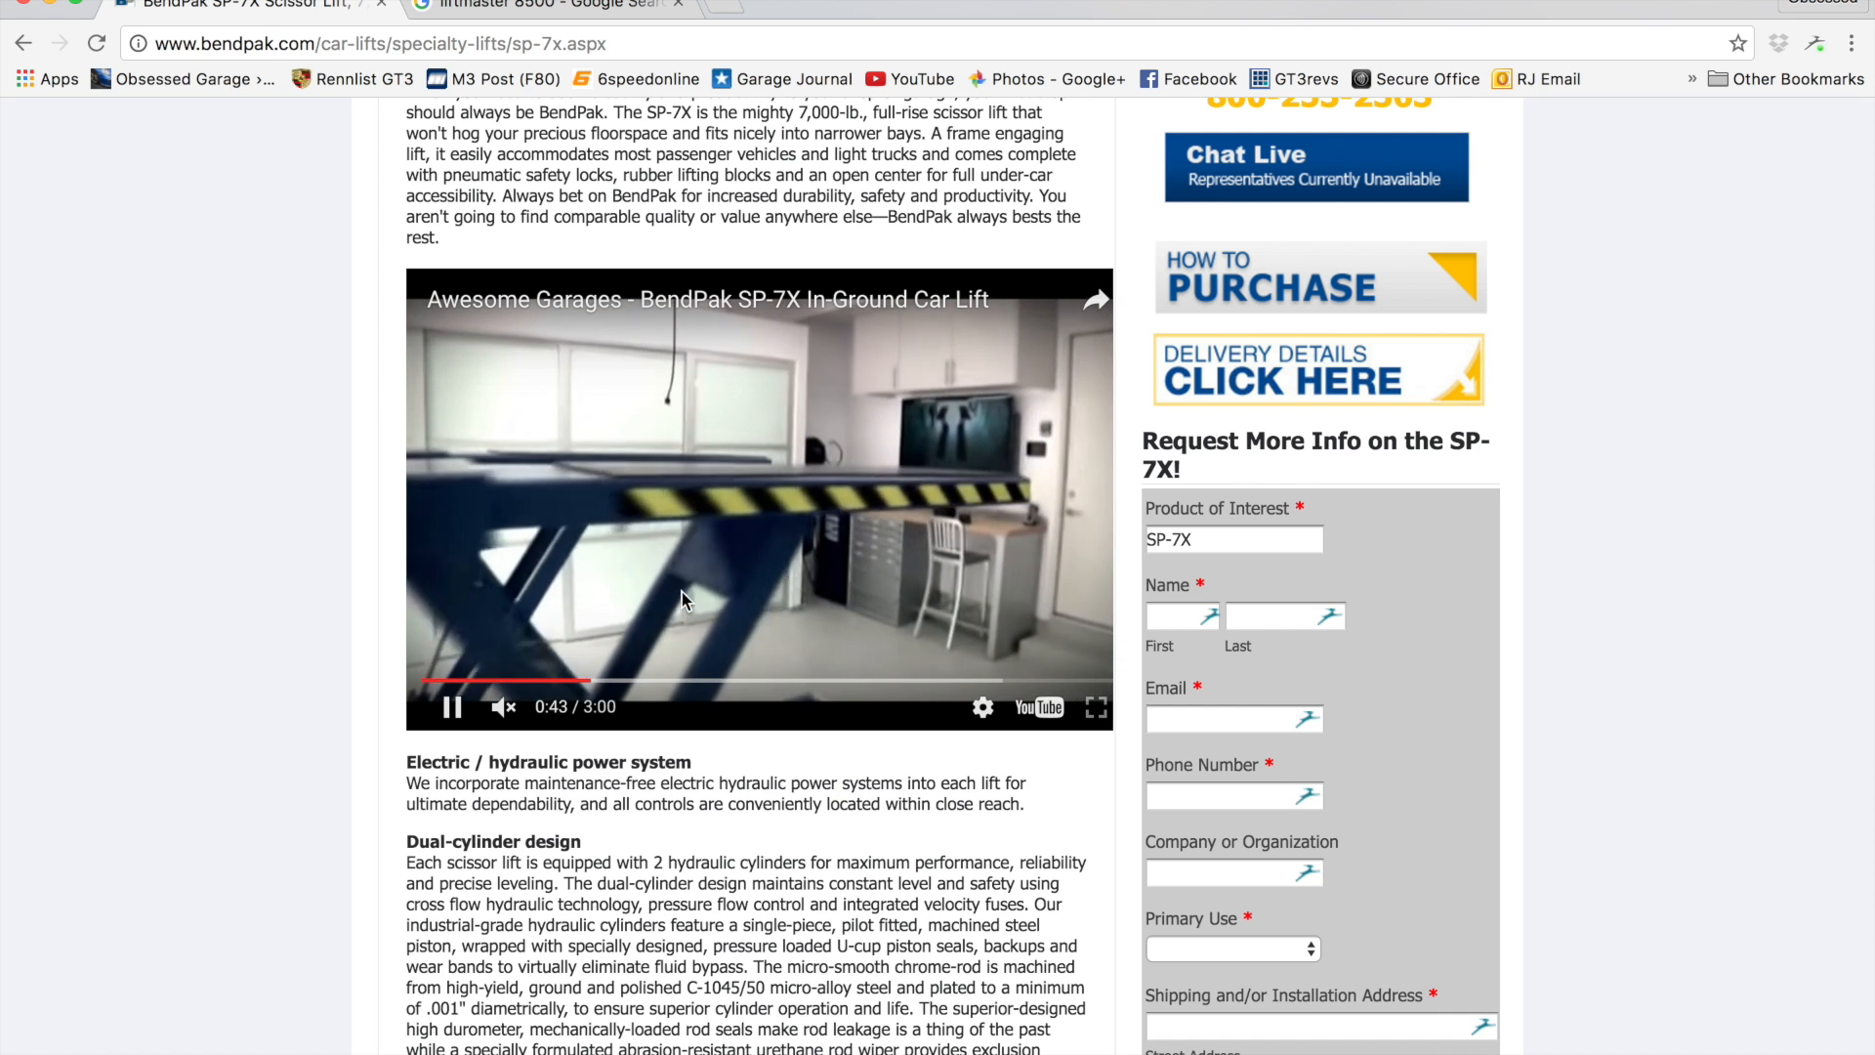
Step: Open BendPak's Tire Changers page under Wheel Service, examine its model clamping table, and close the page
scroll(523, 349, up, 7)
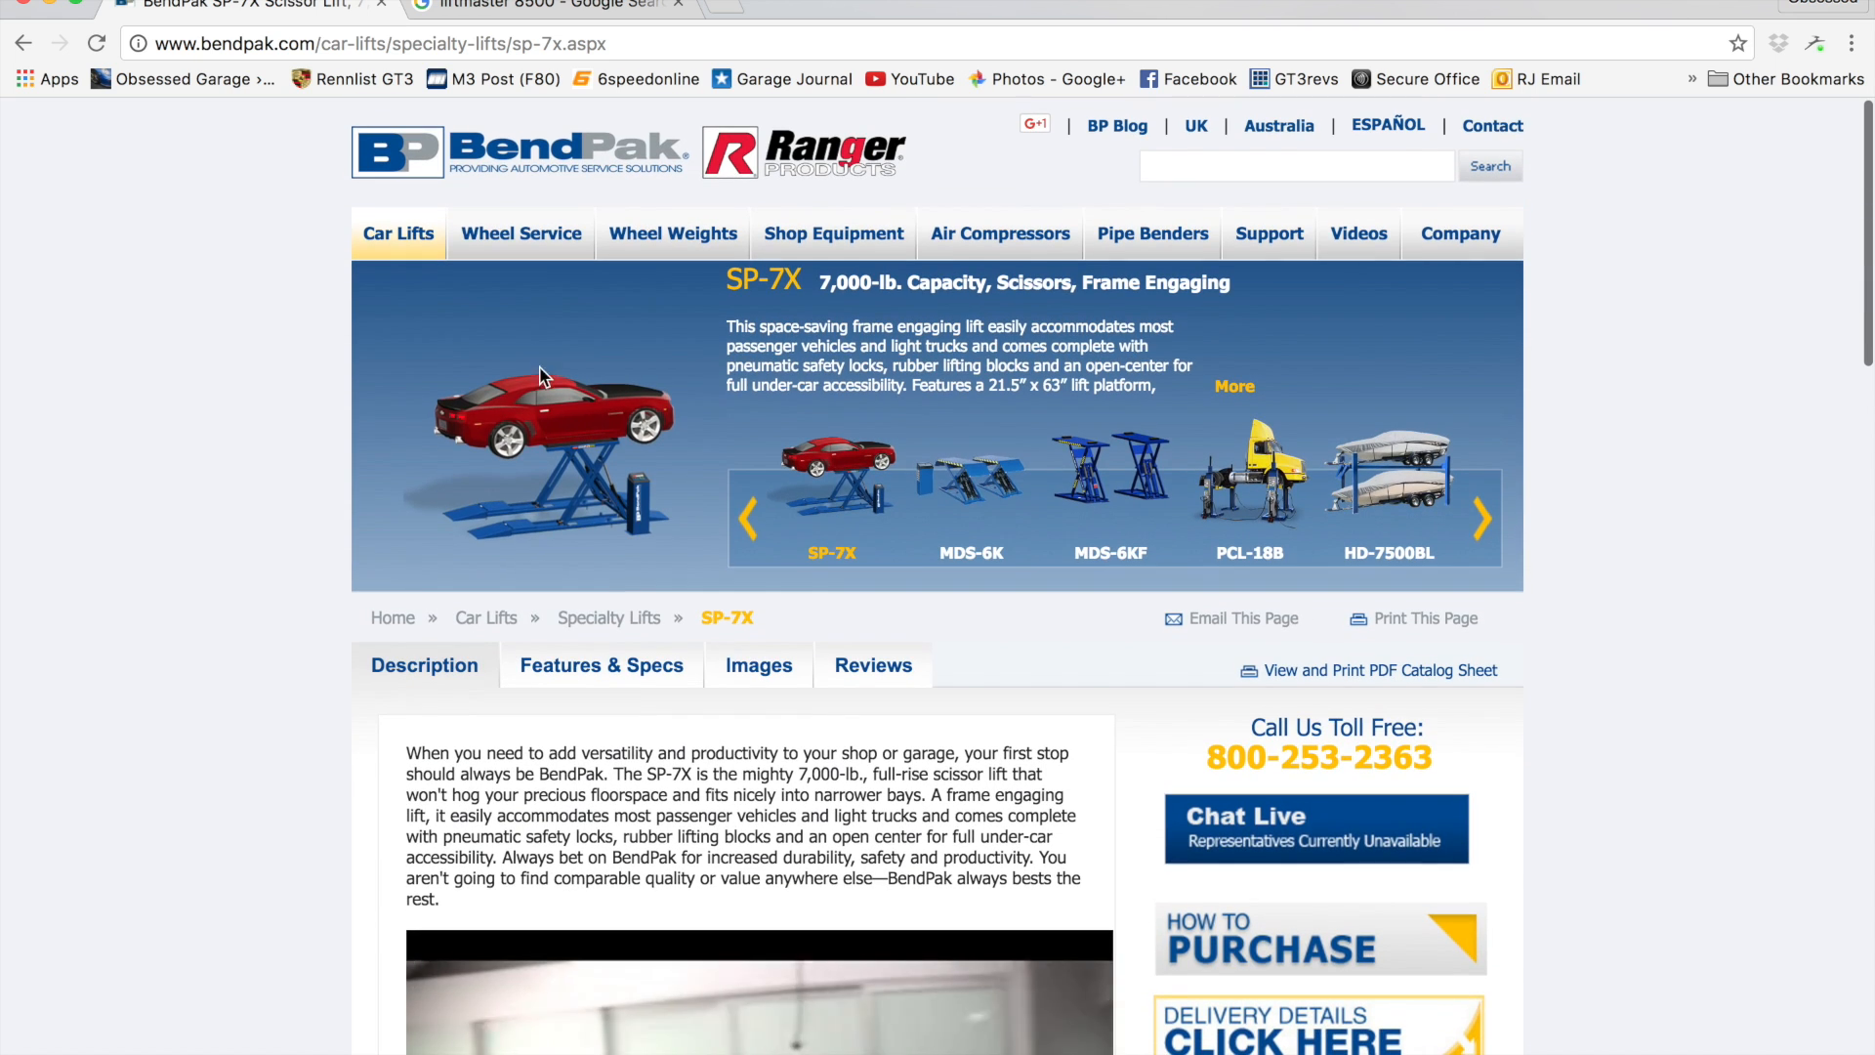
mouse_move(553, 259)
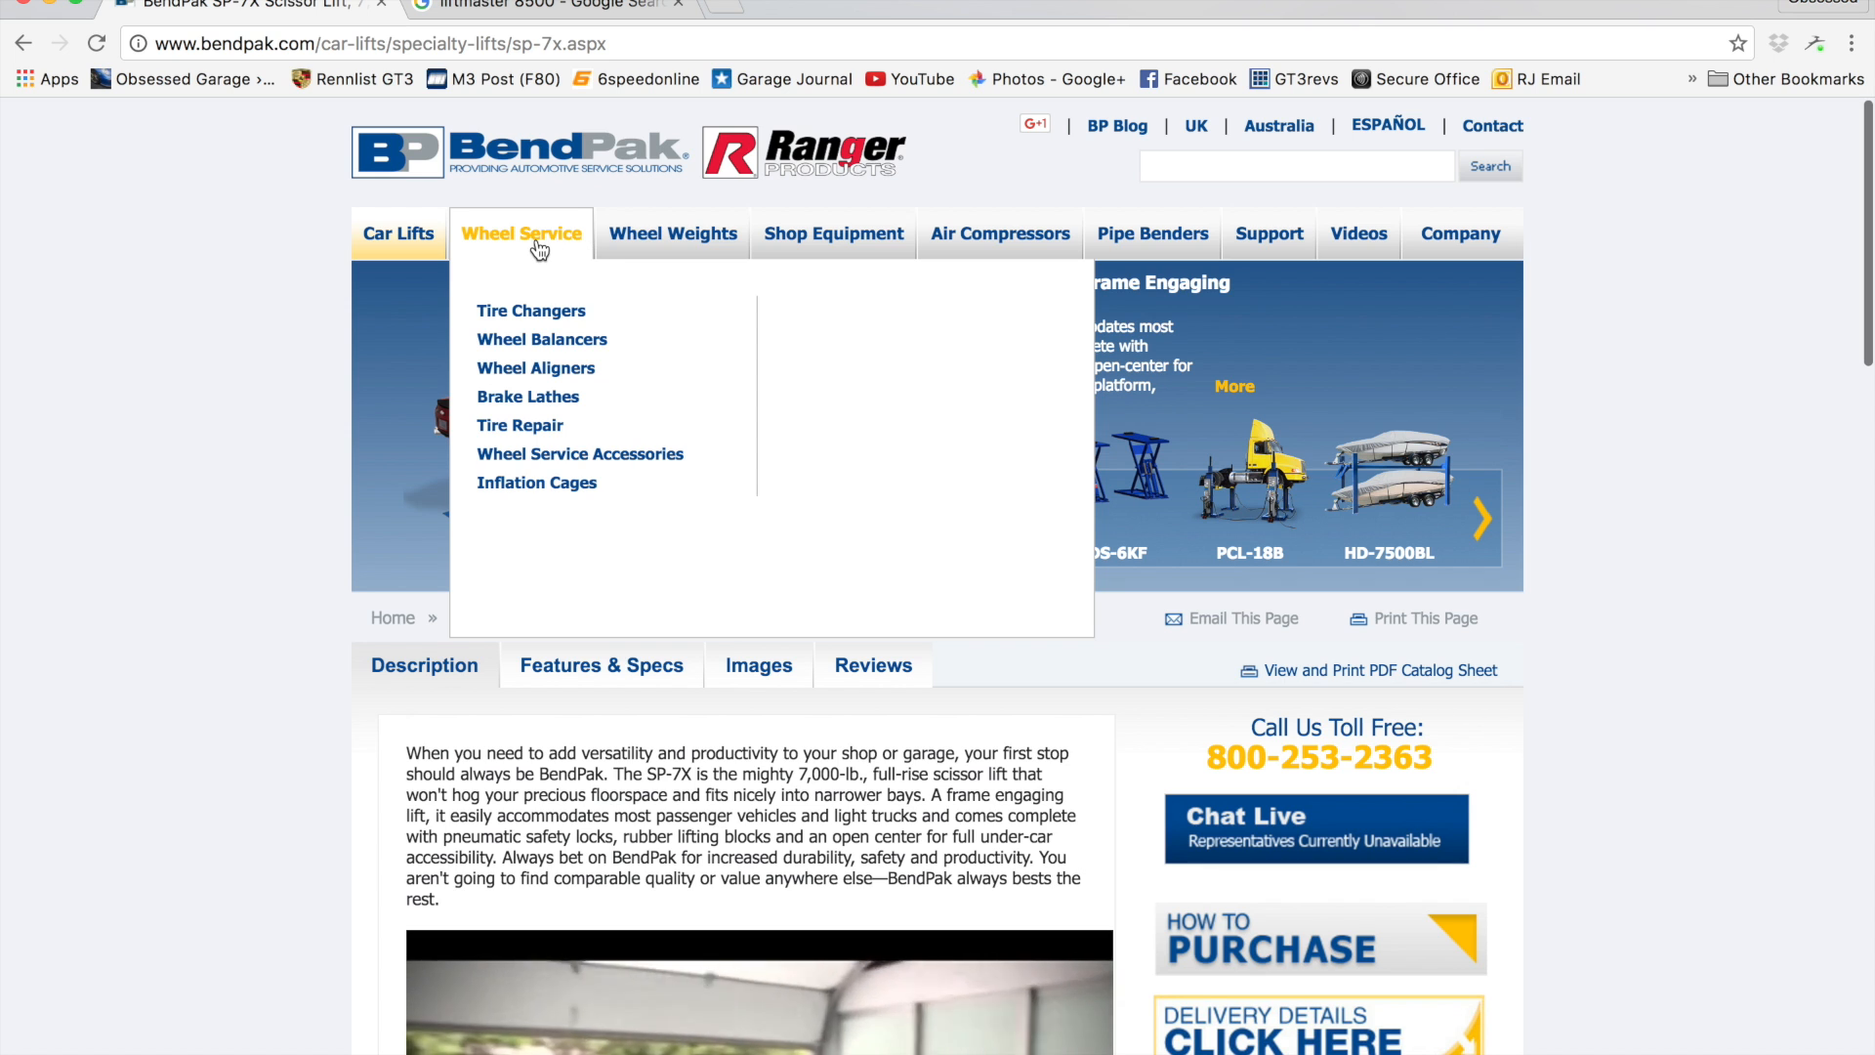
click(557, 315)
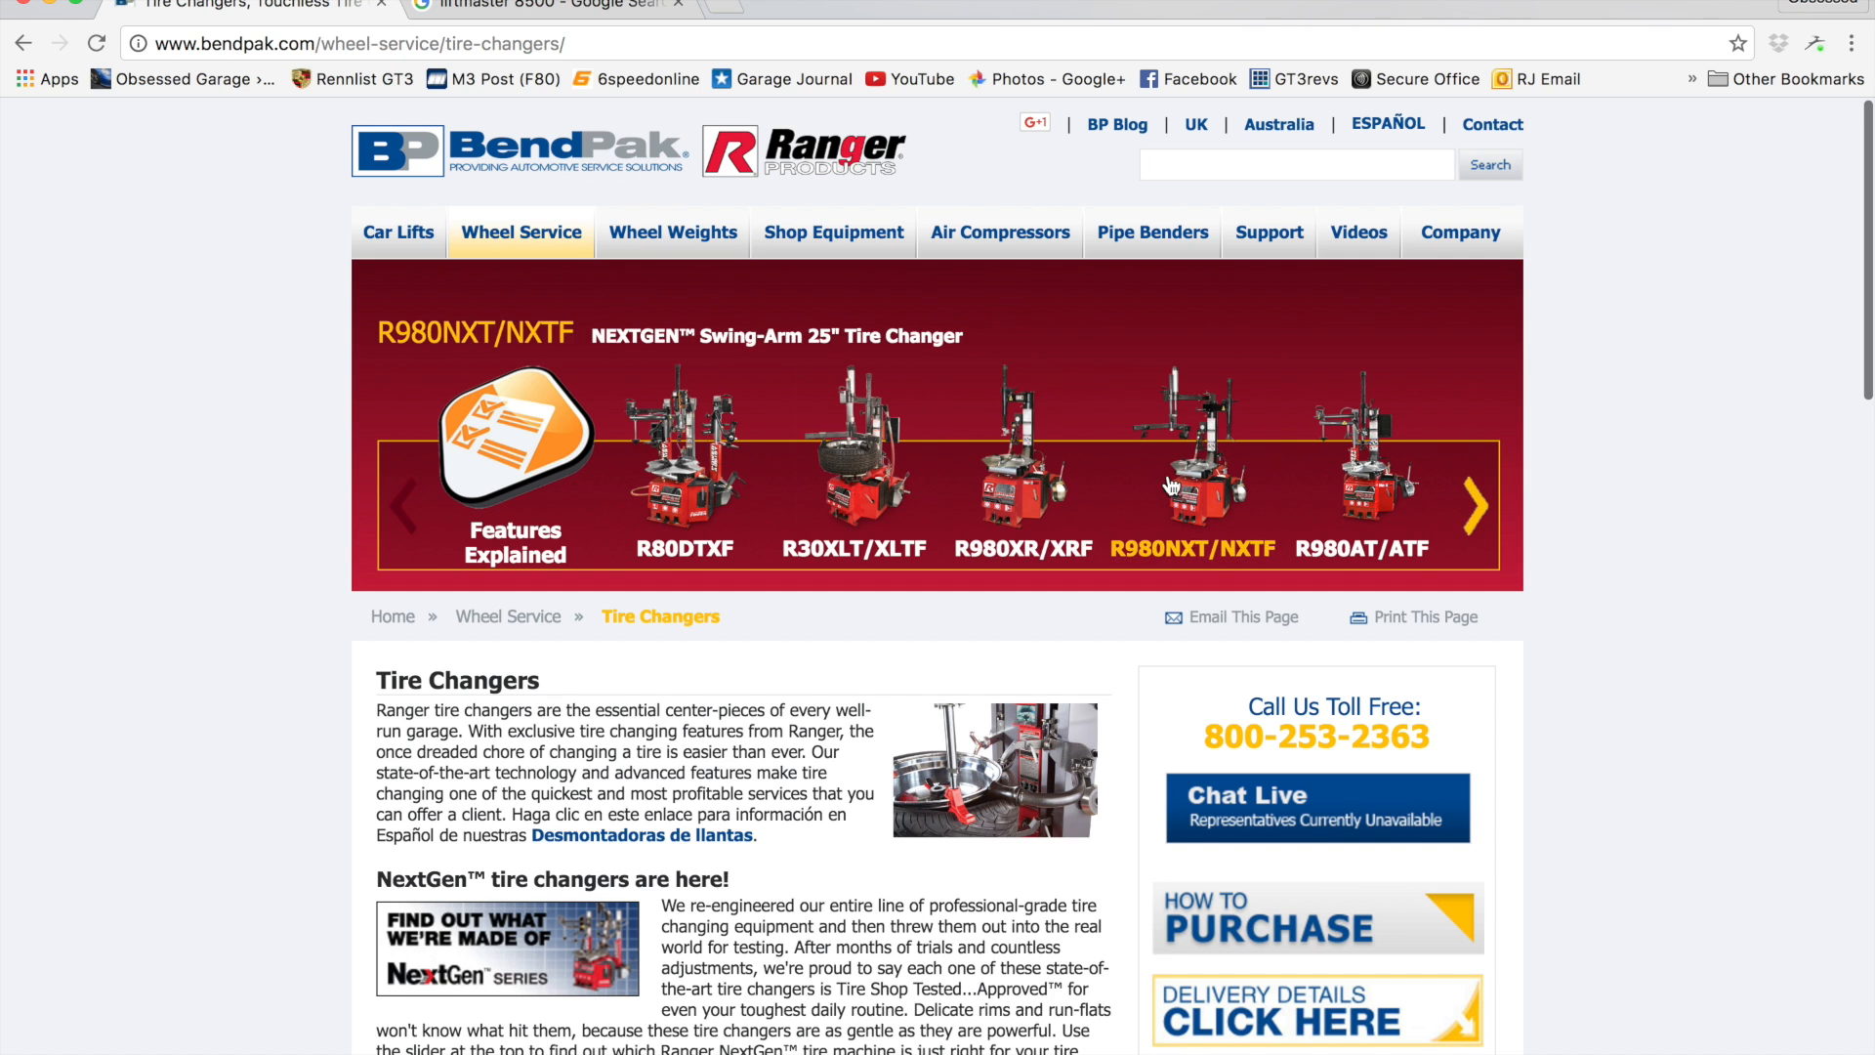
scroll(851, 684, down, 6)
scroll(828, 746, down, 8)
scroll(828, 750, up, 8)
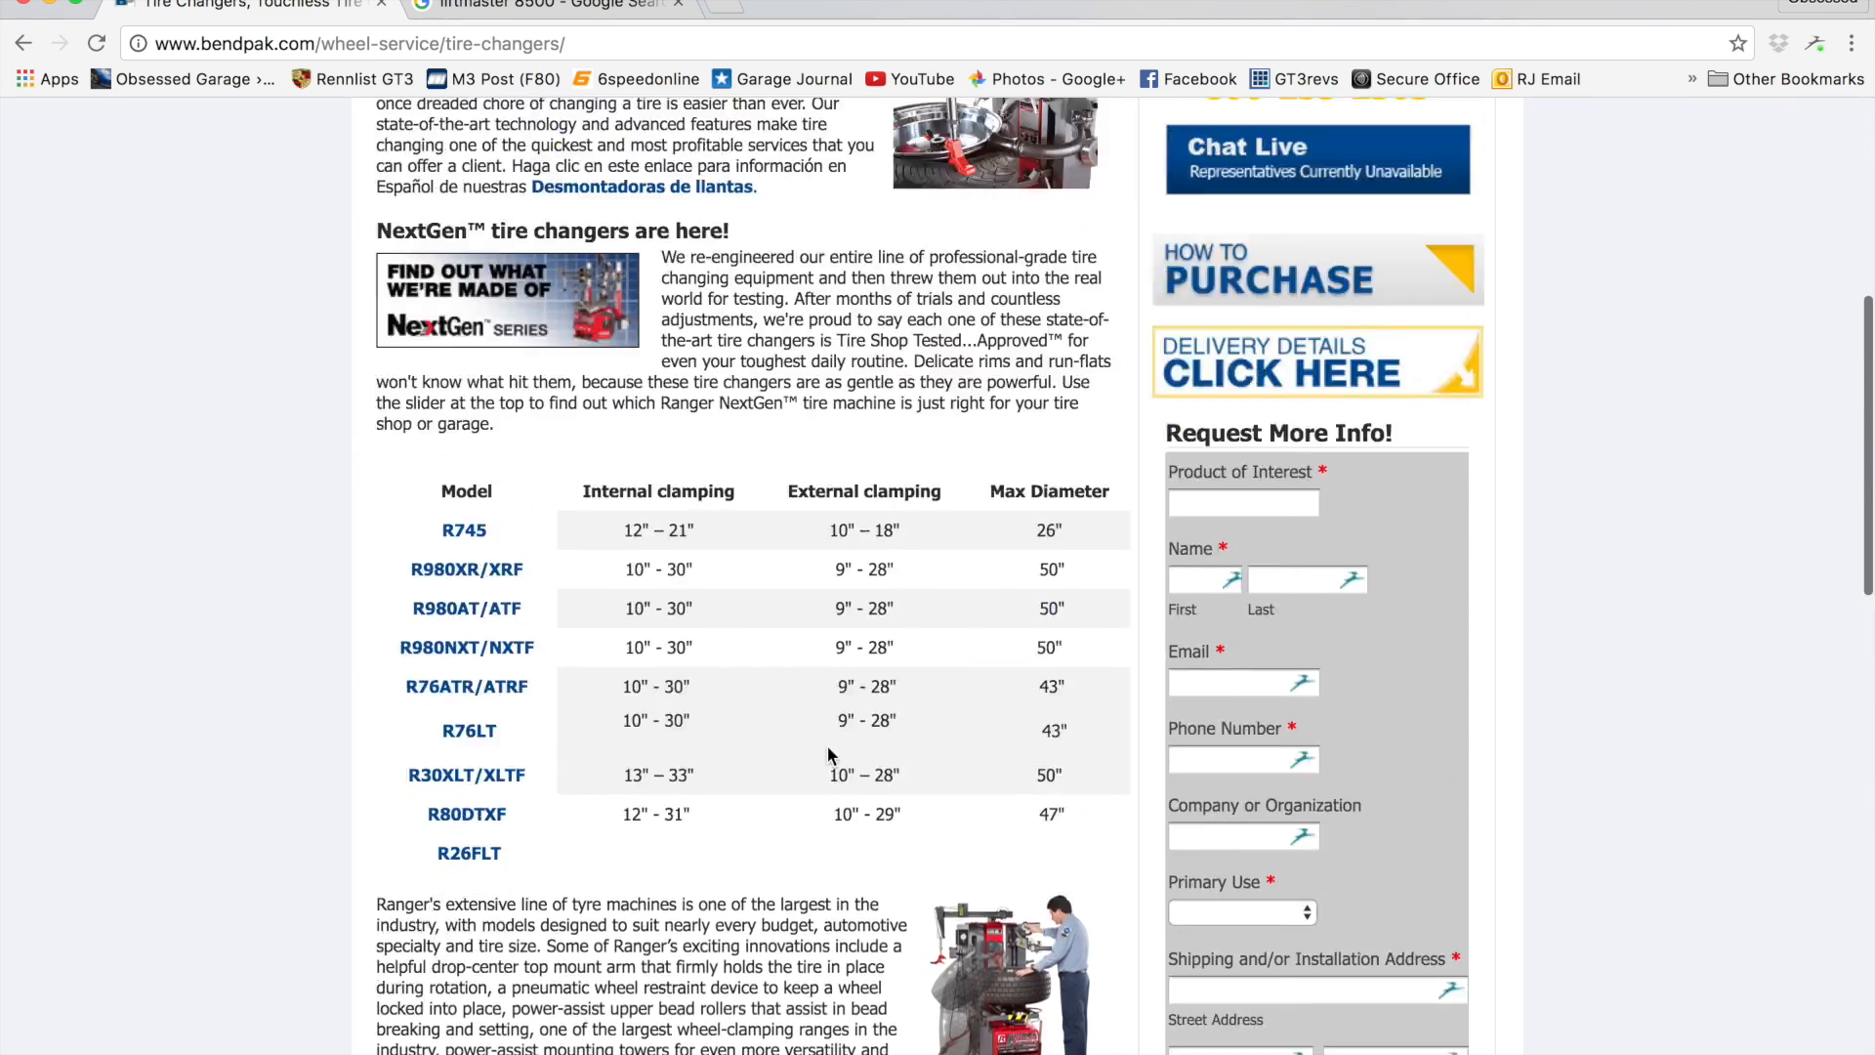
scroll(828, 746, up, 7)
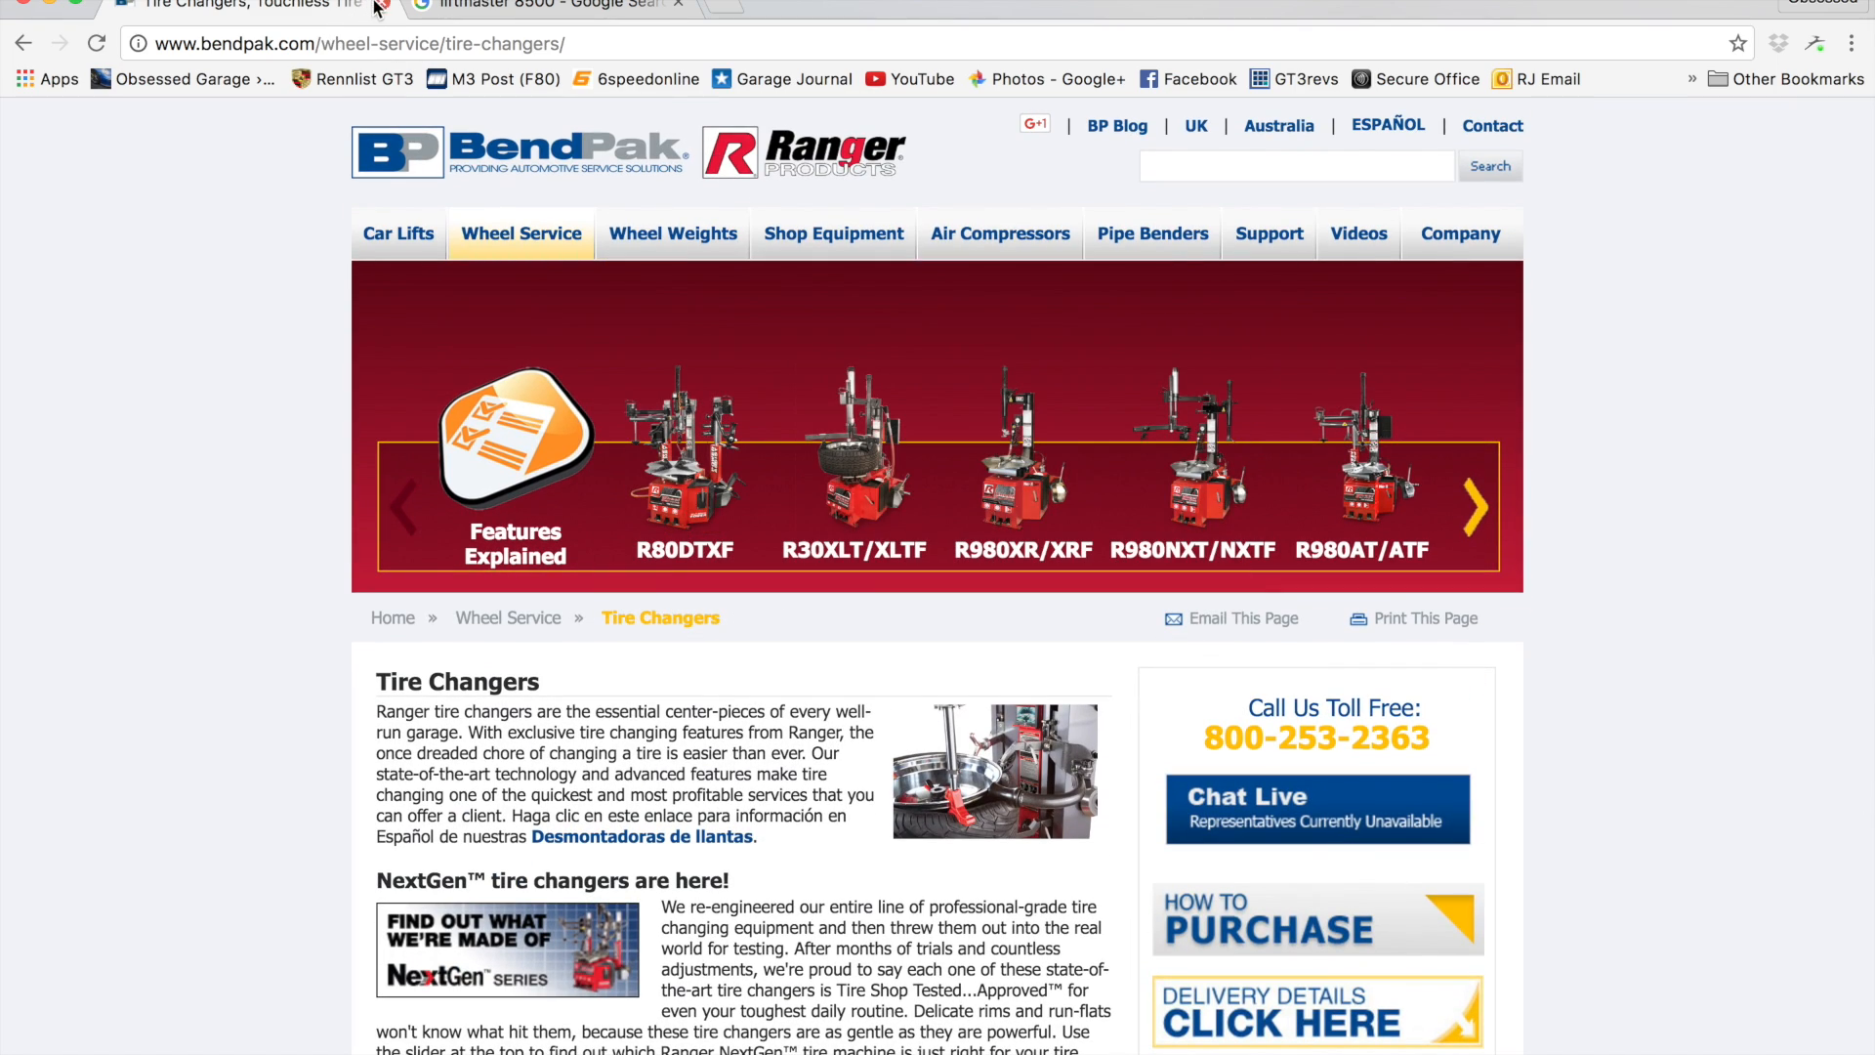
click(383, 10)
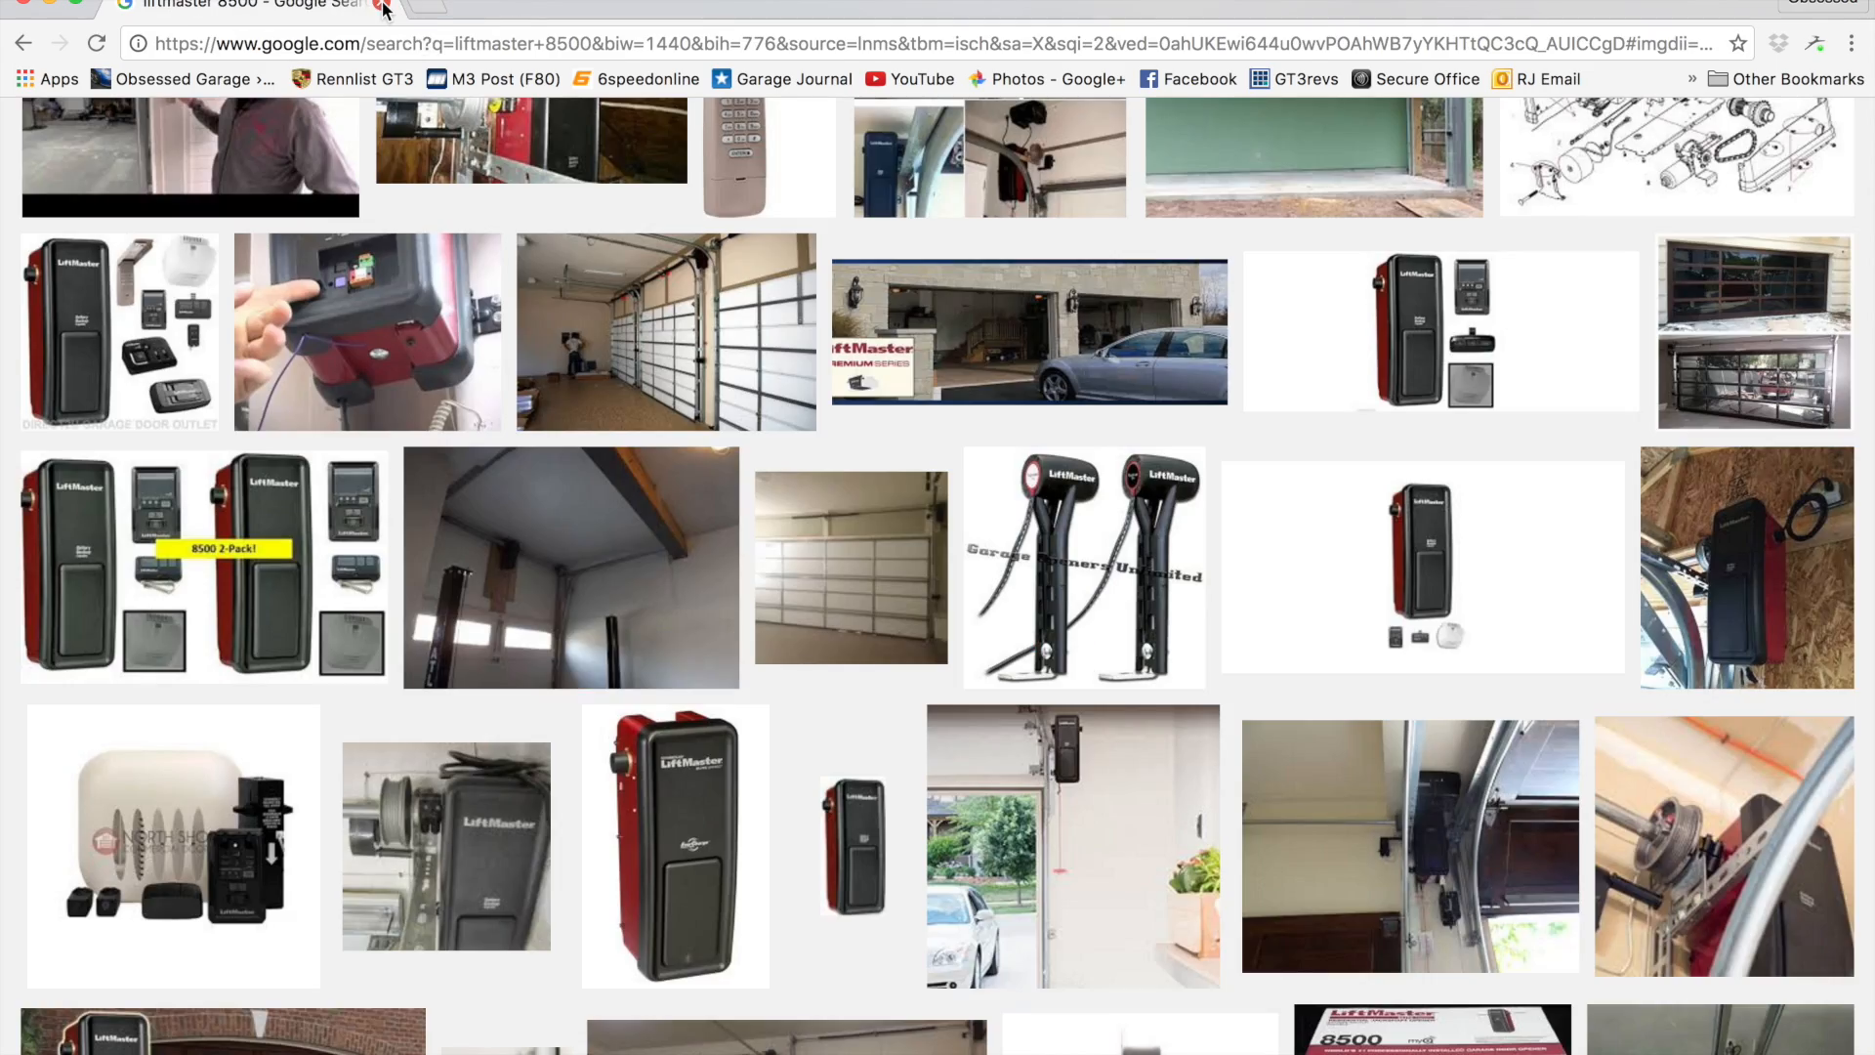
Step: Switch to Home Designer Suite 2016 and swing the AdamLZ Garage camera around the cabinet wall, windows, entry door and water heater
click(789, 1021)
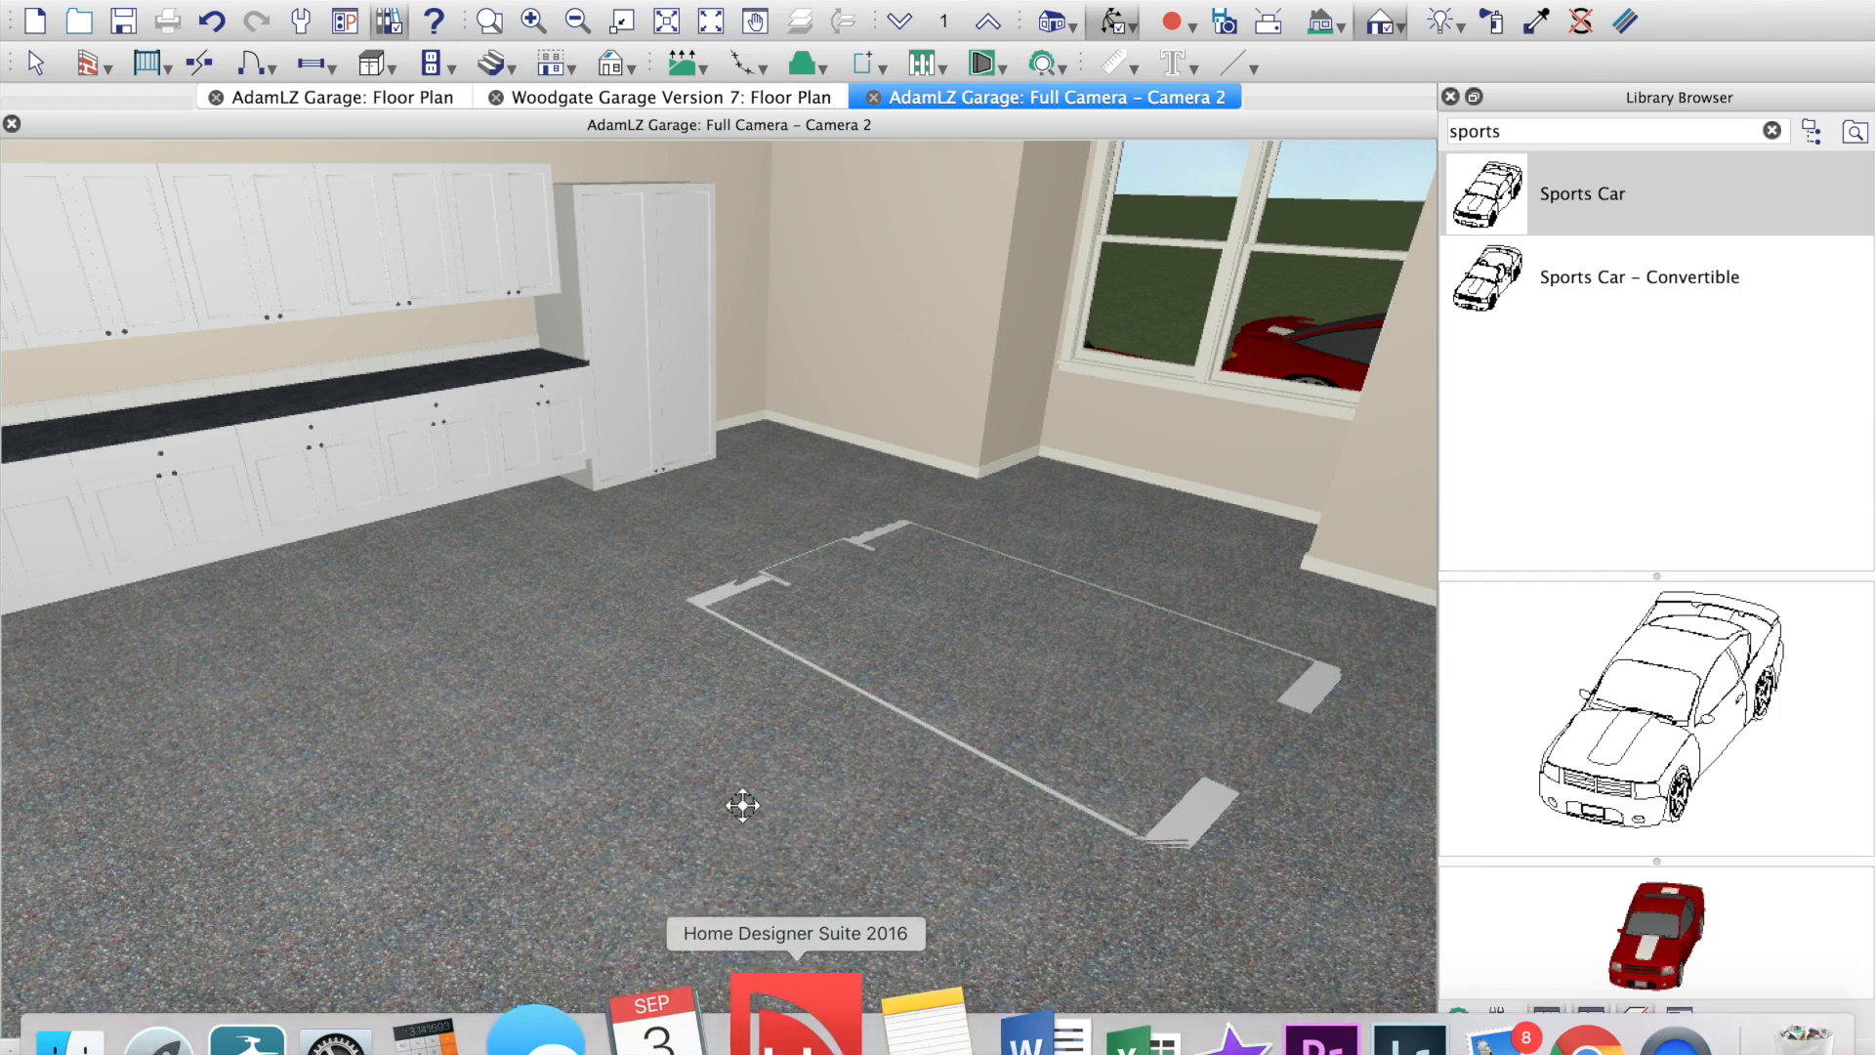
drag(717, 702, 518, 653)
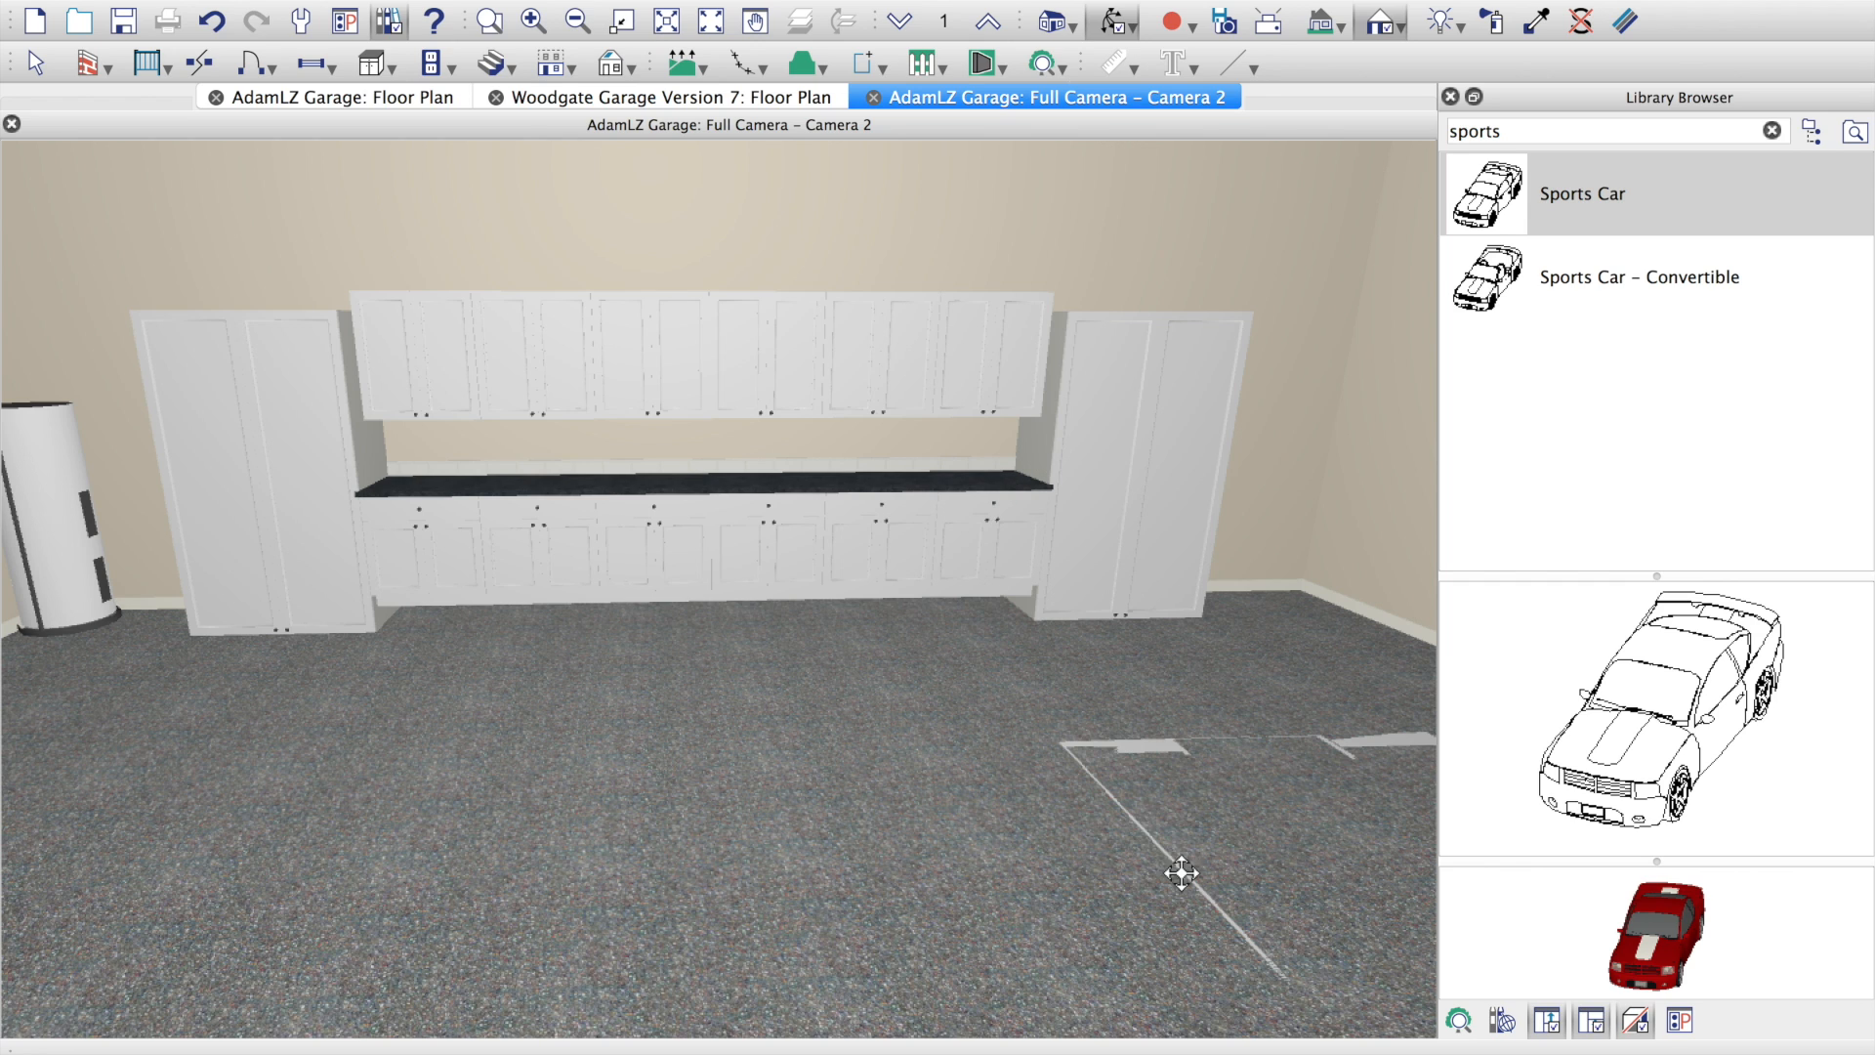
drag(787, 681, 928, 621)
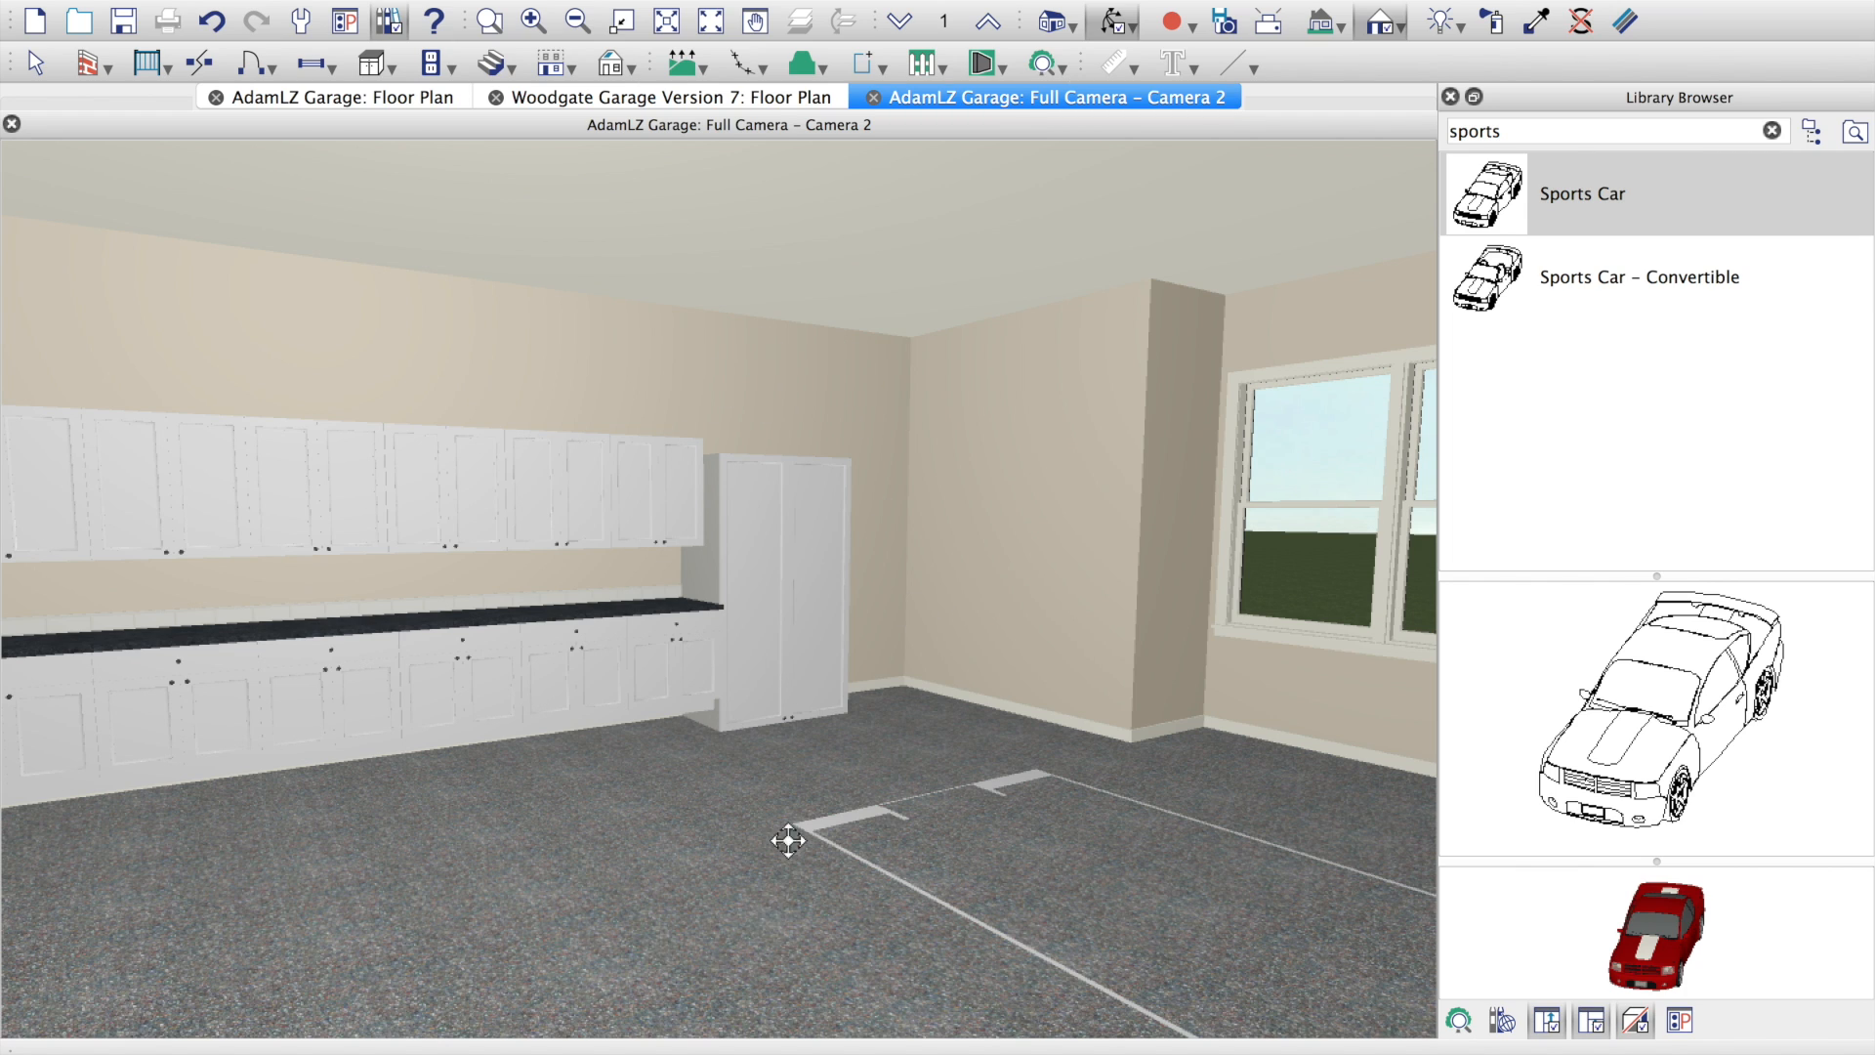
drag(769, 858, 362, 862)
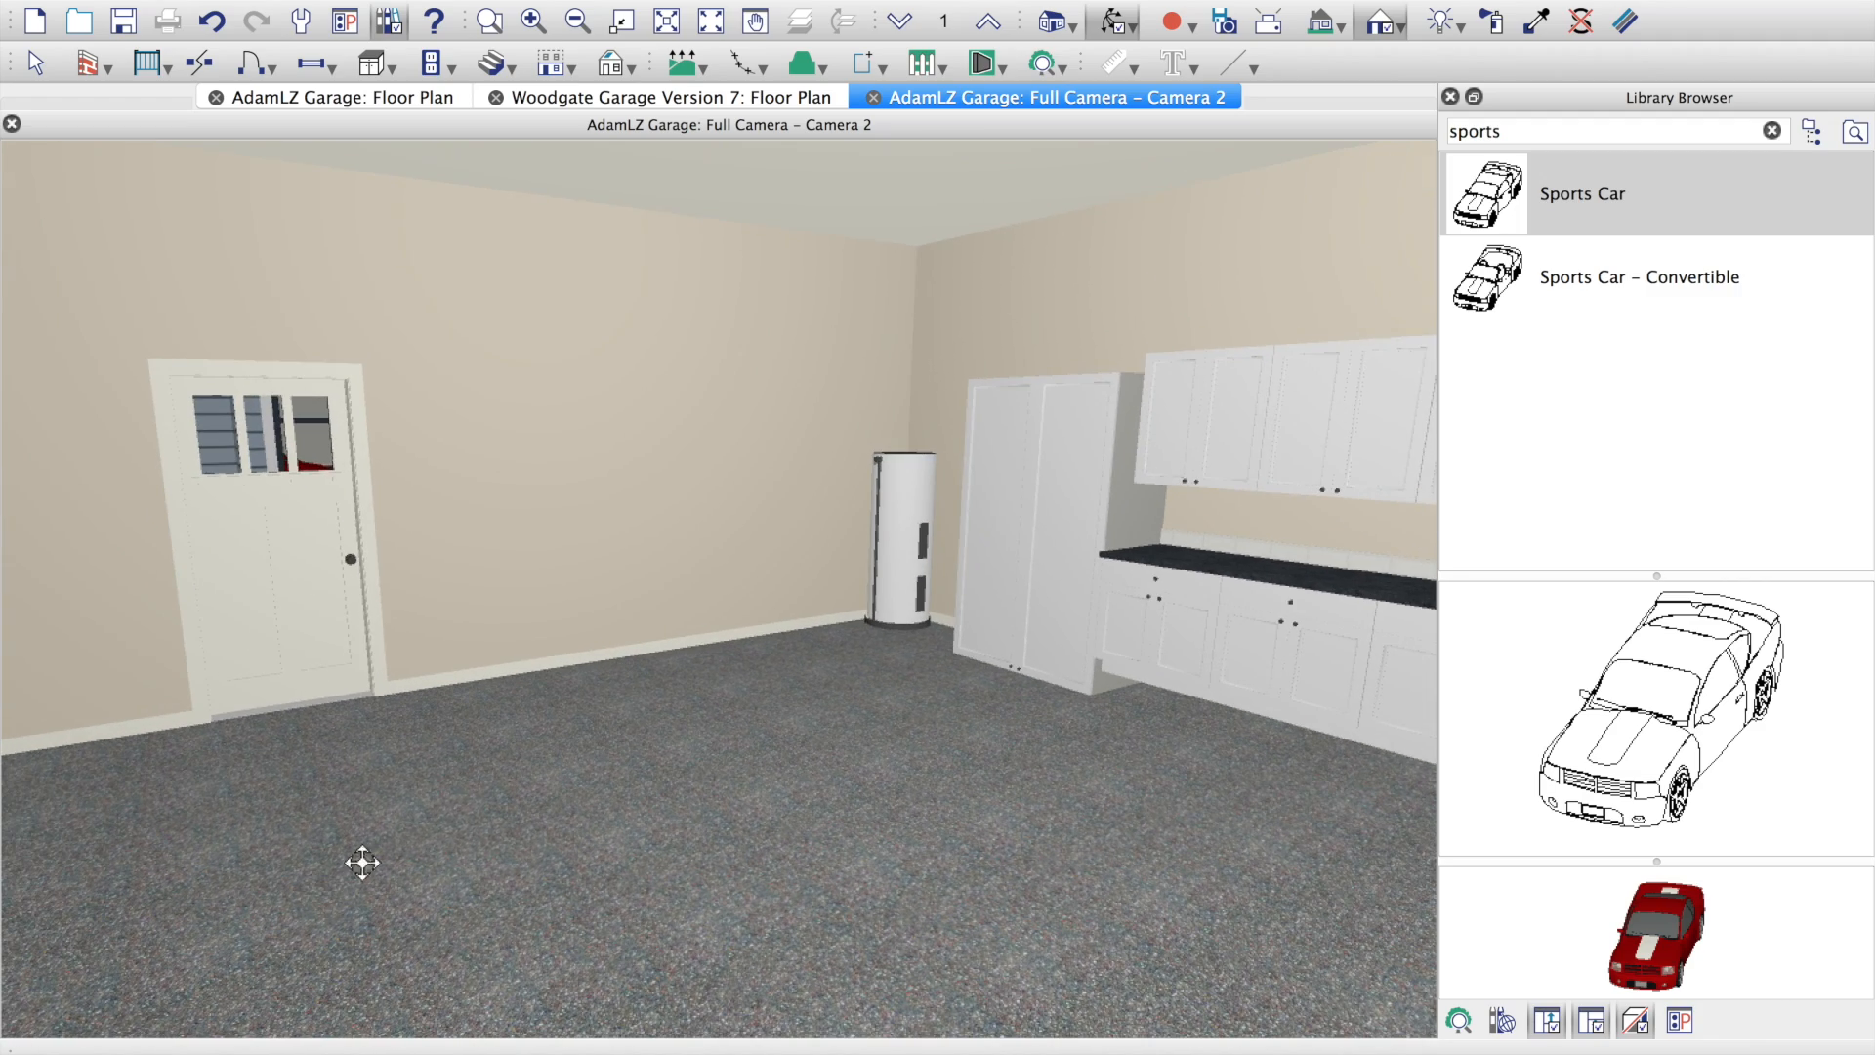
drag(686, 872, 819, 673)
Step: Rotate the garage camera clockwise past the garage doors, entry door and water heater until it faces the cabinet wall
key(Right)
key(Right)
key(Right)
key(Right)
key(Right)
key(Right)
key(Right)
key(Right)
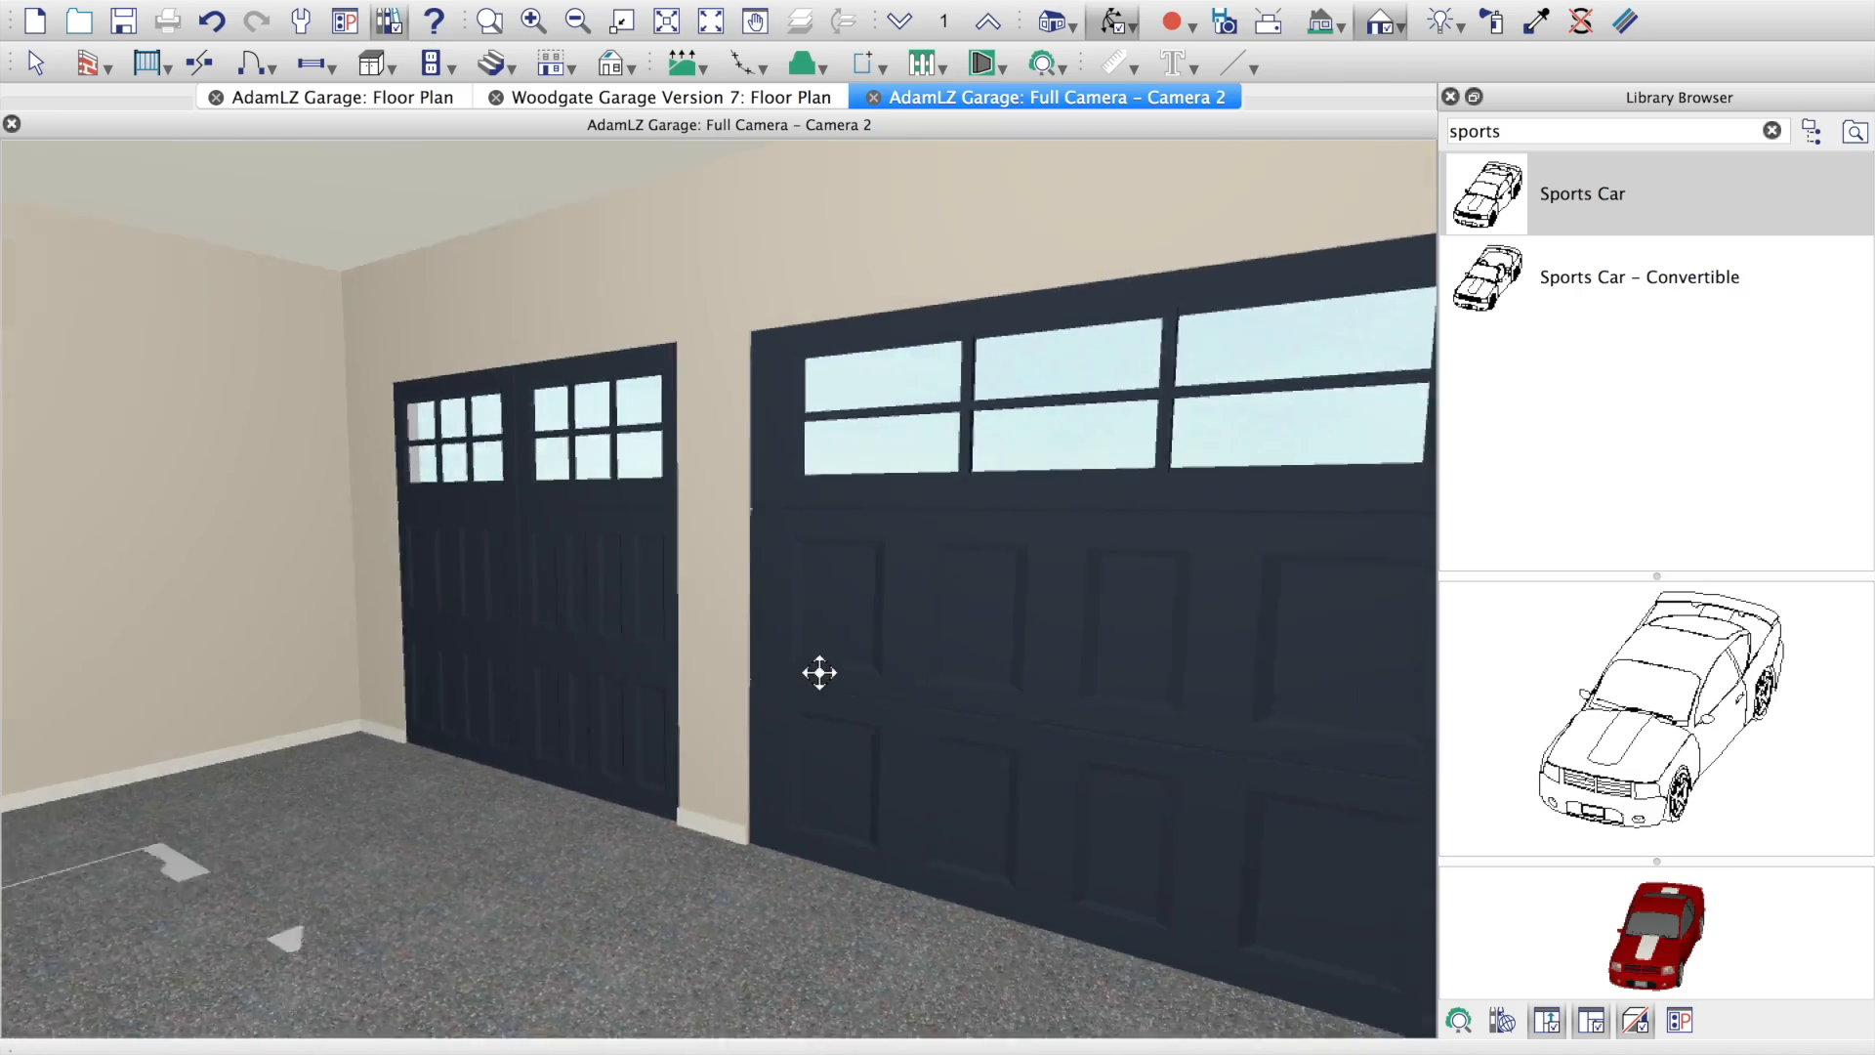
key(Right)
key(Right)
key(Right)
key(Right)
key(Right)
key(Right)
key(Right)
key(Right)
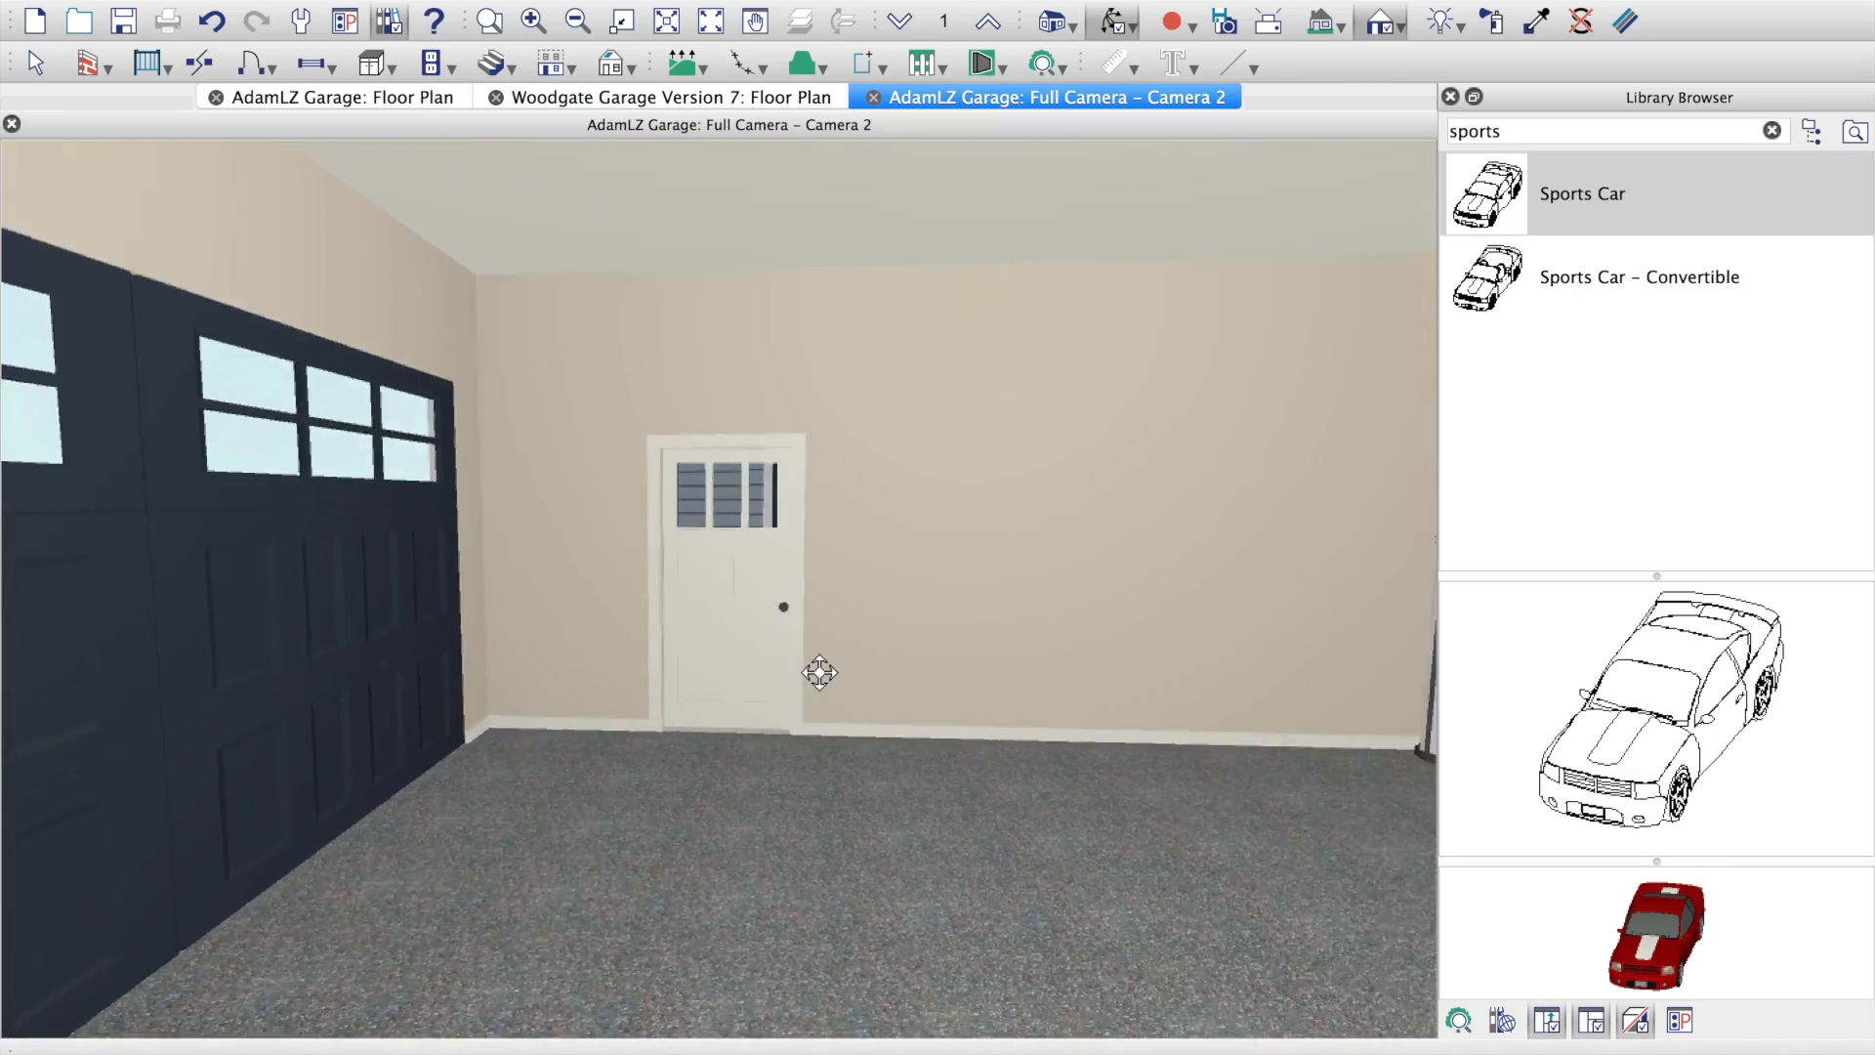
key(Right)
key(Right)
key(Right)
key(Right)
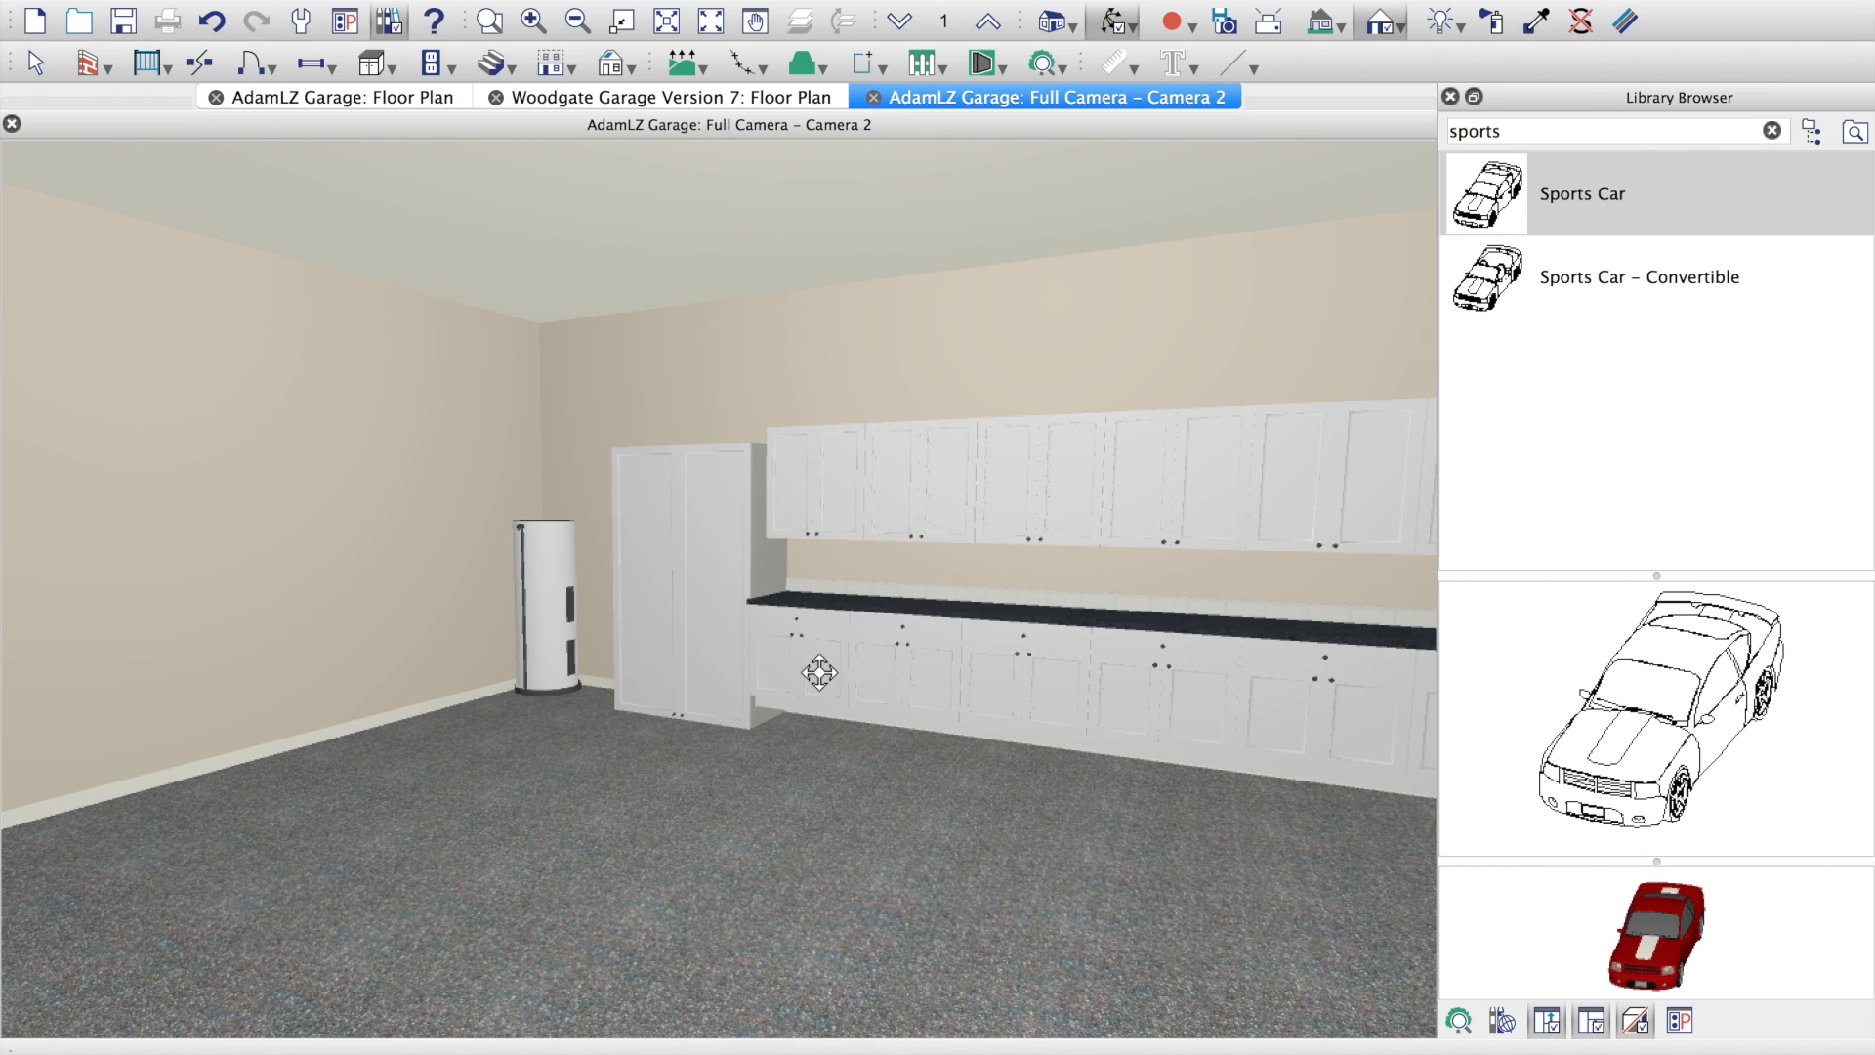
key(Right)
key(Right)
key(Right)
key(Right)
key(Right)
key(Right)
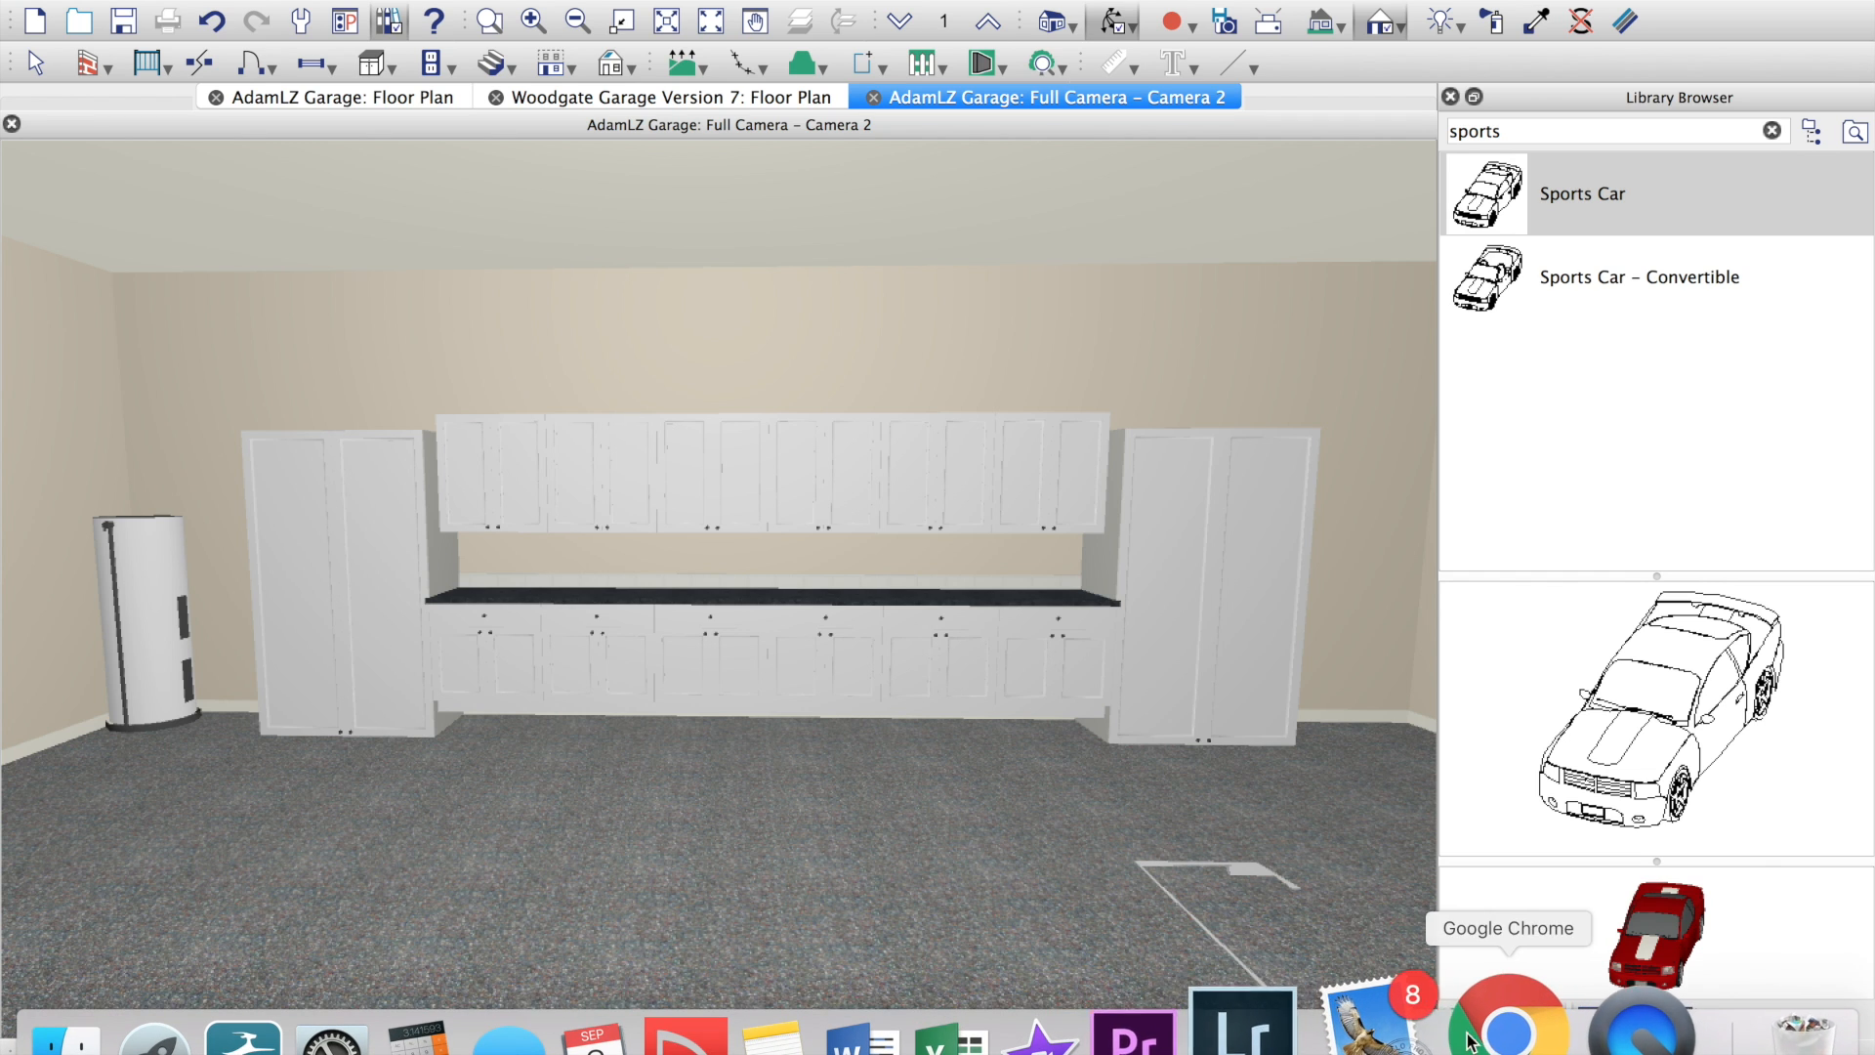
Step: Switch to Google Chrome
click(1489, 1047)
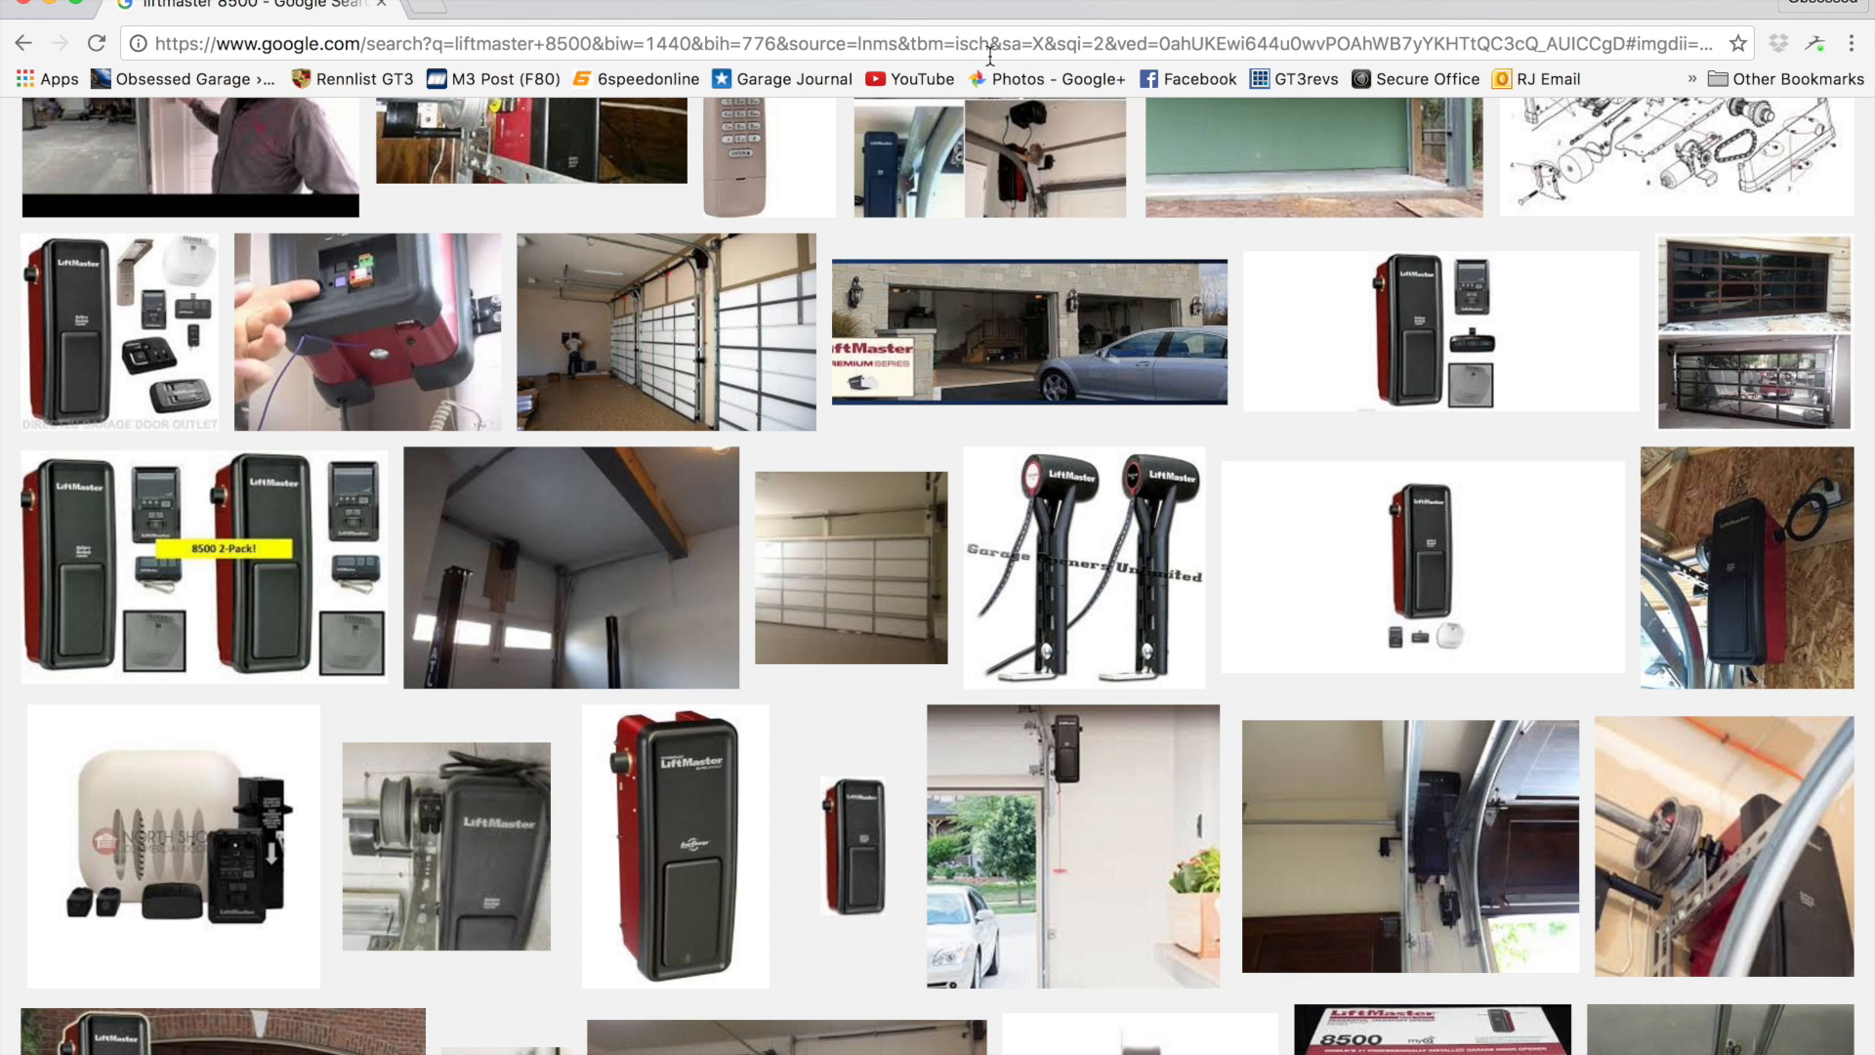
click(990, 56)
text(goo)
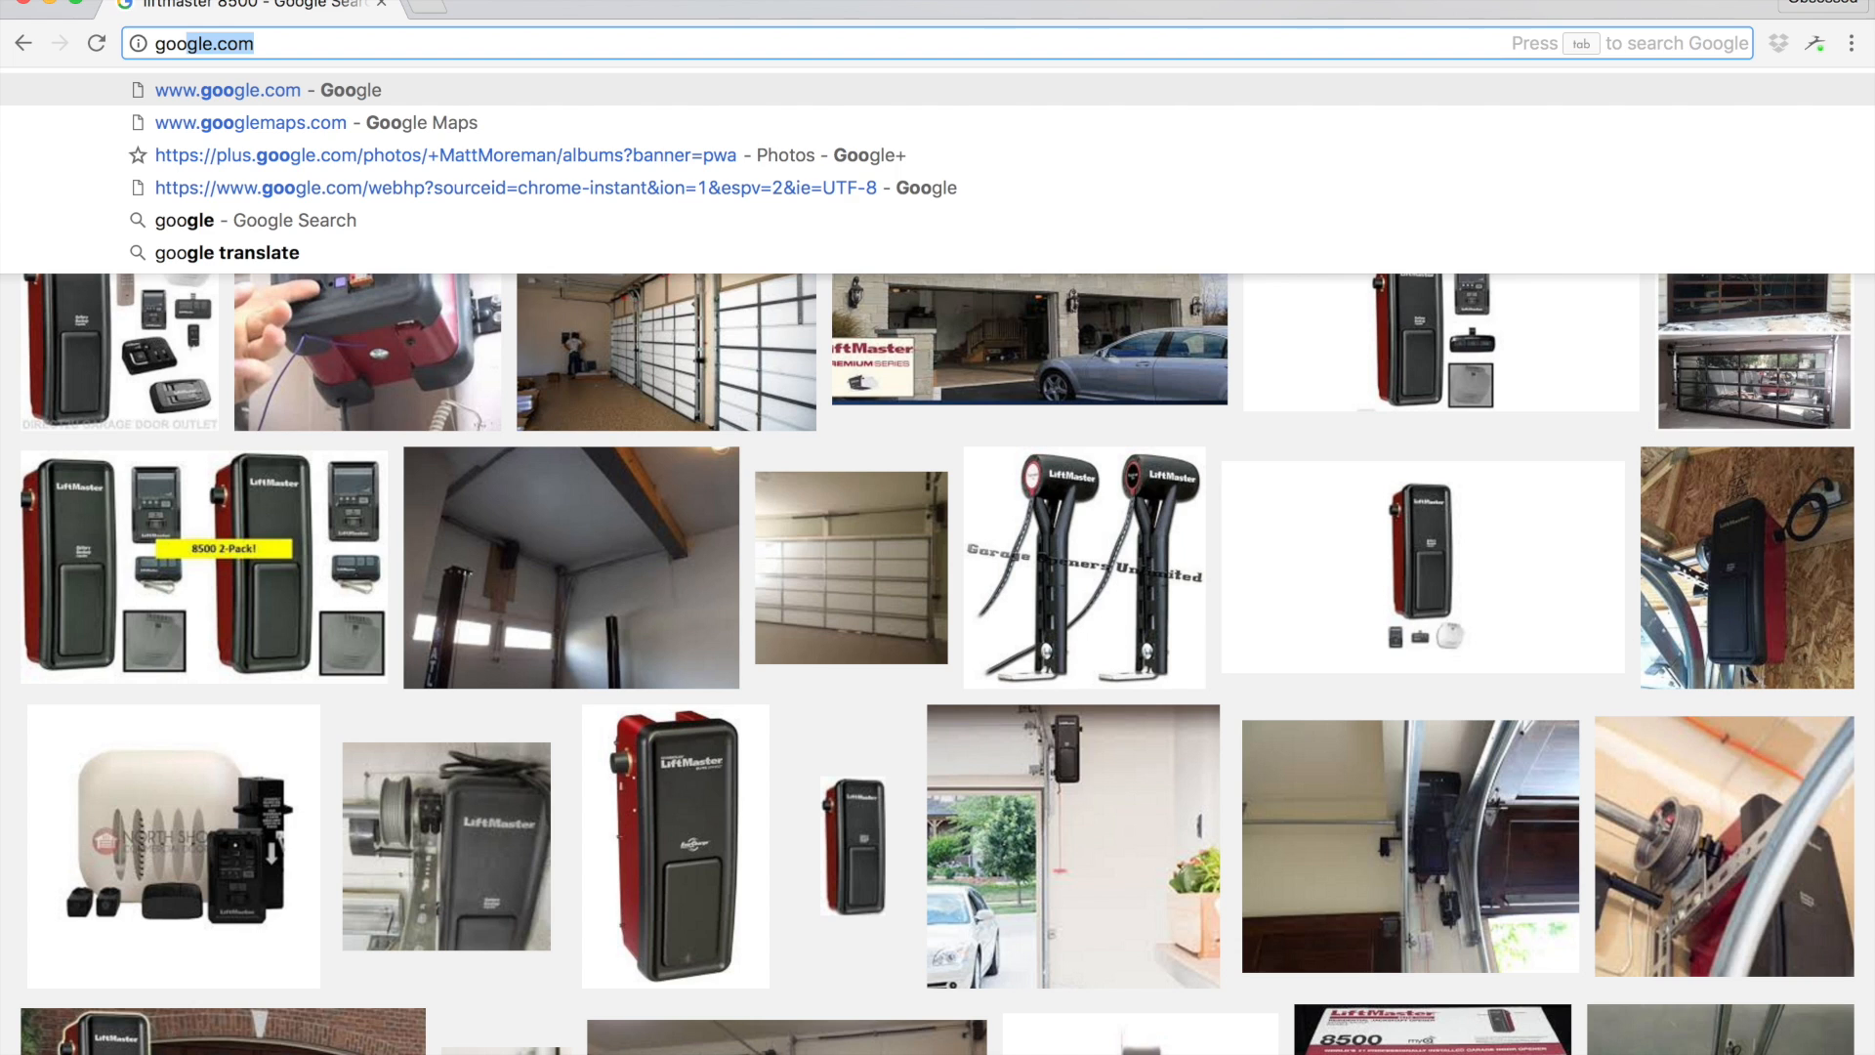
key(BackSpace)
key(BackSpace)
key(BackSpace)
key(BackSpace)
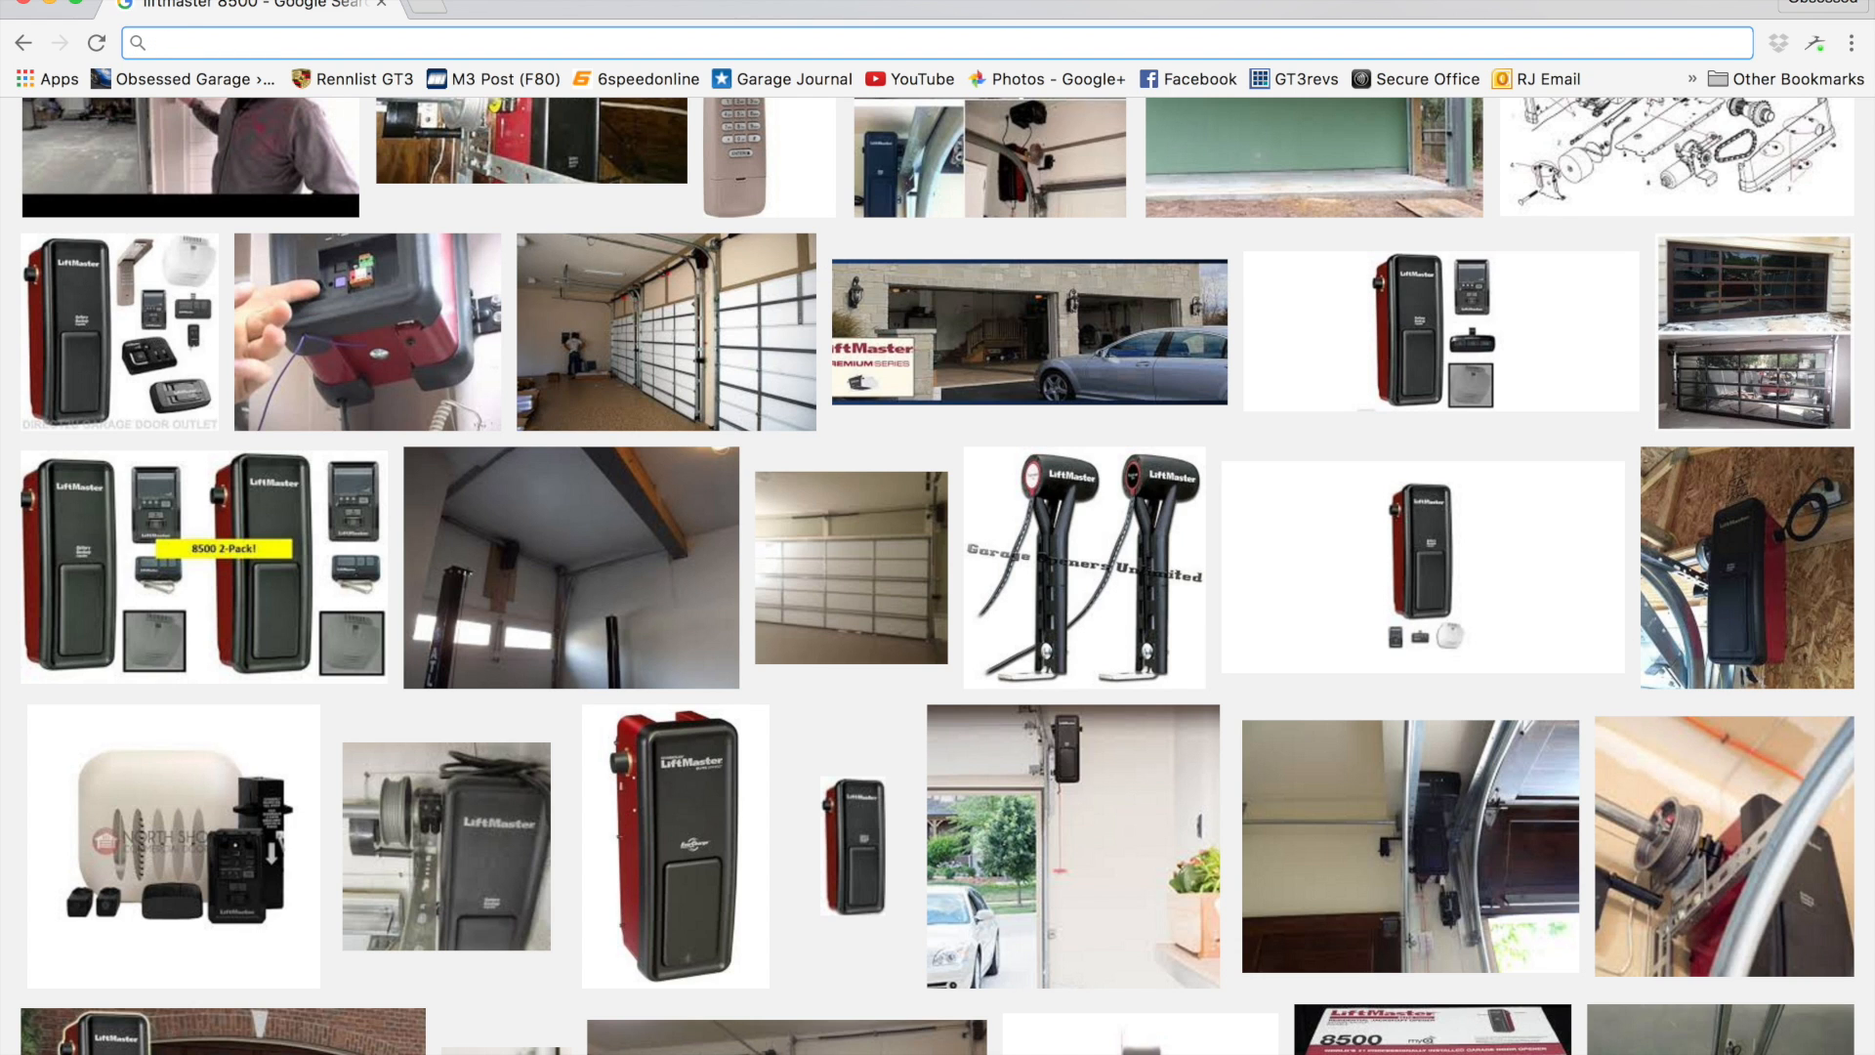
Step: Load the Google Photos library and browse back through 2016 and late 2015 to the October 2015 garage photos
click(1058, 79)
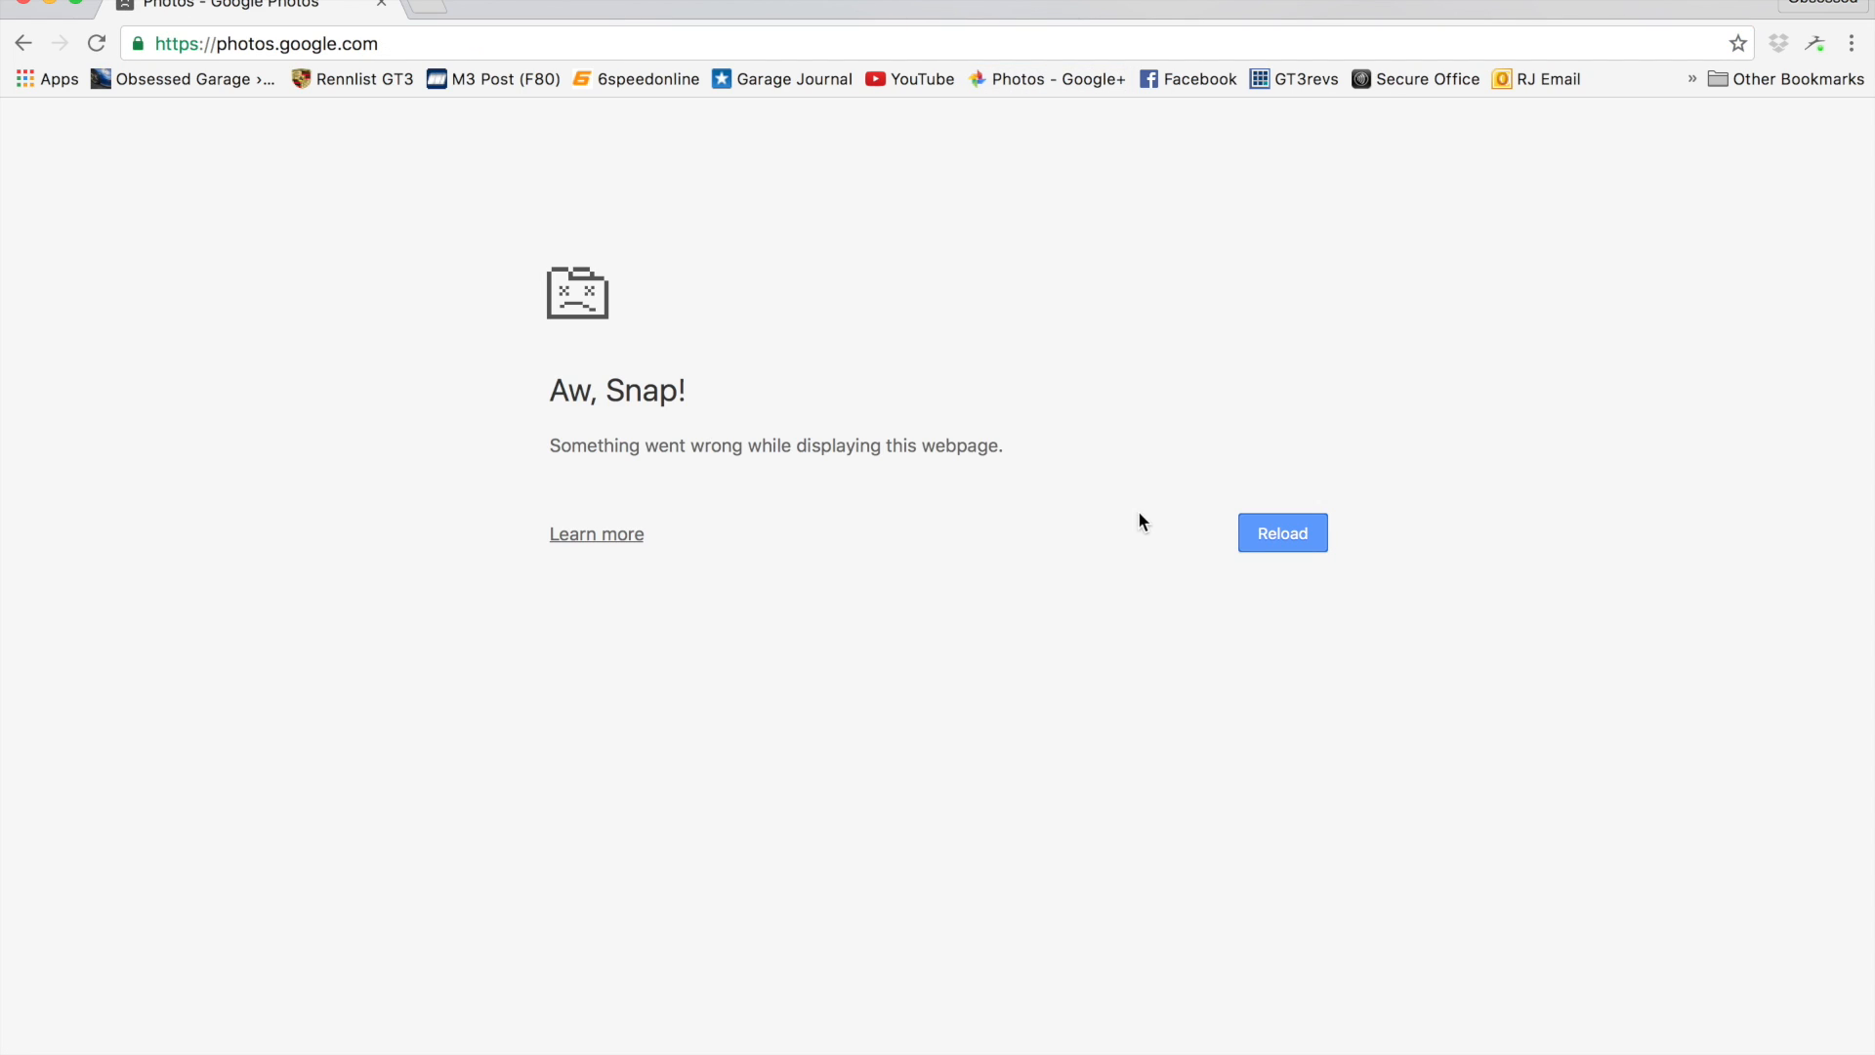
click(1243, 537)
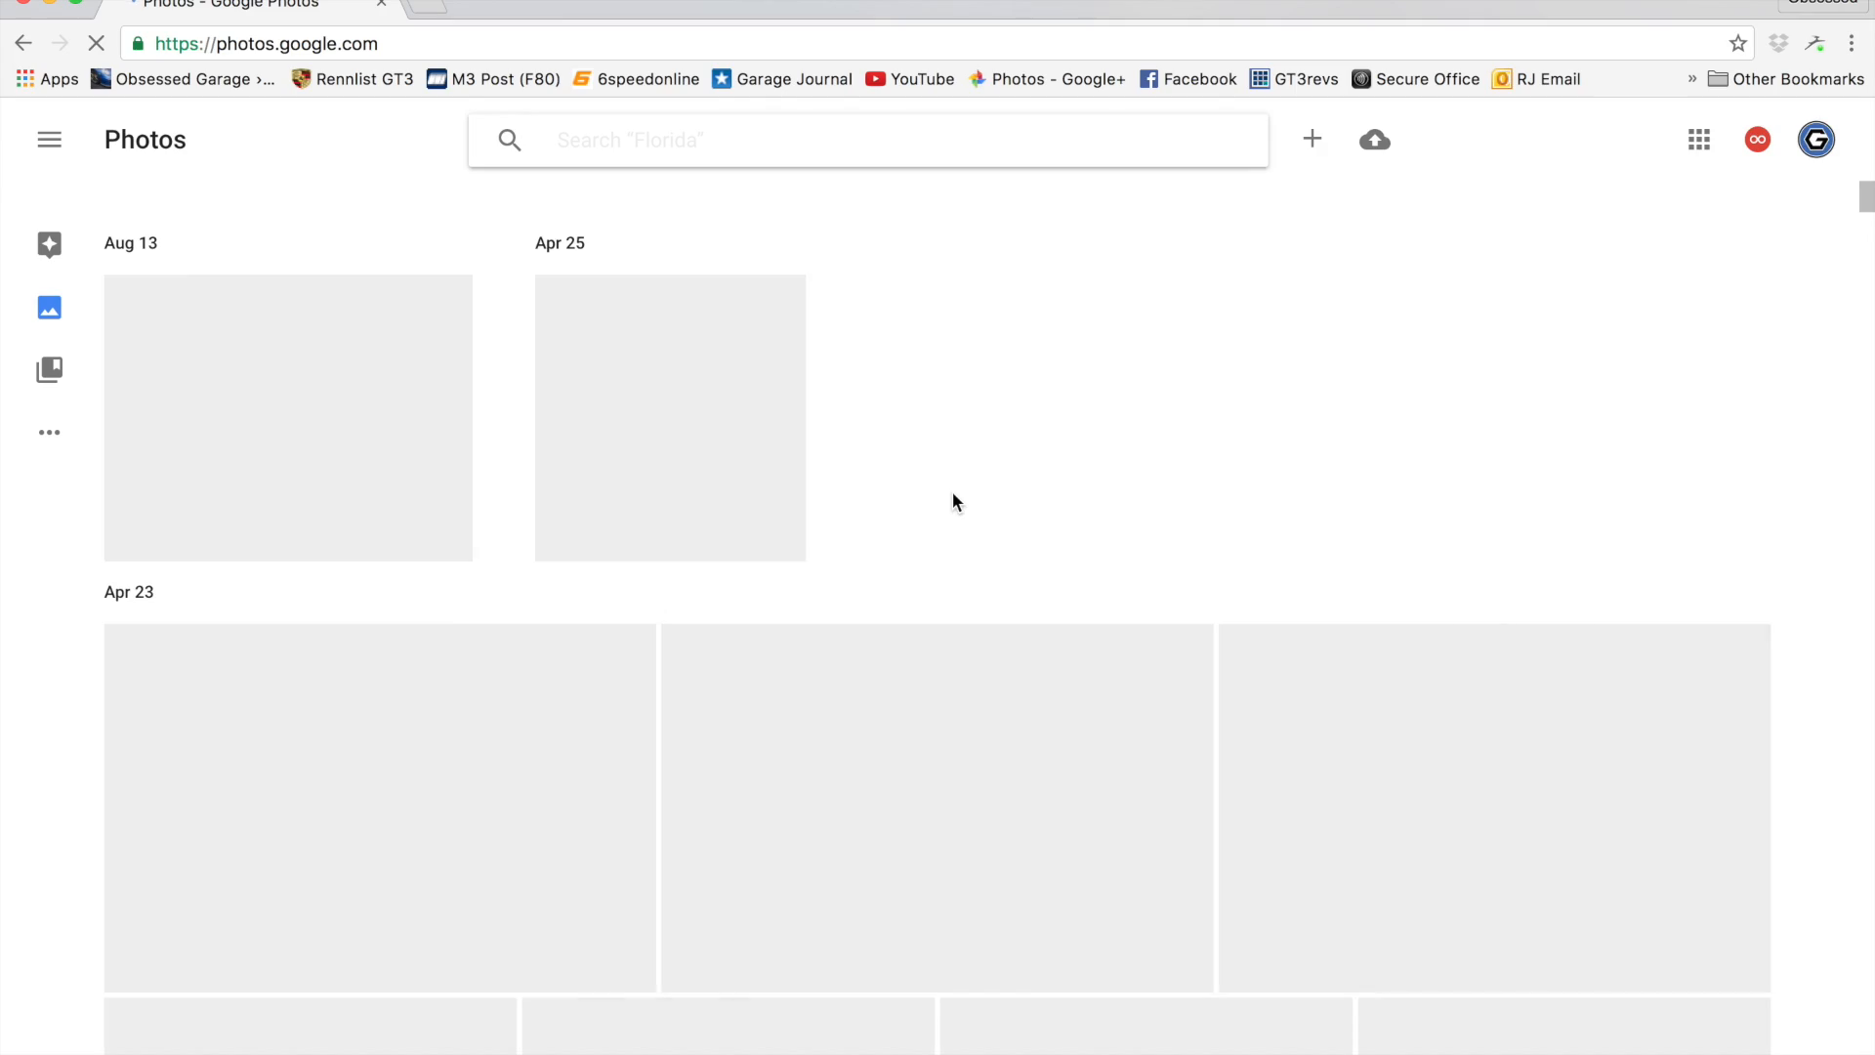
scroll(952, 492, down, 20)
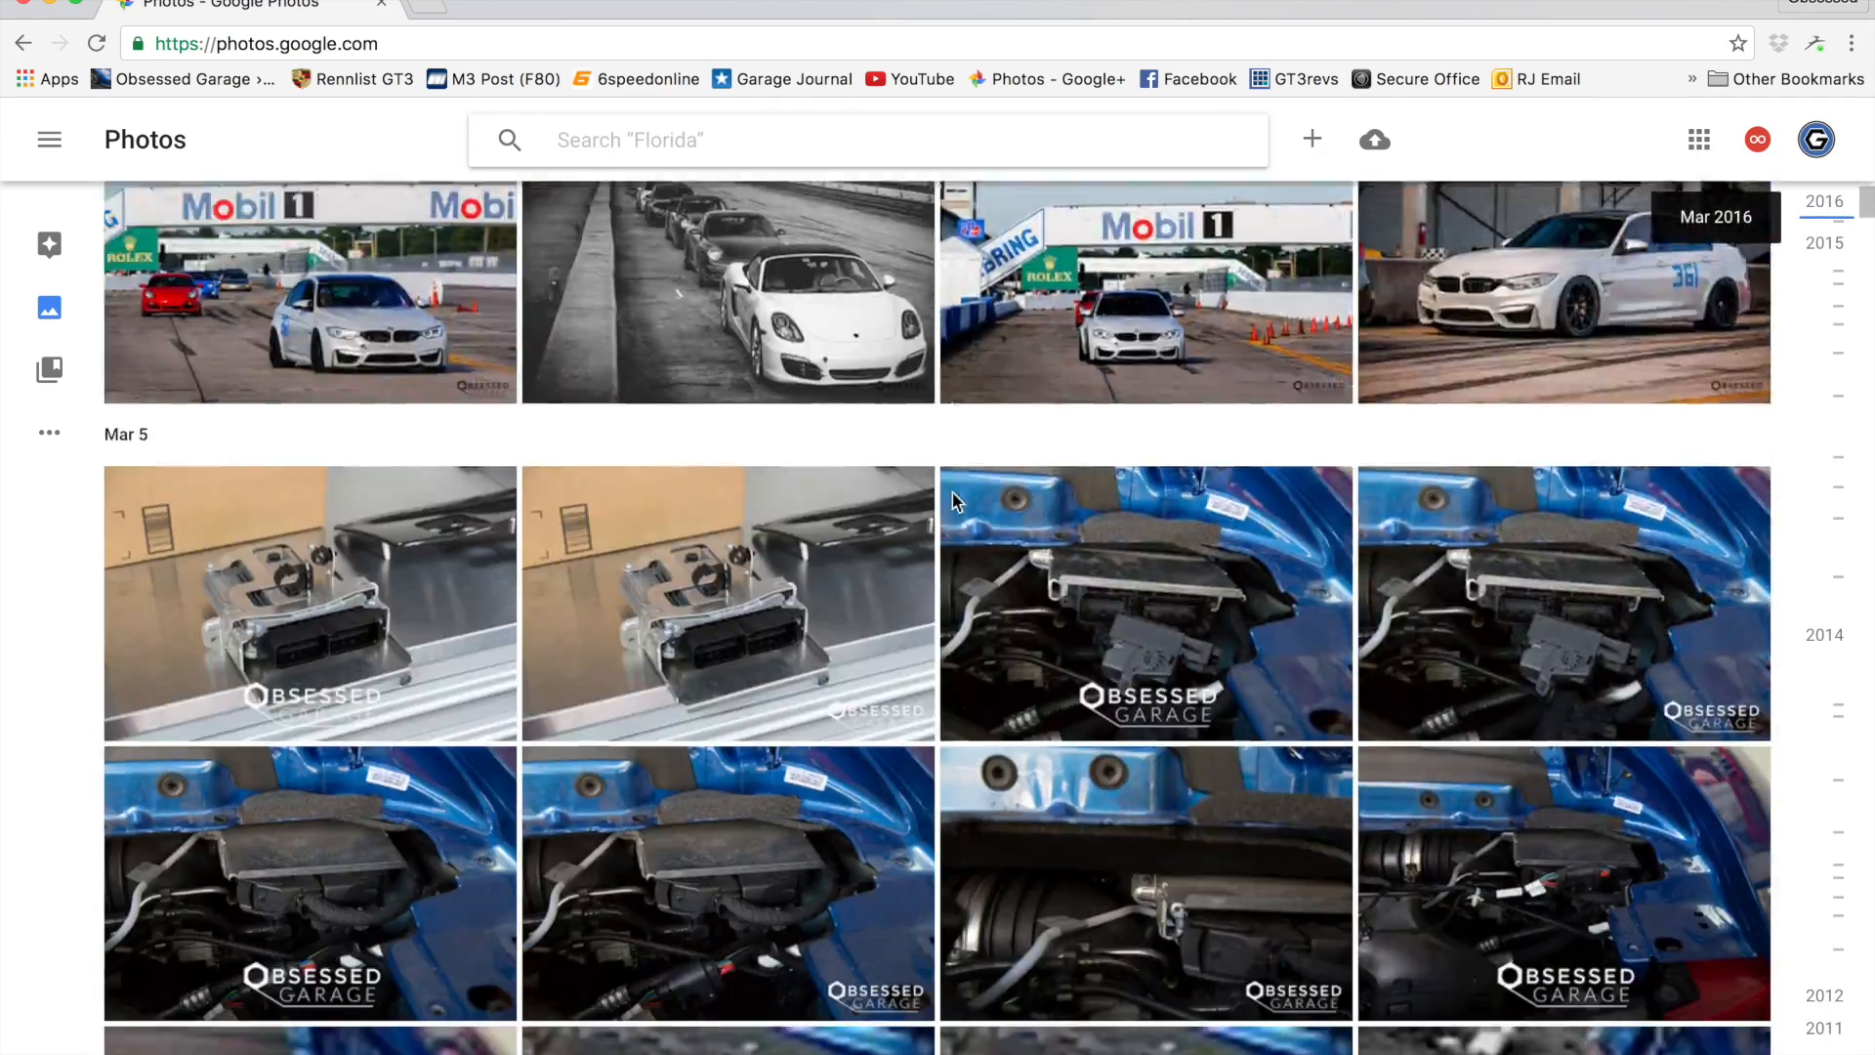
scroll(952, 495, down, 20)
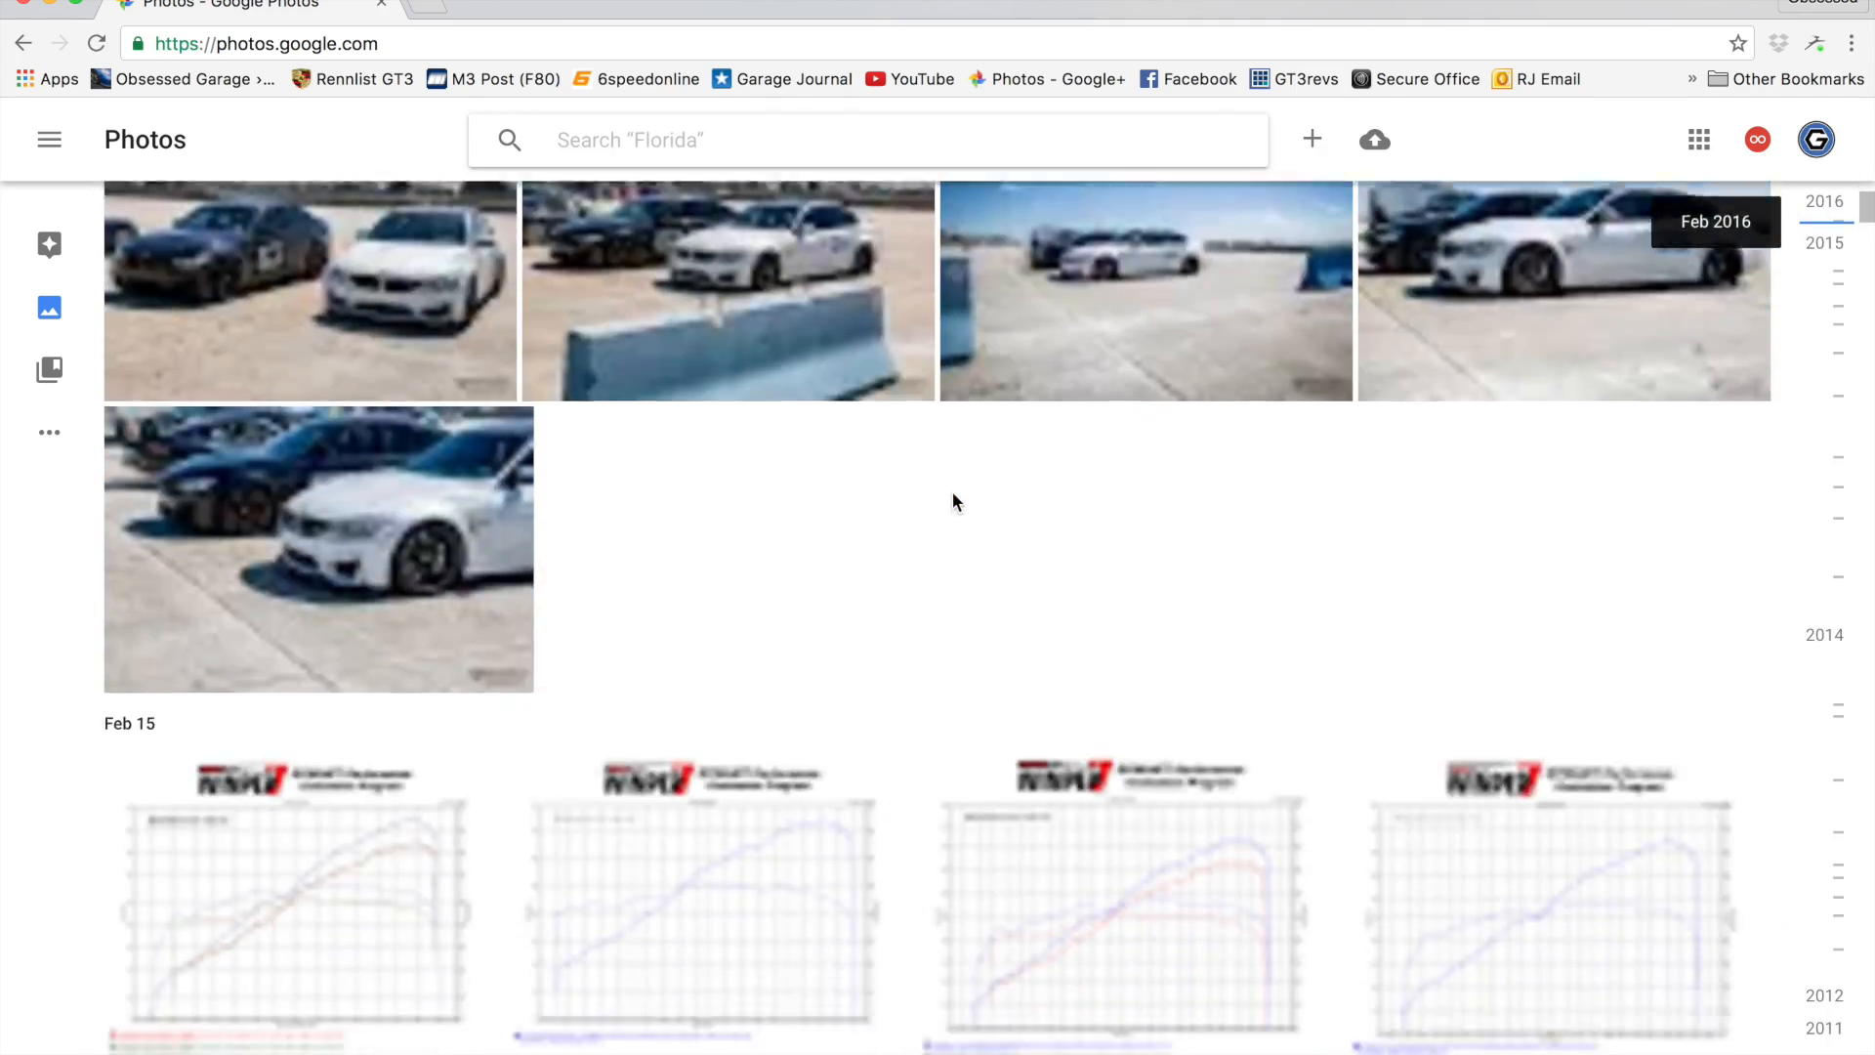
scroll(955, 501, down, 15)
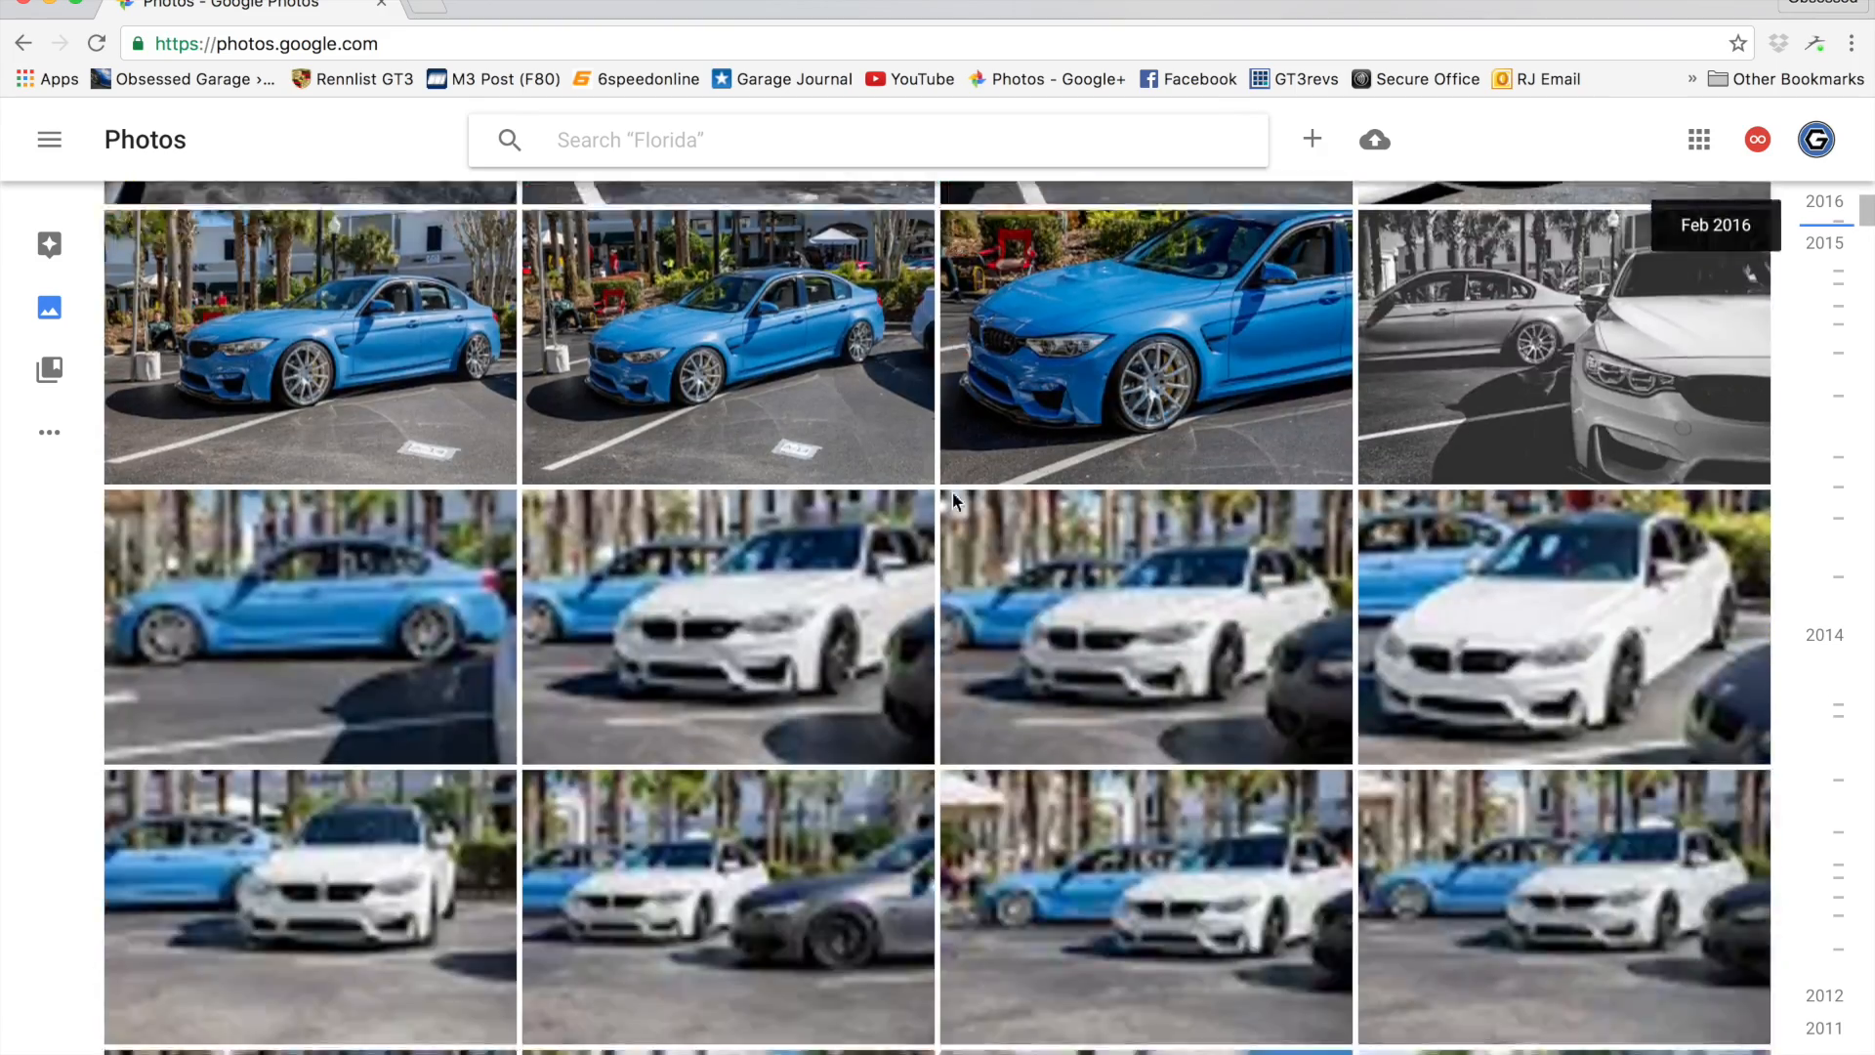
scroll(952, 494, down, 15)
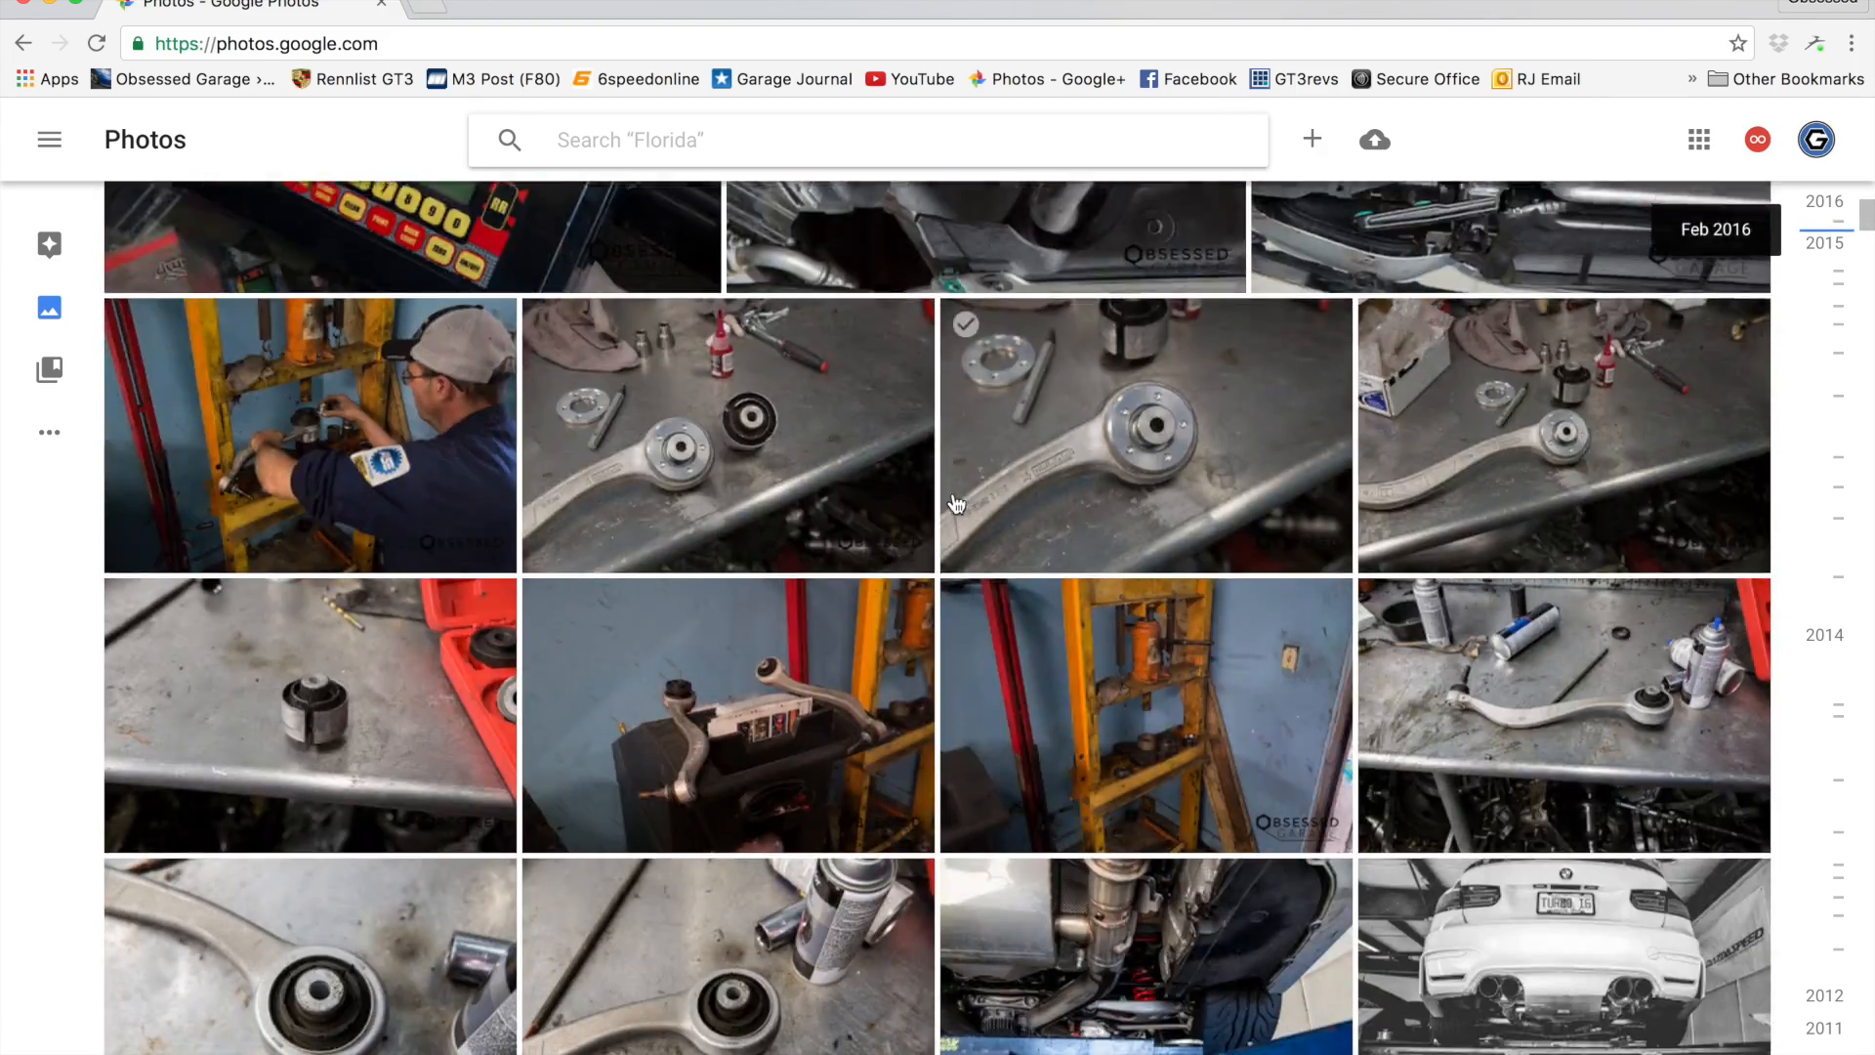
scroll(955, 503, down, 20)
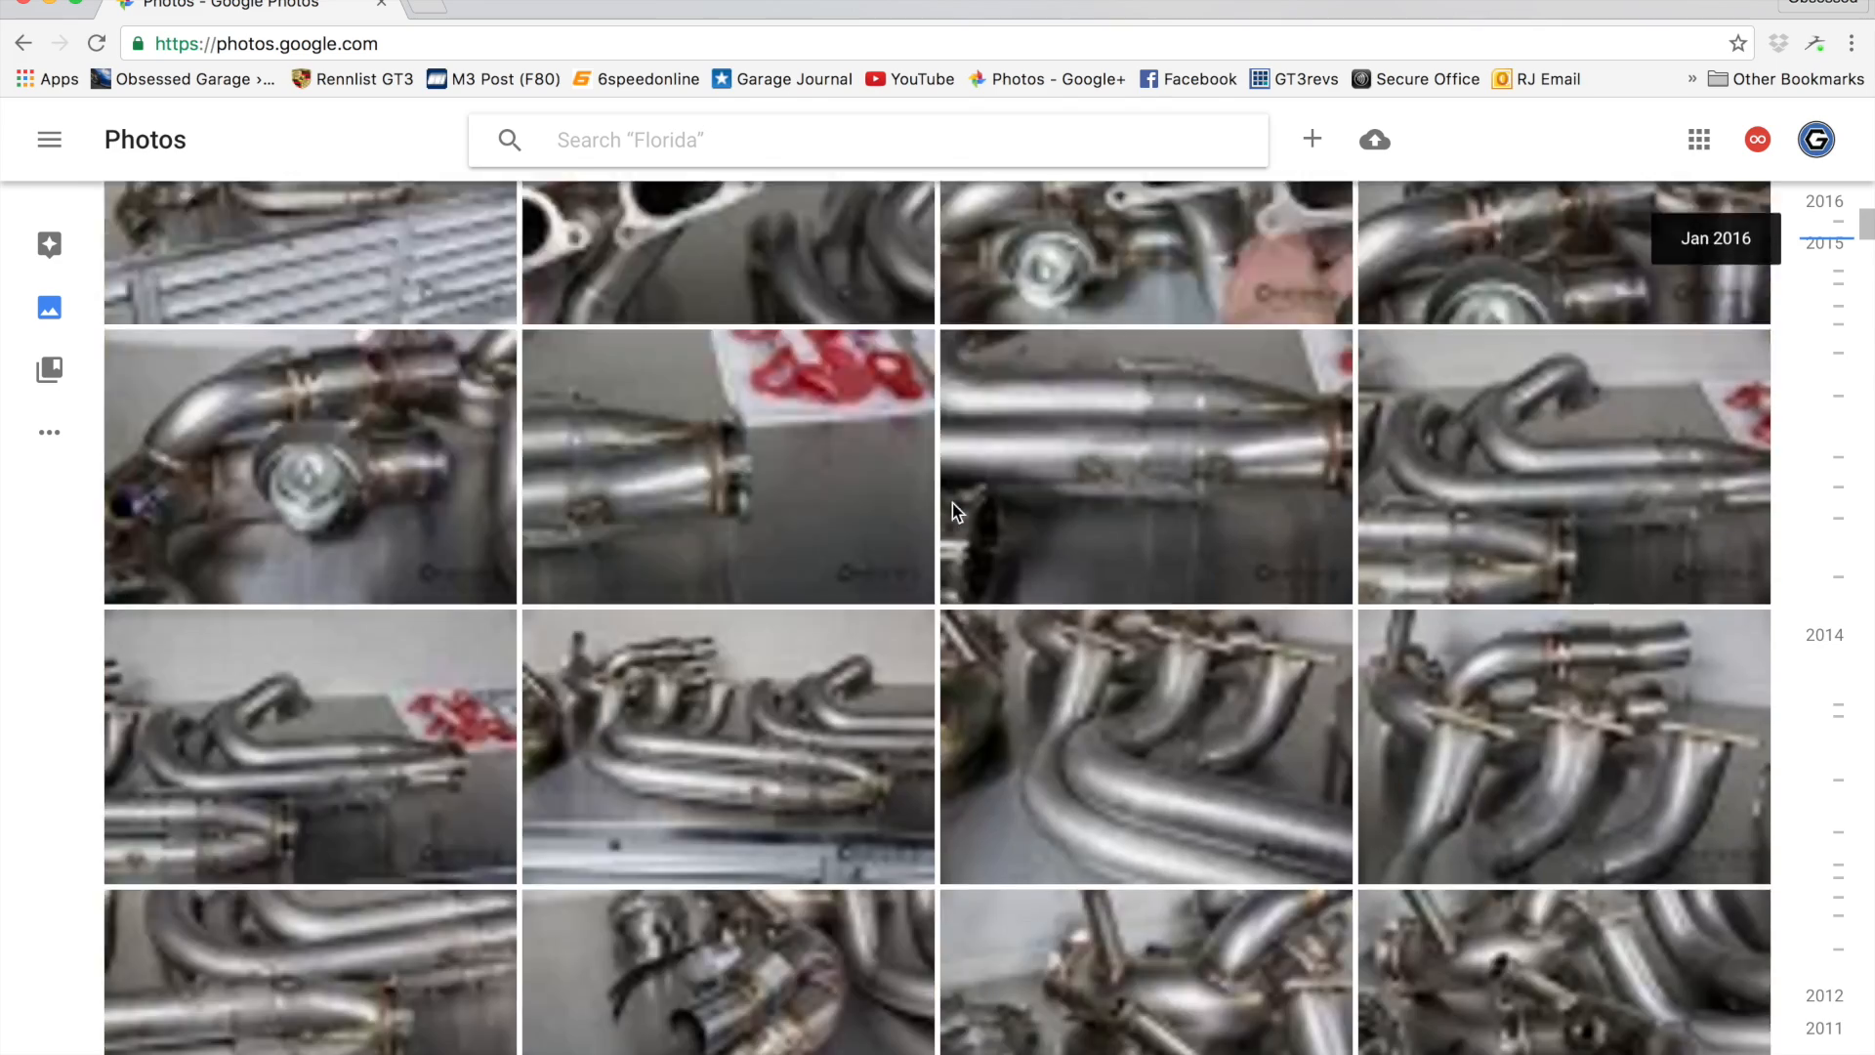
scroll(953, 504, down, 10)
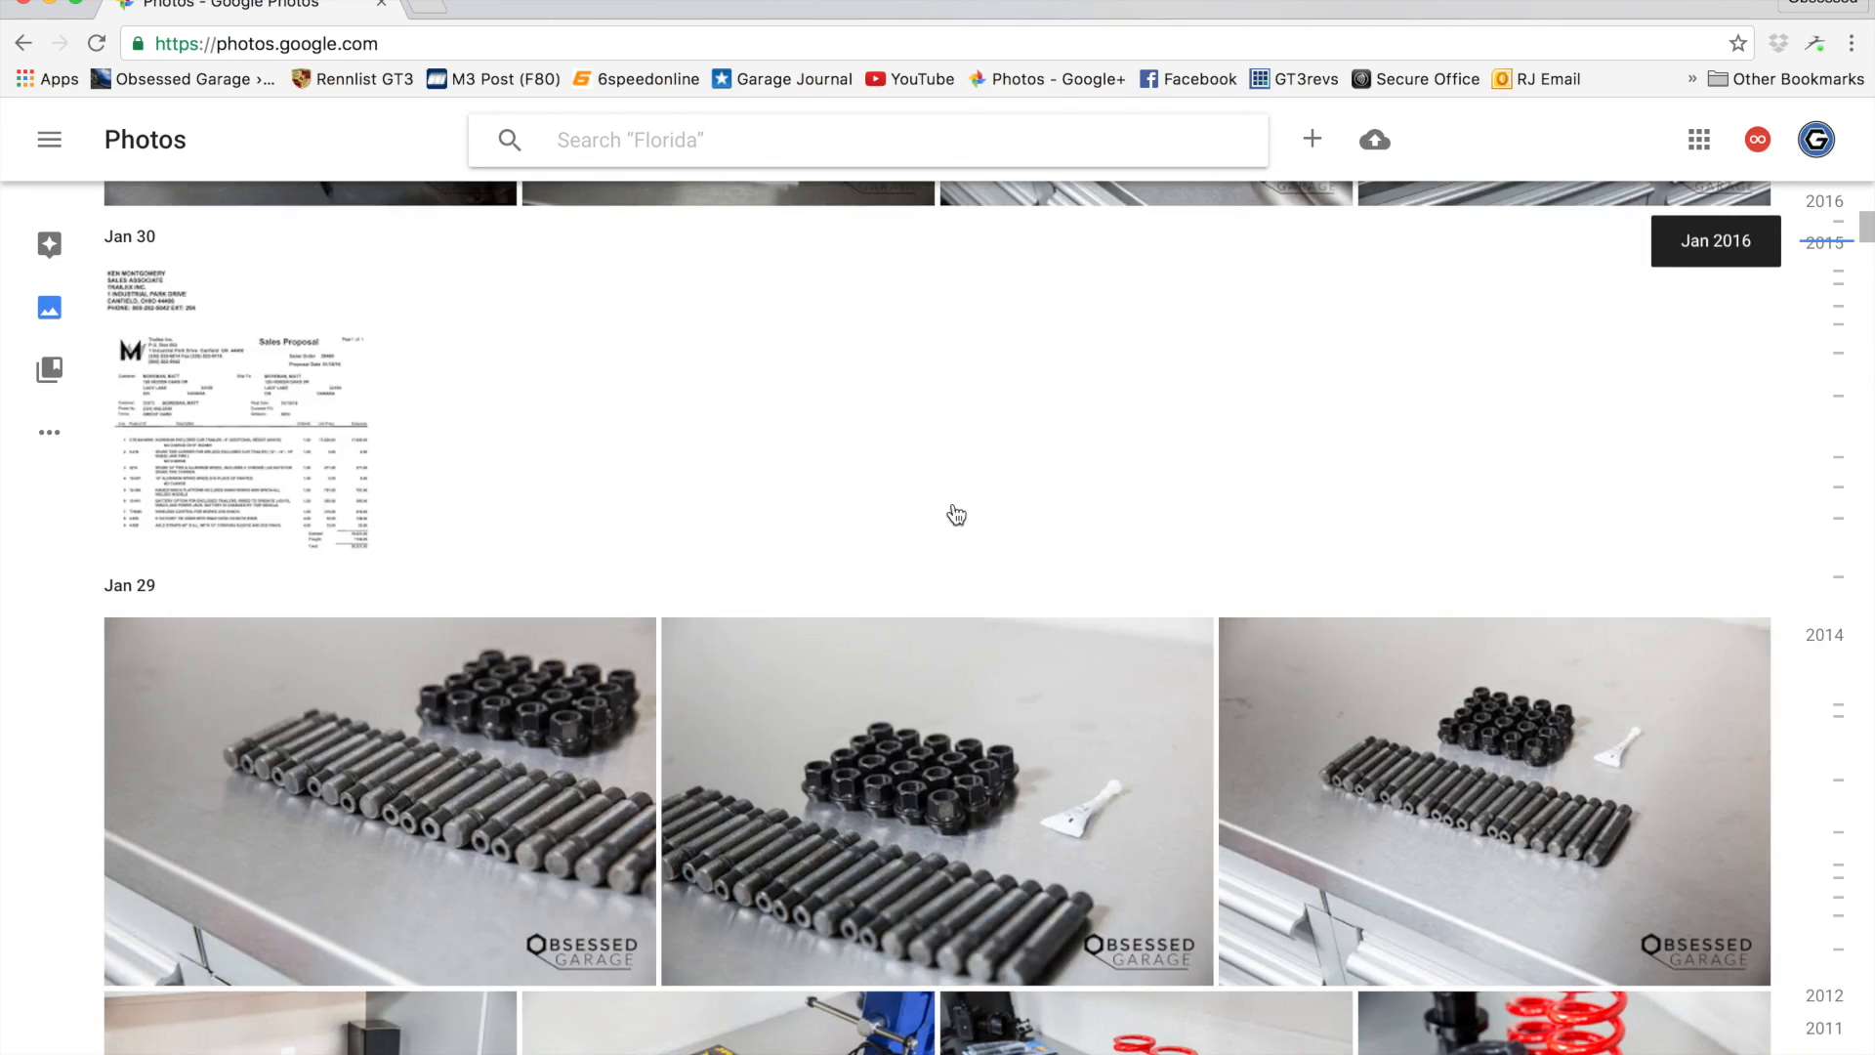
scroll(955, 514, down, 20)
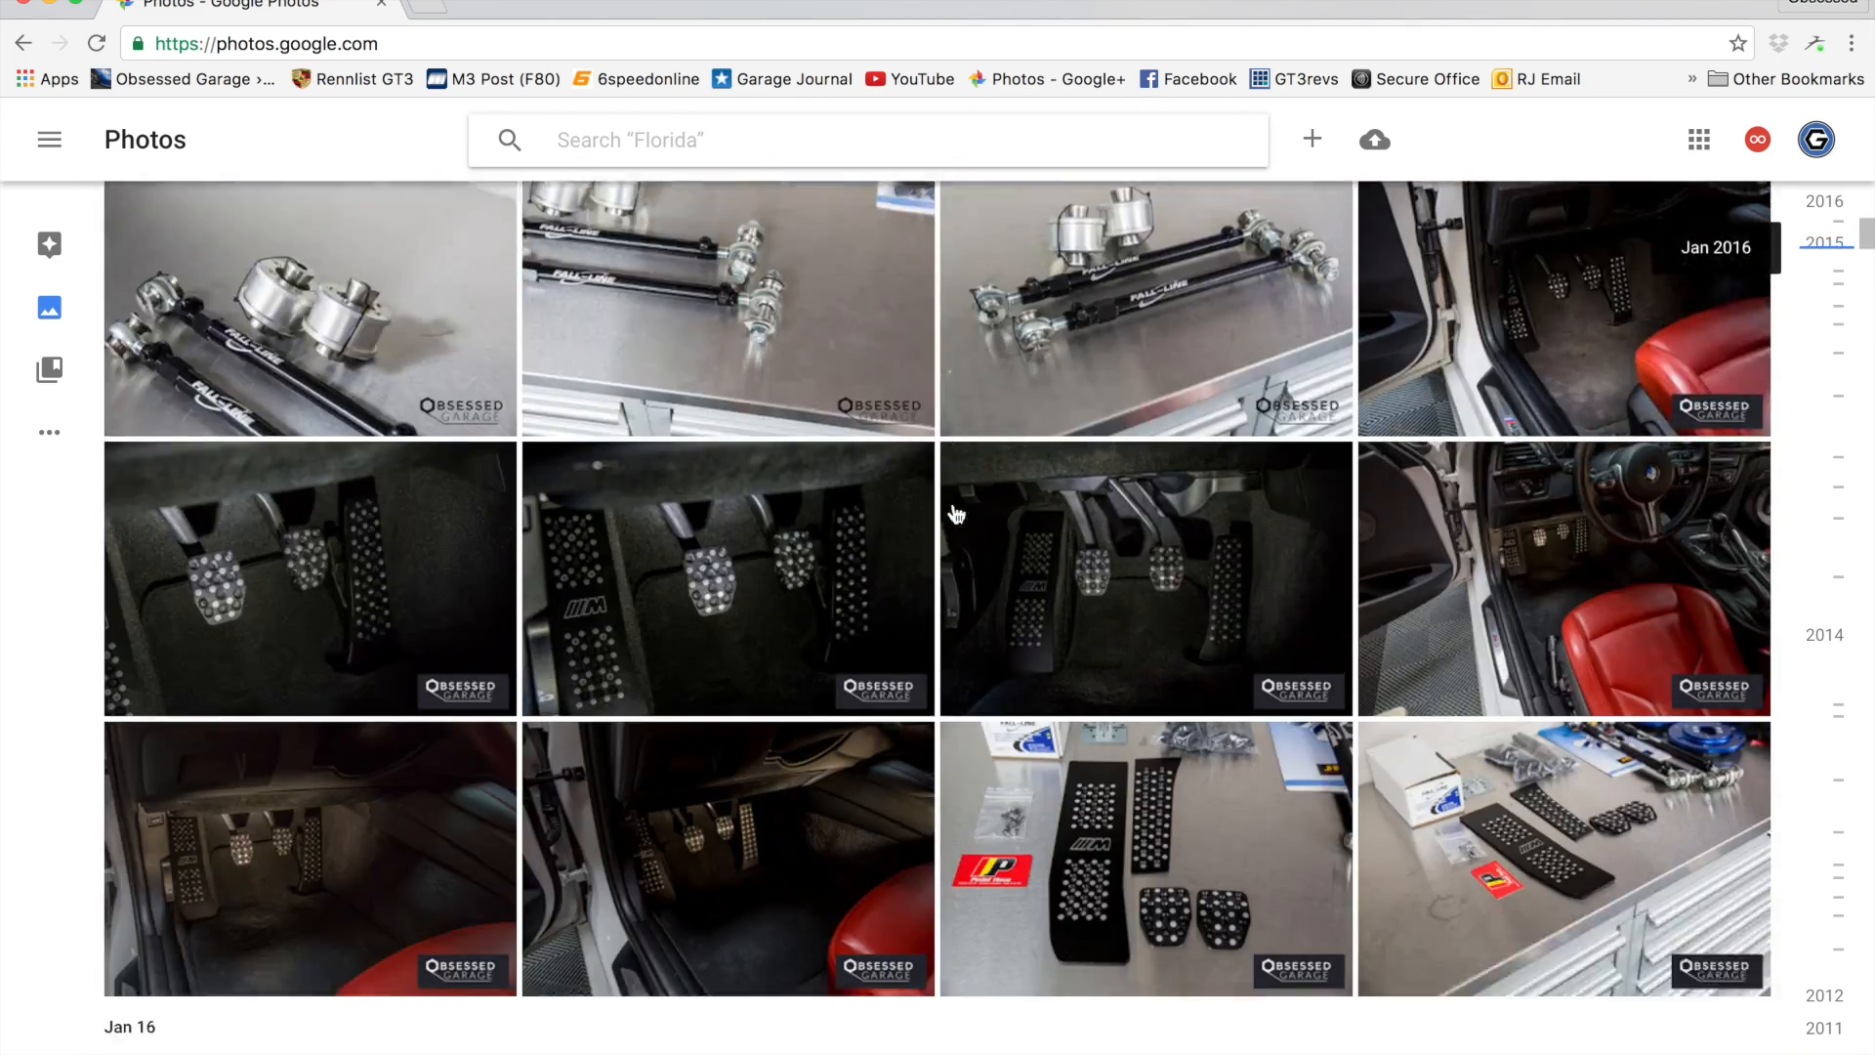
scroll(954, 514, down, 20)
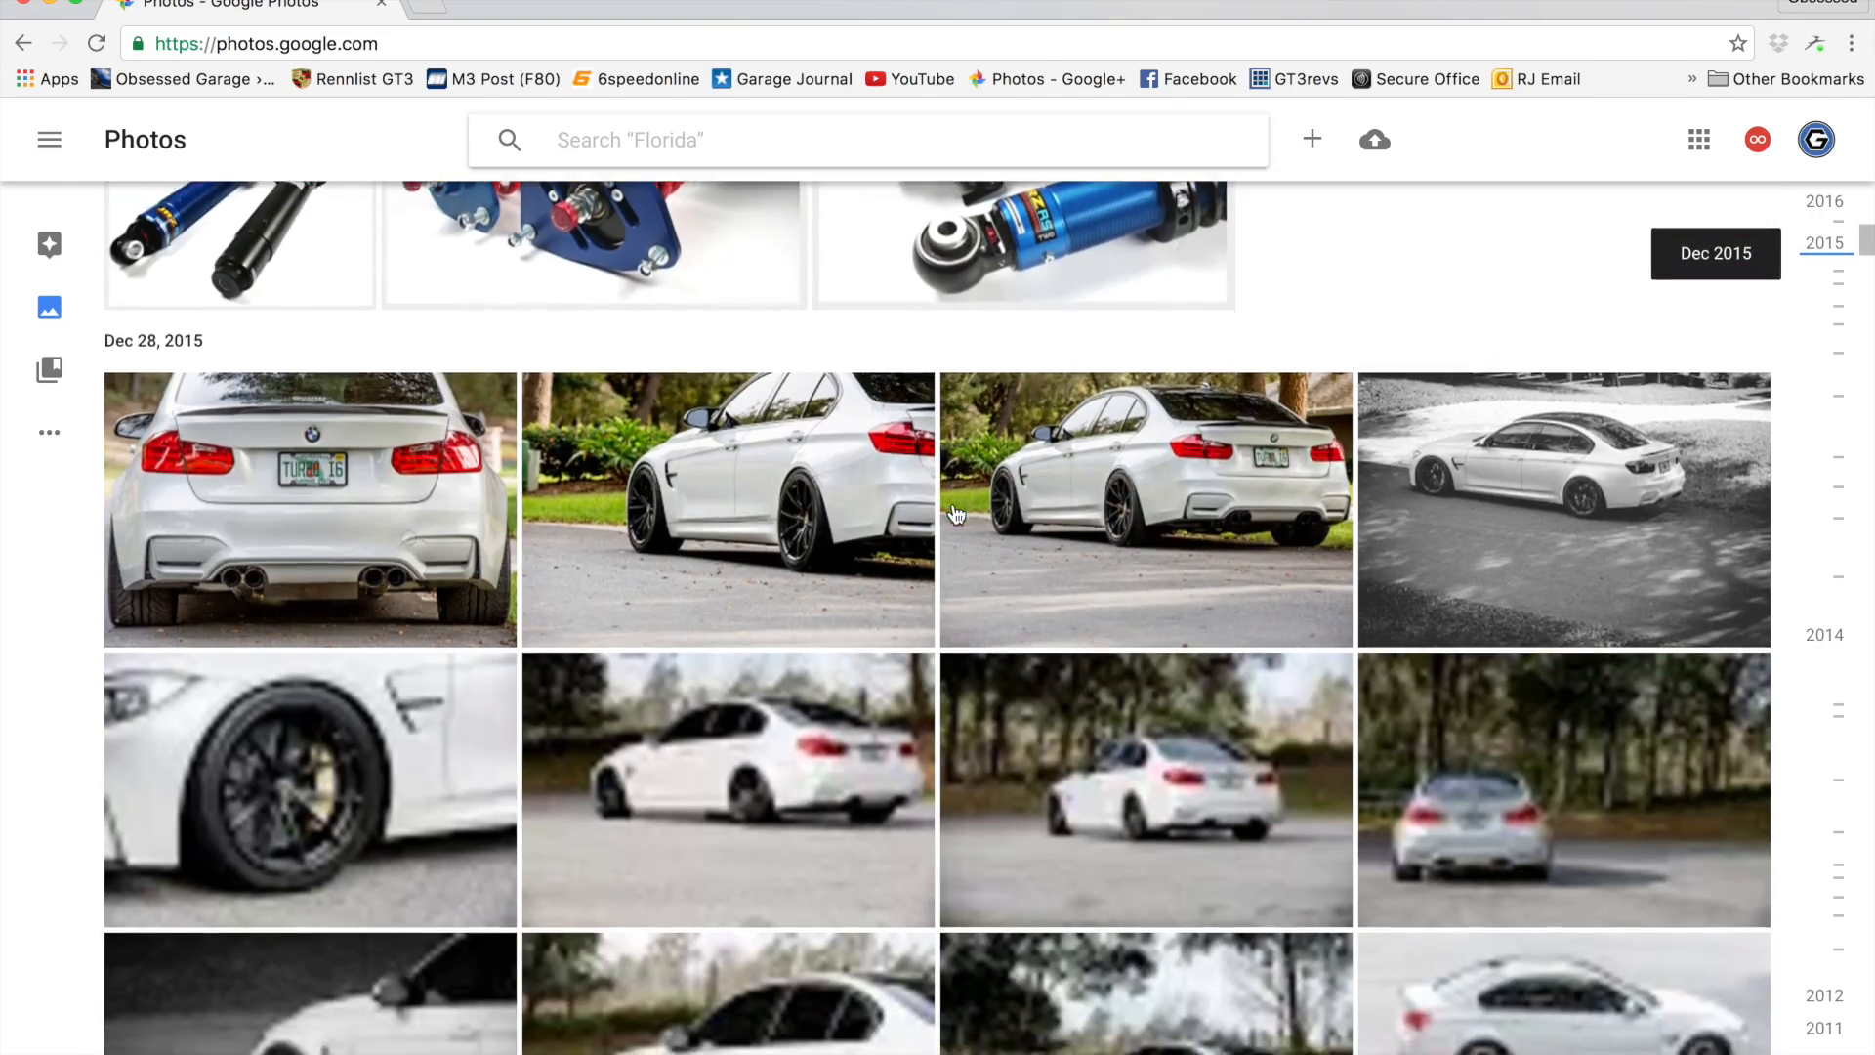
scroll(955, 514, down, 20)
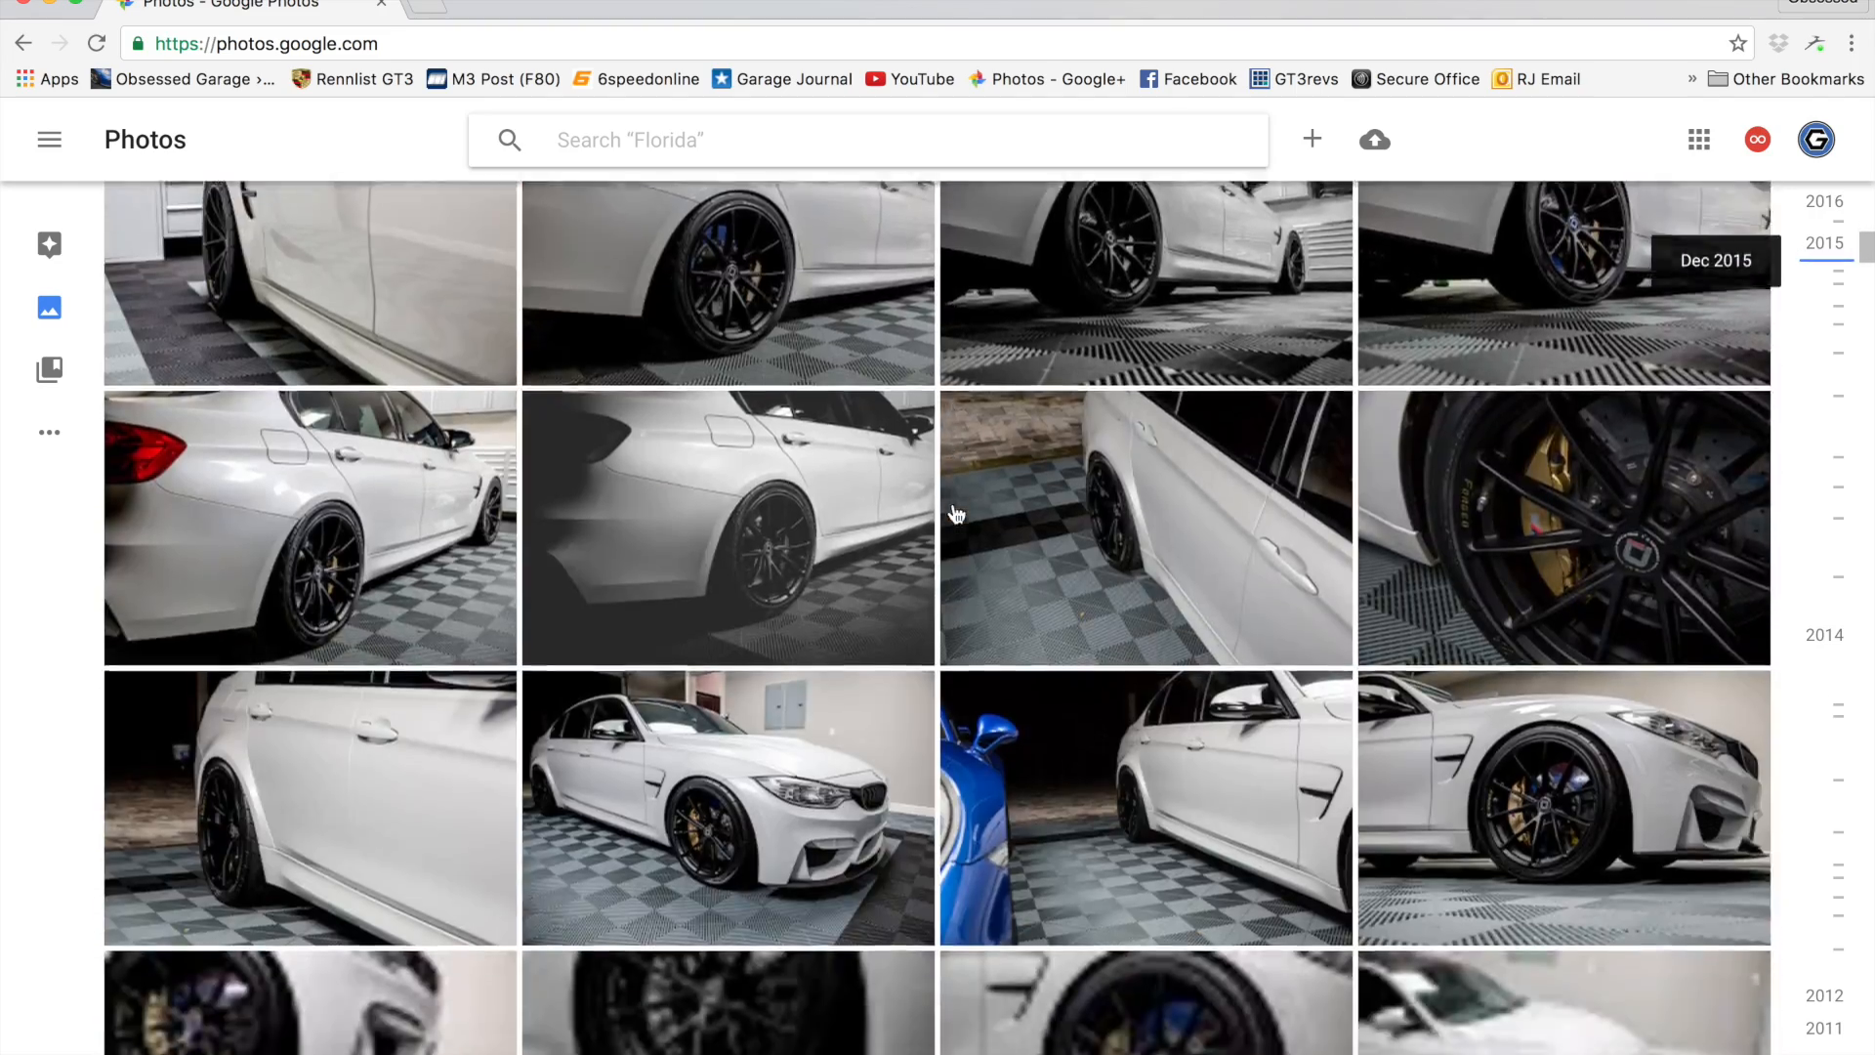
scroll(955, 514, down, 20)
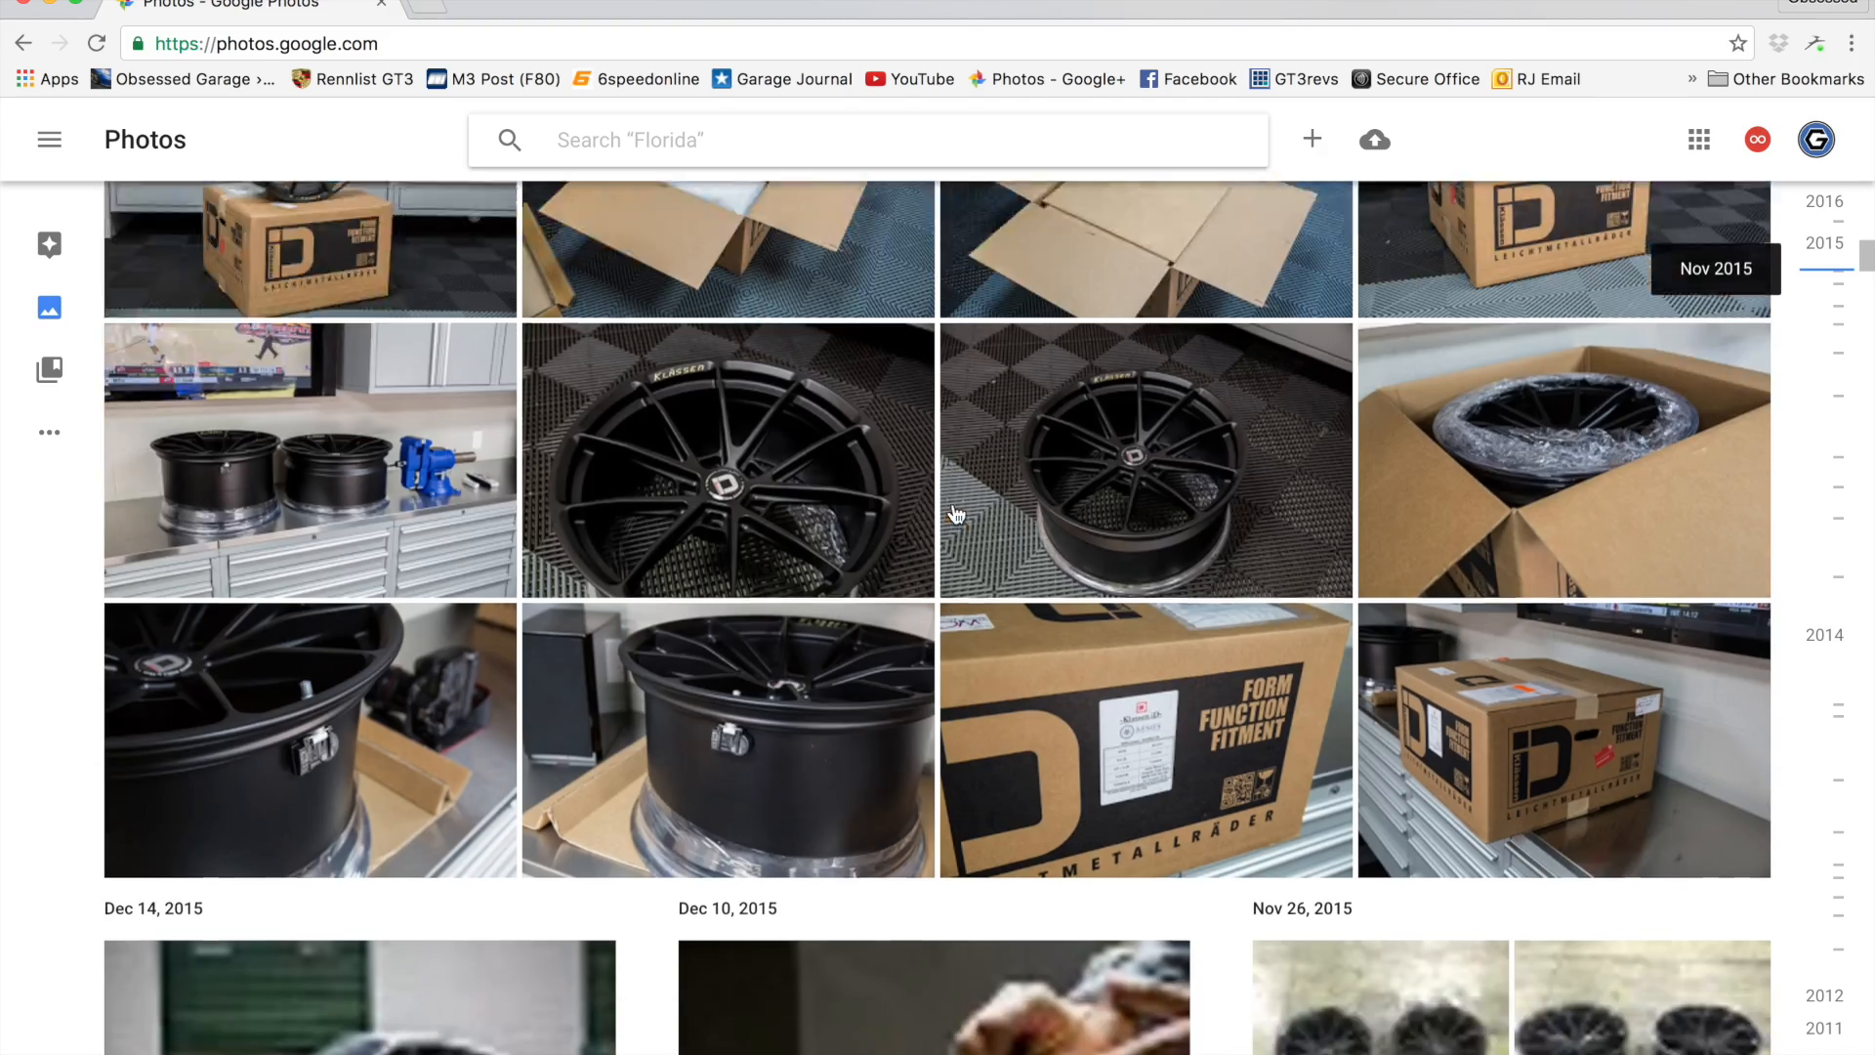
scroll(955, 515, down, 20)
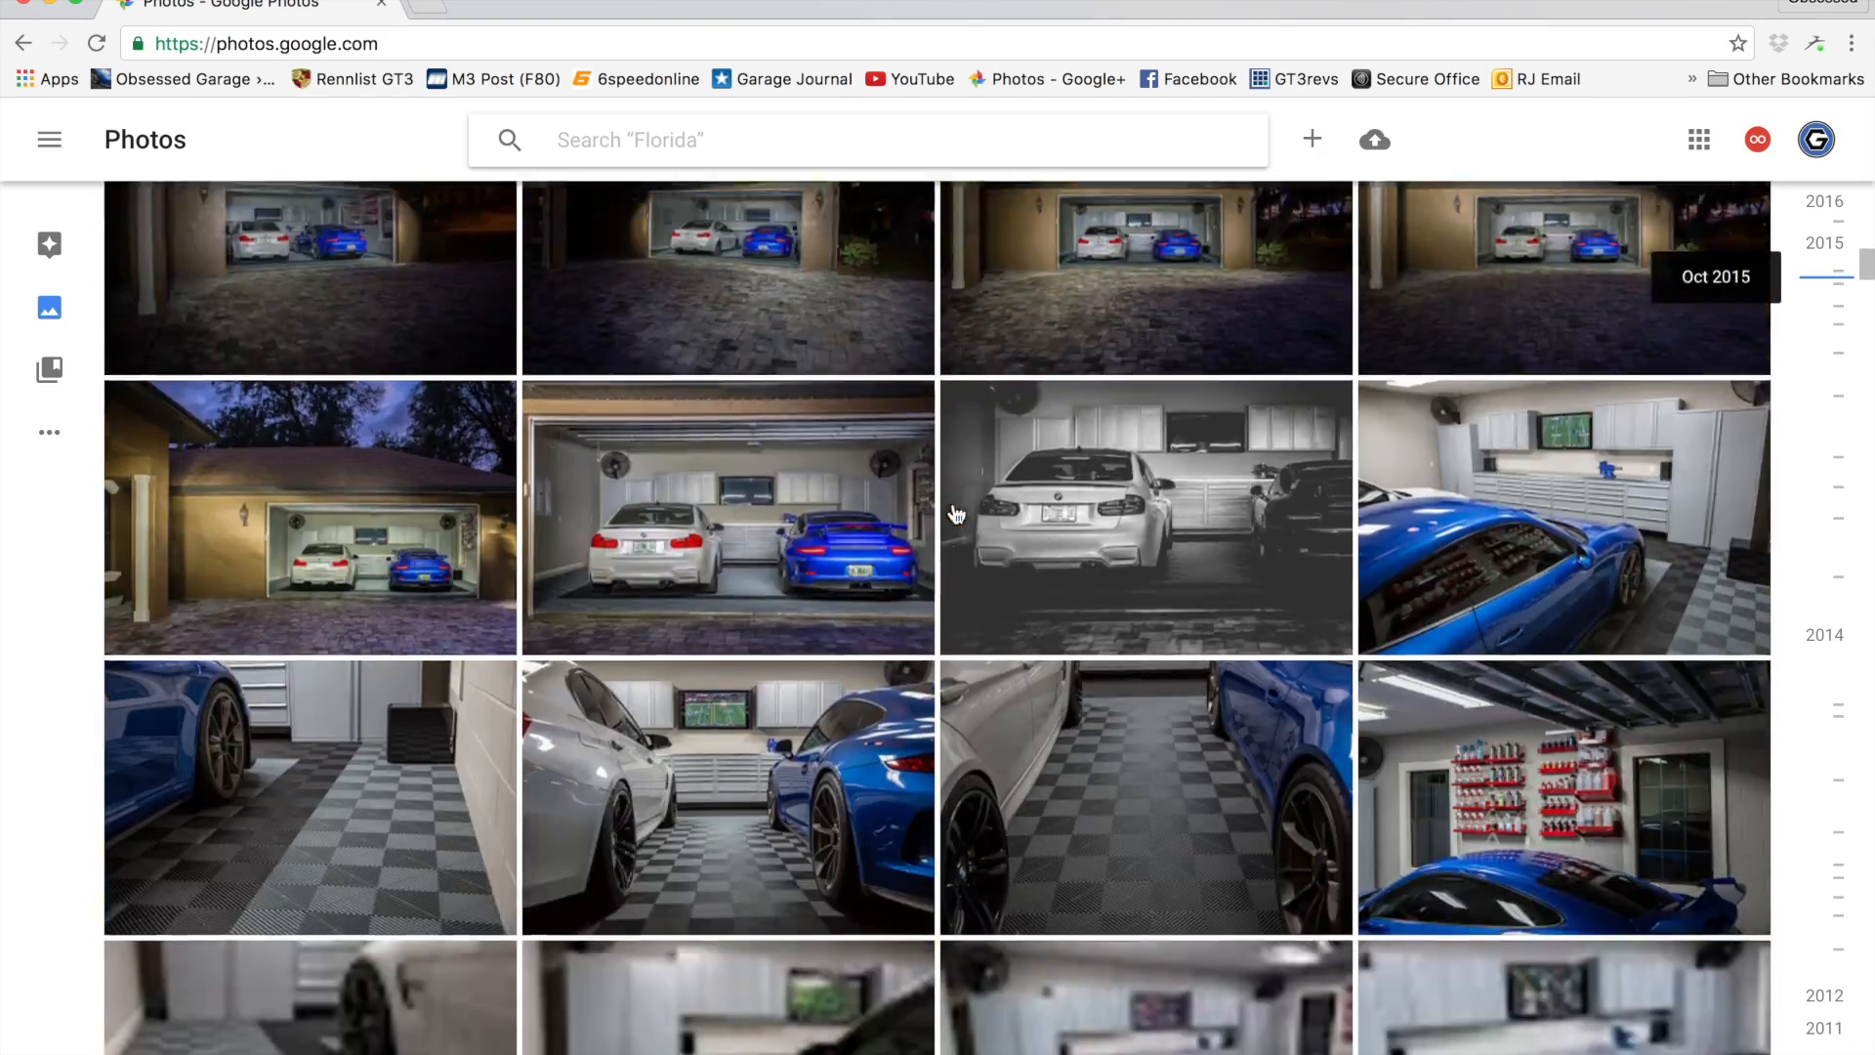
Step: Browse the photo library from September 2015 back to the June 2015 pictures of organized tool drawers
scroll(955, 515, down, 20)
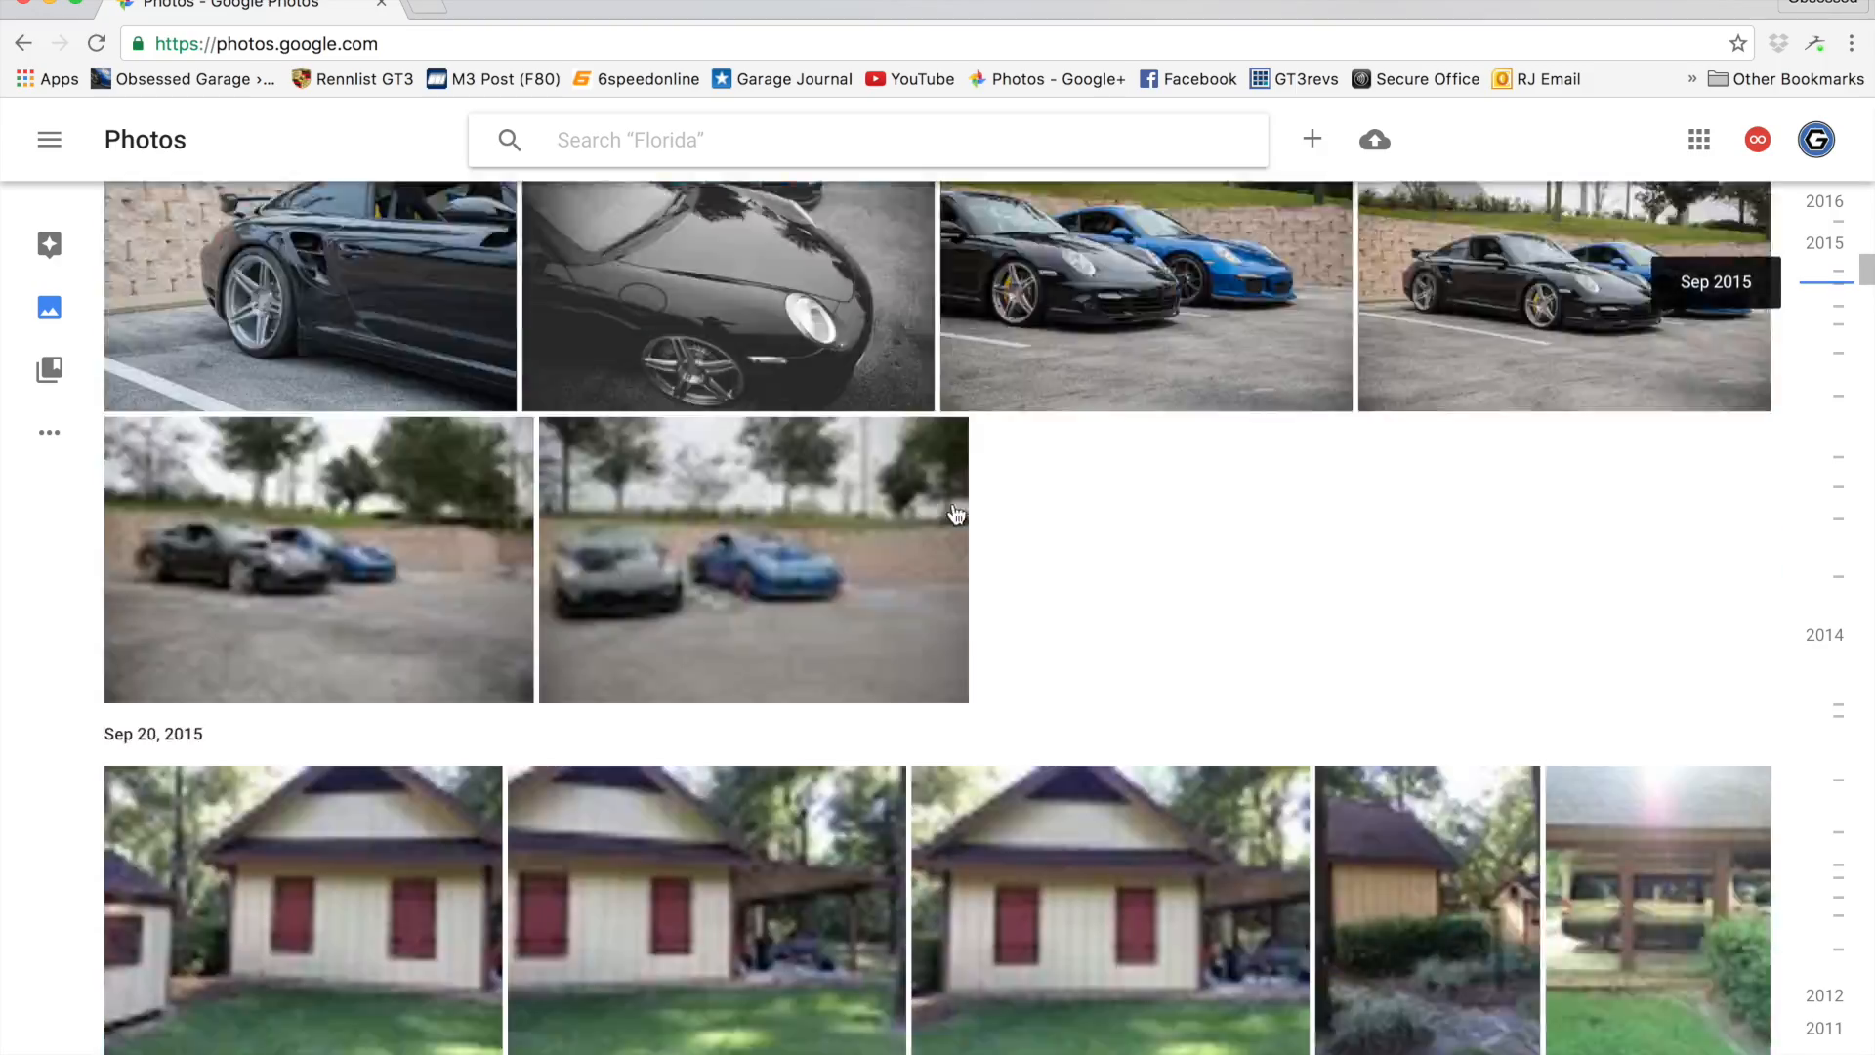
scroll(955, 515, down, 20)
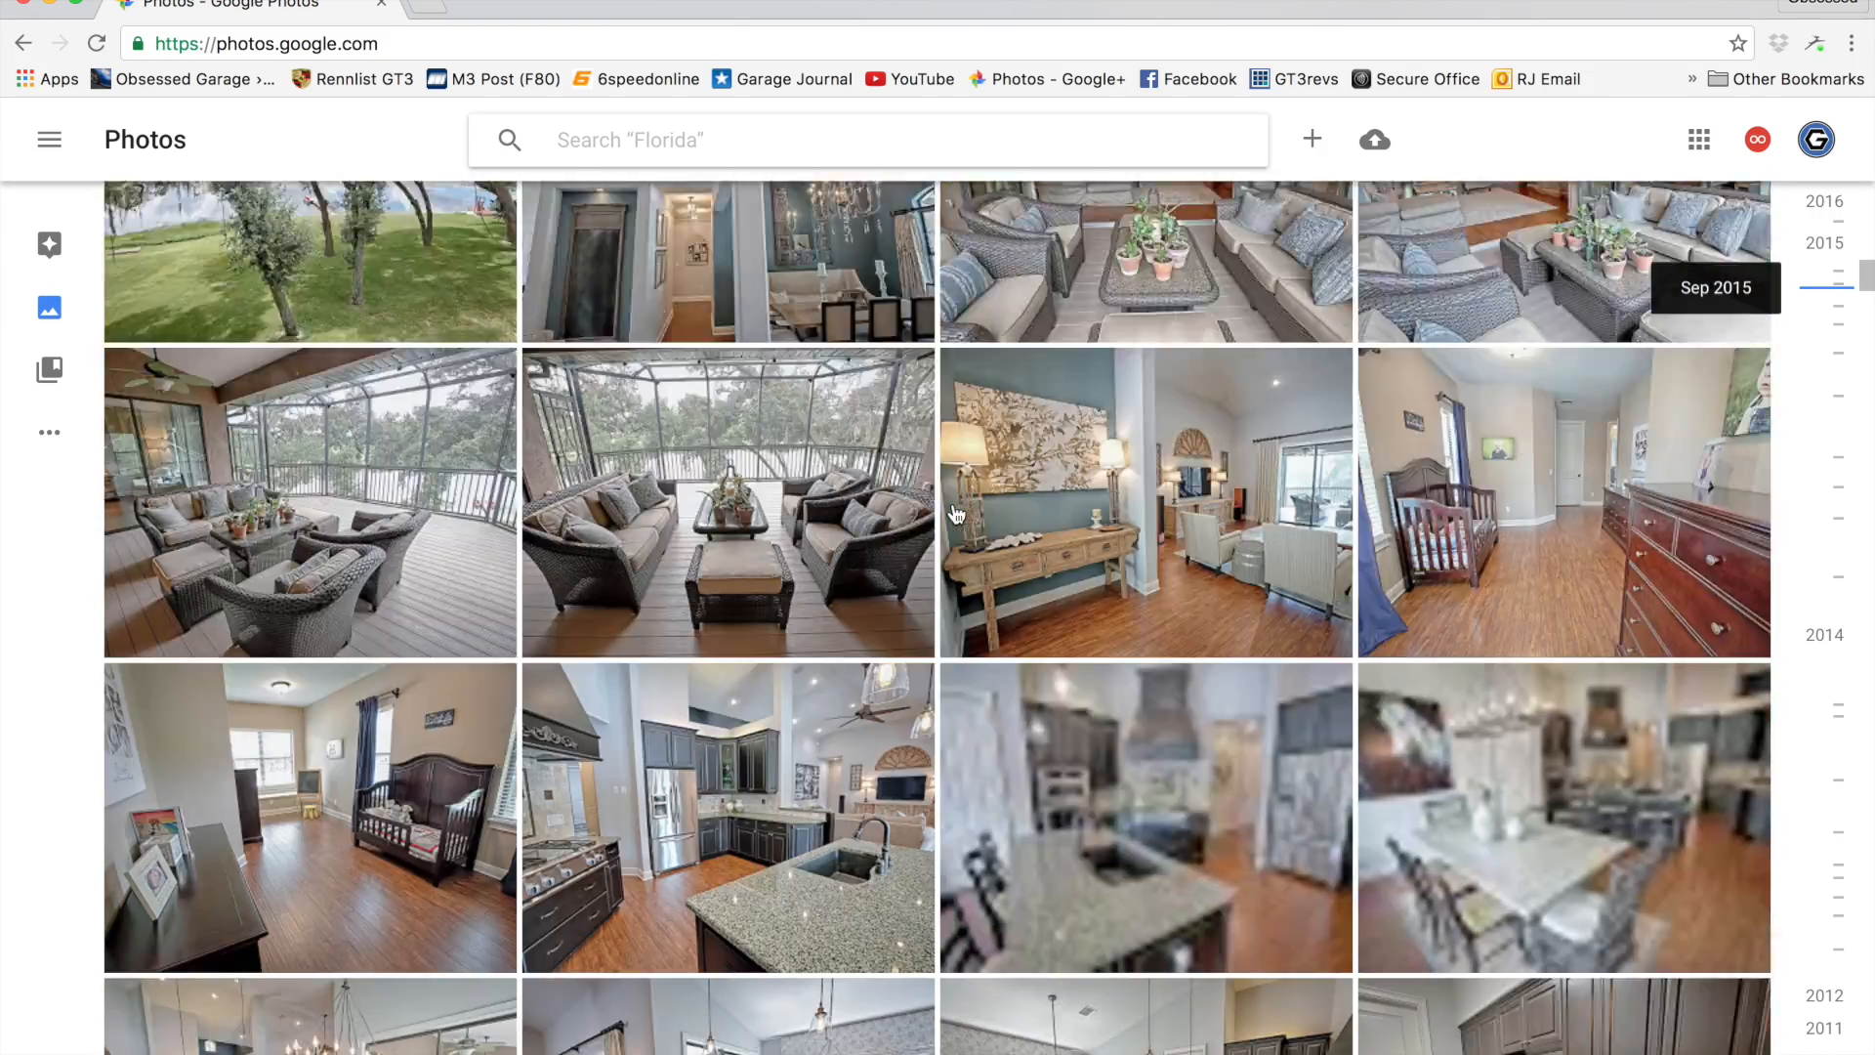
scroll(955, 515, down, 20)
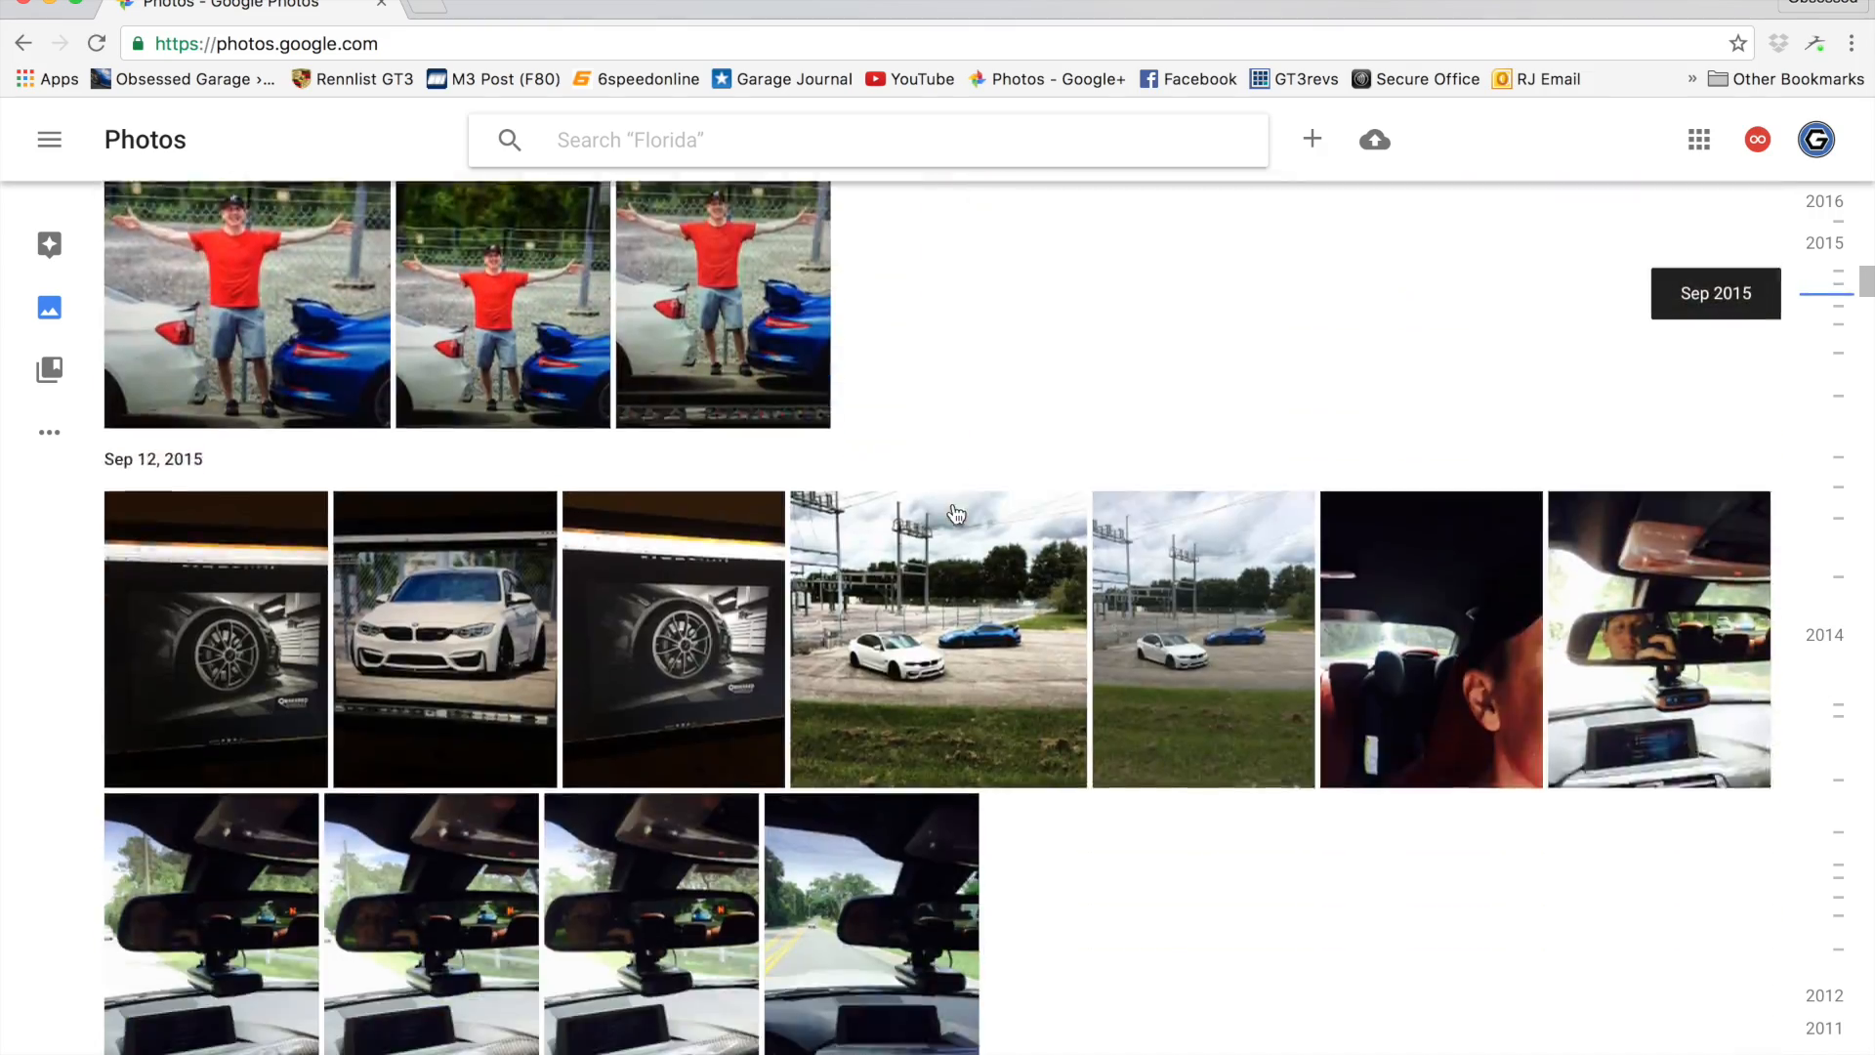
scroll(955, 515, down, 20)
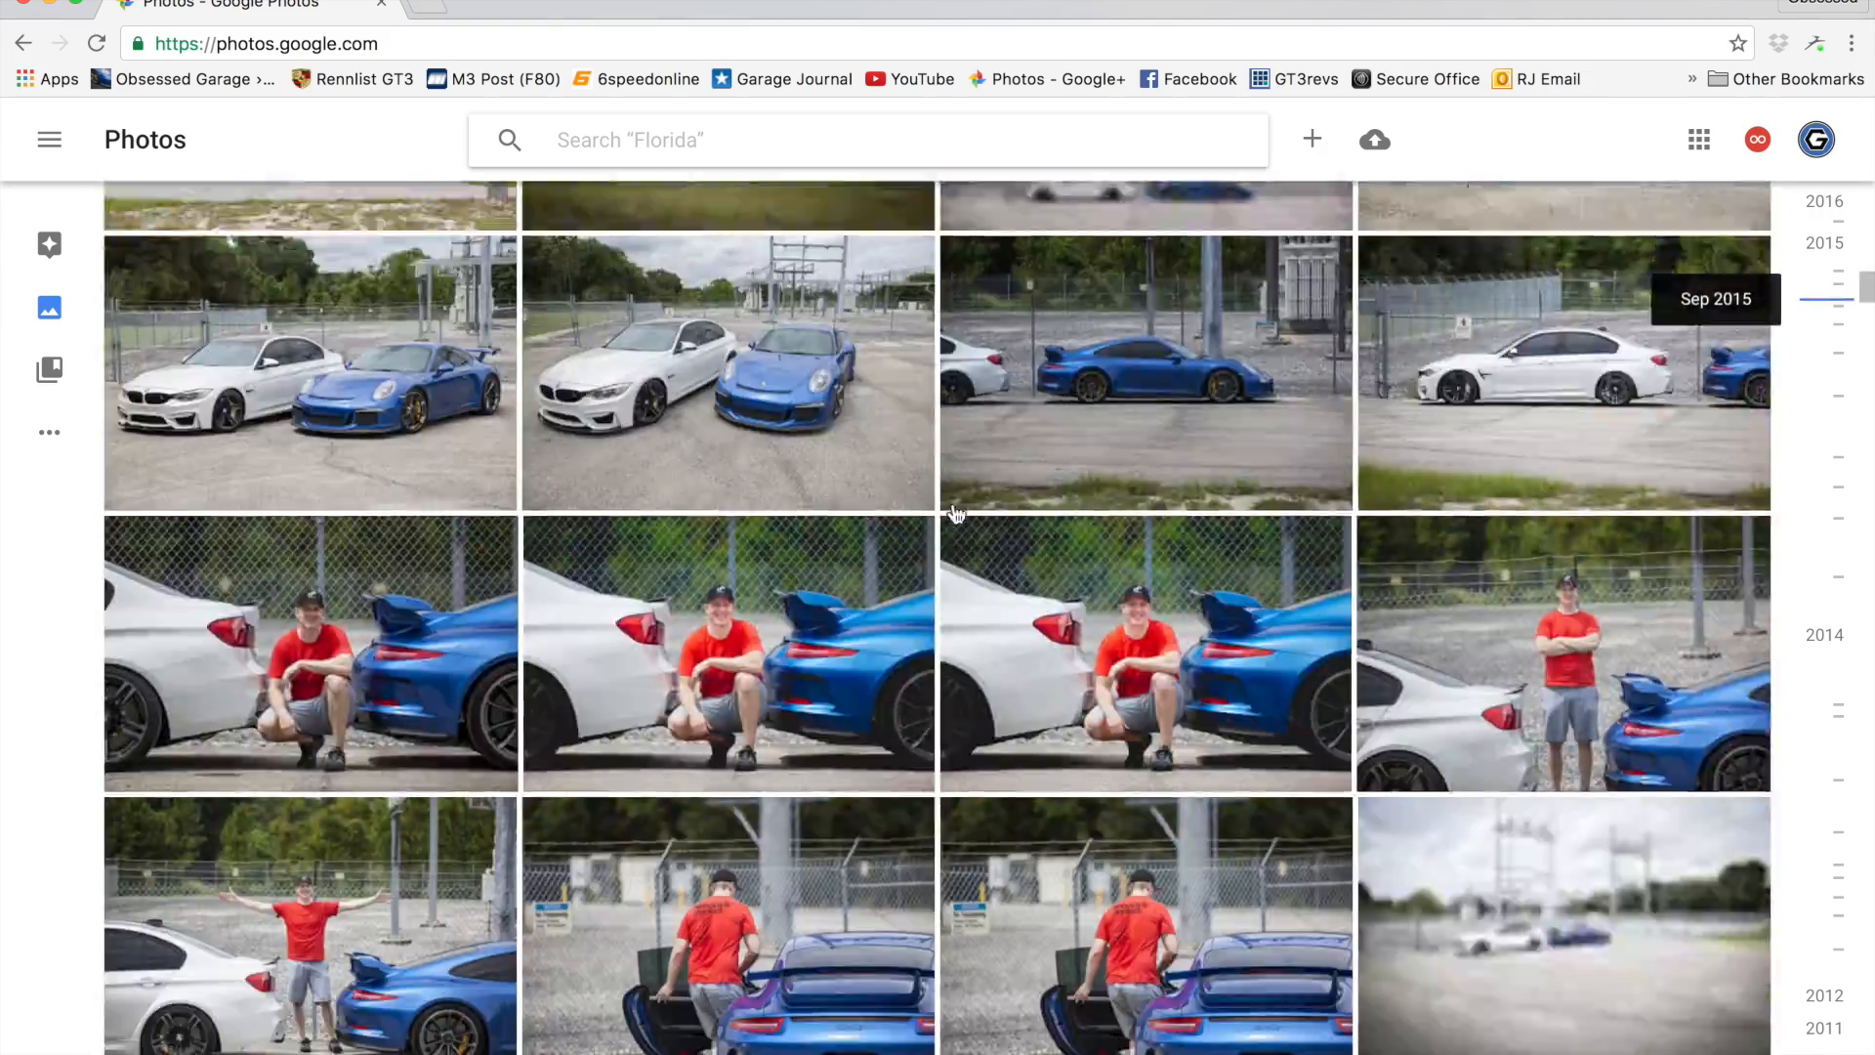
scroll(954, 533, down, 20)
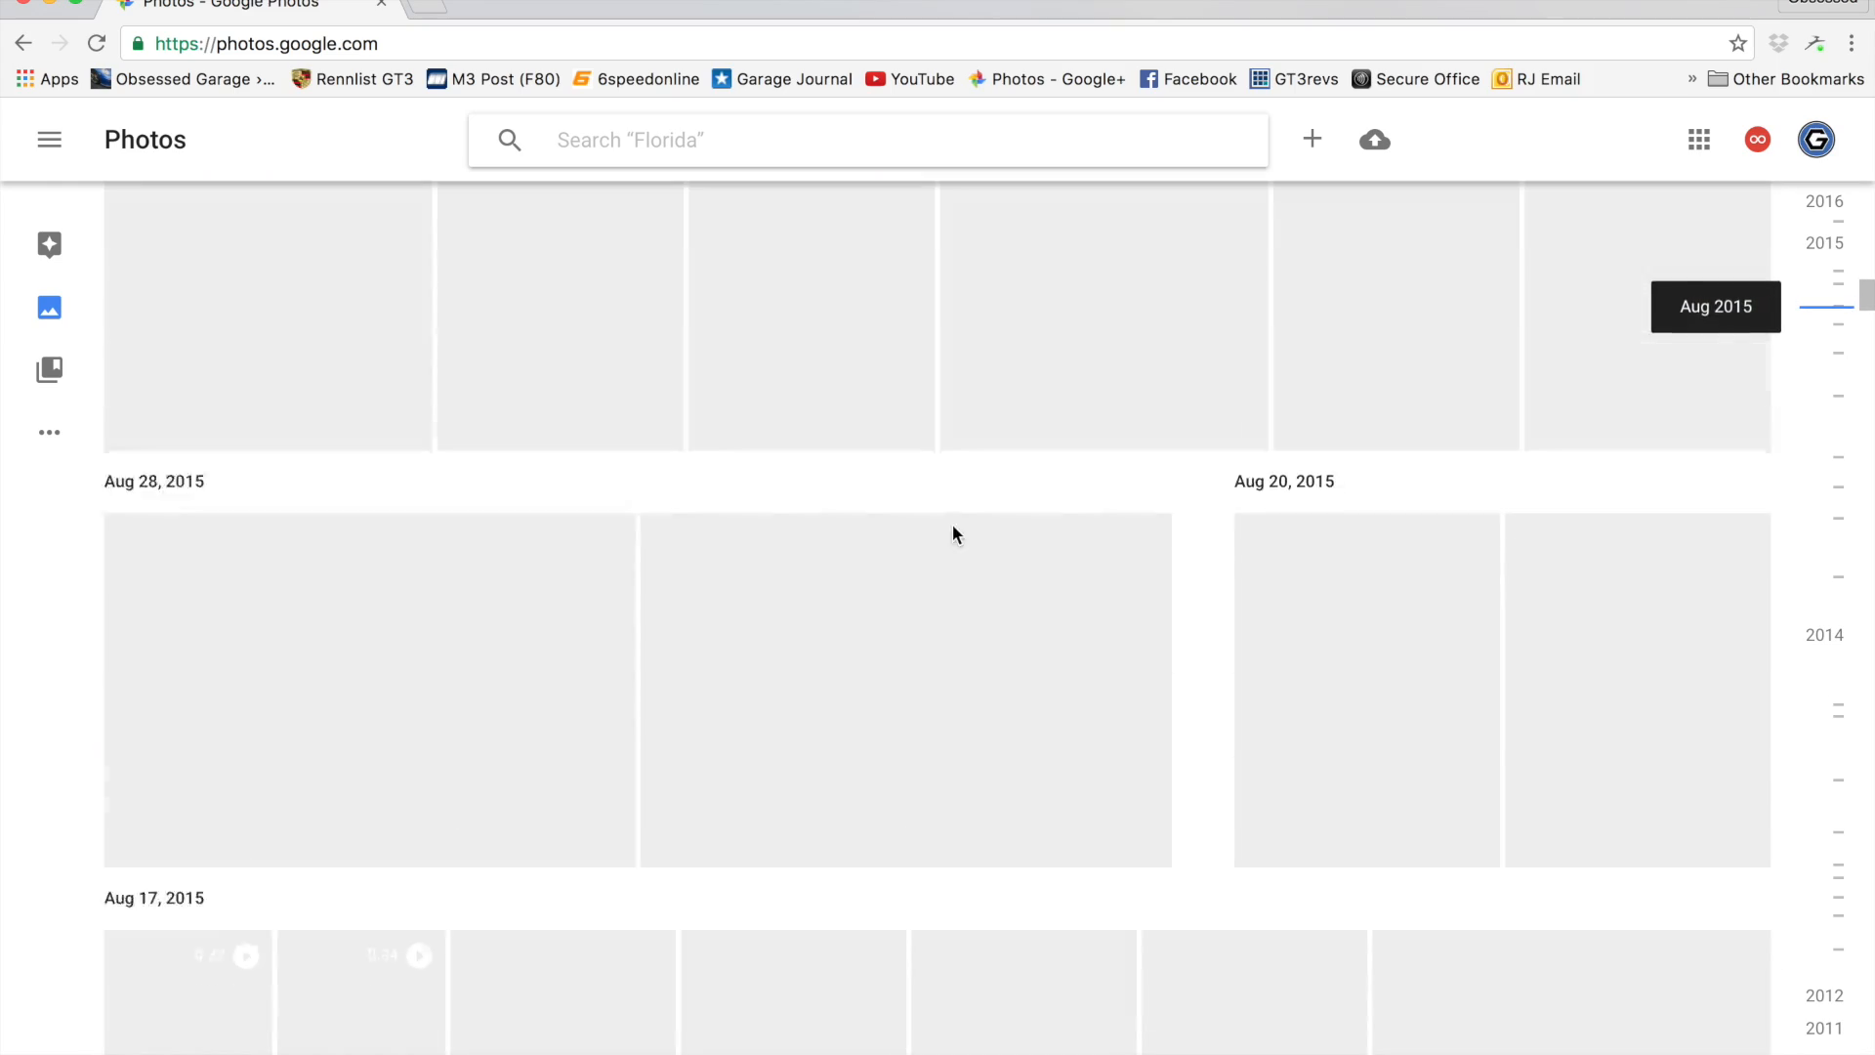
scroll(954, 534, down, 20)
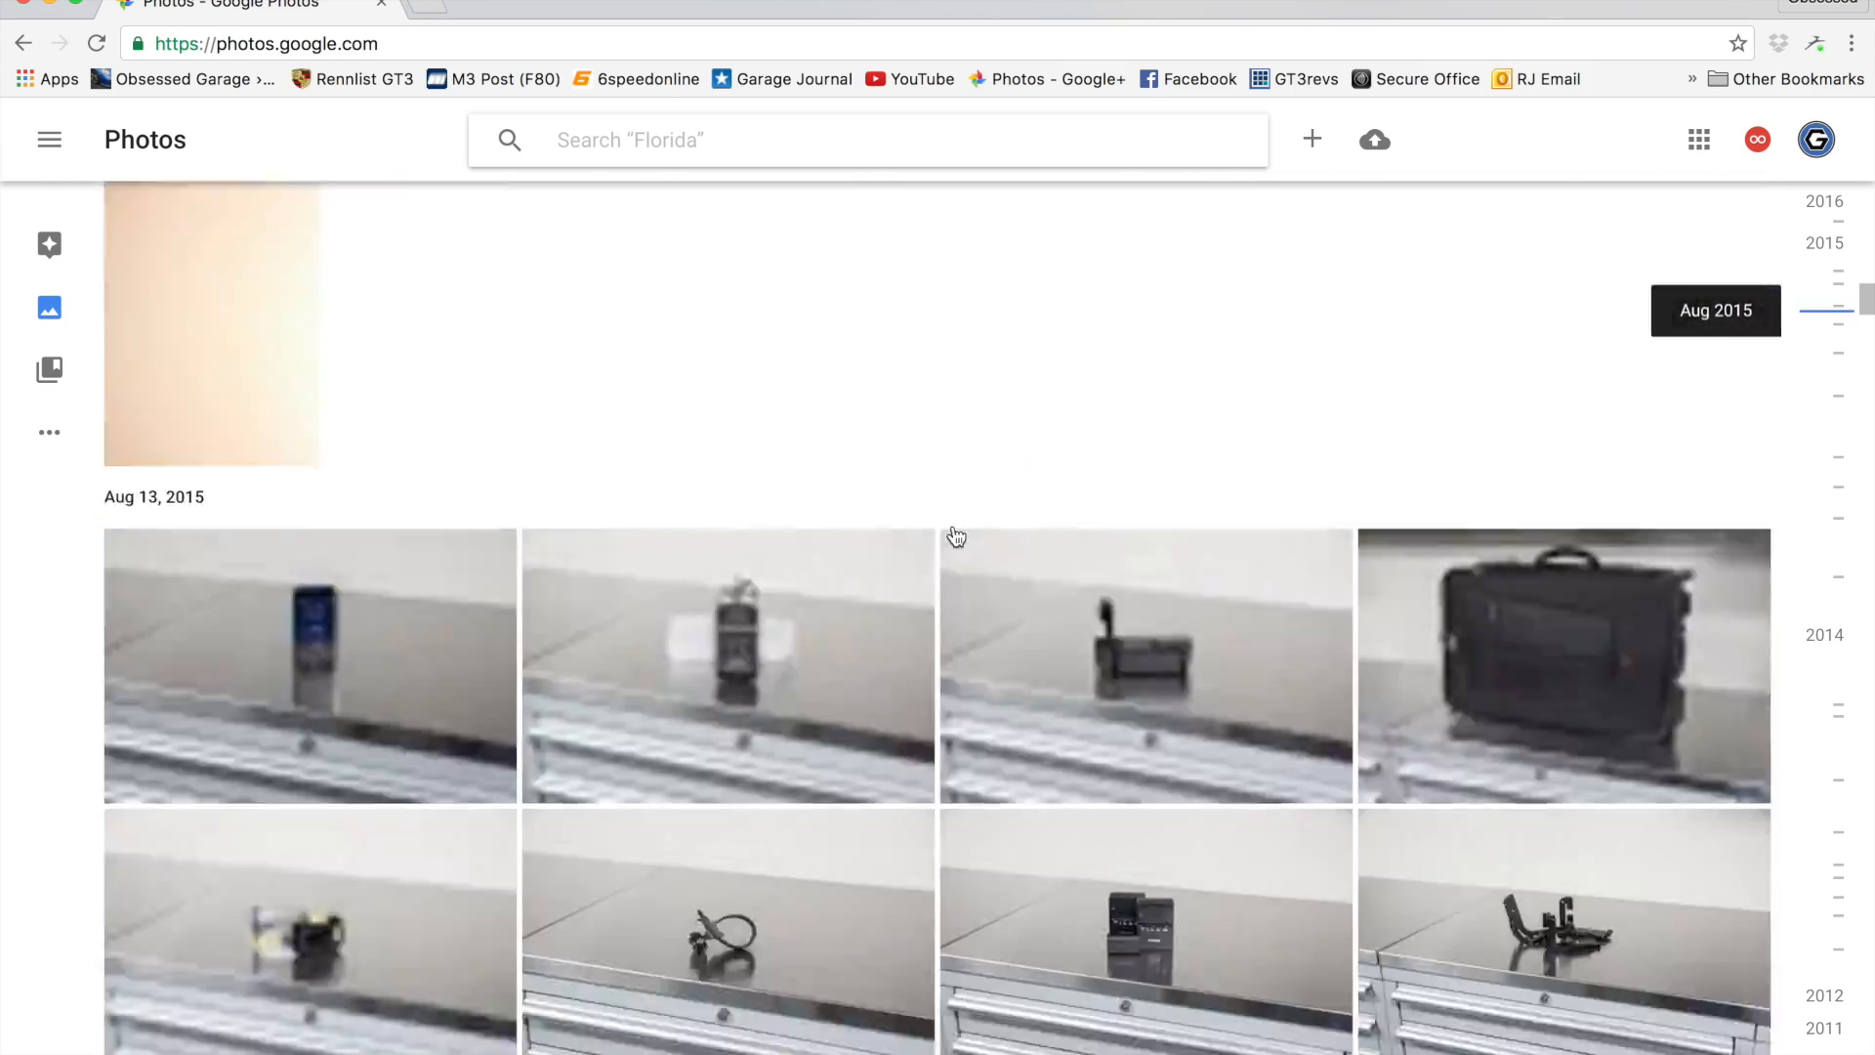
scroll(956, 537, down, 20)
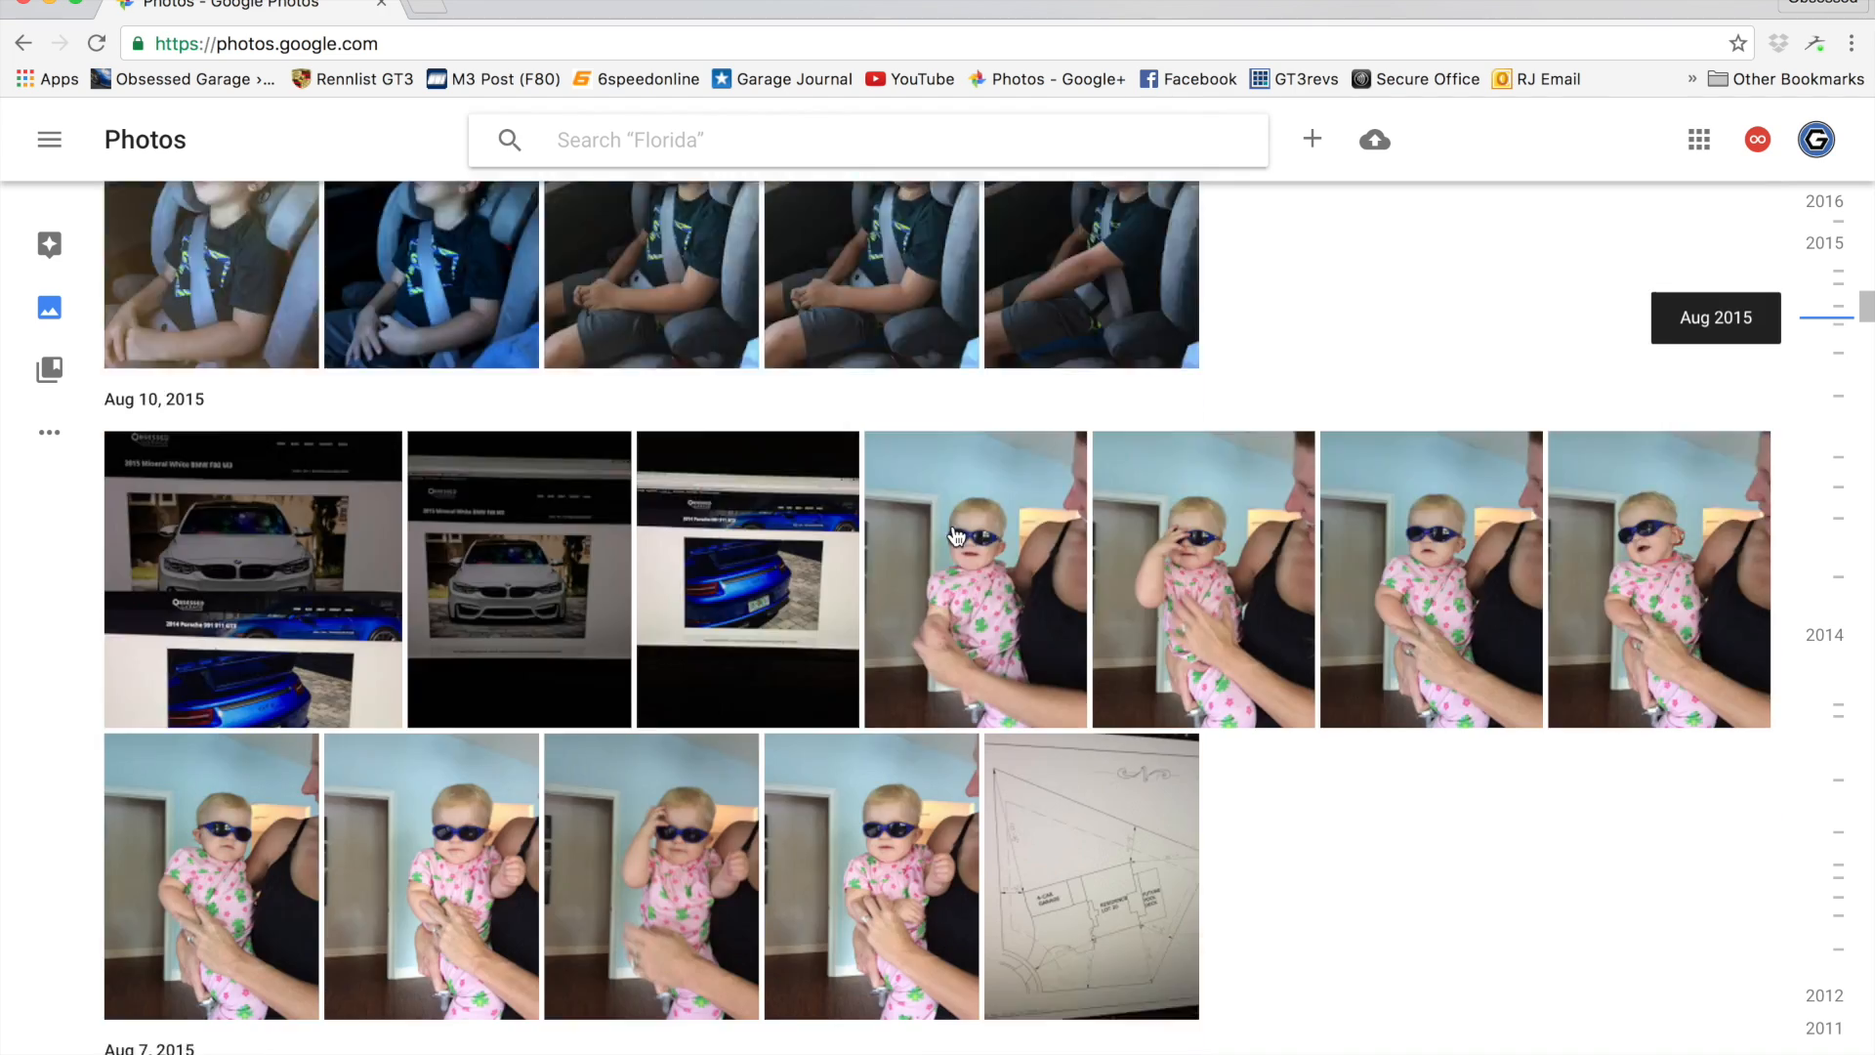
scroll(956, 537, down, 8)
scroll(956, 537, up, 14)
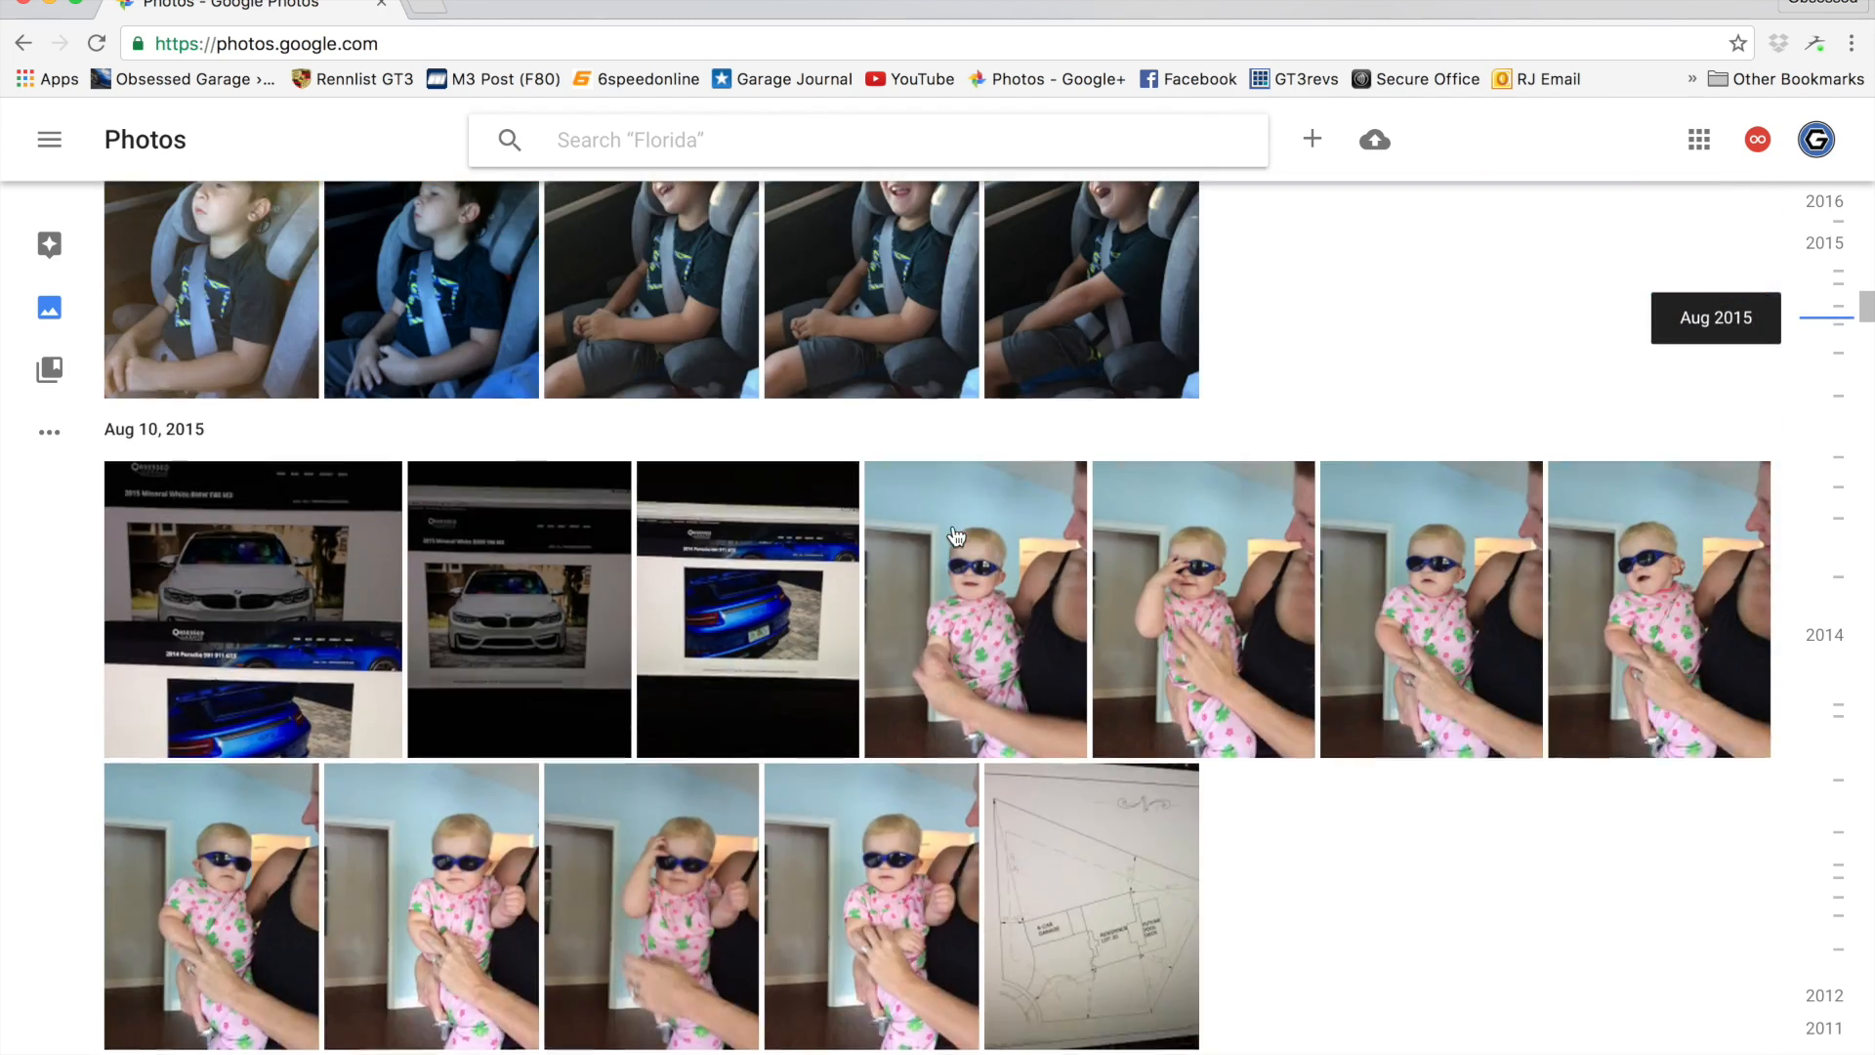
scroll(956, 537, down, 12)
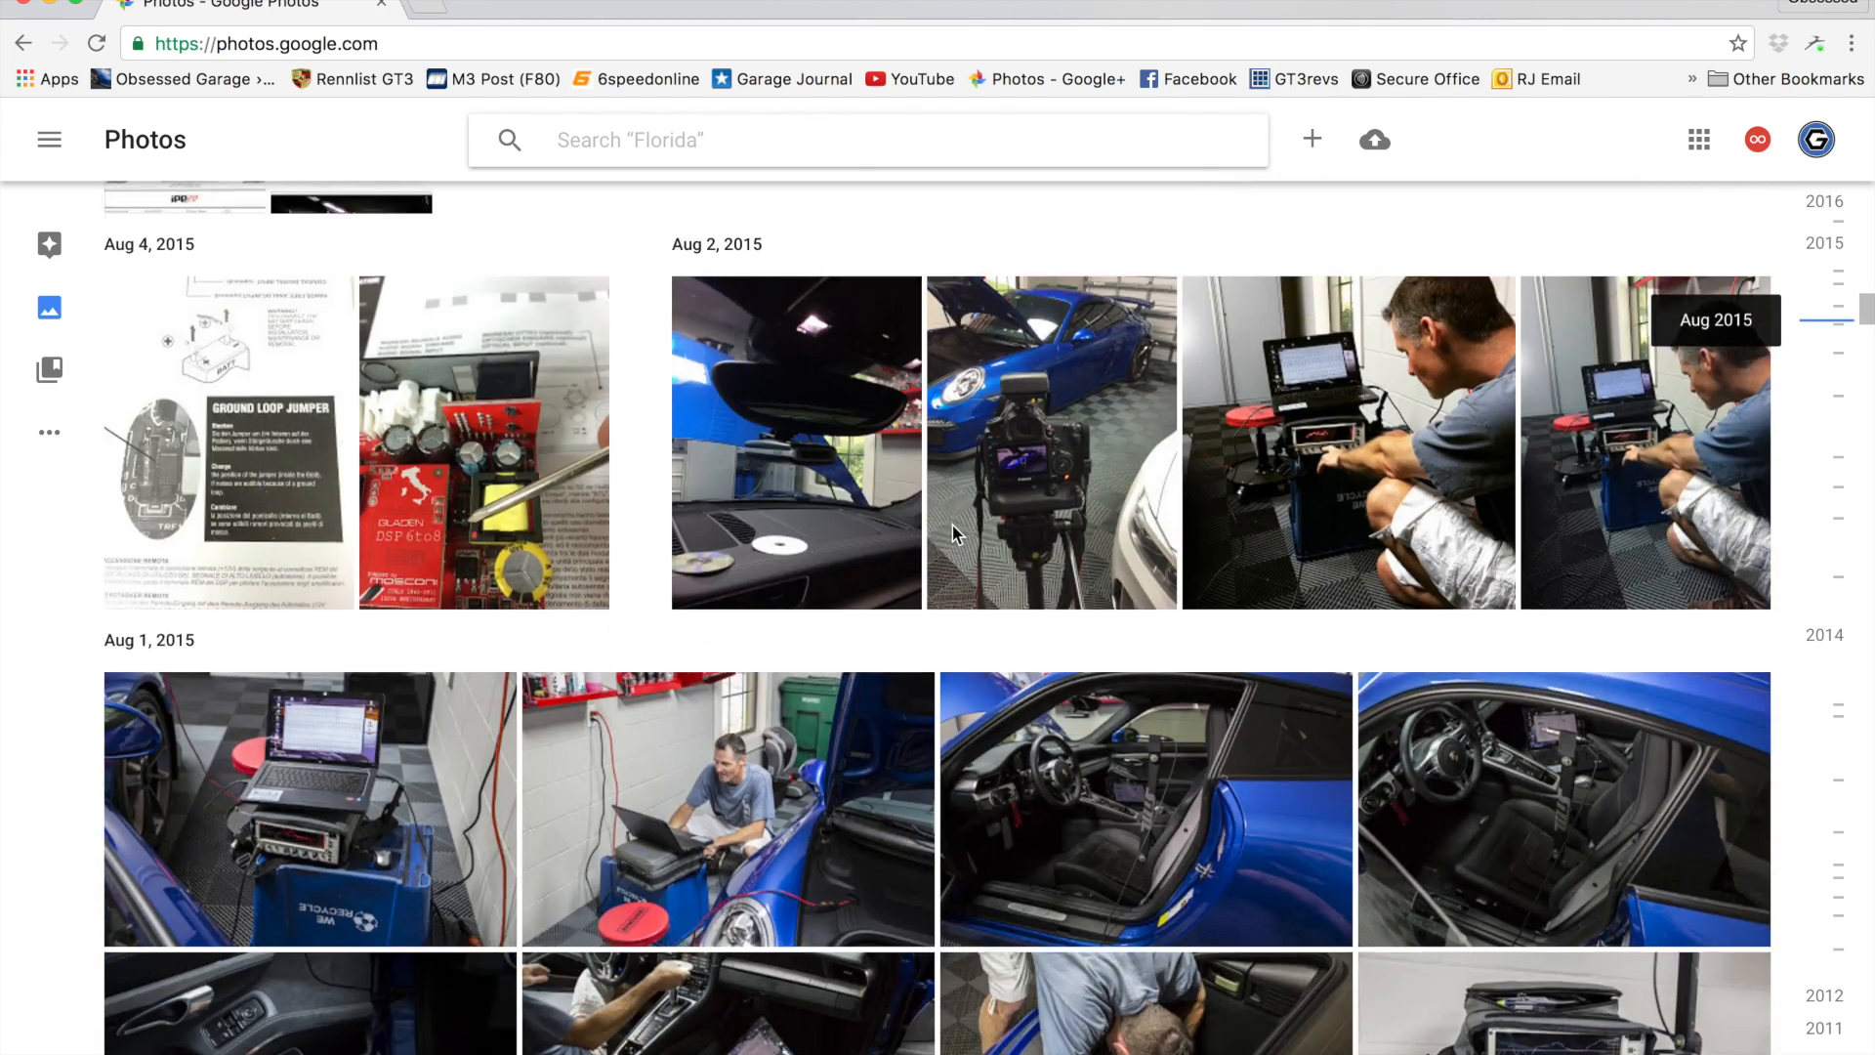
scroll(952, 533, down, 20)
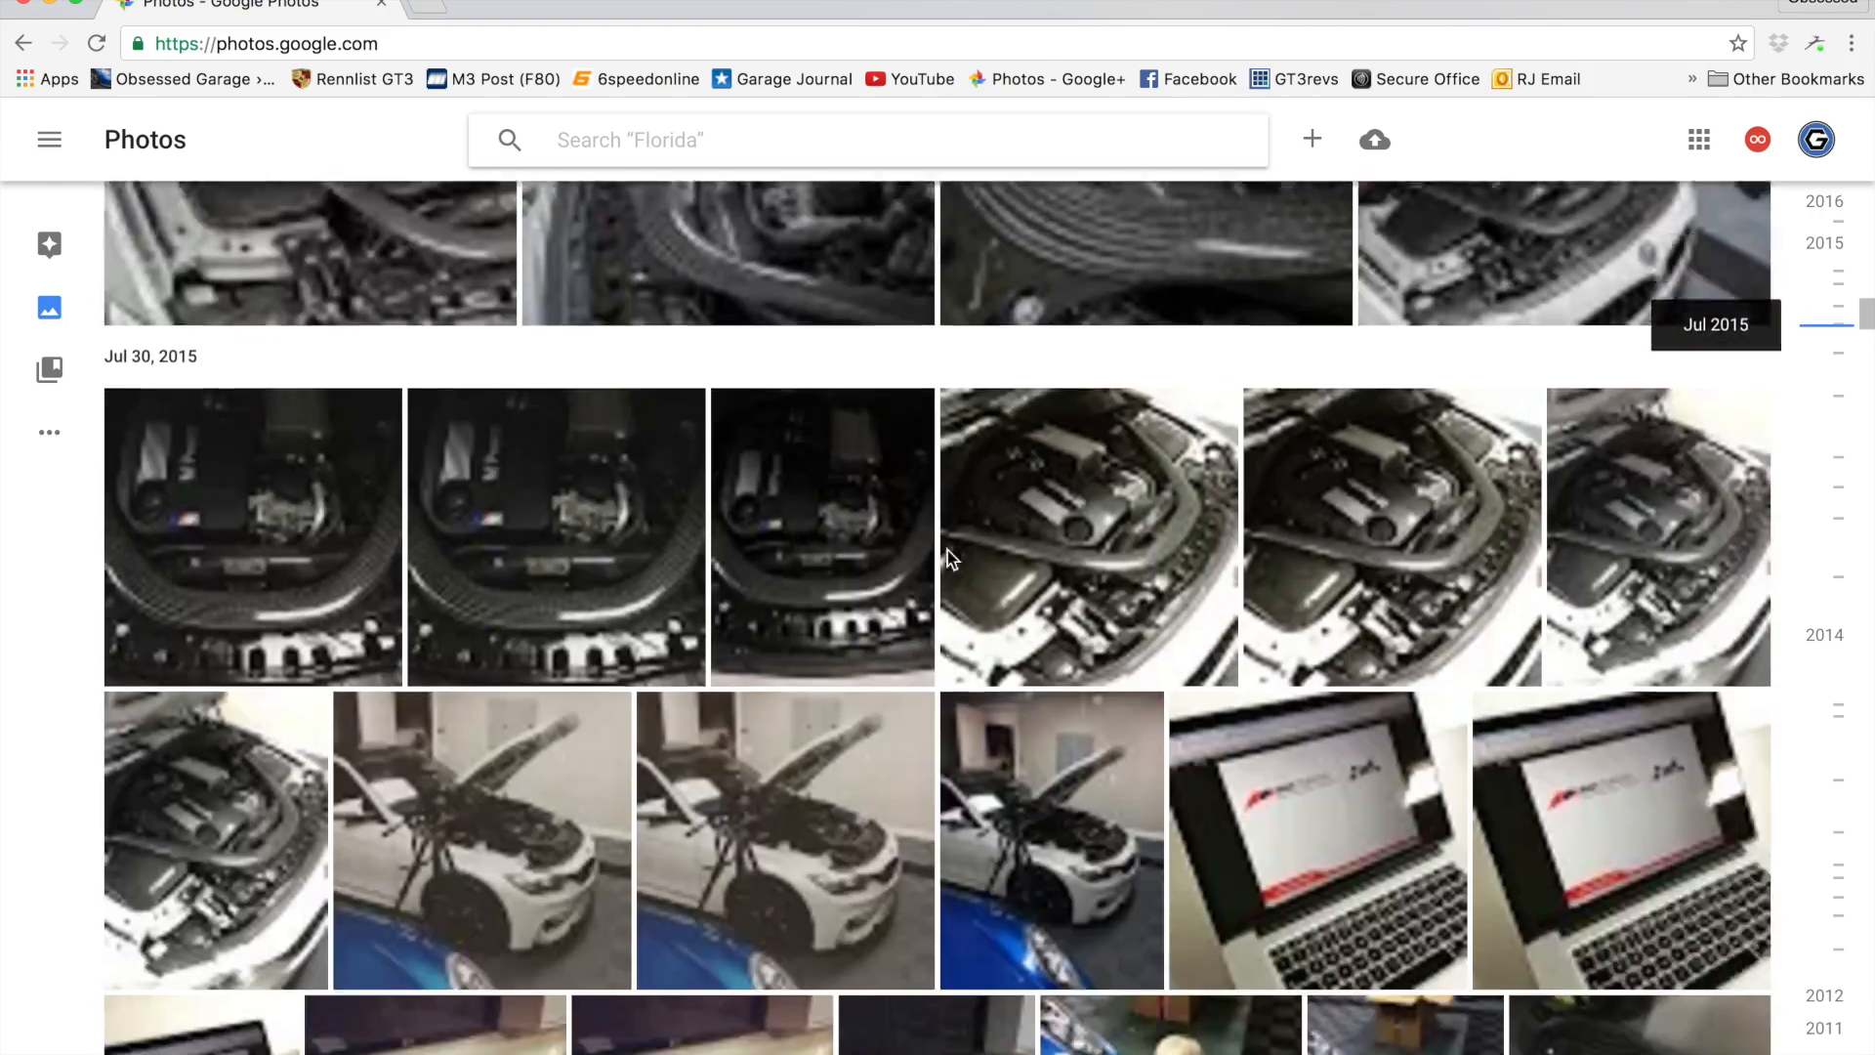
scroll(946, 550, down, 20)
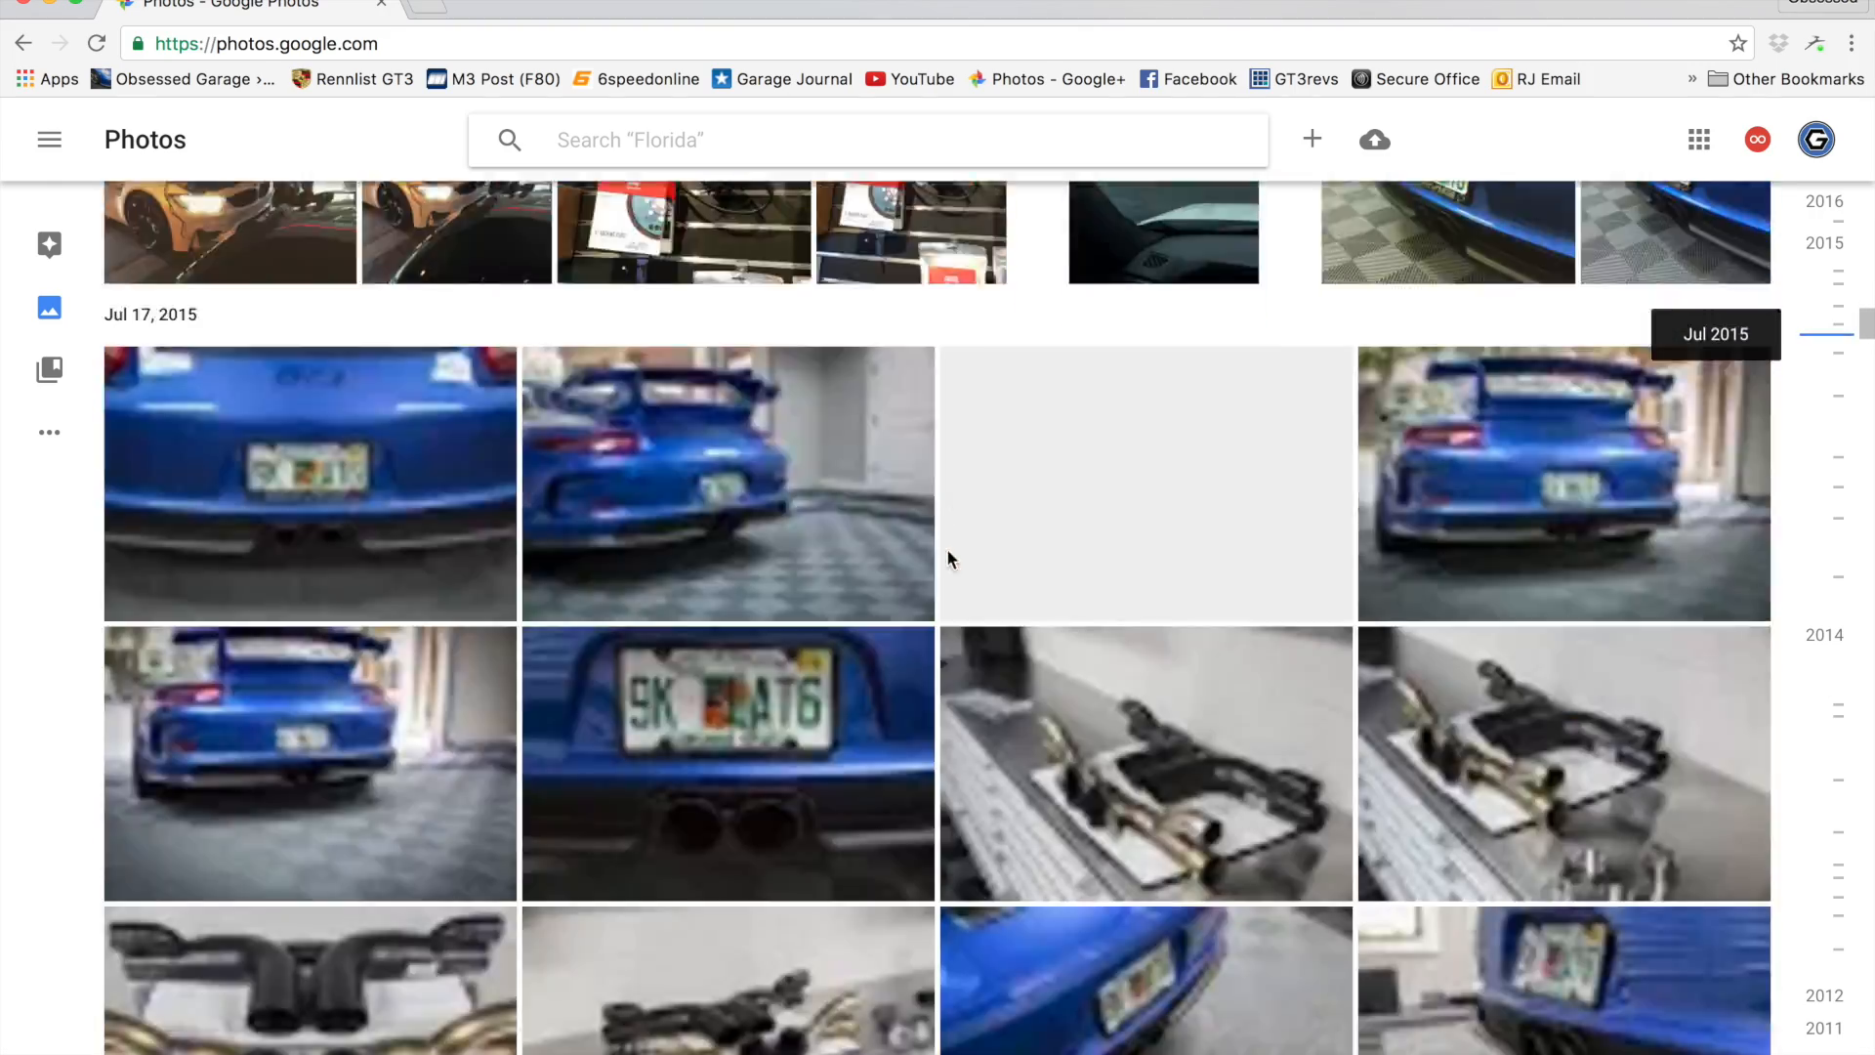
scroll(947, 559, down, 20)
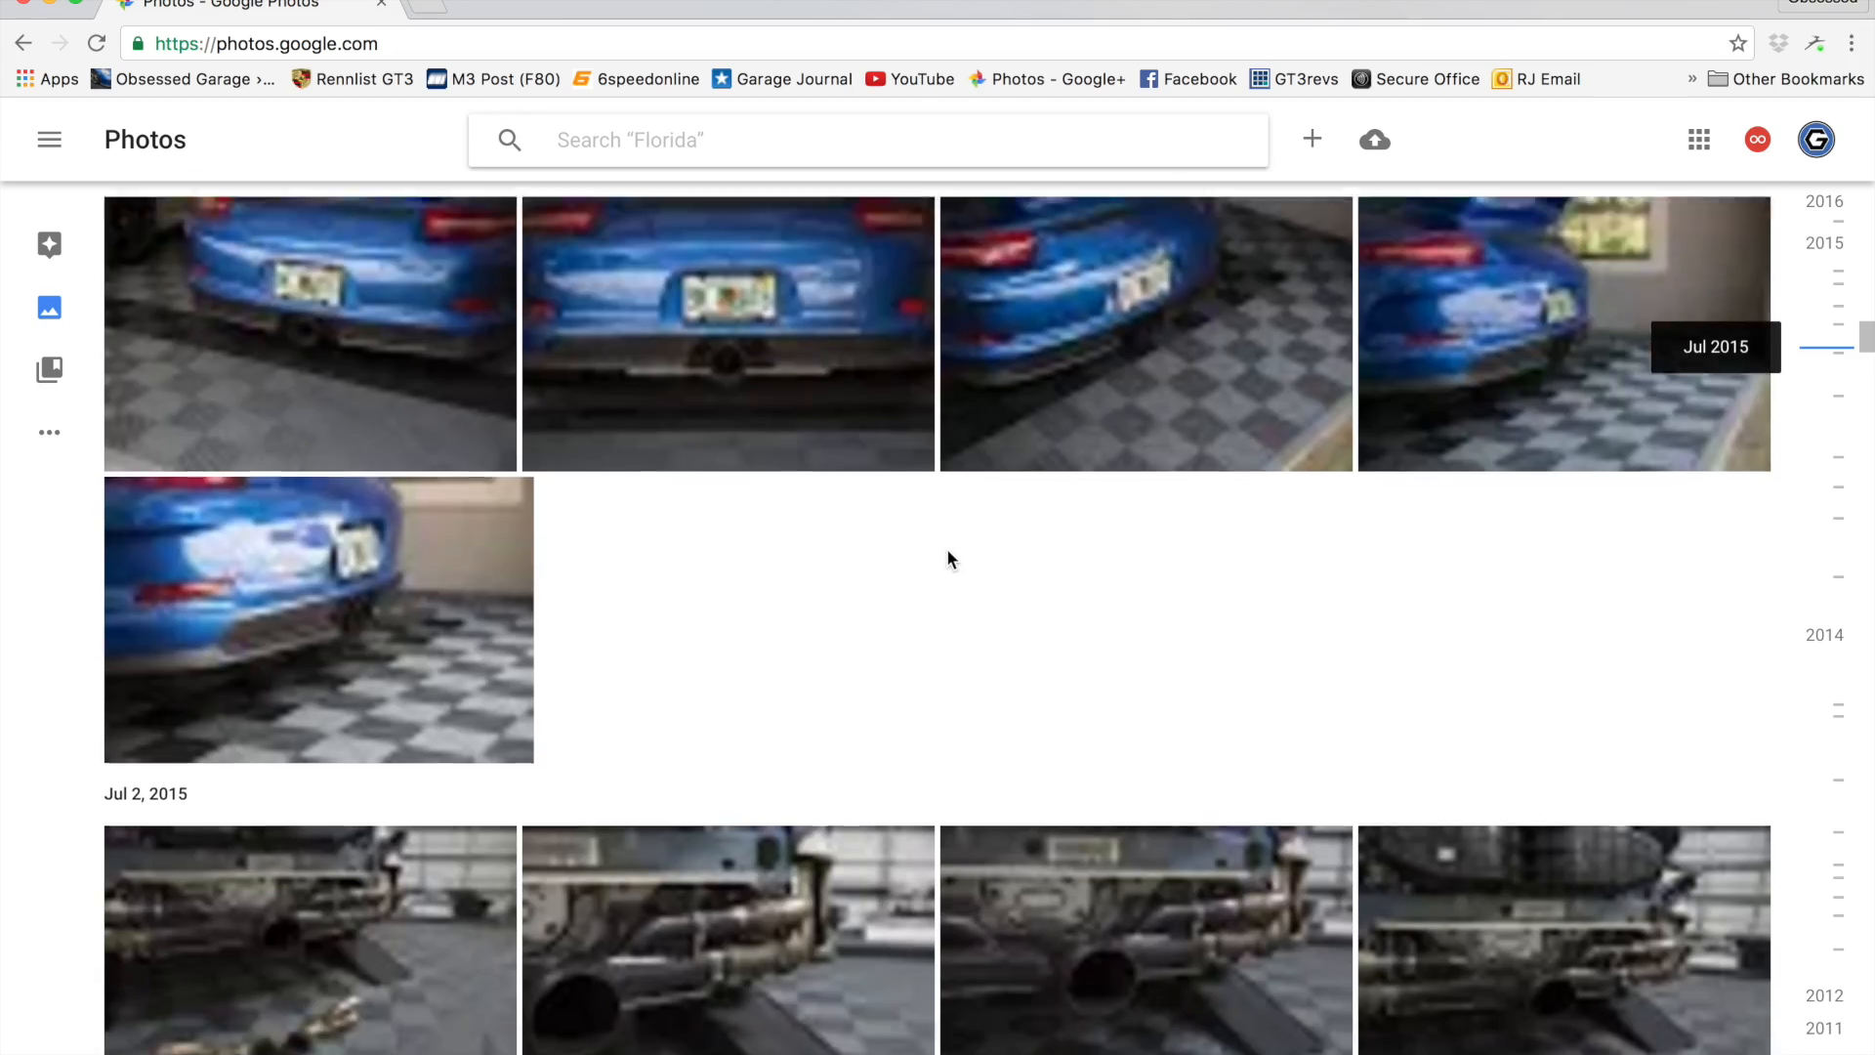
scroll(947, 563, down, 20)
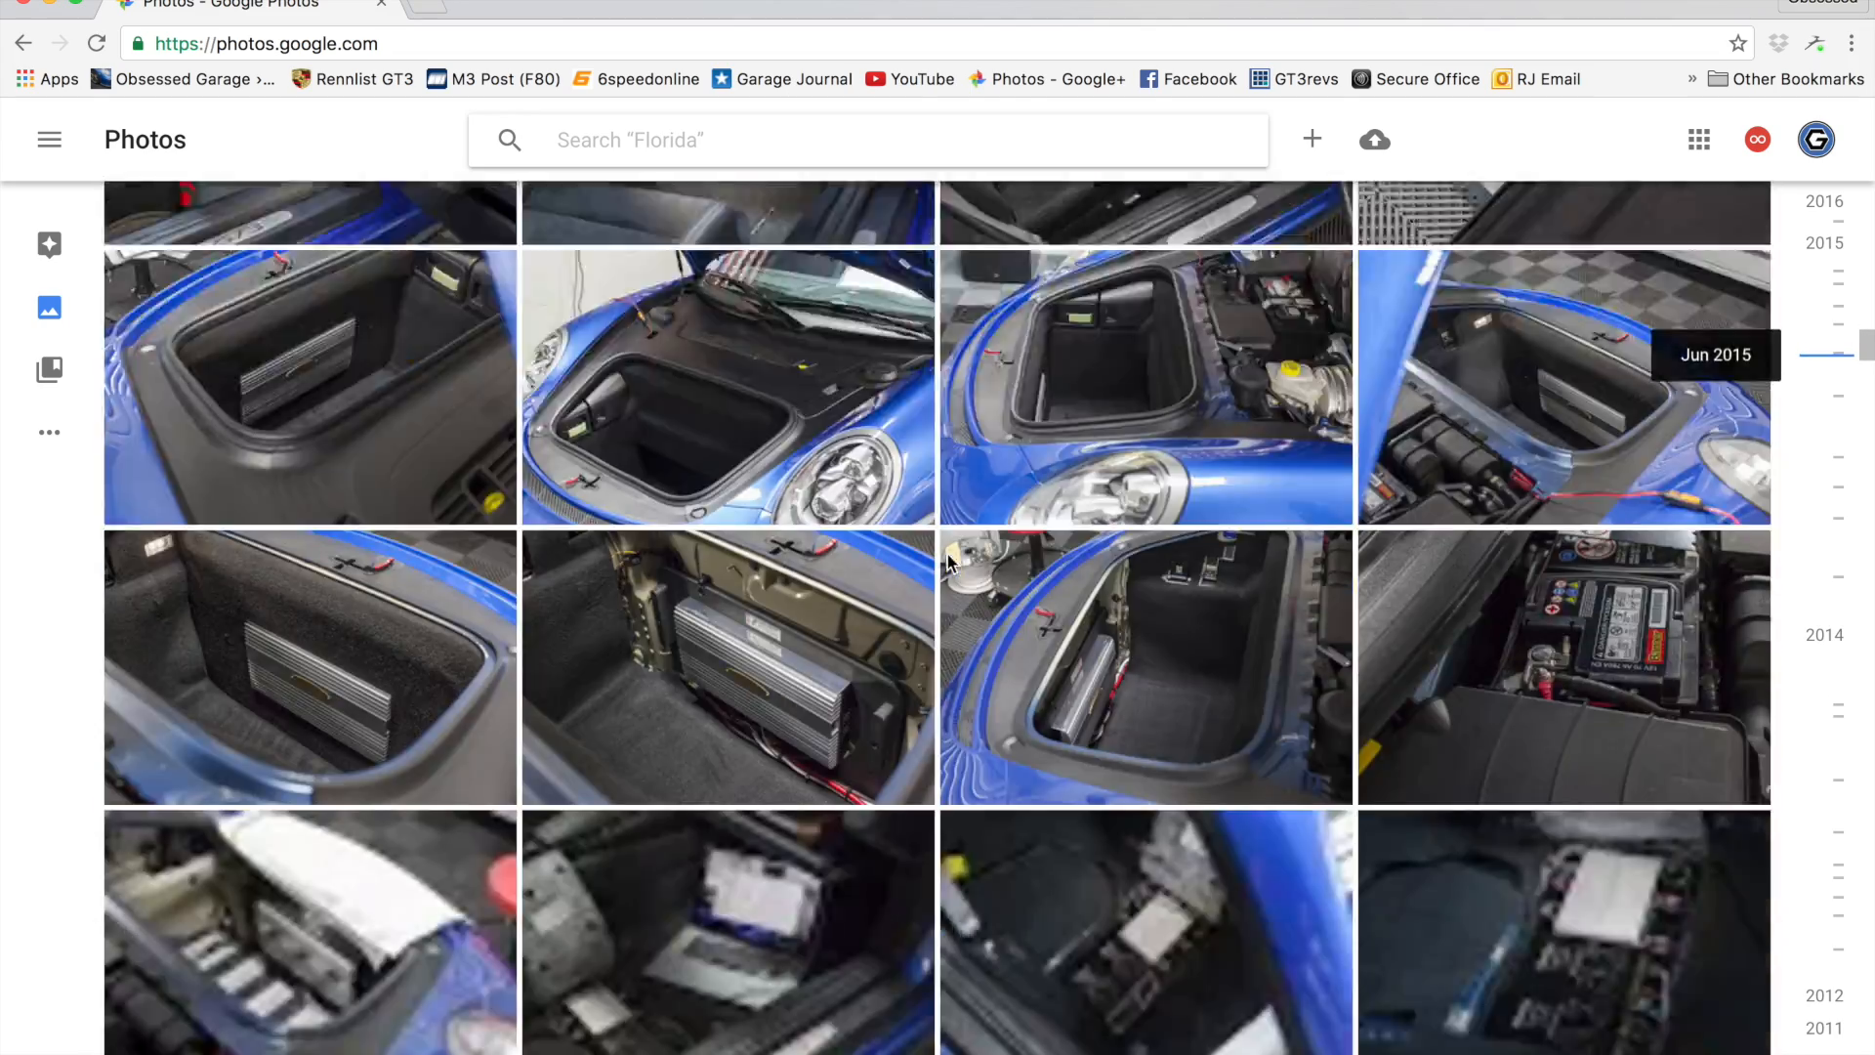
scroll(947, 566, down, 20)
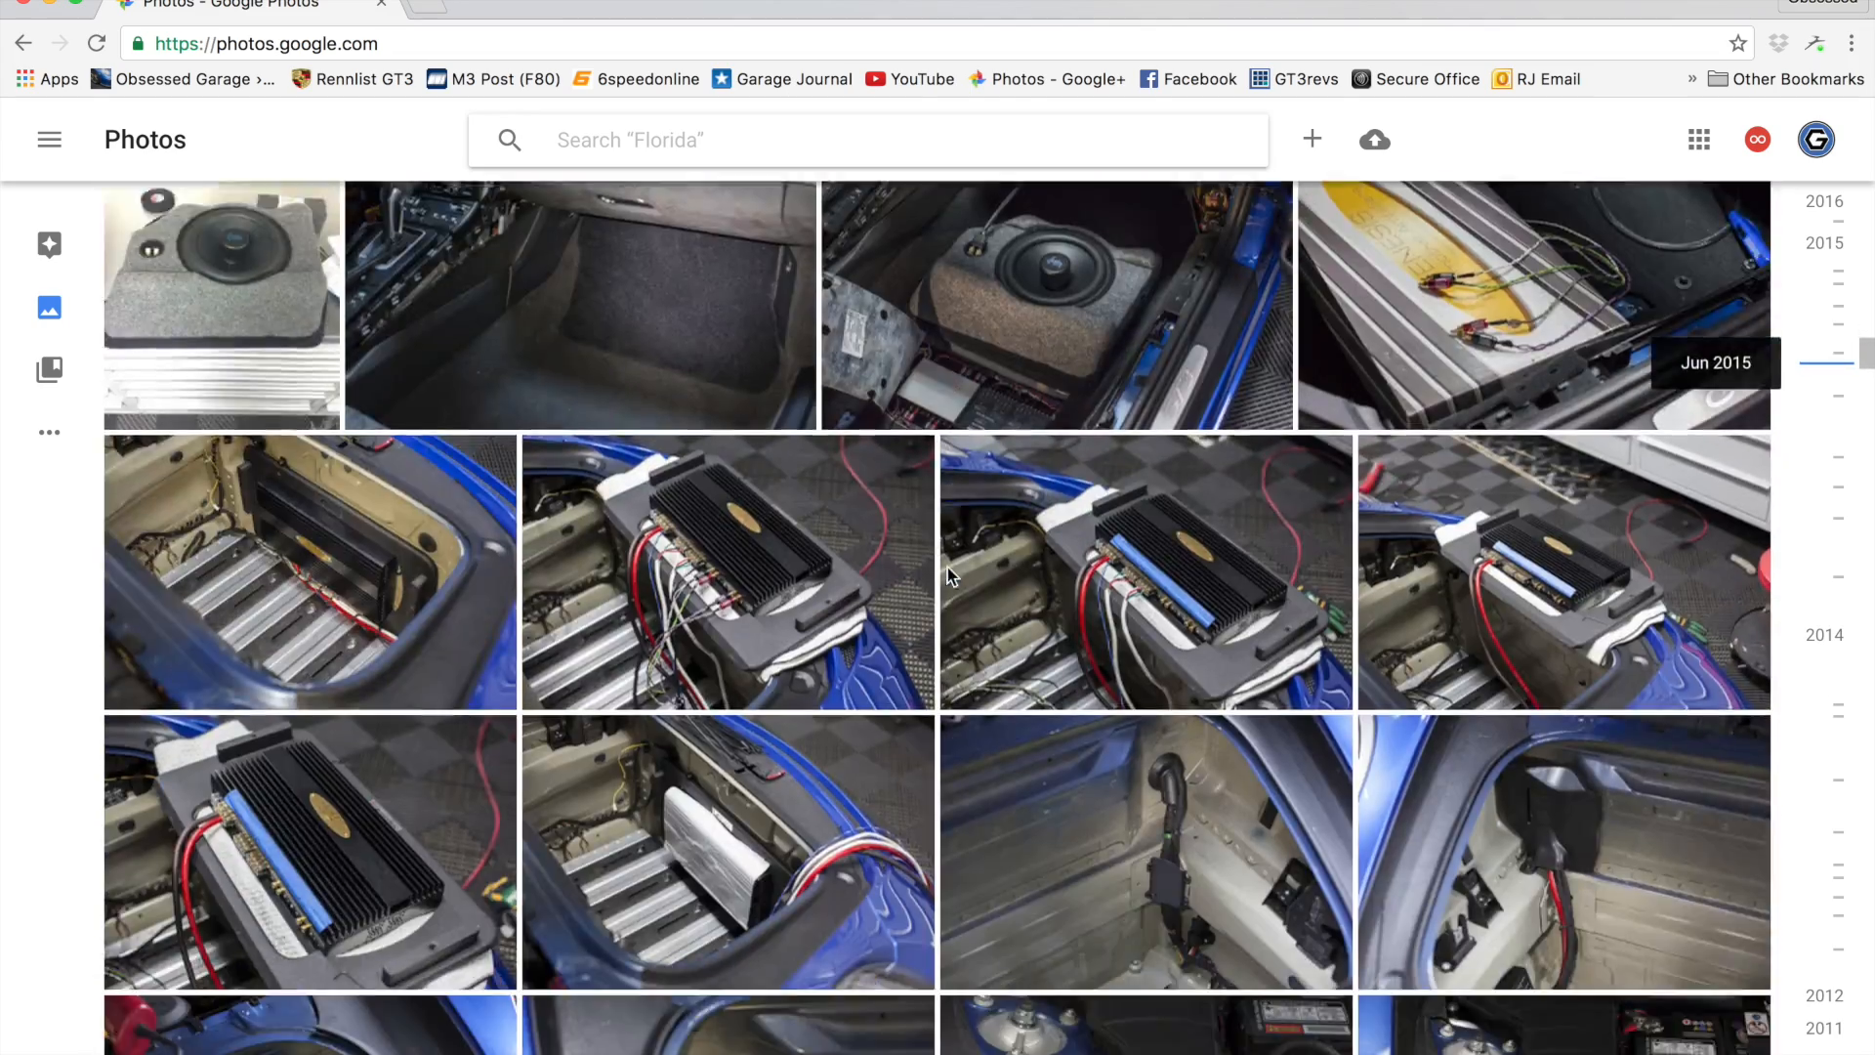
scroll(947, 576, down, 20)
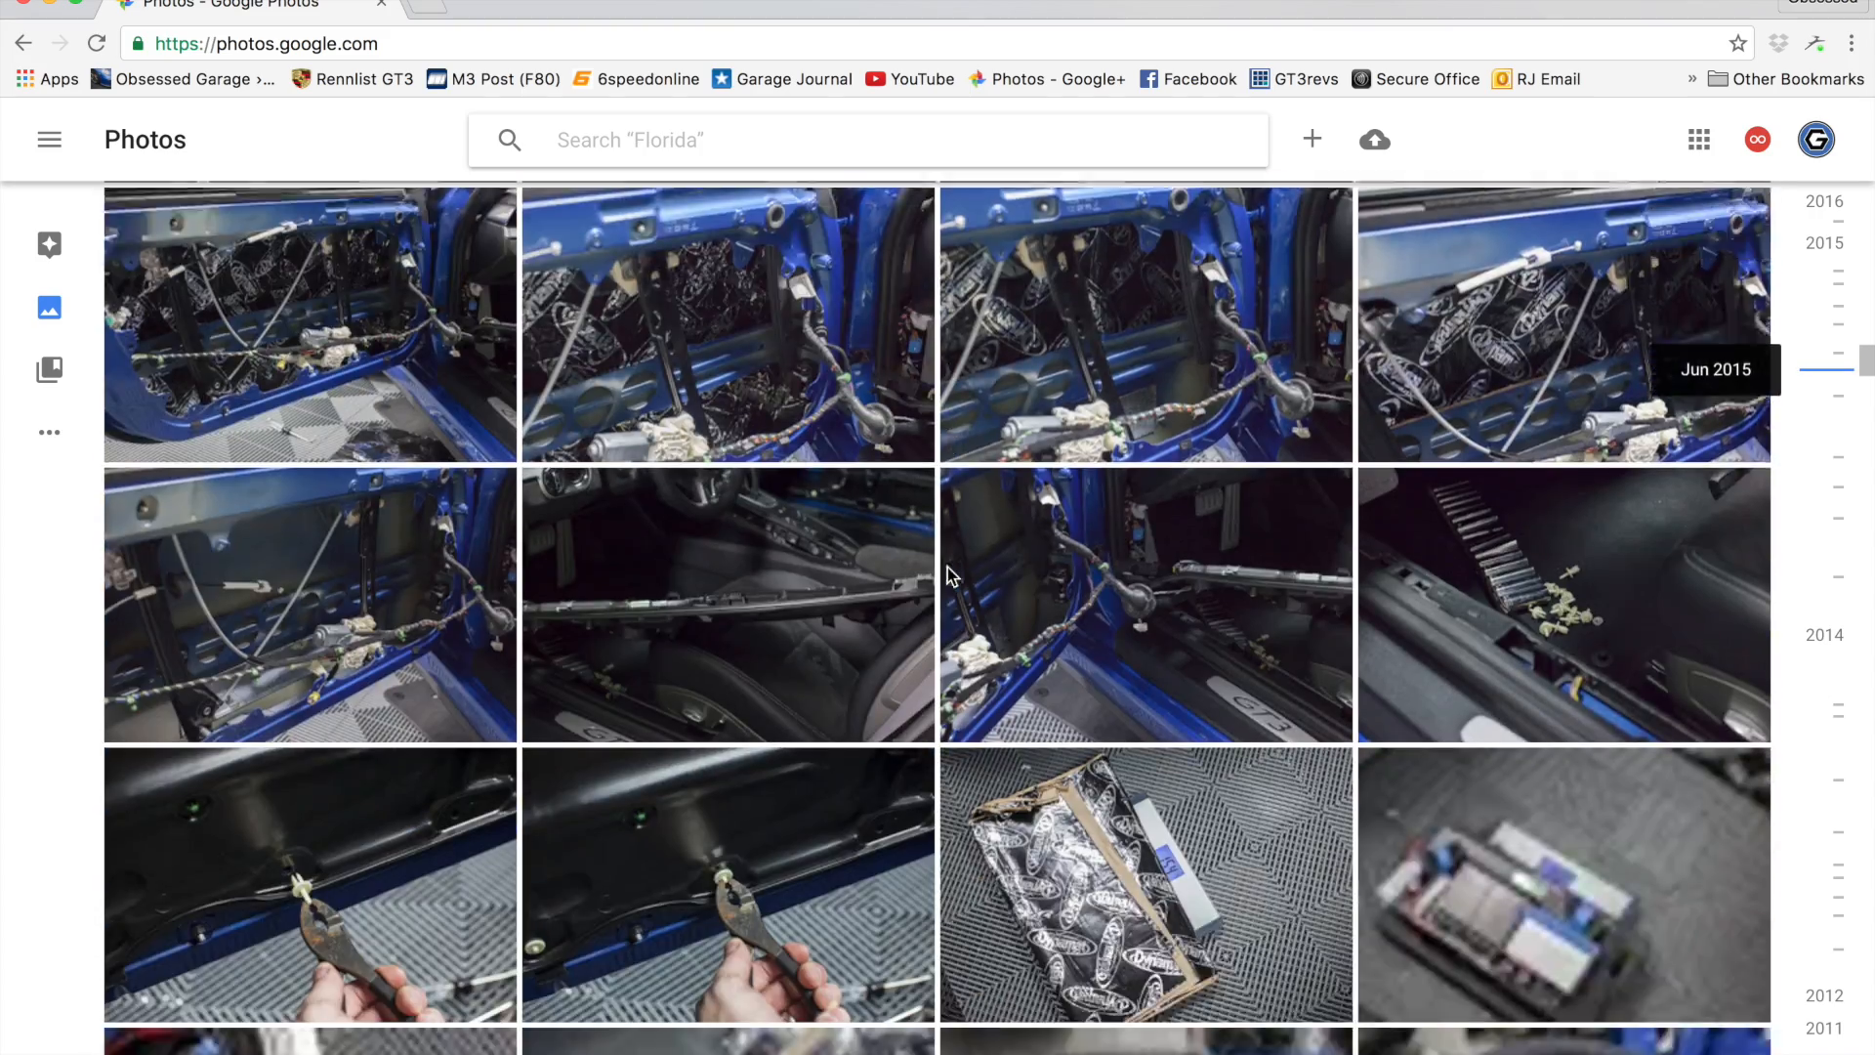
scroll(948, 577, down, 20)
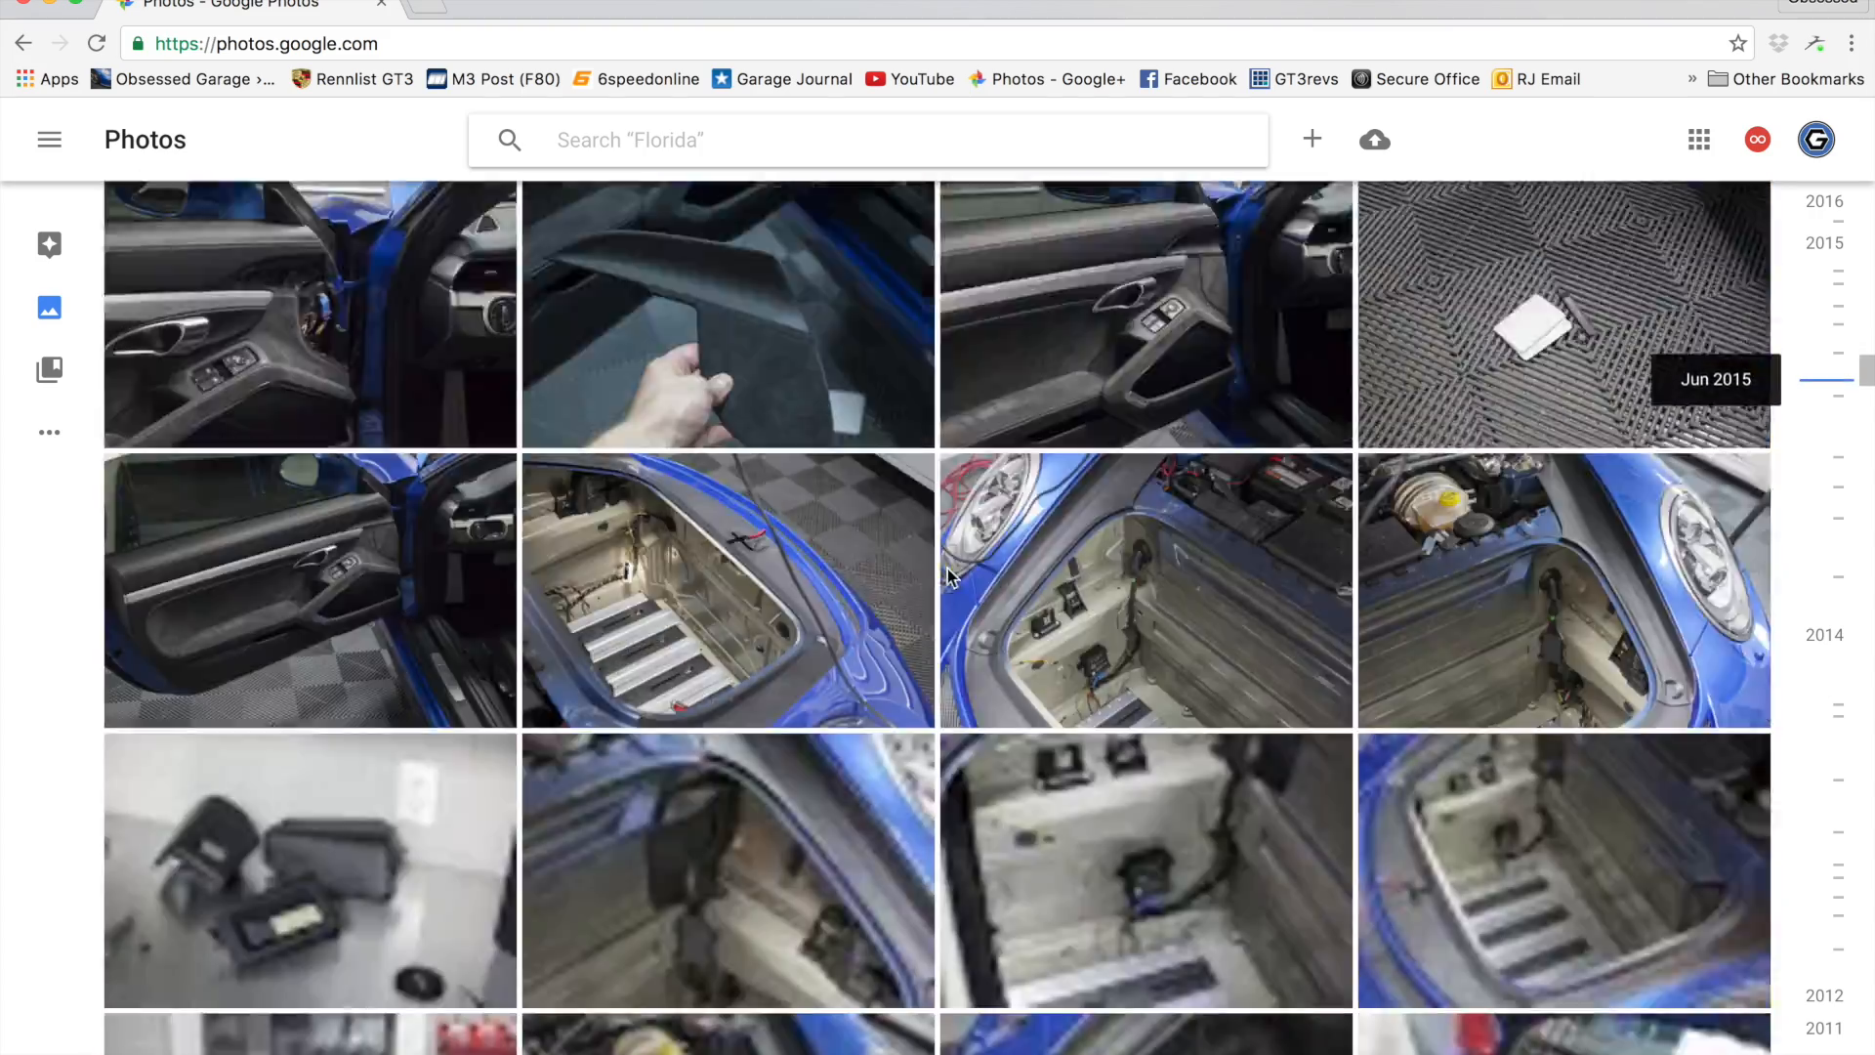
scroll(947, 571, down, 2)
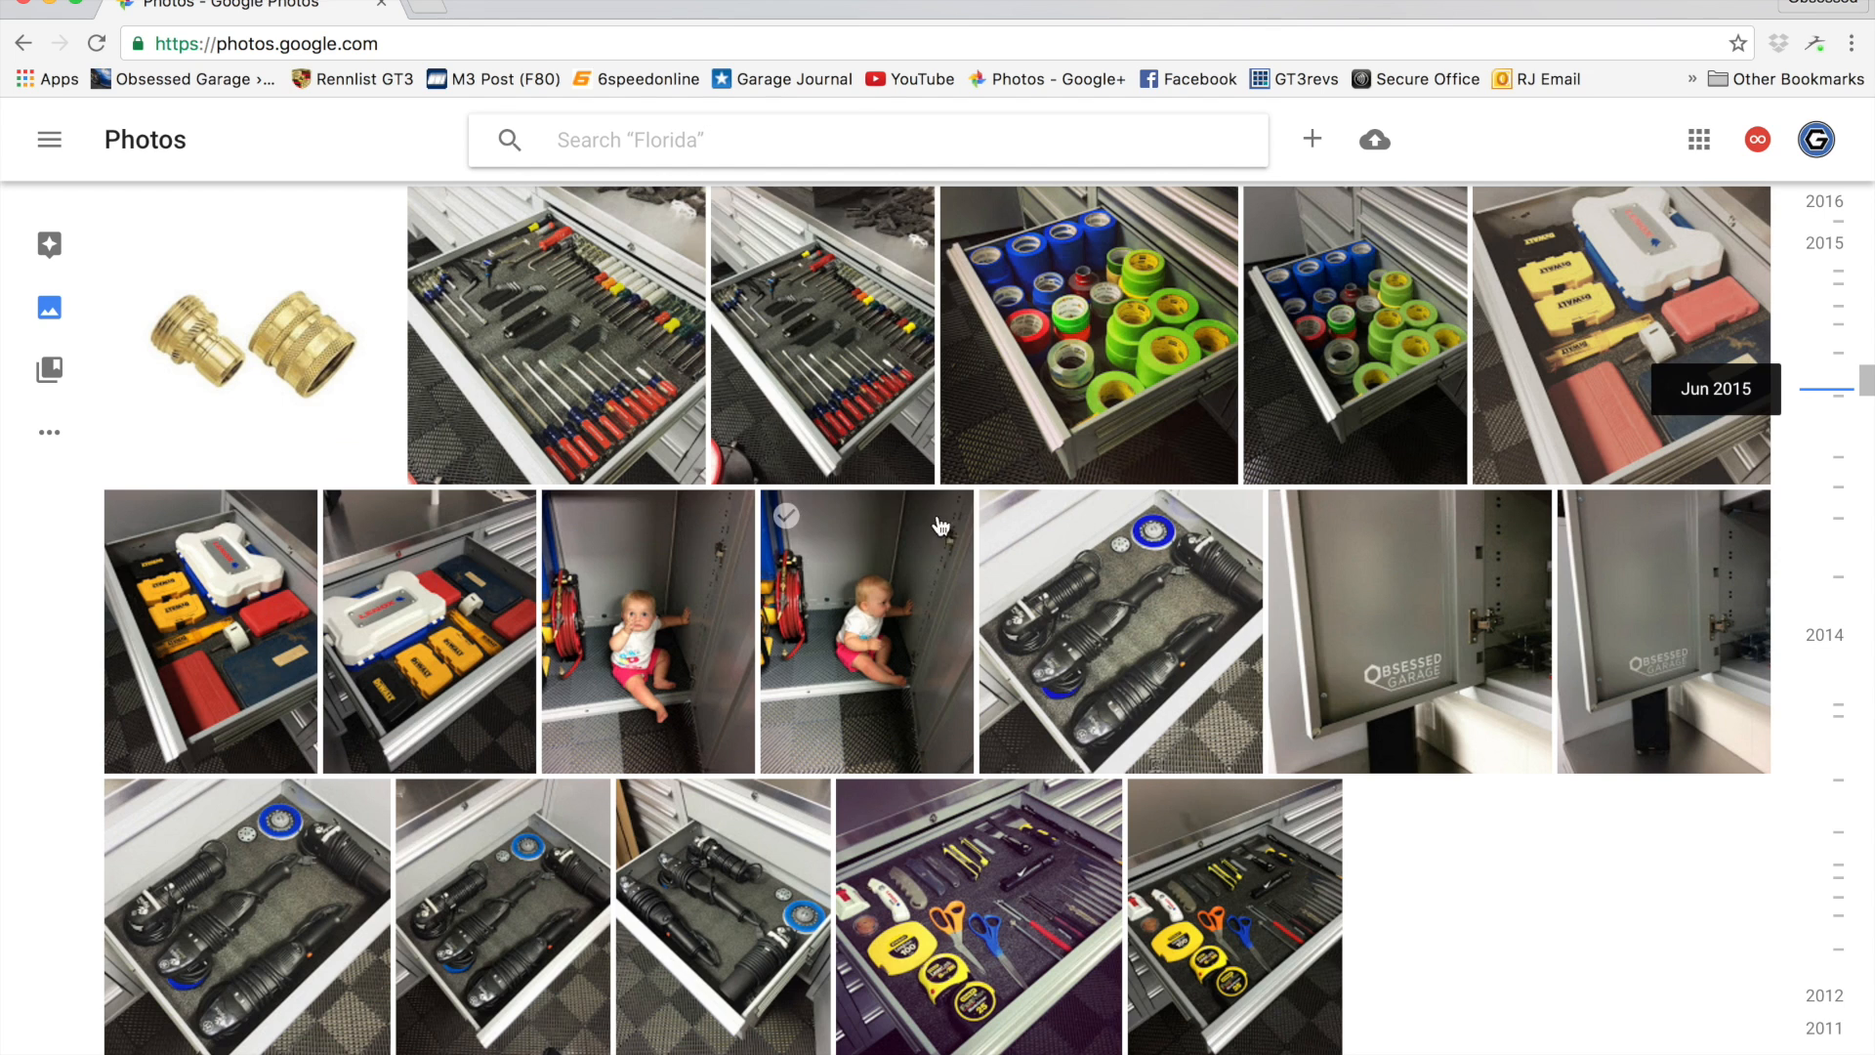
Step: View the screwdriver drawer photo and the polisher drawer photo at full size, returning to the library after each
click(871, 333)
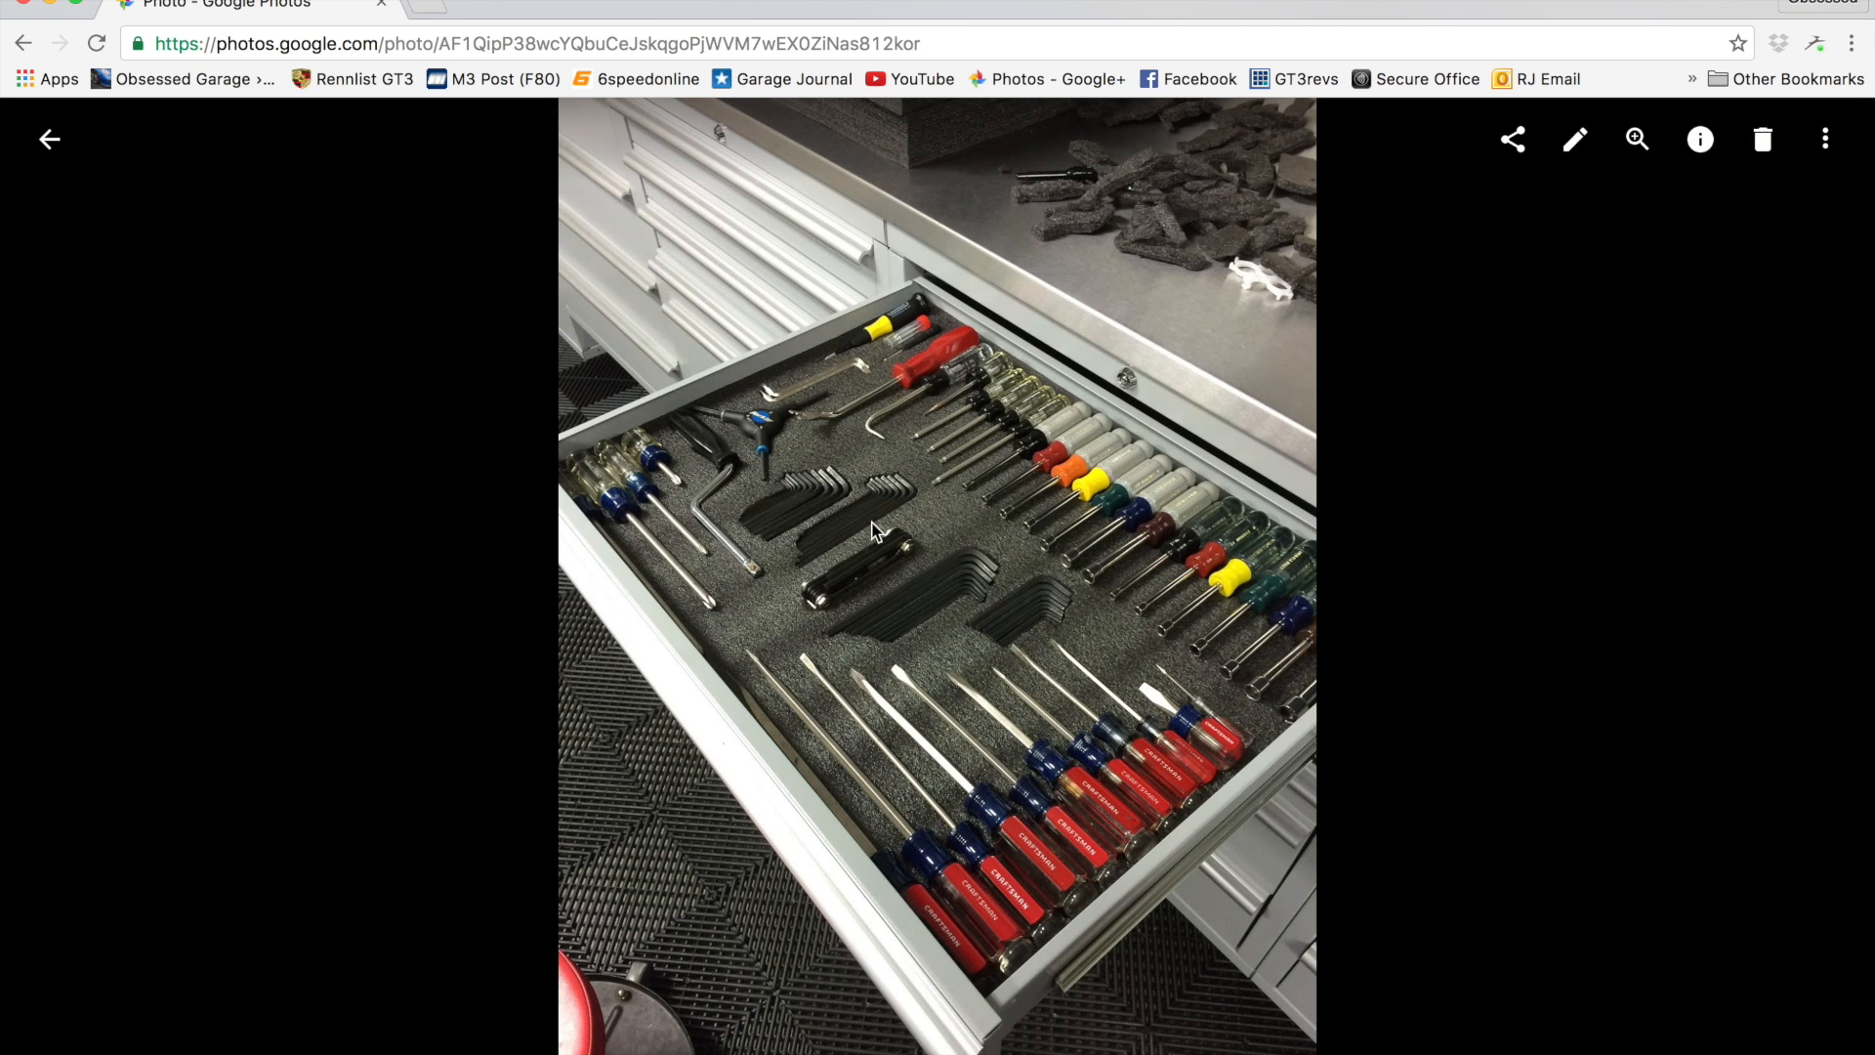
click(47, 145)
scroll(326, 359, down, 3)
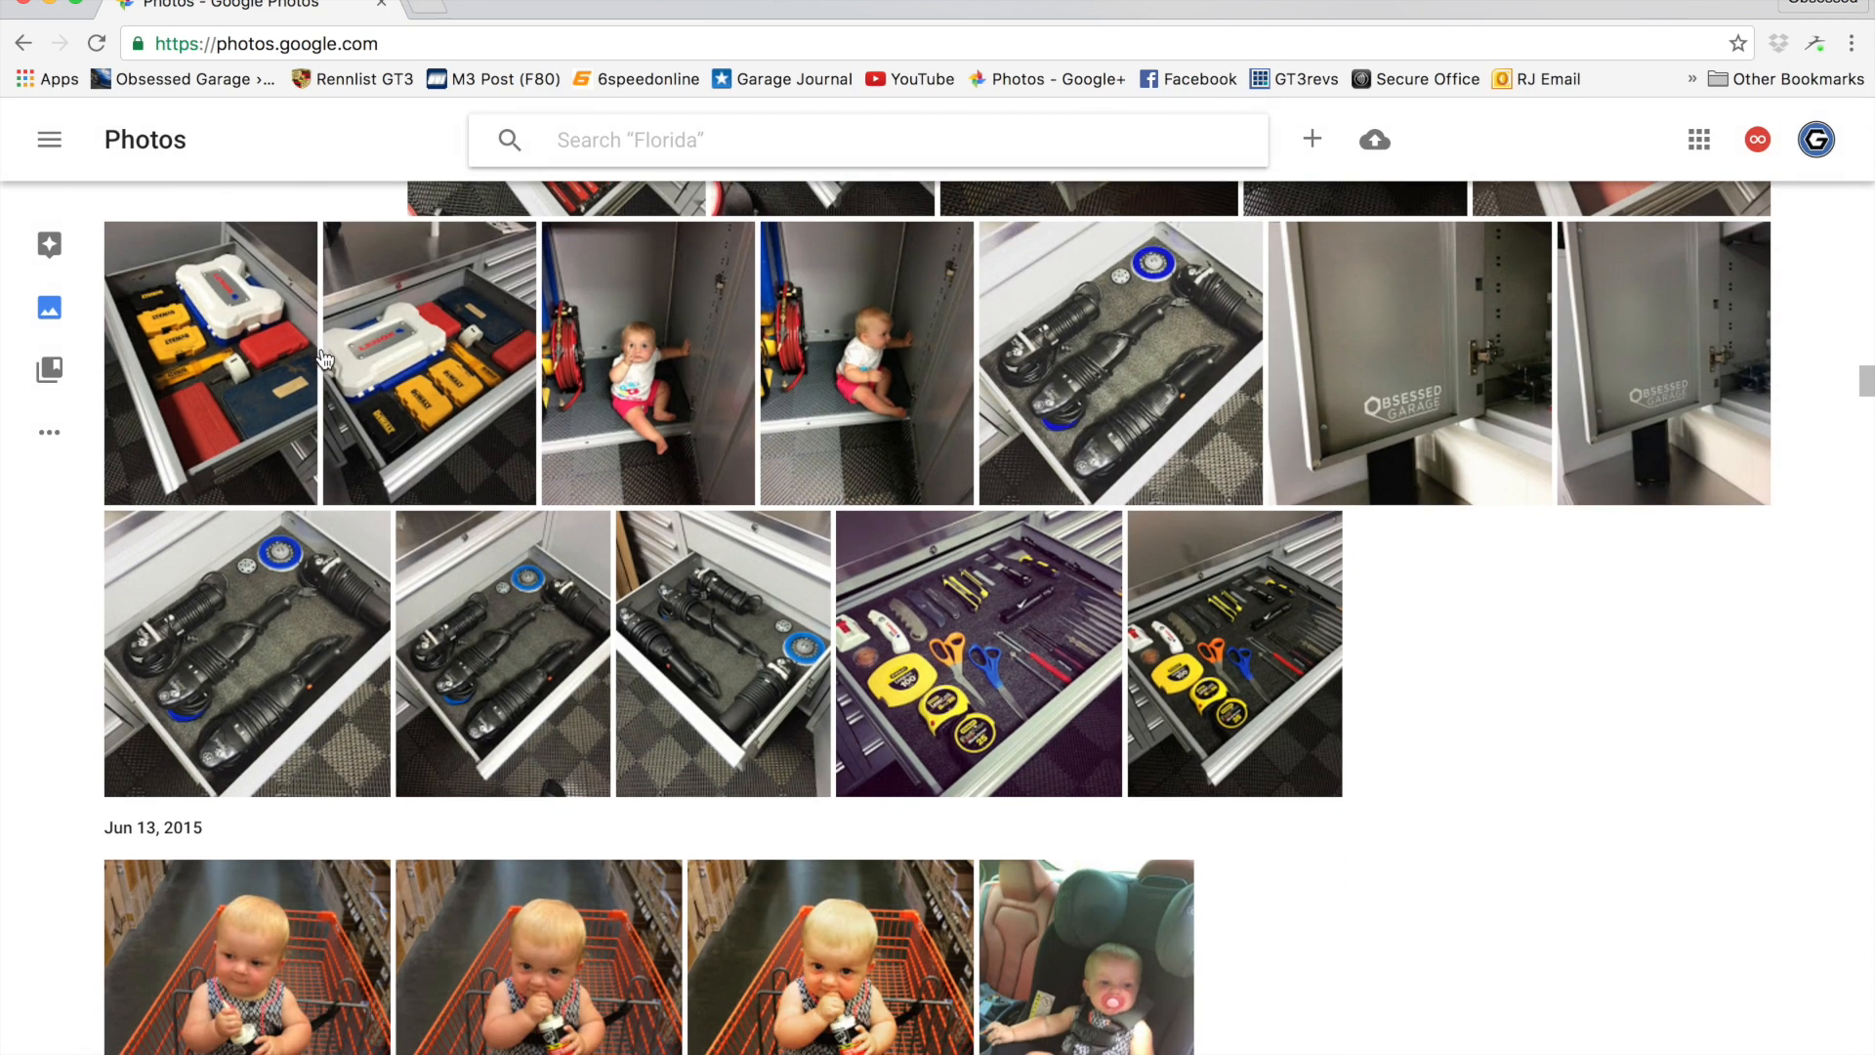
click(434, 606)
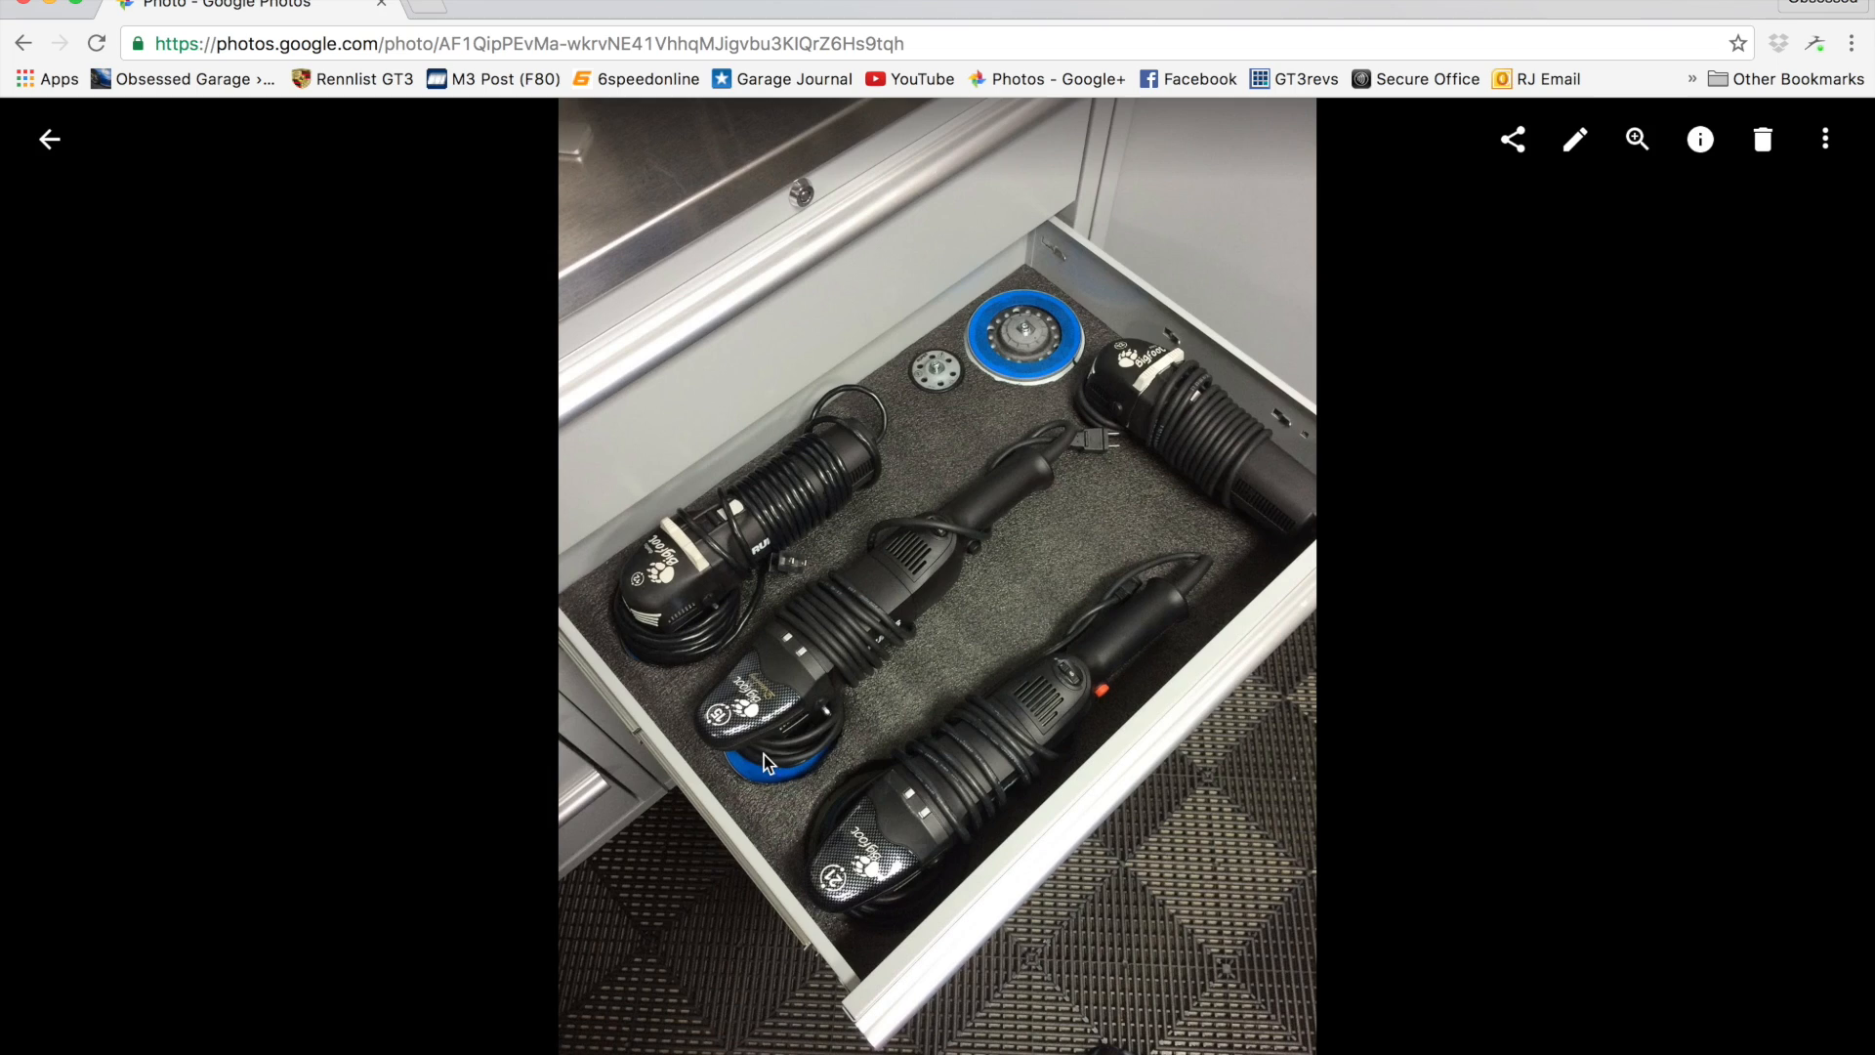
click(51, 147)
Step: View the drawer photo with tape measures, scissors and utility knives at full size, and return to the library
scroll(381, 385, down, 4)
scroll(381, 385, up, 1)
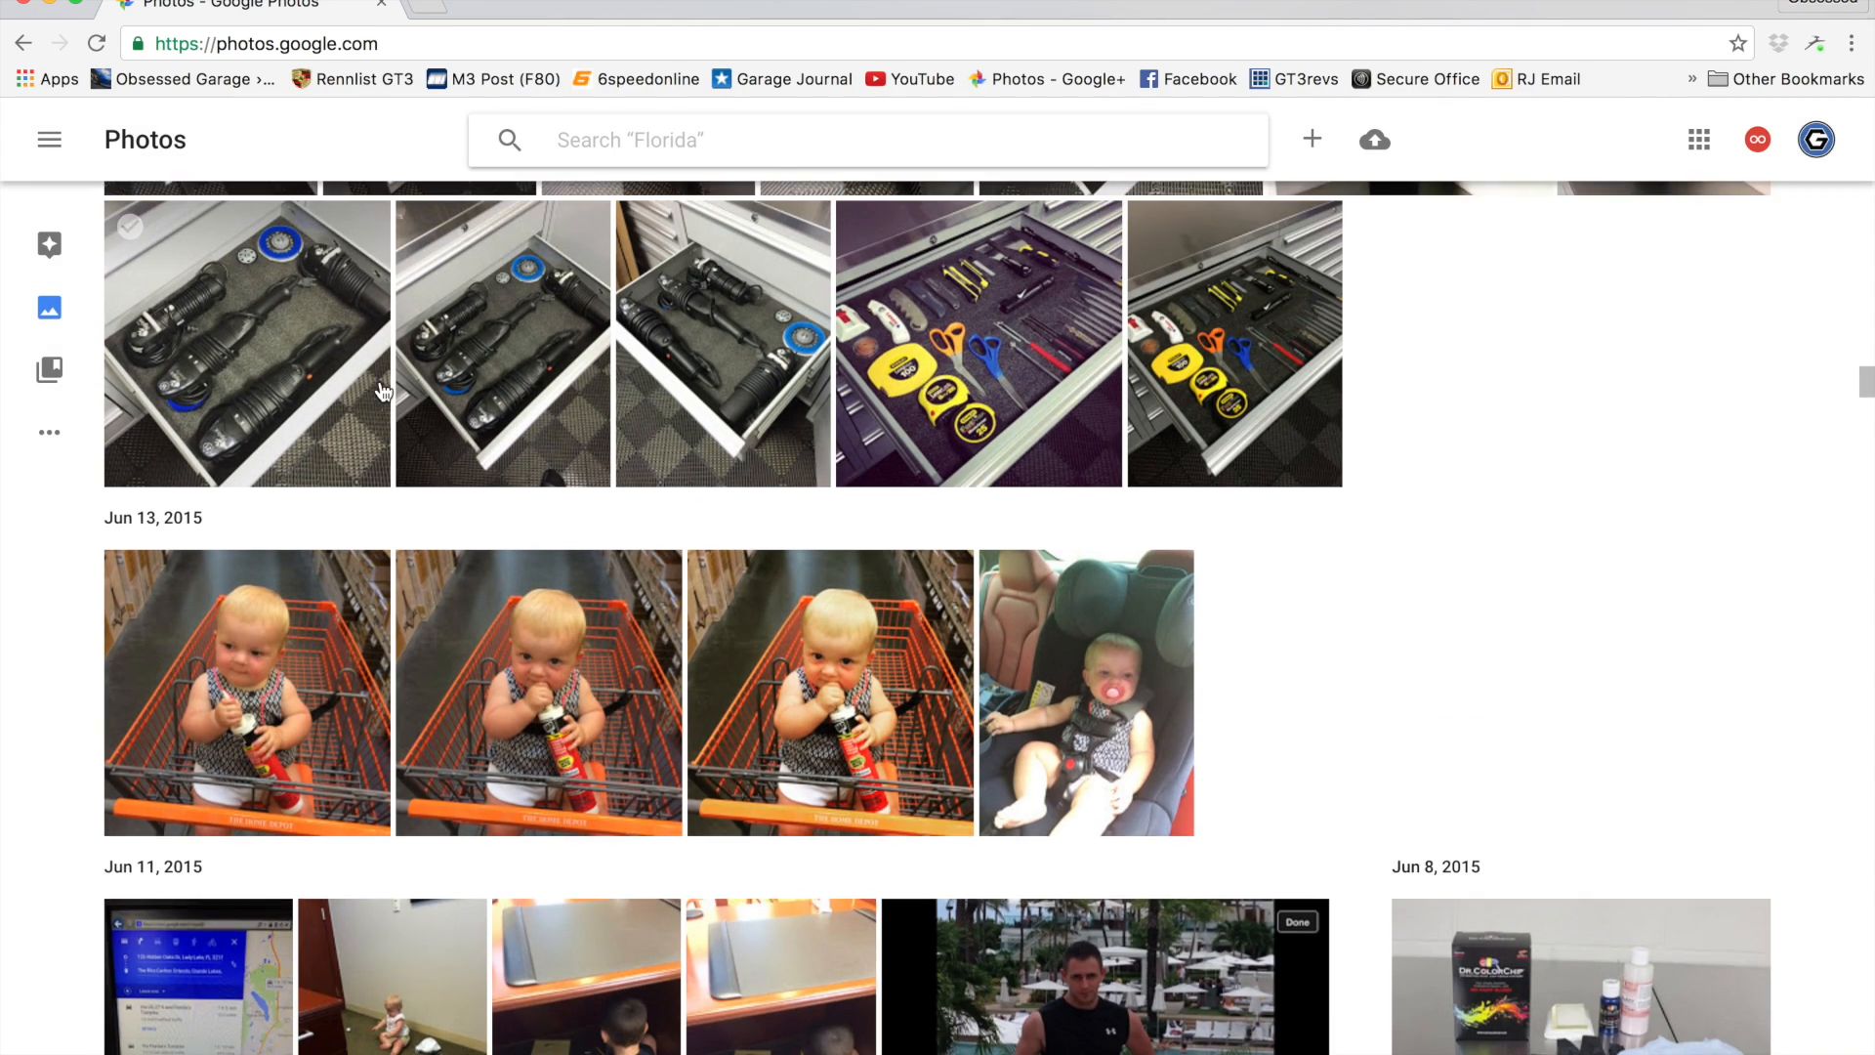
scroll(383, 391, up, 3)
click(915, 581)
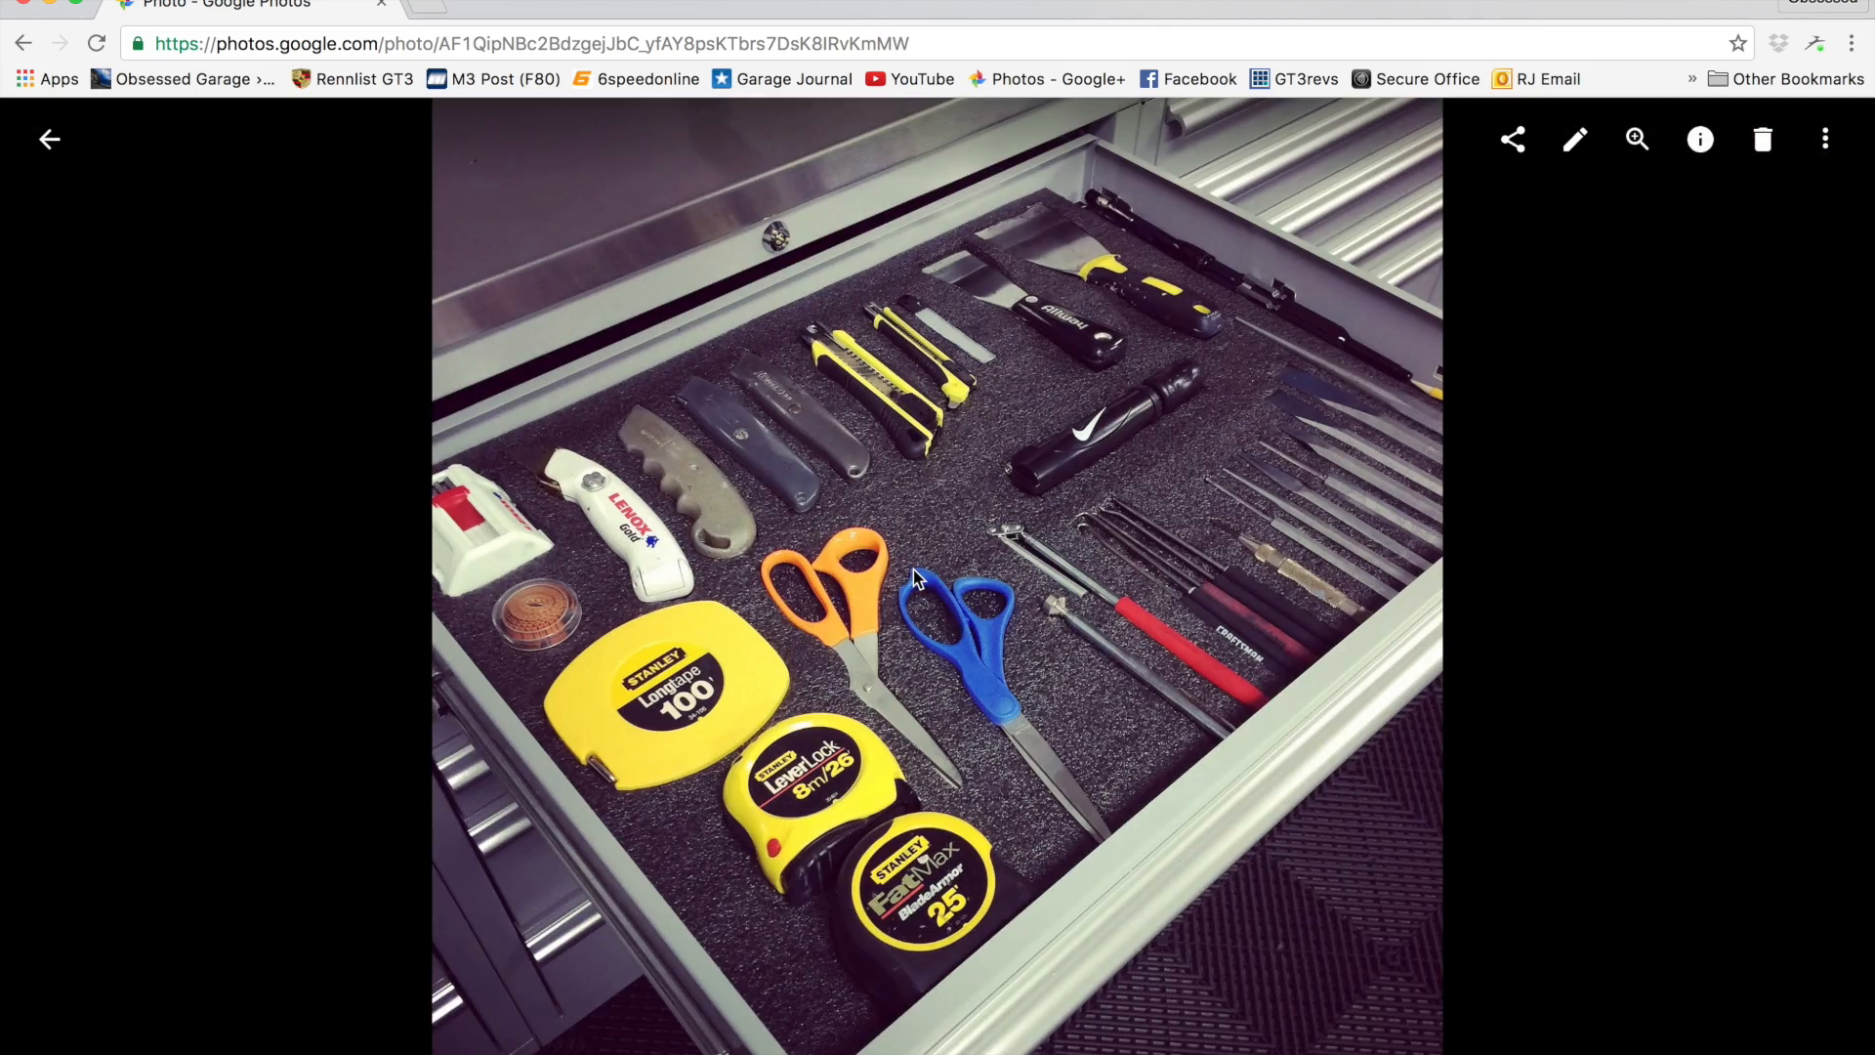
click(49, 142)
Step: Browse the library back to the May 2015 photos of the blue sports car and close Google Photos
scroll(384, 469, down, 10)
scroll(383, 468, down, 20)
scroll(384, 469, down, 20)
scroll(384, 468, down, 20)
scroll(383, 469, down, 20)
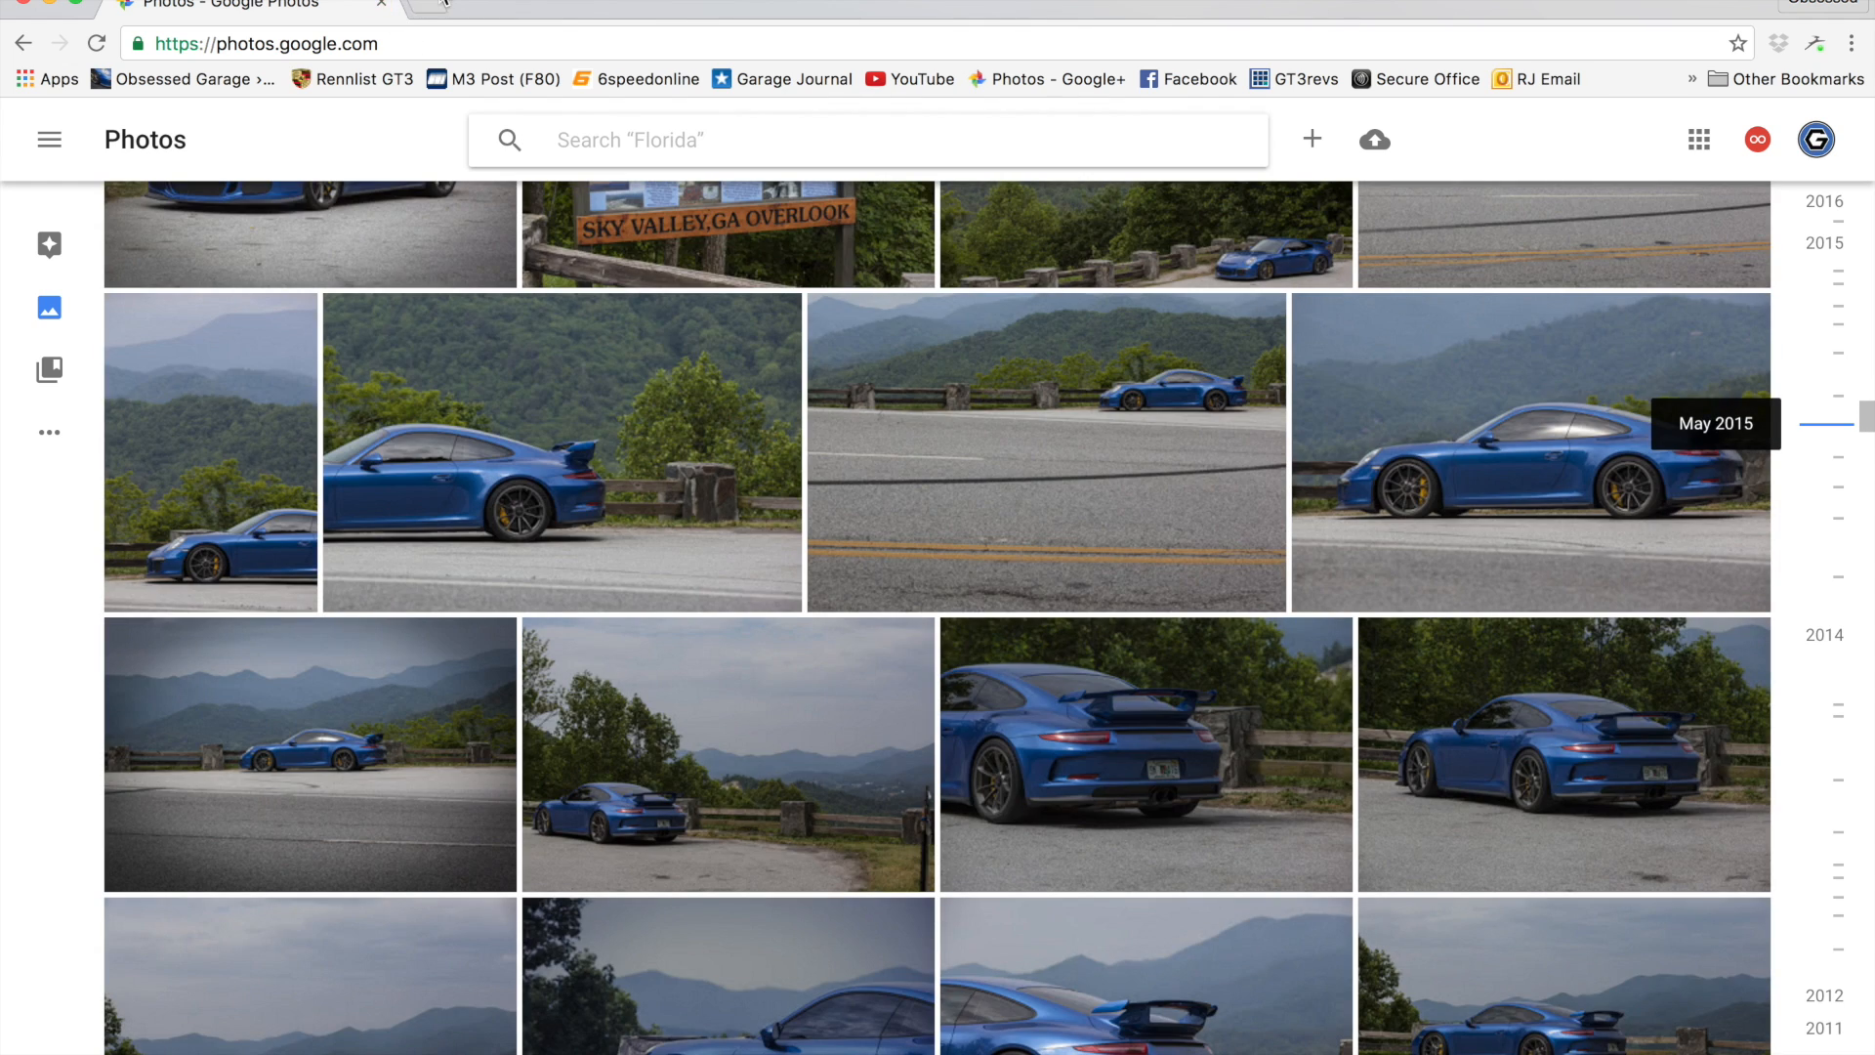
click(380, 6)
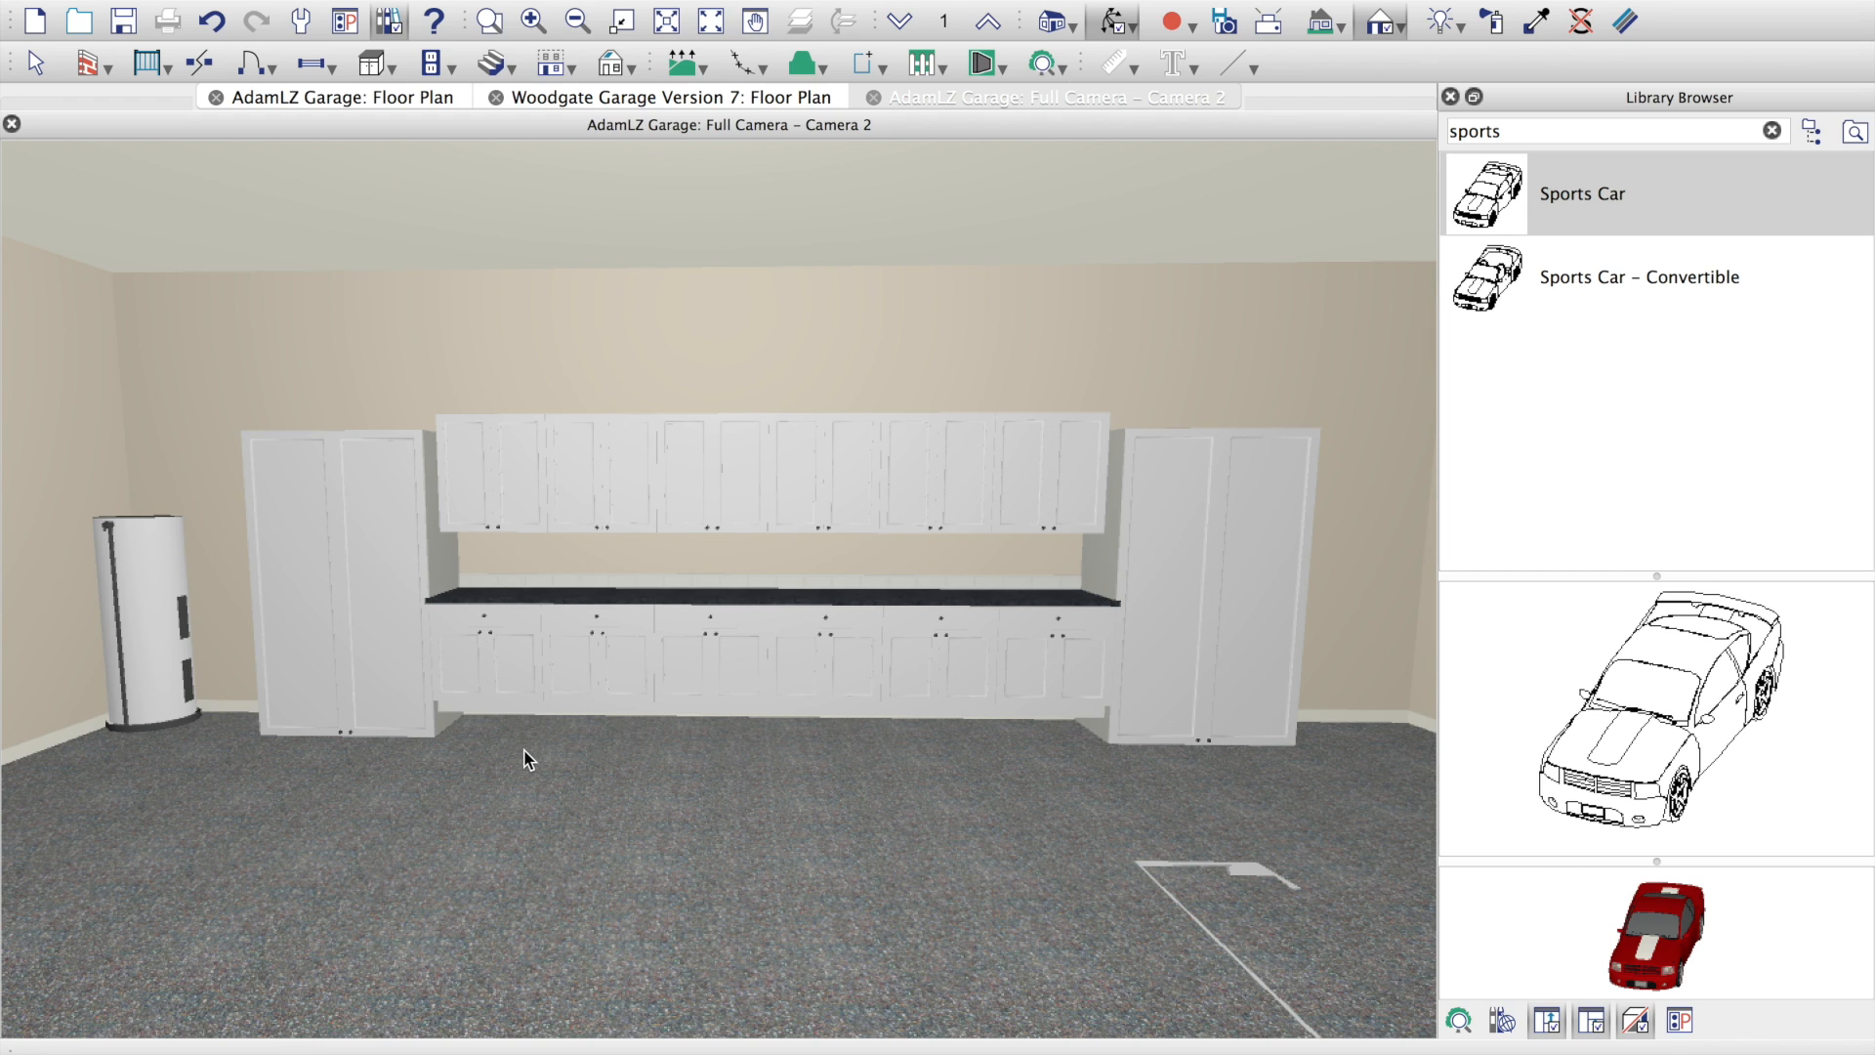
Step: Close the AdamLZ Garage Camera 2 view in Home Designer Suite
click(873, 98)
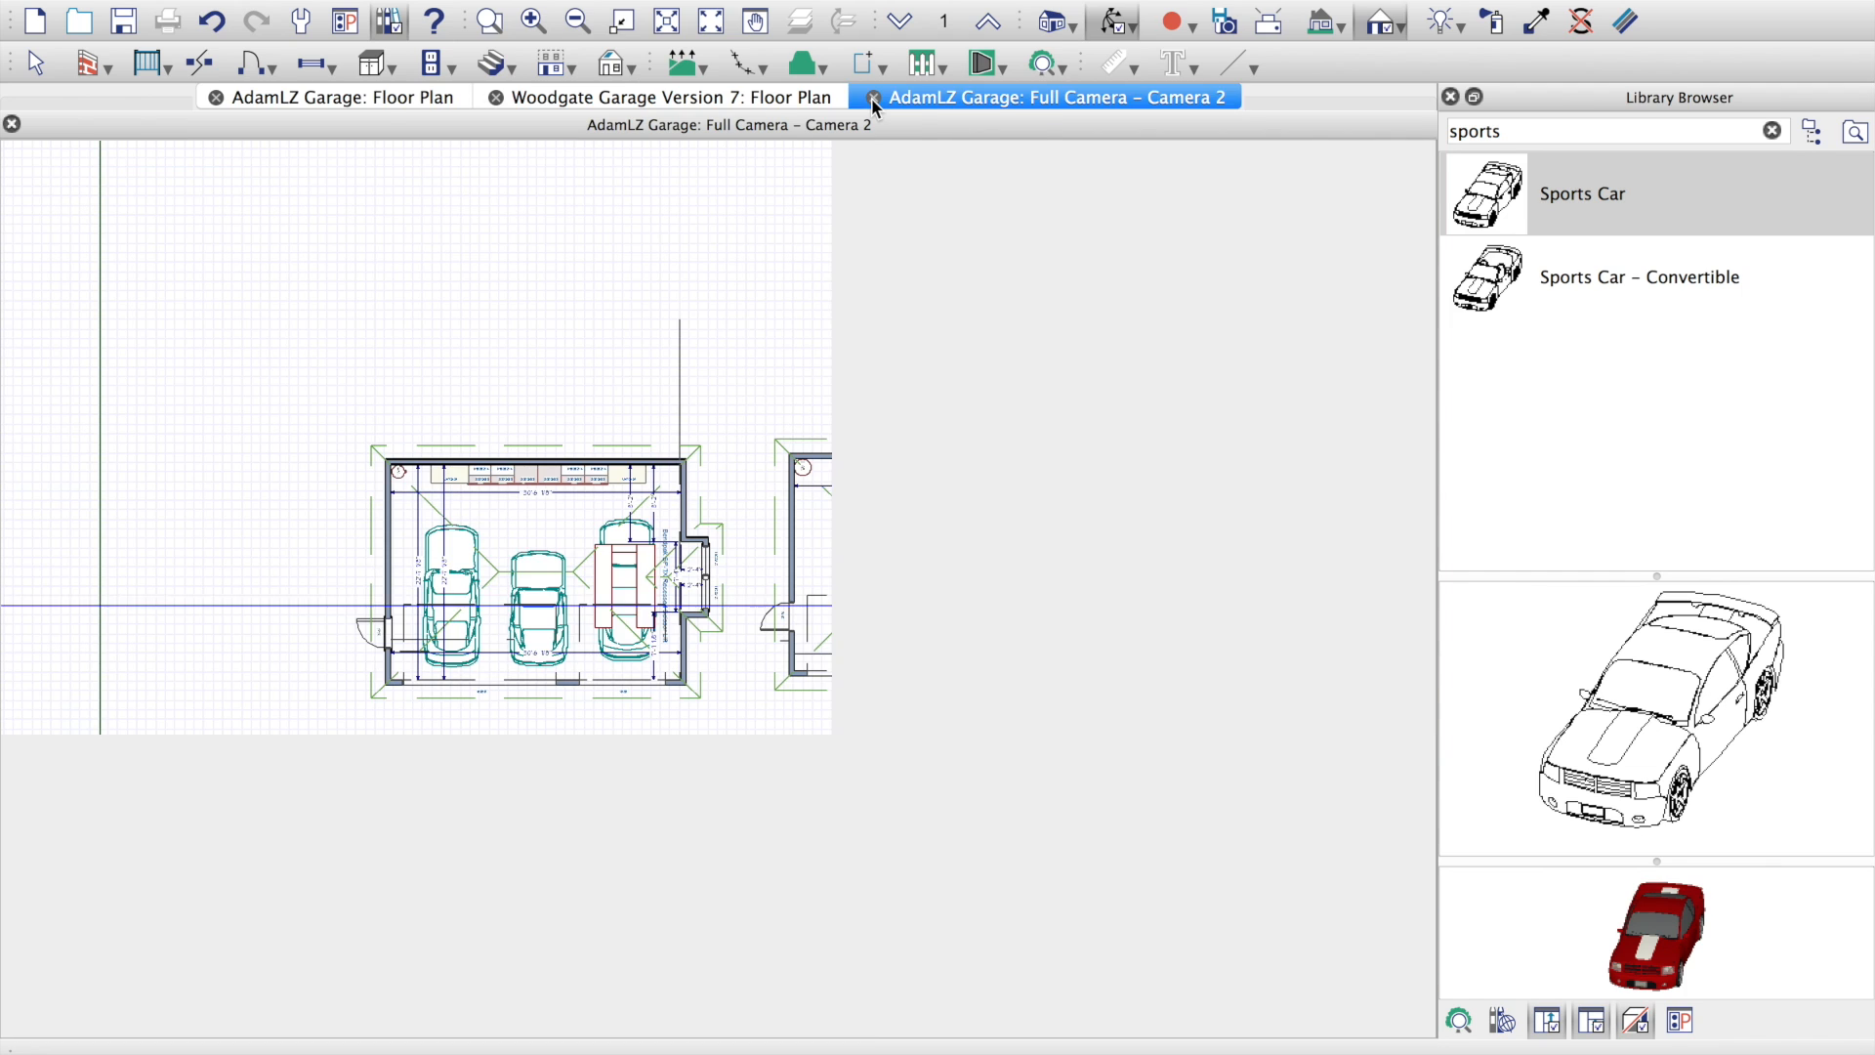